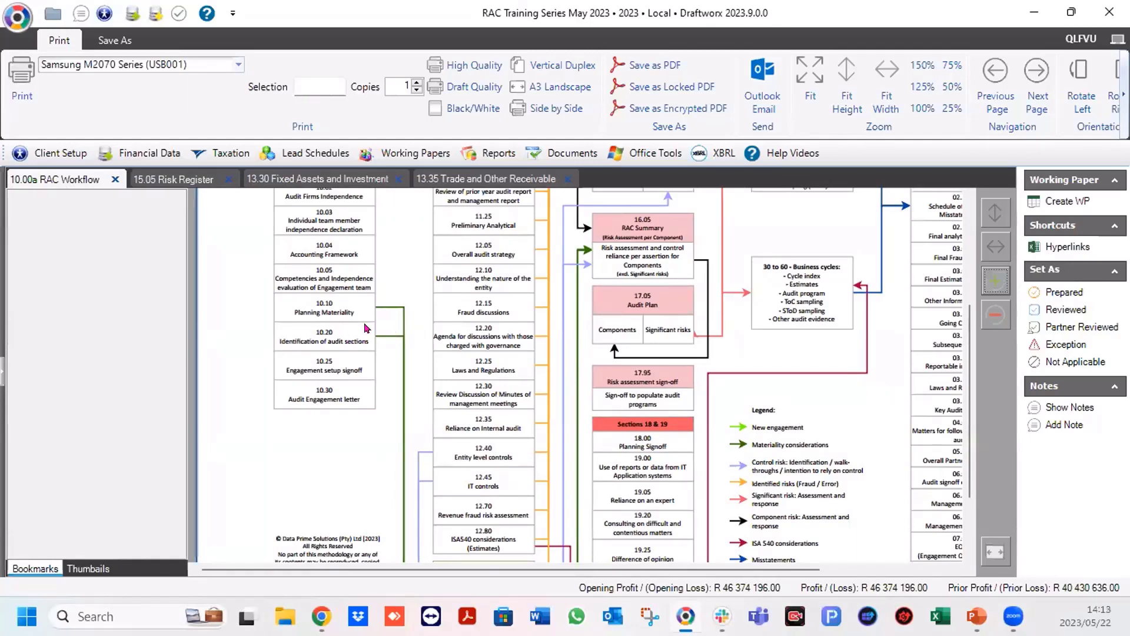
Look over the sections of the RAC Workflow diagram and switch to the 15.05 Risk Register.
scroll(418, 349, "down", 3)
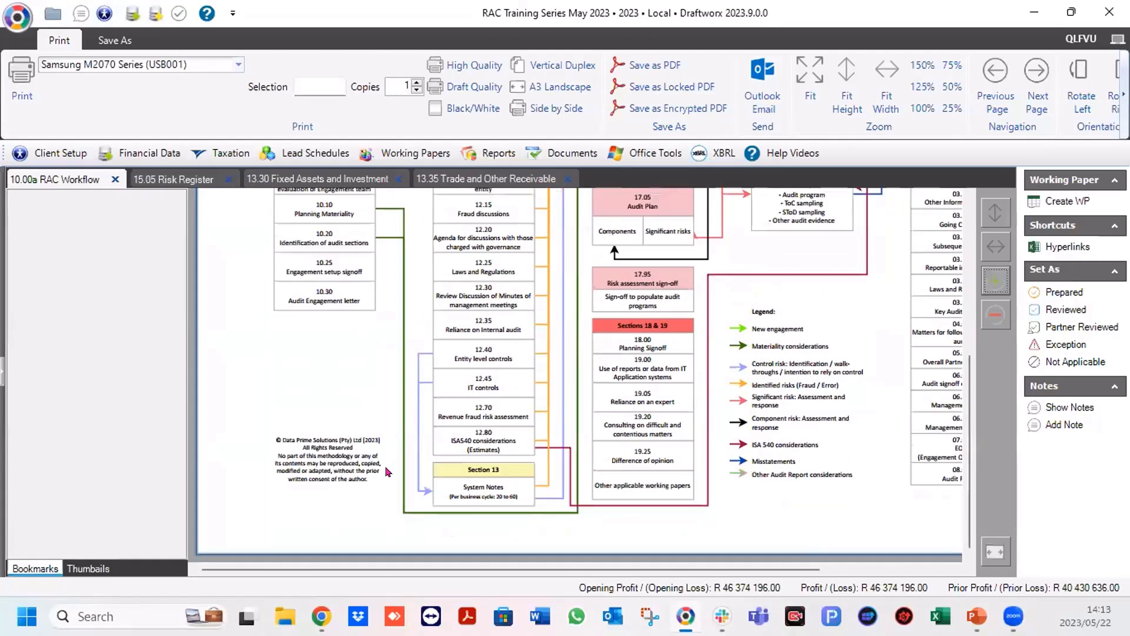
scroll(356, 328, "up", 6)
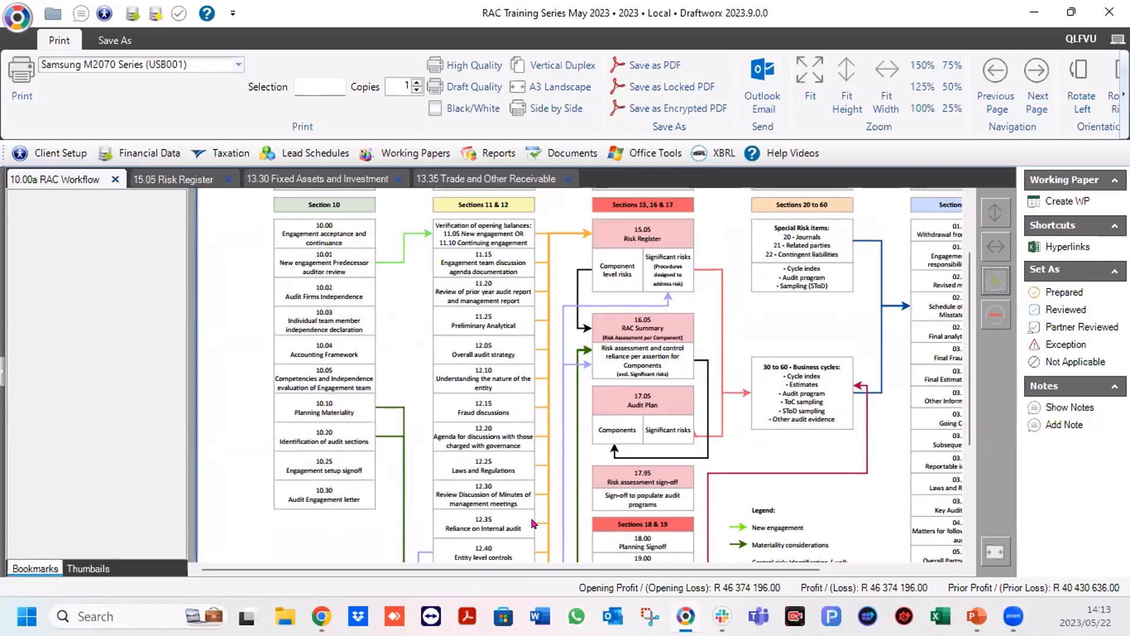
left_click(171, 179)
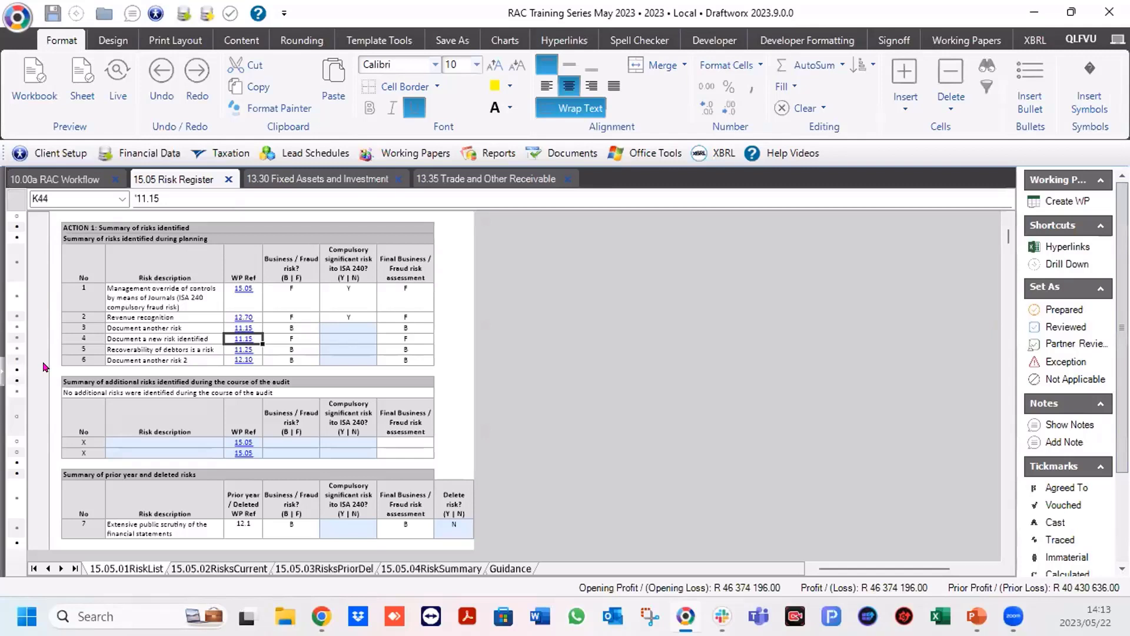
Examine the Action 1 summaries of planning risks, additional risks, and prior year and deleted risks in the Risk Register.
left_click(109, 357)
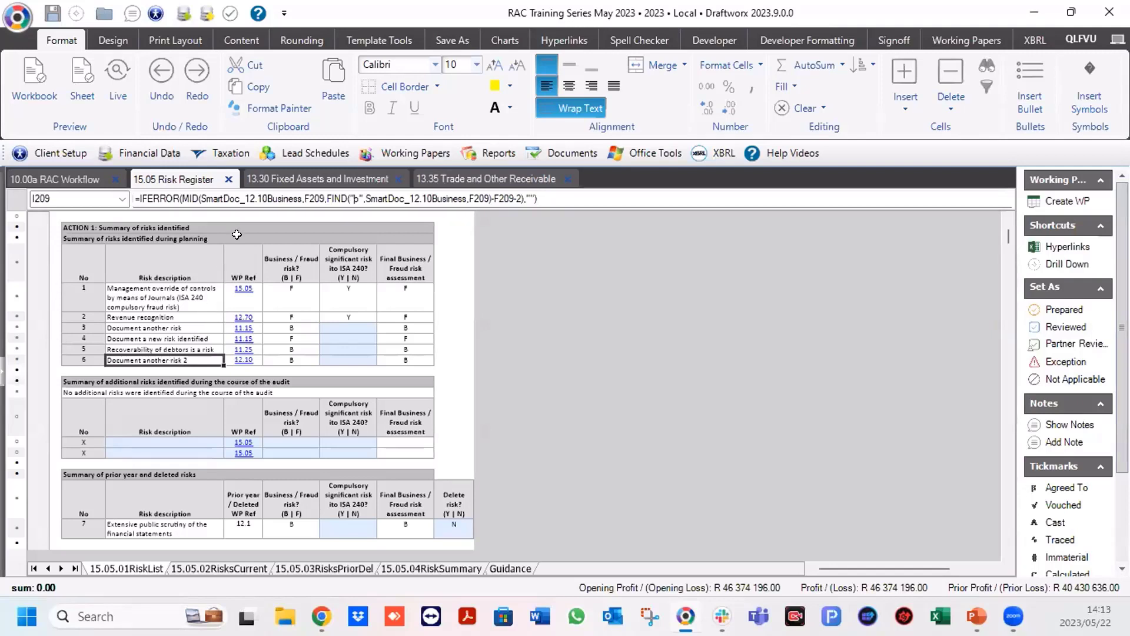
left_click(238, 254)
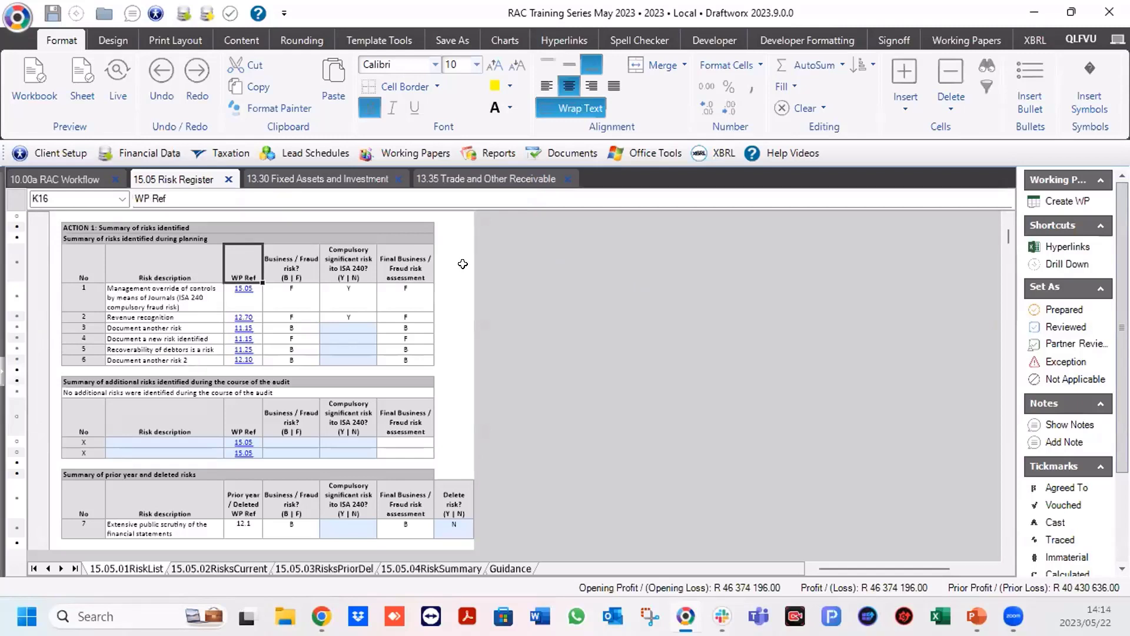
left_click(264, 295)
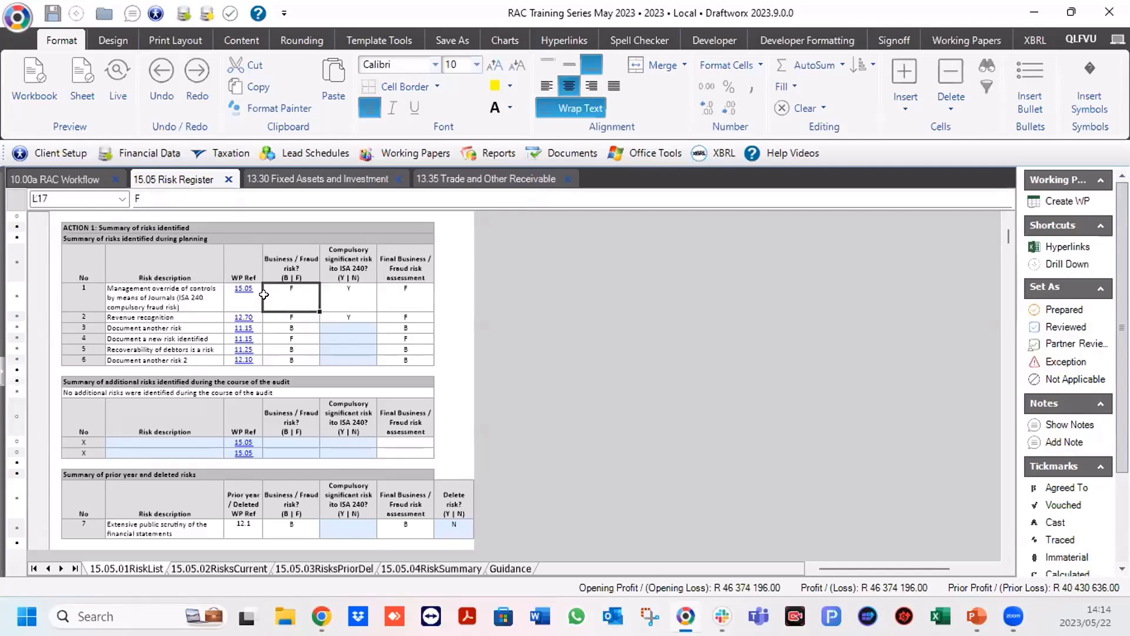
left_click(265, 327)
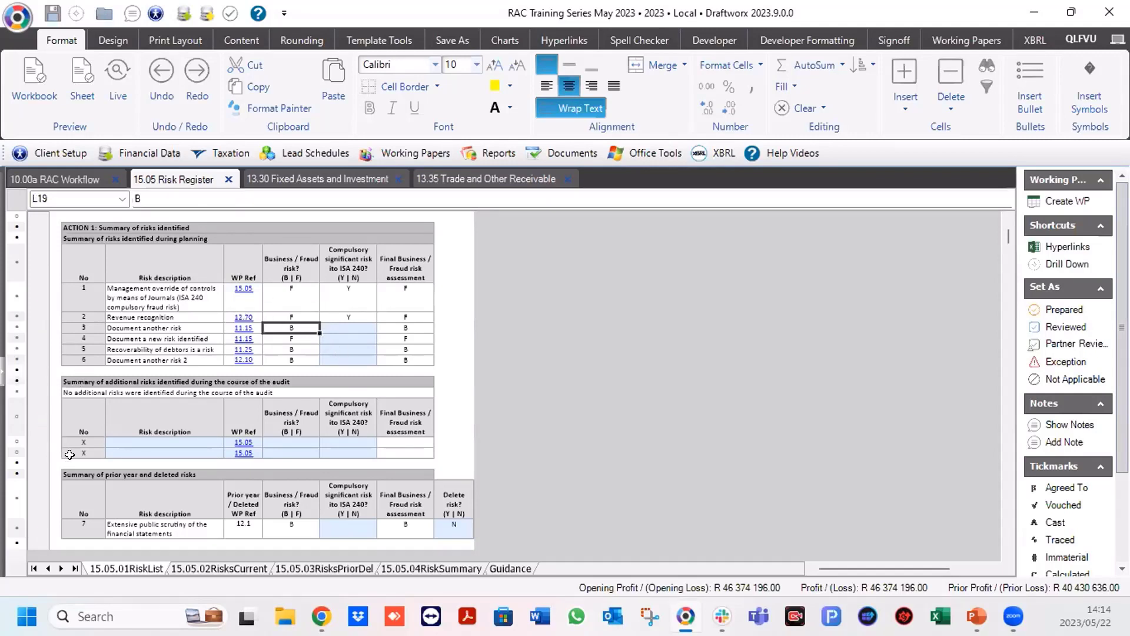
left_click(64, 381)
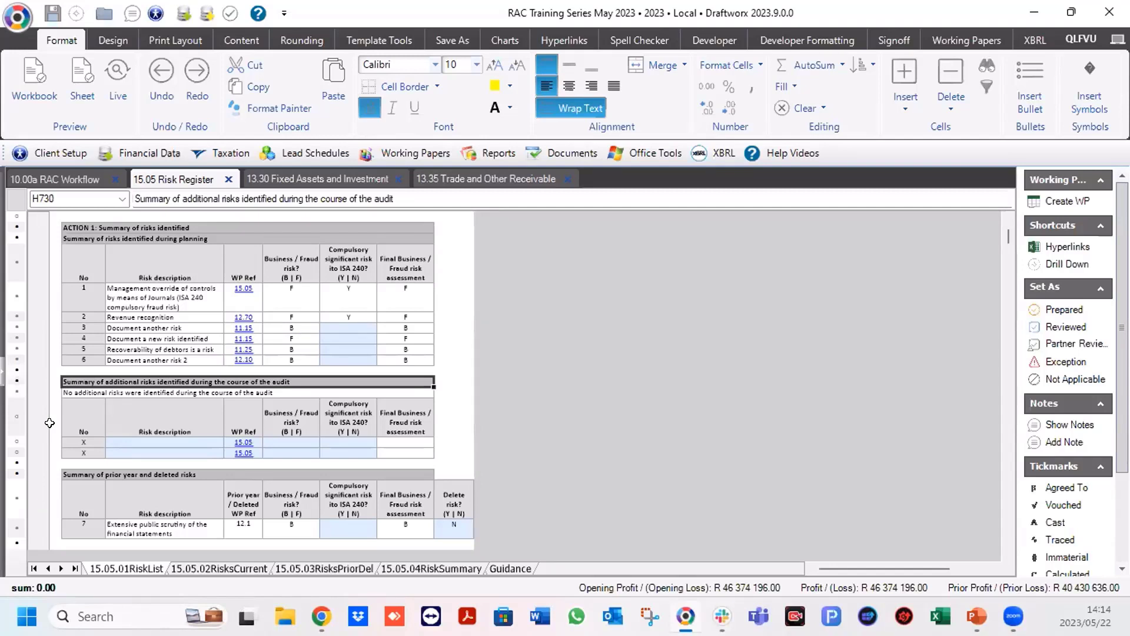
left_click(117, 442)
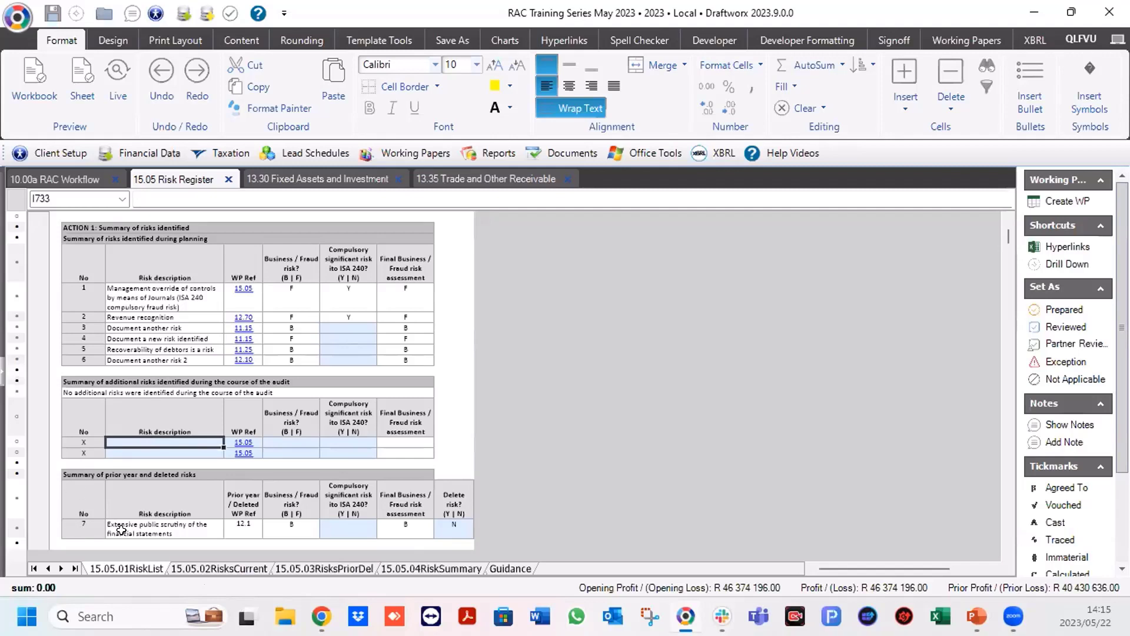
left_click(65, 527)
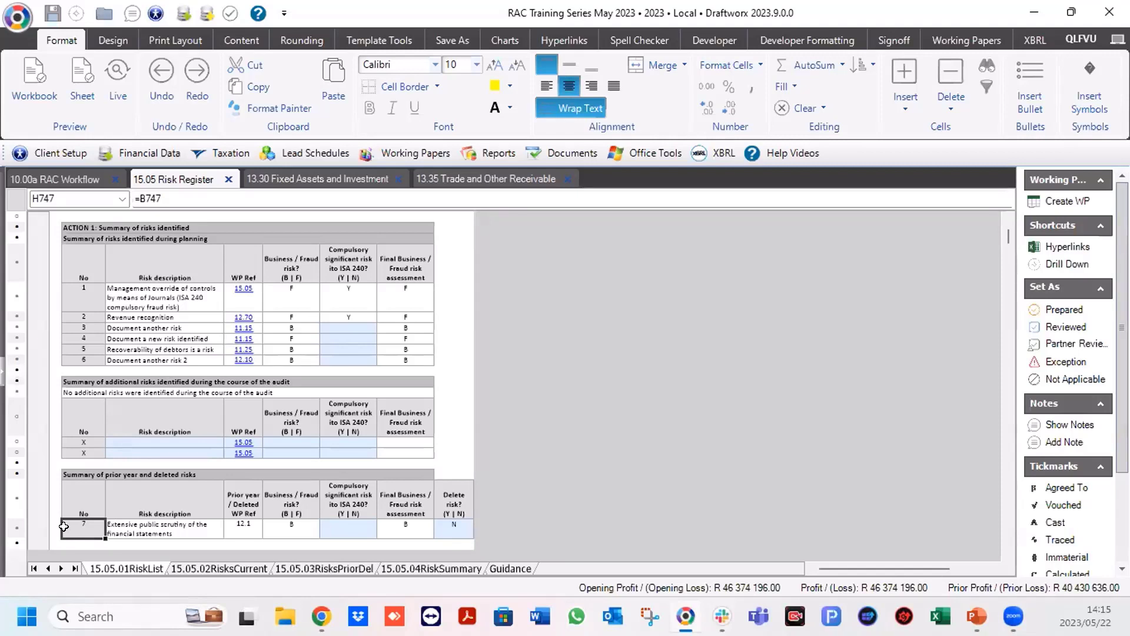
left_click(127, 301)
left_click_drag(127, 301, 127, 361)
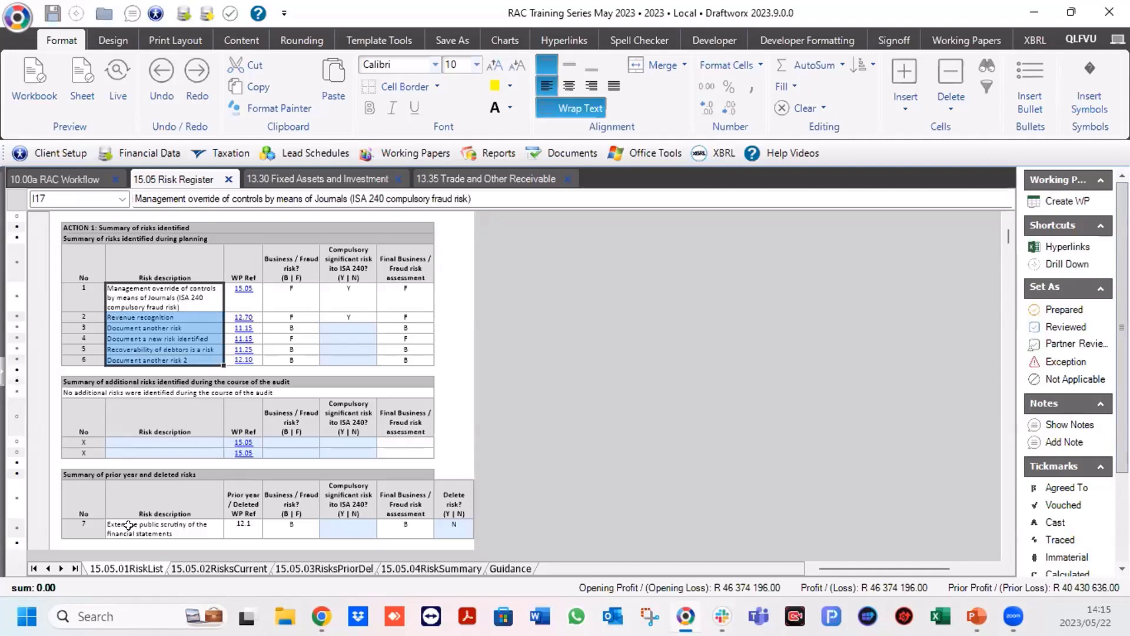
left_click(129, 526)
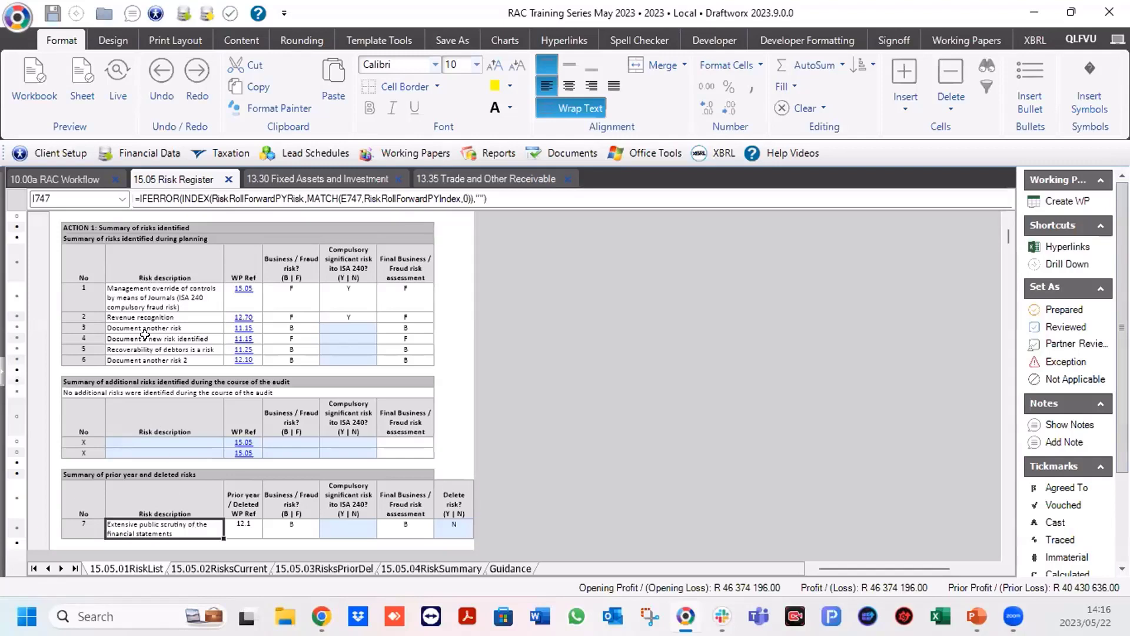
left_click(453, 526)
Review the description of each risk identified during planning, checking the list for duplicated risks.
scroll(627, 393, "up", 5)
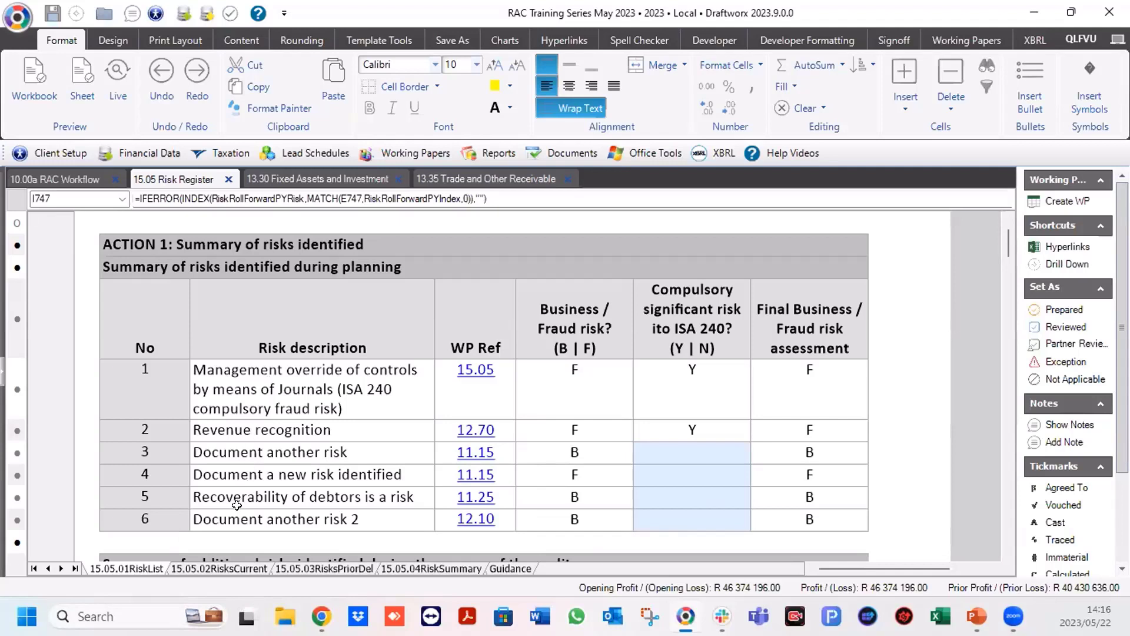
left_click(211, 370)
left_click(199, 434)
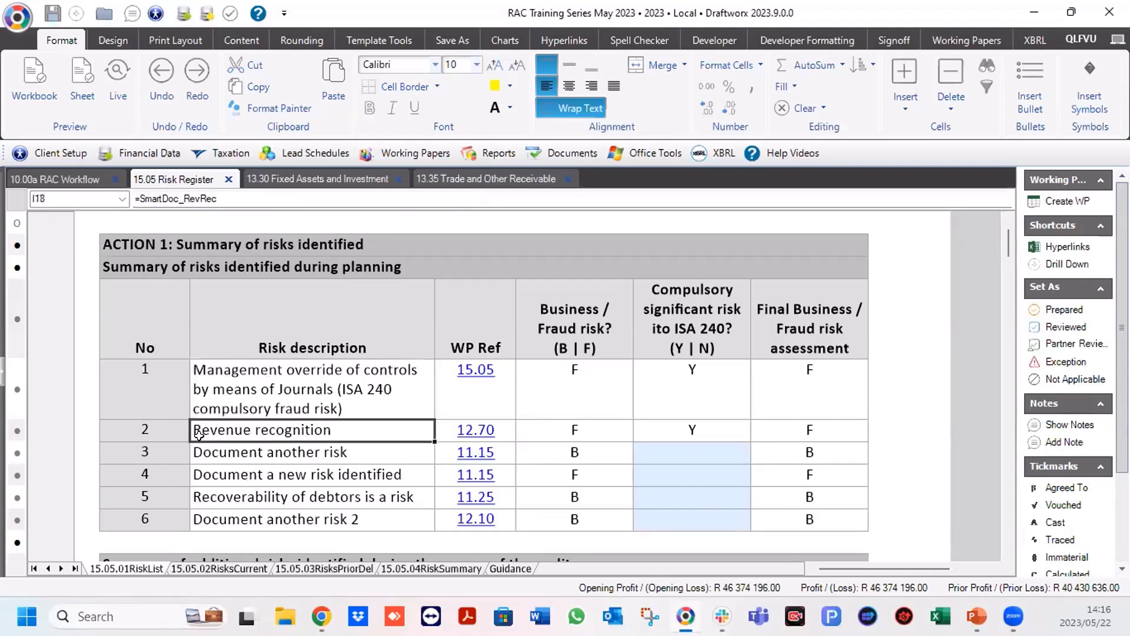
left_click(199, 452)
left_click(200, 475)
left_click(203, 500)
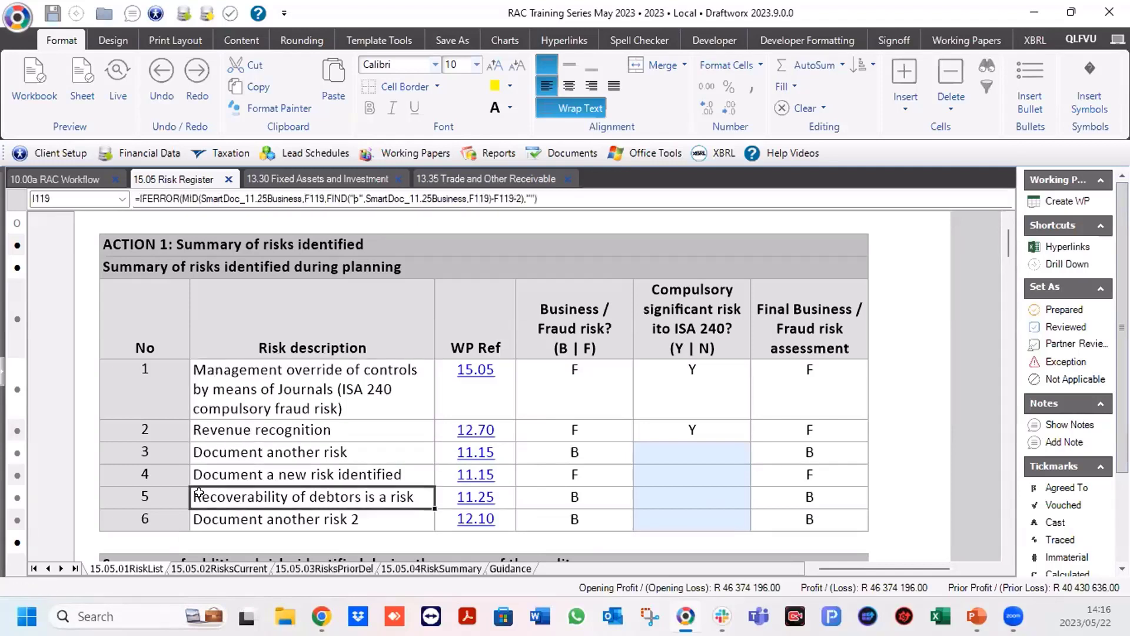
left_click(198, 519)
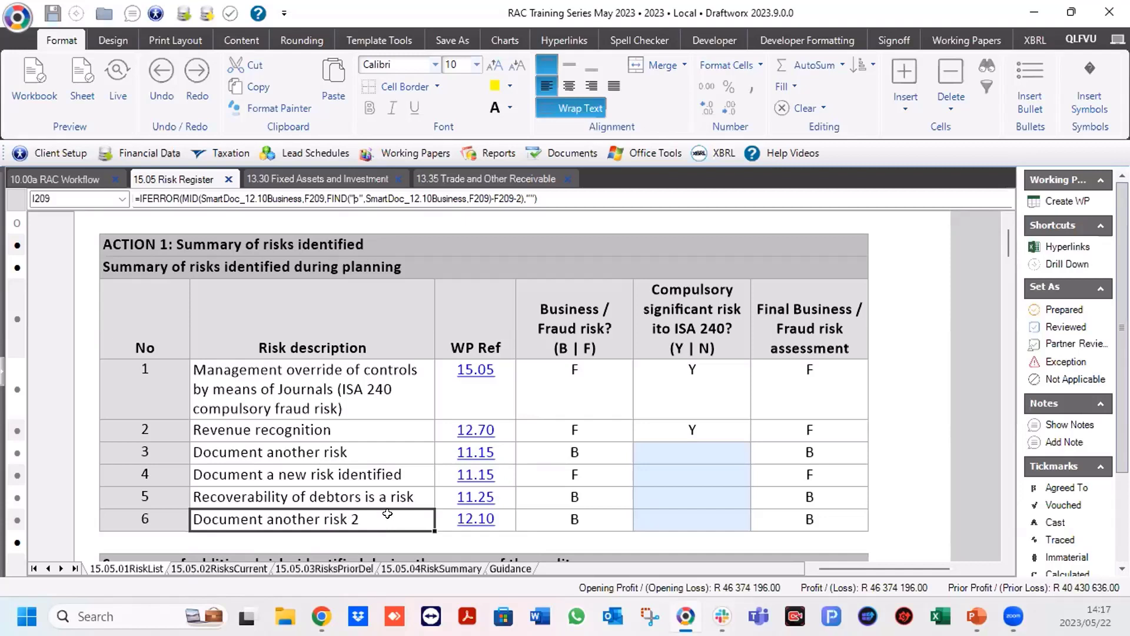
left_click(393, 446)
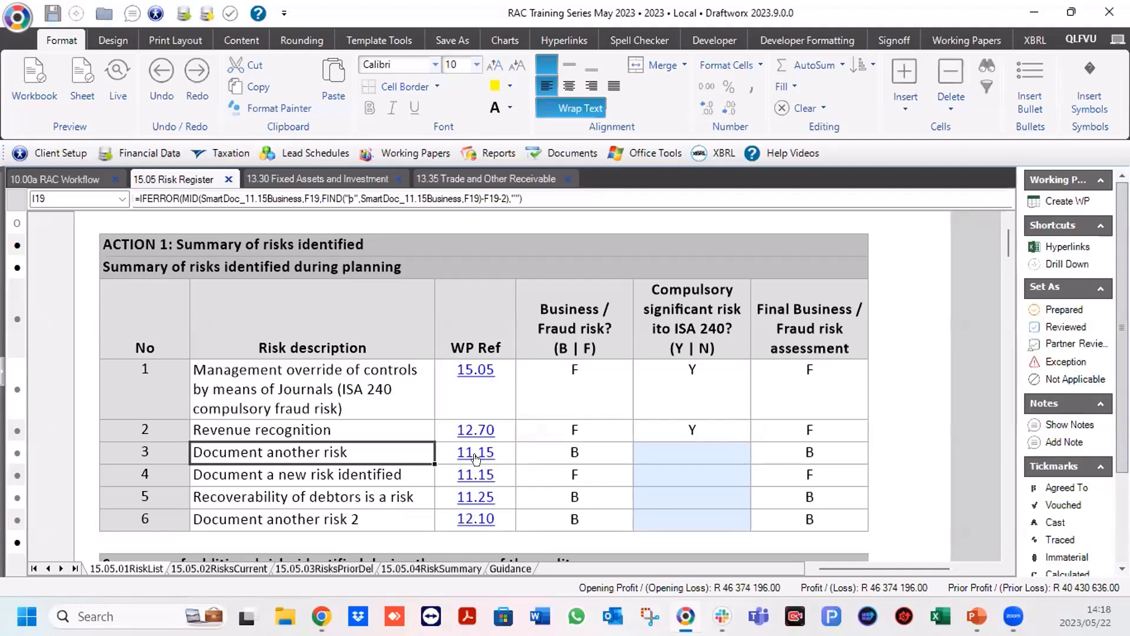
Open working paper 12.10 from the register and blank the ROMM and Business or Fraud answers for "Document another risk 2".
left_click(470, 519)
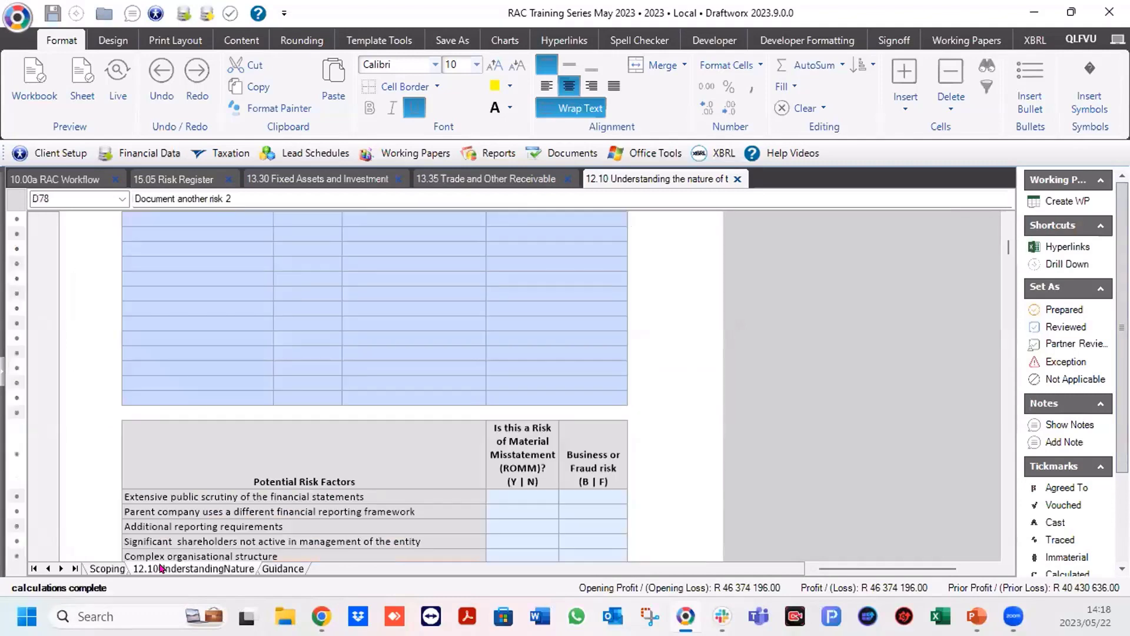
scroll(295, 313, "down", 5)
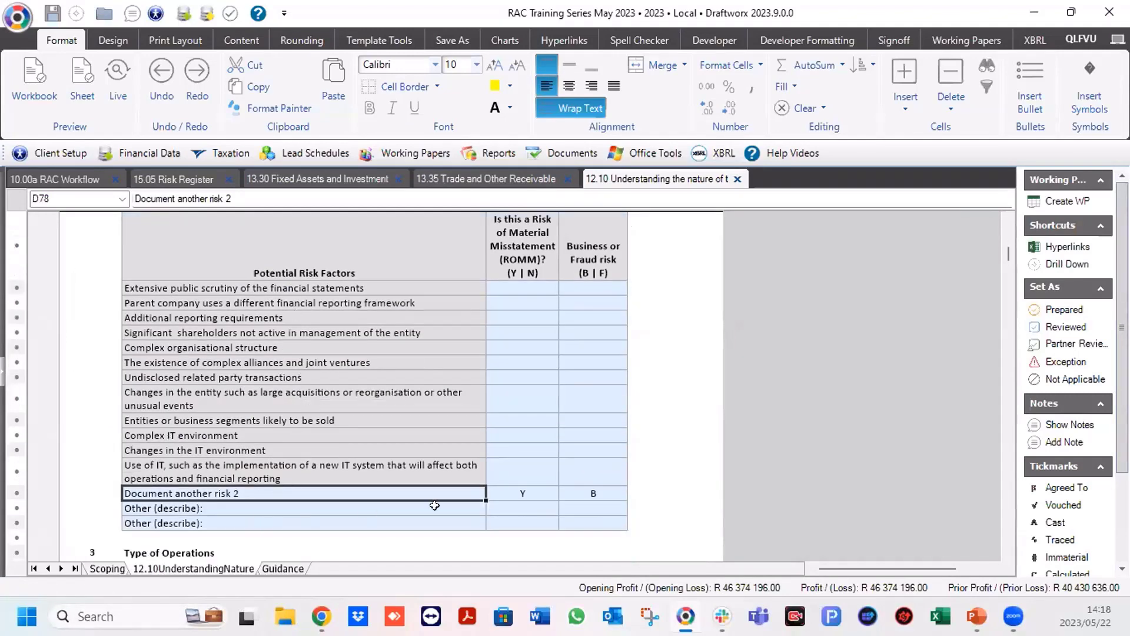
left_click(525, 488)
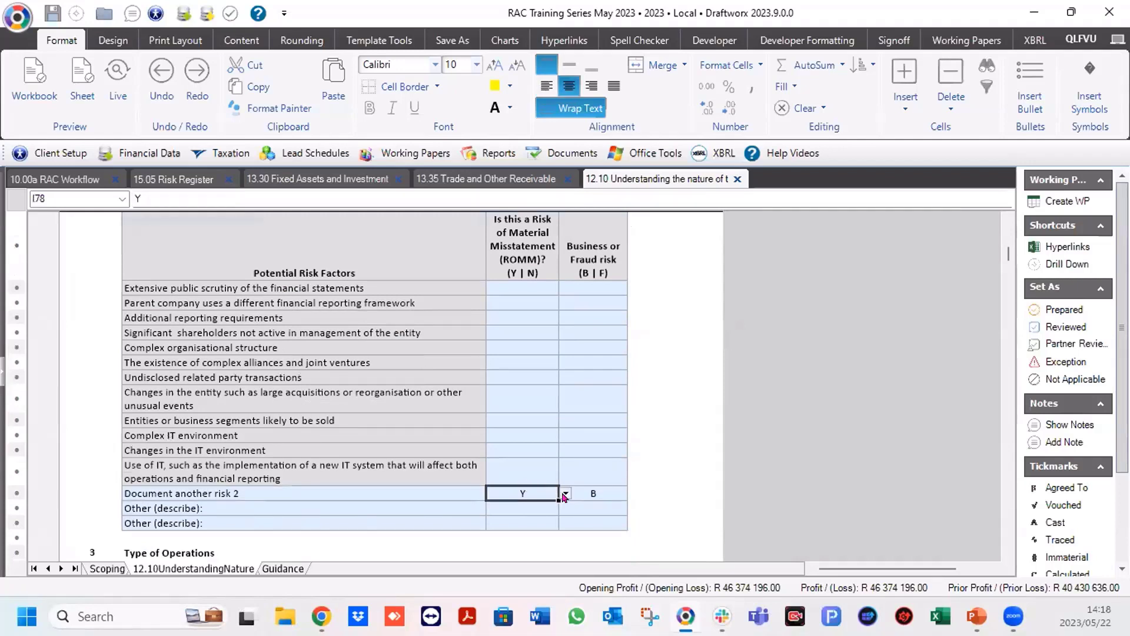
left_click(512, 504)
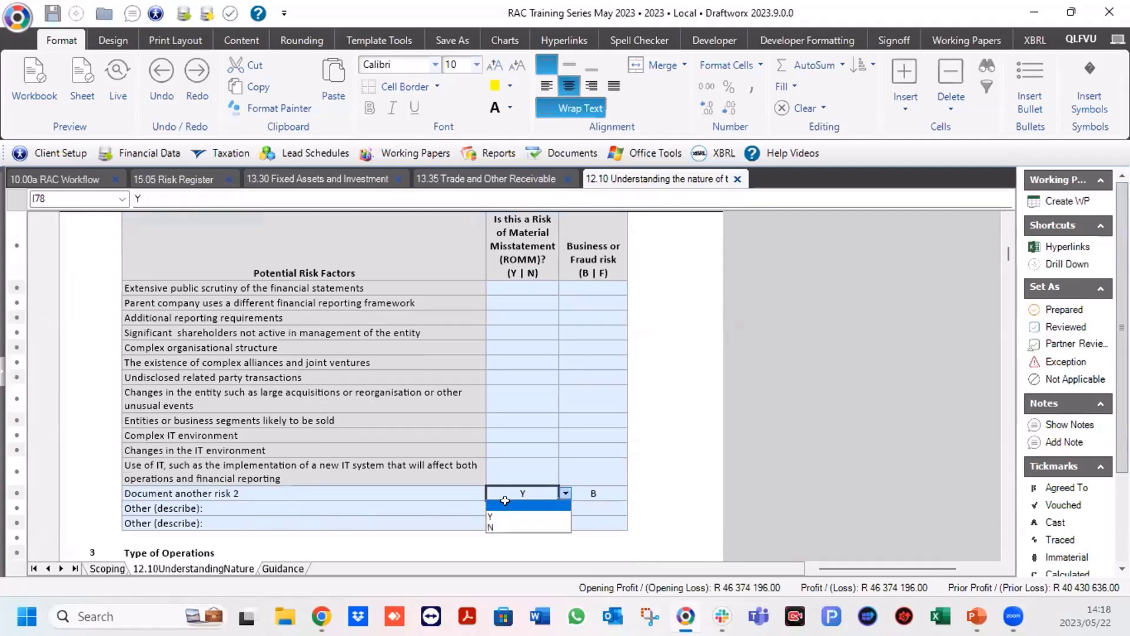
left_click(603, 495)
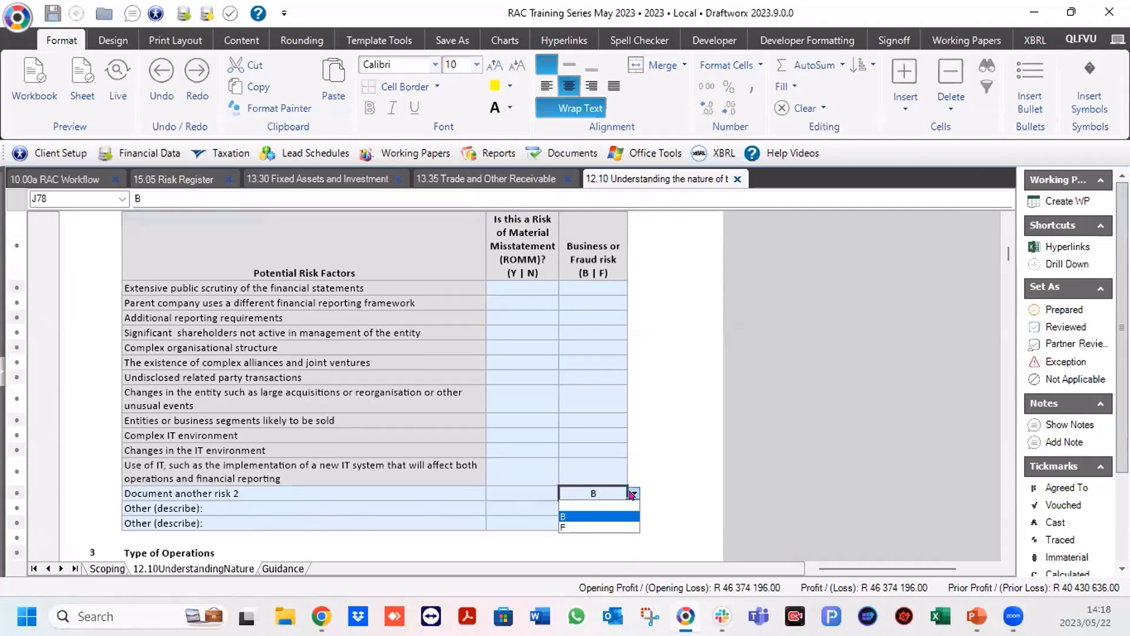
left_click(576, 507)
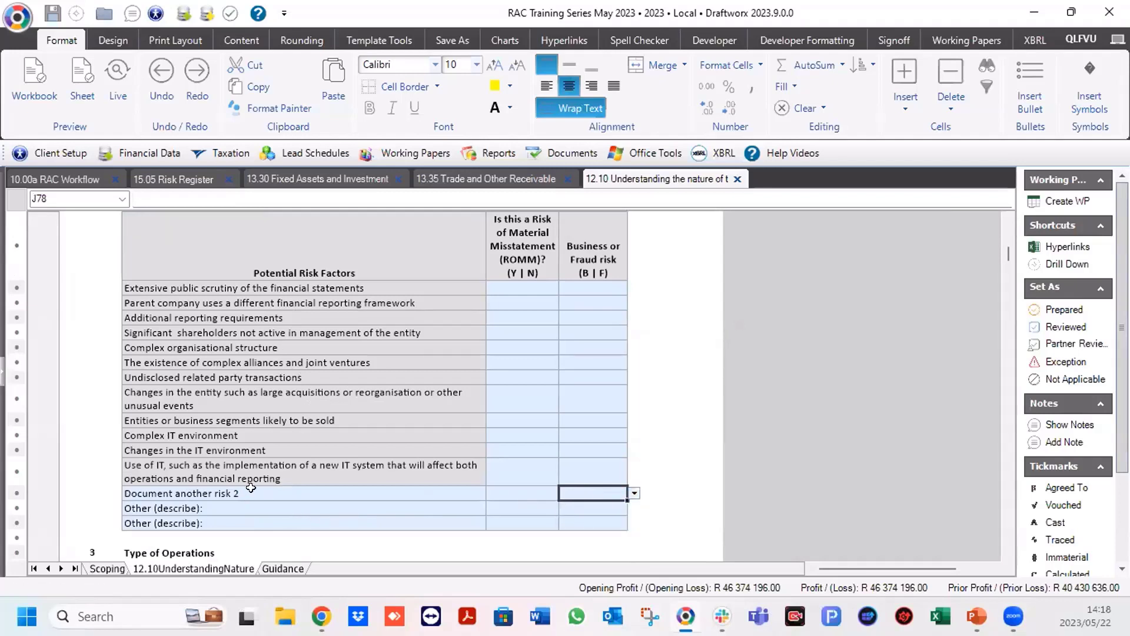
Append "(risk already identified on 11.15)" to the "Document another risk 2" description and close working paper 12.10.
left_click(300, 491)
left_click(300, 491)
type("(r")
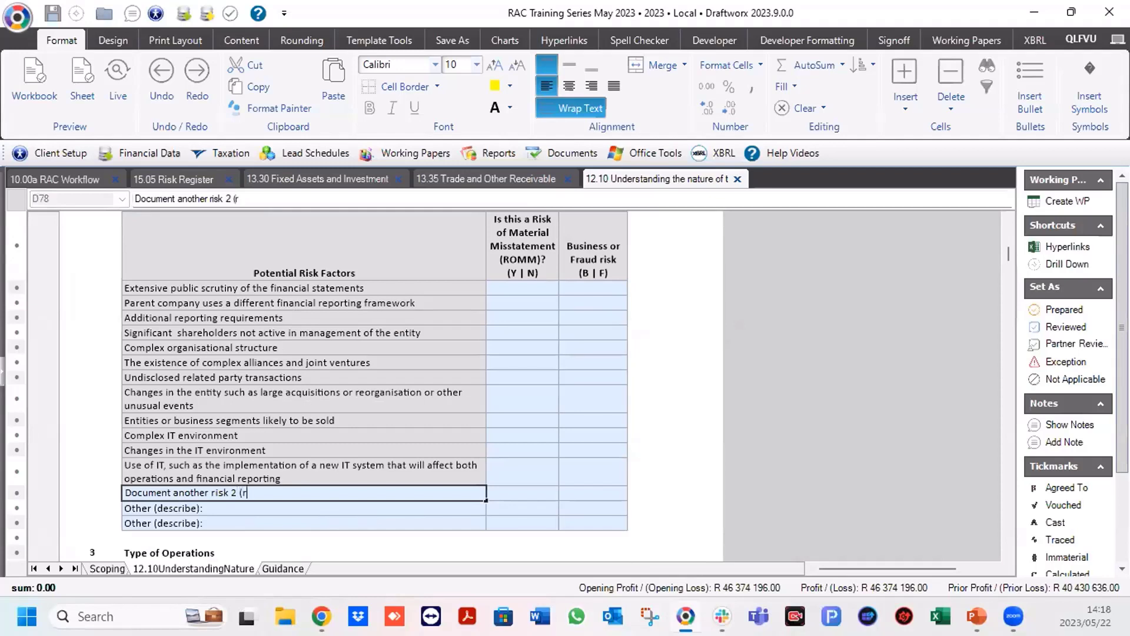
type("isk already identi")
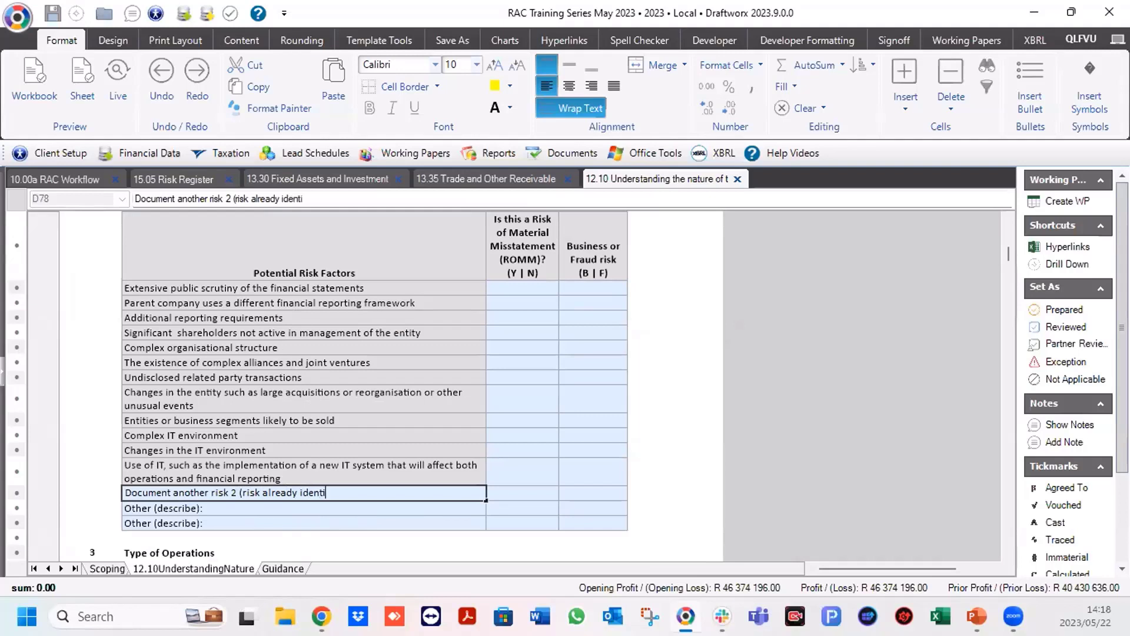
type("fied on 11.15)")
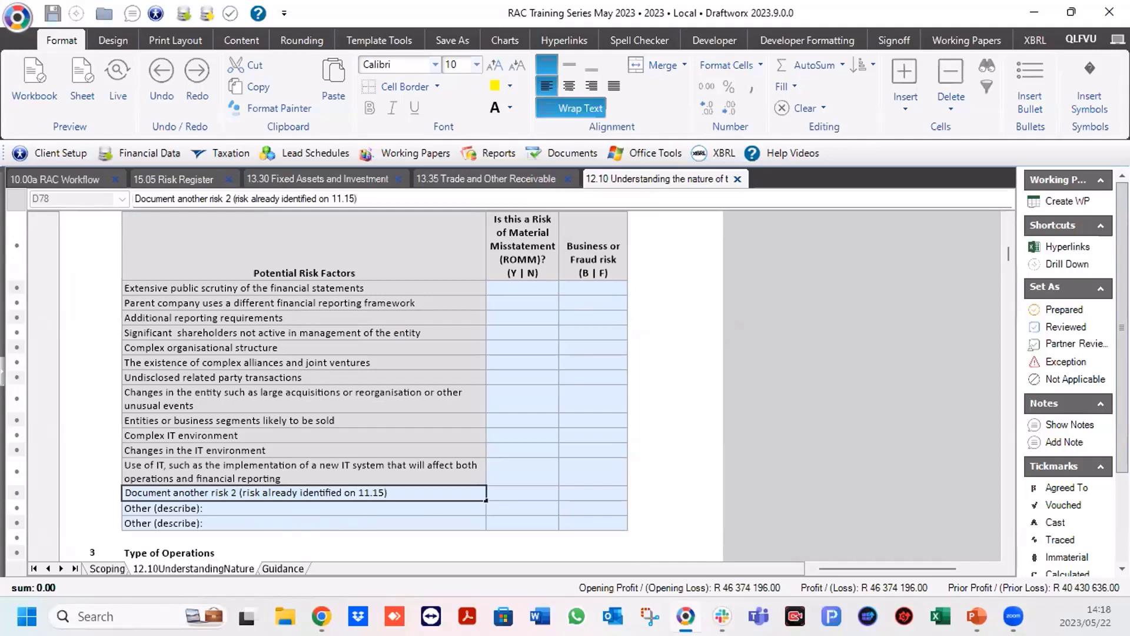
left_click(736, 178)
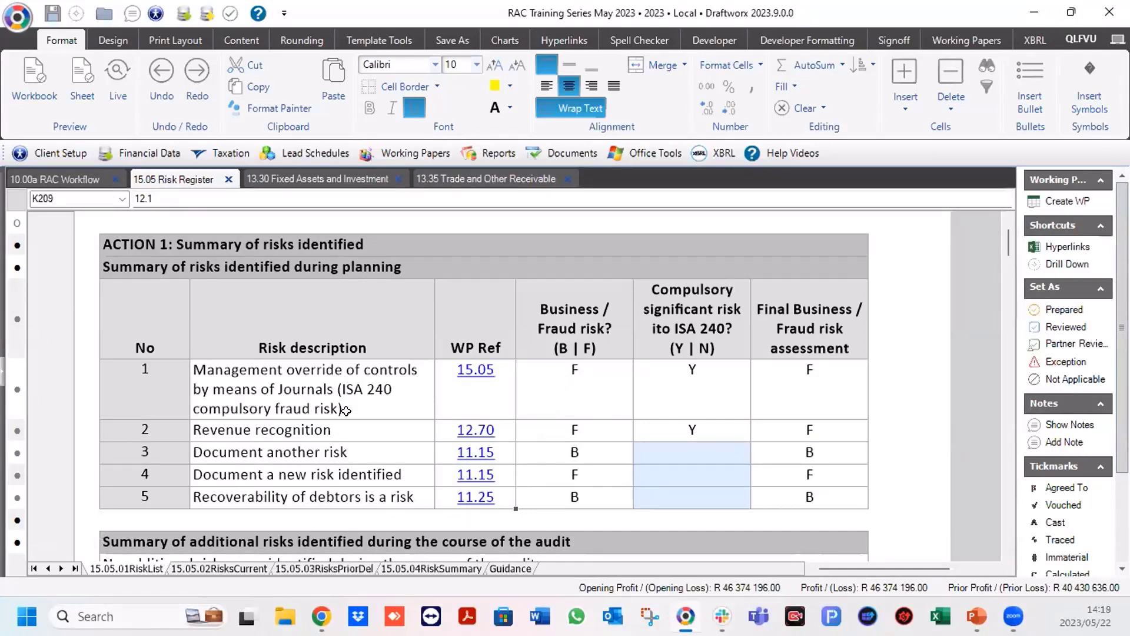
Set the compulsory significant risk ito ISA 240 answer to N for planning risks 3, 4 and 5.
left_click(327, 493)
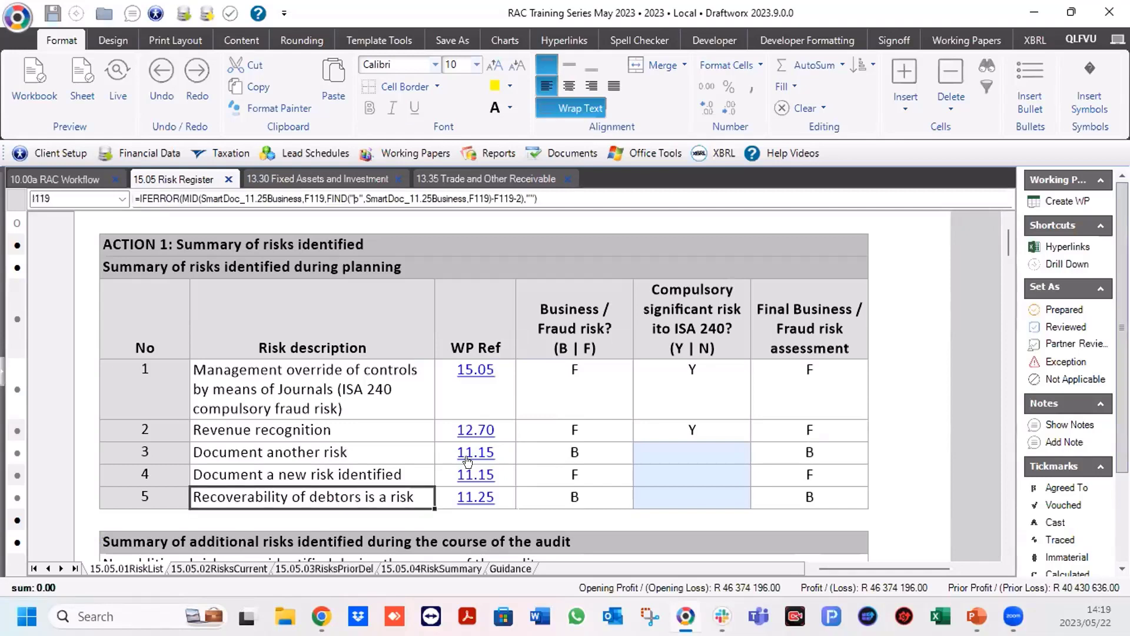
left_click(715, 450)
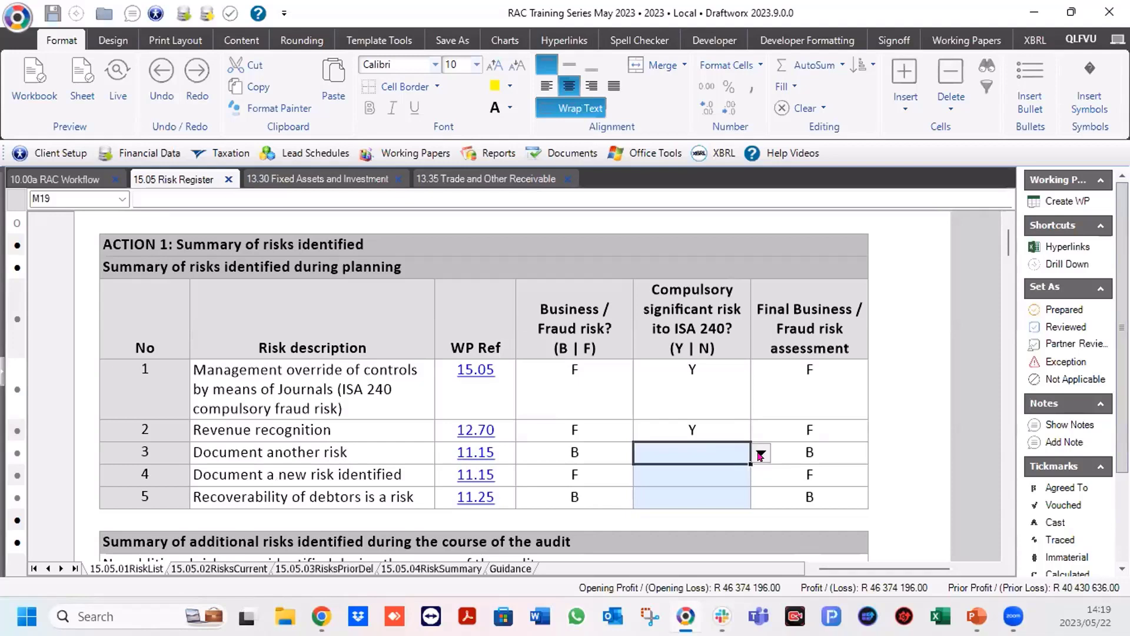
left_click(760, 454)
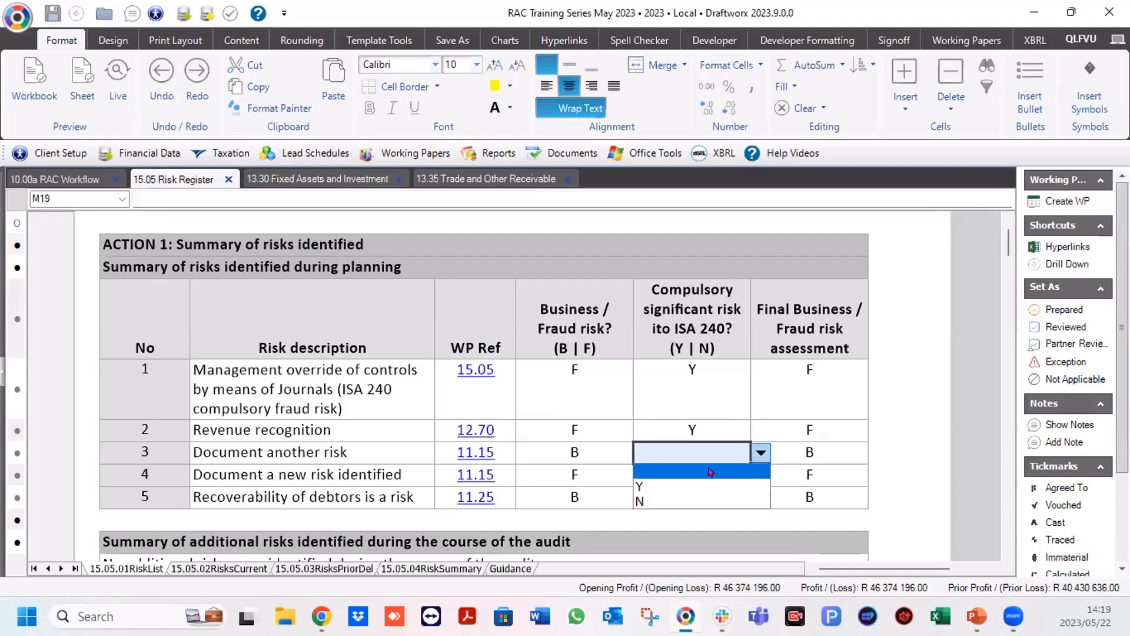
left_click(640, 501)
left_click(677, 474)
type("n")
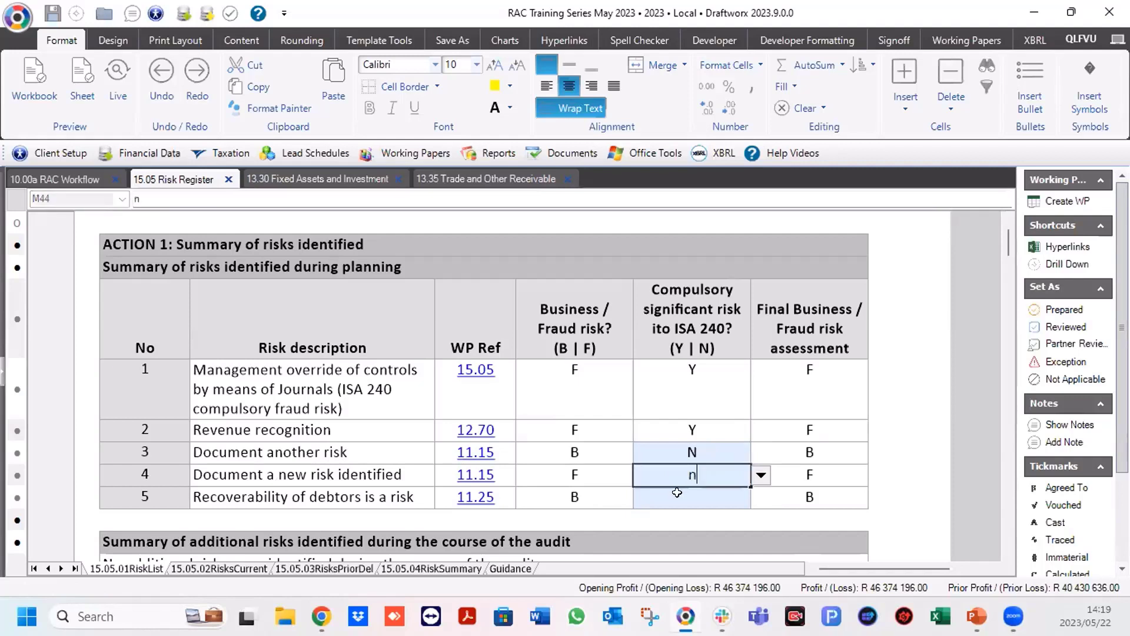
left_click(677, 496)
type("n")
Examine the compulsory ISA 240 entries for management override of controls and revenue recognition.
left_click(693, 387)
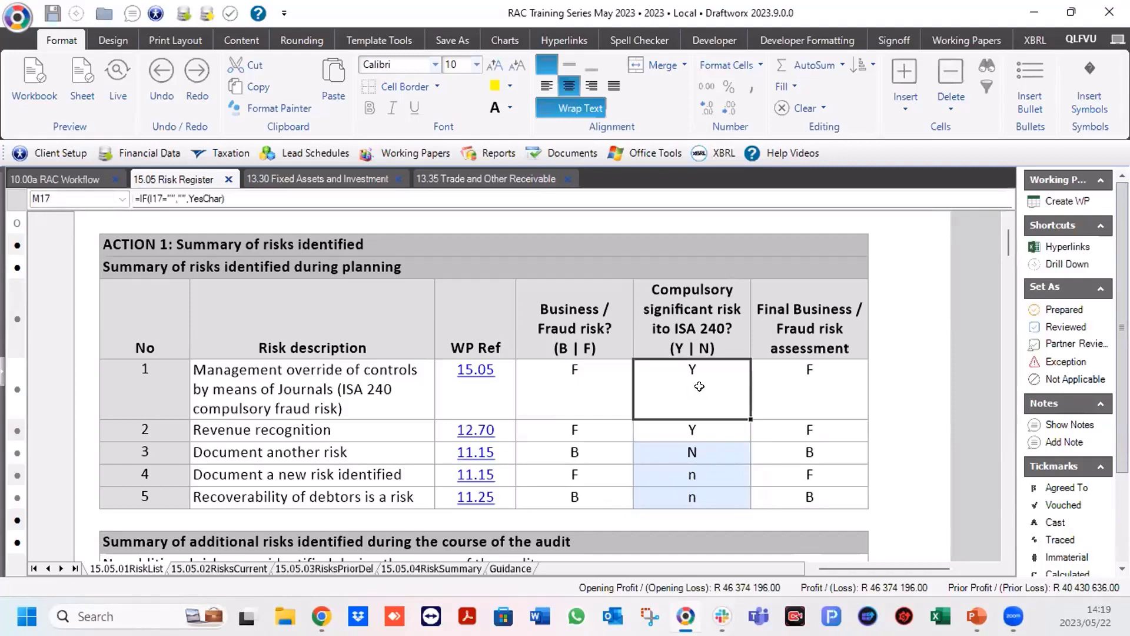
left_click_drag(127, 389, 123, 429)
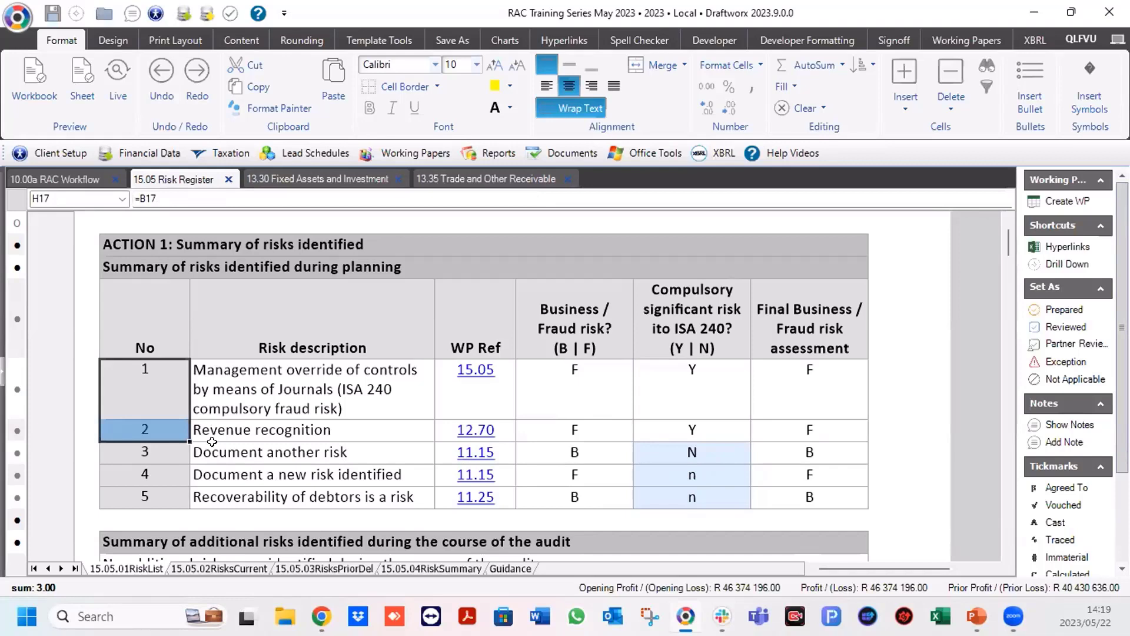
left_click(236, 372)
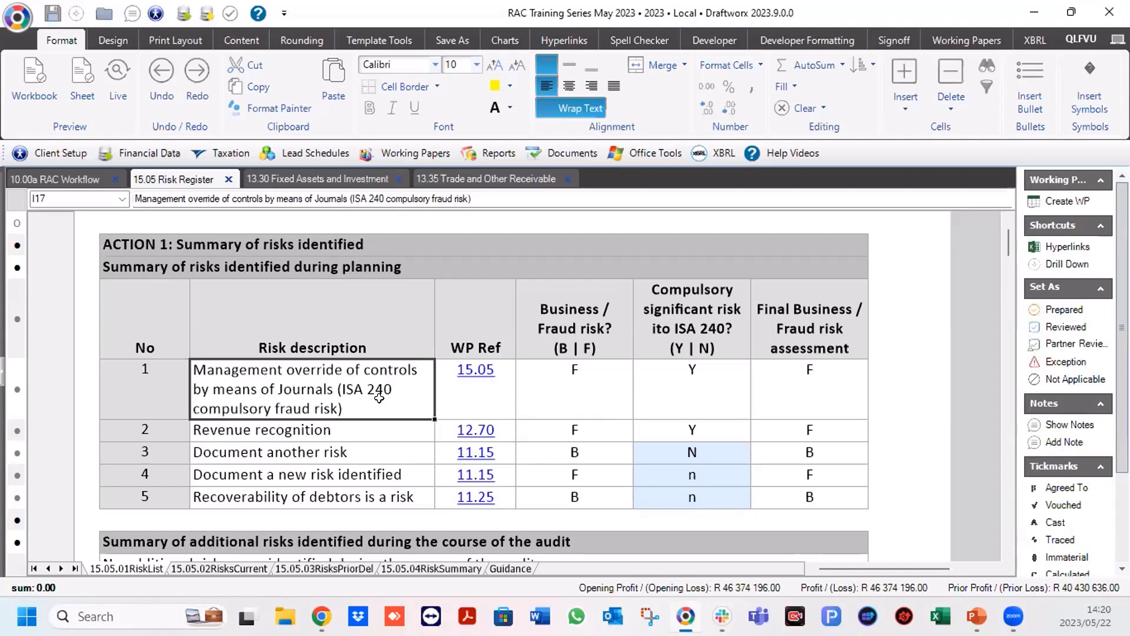
left_click(353, 427)
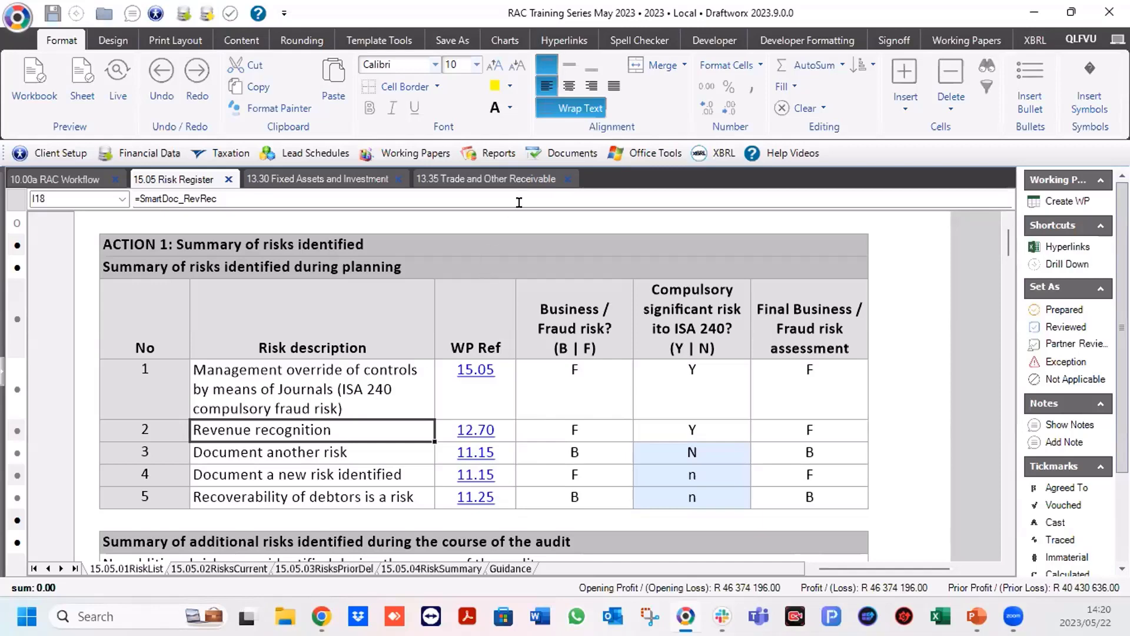
Open working paper 12.70 Revenue fraud risk assessment and go to the table of reasoning for rebutting each assertion.
left_click(399, 154)
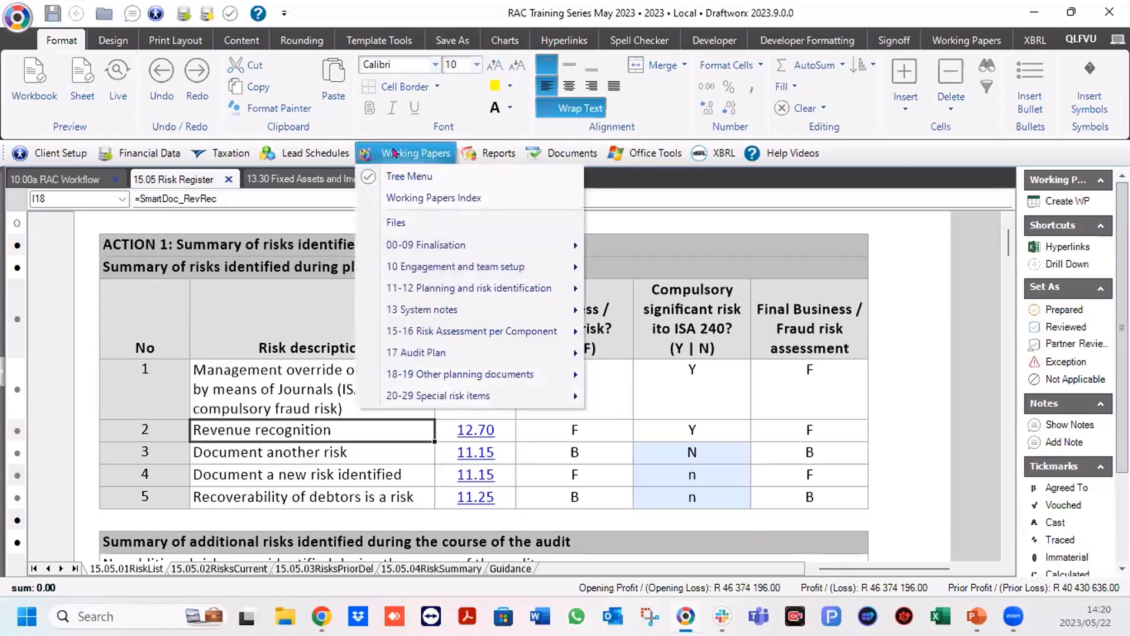
mouse_move(403, 294)
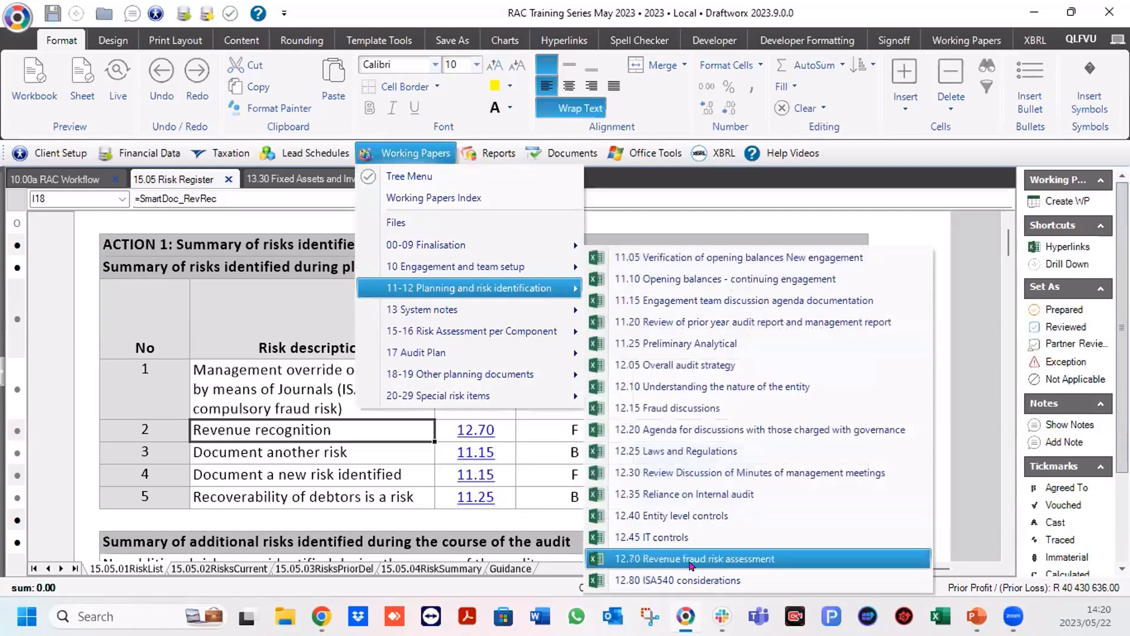
left_click(691, 562)
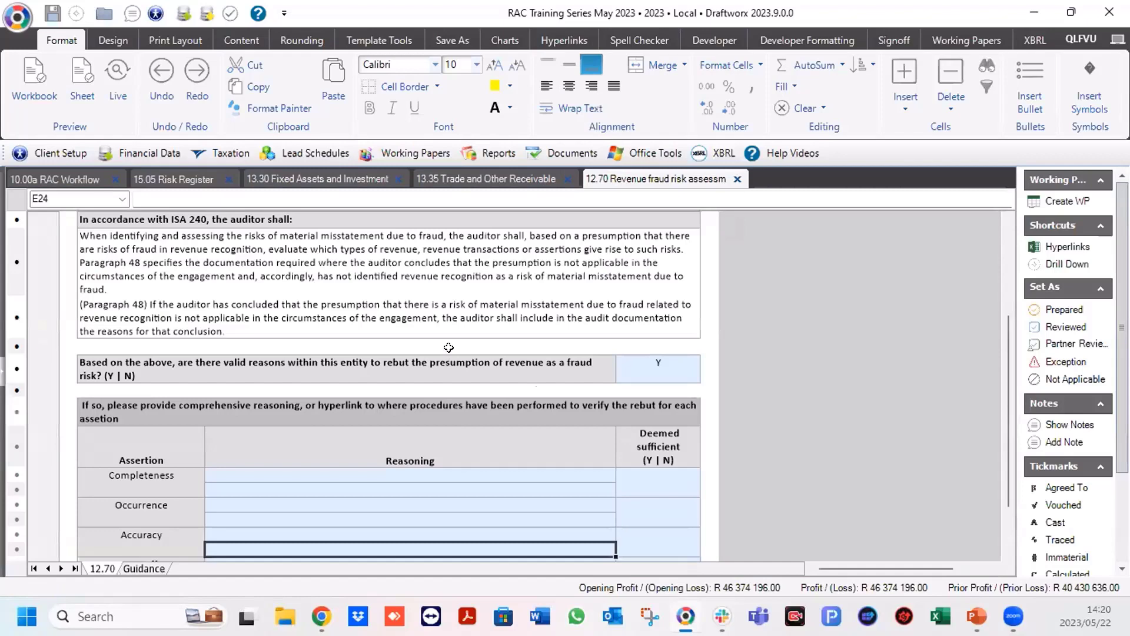
scroll(449, 347, "down", 6)
scroll(449, 347, "up", 3)
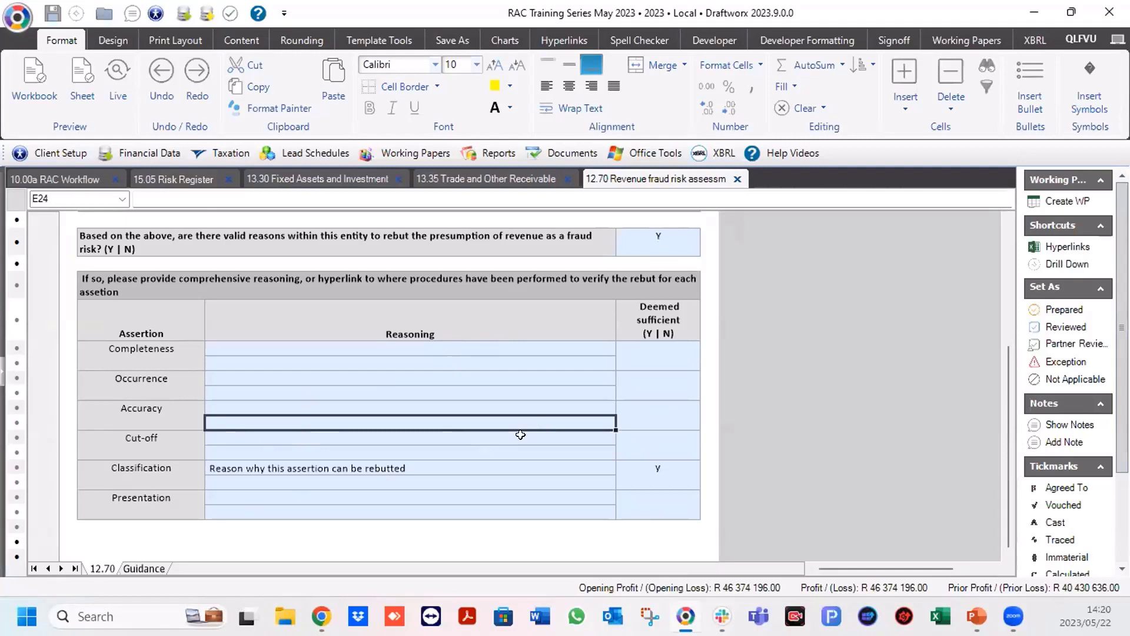
Examine the Classification rebuttal reasoning and its deemed sufficient answer against the other assertions in the table.
left_click(227, 468)
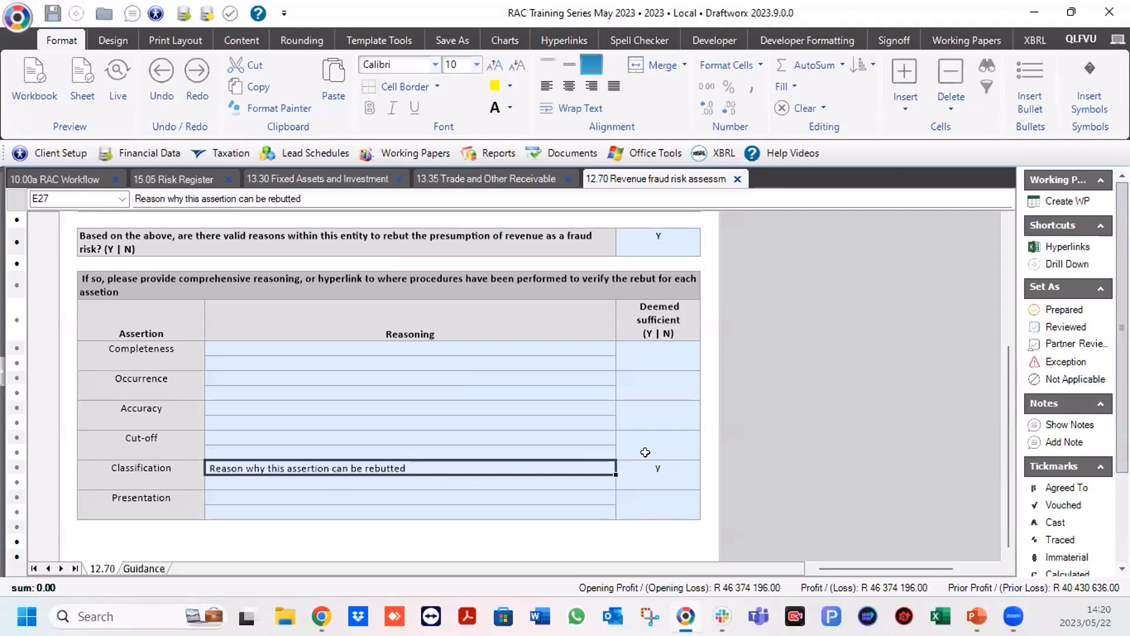
left_click(636, 475)
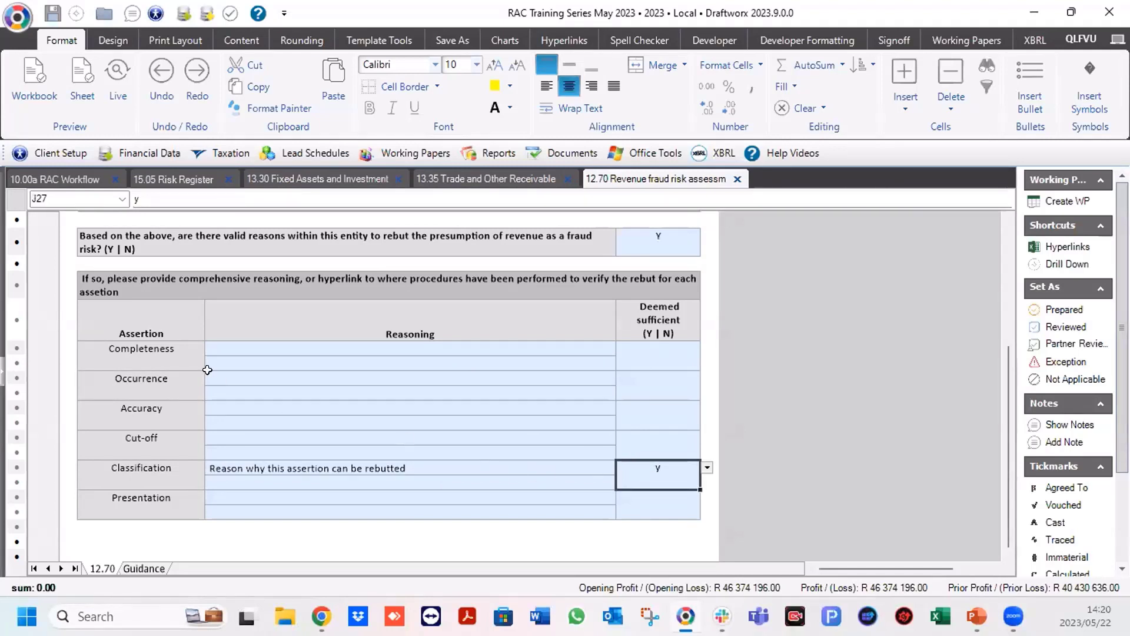
left_click(152, 352)
left_click_drag(152, 351, 156, 438)
left_click(134, 494)
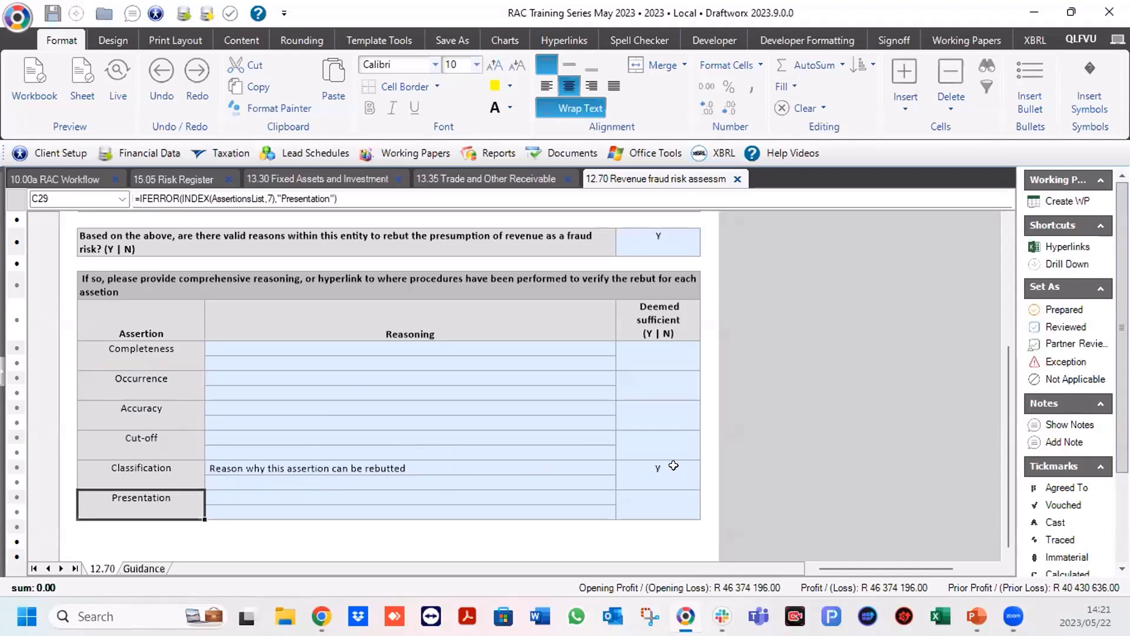
left_click(653, 467)
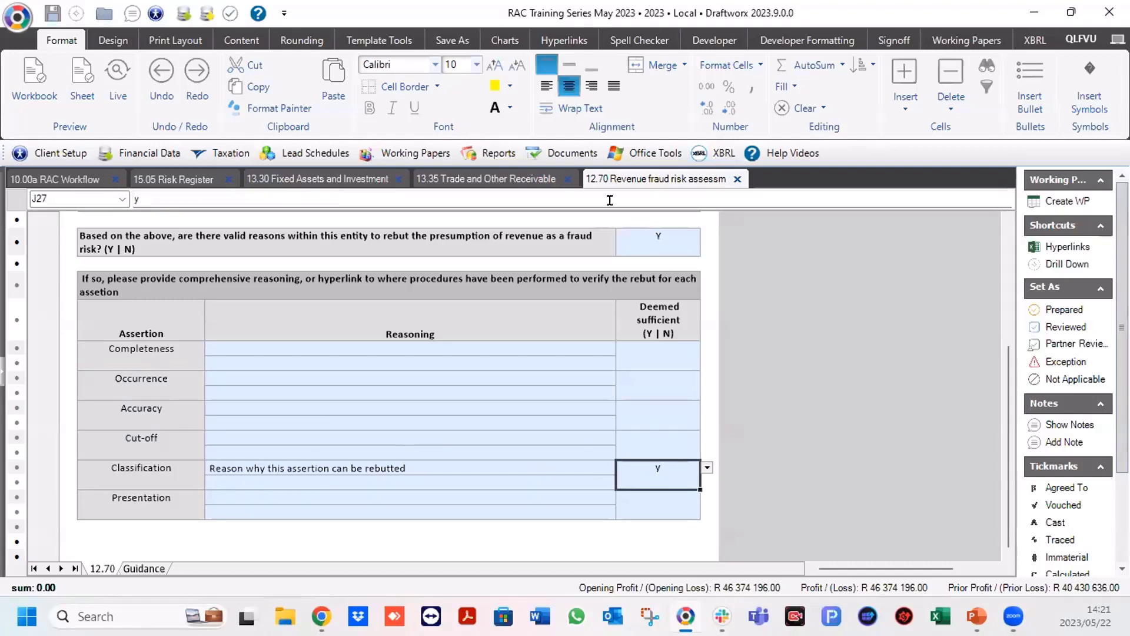
Return to the 15.05 Risk Register and review the additional risks section and the summary of prior year and deleted risks.
left_click(151, 182)
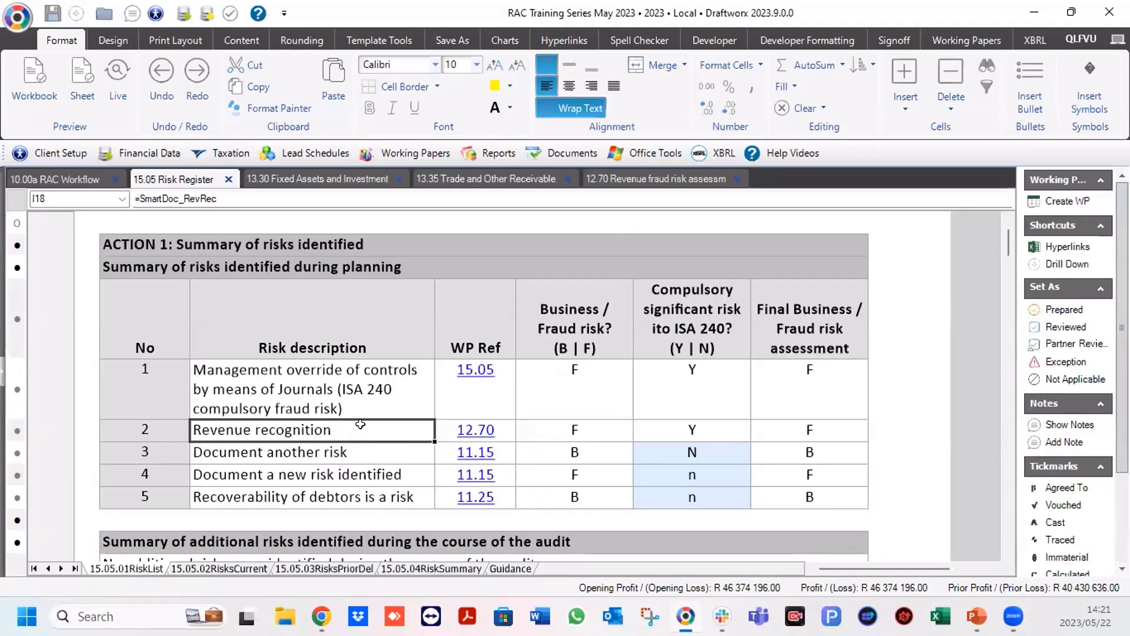
scroll(361, 424, "down", 1)
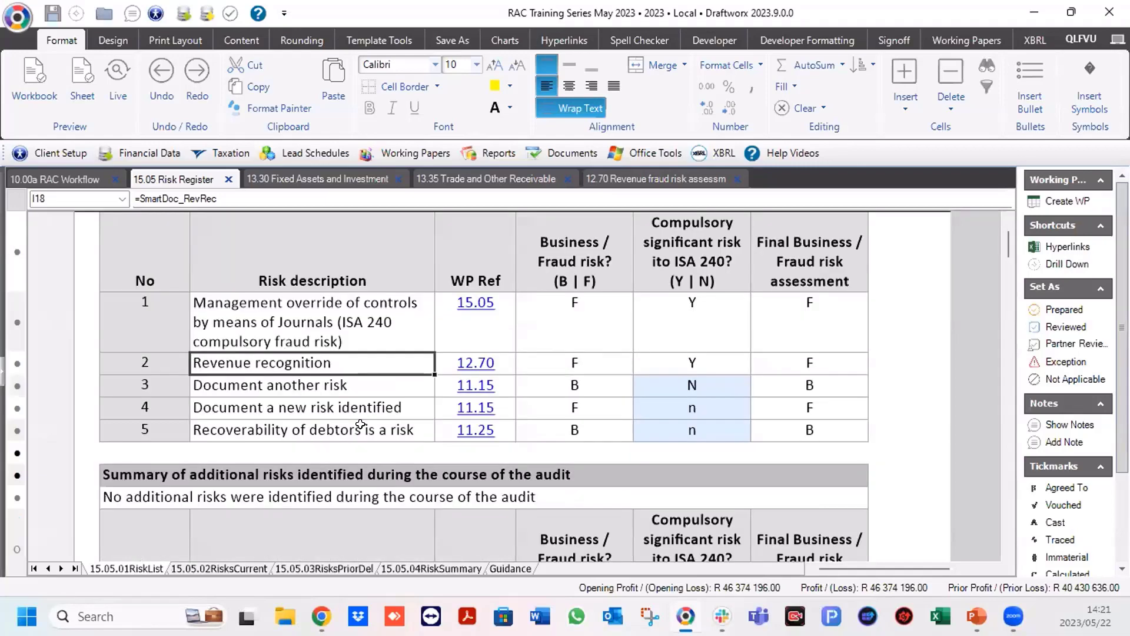
scroll(360, 424, "down", 2)
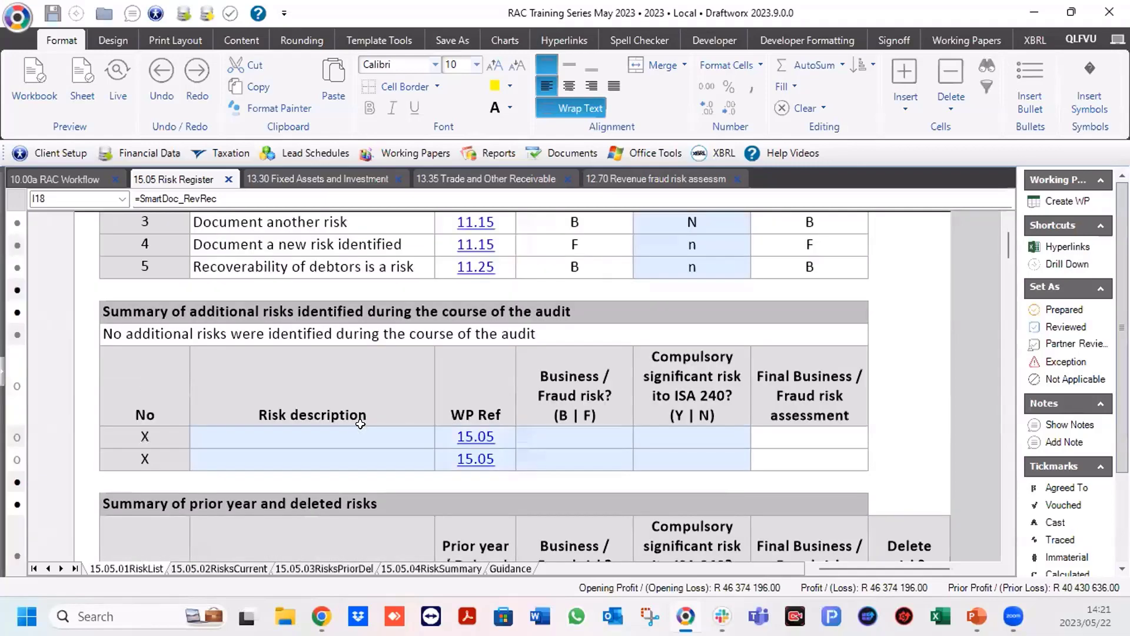
left_click(287, 439)
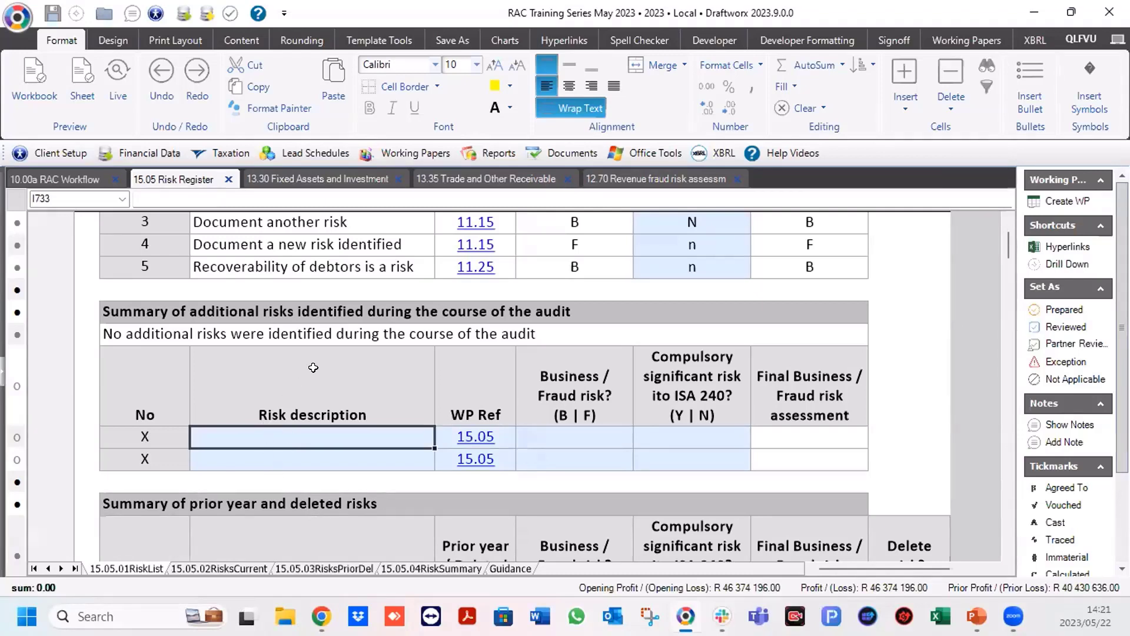
scroll(313, 367, "down", 3)
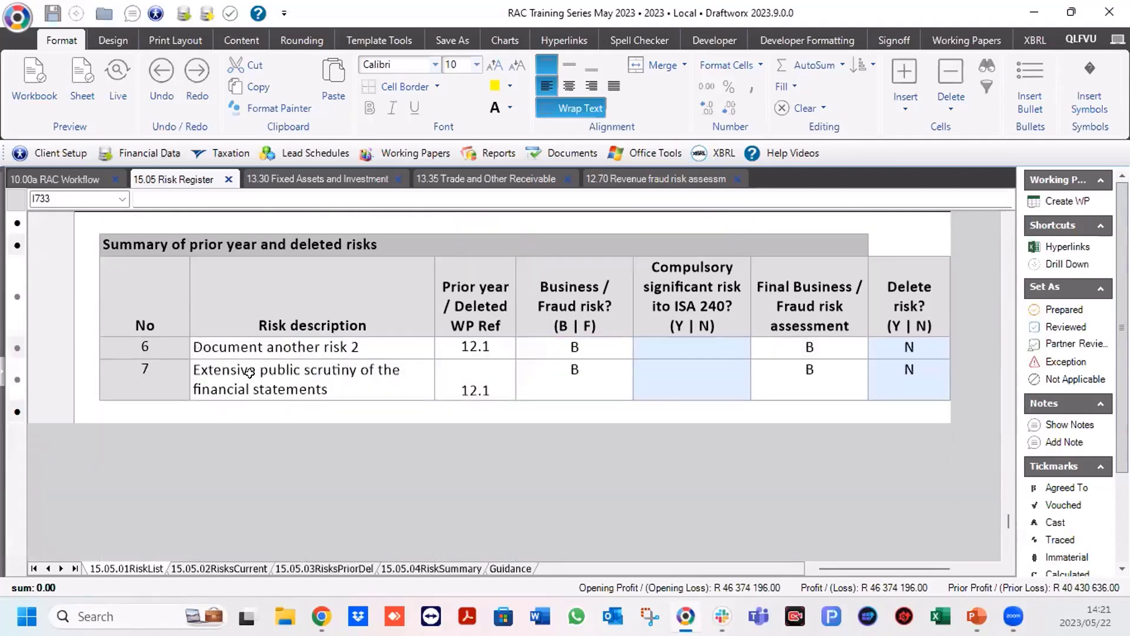
For prior year risk 6, "Document another risk 2", set the compulsory ISA 240 answer to N and Delete risk to Y.
left_click(371, 344)
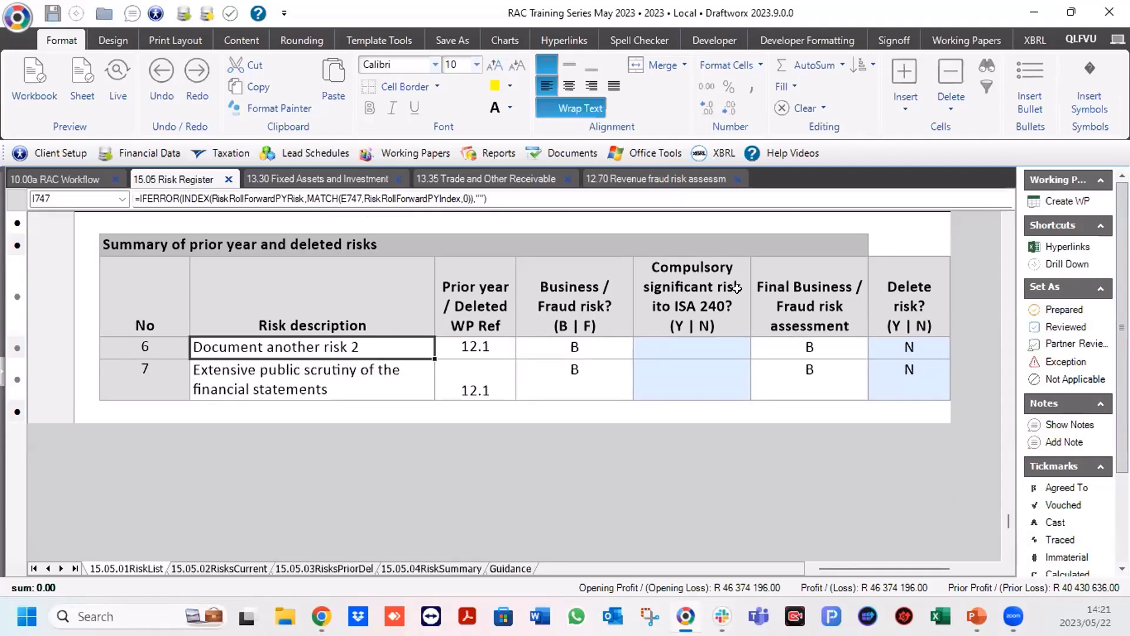
left_click(666, 343)
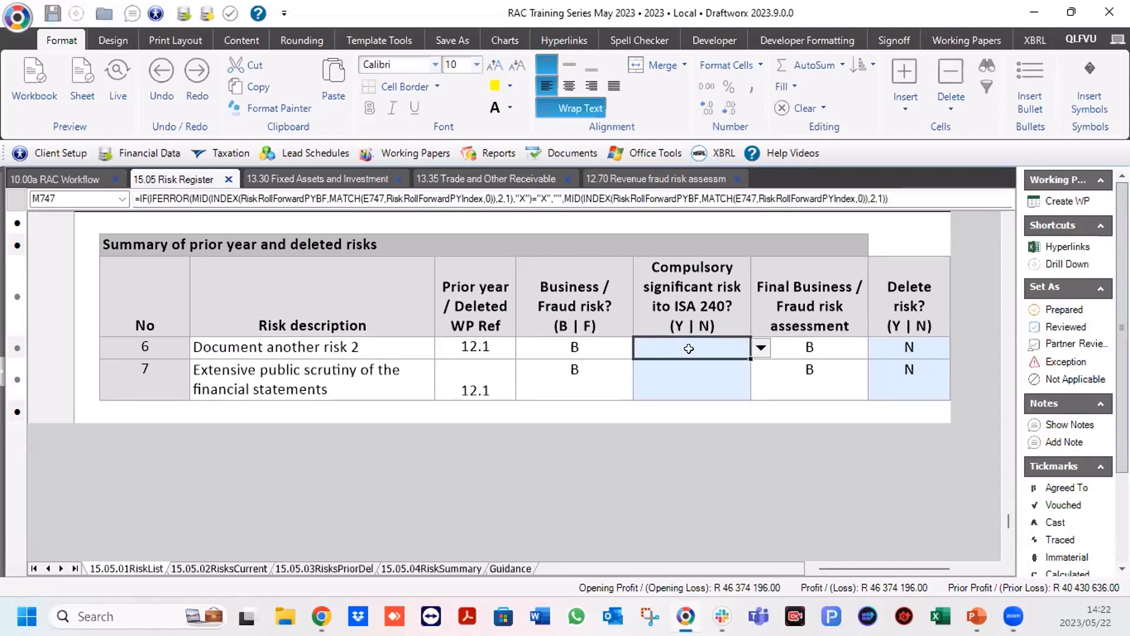
left_click(761, 349)
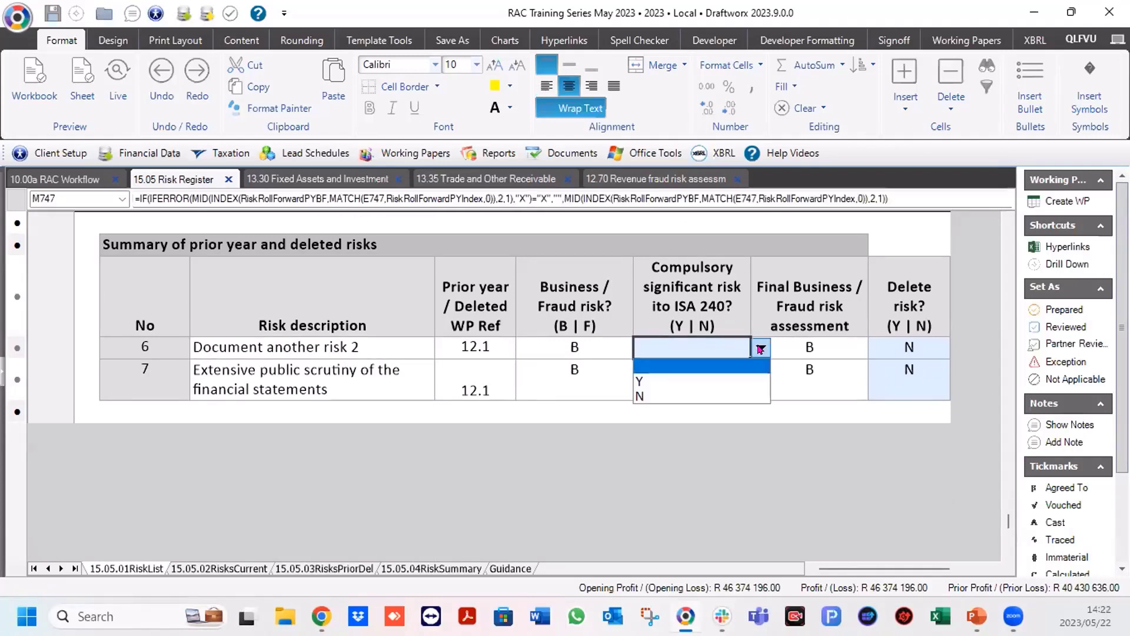
left_click(641, 396)
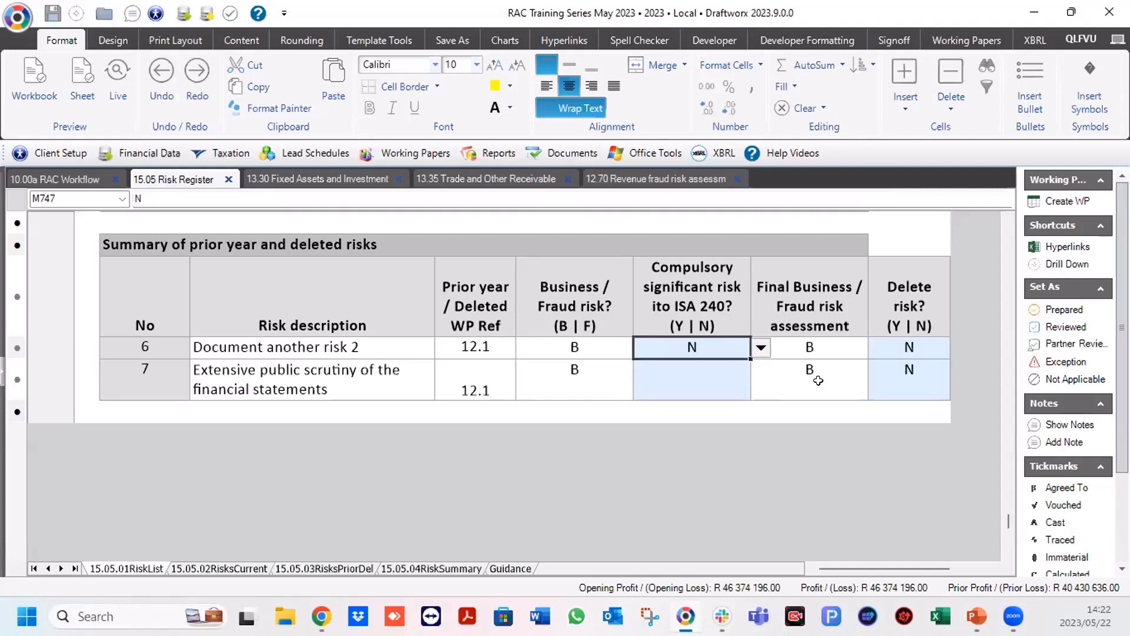
left_click(915, 344)
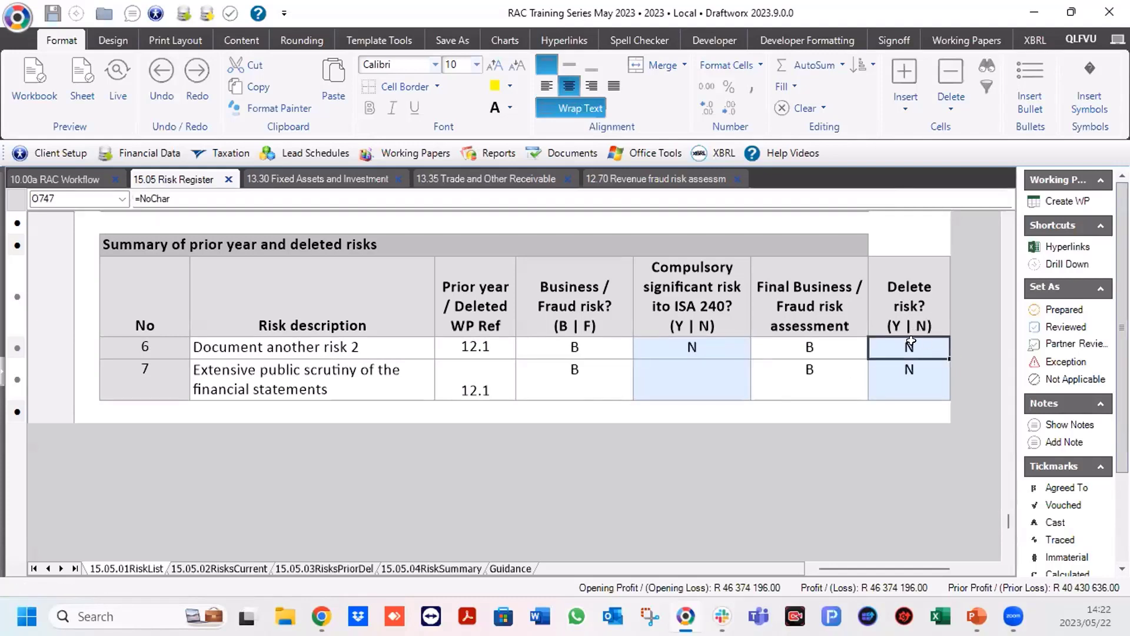
type("y")
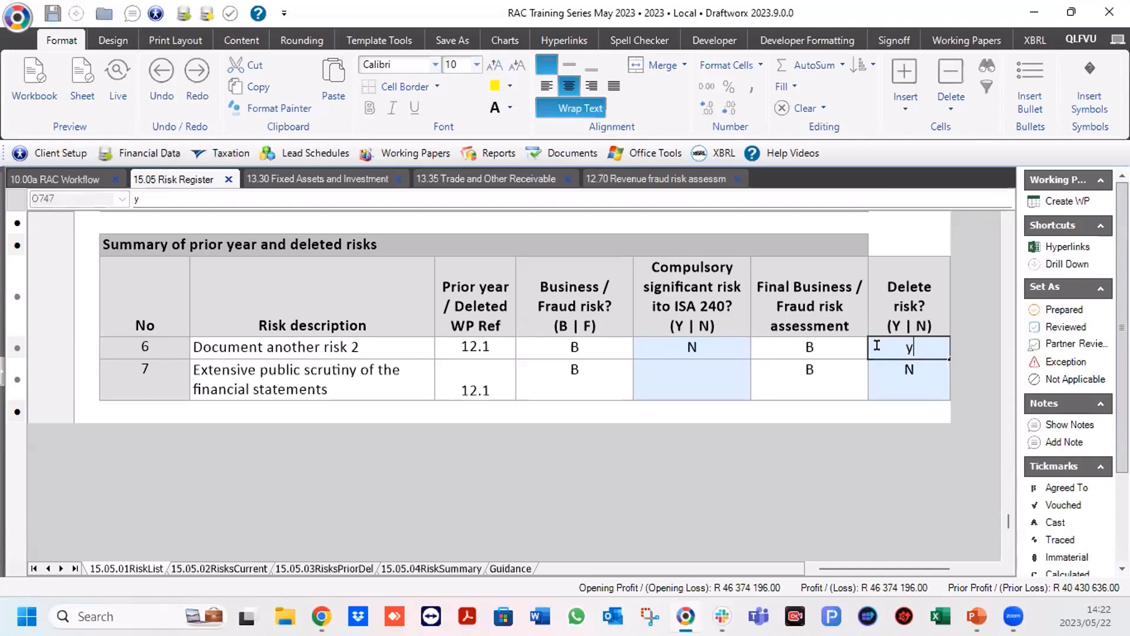
left_click(475, 381)
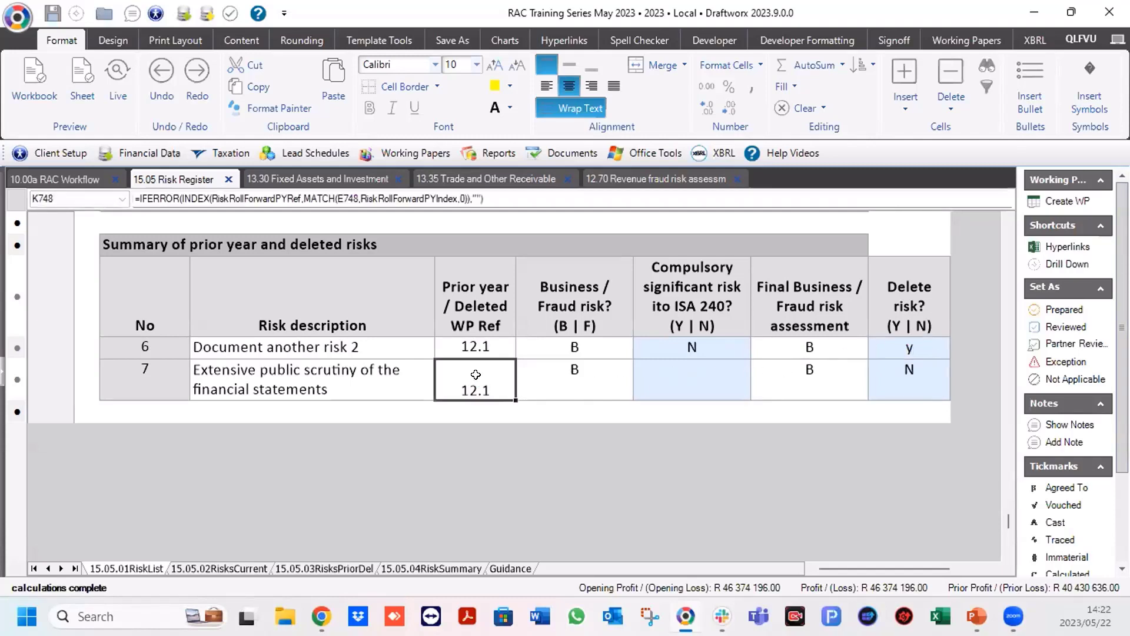
For prior year risk 7, extensive public scrutiny of the financial statements, set the compulsory ISA 240 answer to N and Delete risk to Y.
left_click(354, 372)
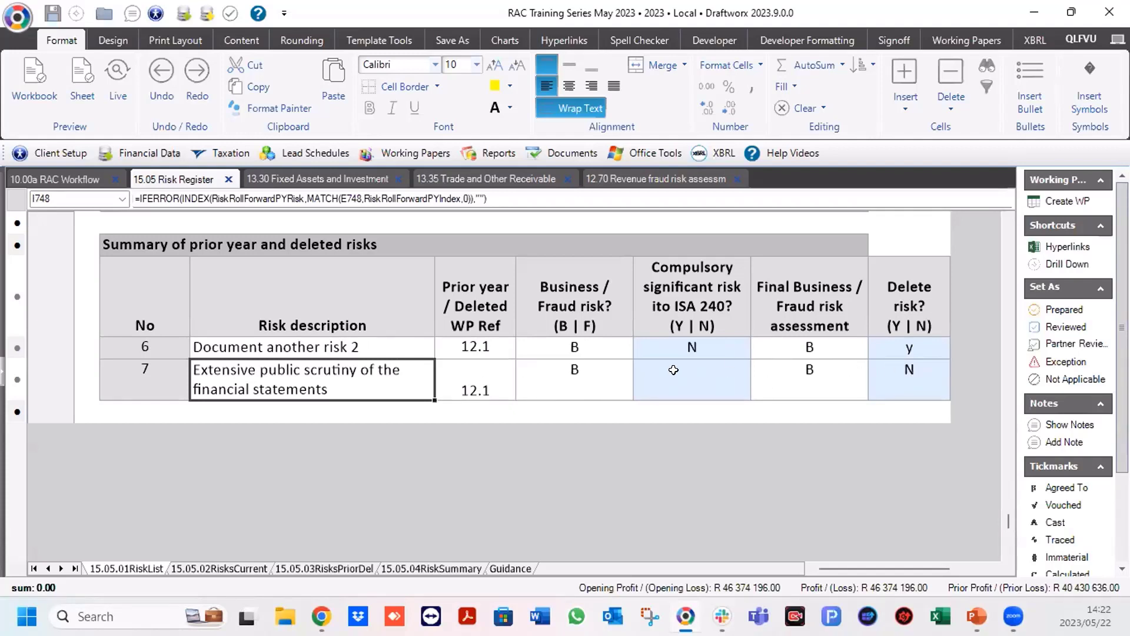
left_click(674, 369)
type("n")
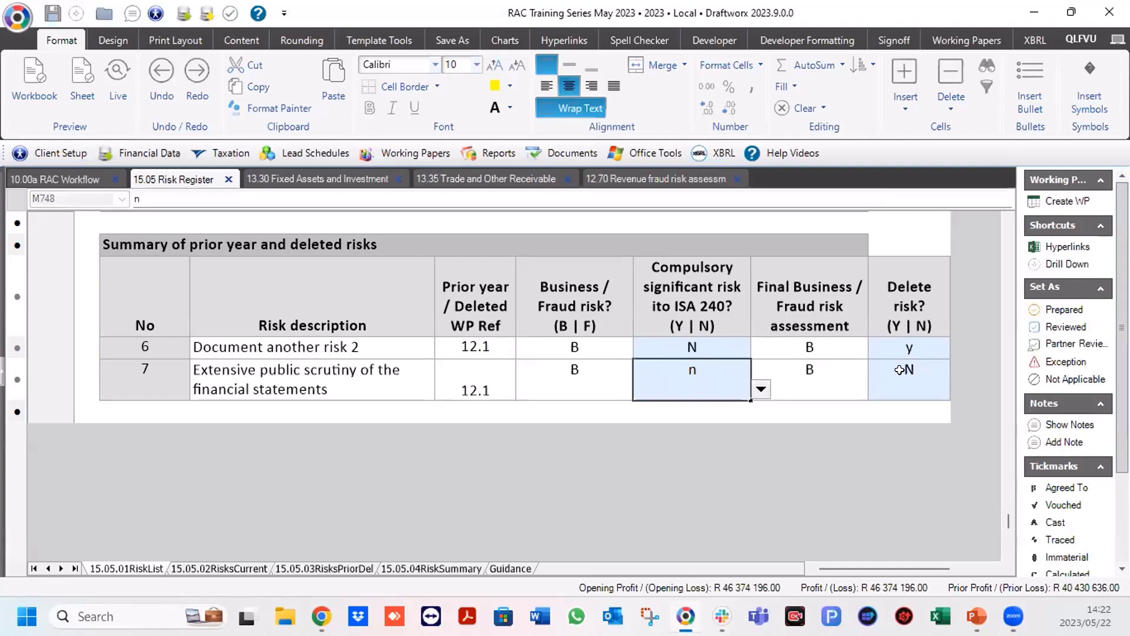
left_click(901, 371)
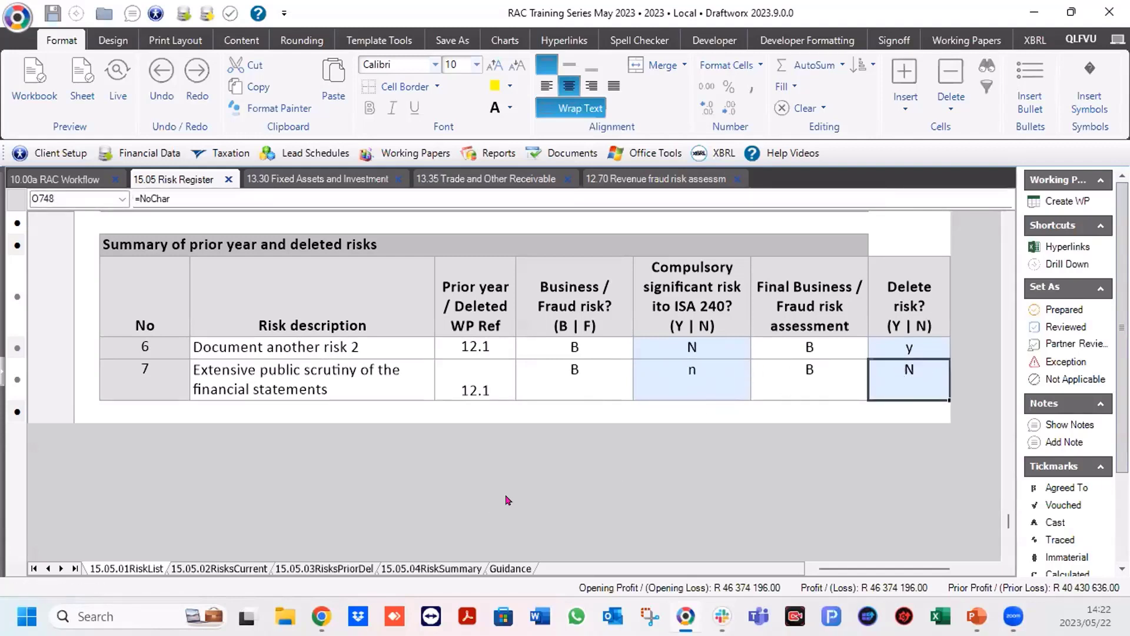
type("y")
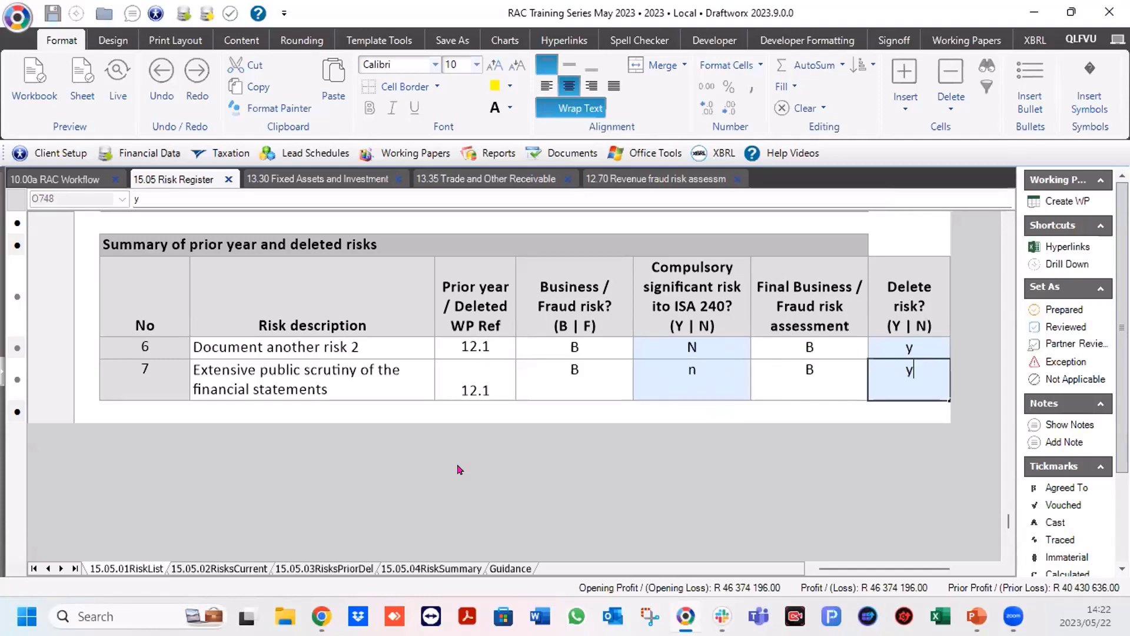
Recheck the planning risk list, open sheet 15.05.02RisksCurrent and examine the Action 2 blocks for the five current year risks.
scroll(454, 461, "up", 3)
scroll(453, 460, "up", 5)
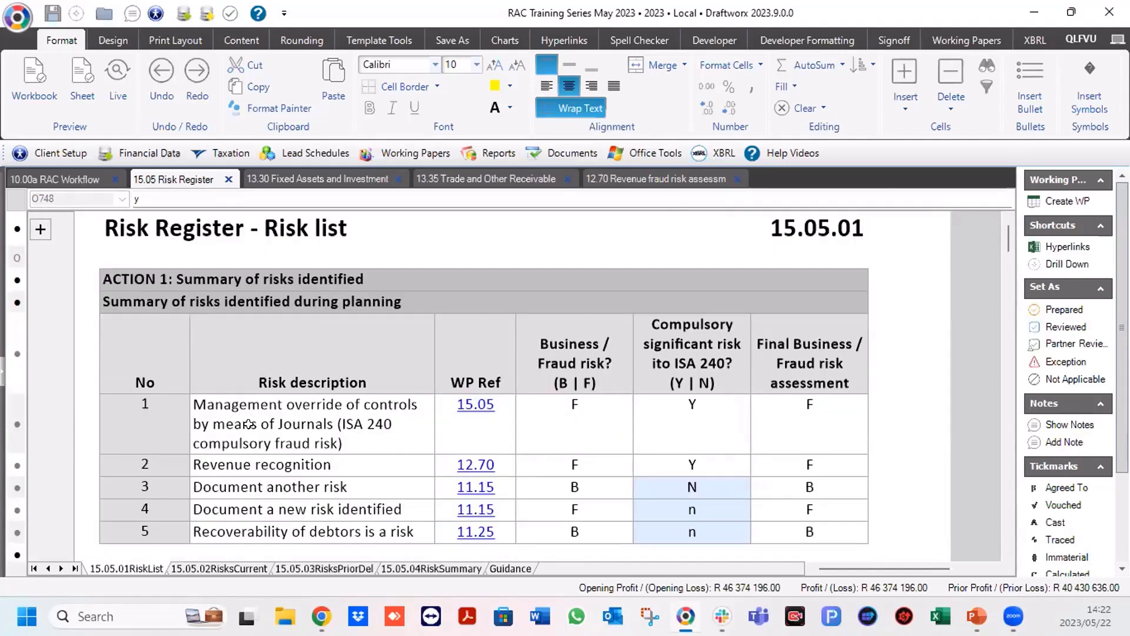
left_click(202, 569)
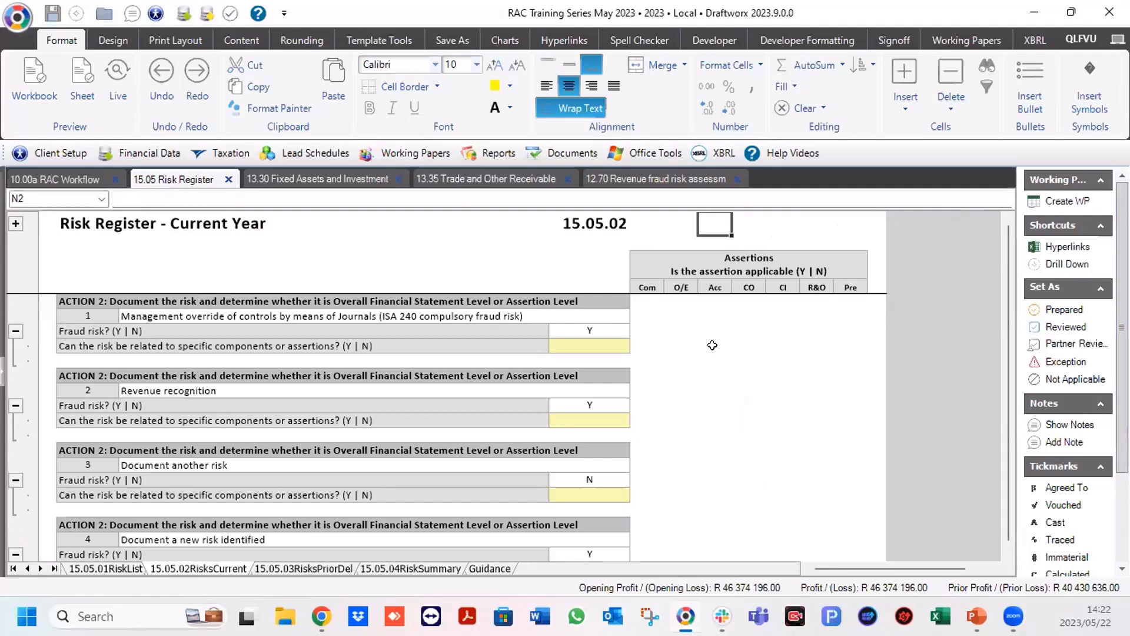
left_click(156, 393)
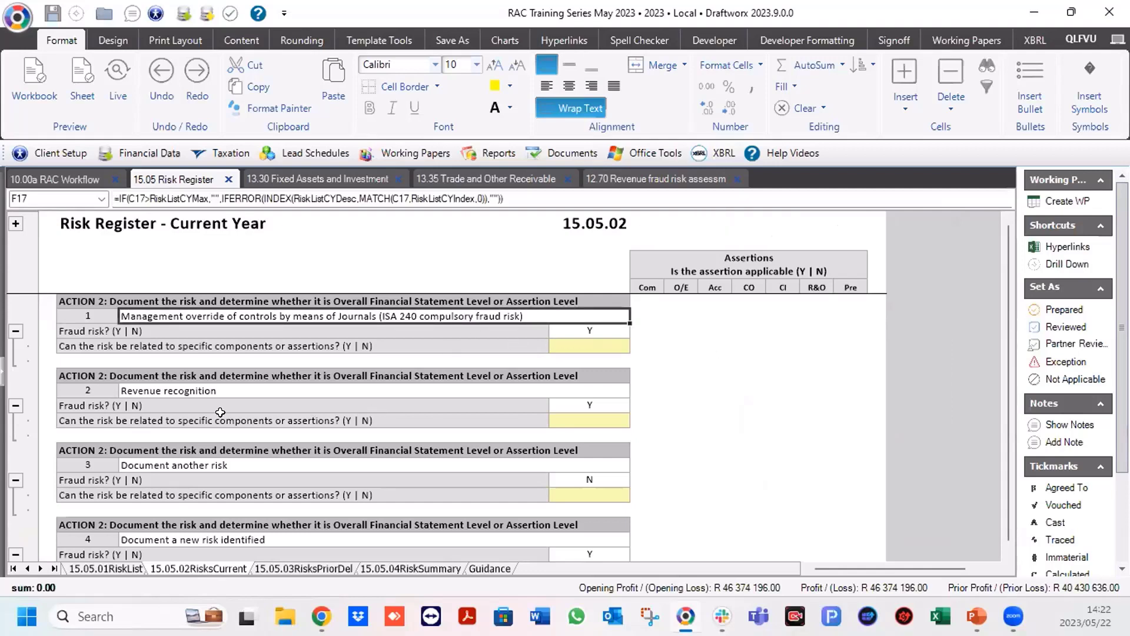
left_click(156, 467)
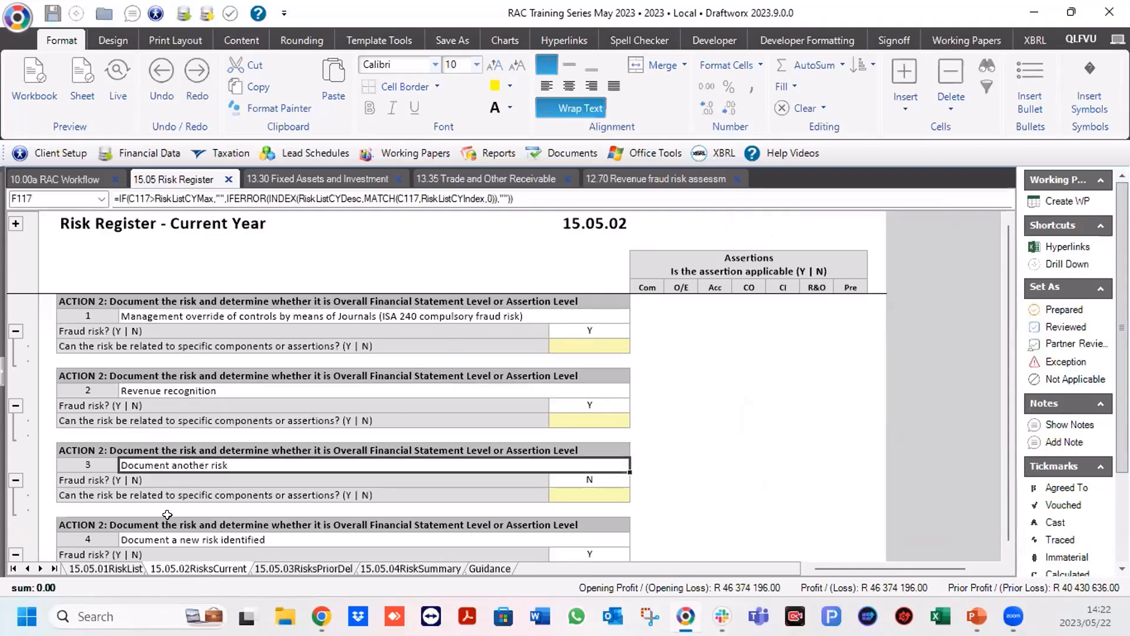
scroll(167, 515, "down", 5)
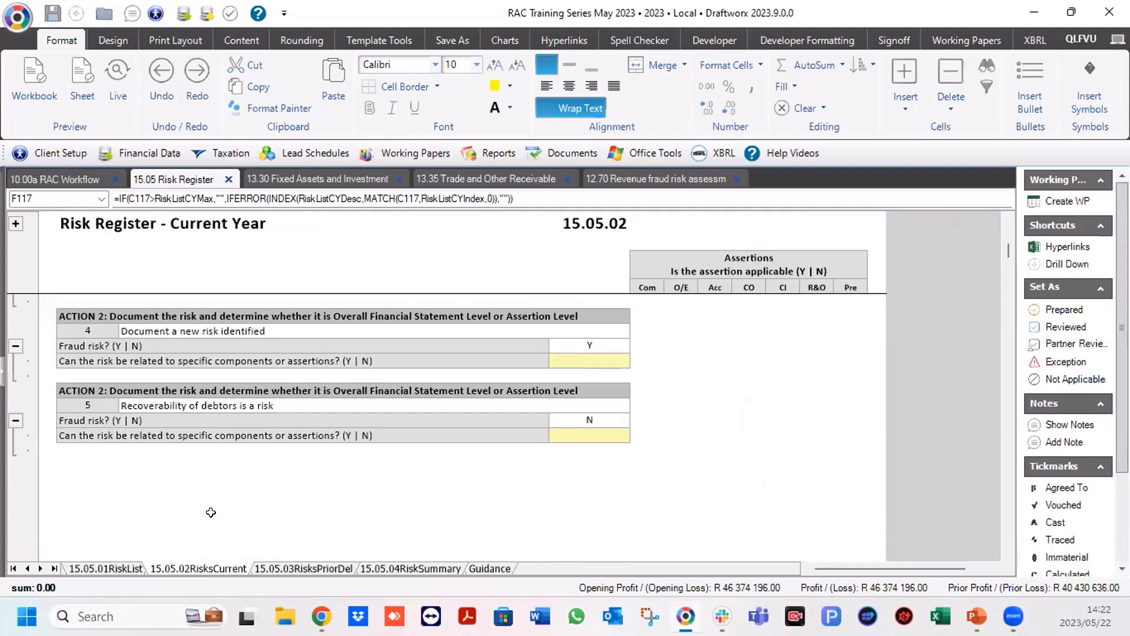
scroll(211, 512, "up", 5)
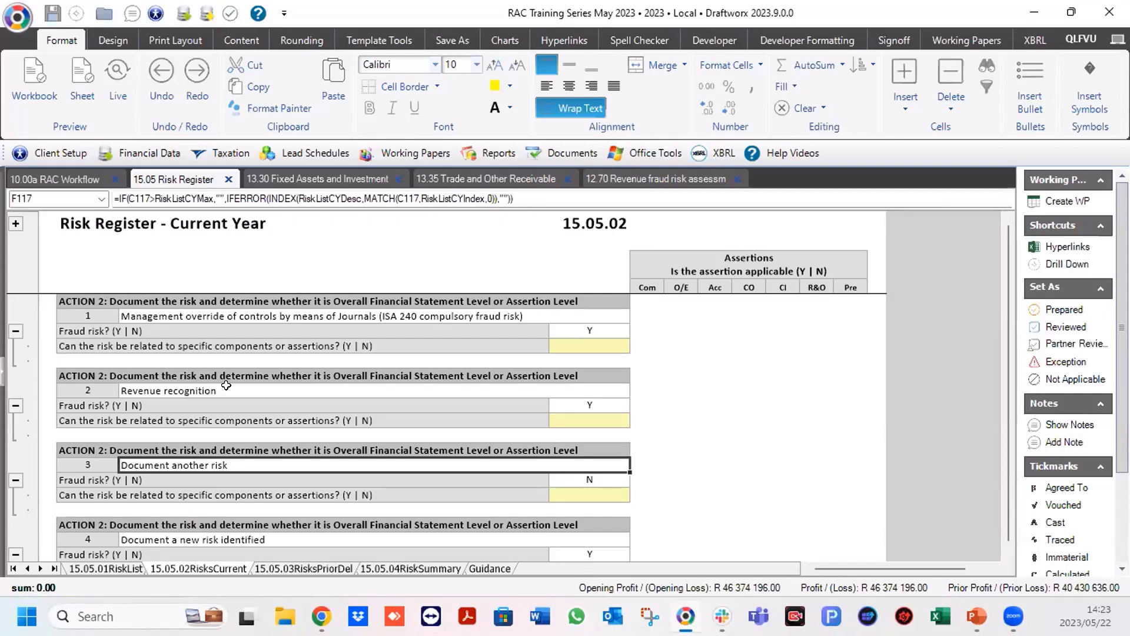
Answer Y to whether the Revenue recognition risk can be related to specific components or assertions.
left_click(610, 401)
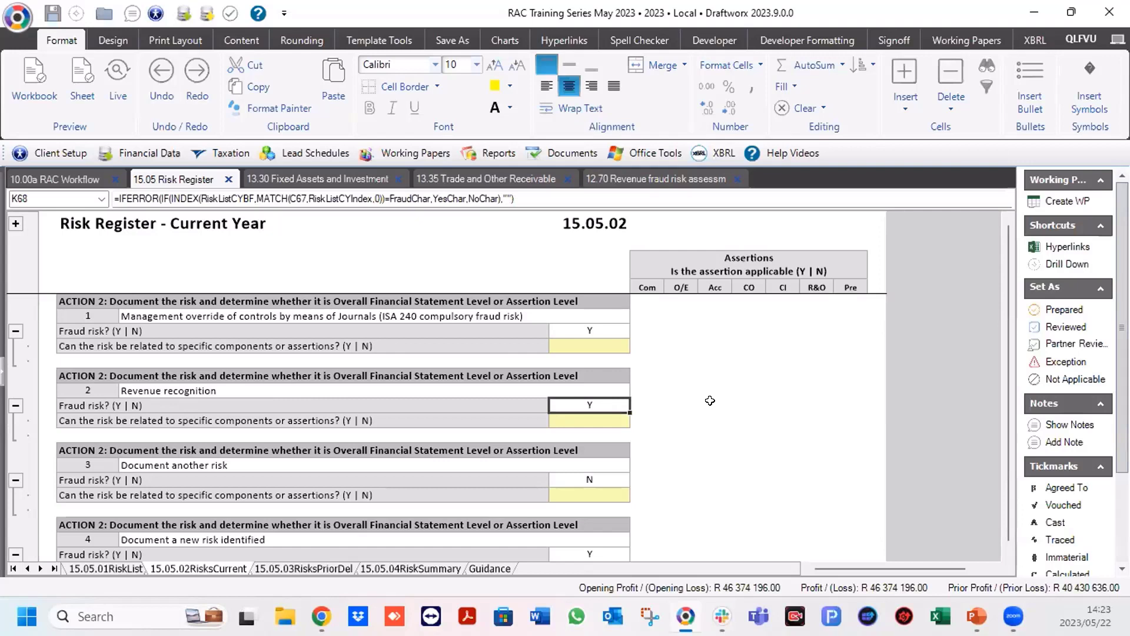
left_click(595, 420)
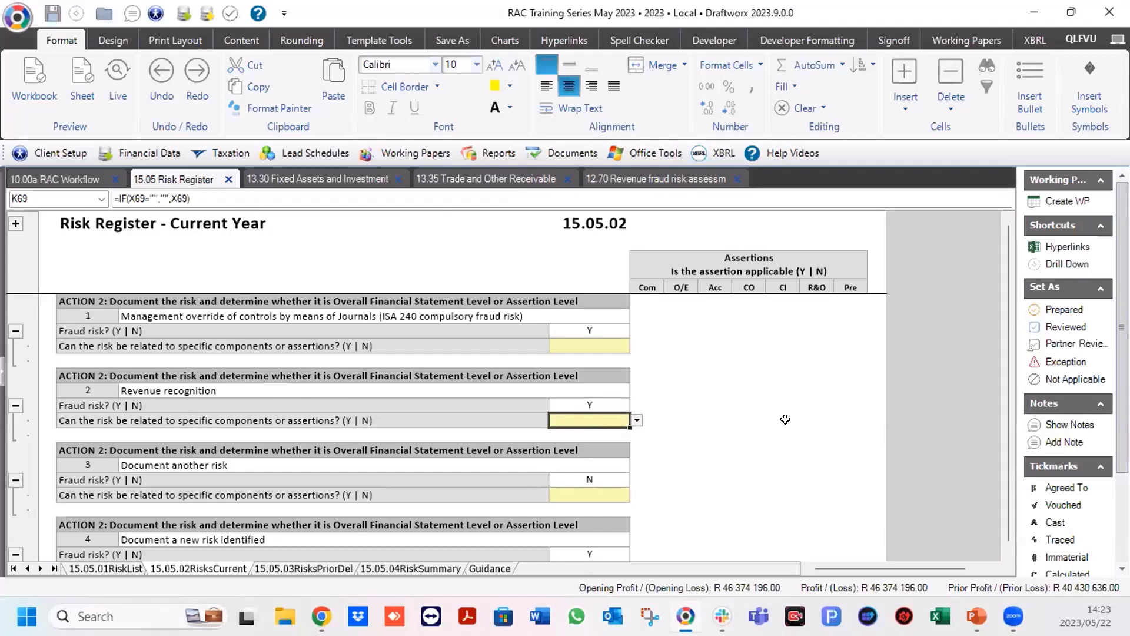
type("y")
key("Return")
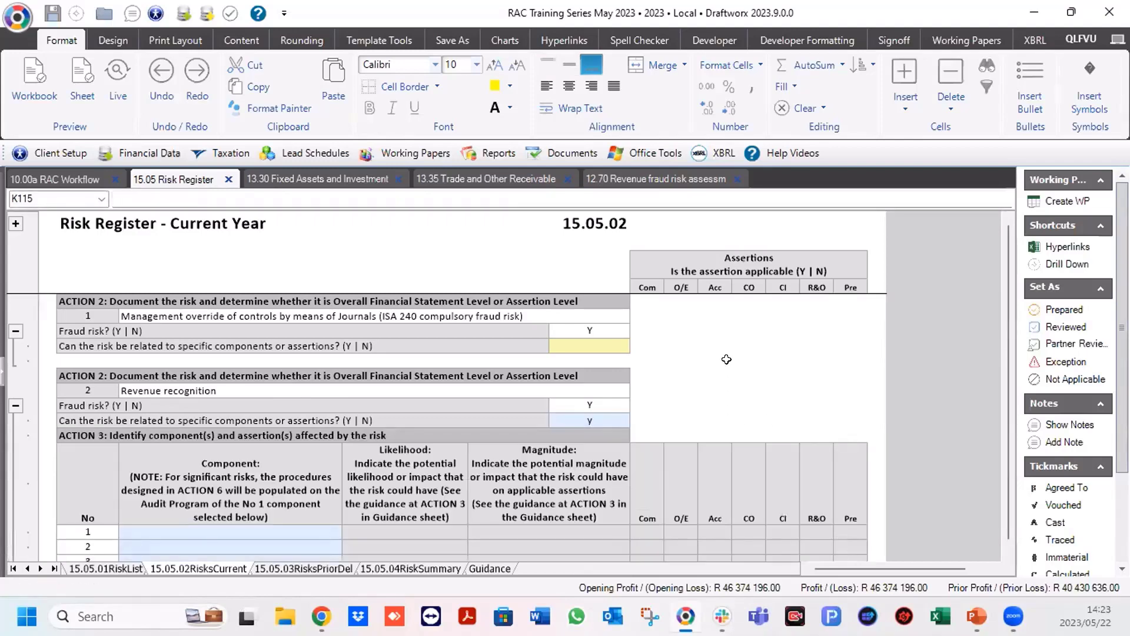
Select Revenue as the No 1 component affected by the Revenue recognition risk under Action 3.
scroll(726, 359, "down", 3)
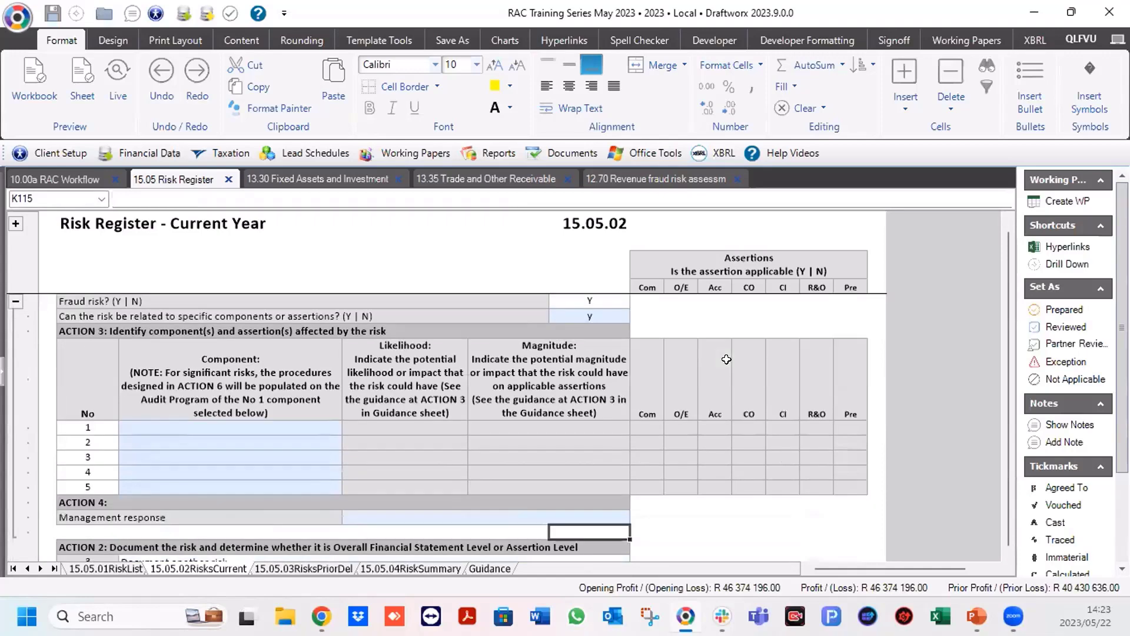
left_click(251, 425)
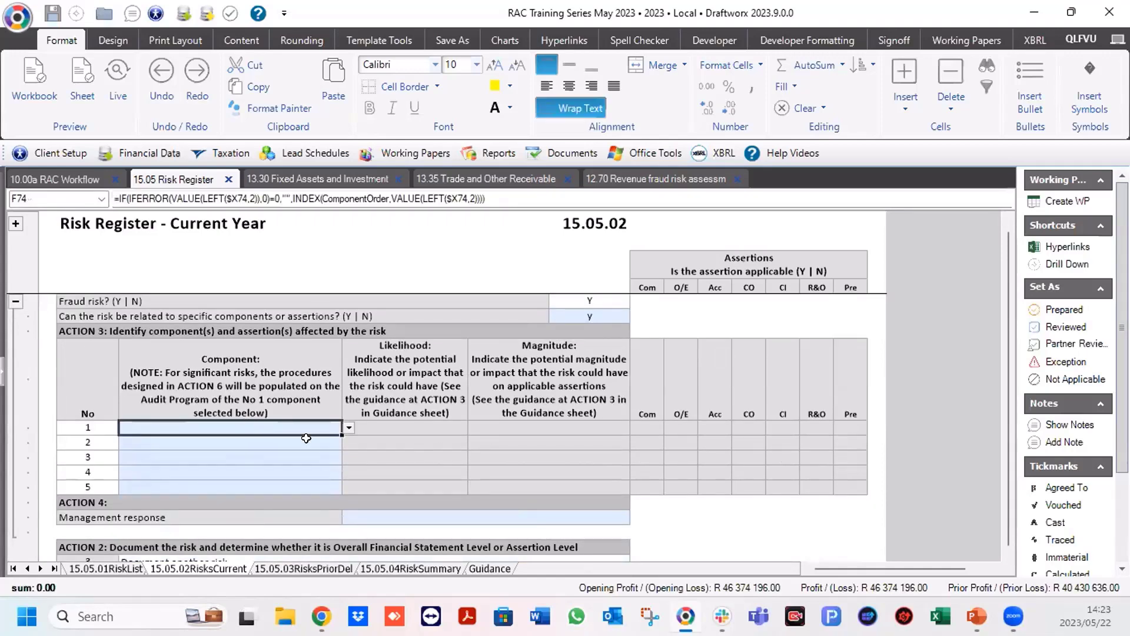
left_click(349, 428)
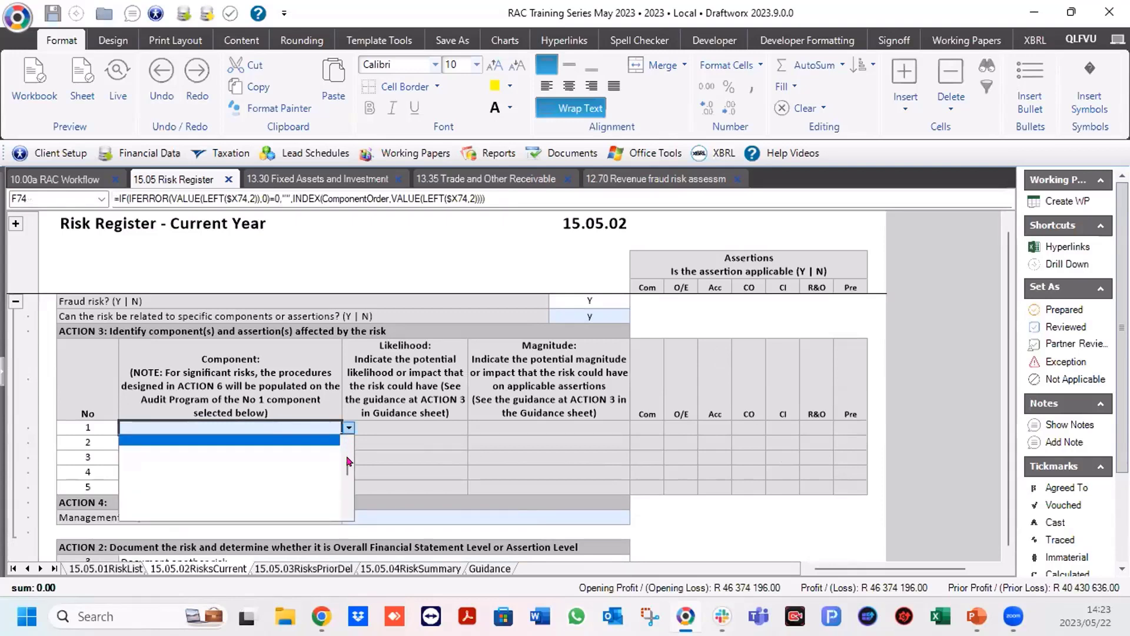
left_click_drag(348, 469, 348, 457)
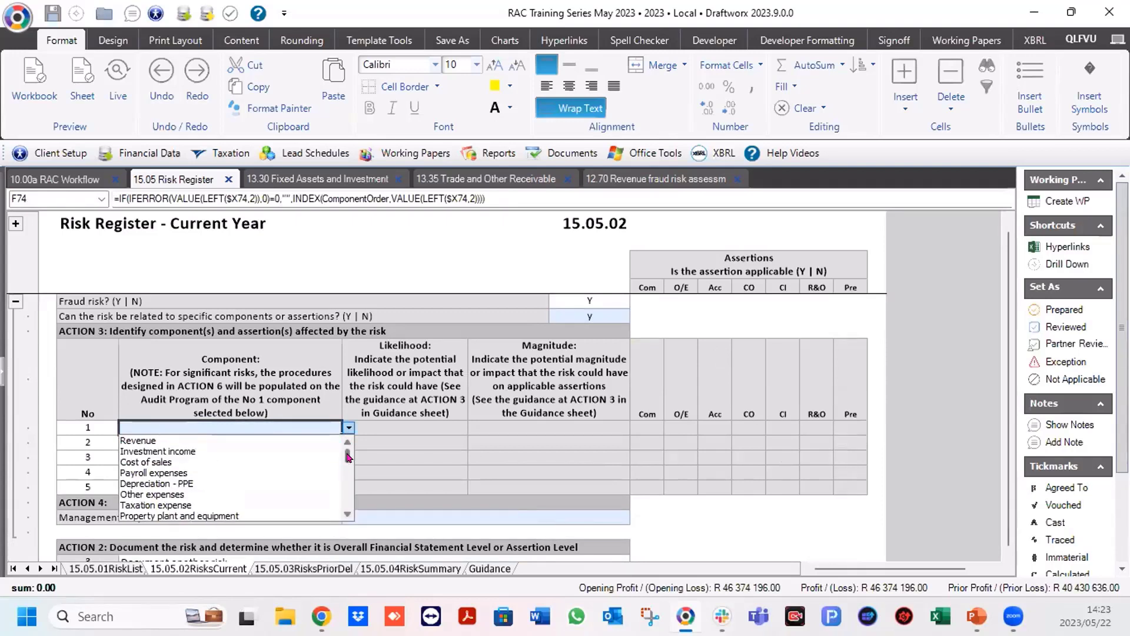
left_click(136, 440)
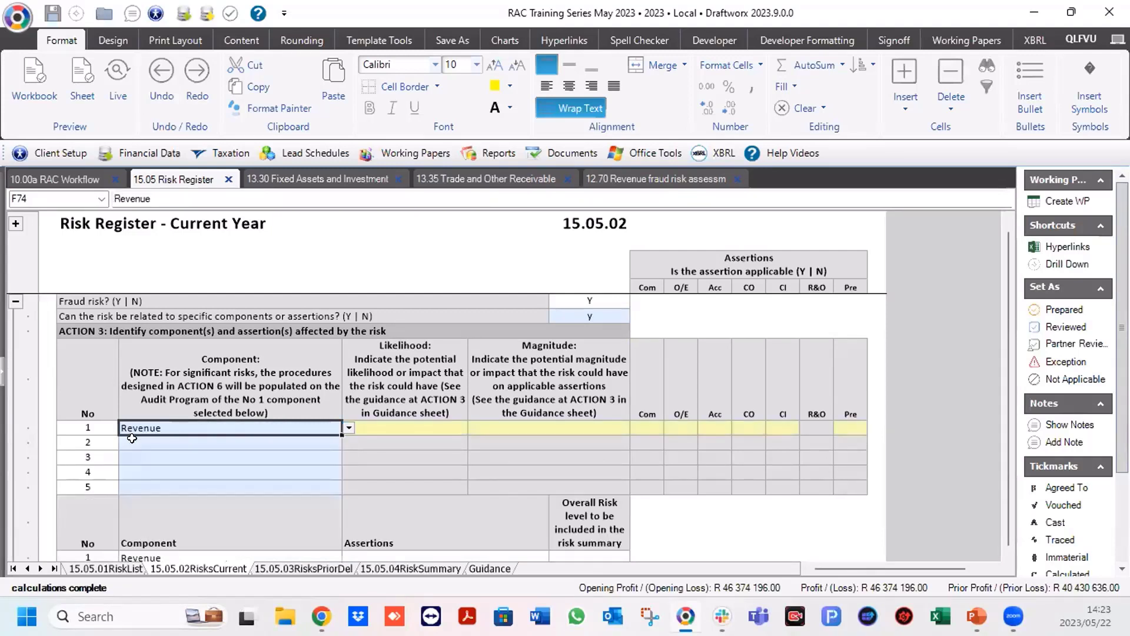
Set both the likelihood and the magnitude of the Revenue component to 4 under Action 3.
left_click(438, 421)
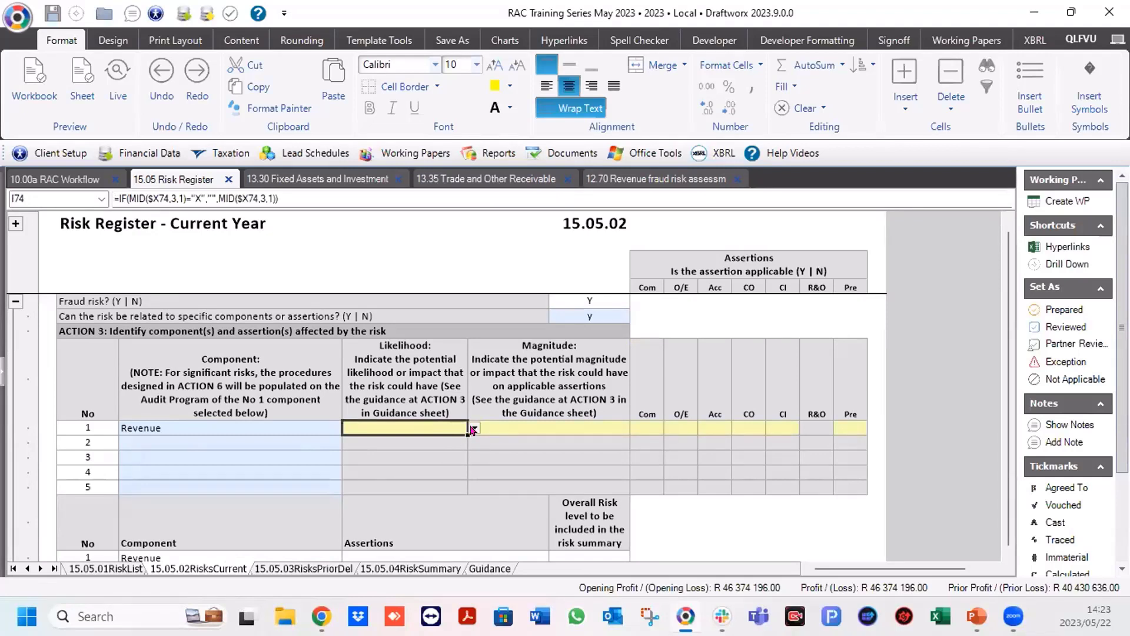
left_click(576, 301)
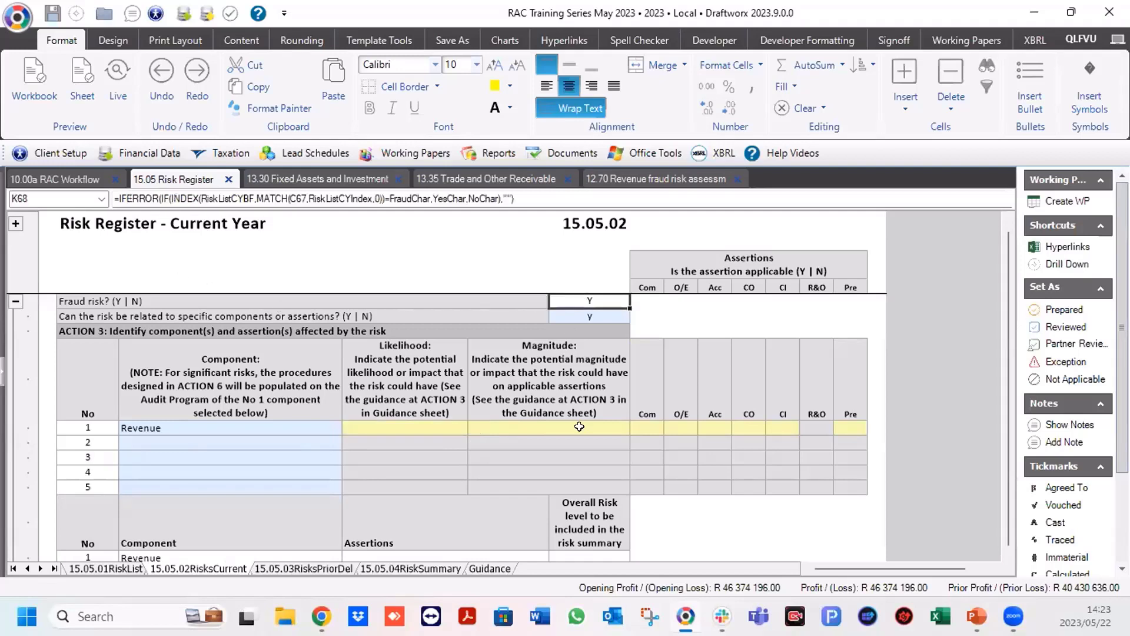
left_click(439, 427)
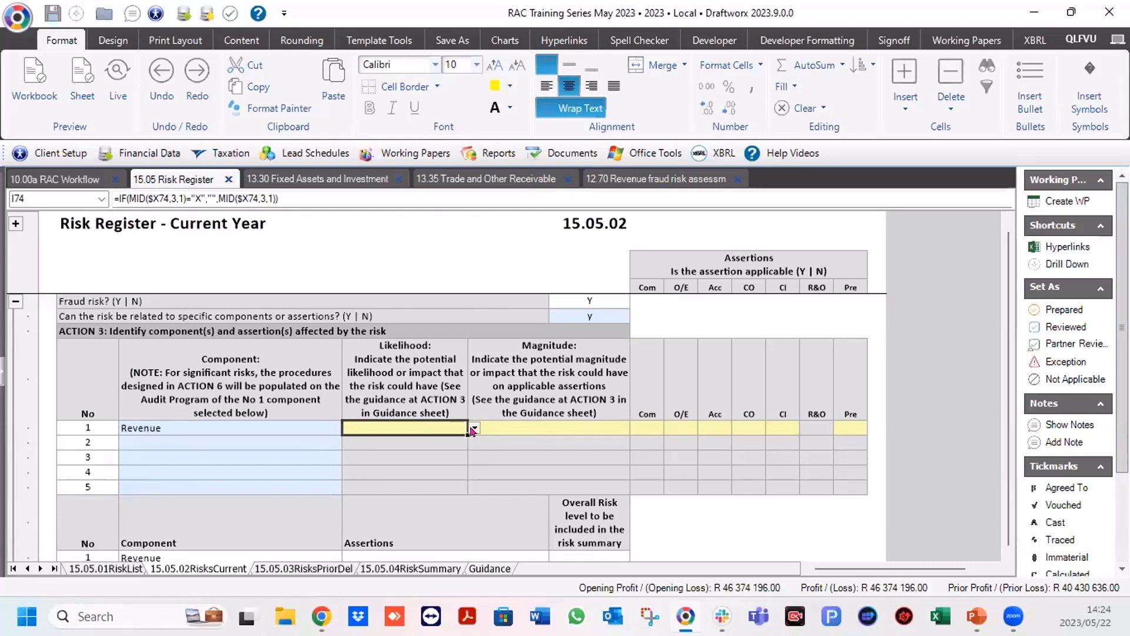
left_click(474, 429)
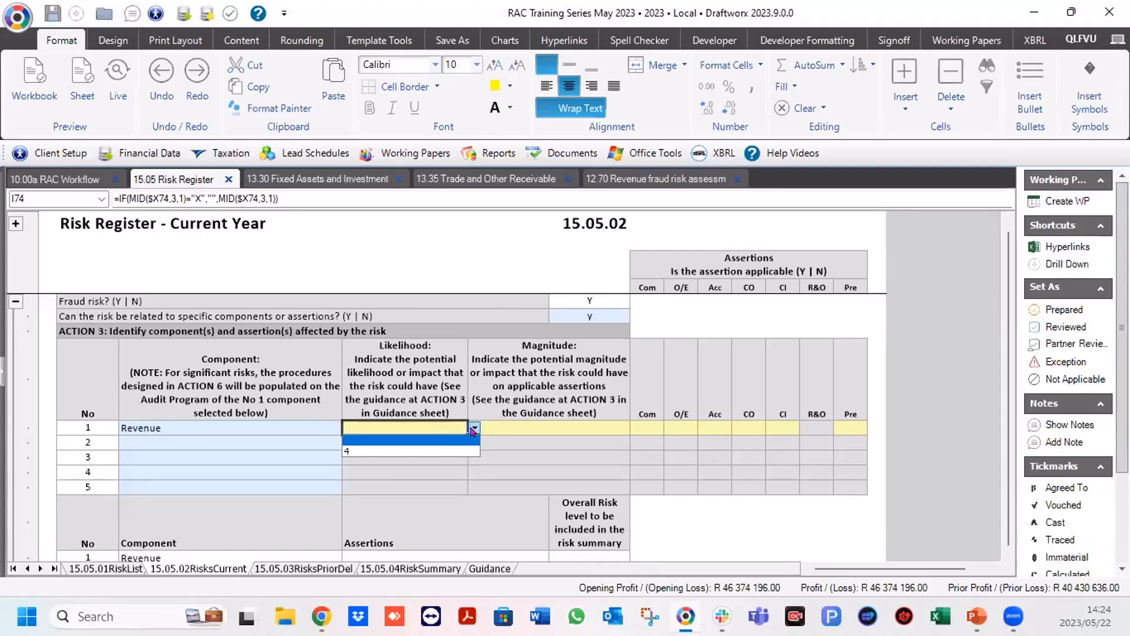
left_click(439, 450)
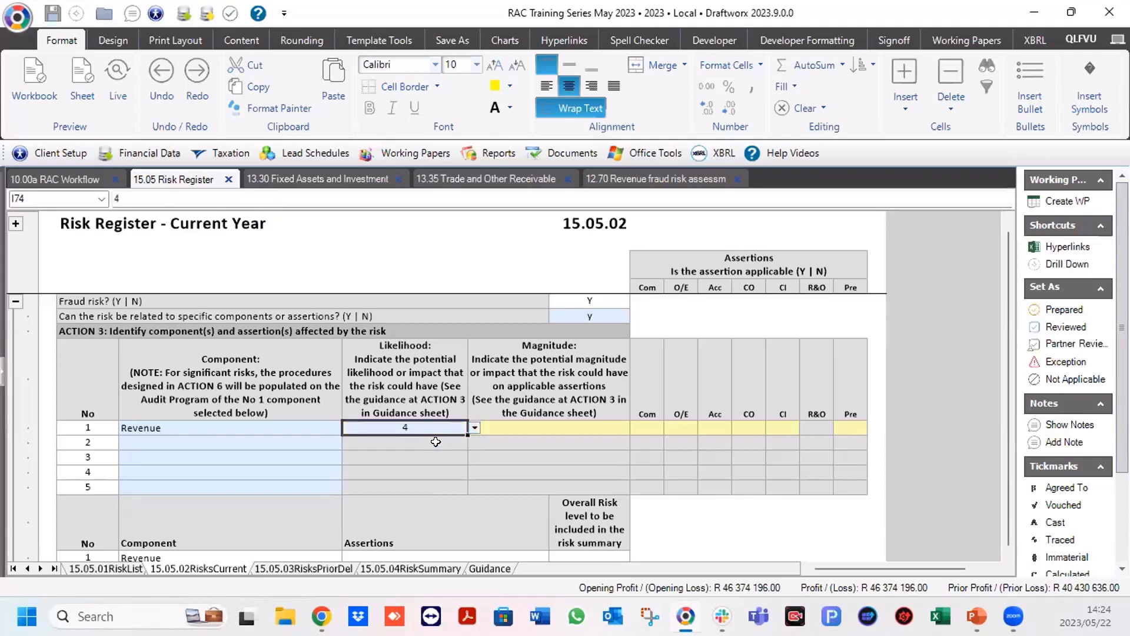
left_click(578, 389)
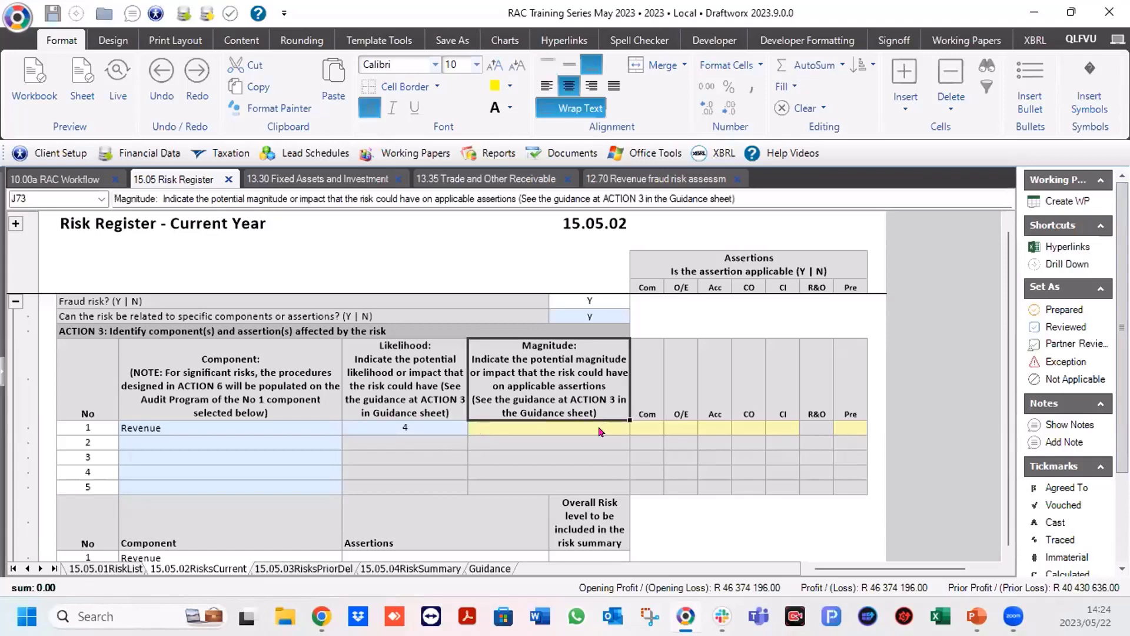
left_click(628, 428)
left_click(636, 429)
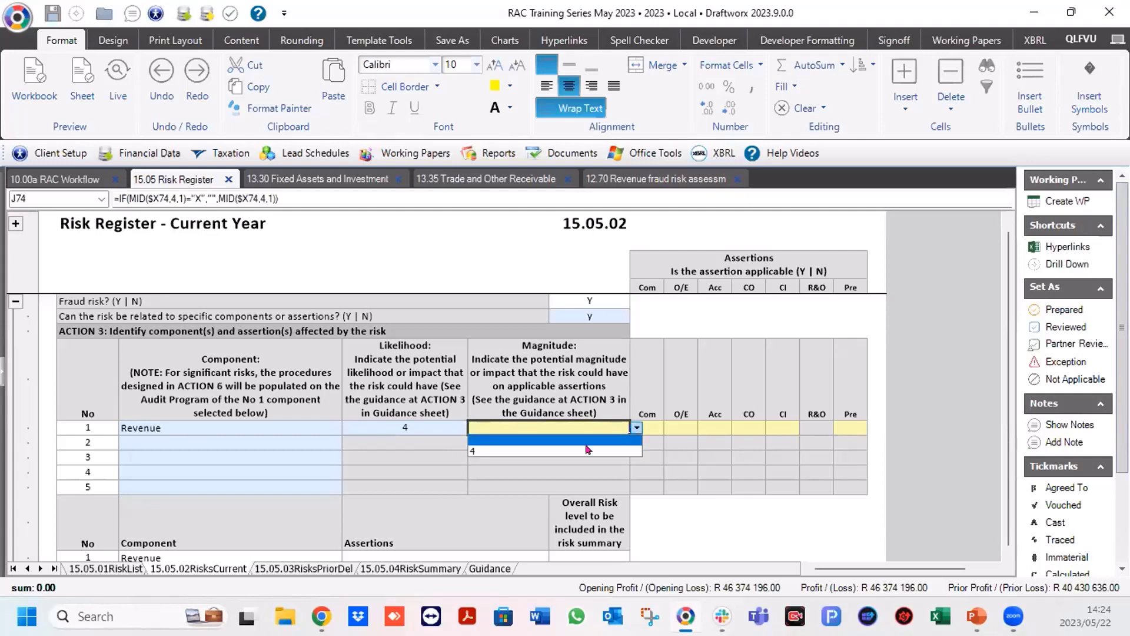
left_click(472, 452)
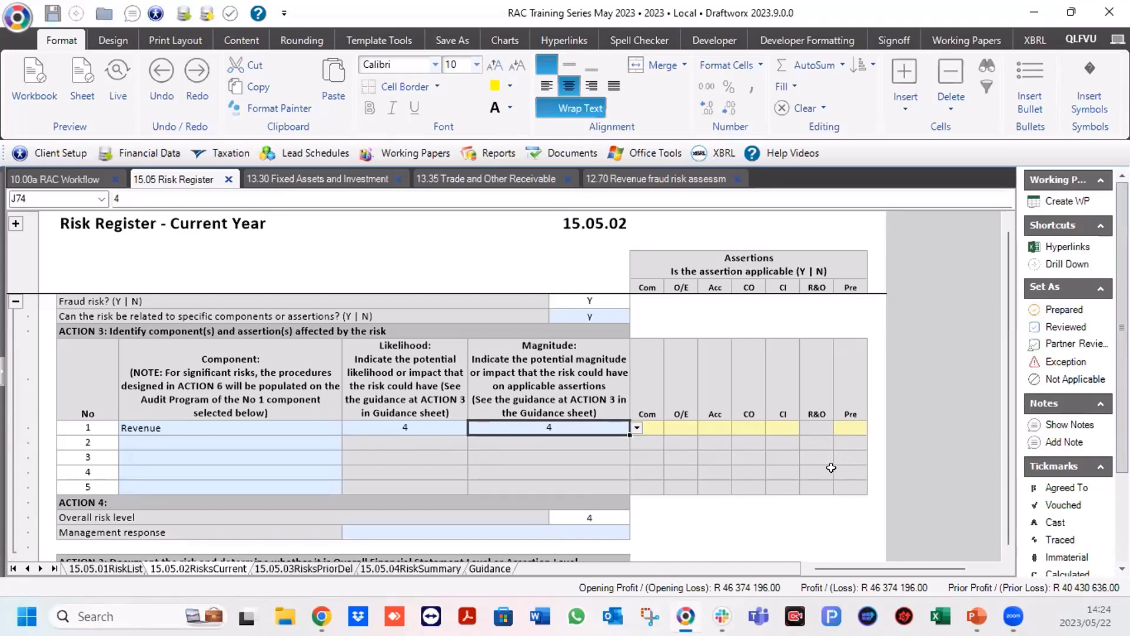
Check the assertion rebuttals in the 12.70 revenue fraud risk assessment and return to the 15.05 Risk Register.
left_click(653, 427)
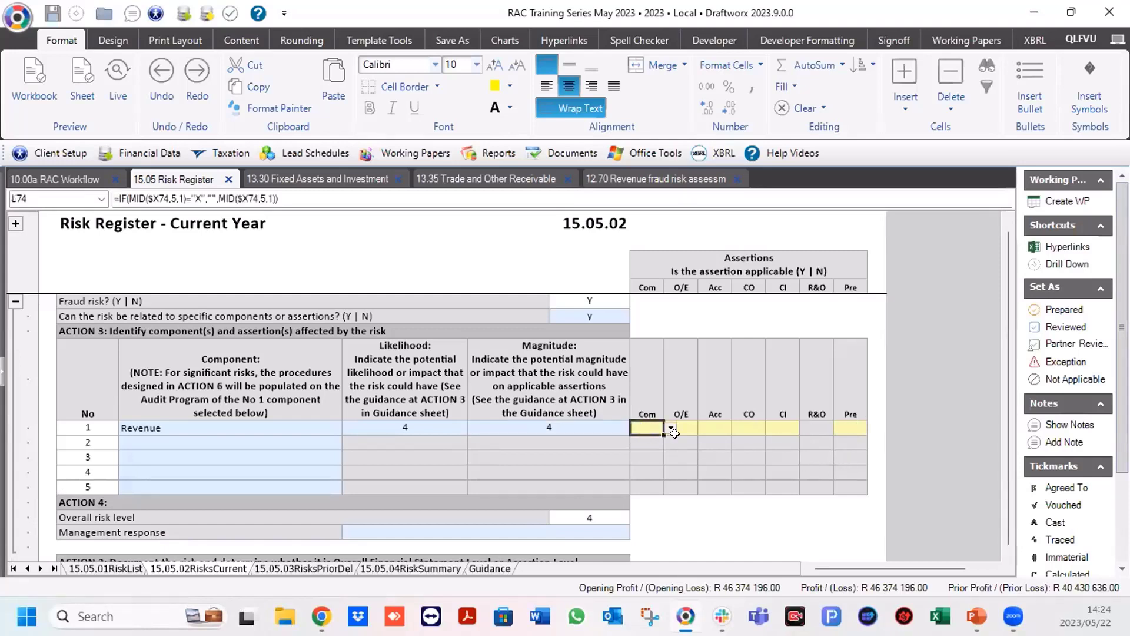
left_click(611, 181)
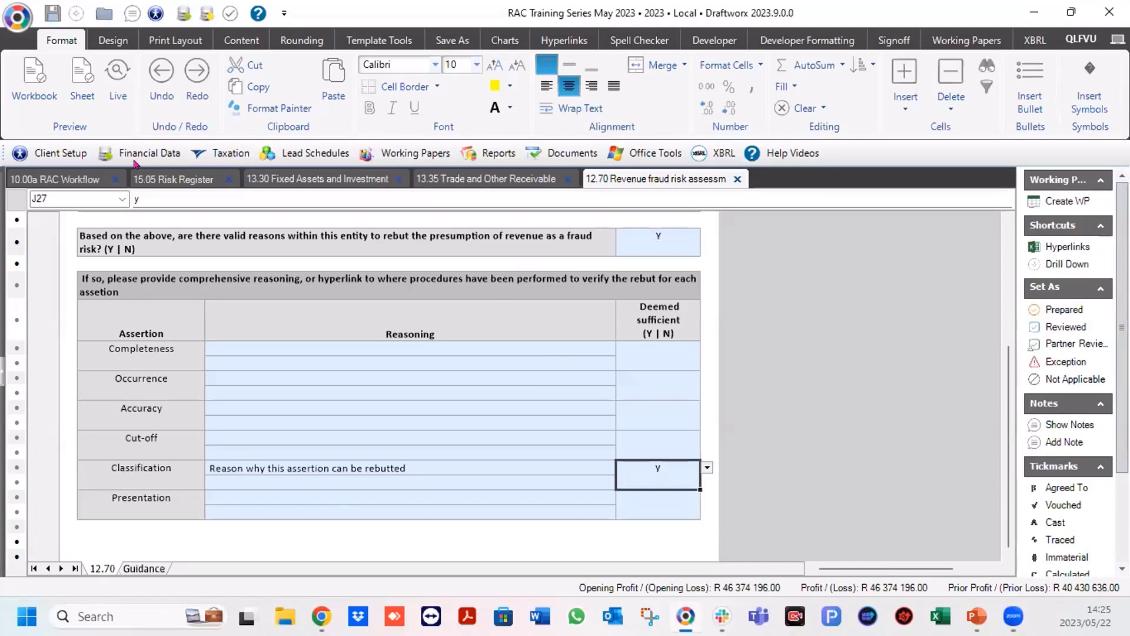
left_click(155, 176)
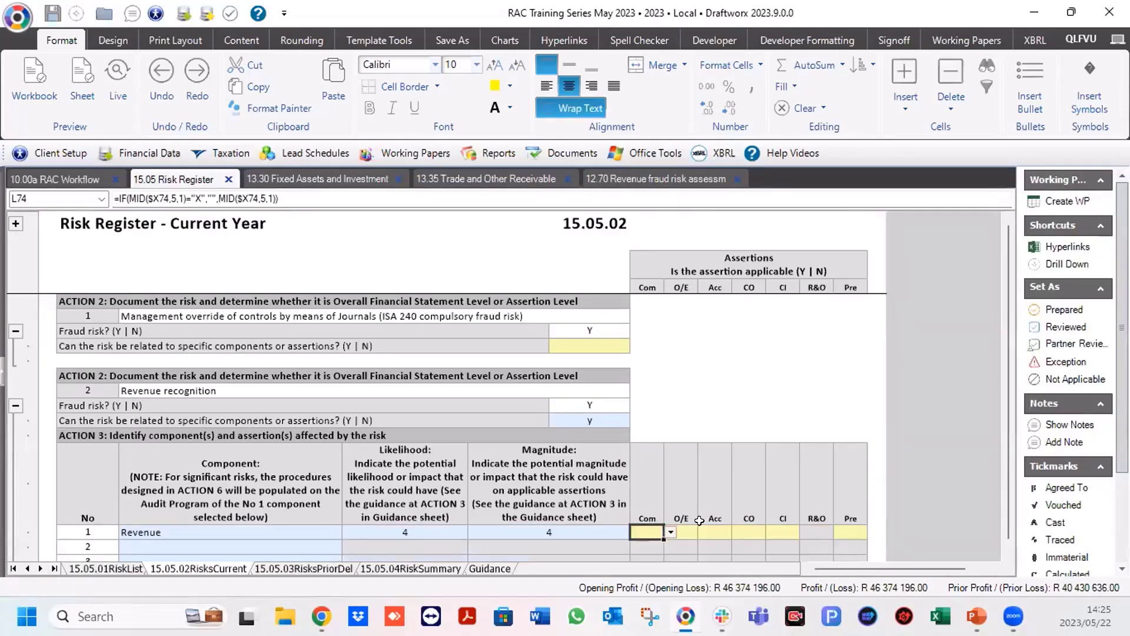
Mark the Com, O/E, Acc, CO and Pre assertions as applicable (Y) for the Revenue component.
type("y")
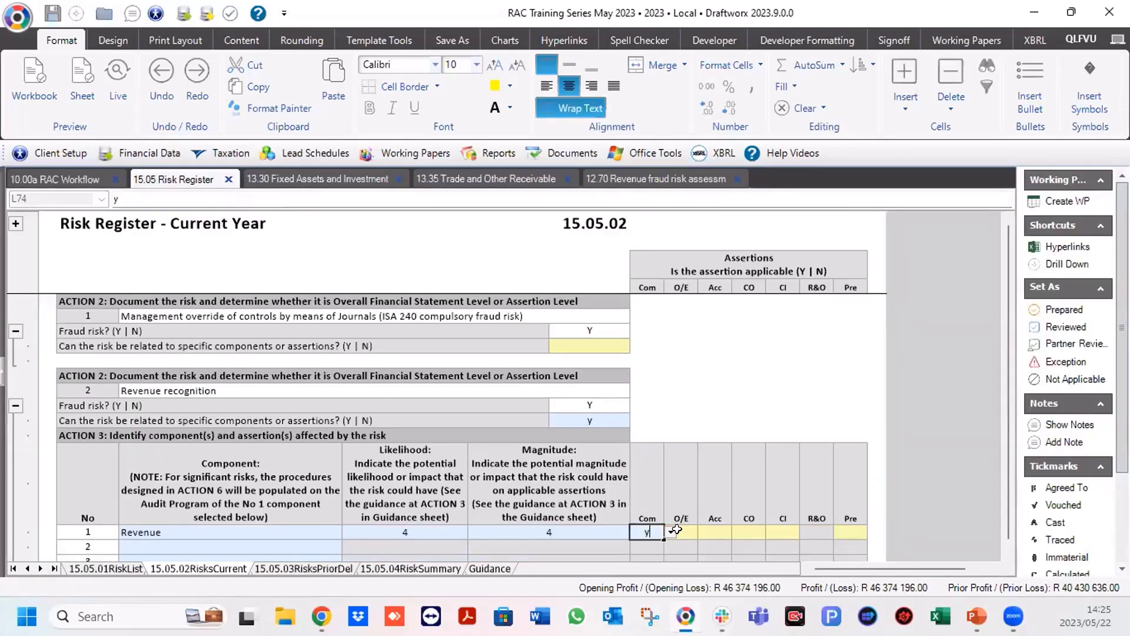
key("Tab")
type("y")
key("Tab")
type("y")
key("Tab")
type("y")
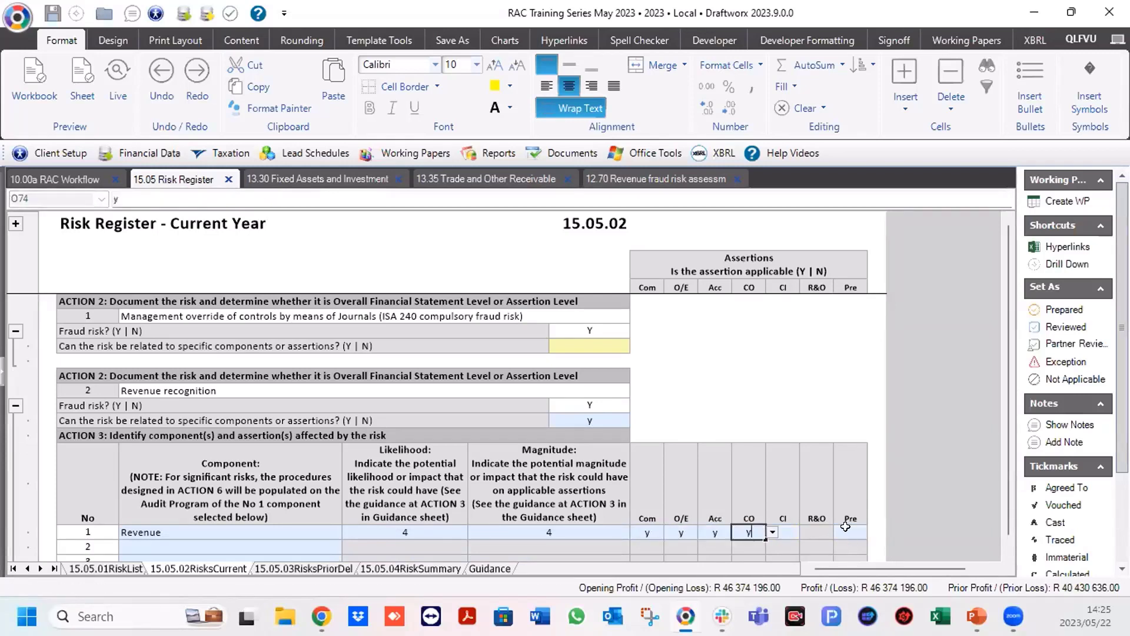
left_click(848, 531)
type("y")
Examine the Revenue assertion summary, Action 4 and the Action 5 control requirements for each assertion of the Revenue recognition risk.
scroll(936, 455, "down", 5)
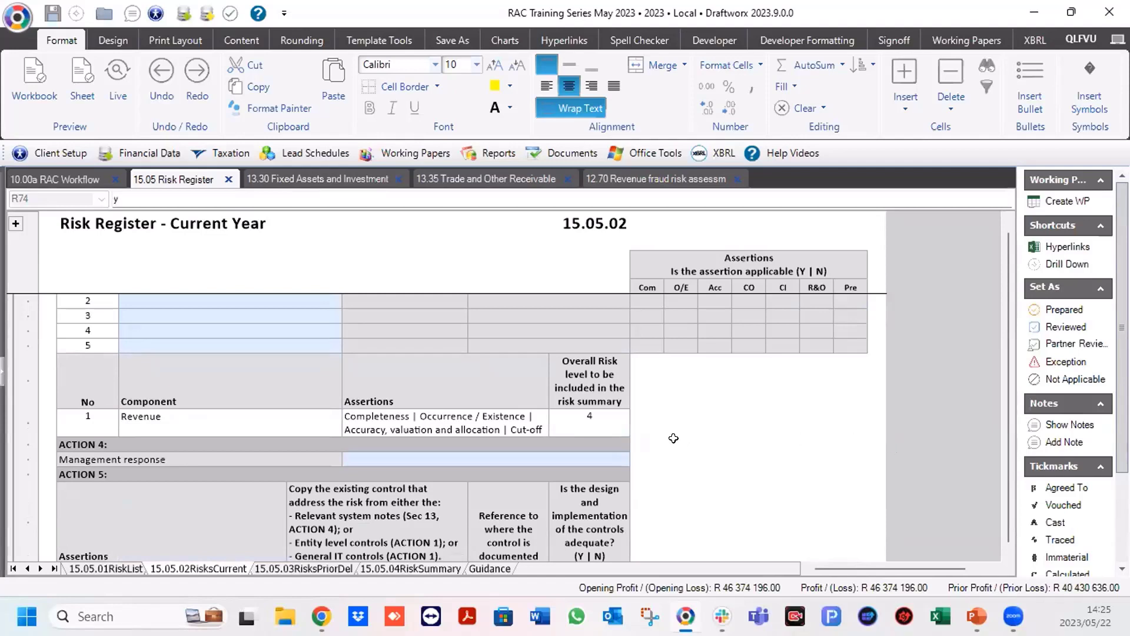
scroll(354, 381, "down", 1)
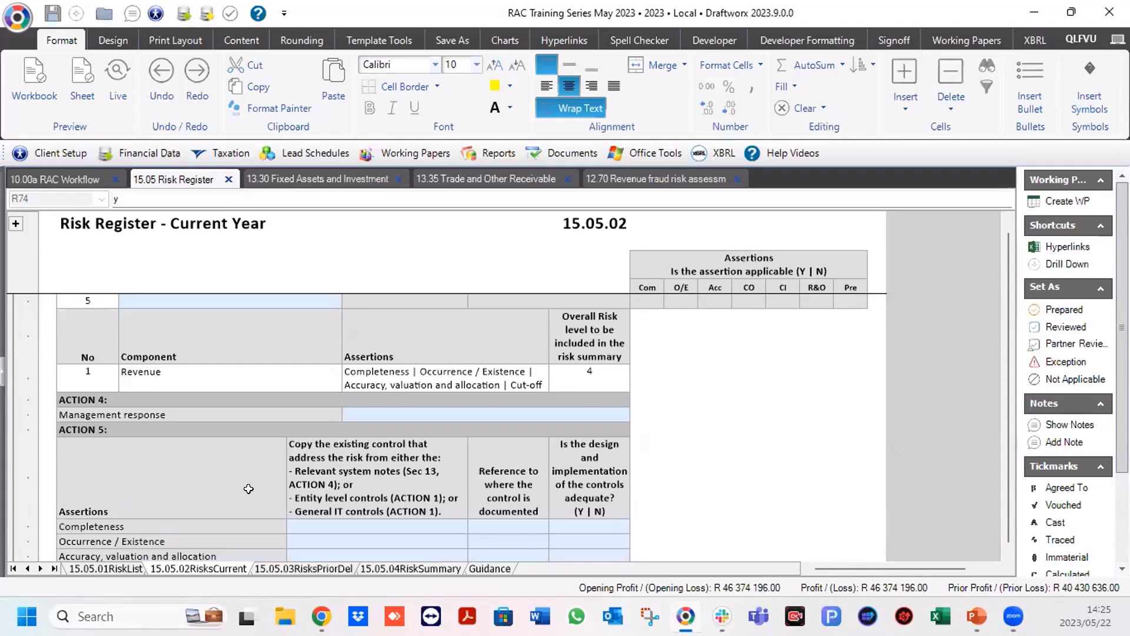
scroll(248, 488, "down", 1)
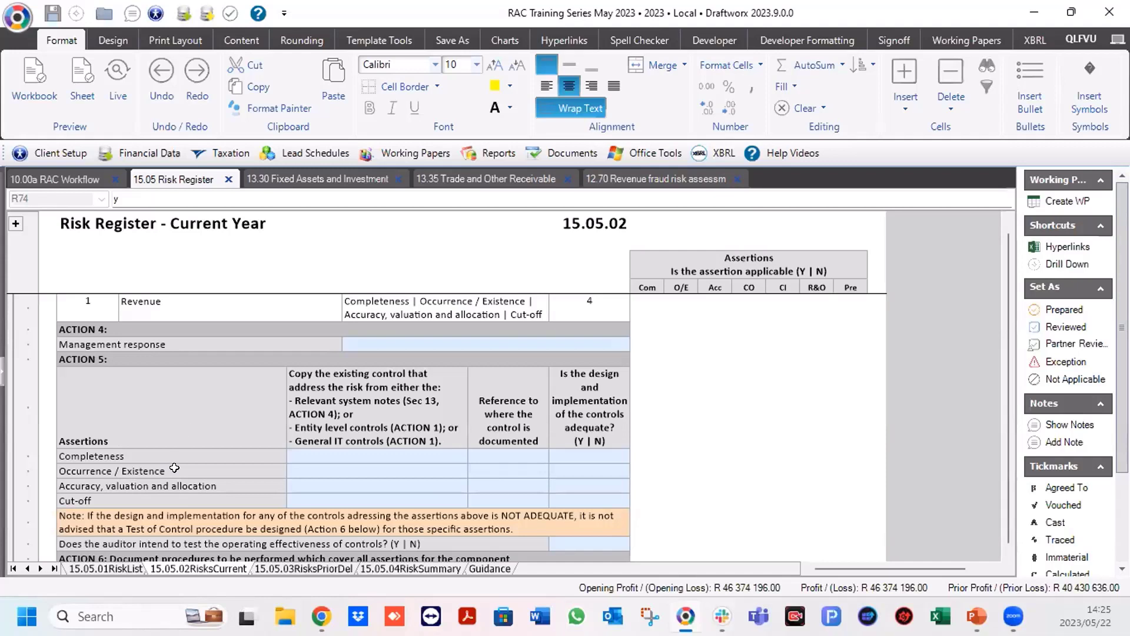
left_click(320, 450)
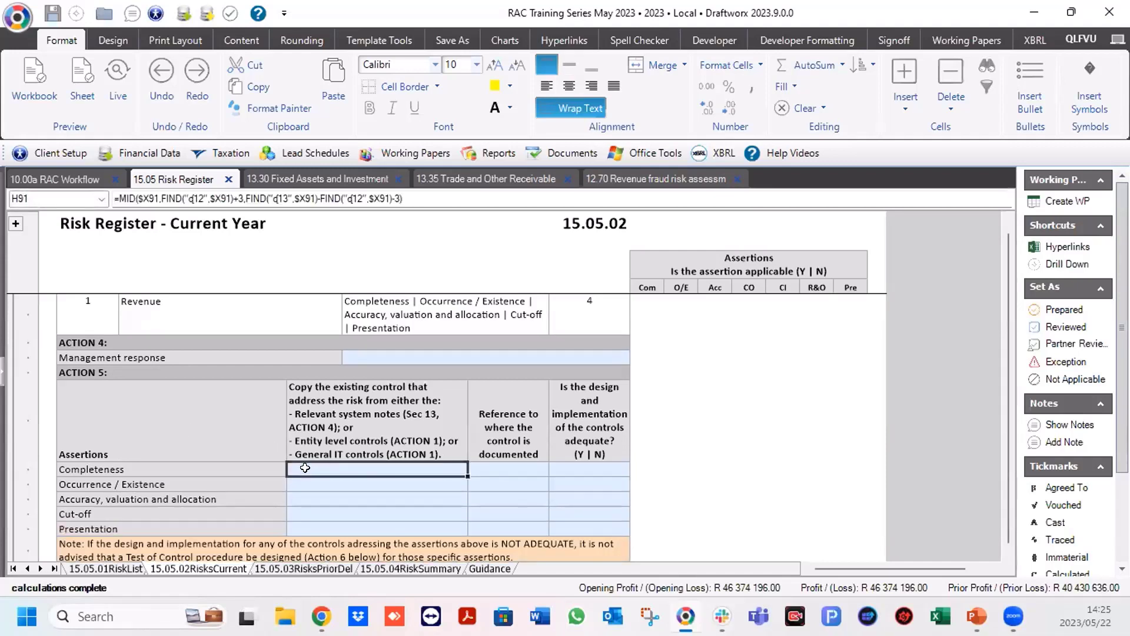
left_click(304, 485)
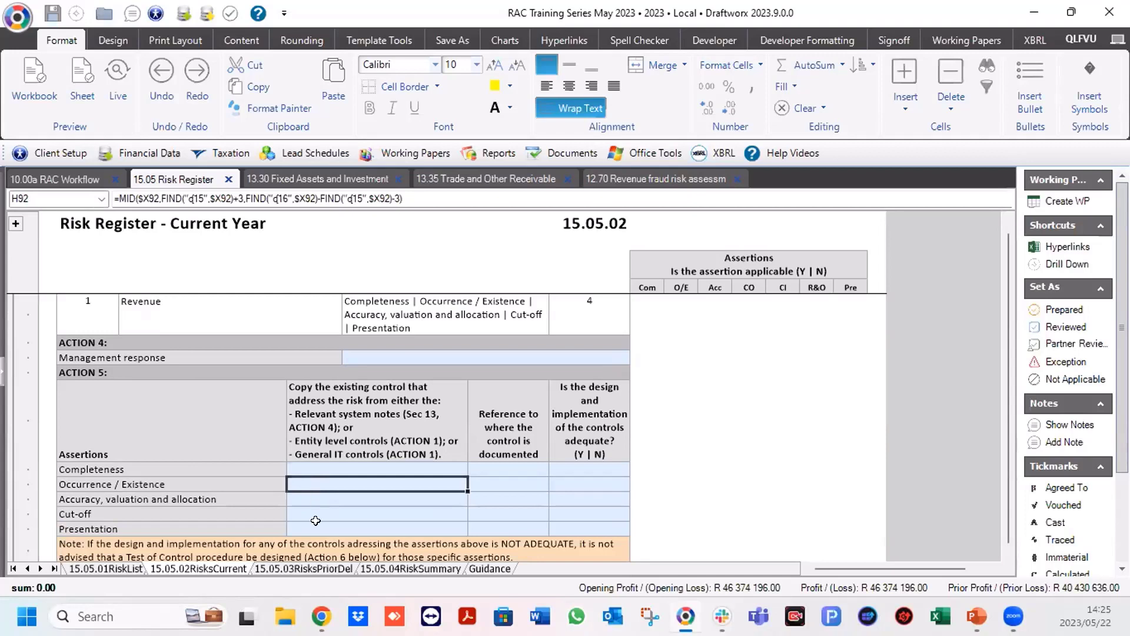
left_click(417, 426)
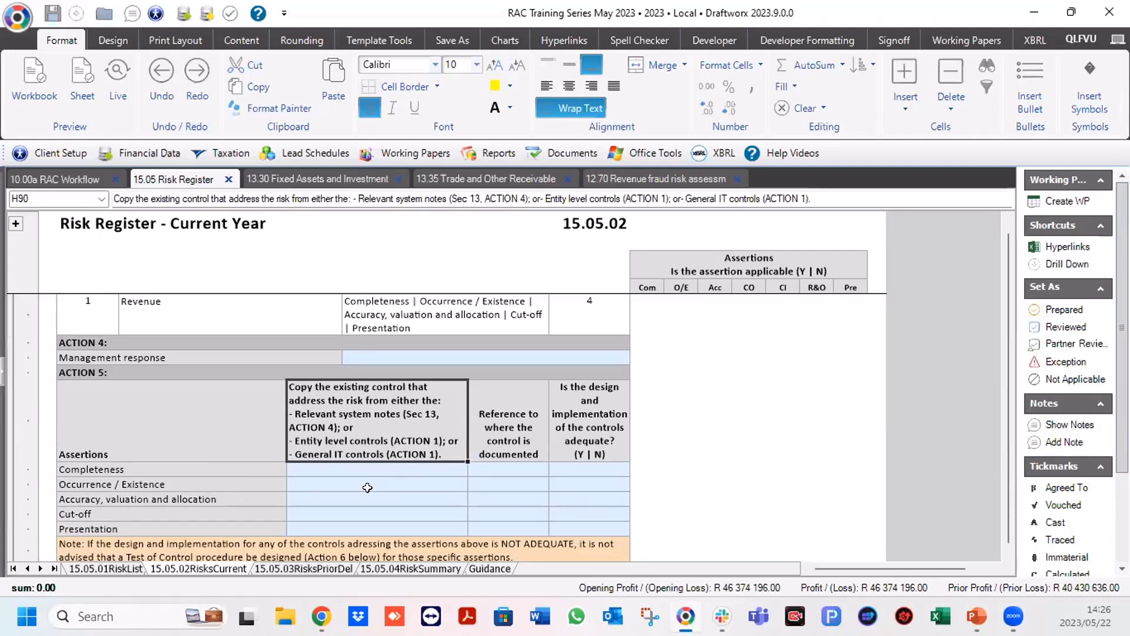
left_click(236, 470)
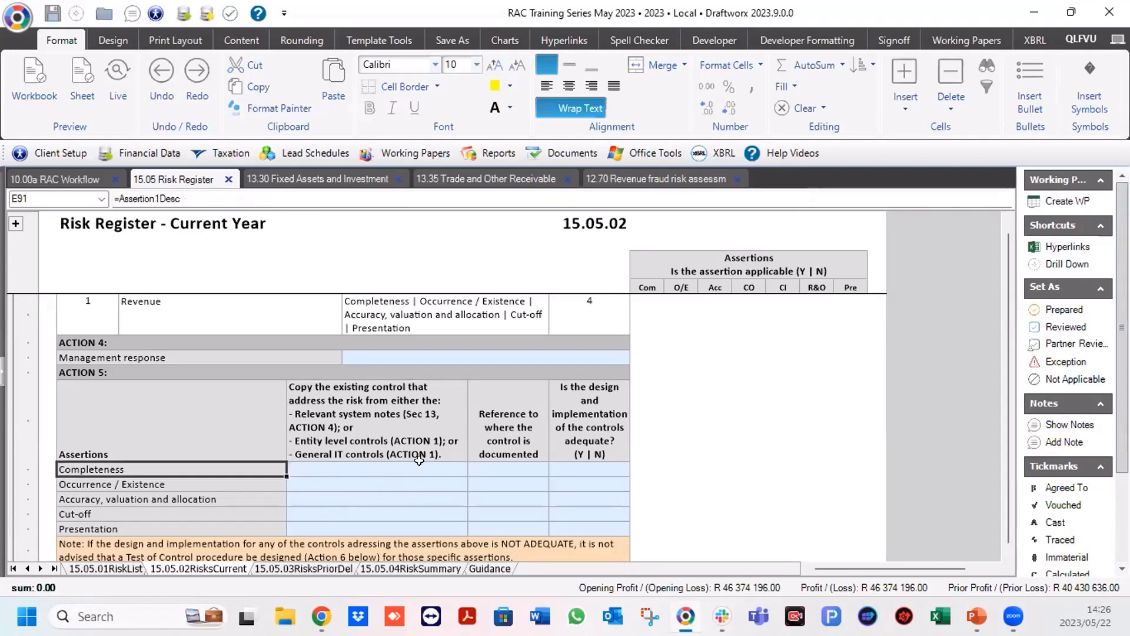
In Action 9 of the 13.35 system notes, expand the Revenue component and rate its control environment and IT application controls as Effective.
left_click(484, 158)
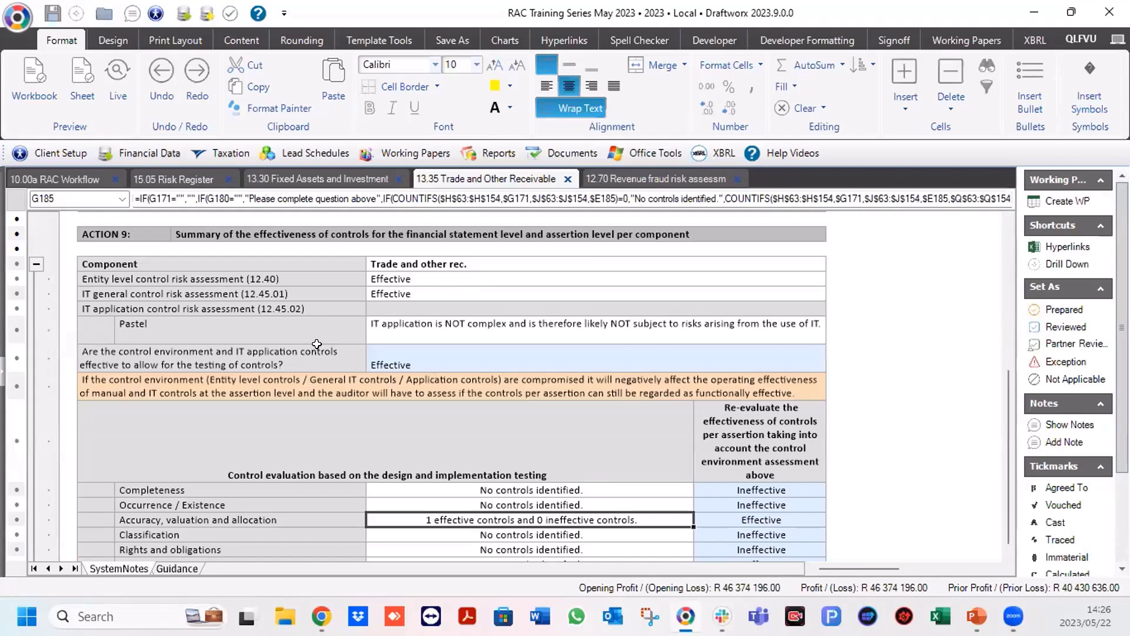
scroll(317, 344, "down", 3)
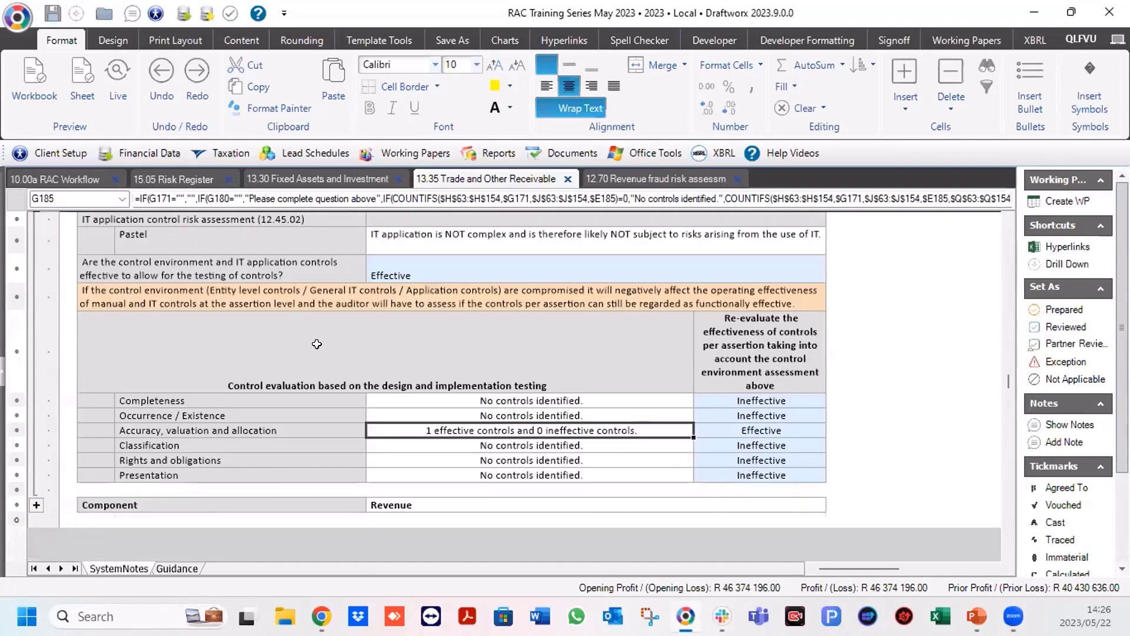
left_click(36, 506)
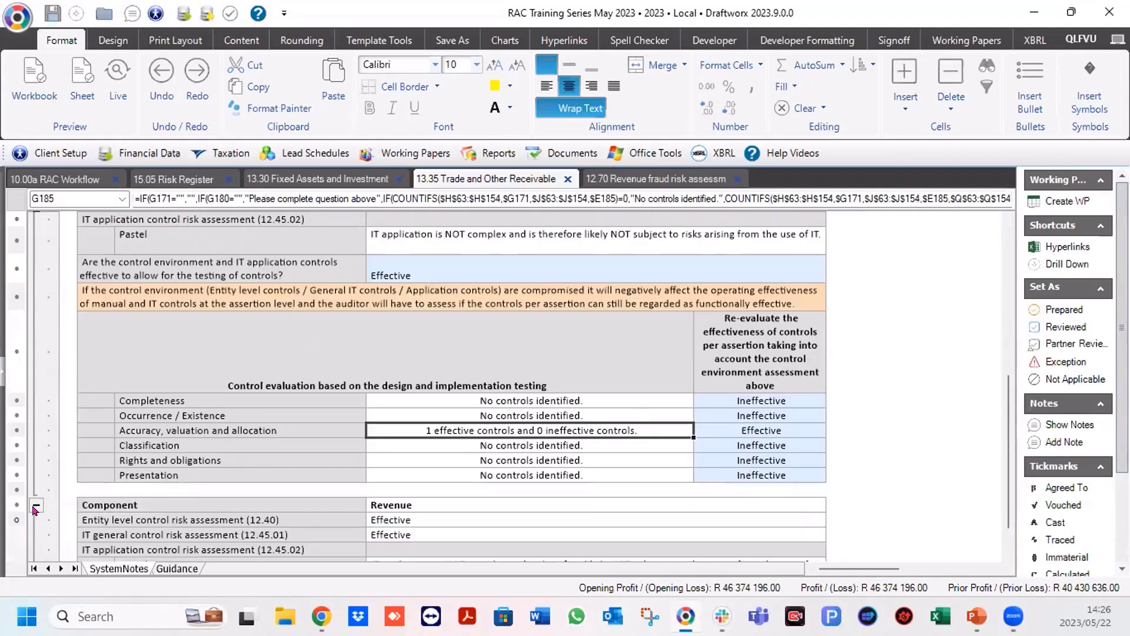
scroll(254, 386, "down", 6)
scroll(254, 386, "down", 1)
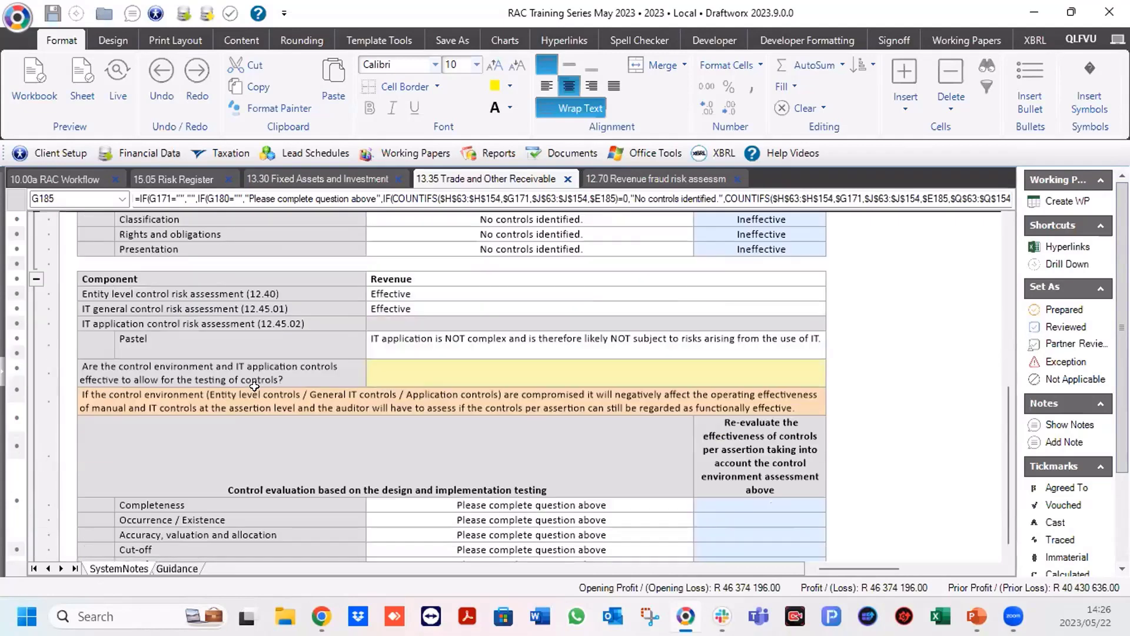
left_click(453, 381)
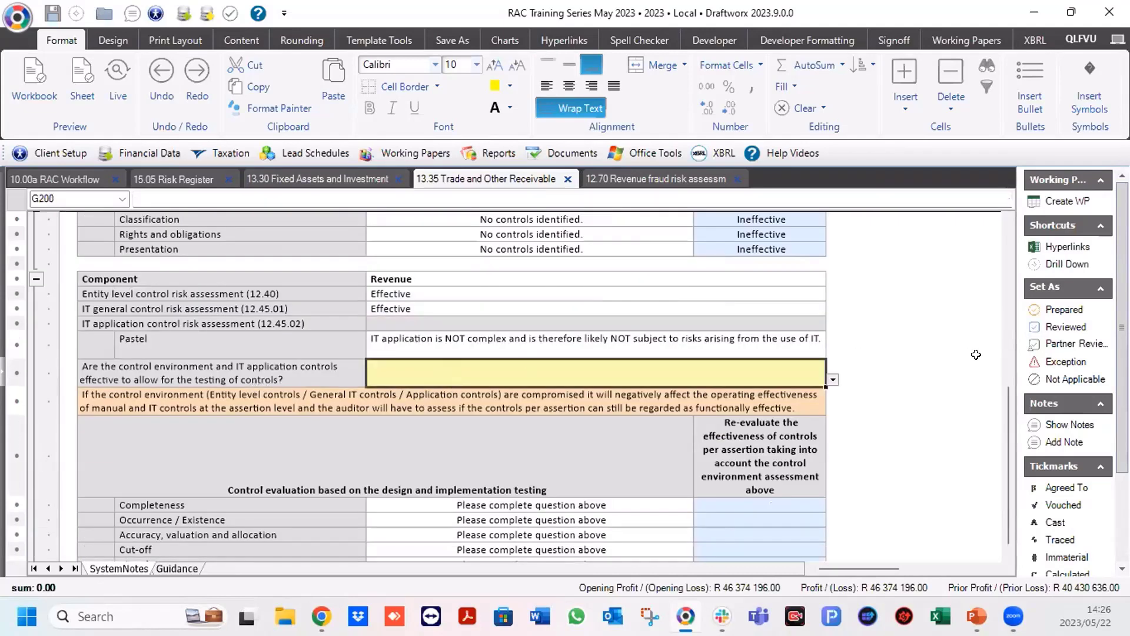
left_click(835, 380)
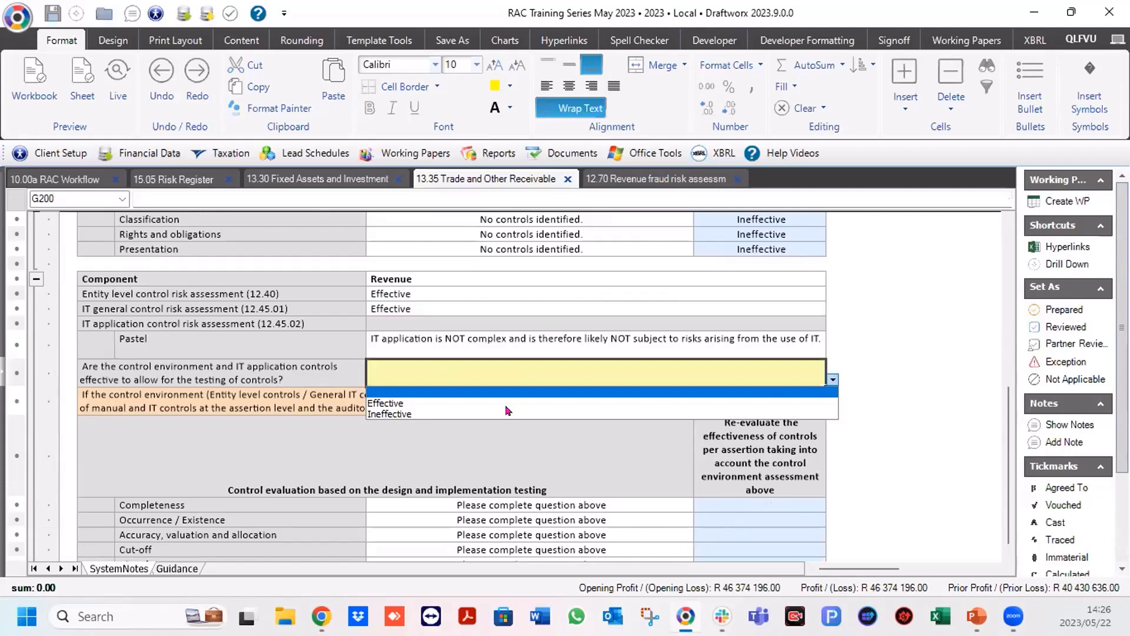
left_click(377, 403)
scroll(529, 367, "down", 2)
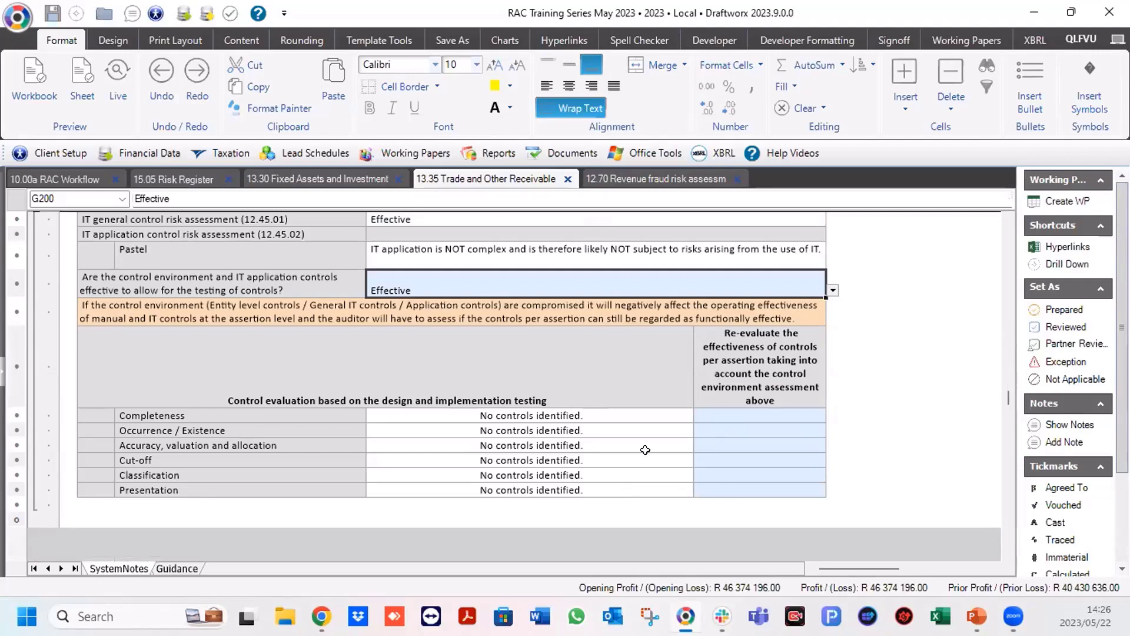
In Action 8 of the 13.35 system notes, answer Y to whether significant risks were not addressed by controls.
scroll(517, 491, "up", 20)
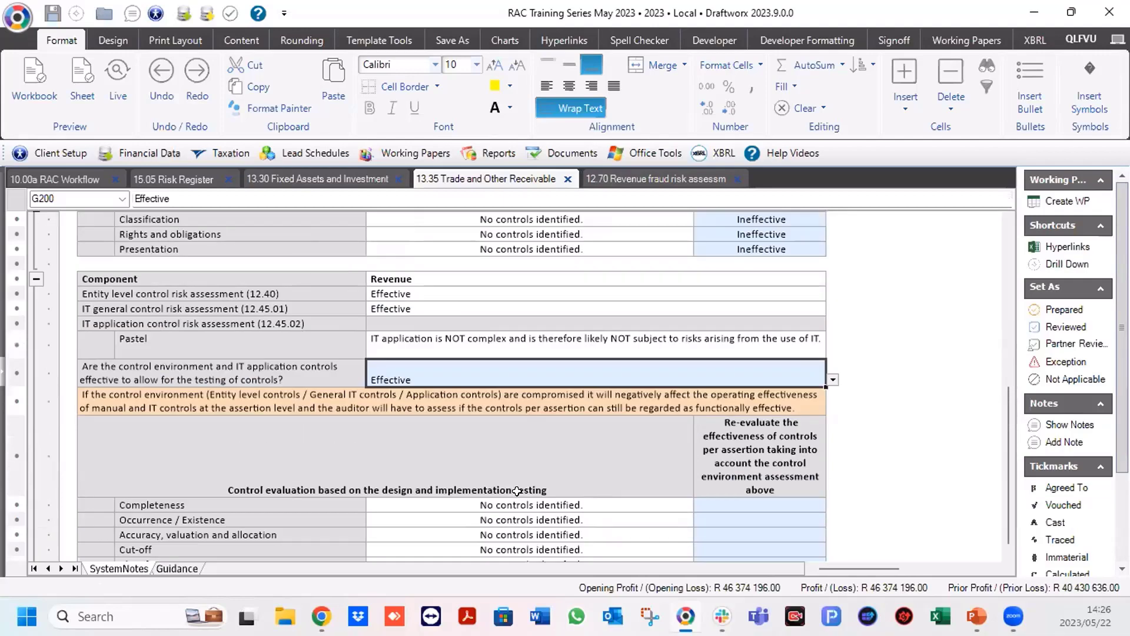
scroll(517, 491, "up", 15)
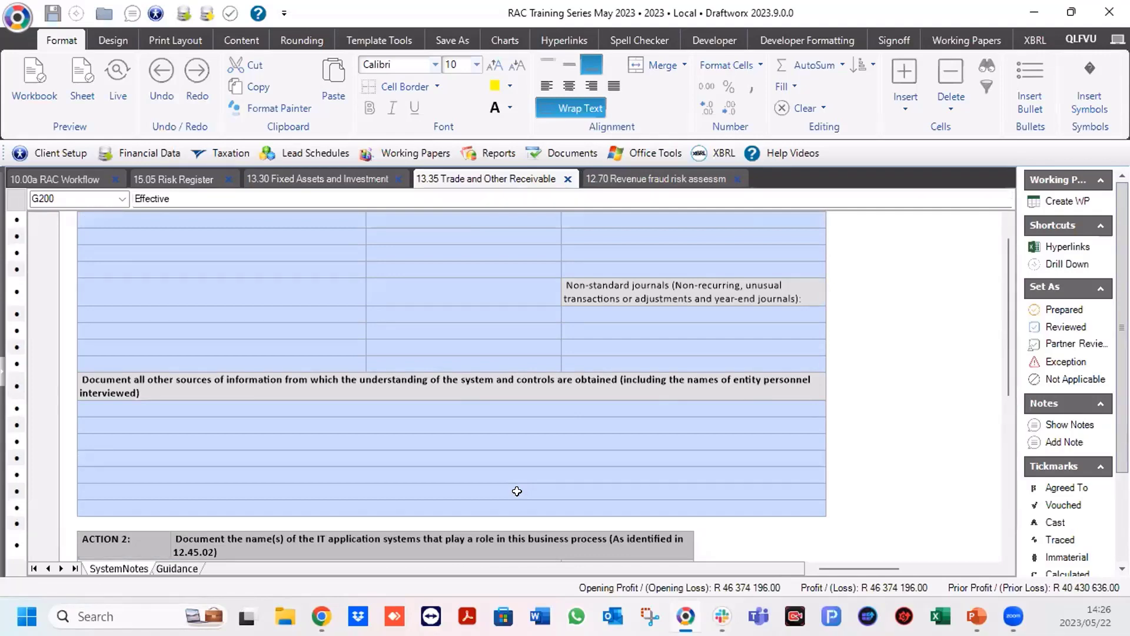
scroll(517, 491, "down", 3)
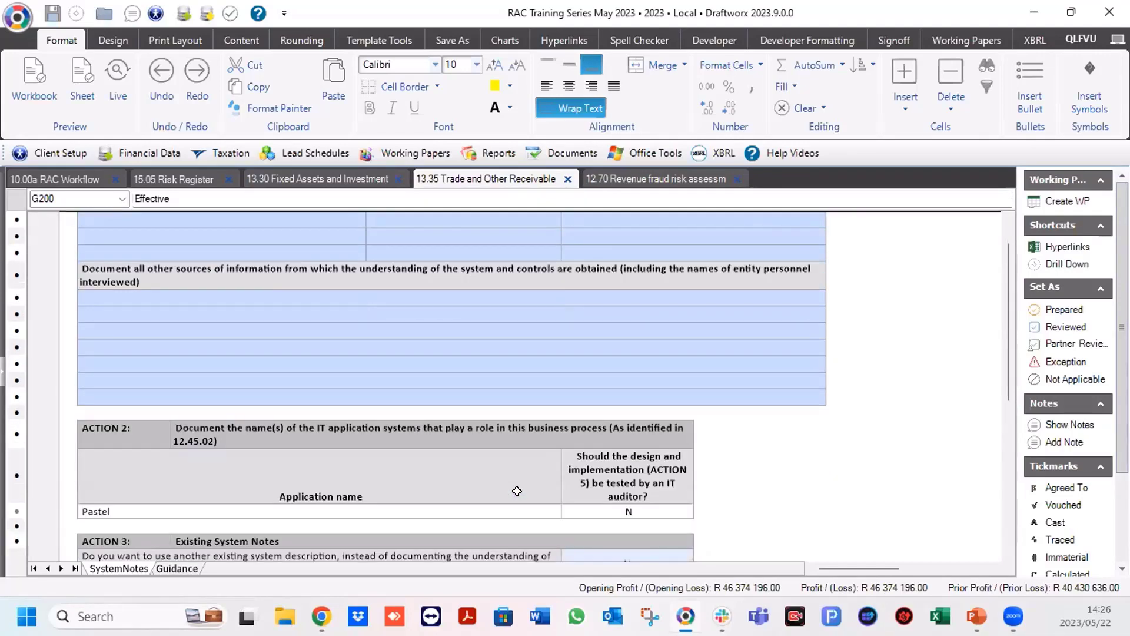
scroll(517, 491, "down", 3)
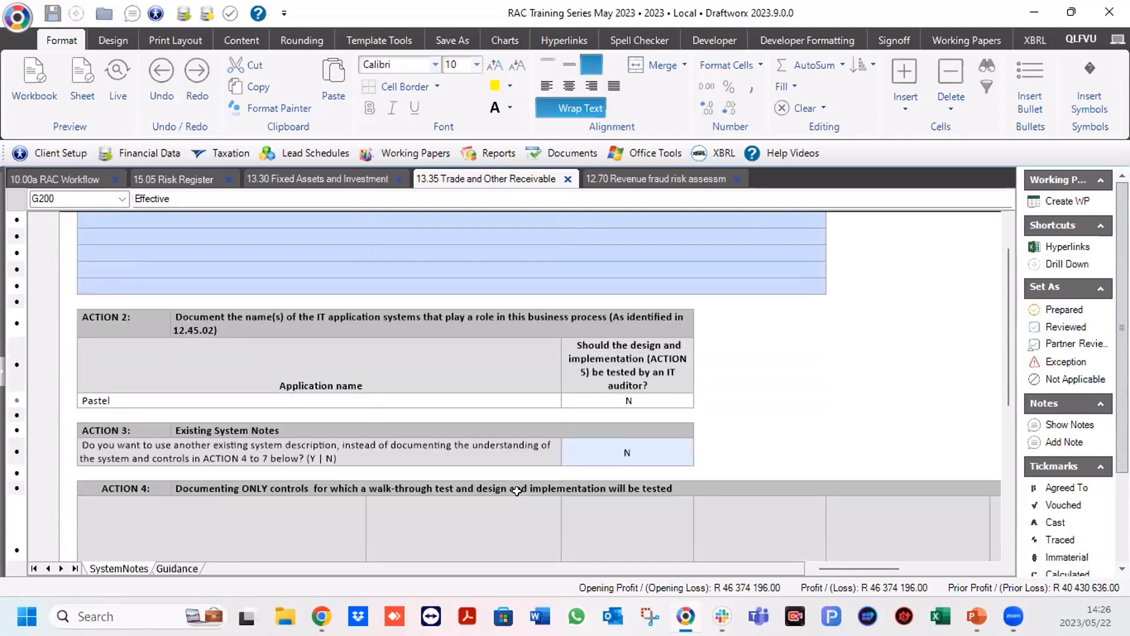
scroll(517, 491, "down", 3)
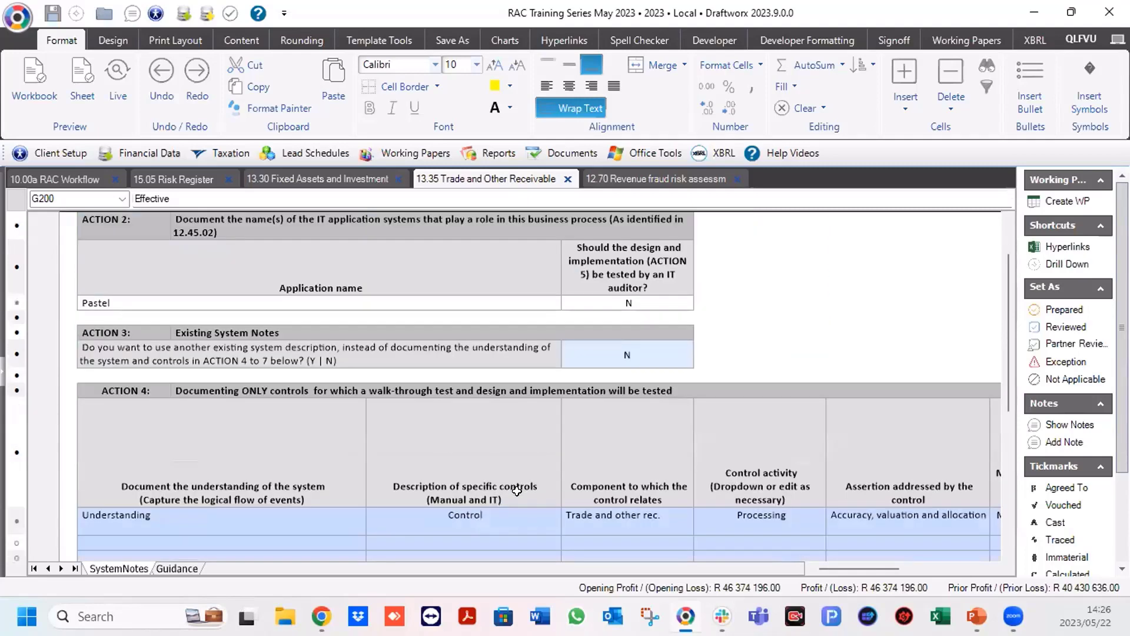
scroll(517, 491, "down", 3)
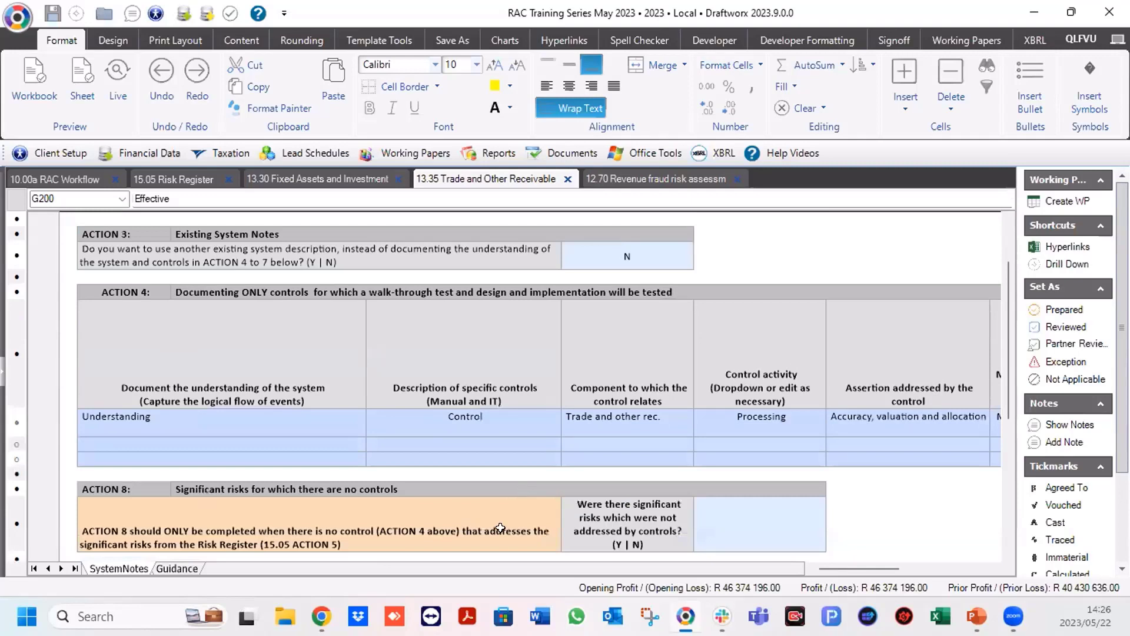
left_click(92, 489)
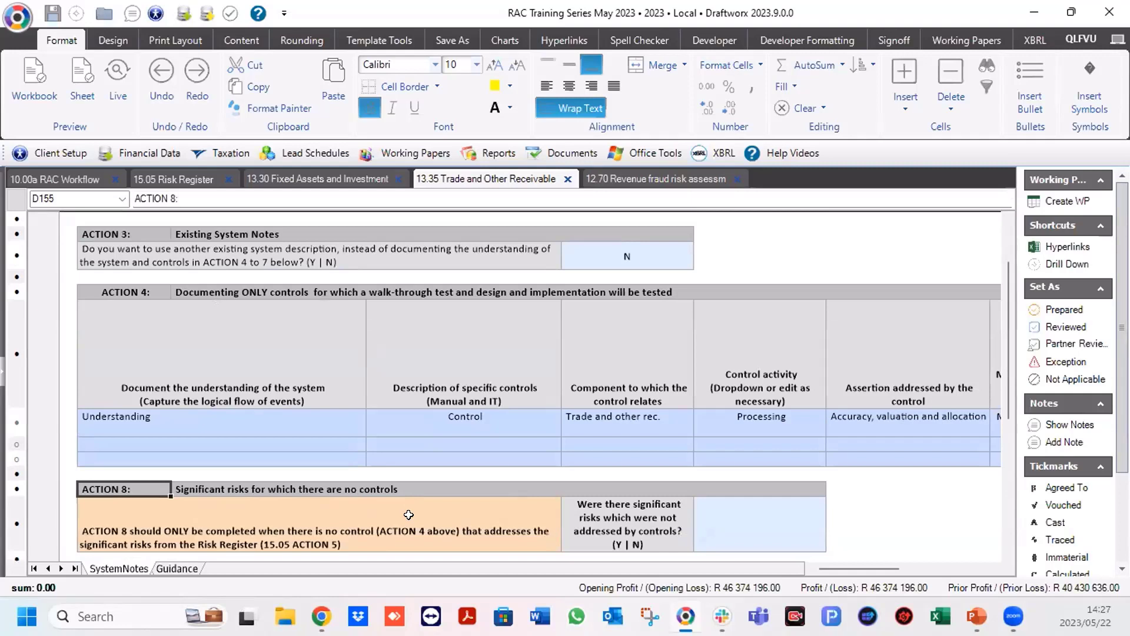
left_click(754, 517)
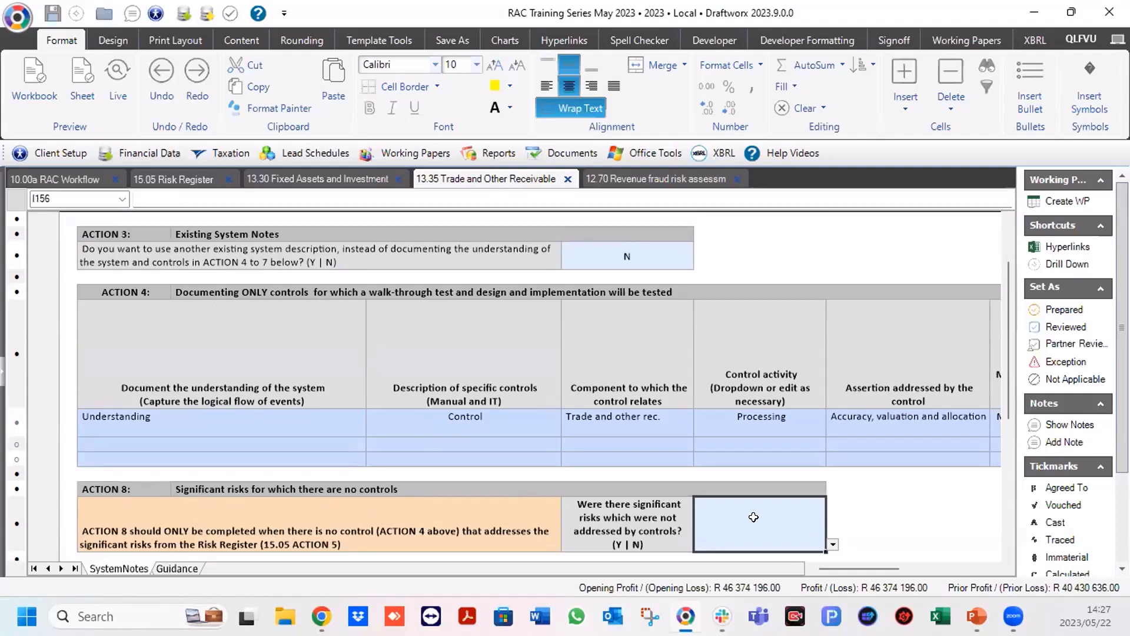
left_click(832, 545)
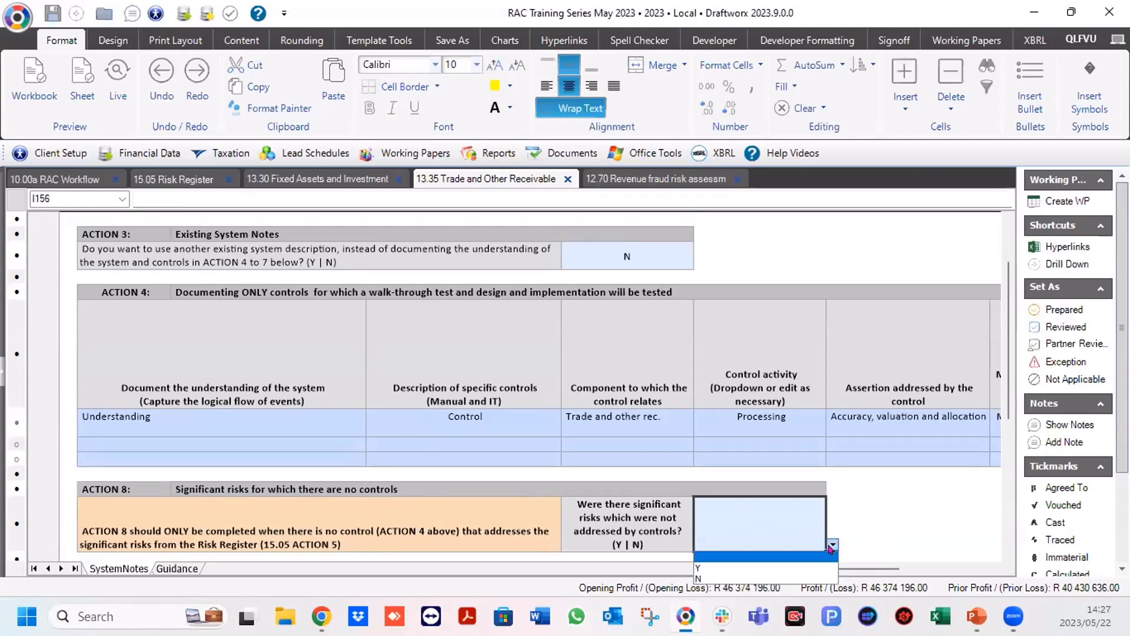
left_click(695, 559)
Document "Revenue recognition" in Action 8 as the significant risk for which no controls could be identified.
scroll(589, 441, "down", 3)
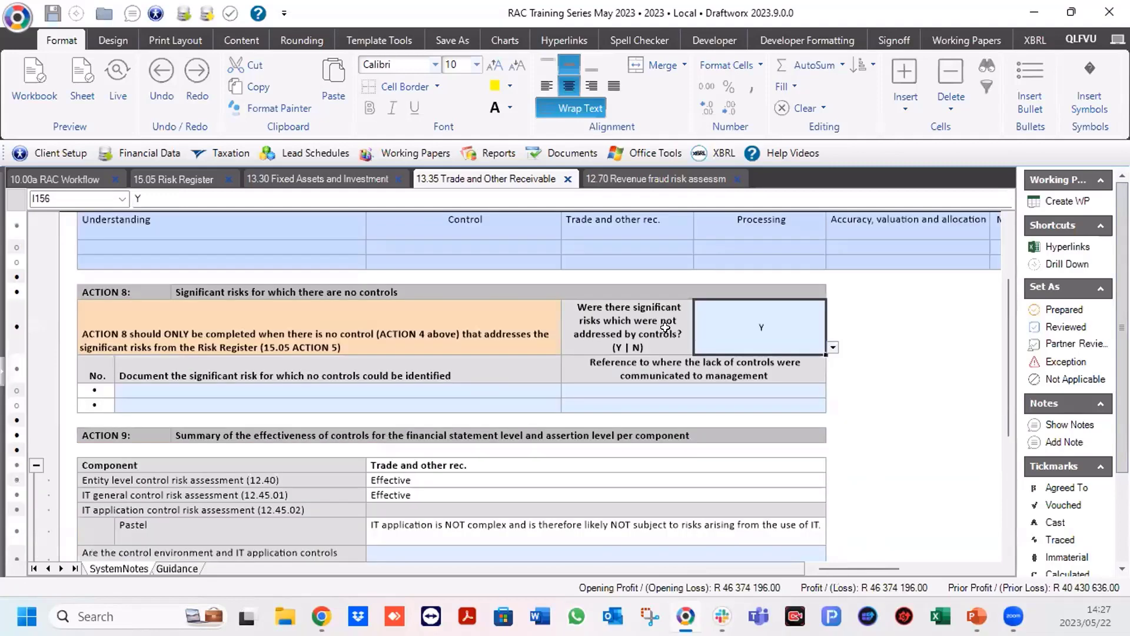
left_click(265, 387)
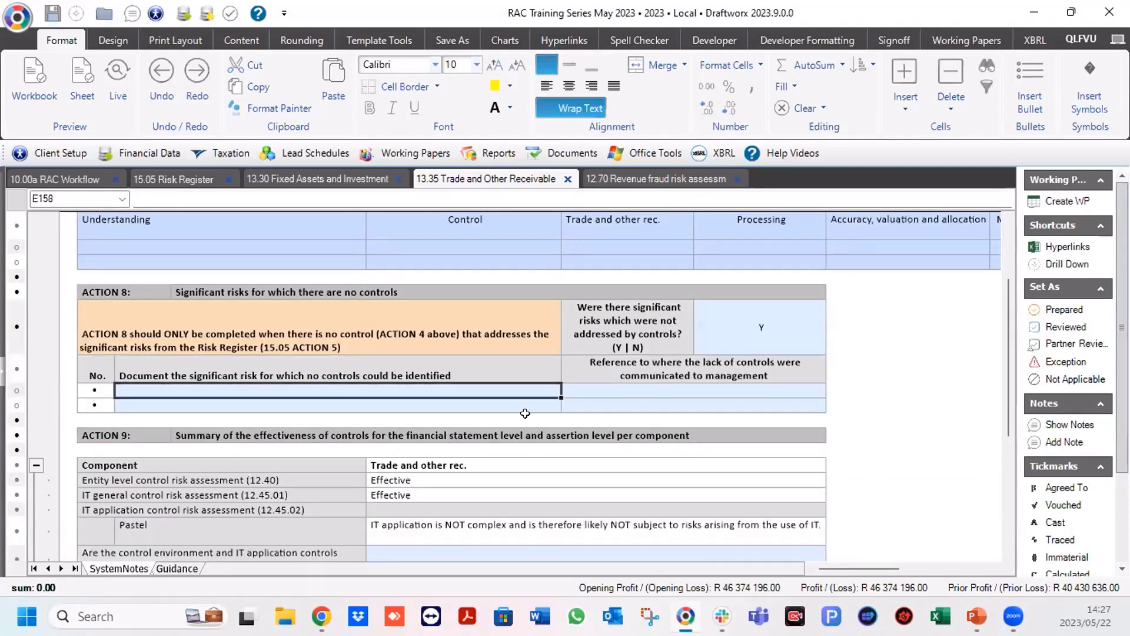
type("Revenue recognition")
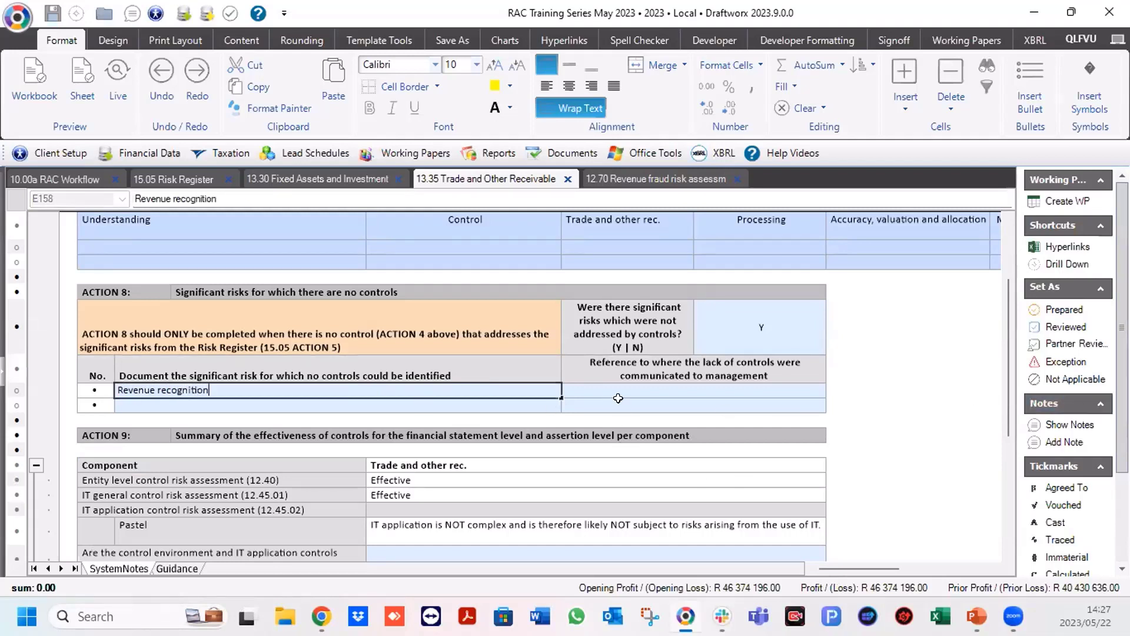
left_click(605, 385)
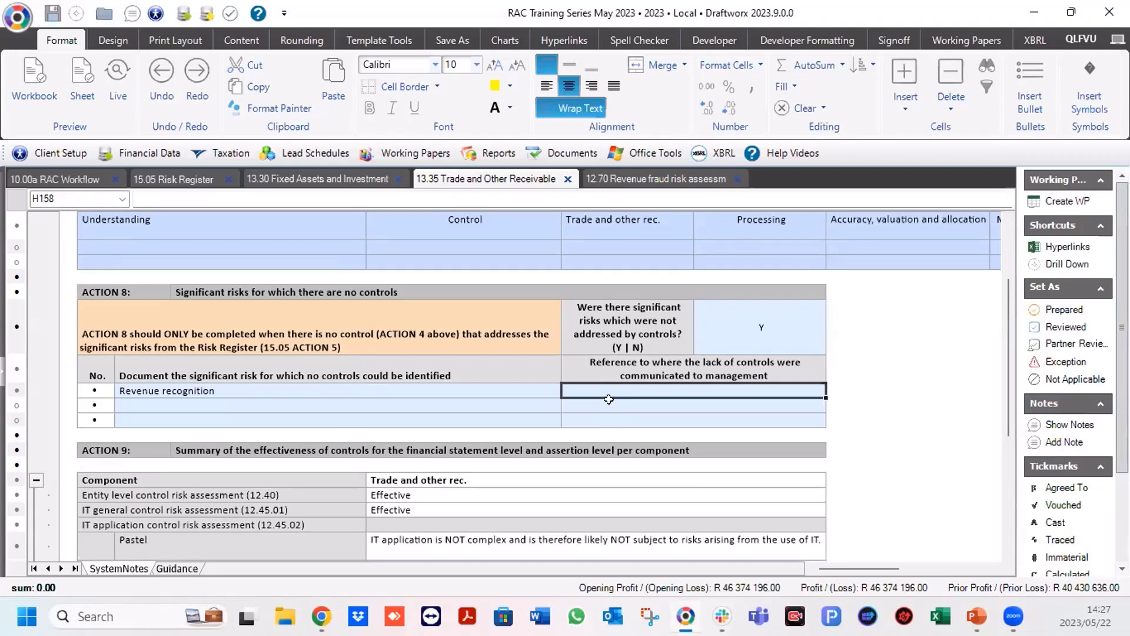
left_click(513, 396)
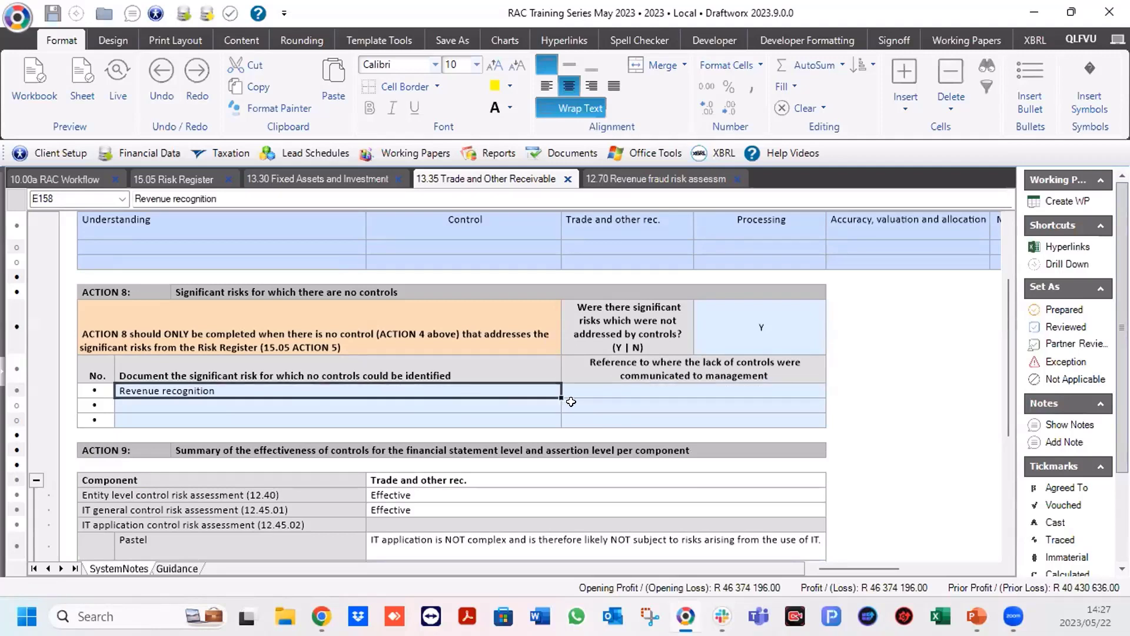
left_click_drag(513, 397, 634, 401)
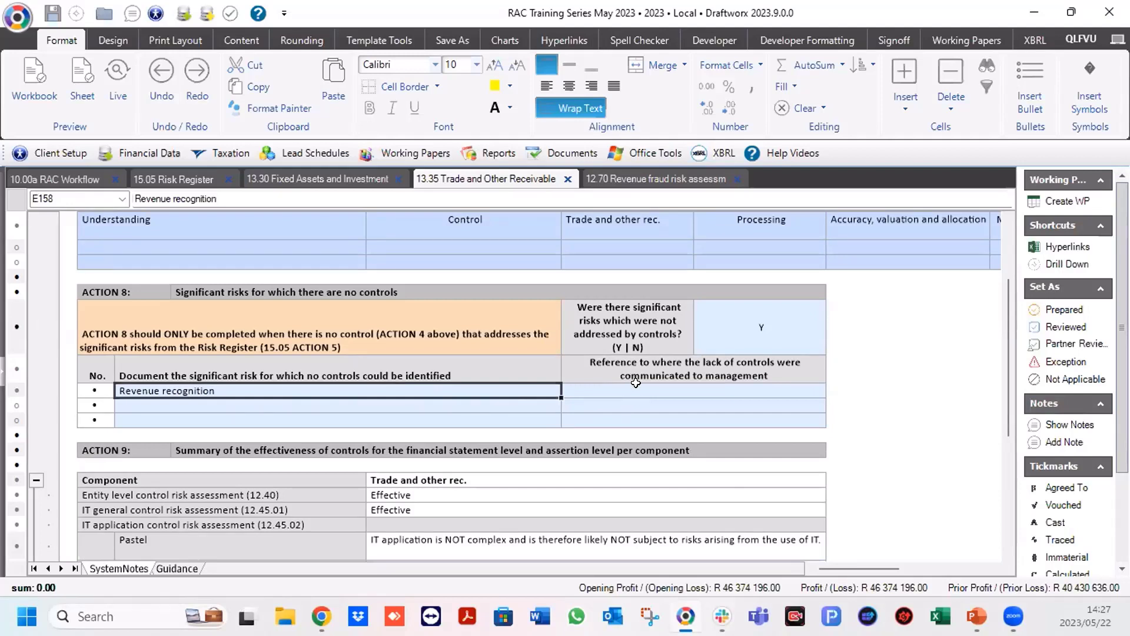
Return to the 15.05 Risk Register and enter "n/a" as the existing control for the Completeness assertion in Action 5.
left_click(155, 181)
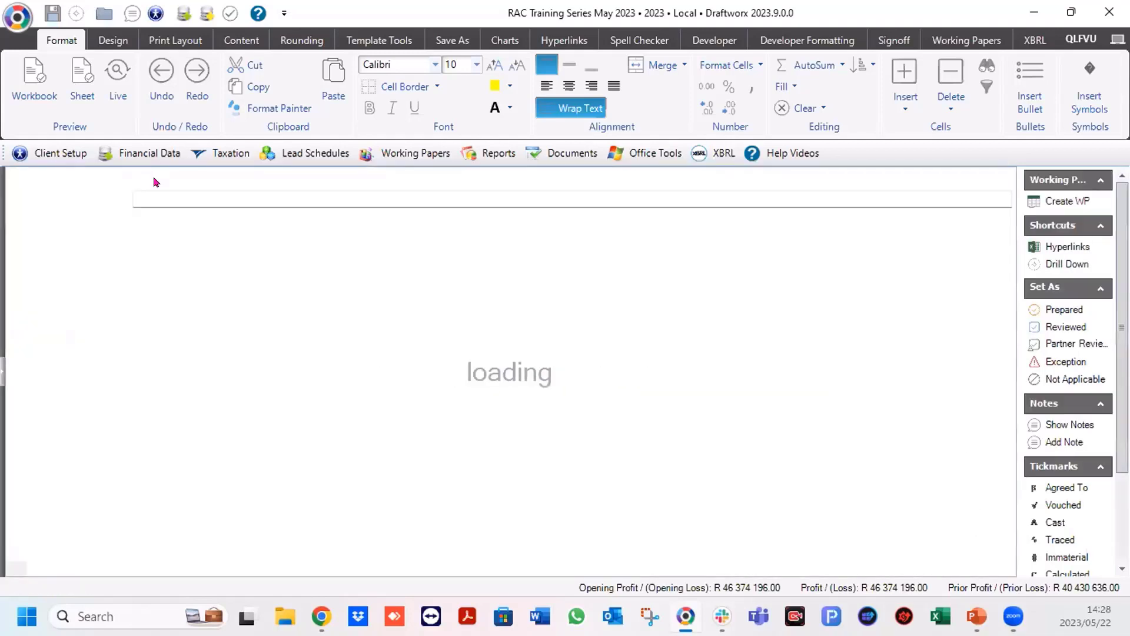
scroll(625, 407, "down", 1)
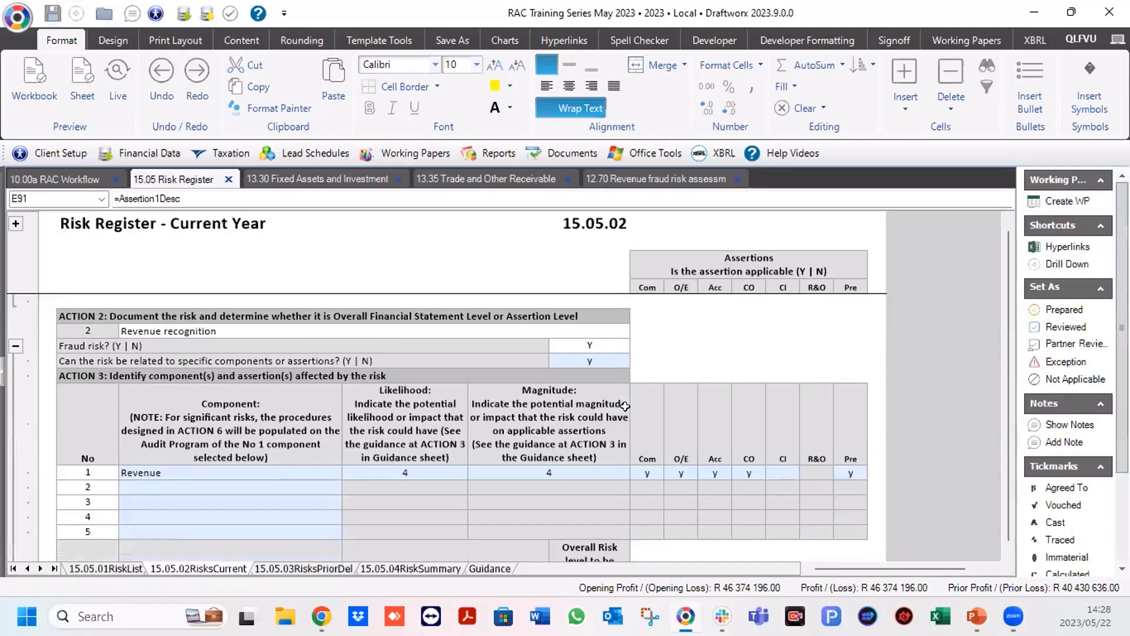
scroll(625, 407, "down", 3)
scroll(625, 406, "down", 3)
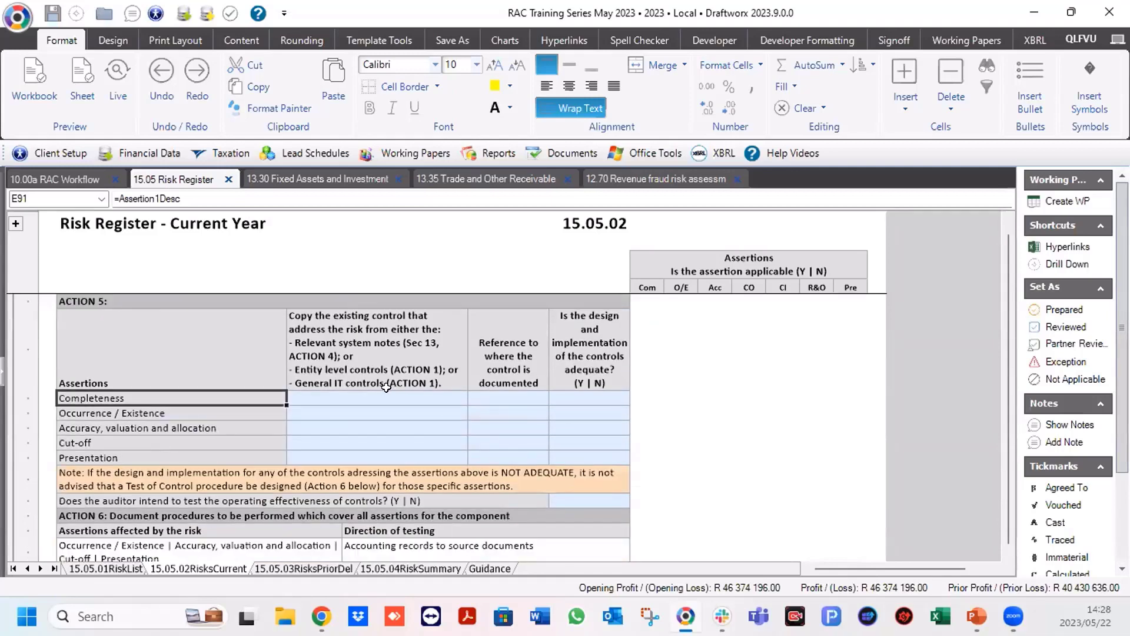
left_click(387, 398)
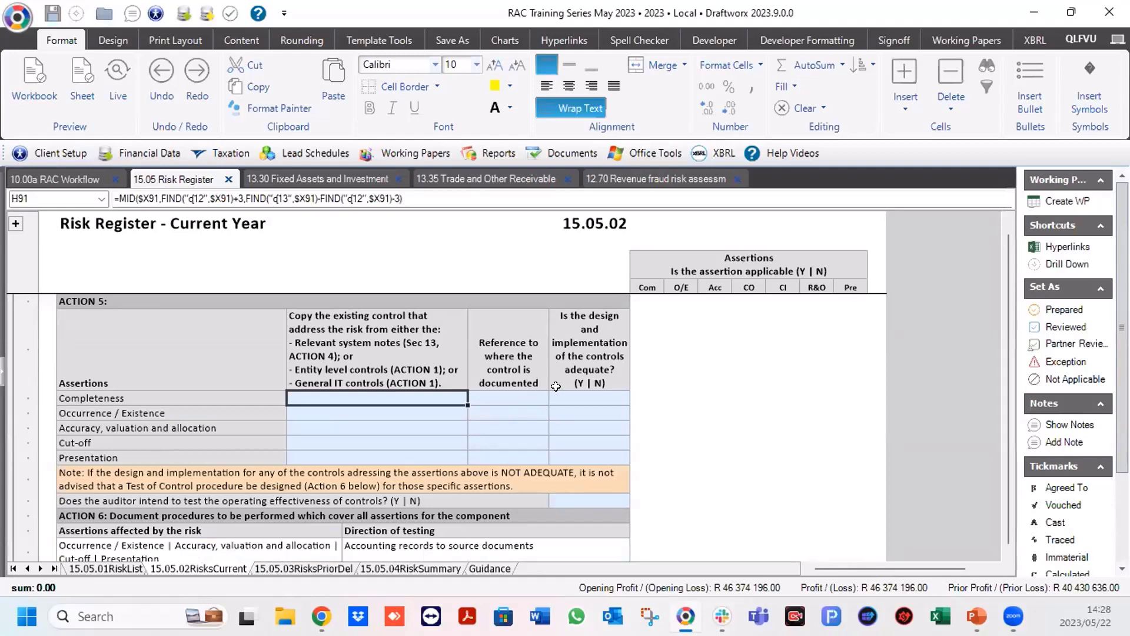
type("n/a")
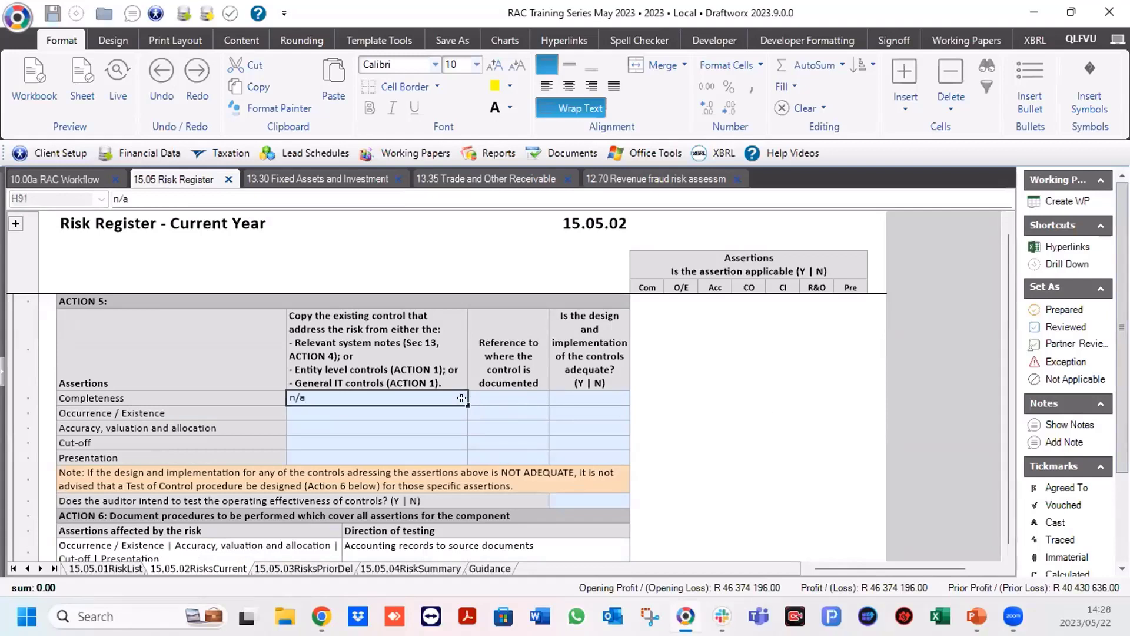
left_click_drag(468, 405, 471, 471)
left_click(665, 364)
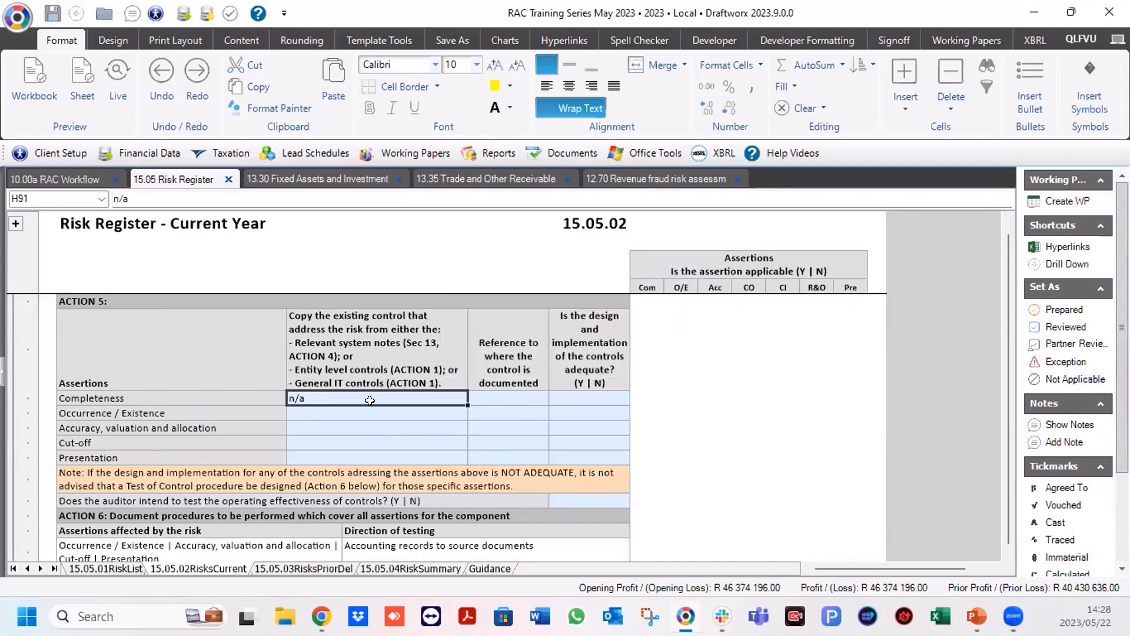
key("Down")
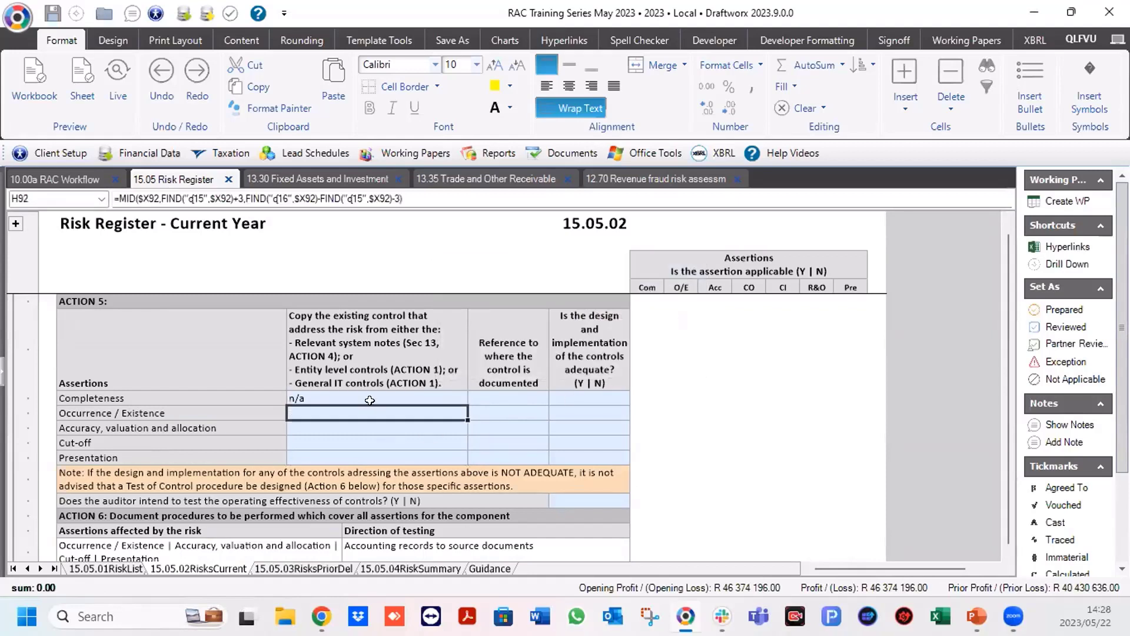
Set the adequacy of control design and implementation to N for Completeness, Occurrence / Existence, Accuracy, valuation and allocation, Cut-off and Presentation.
left_click(511, 398)
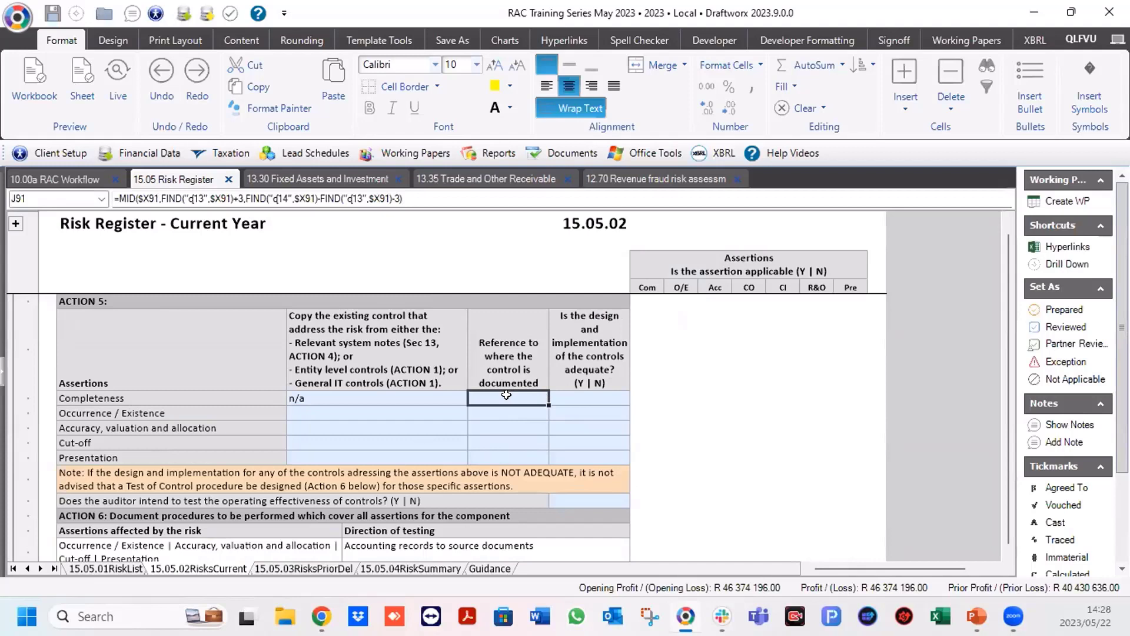
left_click(594, 398)
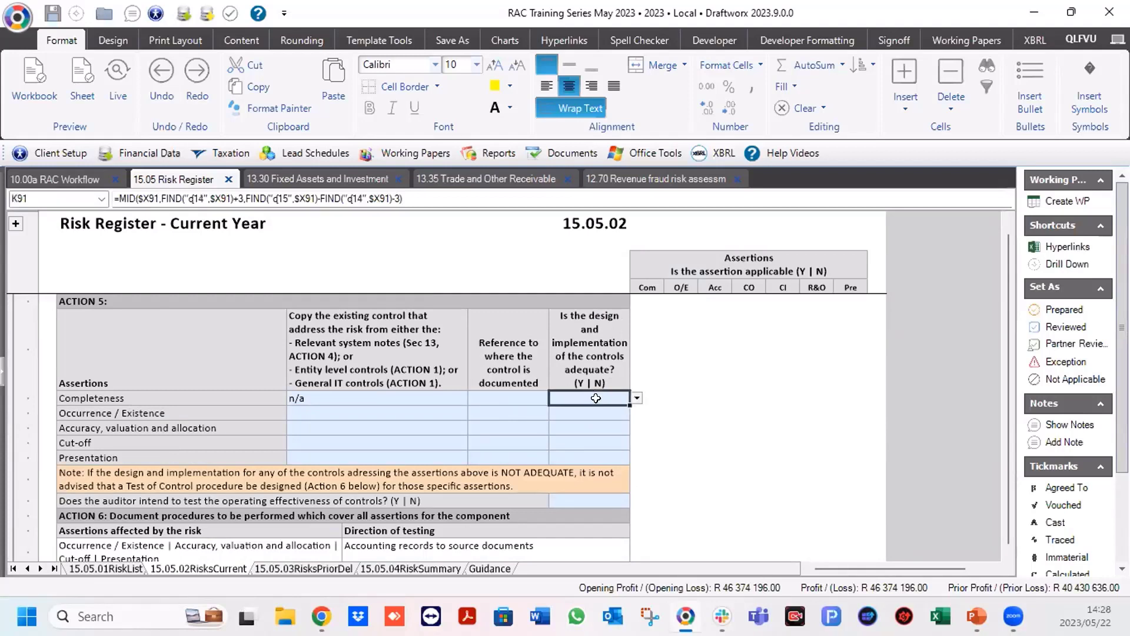
left_click(637, 398)
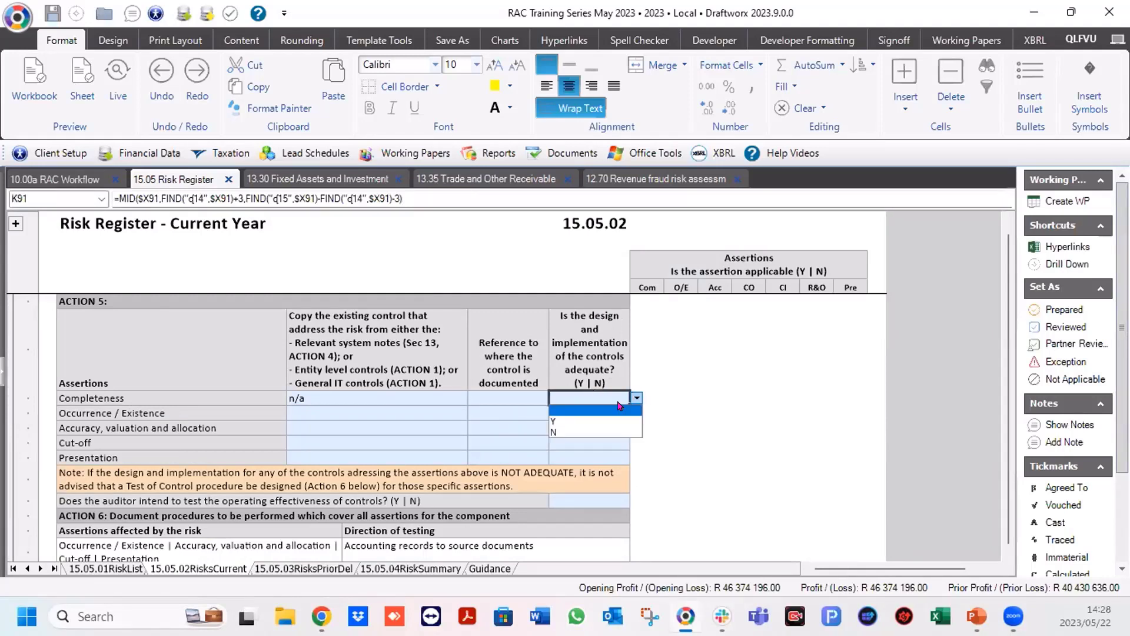
left_click(553, 433)
left_click(585, 413)
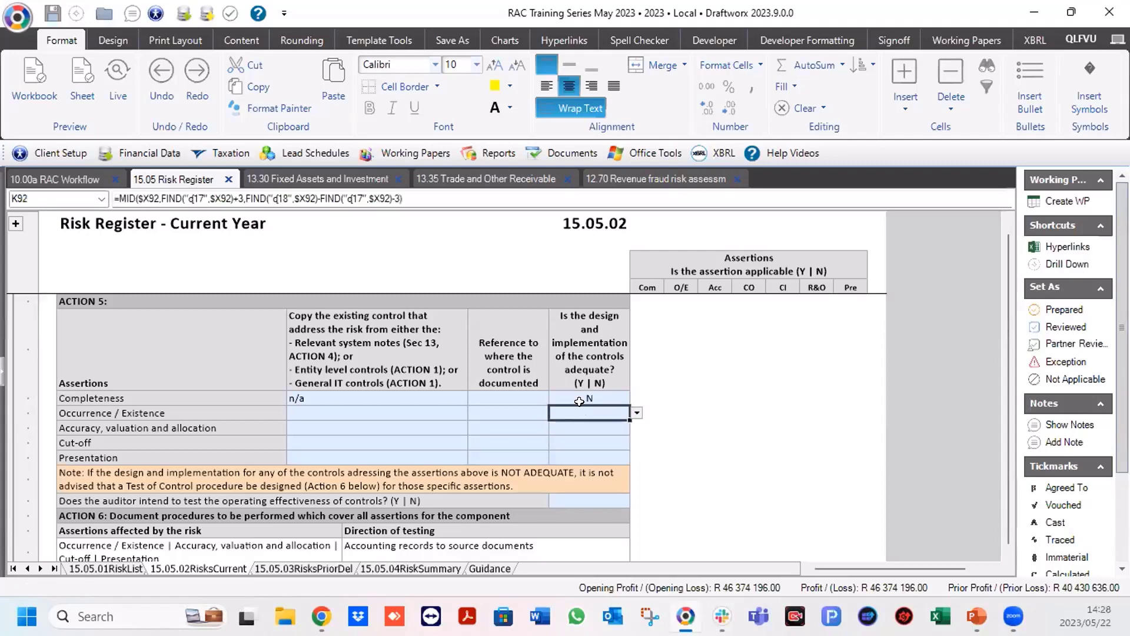
left_click(637, 416)
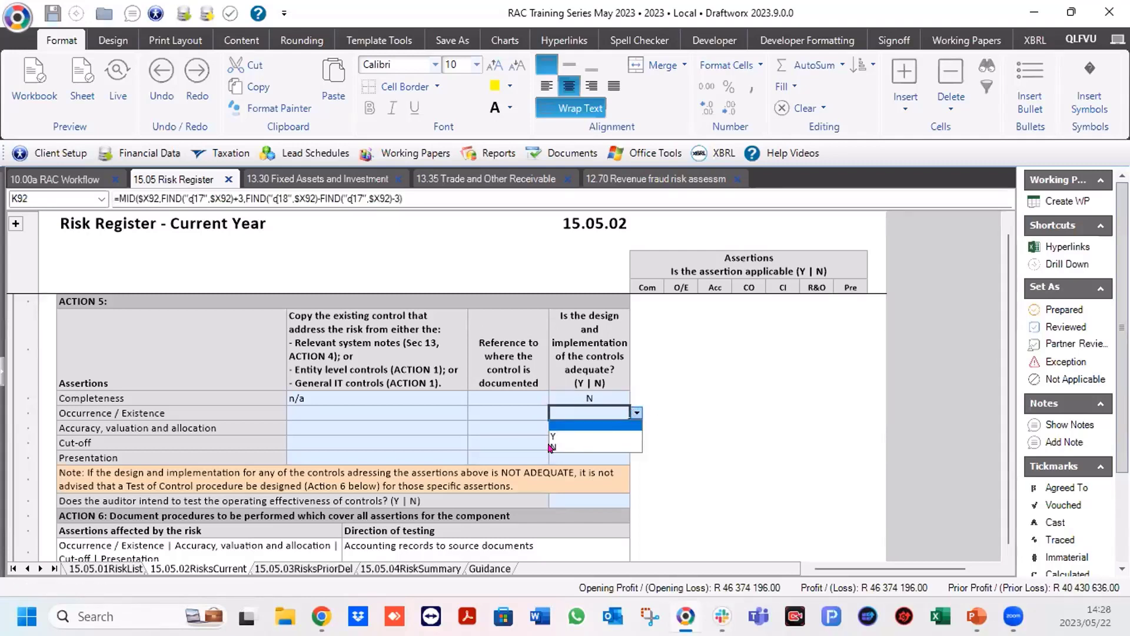
left_click(586, 445)
left_click(586, 431)
left_click(637, 428)
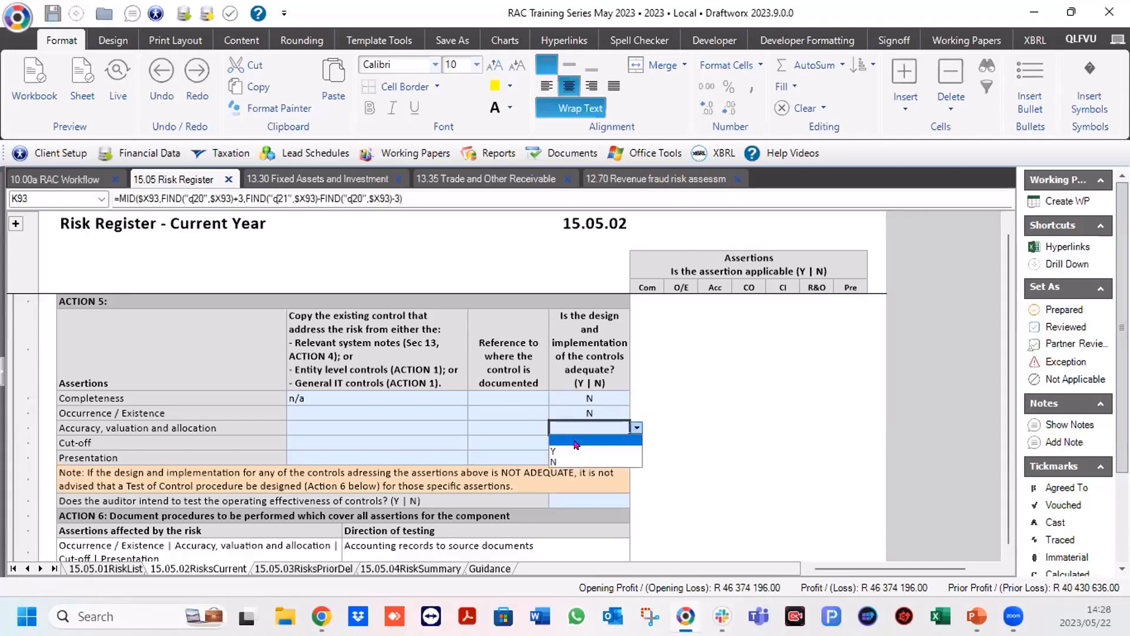
left_click(553, 461)
left_click(586, 443)
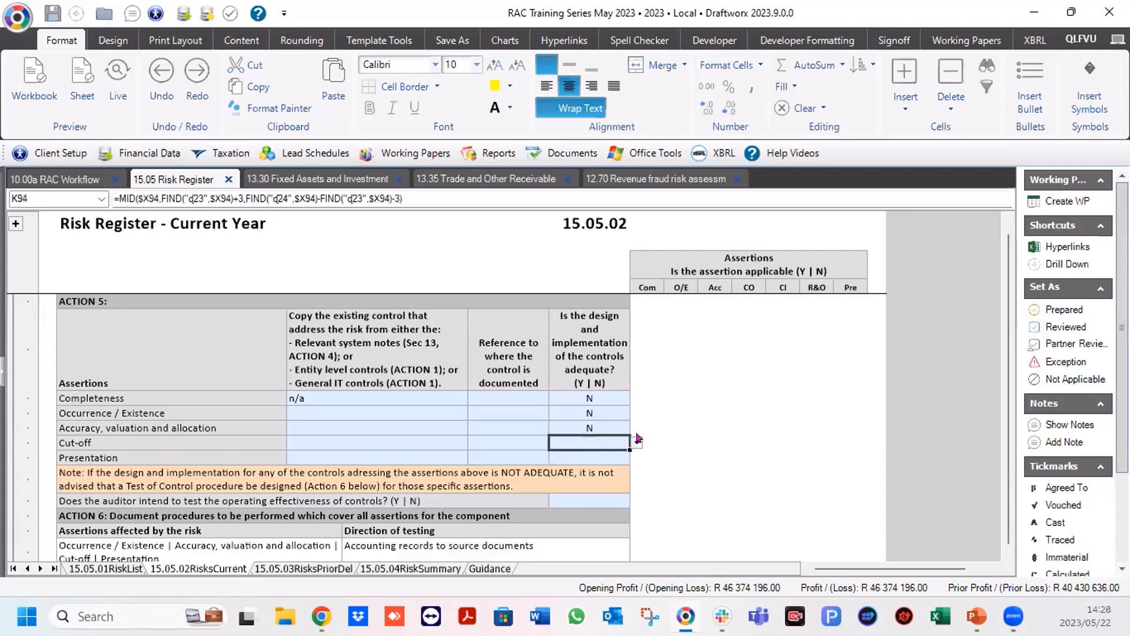
left_click(635, 443)
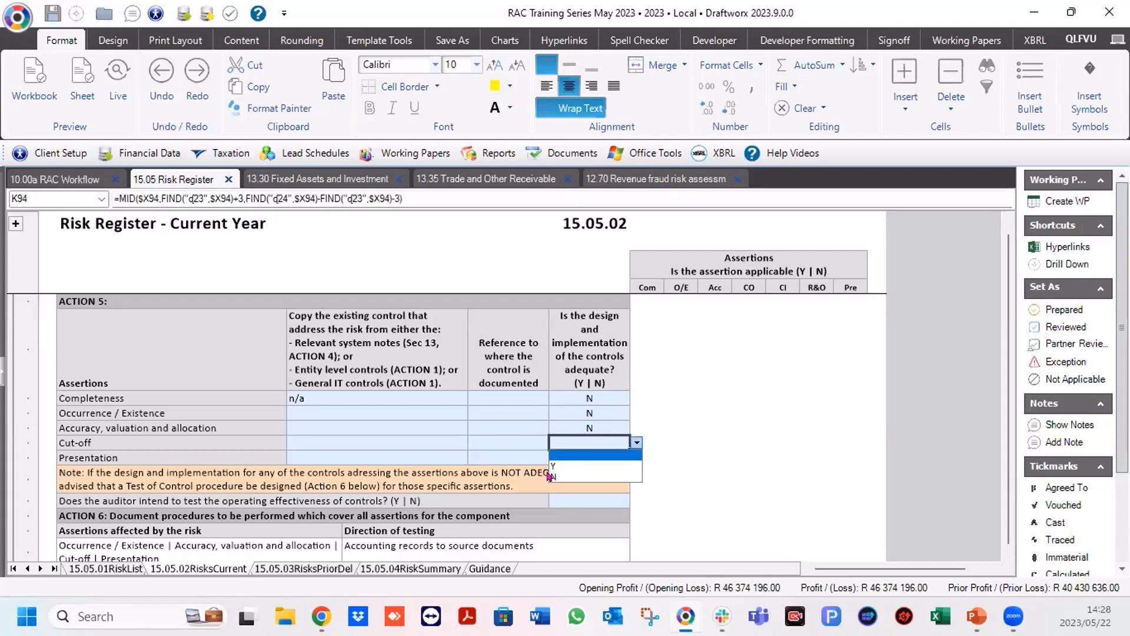
left_click(548, 474)
left_click(614, 459)
left_click(637, 457)
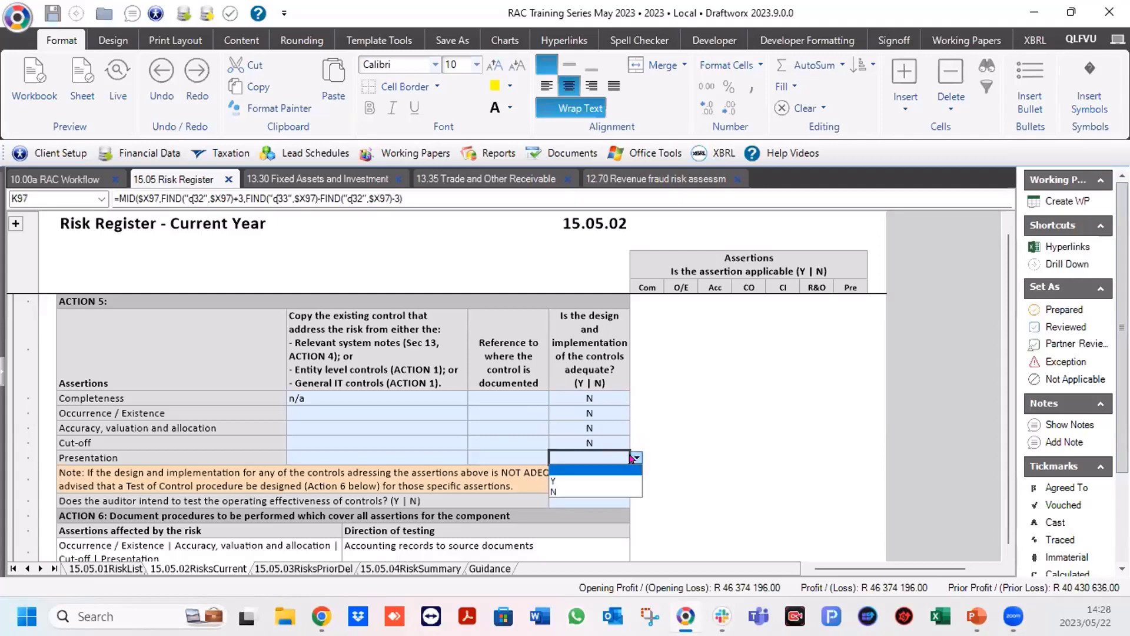
left_click(553, 492)
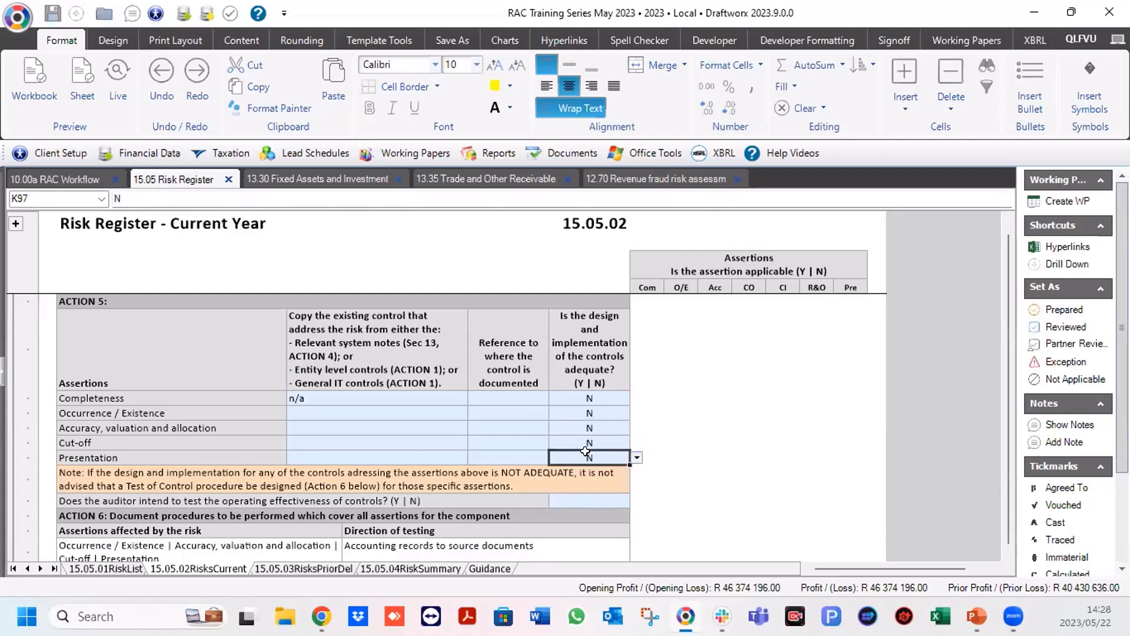
Answer N to whether the auditor intends to test the operating effectiveness of controls.
scroll(585, 451, "down", 1)
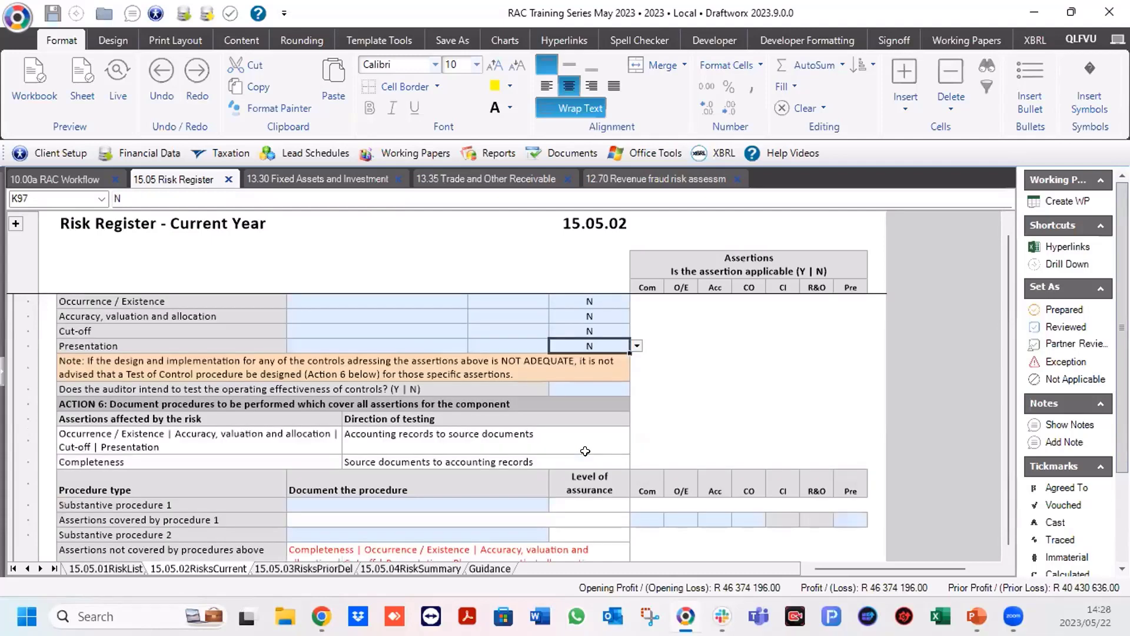
left_click(591, 385)
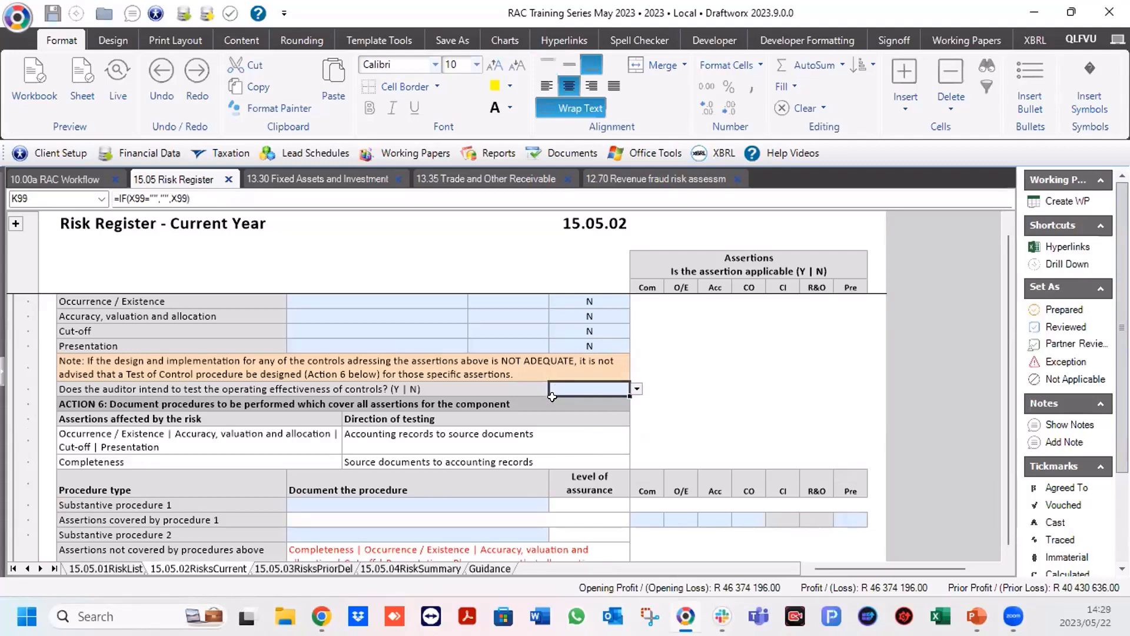
left_click(635, 390)
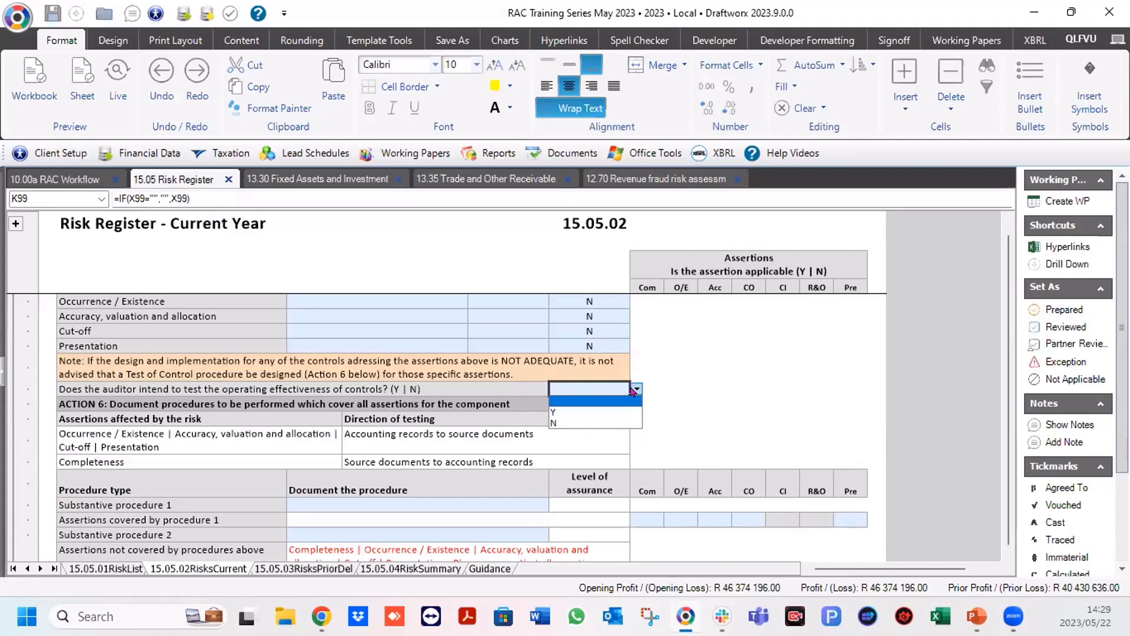
left_click(552, 422)
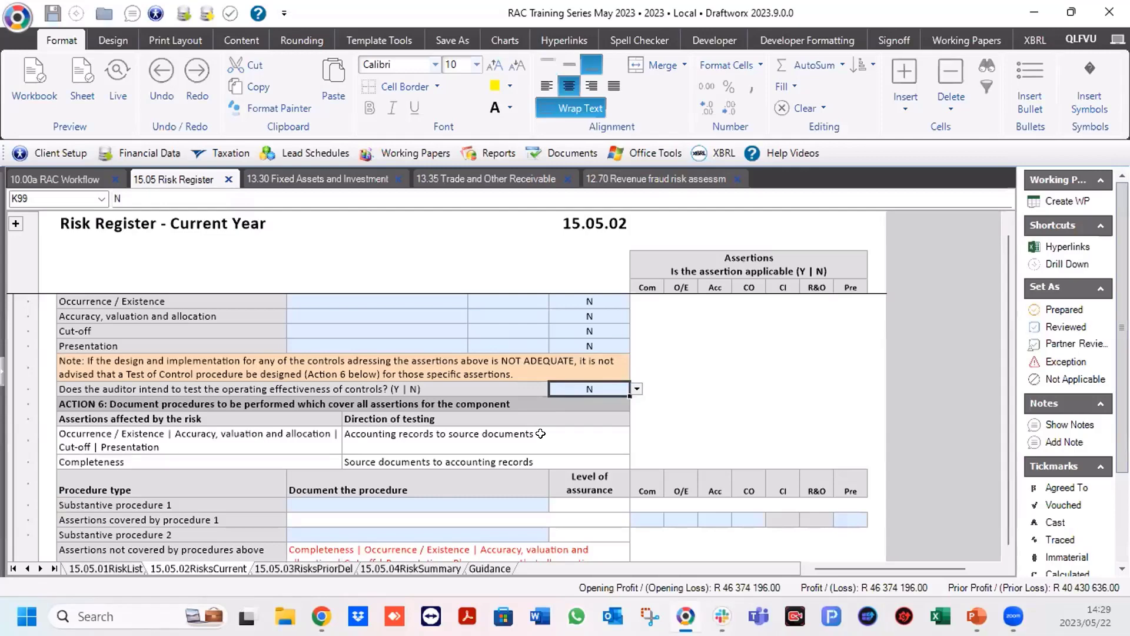
Examine in Action 6 which assertions are affected by the risk and the direction of testing for each group.
scroll(541, 434, "down", 1)
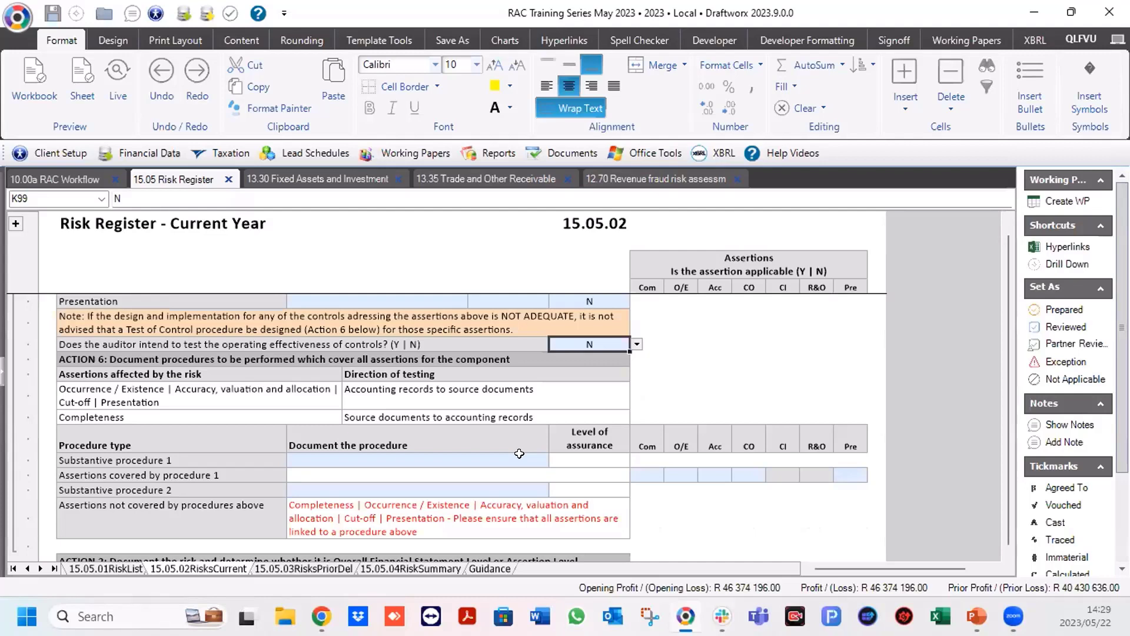
left_click(519, 453)
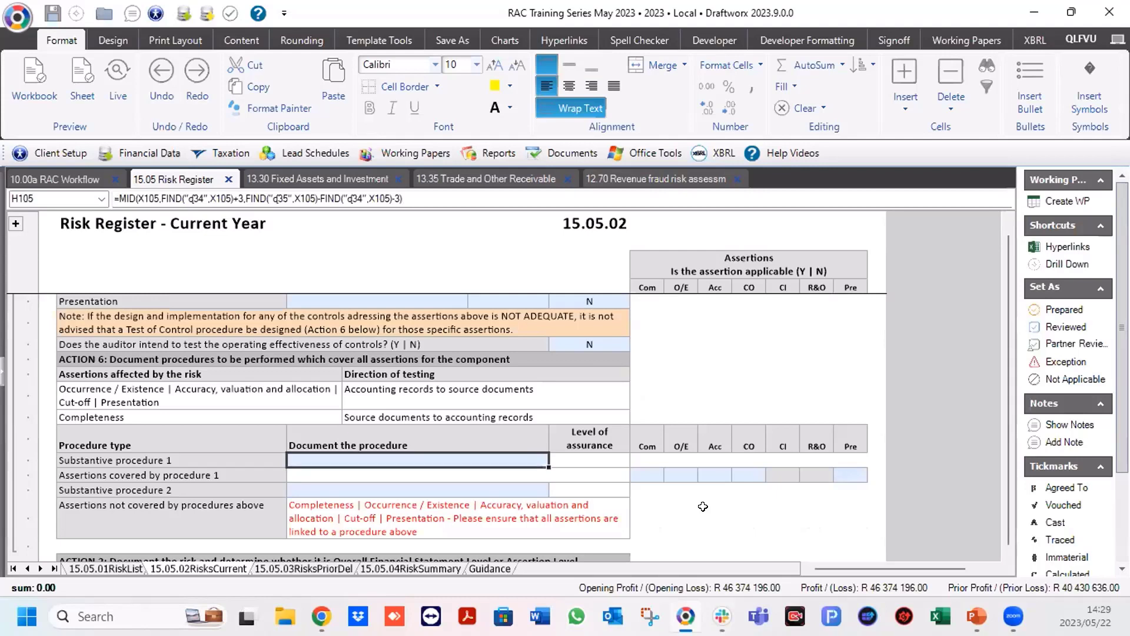
left_click(282, 395)
left_click_drag(282, 395, 348, 415)
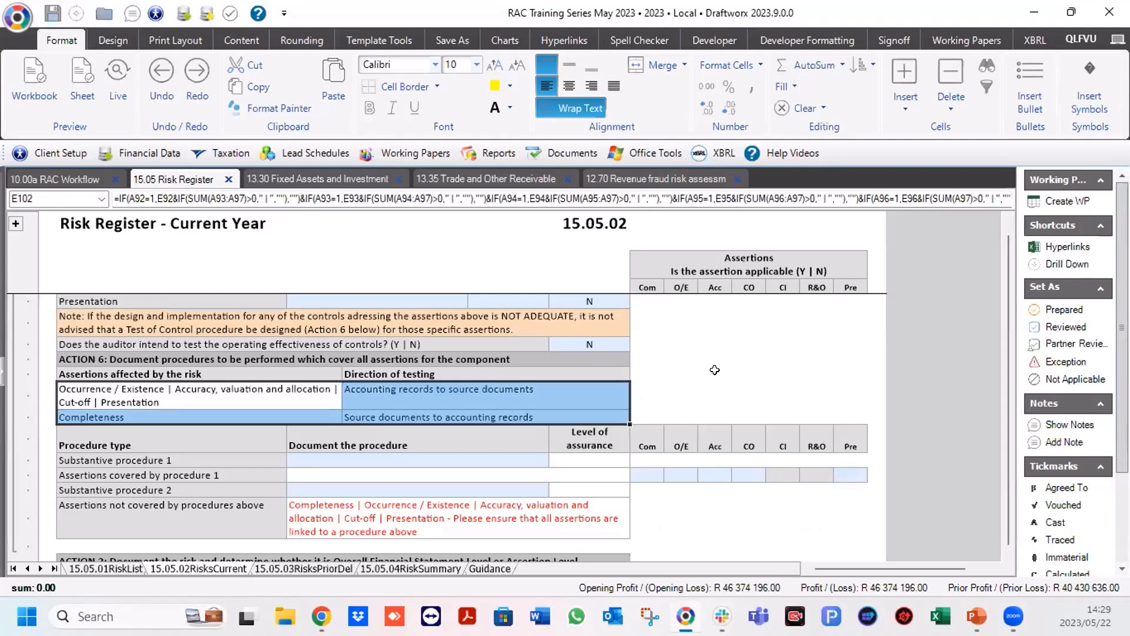
left_click(263, 396)
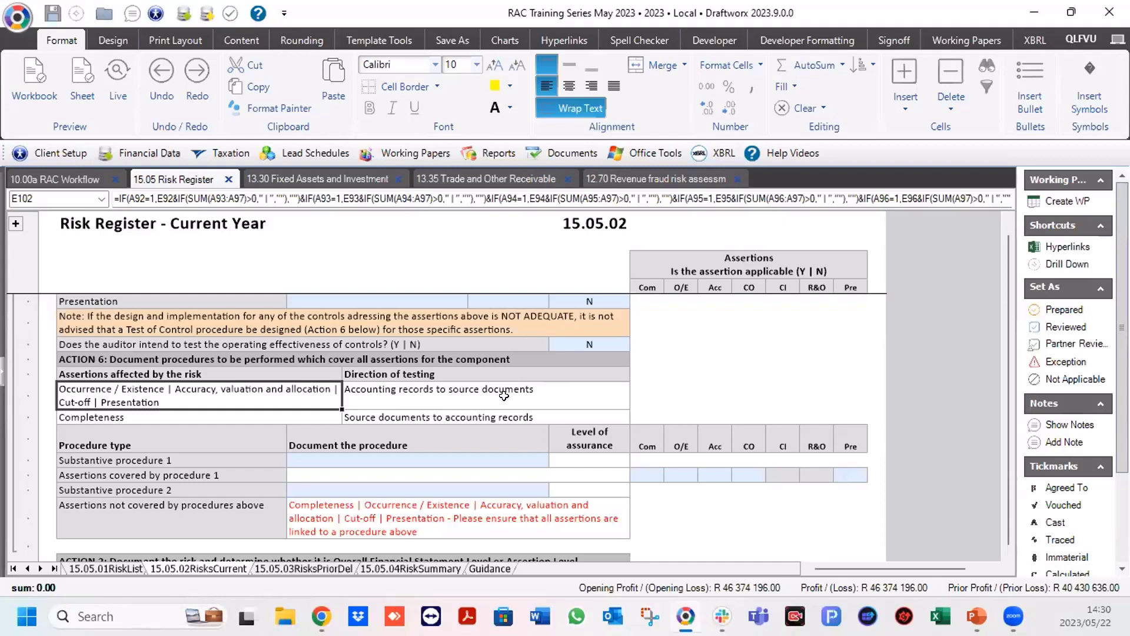
left_click(557, 388)
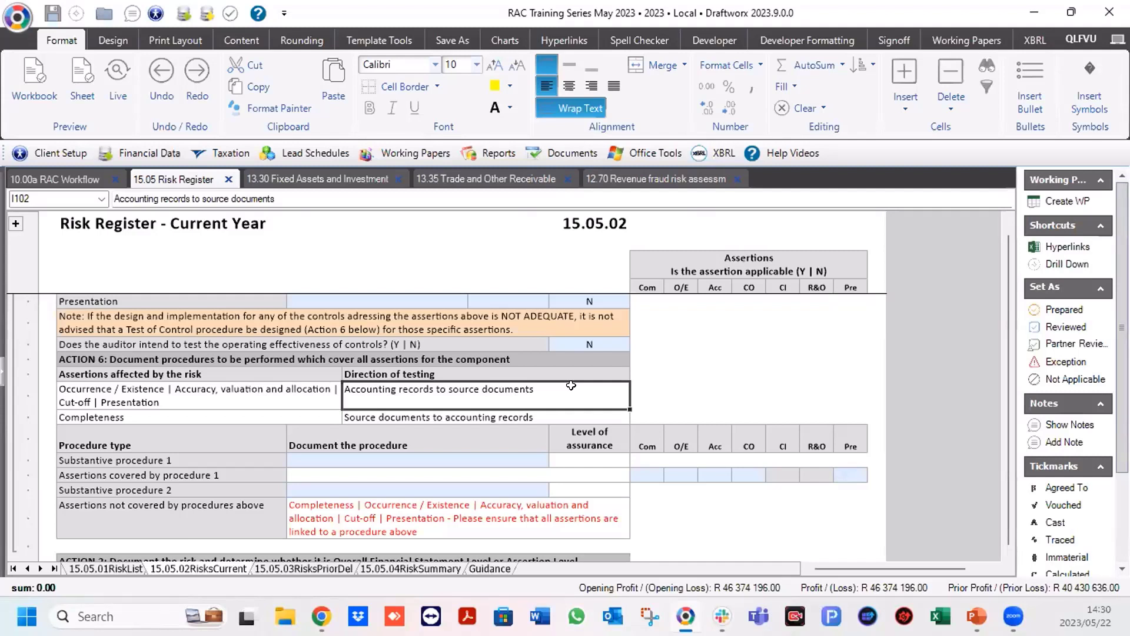
left_click(202, 416)
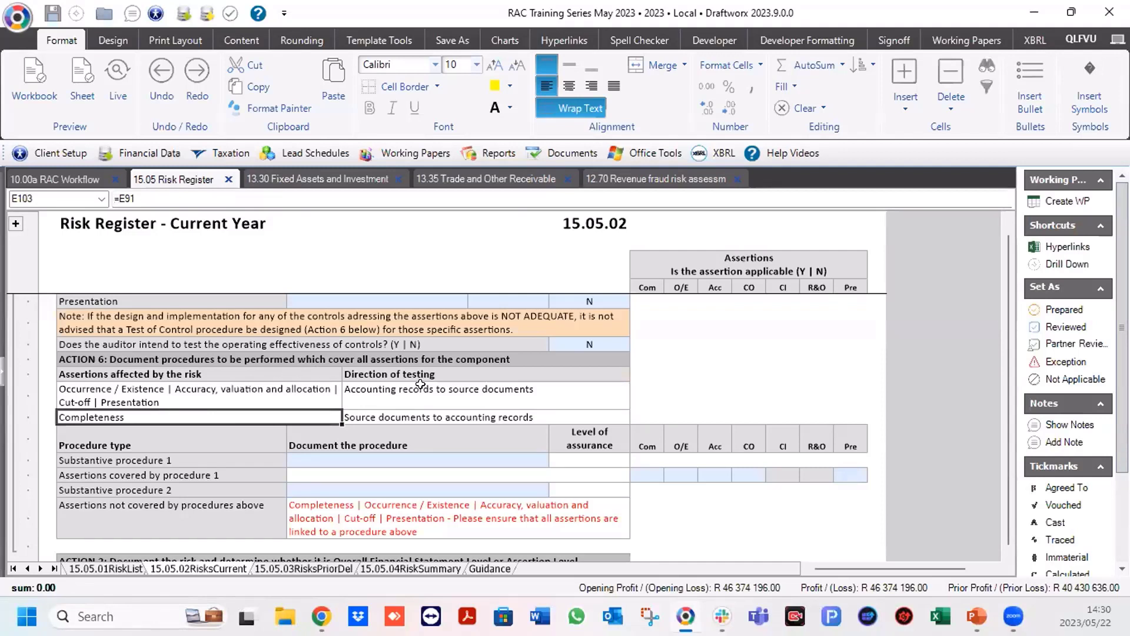
left_click(421, 414)
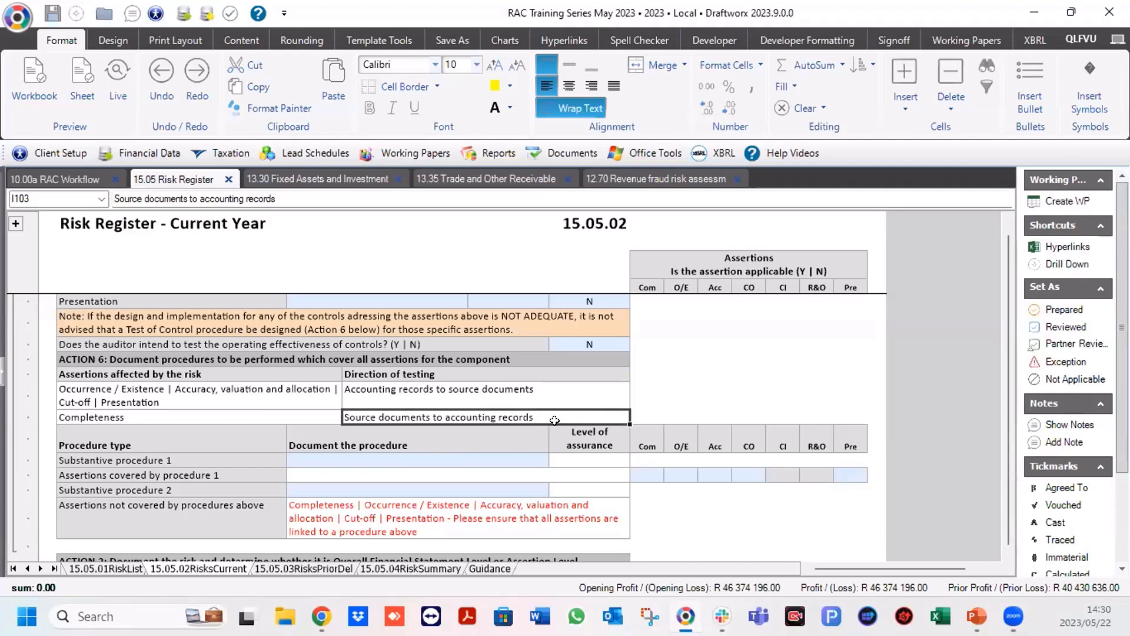
Mark Completeness with y as covered by procedure 1 and document substantive procedure 1 as "Designed Completeness test".
left_click(386, 458)
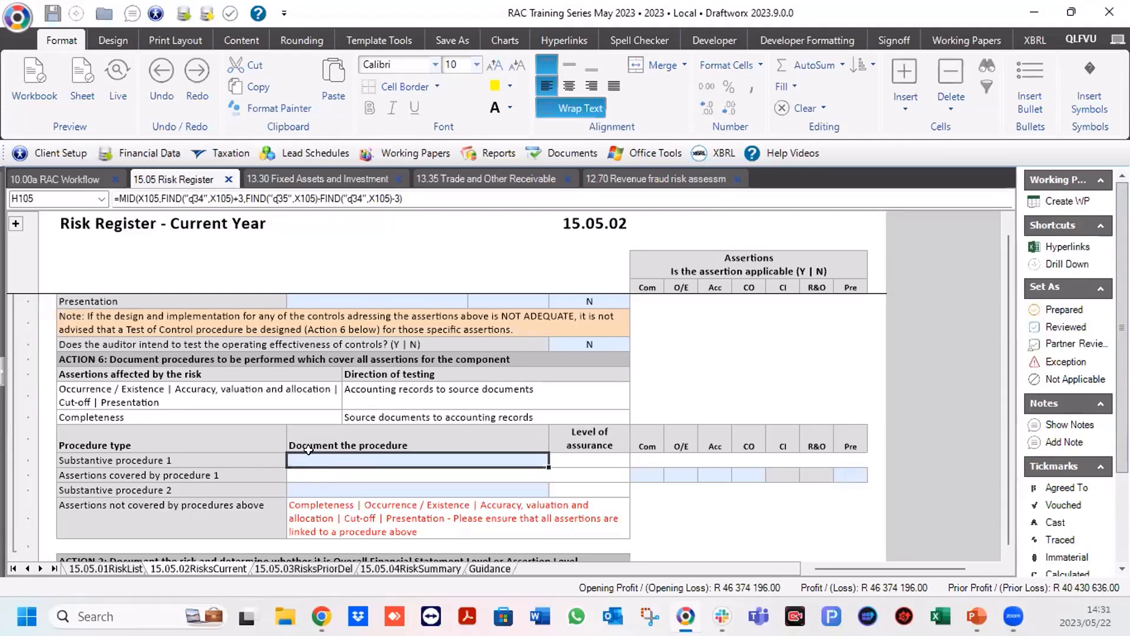
left_click(649, 473)
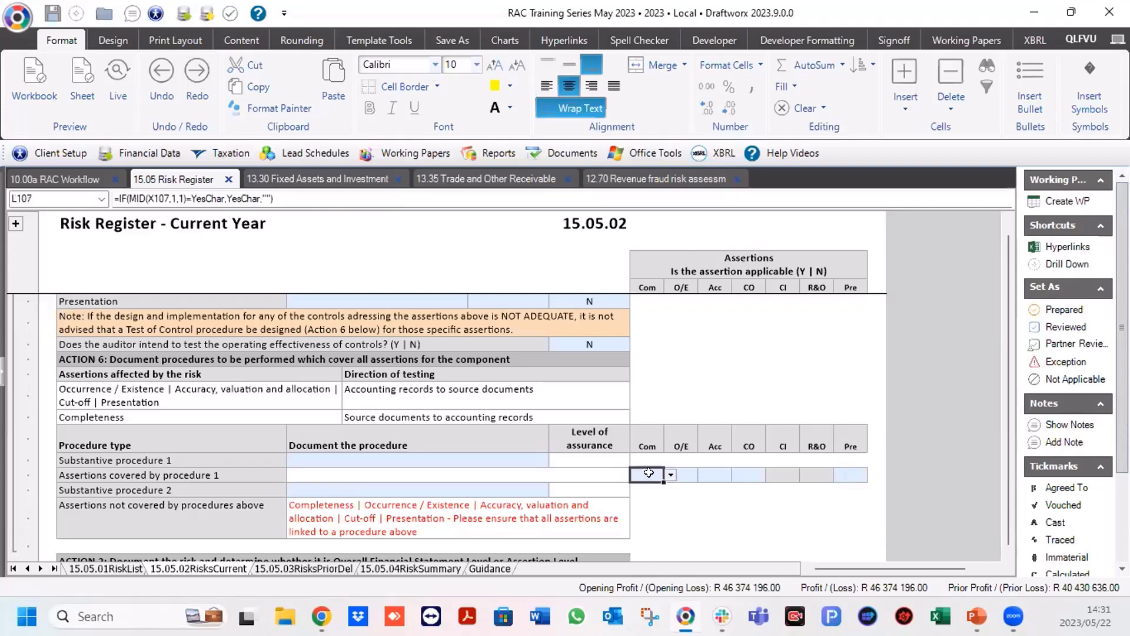
type("y")
left_click(355, 453)
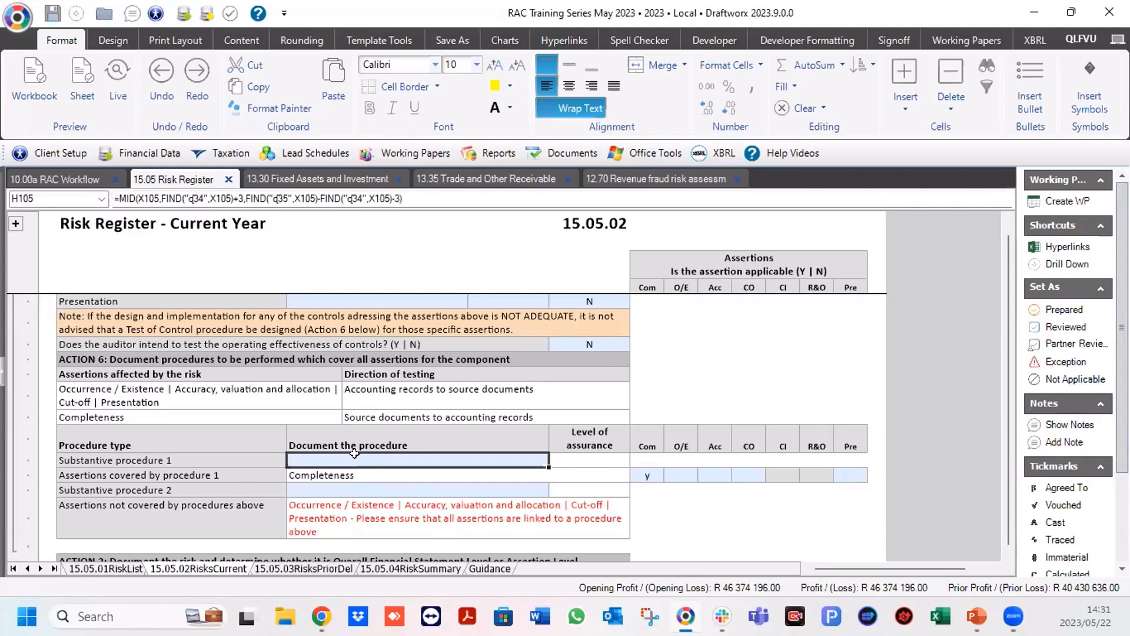
type("Designed")
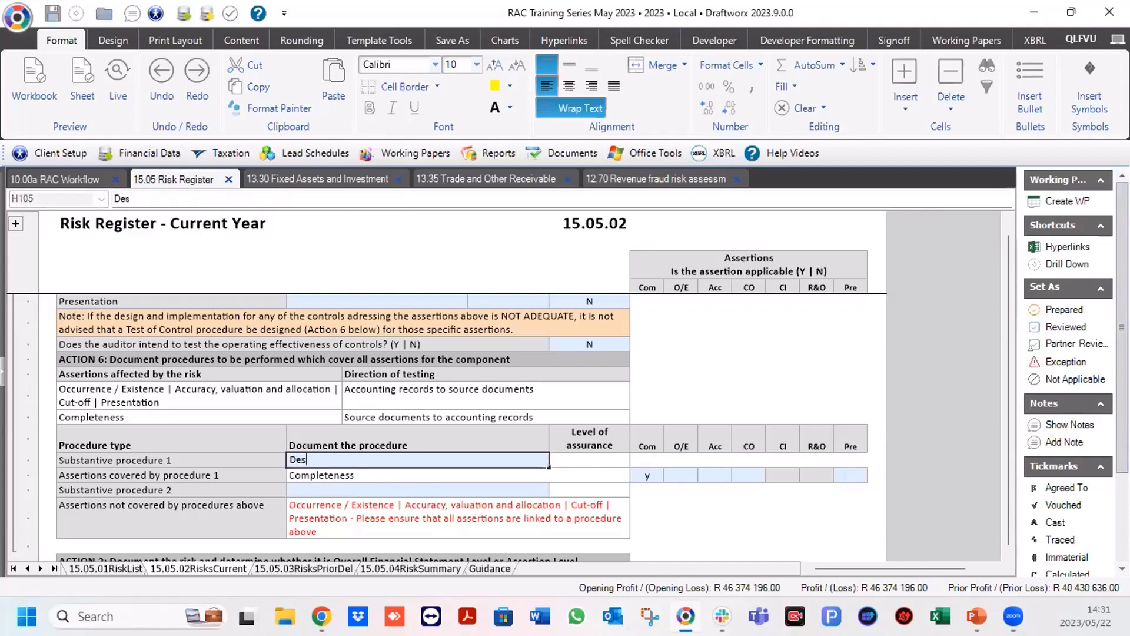
type(" Comple")
type("ness test")
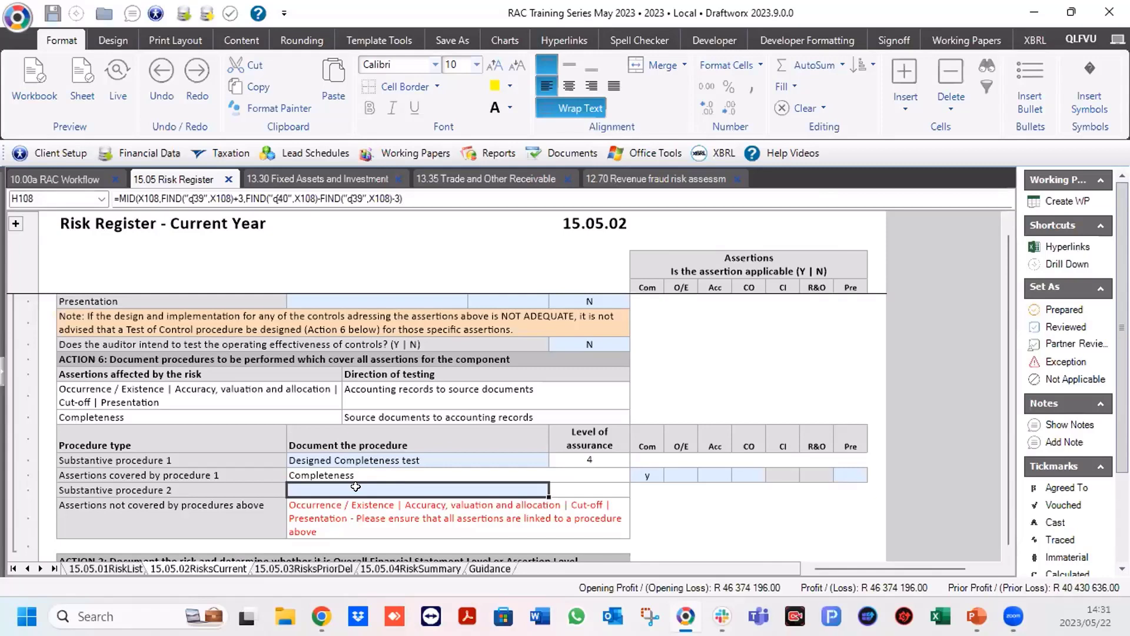
Document substantive procedure 2 as "Other assertion revenue test" and reword substantive procedure 1 to "Designed revenue Completeness test".
type("Other assertion revenue test")
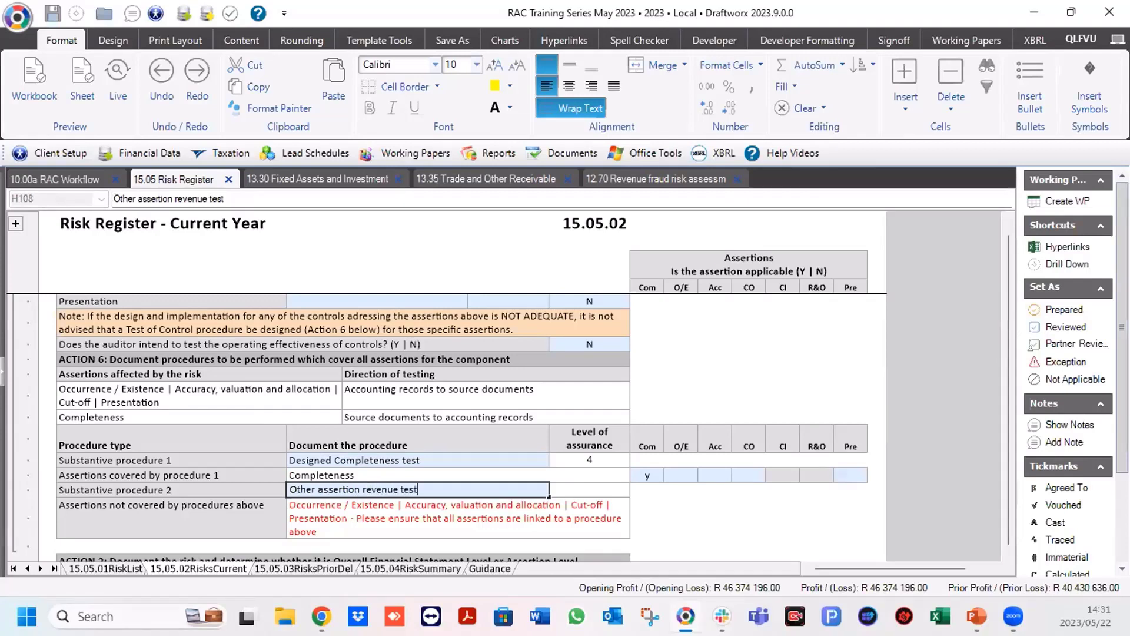
left_click(330, 454)
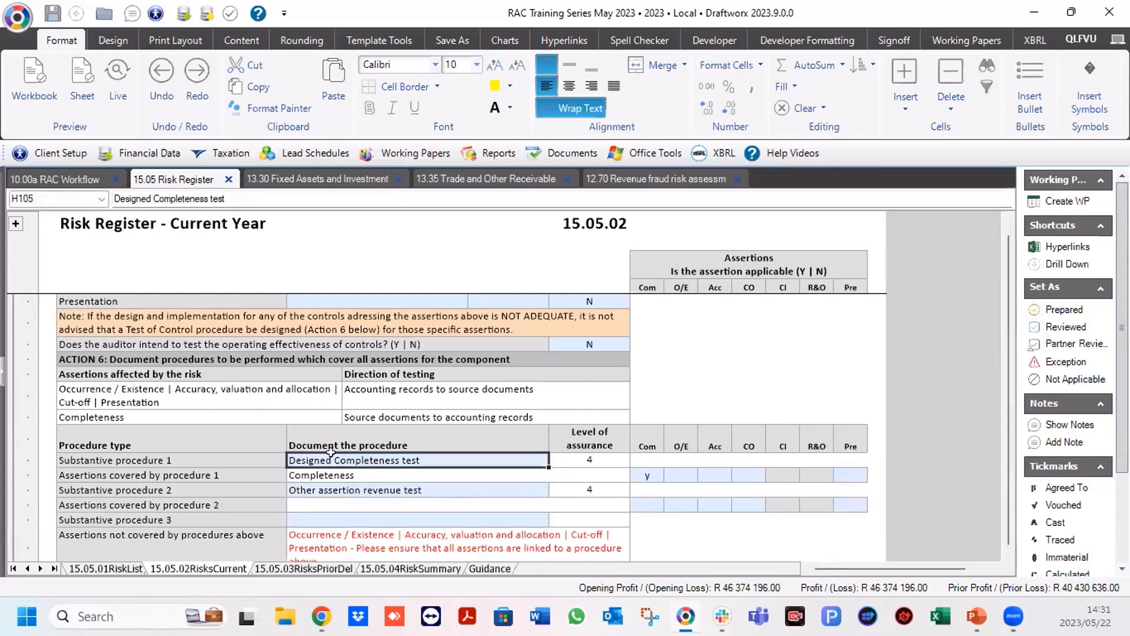
double_click(330, 452)
type("revenue")
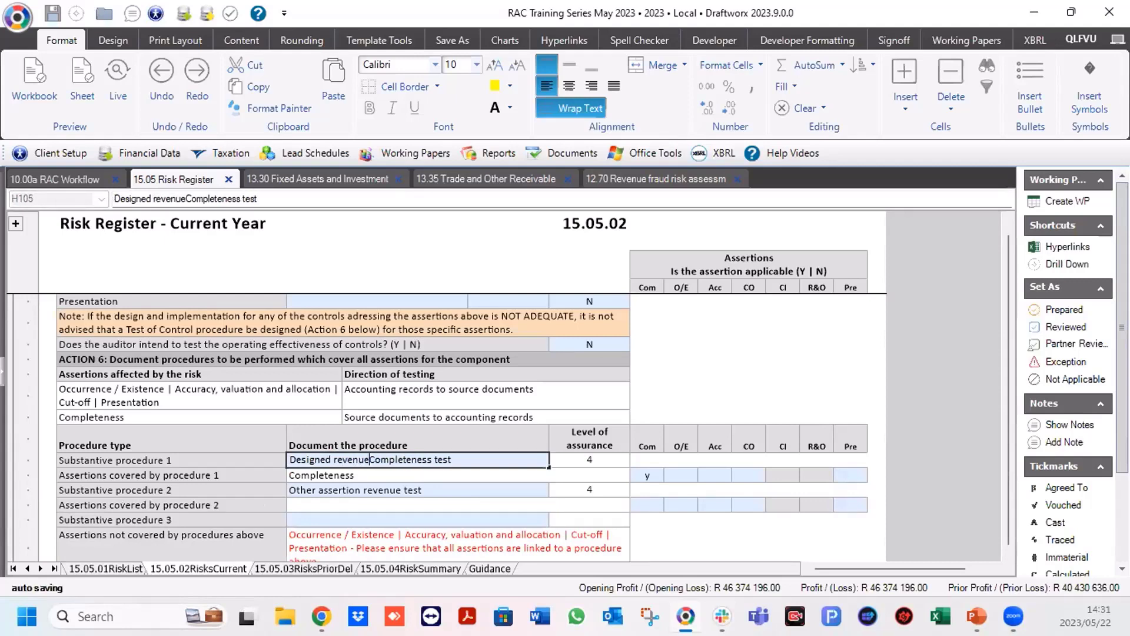
Add two lines below the text of substantive procedure 2: "a) fhjkdjql" and an empty "b)".
left_click(423, 487)
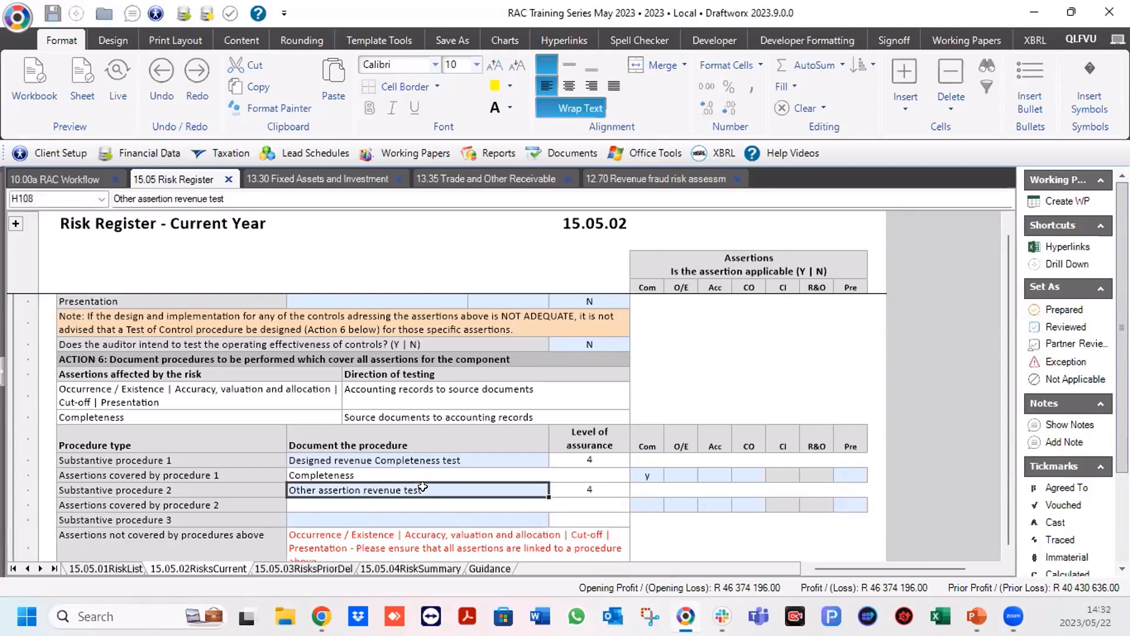
double_click(421, 488)
key("alt+Return")
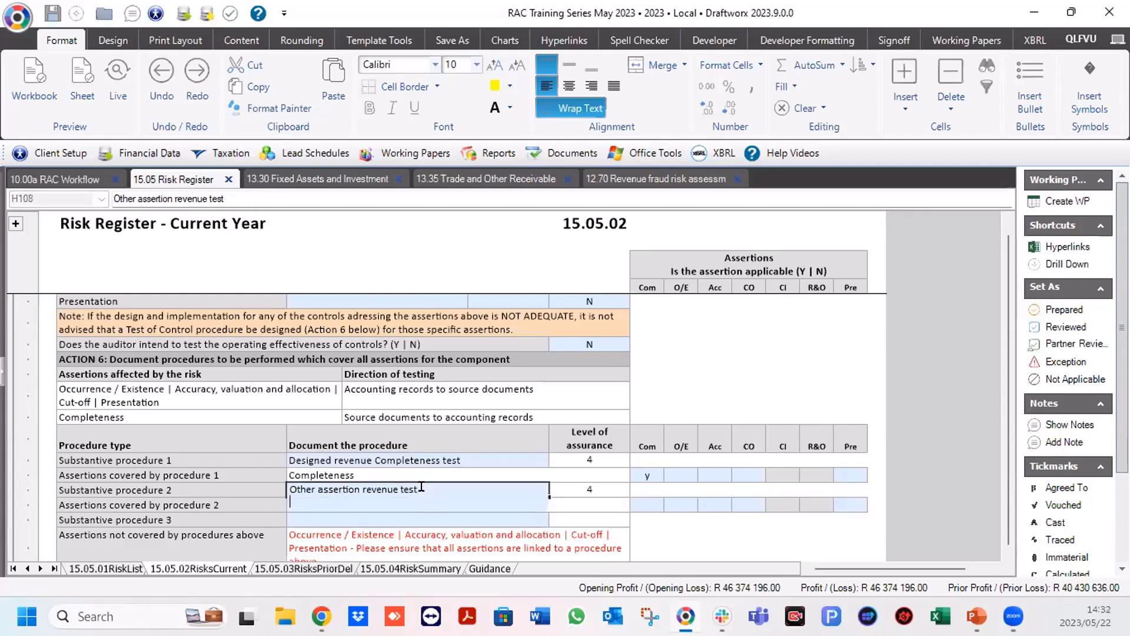
type("a) fhjkdjql")
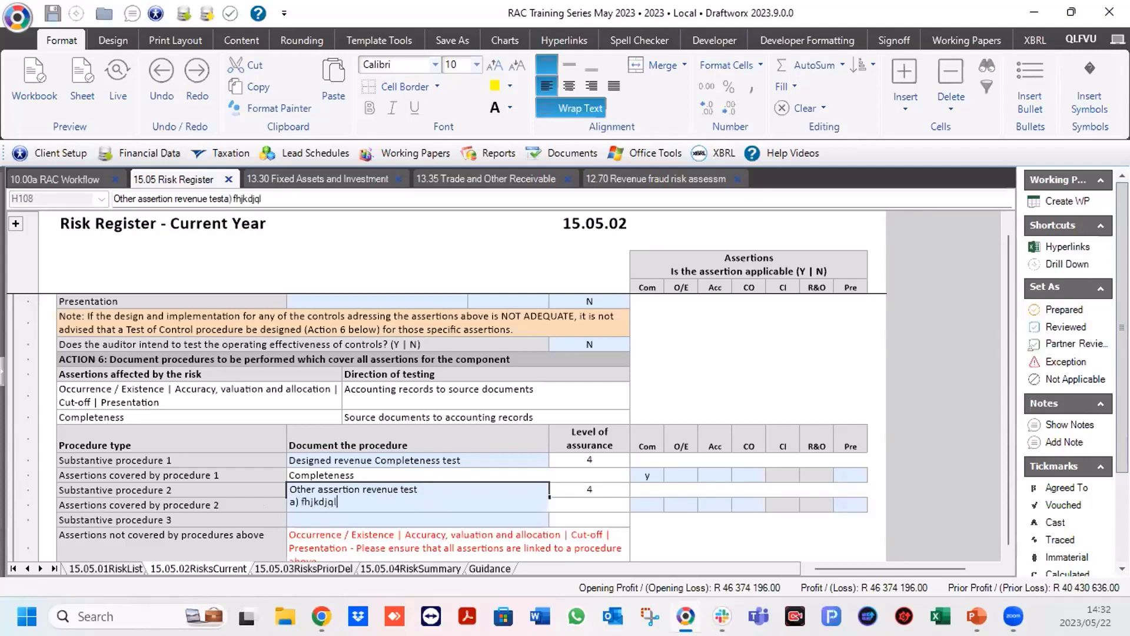
key("alt+Return")
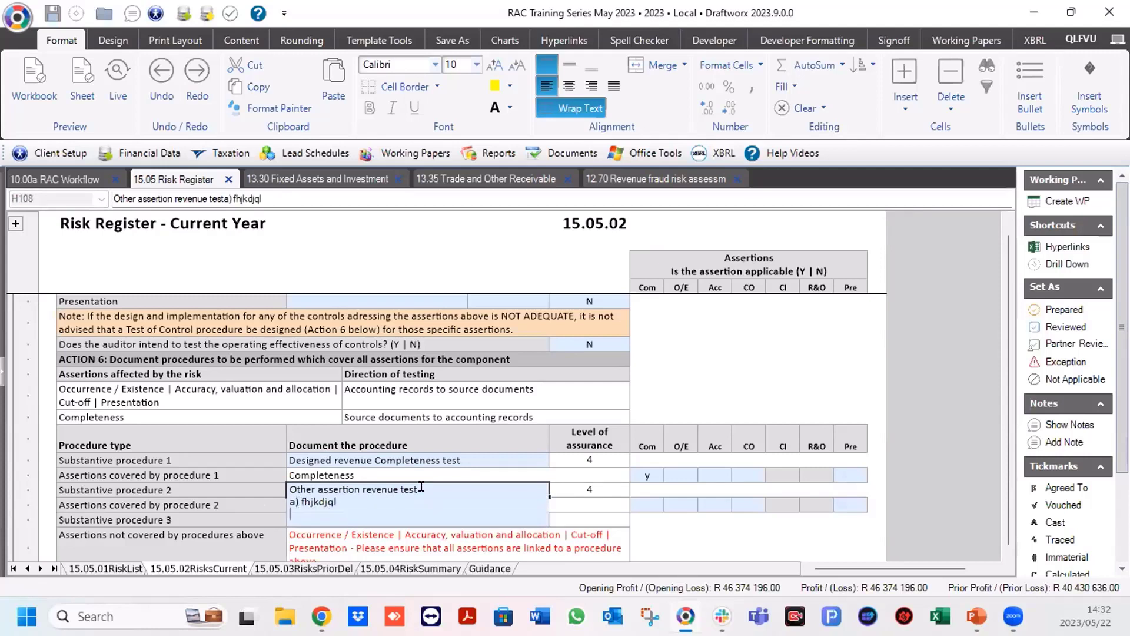
type("b)dlsk,s';")
key("BackSpace")
key("BackSpace")
key("BackSpace")
key("BackSpace")
key("BackSpace")
key("BackSpace")
key("BackSpace")
key("BackSpace")
Mark the O/E, Acc, CO and Pre assertions with y as covered by procedure 2.
left_click(679, 493)
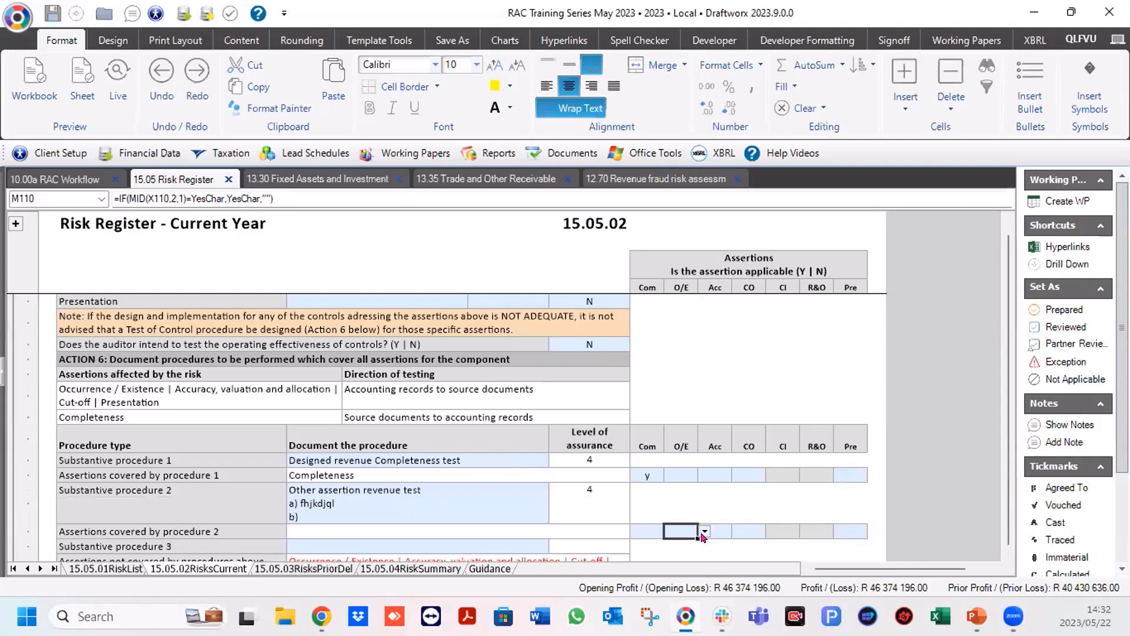
type("y")
left_click(715, 530)
type("y")
left_click(754, 529)
type("y")
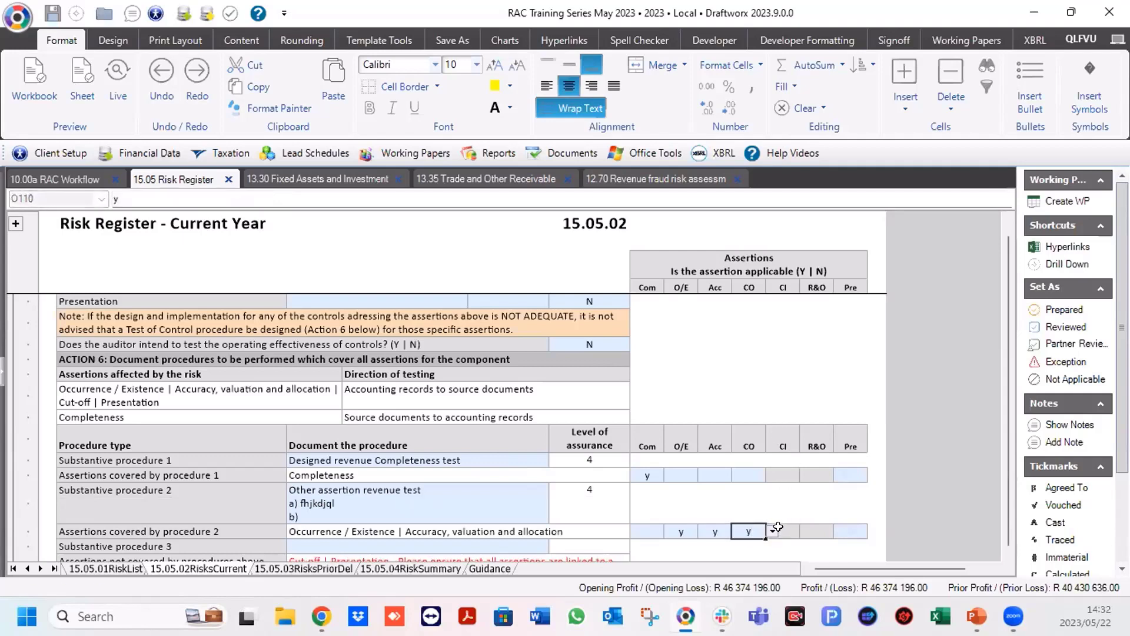
left_click(856, 529)
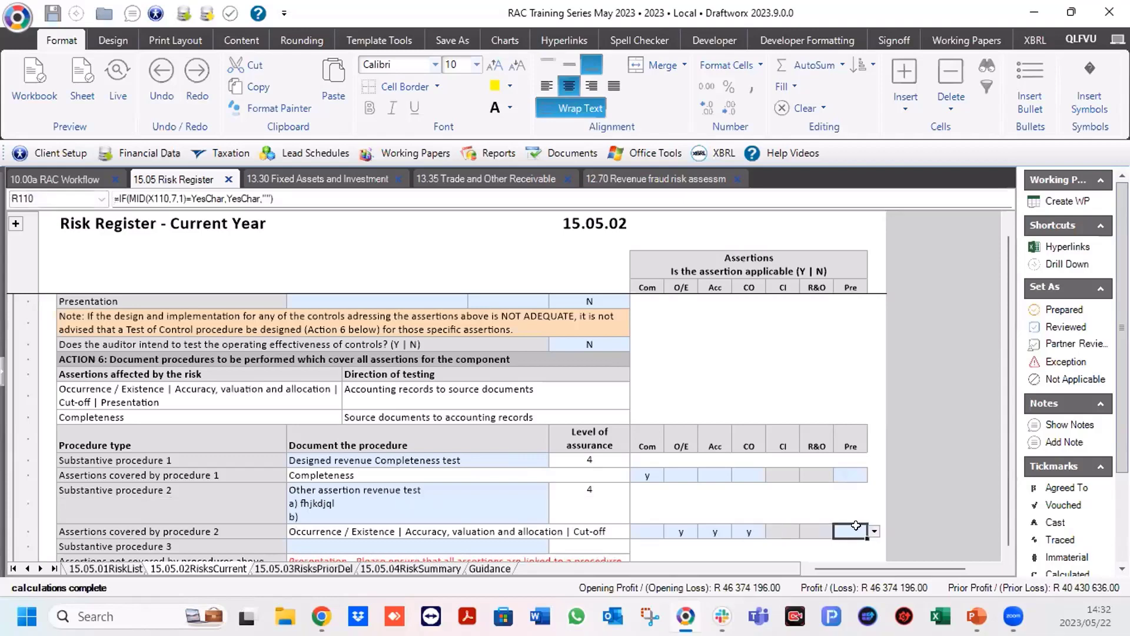
type("y")
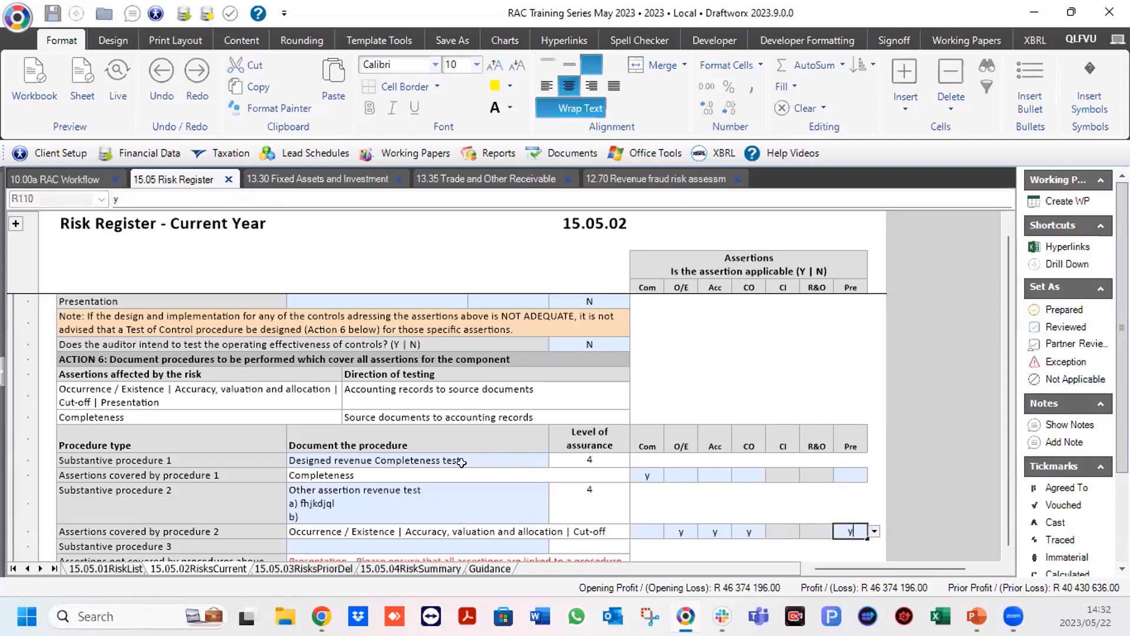
scroll(452, 459, "down", 1)
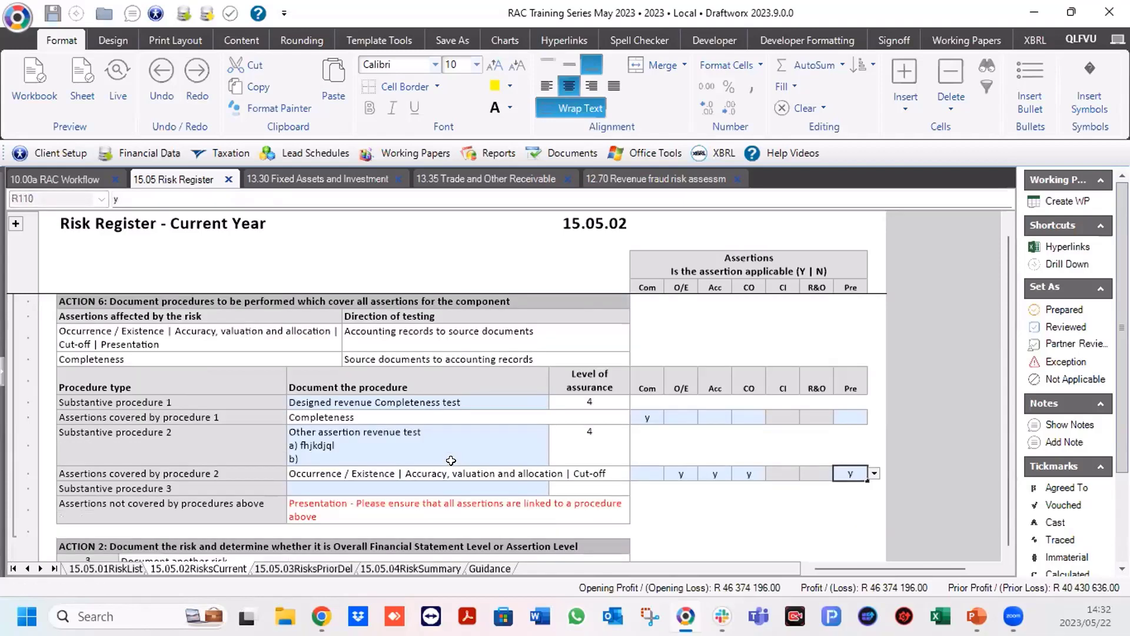
left_click(440, 486)
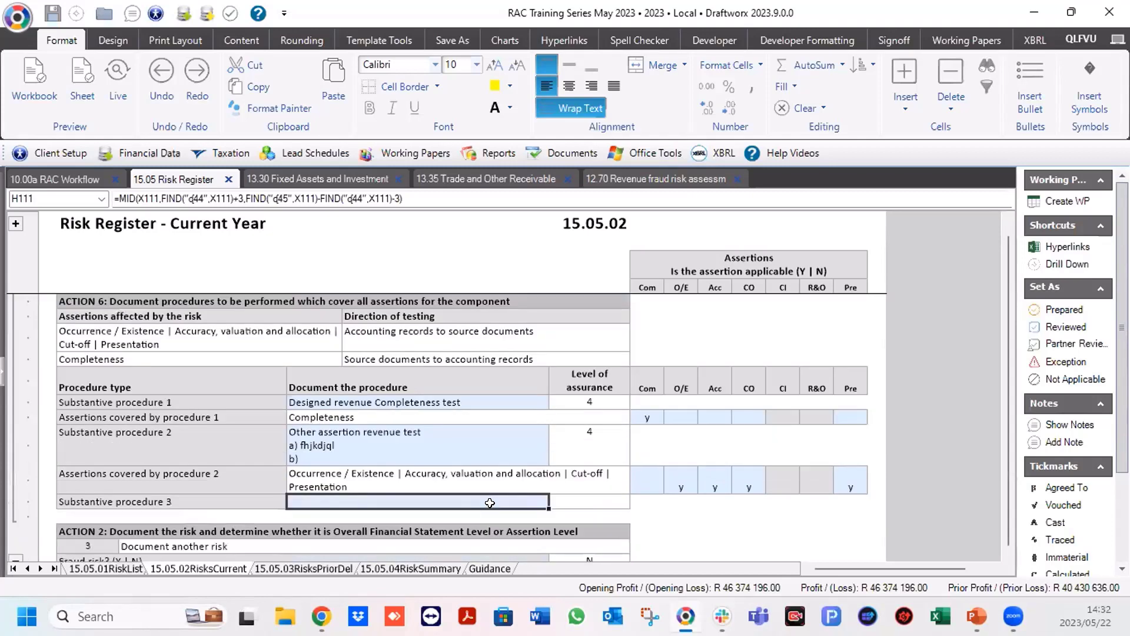
Change the answer on testing the operating effectiveness of controls to Y and look at the Test of Control procedure 1 row.
left_click(580, 343)
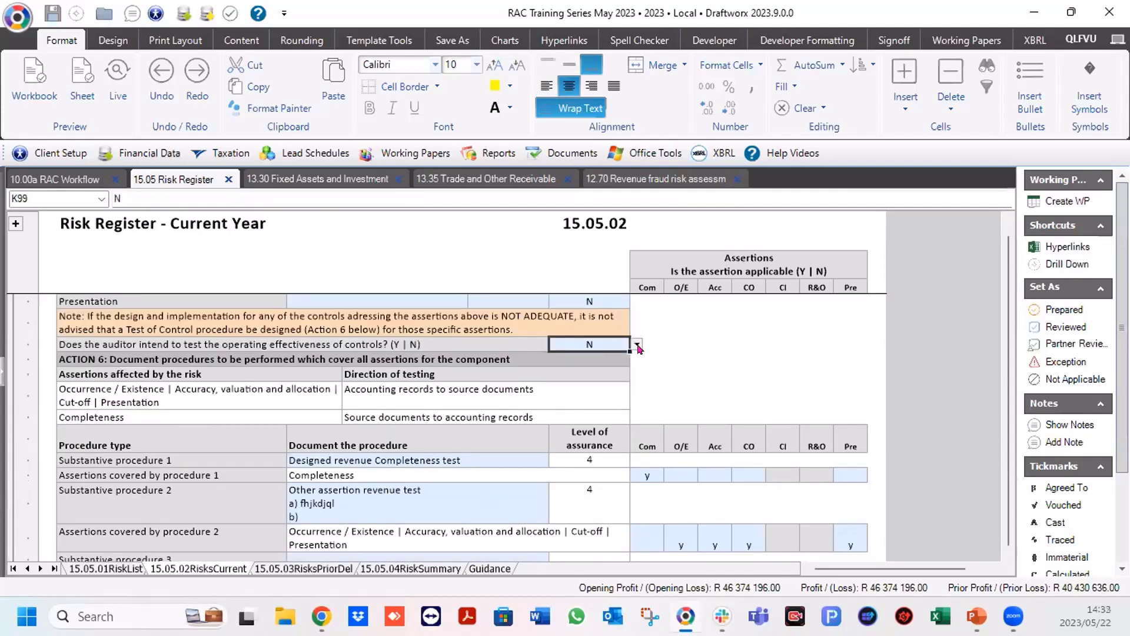
left_click(638, 347)
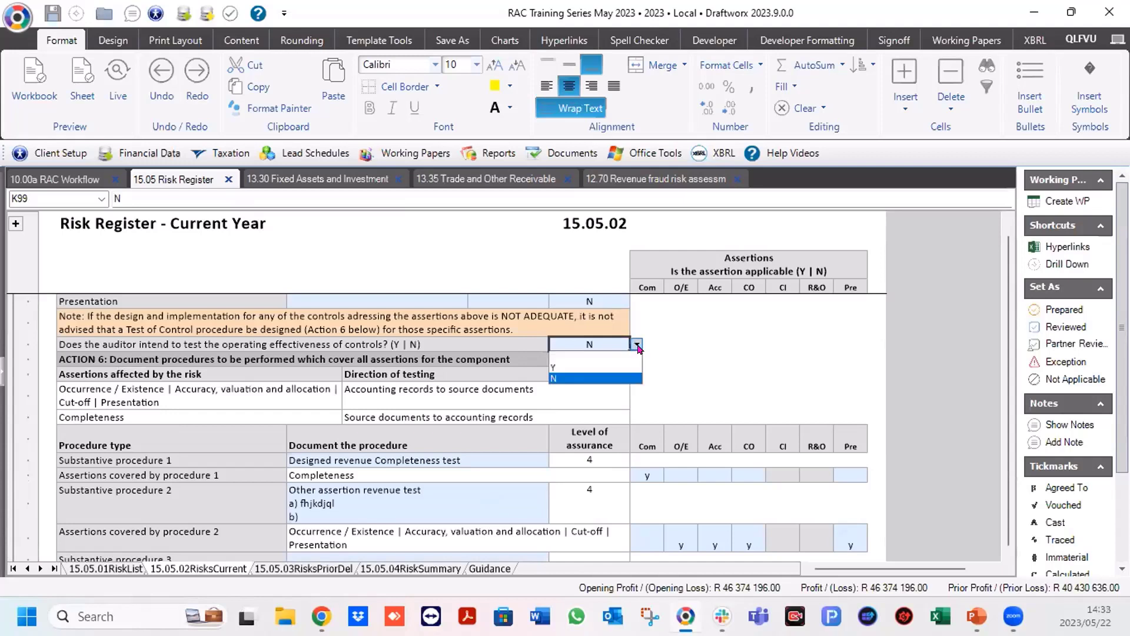
left_click(552, 368)
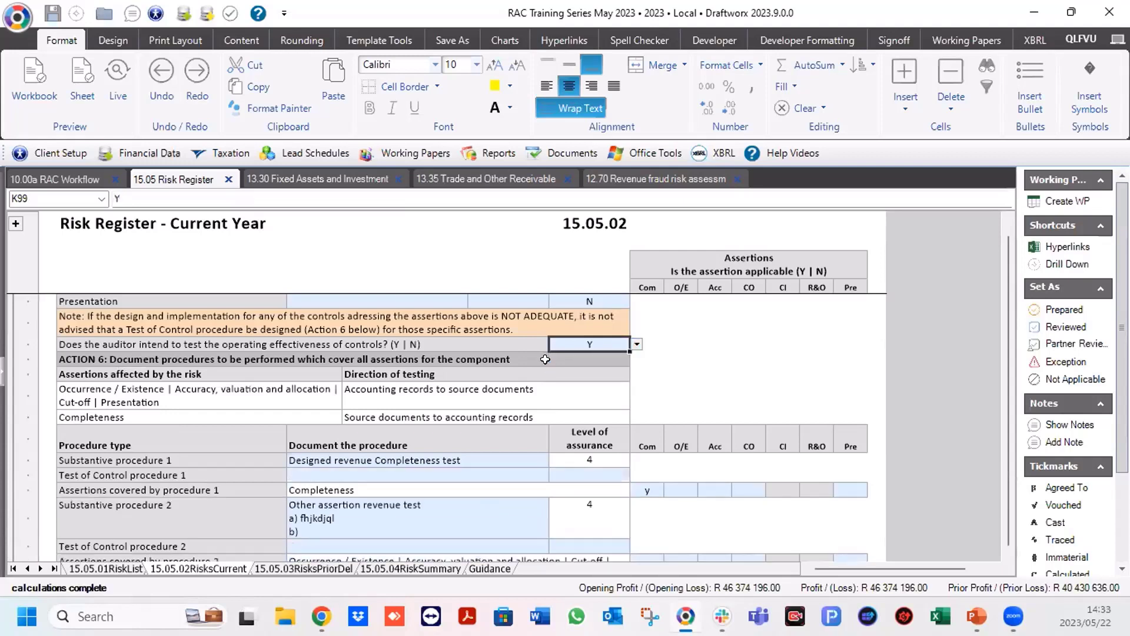
left_click(186, 473)
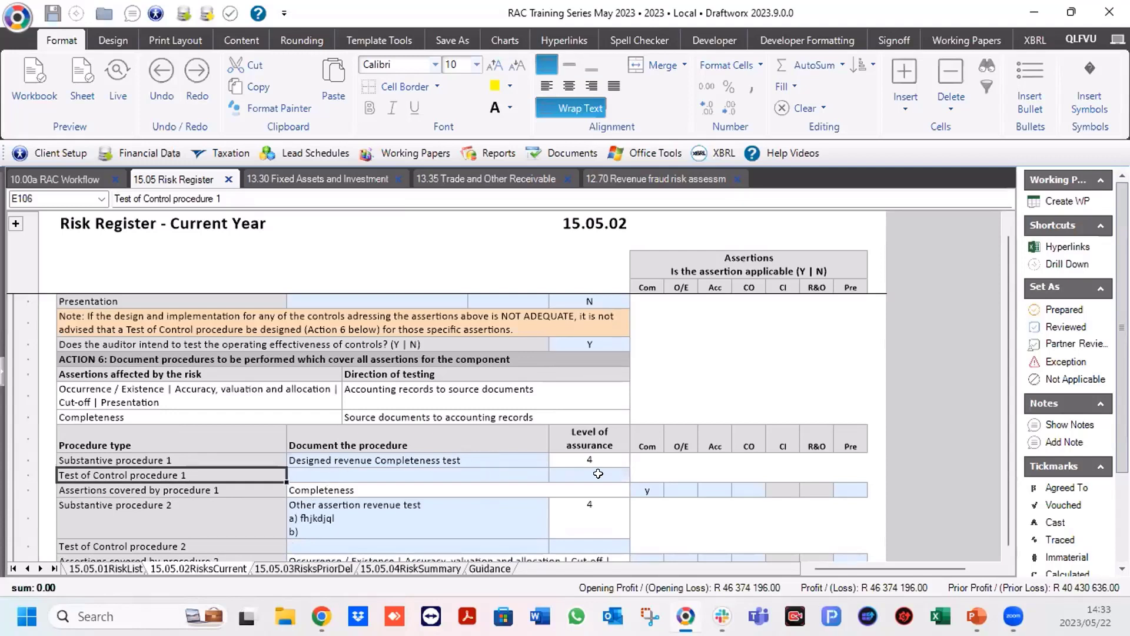
Set the answer on testing the operating effectiveness of controls to N and look at the Substantive procedure 3 row.
left_click(596, 344)
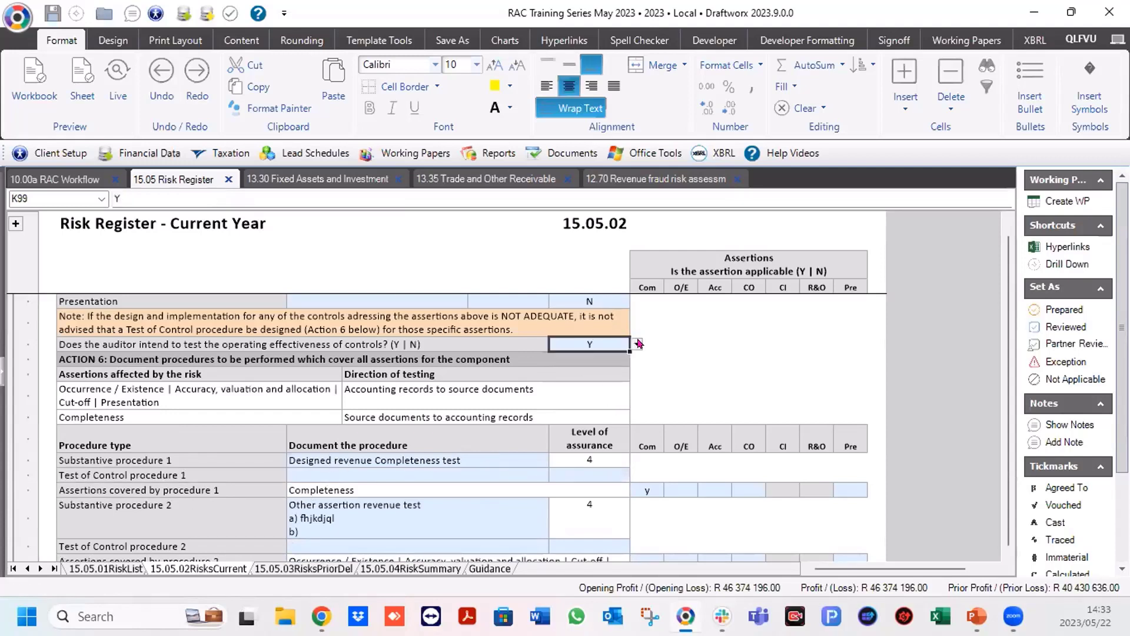
left_click(637, 344)
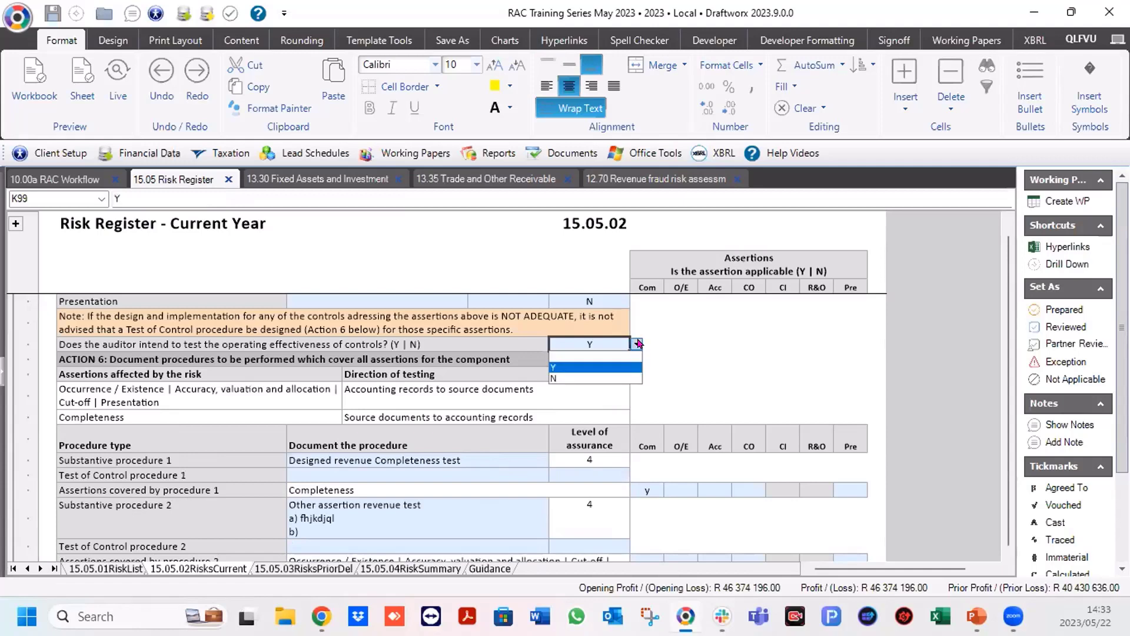
left_click(553, 380)
scroll(498, 396, "down", 3)
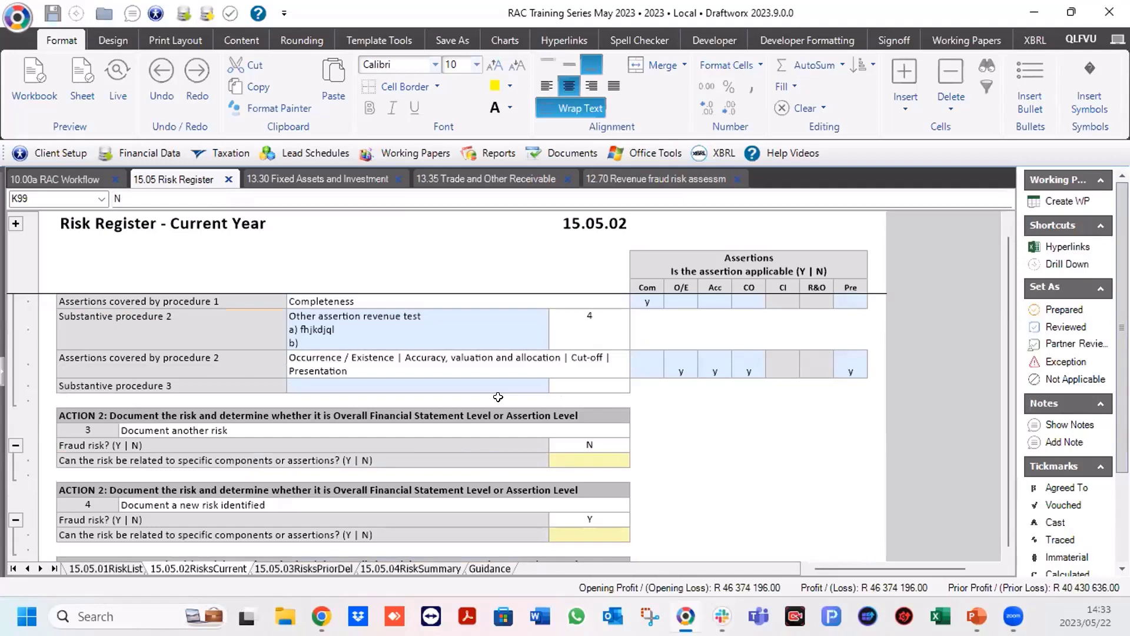
left_click(324, 385)
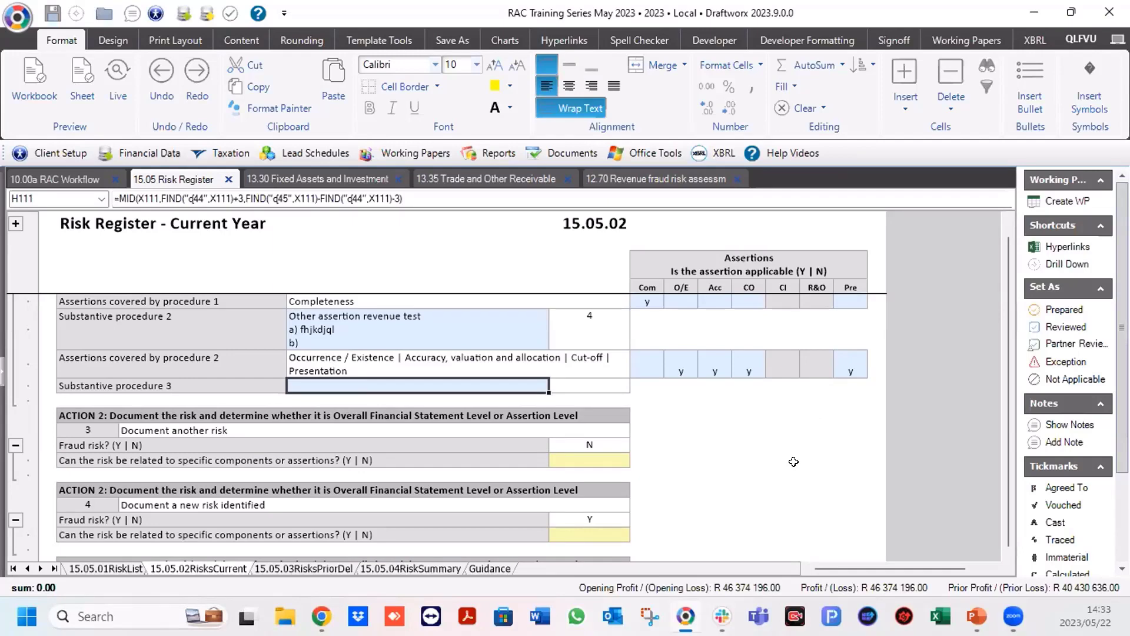
Review the completed Revenue recognition risk and collapse its detail rows.
scroll(794, 462, "up", 1)
scroll(379, 394, "up", 3)
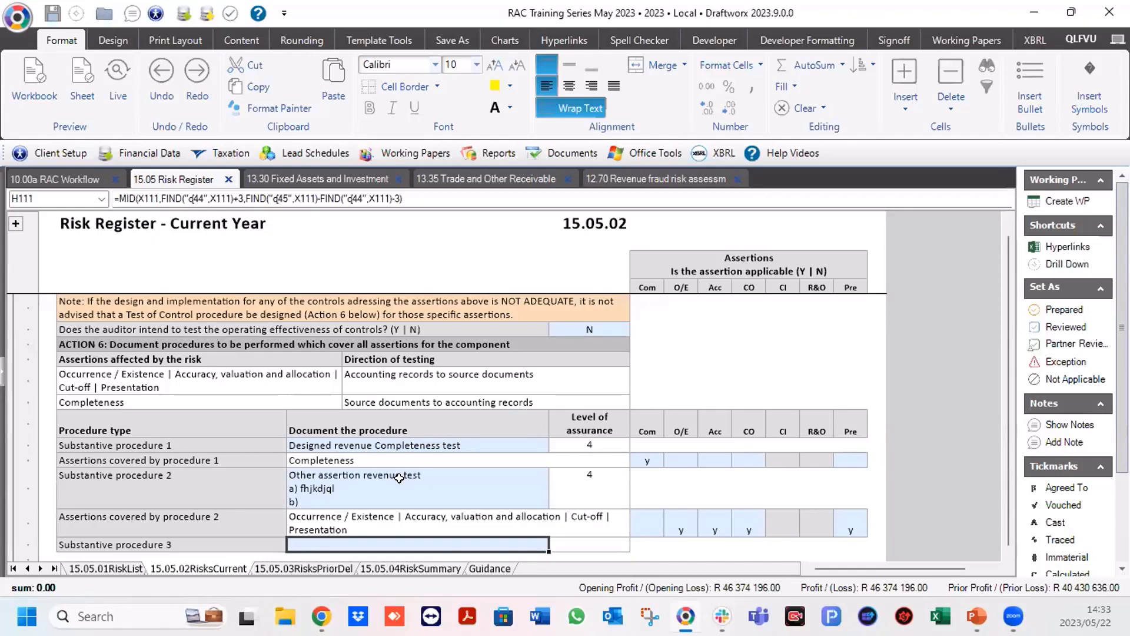
scroll(399, 478, "up", 10)
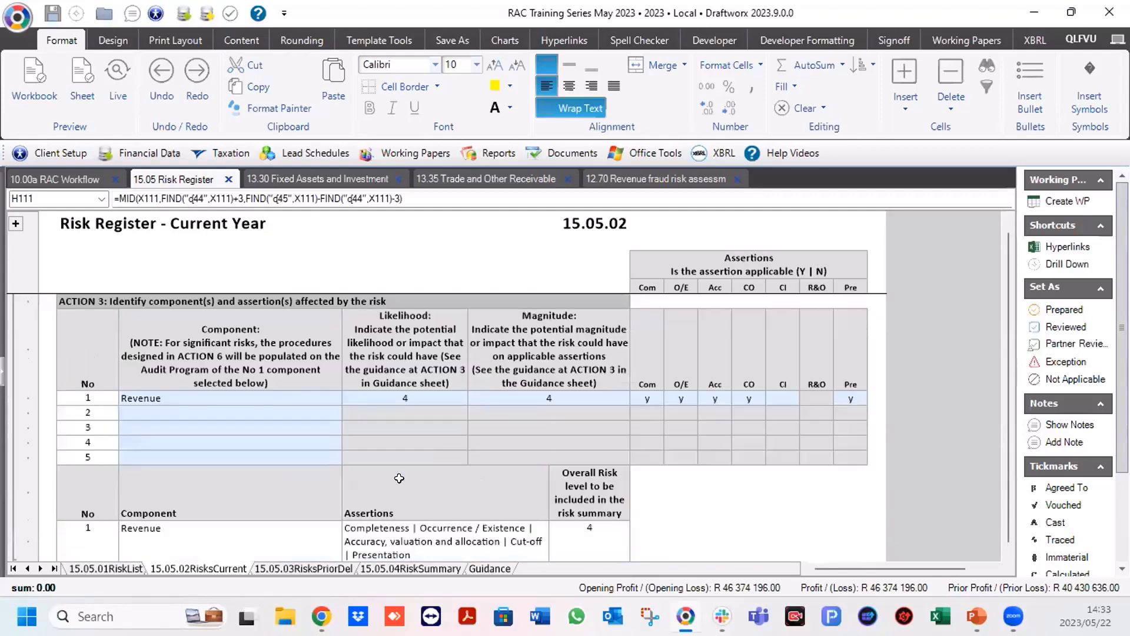
scroll(400, 478, "up", 2)
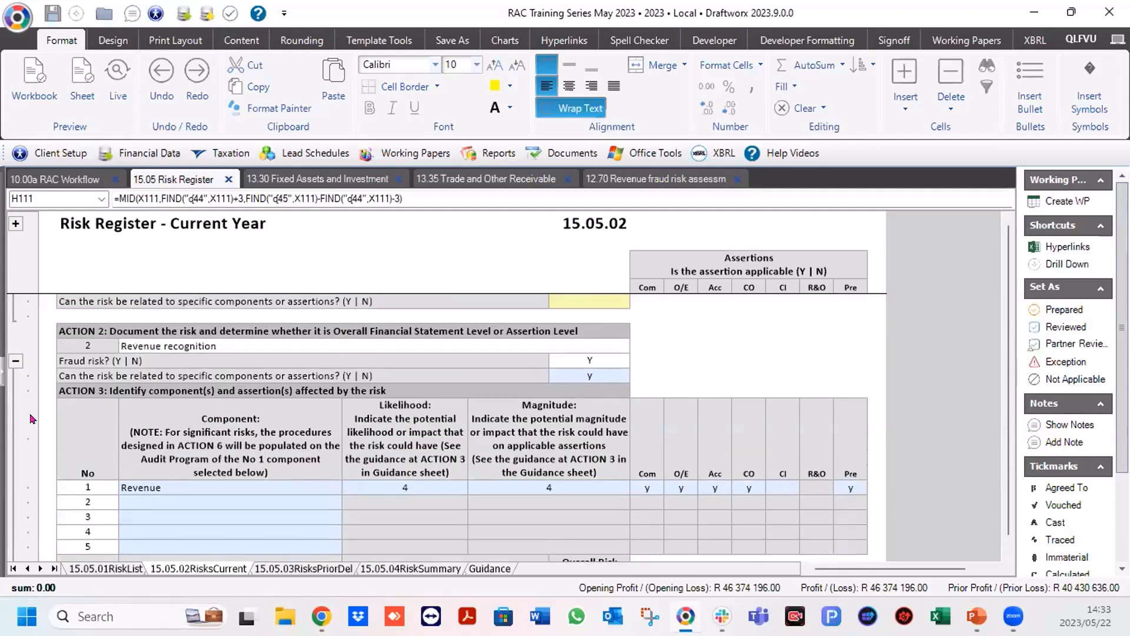
left_click(16, 361)
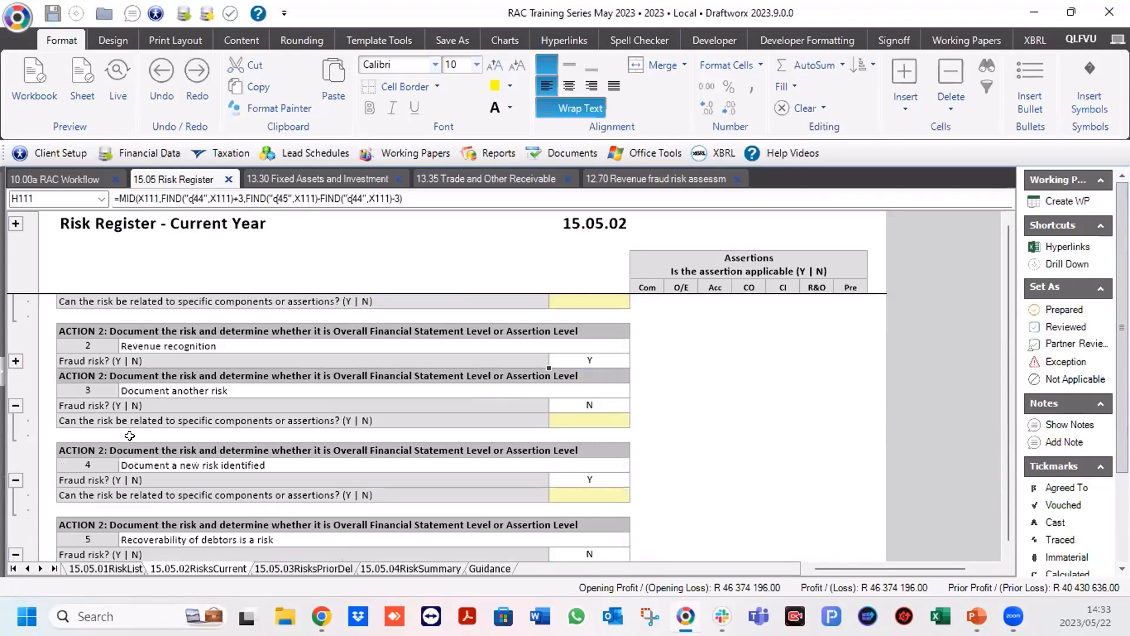
For risk 3, "Document another risk", answer N on whether it can be related to specific components or assertions.
left_click(133, 386)
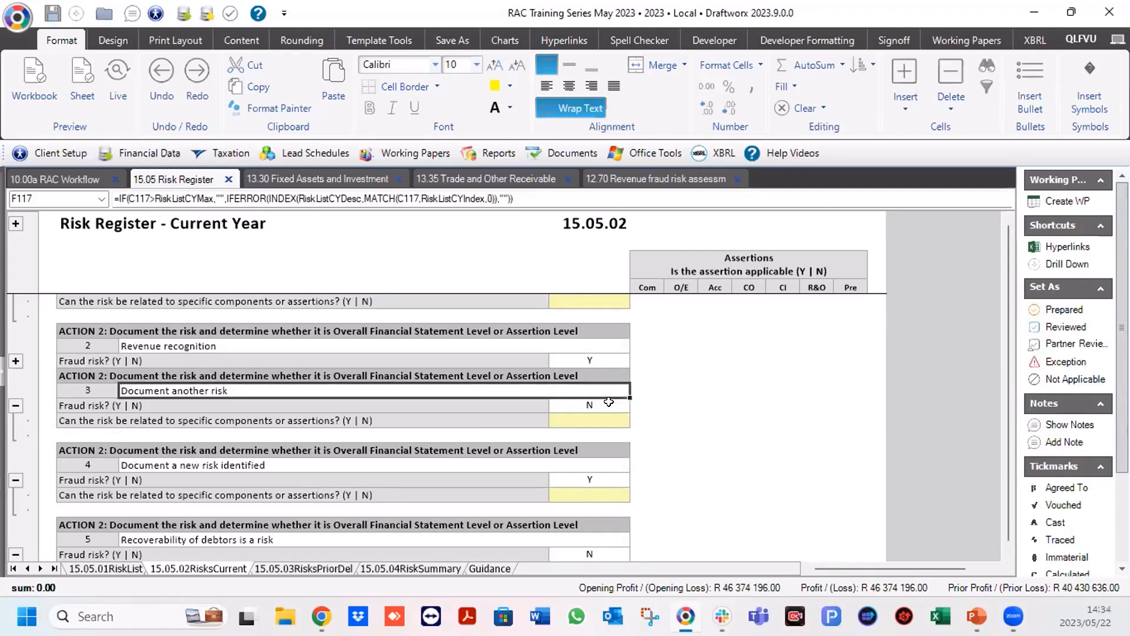
left_click(592, 414)
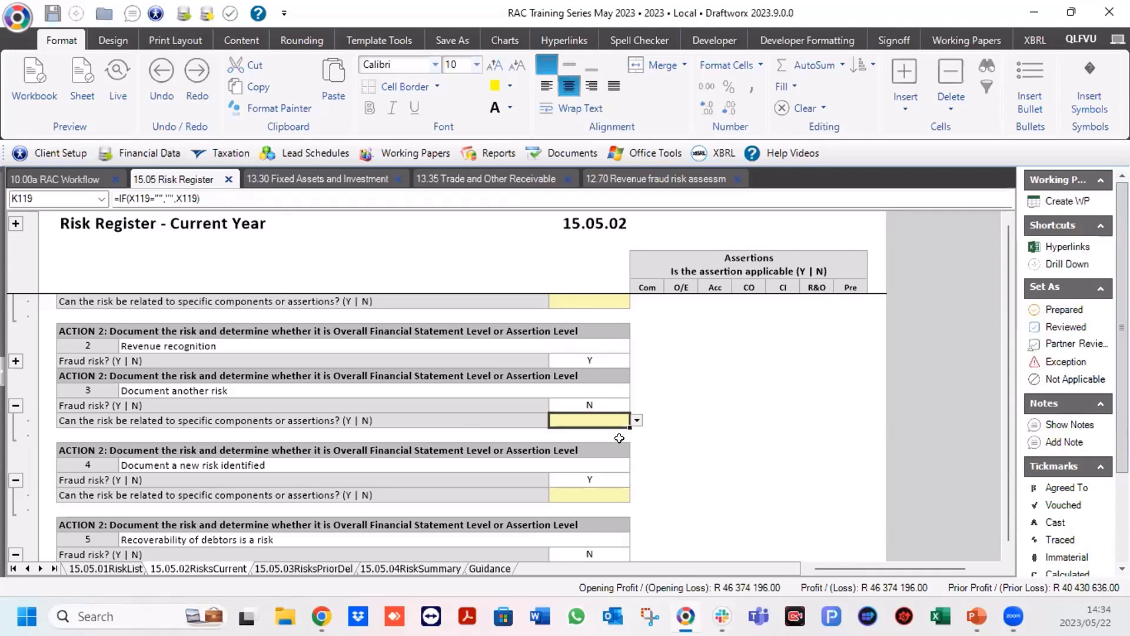
left_click(638, 419)
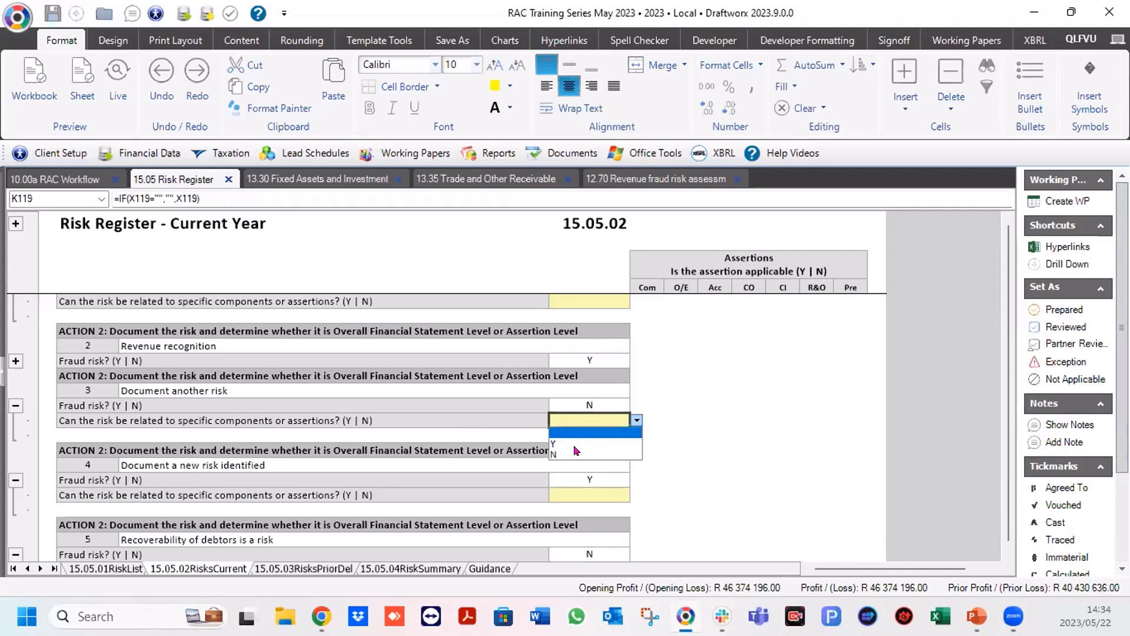
left_click(554, 454)
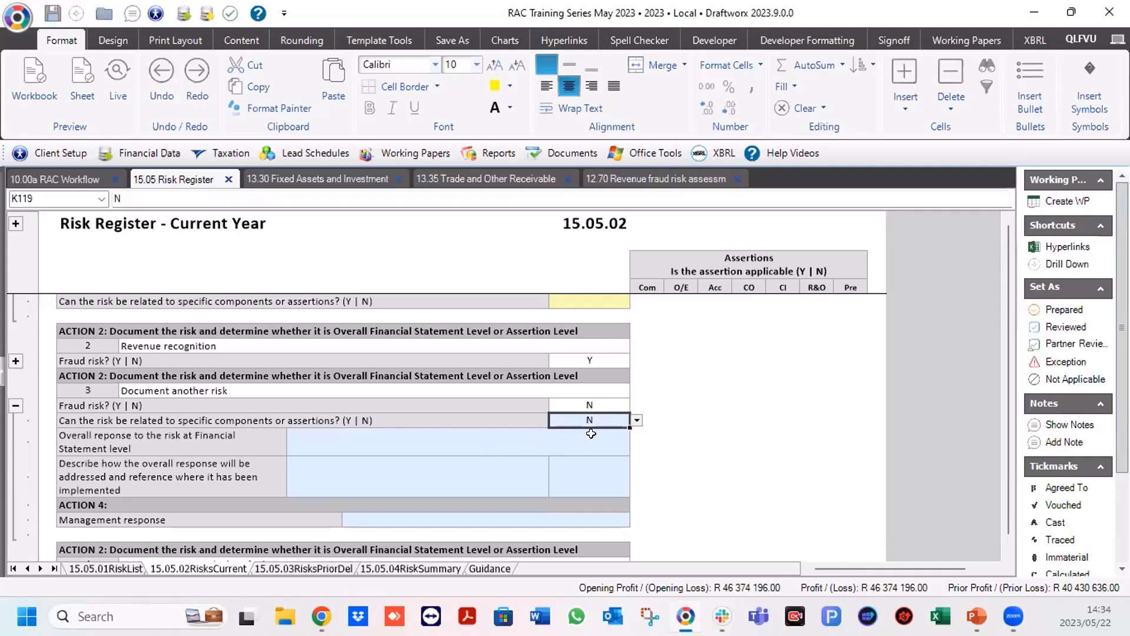
Choose "Assigning more experienced staff or those with special skills or using experts" as risk 3's overall response at financial statement level.
left_click(542, 439)
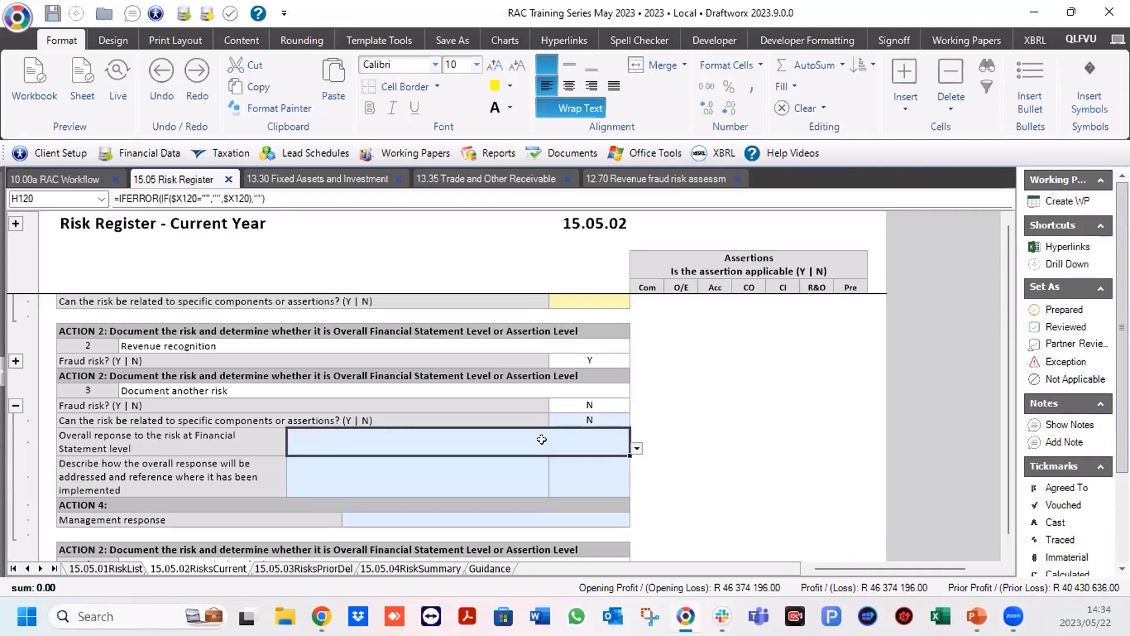
left_click(639, 450)
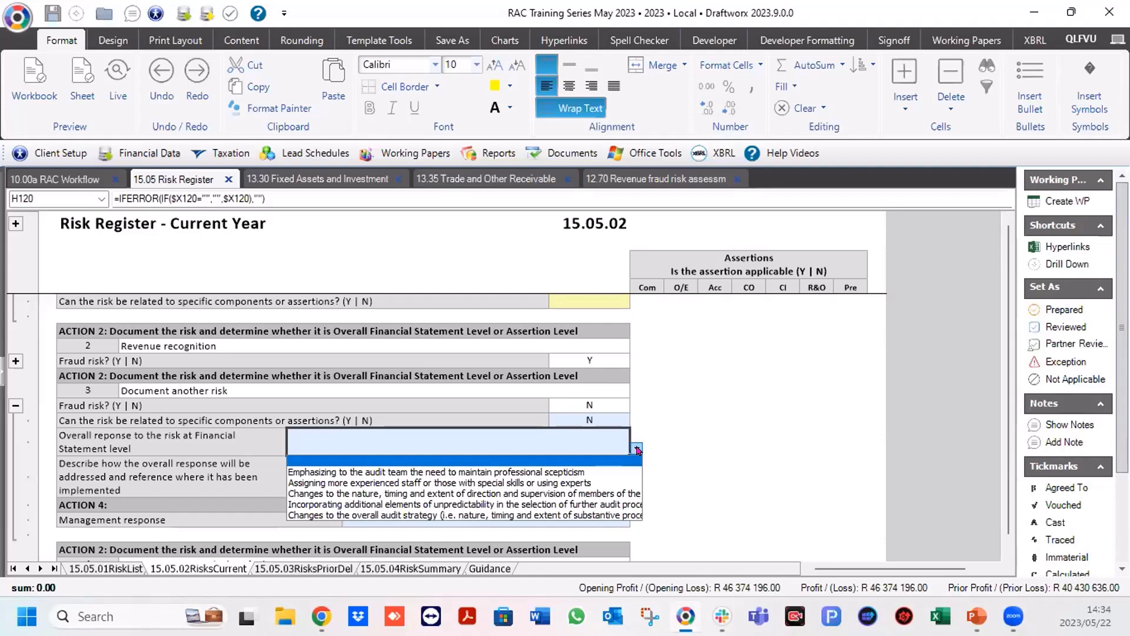
left_click(576, 483)
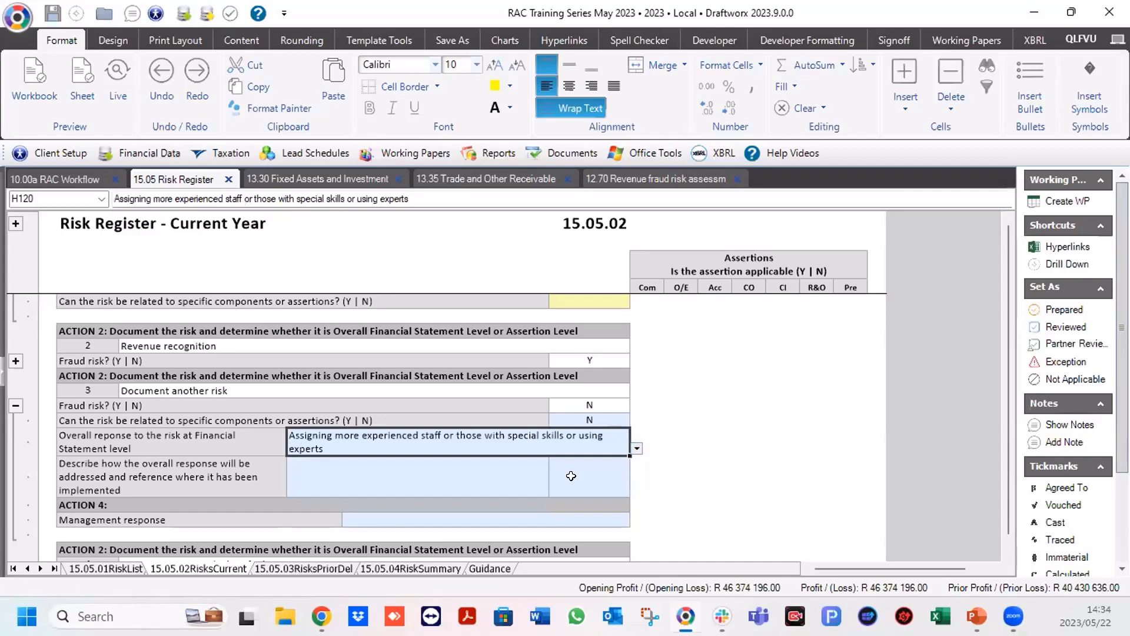
Describe how risk 3's overall response is addressed: "Document on 17.05 that the manager have to review all wps.".
left_click(480, 473)
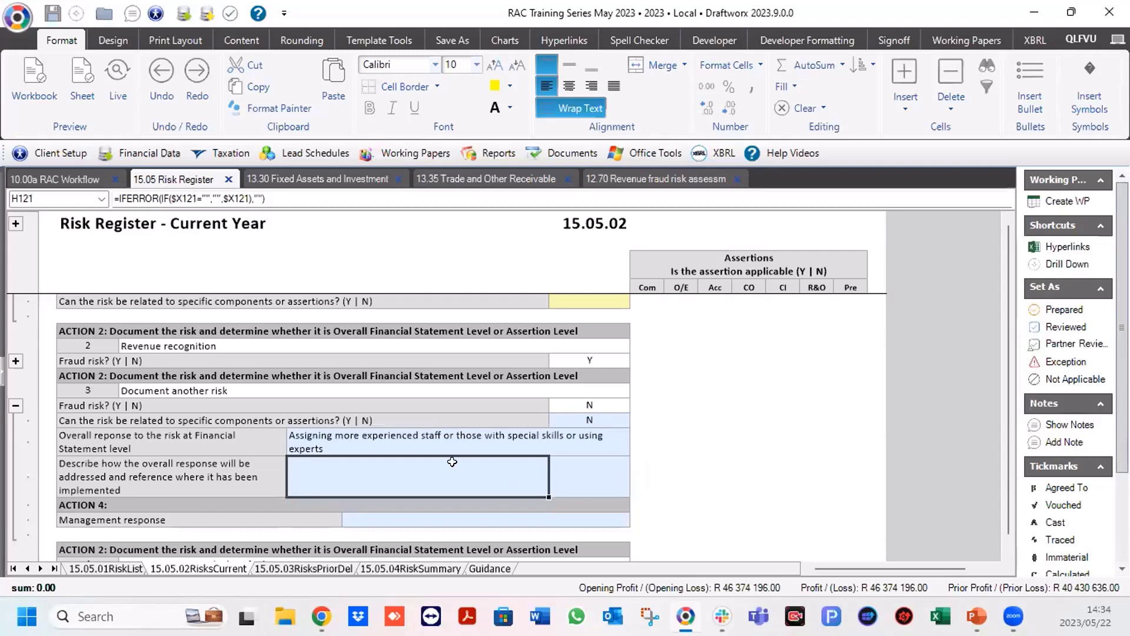
type("Doc")
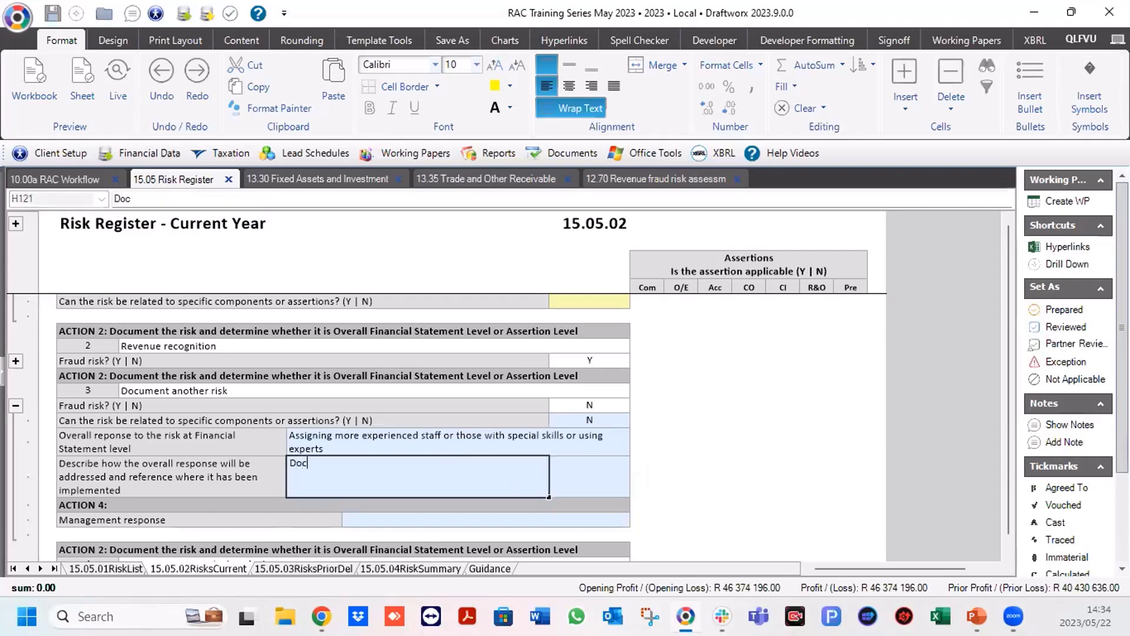
type("ument on 17")
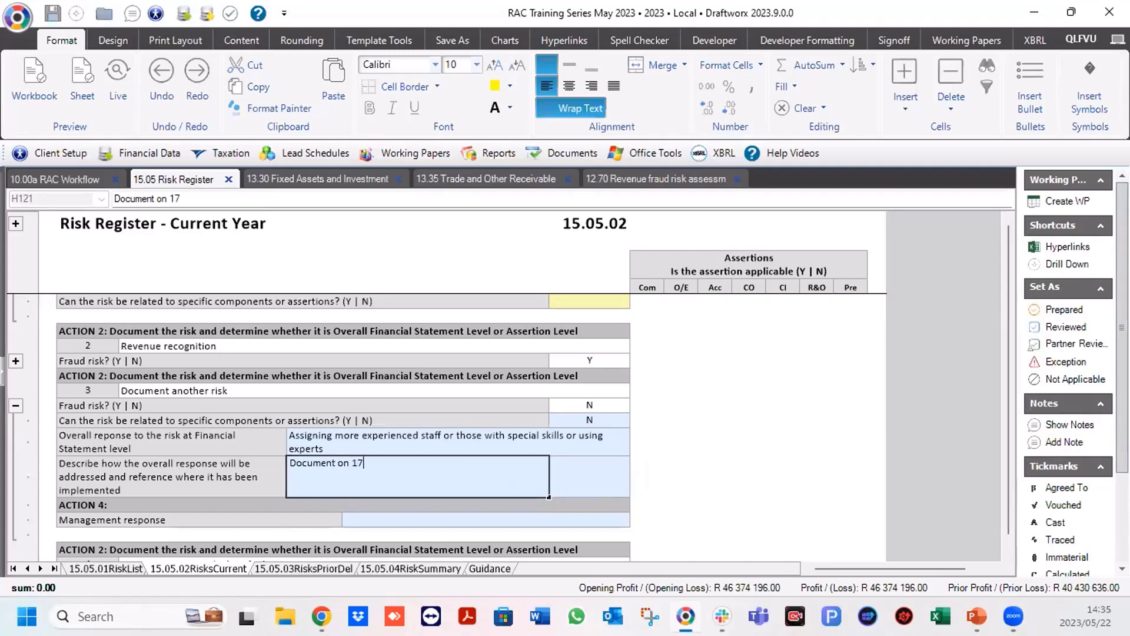
type(".05 that the manager ha")
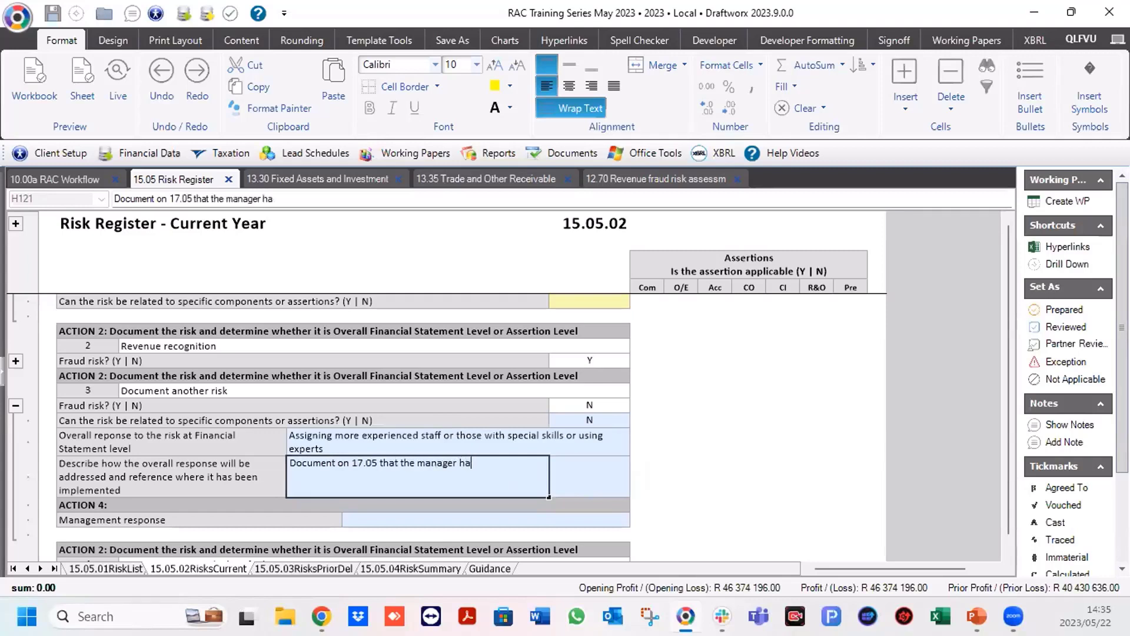
type("ve to rev")
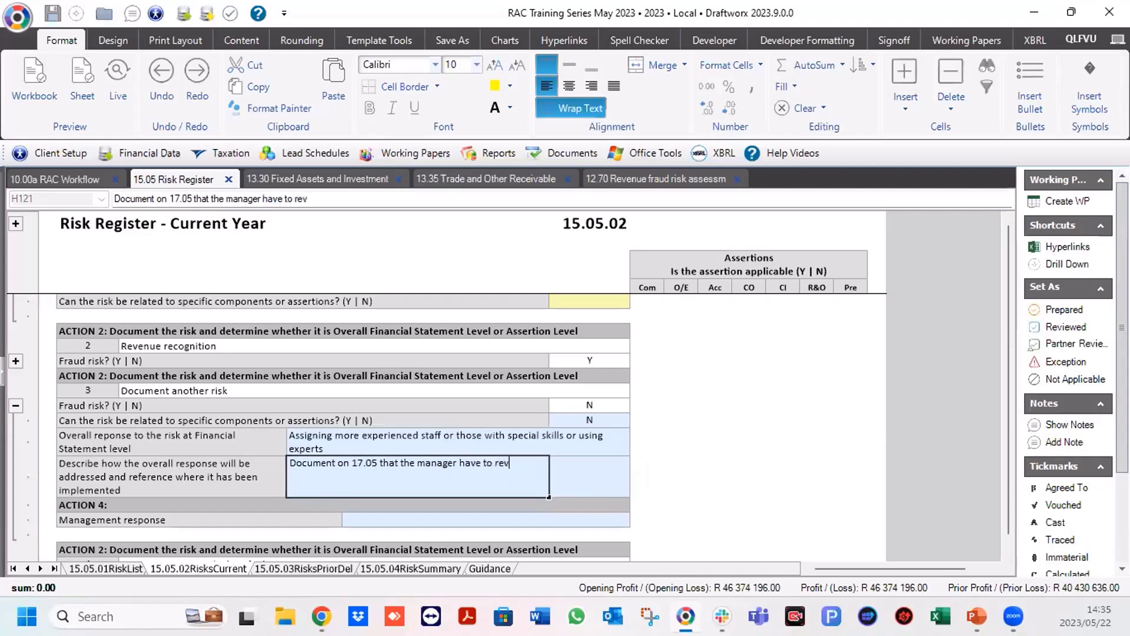
type("iew all wps.")
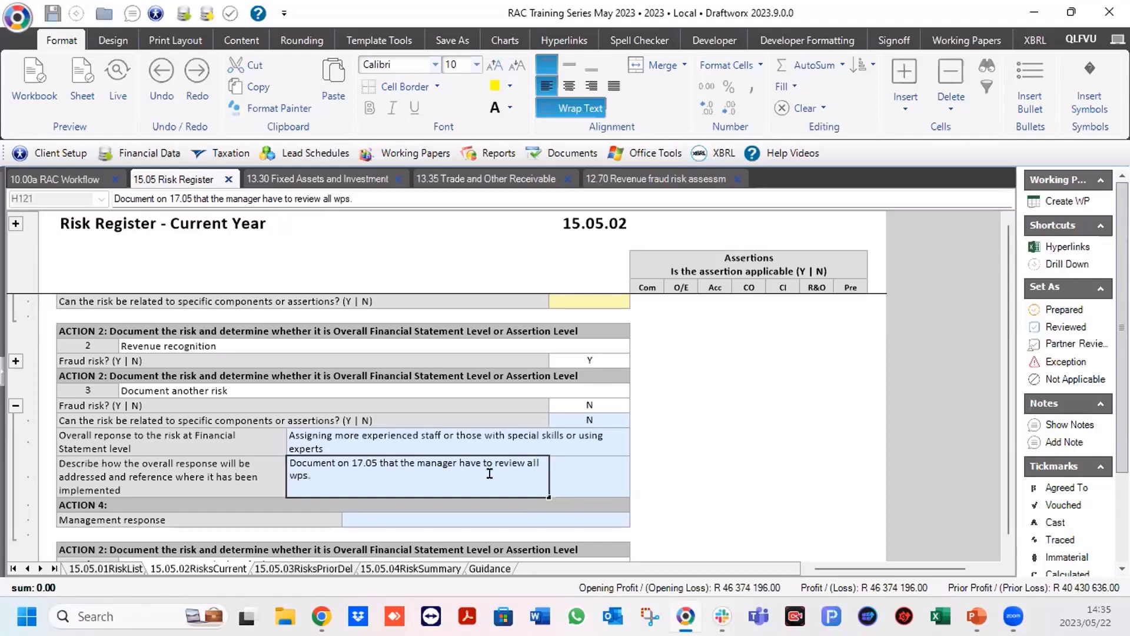
left_click(472, 517)
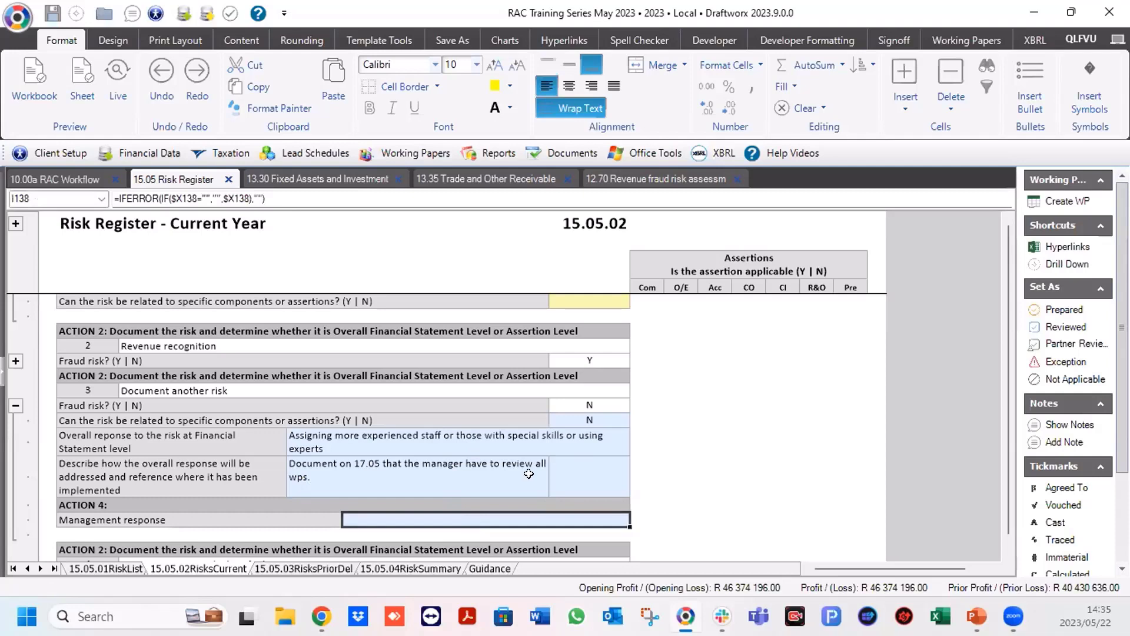
Review risk 3's response, reference and management response fields, and collapse its detail rows.
left_click(580, 465)
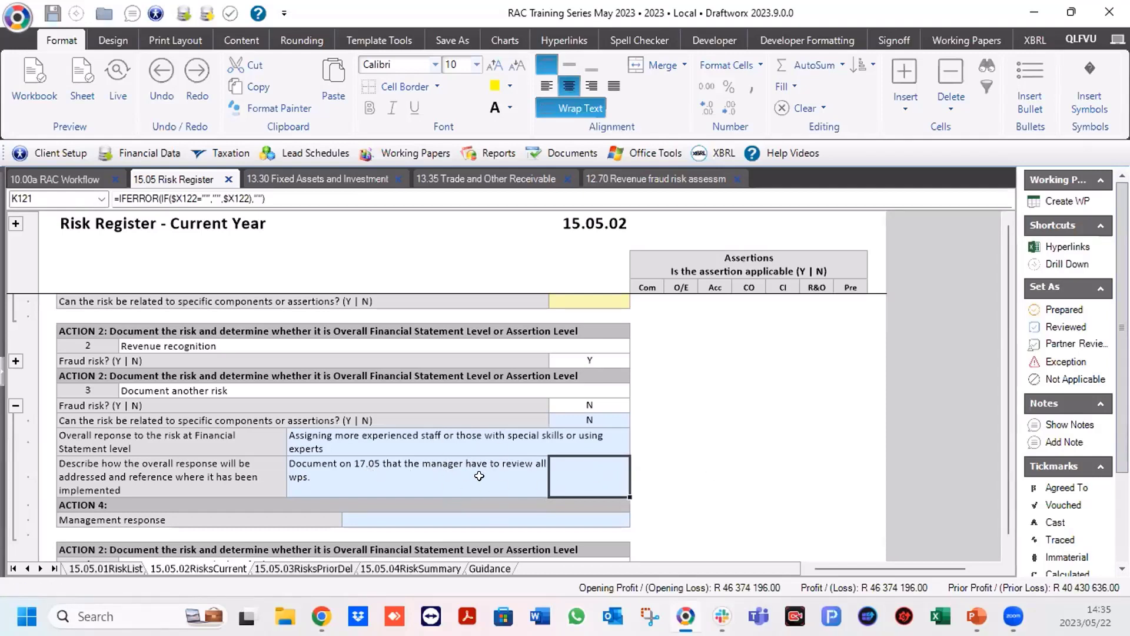
left_click(451, 465)
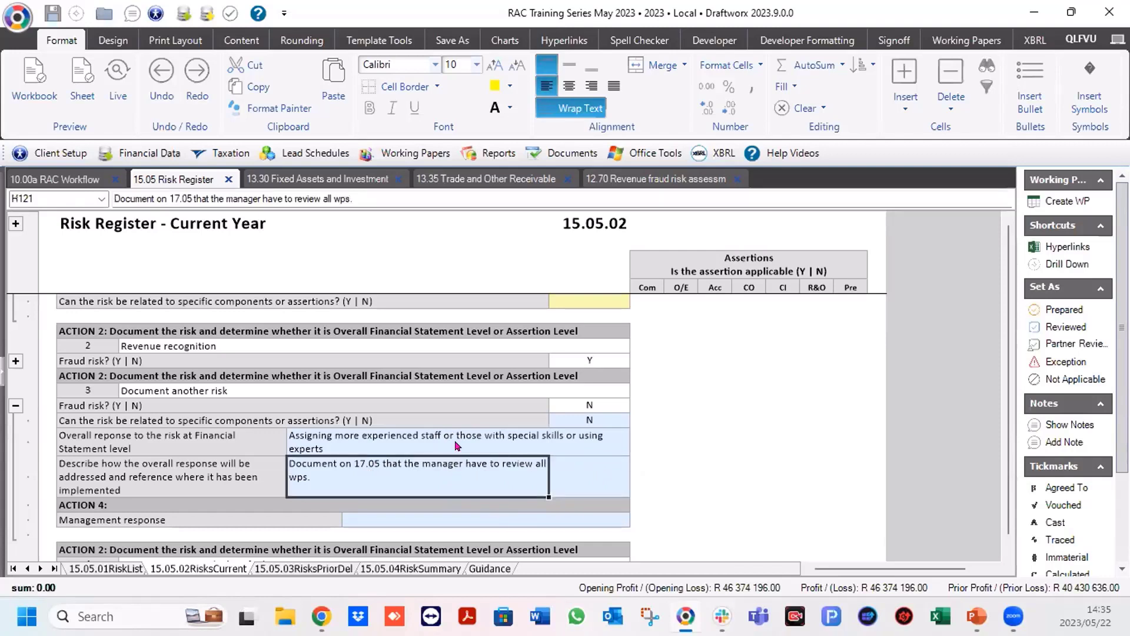
left_click(451, 442)
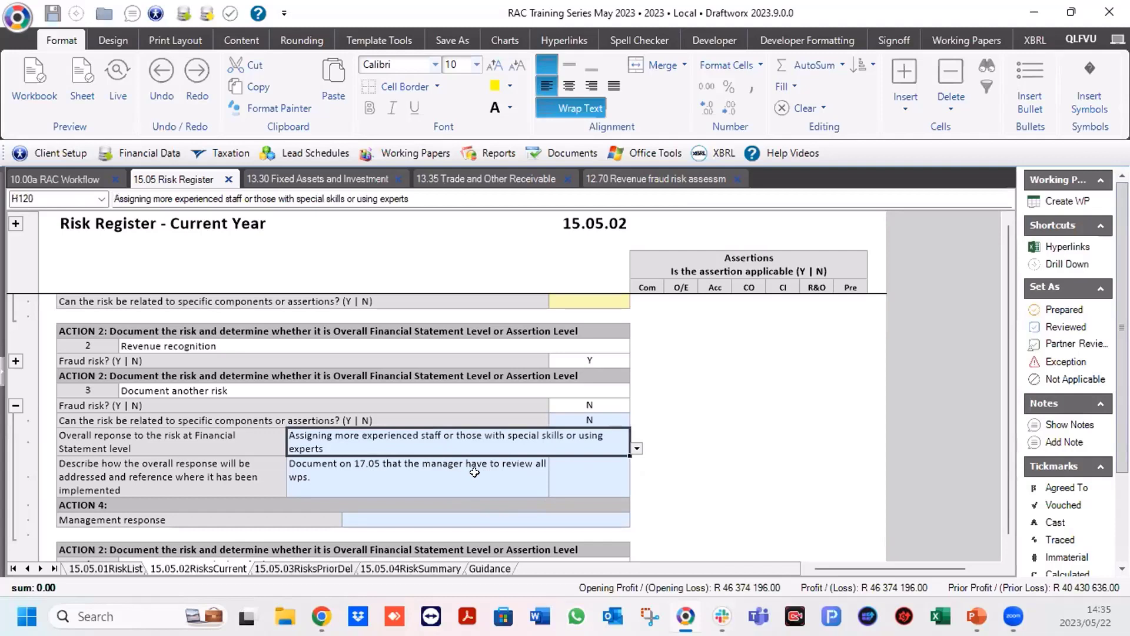
left_click(446, 516)
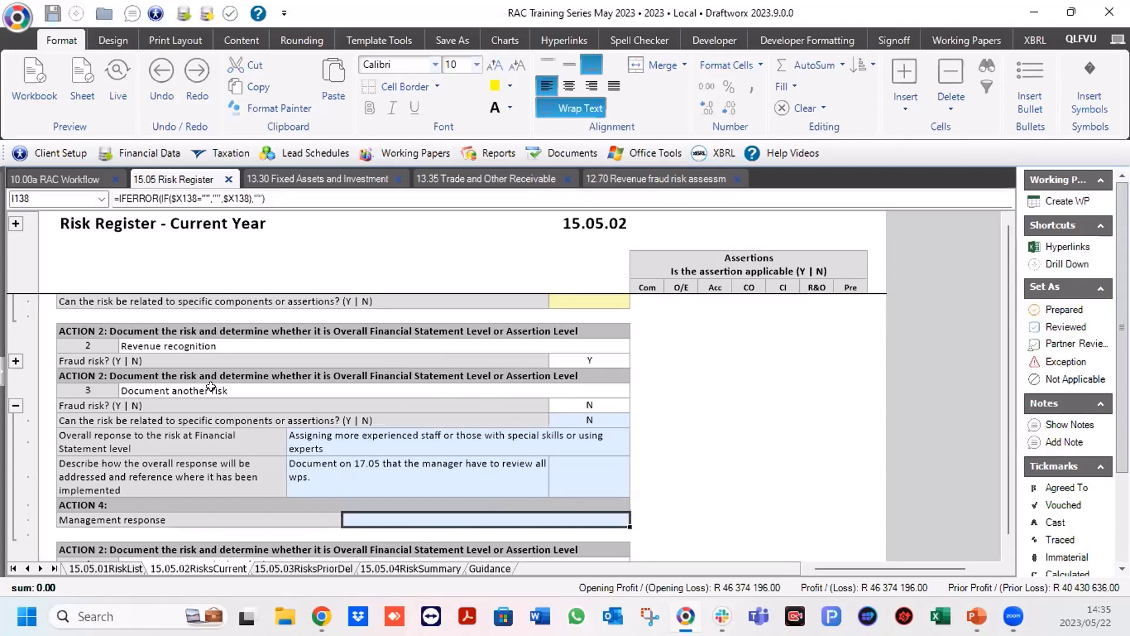
left_click(15, 405)
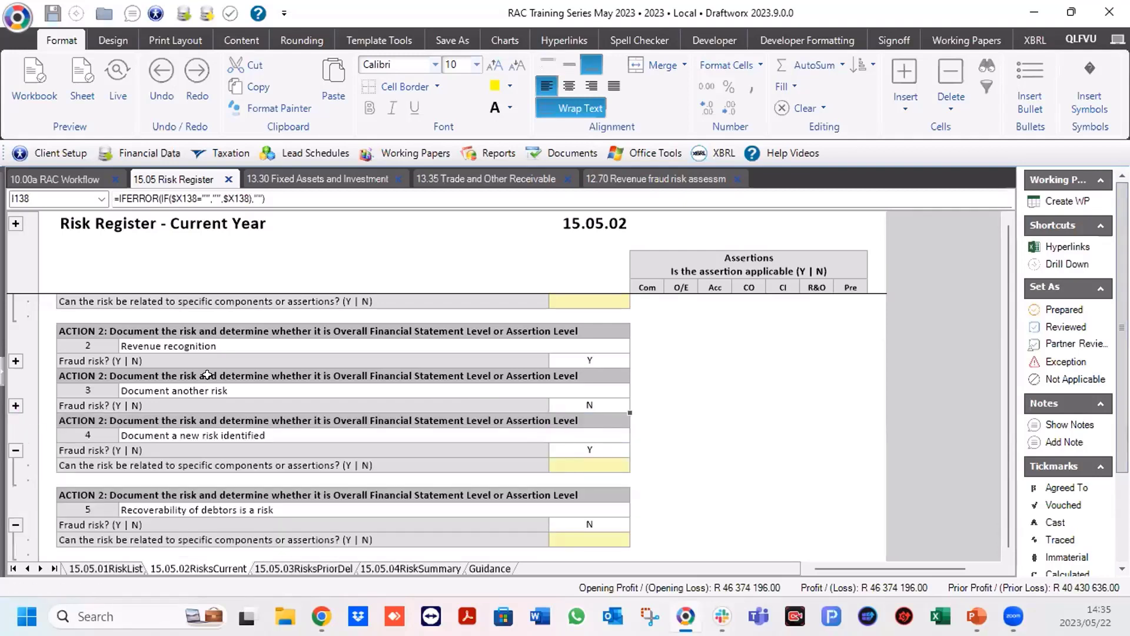
For risk 4, "Document a new risk identified", answer Y on whether it can be related to specific components or assertions.
left_click(192, 437)
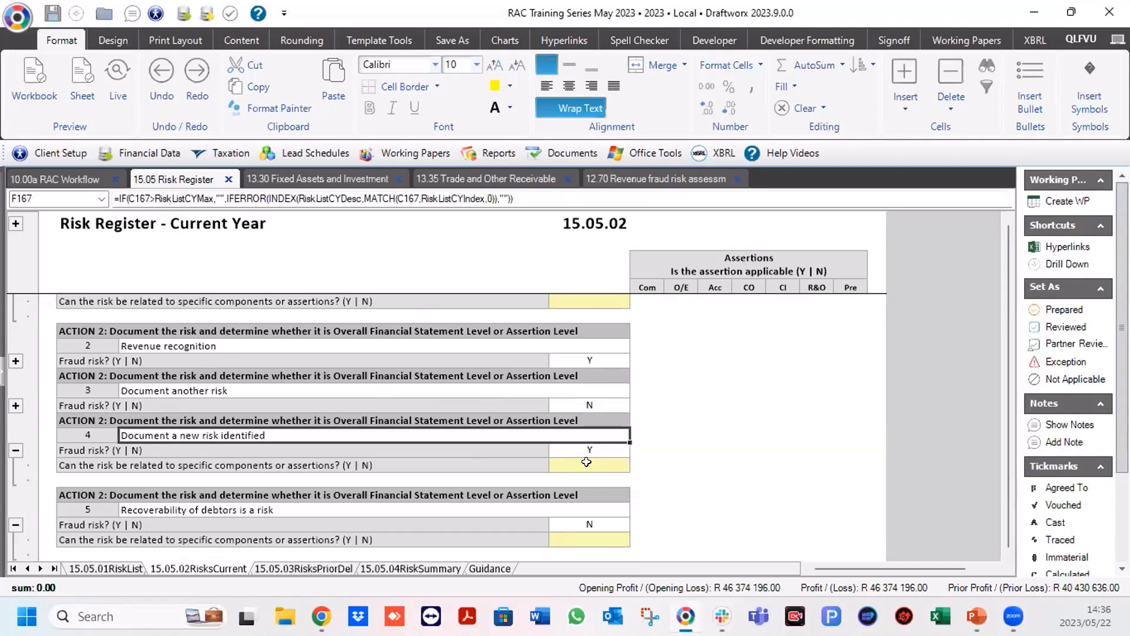
left_click(586, 464)
left_click(637, 465)
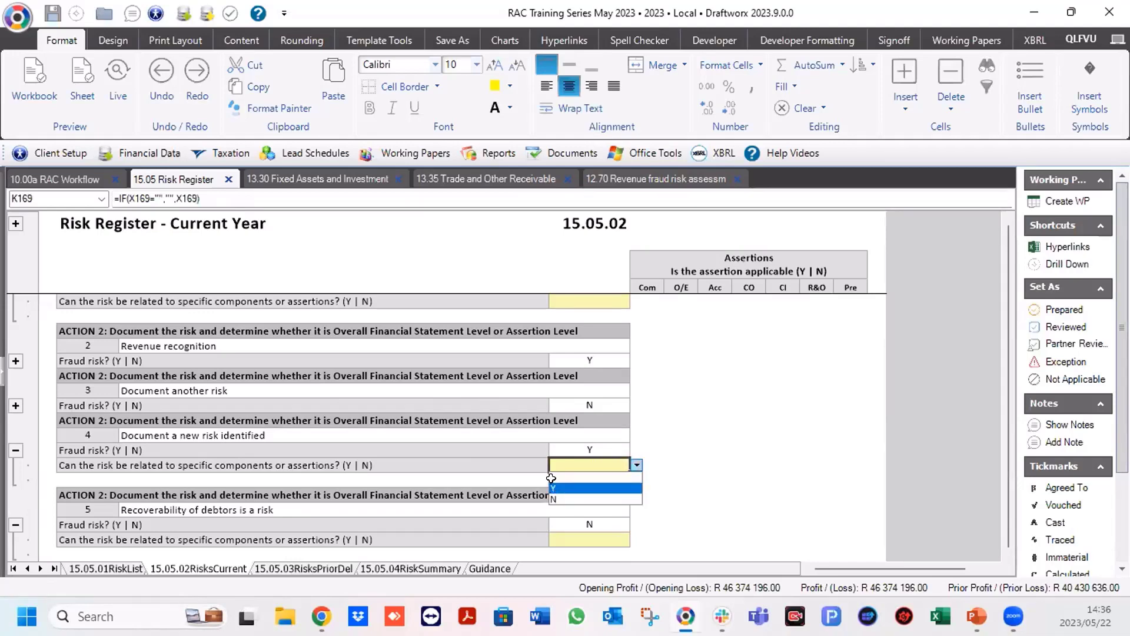
left_click(554, 488)
Select Property plant and equipment as the first component affected by risk 4 in Action 3.
scroll(420, 410, "down", 1)
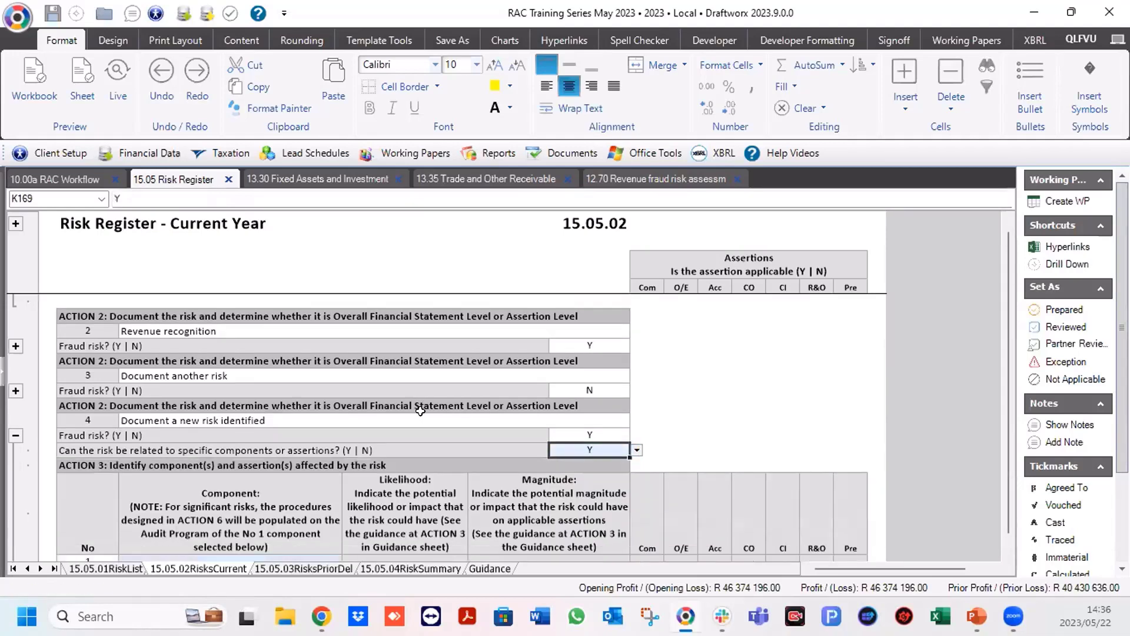
scroll(420, 410, "down", 4)
scroll(421, 420, "down", 2)
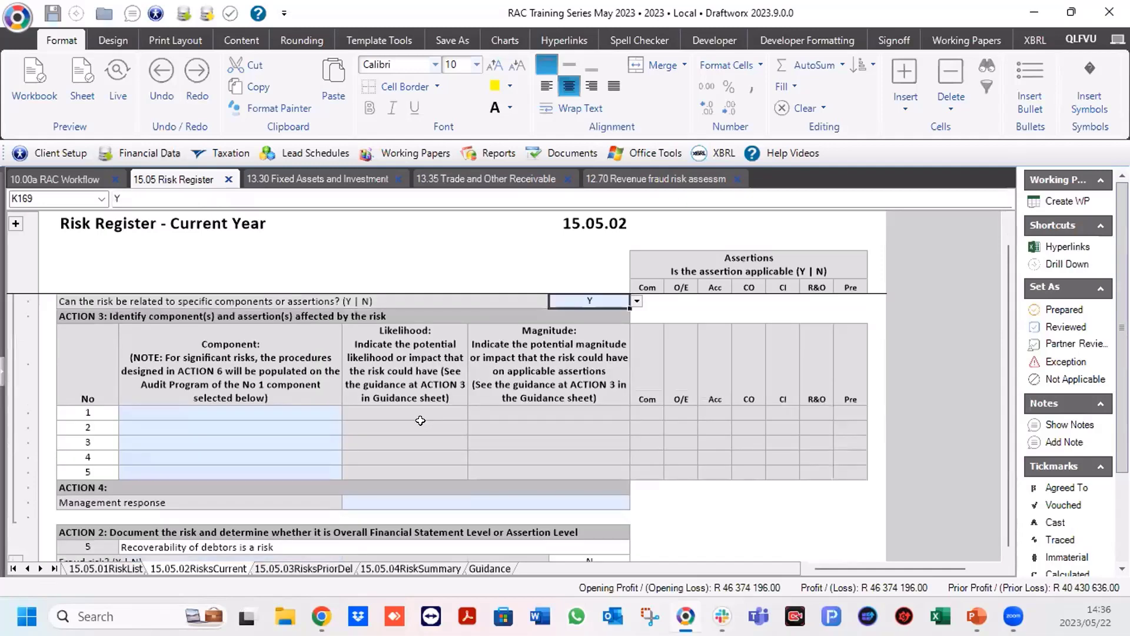
left_click(279, 411)
left_click(347, 412)
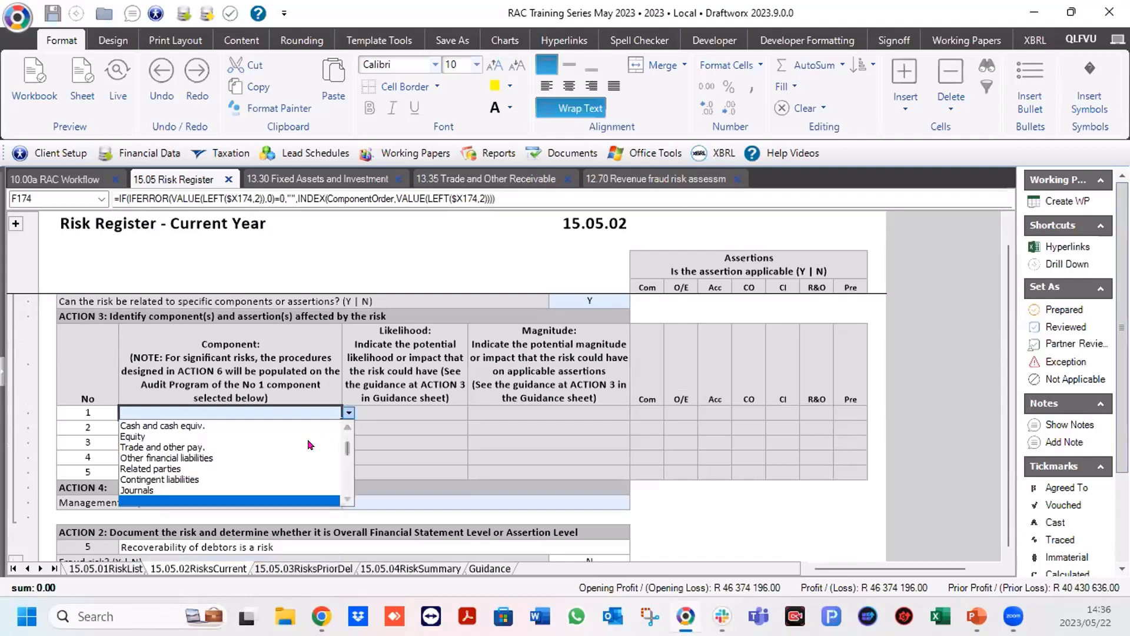
scroll(311, 445, "down", 1)
scroll(310, 445, "up", 5)
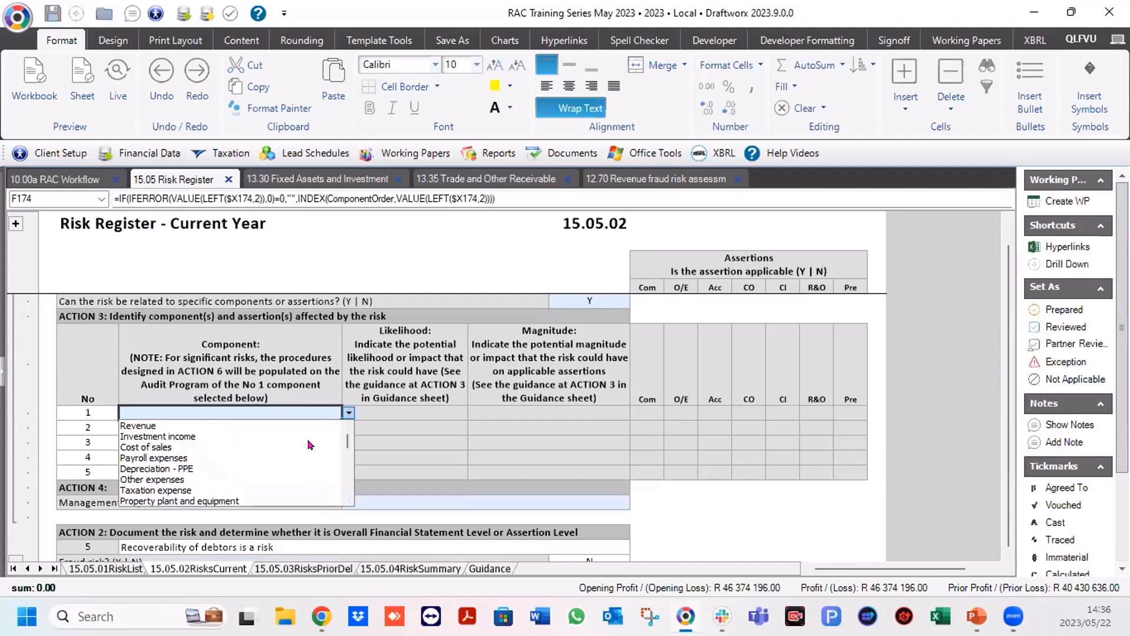
left_click(190, 501)
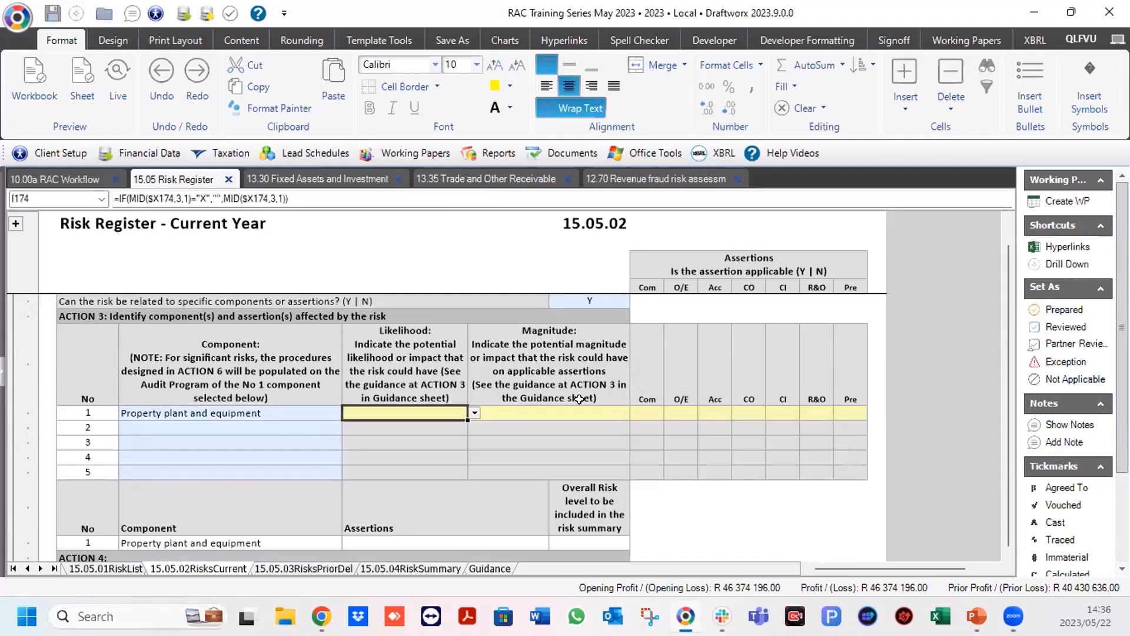
Return to the heading rows of risk 4 to look at its description and fraud risk answer.
left_click(584, 314)
key("Up")
key("Up")
key("Up")
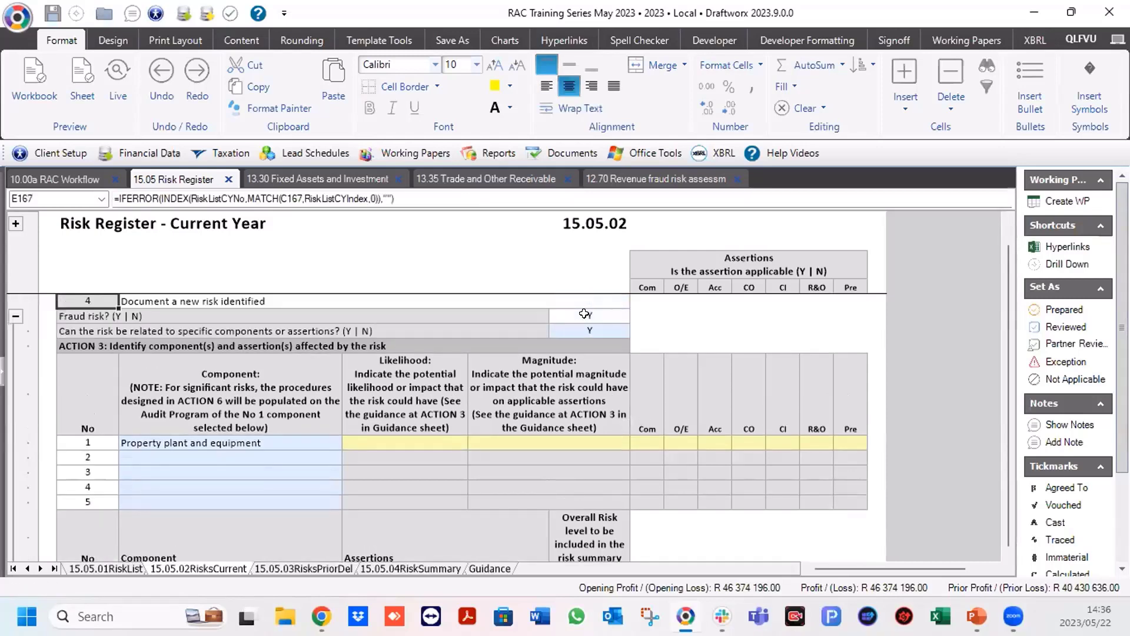
Set both the likelihood and the magnitude of risk 4's Property plant and equipment component to 4 in Action 3.
key("Up")
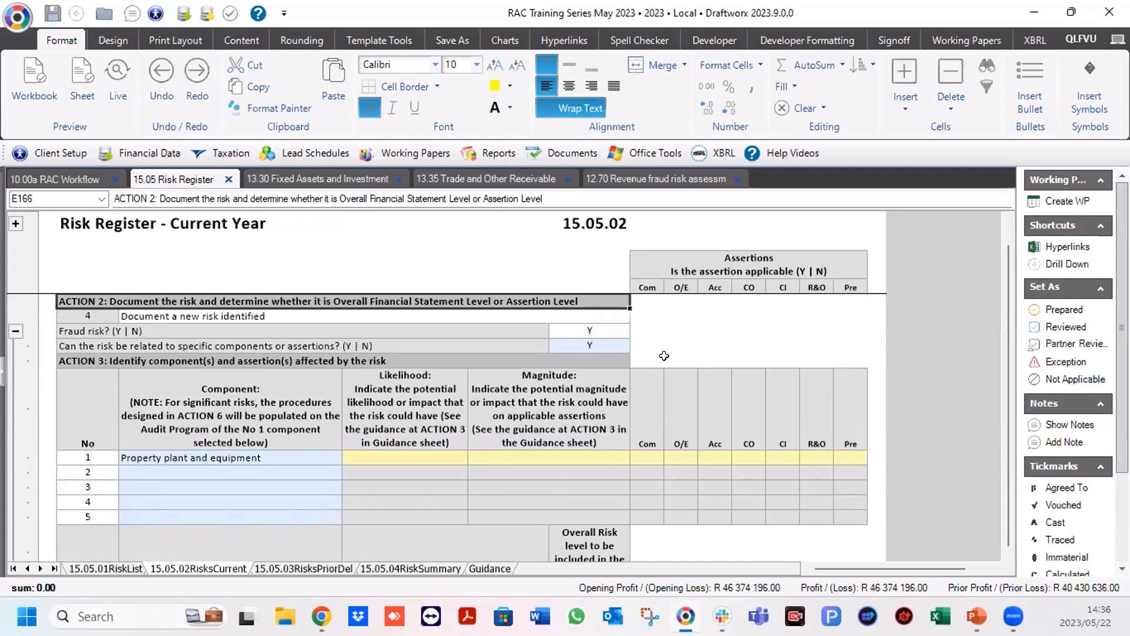
left_click(604, 329)
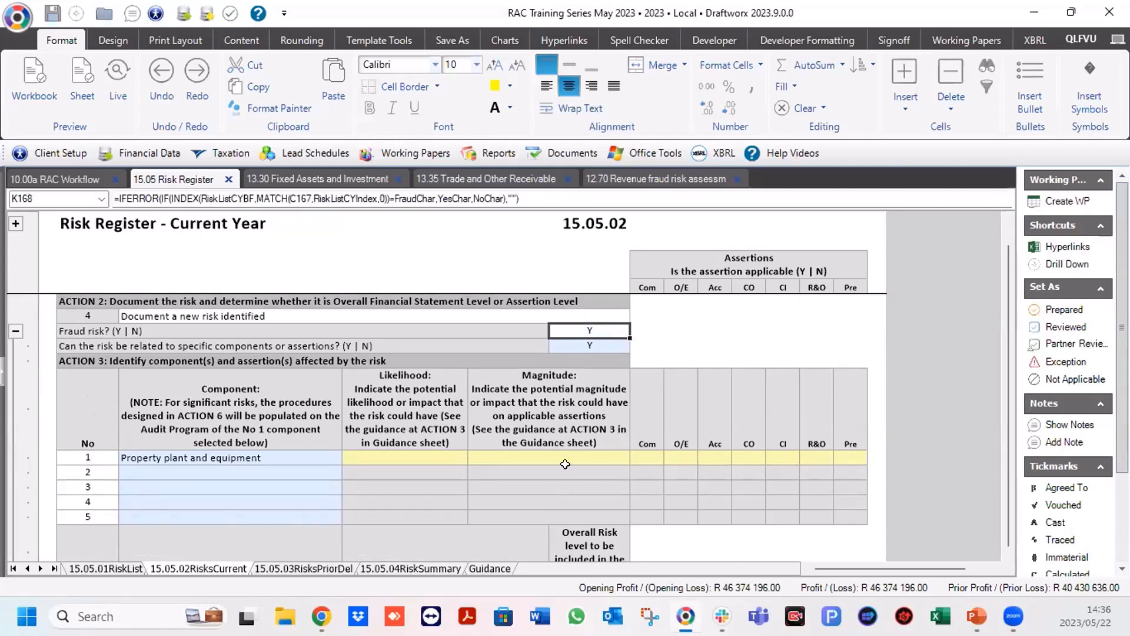
left_click(422, 453)
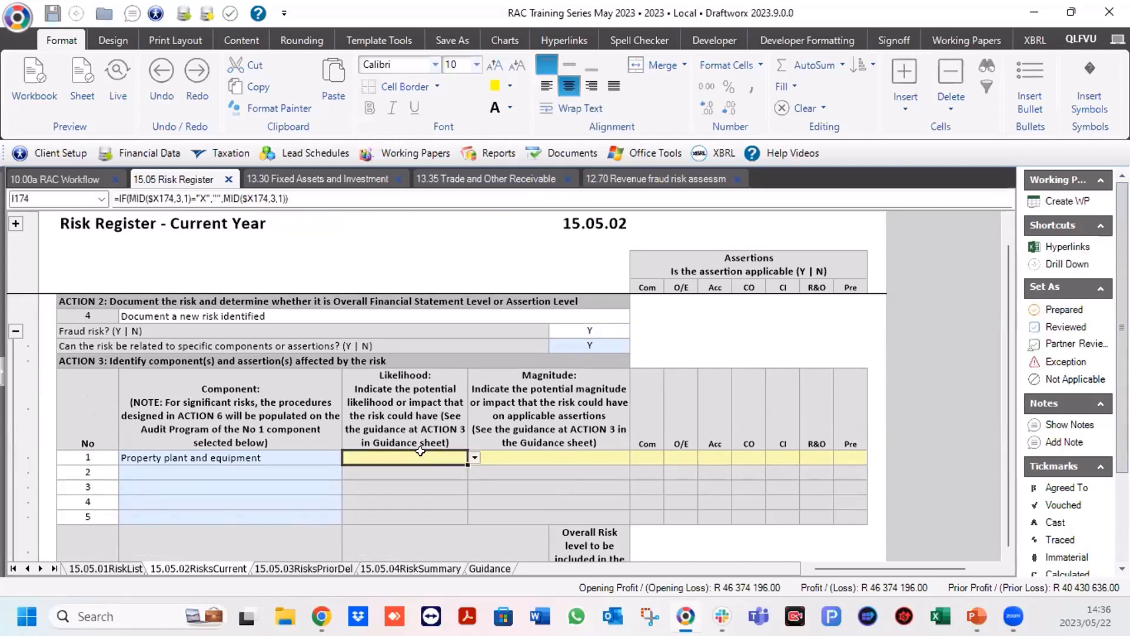
left_click(474, 458)
left_click(448, 478)
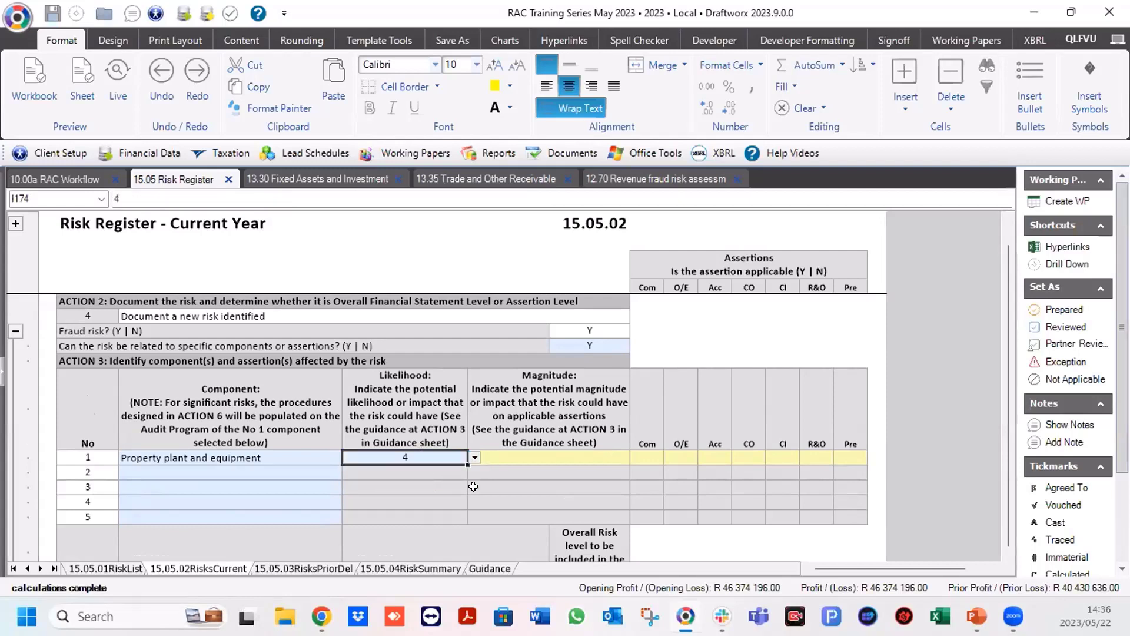
left_click(581, 457)
left_click(637, 458)
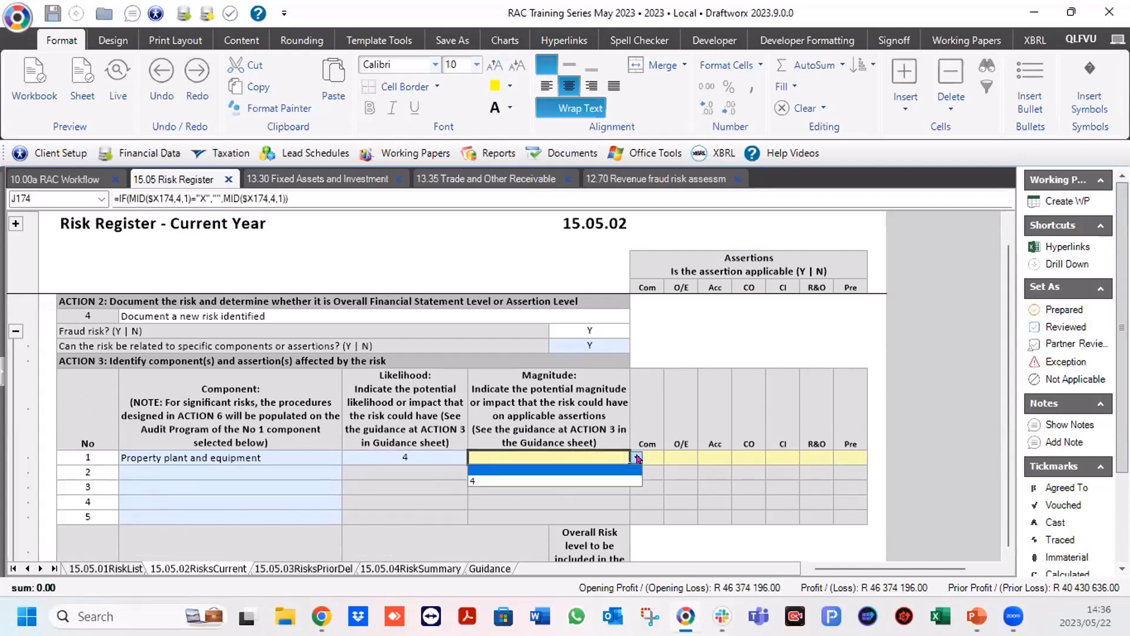
left_click(505, 481)
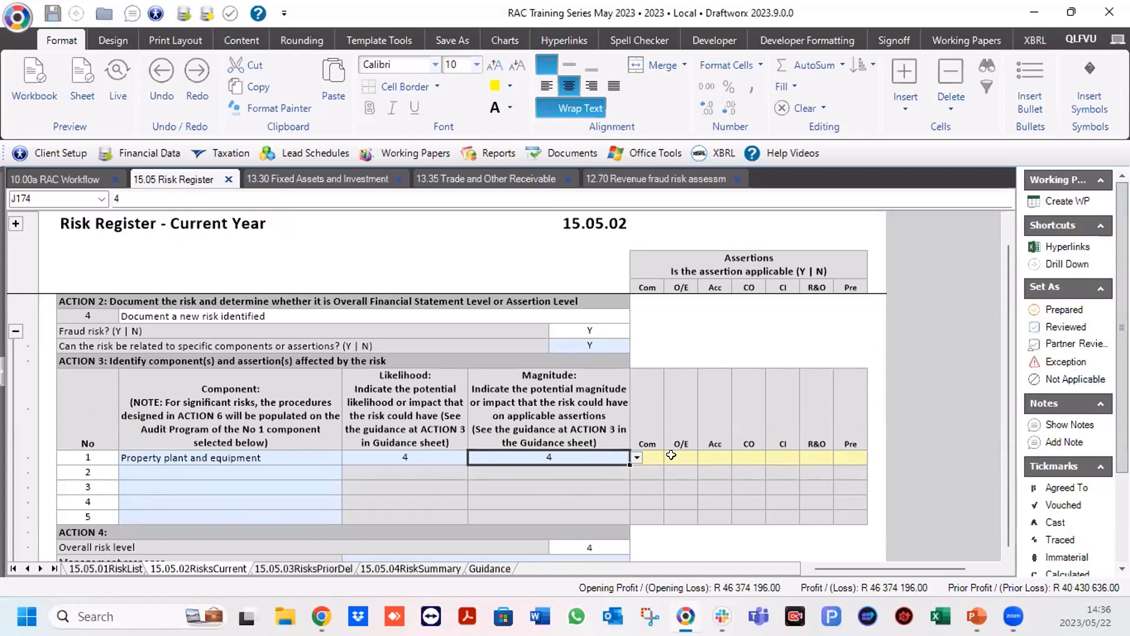
Mark the Acc assertion as applicable (Y) for risk 4's Property plant and equipment component.
left_click(712, 457)
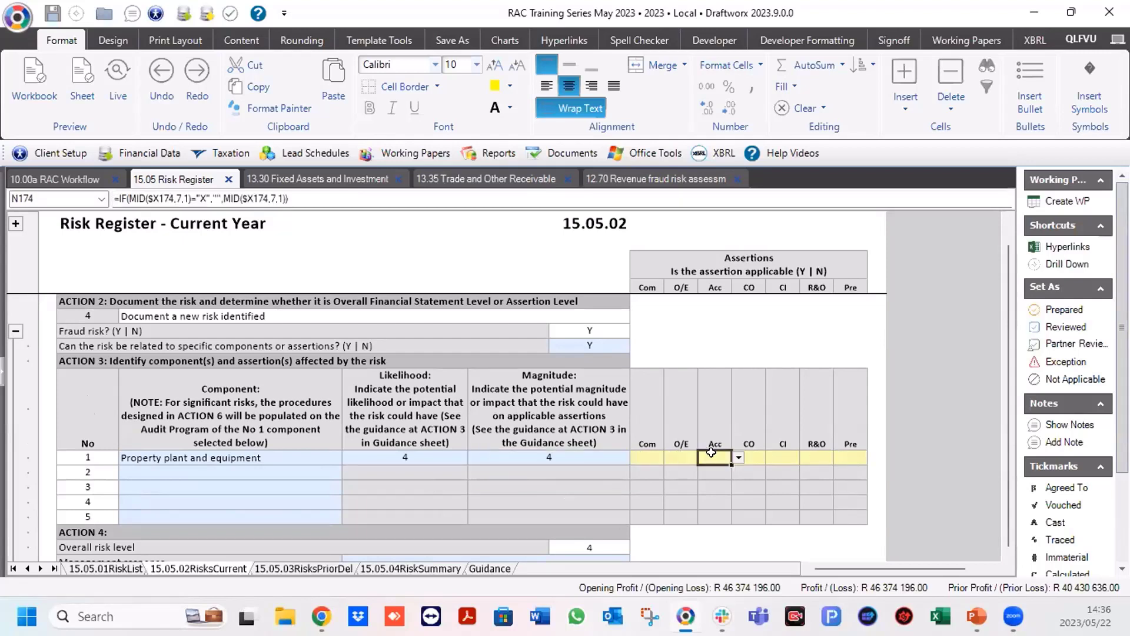
left_click(739, 459)
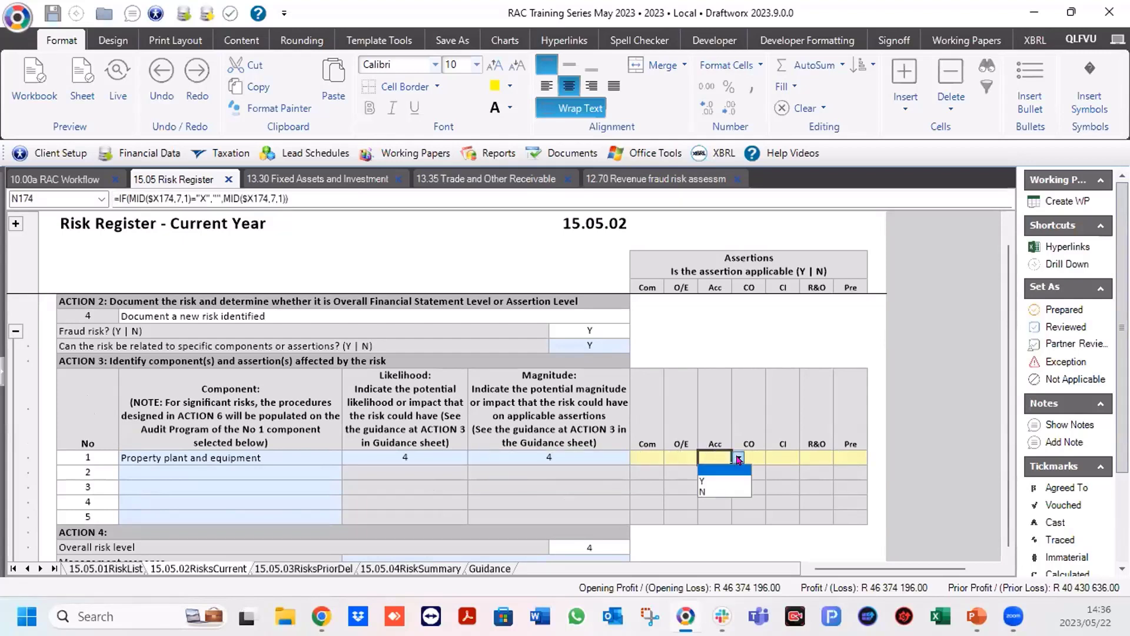
left_click(709, 482)
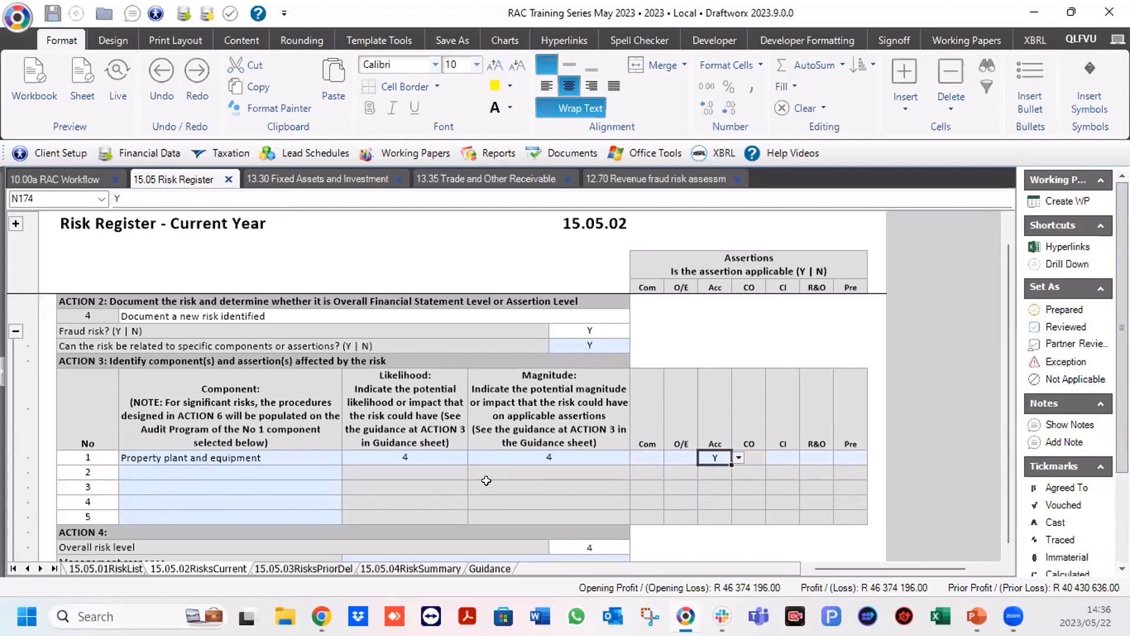
From risk 4's Action 5 control field, check the Property plant and equipment control evaluation per assertion in 13.30 Fixed Assets and Investment.
scroll(486, 481, "down", 1)
scroll(486, 481, "down", 1)
scroll(487, 481, "down", 3)
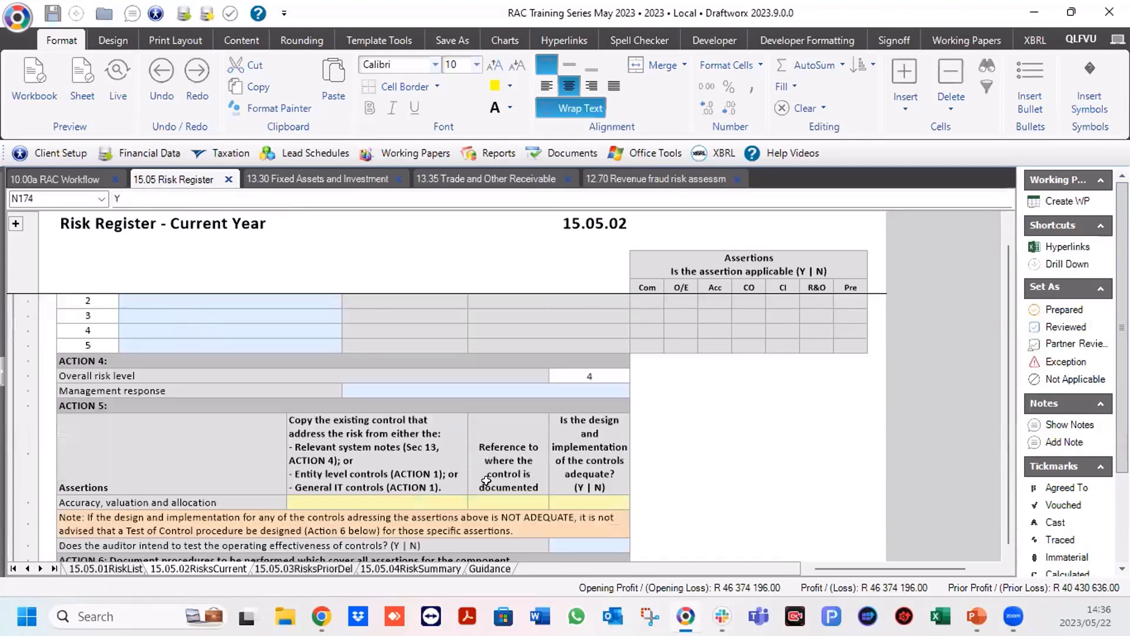
left_click(412, 494)
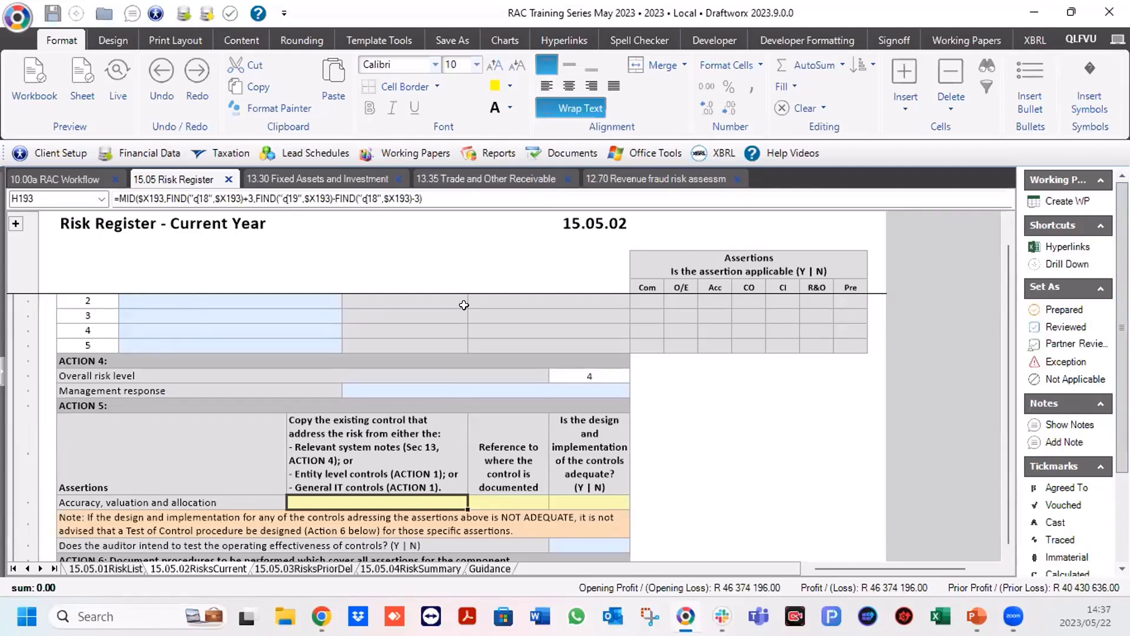
left_click(306, 178)
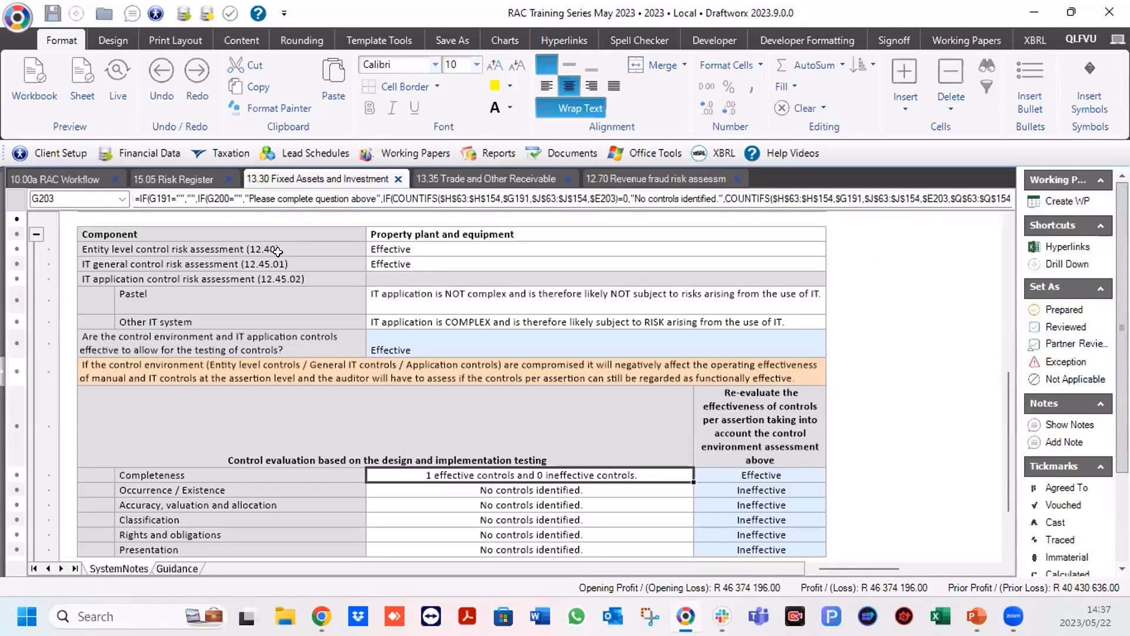
left_click(399, 231)
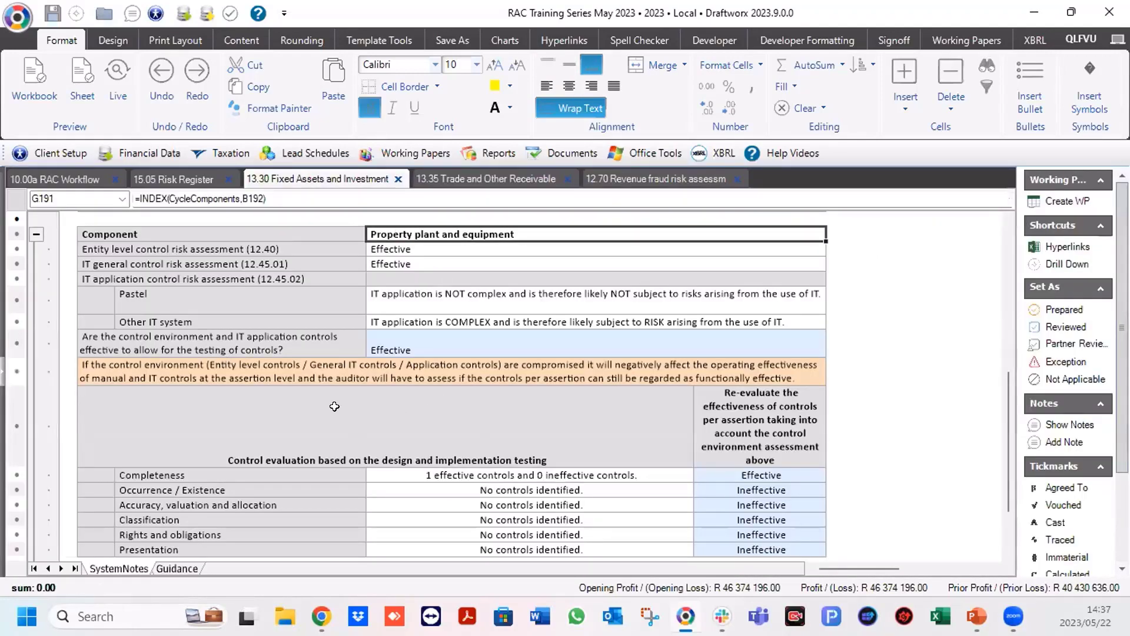
scroll(335, 407, "down", 1)
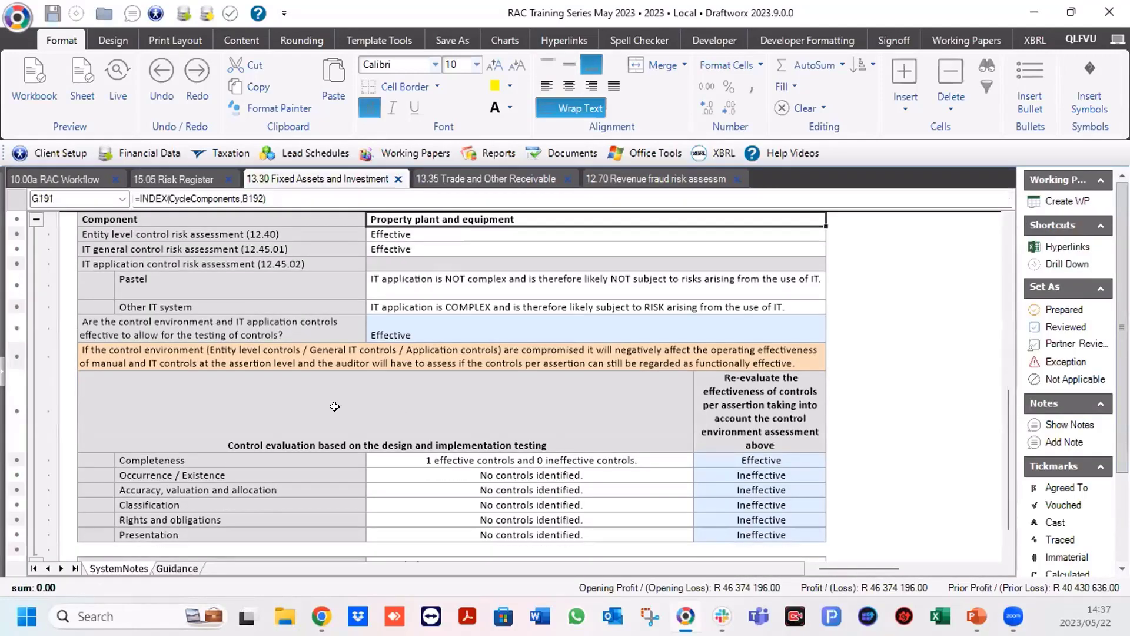
left_click(238, 453)
left_click(636, 457)
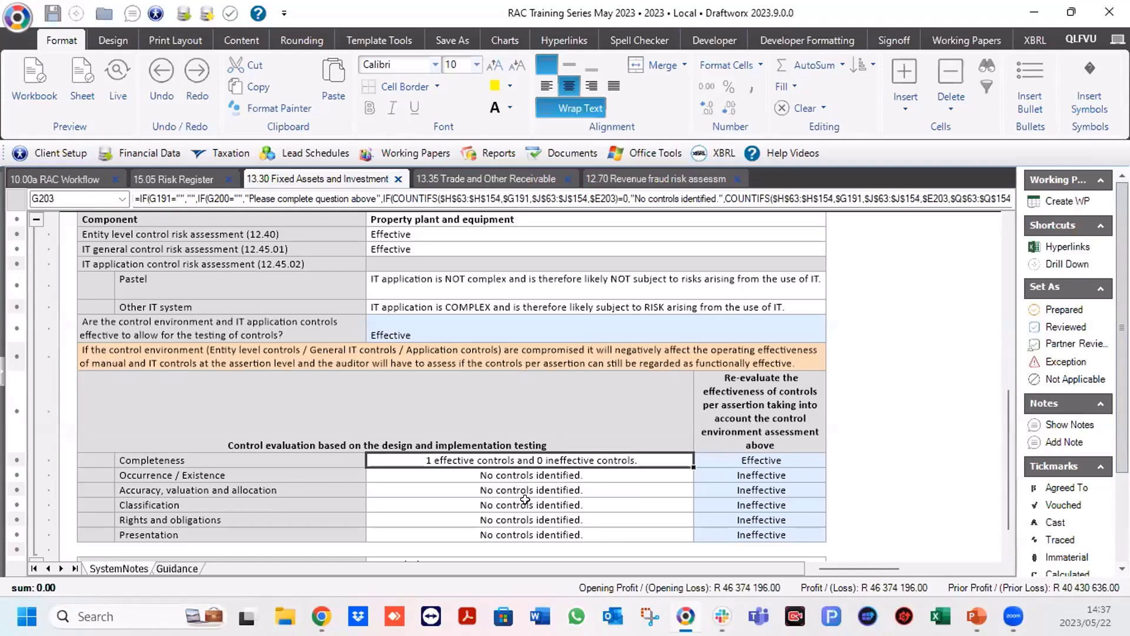
left_click(334, 481)
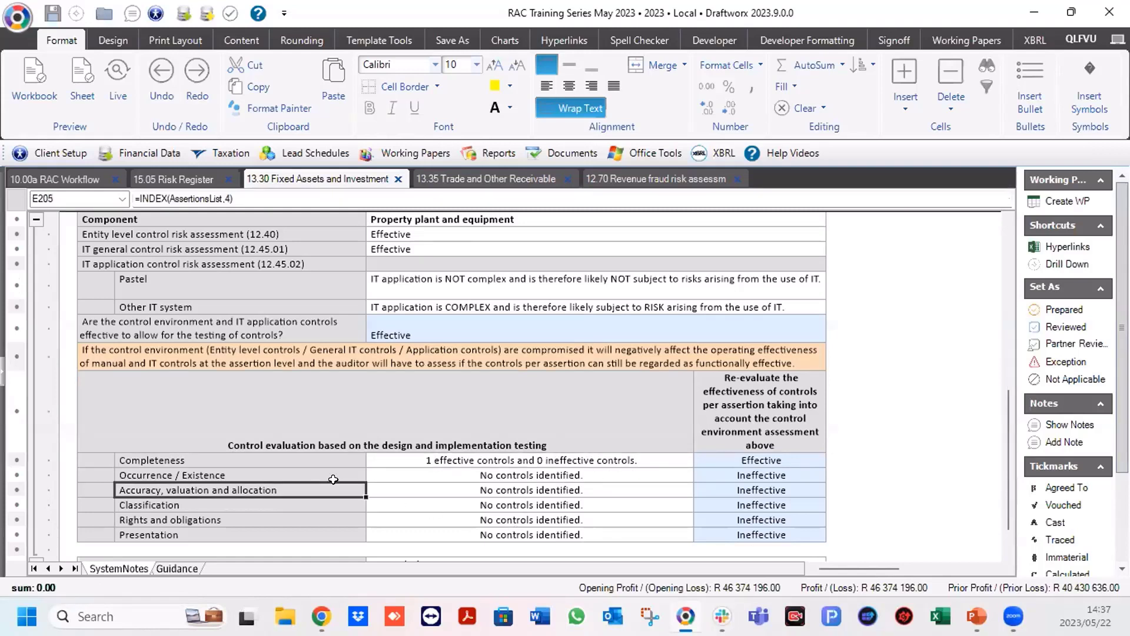
left_click(555, 487)
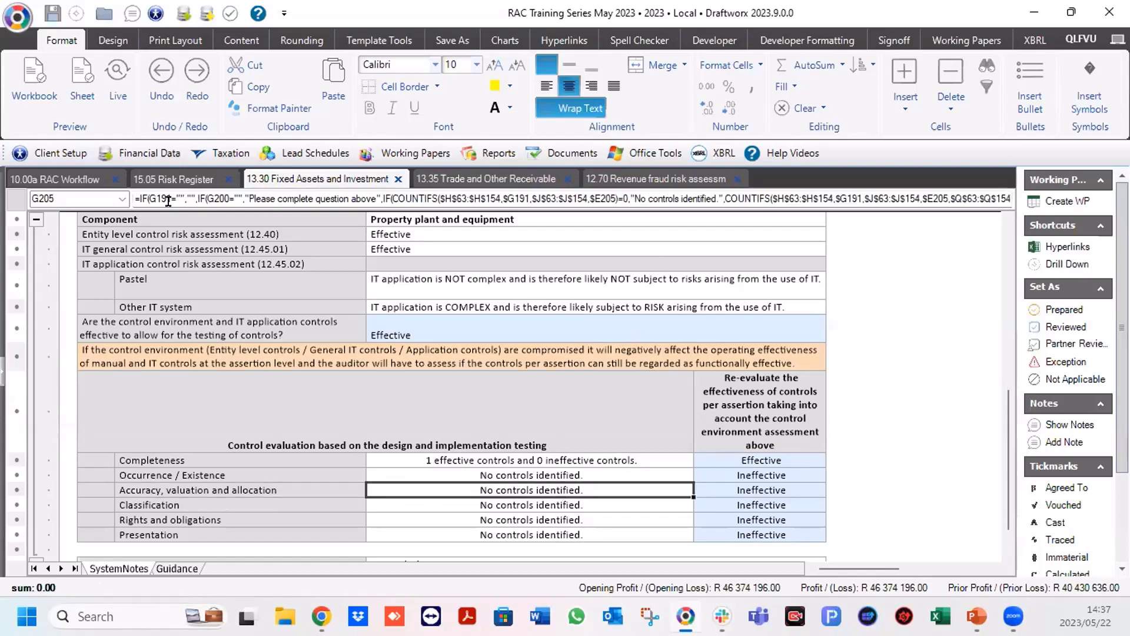
Back in 15.05 Risk Register, enter n/a as risk 4's existing control for Accuracy, valuation and allocation, and answer N on design and implementation adequacy.
left_click(182, 180)
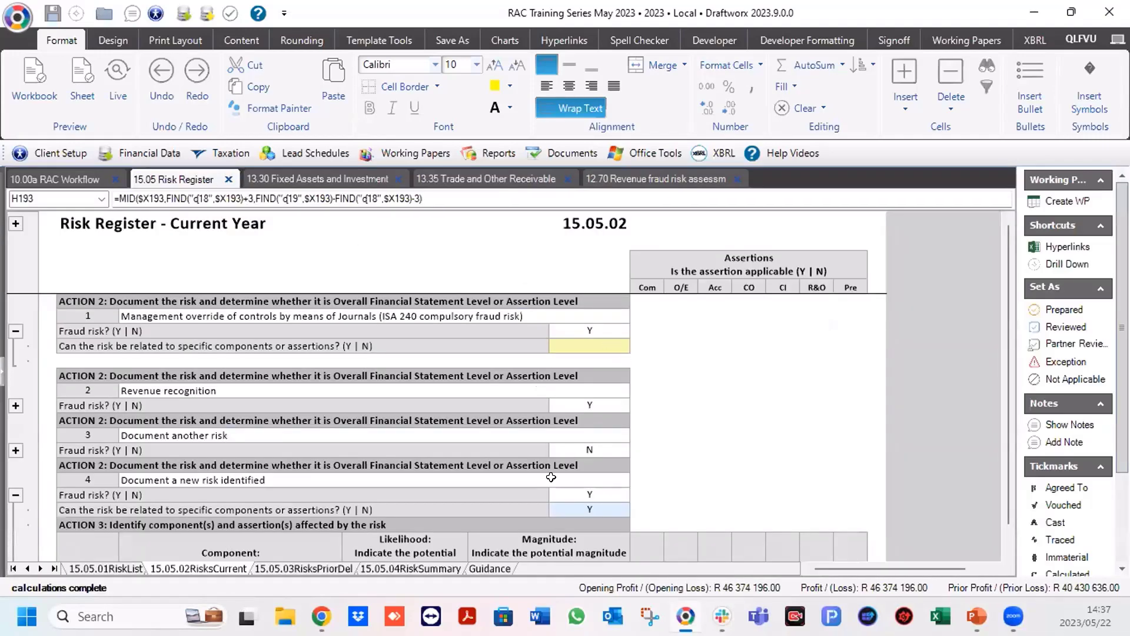
scroll(449, 453, "down", 3)
scroll(448, 453, "down", 8)
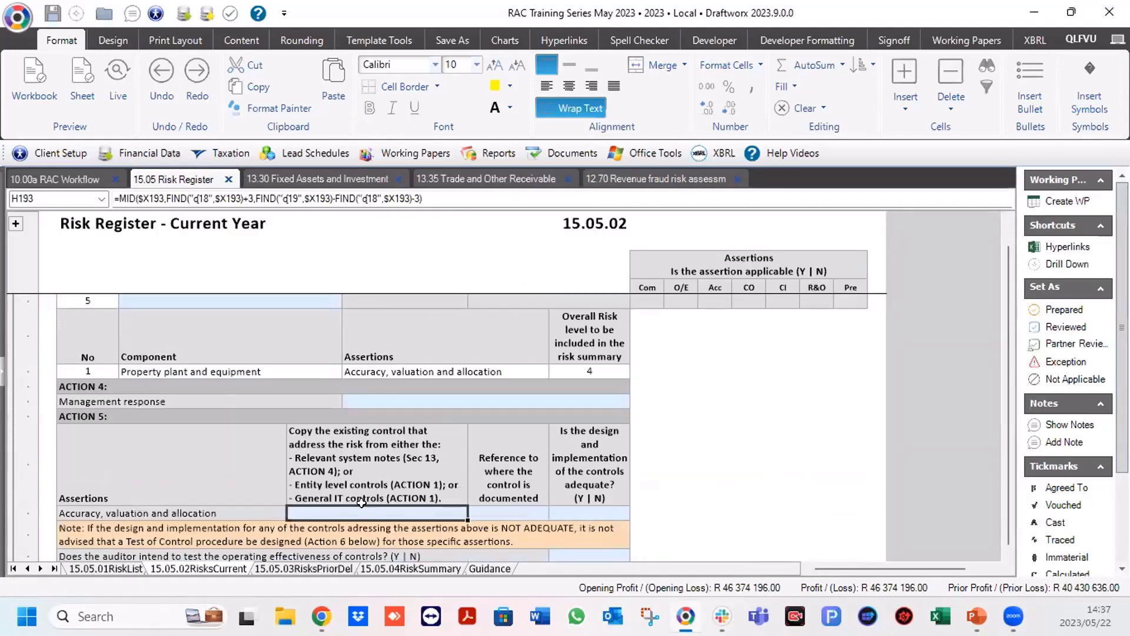
type("n/a")
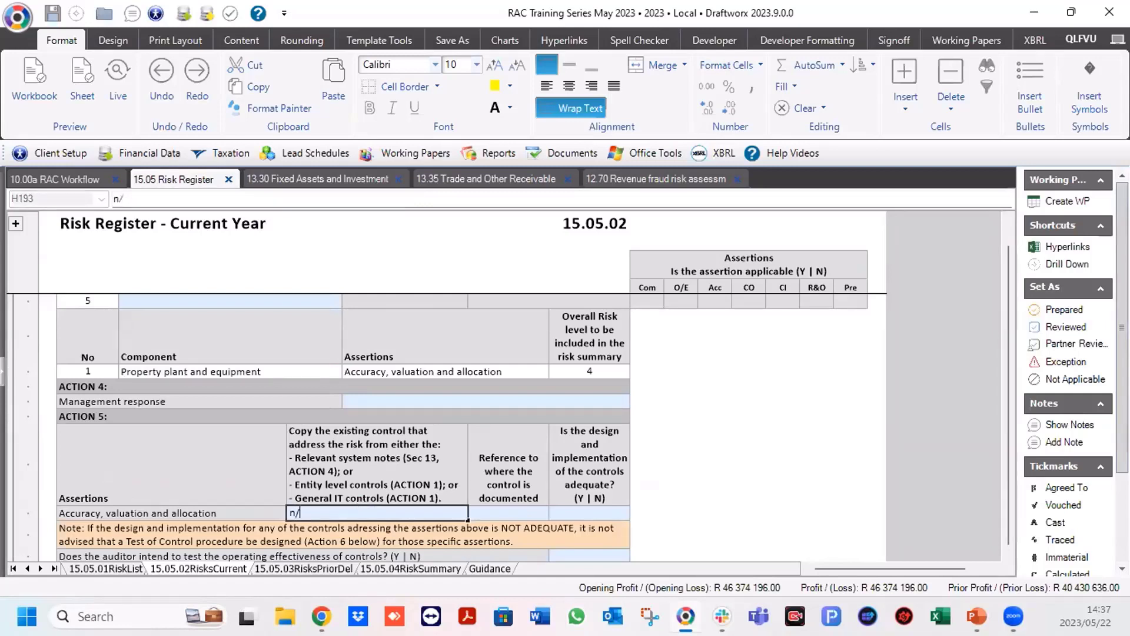
left_click(576, 511)
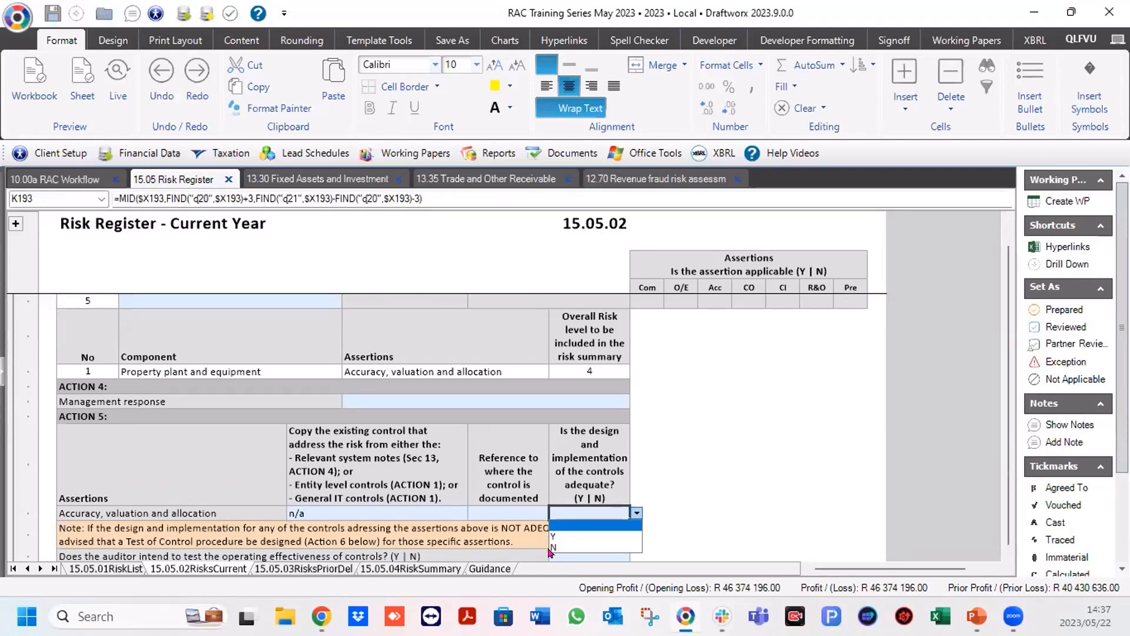
left_click(550, 548)
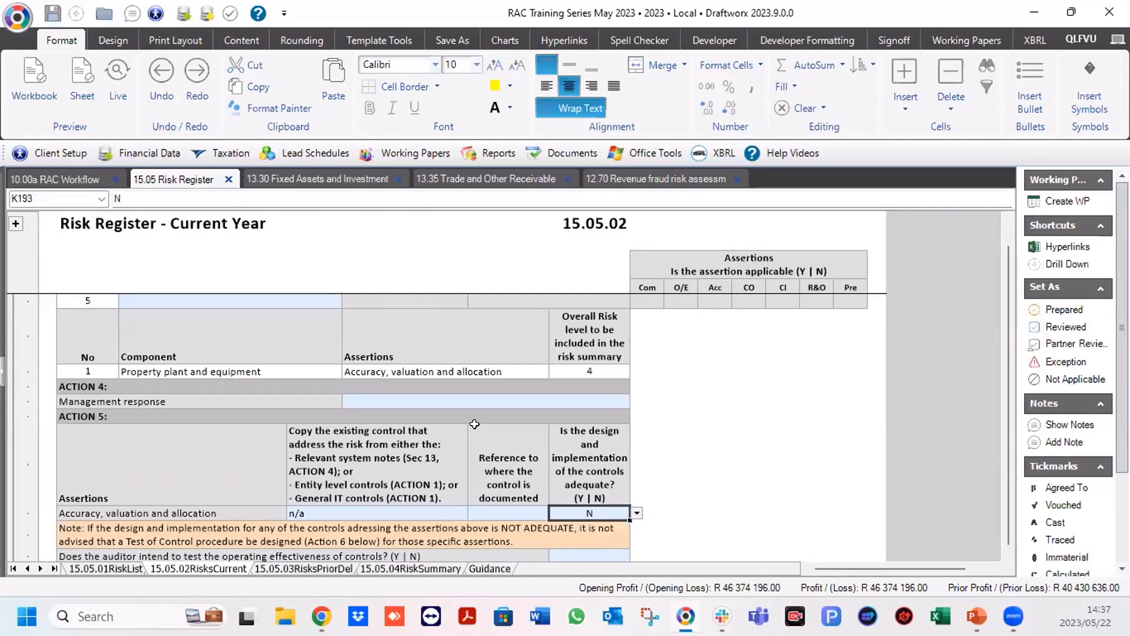
Document "Procedure for VA" as Substantive procedure 1 for risk 4 in Action 6.
scroll(475, 426, "down", 1)
scroll(475, 426, "down", 3)
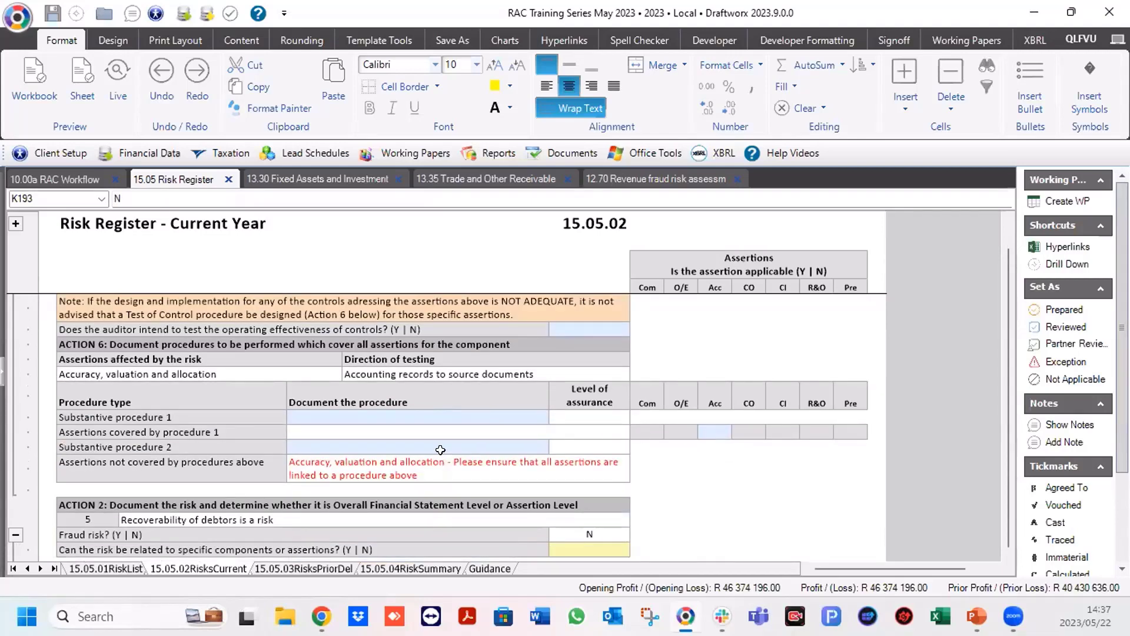
left_click(333, 411)
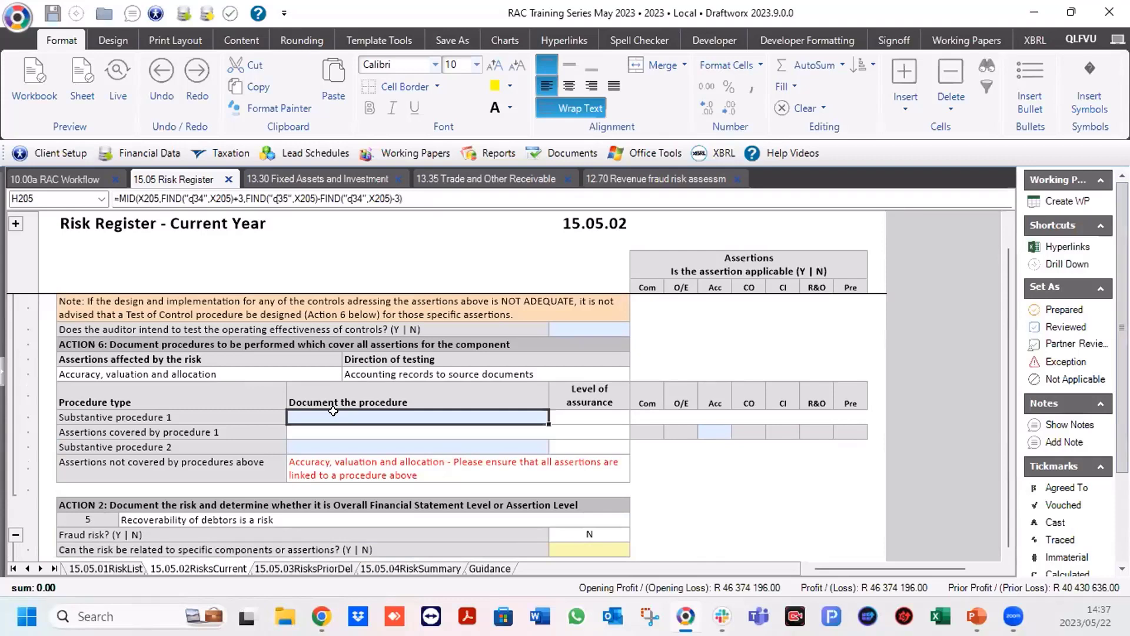
type("Pro")
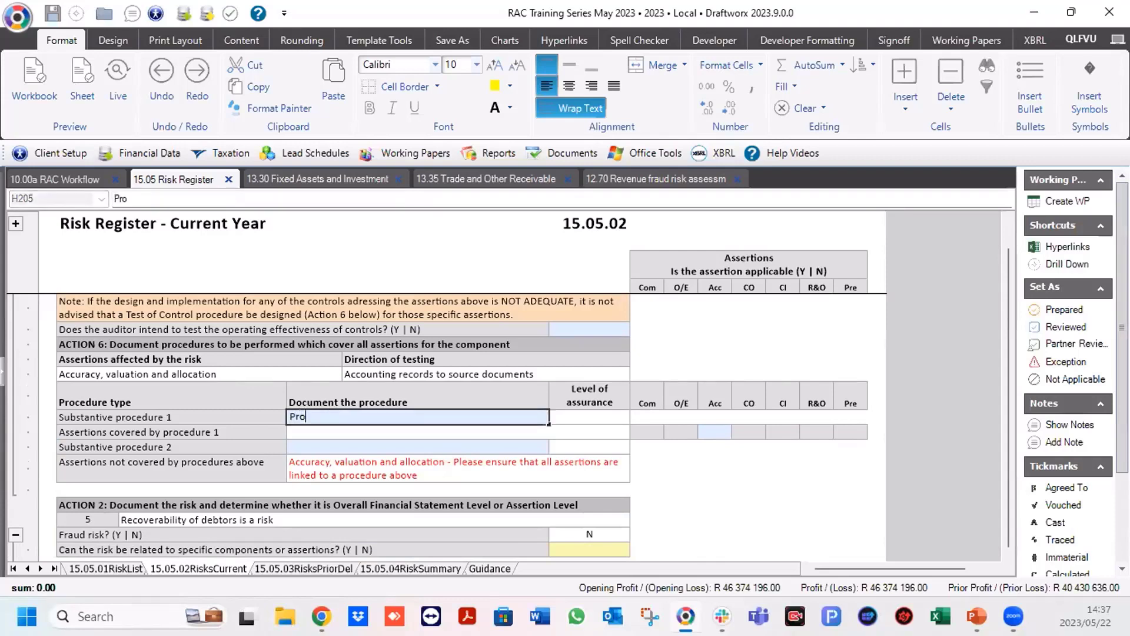
type("cedure for VA")
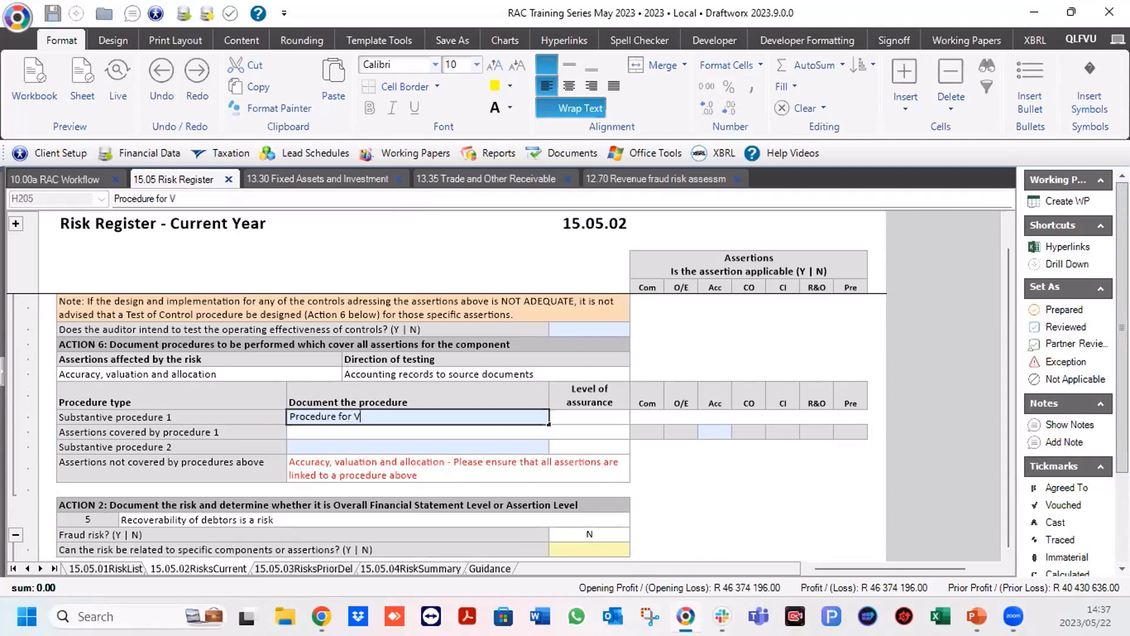
Mark the Acc assertion as covered by substantive procedure 1 with y.
left_click(702, 424)
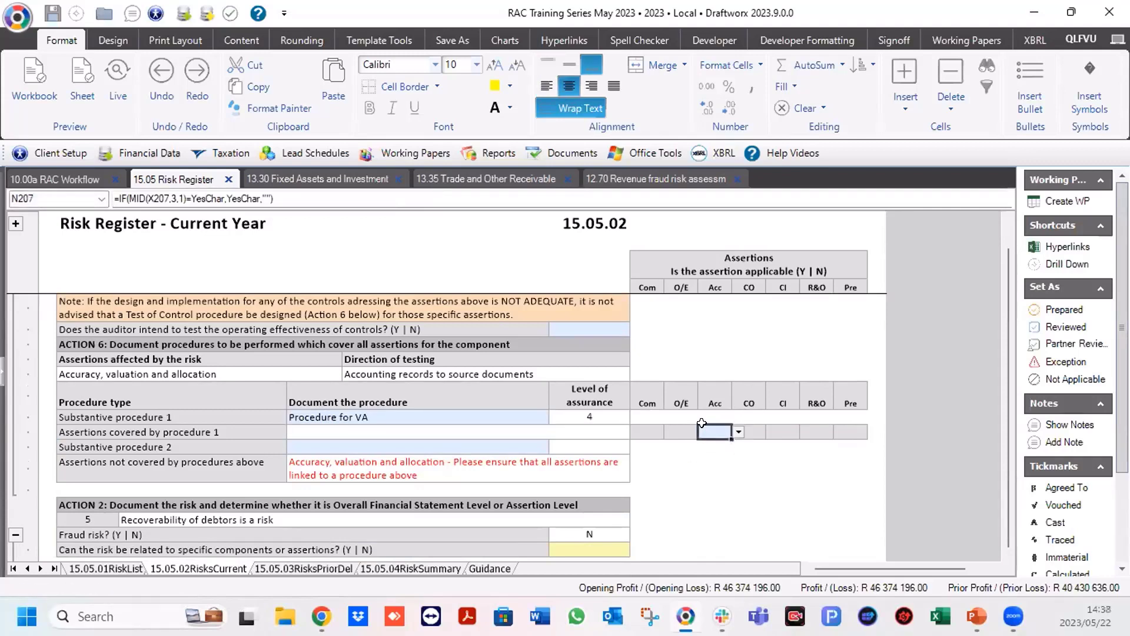
type("y")
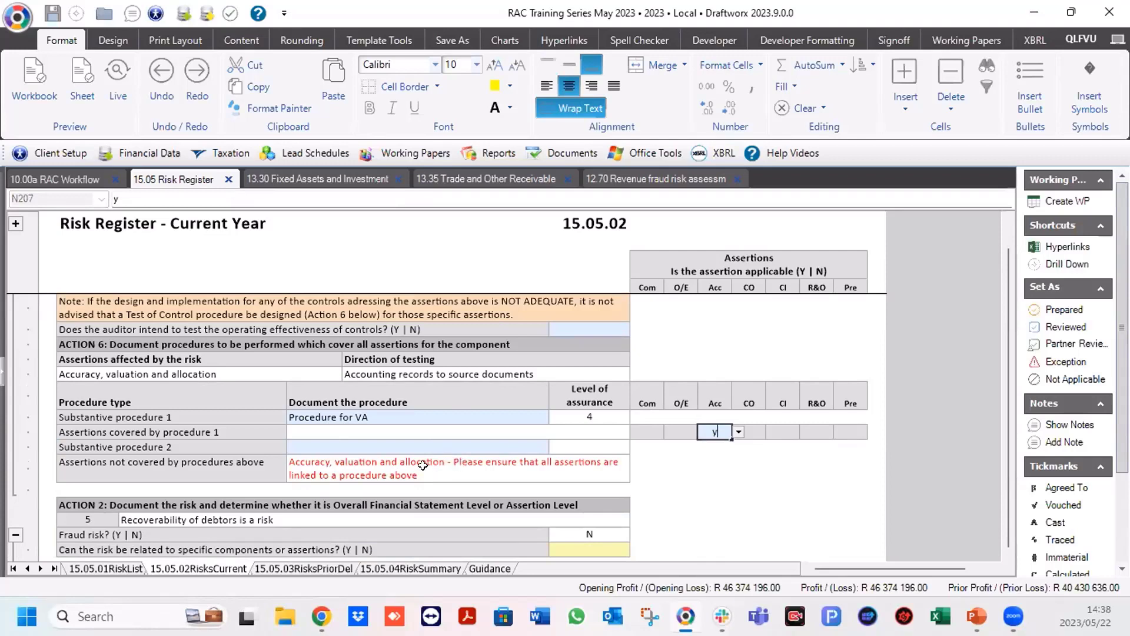
left_click(573, 447)
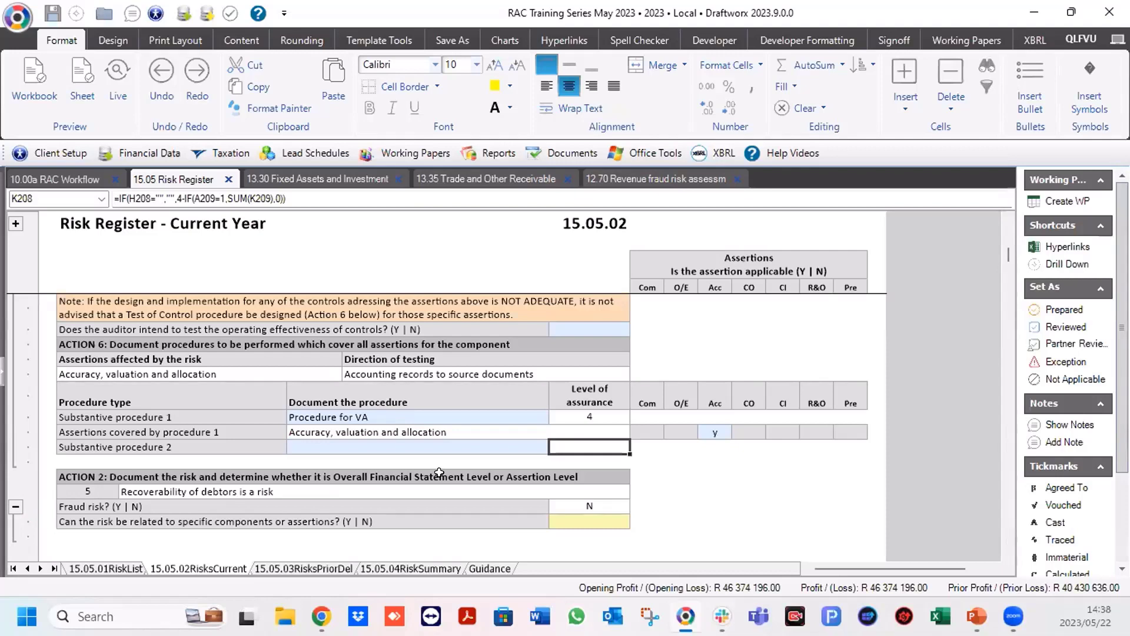
For risk 5, "Recoverability of debtors is a risk", answer Y on whether it can be related to specific components or assertions.
left_click(593, 507)
left_click(583, 521)
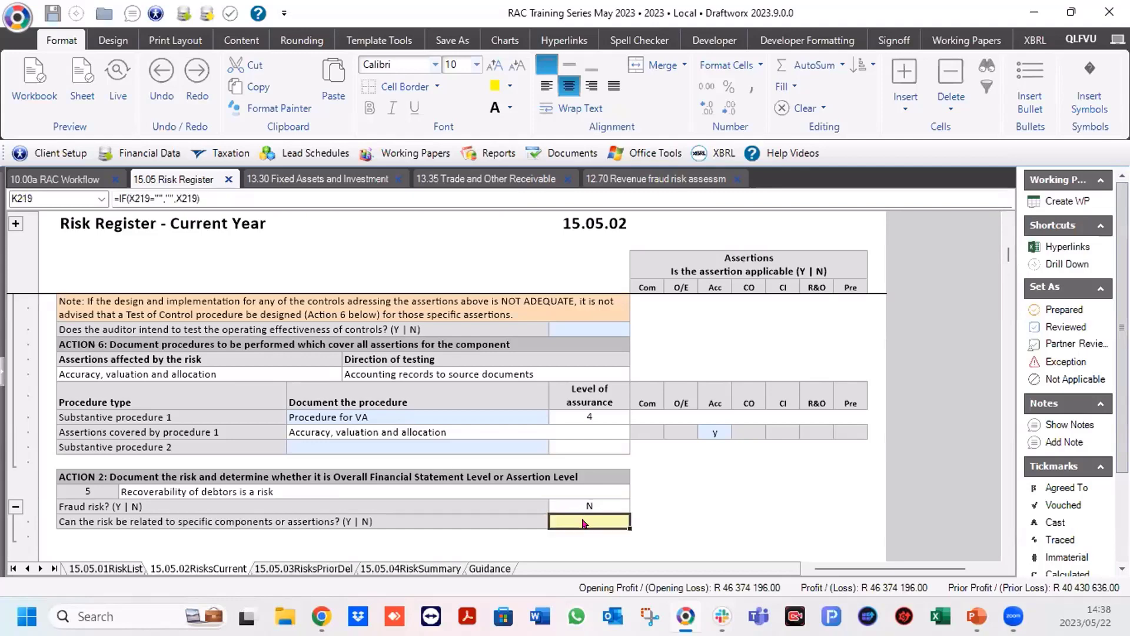
left_click(637, 521)
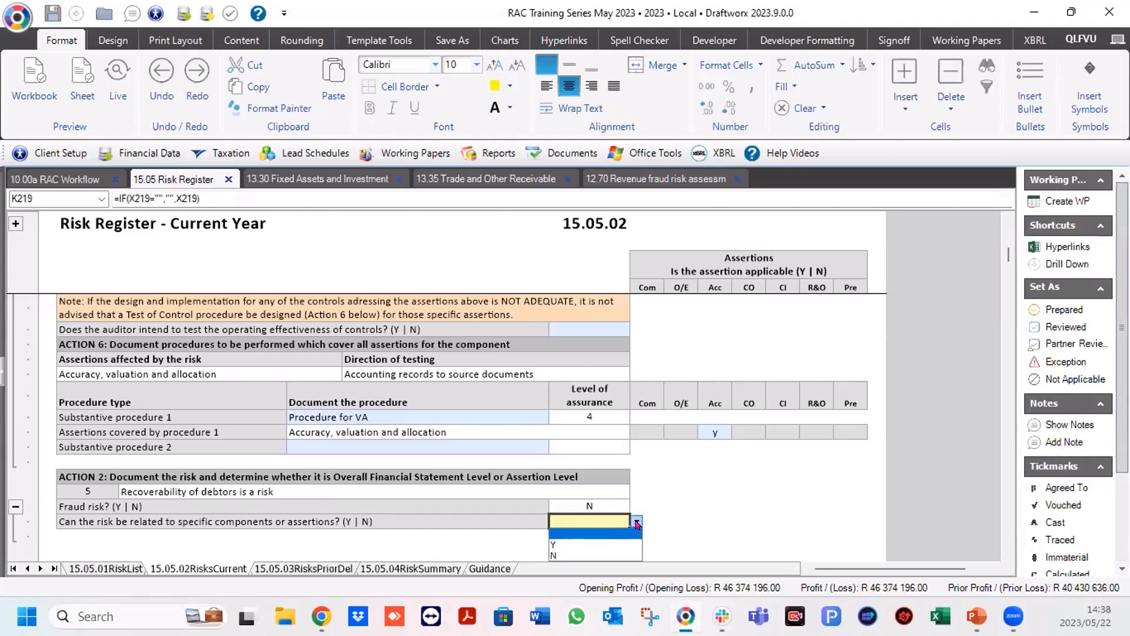
left_click(553, 545)
Select Trade and other rec. as component 1 in Action 3 for risk 5, "Recoverability of debtors is a risk".
scroll(463, 385, "down", 3)
scroll(463, 385, "down", 3)
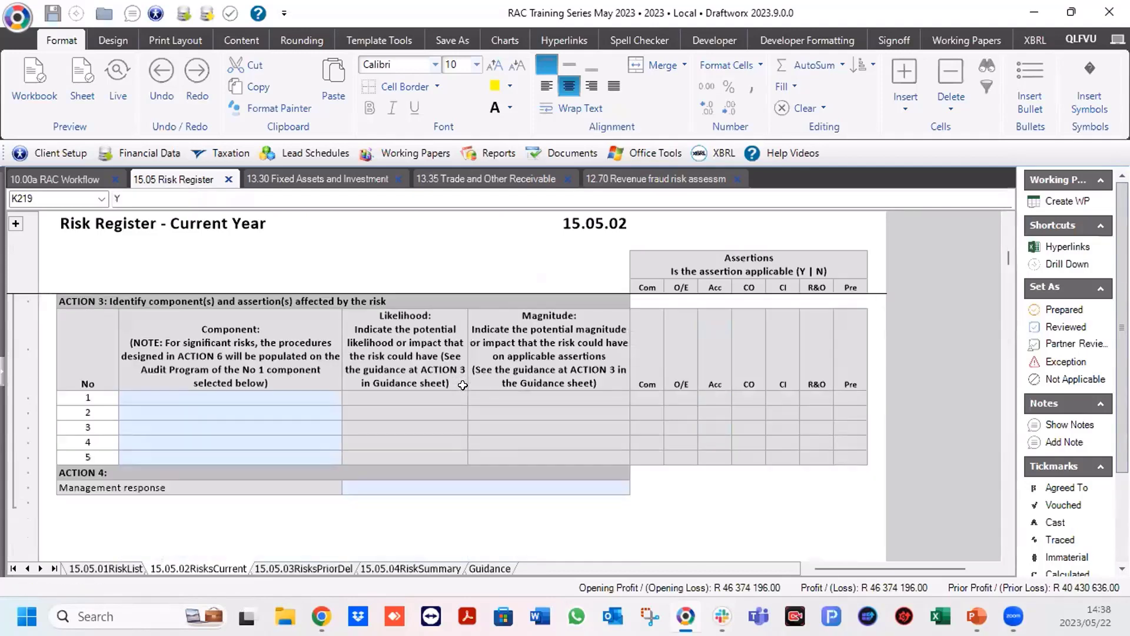
left_click(275, 398)
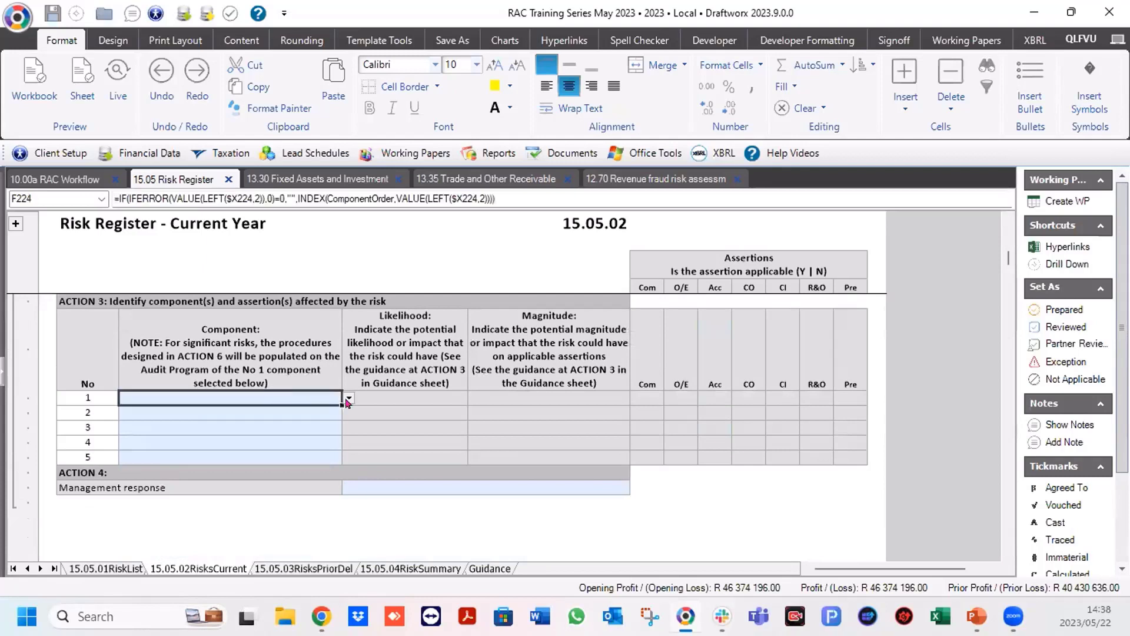
left_click(349, 398)
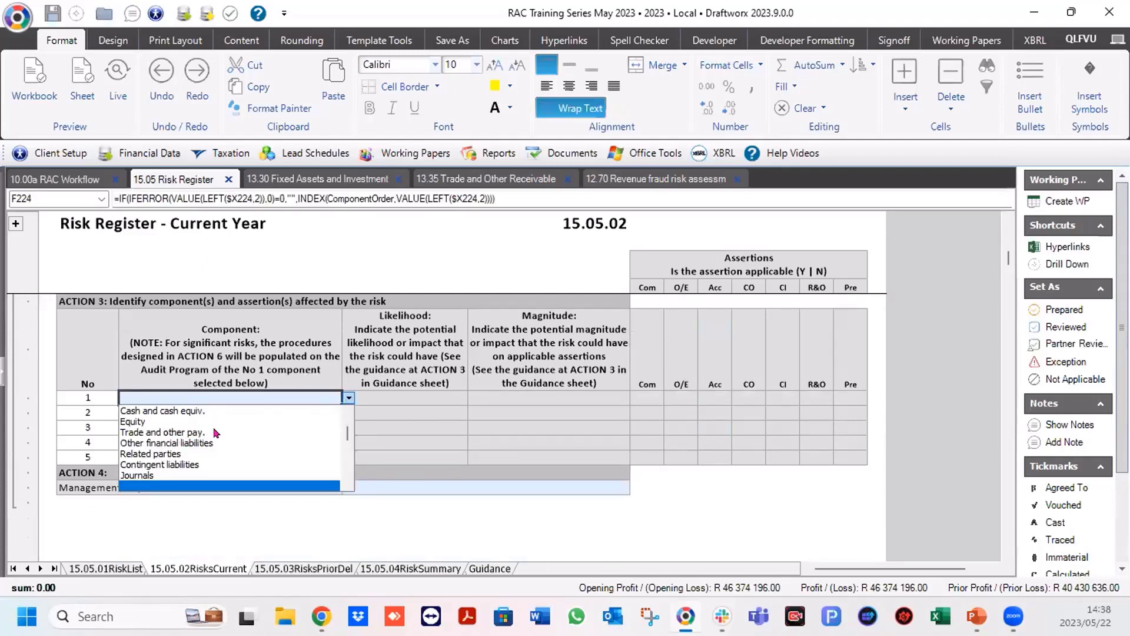
left_click(348, 421)
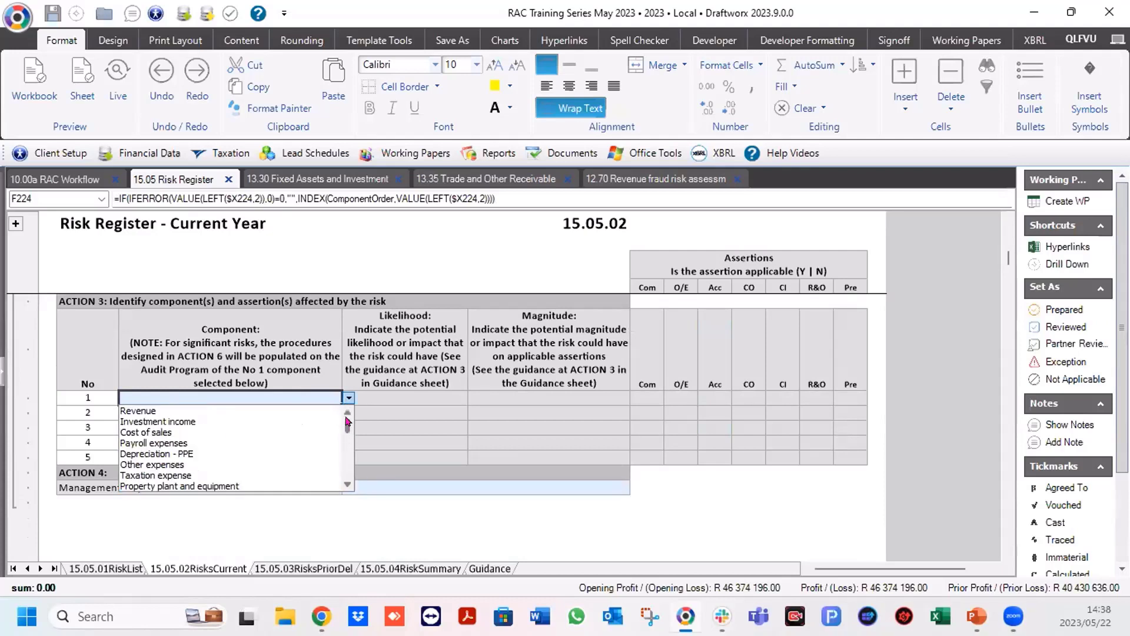
scroll(348, 422, "down", 2)
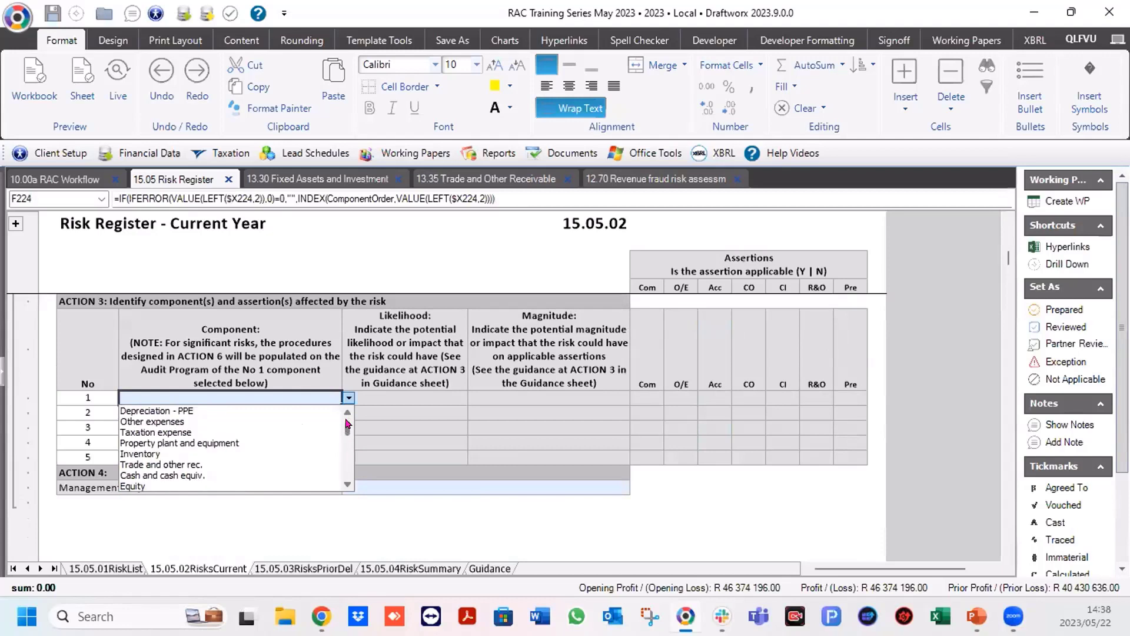
scroll(347, 423, "down", 1)
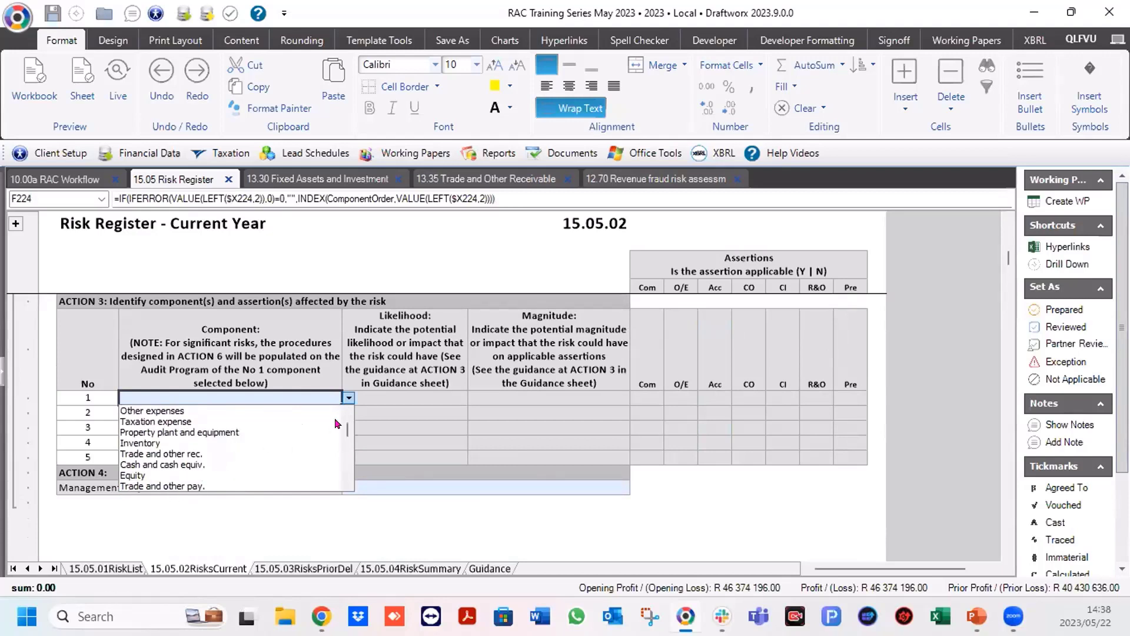
scroll(348, 430, "down", 4)
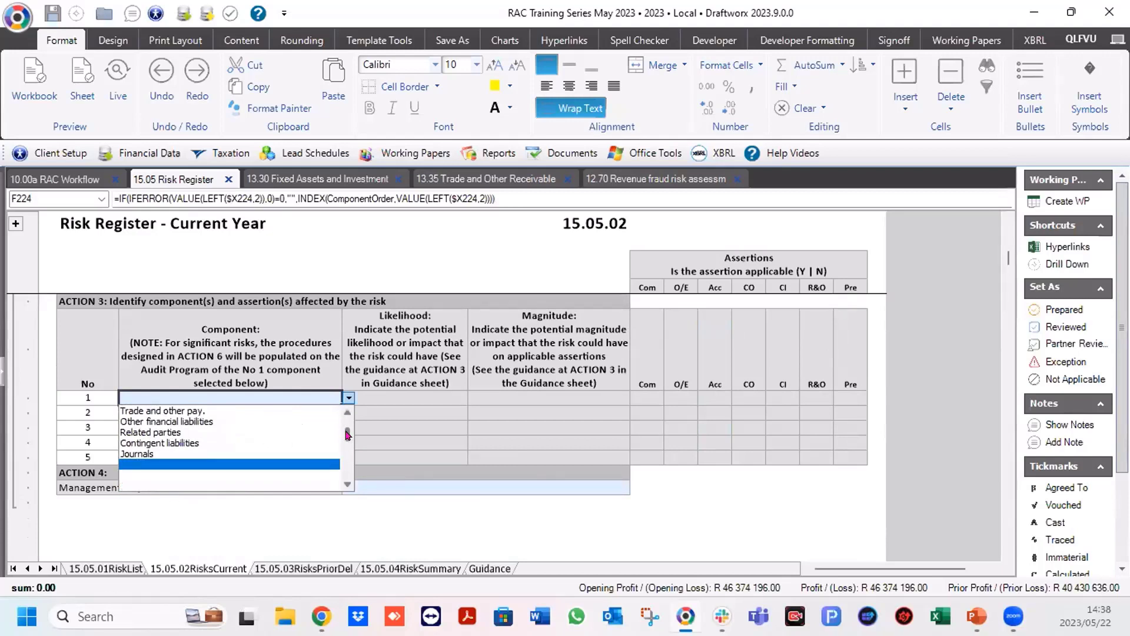
scroll(208, 450, "up", 3)
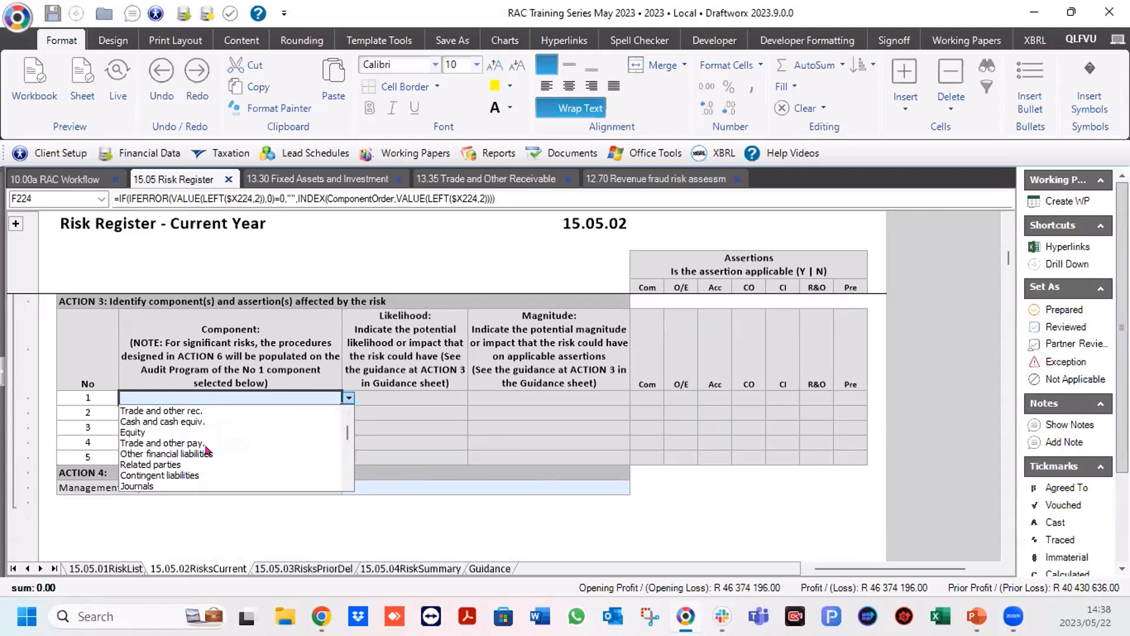
left_click(186, 411)
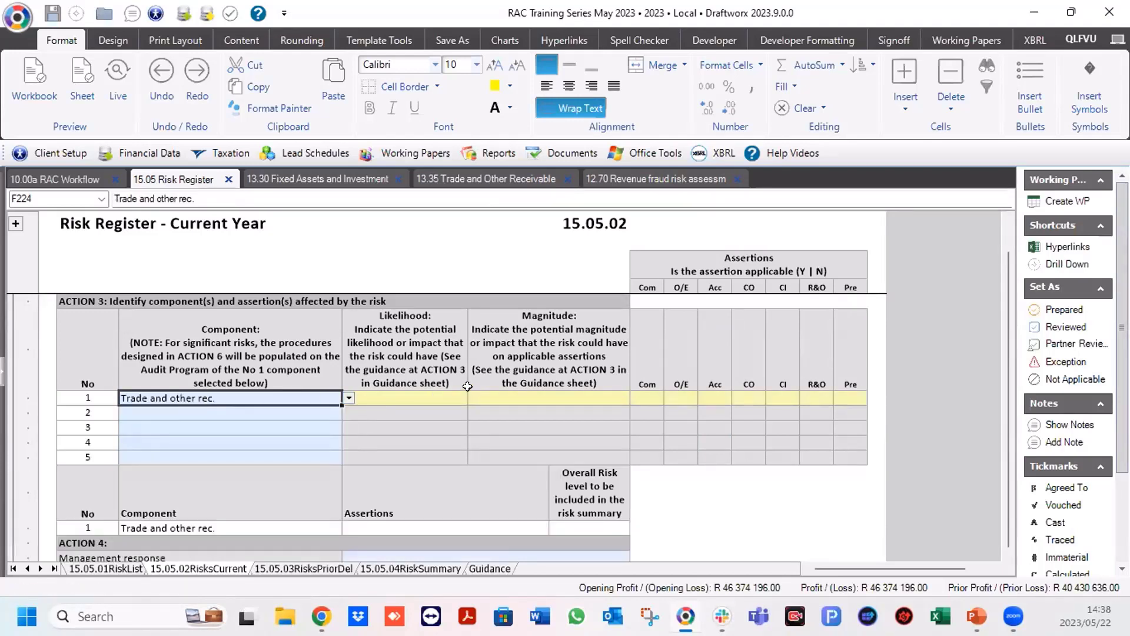
Read the Guidance sheet's criteria for determining likelihood and magnitude of assertion level risks, including the notes on significant risks and assertions.
left_click(445, 398)
left_click(474, 398)
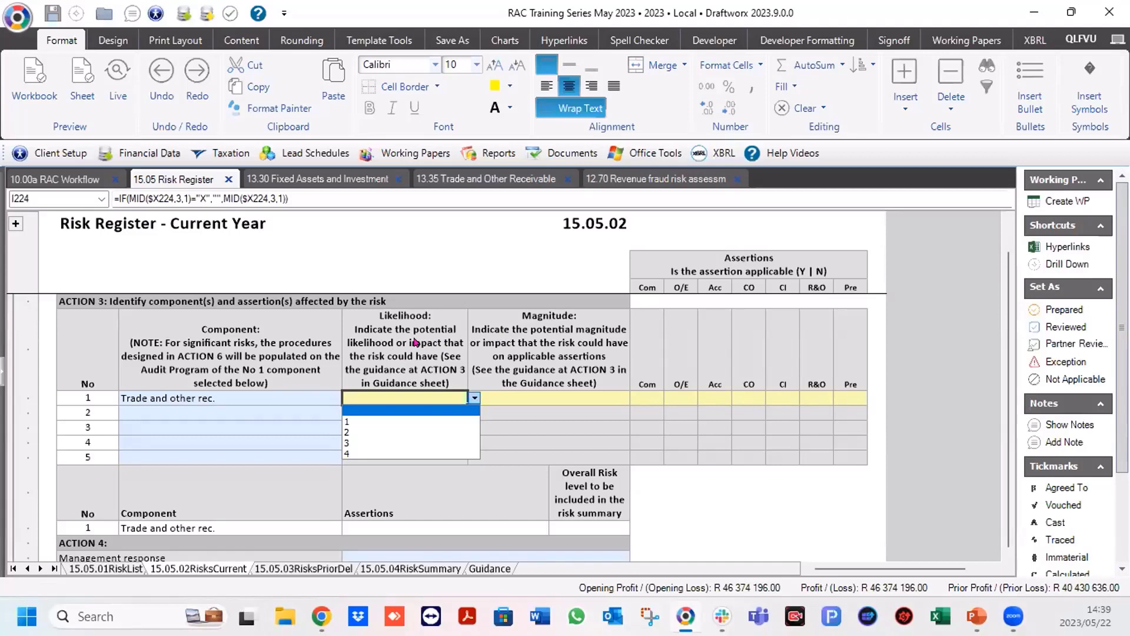
left_click(543, 341)
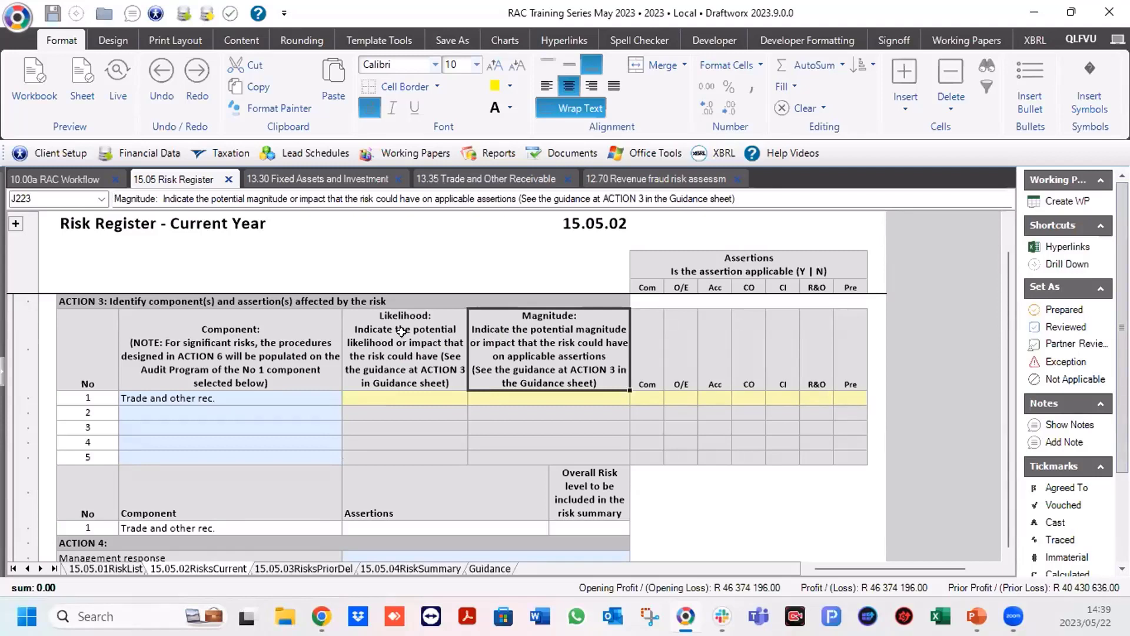
left_click(490, 569)
scroll(393, 413, "down", 15)
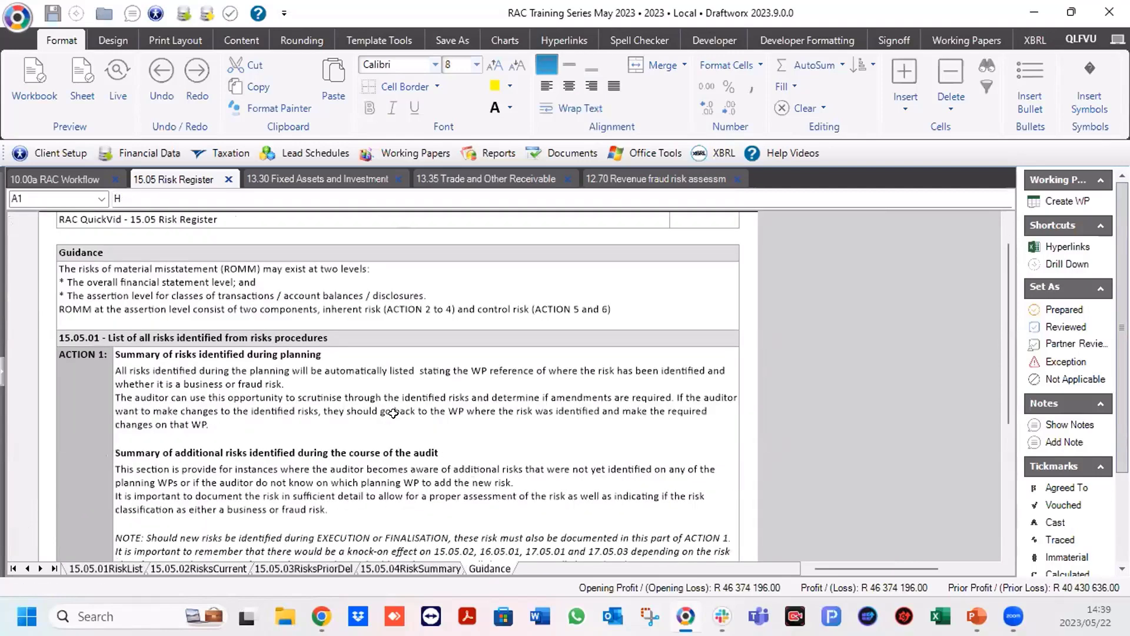
scroll(393, 413, "down", 5)
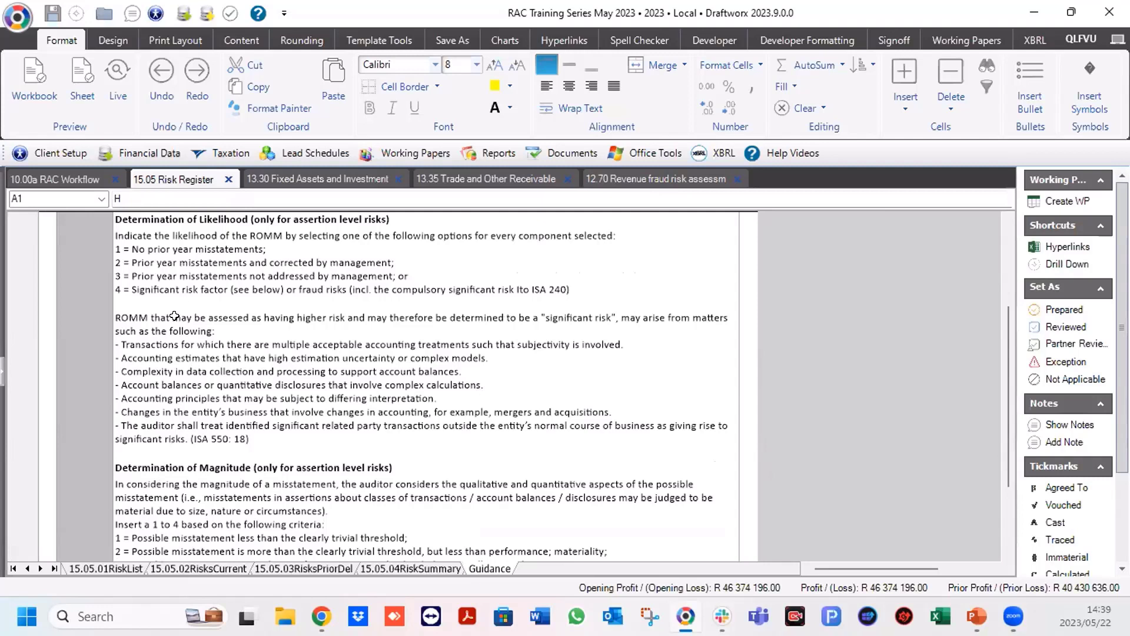
left_click(146, 216)
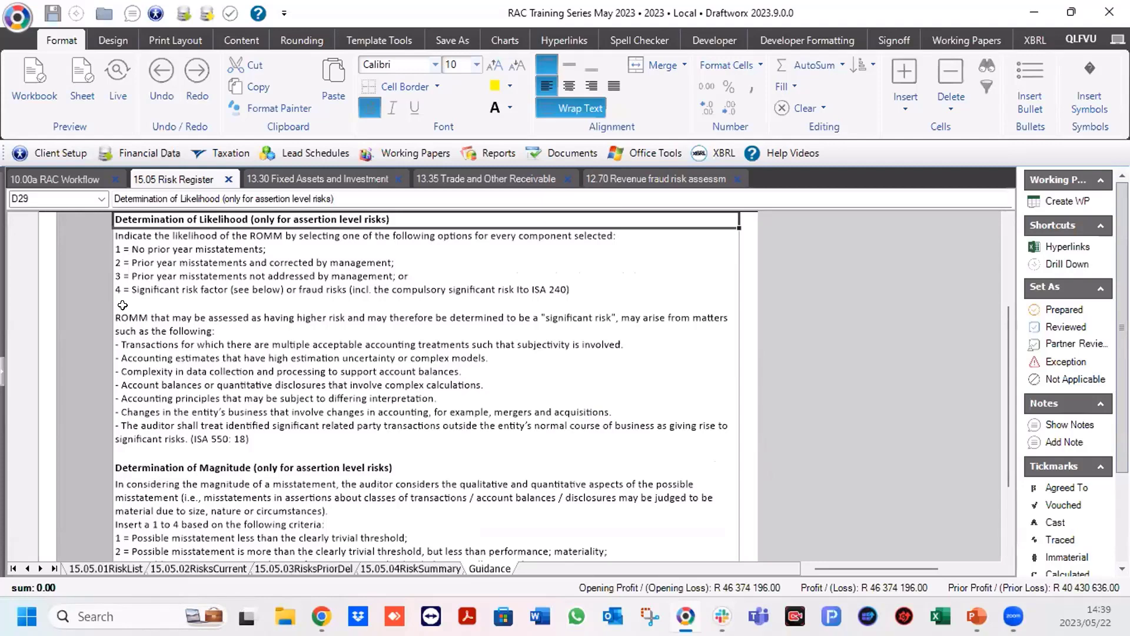
left_click(129, 247)
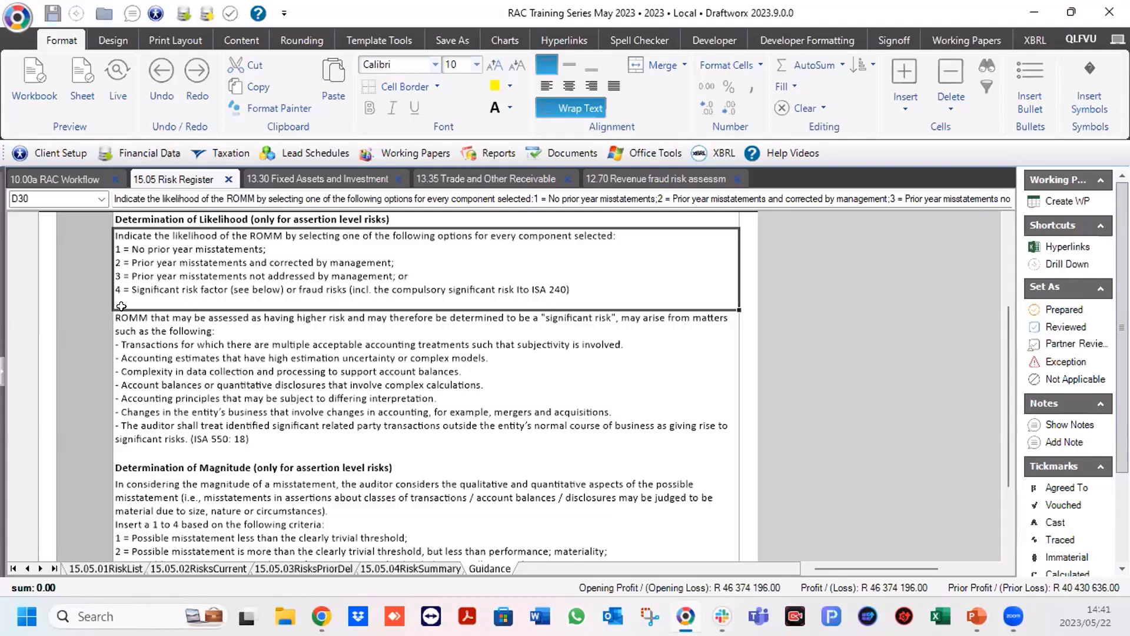
left_click(145, 506)
scroll(145, 507, "down", 5)
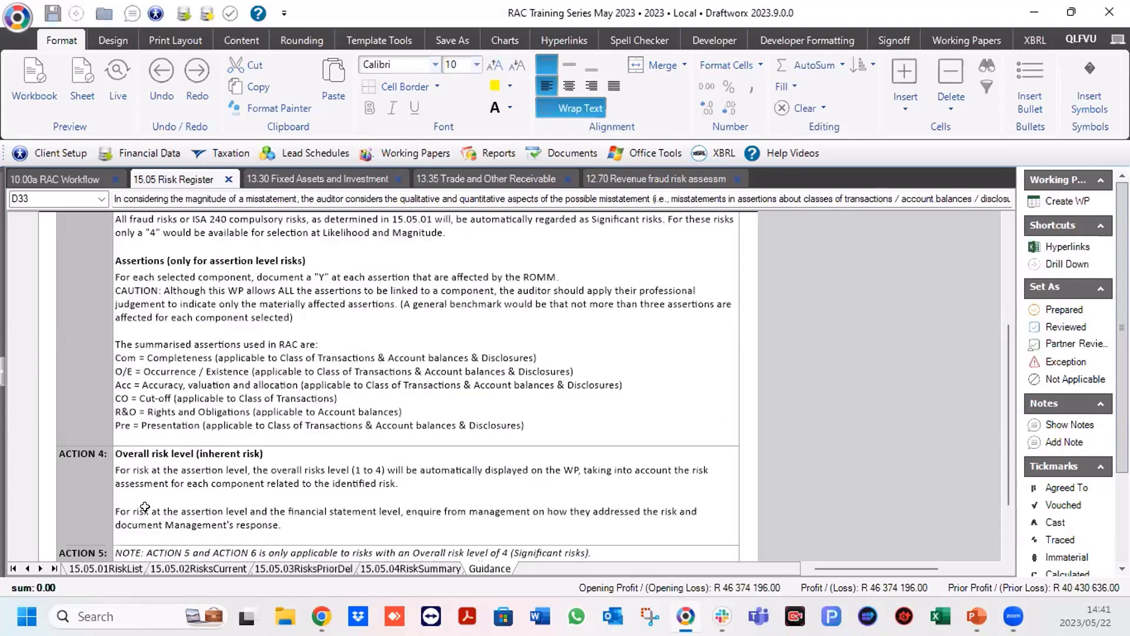
scroll(144, 506, "up", 3)
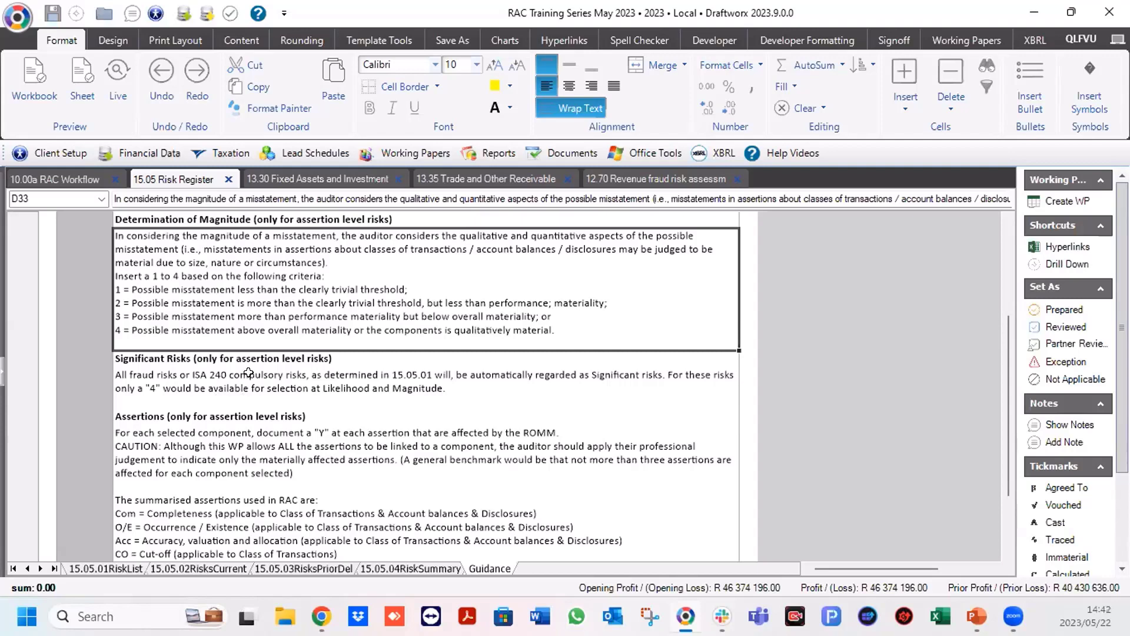
Back in 15.05.02 RisksCurrent, set both likelihood and magnitude to 3 for risk 5's Trade and other rec. component.
left_click(94, 569)
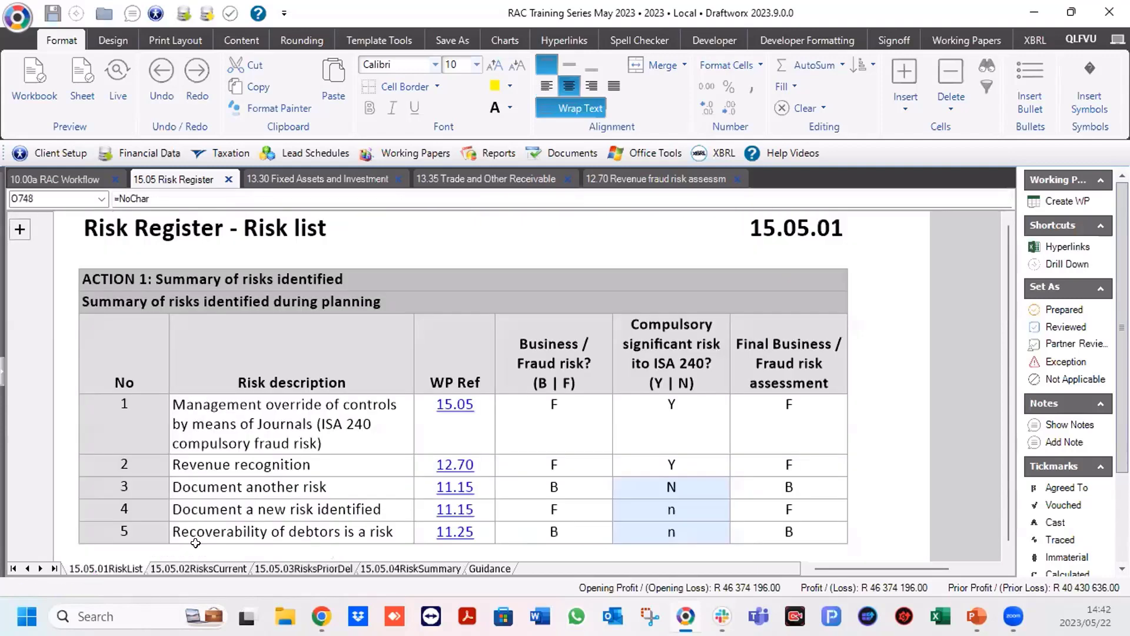
left_click(177, 569)
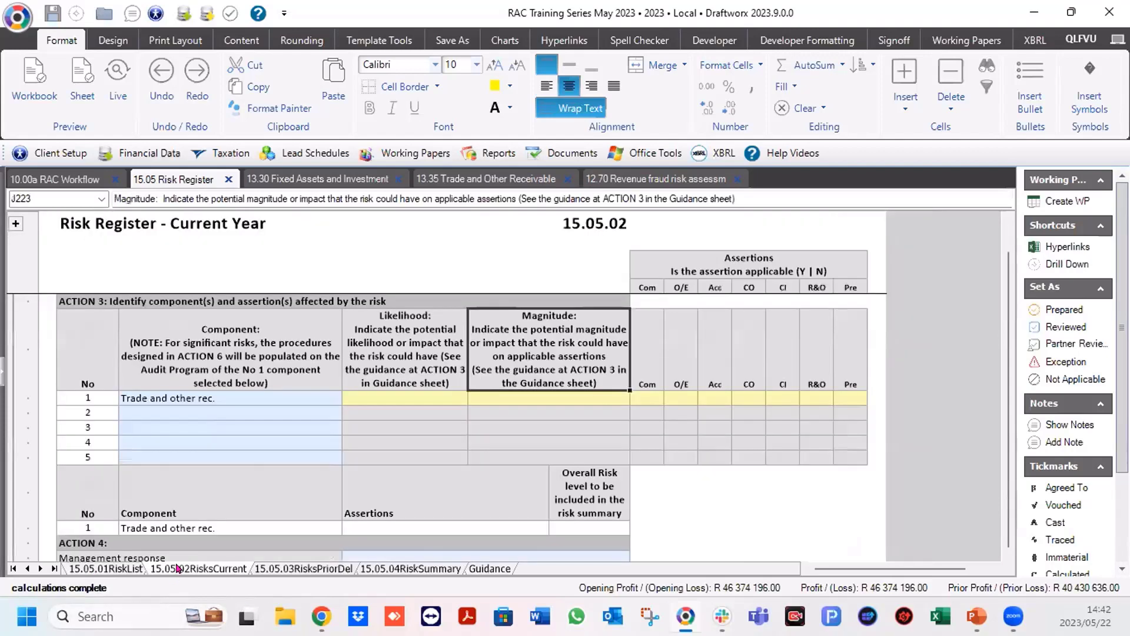
left_click(413, 395)
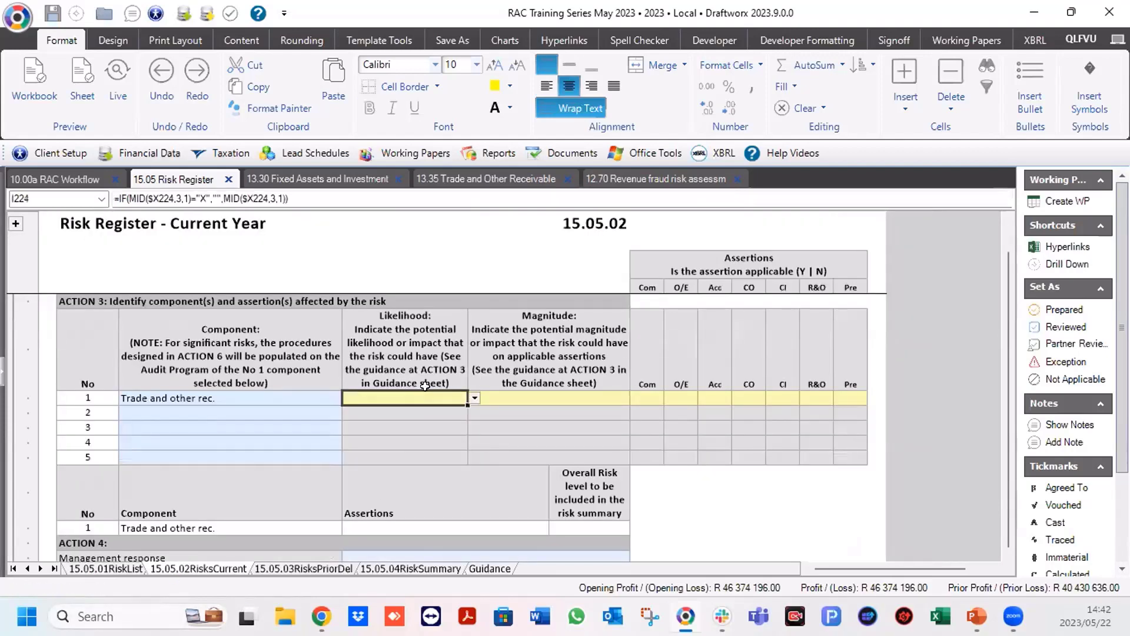
left_click(474, 398)
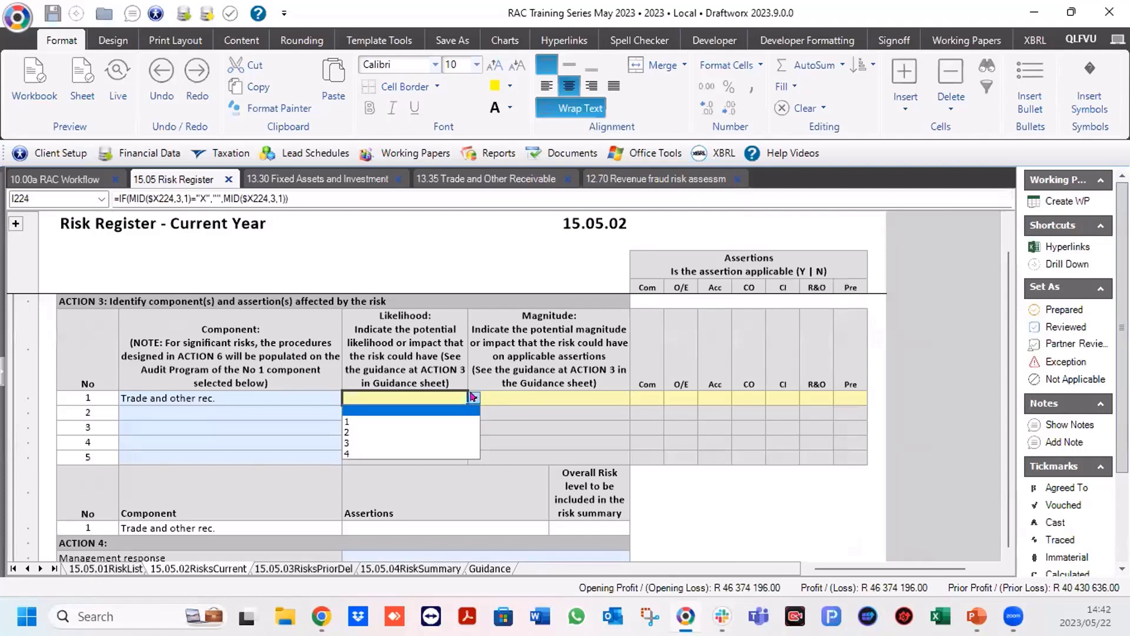
left_click(347, 442)
left_click(567, 387)
left_click(563, 399)
left_click(636, 398)
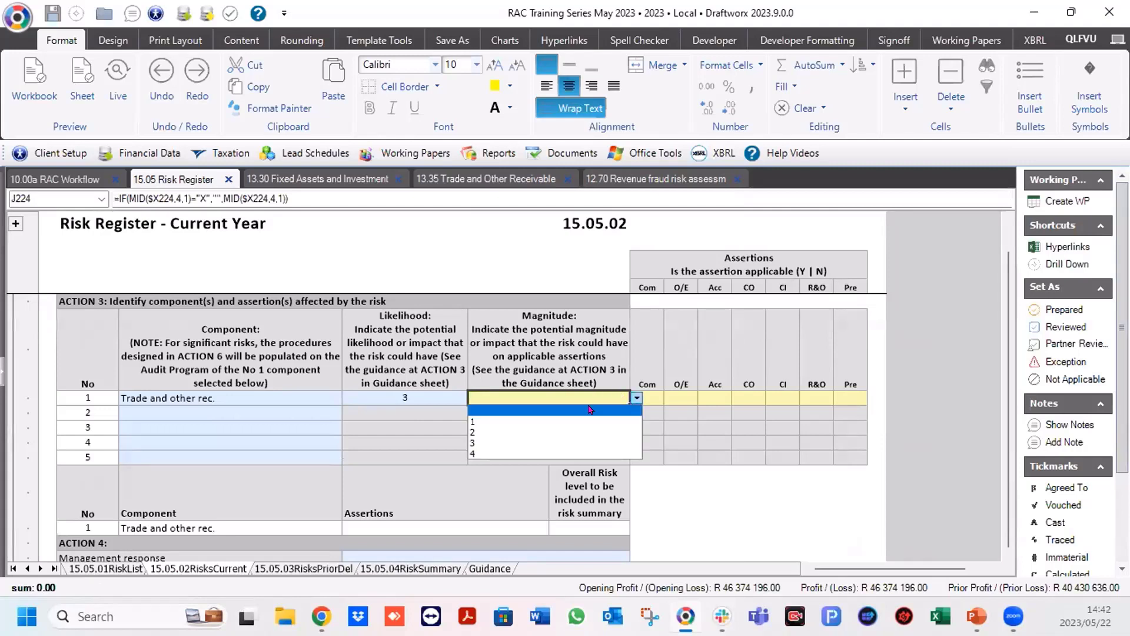
left_click(472, 443)
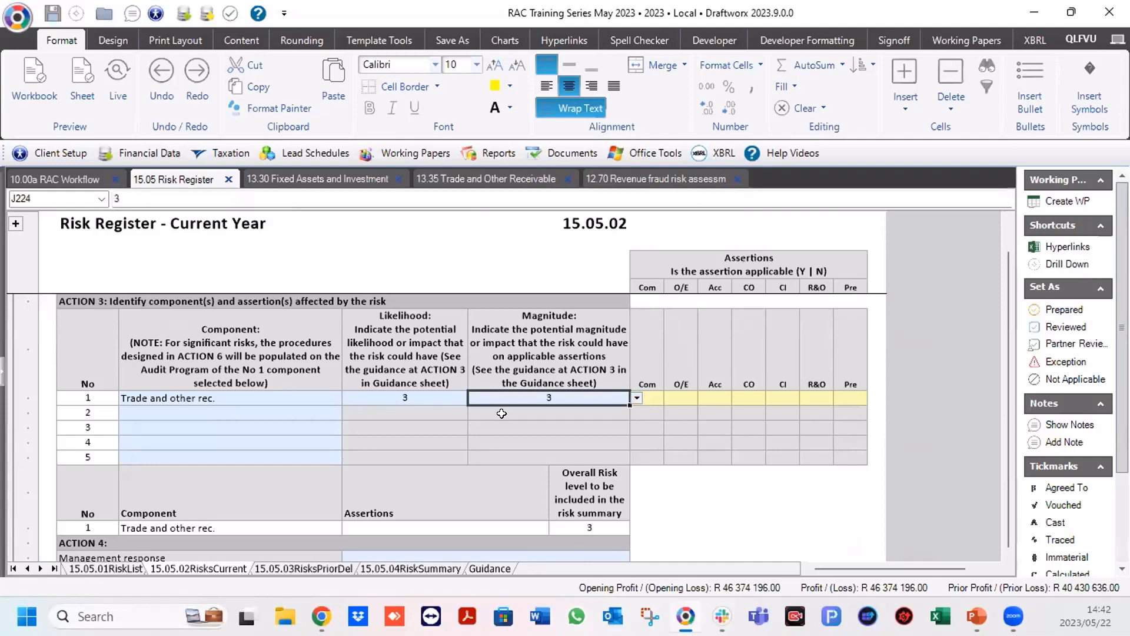
Mark the Acc assertion as applicable with y for risk 5's Trade and other rec. component.
left_click(527, 293)
key("Up")
key("Up")
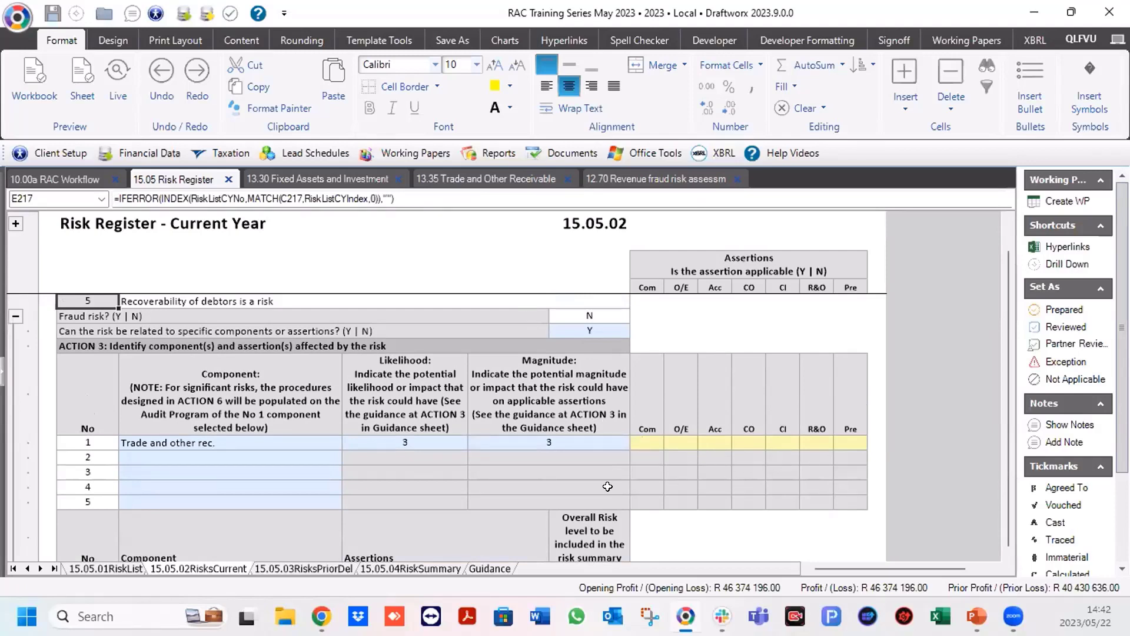
left_click(715, 442)
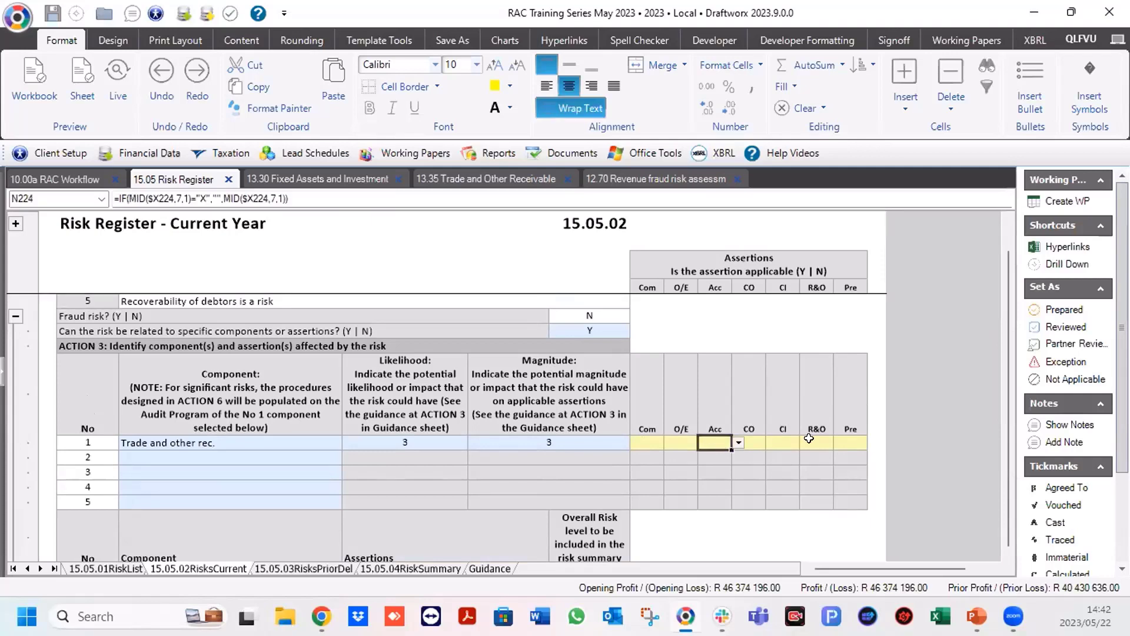
type("y")
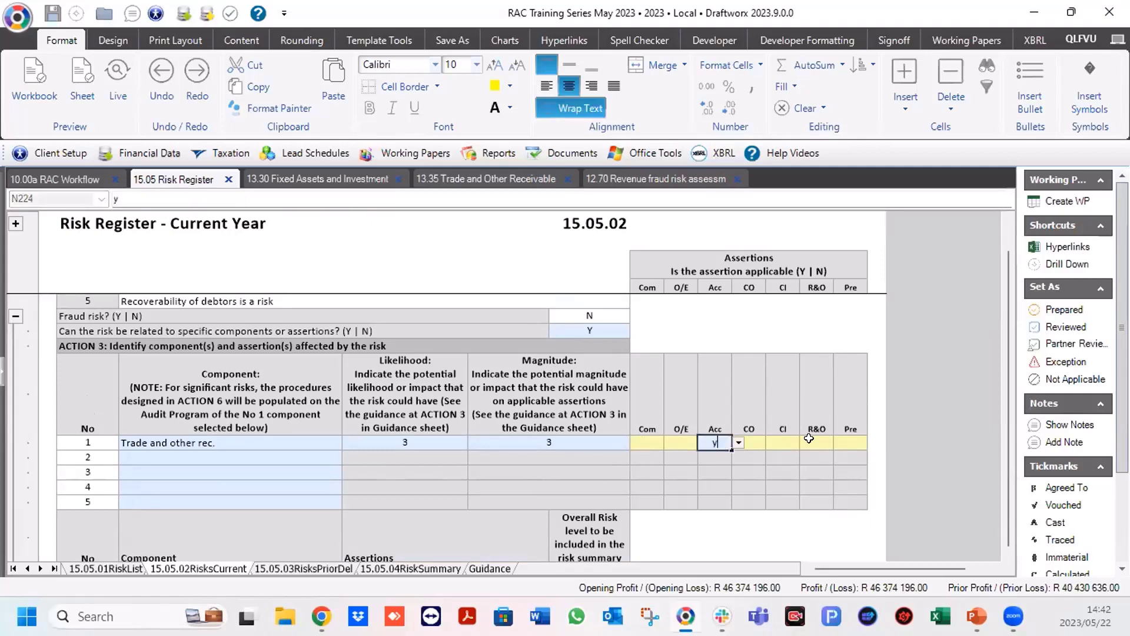
left_click(596, 458)
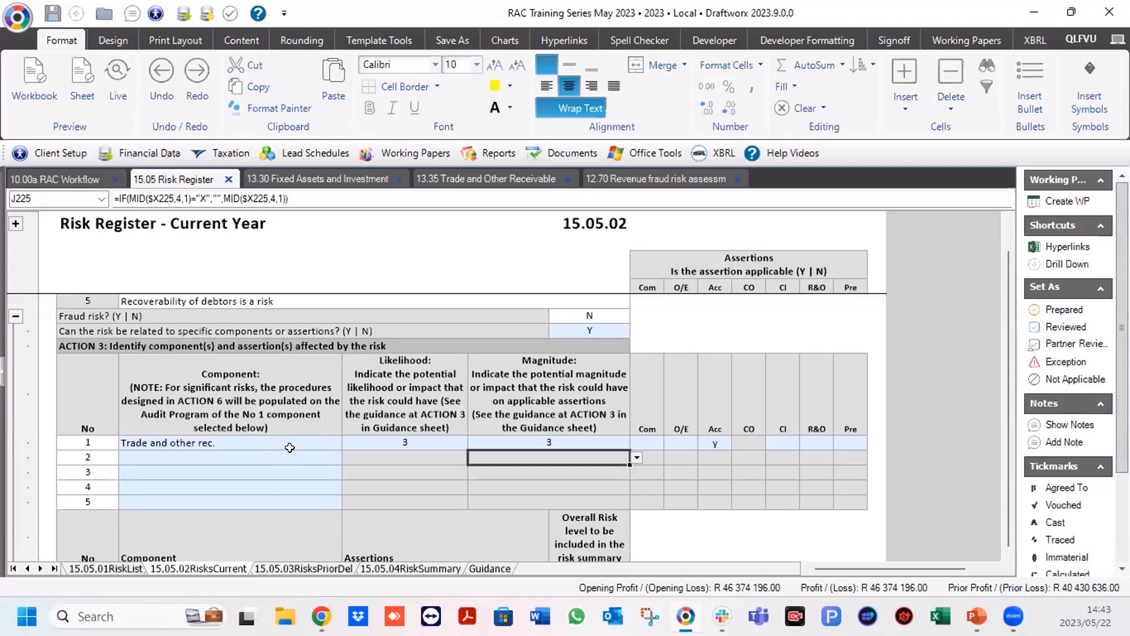
Check risk 5's overall risk level and Action 4 management response field, and collapse the risk 5 section.
scroll(290, 448, "down", 2)
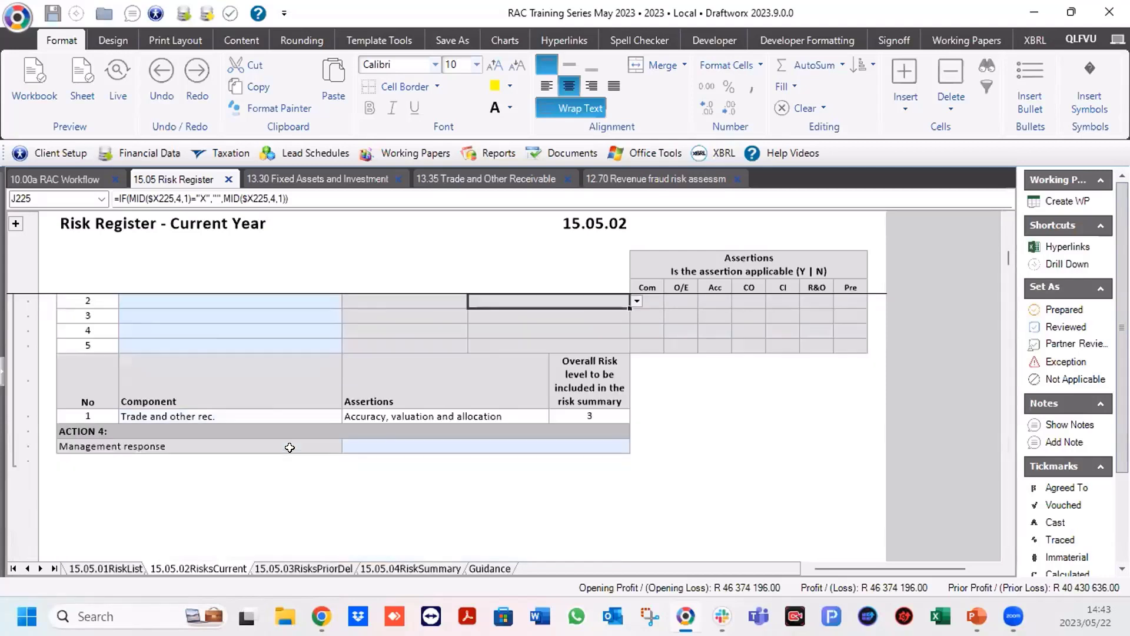
left_click(424, 445)
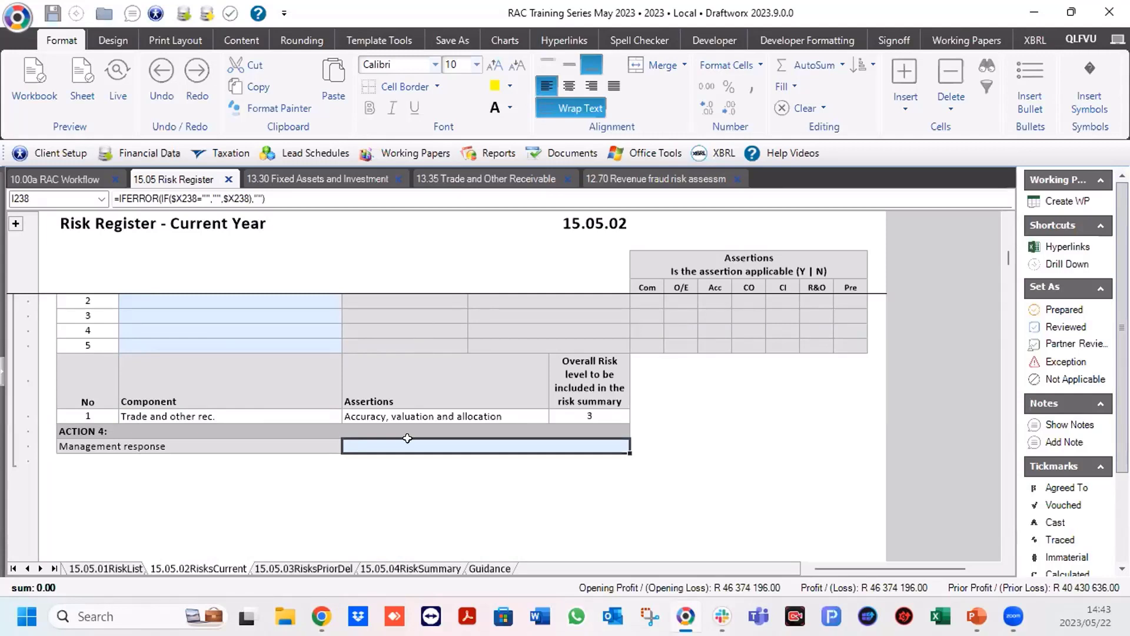
scroll(406, 438, "up", 1)
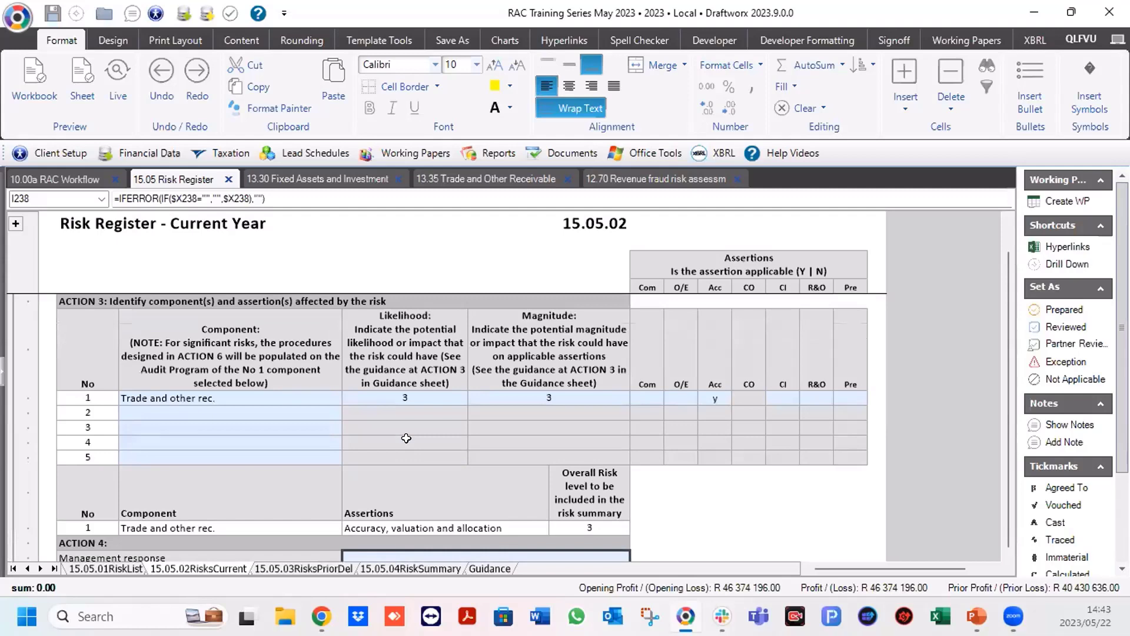
scroll(406, 438, "up", 1)
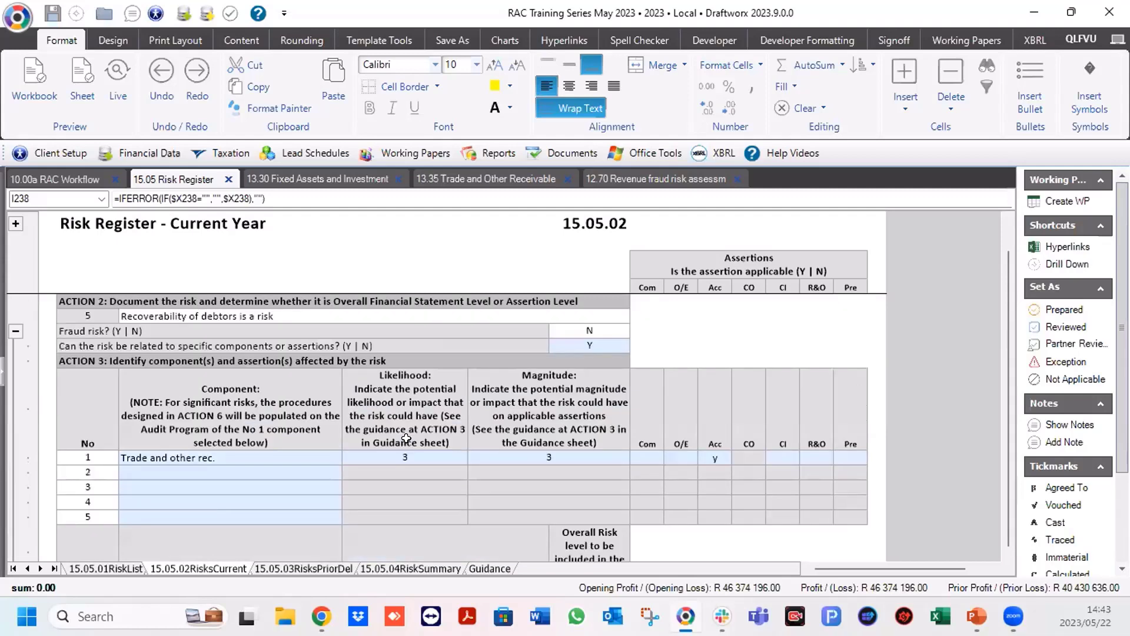
left_click(15, 330)
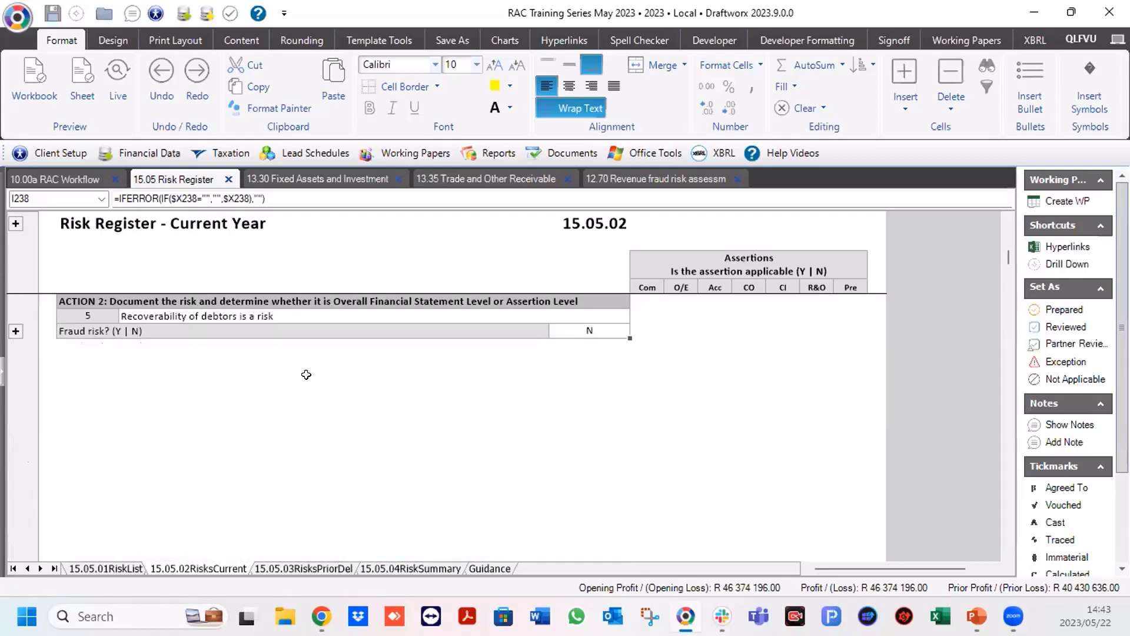
Collapse the risk 4 section and return to risk 1 in the current-year risk register.
scroll(306, 374, "up", 2)
scroll(307, 375, "up", 3)
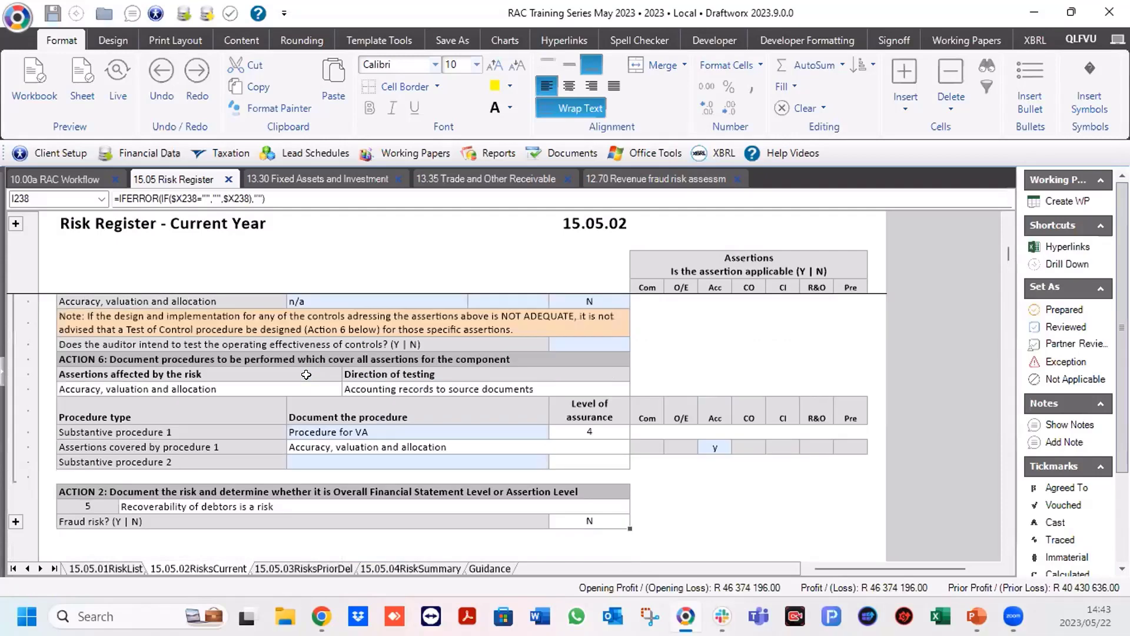
scroll(306, 375, "up", 9)
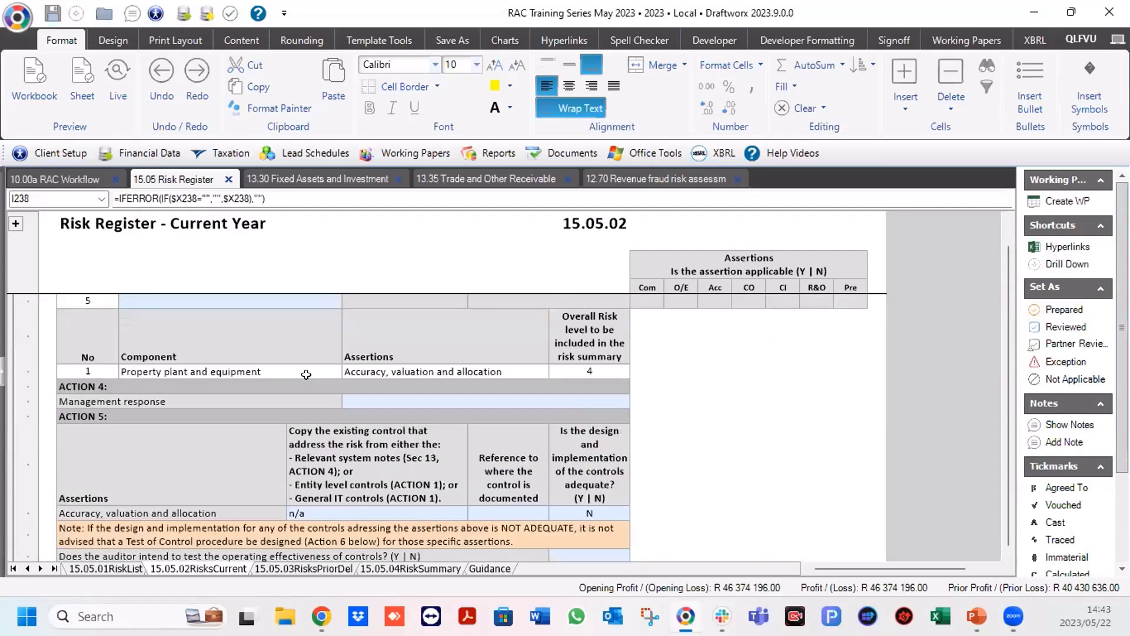
scroll(300, 374, "up", 1)
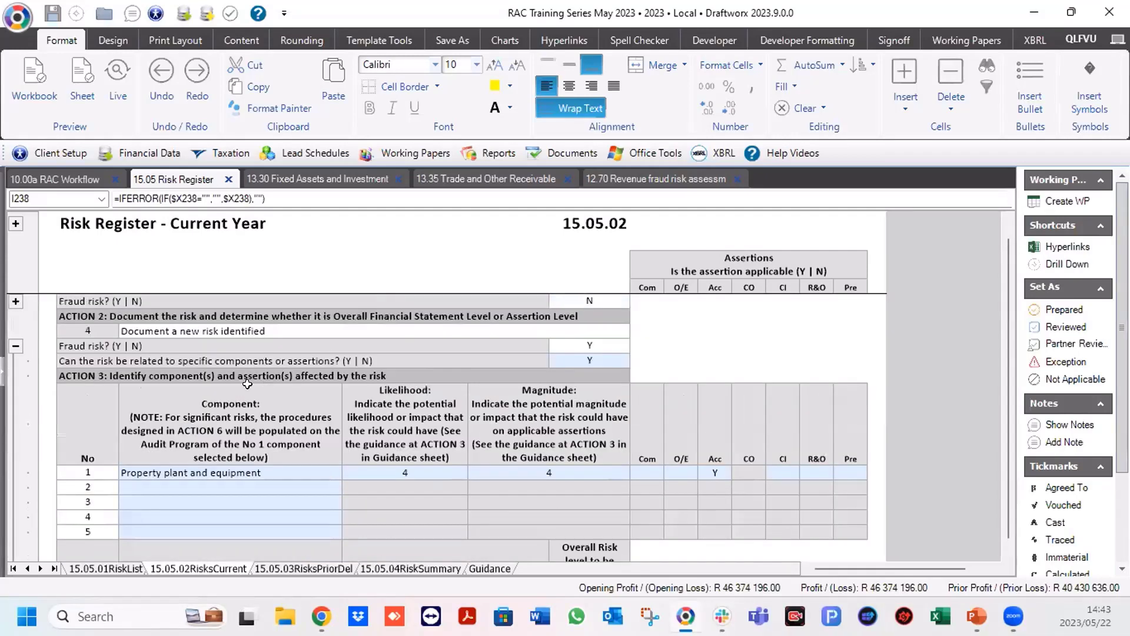
left_click(15, 346)
scroll(256, 394, "up", 3)
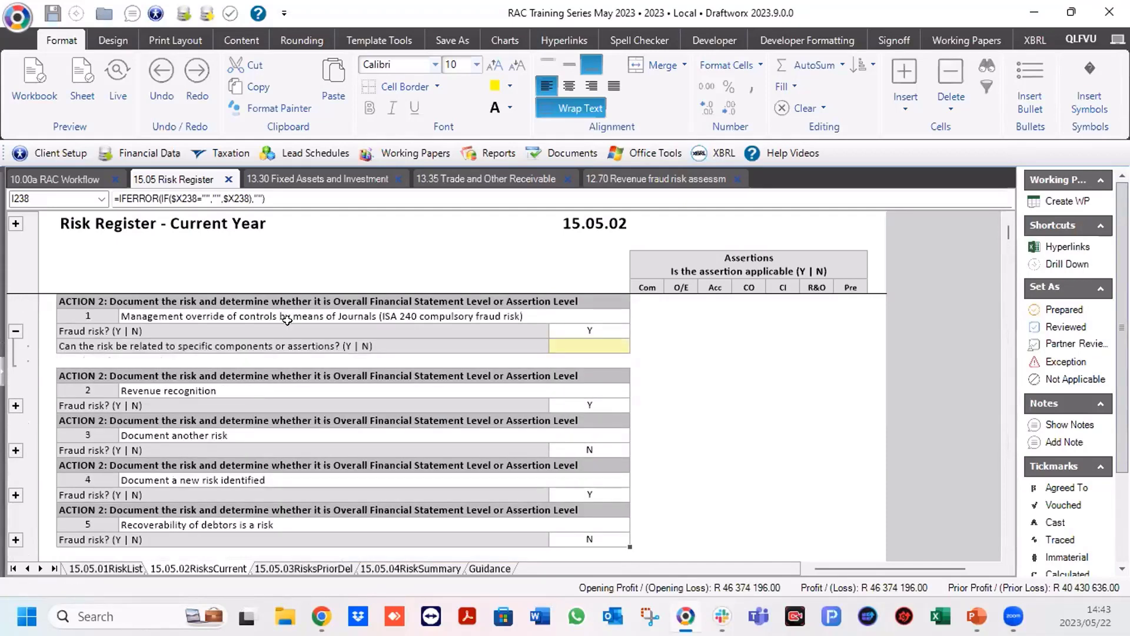
For risk 1, Management override of controls, answer N to whether the risk can be related to specific components or assertions.
left_click(277, 316)
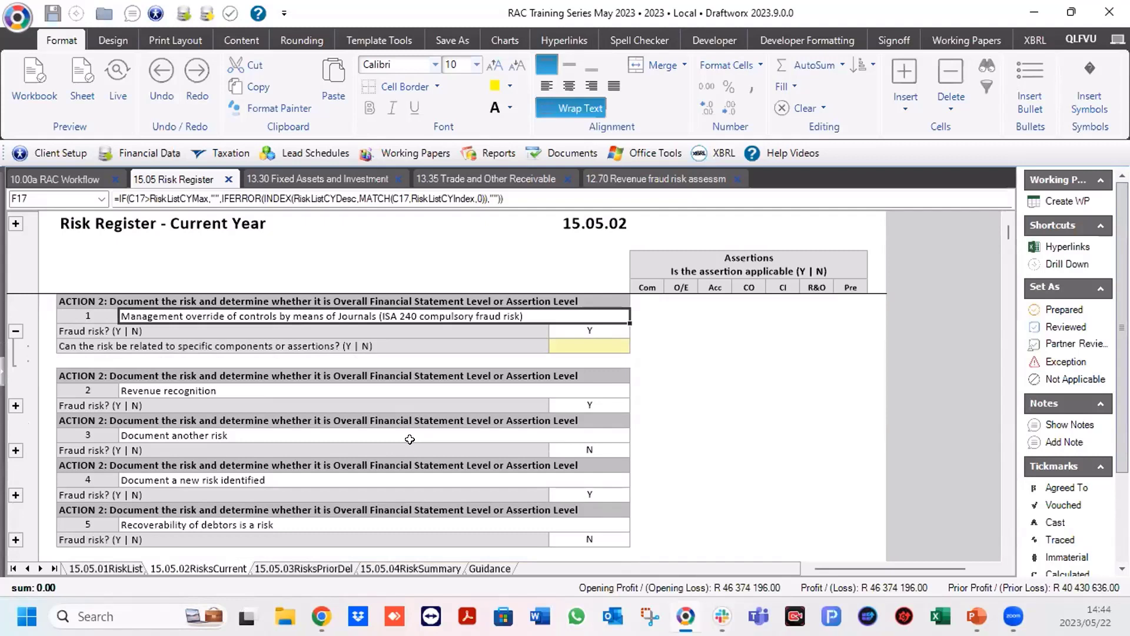
left_click(604, 330)
left_click(593, 346)
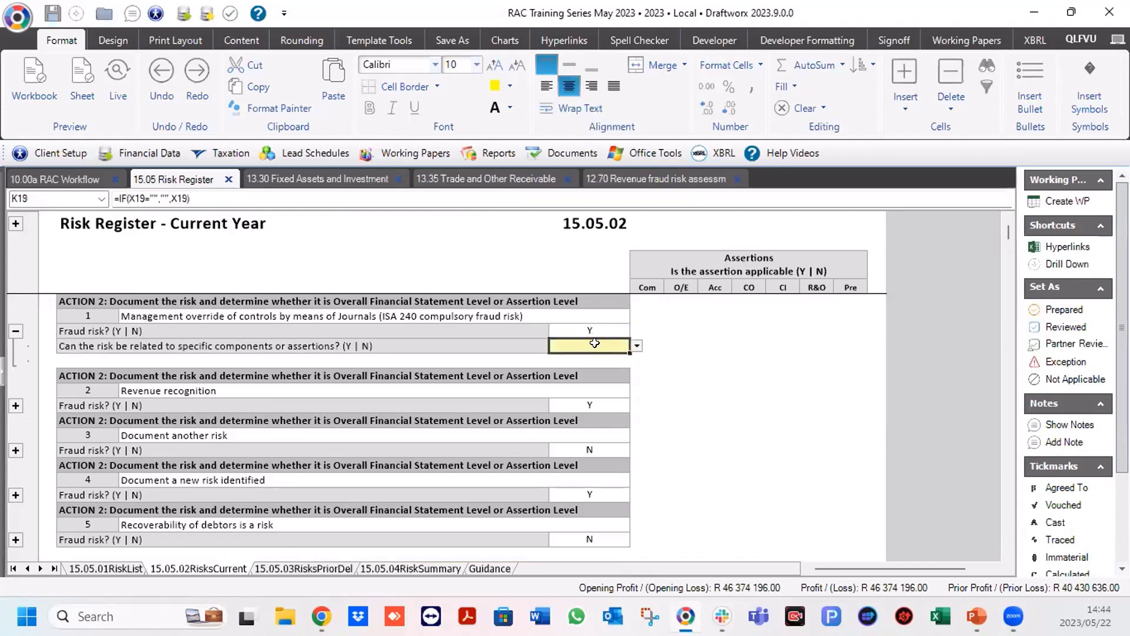
left_click(637, 348)
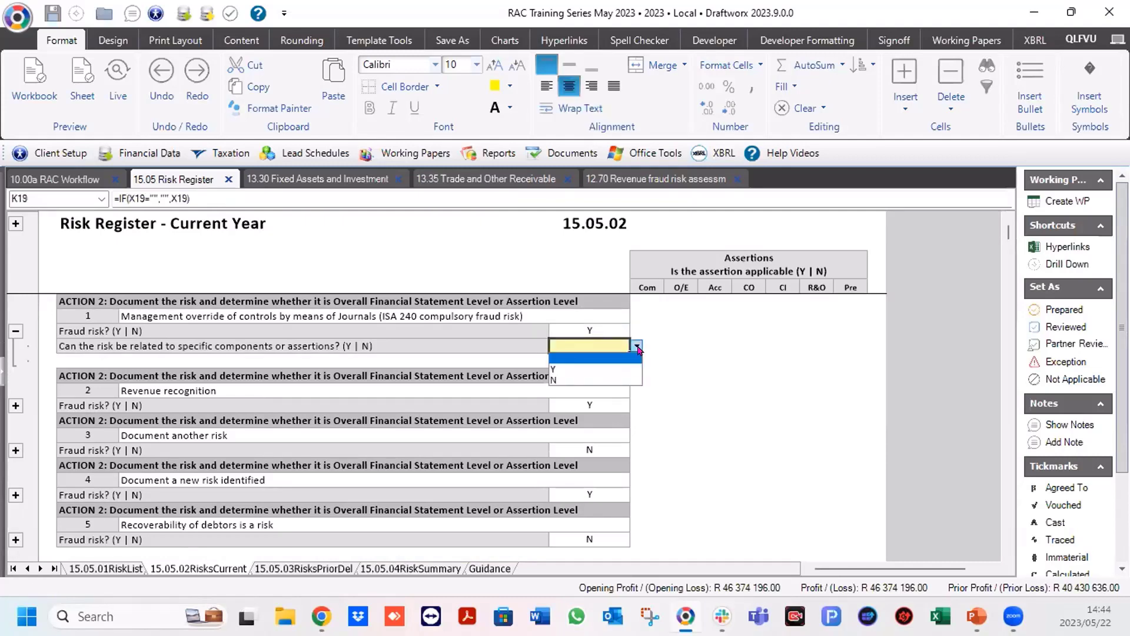
left_click(554, 380)
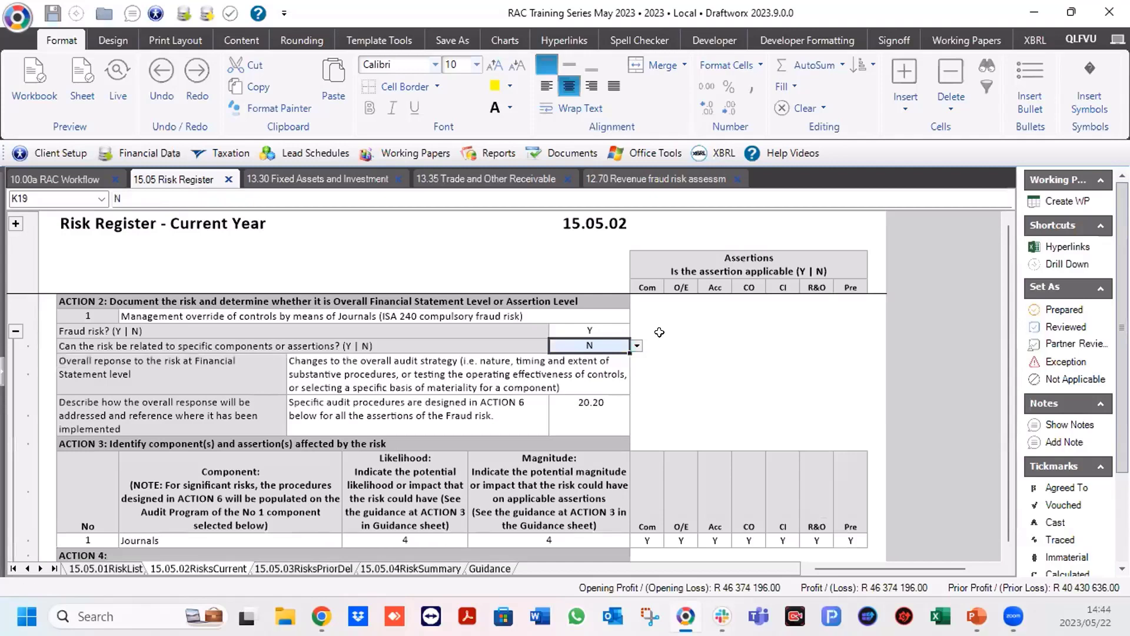
Review risk 1's overall response, the Journals component's likelihood, magnitude and assertions, and the Action 4 risk level and management response fields.
scroll(465, 367, "down", 1)
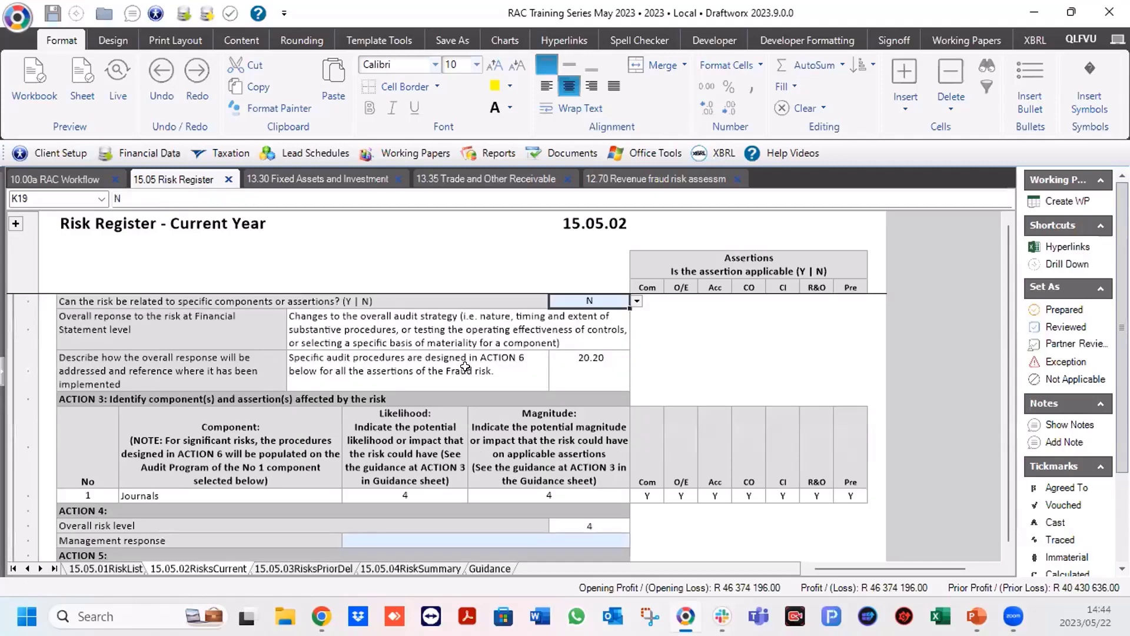
left_click(1005, 554)
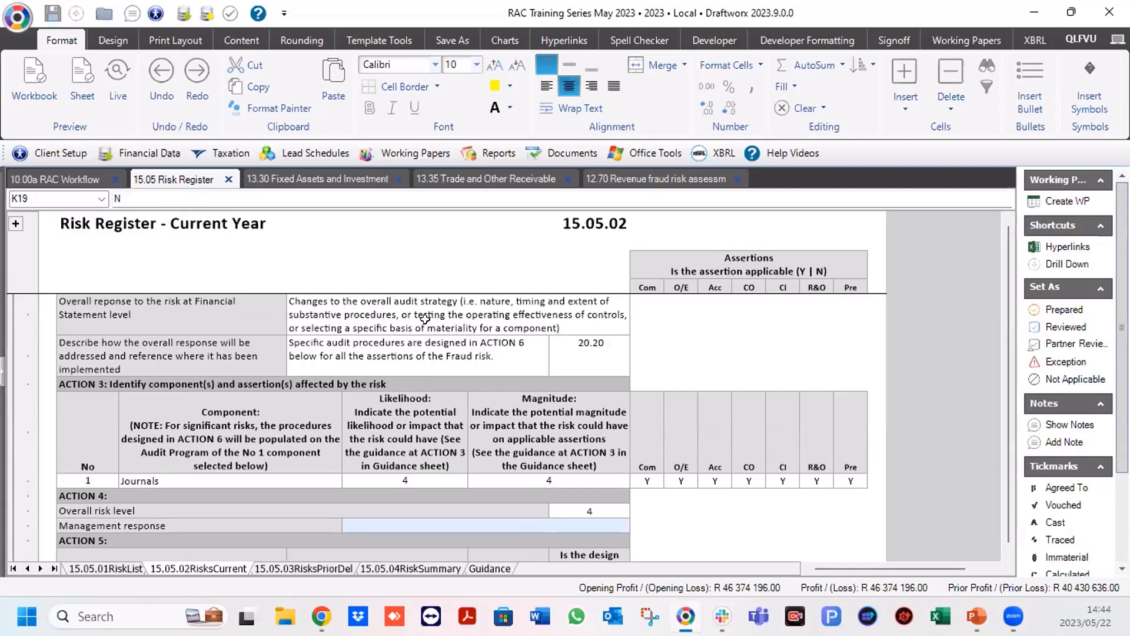
scroll(384, 344, "down", 1)
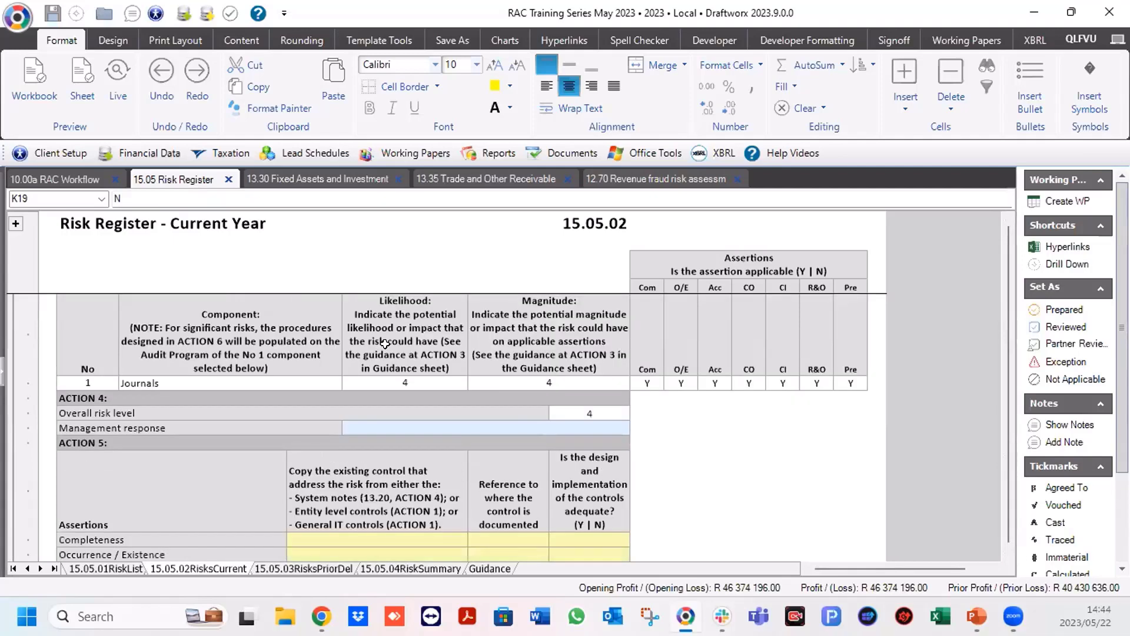
left_click(384, 344)
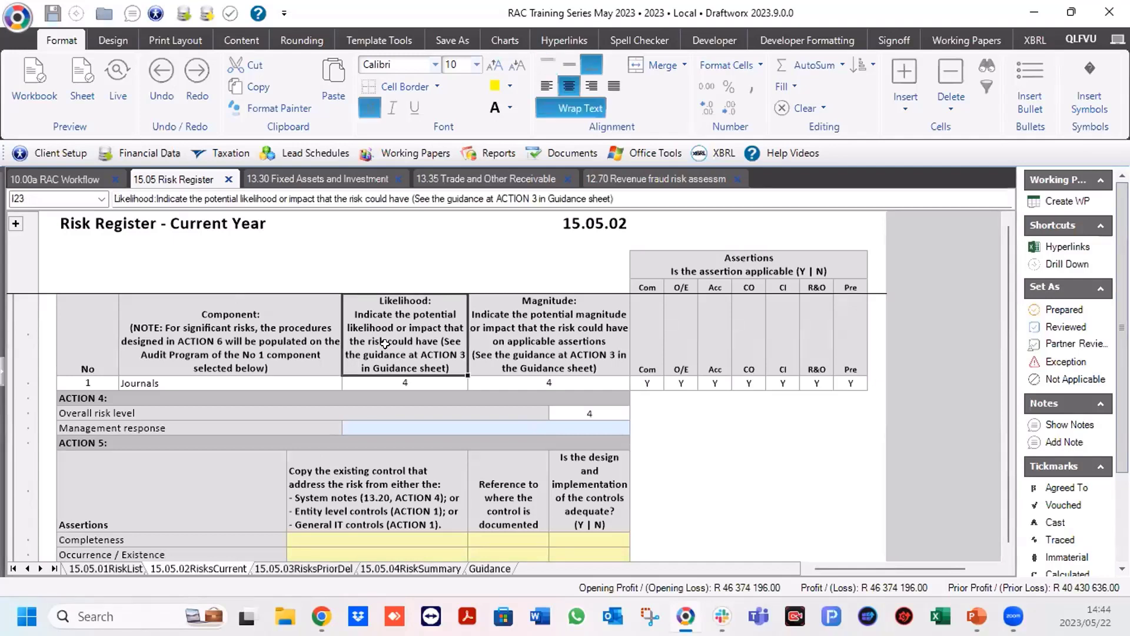
key("Down")
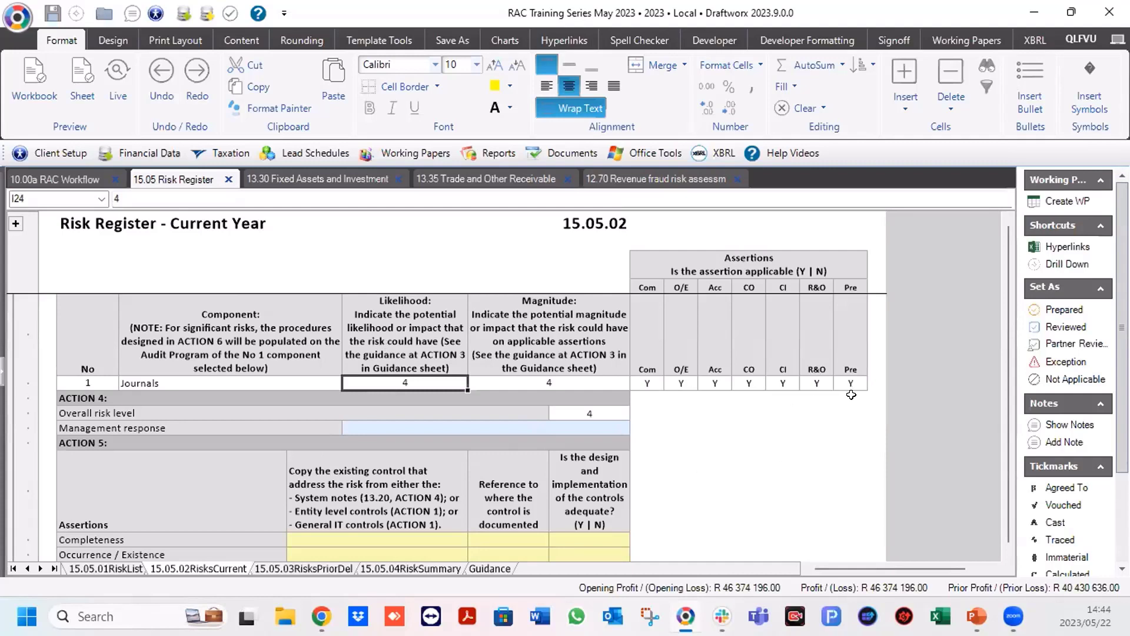
left_click(510, 426)
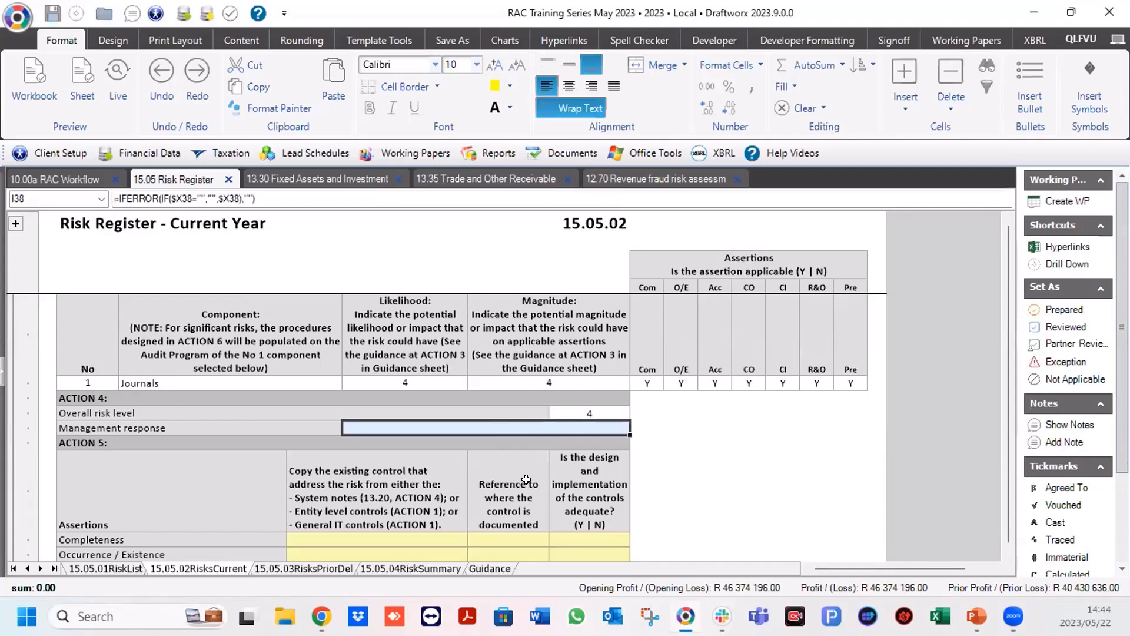
left_click(1009, 556)
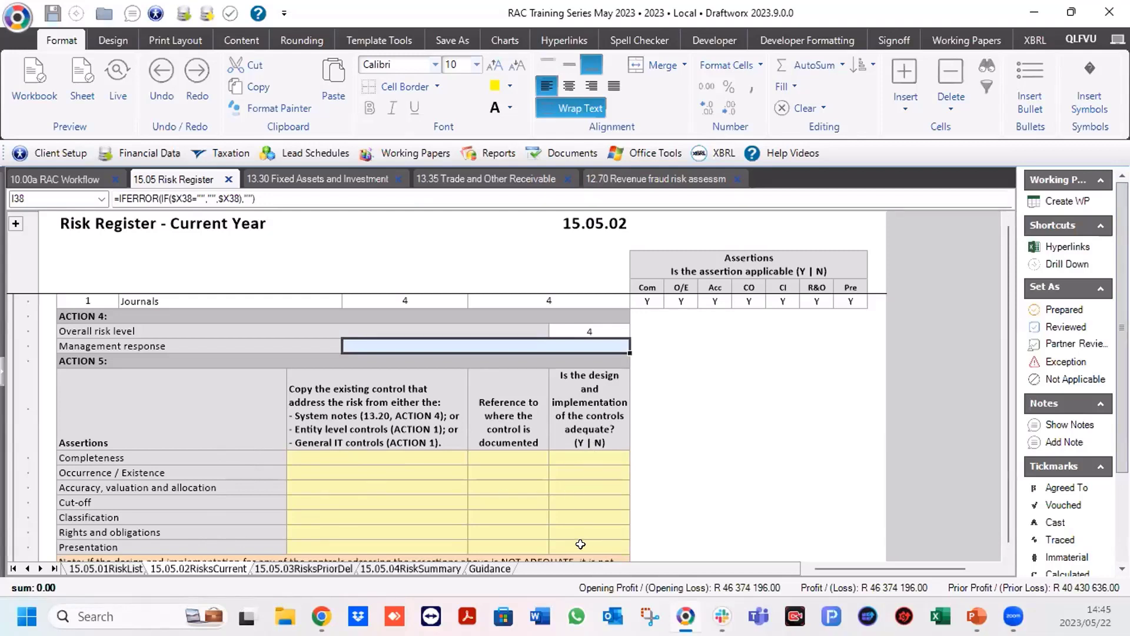
Mark the design and implementation of controls as adequate with y for all seven assertions in risk 1's Action 5, Completeness through Presentation.
left_click(570, 455)
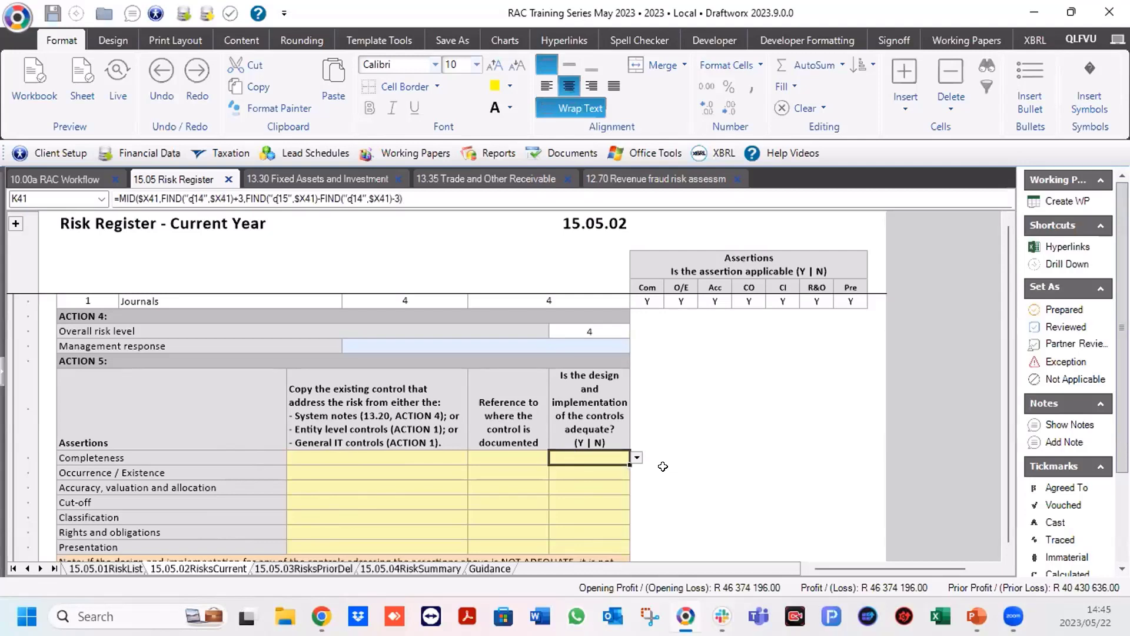
type("y")
key("Return")
type("y")
key("Return")
type("y")
key("Return")
type("y")
key("Return")
type("y")
key("Return")
type("y")
key("Return")
type("y")
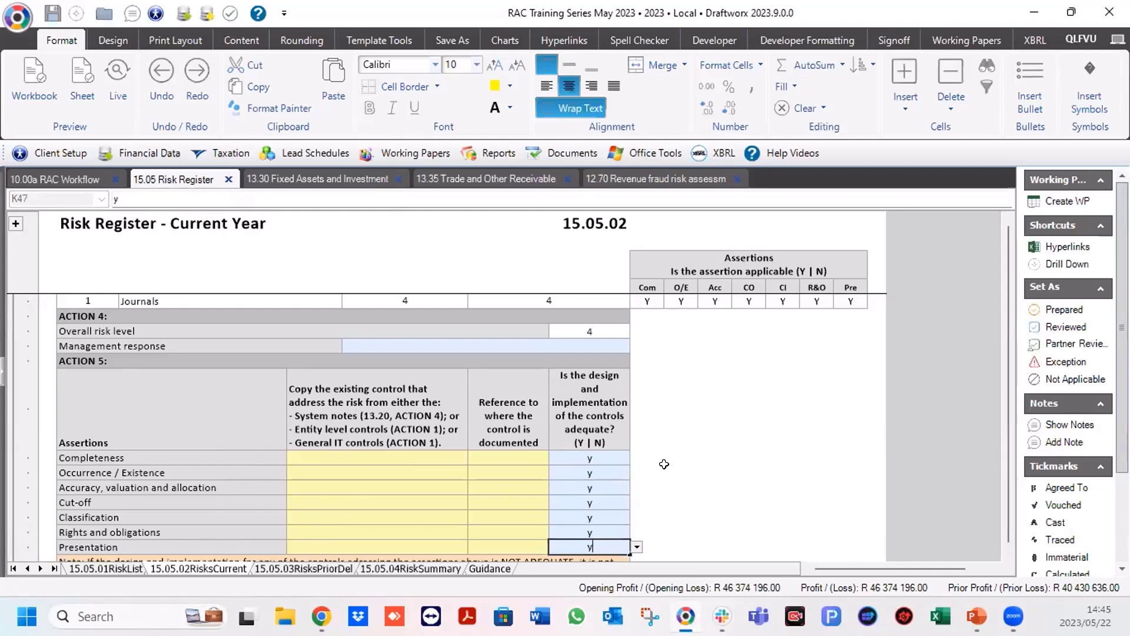
Answer Y to testing the operating effectiveness of risk 1's controls, and check the substantive and test of control fields of procedure 1.
scroll(664, 464, "down", 5)
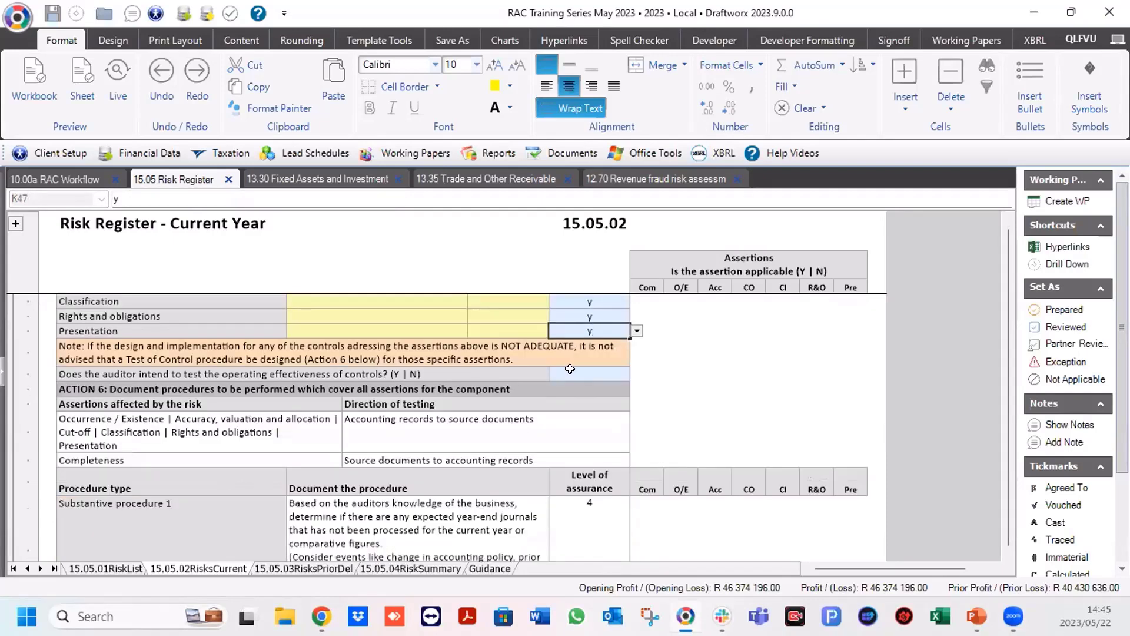
key("Return")
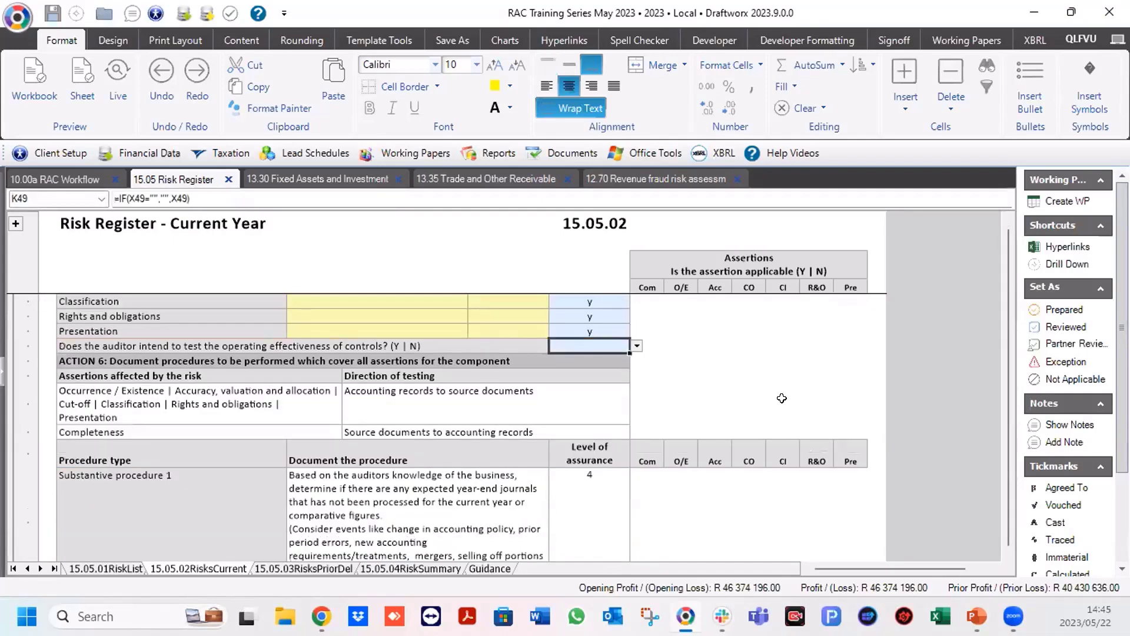
left_click(636, 346)
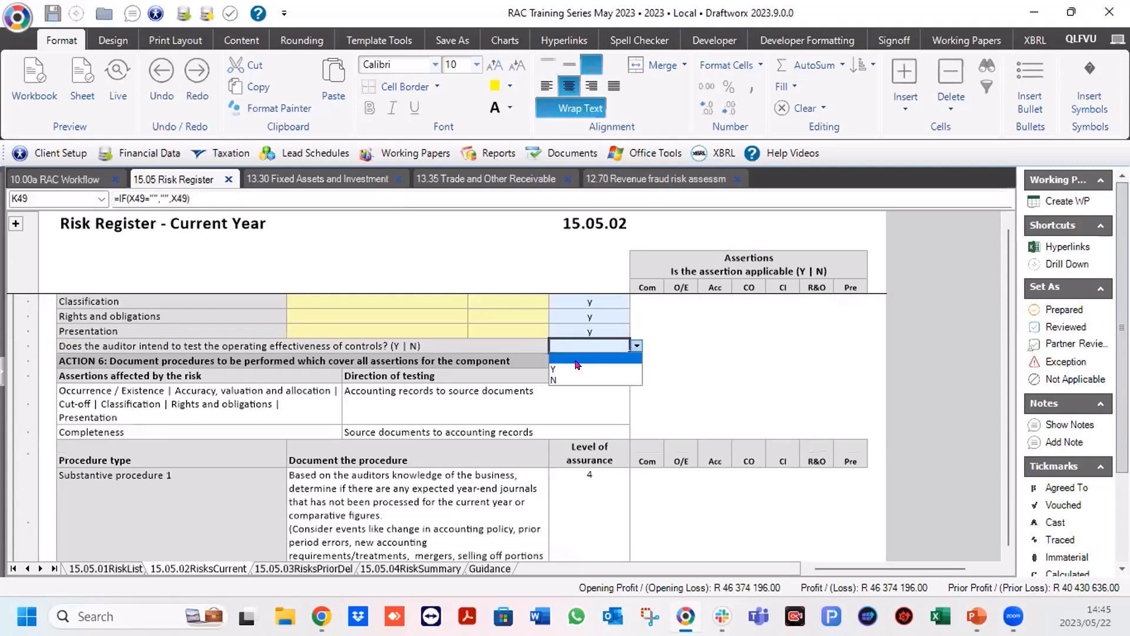
left_click(553, 360)
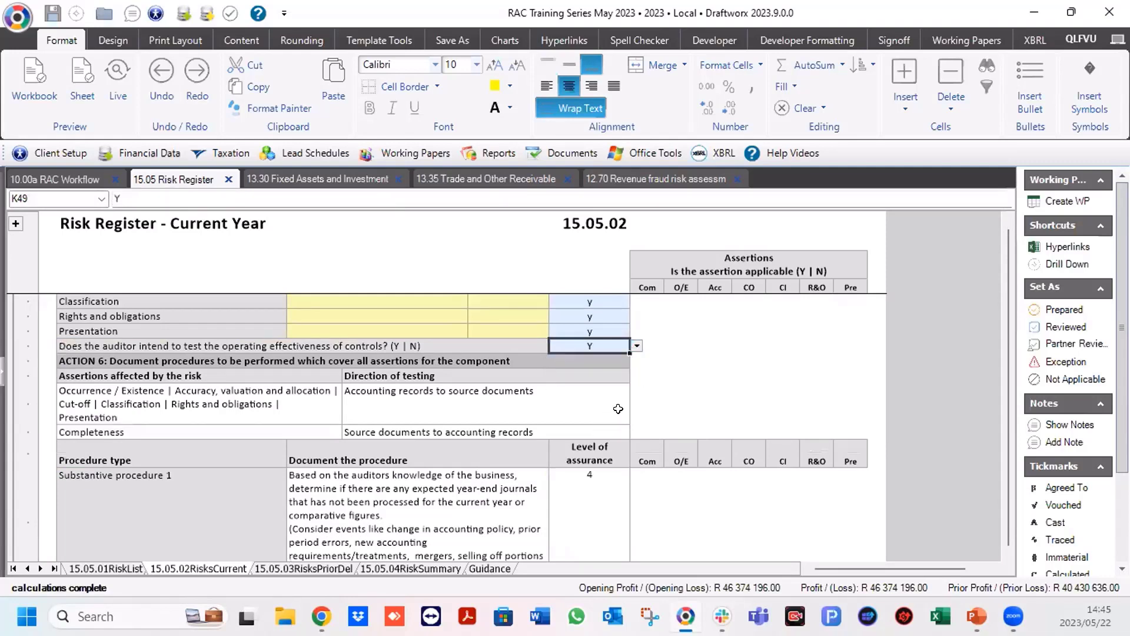
left_click(436, 501)
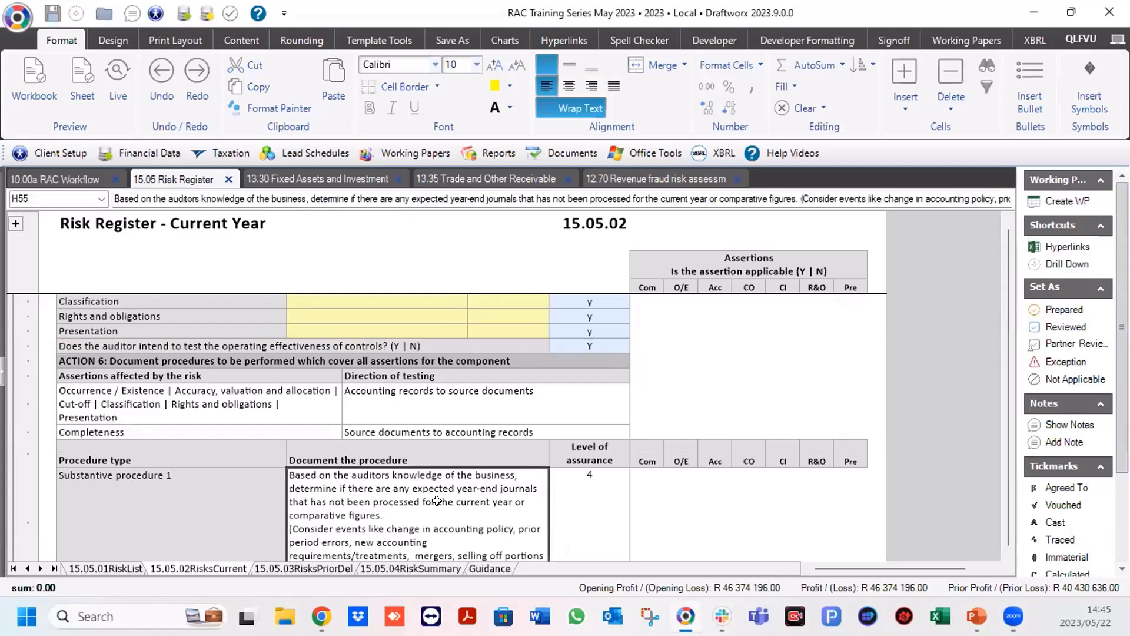
key("Down")
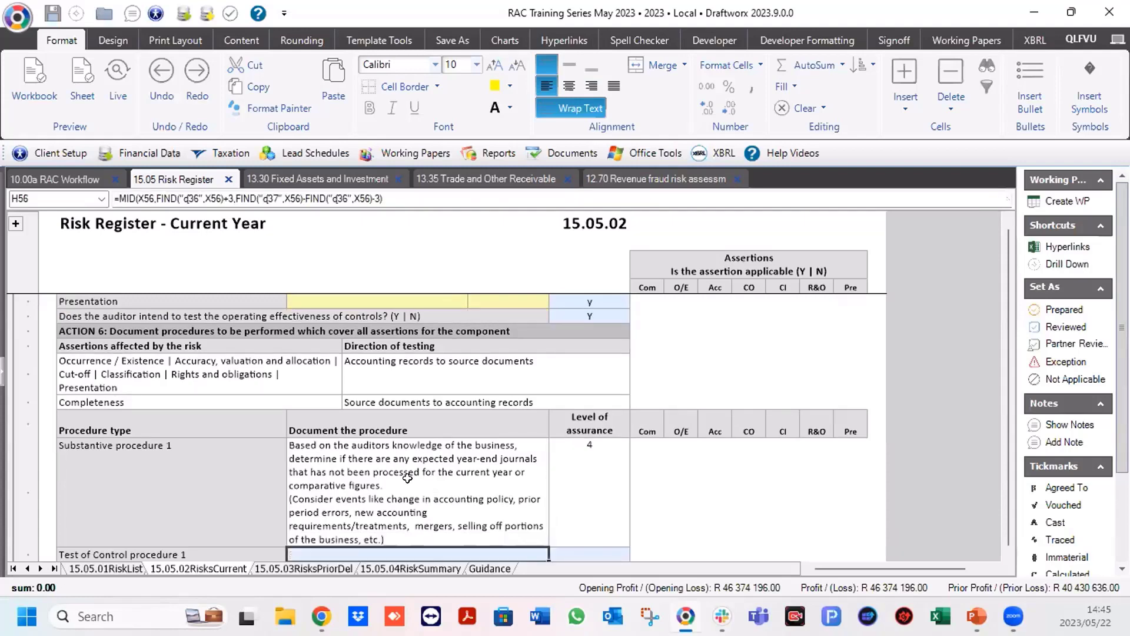
key("Down")
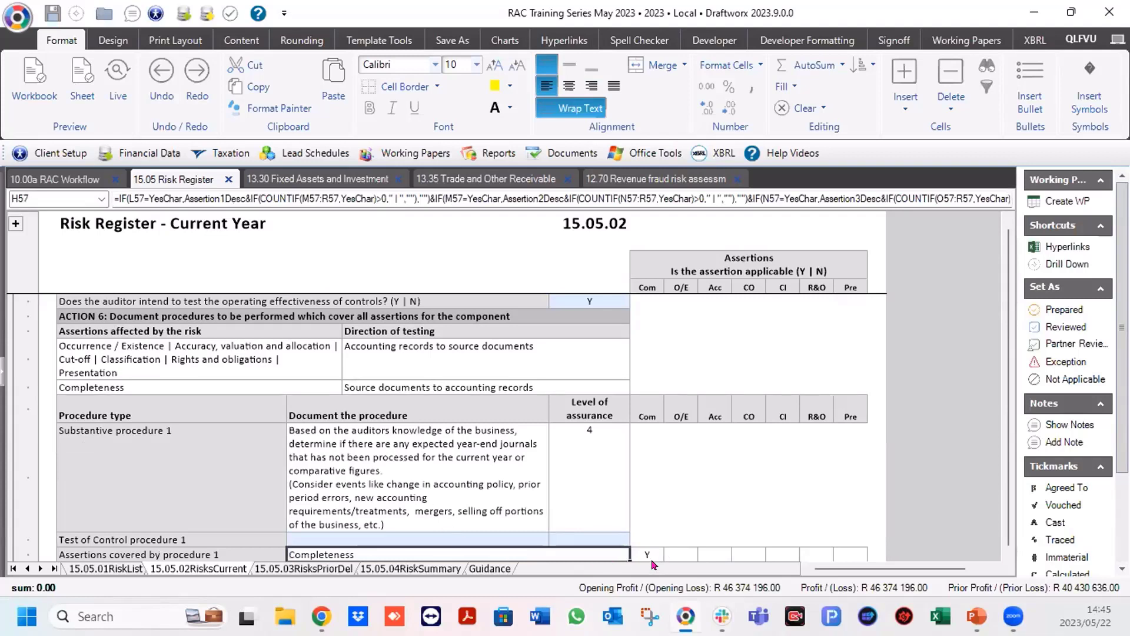
key("Up")
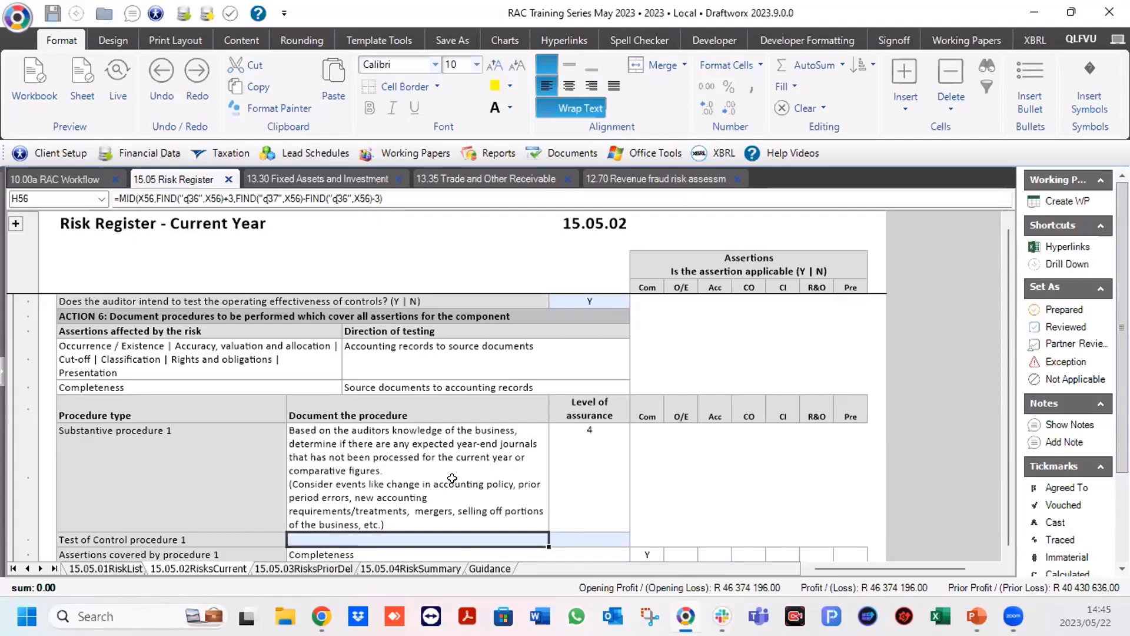
Enter "copied control" as the existing control addressing the Completeness assertion in risk 1's Action 5.
scroll(452, 478, "up", 4)
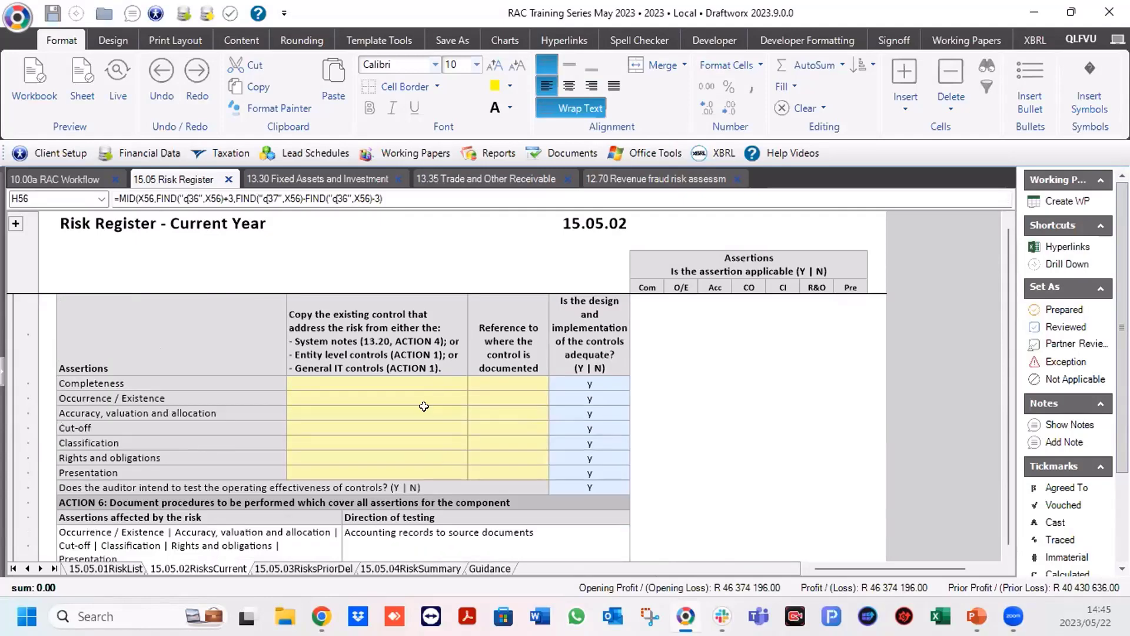
left_click(320, 384)
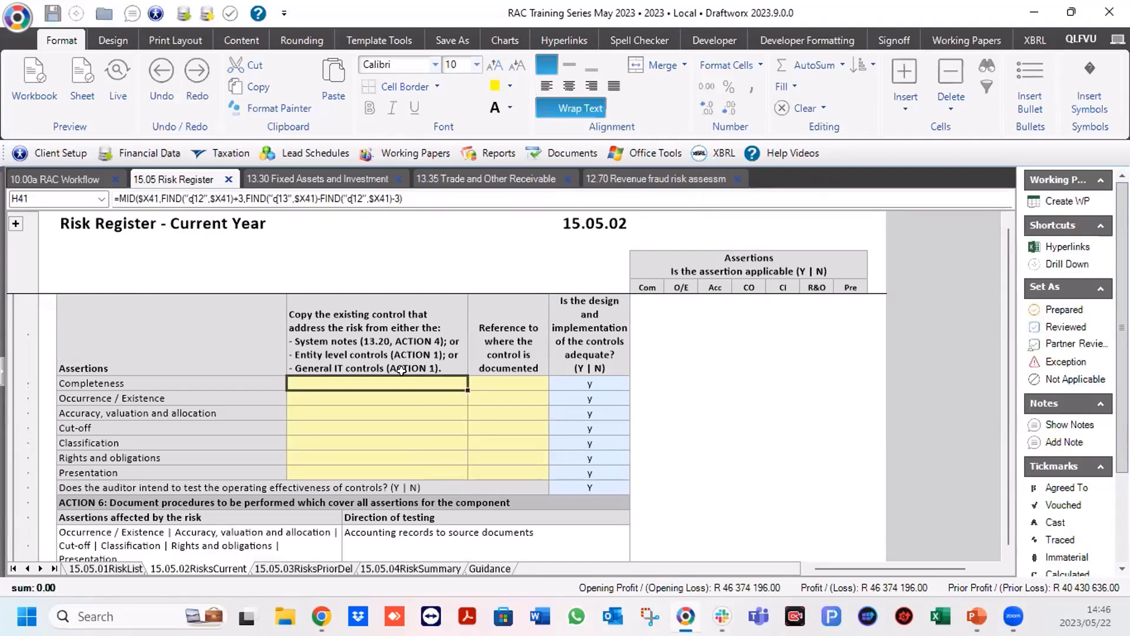
type("co")
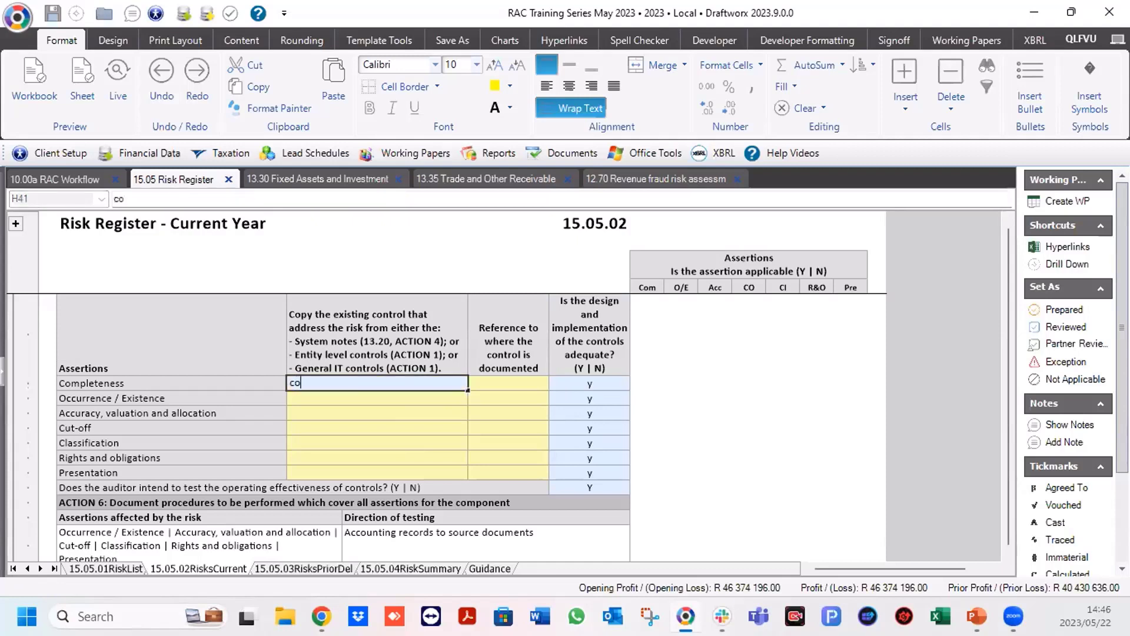
type("pied control")
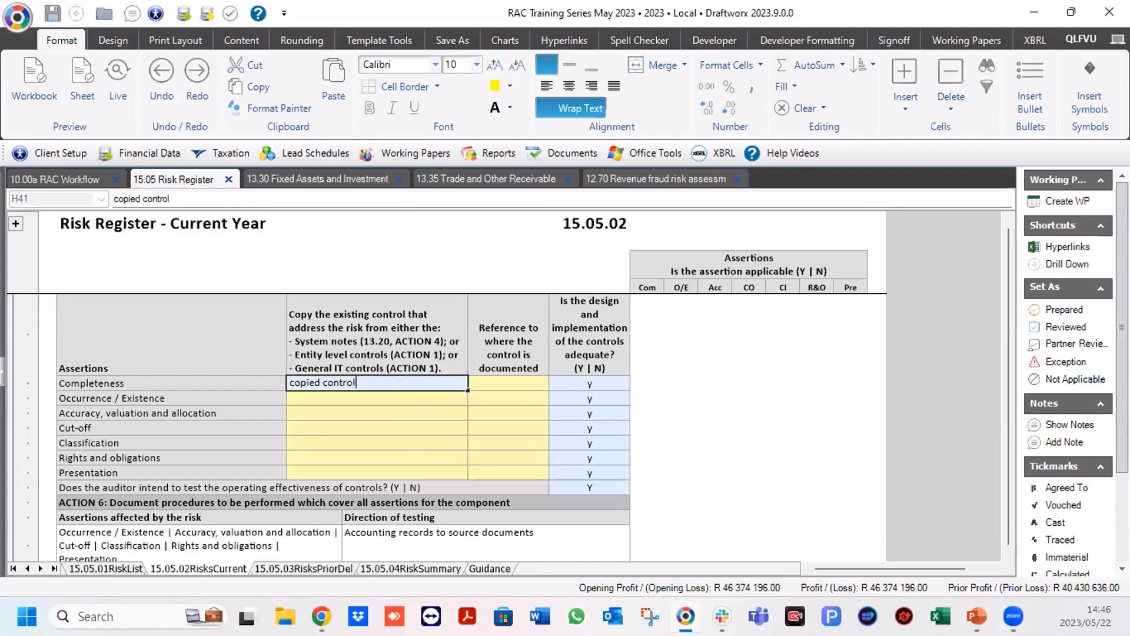
left_click(494, 413)
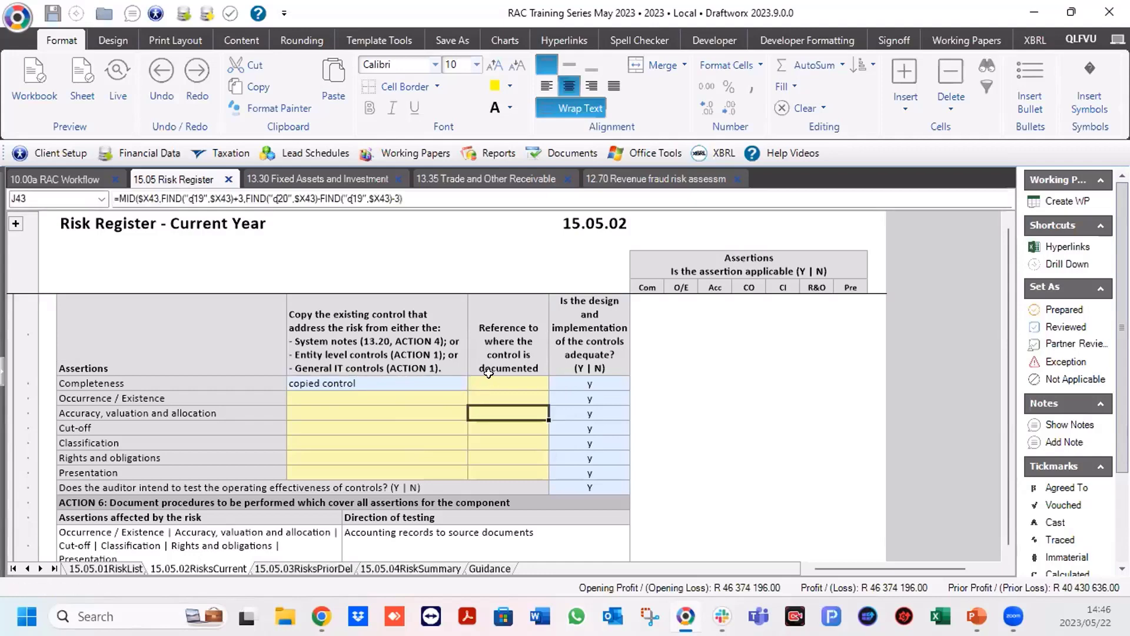
Examine risk 1's Test of Control procedure 1, the assertions covered by procedure 1, and the journal sampling criteria in Substantive procedure 2.
scroll(497, 406, "down", 4)
scroll(499, 414, "down", 2)
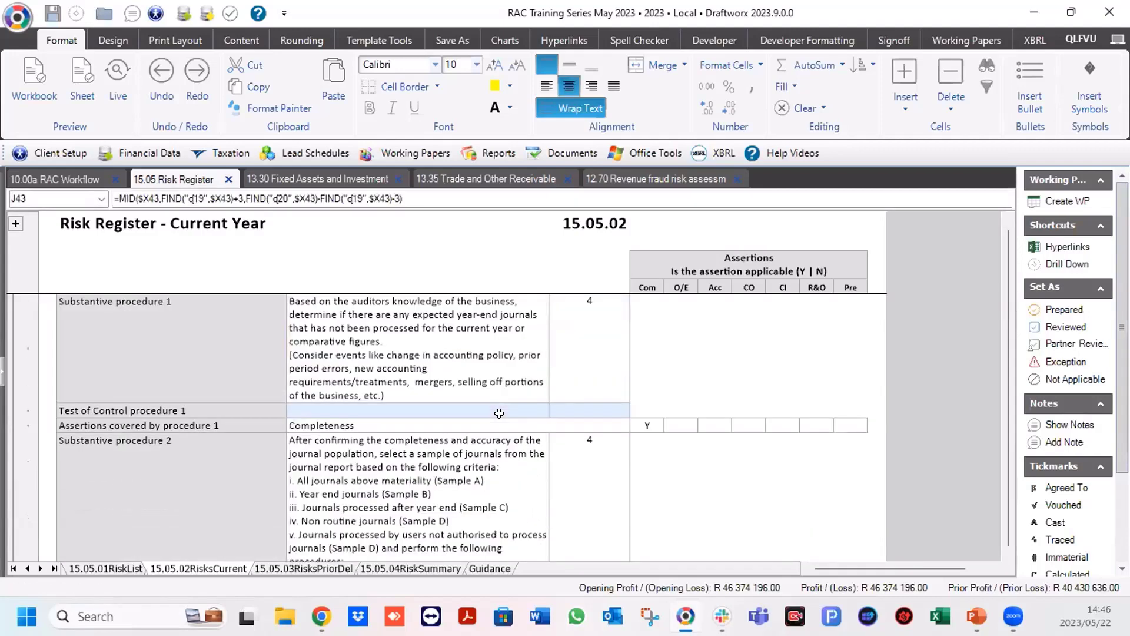
left_click(447, 409)
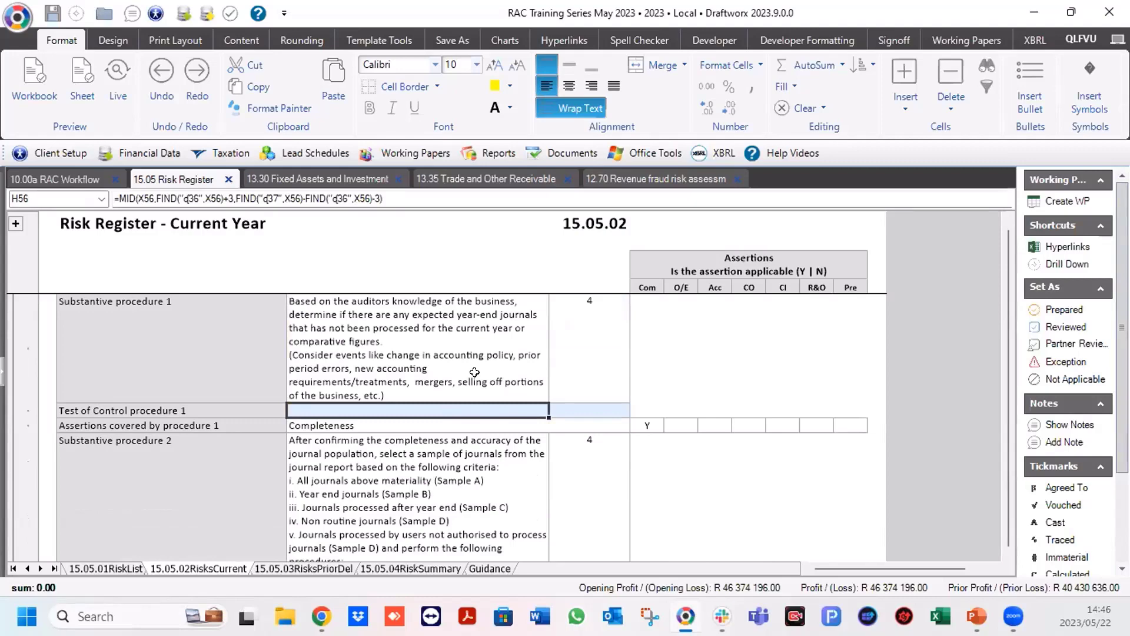
scroll(475, 372, "down", 1)
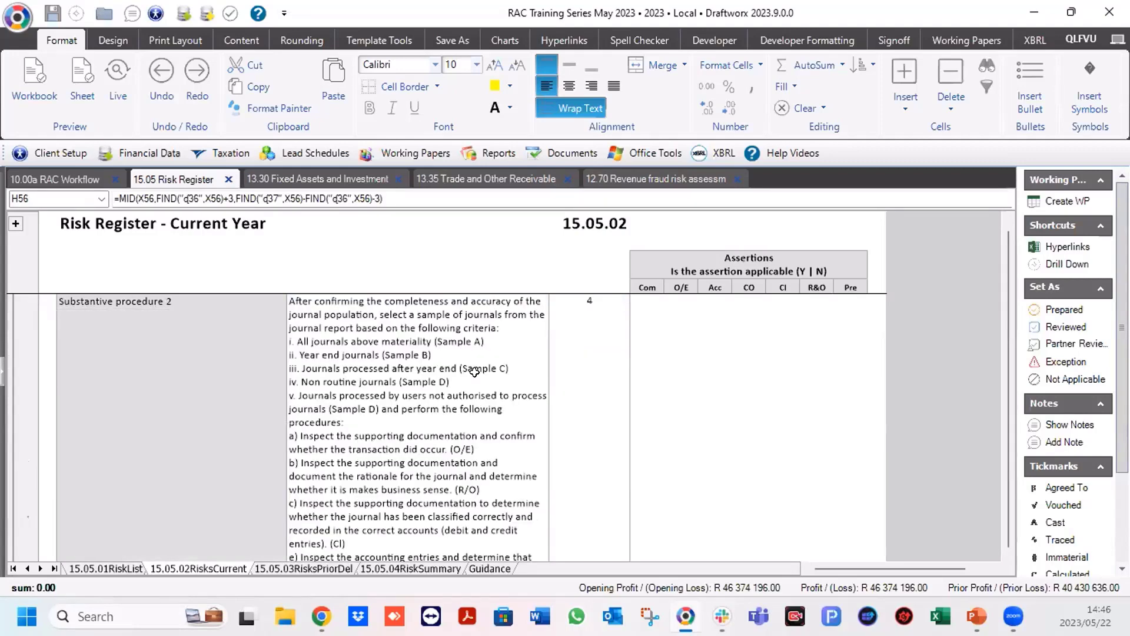
left_click(475, 372)
key("Up")
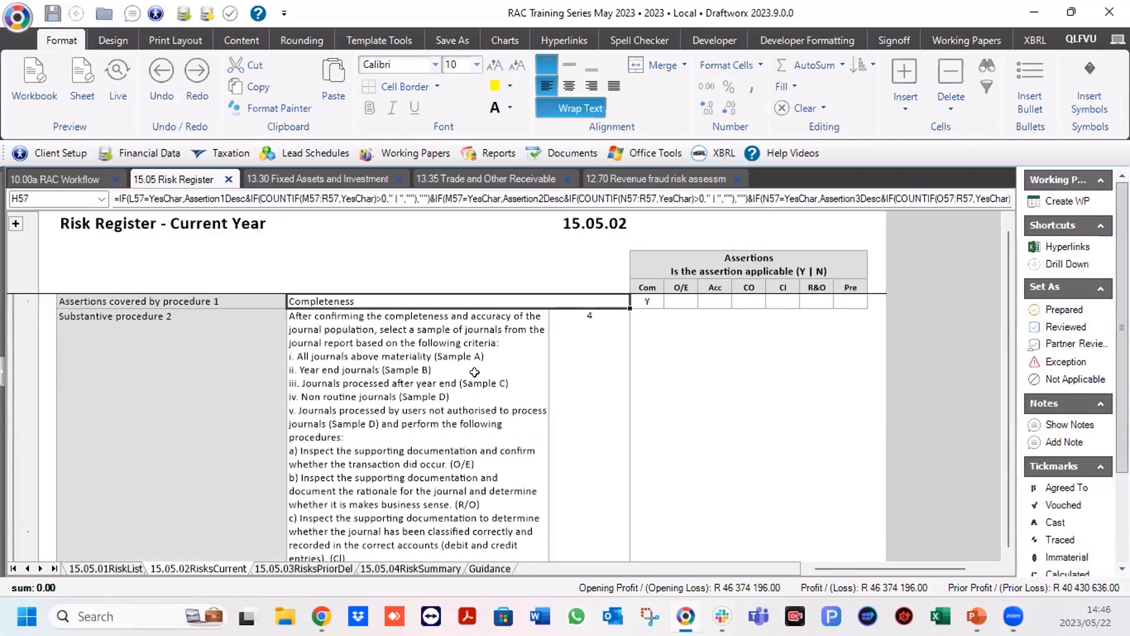
key("Down")
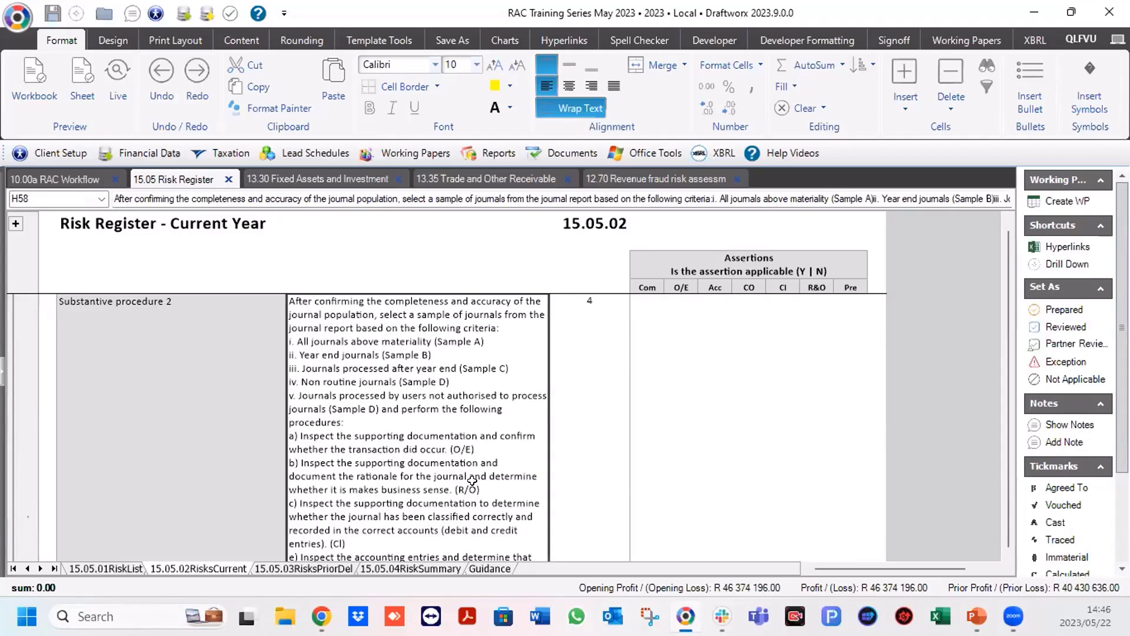
Examine the Test of Control procedure 2, covered assertions and Substantive procedure 3 fields of risk 1.
key("Down")
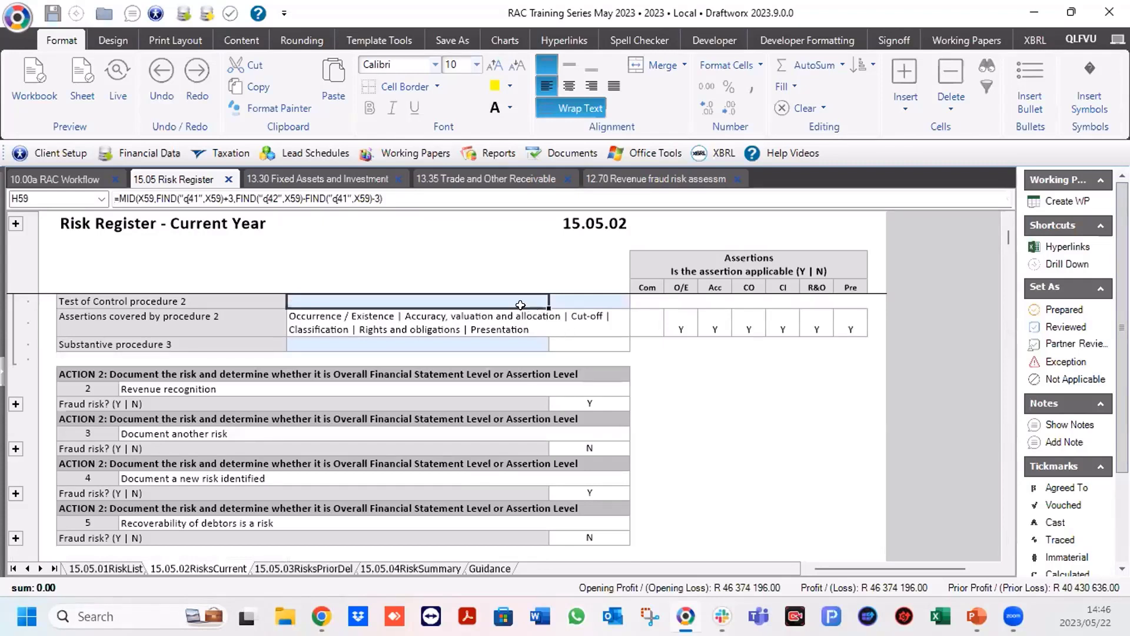
left_click(467, 335)
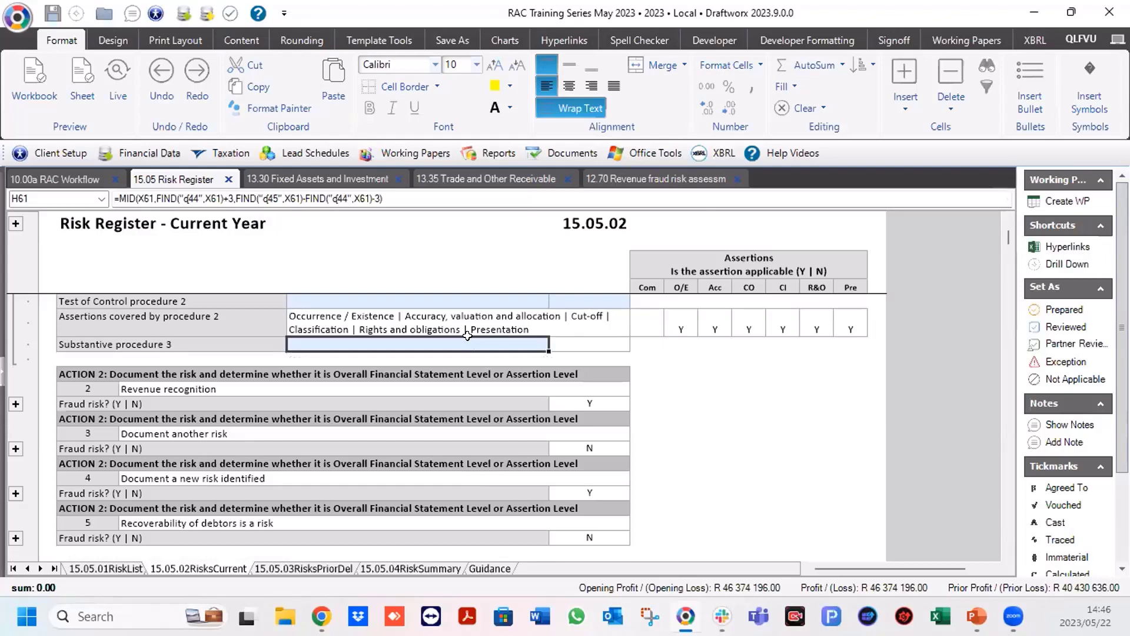
key("Up")
key("Up")
key("Up")
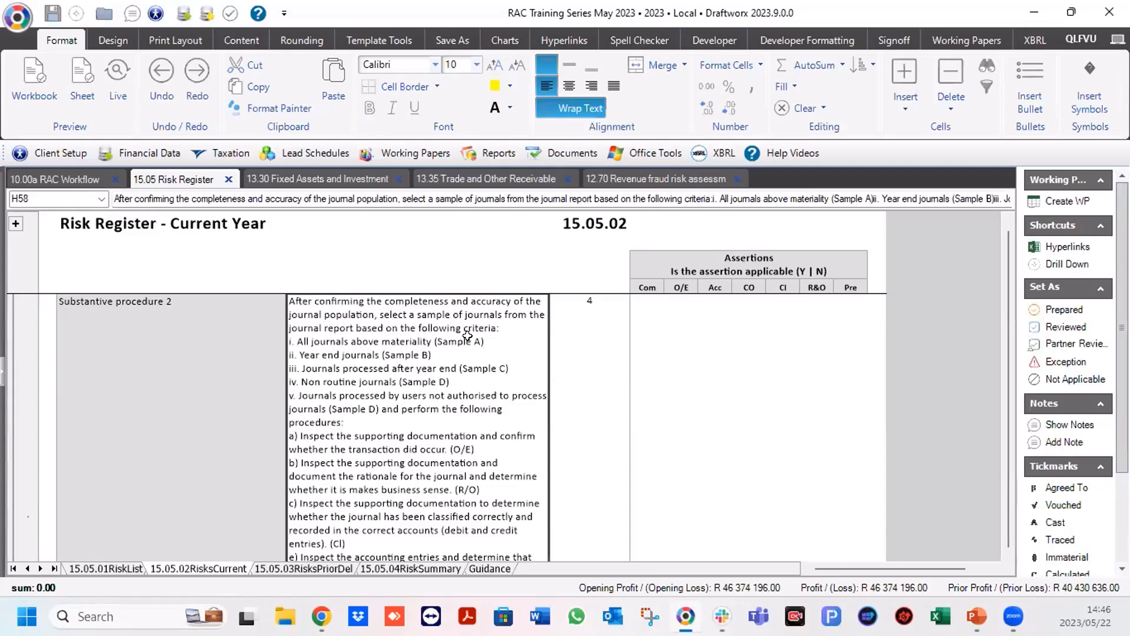
Answer N to whether the auditor intends to test the operating effectiveness of controls in risk 1's Action 5.
key("Up")
key("Up")
key("Up")
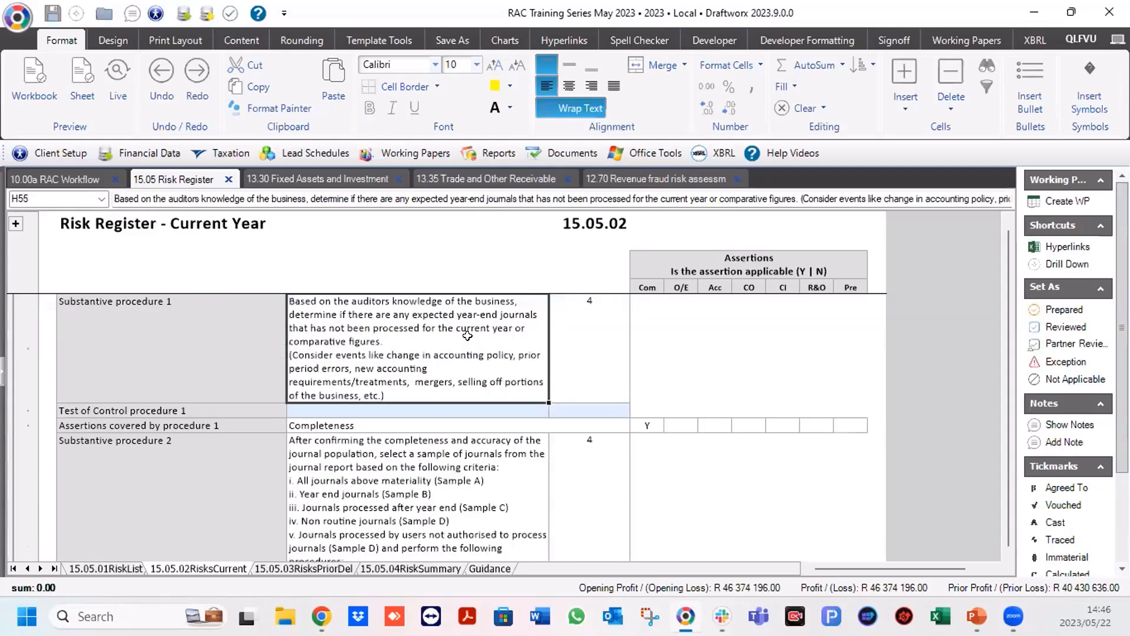
key("Up")
key("Up")
key("Up")
key("Up")
key("Up")
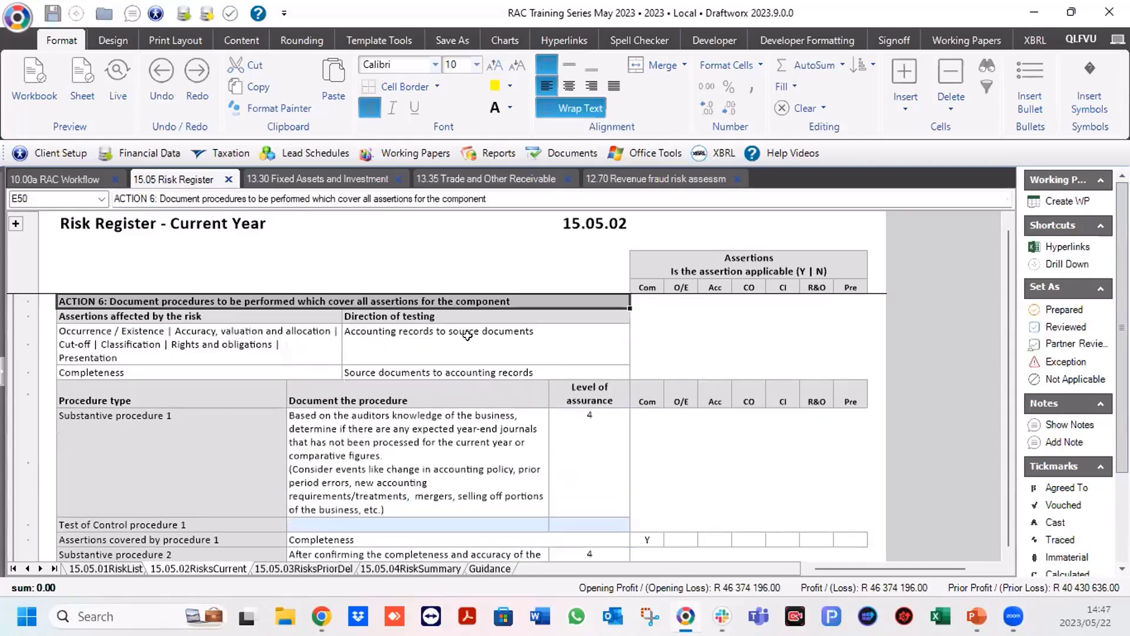
key("Up")
key("Up")
key("Up")
key("Up")
key("Up")
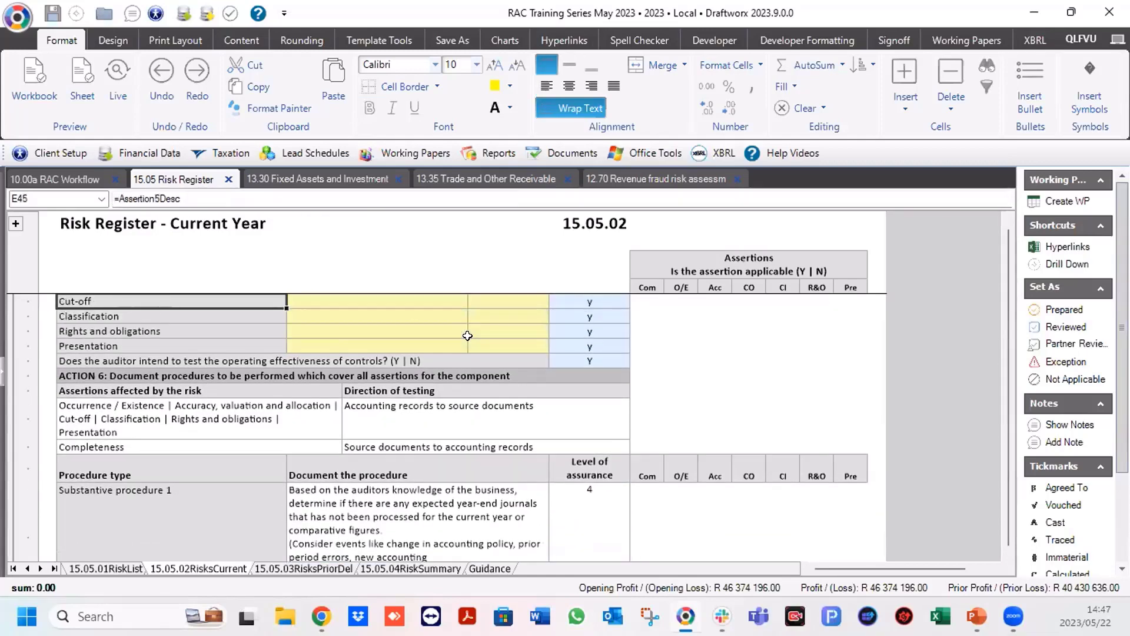
key("Up")
key("Up")
key("Up")
key("Up")
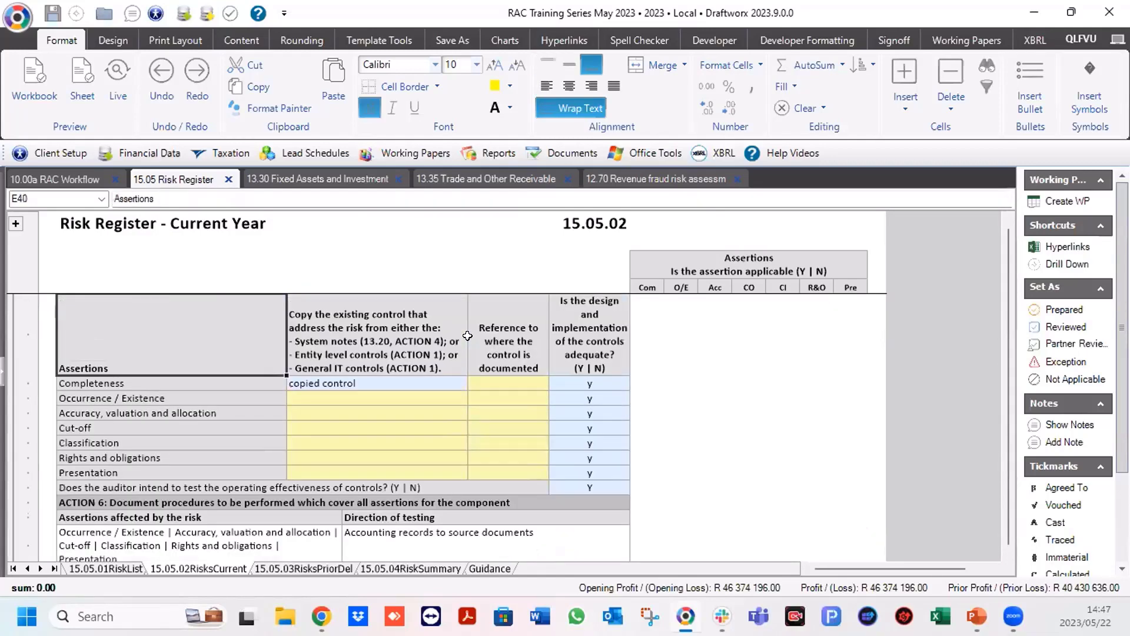
left_click(574, 486)
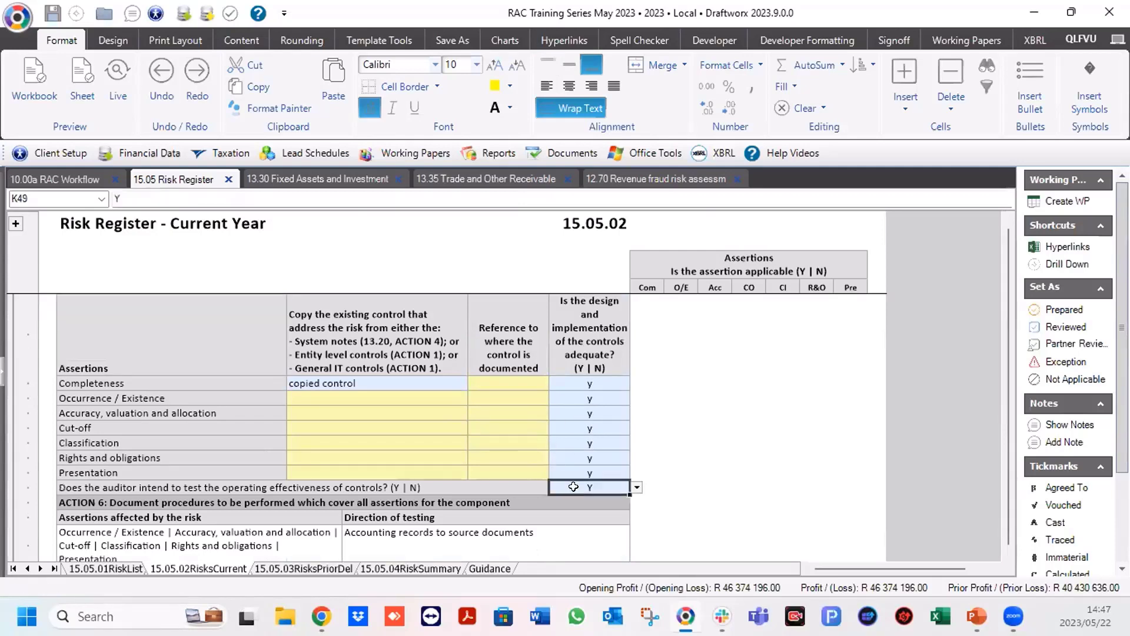
left_click(637, 488)
left_click(553, 521)
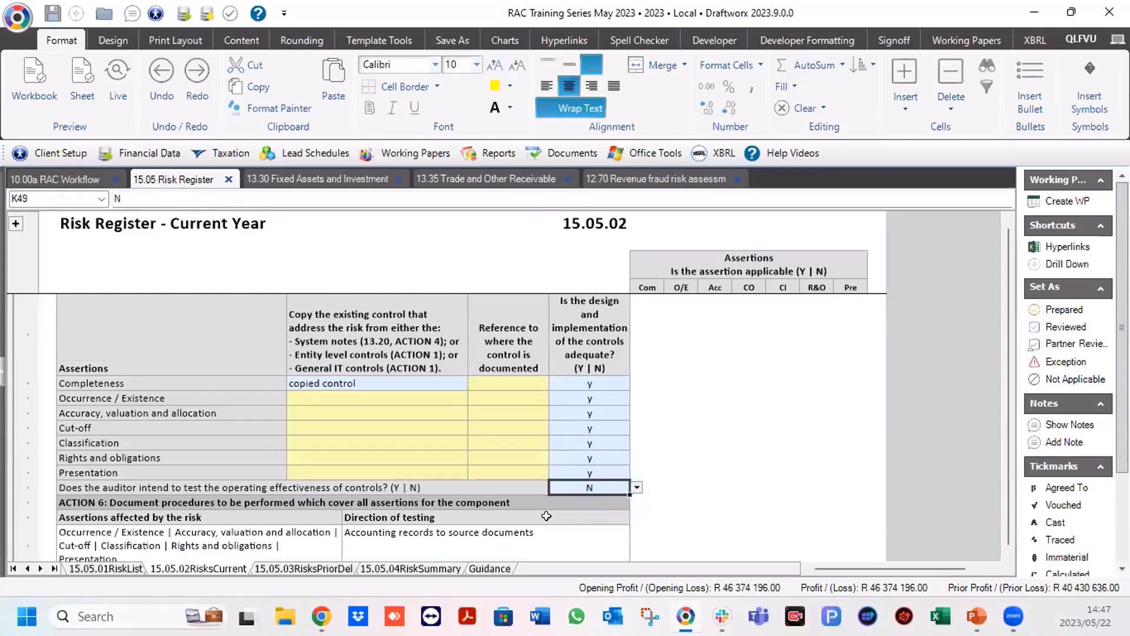
Check which procedure fields risk 1's Action 6 offers without controls testing, and look back over its Actions 2 to 5.
scroll(514, 466, "down", 3)
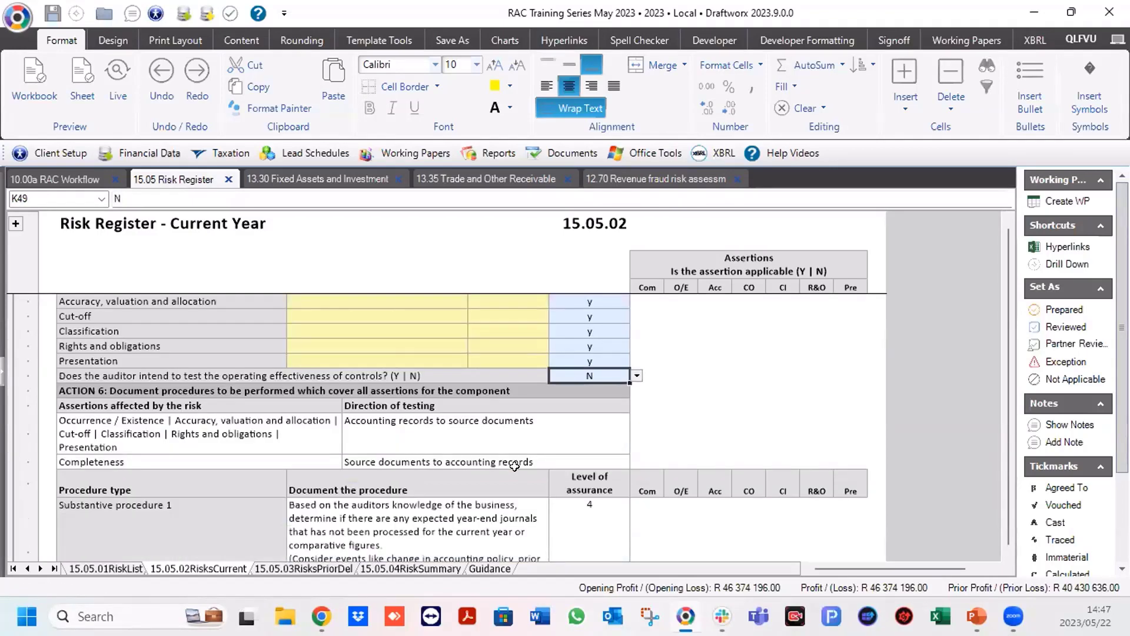
scroll(515, 466, "down", 3)
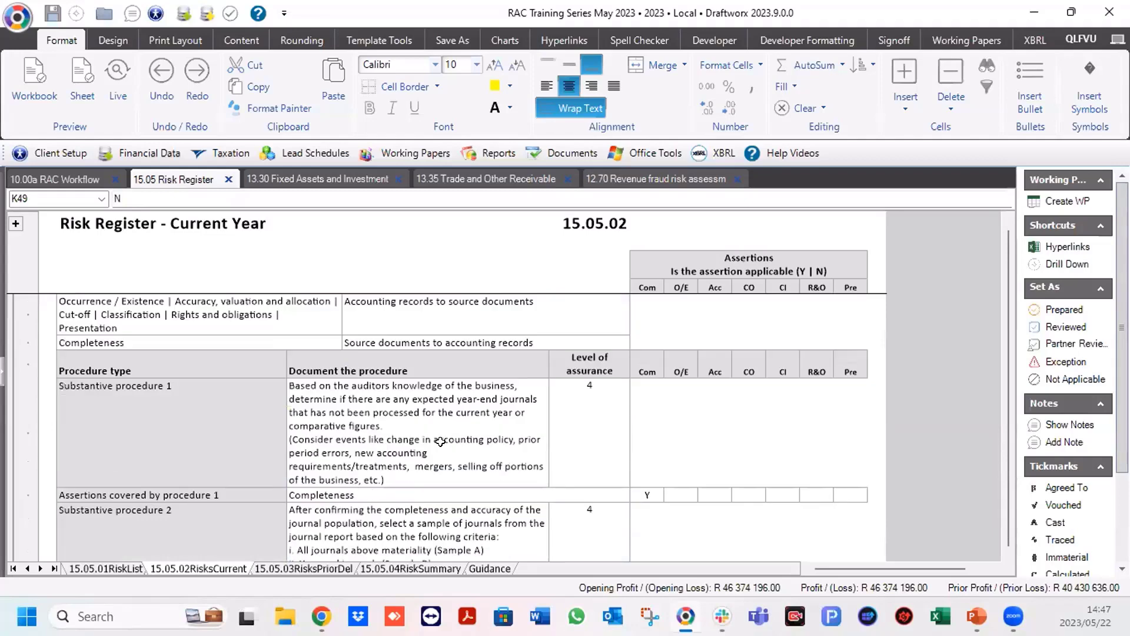
scroll(441, 442, "down", 9)
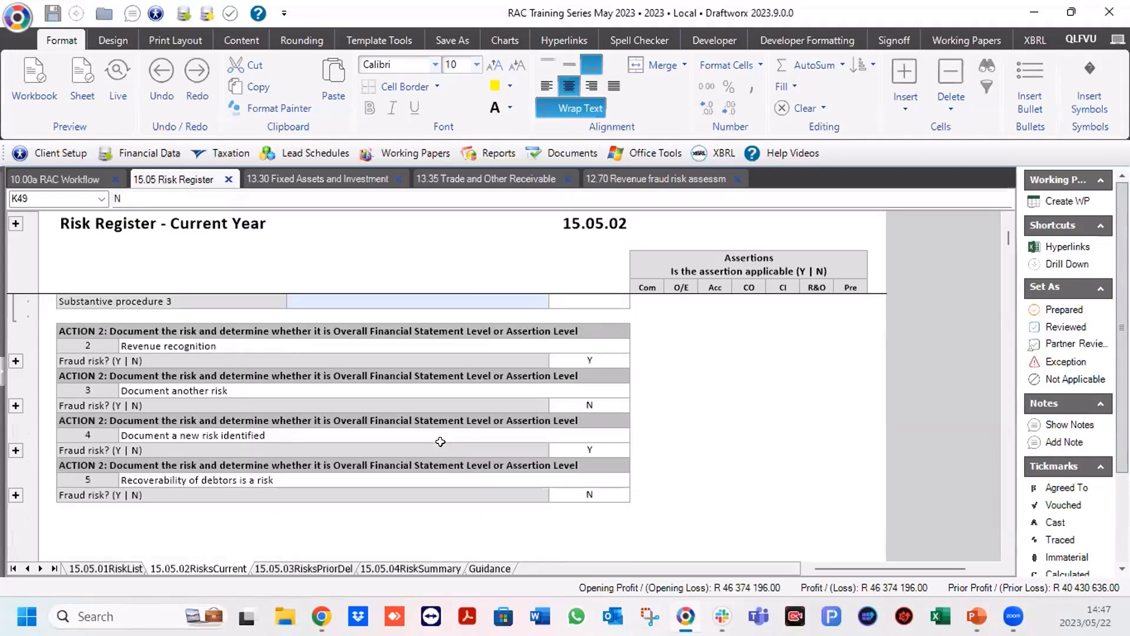
scroll(441, 441, "up", 2)
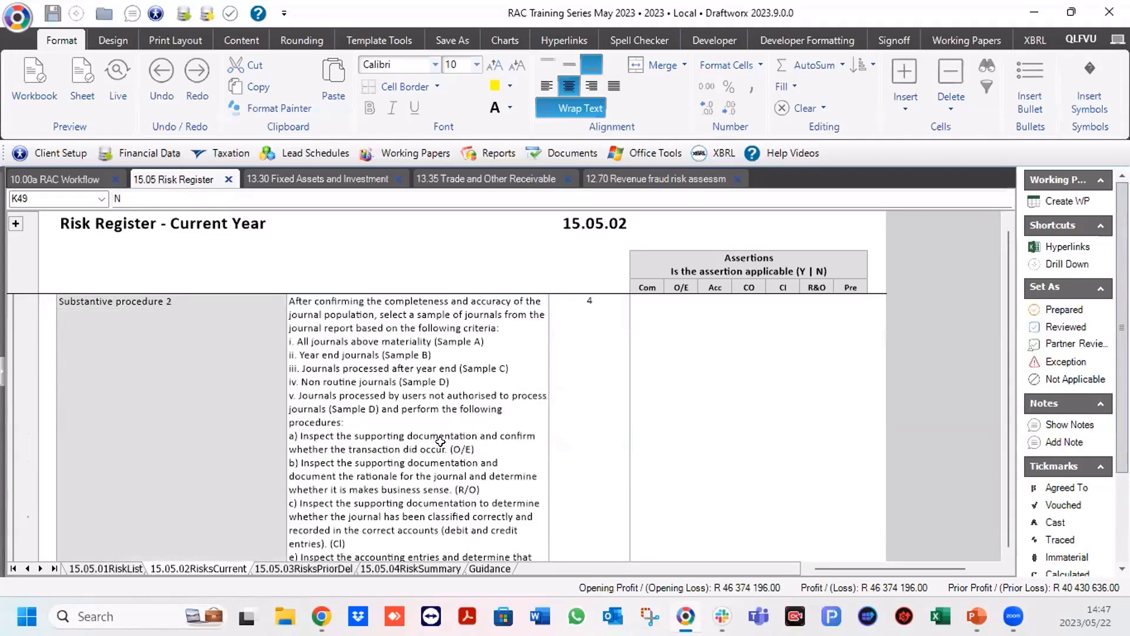
scroll(440, 442, "down", 6)
scroll(441, 441, "up", 7)
scroll(441, 442, "down", 10)
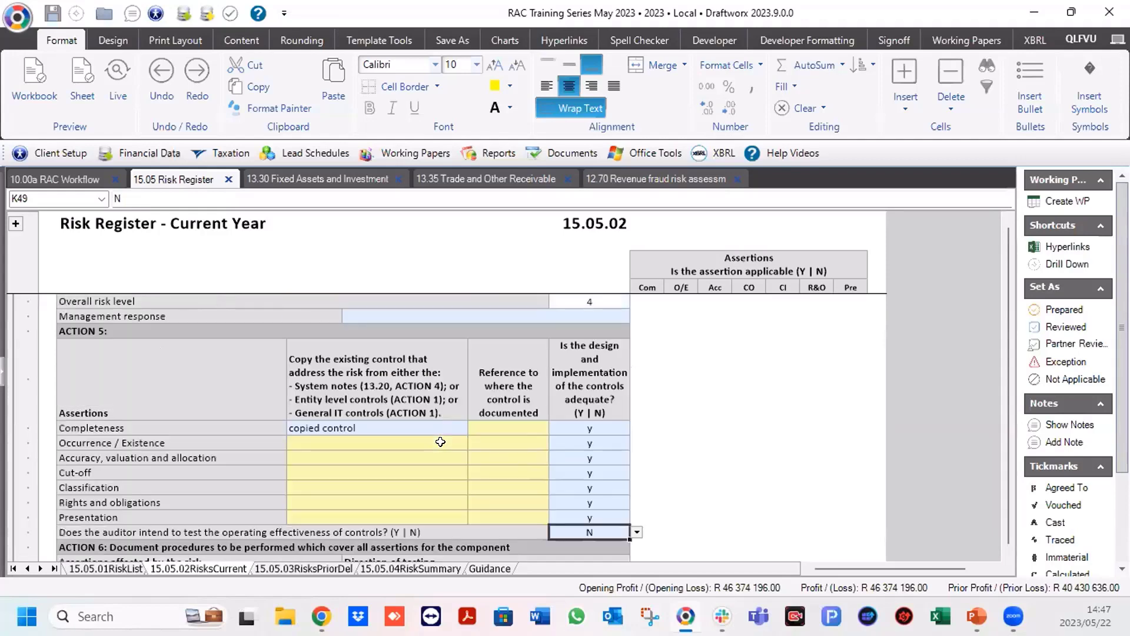
scroll(440, 442, "up", 3)
scroll(440, 442, "up", 1)
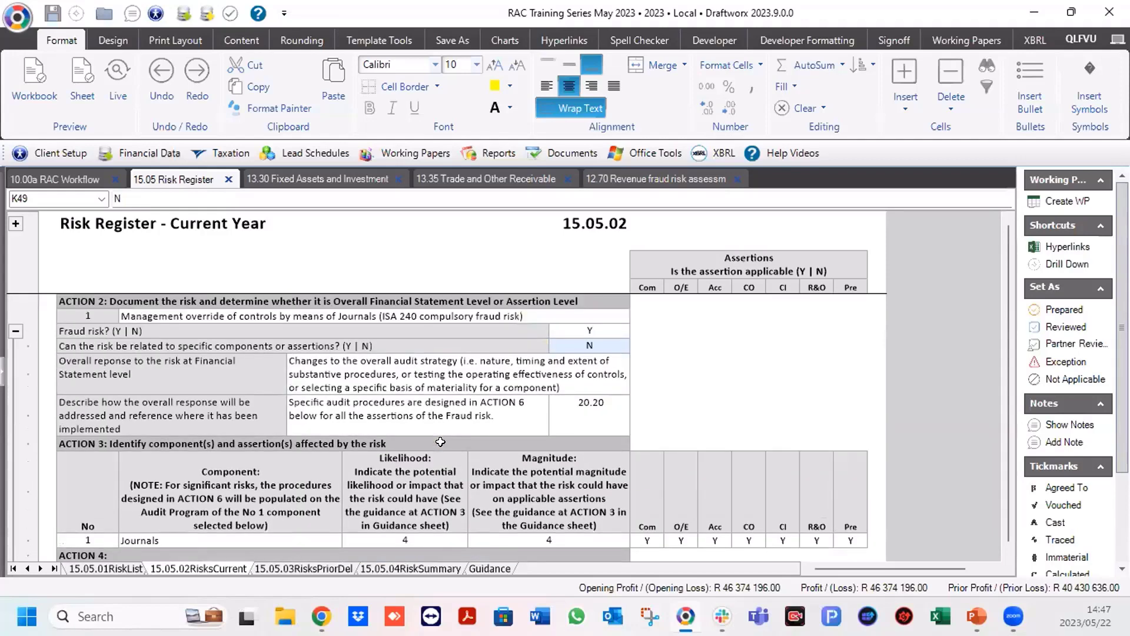
Collapse the details of risk 1 and go through the current-year risks, from management override to recoverability of debtors.
left_click(16, 331)
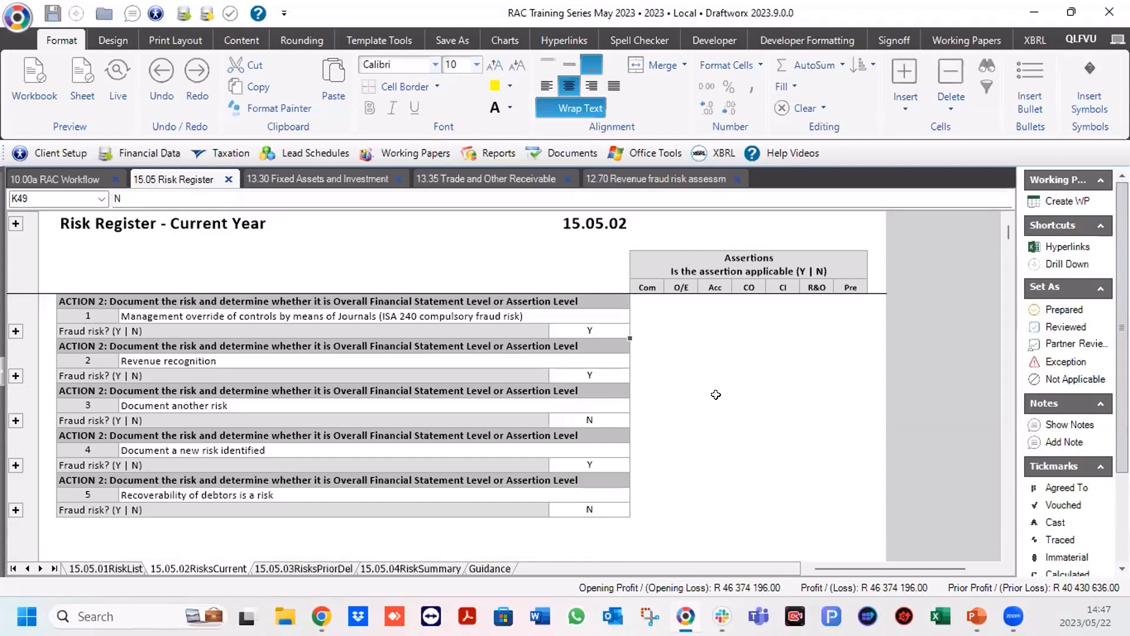
left_click(490, 316)
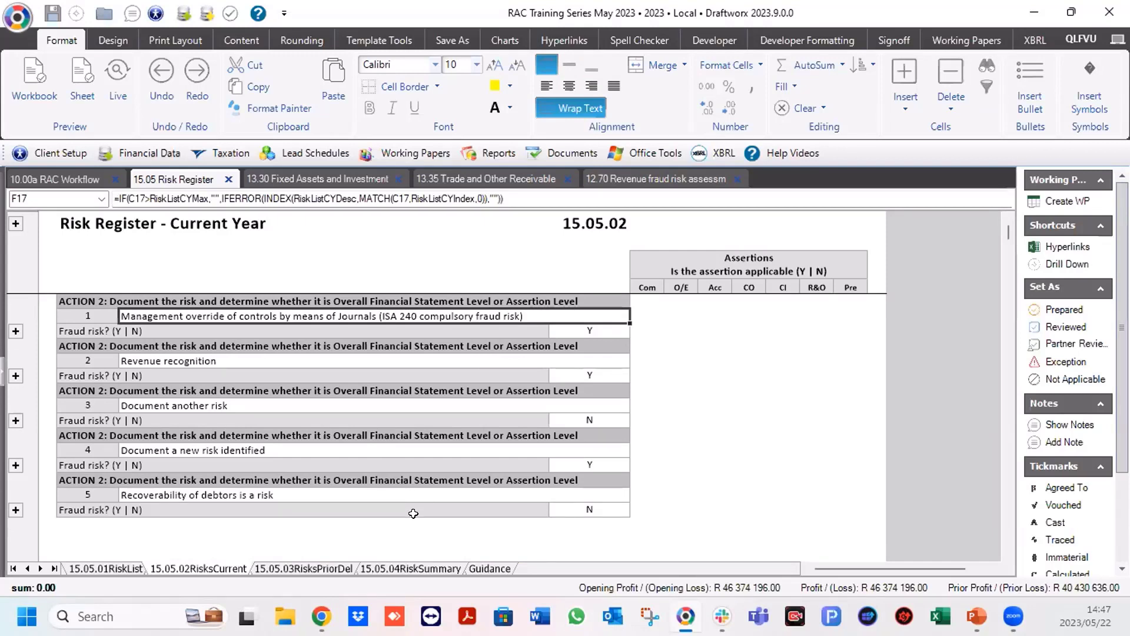
left_click(398, 449)
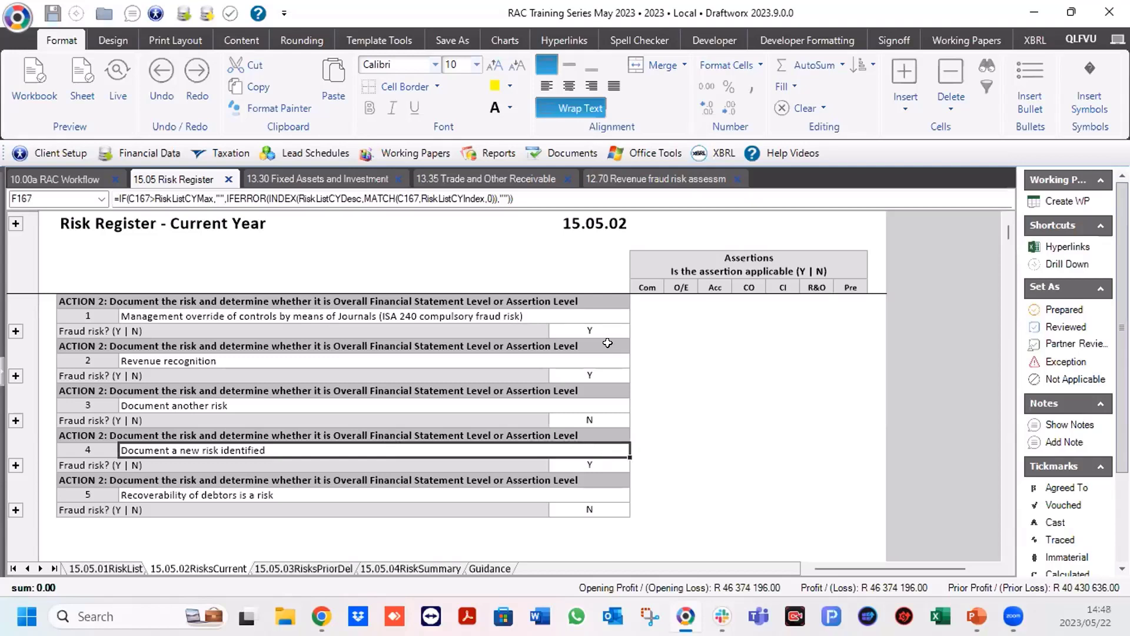
left_click(147, 316)
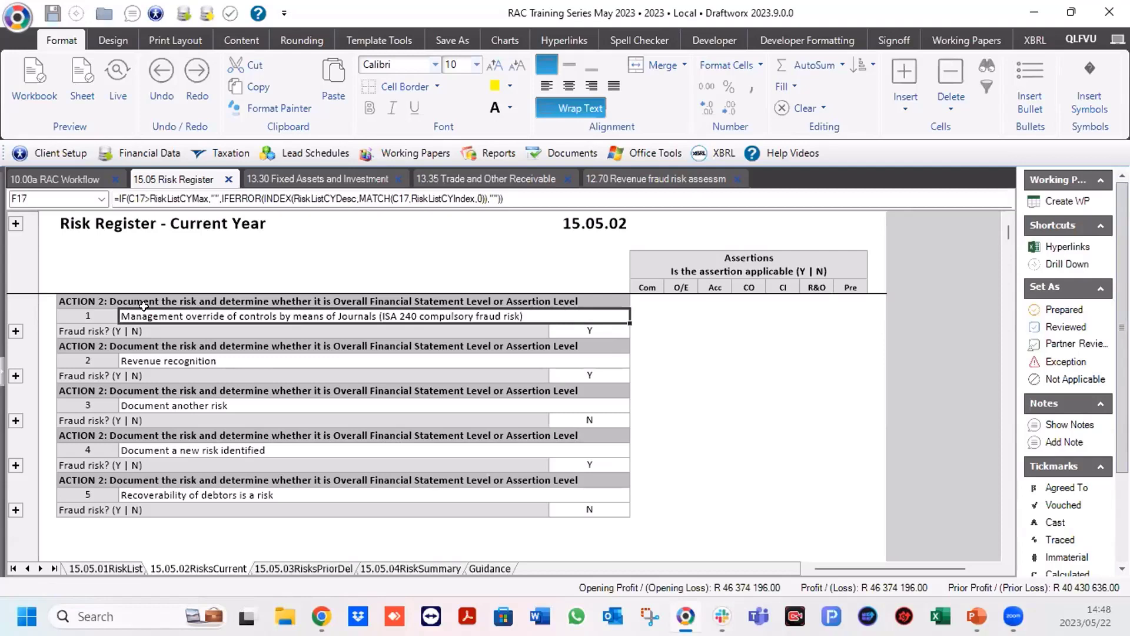
left_click(163, 356)
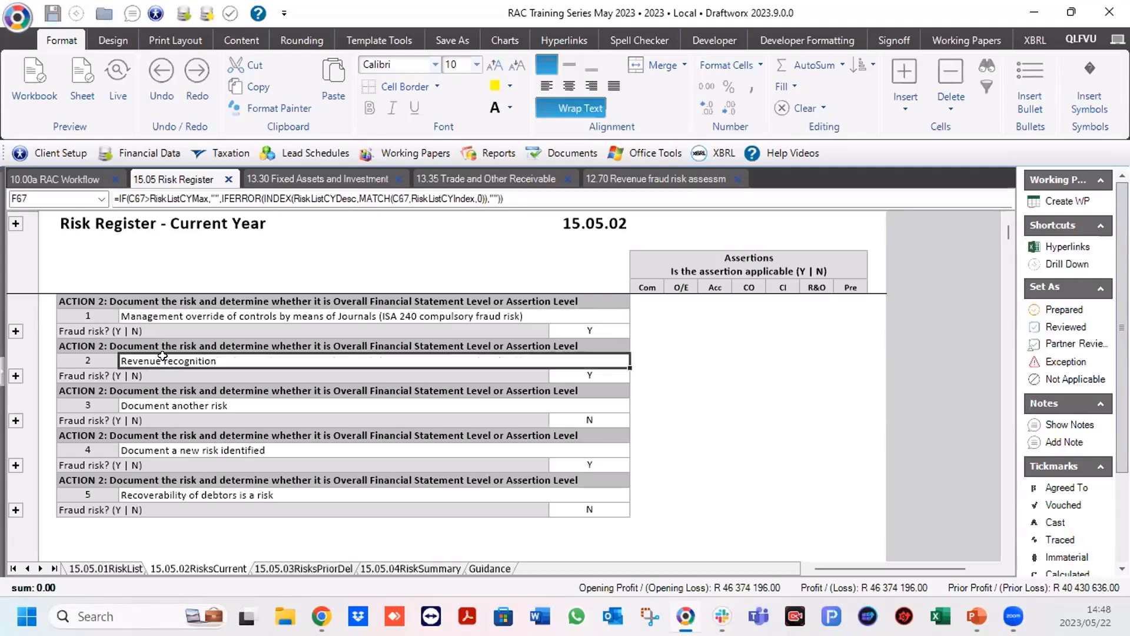
left_click(149, 446)
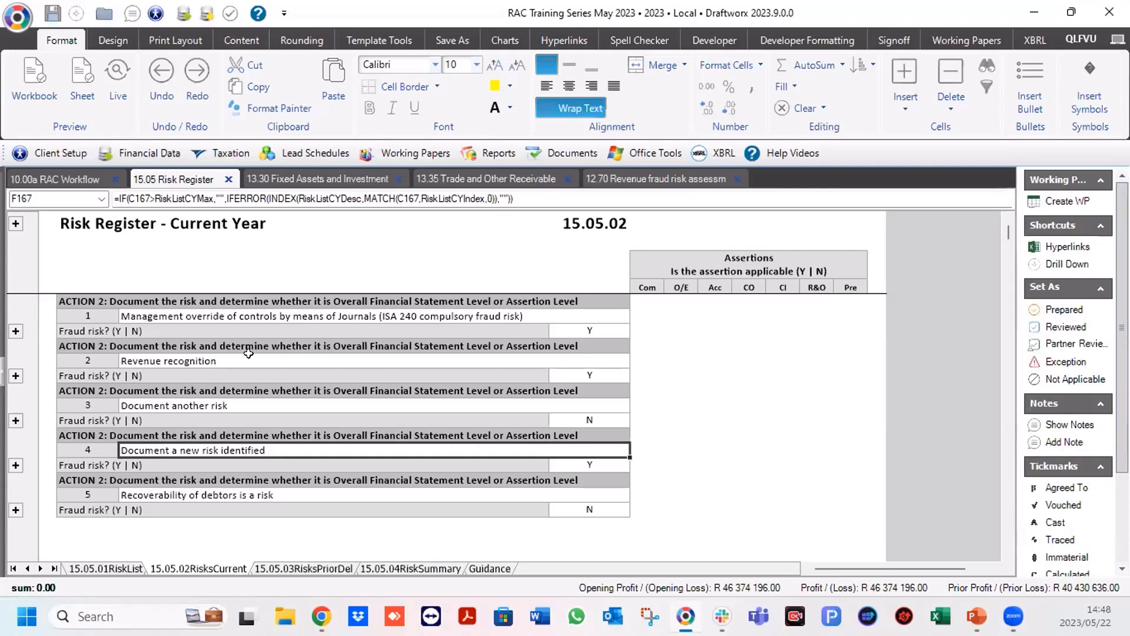
left_click(209, 404)
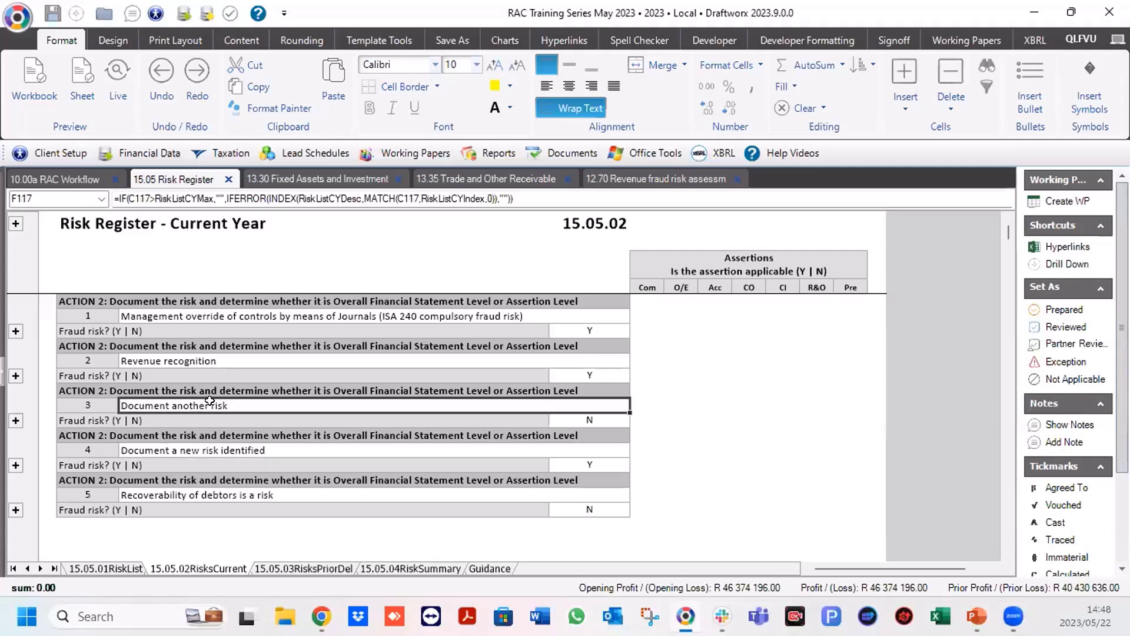
left_click(227, 495)
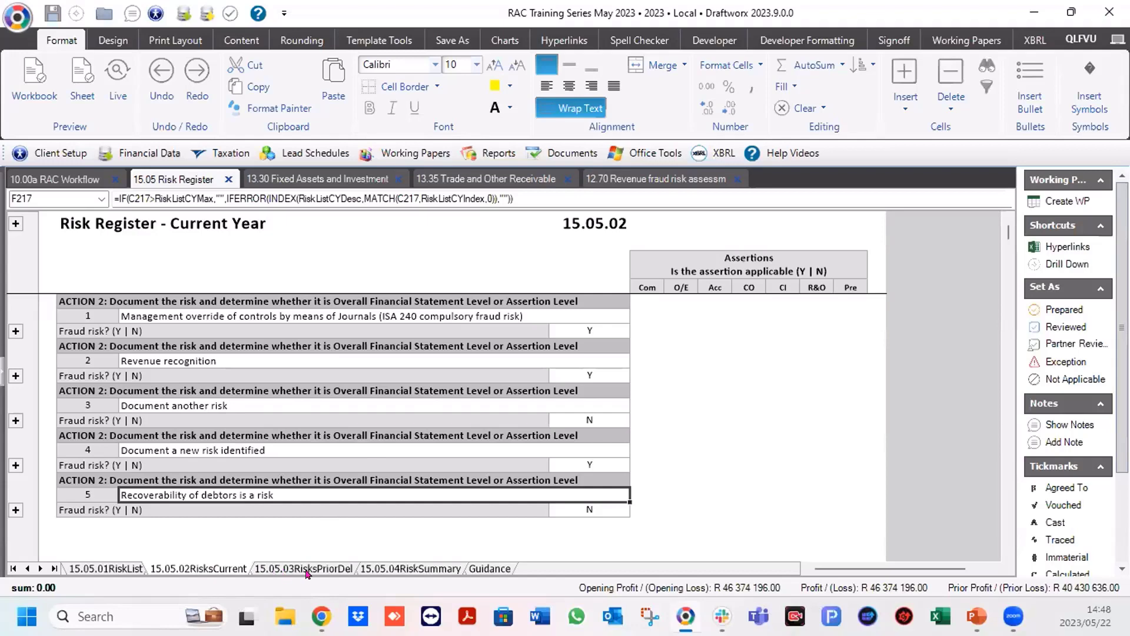
Review the 15.05.01 risk list, including its summaries of planning risks, additional risks, and prior year and deleted risks.
left_click(126, 569)
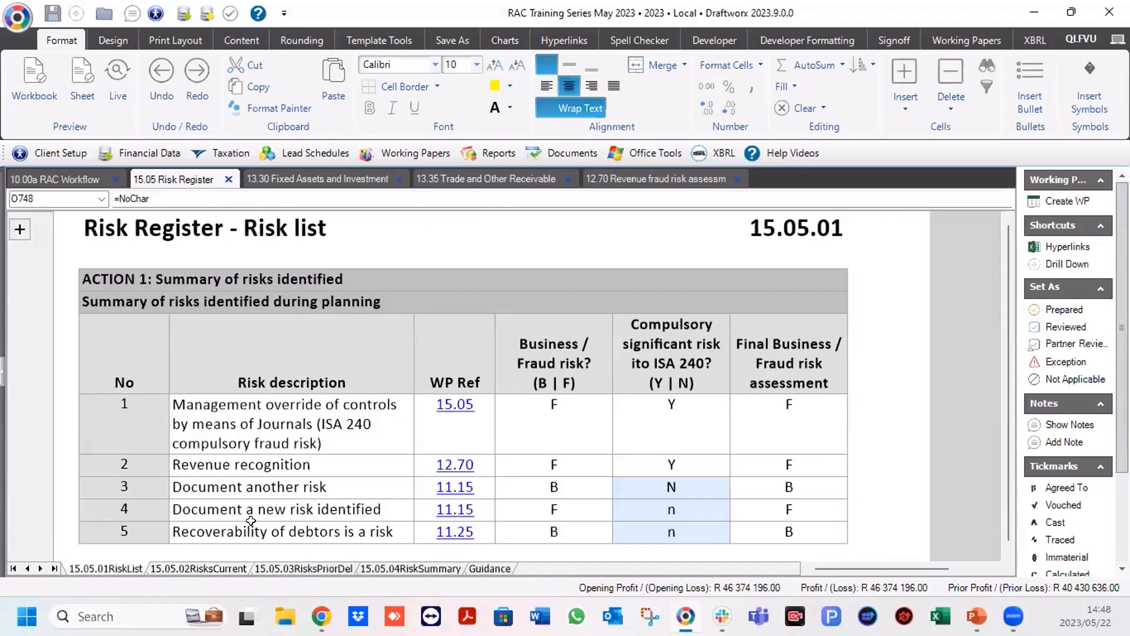
scroll(251, 528, "down", 3)
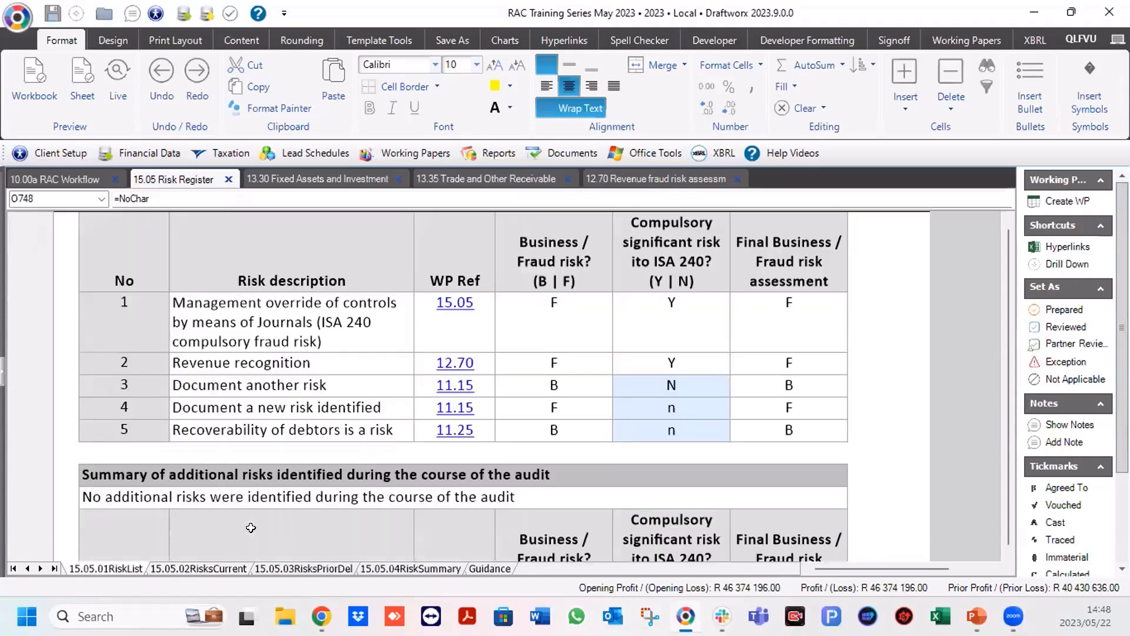
scroll(250, 528, "down", 6)
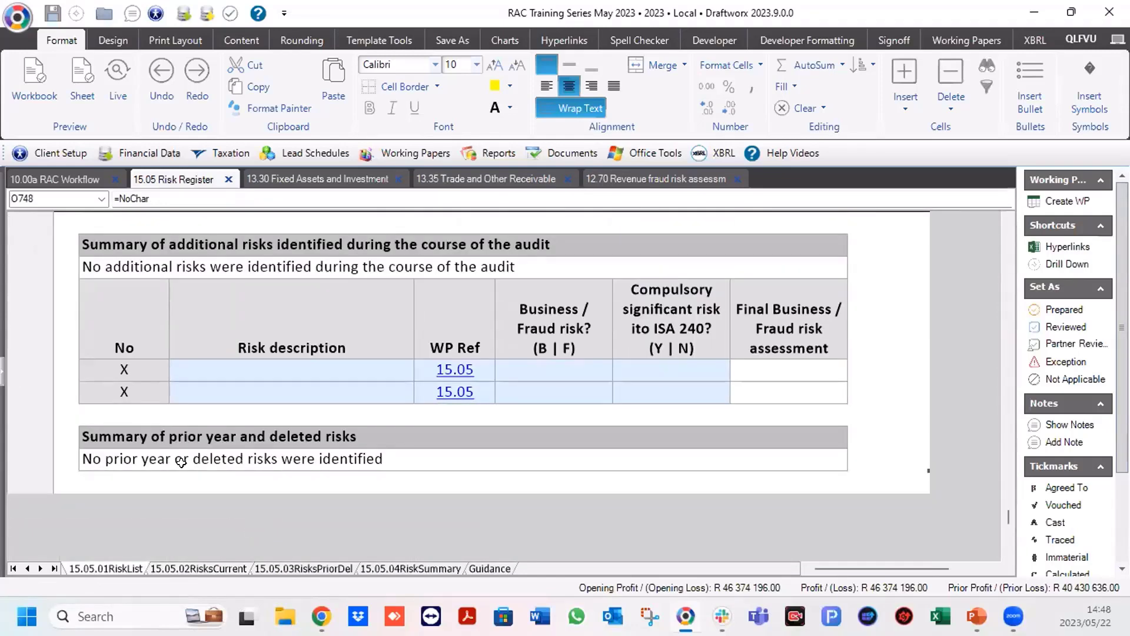
left_click(104, 460)
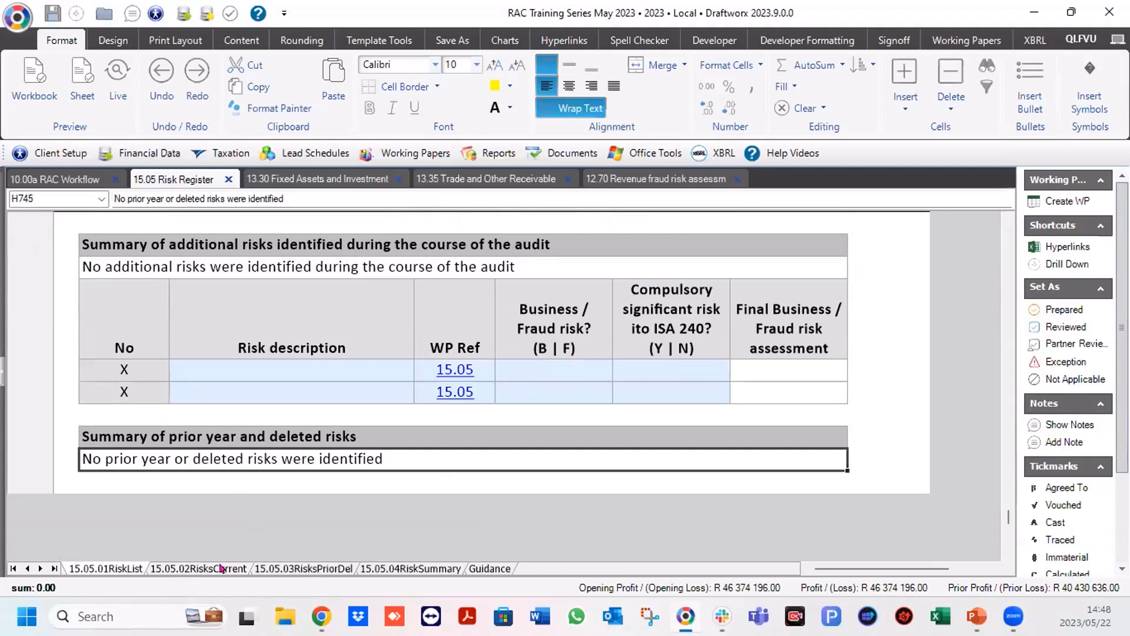
Compare the 15.05.03 prior year and deleted risks sheet with the risk list, and return to the current-year risks.
left_click(300, 568)
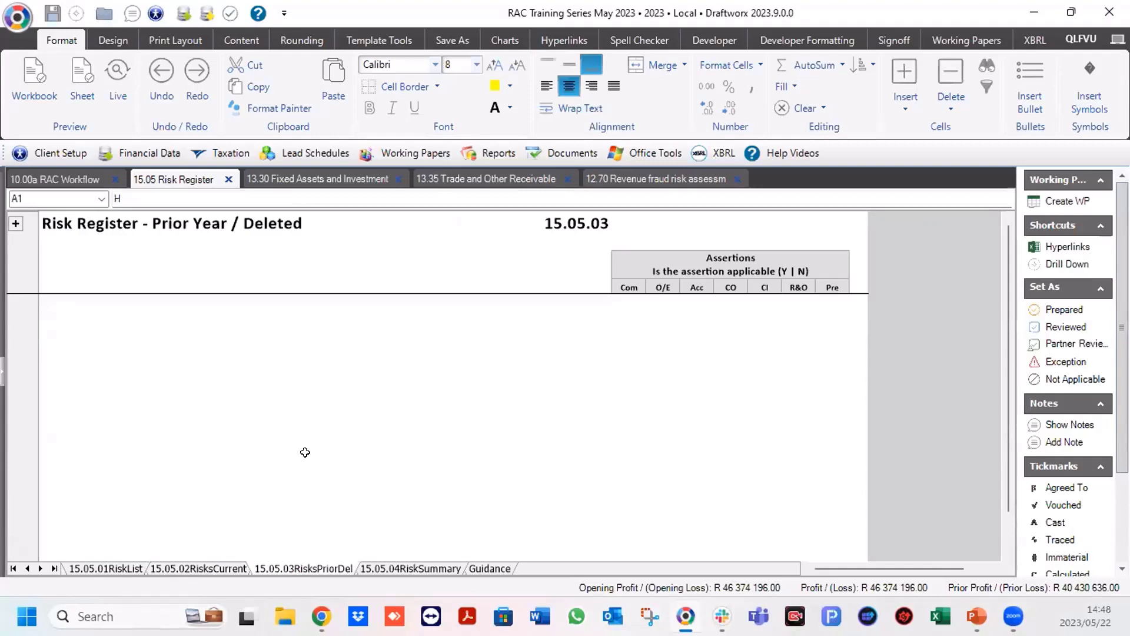
left_click(115, 569)
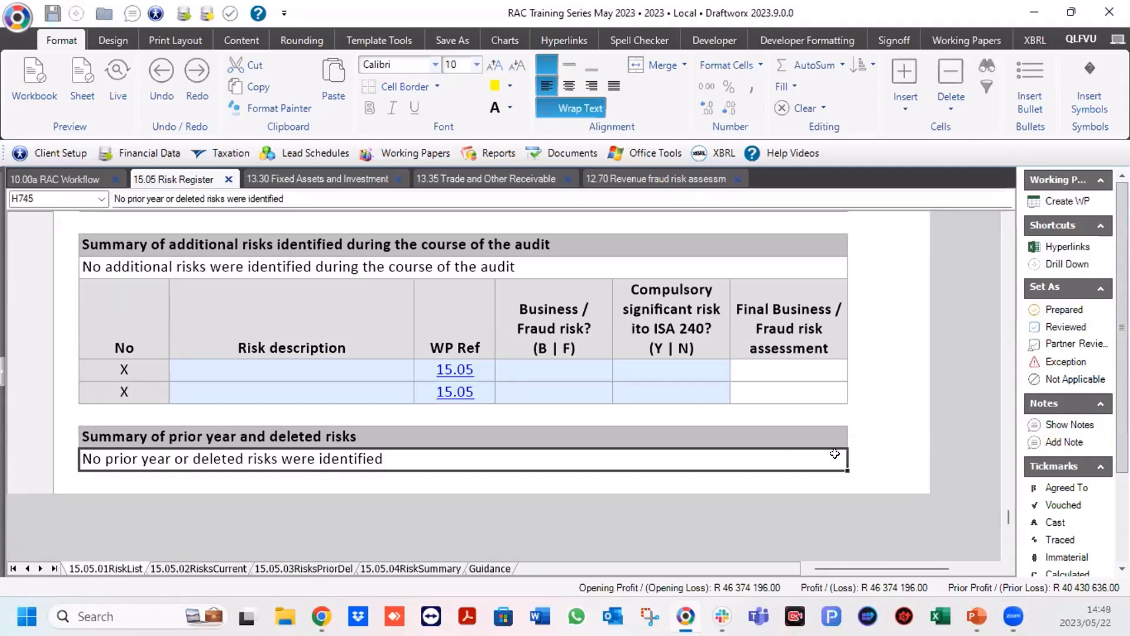
left_click(309, 569)
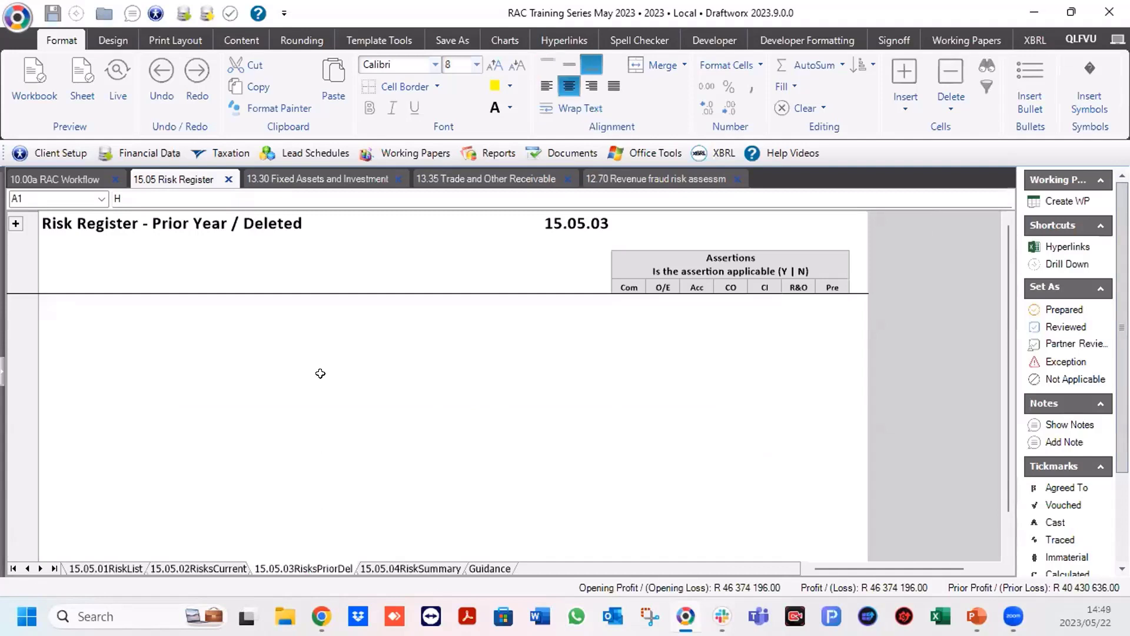
left_click(220, 571)
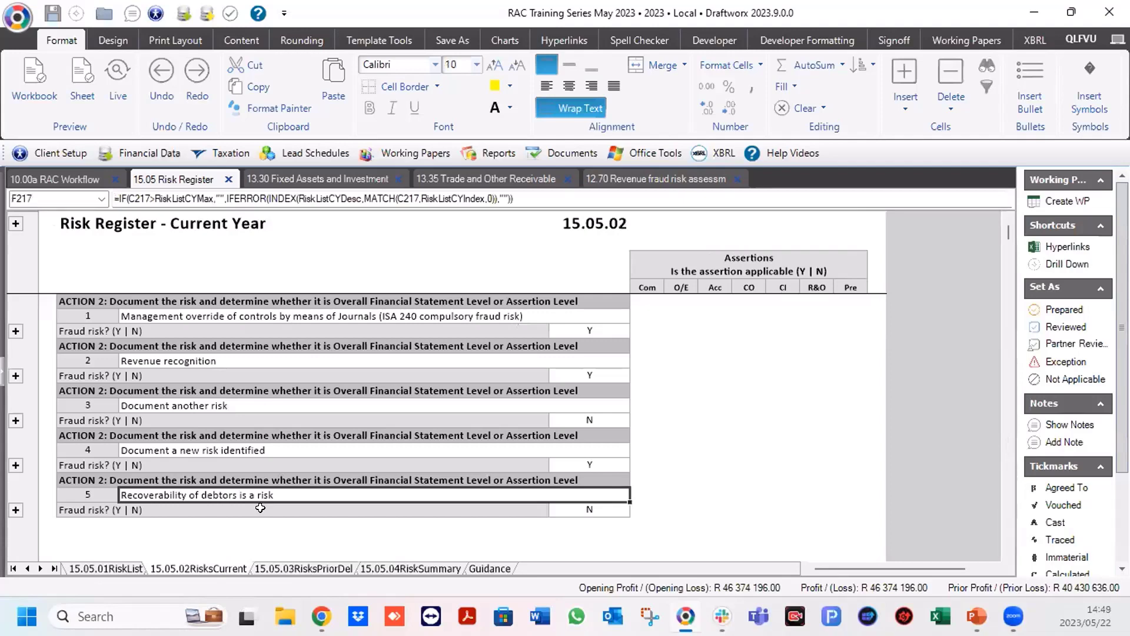
Review the 15.05.04 risk summary per assertion, including Action 7's note on significant risks and the component table.
left_click(387, 570)
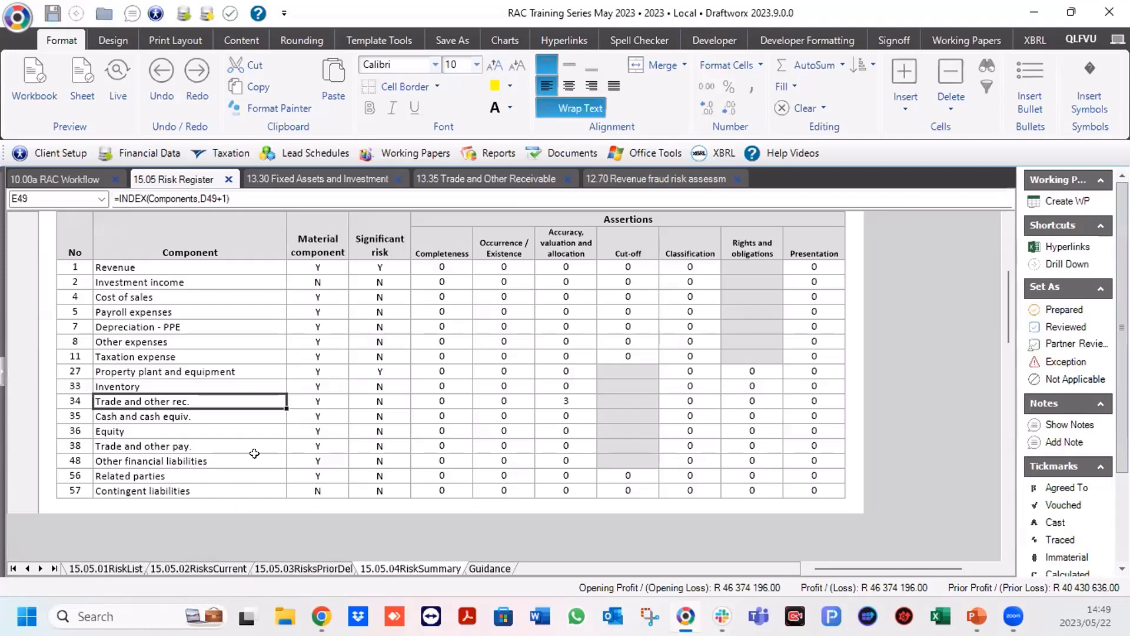
scroll(248, 321, "up", 3)
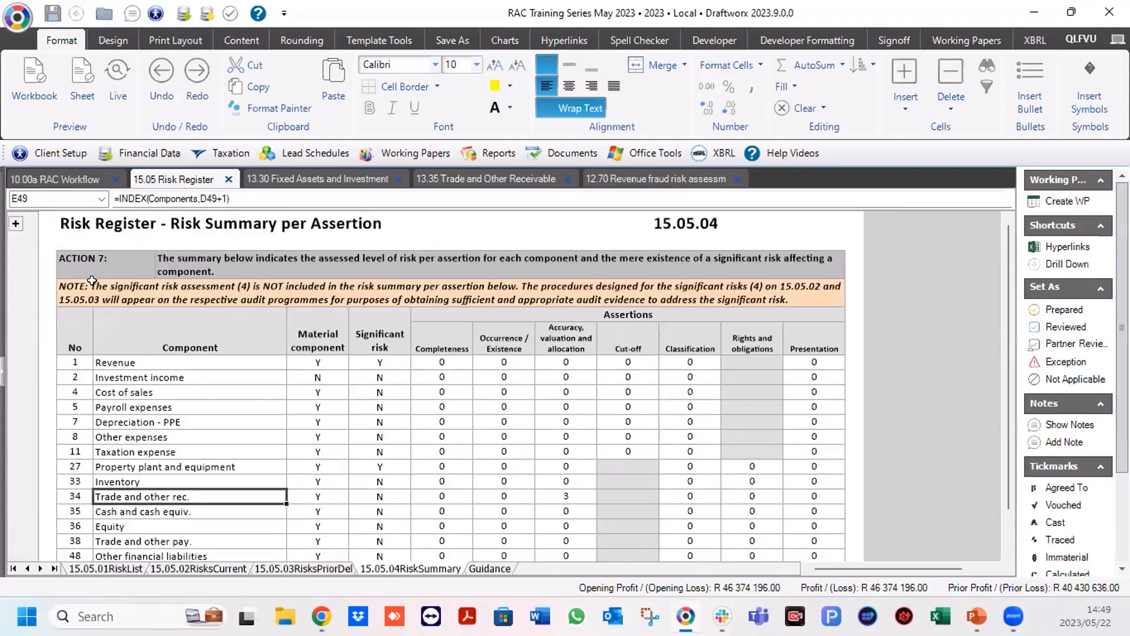
left_click(66, 283)
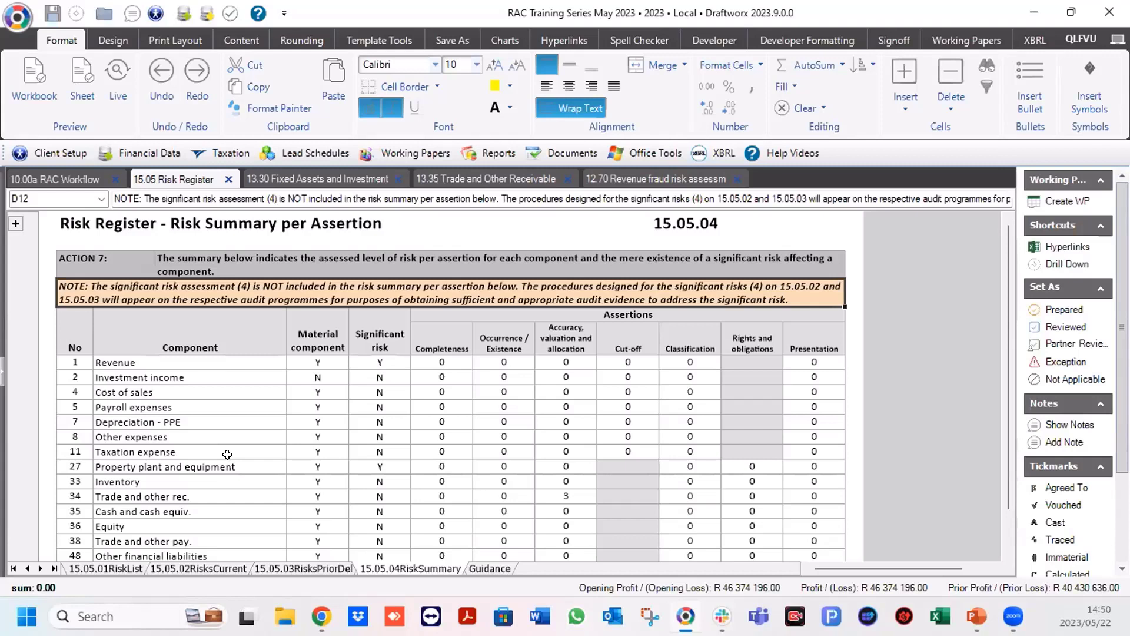
scroll(227, 454, "down", 1)
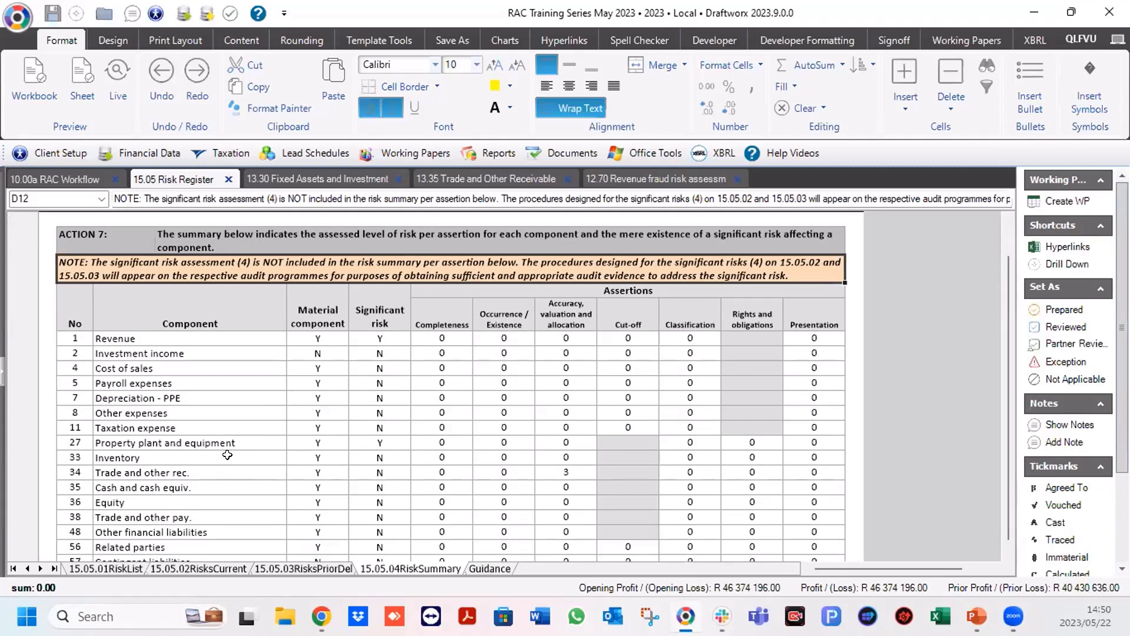
Highlight the Trade and other rec. component and its accuracy, valuation and allocation rating in yellow.
left_click(175, 470)
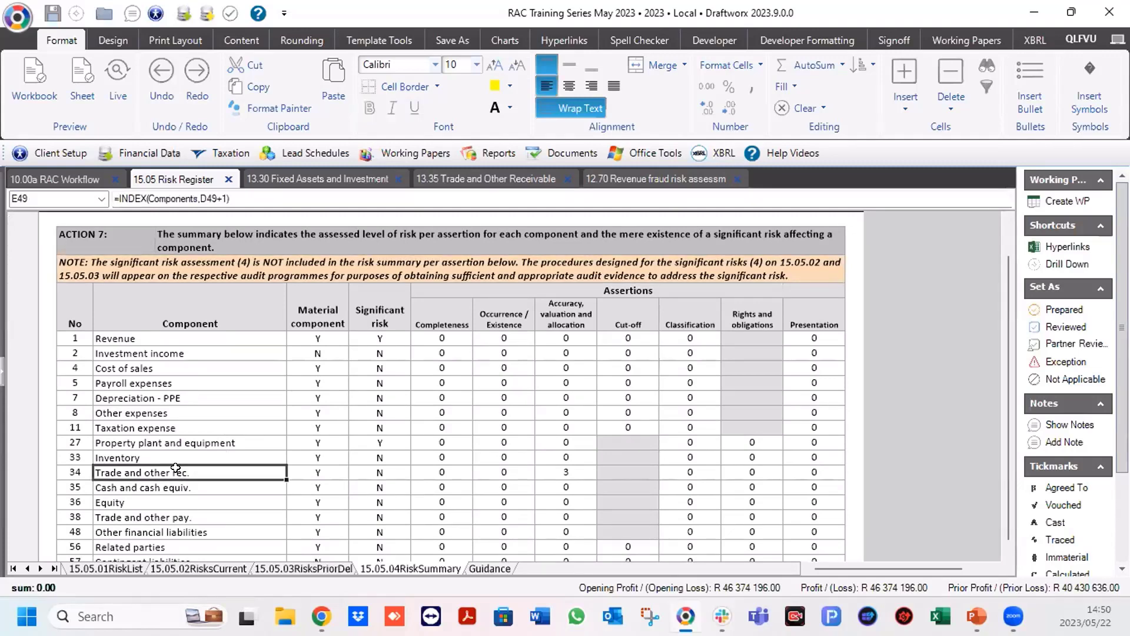
left_click(559, 469, "ctrl")
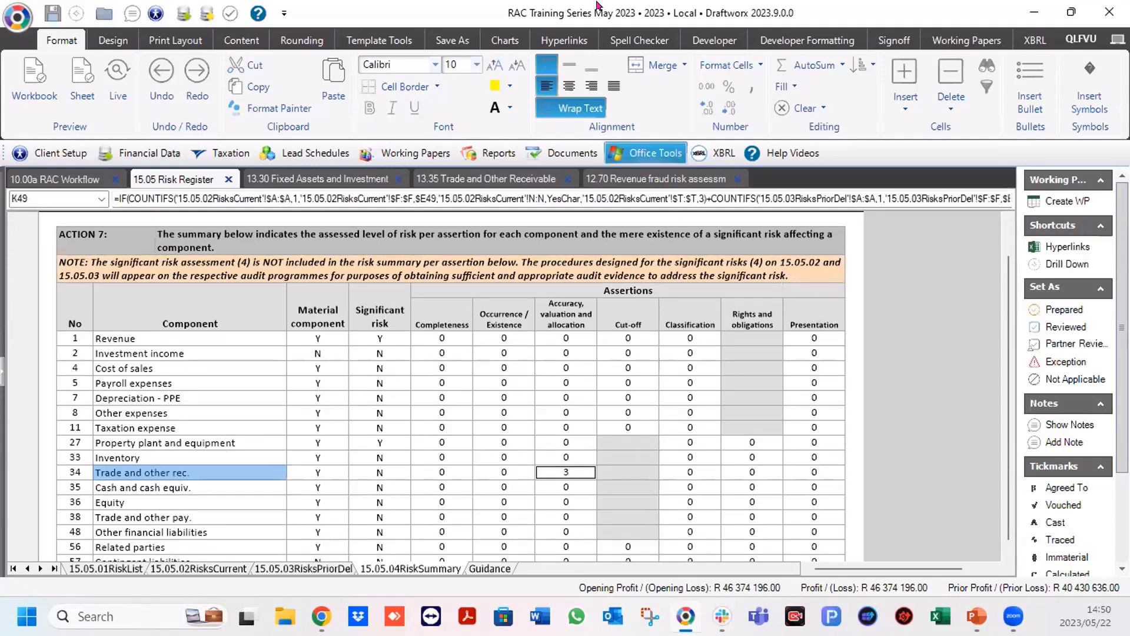
left_click(495, 86)
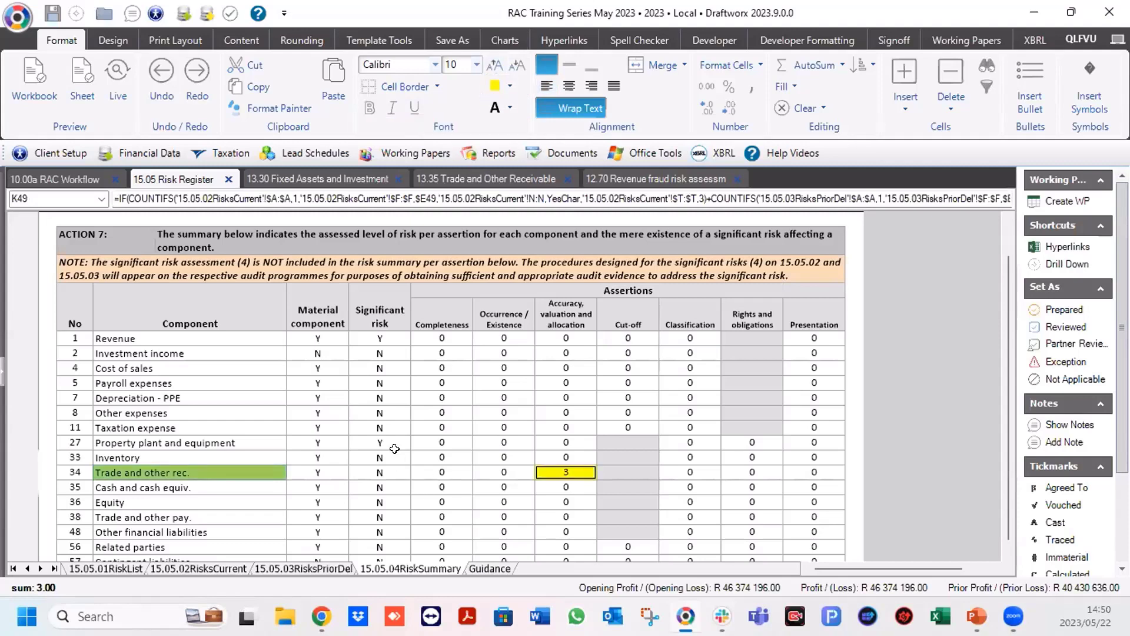
scroll(395, 449, "down", 3)
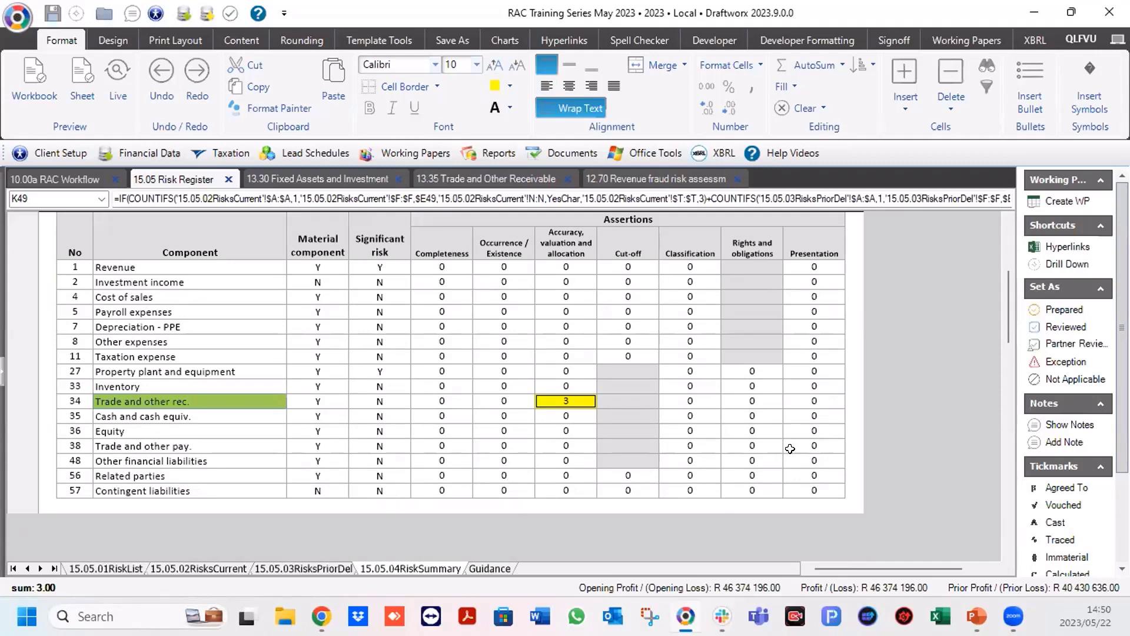
left_click(580, 492)
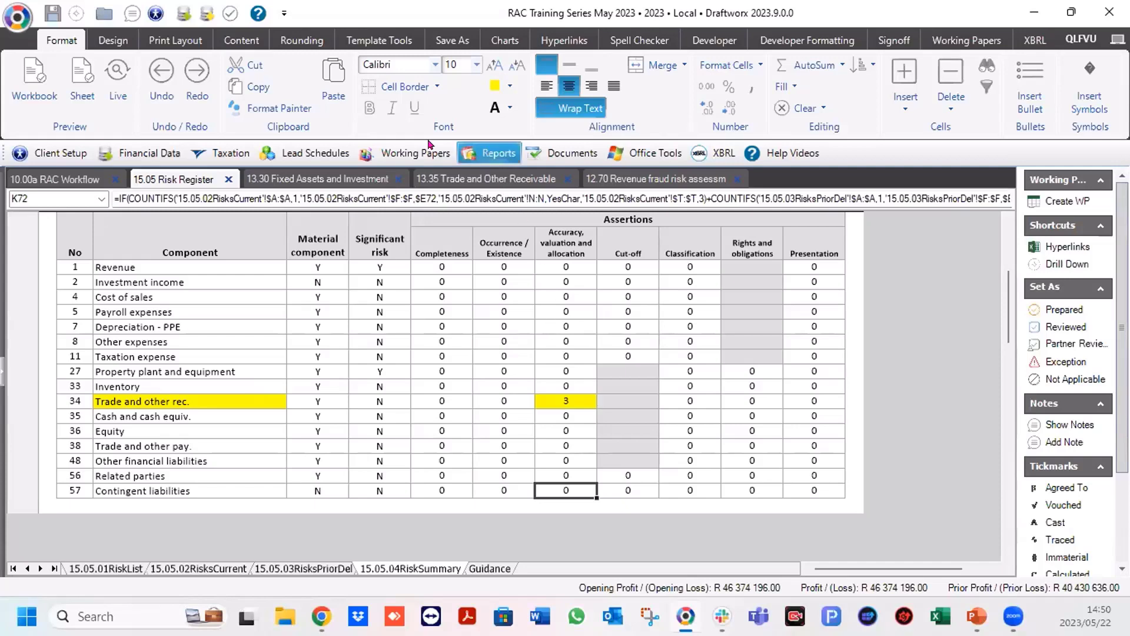
Open the 16.05 RAC Summary working paper and collapse the Revenue component's details.
left_click(393, 154)
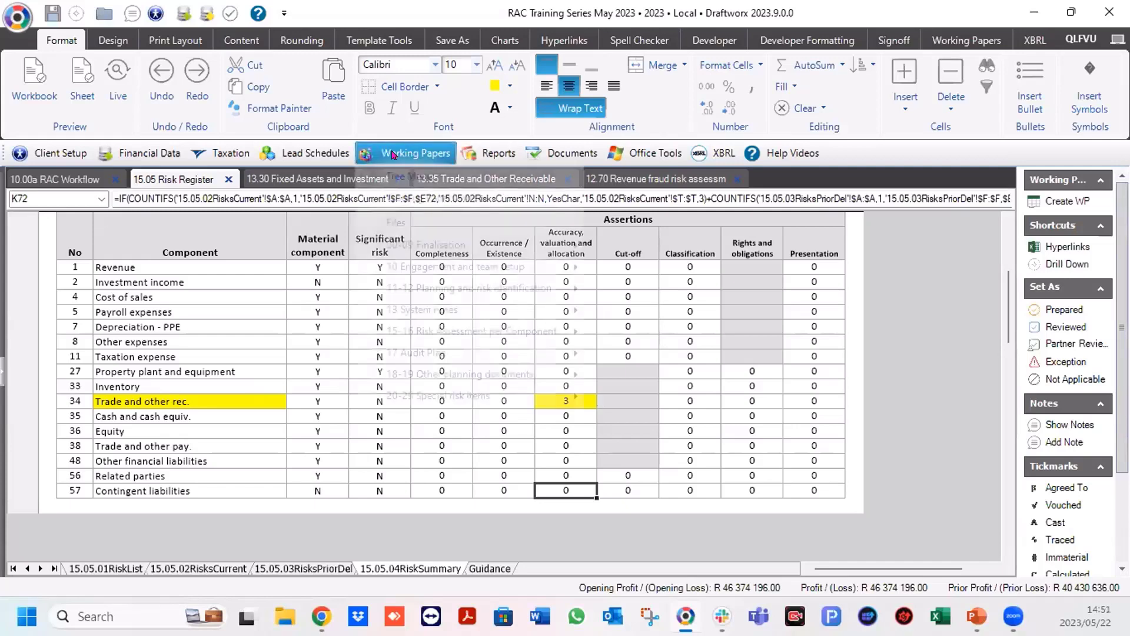
mouse_move(421, 331)
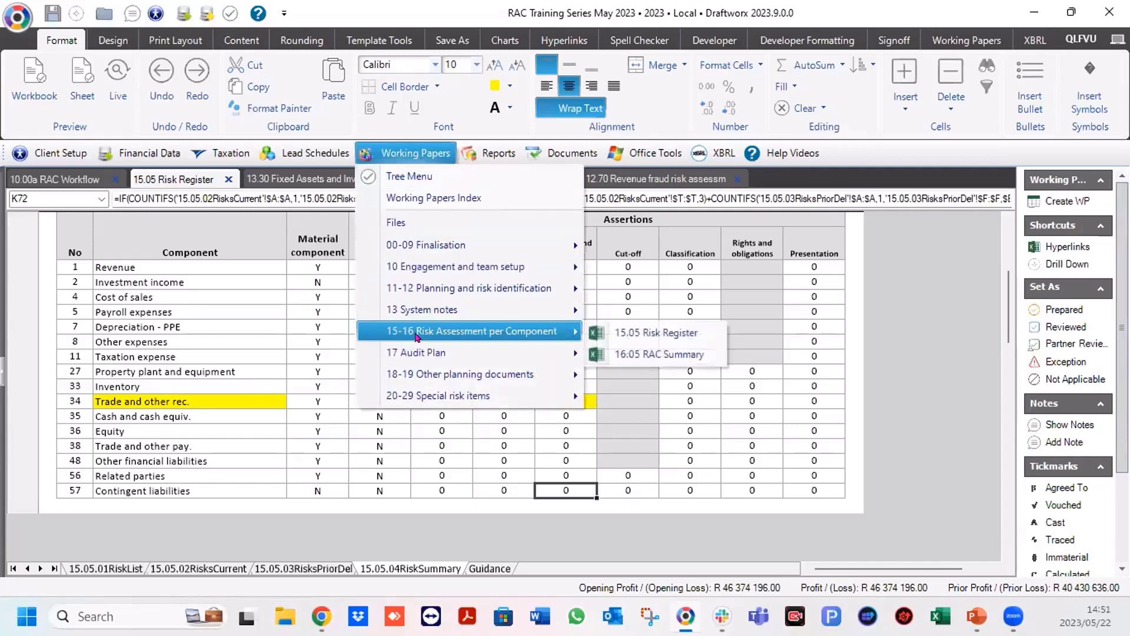
left_click(637, 354)
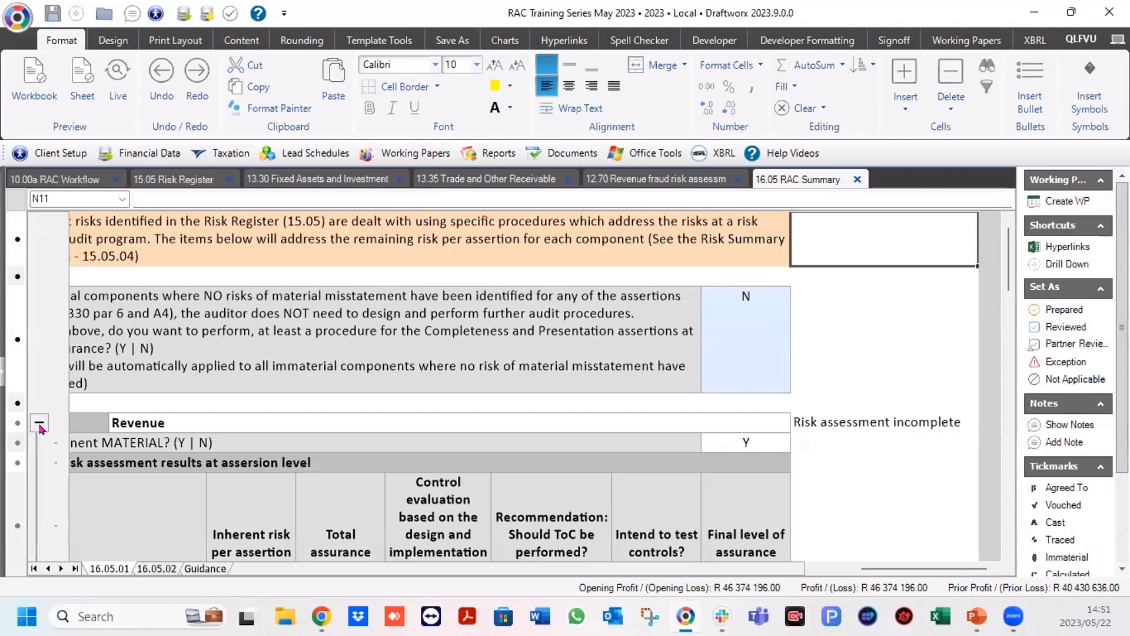
left_click(39, 424)
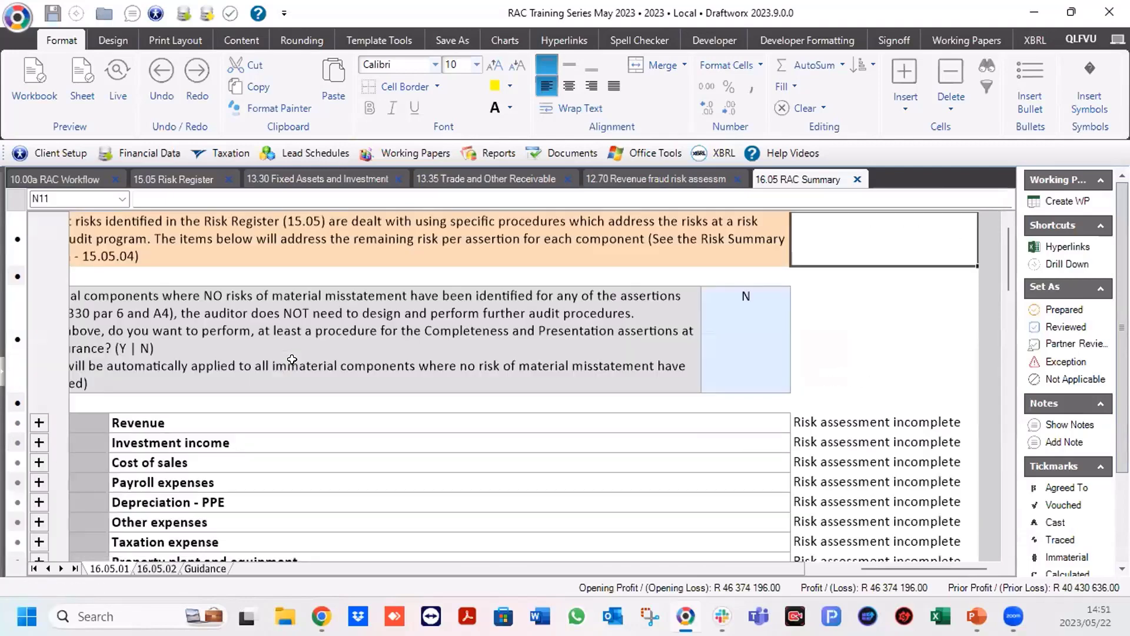
Look through the component list on 16.05.01 and read the introductory note on significant risks in full.
scroll(235, 513, "down", 3)
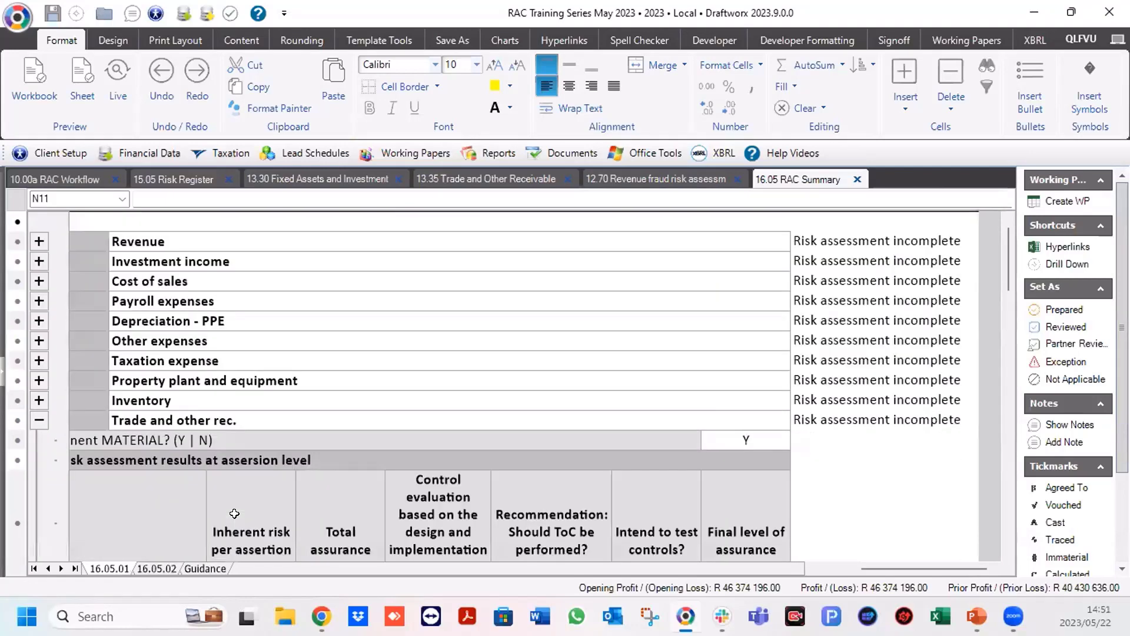
scroll(251, 463, "down", 3)
scroll(251, 464, "down", 1)
scroll(251, 464, "up", 7)
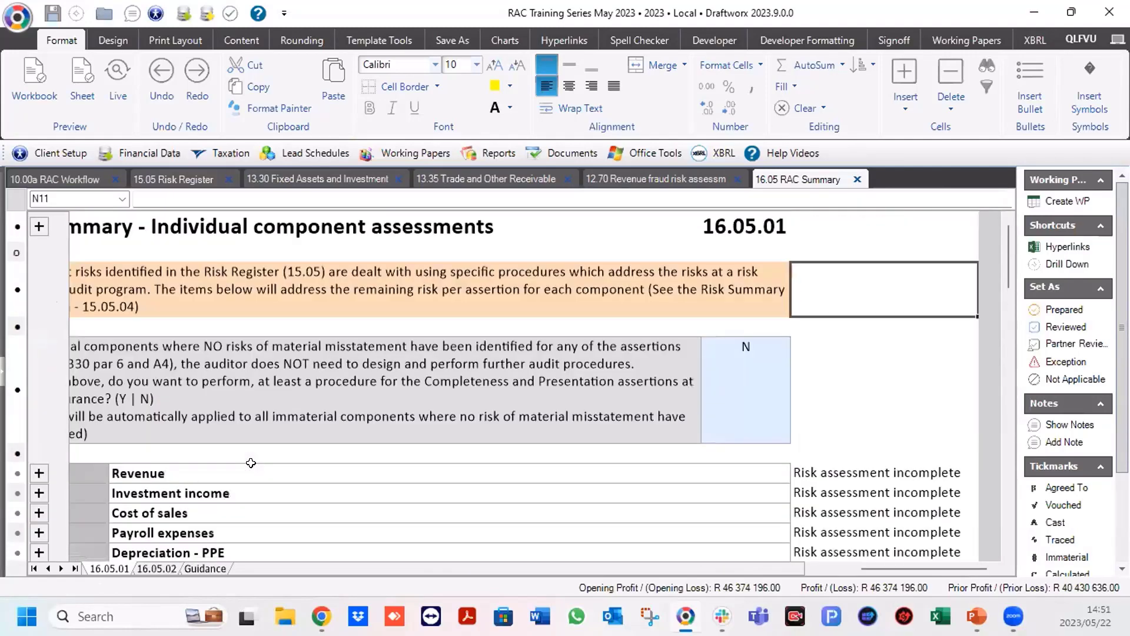
left_click(215, 283)
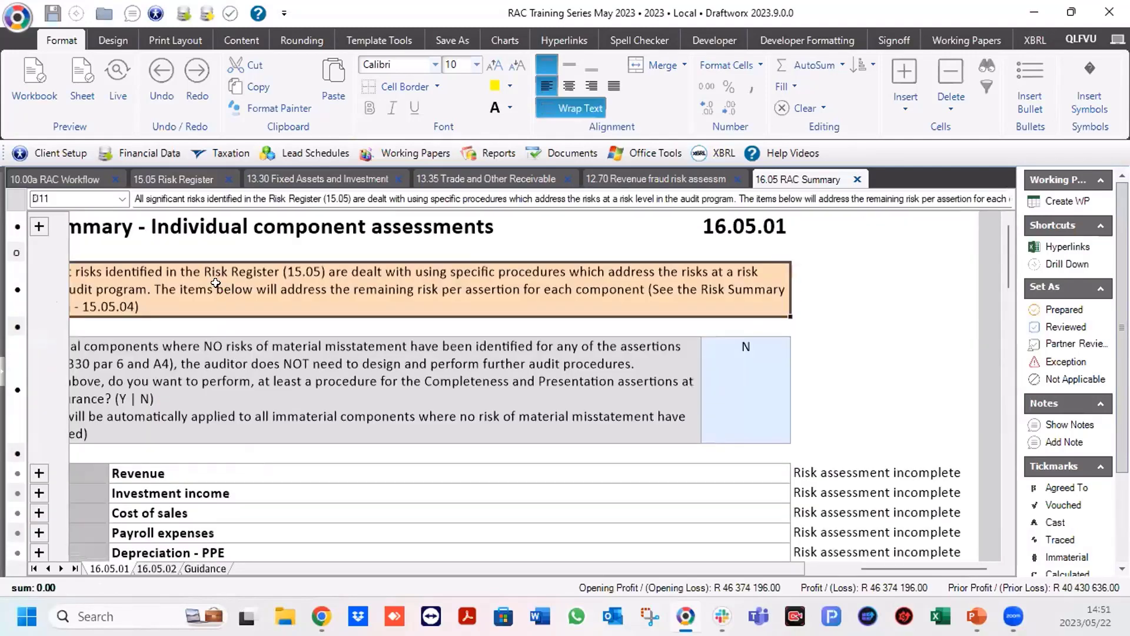
key("Left")
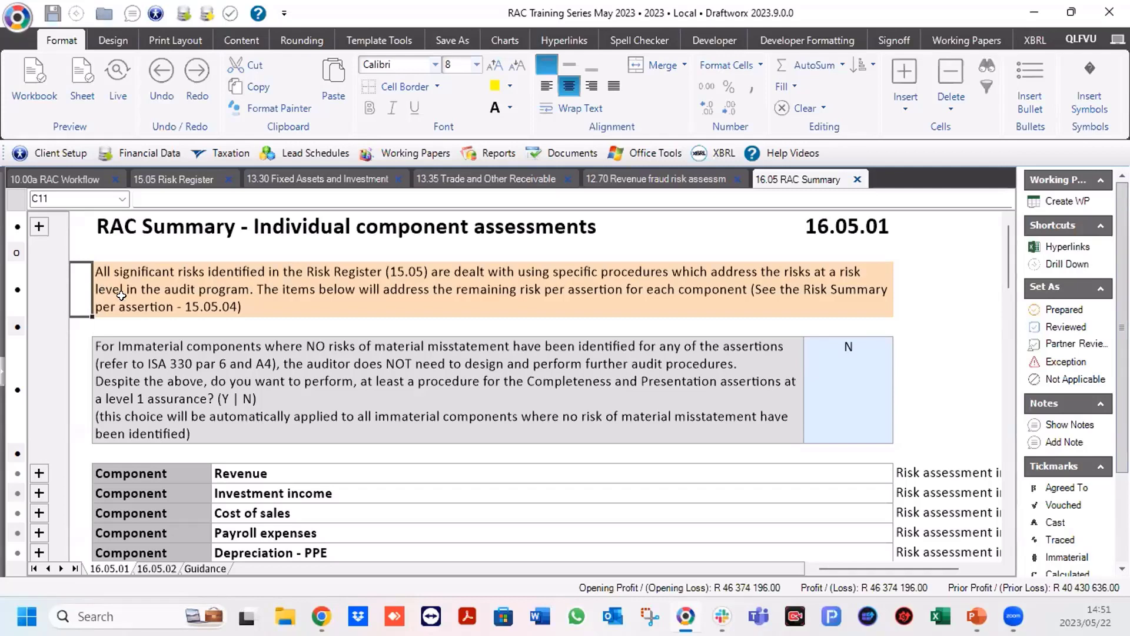
Check the immaterial components, Investment income and Contingent liabilities, in the 15.05.04 risk summary and return to the RAC Summary.
left_click(182, 181)
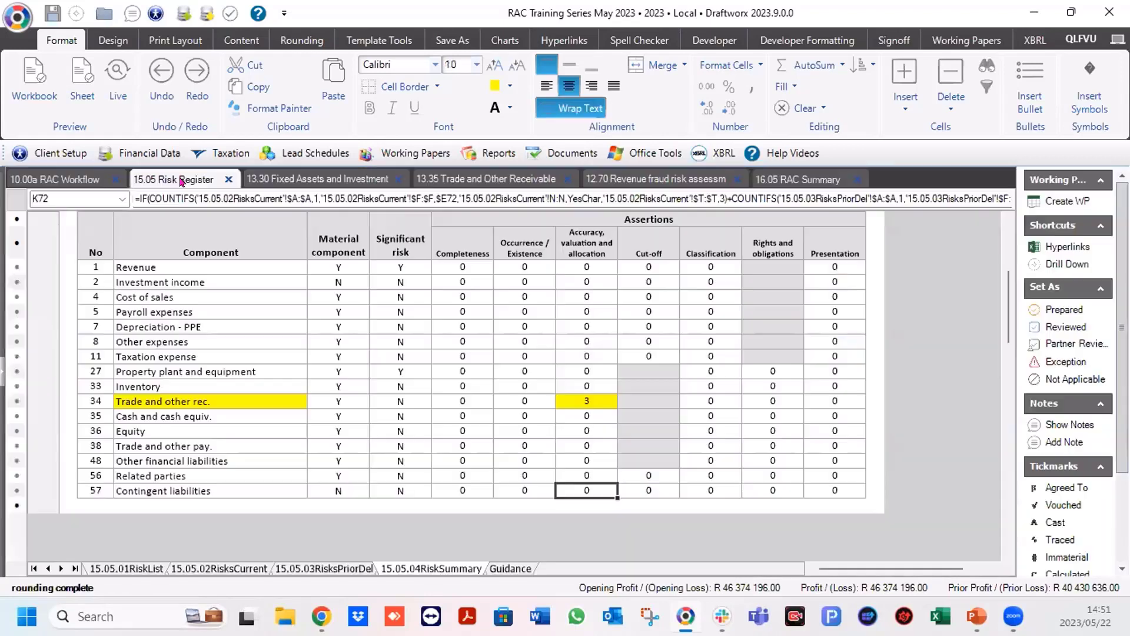
left_click(316, 239)
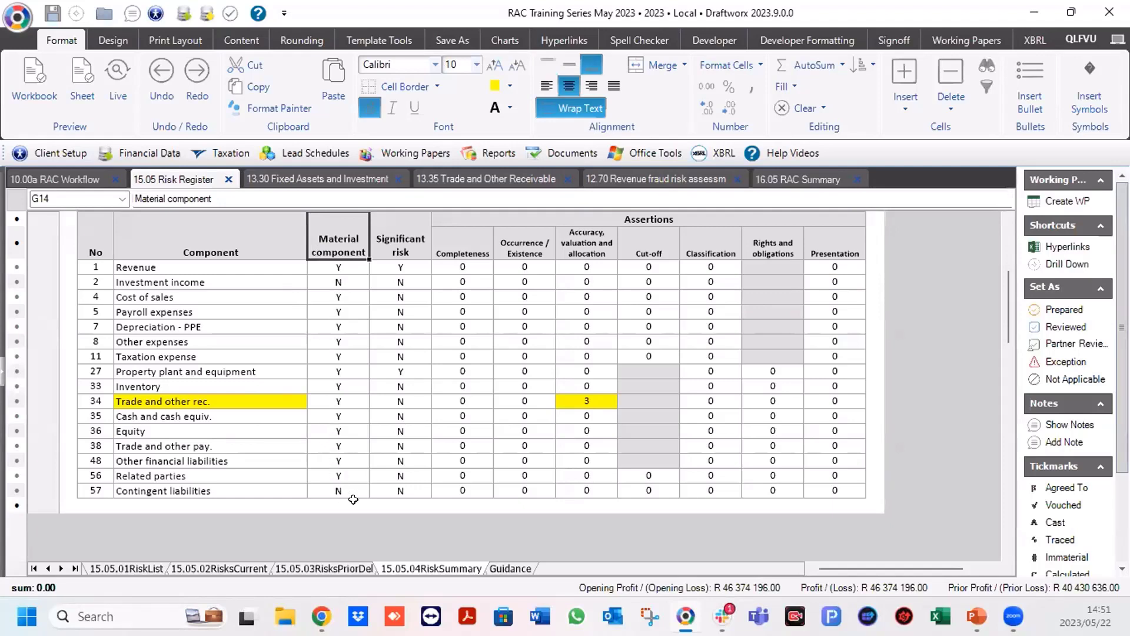
left_click(344, 280)
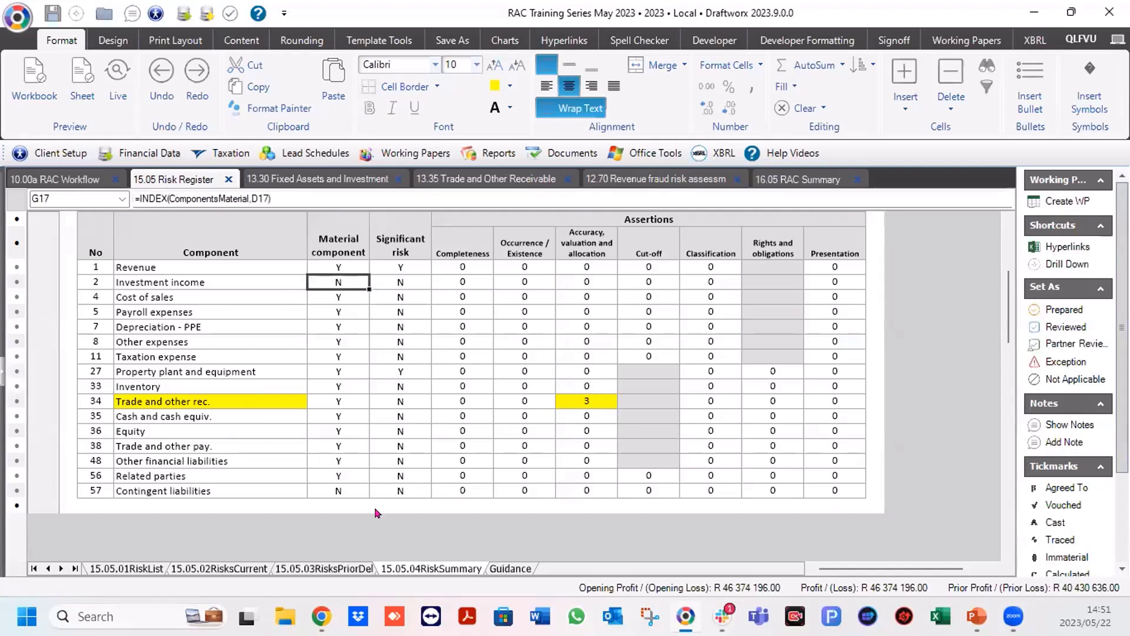
left_click(343, 488)
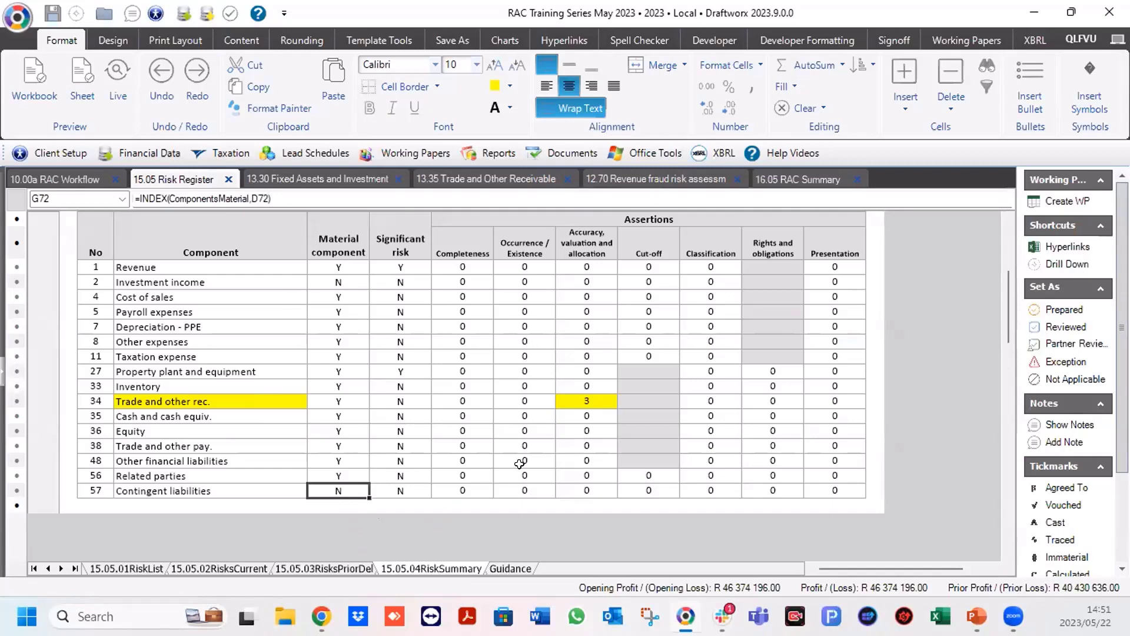
left_click(774, 179)
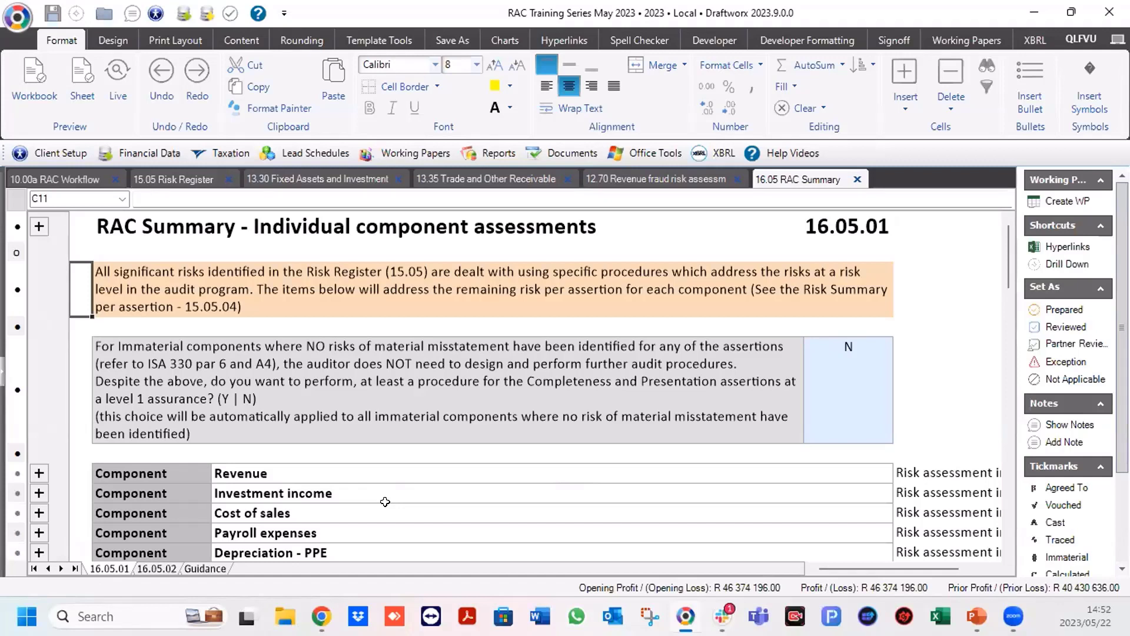
Recheck Investment income and Contingent liabilities on the 15.05.04 risk summary, including the ratings of Contingent liabilities across all assertions.
left_click(171, 181)
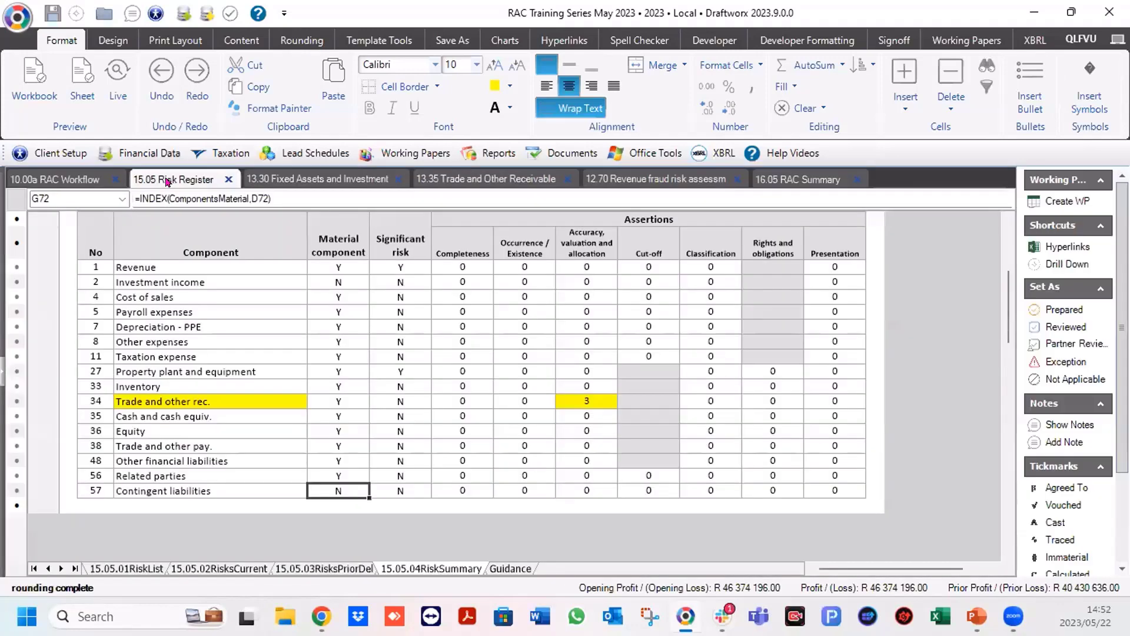
left_click(353, 279)
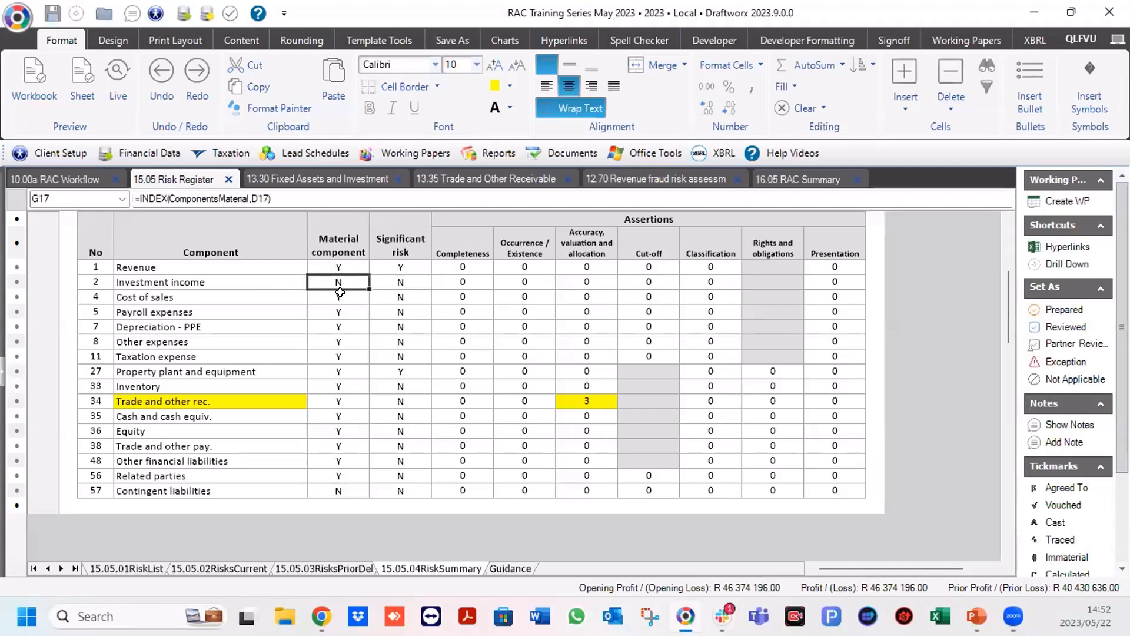
left_click(339, 489)
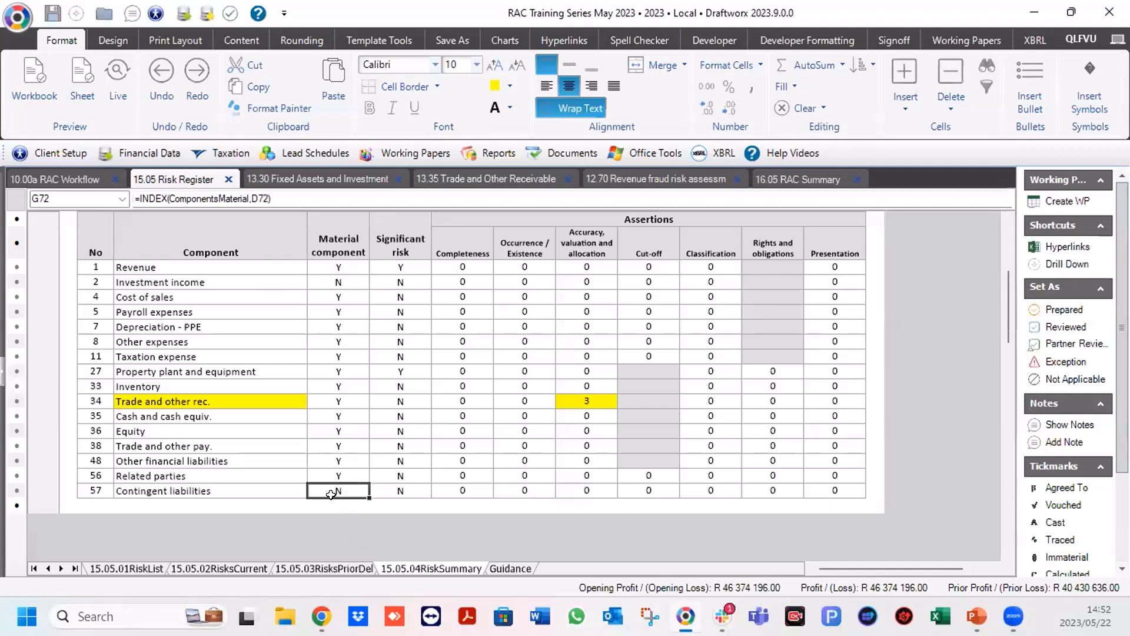
left_click_drag(460, 490, 816, 489)
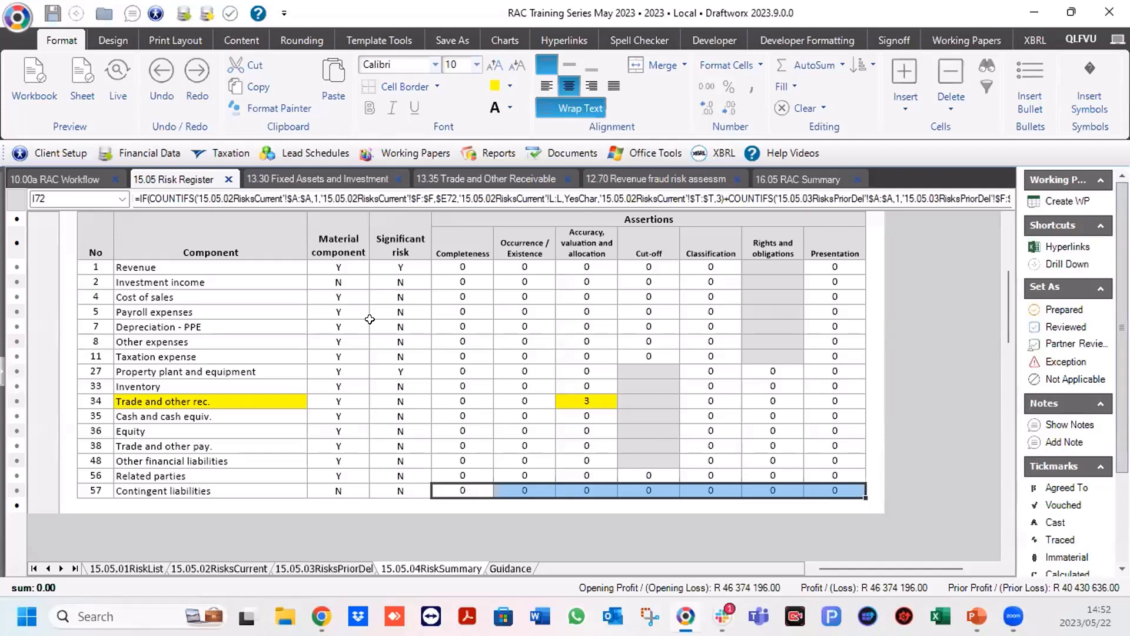
Return to the RAC Summary and select the answer on performing Completeness and Presentation procedures for immaterial components.
left_click(797, 180)
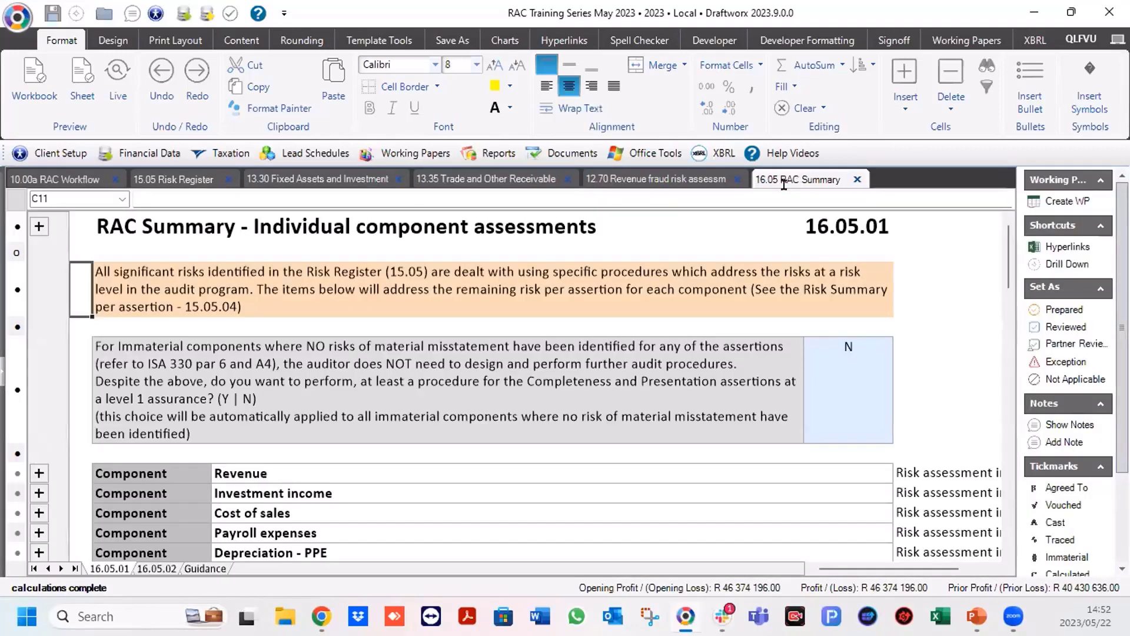
left_click(810, 384)
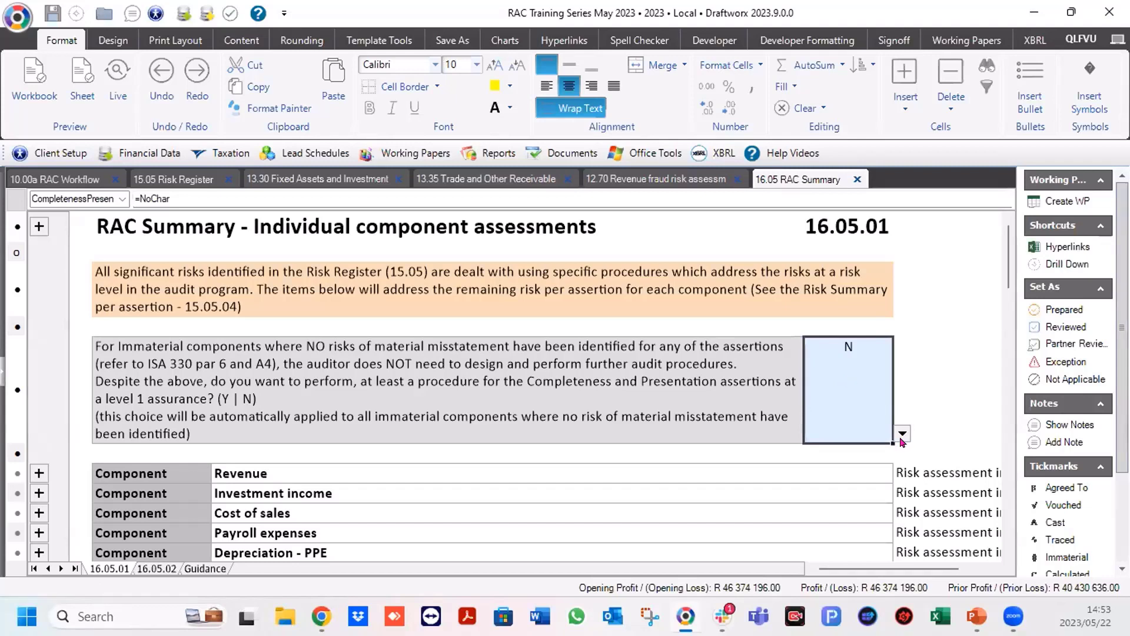
Answer Y to performing Completeness and Presentation procedures for immaterial components, and expand the Investment income component.
left_click(902, 434)
left_click(805, 464)
left_click(40, 495)
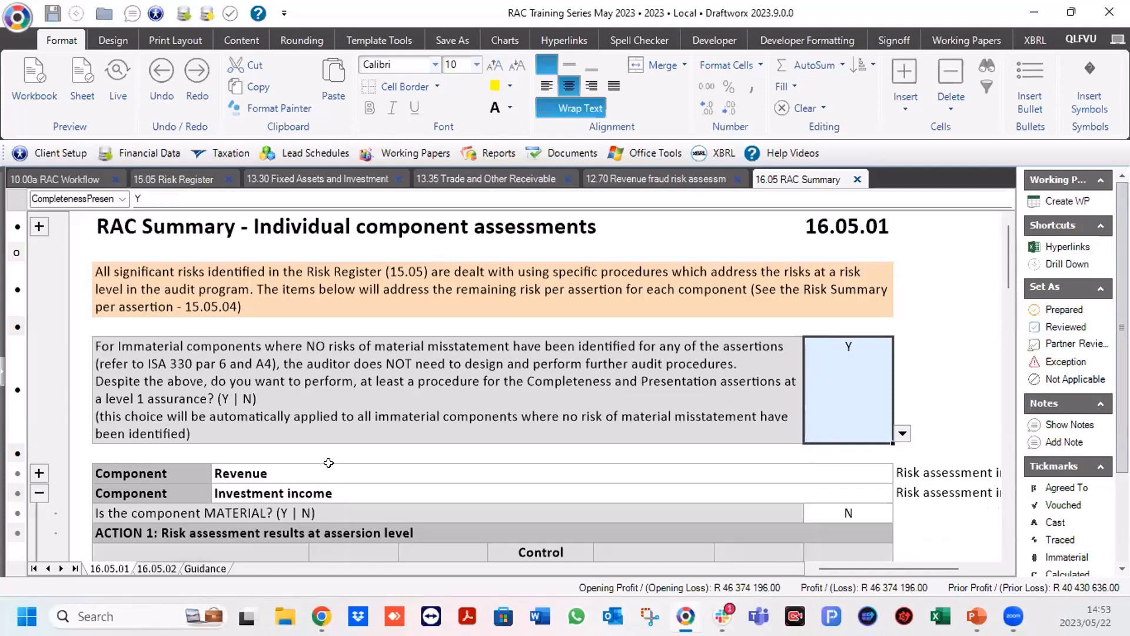
scroll(329, 463, "down", 4)
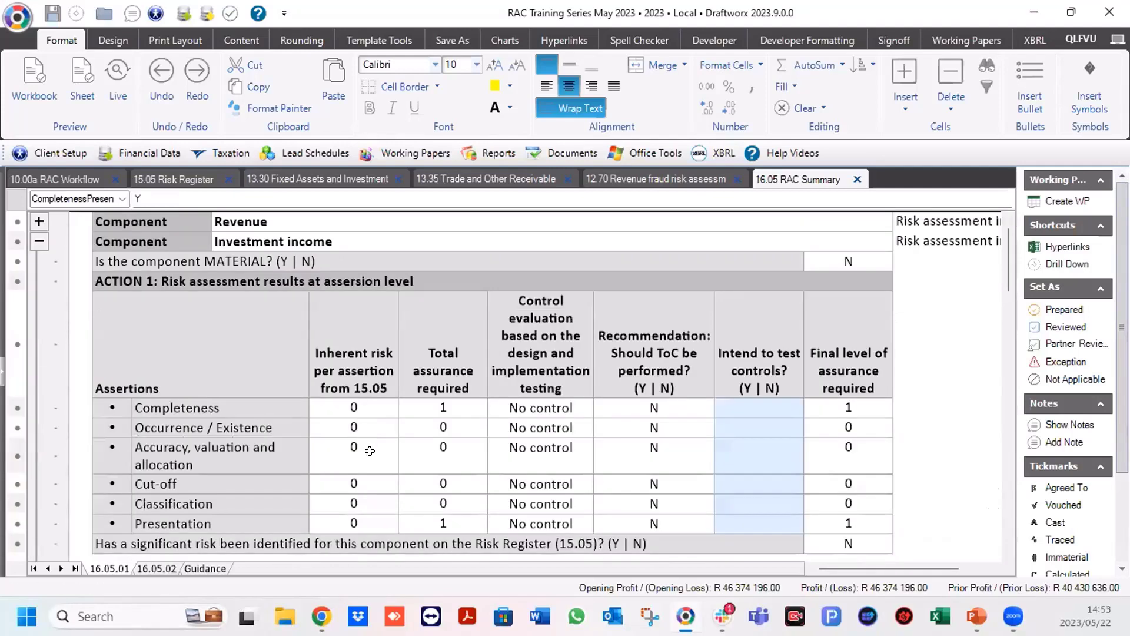
Examine Investment income's inherent risk per assertion and the total and final assurance required for Completeness and Presentation.
left_click_drag(366, 407, 365, 523)
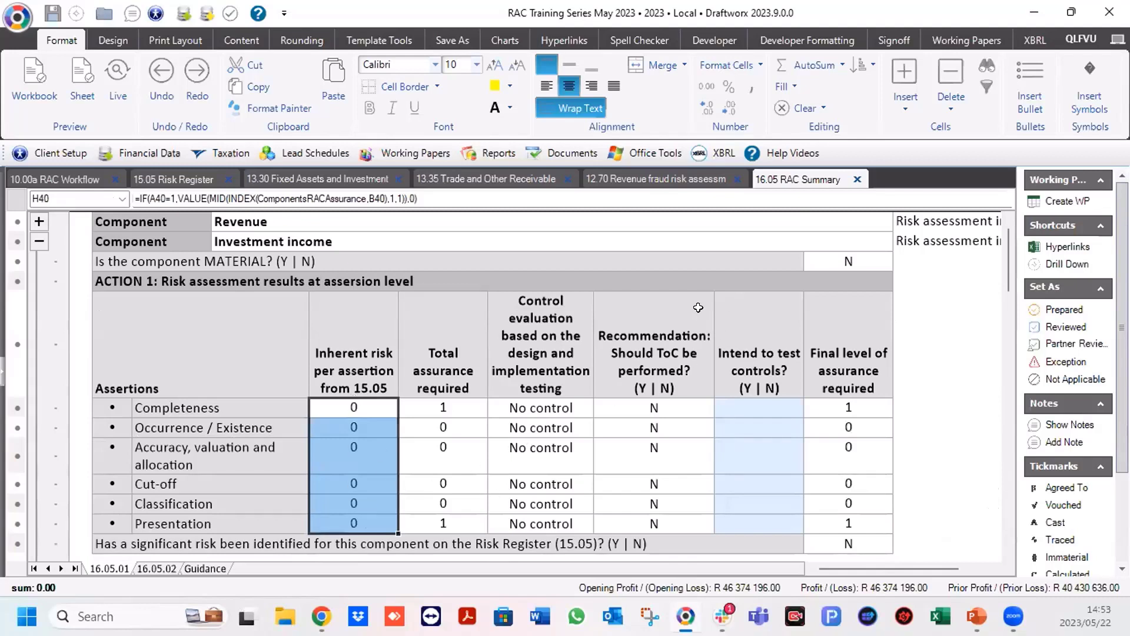
left_click(465, 400)
left_click(445, 518)
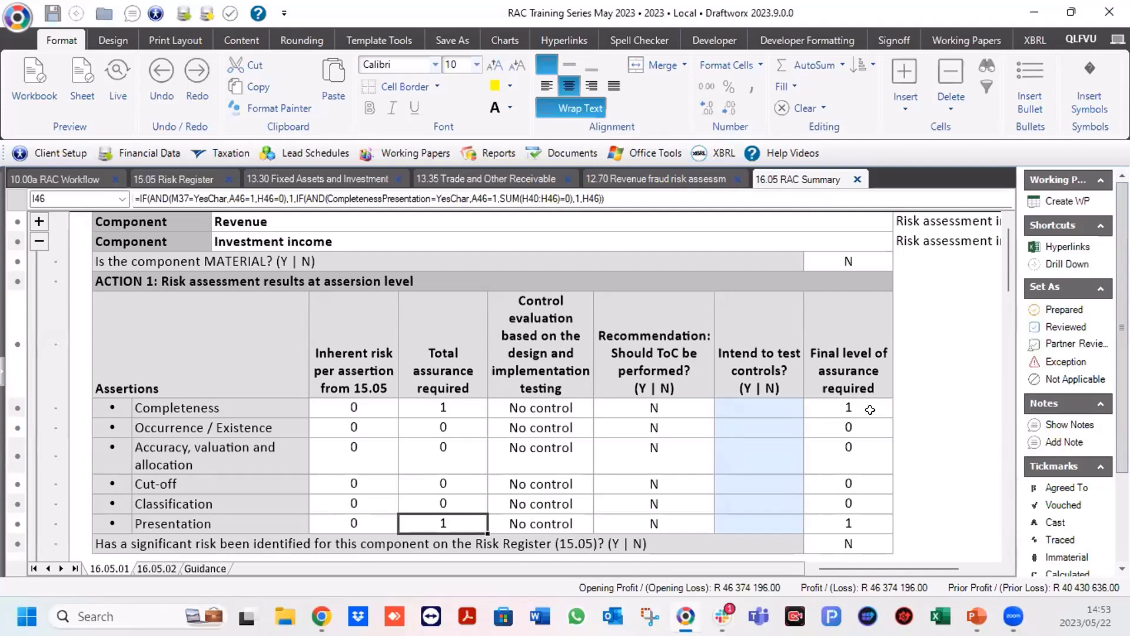
left_click(863, 405)
left_click(861, 521)
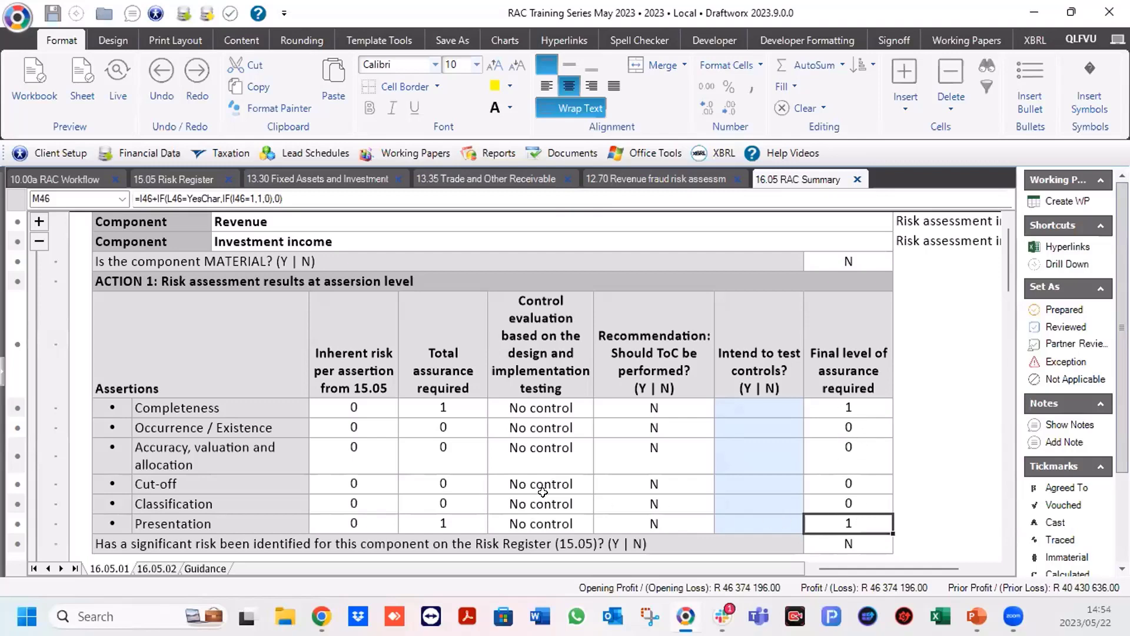
Set the answer on performing Completeness and Presentation procedures for immaterial components to N.
scroll(542, 492, "up", 5)
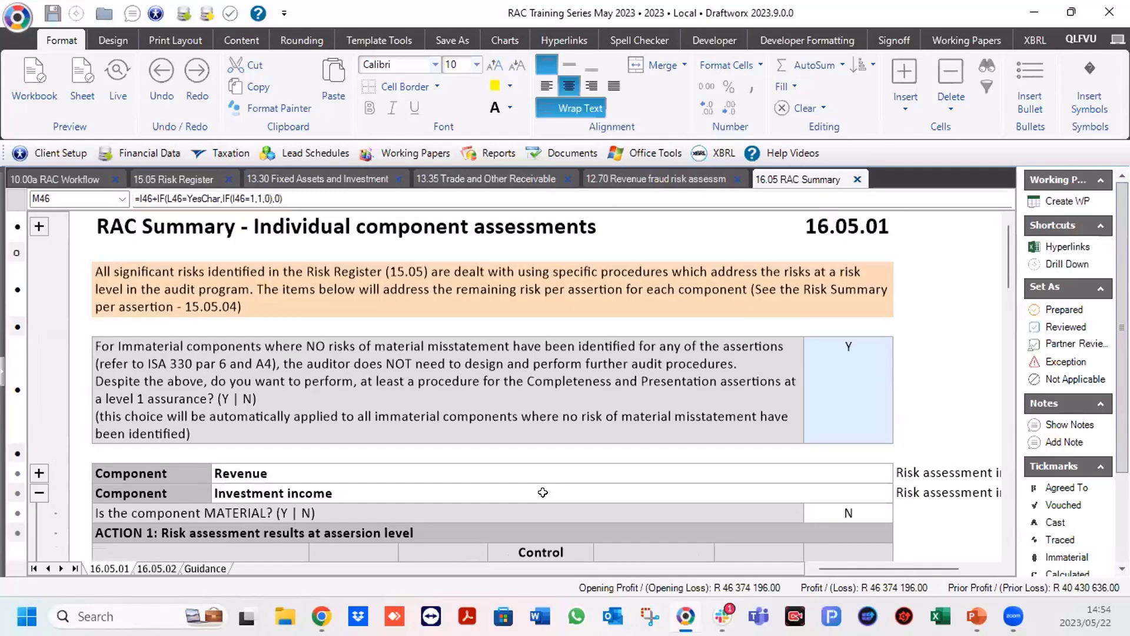
left_click(837, 371)
left_click(901, 433)
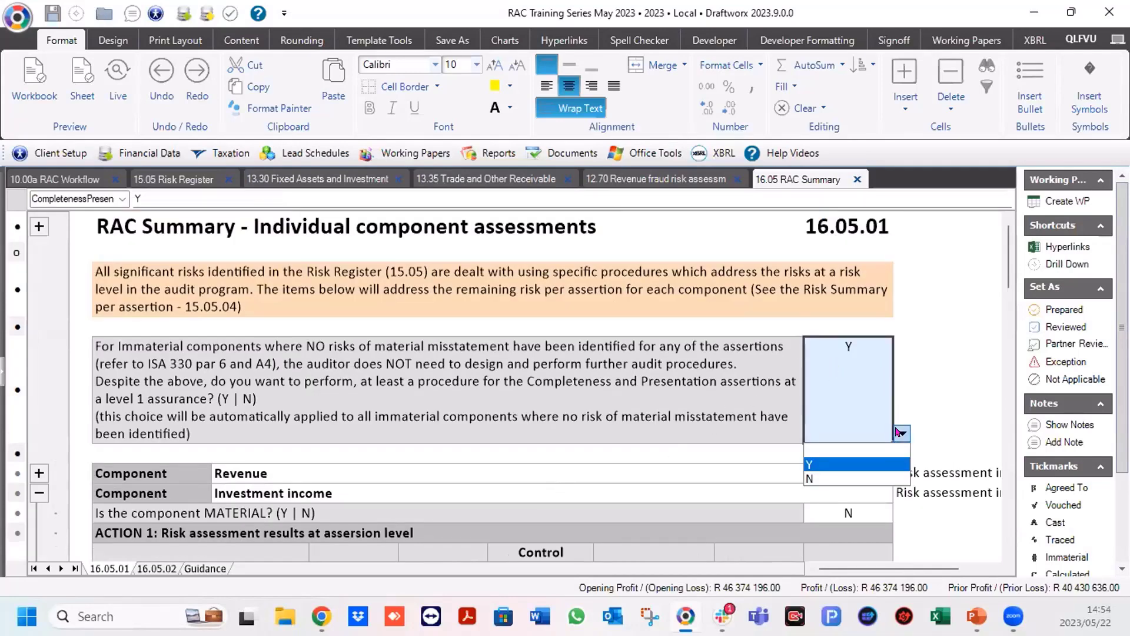
left_click(810, 478)
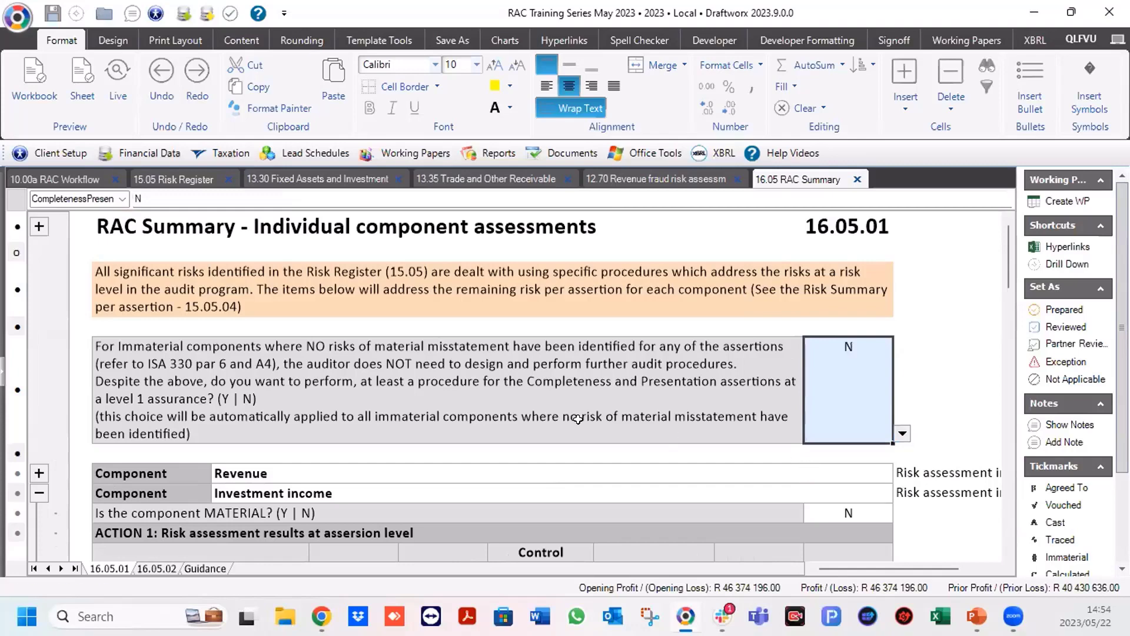
Recheck the inherent risk, total assurance and final assurance columns across all Investment income assertions.
scroll(118, 493, "down", 2)
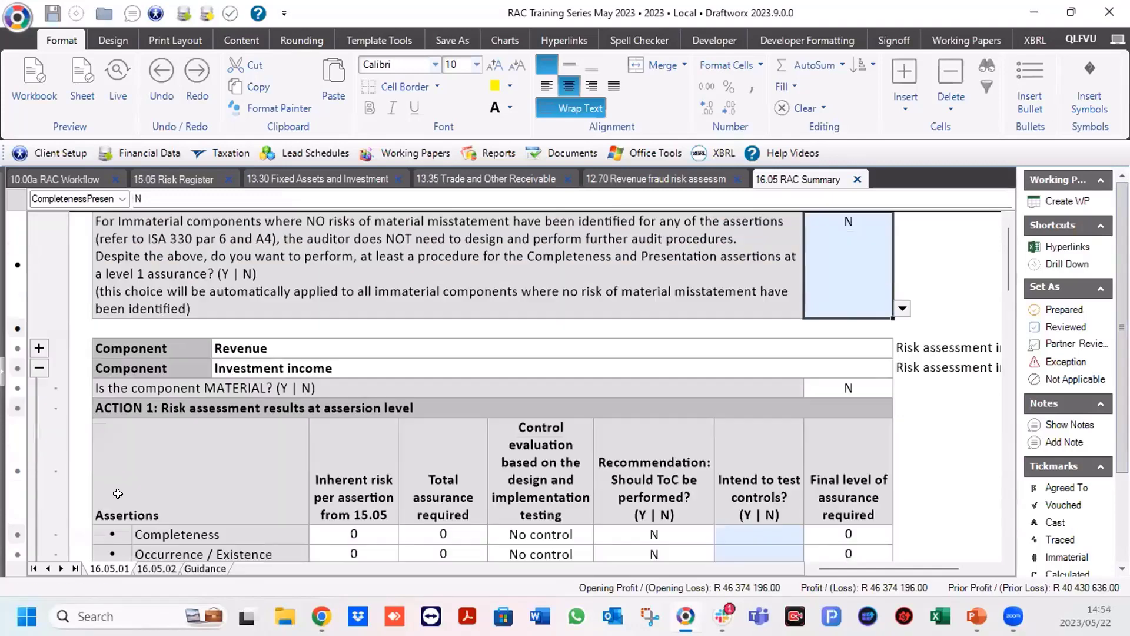
scroll(118, 493, "down", 2)
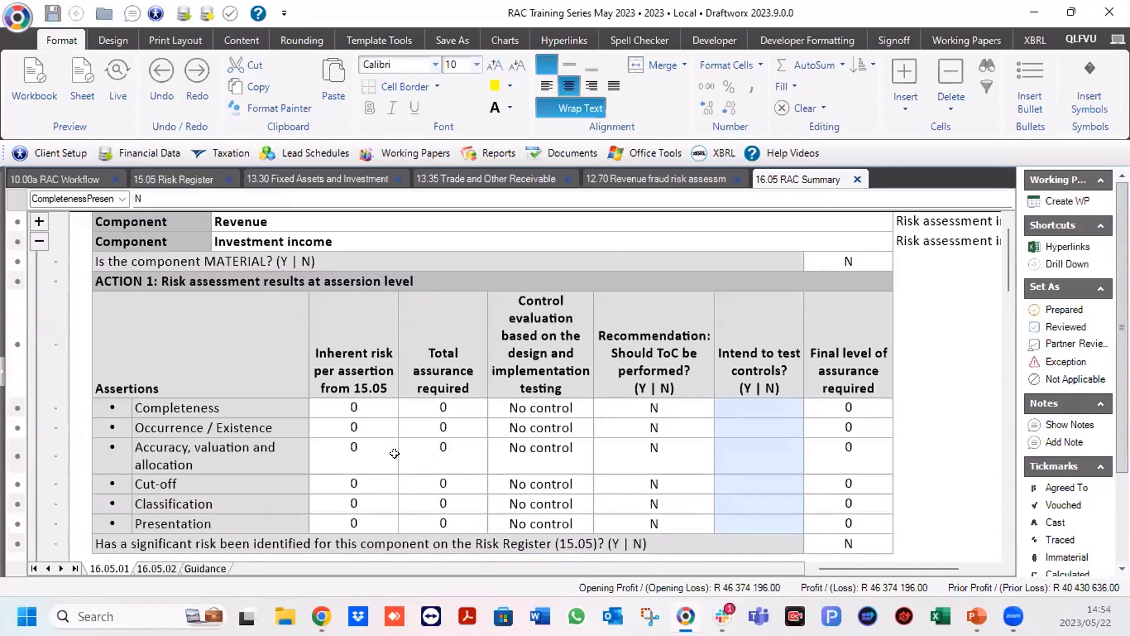
left_click_drag(373, 400, 362, 523)
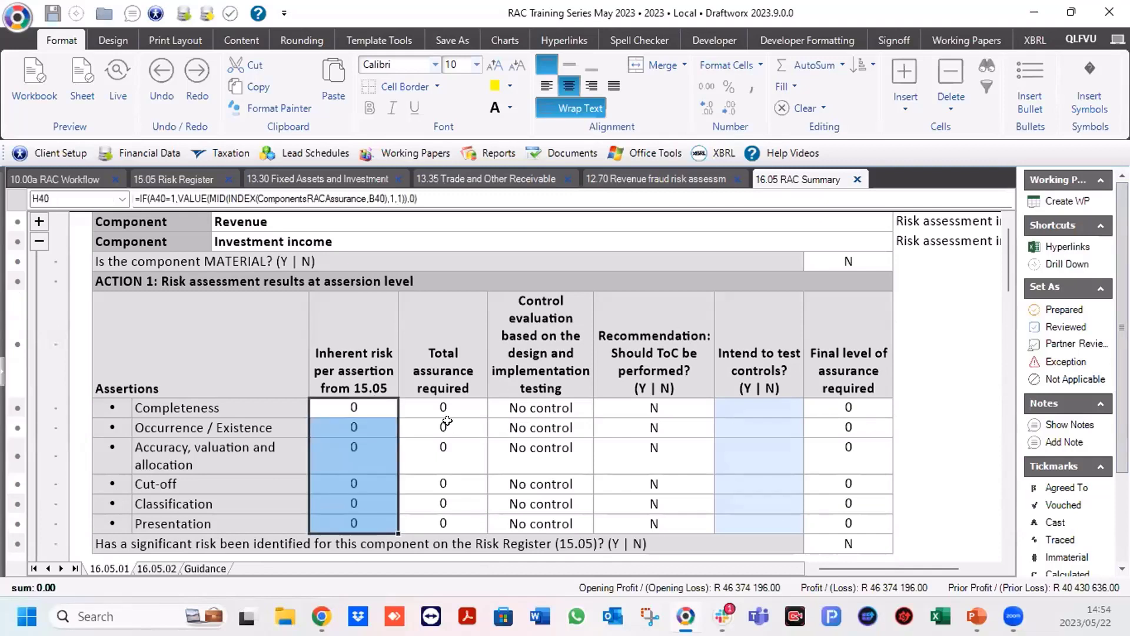
left_click(459, 400)
left_click(463, 520)
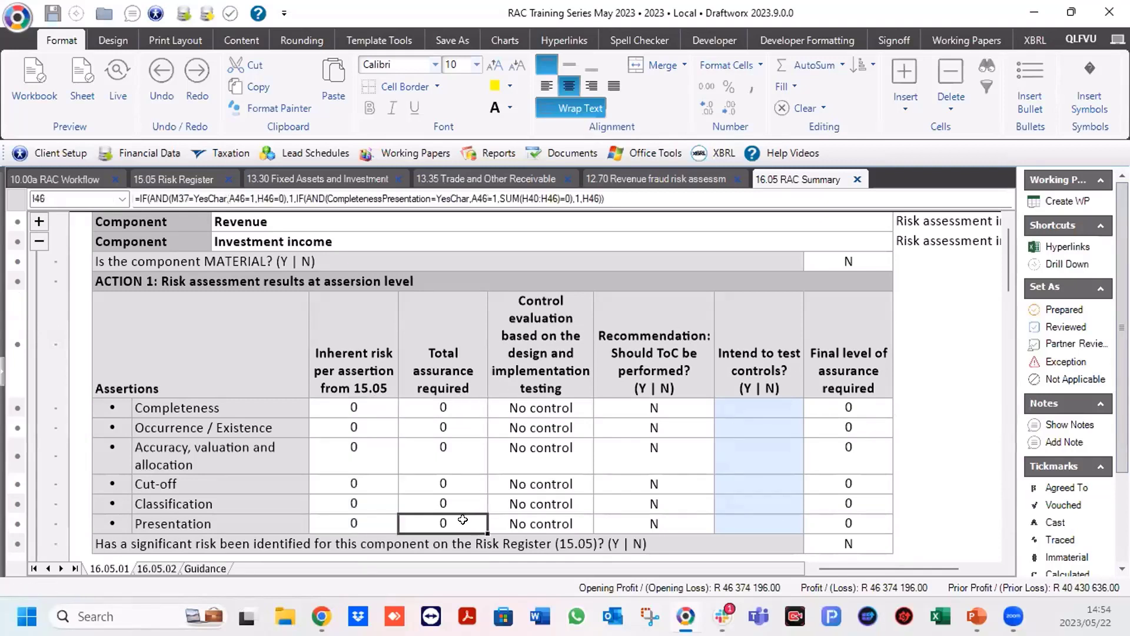
left_click_drag(843, 400, 850, 519)
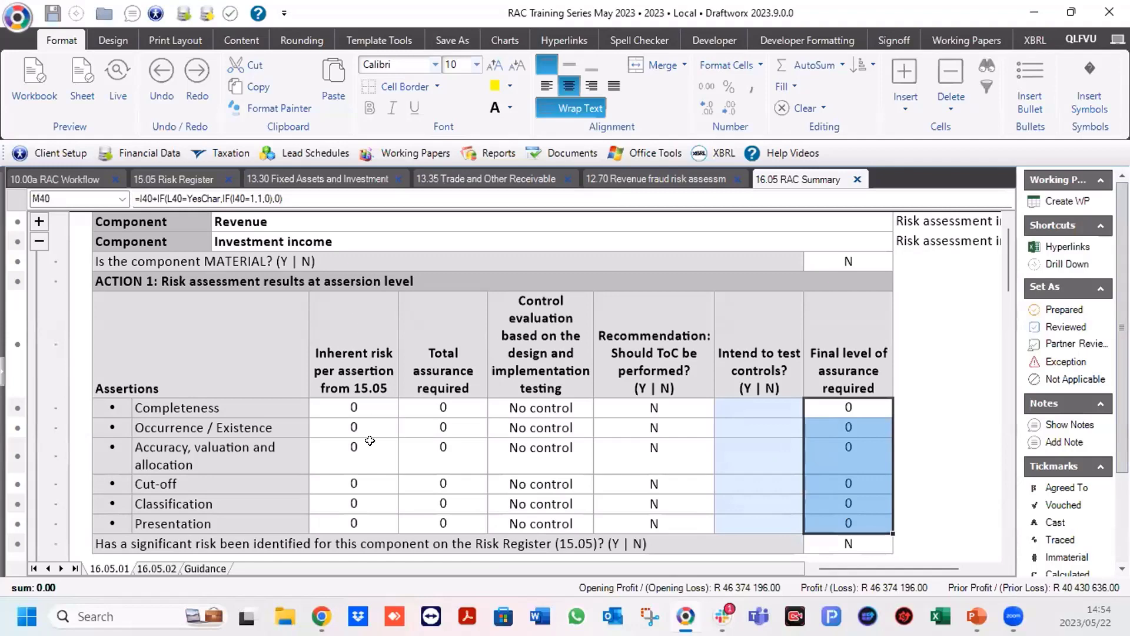
Collapse the Investment income component and switch to the PowerPoint slide show with the audit workflow diagram.
left_click(36, 246)
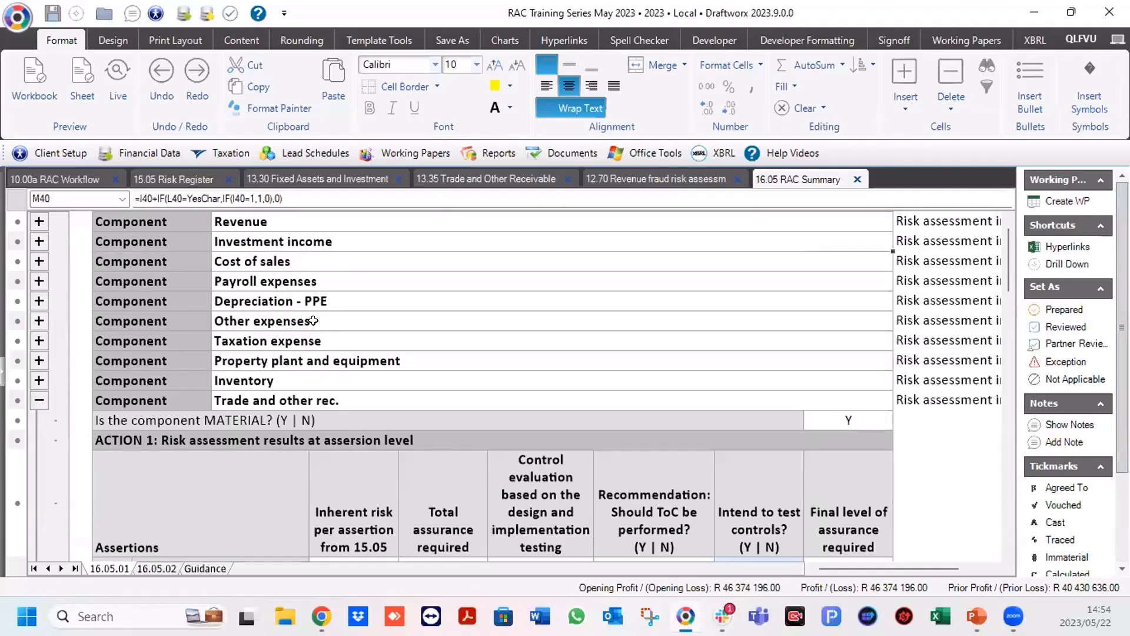
scroll(313, 321, "up", 5)
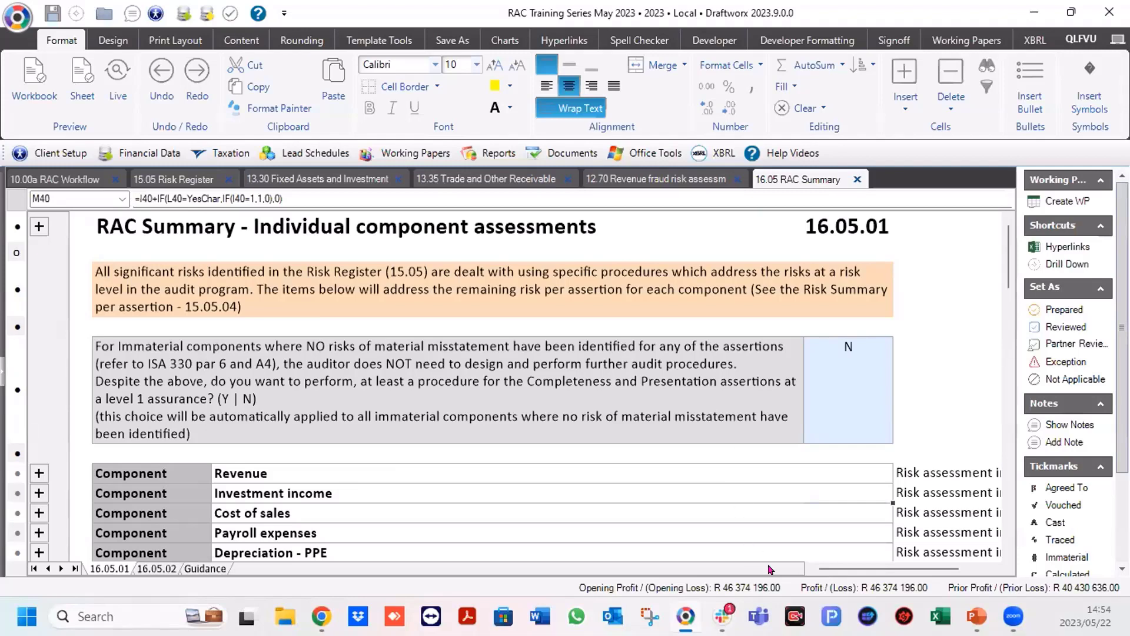
mouse_move(976, 616)
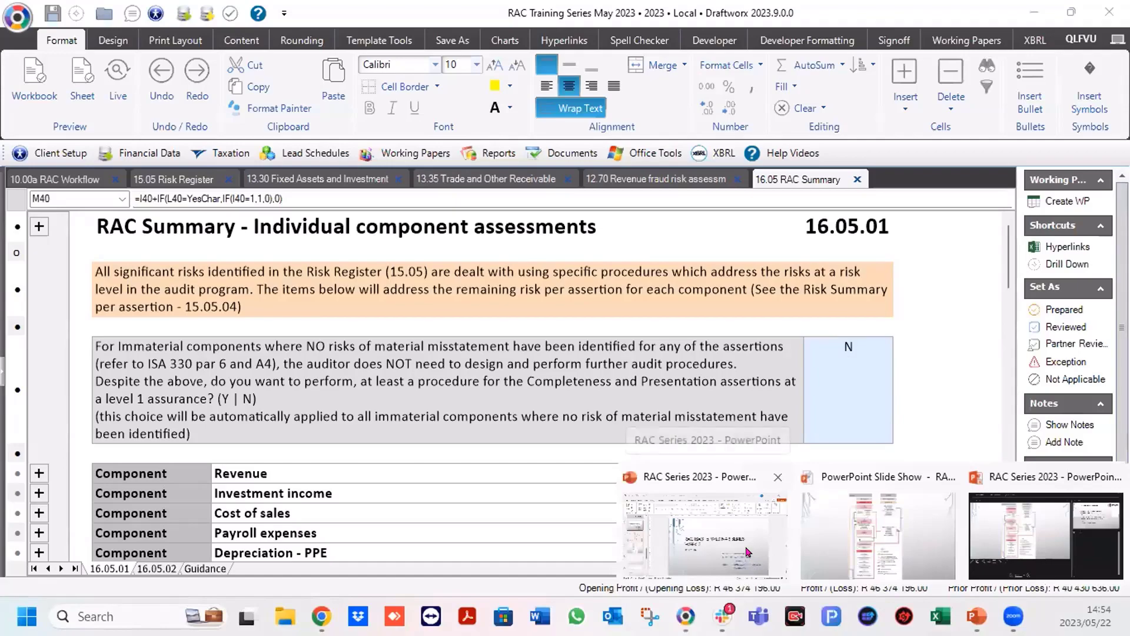
left_click(818, 552)
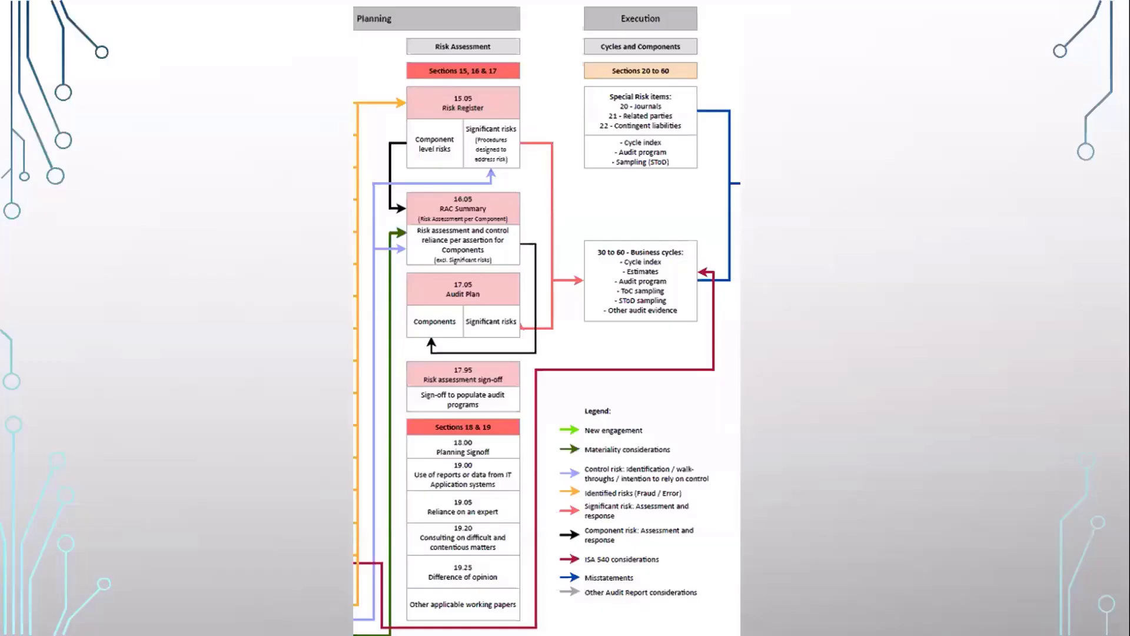
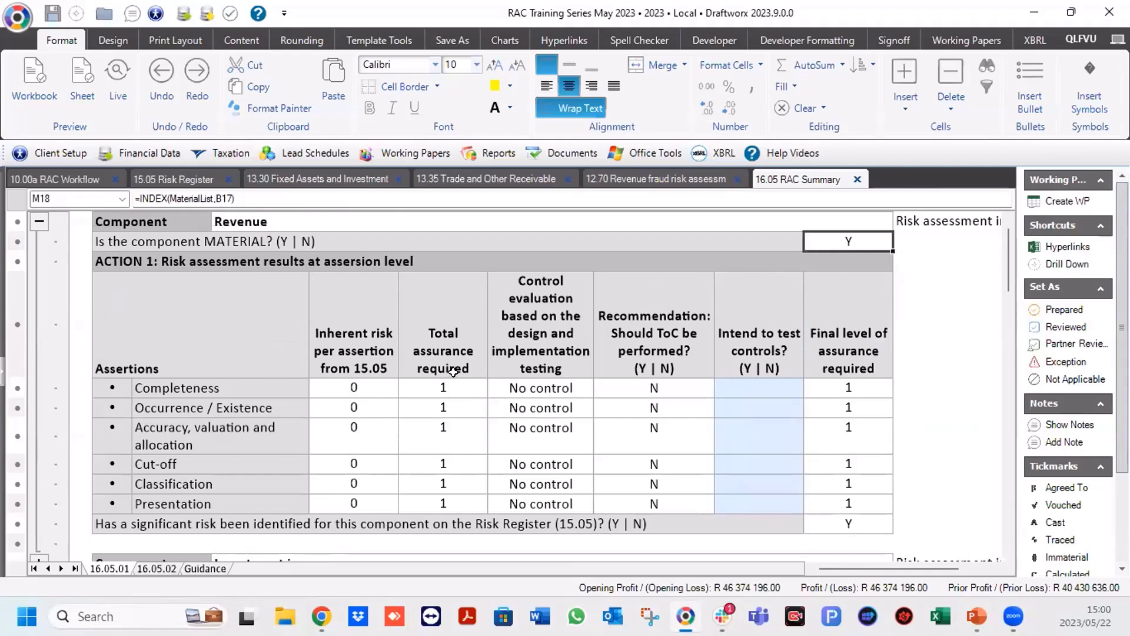
Review Revenue's required assurance and control evaluation columns, and the Revenue control effectiveness summary in working paper 13.35.
left_click(437, 502)
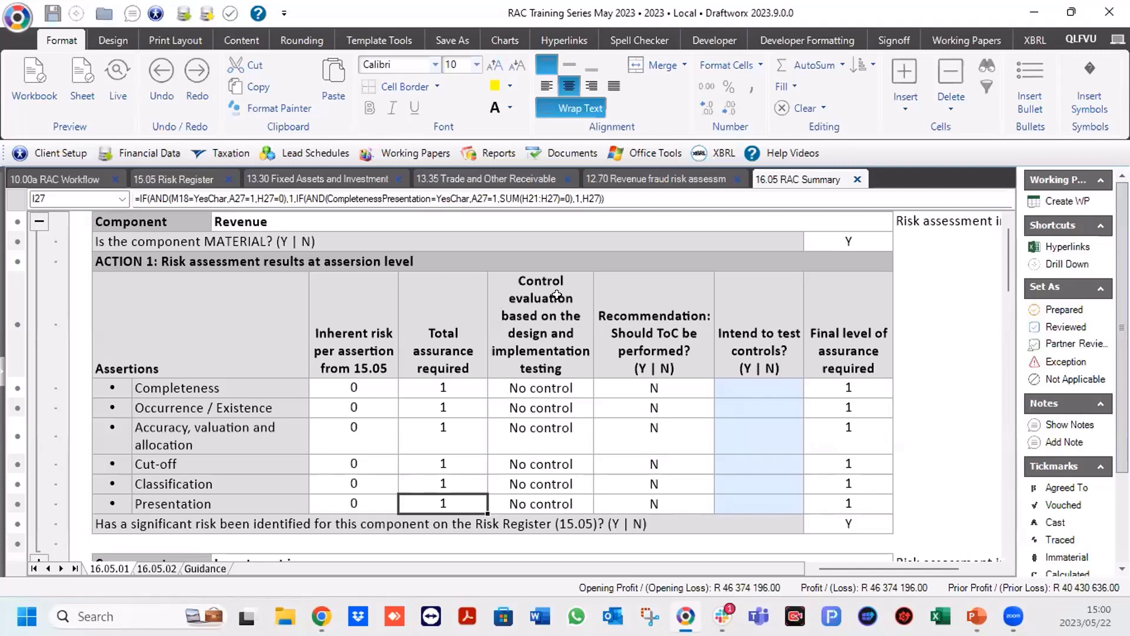
left_click(526, 331)
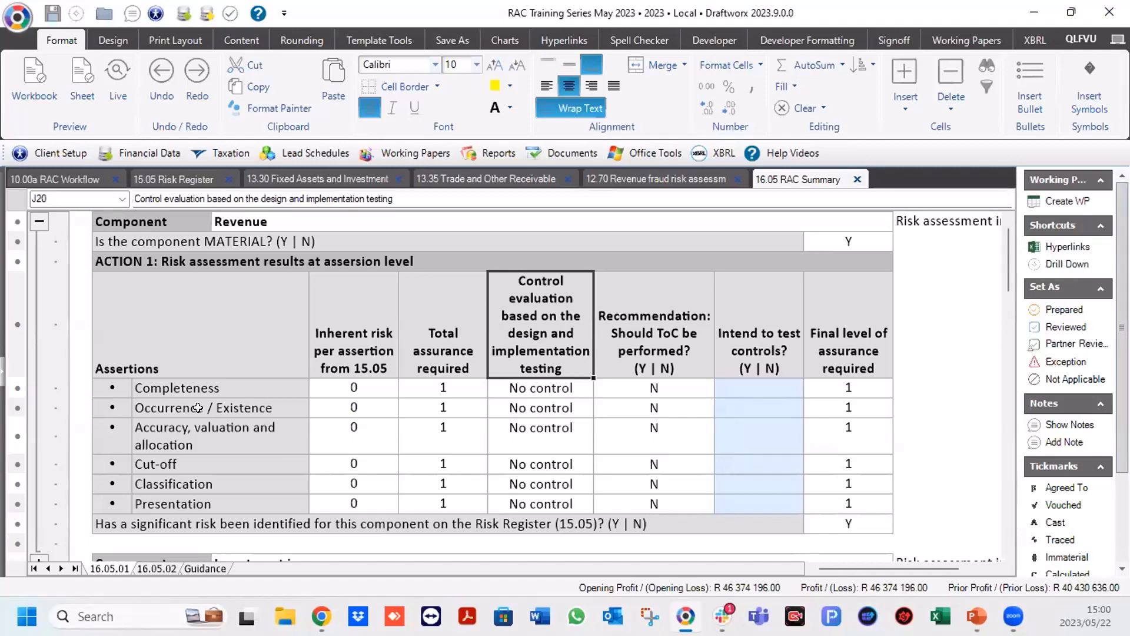
left_click(469, 180)
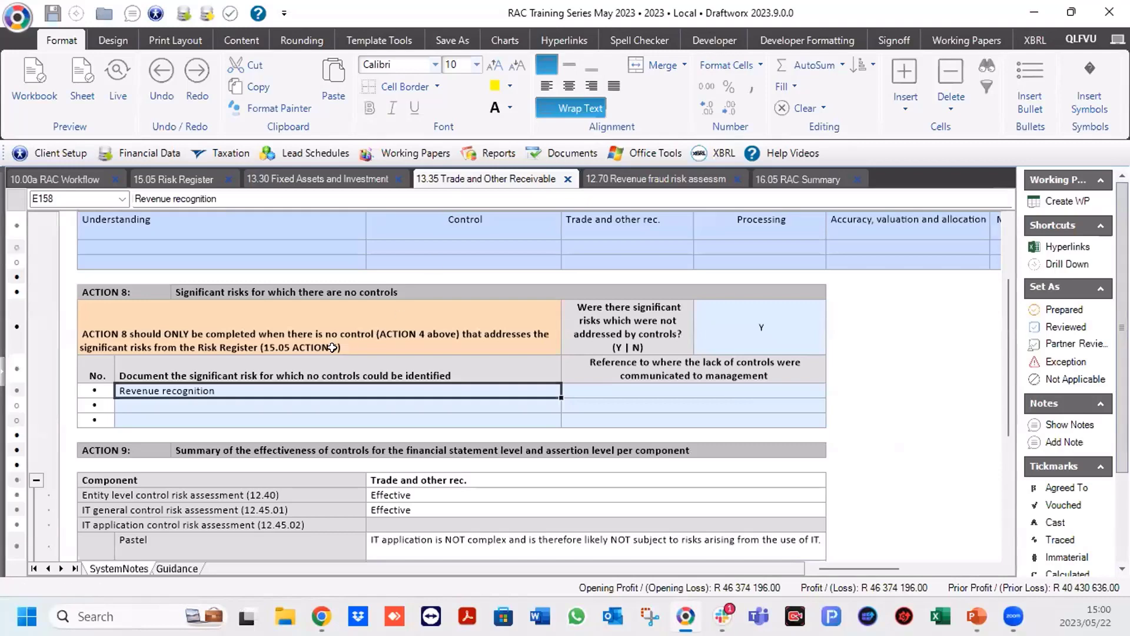
scroll(332, 347, "down", 1)
scroll(333, 353, "down", 2)
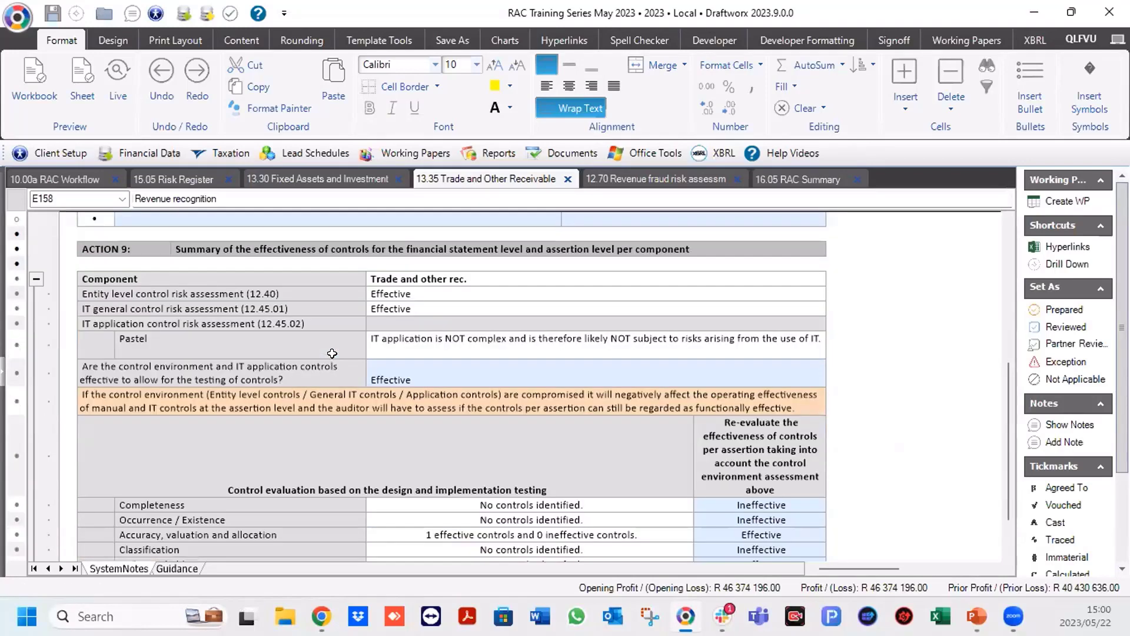
scroll(332, 353, "down", 6)
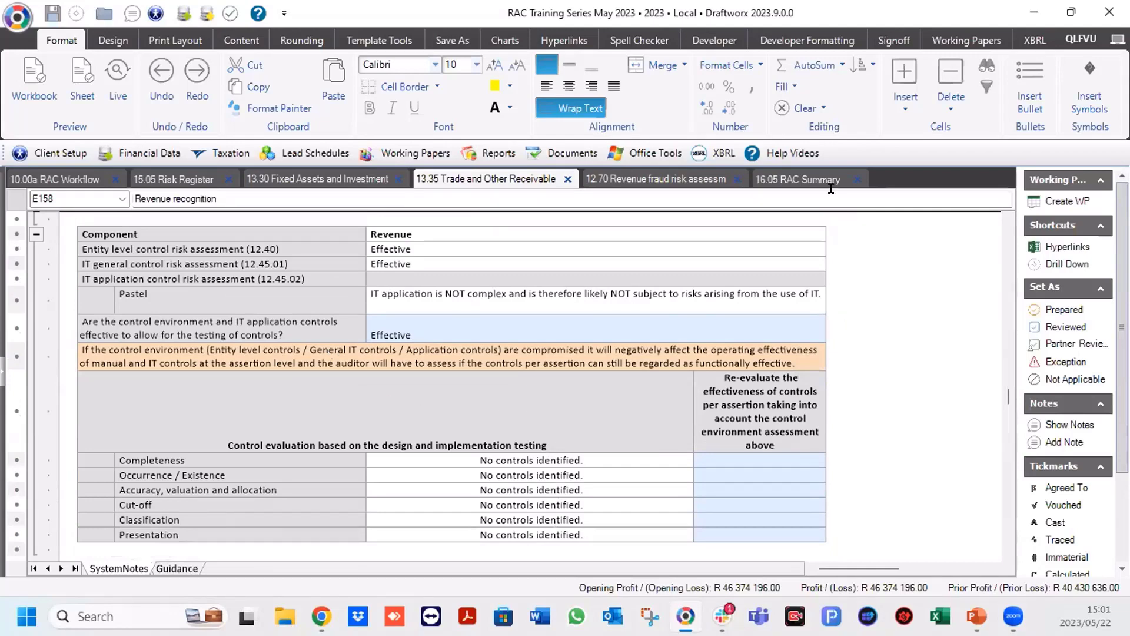
Return to working paper 16.05 and check Revenue's control evaluations and the recommendation on performing tests of controls.
left_click(797, 179)
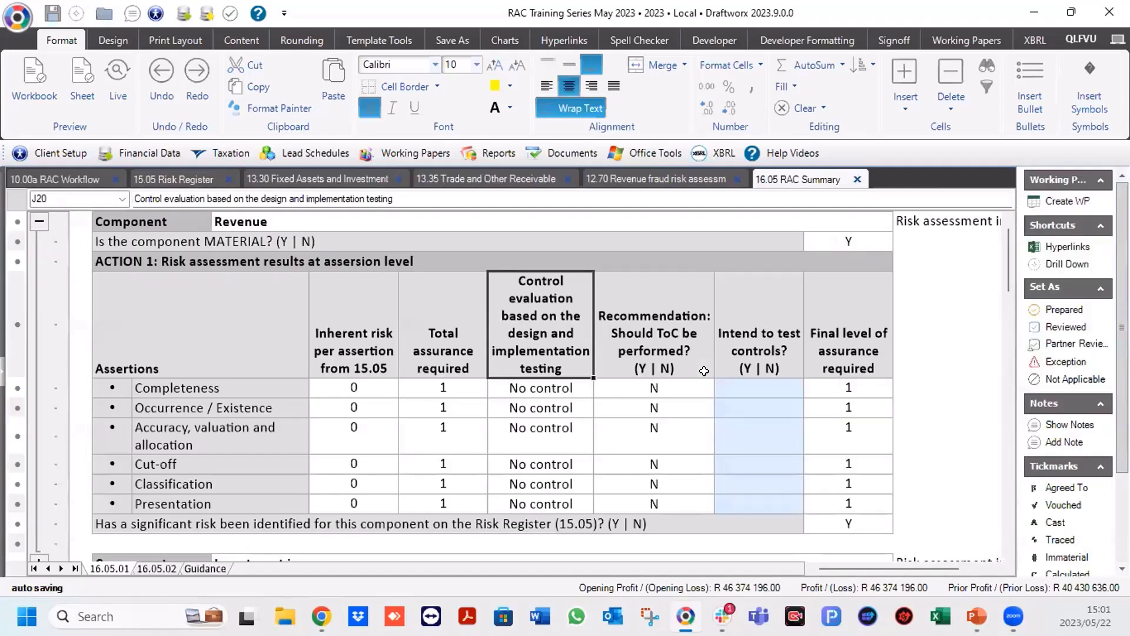
left_click_drag(557, 389, 557, 492)
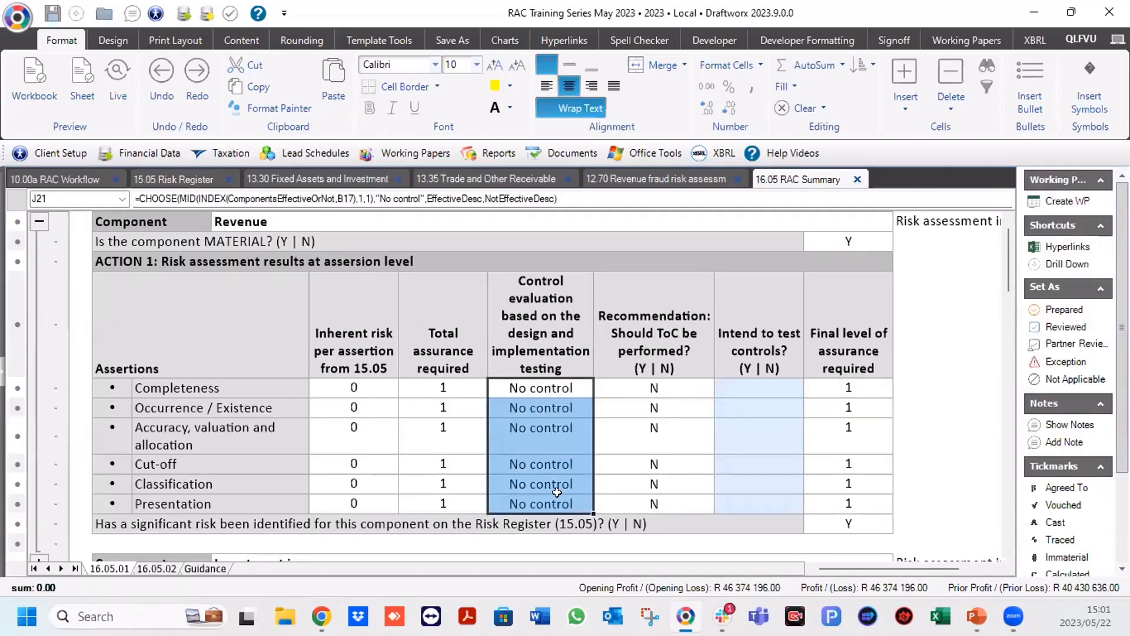
left_click(678, 383)
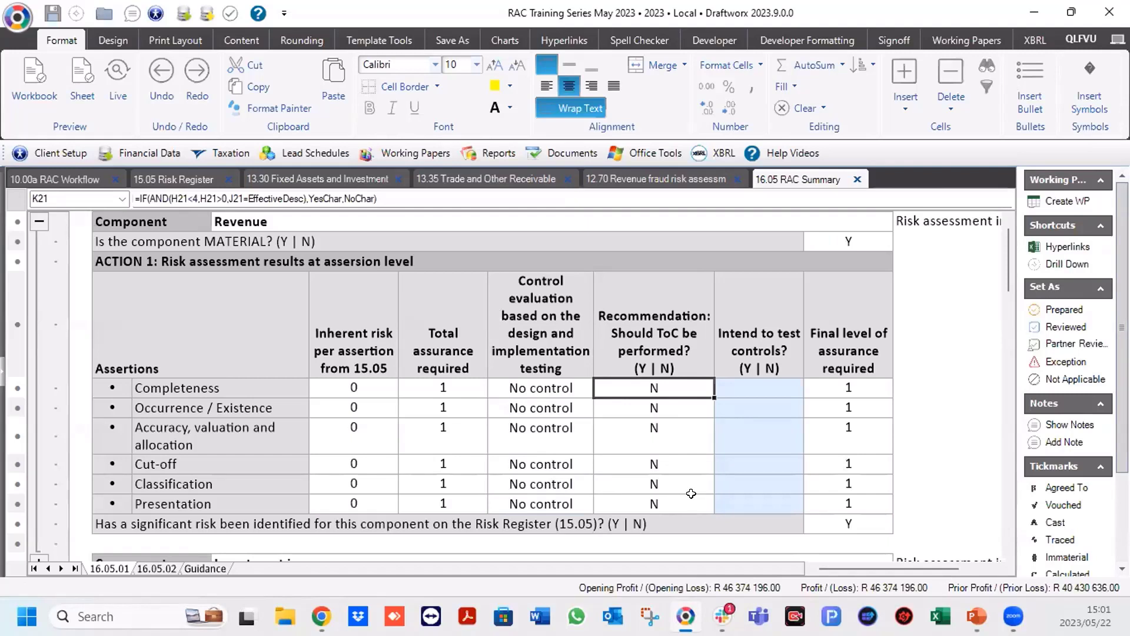
Set Revenue's intention to test controls to N for Completeness and Y for Occurrence / Existence.
left_click(766, 381)
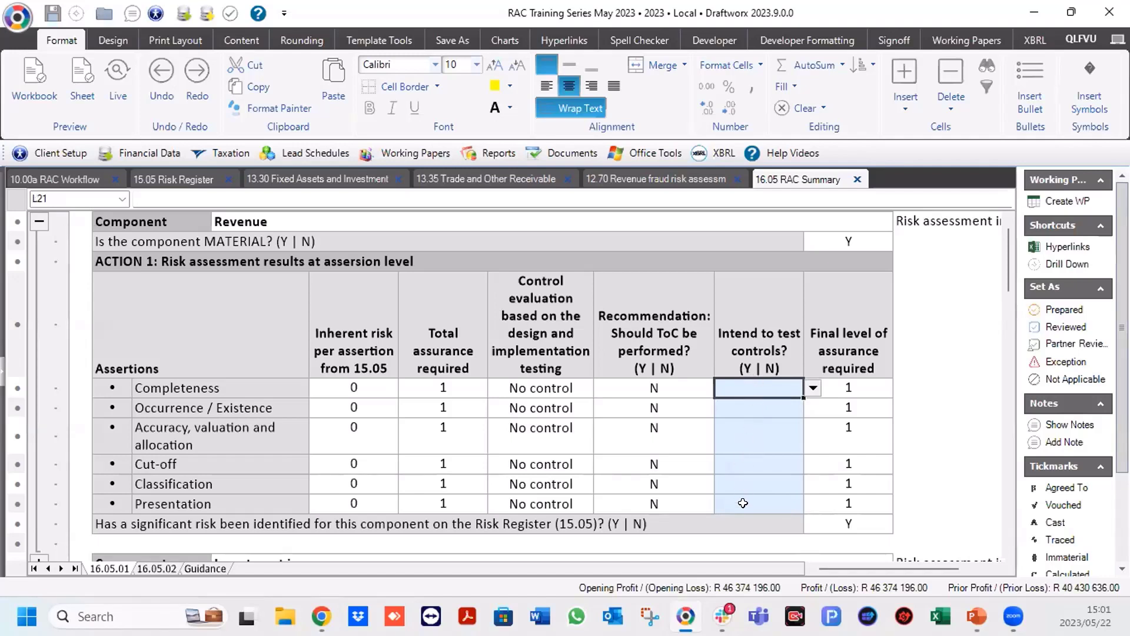
left_click(813, 387)
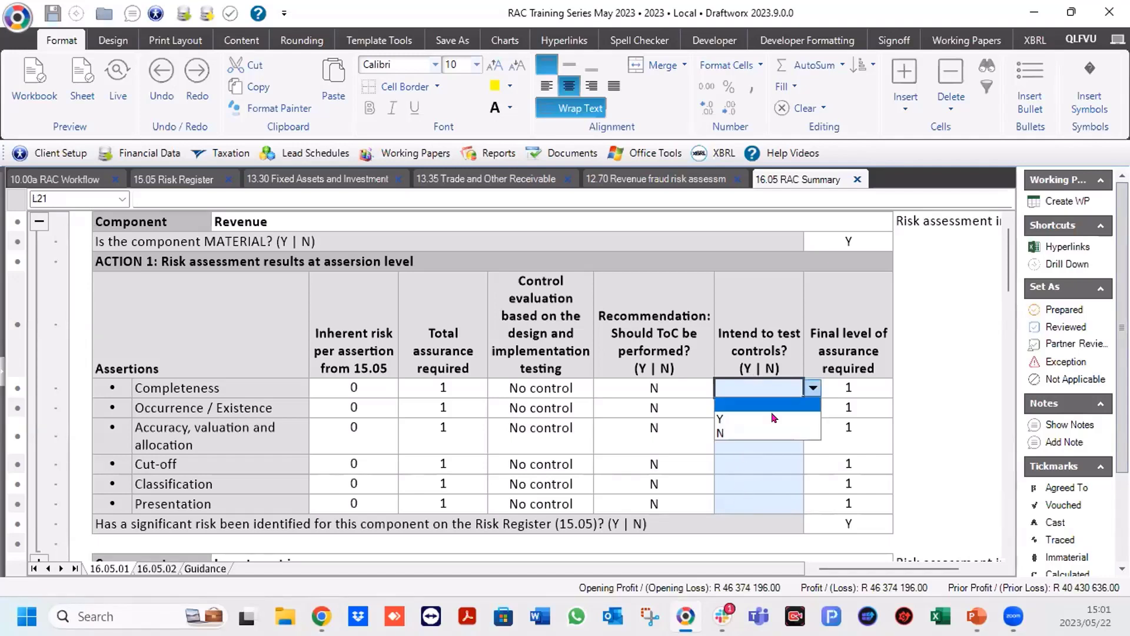
left_click(720, 434)
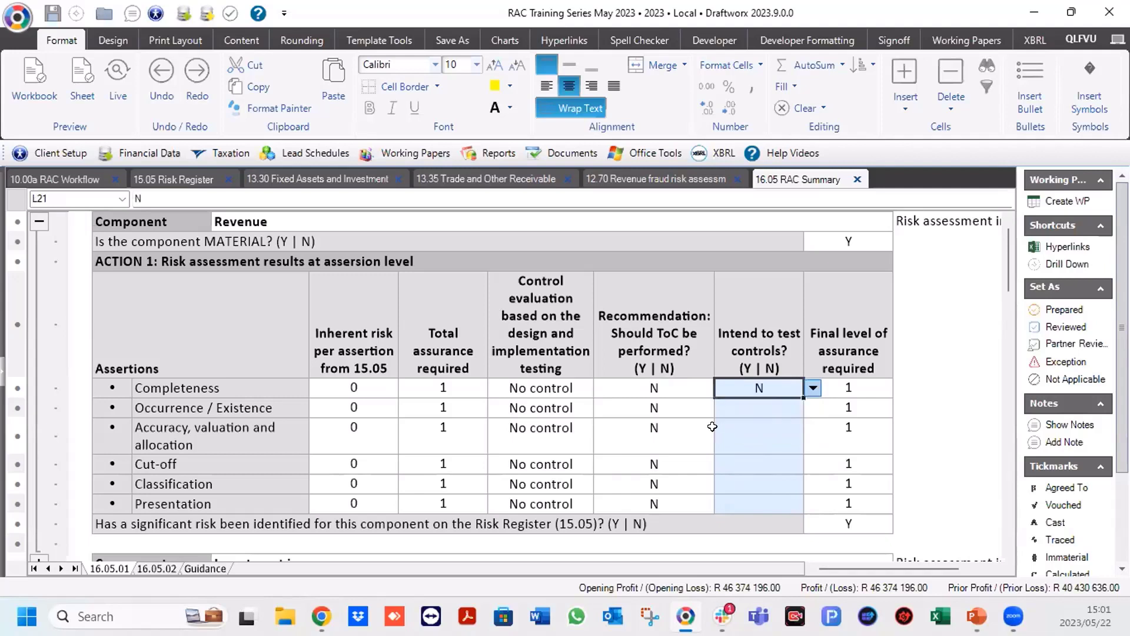
left_click(759, 408)
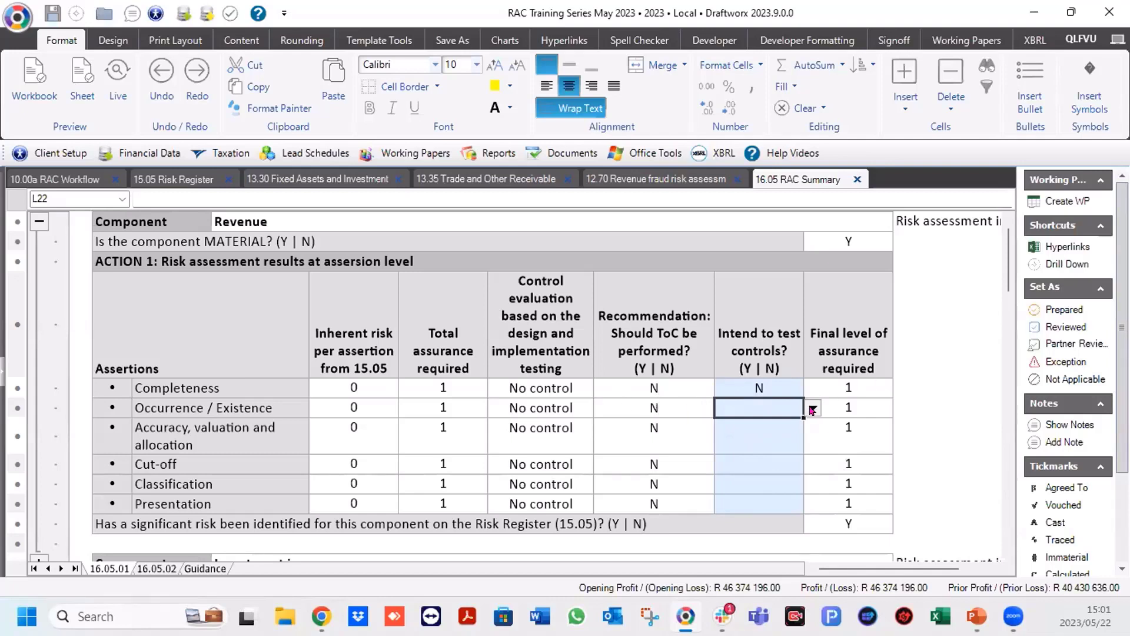
left_click(813, 408)
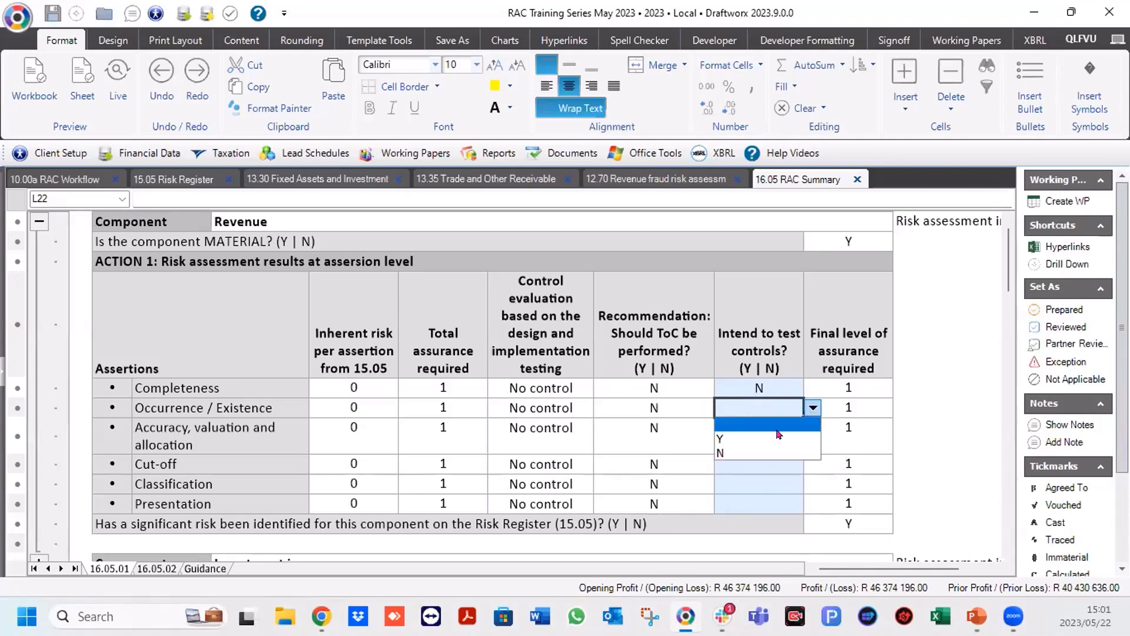
left_click(720, 439)
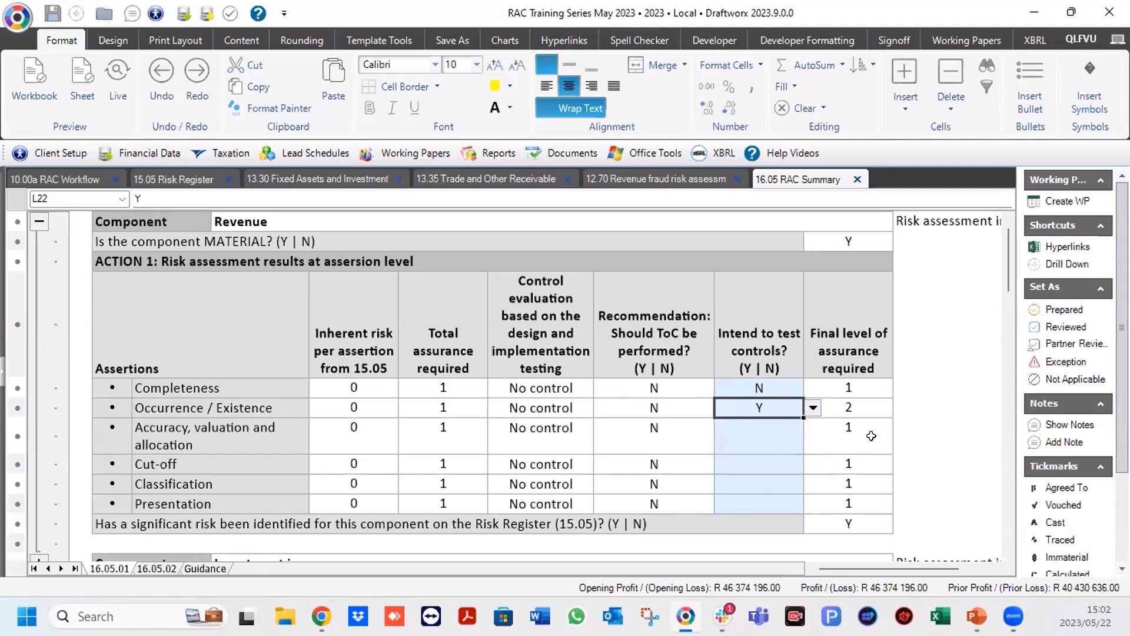
Check Revenue's materiality answer and its final level of assurance required for Occurrence / Existence.
left_click(872, 405)
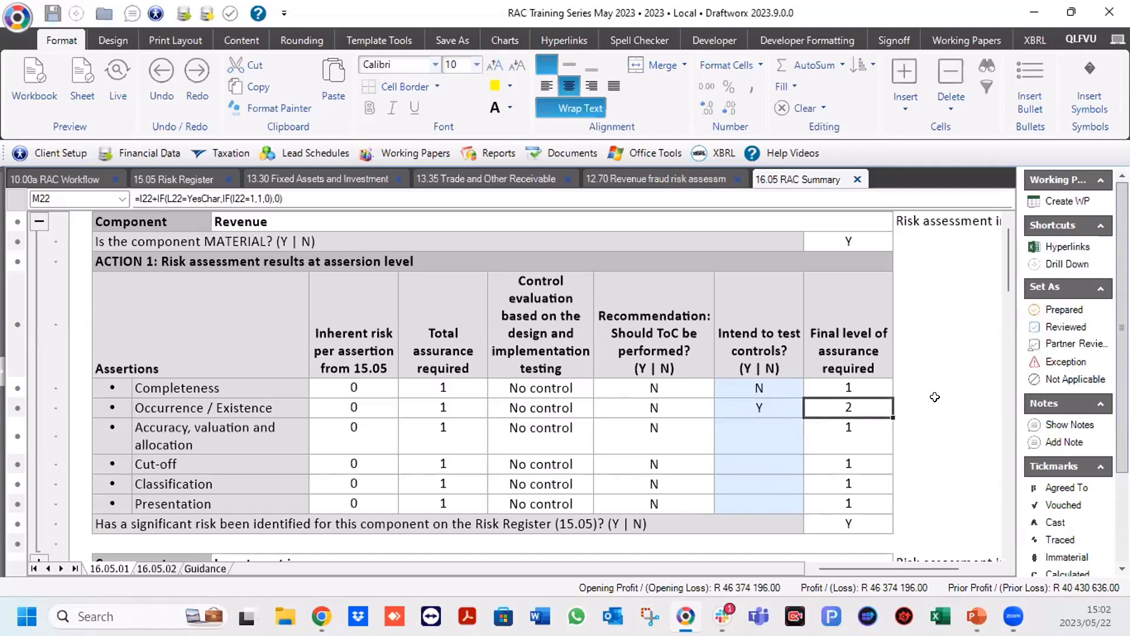
left_click(862, 241)
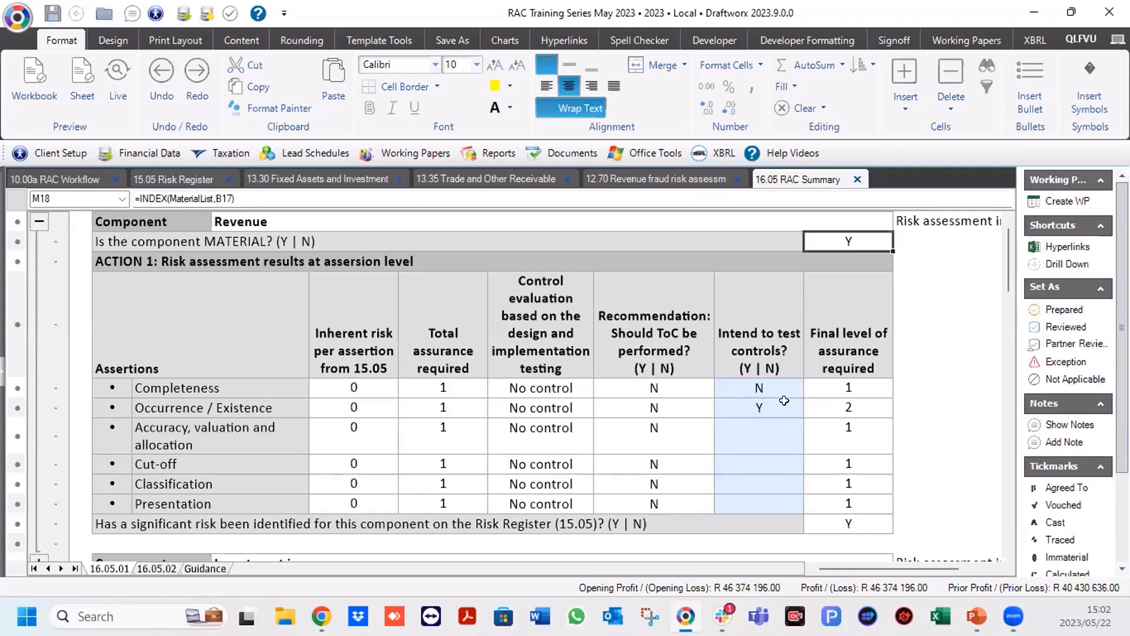
left_click(869, 401)
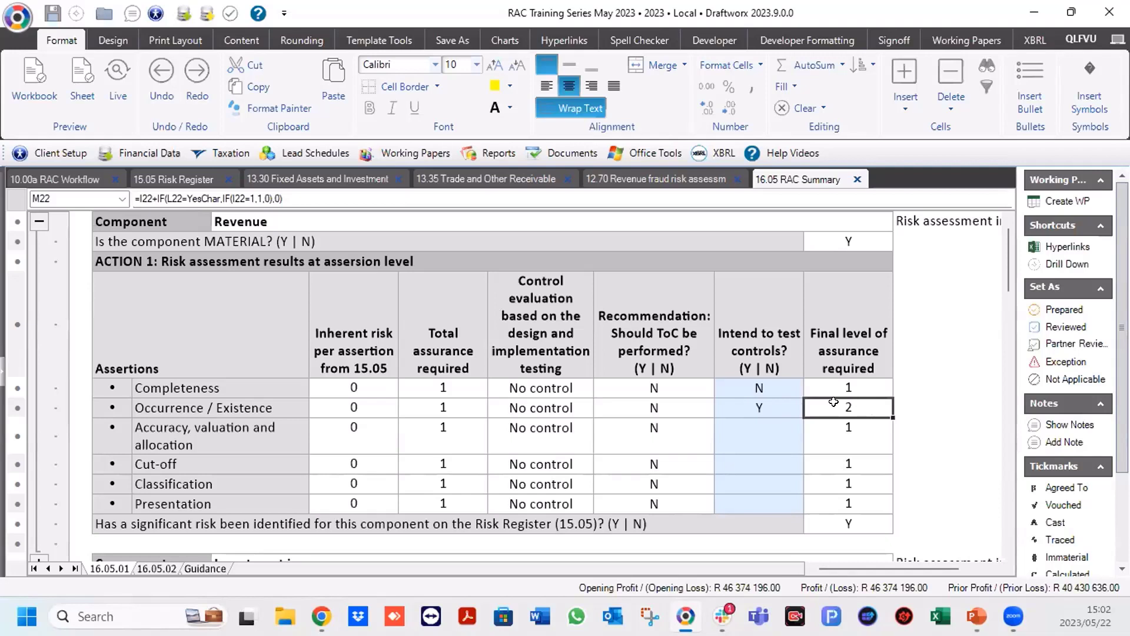
Set Revenue's intention to test controls for Occurrence / Existence to N and collapse the Revenue component.
left_click(754, 399)
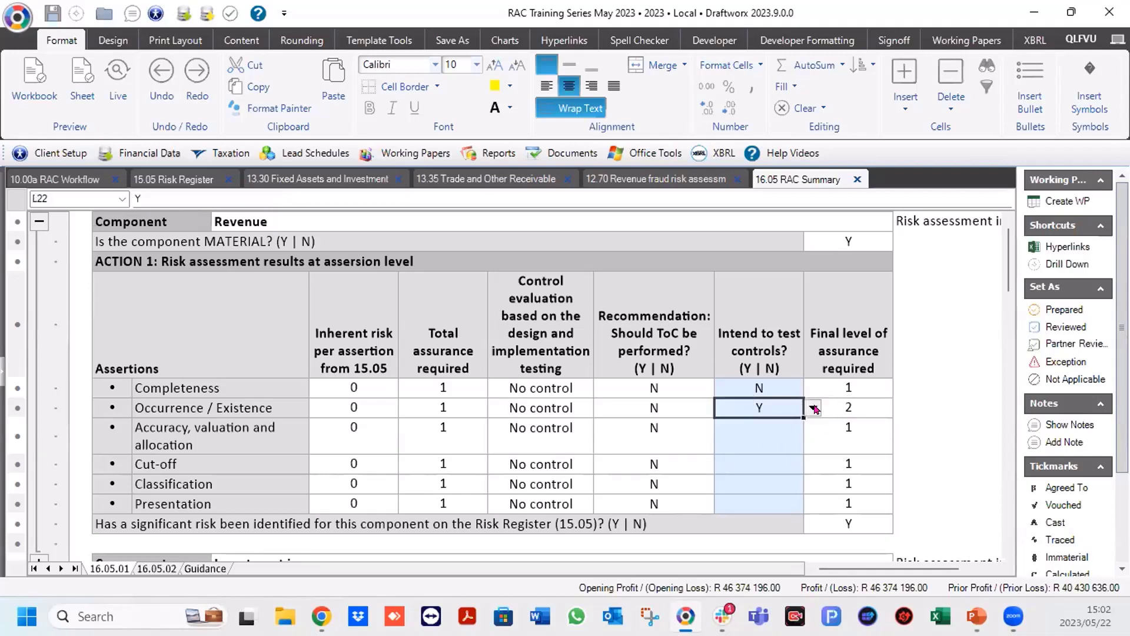
left_click(813, 407)
left_click(717, 449)
left_click(40, 223)
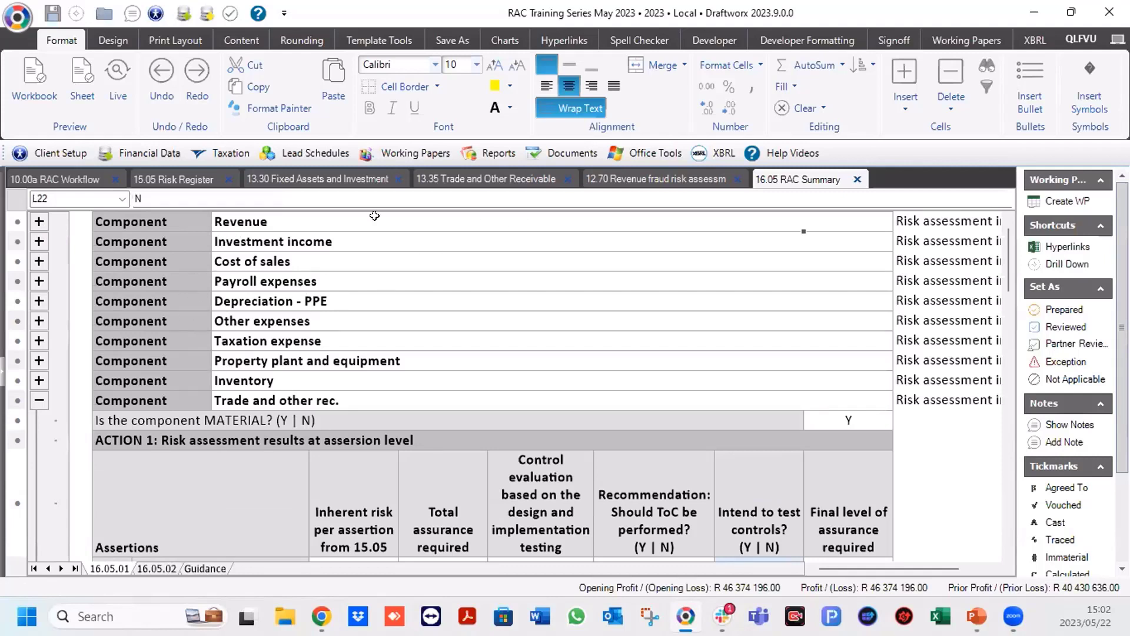
Check the Accuracy, valuation and allocation risk of Trade and other rec. in working paper 15.05, and return to 16.05.
left_click(182, 179)
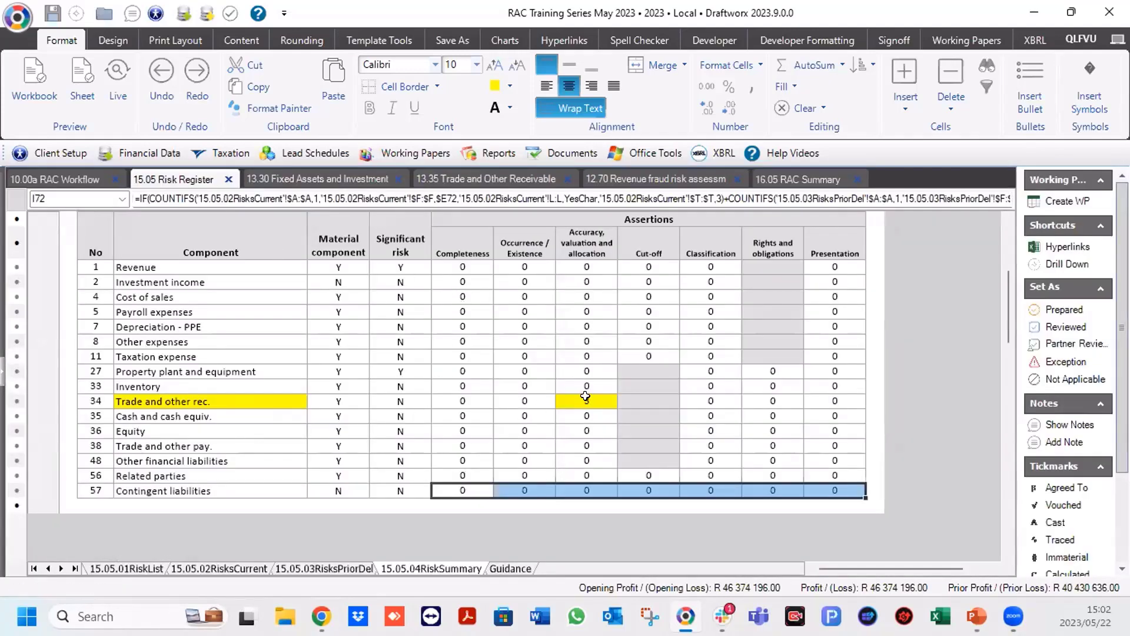
left_click(585, 402)
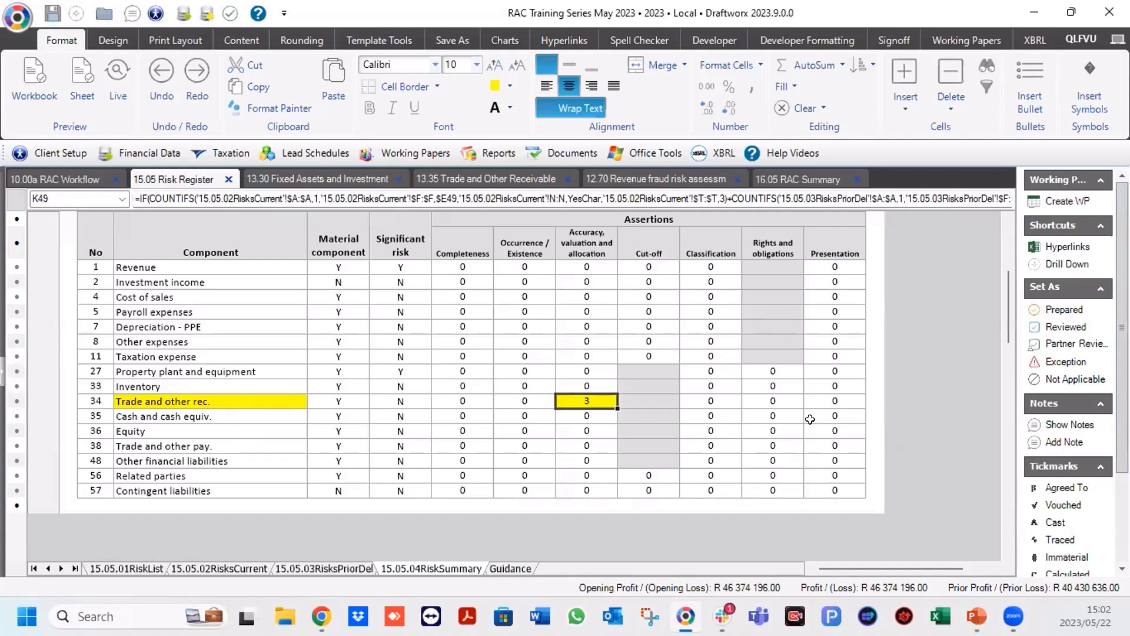
left_click(816, 180)
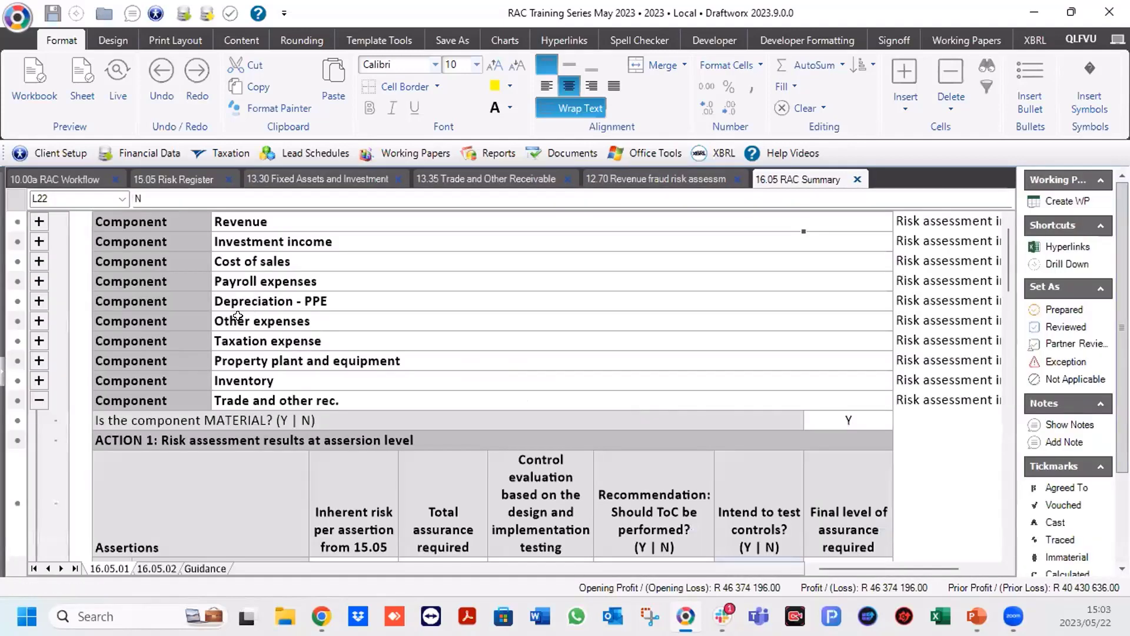
Review Trade and other rec.'s materiality and, for Accuracy, valuation and allocation, its inherent risk, control evaluation and test-of-controls recommendation.
scroll(238, 316, "down", 3)
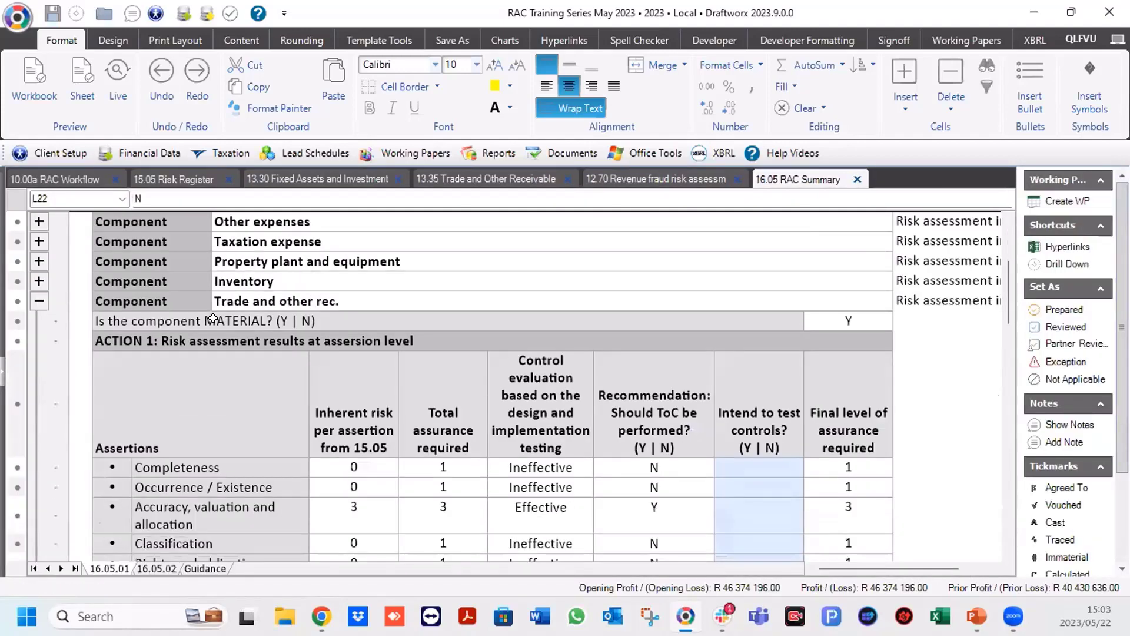
scroll(213, 319, "down", 1)
scroll(214, 318, "down", 1)
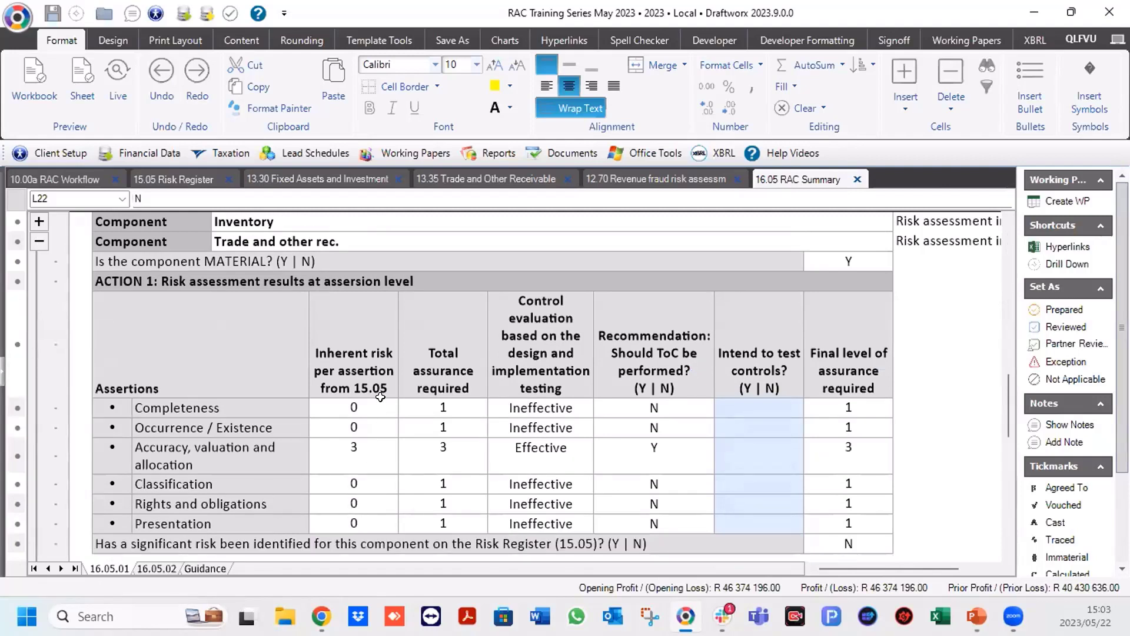
left_click(361, 448)
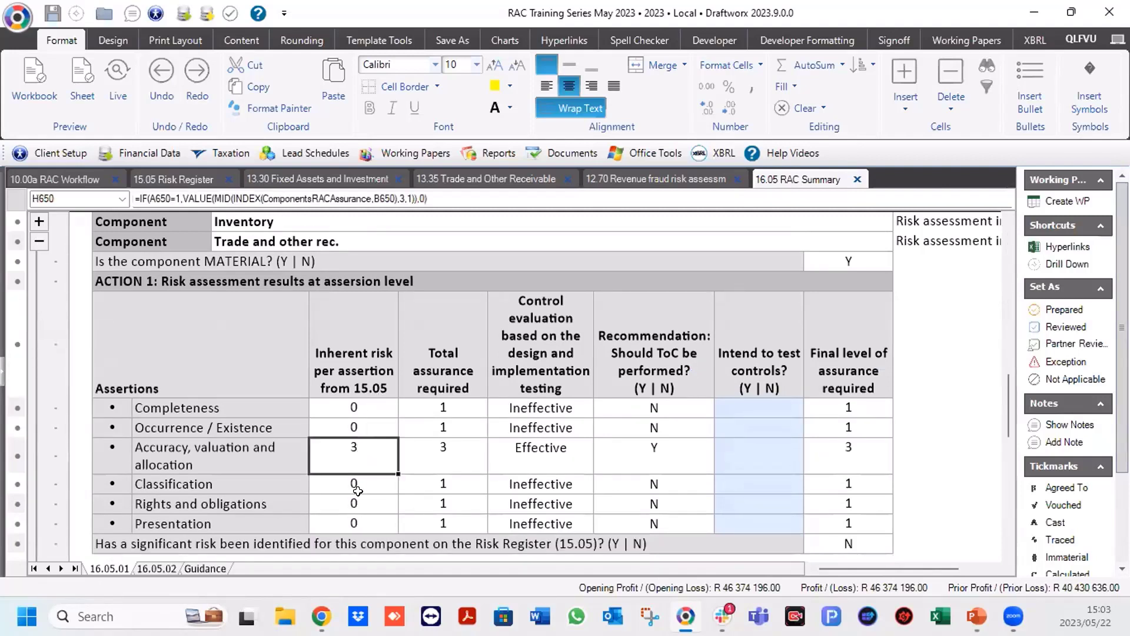
left_click(836, 253)
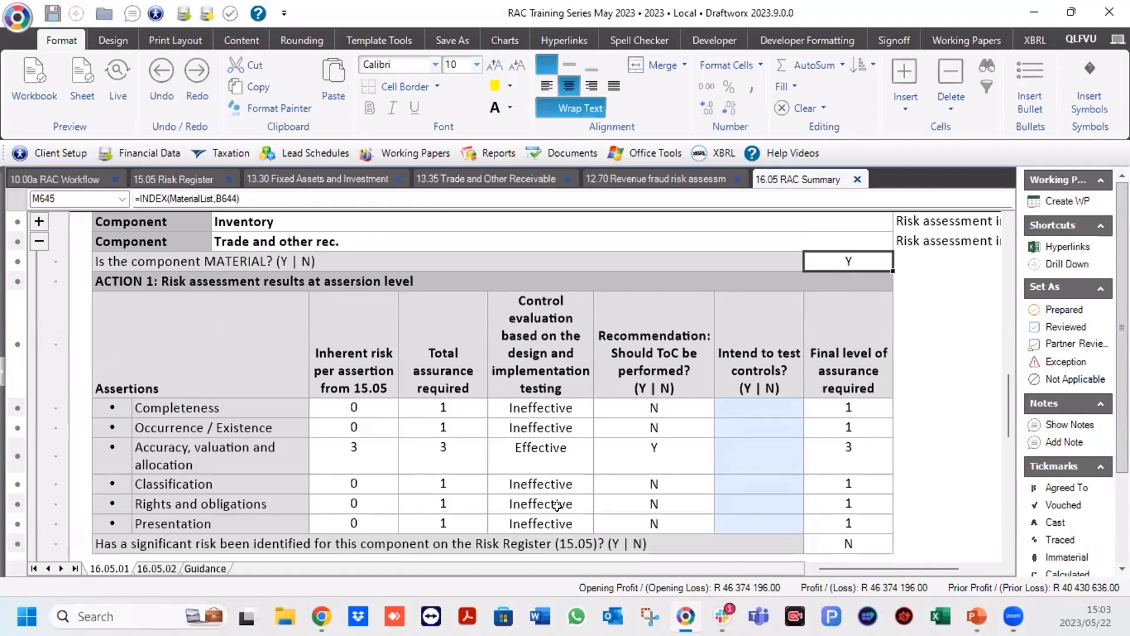
left_click(564, 452)
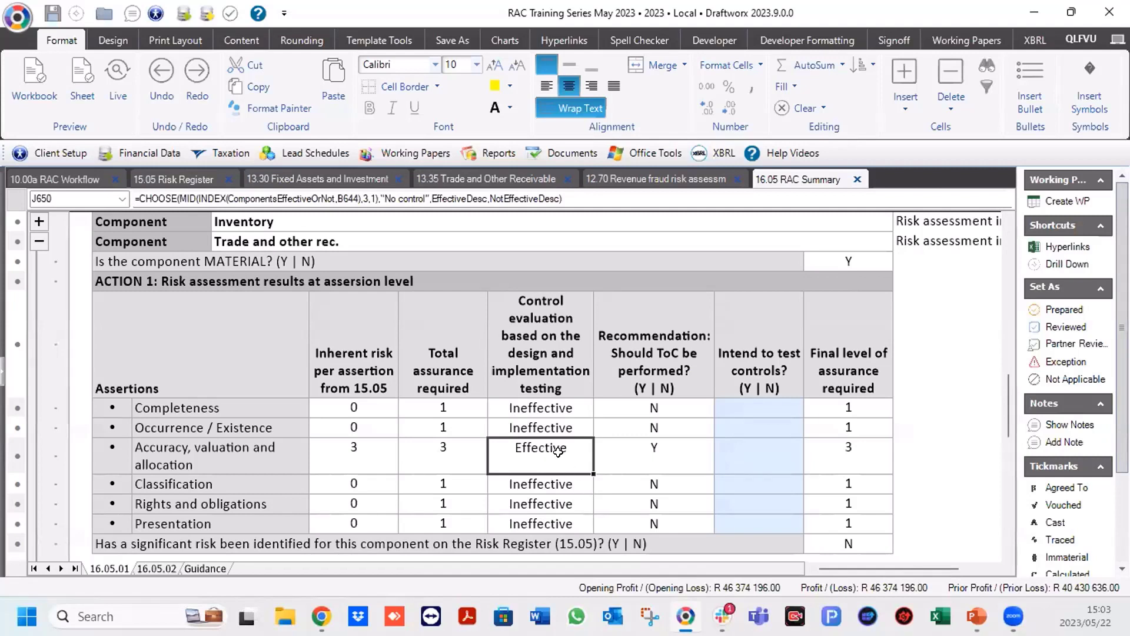
left_click(679, 453)
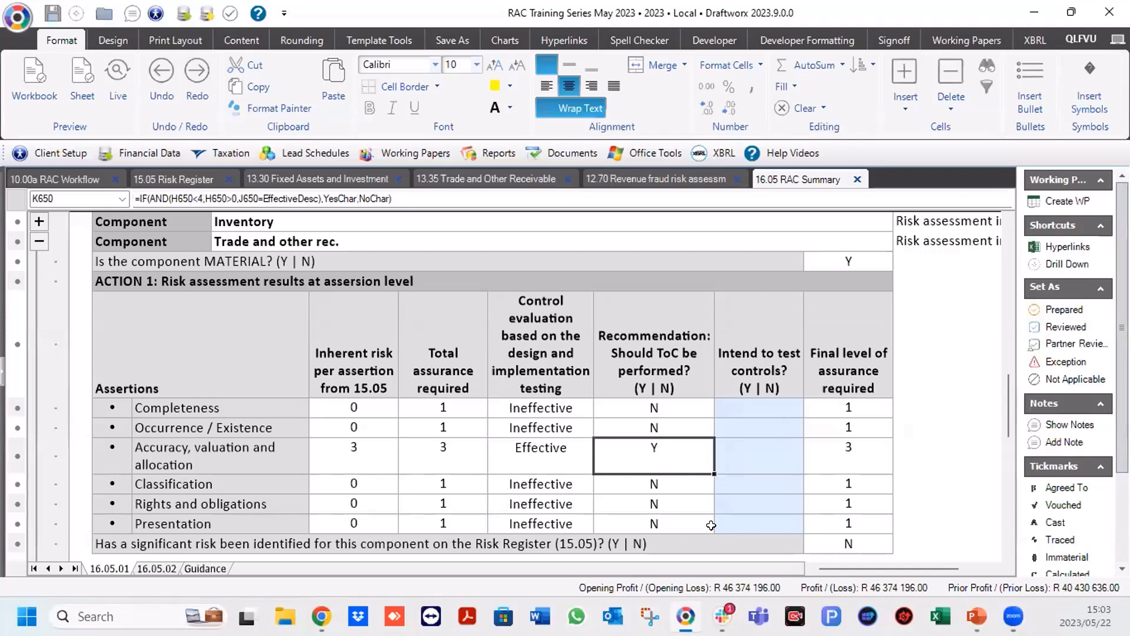
Set Trade and other rec.'s intention to test controls to Y for Accuracy, valuation and allocation, and check its final assurance level.
left_click(739, 451)
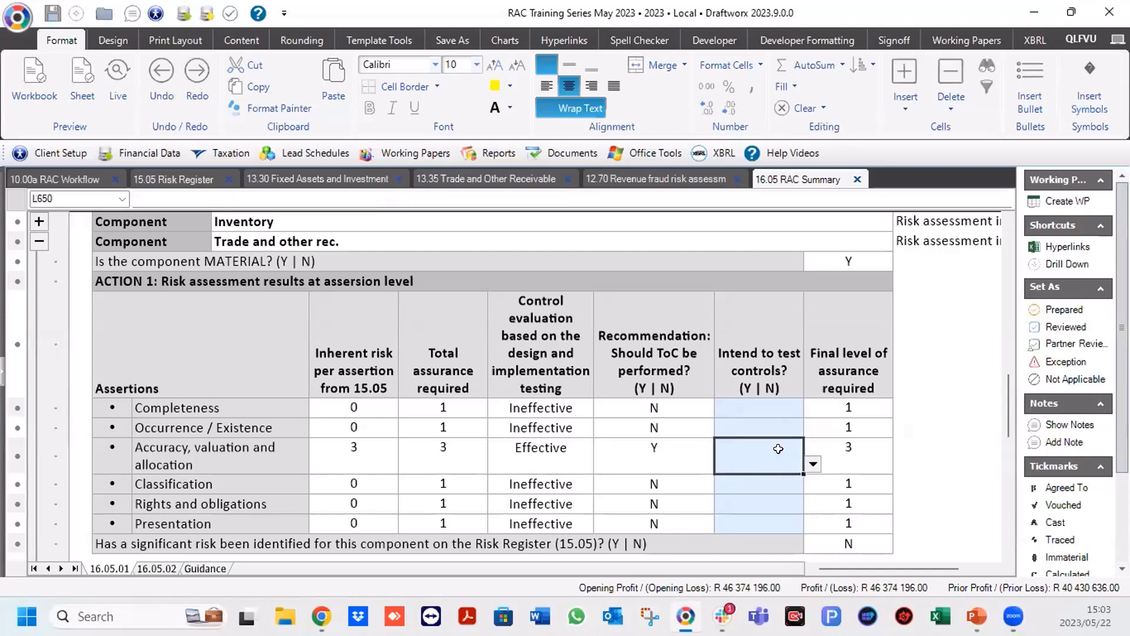
left_click(812, 464)
left_click(712, 488)
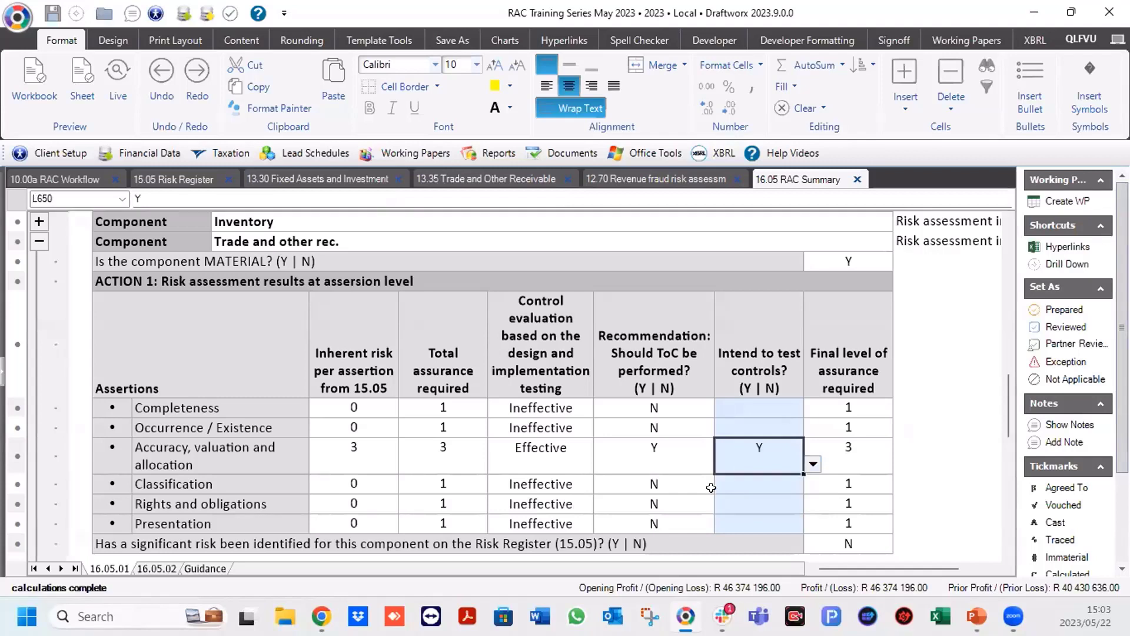
left_click(857, 454)
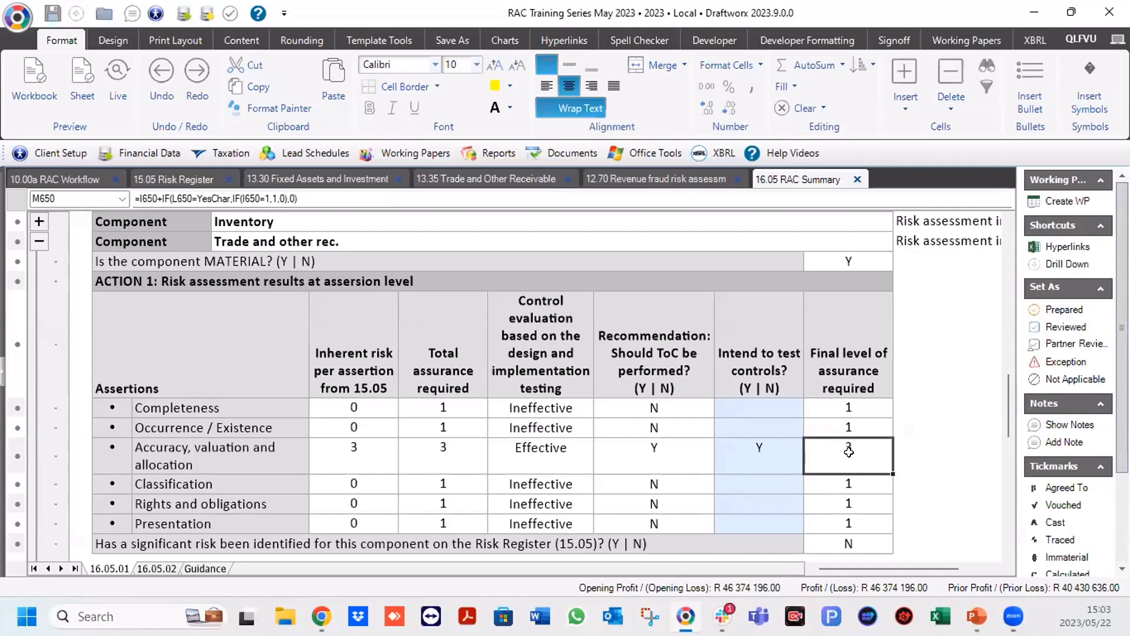
Collapse the Related parties and Contingent liabilities components in the RAC Summary.
scroll(849, 452, "down", 2)
scroll(849, 452, "down", 3)
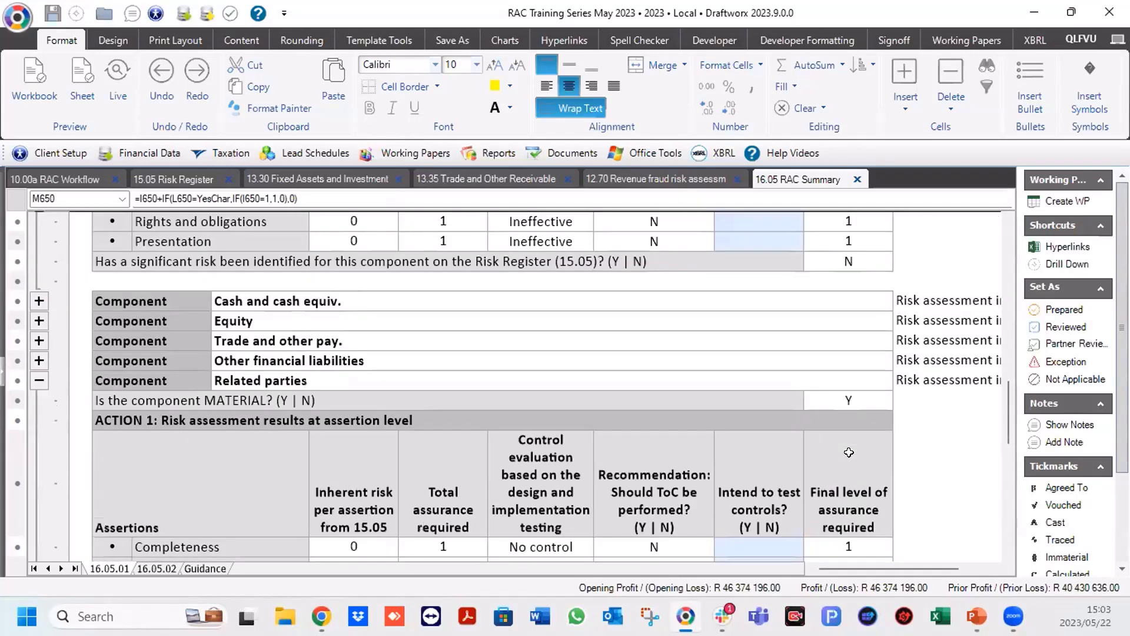
scroll(849, 452, "down", 2)
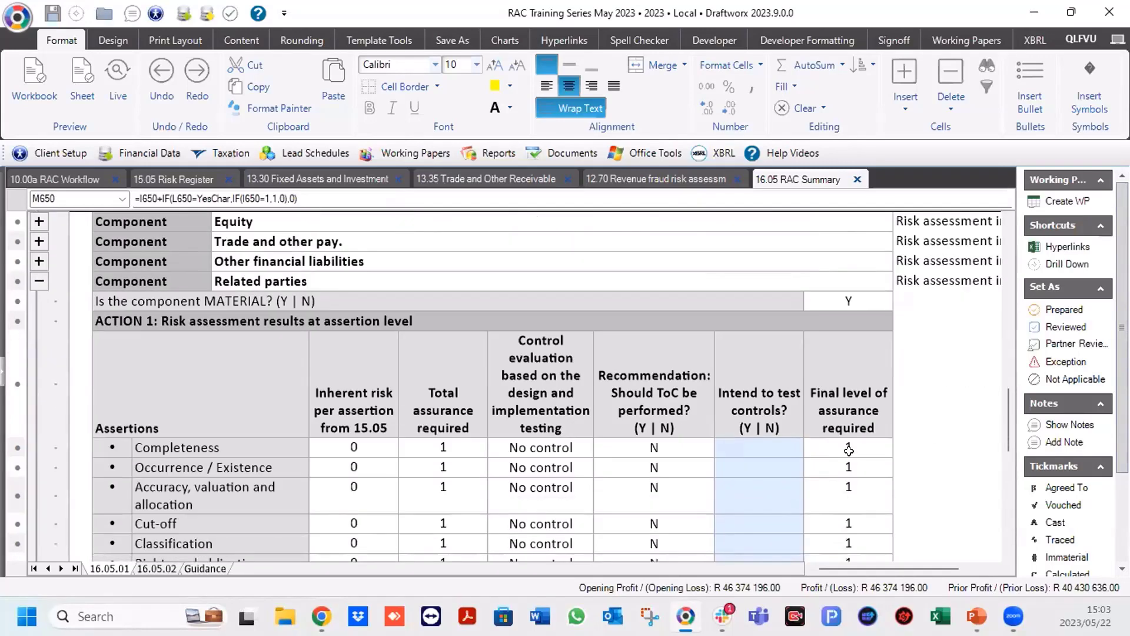
scroll(849, 451, "down", 1)
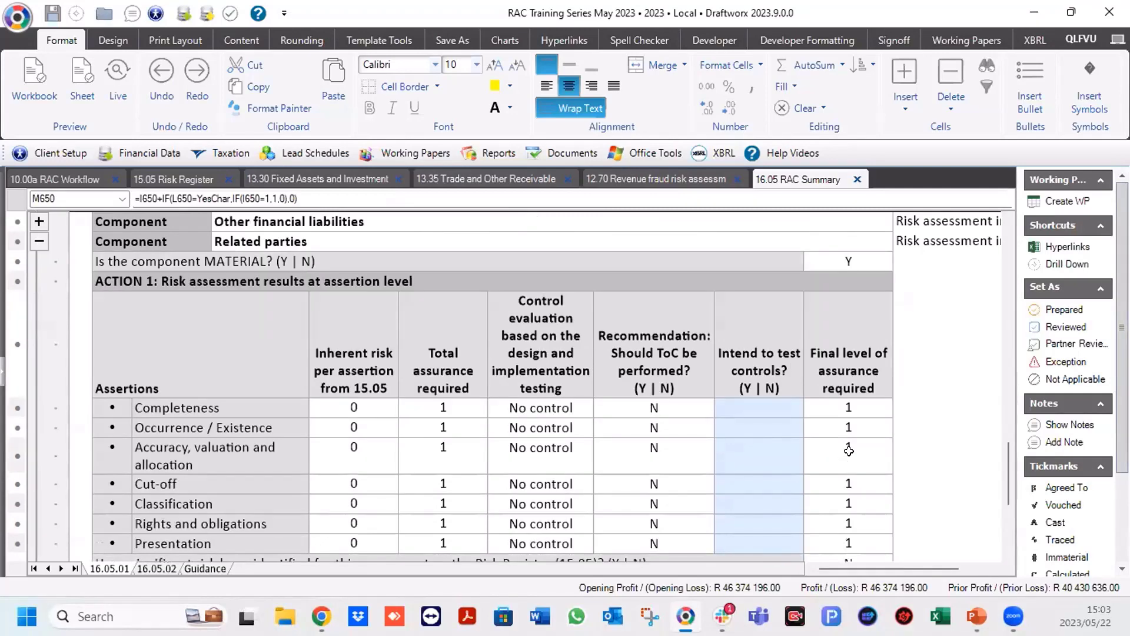
left_click(39, 242)
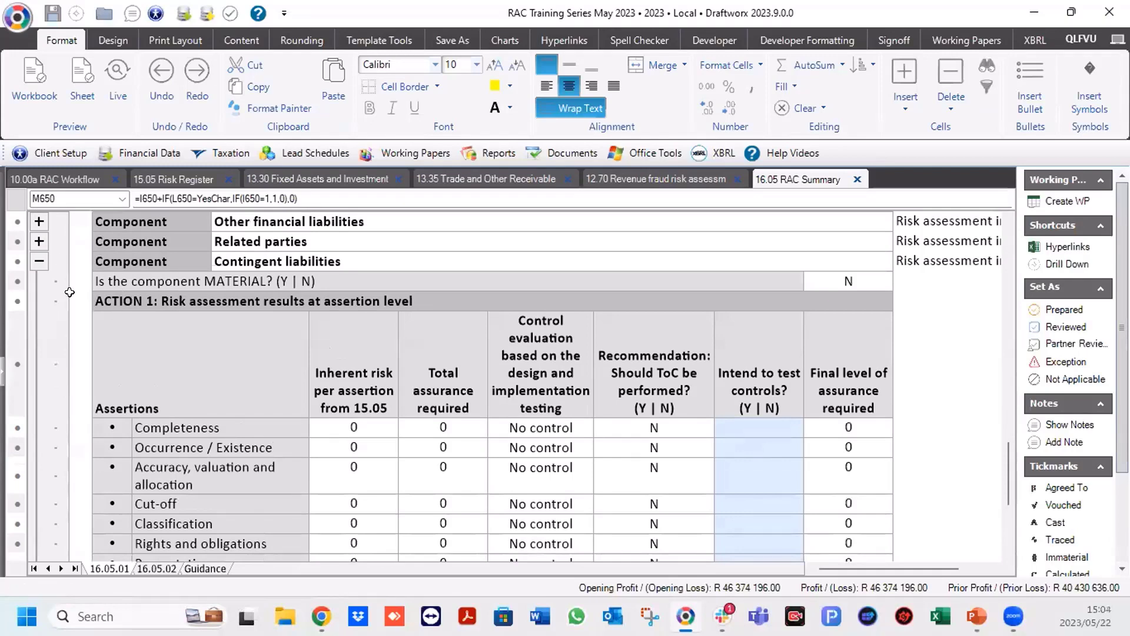
scroll(54, 240, "up", 1)
scroll(42, 244, "down", 1)
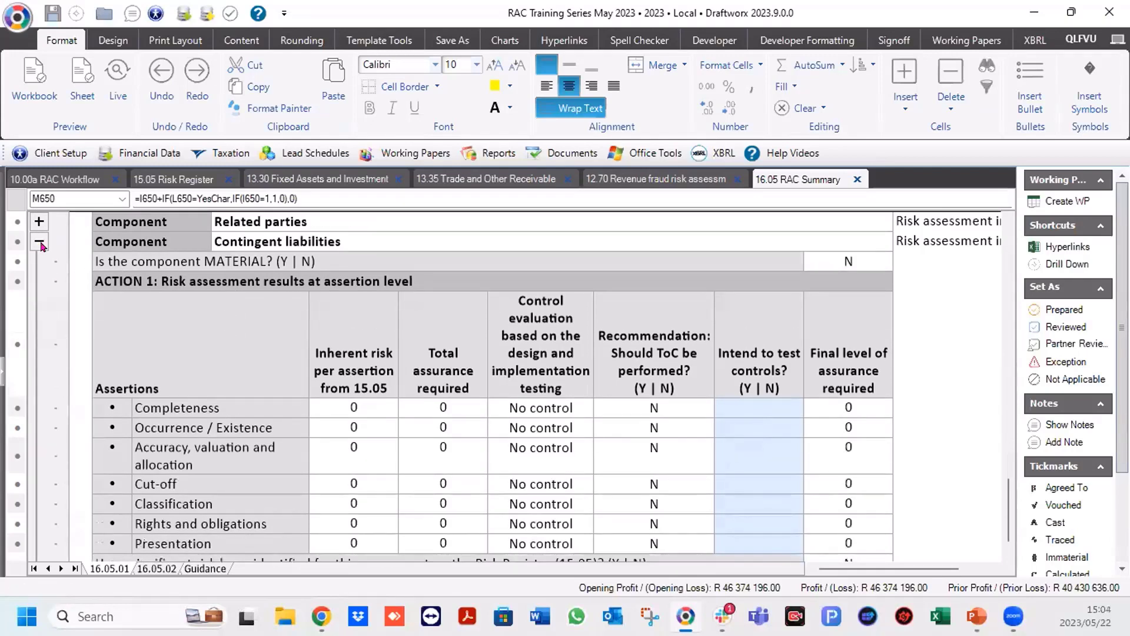
scroll(41, 245, "up", 1)
left_click(40, 242)
left_click(39, 242)
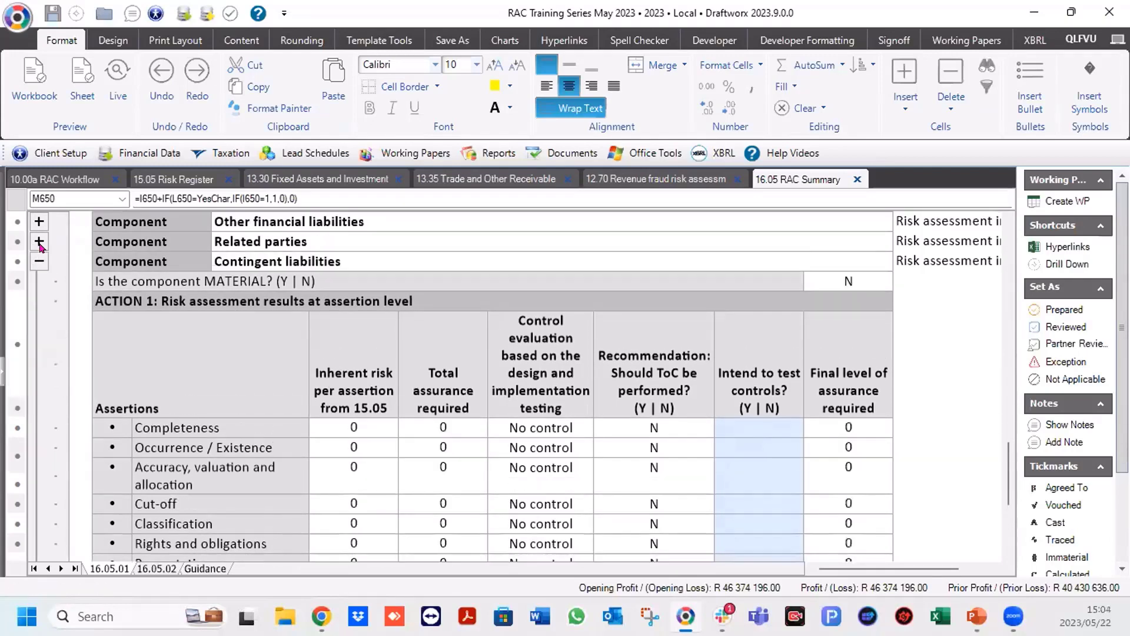
left_click(39, 261)
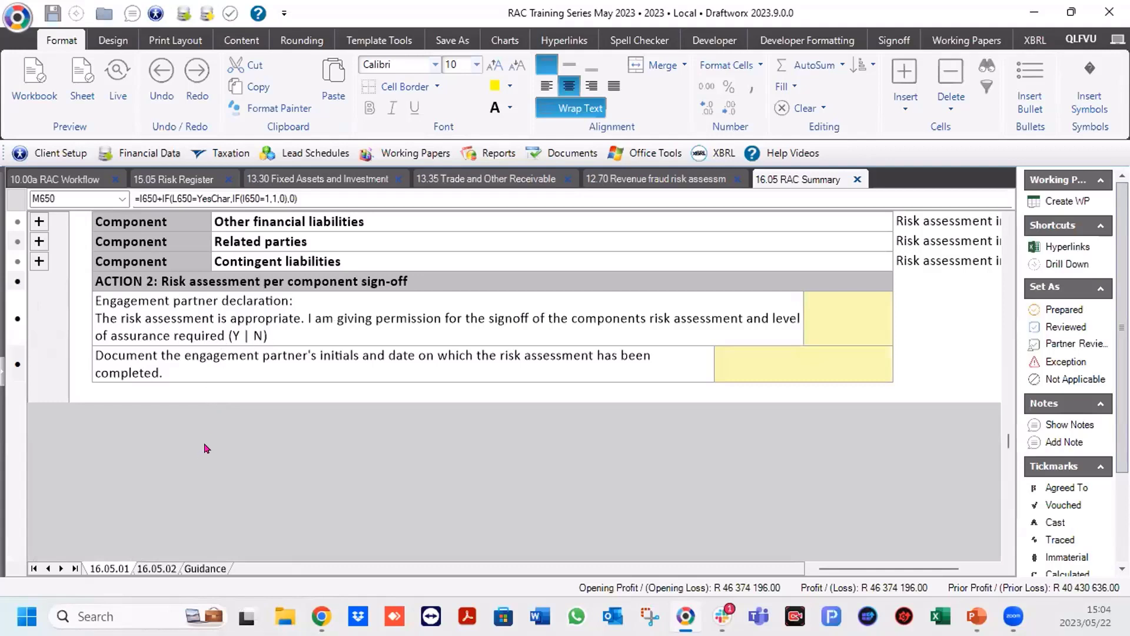
Read the engagement partner declaration under ACTION 2, and check Revenue's Completeness assurance level on sheet 16.05.02.
left_click(268, 314)
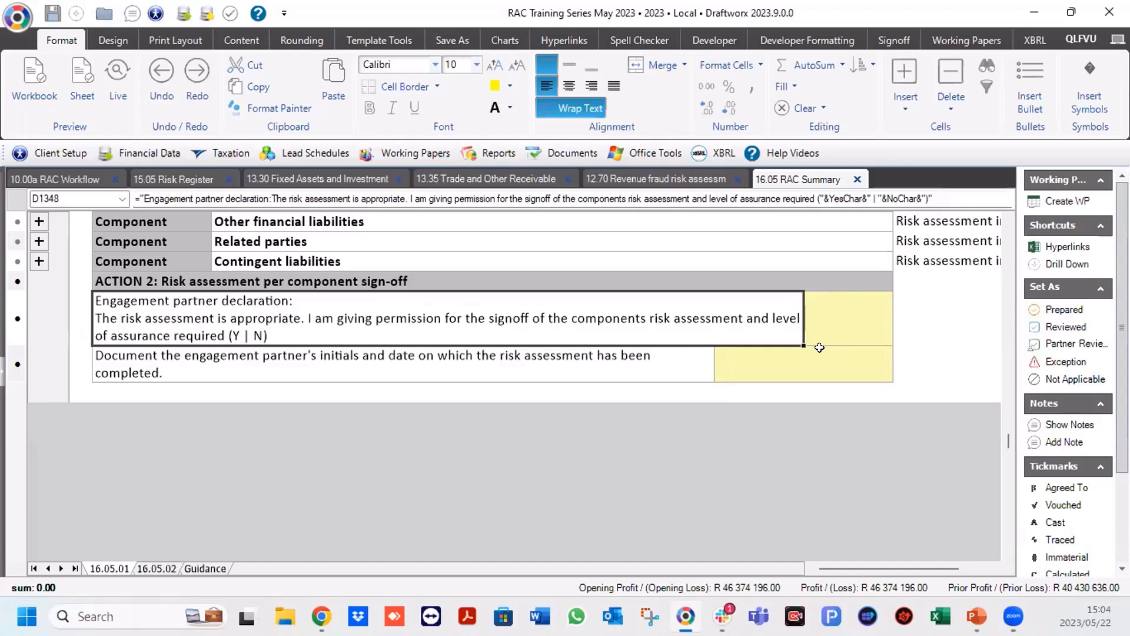
left_click(151, 568)
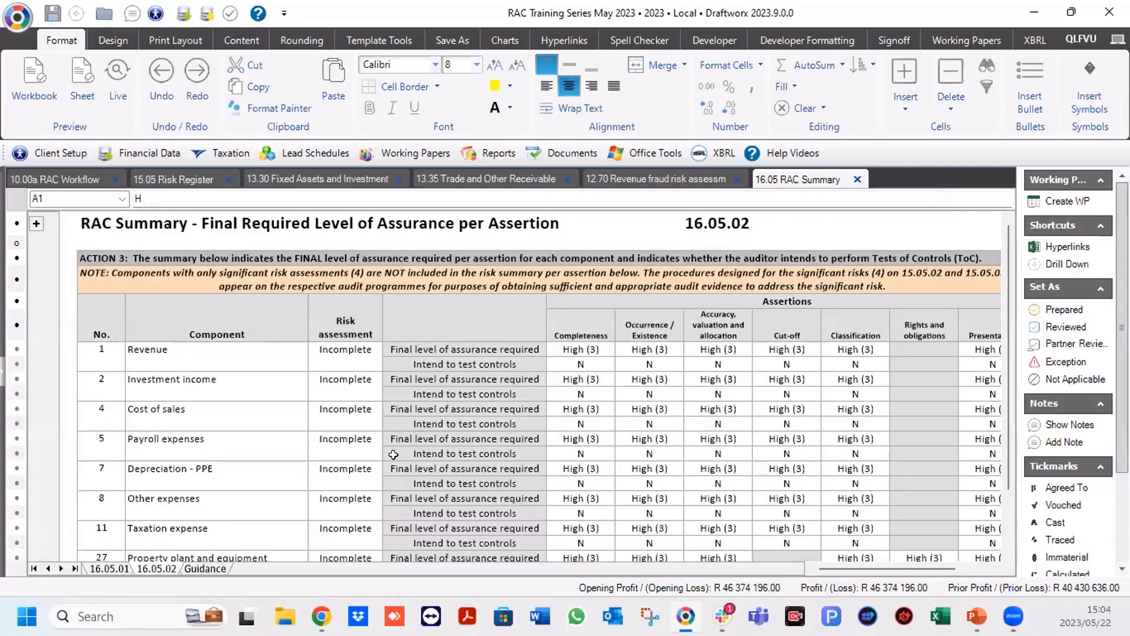
scroll(393, 454, "down", 1)
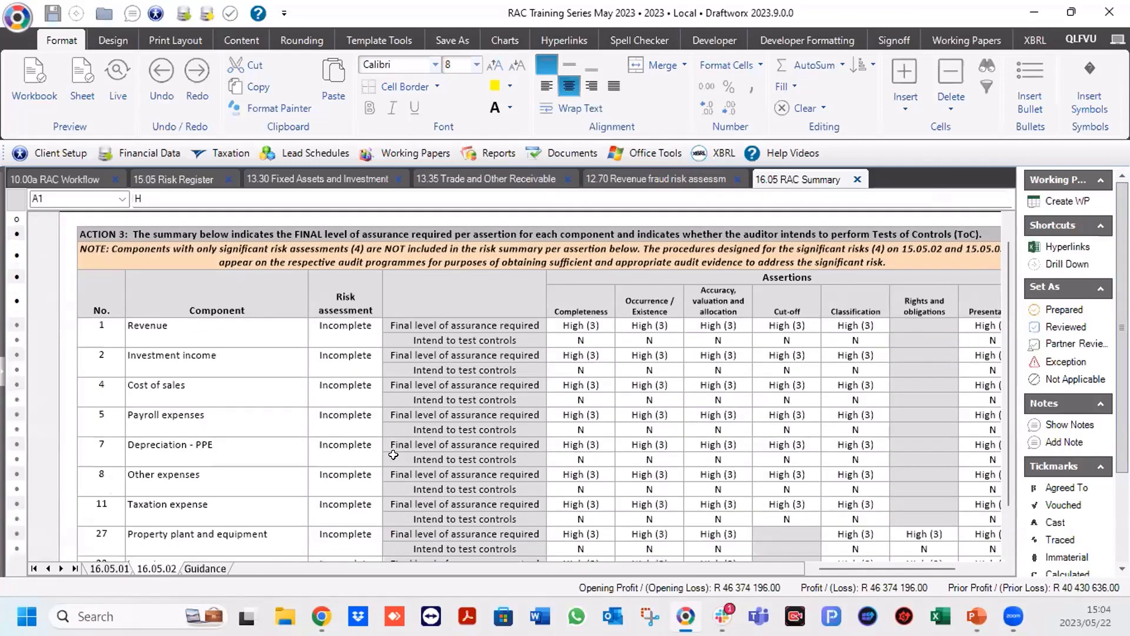
left_click(593, 323)
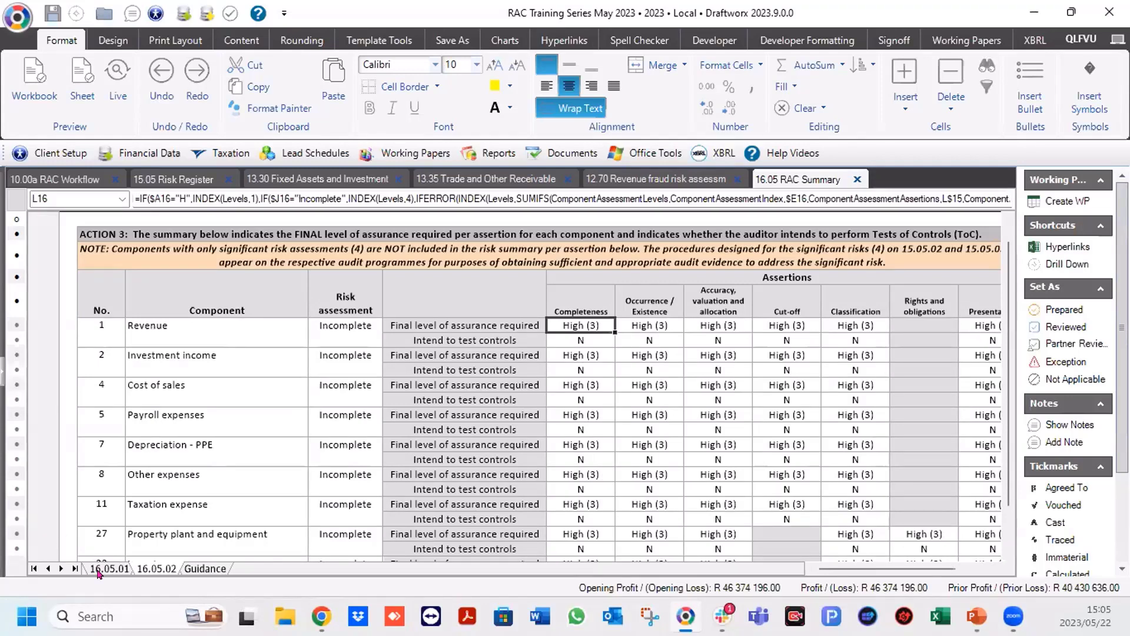
Check the assertion risk summary in working paper 15.05 again and go back to sheet 16.05.01 of the RAC Summary.
left_click(176, 179)
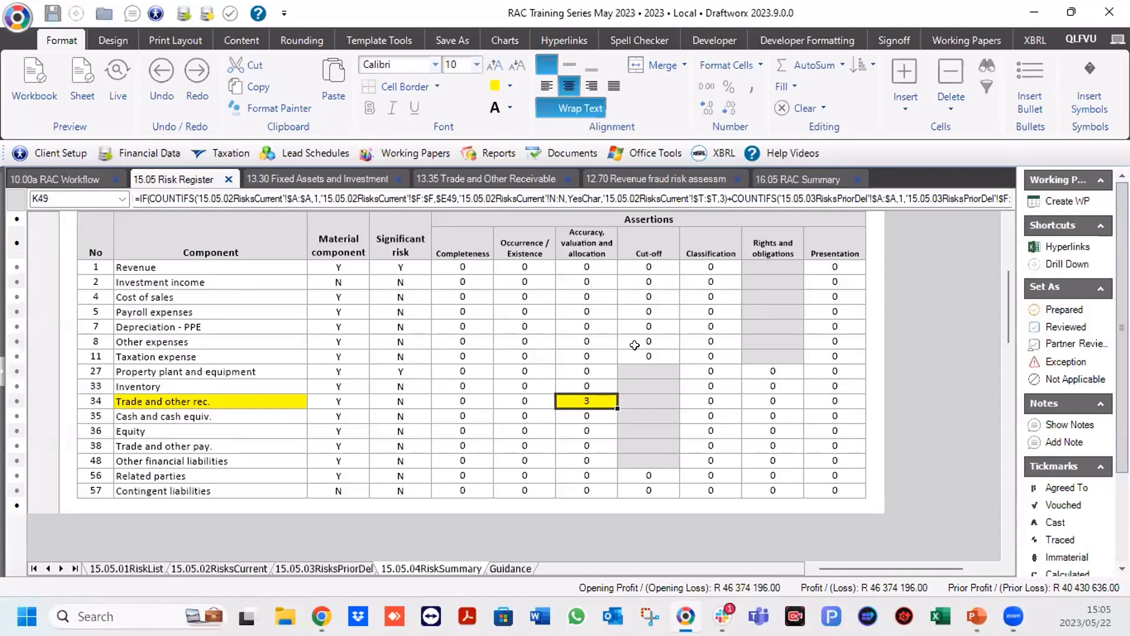
left_click(794, 176)
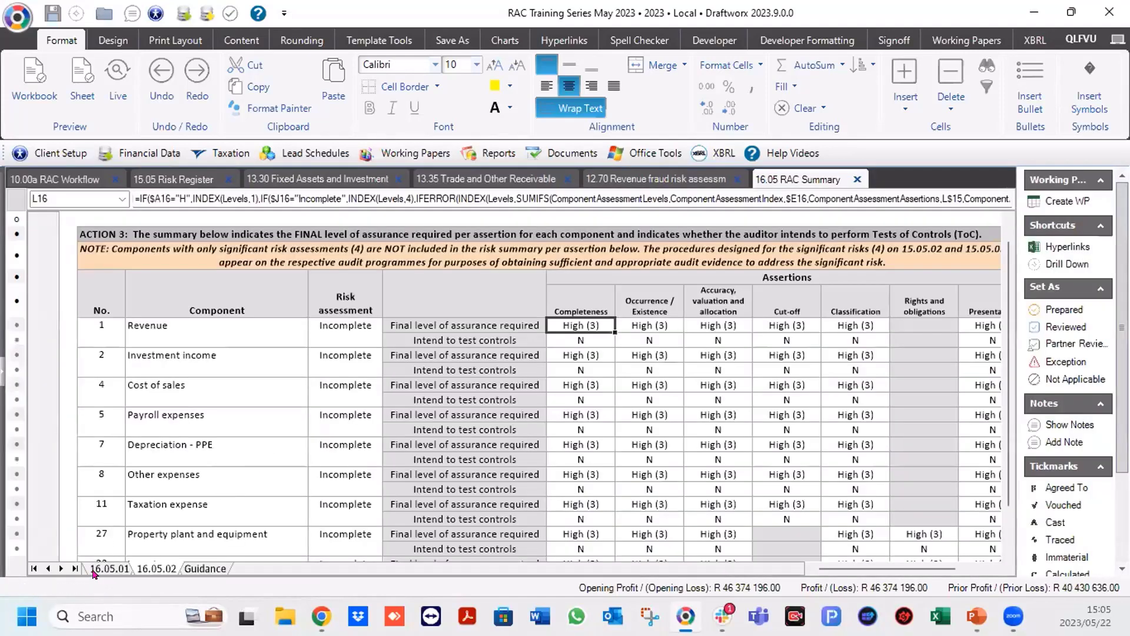
left_click(94, 571)
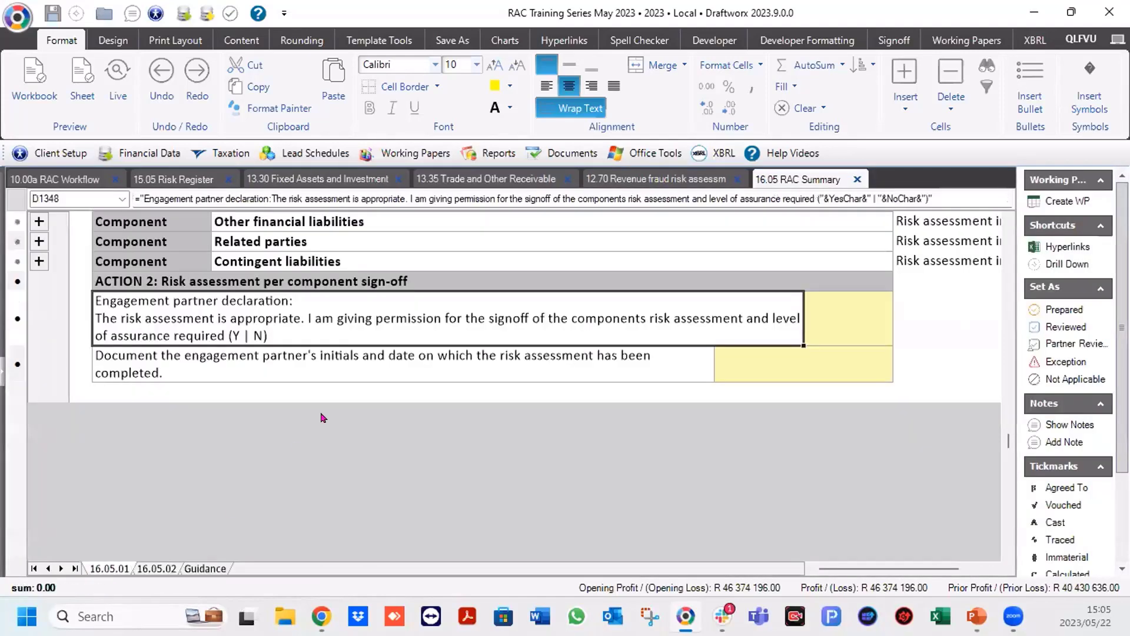
Expand Other financial liabilities to review its assurance levels per assertion, and collapse it again.
scroll(323, 417, "up", 2)
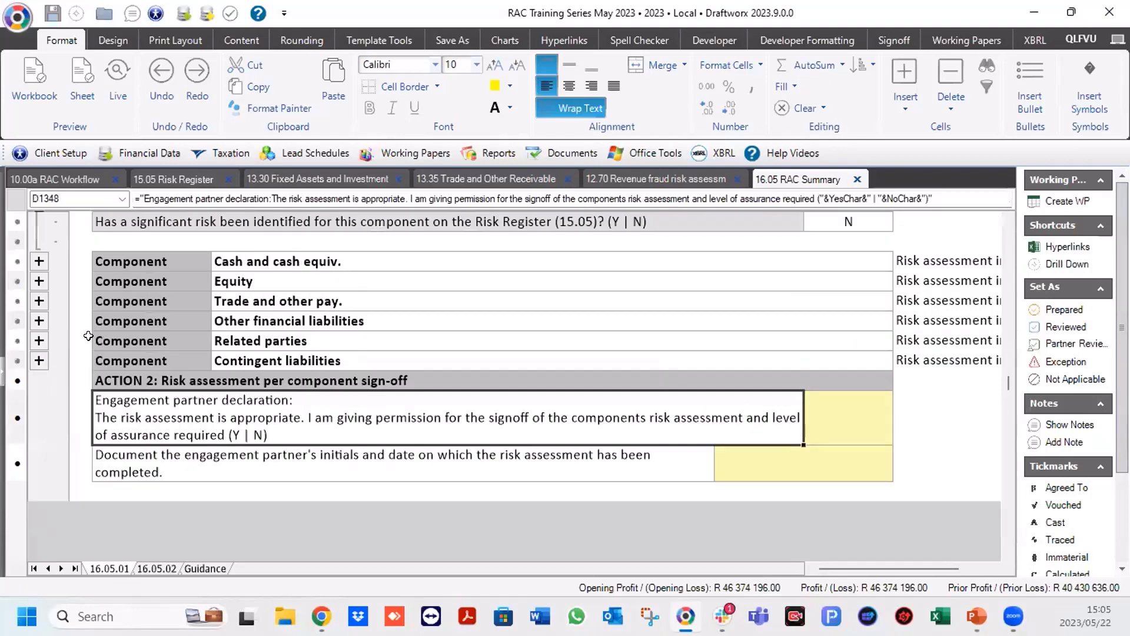
left_click(39, 321)
scroll(340, 389, "down", 1)
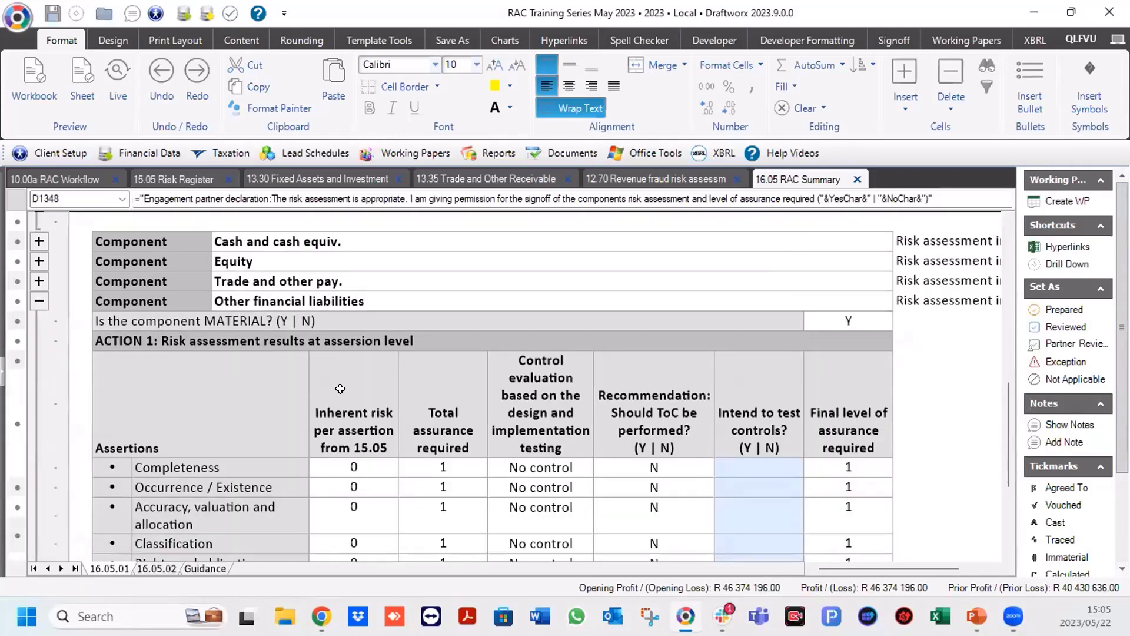
scroll(341, 389, "down", 2)
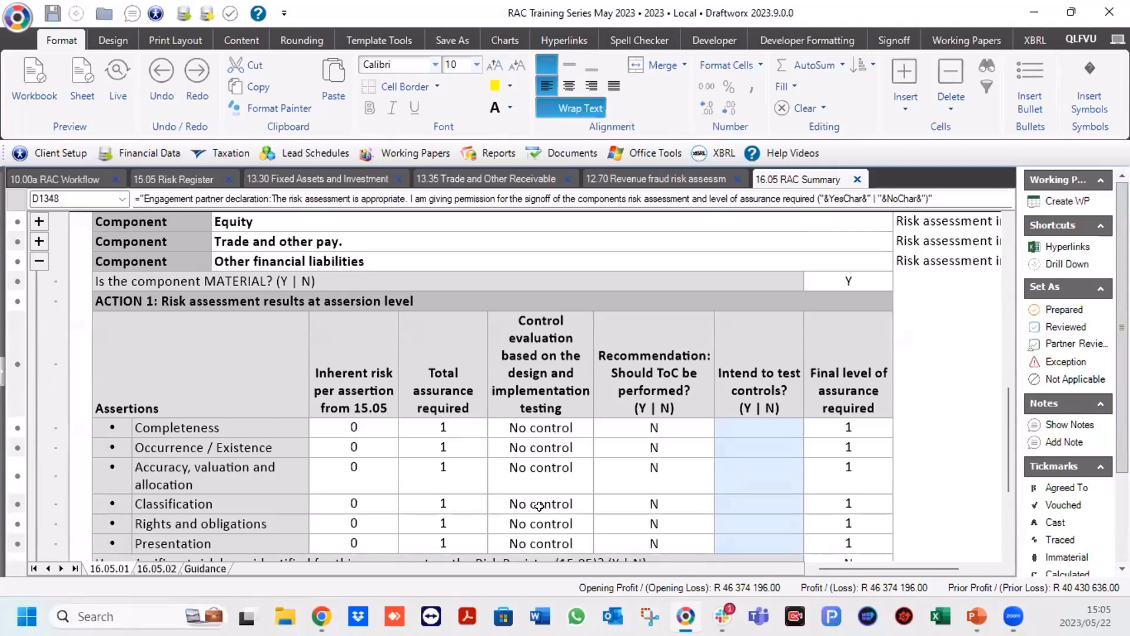
left_click(36, 261)
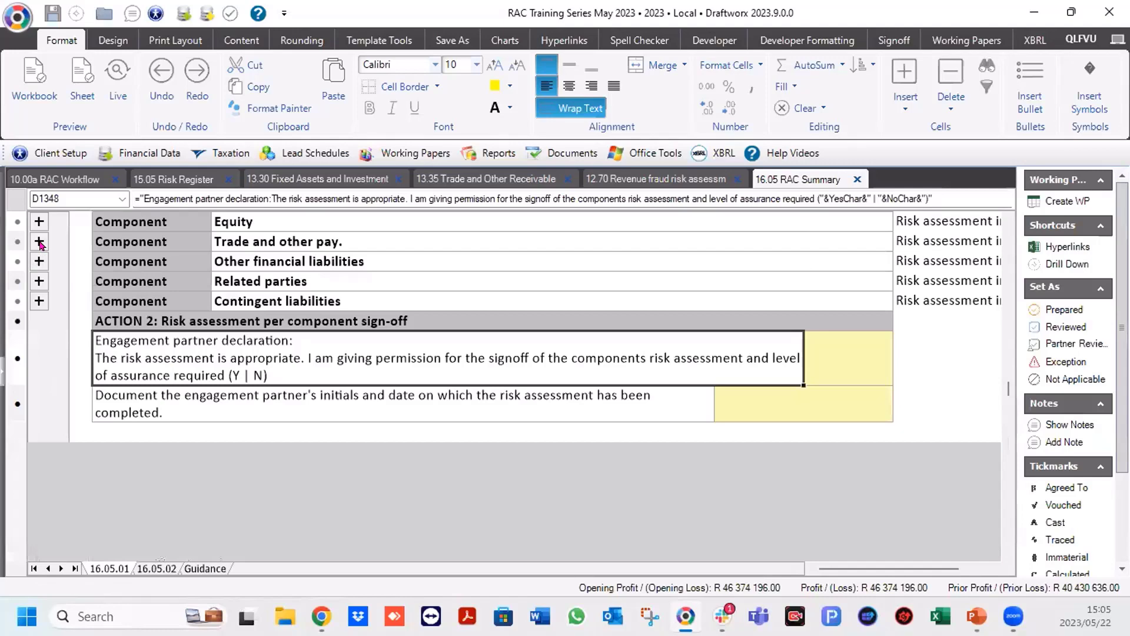
Expand Trade and other pay., check Trade and other rec.'s total assurance for Accuracy, valuation and allocation, and return to the sign-off section.
left_click(39, 242)
scroll(97, 251, "up", 1)
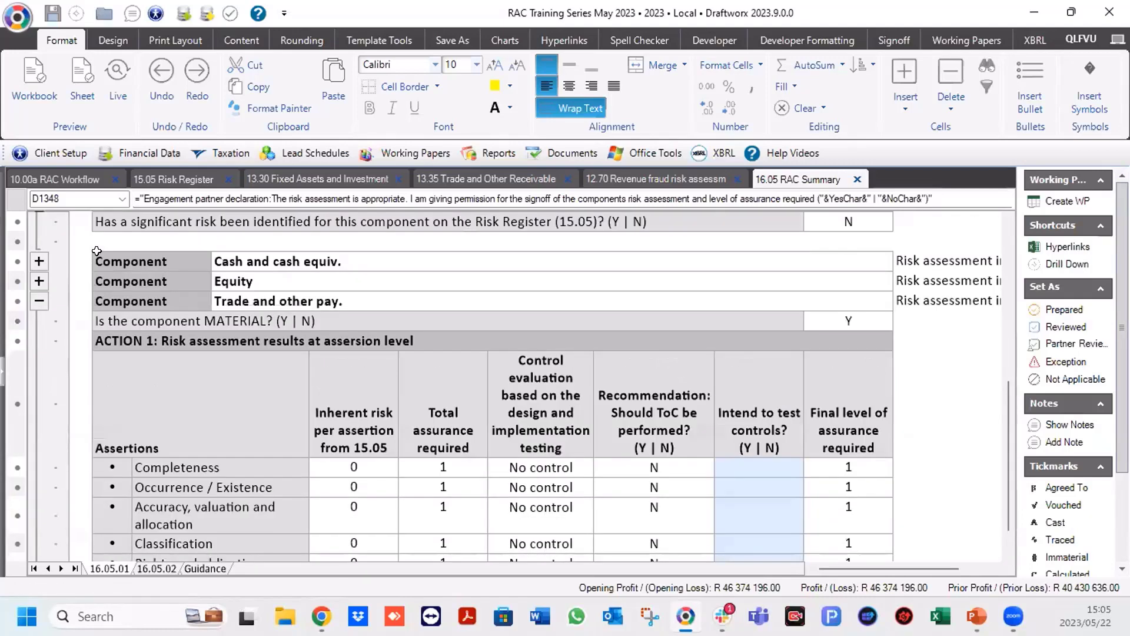
scroll(97, 252, "up", 2)
scroll(96, 251, "up", 3)
left_click(469, 449)
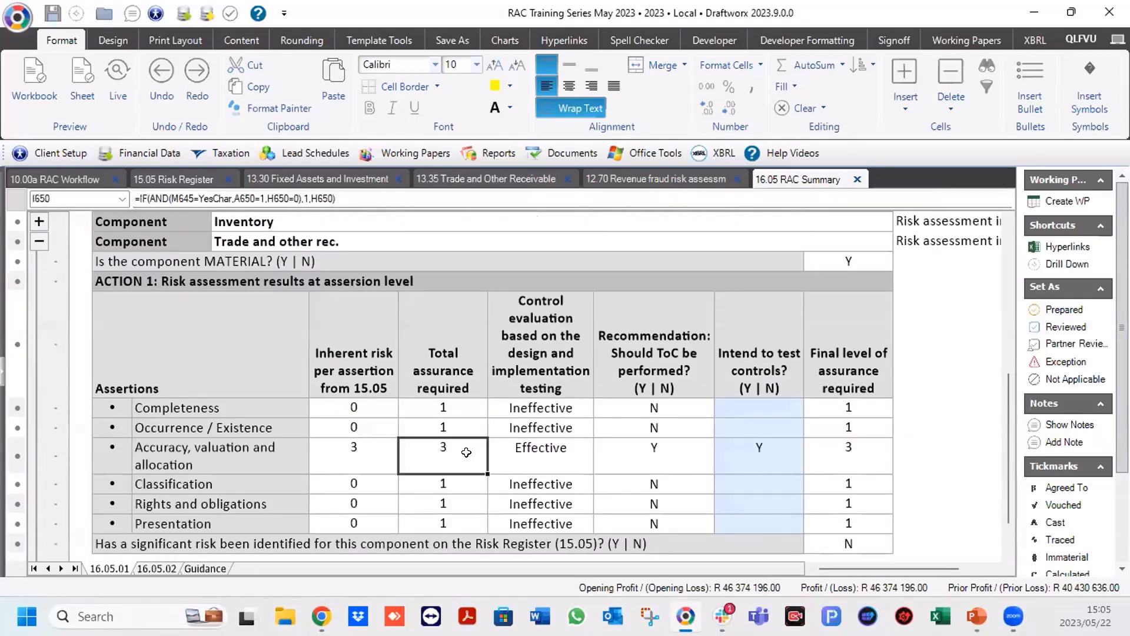
scroll(467, 453, "down", 4)
scroll(466, 452, "down", 5)
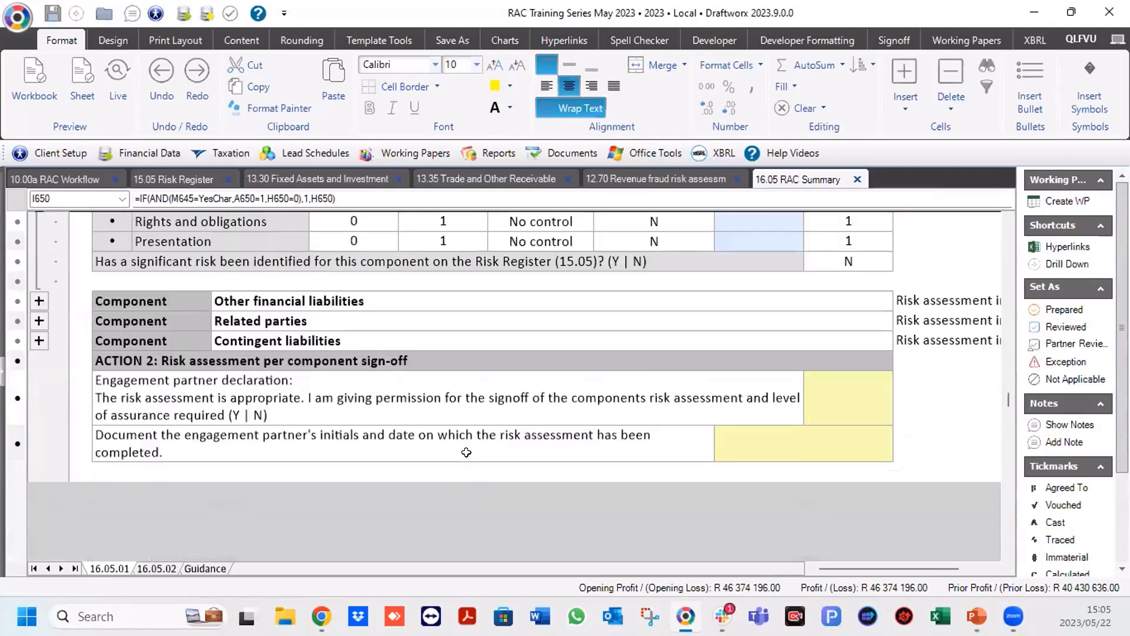
Answer Y to the engagement partner declaration under ACTION 2 and set the working paper as partner reviewed to document the initials and date.
left_click(848, 395)
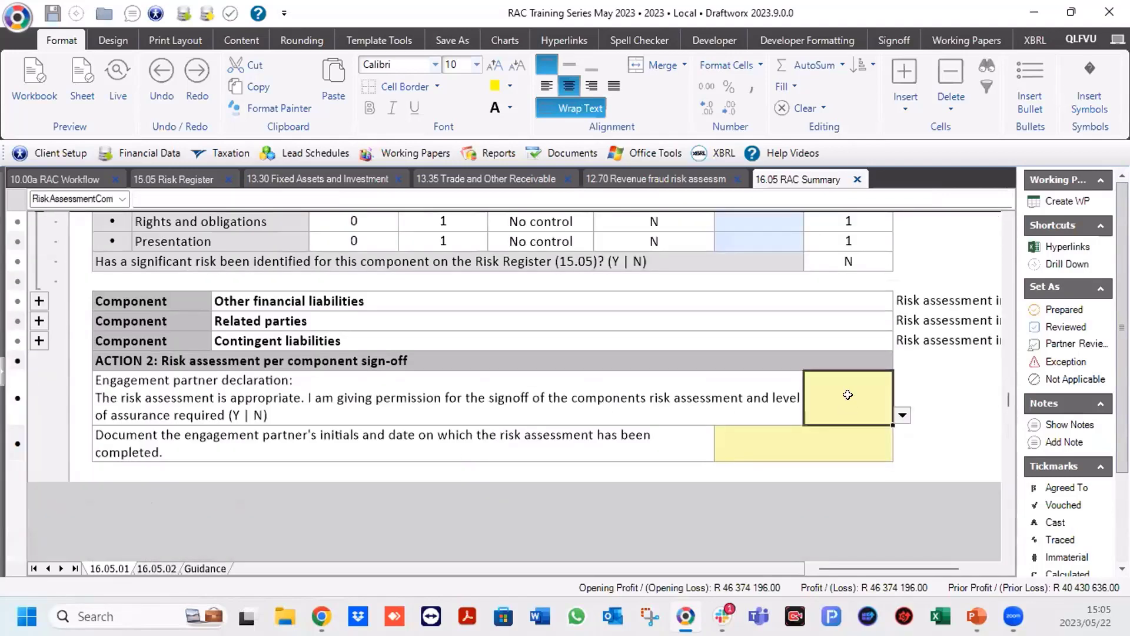
left_click(902, 415)
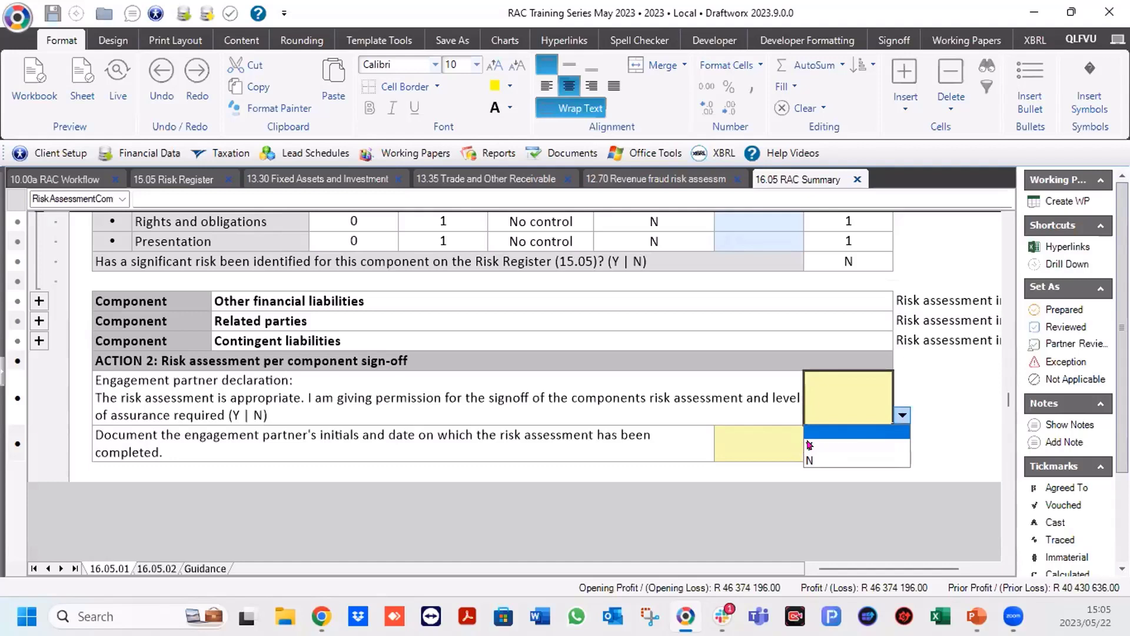
left_click(808, 446)
left_click(733, 440)
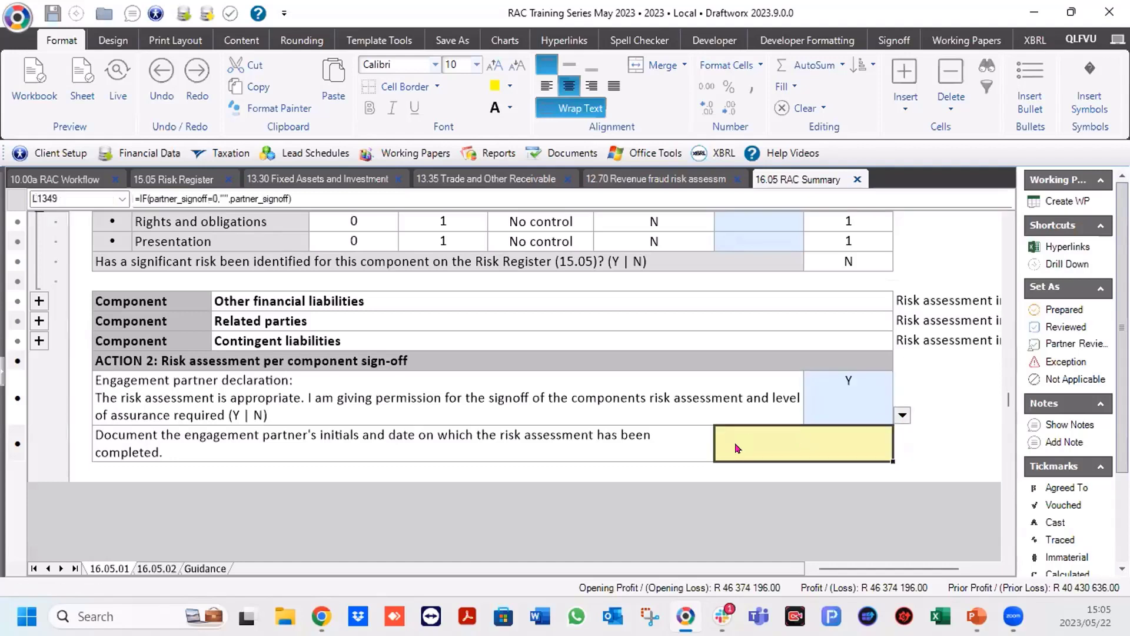
left_click(1070, 344)
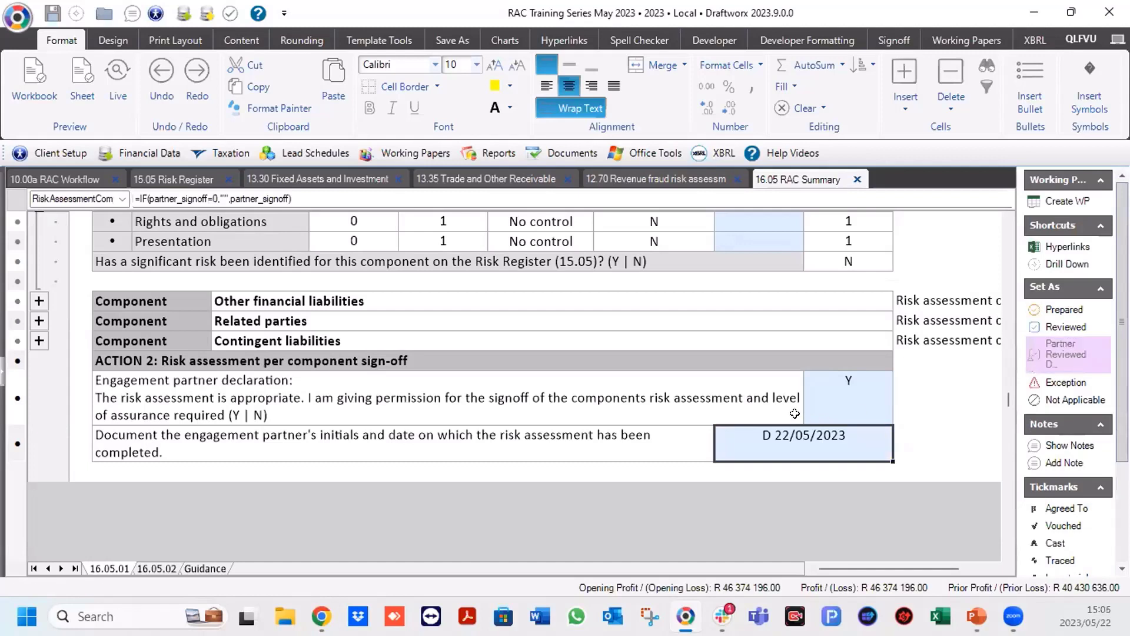
Review the final assurance levels and intended tests of controls for Revenue and Investment income on sheet 16.05.02.
left_click(153, 569)
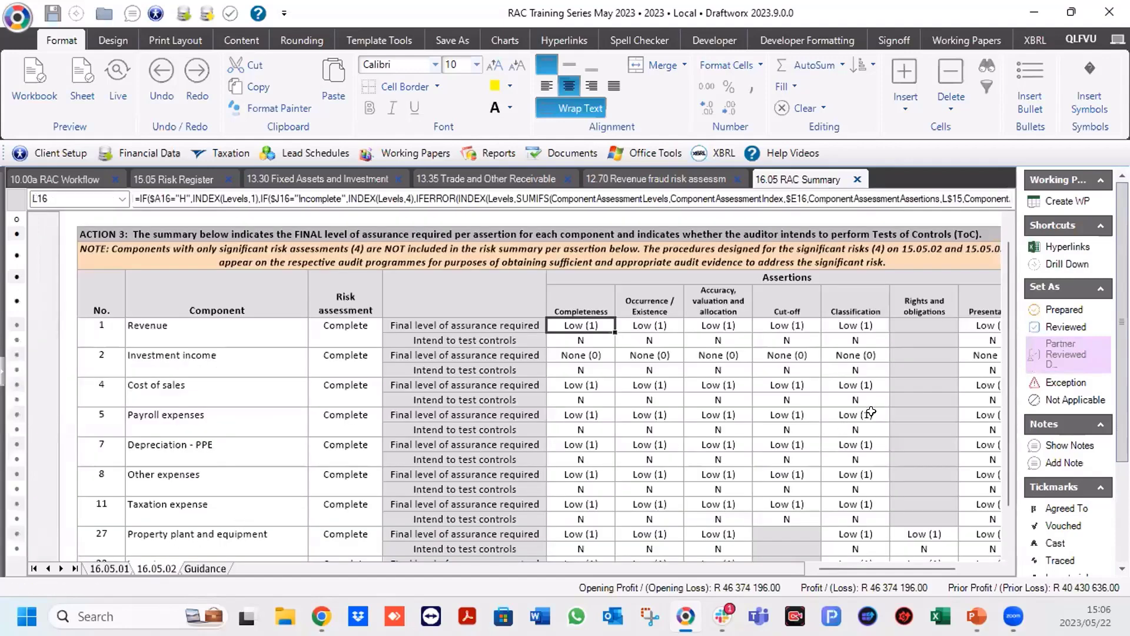
scroll(745, 371, "down", 1)
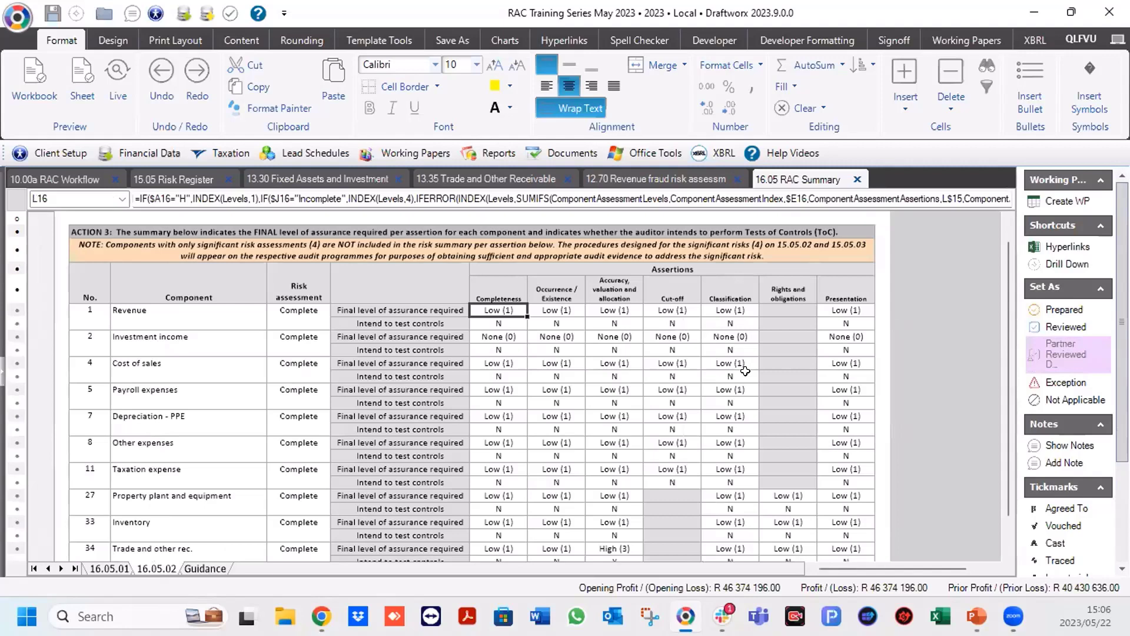
scroll(746, 371, "up", 1)
scroll(746, 371, "down", 1)
left_click(148, 313)
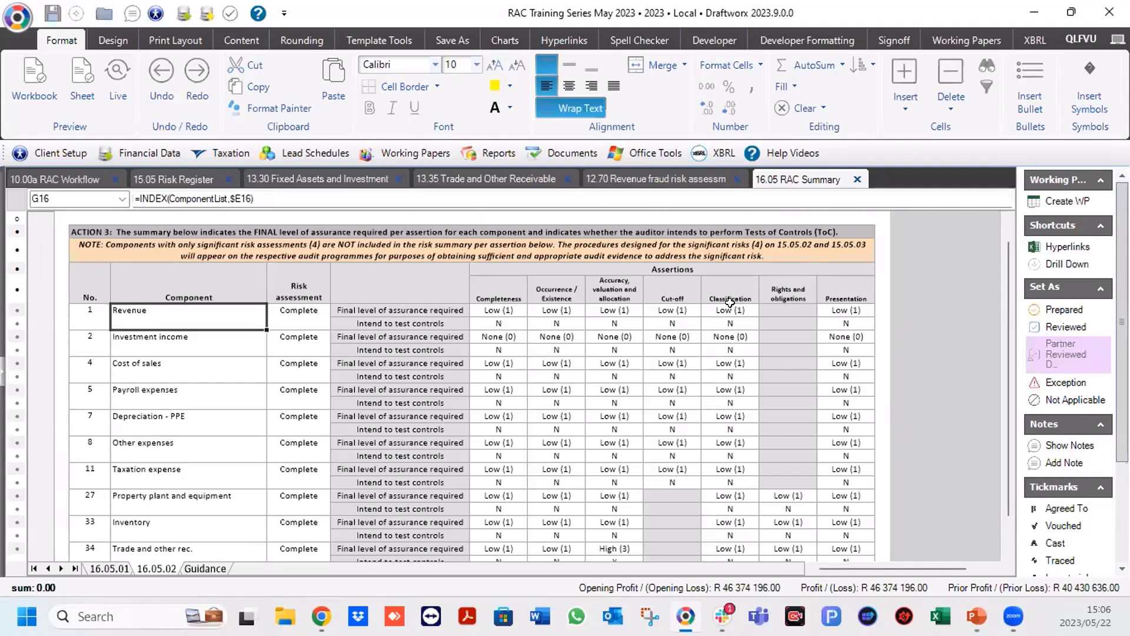
left_click(211, 342)
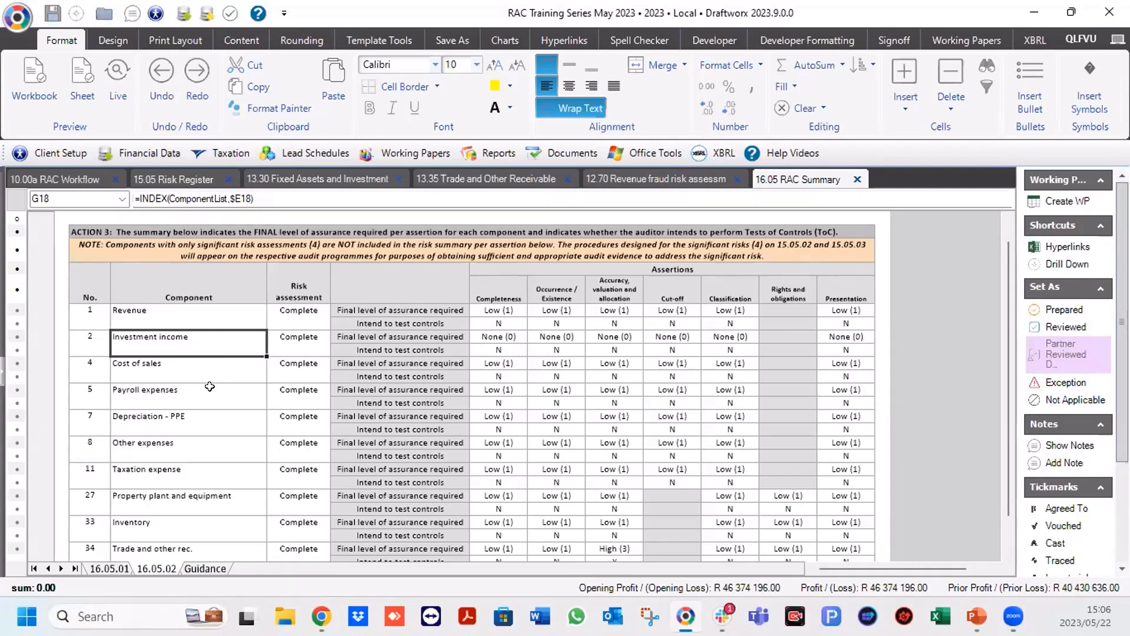
Highlight in yellow the assurance level and test-of-controls cells for Accuracy, valuation and allocation of Trade and other rec.
scroll(210, 386, "down", 4)
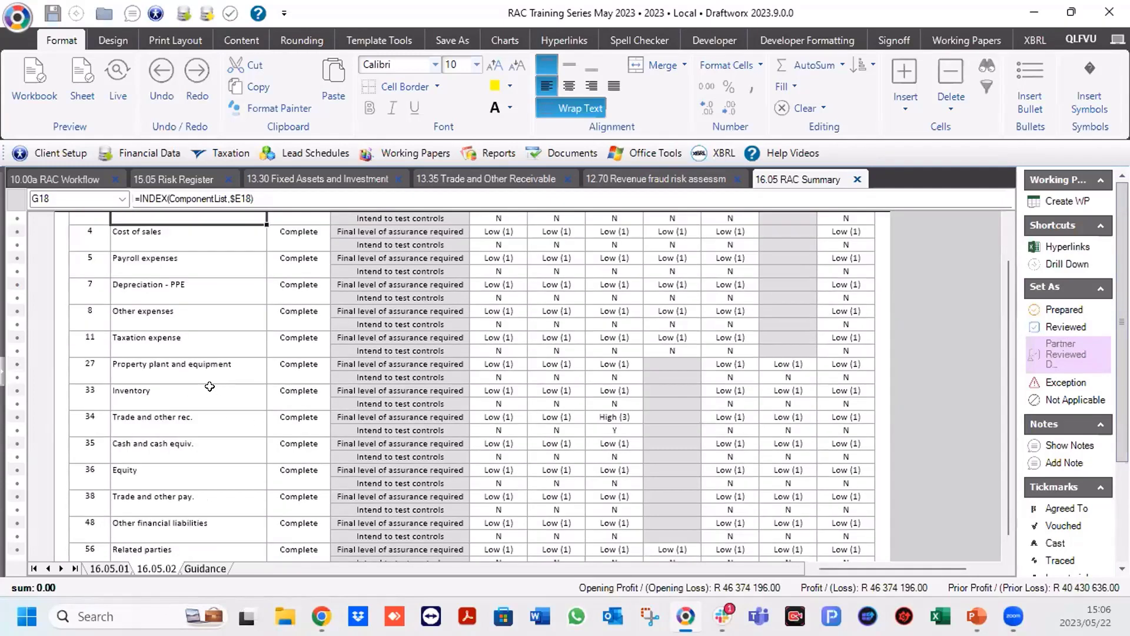
left_click(210, 421)
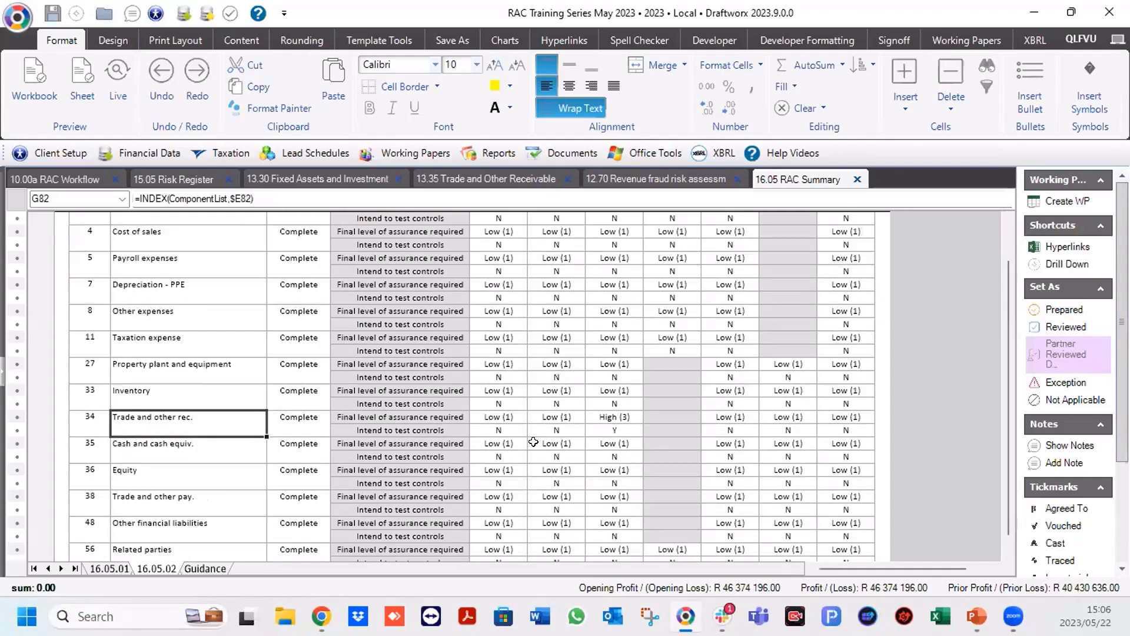
left_click_drag(627, 417, 624, 429)
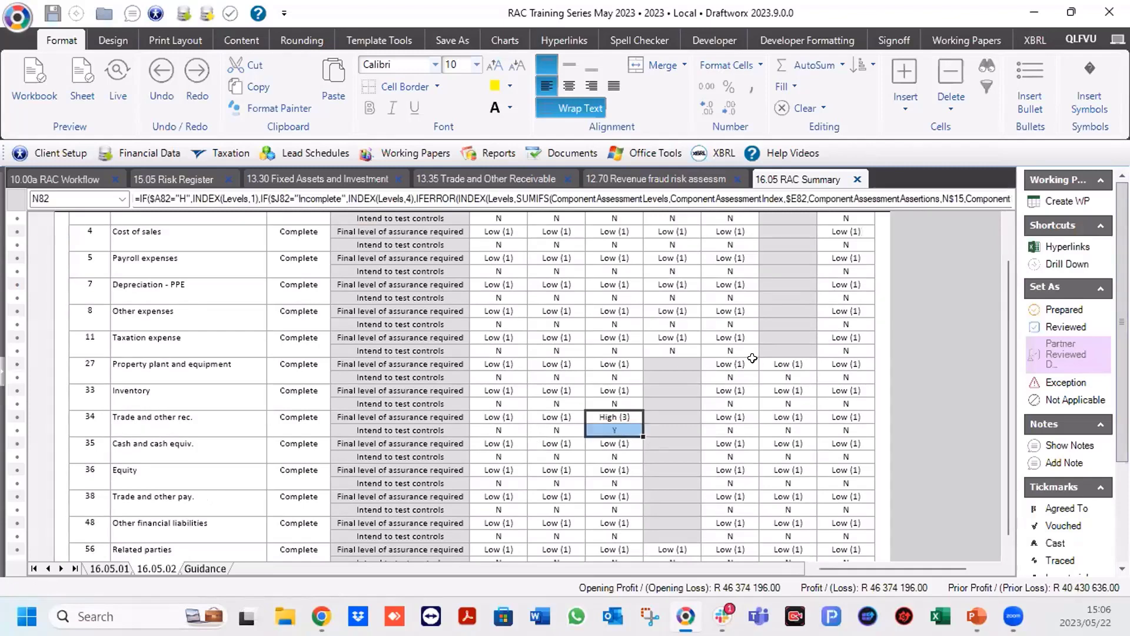
left_click(494, 86)
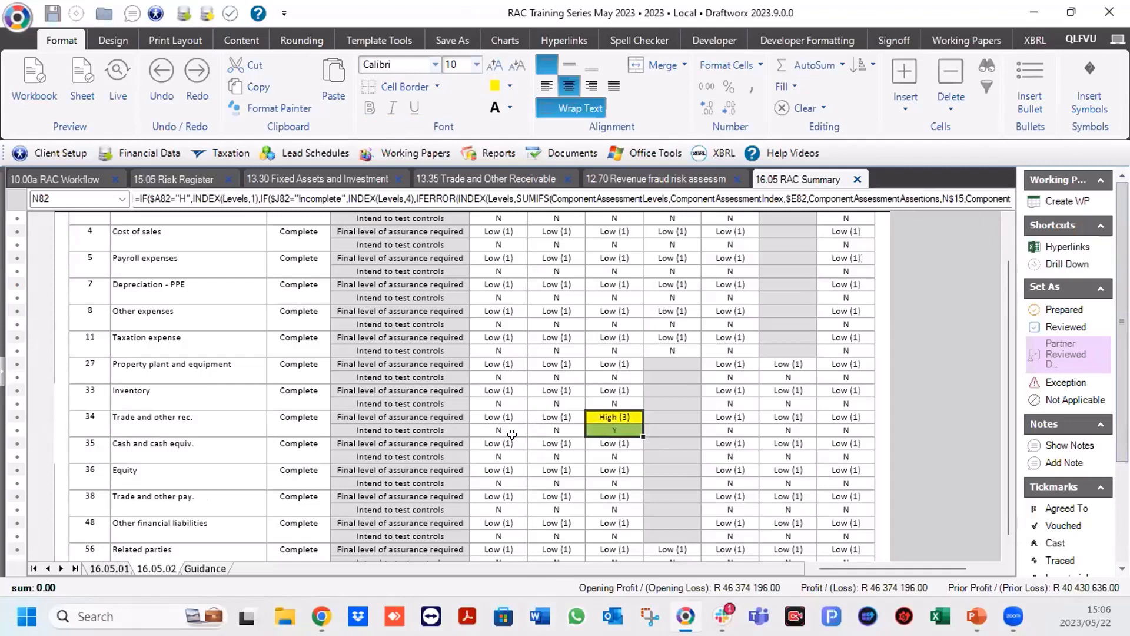
Check Contingent liabilities' assurance levels, revisit the sign-off on sheet 16.05.01, and return to the start of the summary on 16.05.02.
scroll(515, 409, "down", 2)
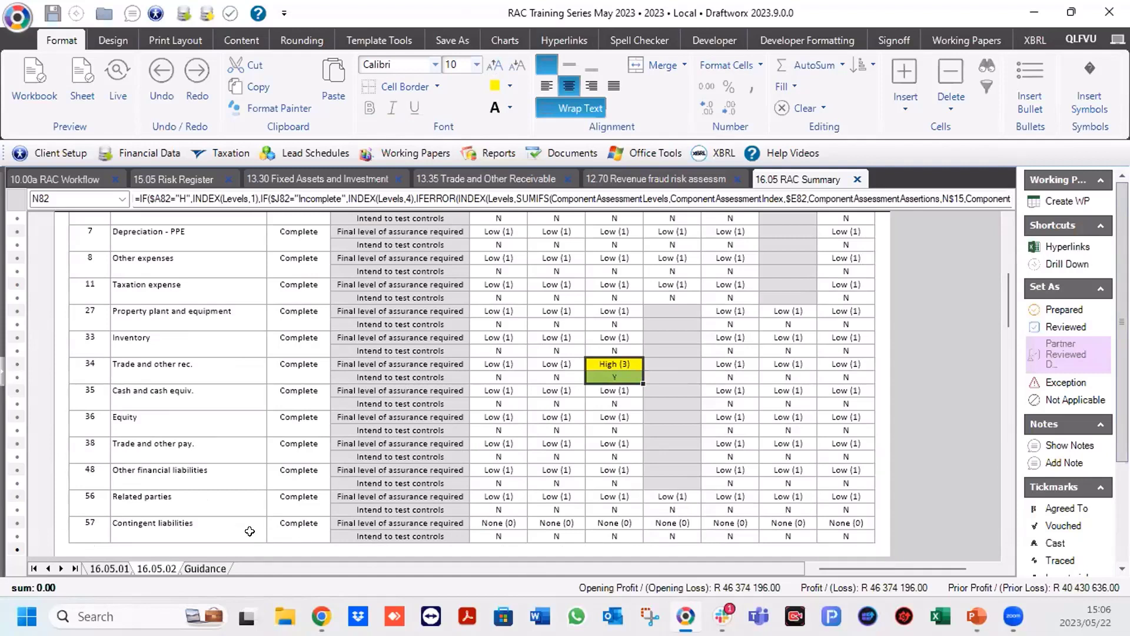
left_click(488, 518)
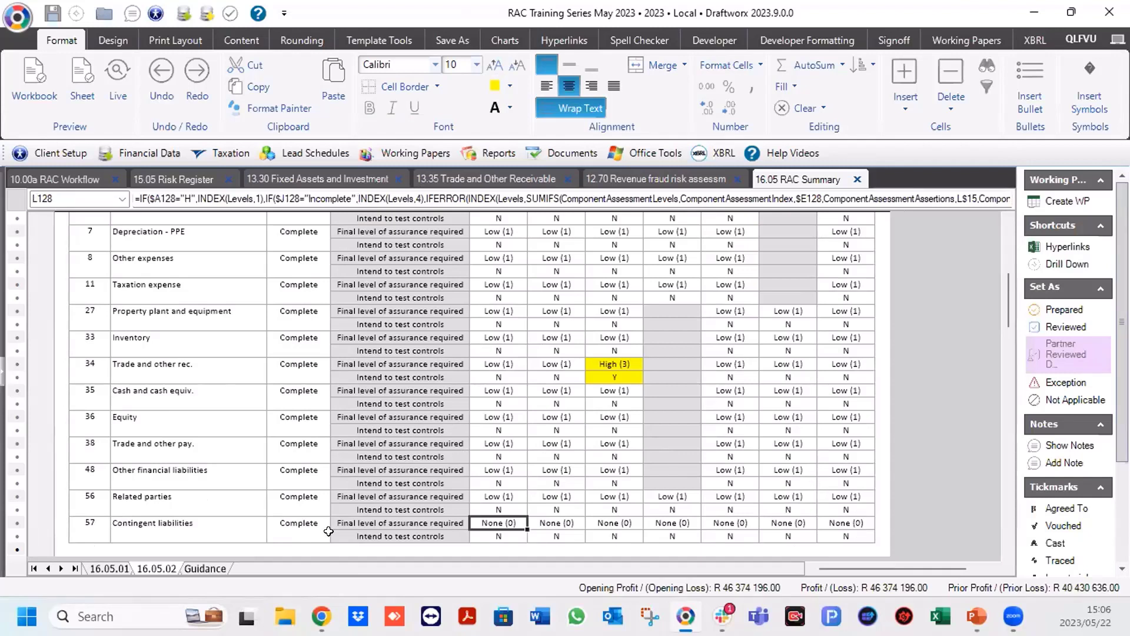
left_click(110, 569)
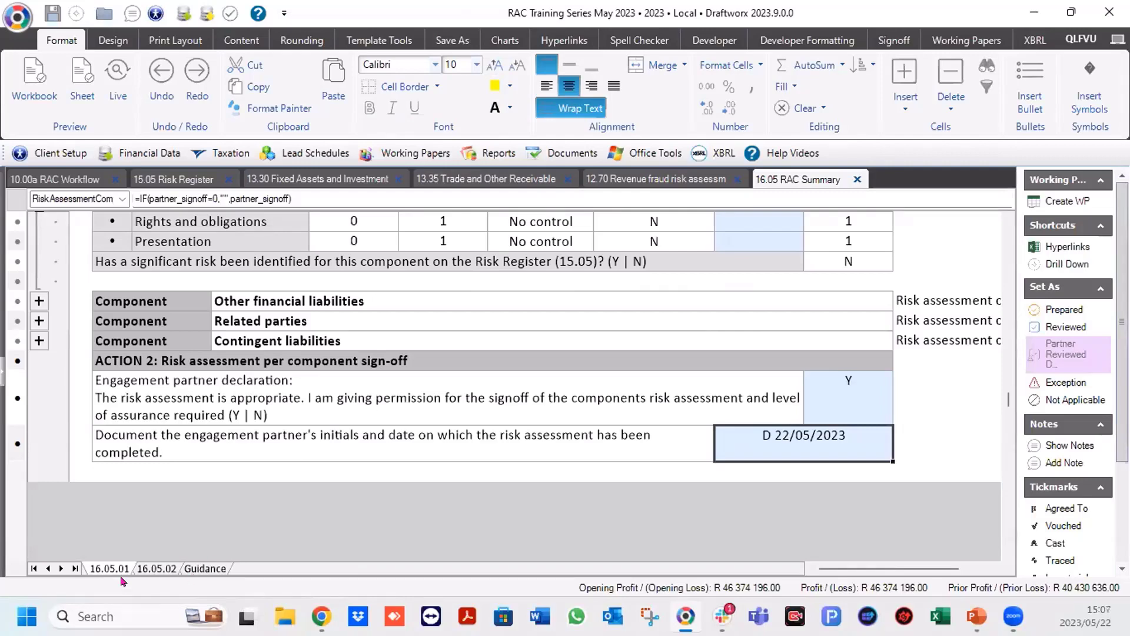
left_click(143, 569)
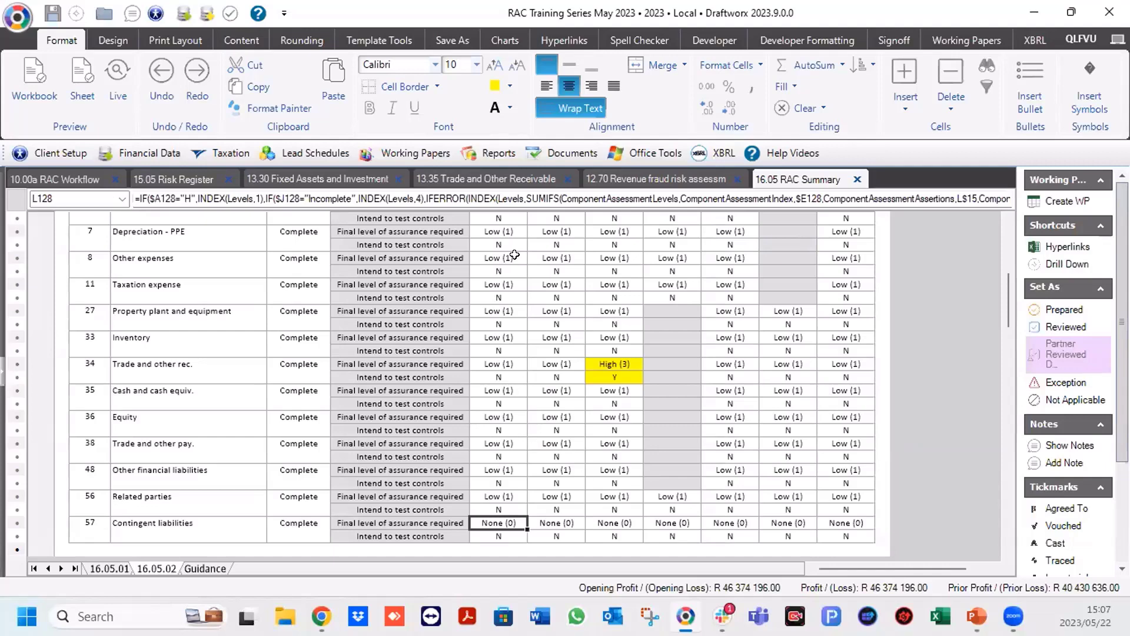
scroll(515, 254, "up", 3)
scroll(515, 255, "up", 3)
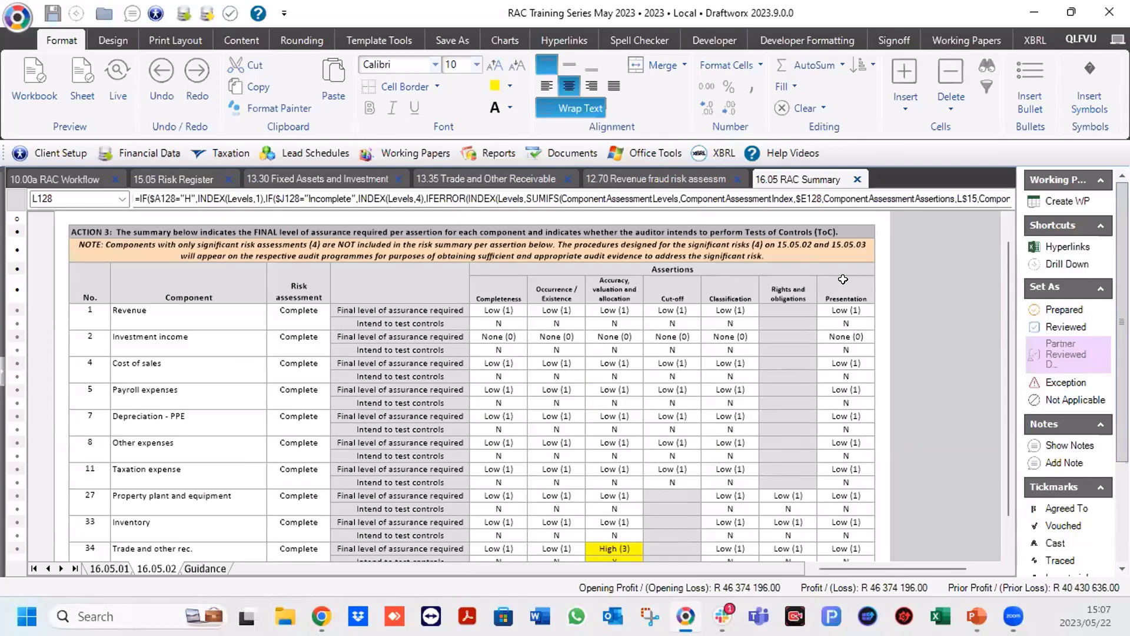
Open working paper 17.05 Audit Plan and review its nature-of-procedures columns and the final assurance level required from 16.05.
left_click(414, 155)
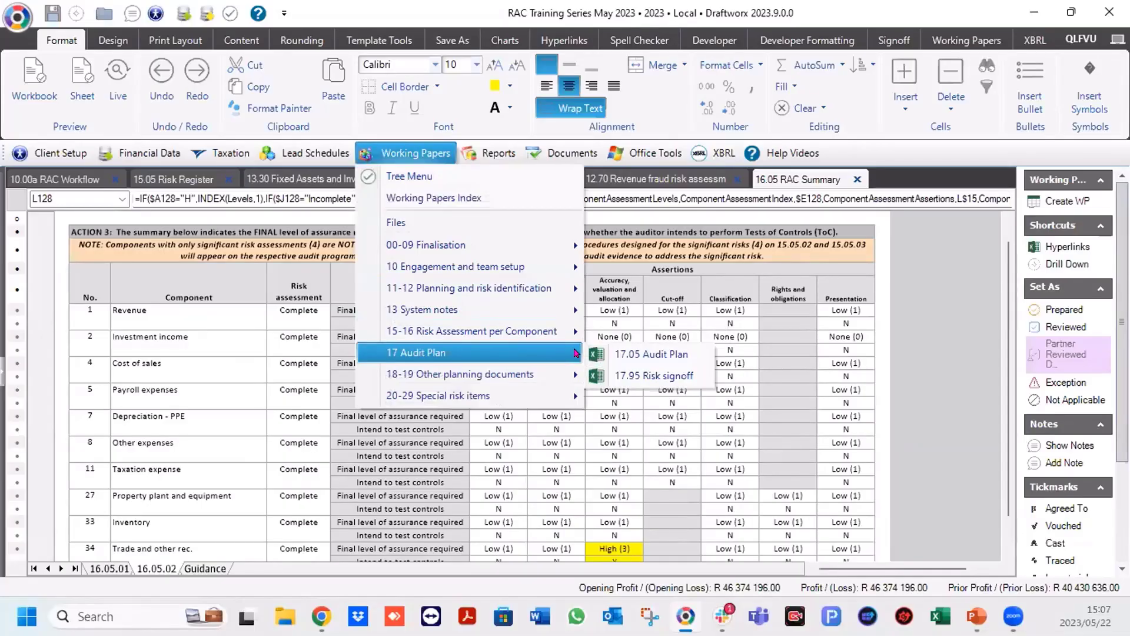
left_click(623, 355)
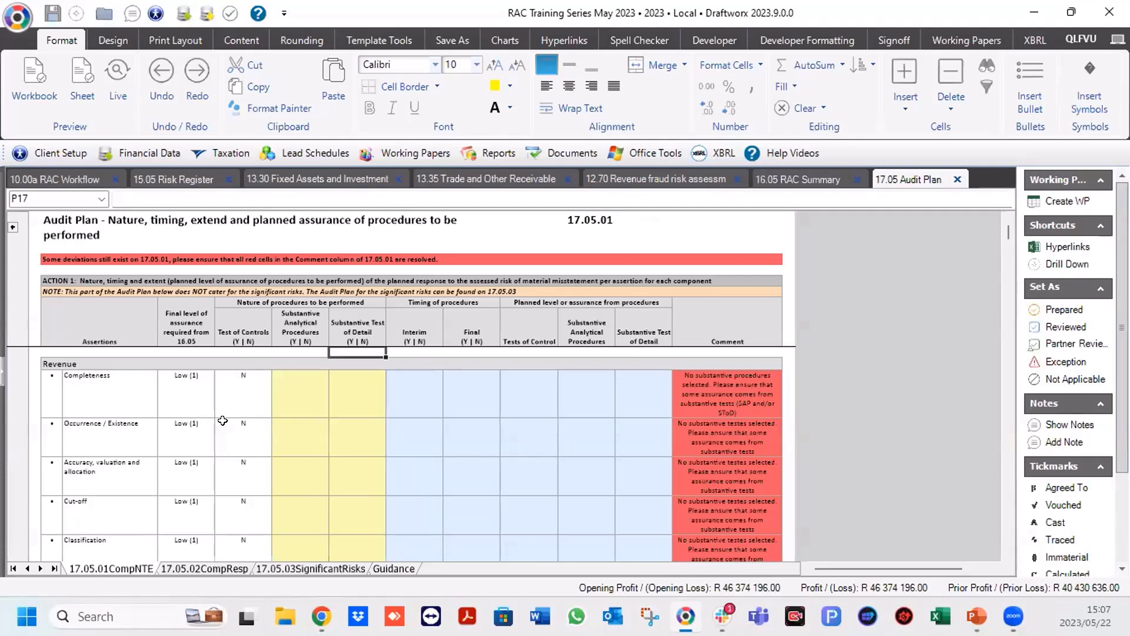
left_click(228, 317)
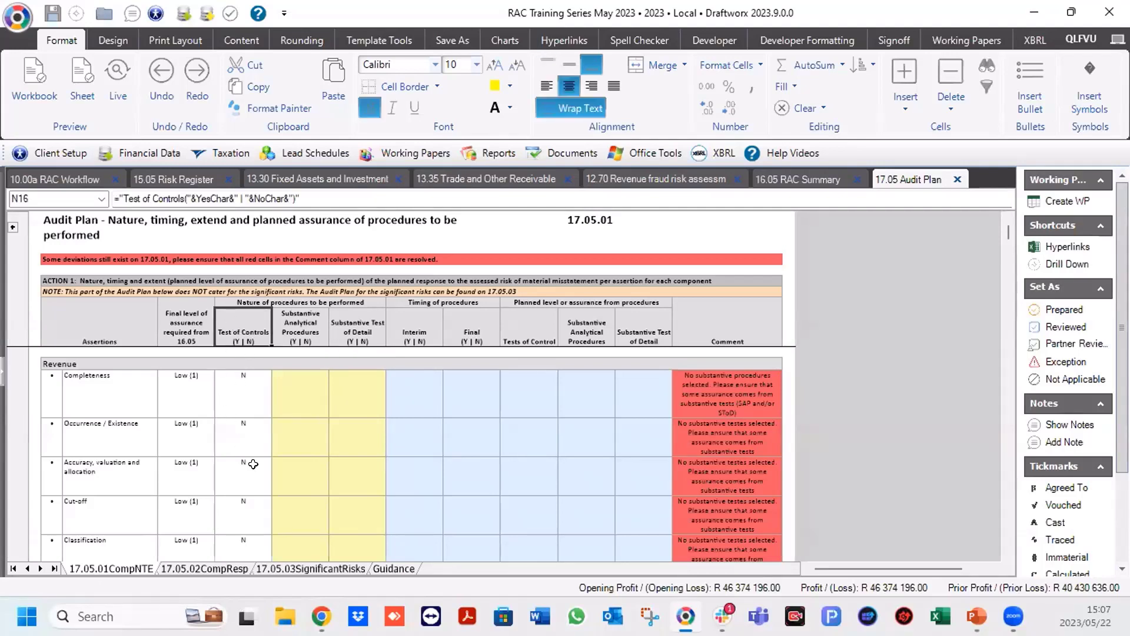
left_click(289, 342)
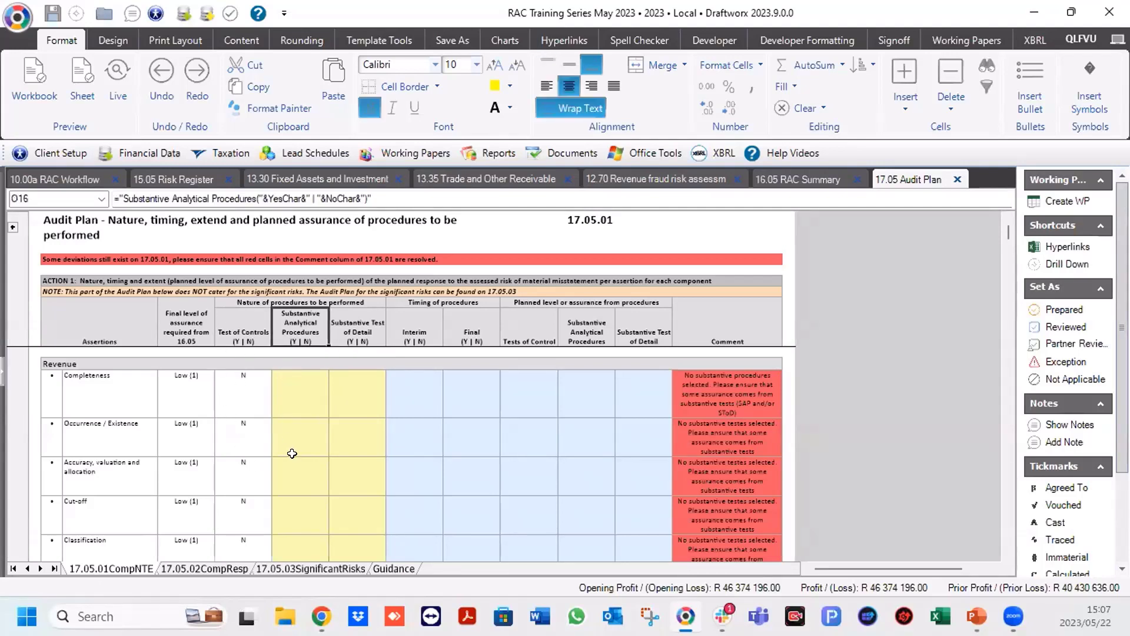
left_click(356, 319)
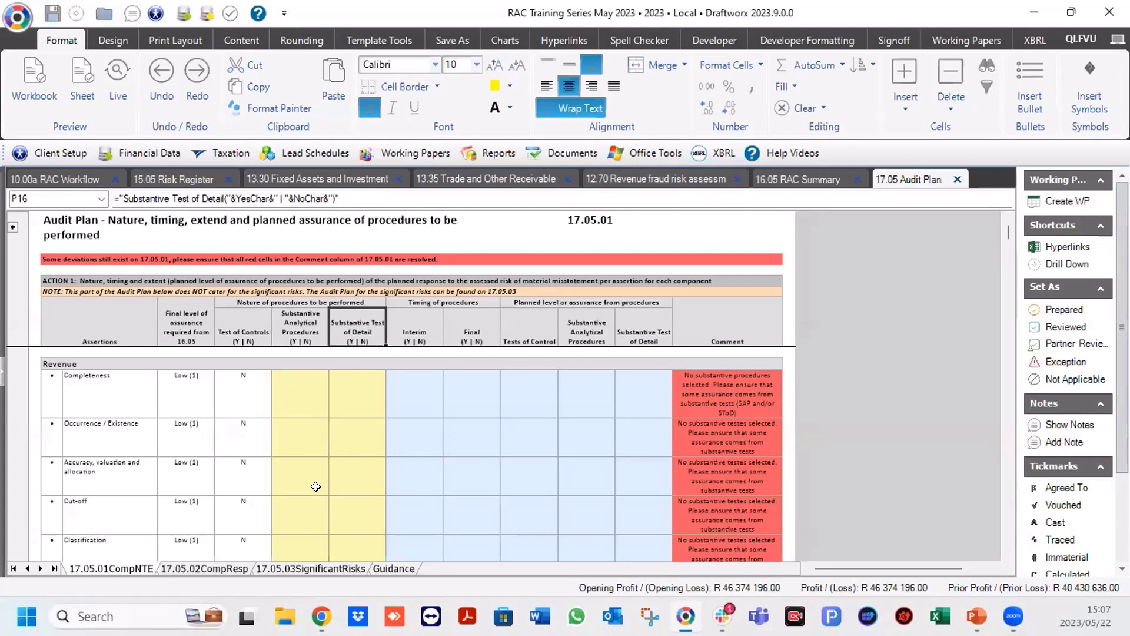
left_click(170, 320)
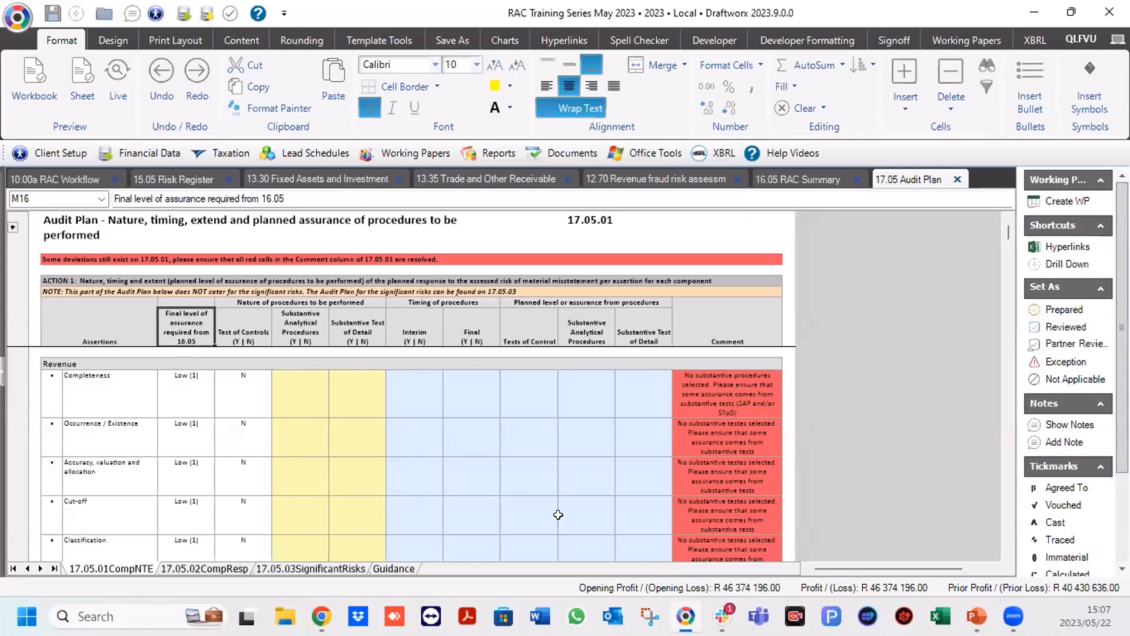
Check Revenue's Completeness assurance level and test-of-controls answer, and examine the two substantive procedure columns on sheet 17.05.01.
scroll(558, 515, "up", 3)
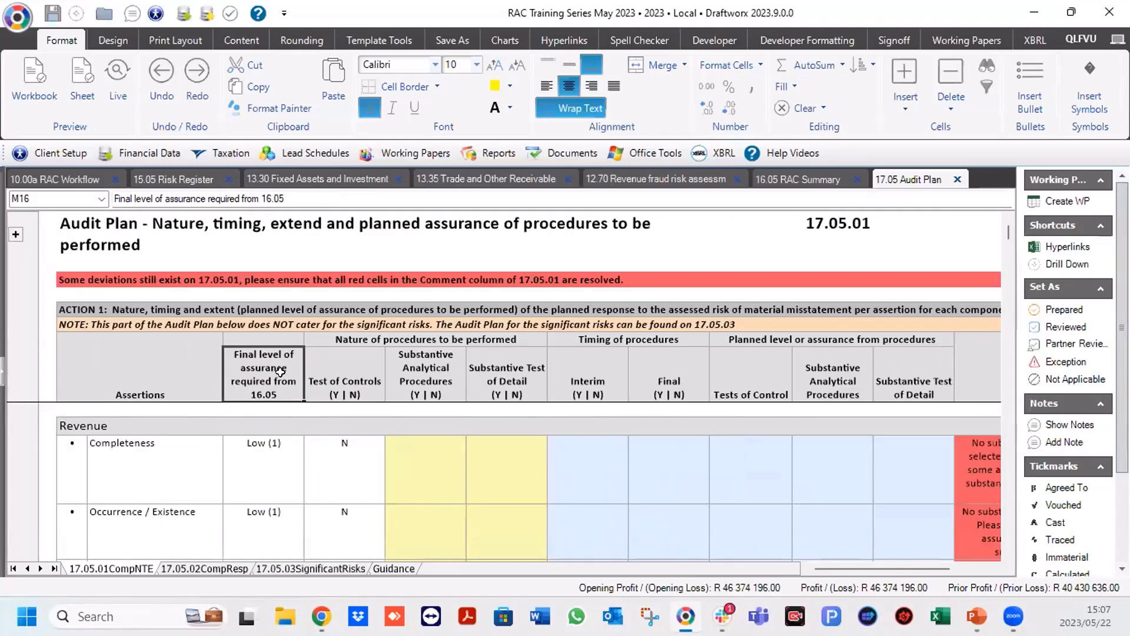
left_click(249, 476)
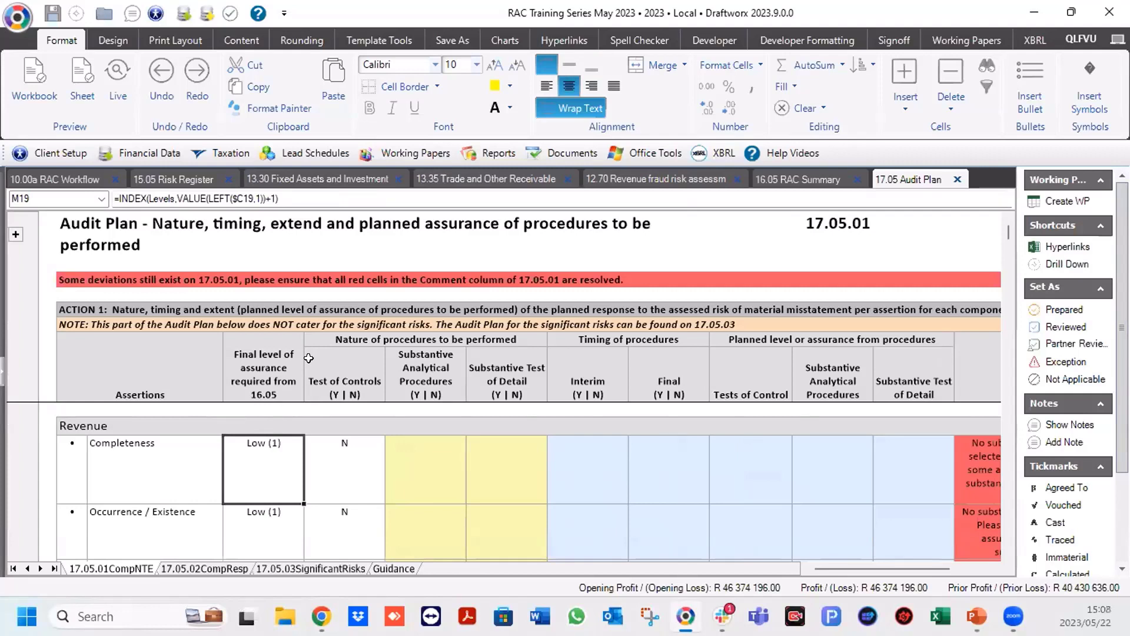
left_click(330, 468)
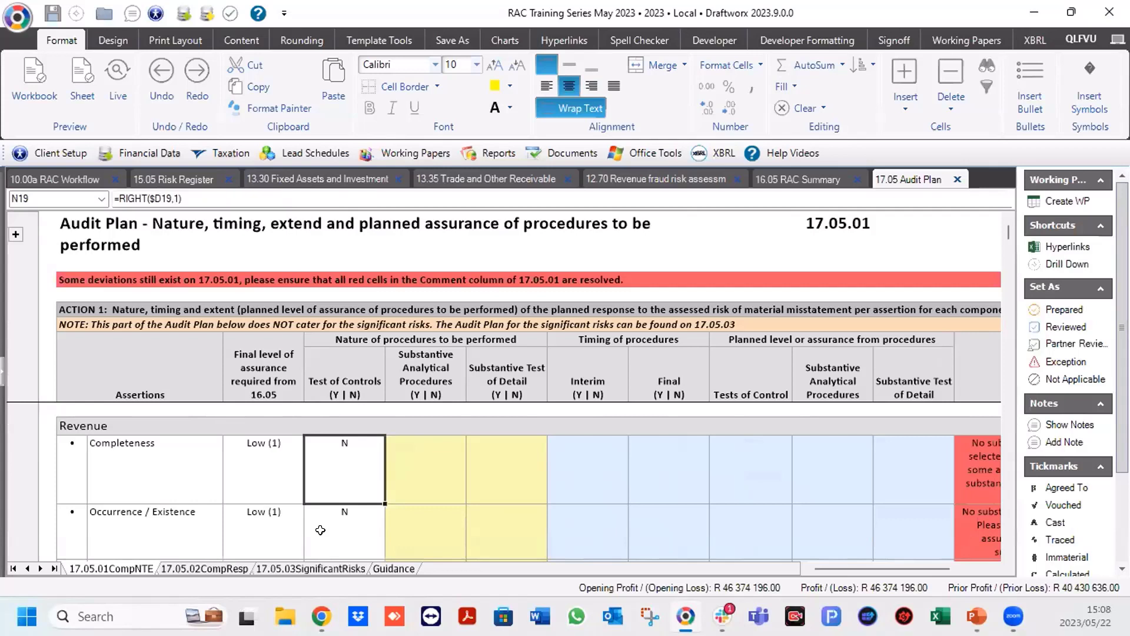
left_click(423, 372)
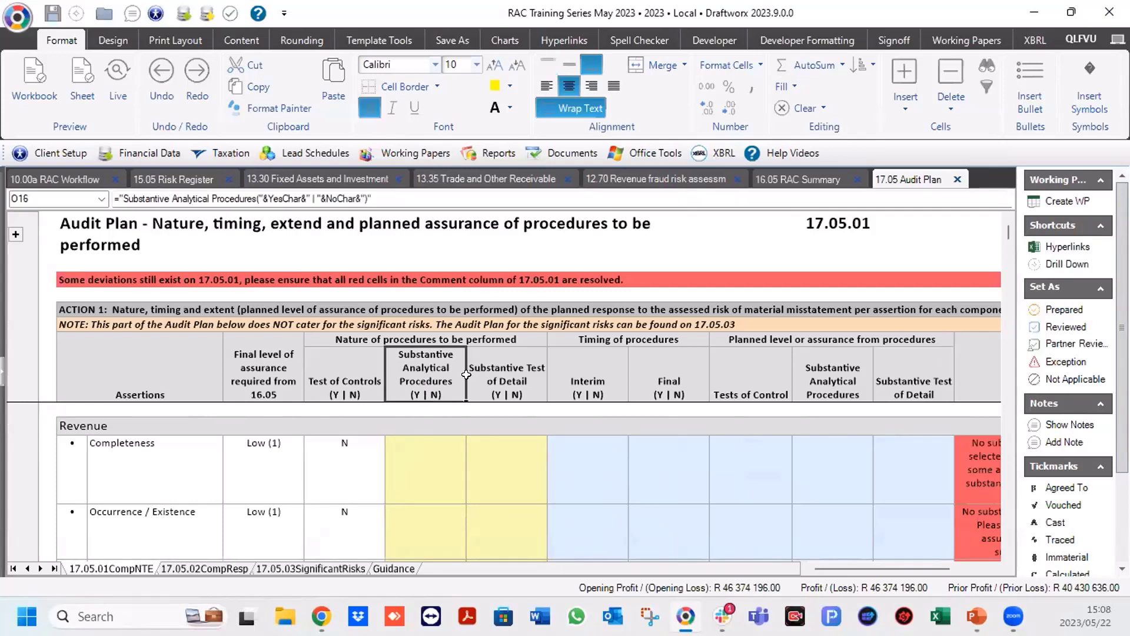
left_click(505, 369)
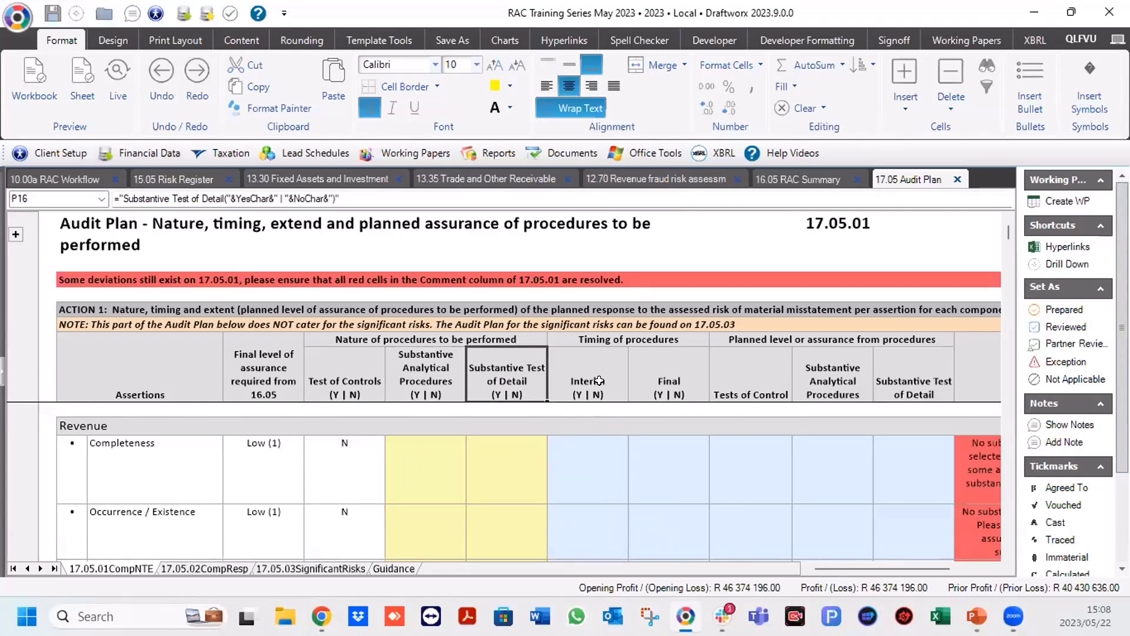
Examine the interim and final timing columns, the planned assurance section, and the Comment for Revenue's Completeness assertion.
left_click(579, 372)
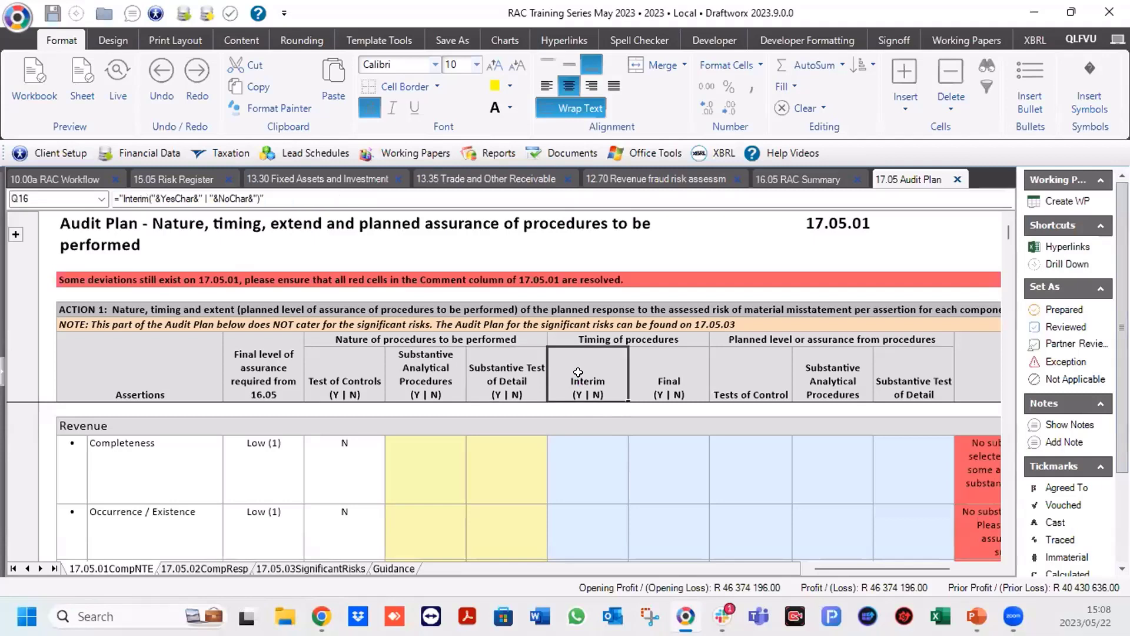
left_click(664, 363)
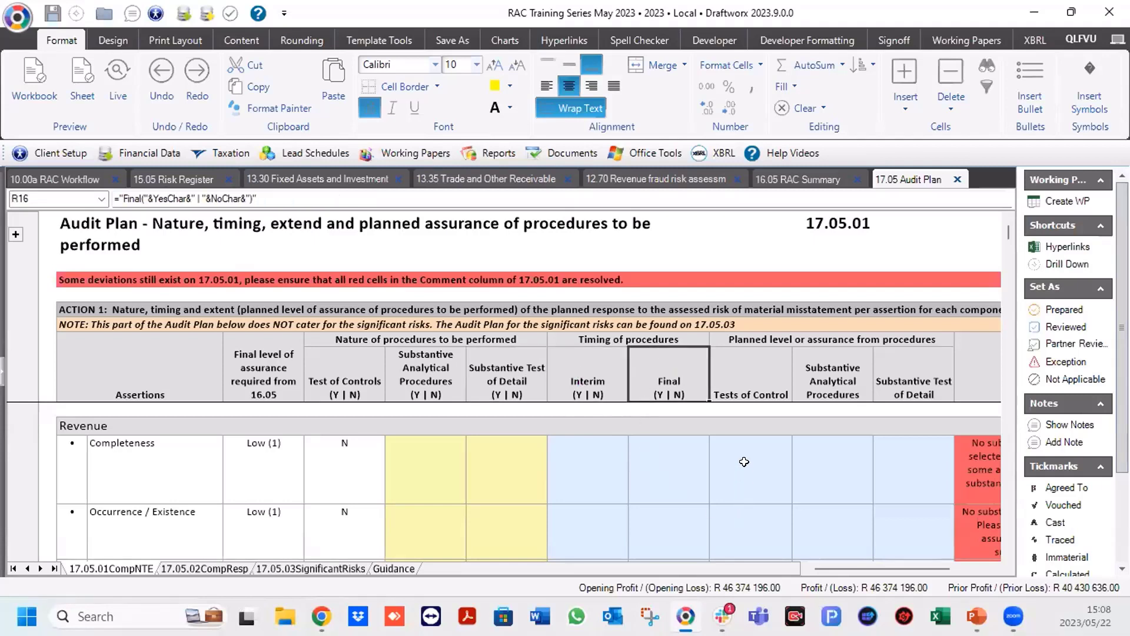
left_click(780, 340)
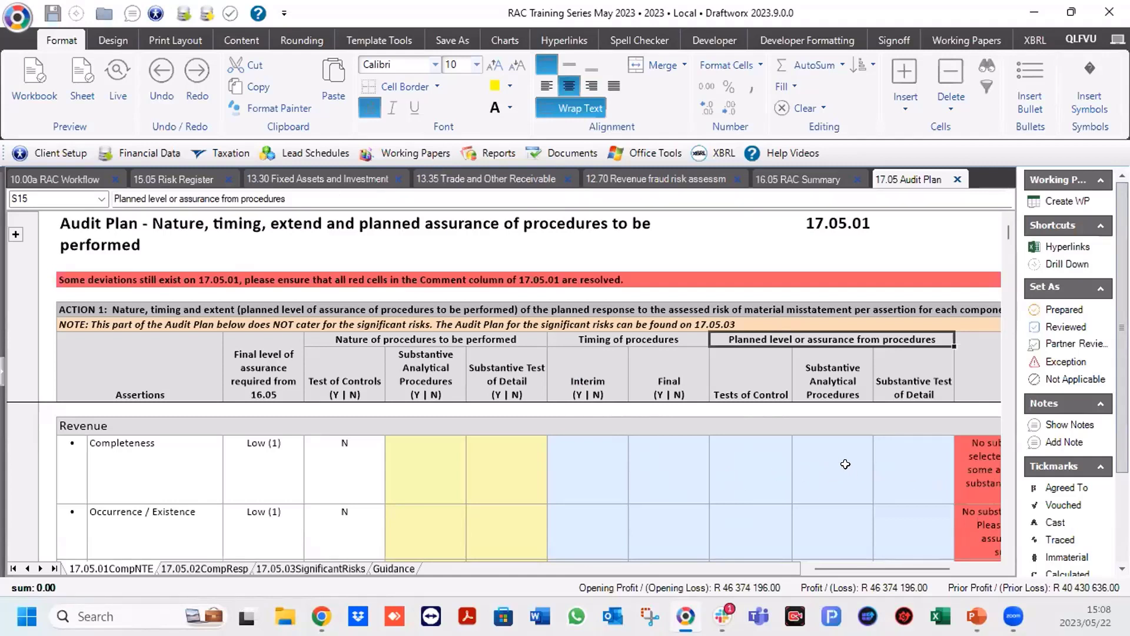
scroll(846, 464, "down", 1)
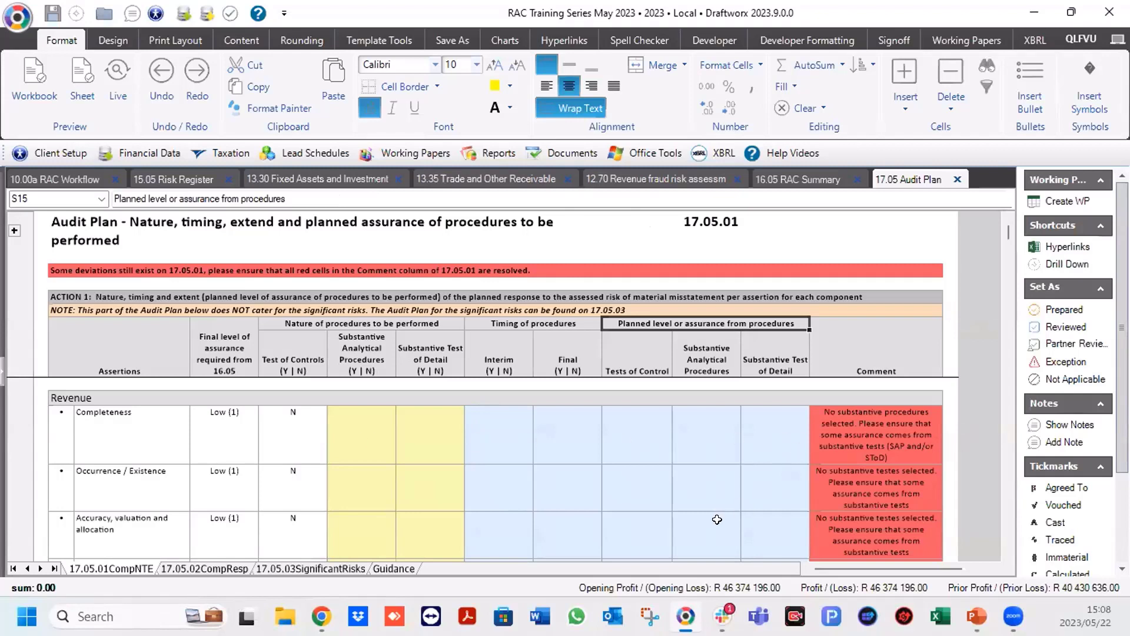
left_click(902, 434)
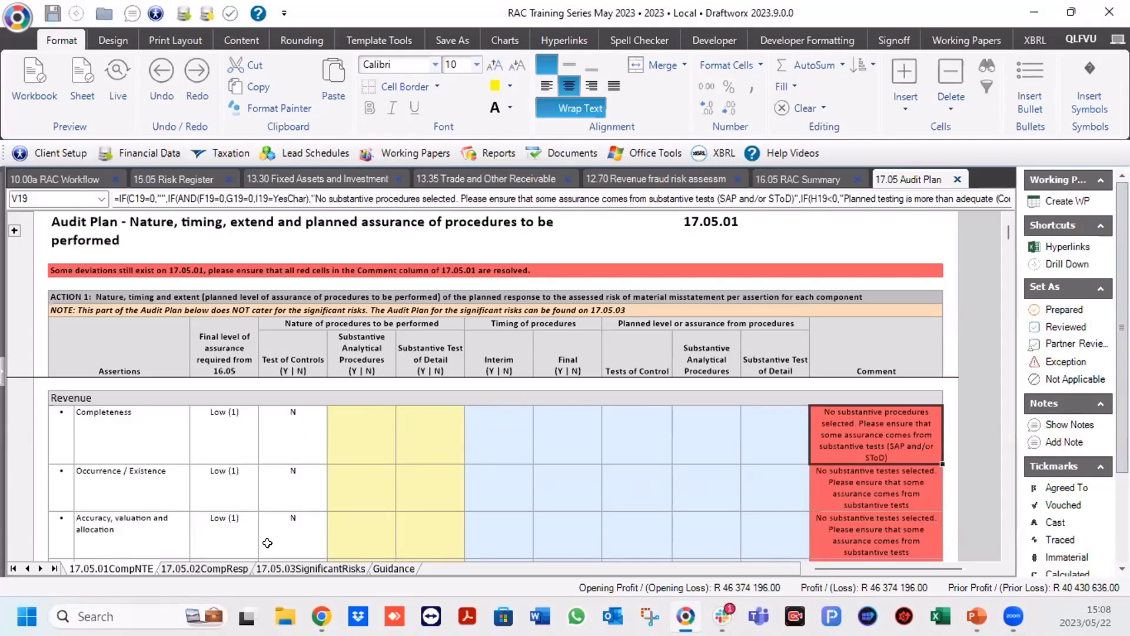
Enter y for Substantive Test of Detail under nature of procedures for all six Revenue assertions, from Completeness to Presentation.
left_click(422, 415)
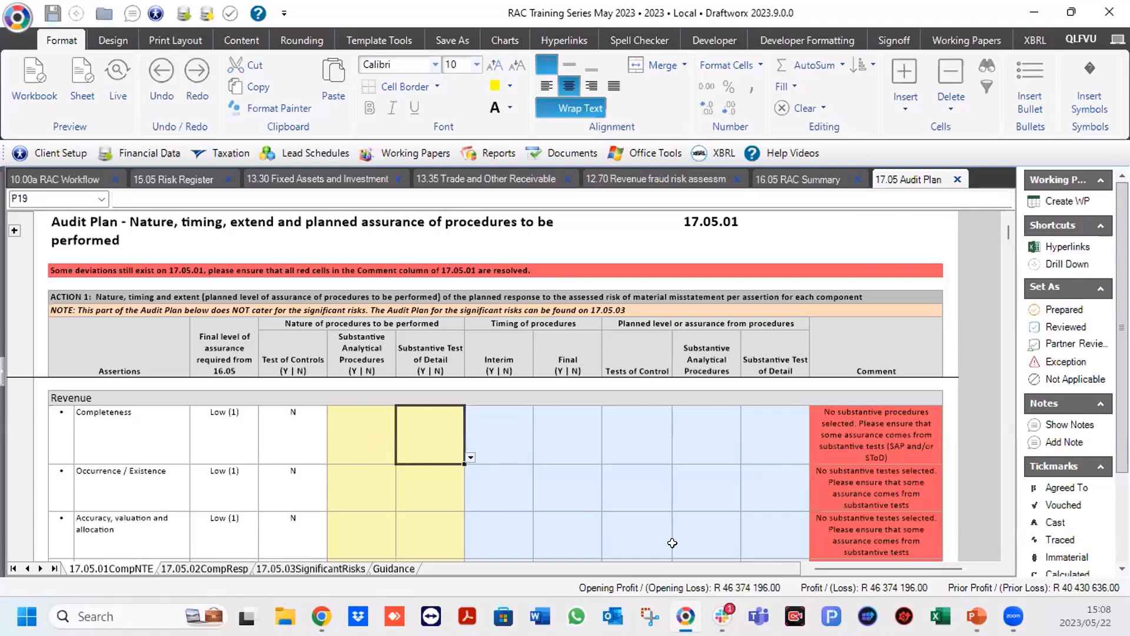
type("y")
key("Return")
type("y")
key("Return")
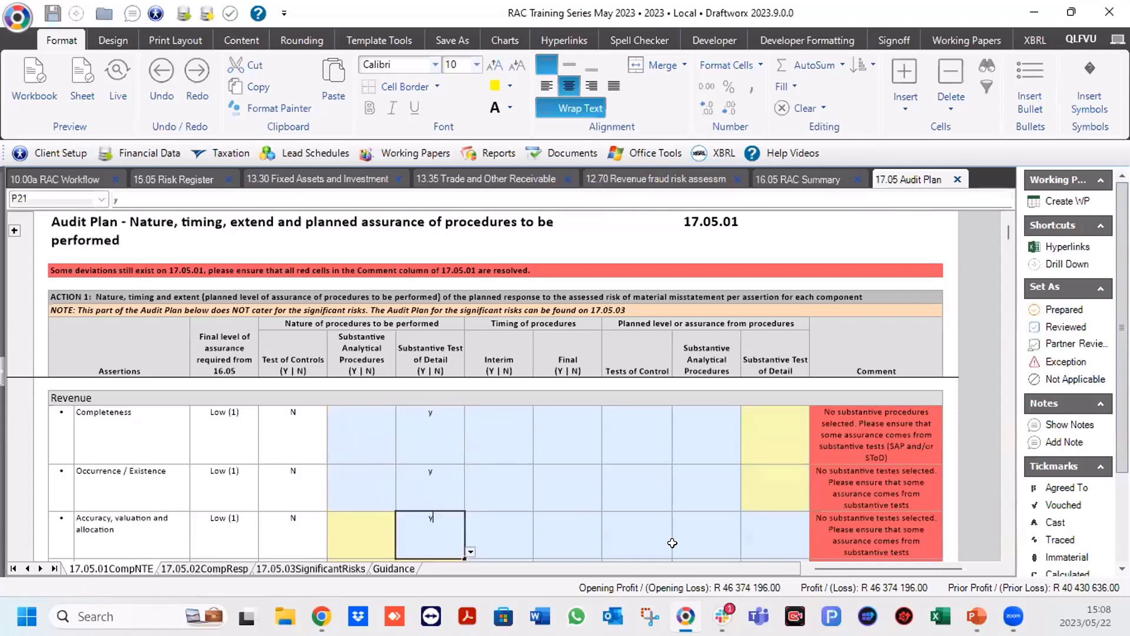
type("y")
key("Return")
type("y")
key("Return")
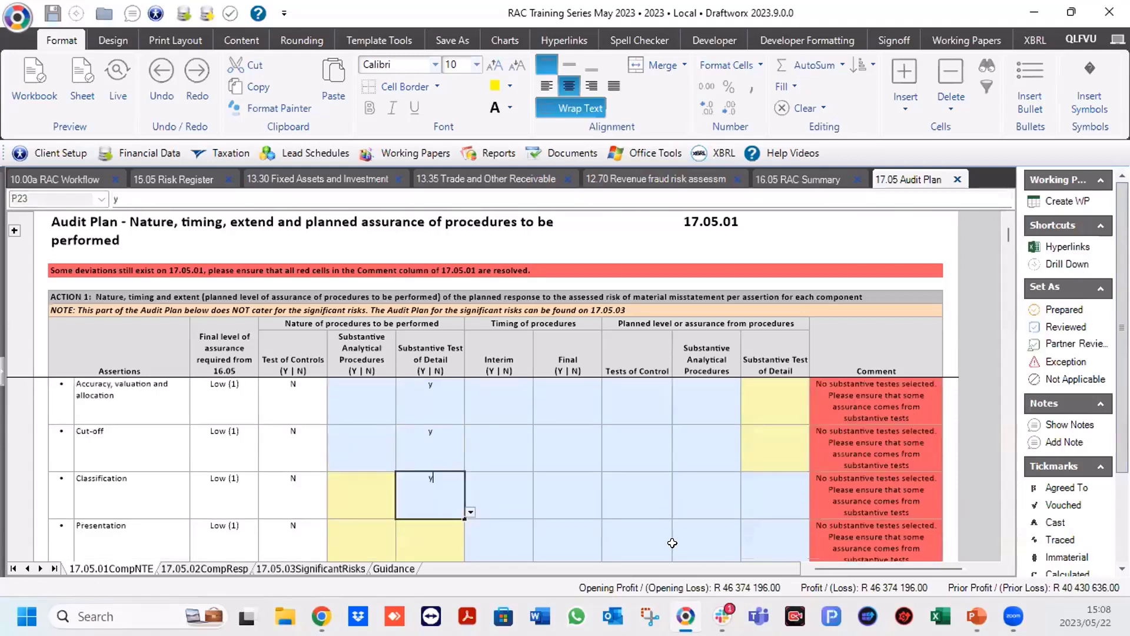
type("y")
key("Return")
type("y")
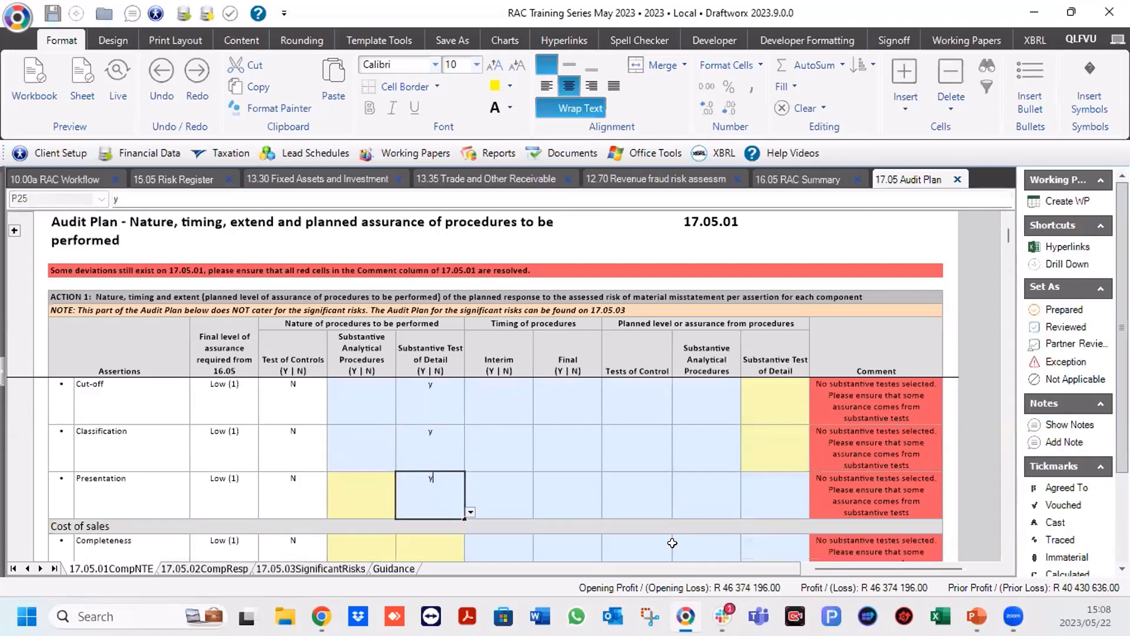
key("Return")
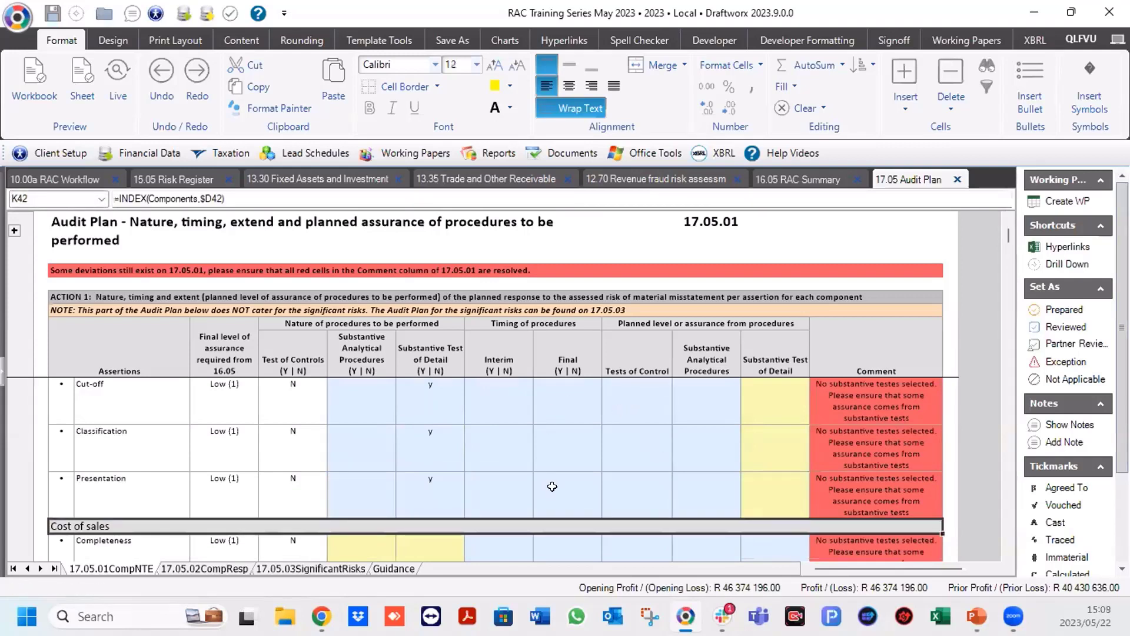
Enter y for Final timing of procedures on all six Revenue assertions, working from Presentation up to Completeness.
left_click(552, 482)
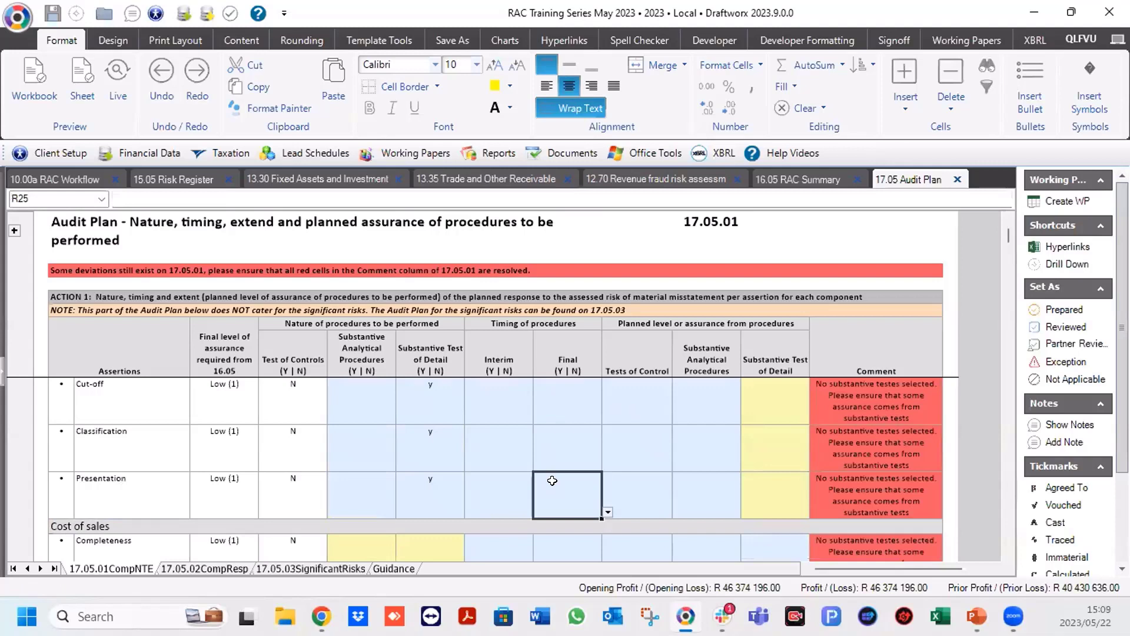
type("y")
key("Up")
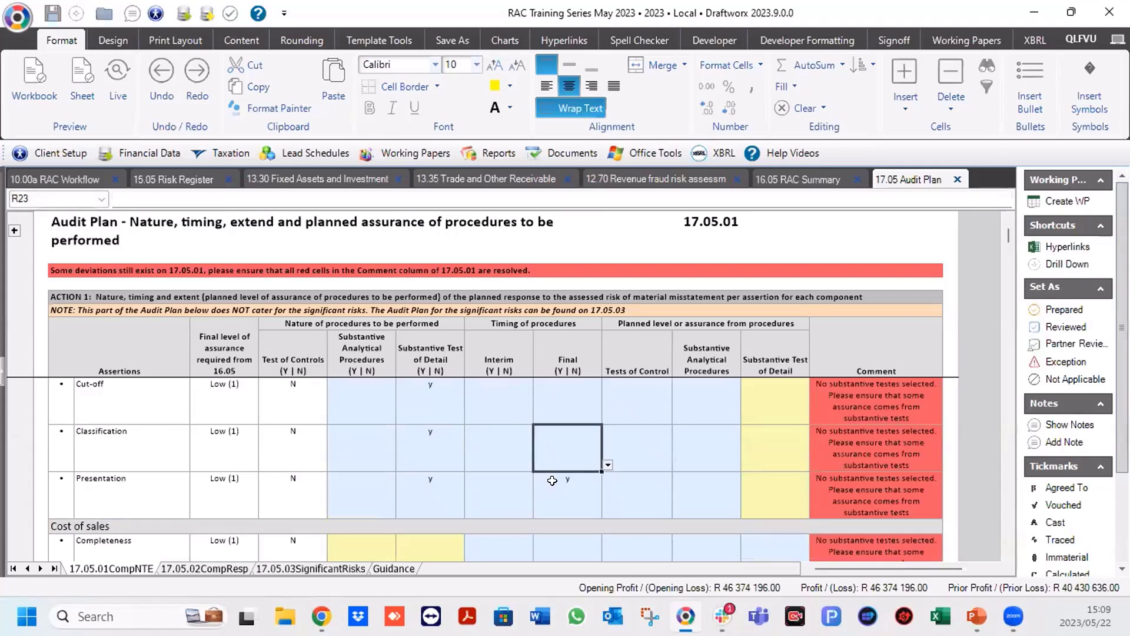
type("y")
key("Up")
type("y")
key("Up")
type("y")
key("Up")
type("y")
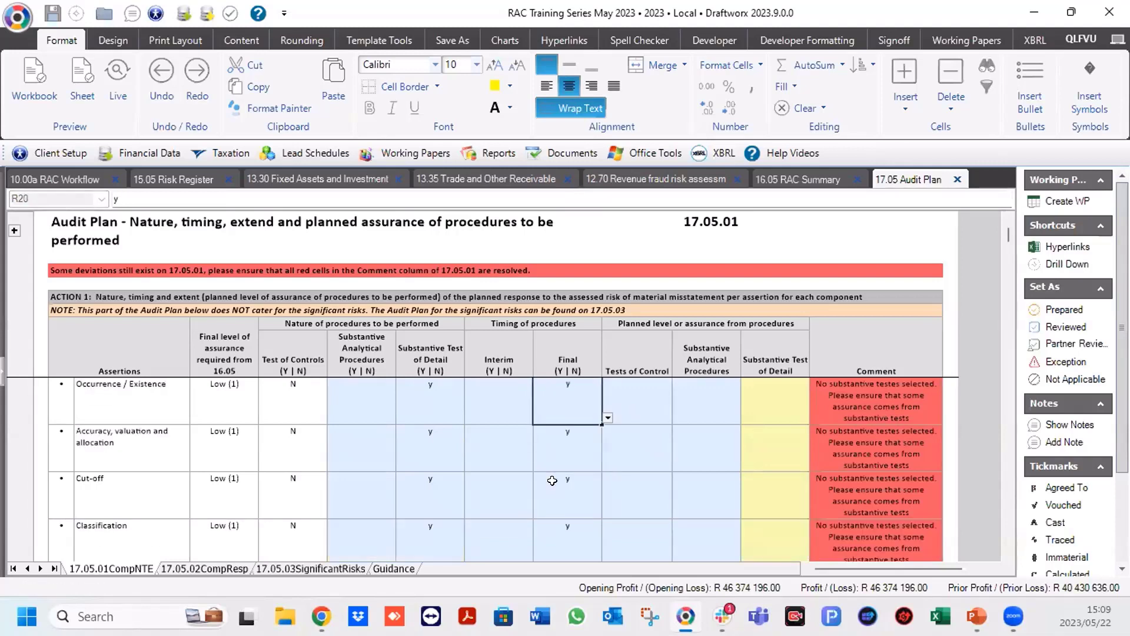
key("Up")
type("y")
key("Up")
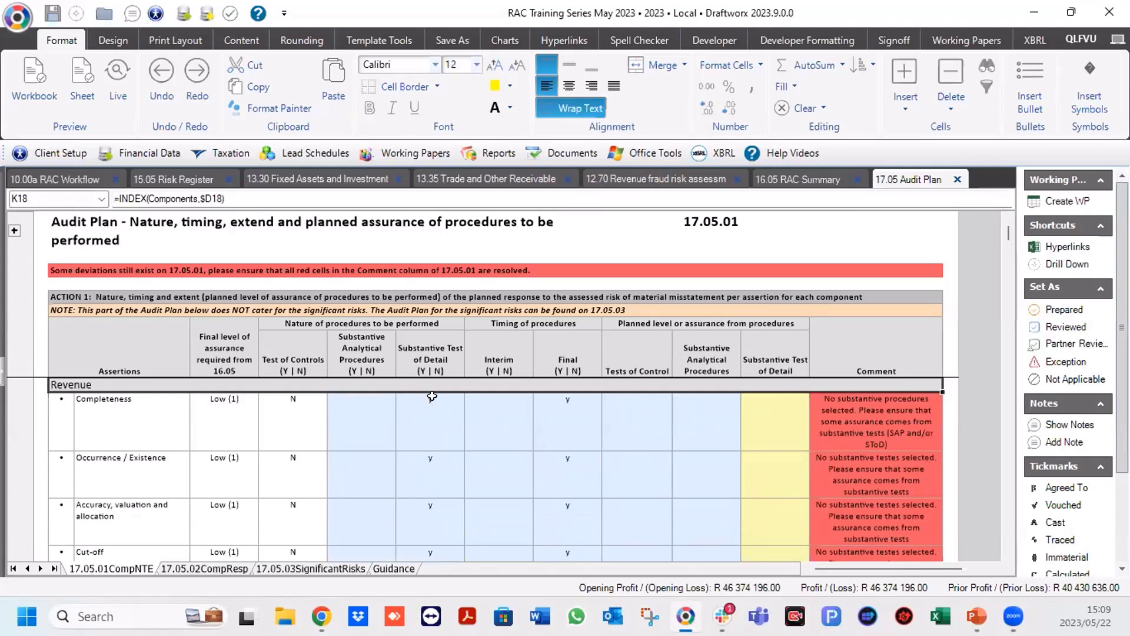
Set the planned Substantive Test of Detail assurance for Revenue's Completeness to Low (1) and check it against the required level and Comment.
left_click(428, 361)
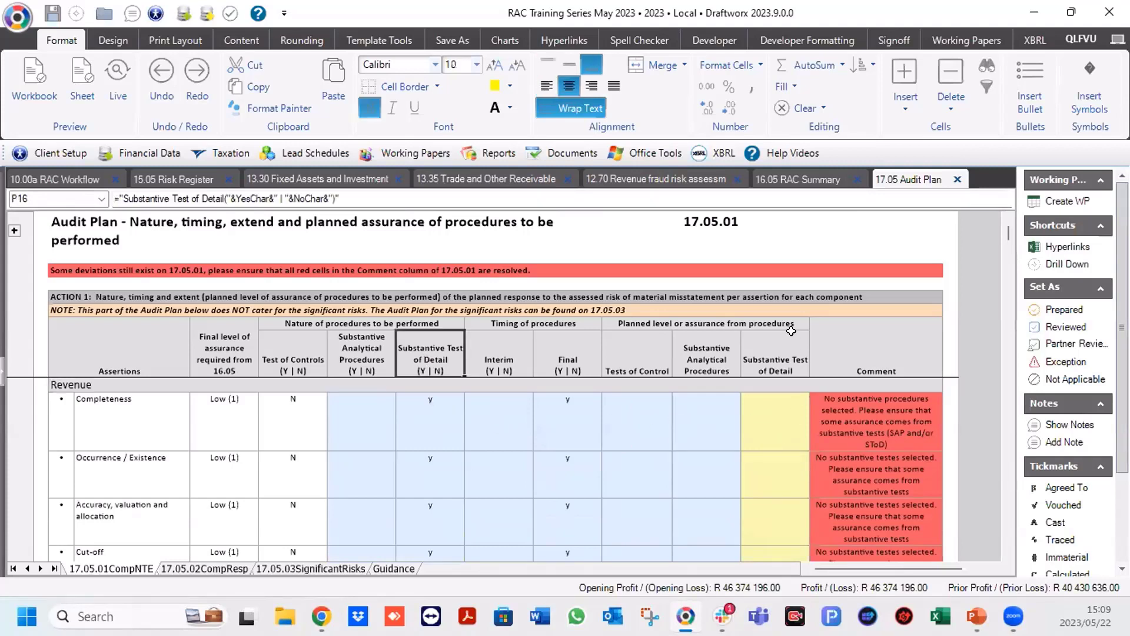
left_click(770, 416)
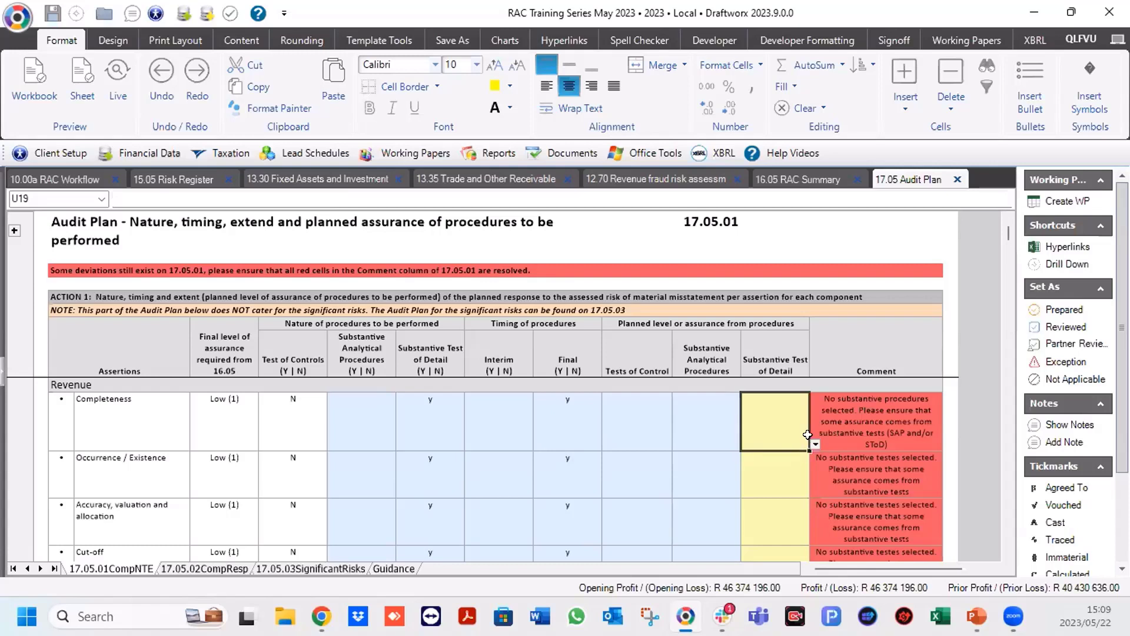
left_click(814, 446)
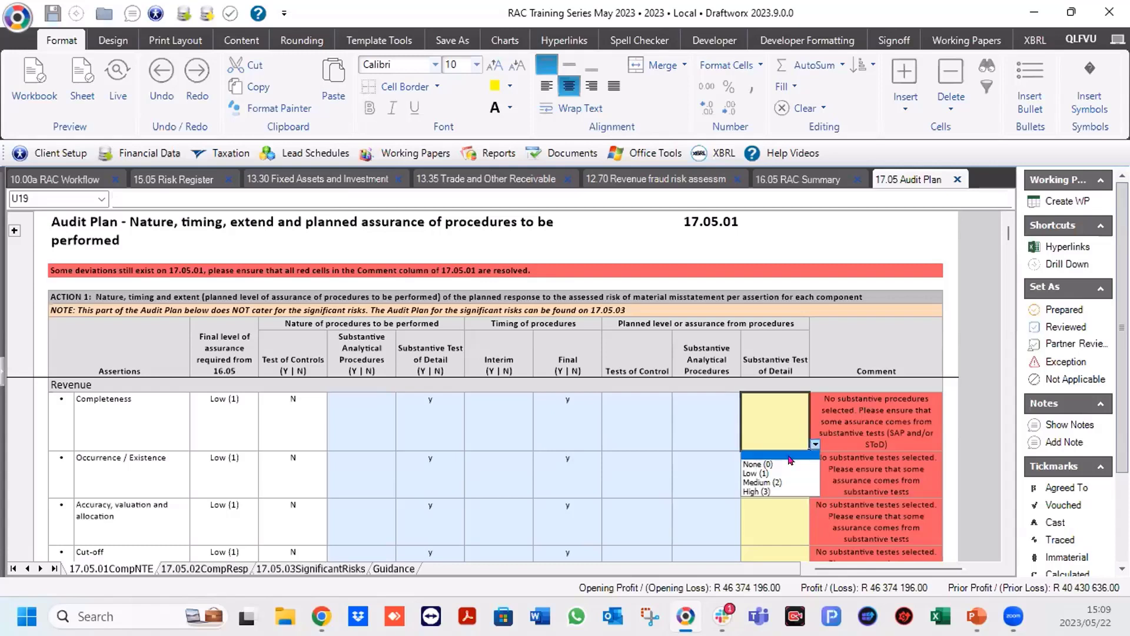
left_click(761, 473)
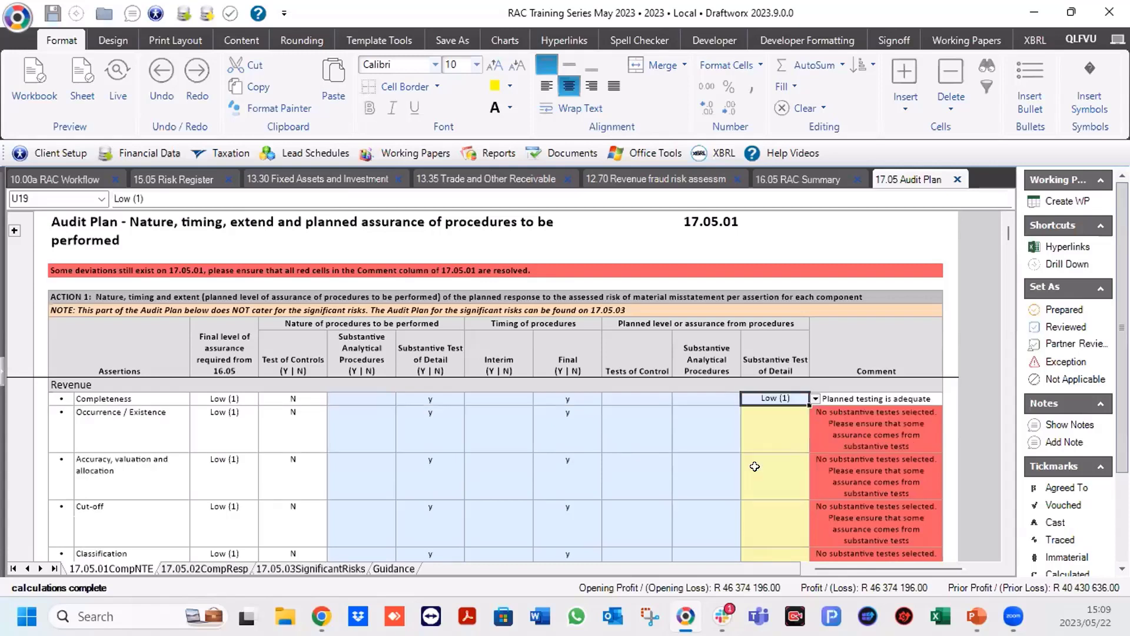
left_click(202, 397)
left_click(770, 395)
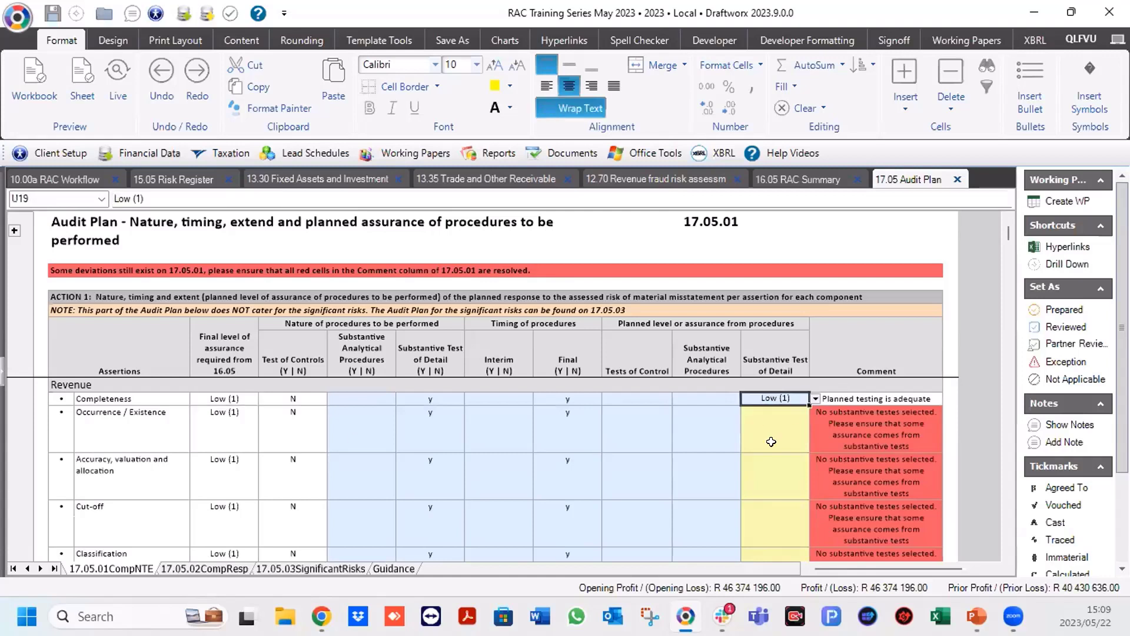
left_click(914, 395)
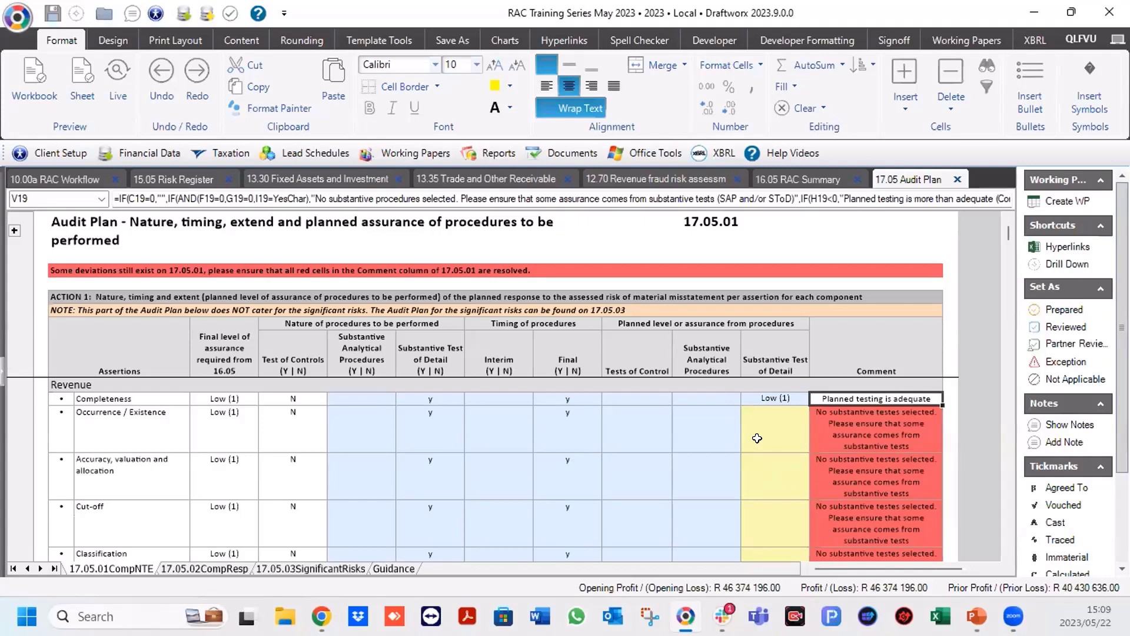
Try Medium (2) as the planned Substantive Test of Detail assurance for Revenue's Occurrence / Existence and read its Comment.
left_click(758, 426)
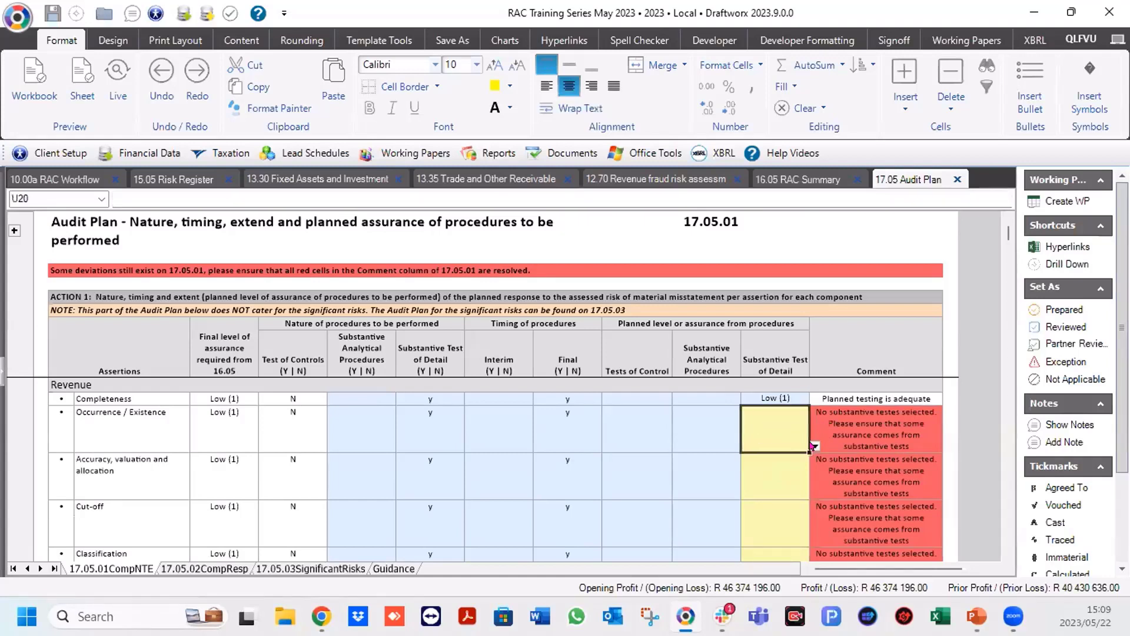
left_click(814, 447)
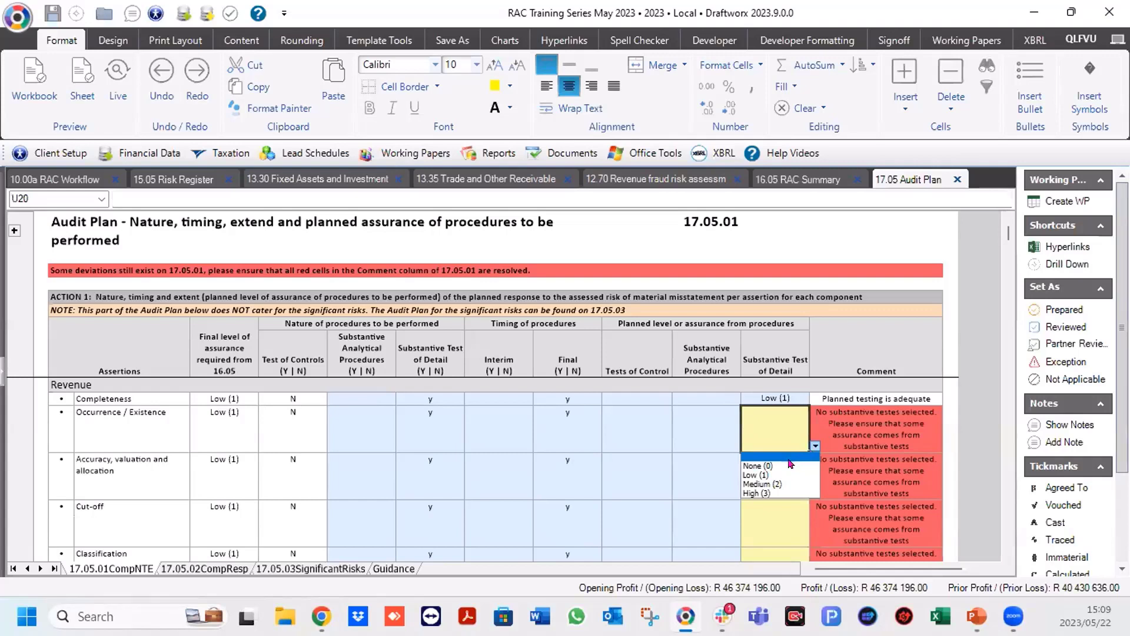
left_click(753, 483)
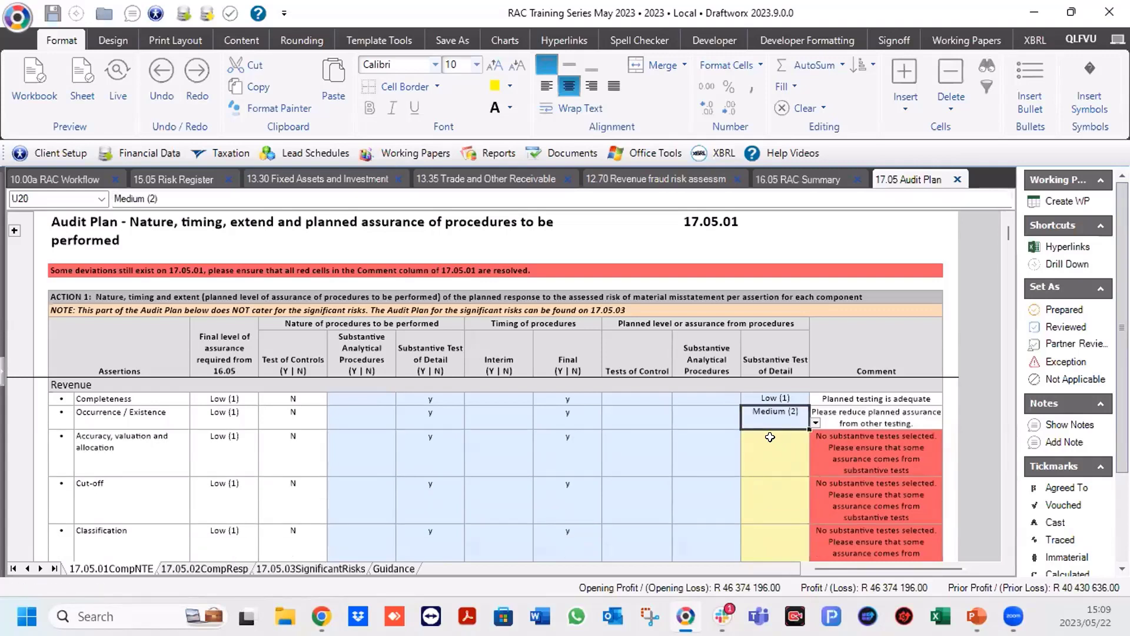
left_click(911, 412)
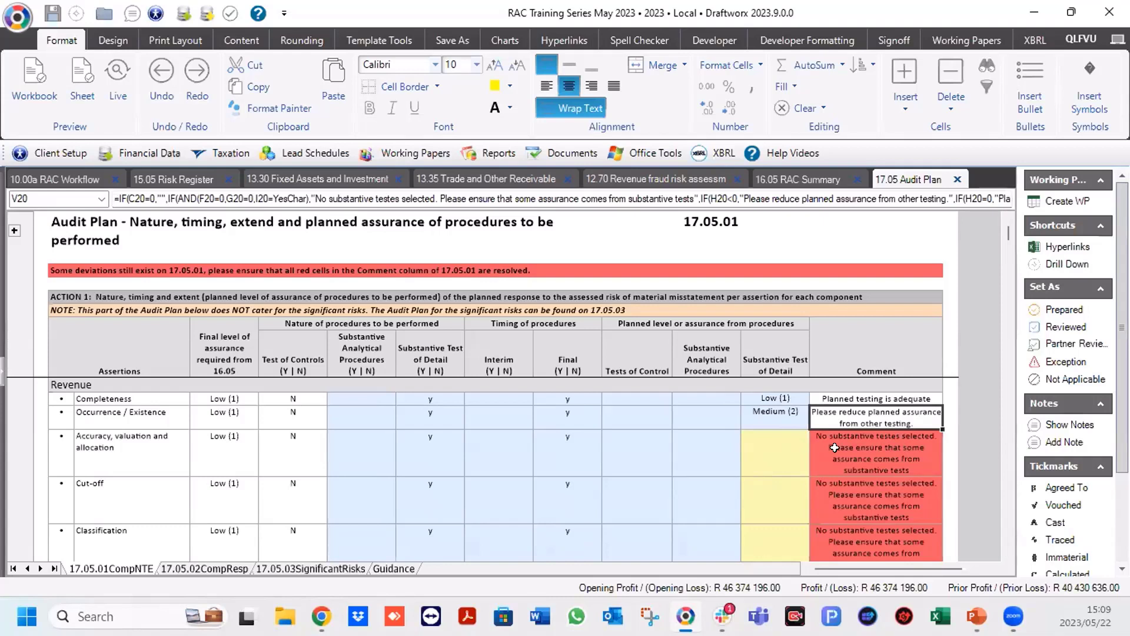
Try None (0) as the planned Substantive Test of Detail assurance for Revenue's Accuracy, valuation and allocation.
left_click(779, 449)
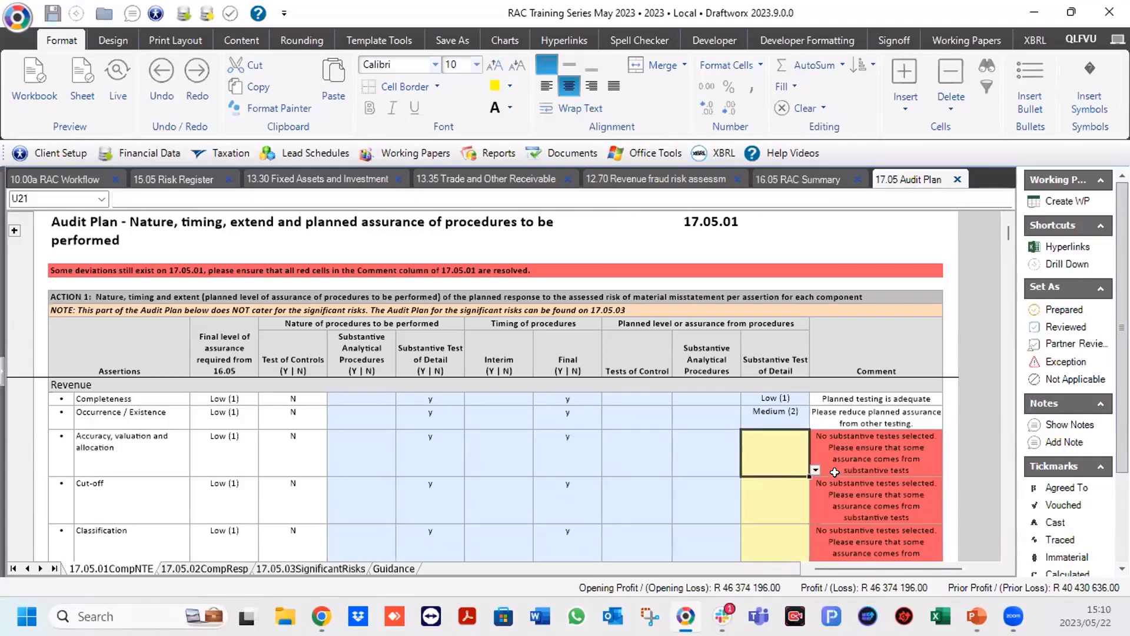
left_click(815, 470)
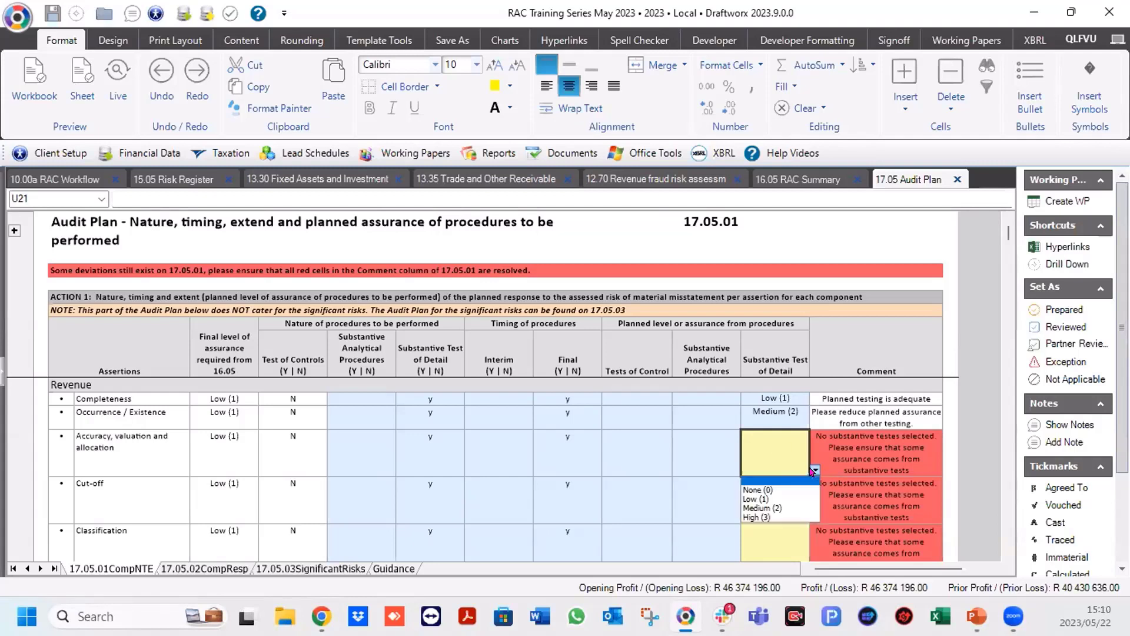
left_click(748, 490)
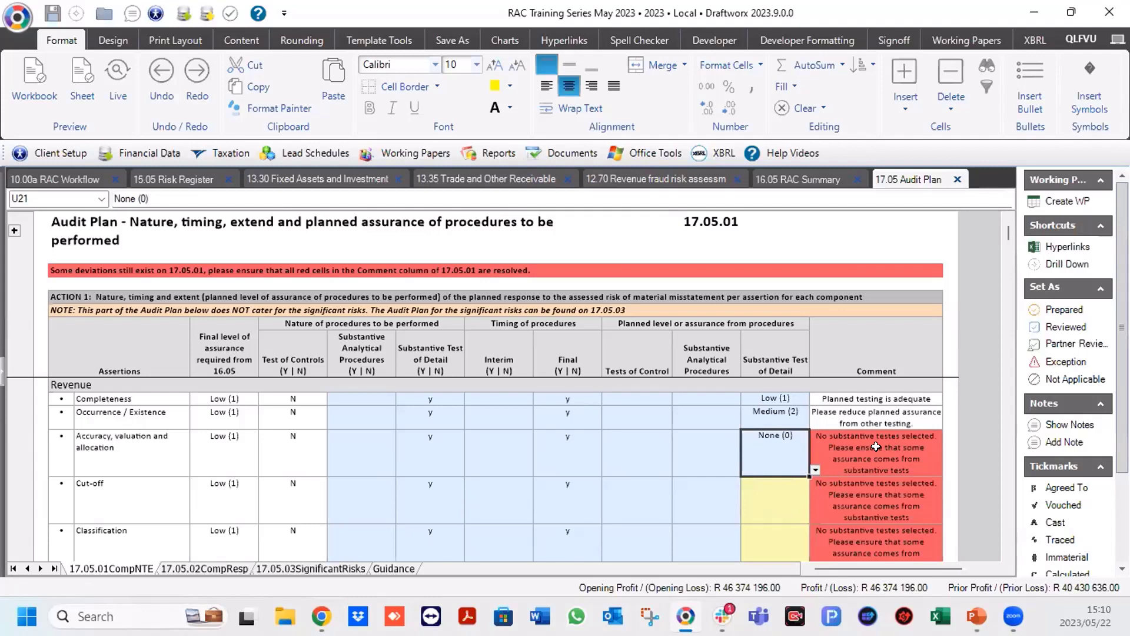
Set the planned Substantive Test of Detail assurance to Low (1) for Revenue's Accuracy, valuation and allocation and Cut-off assertions.
left_click(816, 470)
left_click(749, 499)
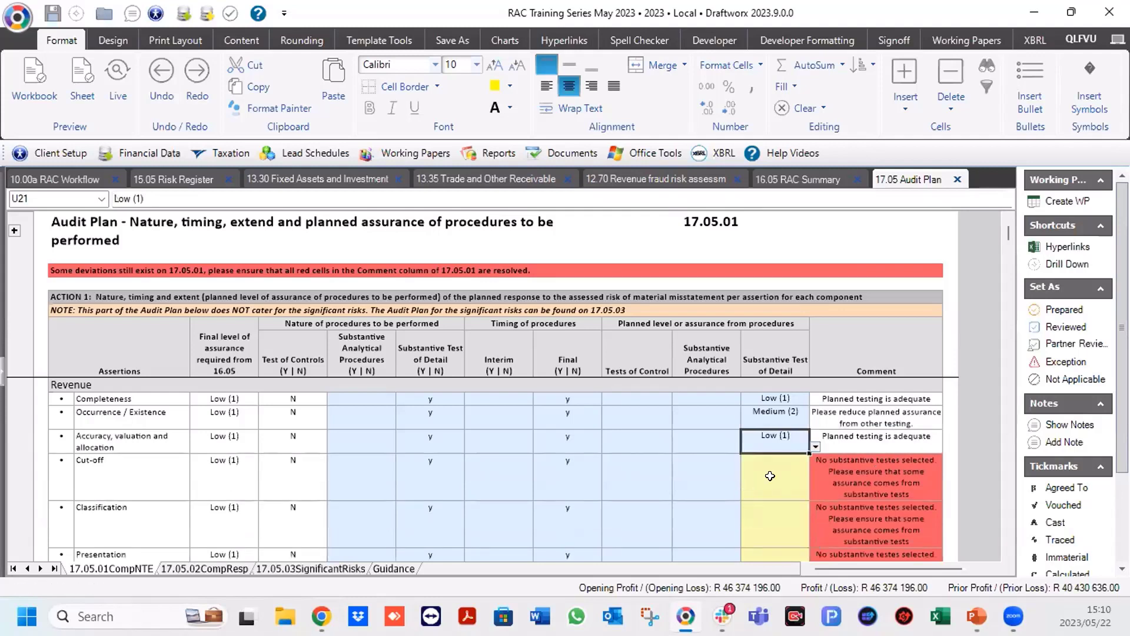
left_click(773, 478)
left_click(815, 496)
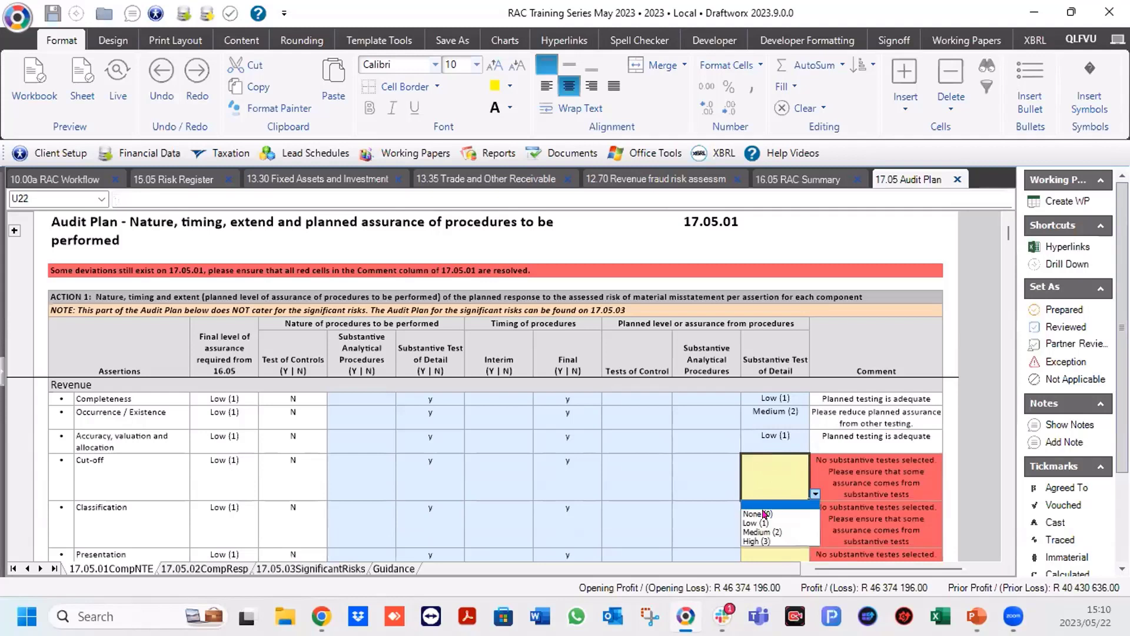
left_click(753, 523)
Set the planned Substantive Test of Detail assurance to Low (1) for Revenue's Classification and Presentation assertions.
left_click(798, 499)
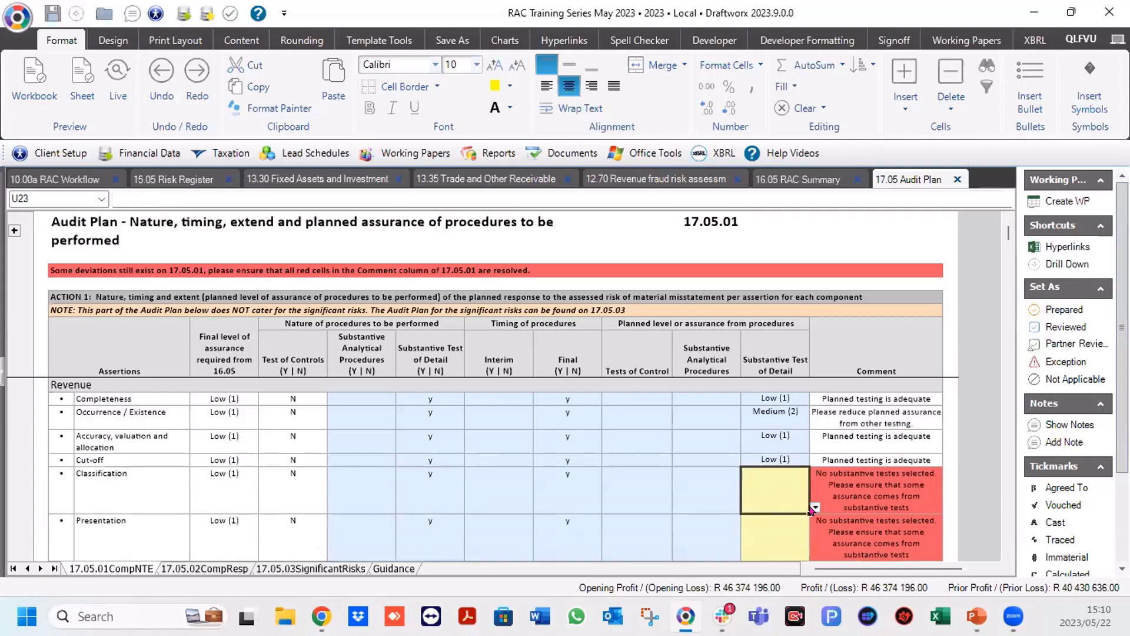
left_click(815, 507)
left_click(746, 532)
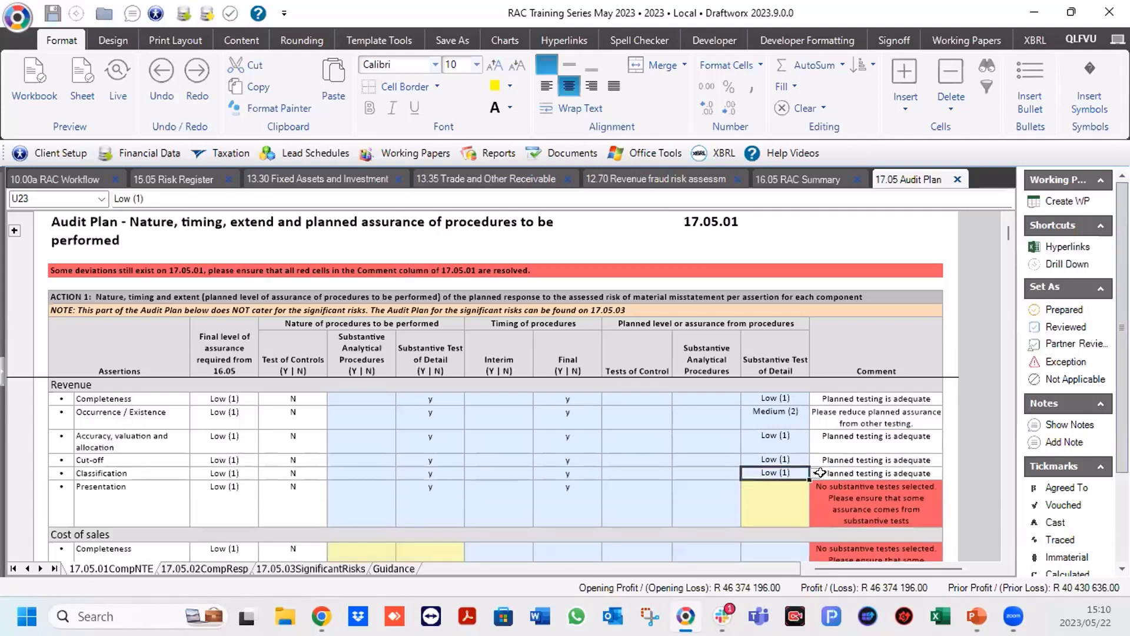
left_click(815, 473)
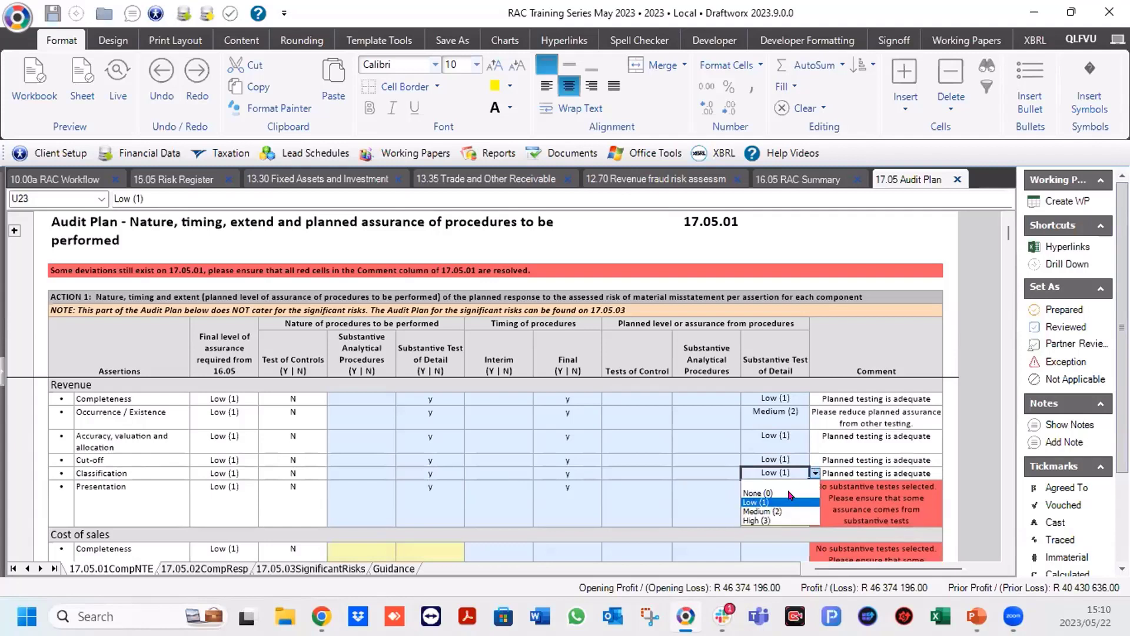
left_click(749, 502)
left_click(764, 495)
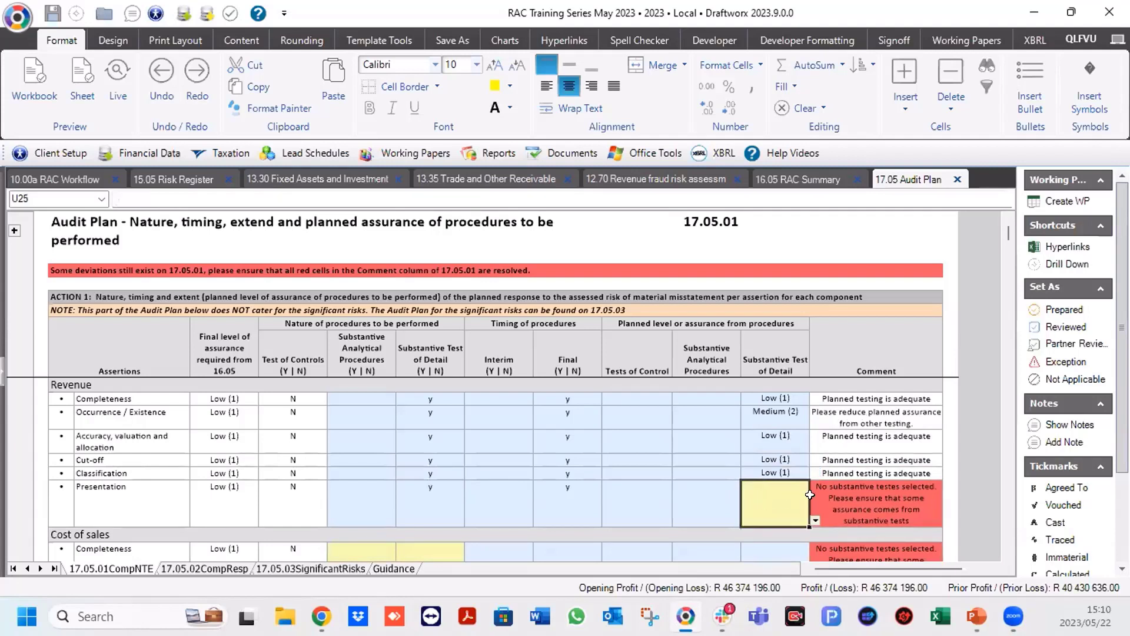
left_click(814, 521)
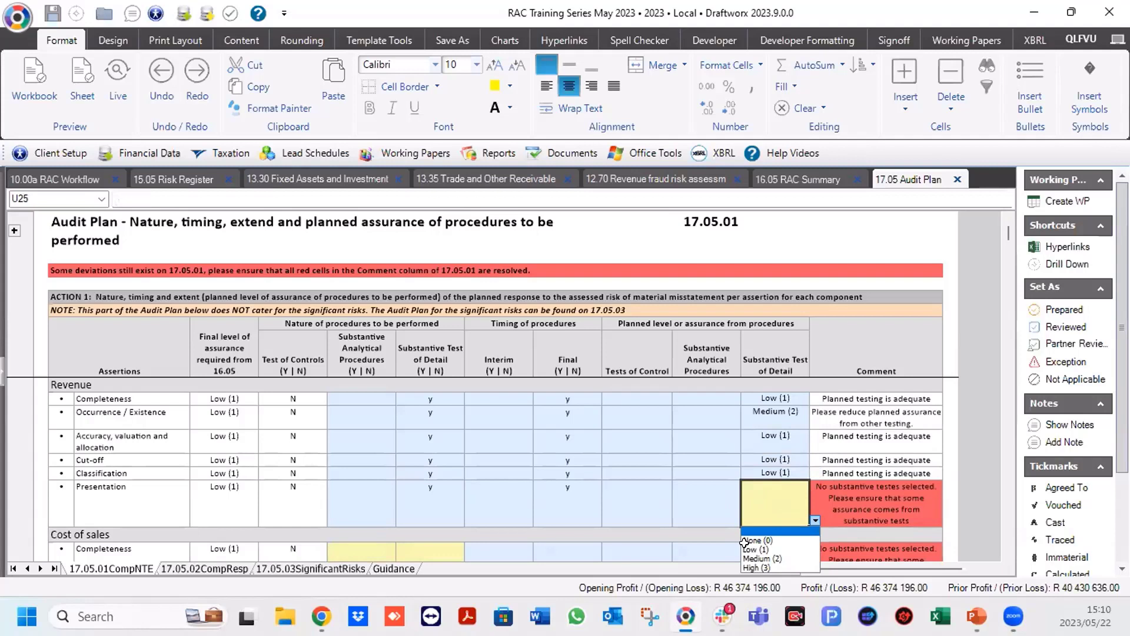
left_click(747, 548)
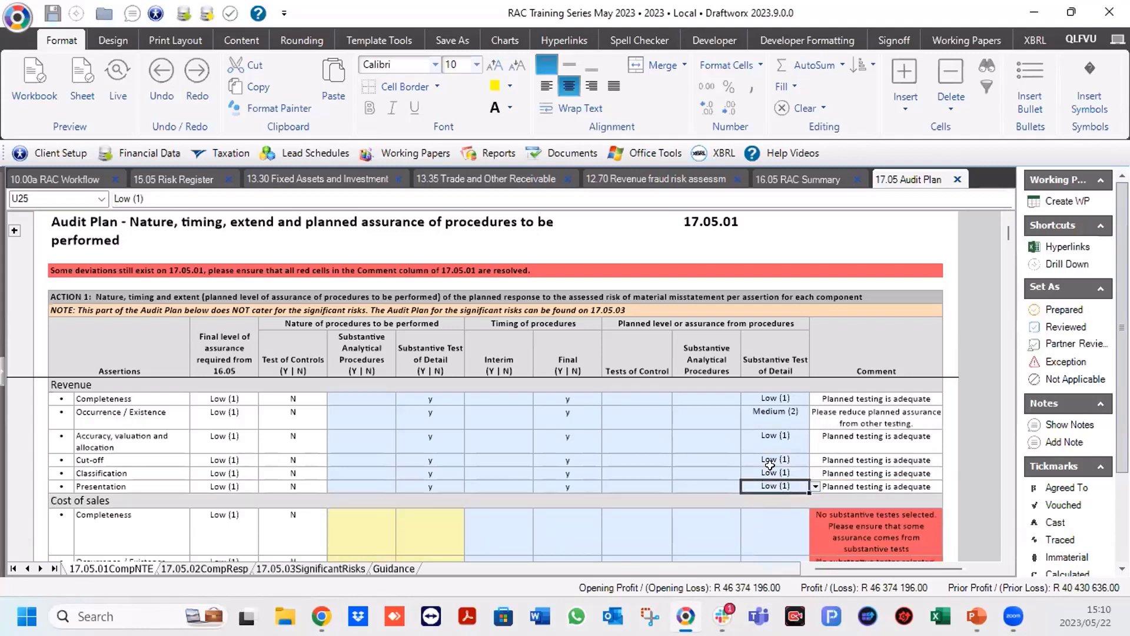
Change the planned Substantive Test of Detail assurance for Revenue's Occurrence / Existence to Low (1).
left_click(779, 417)
left_click(815, 423)
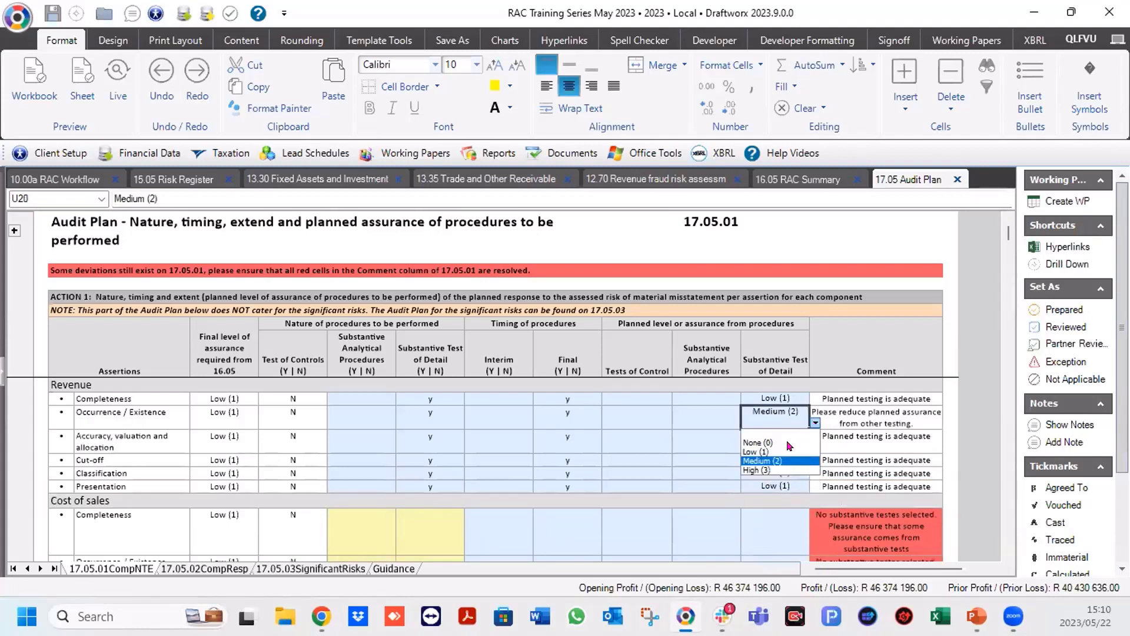
left_click(751, 455)
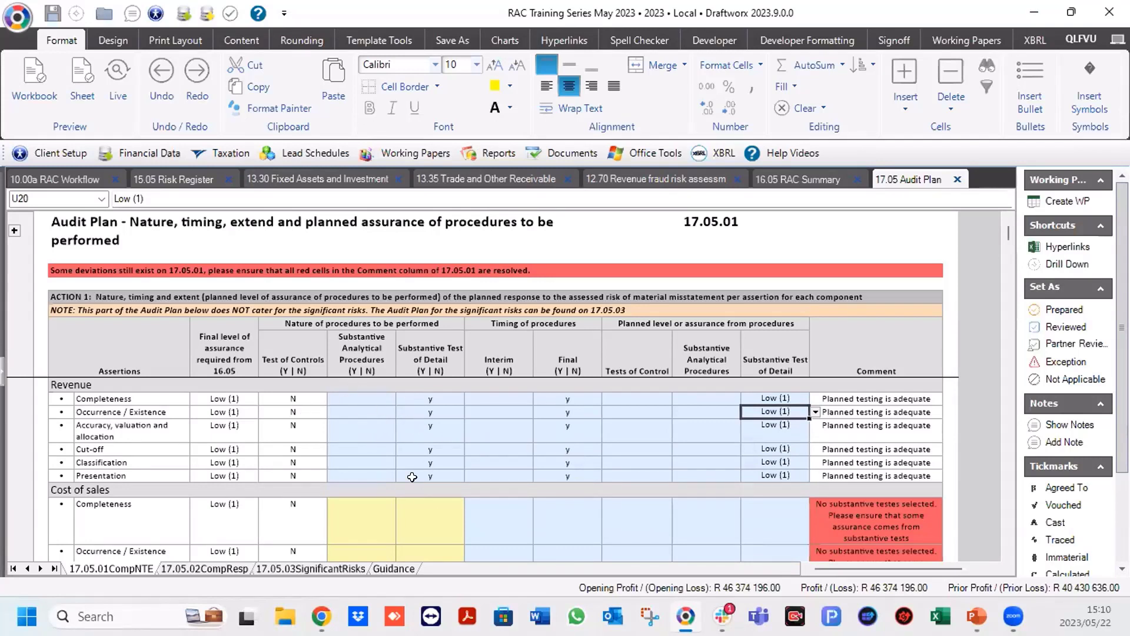
Copy Revenue's six y answers for Substantive Test of Detail into the matching Cost of sales assertions, starting at Completeness.
left_click_drag(425, 398, 427, 474)
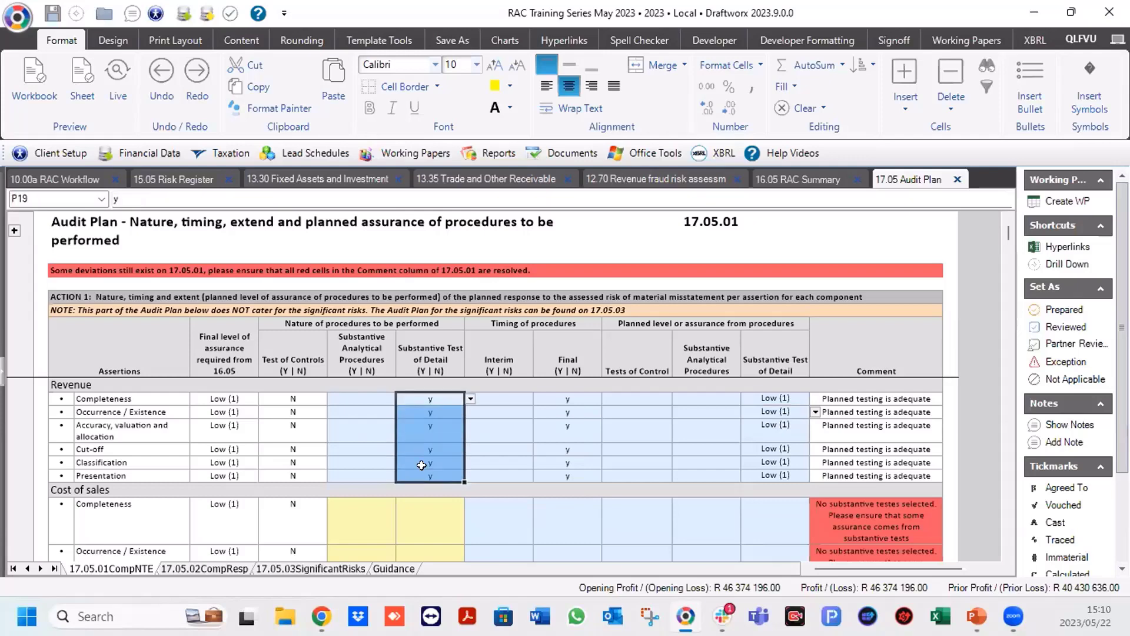
left_click(432, 523)
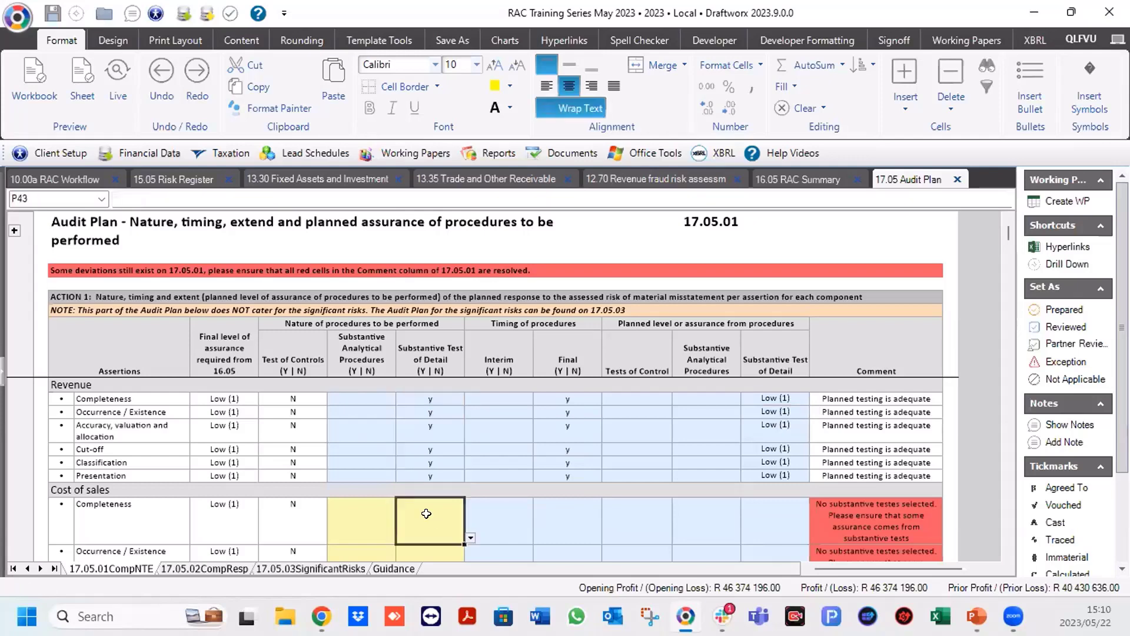
type("y y y y y y y")
scroll(426, 514, "down", 2)
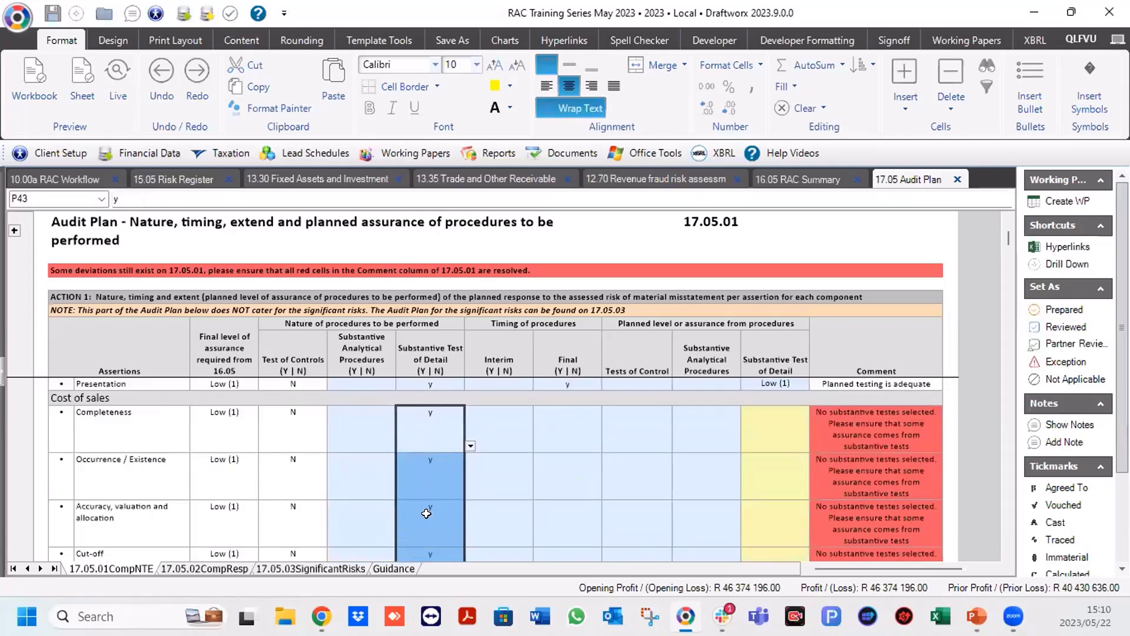
Copy Revenue's Final timing and planned assurance entries for all six assertions into the matching Cost of sales cells, starting at Completeness.
scroll(427, 514, "up", 3)
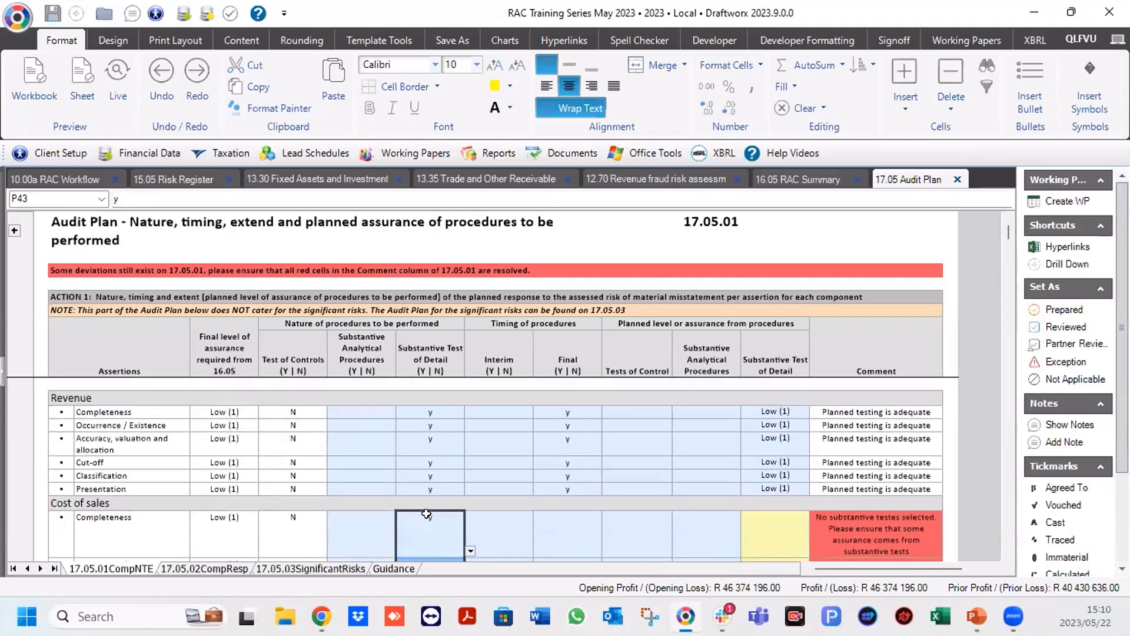
left_click_drag(772, 411, 765, 489)
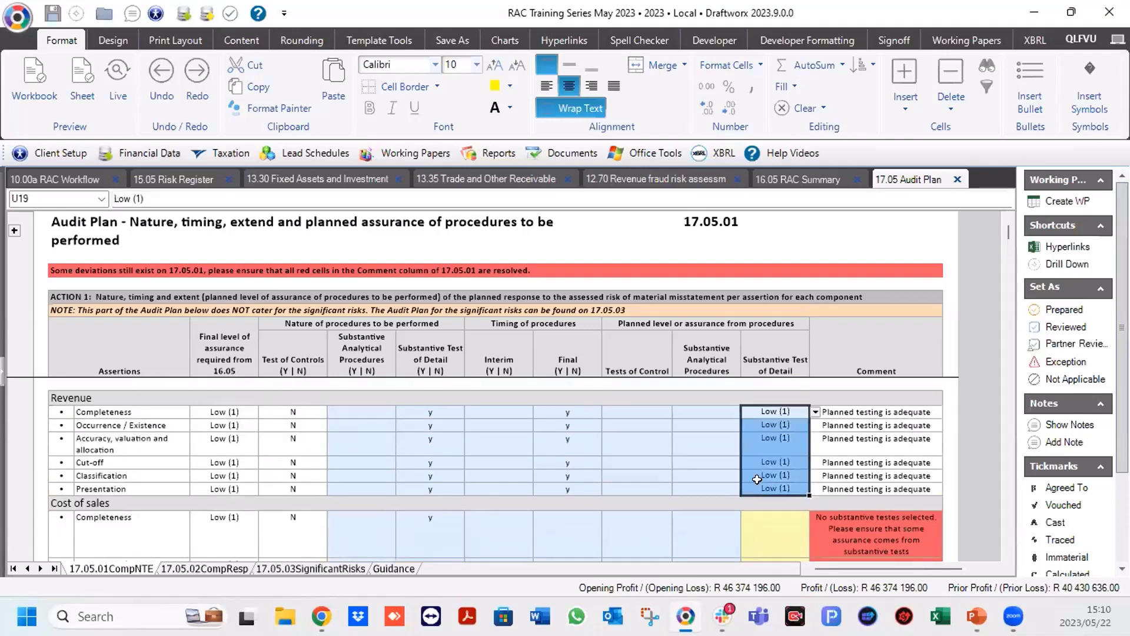
left_click_drag(559, 410, 789, 488)
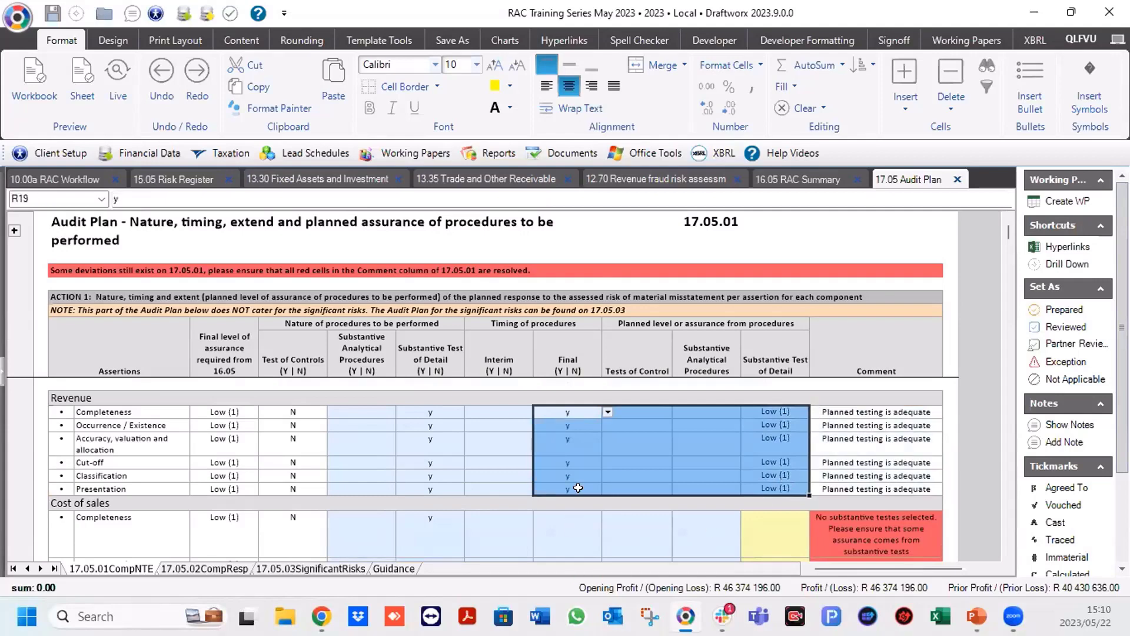
key("ctrl+c")
left_click(551, 520)
key("ctrl+v")
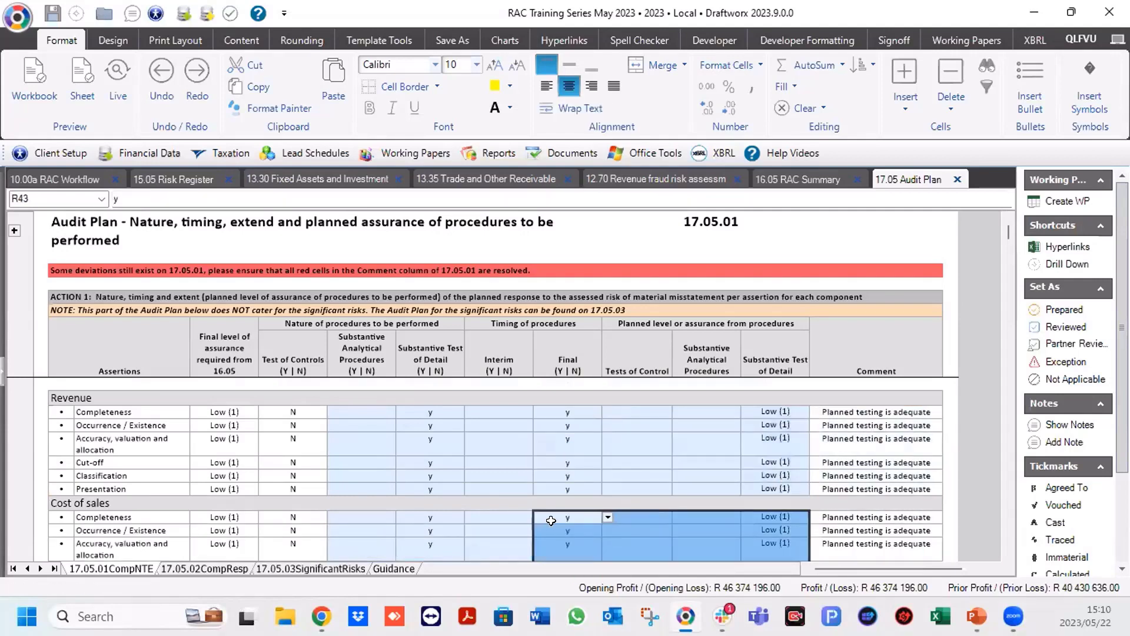
For Cost of sales Occurrence / Existence, clear the Substantive Test of Detail answer and enter y for Substantive Analytical Procedures.
scroll(552, 521, "down", 2)
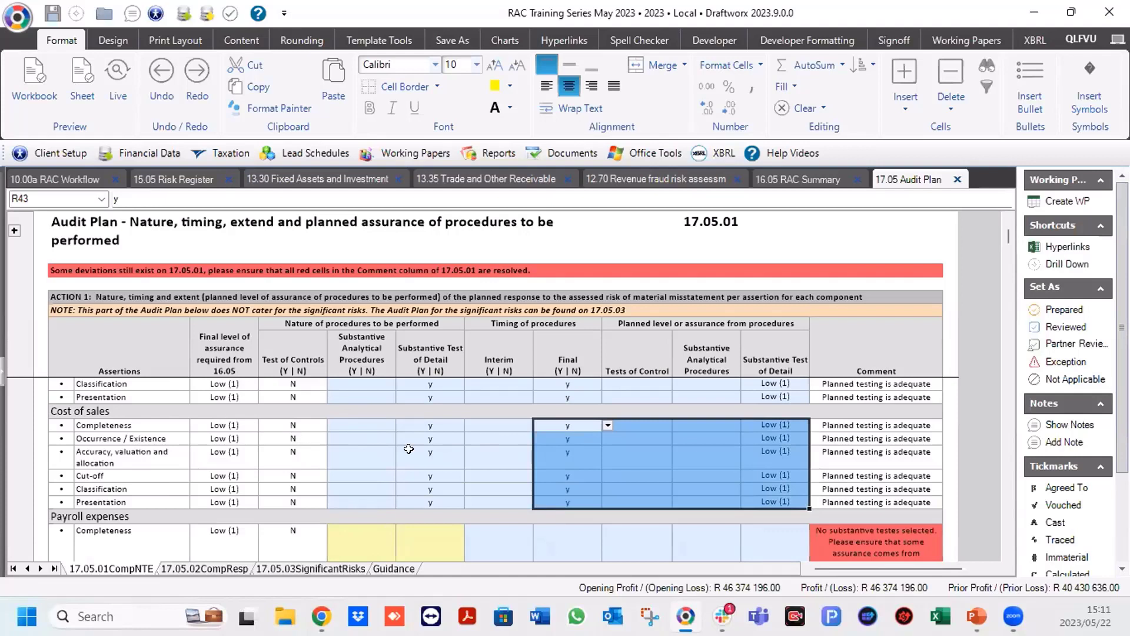
left_click(421, 435)
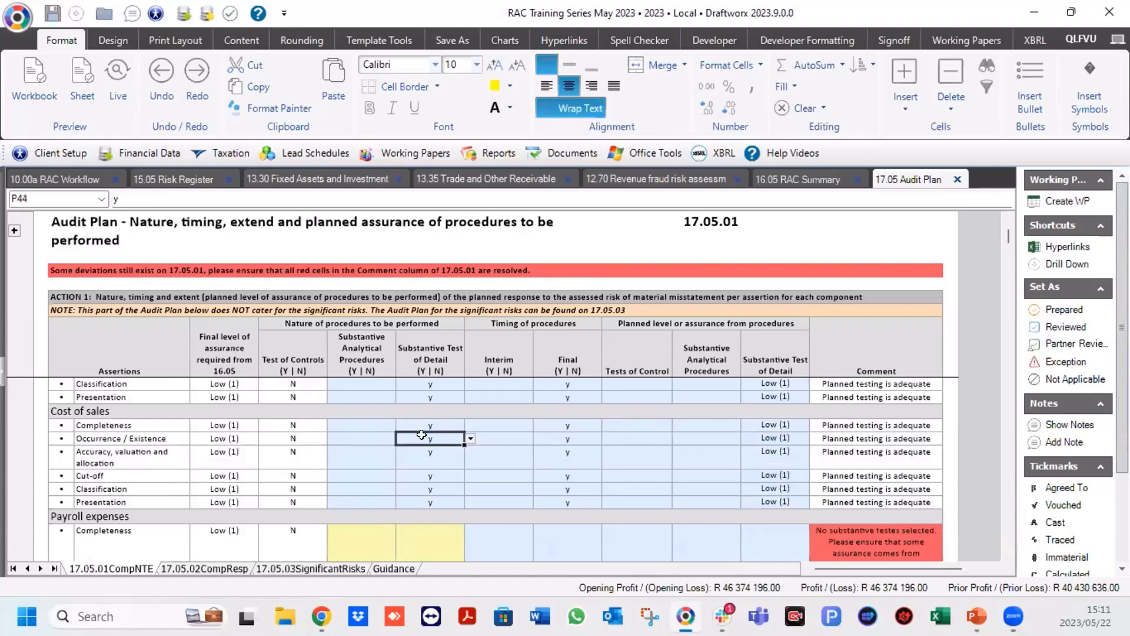
key("Delete")
left_click(499, 442)
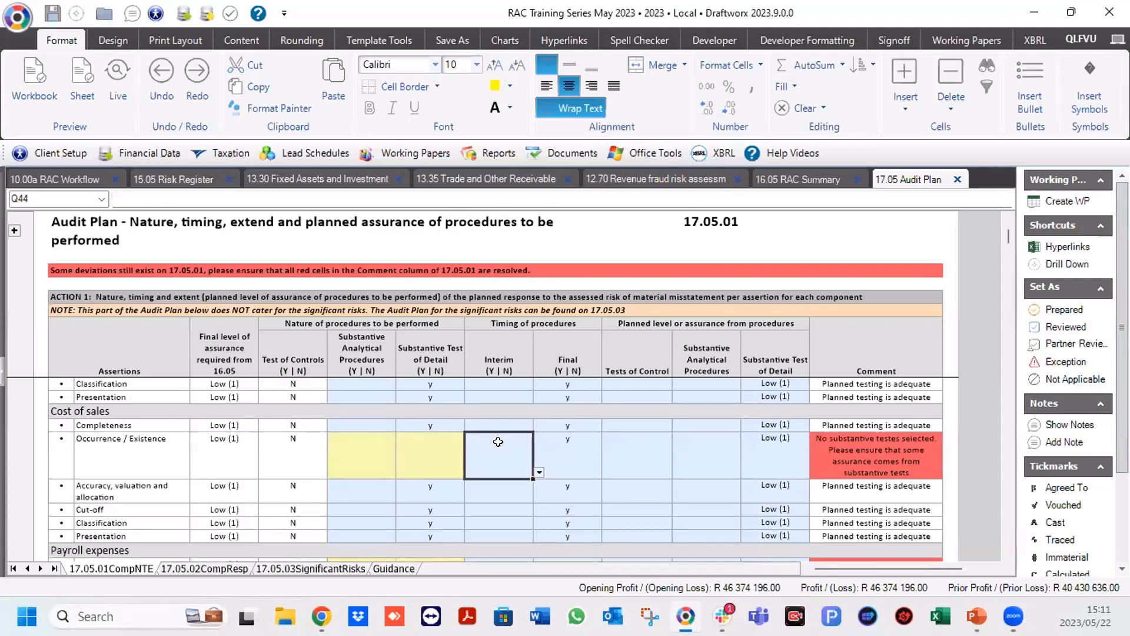
left_click(357, 439)
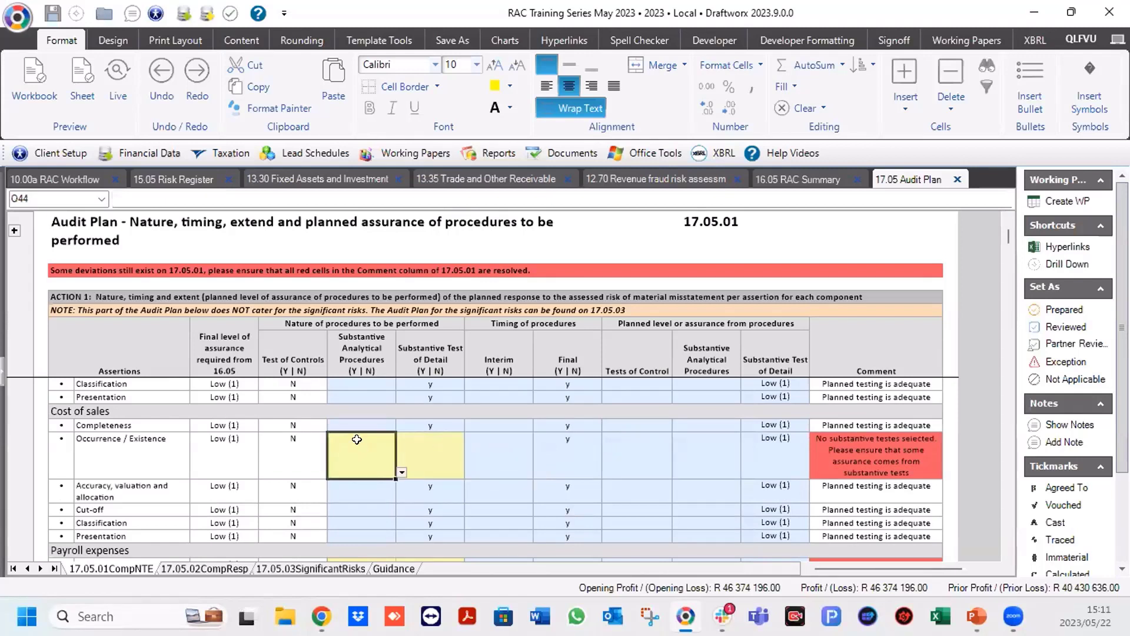
type("y")
key("Tab")
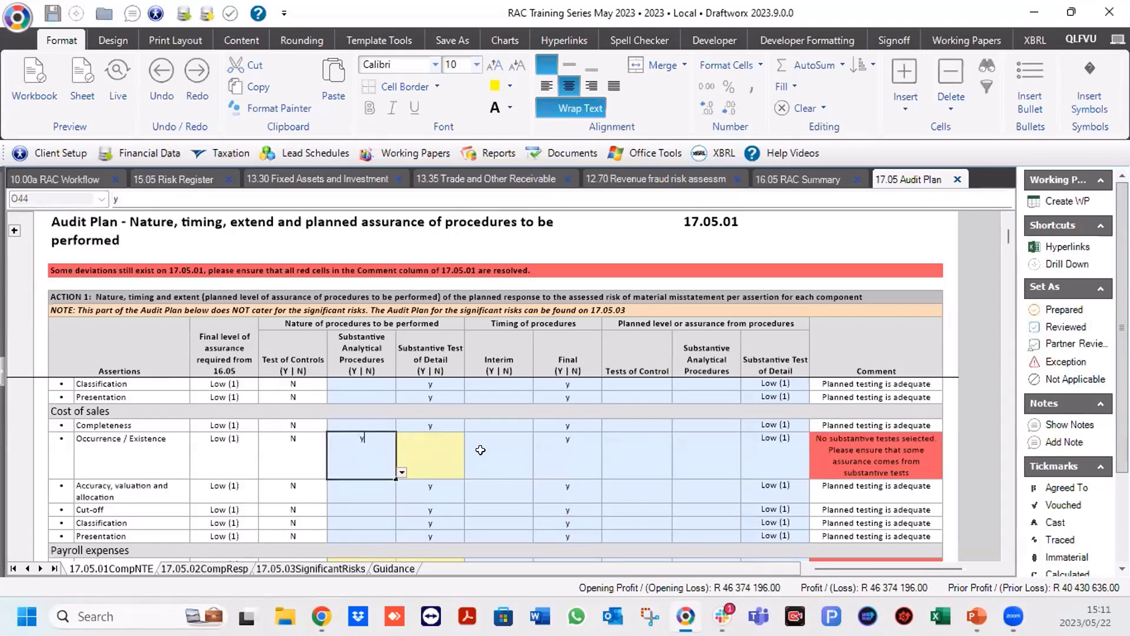
key("Tab")
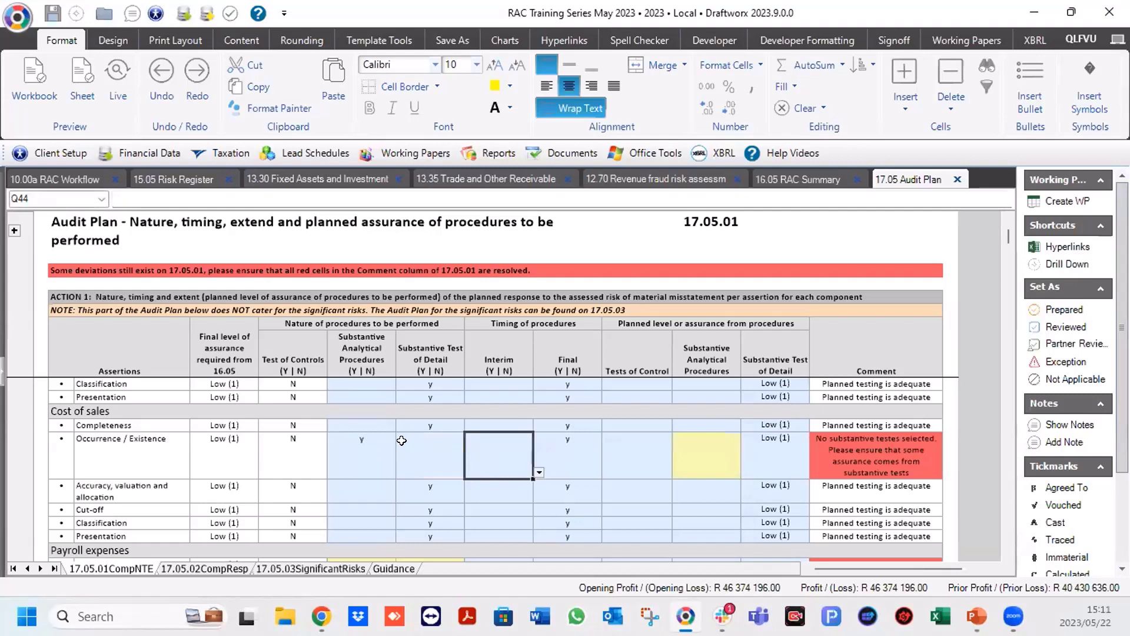
Set Cost of sales Occurrence / Existence planned assurance to Low (1) for Substantive Analytical Procedures and None (0) for Substantive Test of Detail.
left_click(713, 451)
left_click(746, 472)
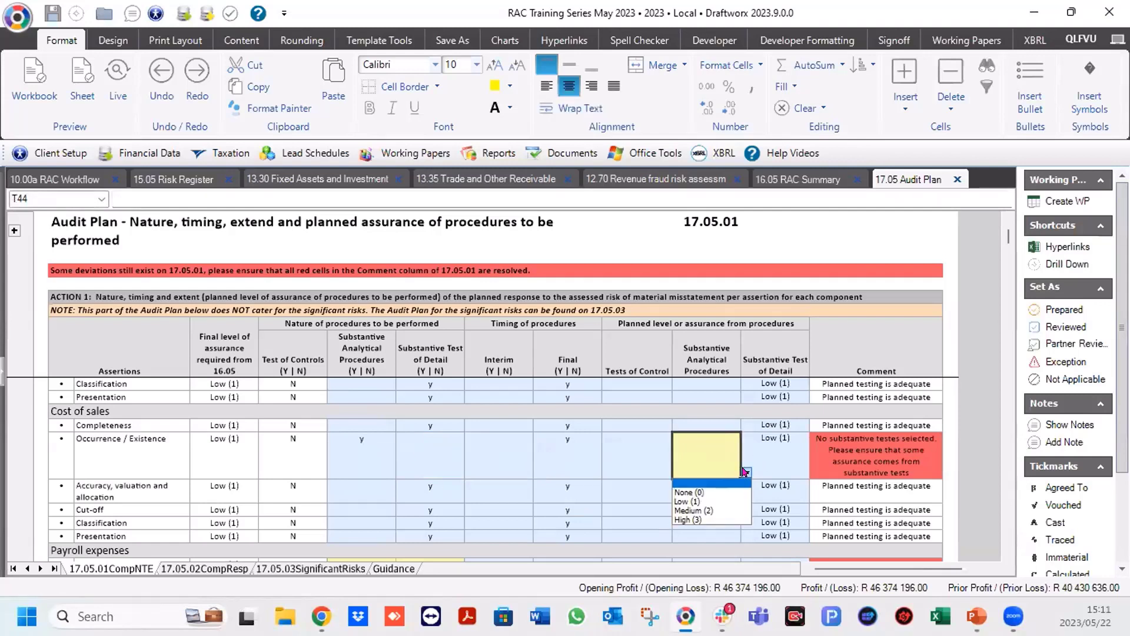
left_click(683, 501)
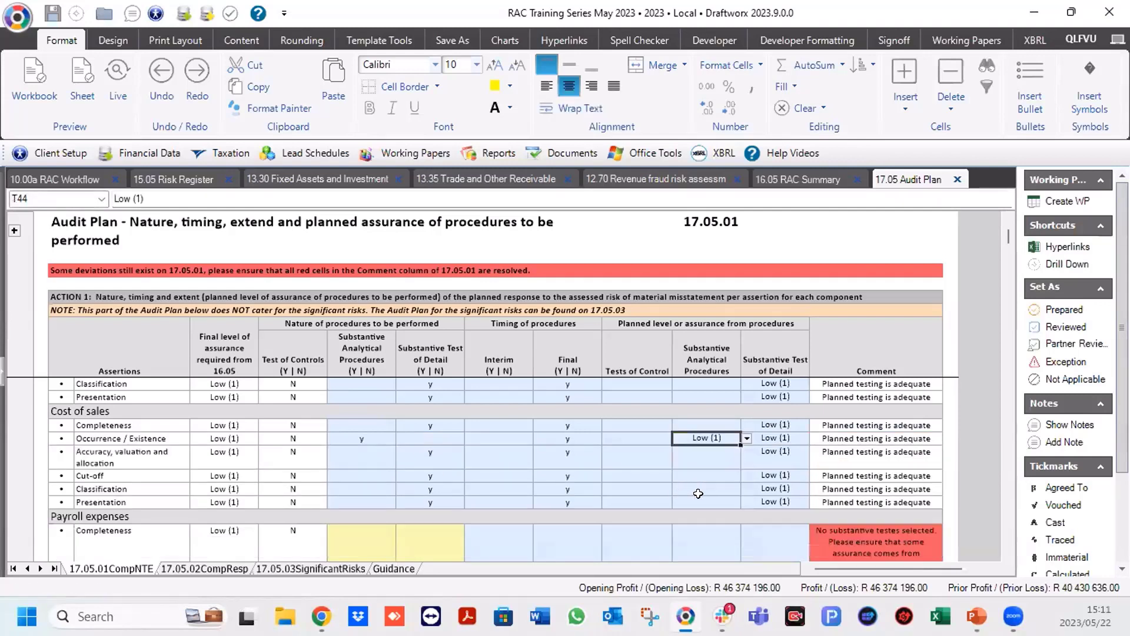
left_click(771, 437)
left_click(815, 438)
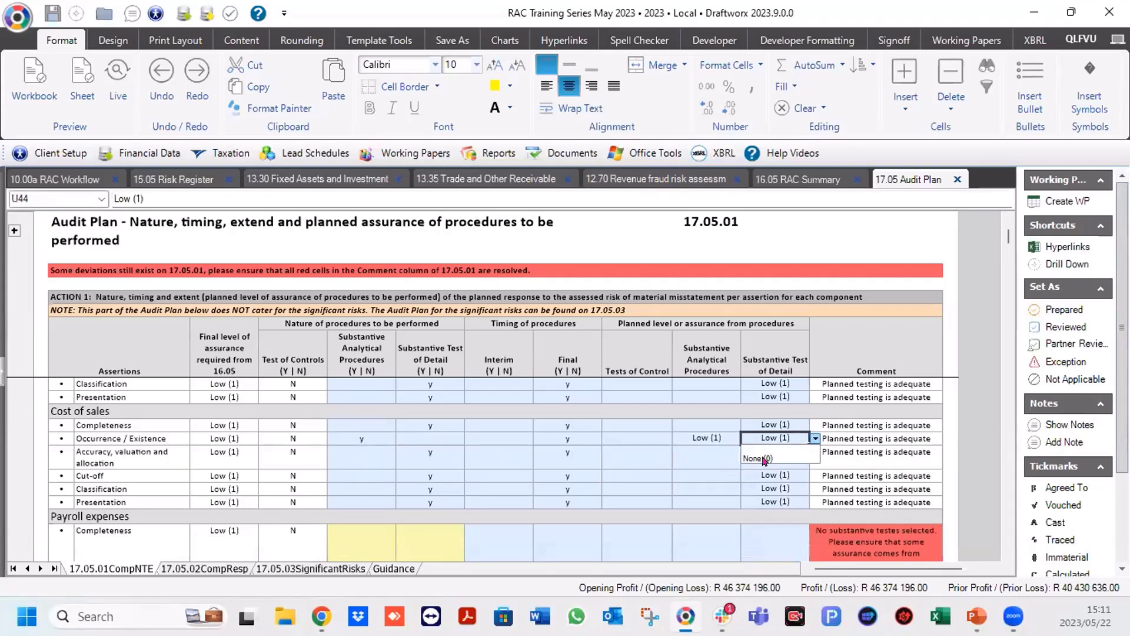
left_click(752, 460)
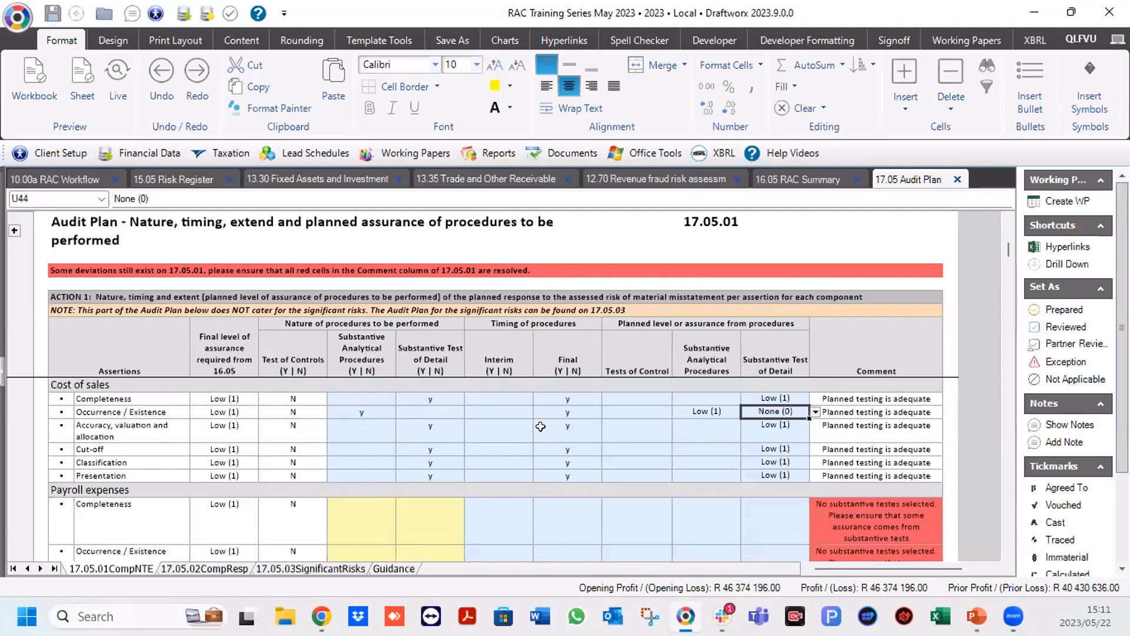
Enter y for Substantive Test of Detail on all six Trade and other rec. assertions, from Completeness through Presentation.
scroll(541, 426, "down", 3)
scroll(540, 427, "down", 2)
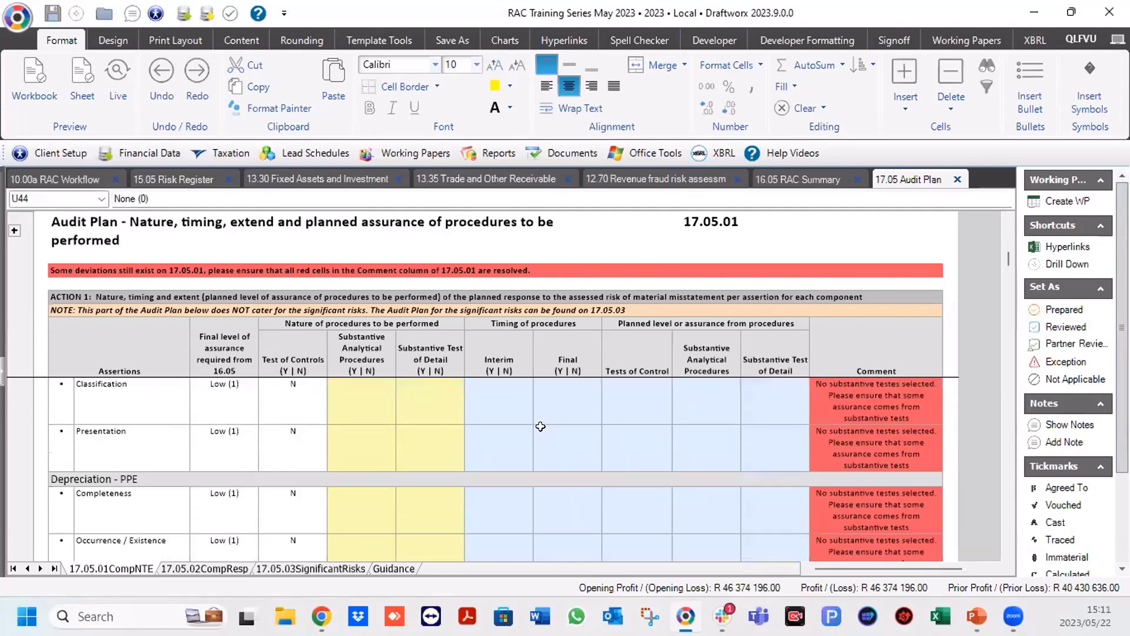
scroll(541, 426, "down", 5)
scroll(540, 426, "down", 4)
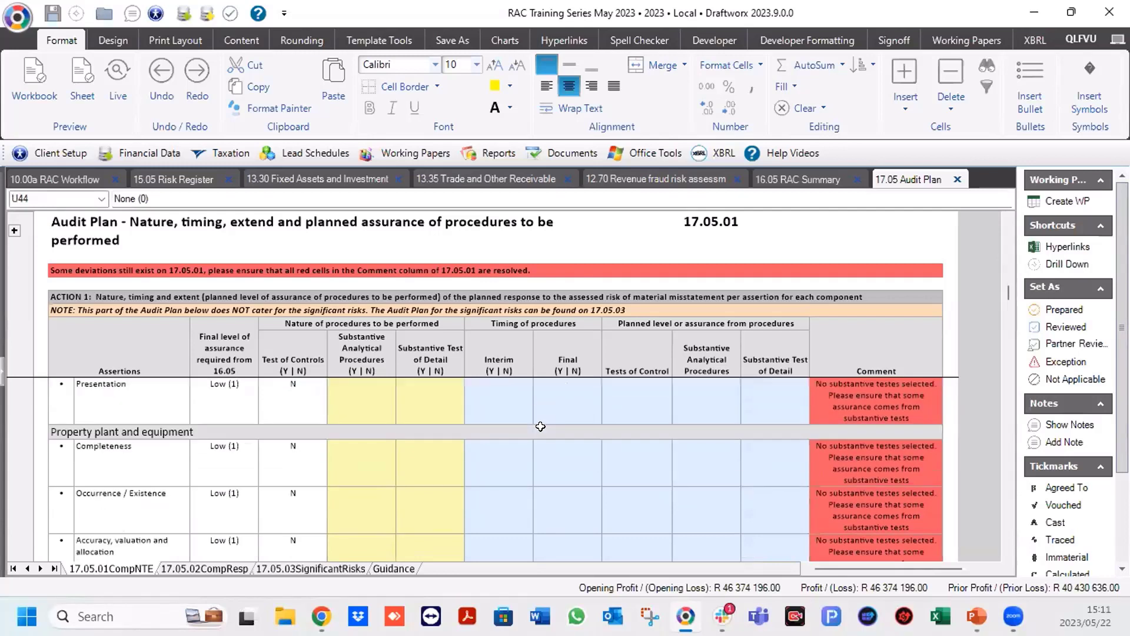
scroll(541, 426, "down", 5)
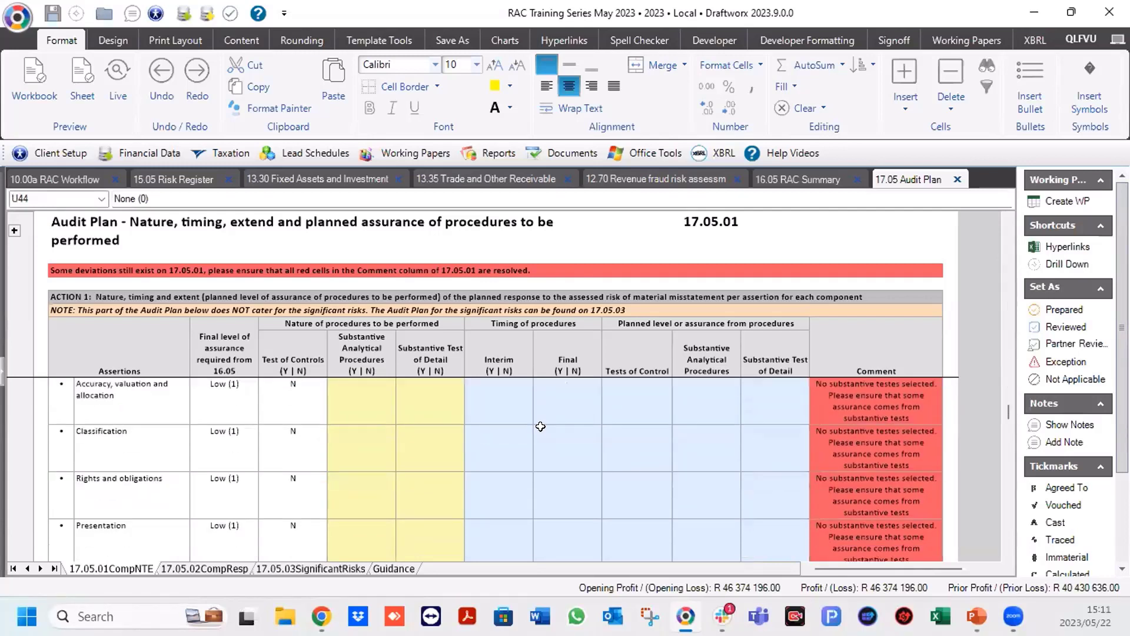
scroll(540, 426, "down", 3)
scroll(540, 426, "down", 2)
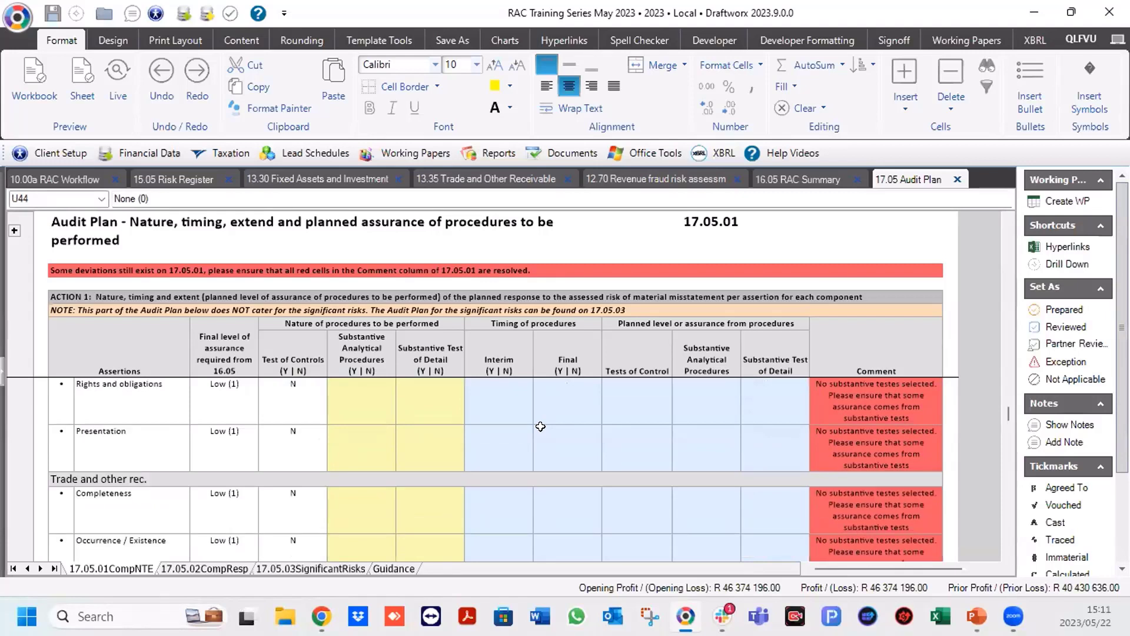
left_click(332, 501)
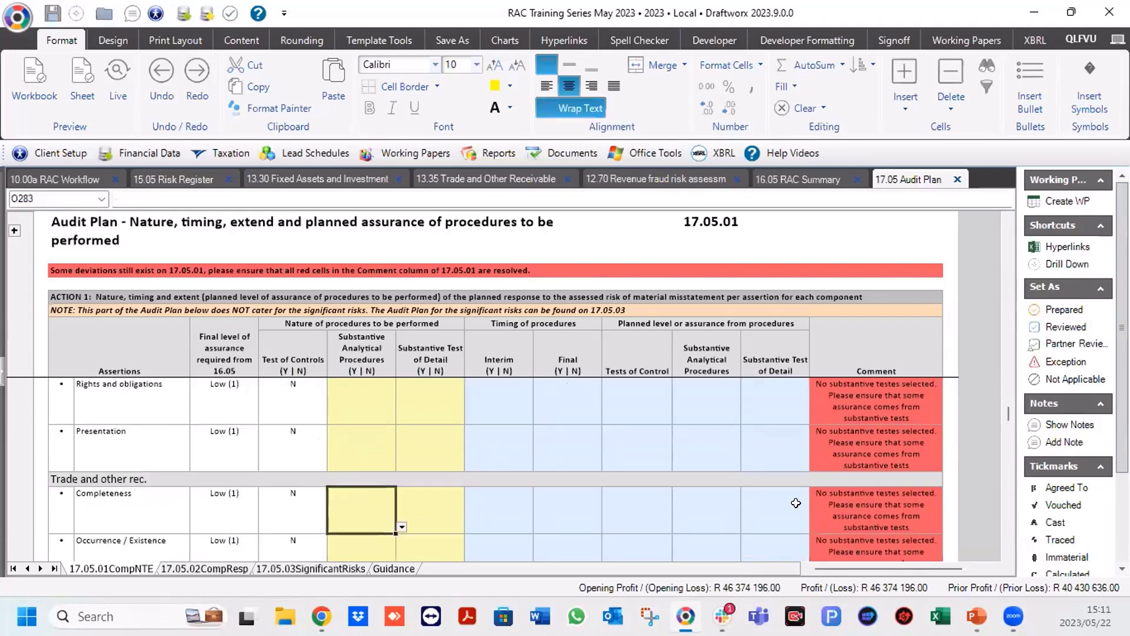
left_click(1007, 552)
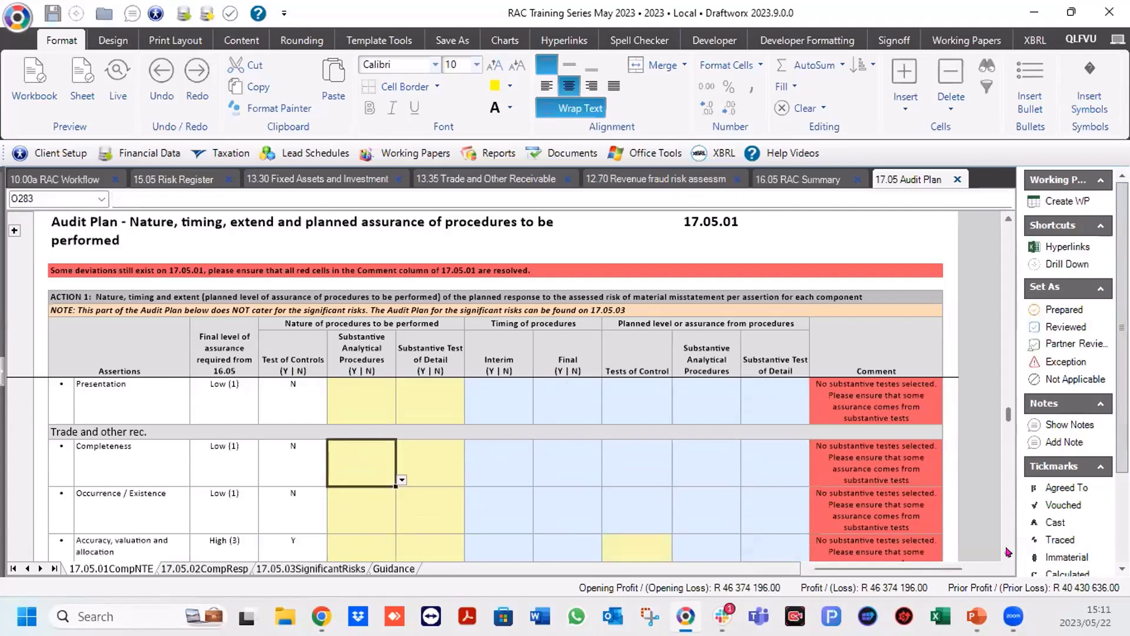
left_click(1007, 552)
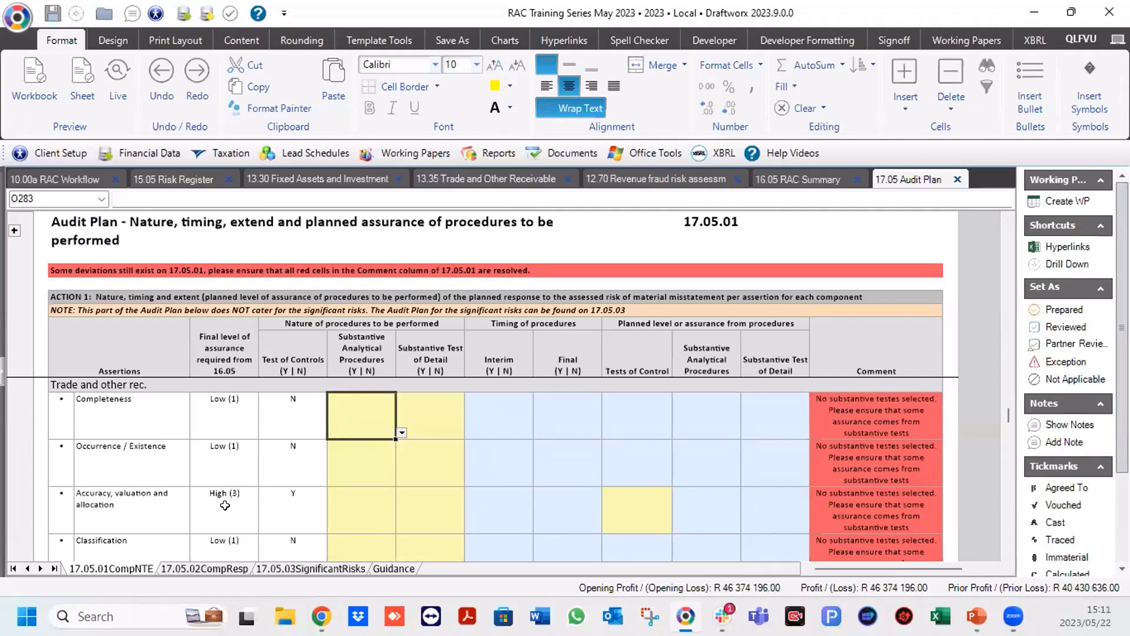
left_click(440, 407)
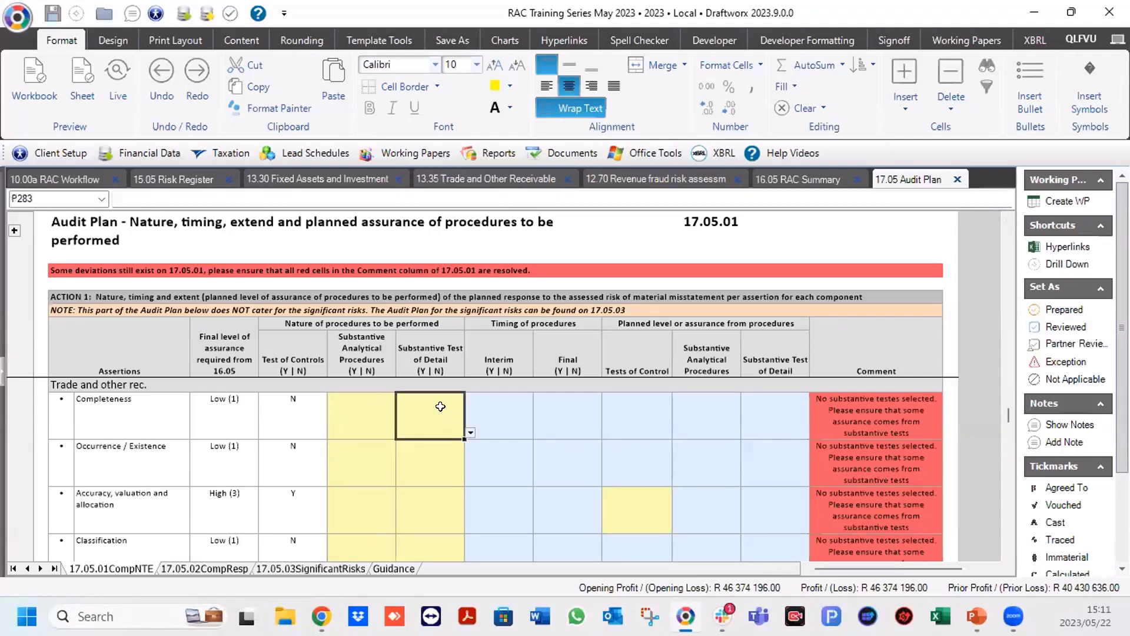
type("y")
key("Return")
type("y")
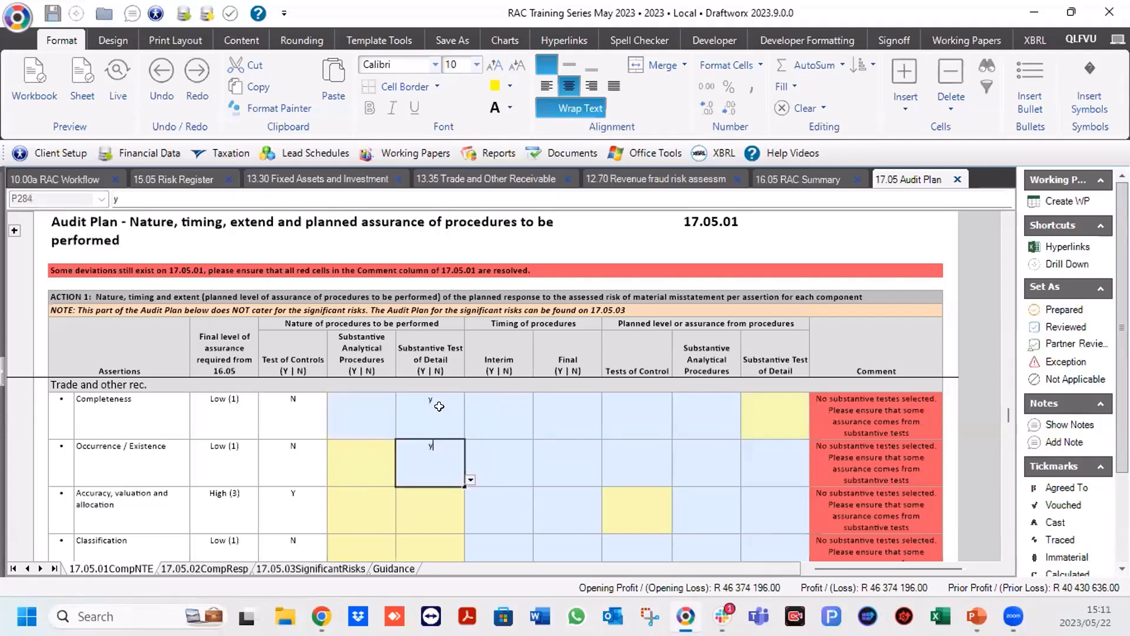
key("Return")
type("y")
key("Return")
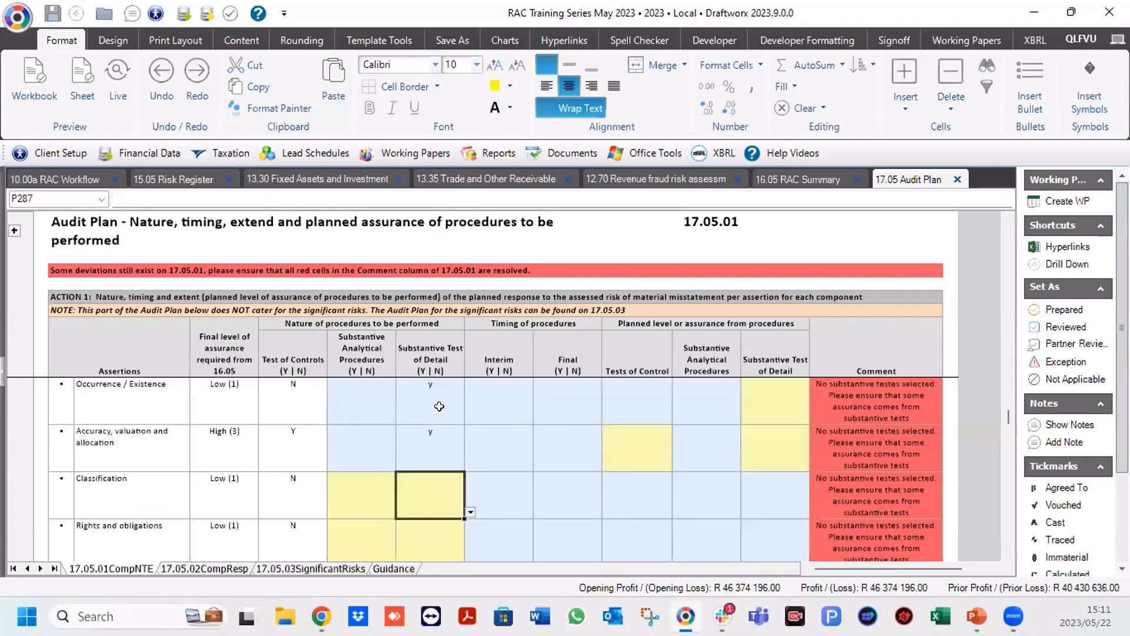
type("y")
key("Return")
type("y")
key("Return")
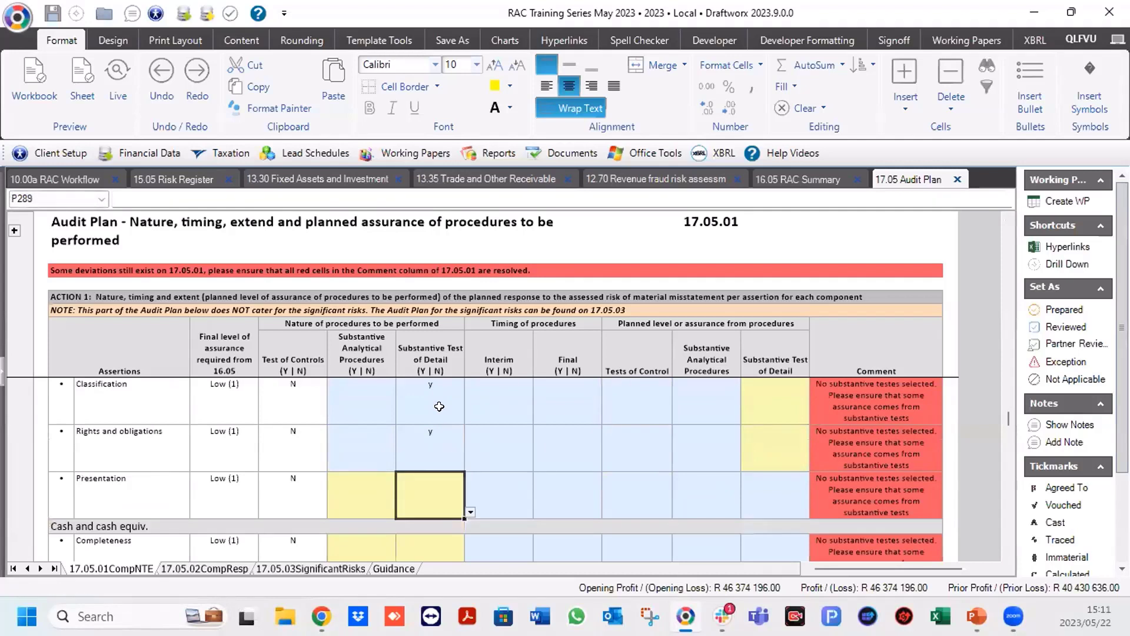
type("y")
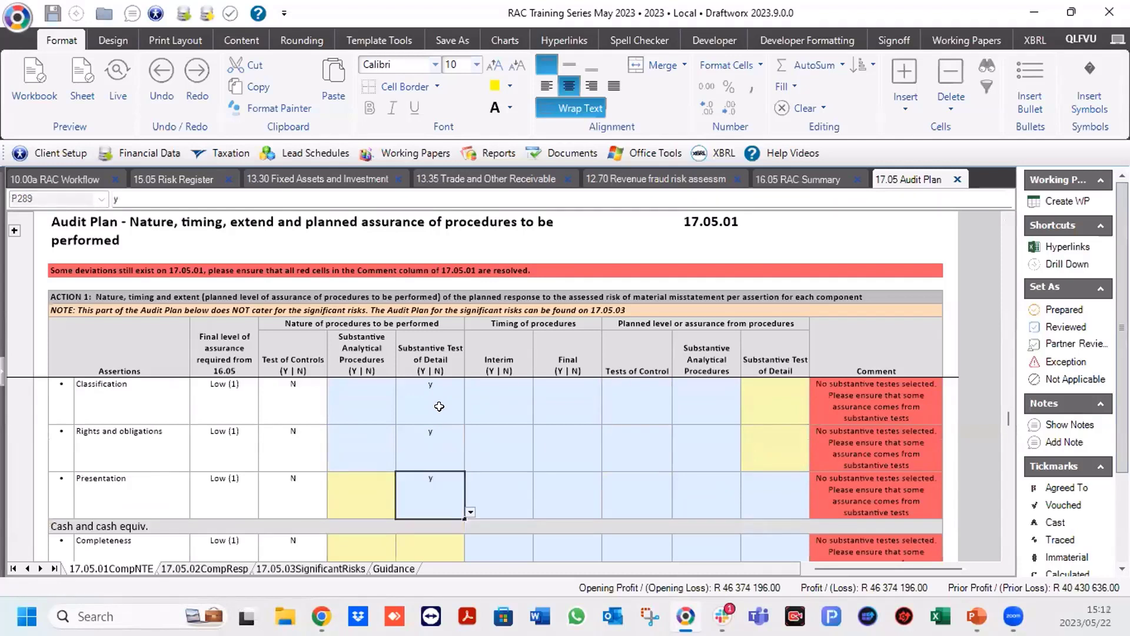
Set Substantive Analytical Procedures to Y for the Accuracy, valuation and allocation assertion of Trade and other rec.
left_click(342, 387)
key("Up")
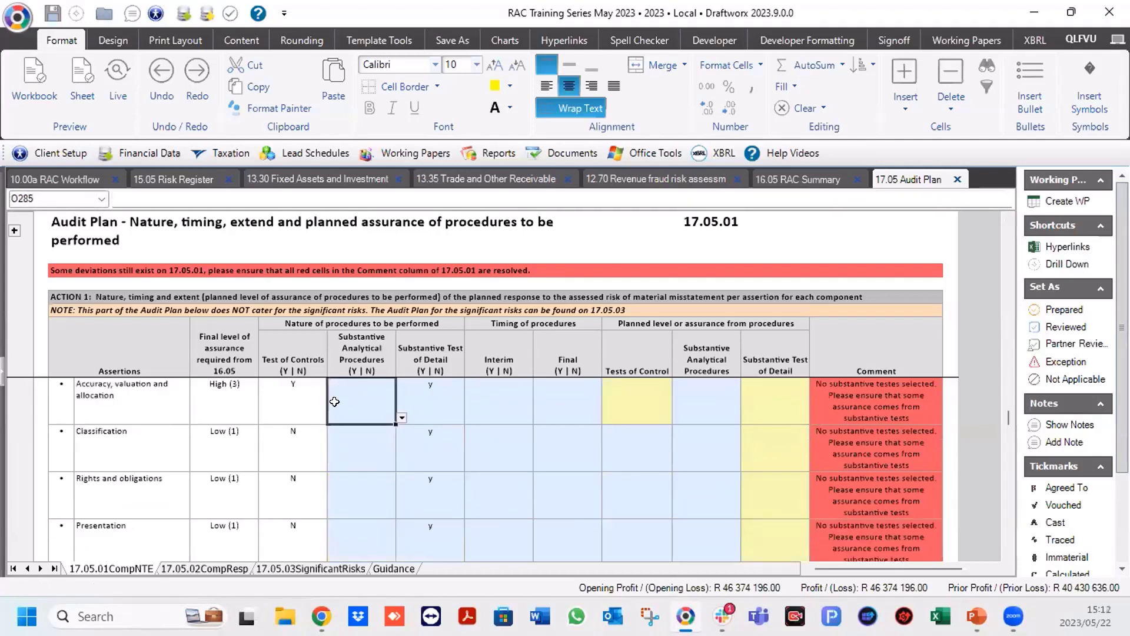
left_click(401, 417)
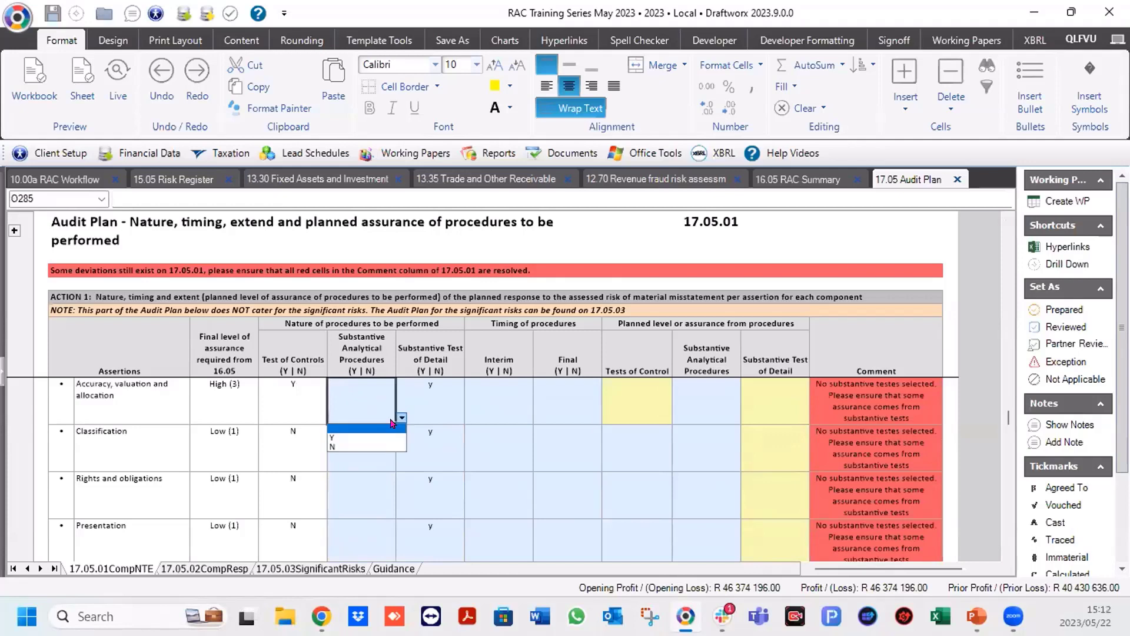
left_click(333, 438)
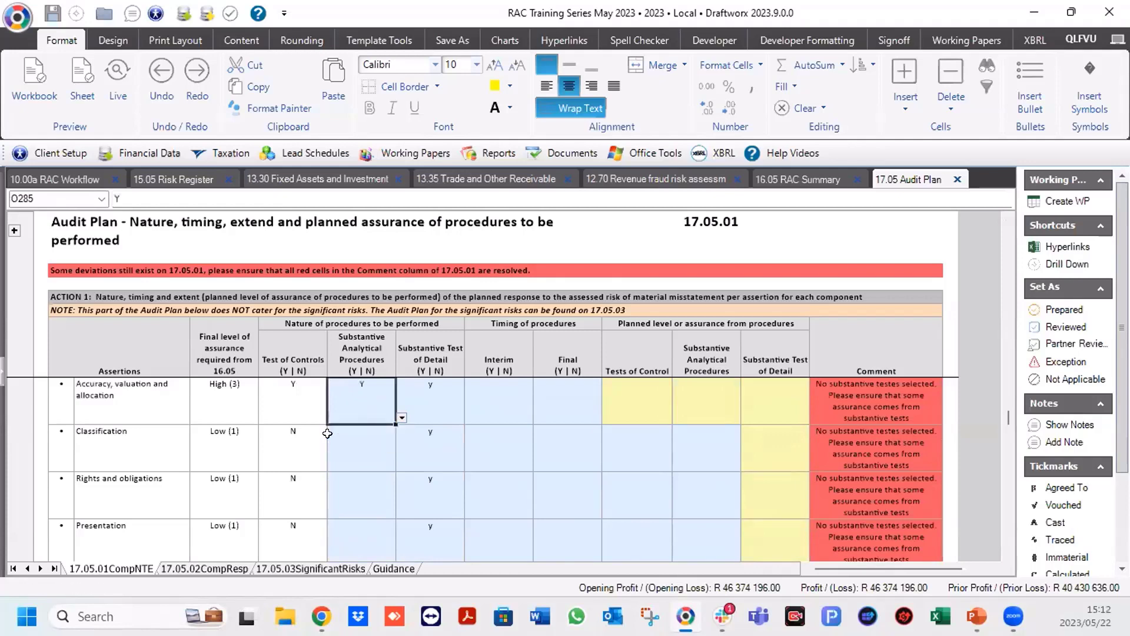
Enter y for Final timing on all six Trade and other rec. assertions, from Completeness through Presentation.
left_click(556, 384)
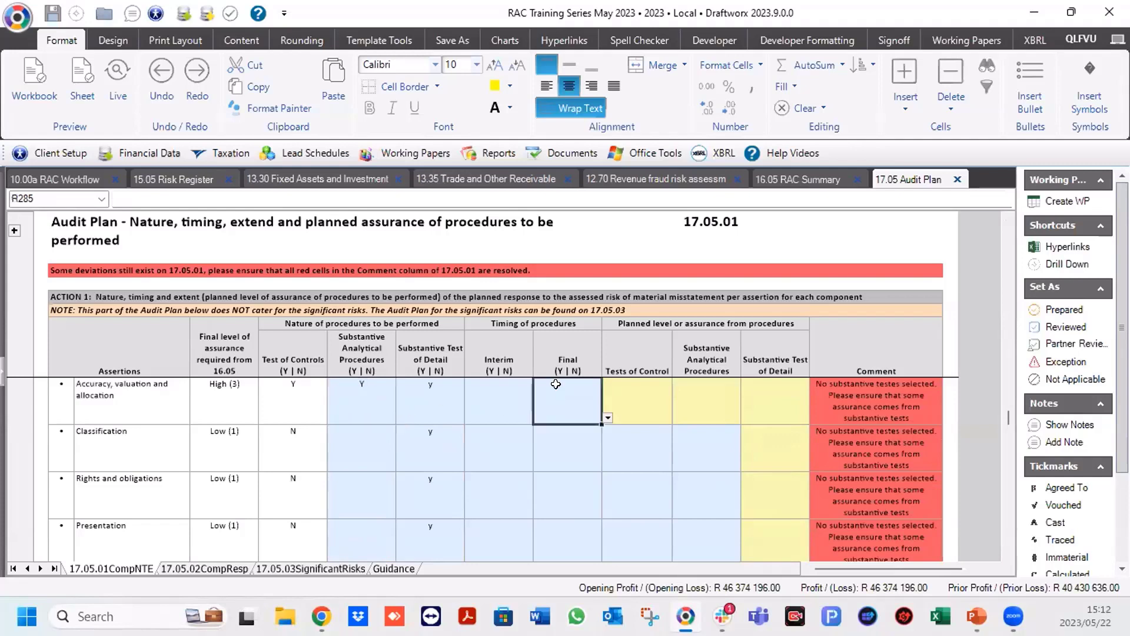
key("Up")
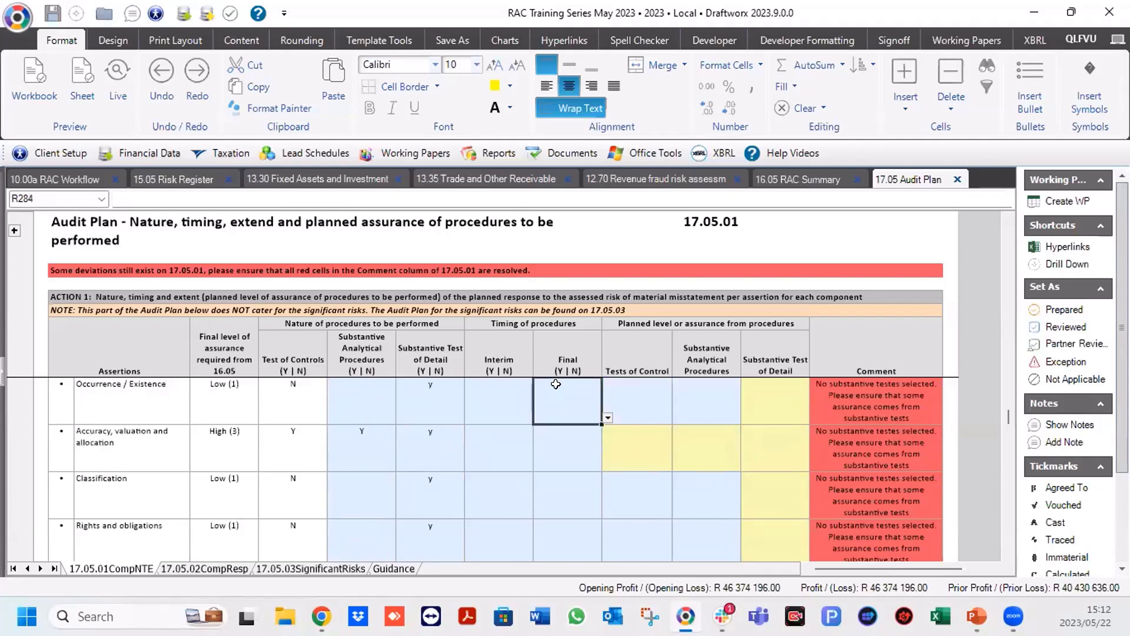
key("Up")
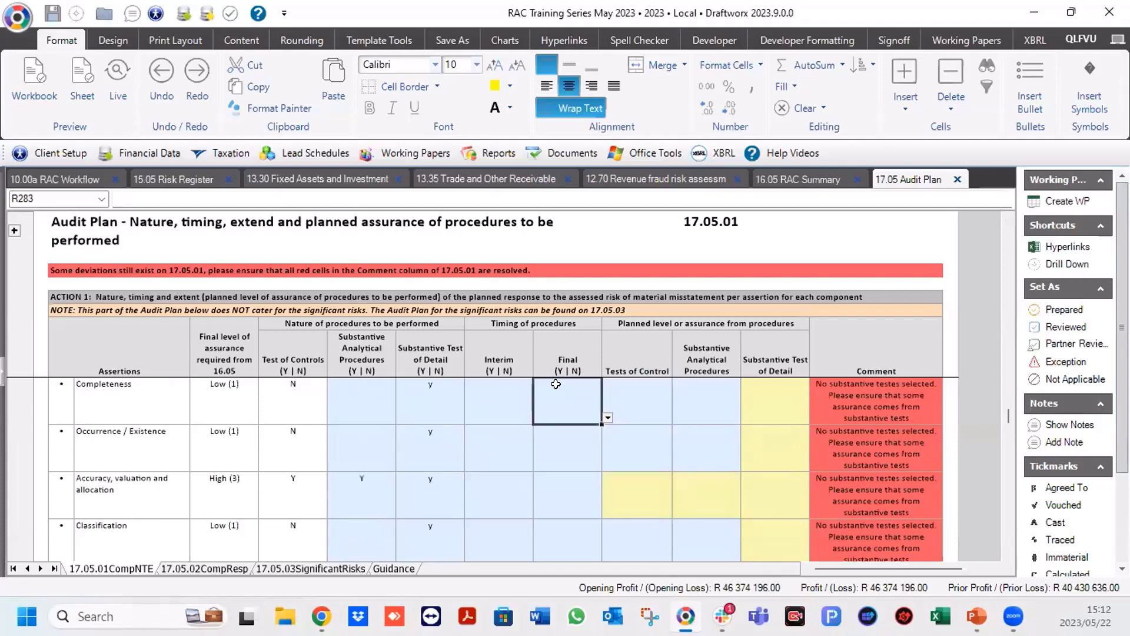
type("y")
key("Down")
type("y")
key("Down")
type("y")
key("Down")
type("y")
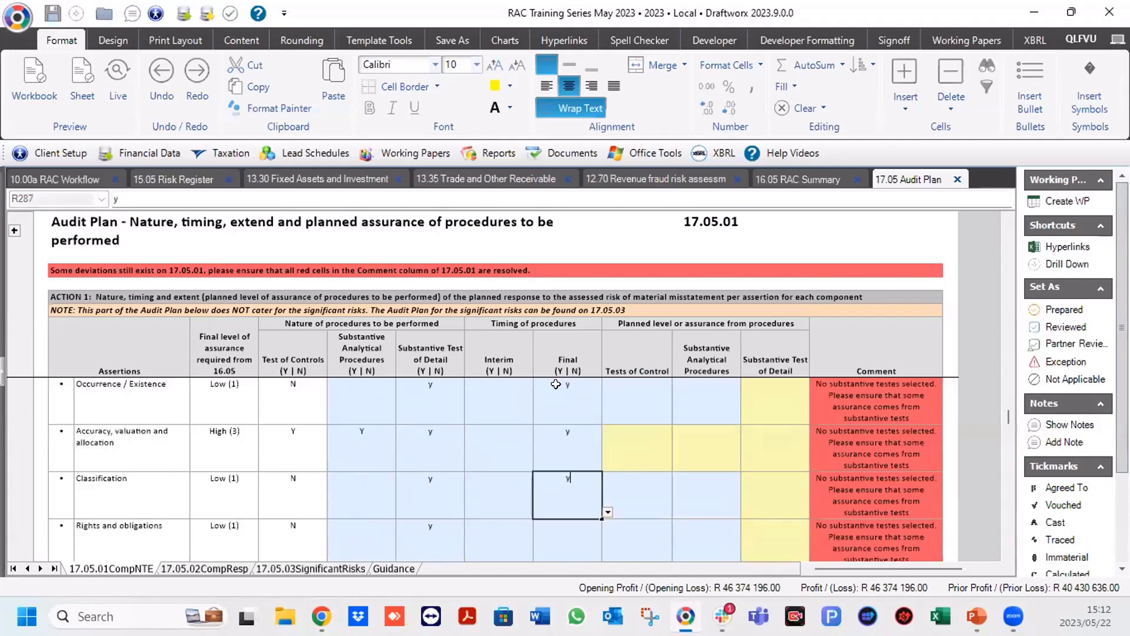
key("Down")
type("y")
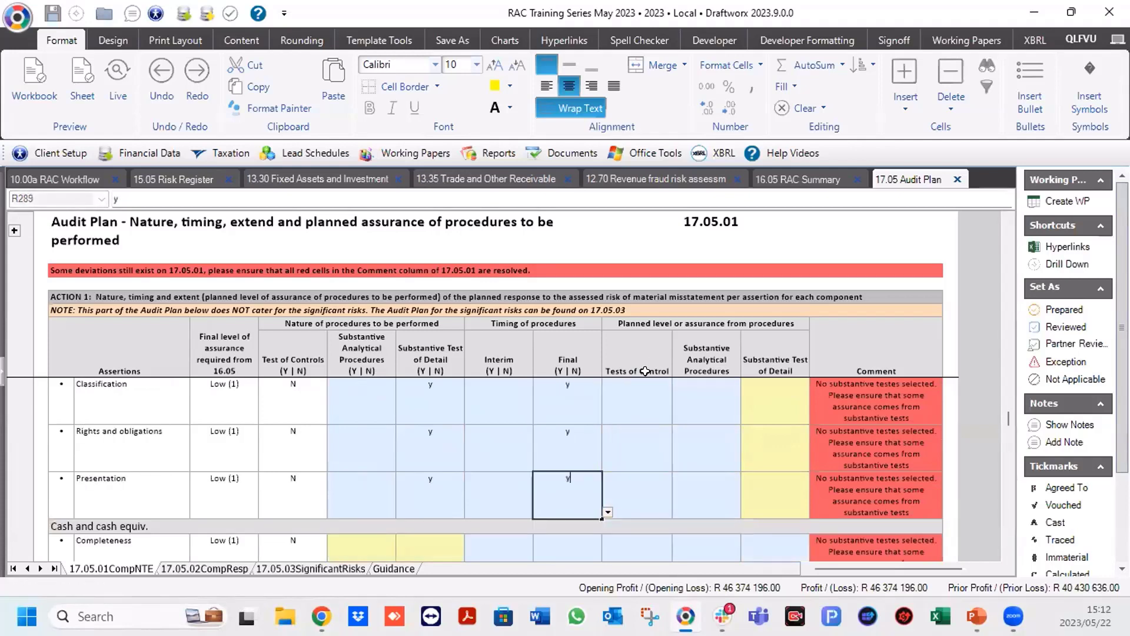
Set Substantive Test of Detail planned assurance to Low (1) for Completeness and Occurrence / Existence of Trade and other rec.
left_click(611, 395)
key("Up")
key("Up")
key("Up")
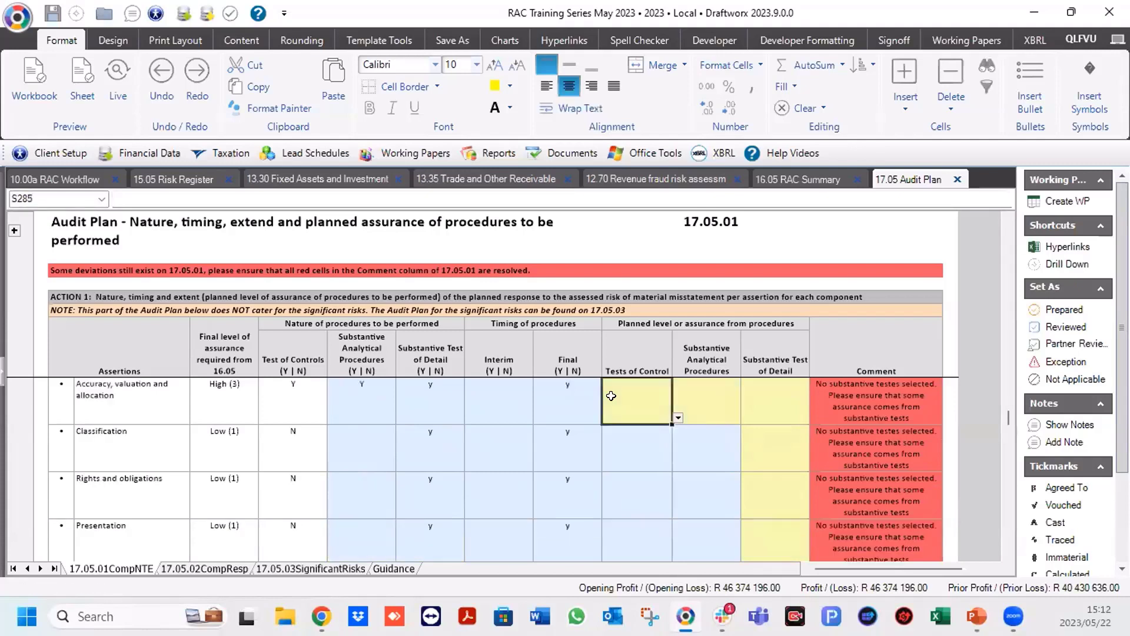
key("Up")
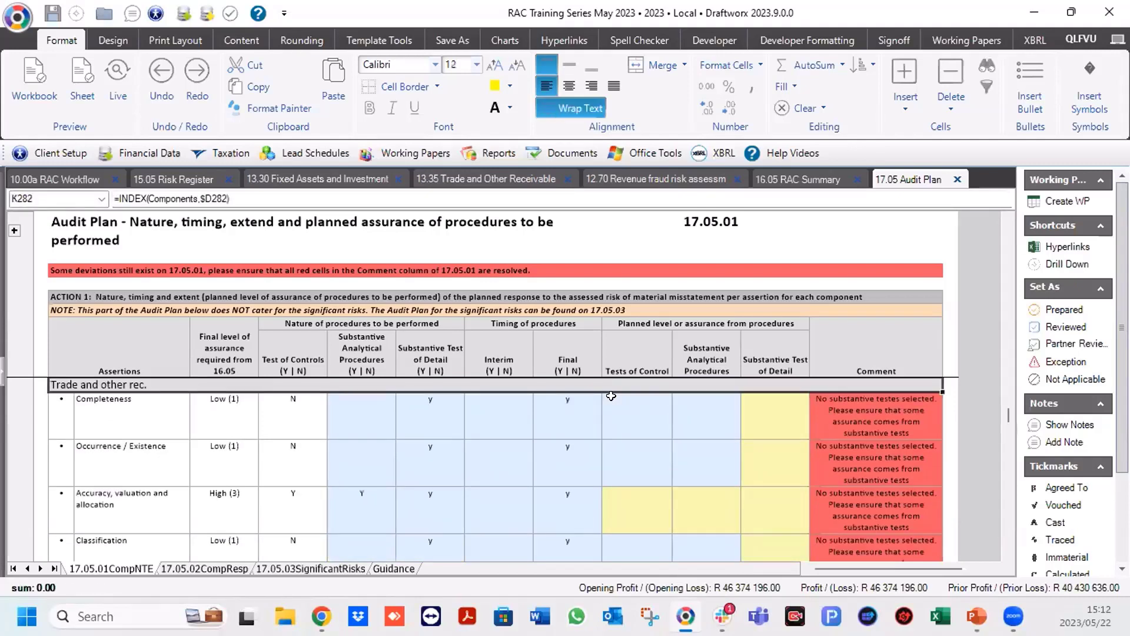
left_click(776, 416)
left_click(816, 433)
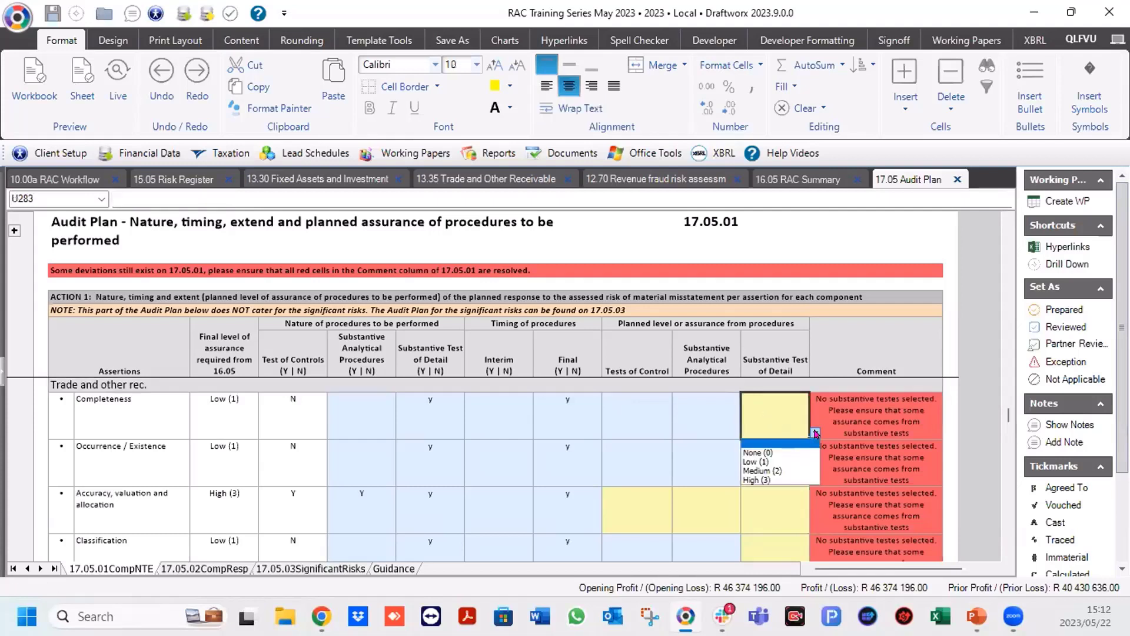
left_click(755, 459)
left_click(771, 412)
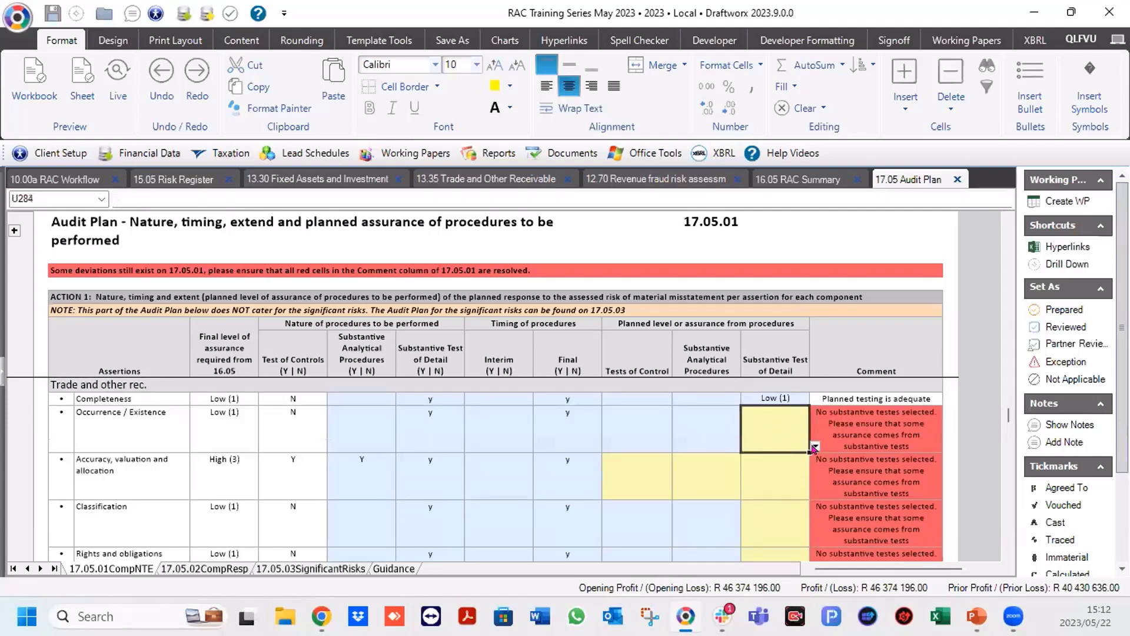
left_click(815, 447)
left_click(751, 475)
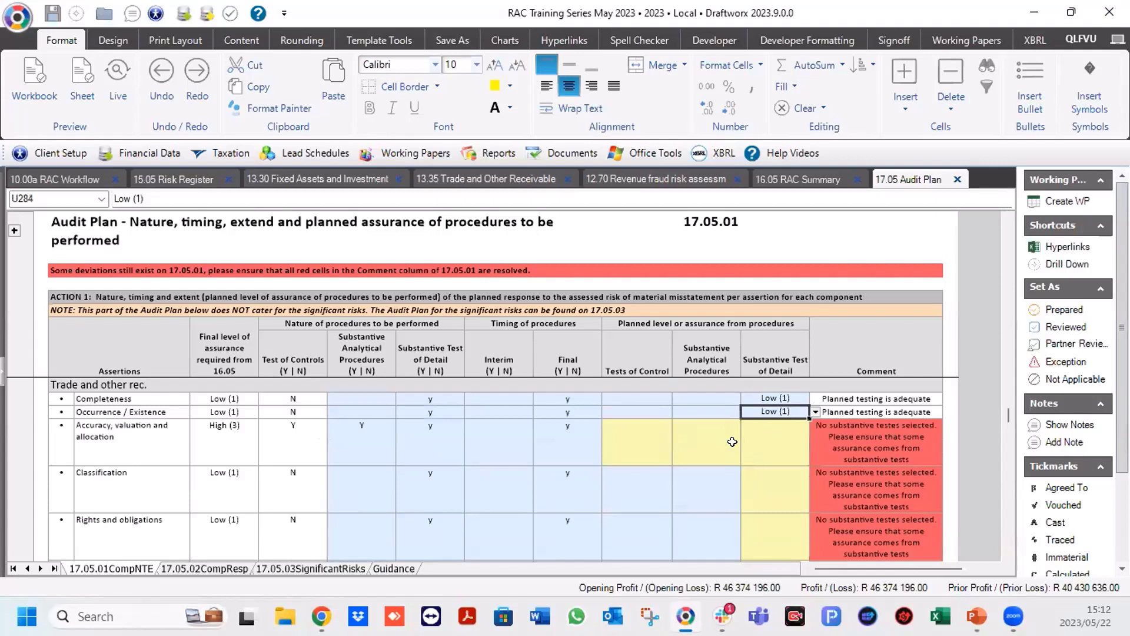
For Trade and other rec. Accuracy, valuation and allocation, set planned assurance to Medium (2) for Tests of Control and Low (1) for Substantive Analytical Procedures.
left_click(622, 434)
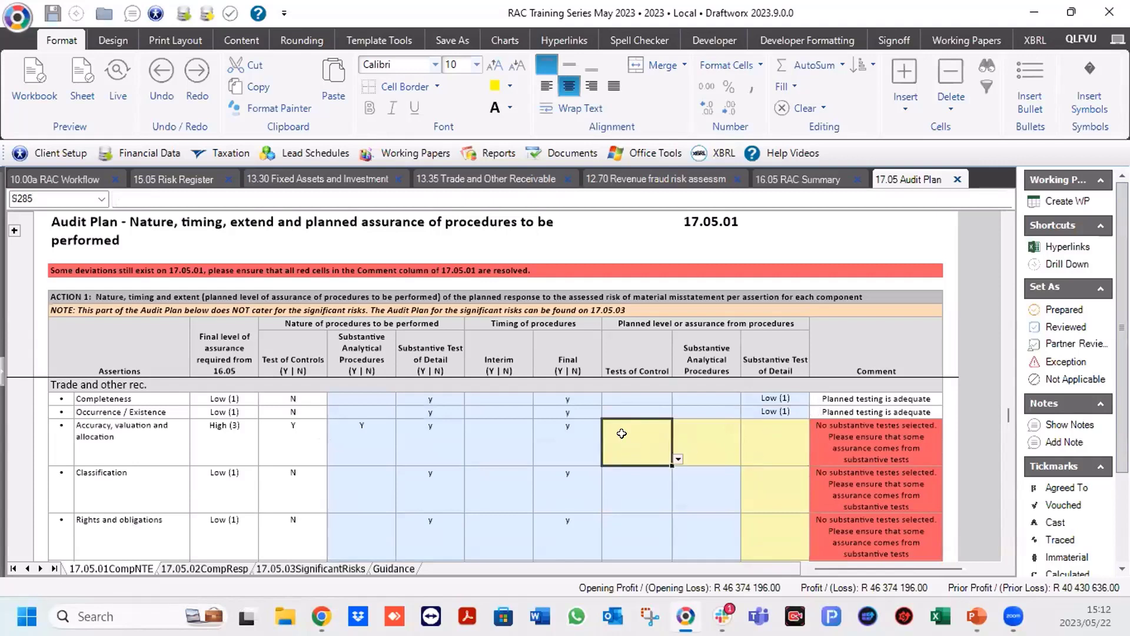
left_click(678, 459)
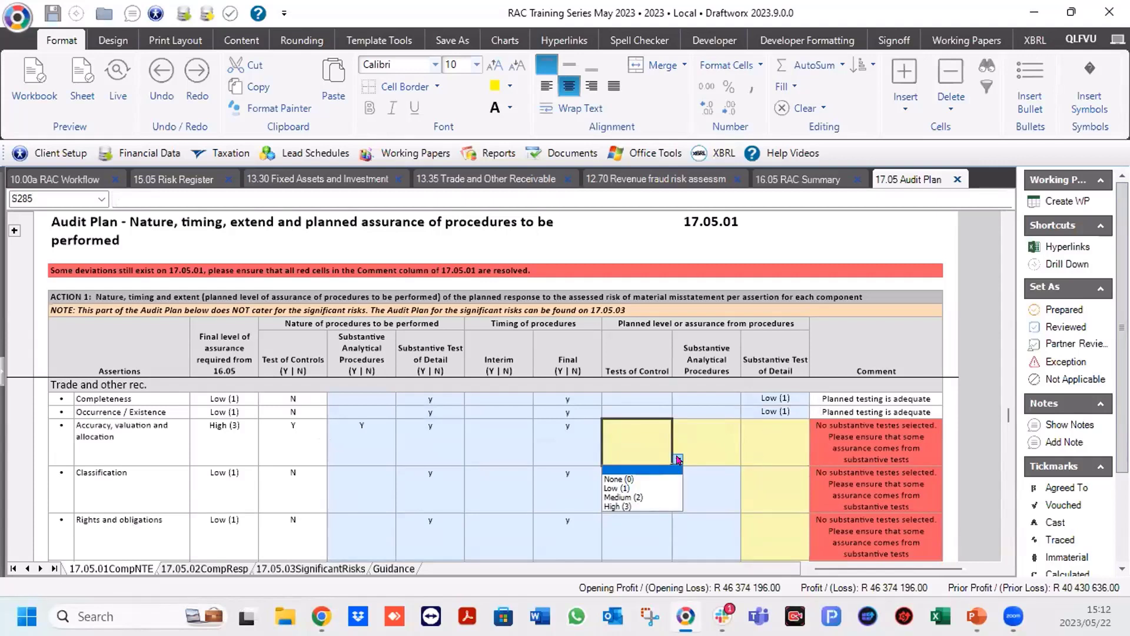
left_click(627, 498)
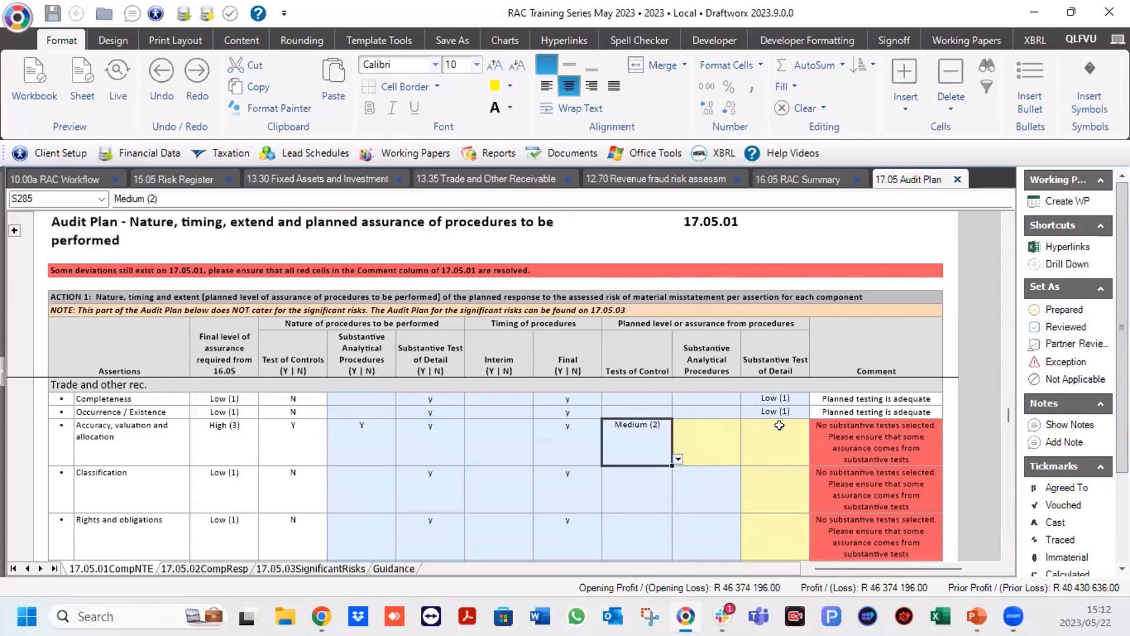
left_click(715, 435)
left_click(746, 459)
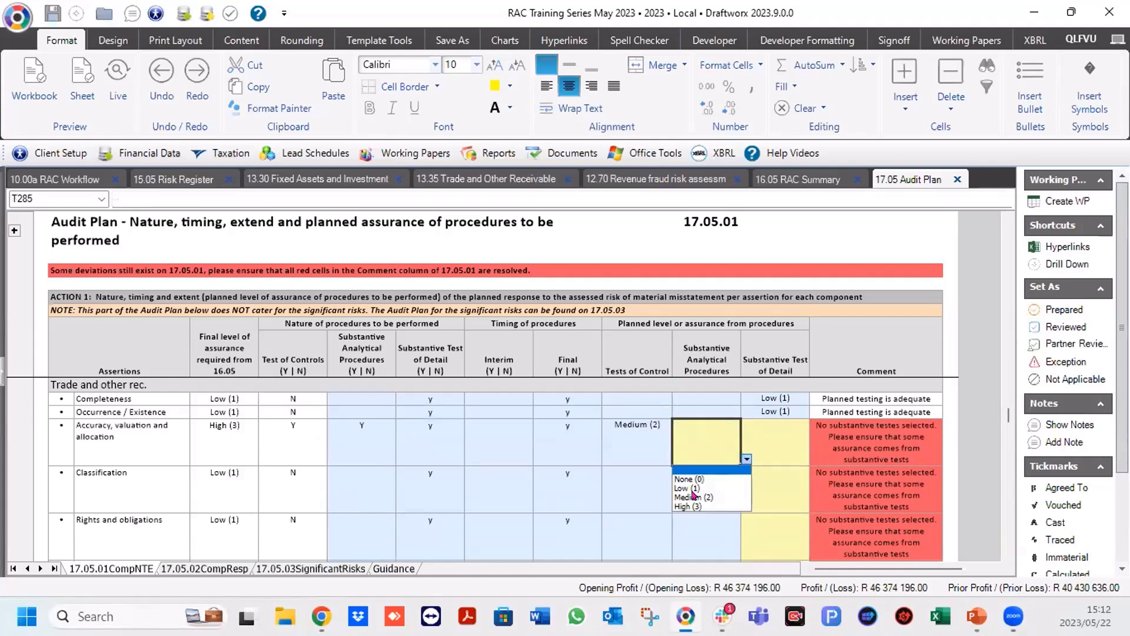
left_click(681, 489)
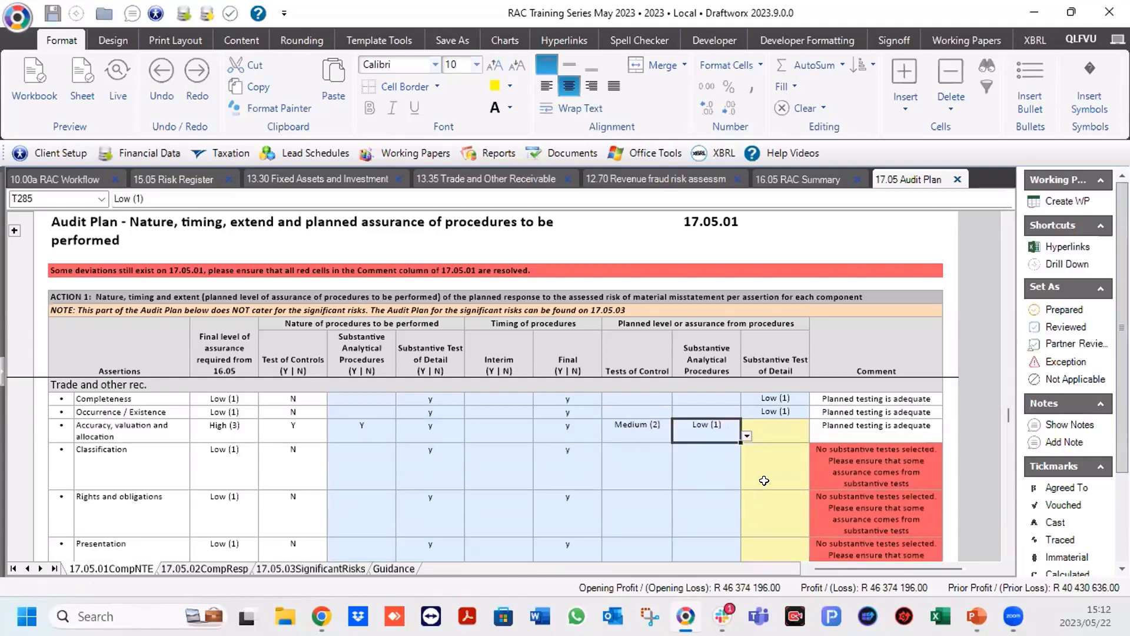
Clear the Substantive Test of Detail (Y | N) entry for Trade and other rec. Accuracy, valuation and allocation, and check its planned assurance options.
left_click(769, 422)
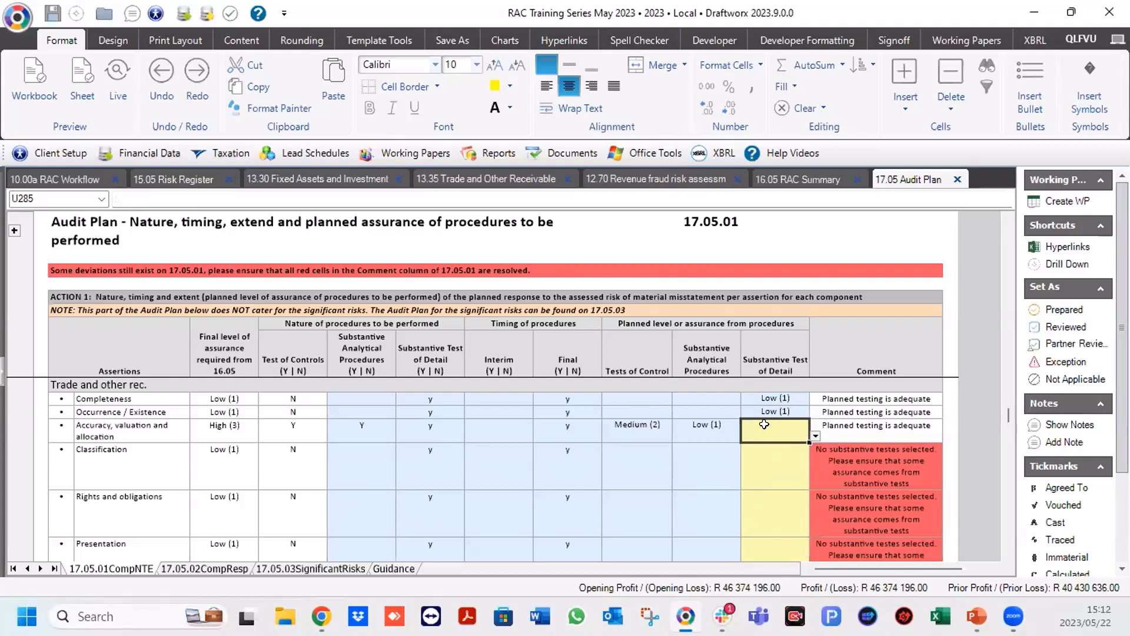
left_click(433, 431)
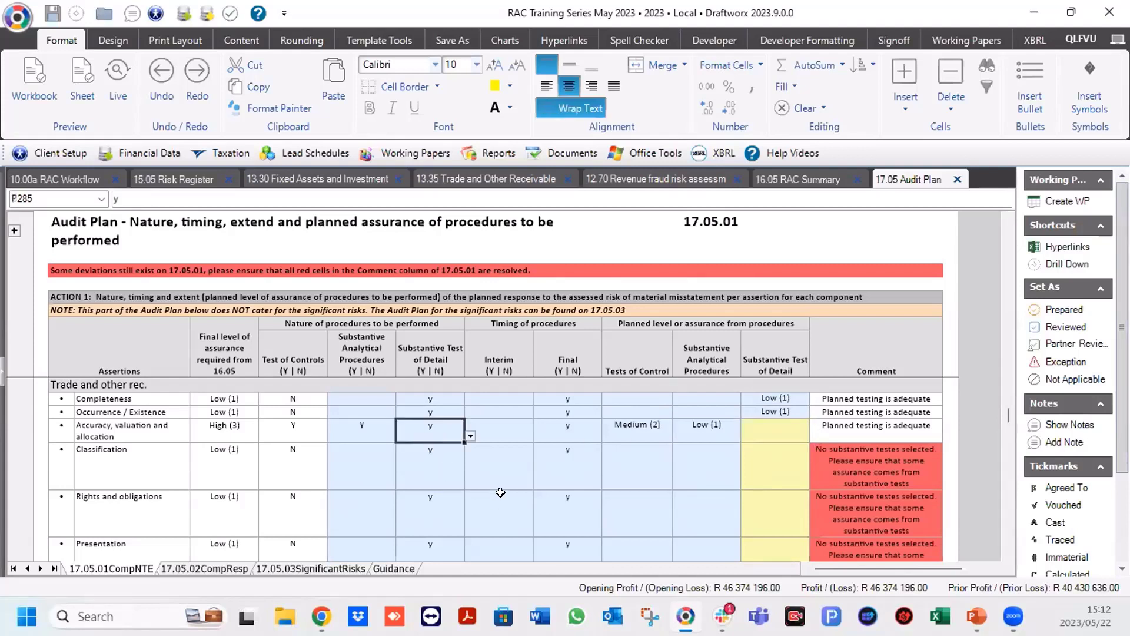
key("BackSpace")
left_click(788, 483)
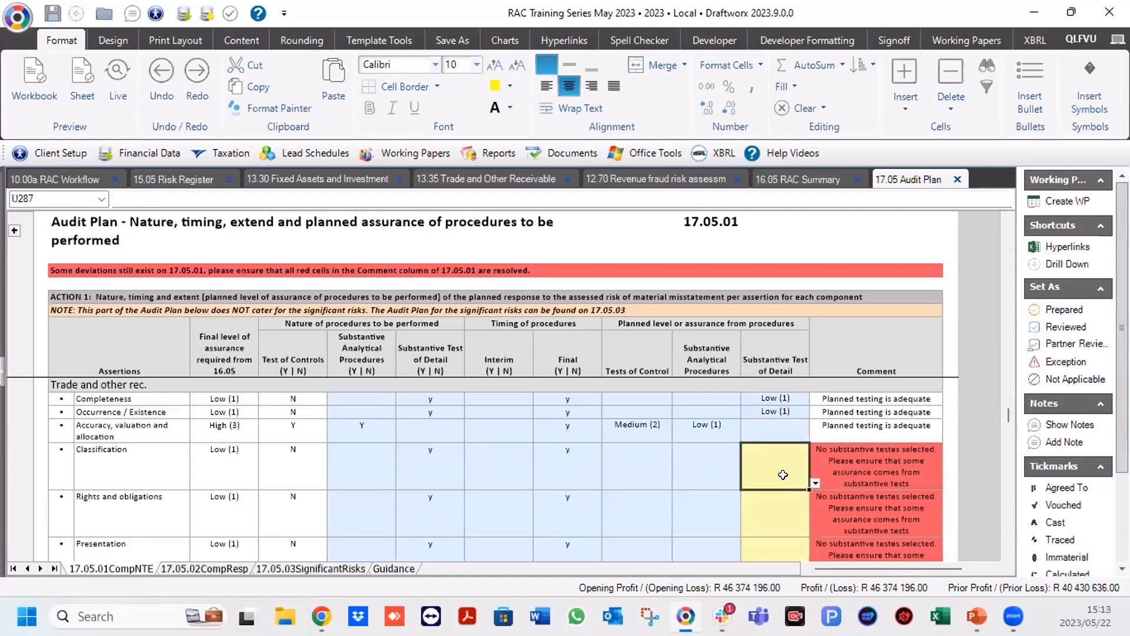
left_click(767, 422)
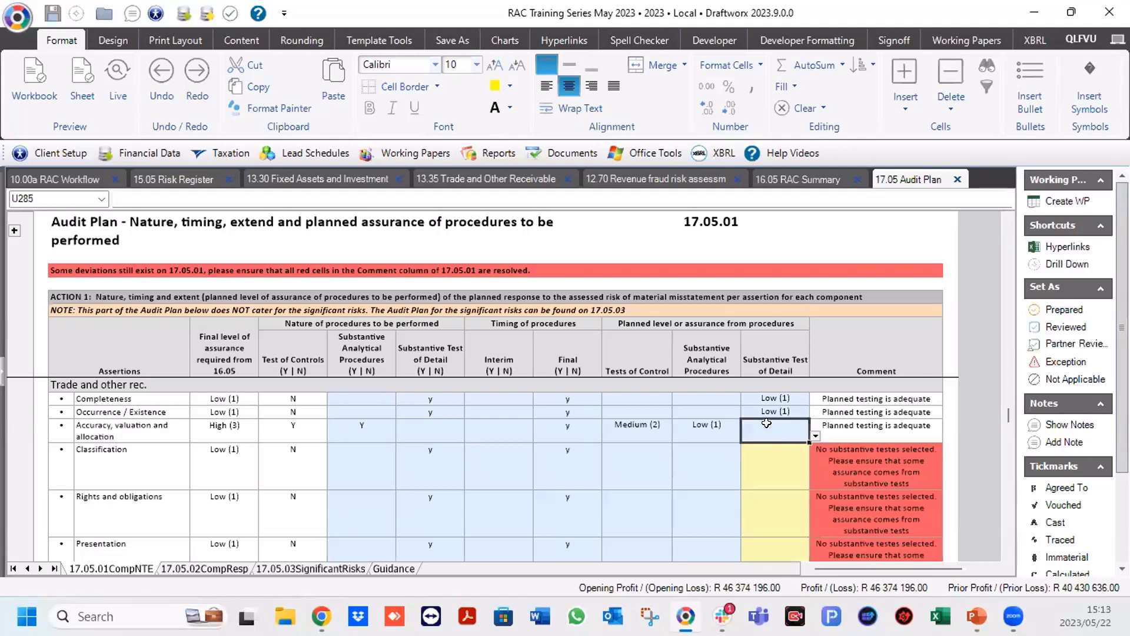
left_click(816, 436)
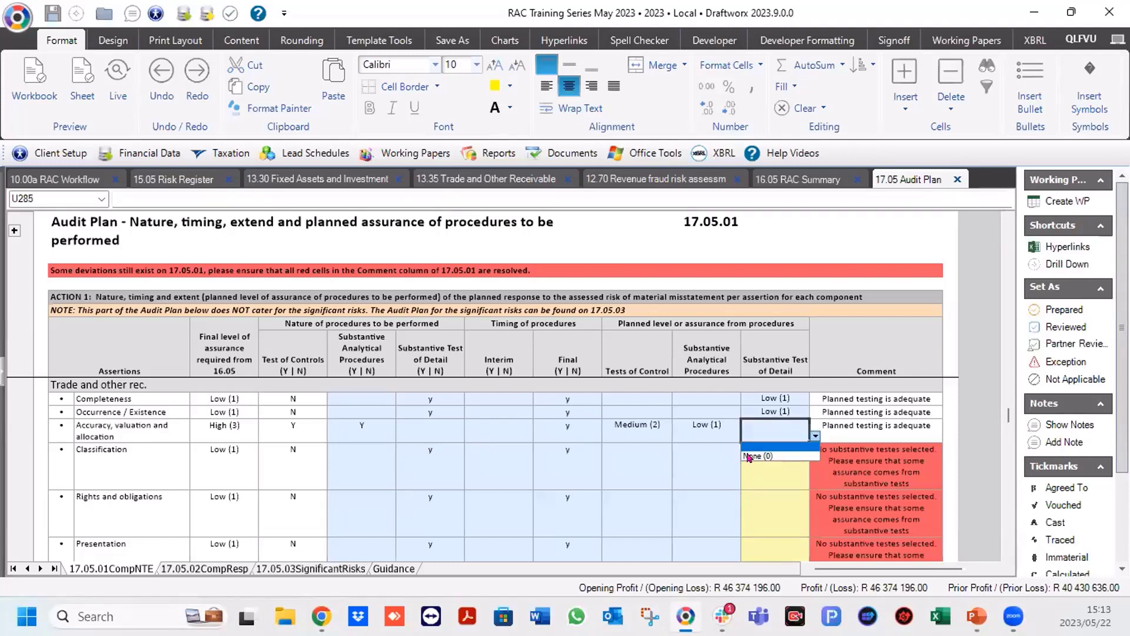
Set Tests of Control planned assurance to Low (1) for Trade and other rec. Accuracy, valuation and allocation.
left_click(635, 429)
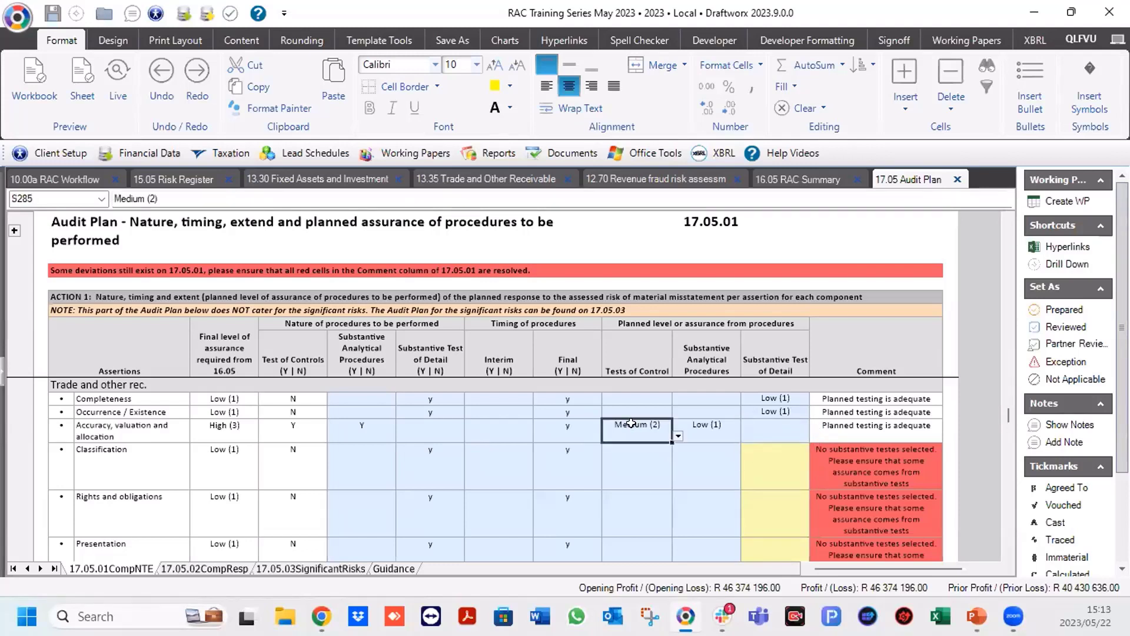
left_click(679, 435)
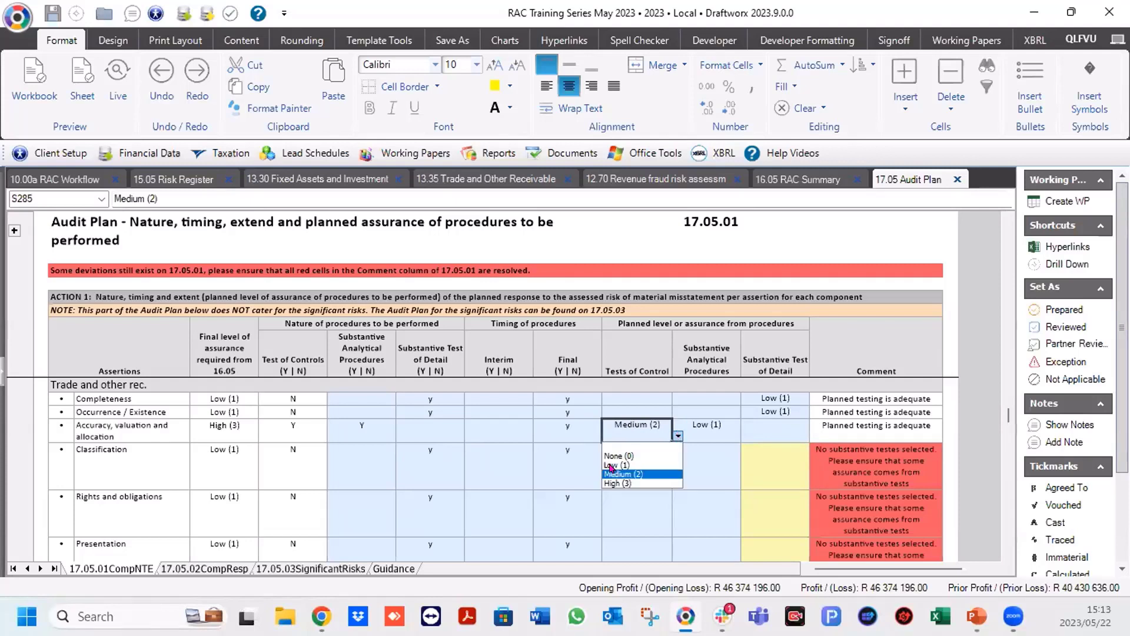
left_click(611, 465)
Set Substantive Test of Detail planned assurance to None (0) for Trade and other rec. Accuracy, valuation and allocation.
left_click(766, 428)
left_click(815, 435)
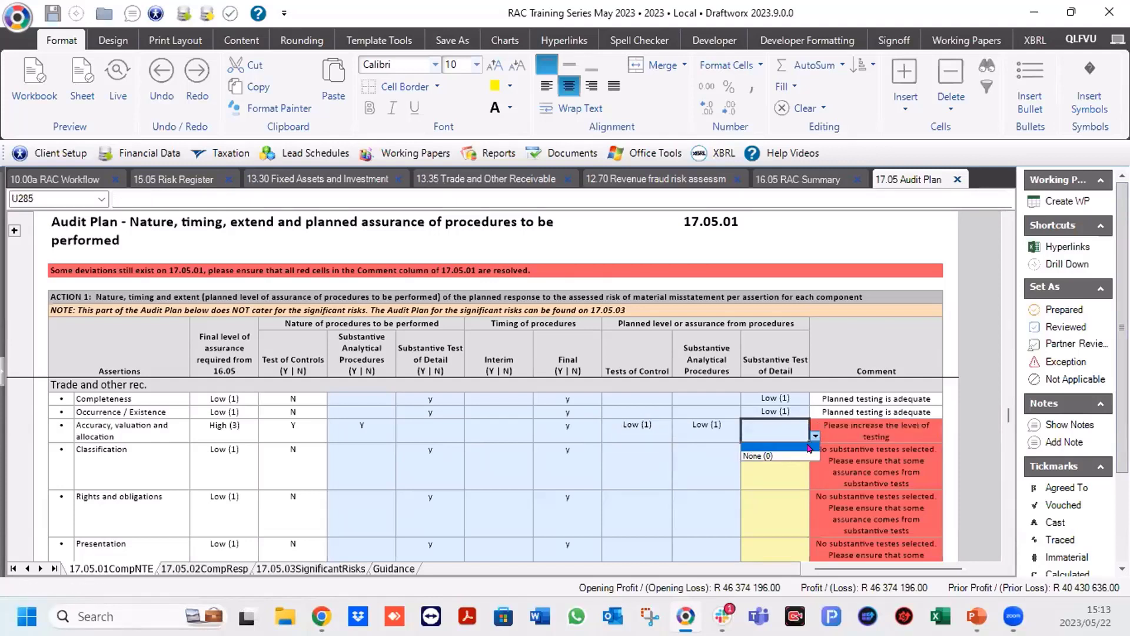
key("Down")
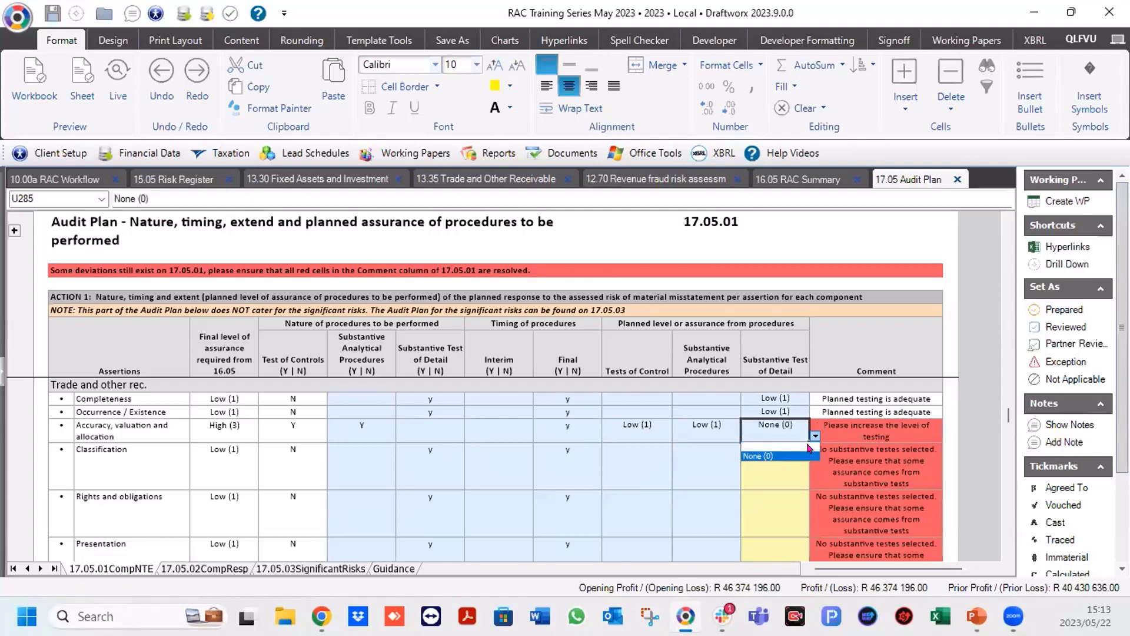
left_click(708, 460)
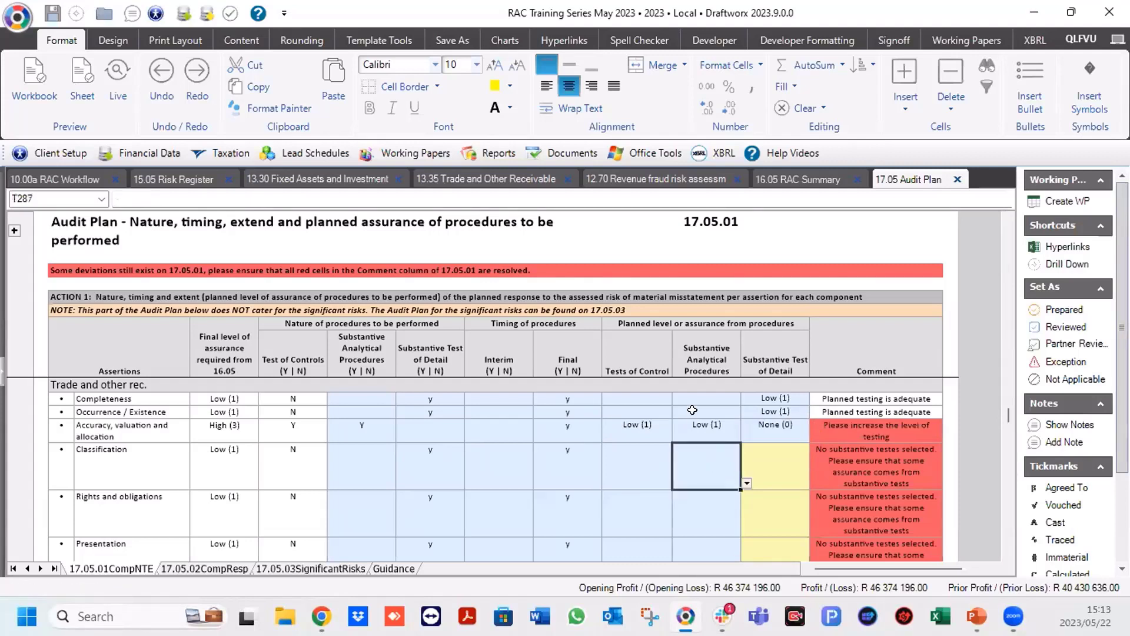
left_click(699, 425)
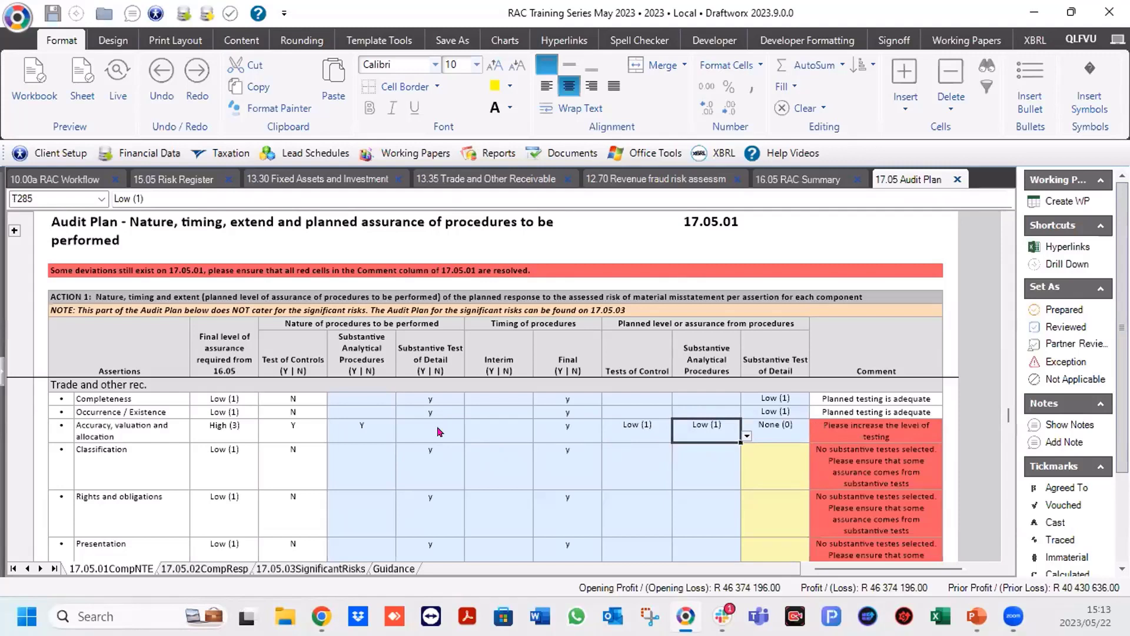
Enter y for Substantive Test of Detail on Trade and other rec. Accuracy, valuation and allocation, and set its planned assurance to Low (1).
left_click(434, 422)
type("y")
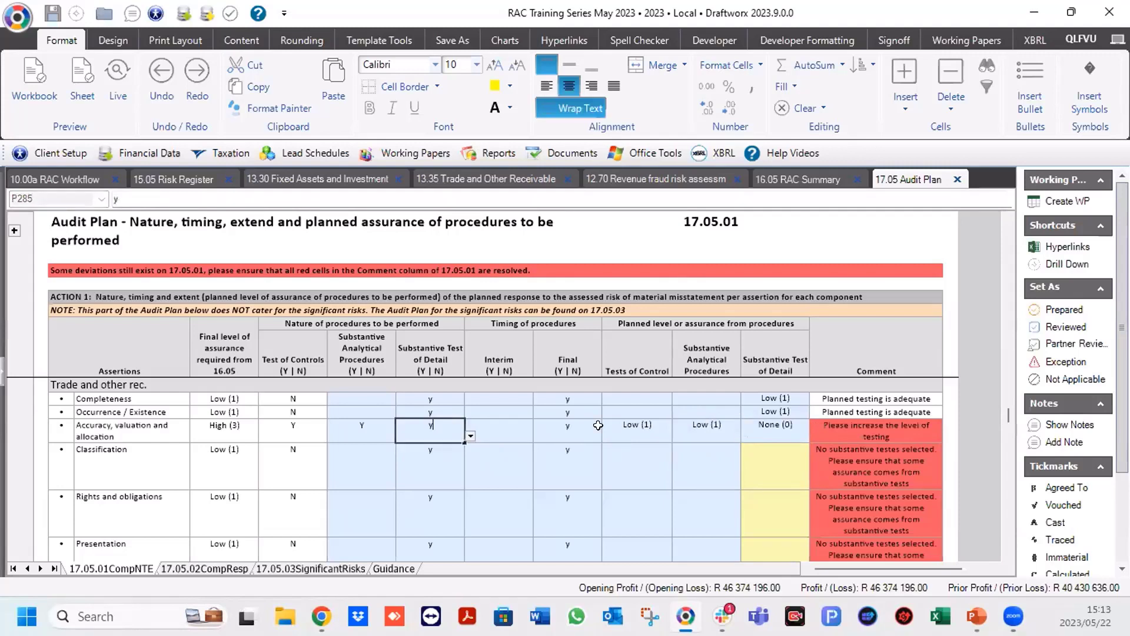
left_click(768, 427)
left_click(815, 434)
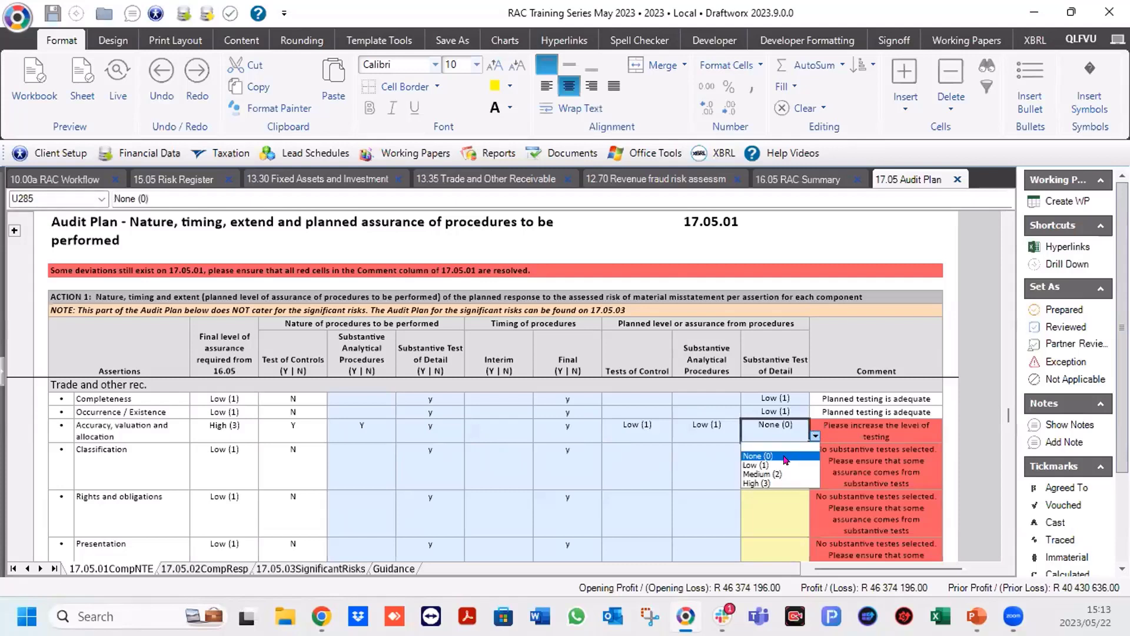
left_click(746, 468)
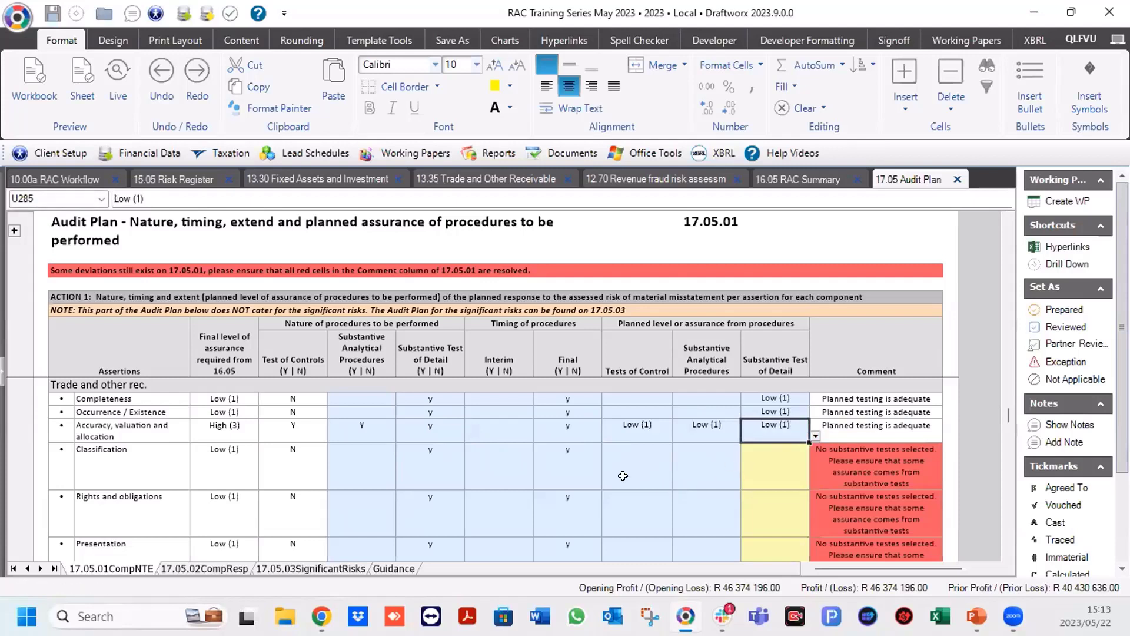
Fill Low (1) as Substantive Test of Detail planned assurance for Classification, Rights and obligations, and Presentation of Trade and other rec.
left_click(768, 465)
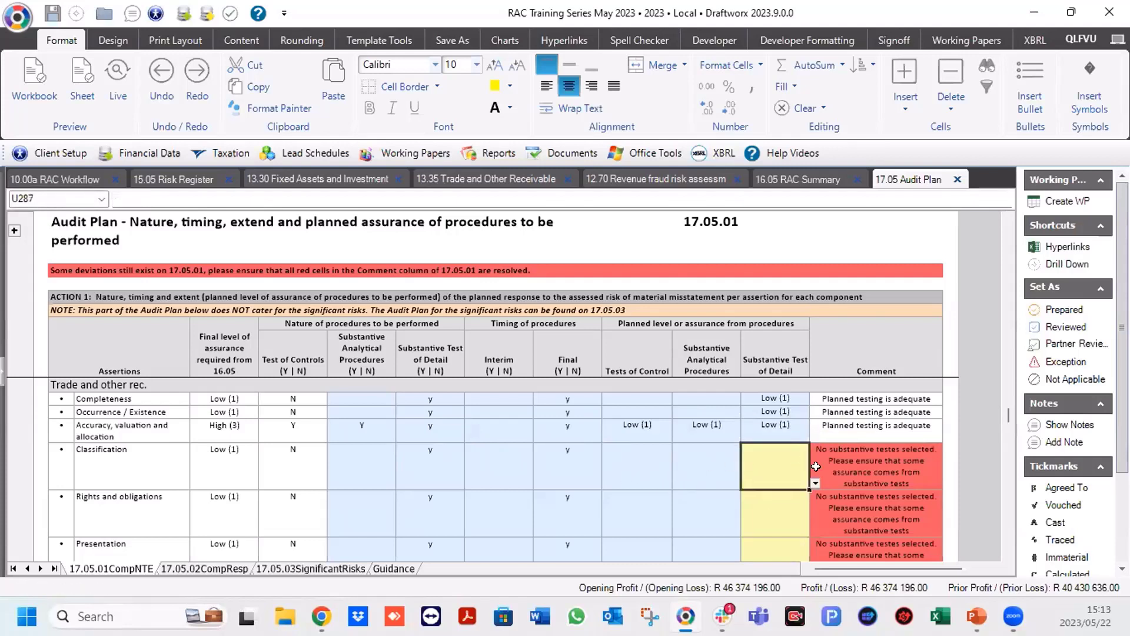
left_click(783, 423)
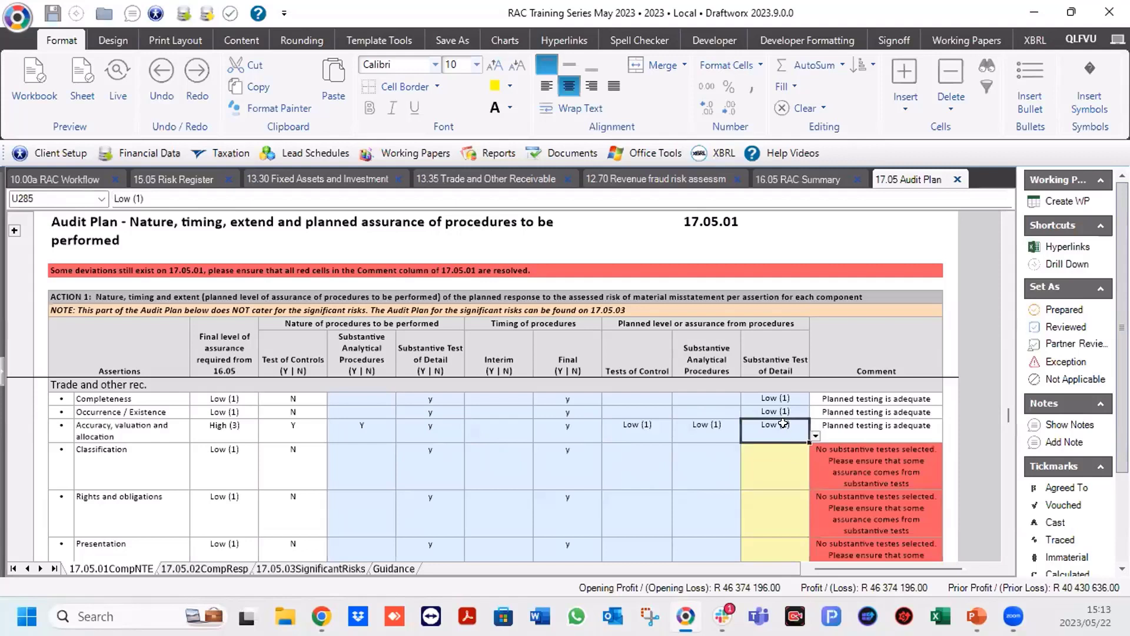
left_click_drag(779, 473, 770, 547)
type("Low (1) Low (1) Low (1)")
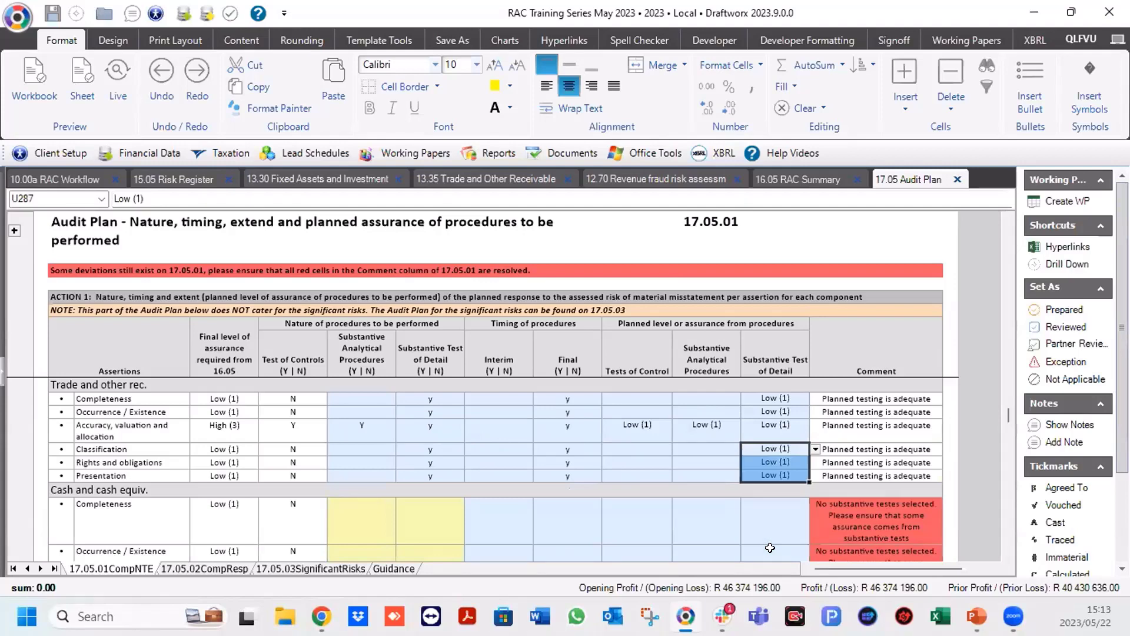
Review the remaining components below Trade and other rec., from Cash and cash equiv. to the end of the sheet, for incomplete assertions.
scroll(770, 548, "down", 2)
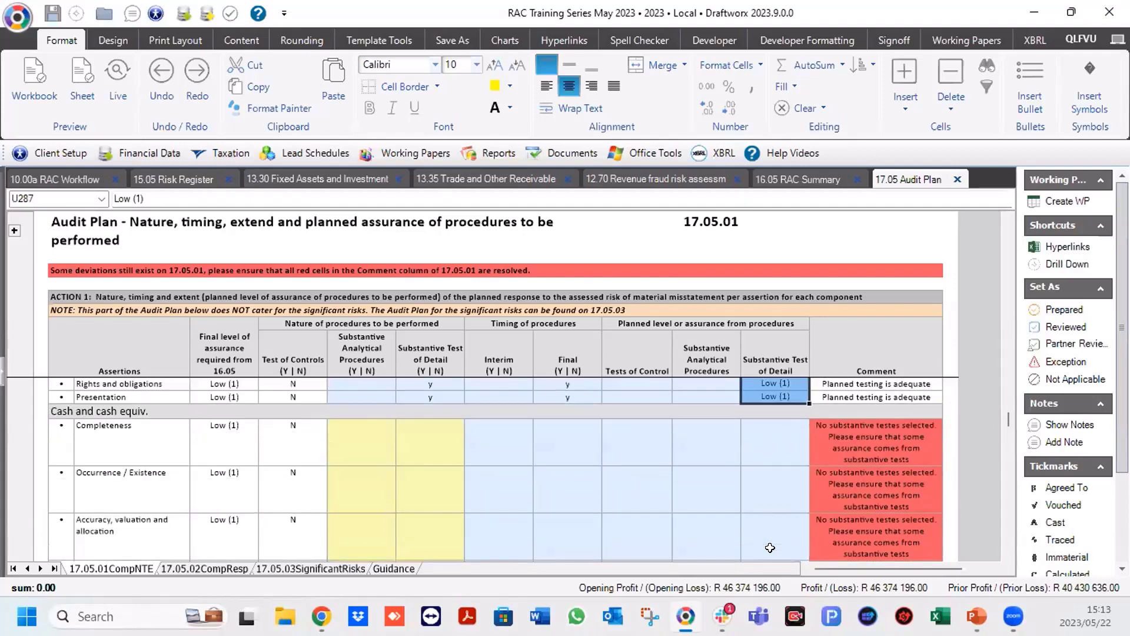
scroll(770, 547, "down", 2)
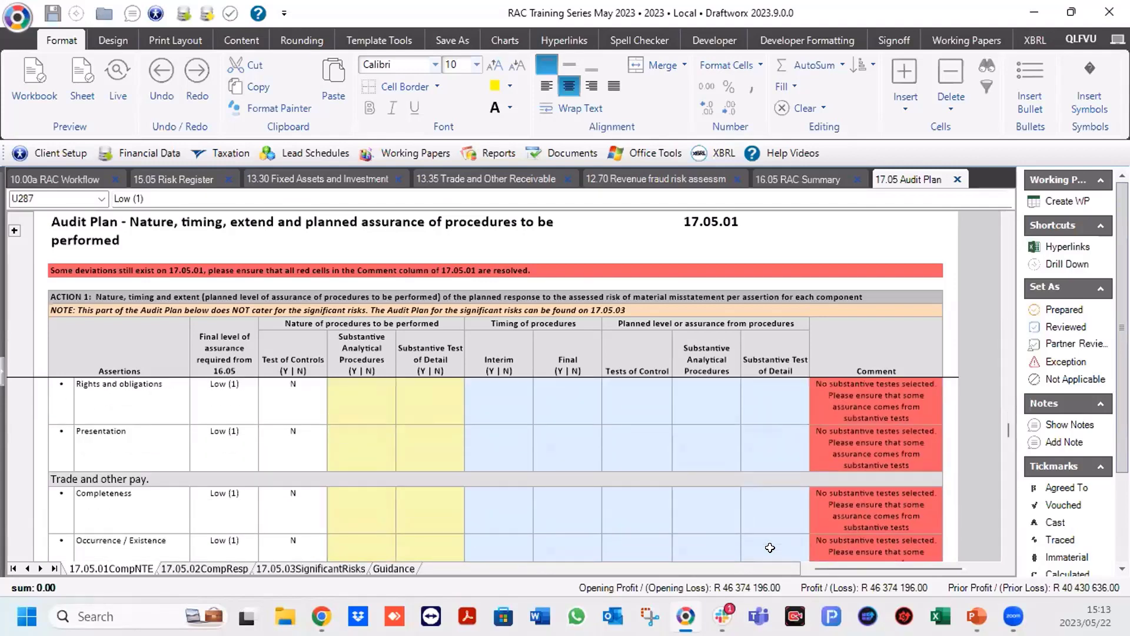
scroll(770, 547, "down", 2)
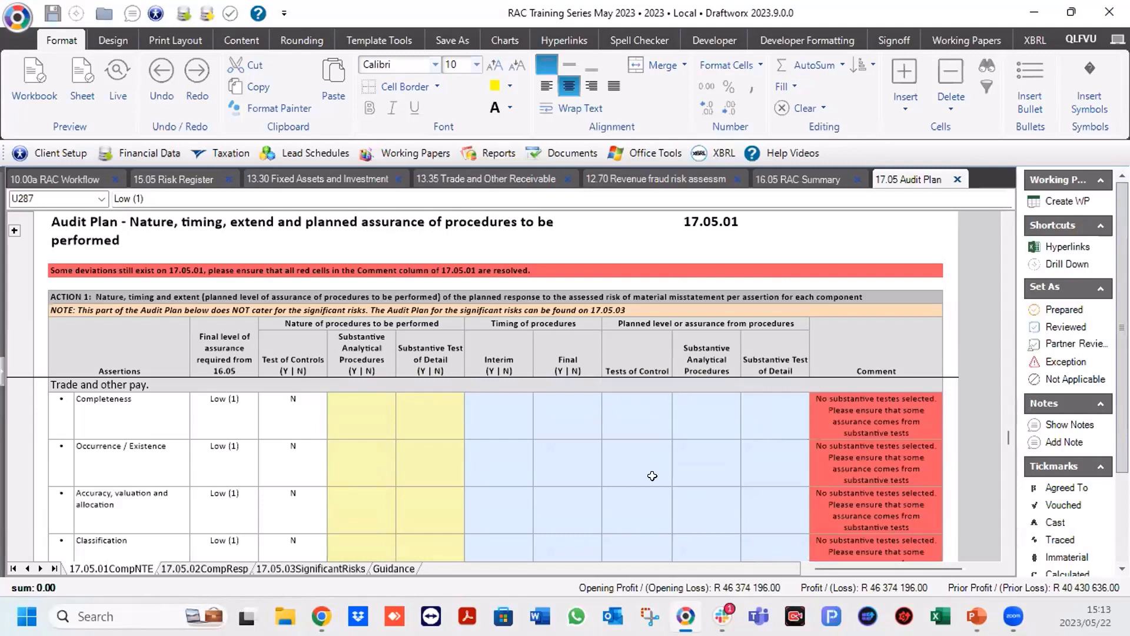
scroll(652, 475, "down", 10)
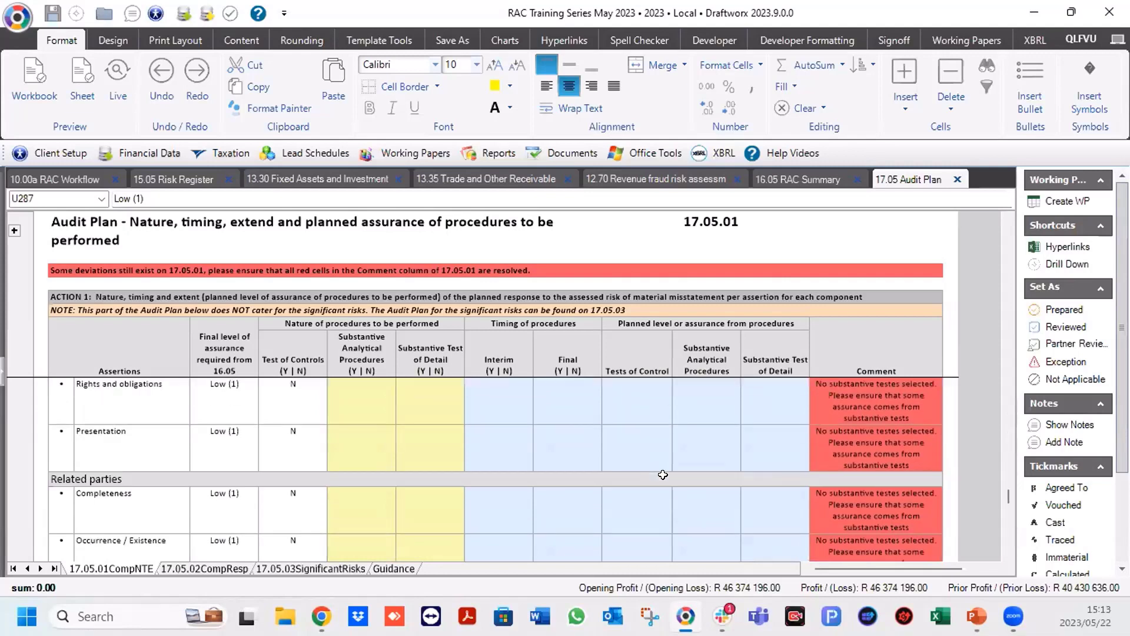
scroll(663, 475, "down", 5)
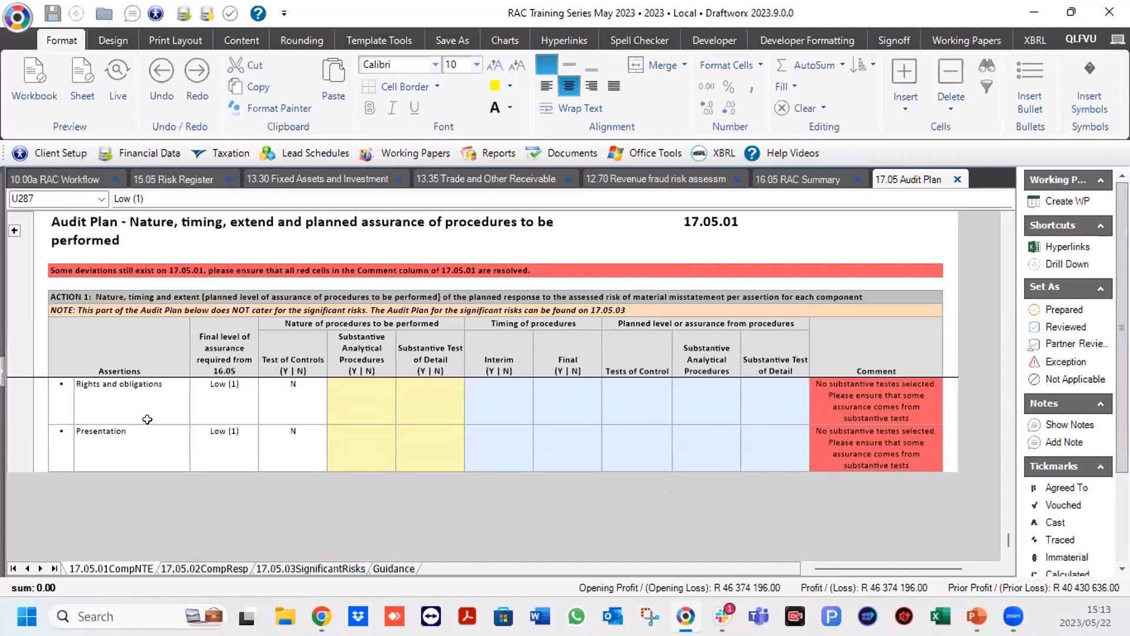
scroll(148, 419, "up", 2)
scroll(147, 419, "down", 1)
scroll(148, 419, "down", 1)
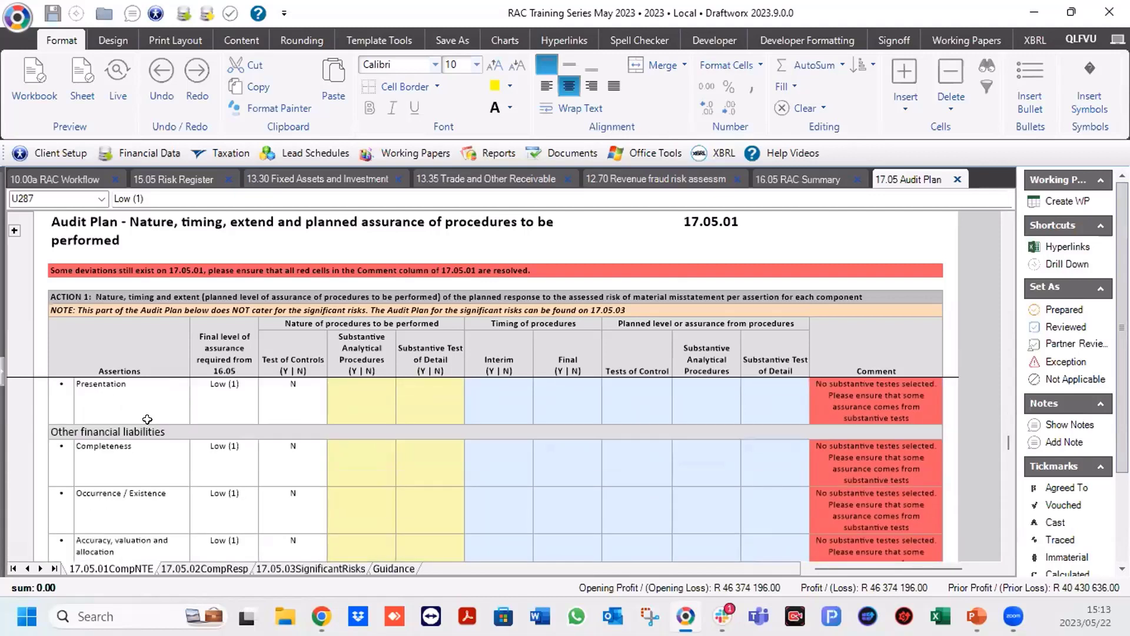
scroll(147, 419, "up", 1)
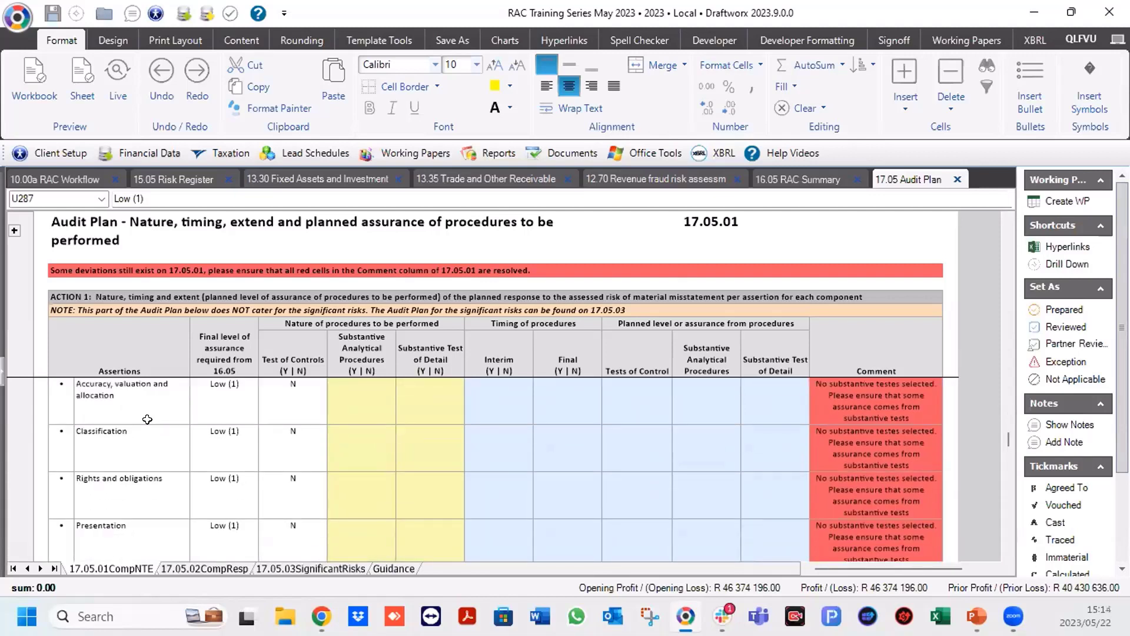
scroll(147, 419, "down", 1)
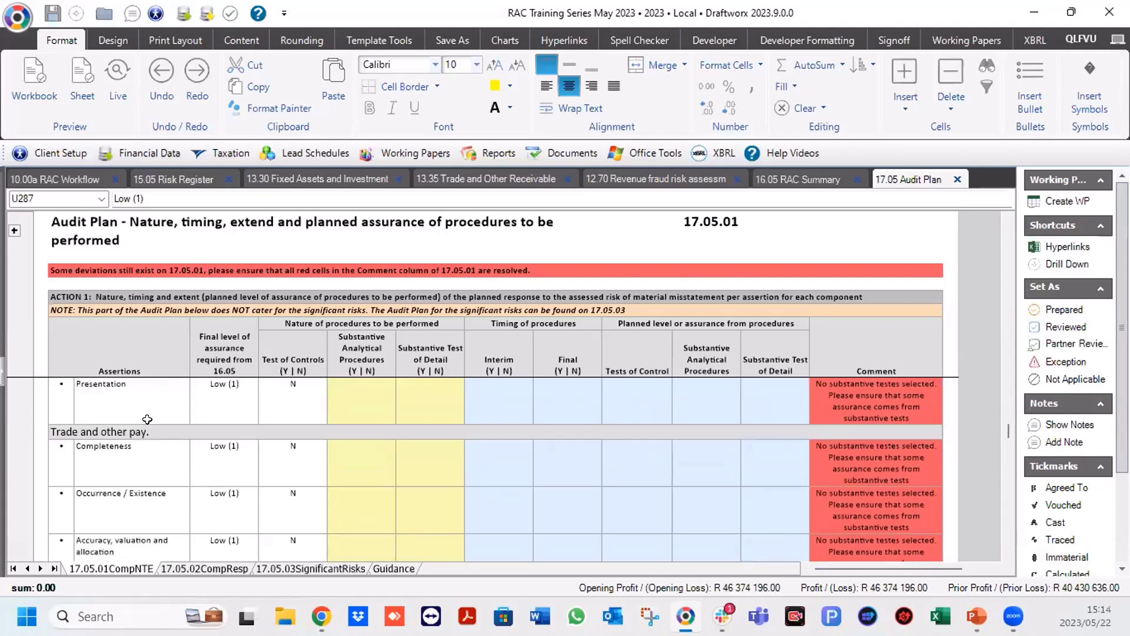
Examine the assignment and completion-date columns for performance and the three review levels on 17.05.02CompResp, comparing with 17.05.01CompNTE.
left_click(187, 569)
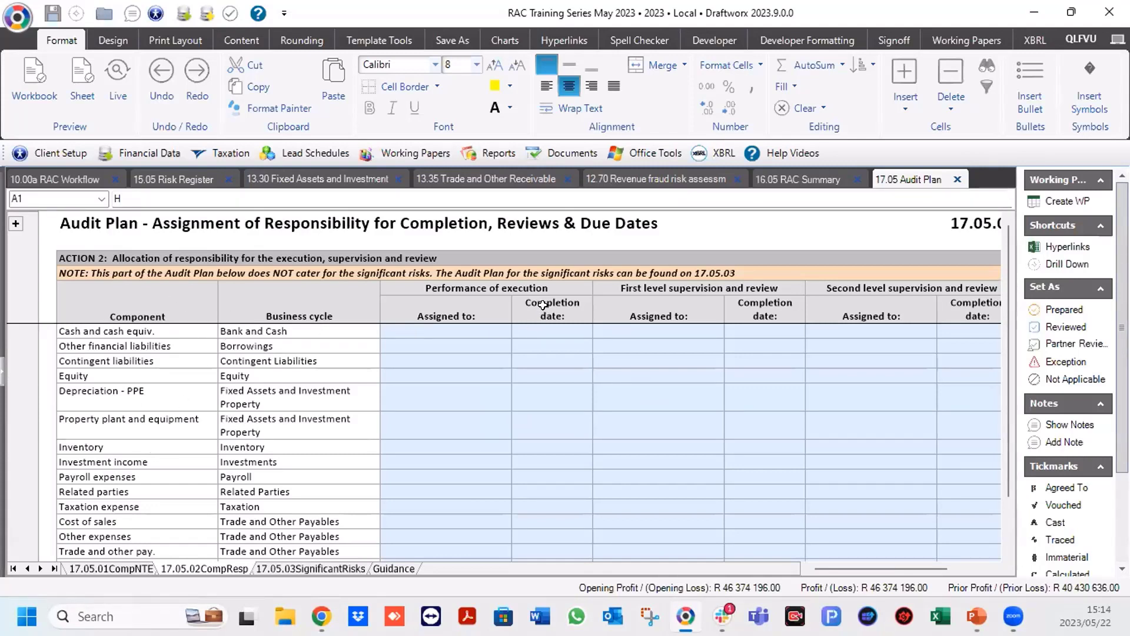
left_click(515, 280)
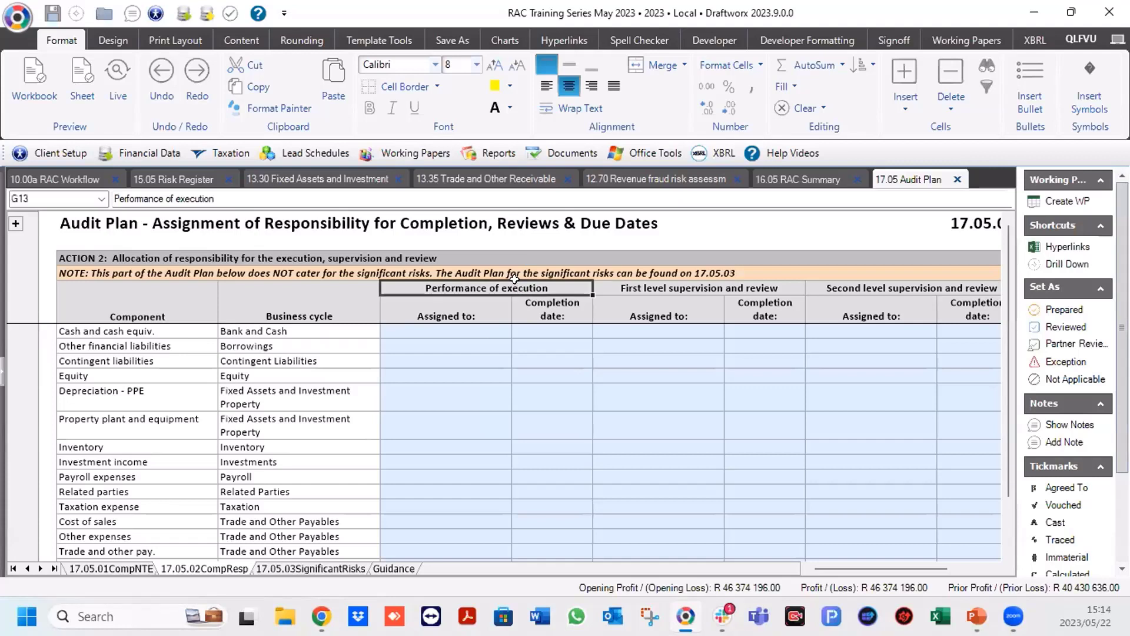
left_click(474, 328)
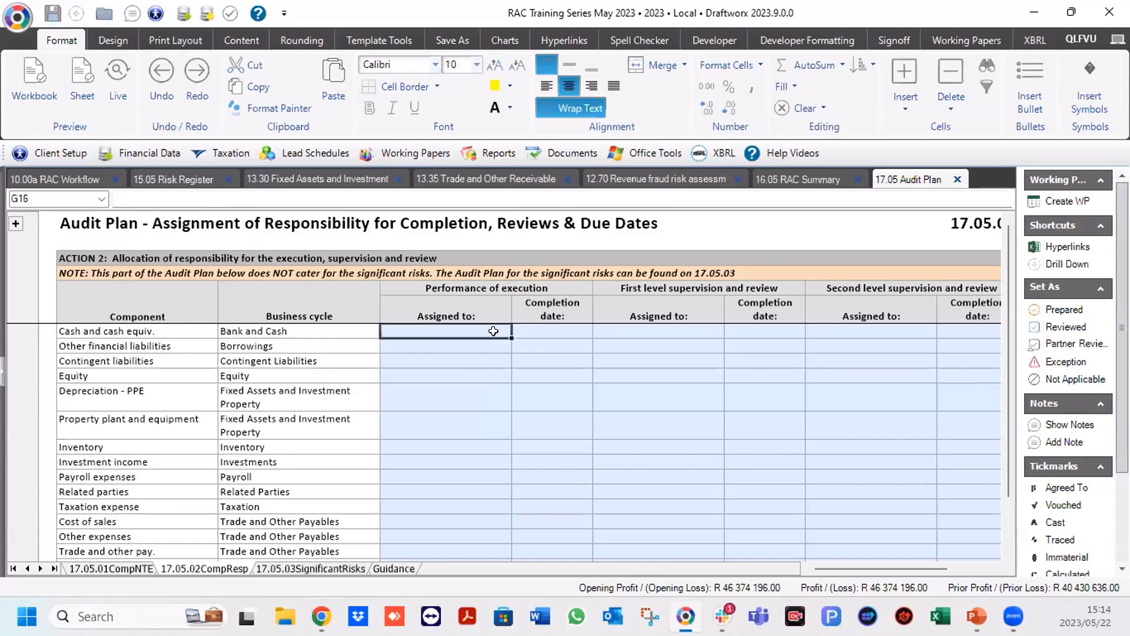
left_click(533, 328)
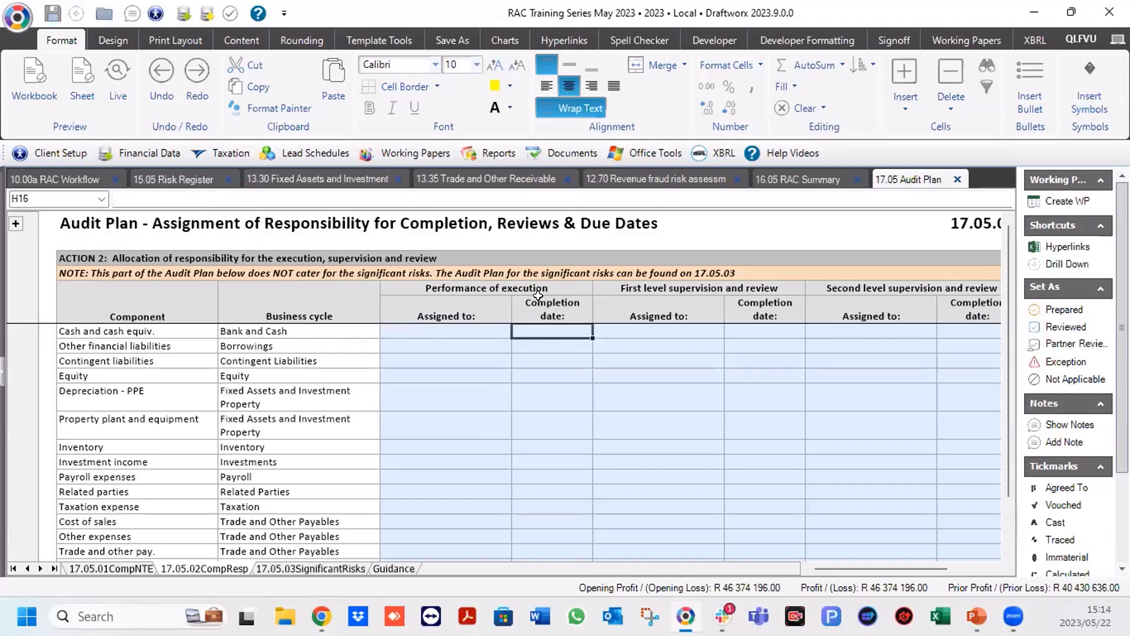
left_click(427, 328)
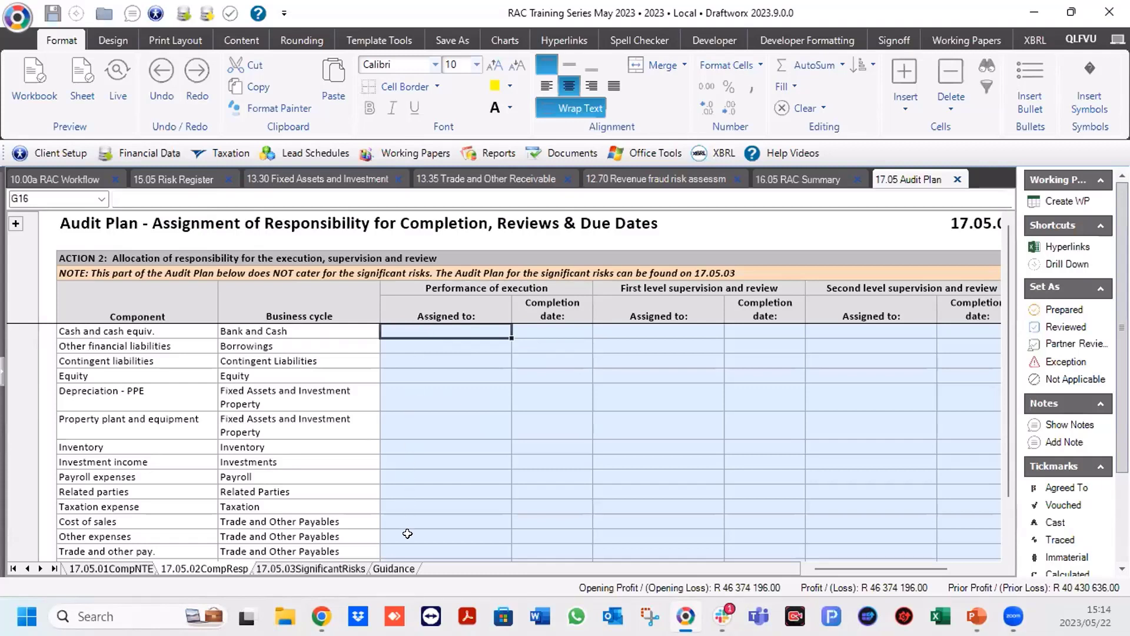
left_click(675, 287)
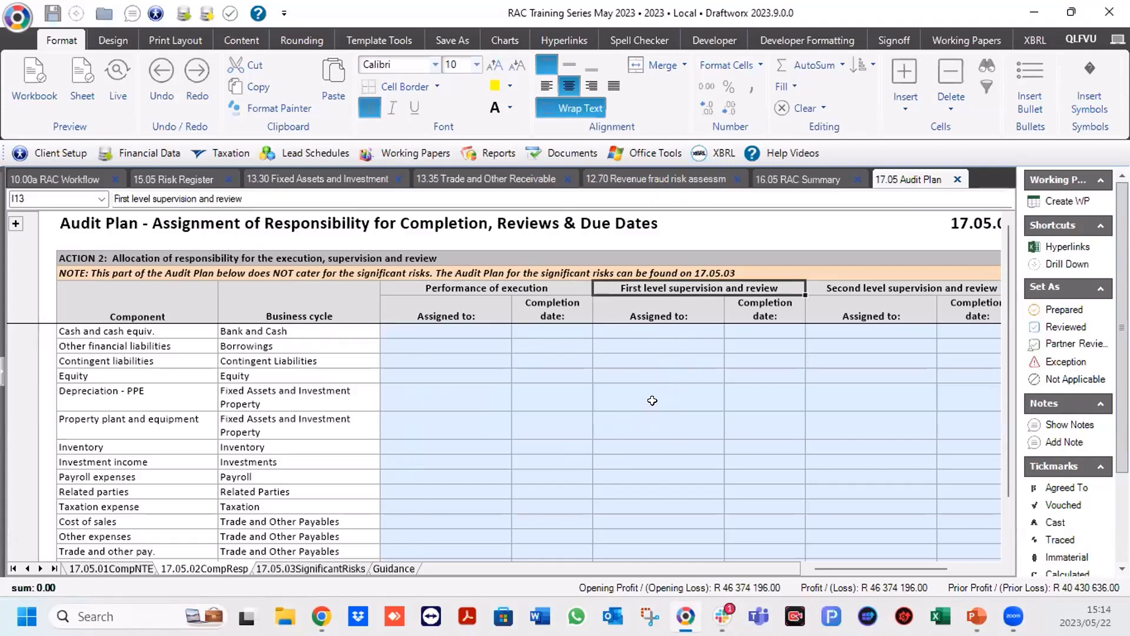
left_click(995, 568)
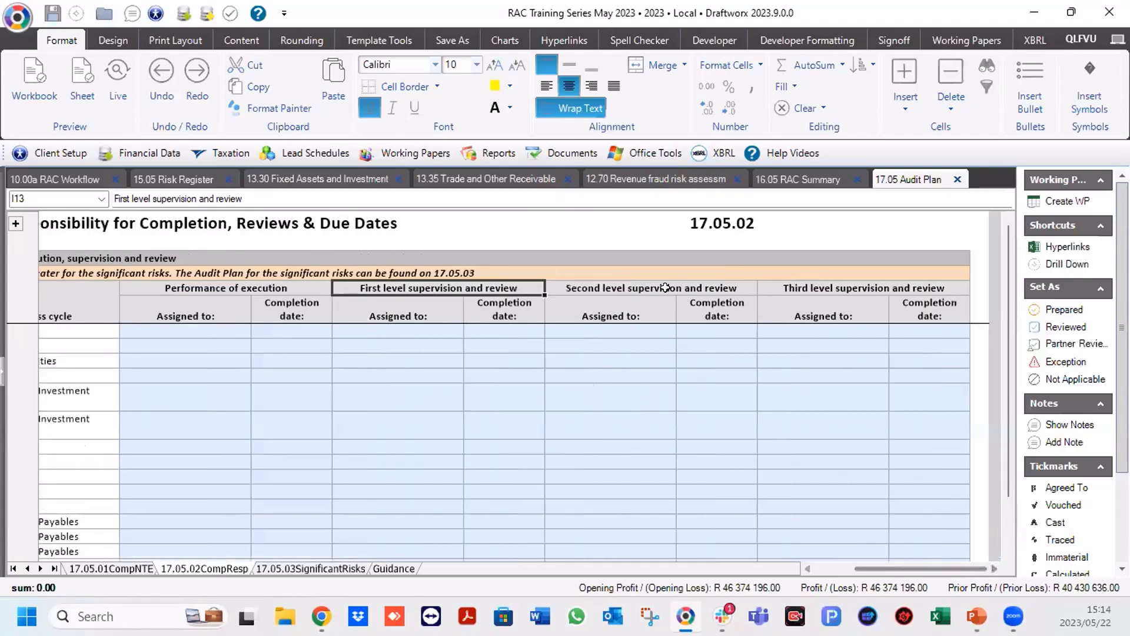
key("Right")
key("Right")
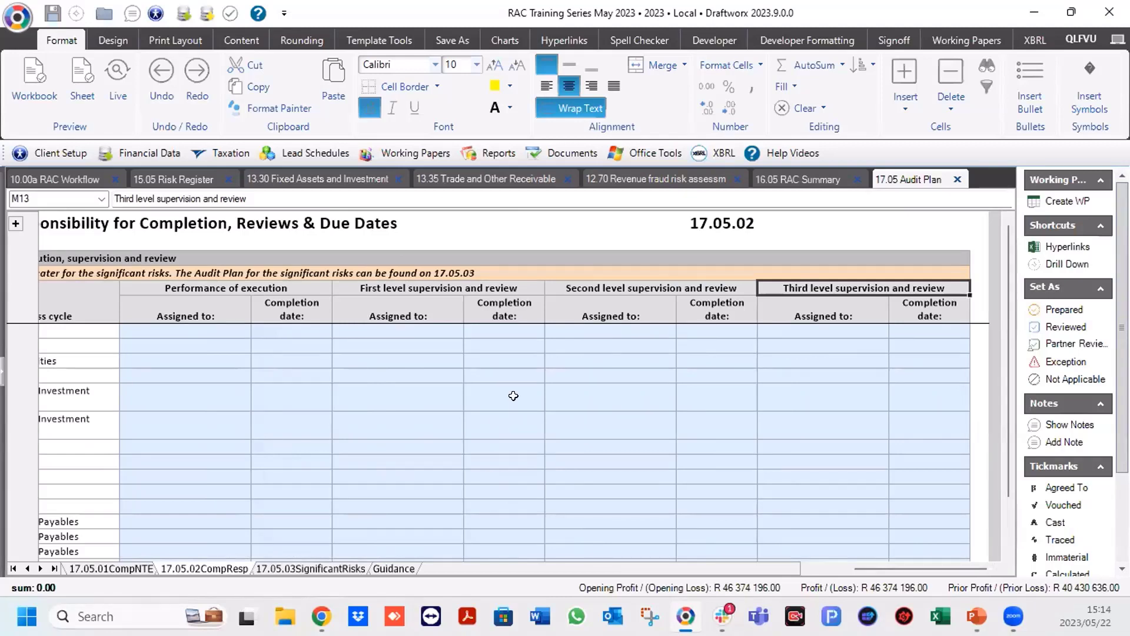
left_click(648, 281)
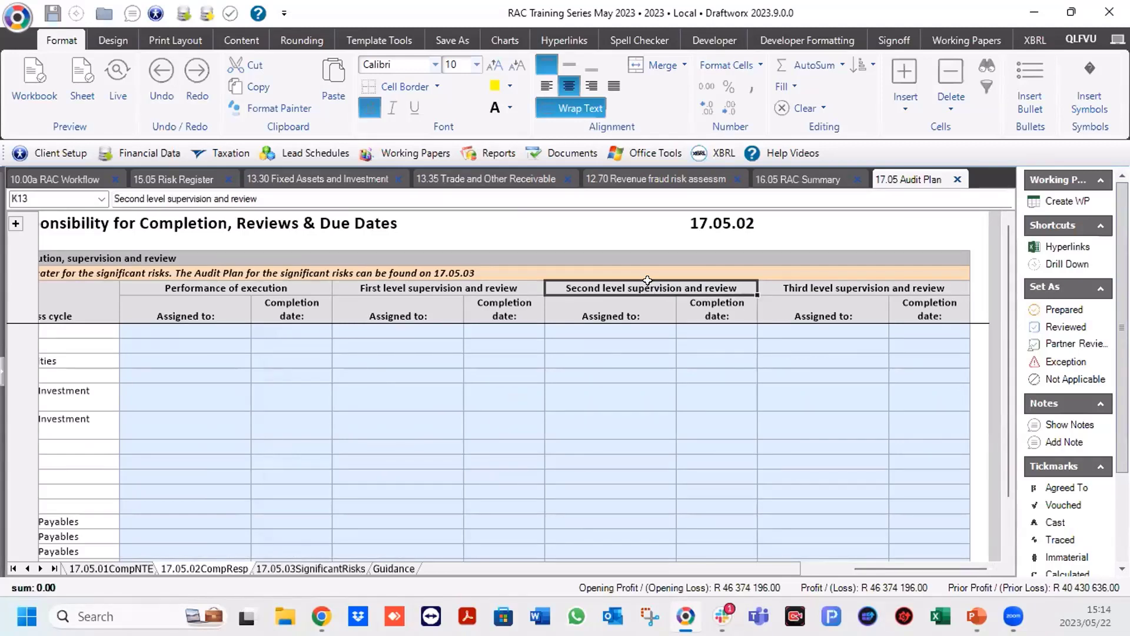
left_click(403, 288)
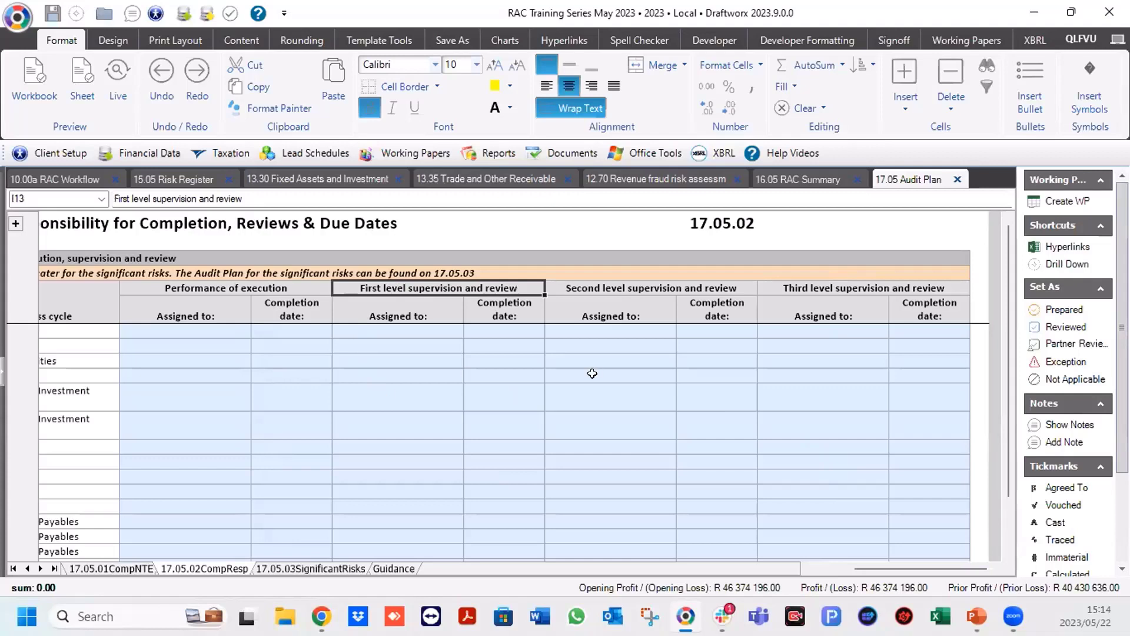
left_click(613, 282)
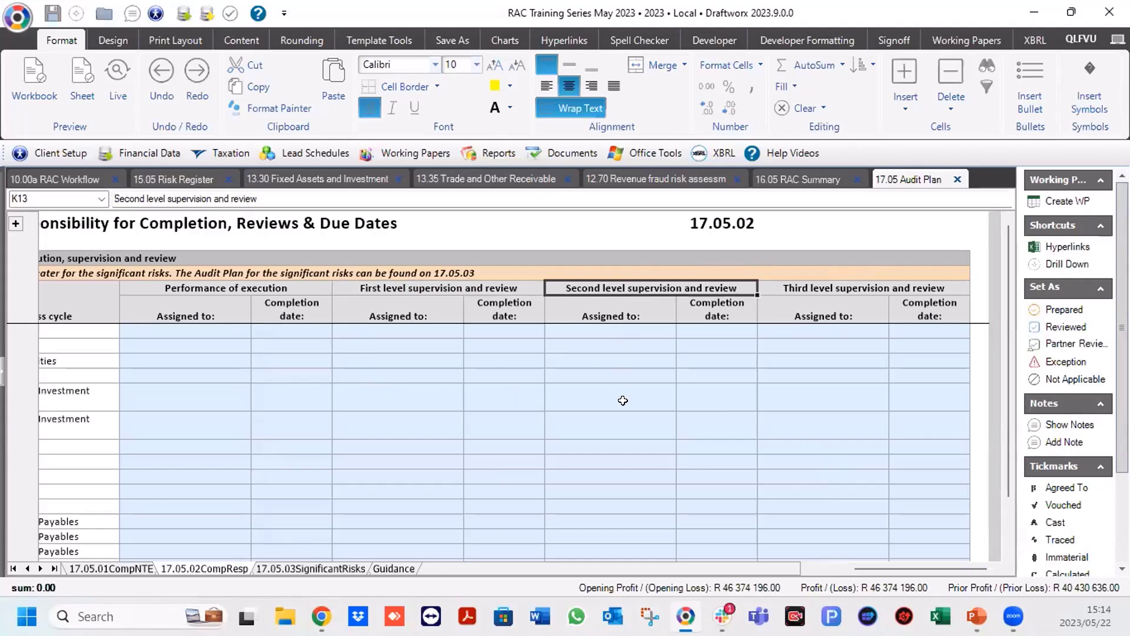
left_click(808, 288)
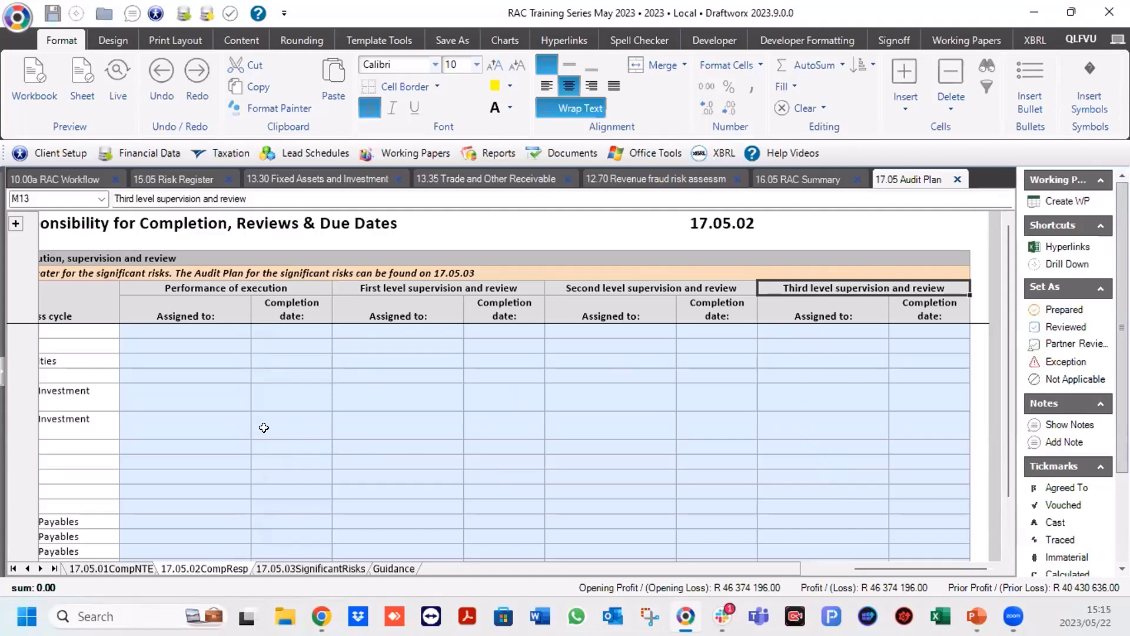
left_click(109, 568)
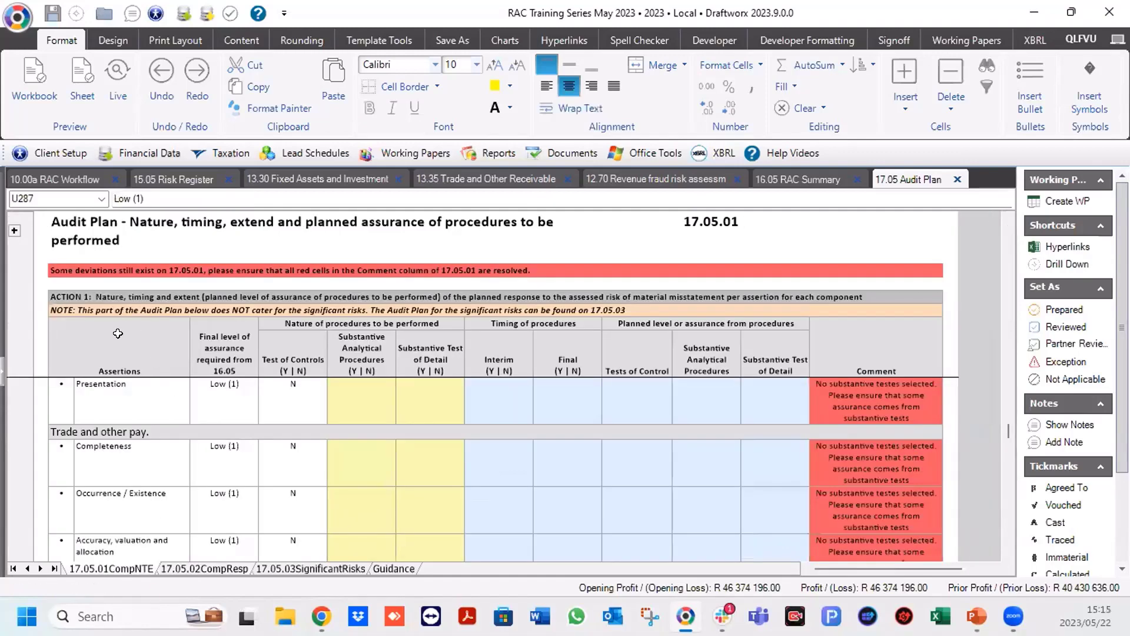
left_click(191, 568)
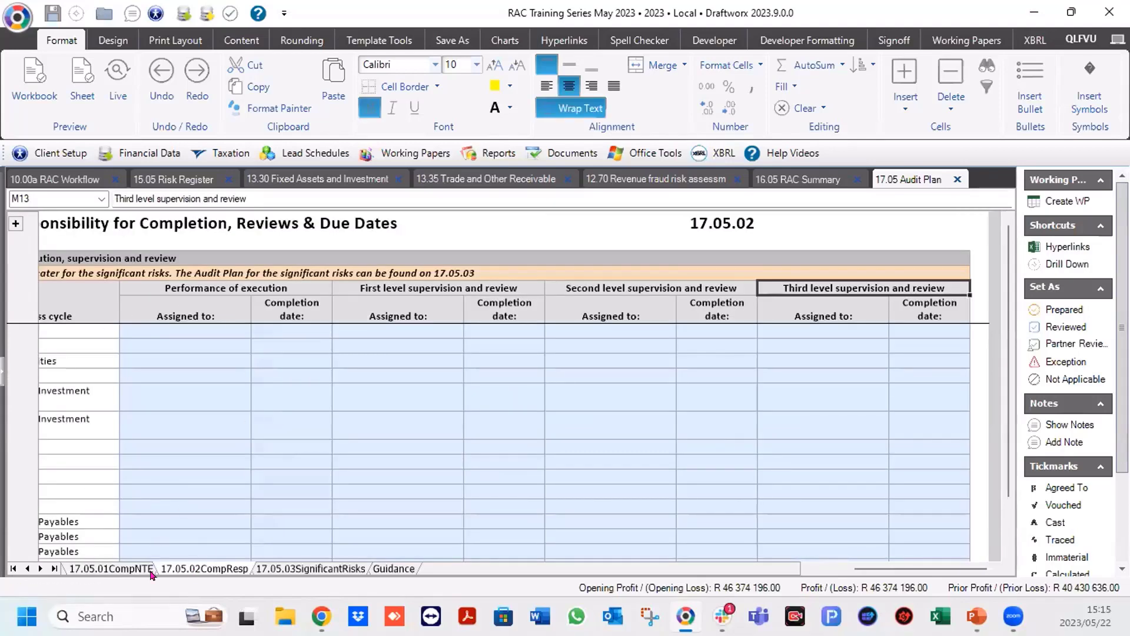
Enter the assignee's name under Performance of execution for Cash and cash equiv. on 17.05.02CompResp.
left_click(162, 332)
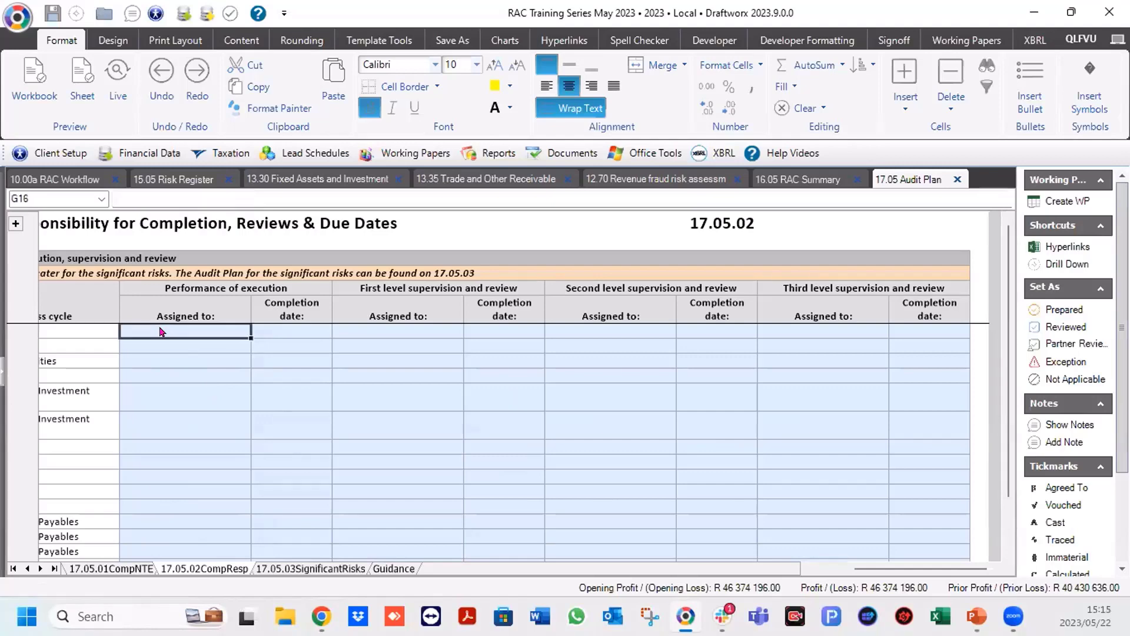
key("Left")
key("Left")
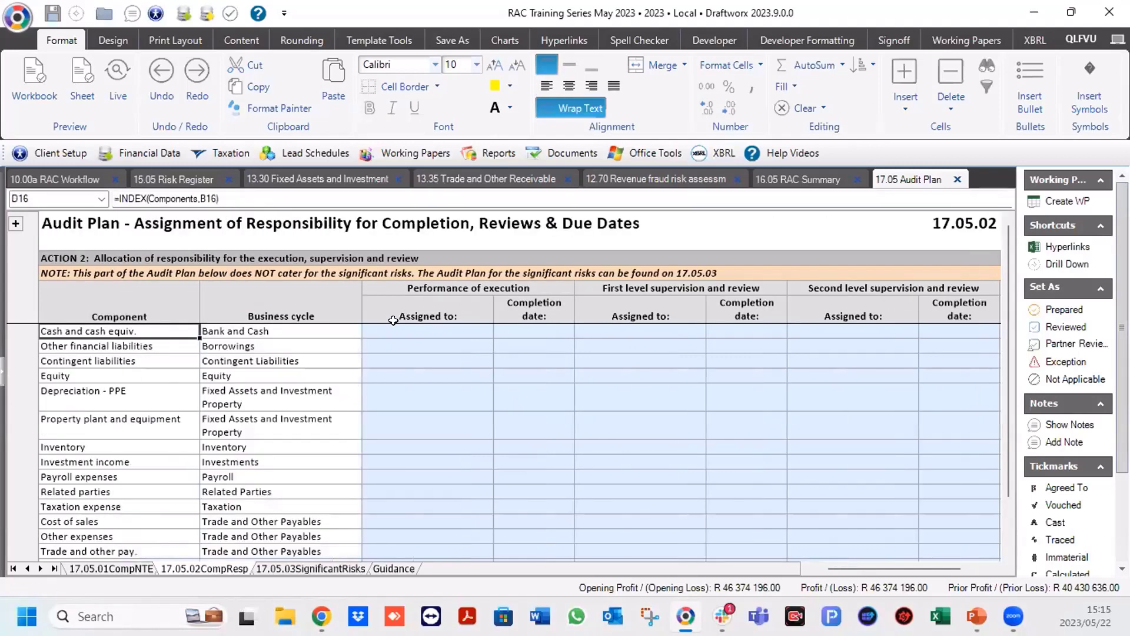
left_click(398, 334)
type("Daleen")
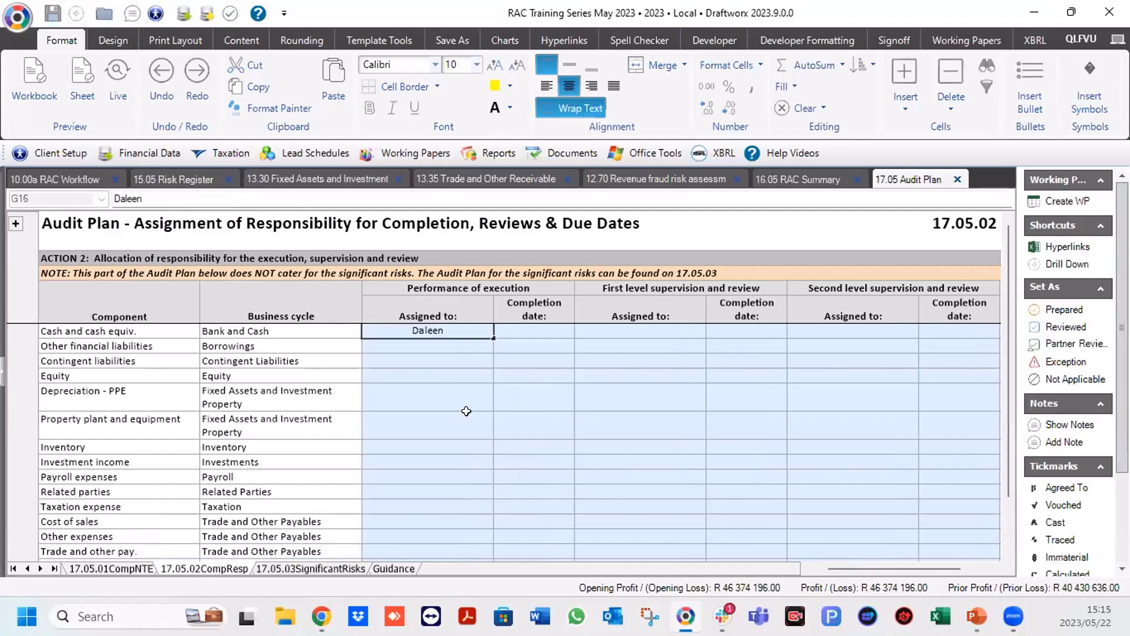
Enter the assignee's name under Performance of execution for the Trade and other rec. component.
scroll(466, 411, "down", 2)
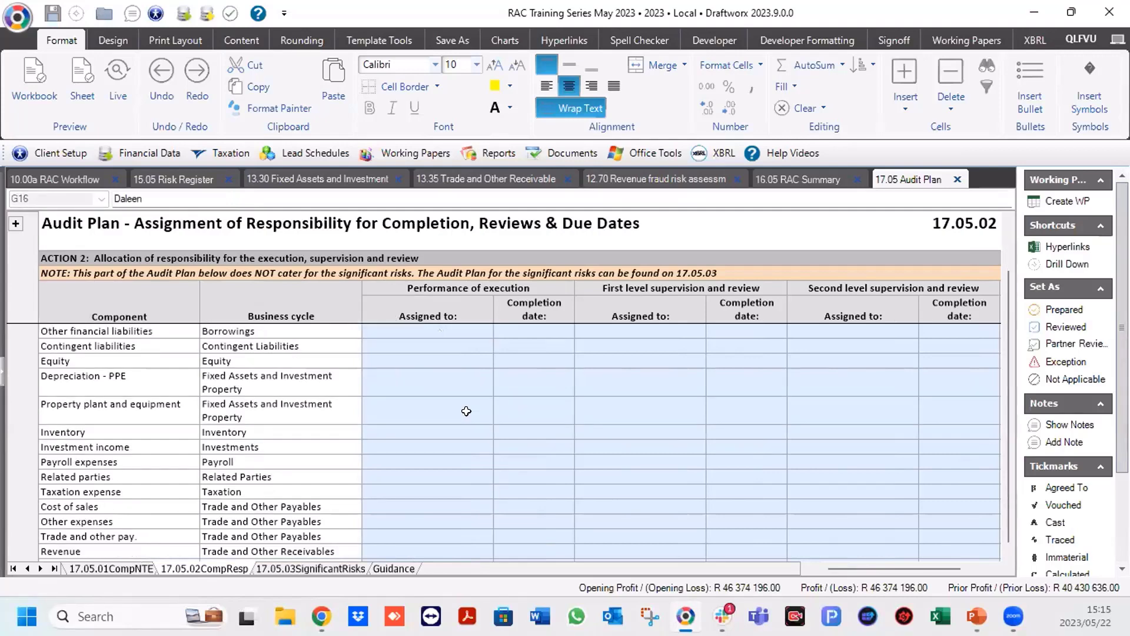
left_click(421, 488)
type("Damien")
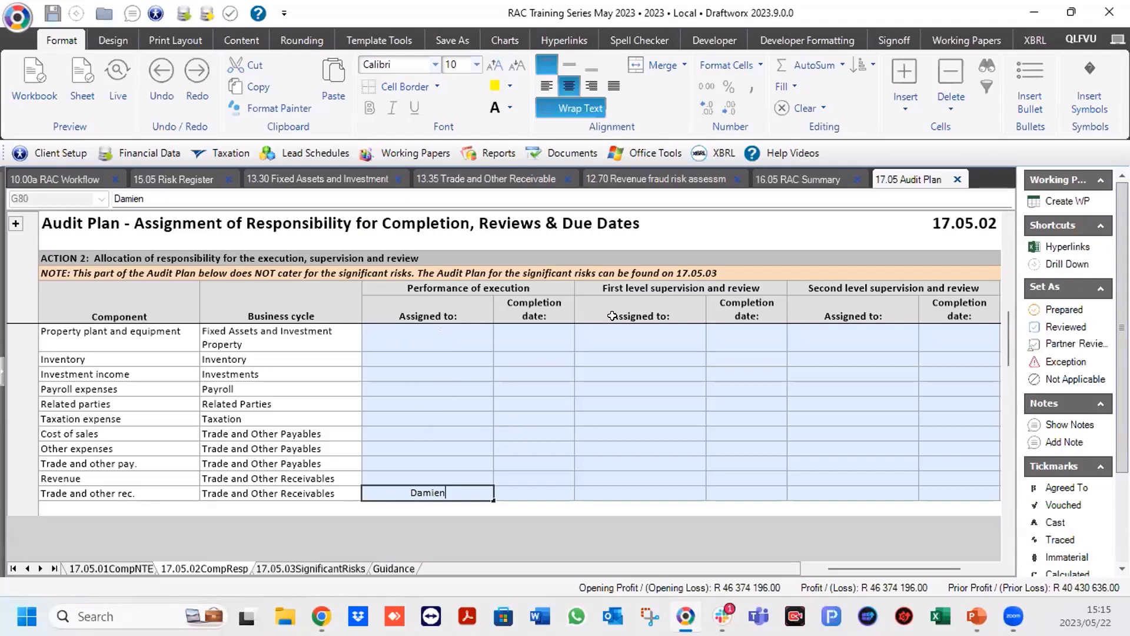
Open 17.05.03SignificantRisks and examine the significant risks listed at assertion level and at financial statement level.
left_click(309, 569)
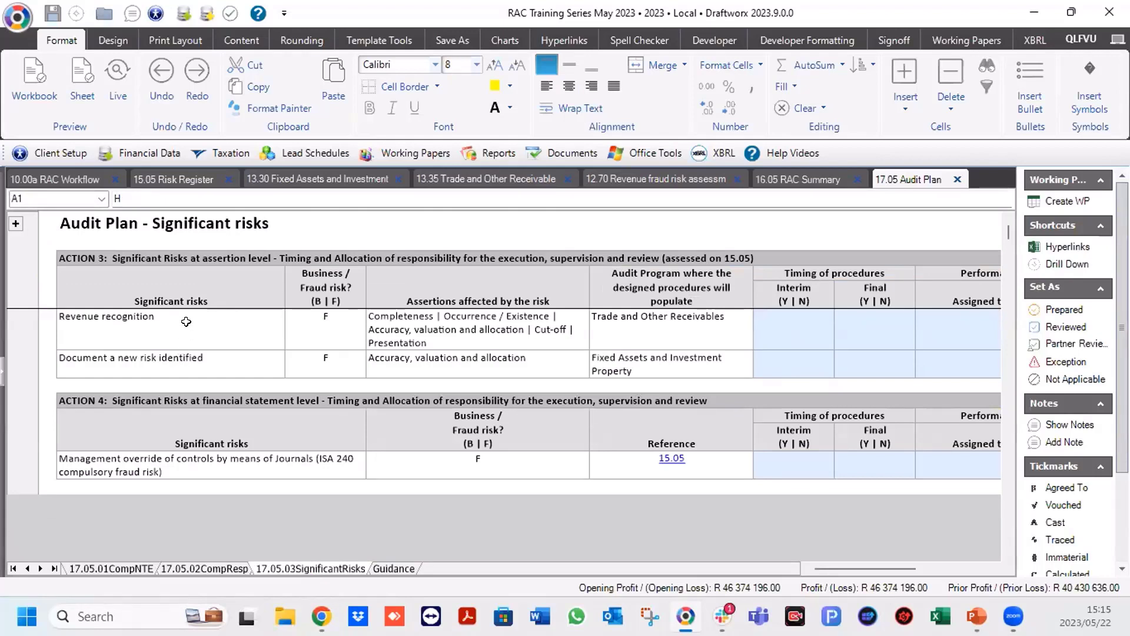
left_click(163, 319)
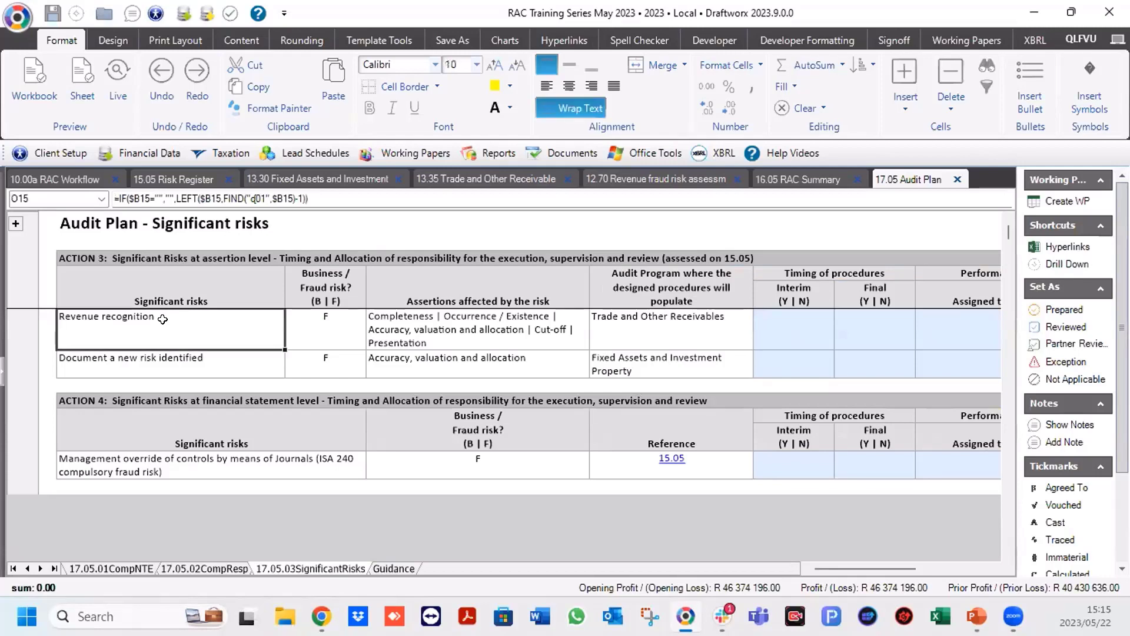
left_click(149, 358)
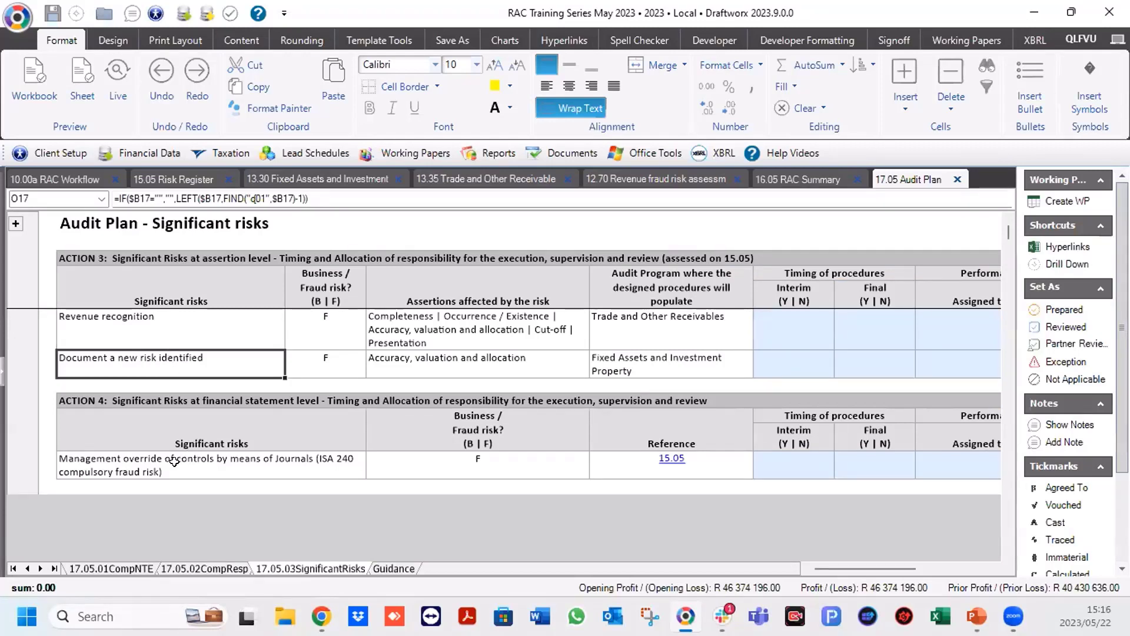
left_click(177, 467)
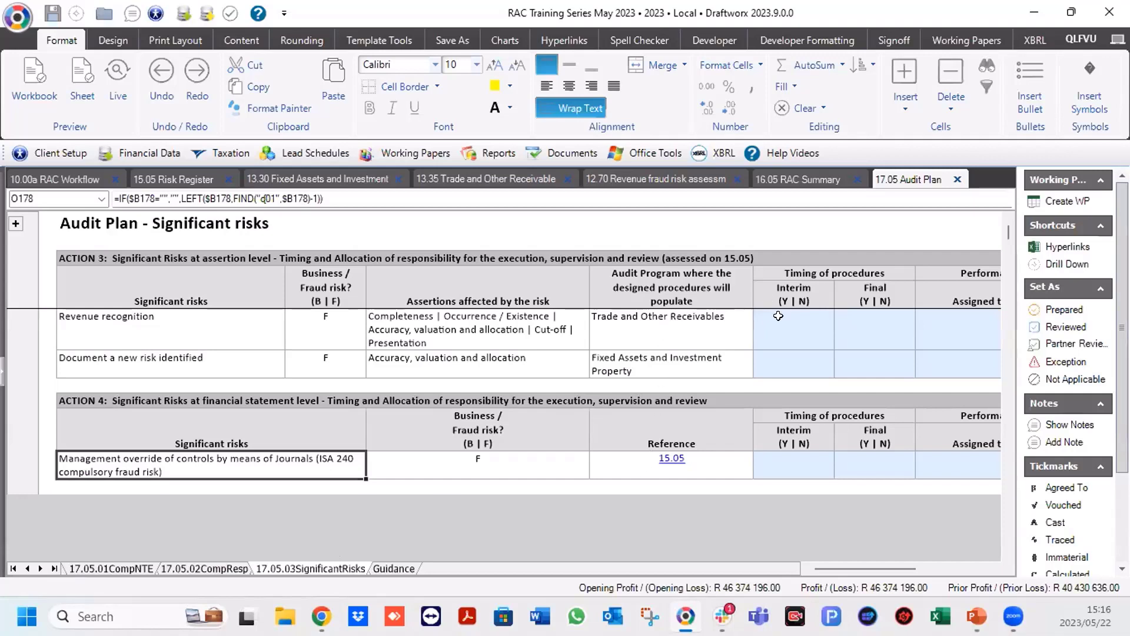
Set the Final timing of procedures to Y for the Revenue recognition and Document a new risk identified risks.
left_click(777, 316)
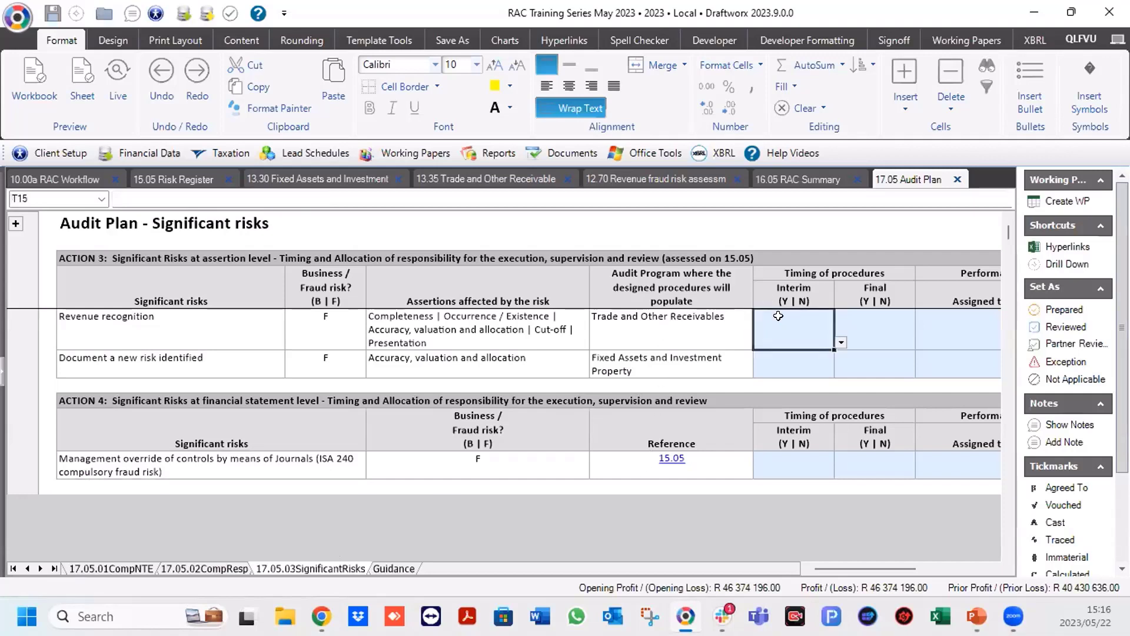
left_click(990, 567)
left_click(990, 568)
left_click(990, 568)
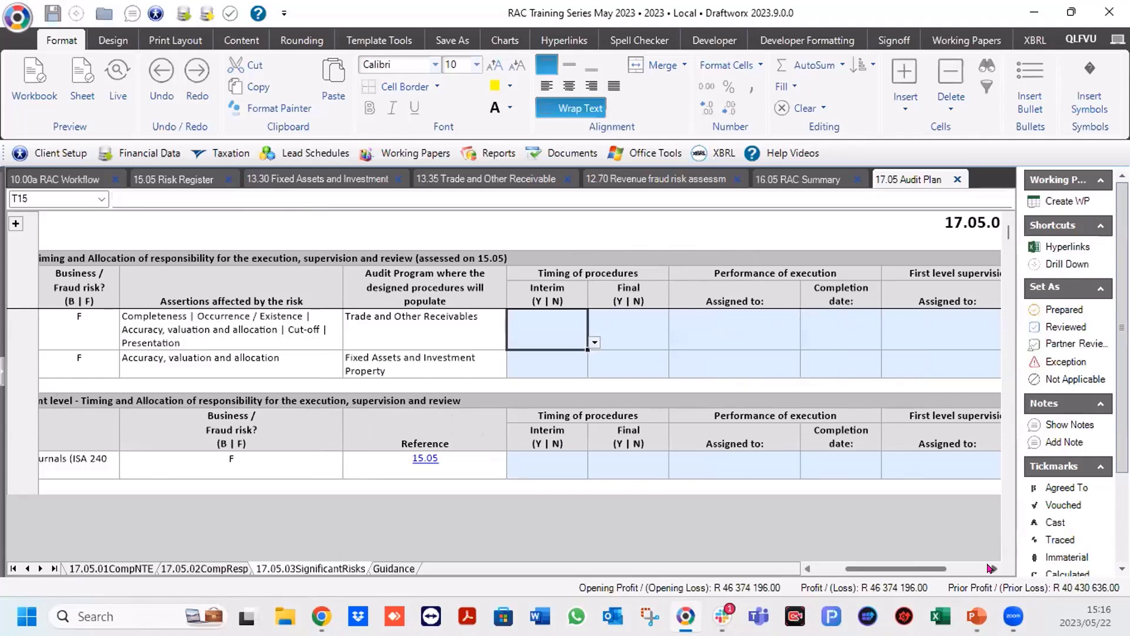
left_click(627, 323)
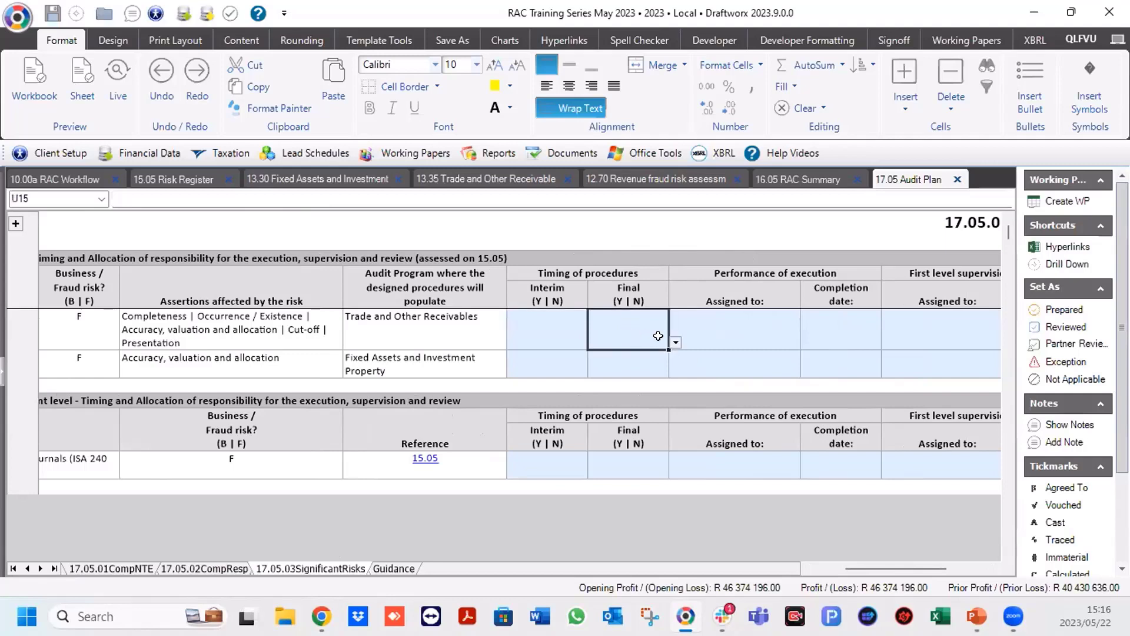
left_click(676, 342)
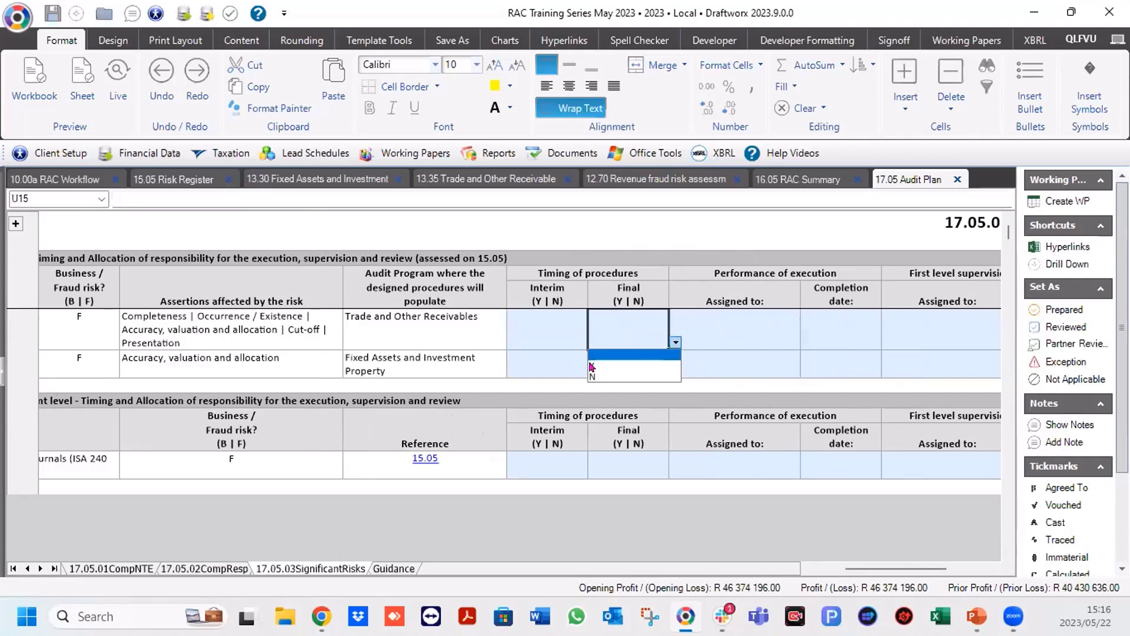
left_click(592, 367)
left_click(633, 362)
left_click(676, 370)
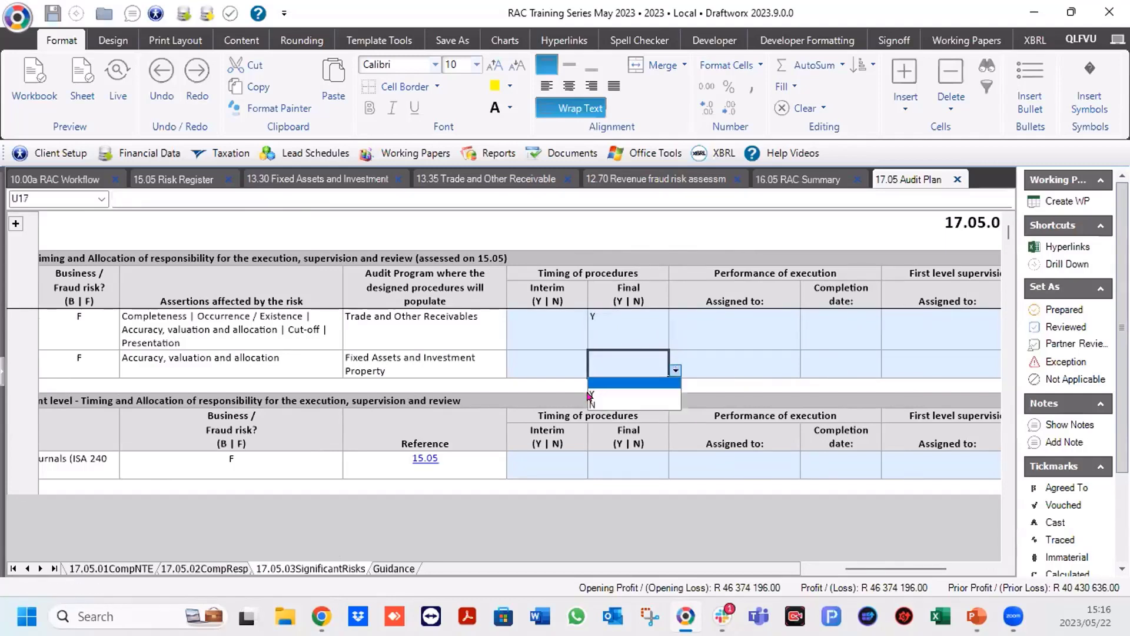
left_click(591, 393)
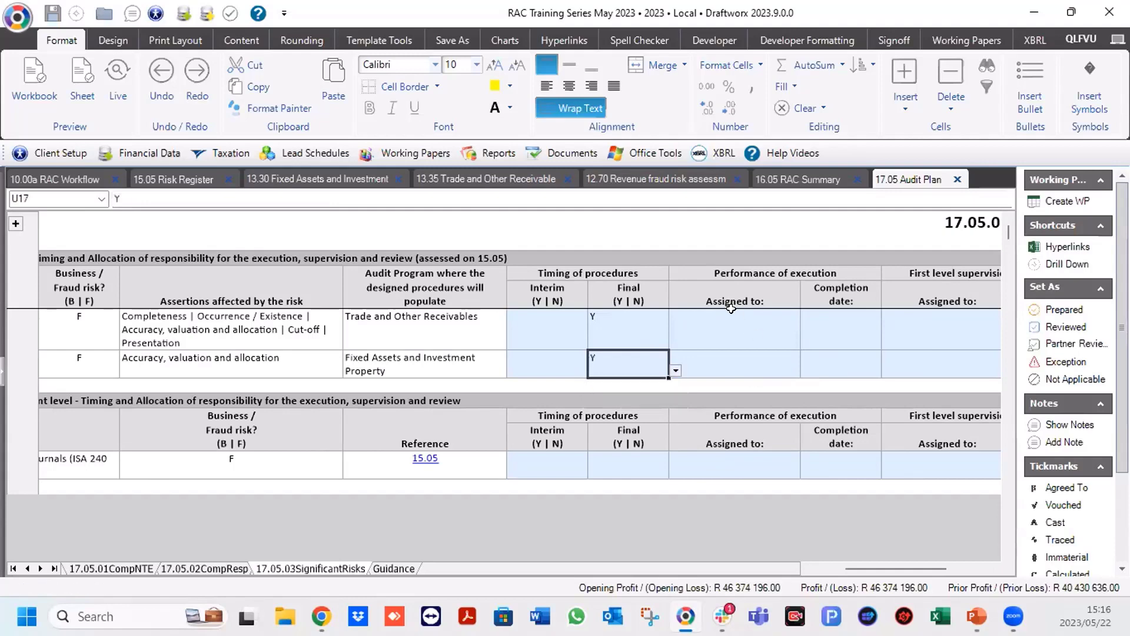
Enter the assignee's name under Performance of execution for the Revenue recognition significant risk.
left_click(718, 277)
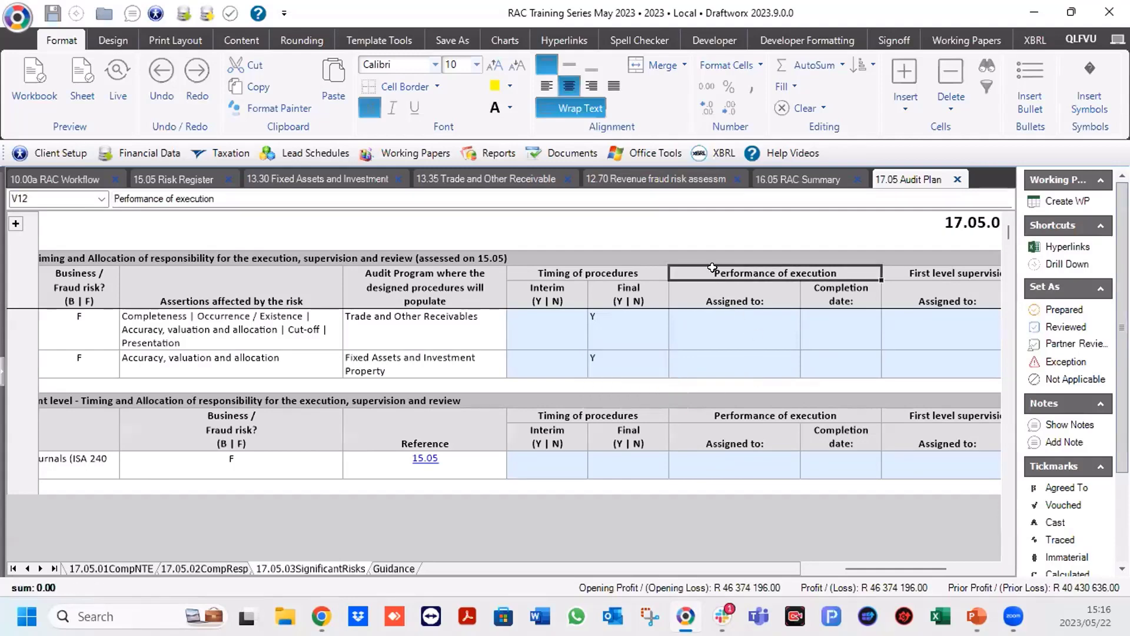
key("Right")
key("Right")
key("Right")
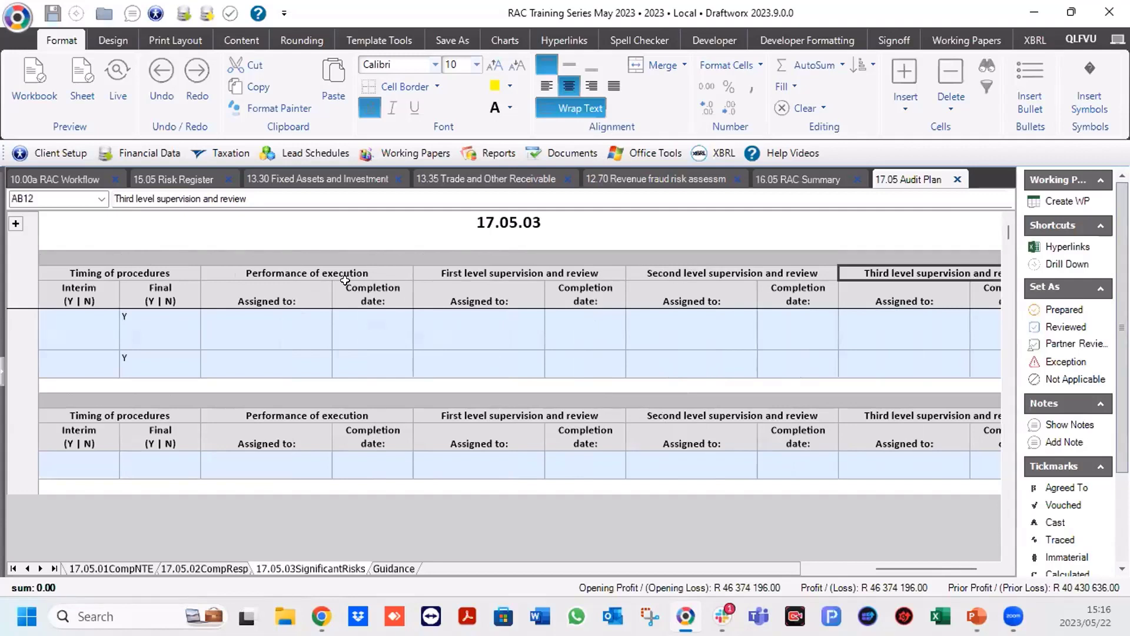
left_click(315, 263)
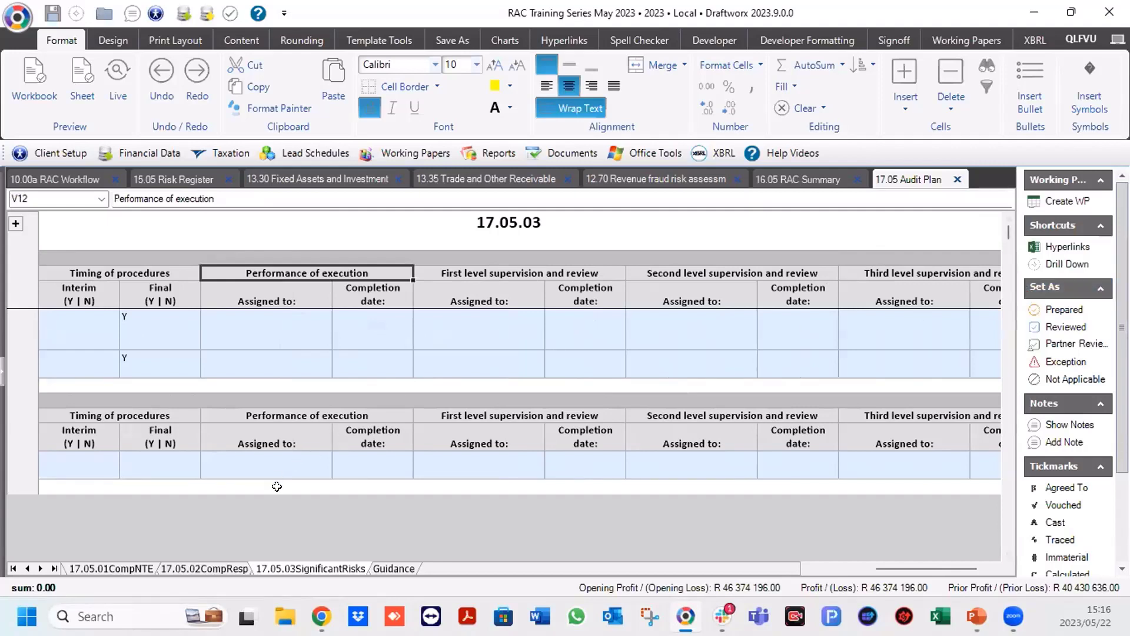
left_click(268, 328)
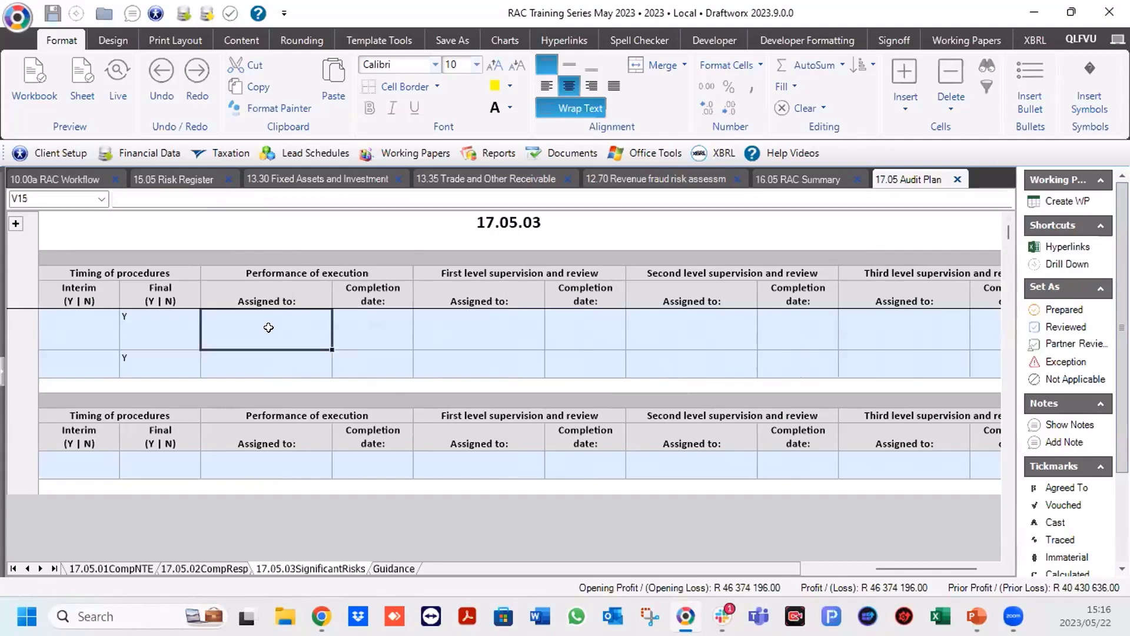
type("Bian")
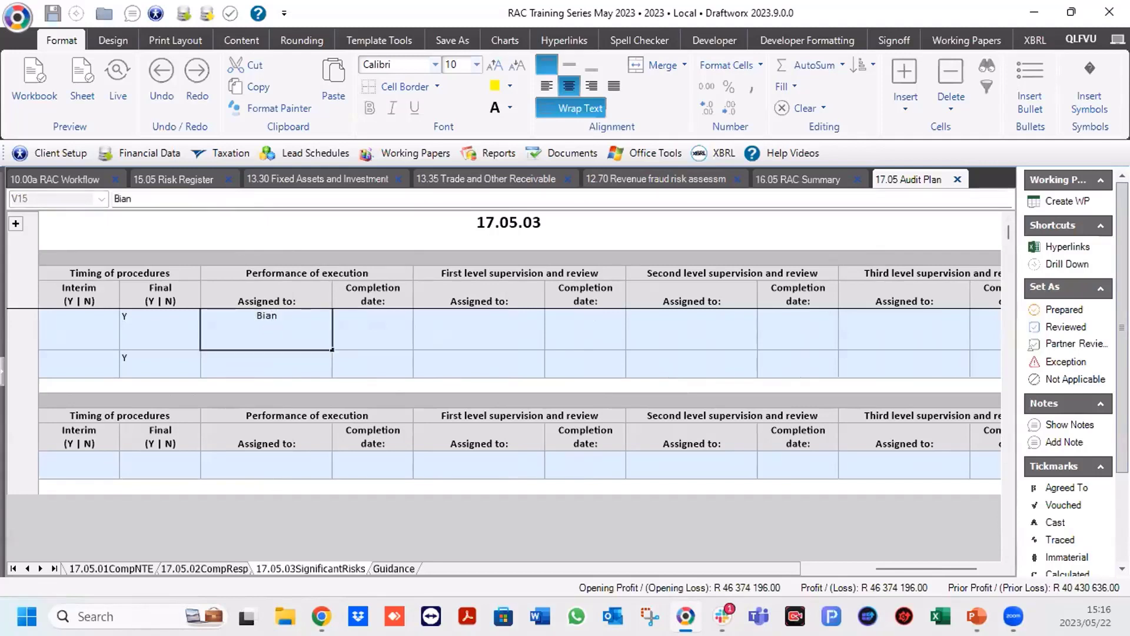
type("ca")
left_click(365, 316)
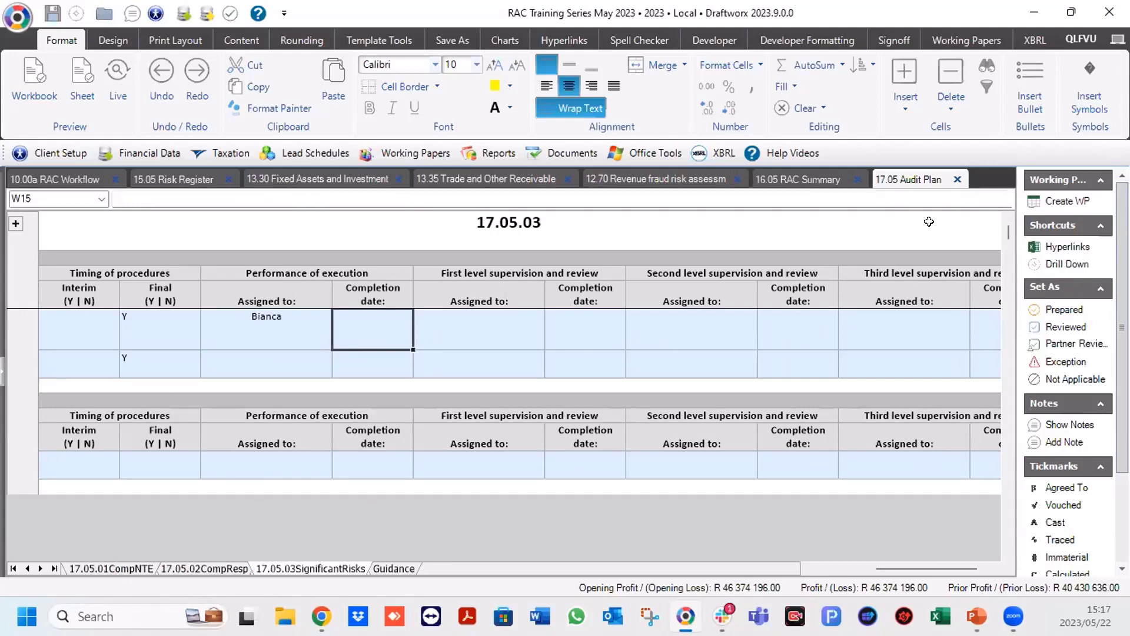
Mark the 17.05 Audit Plan as Partner Reviewed and open the 17.95 Risk signoff working paper.
left_click(1036, 265)
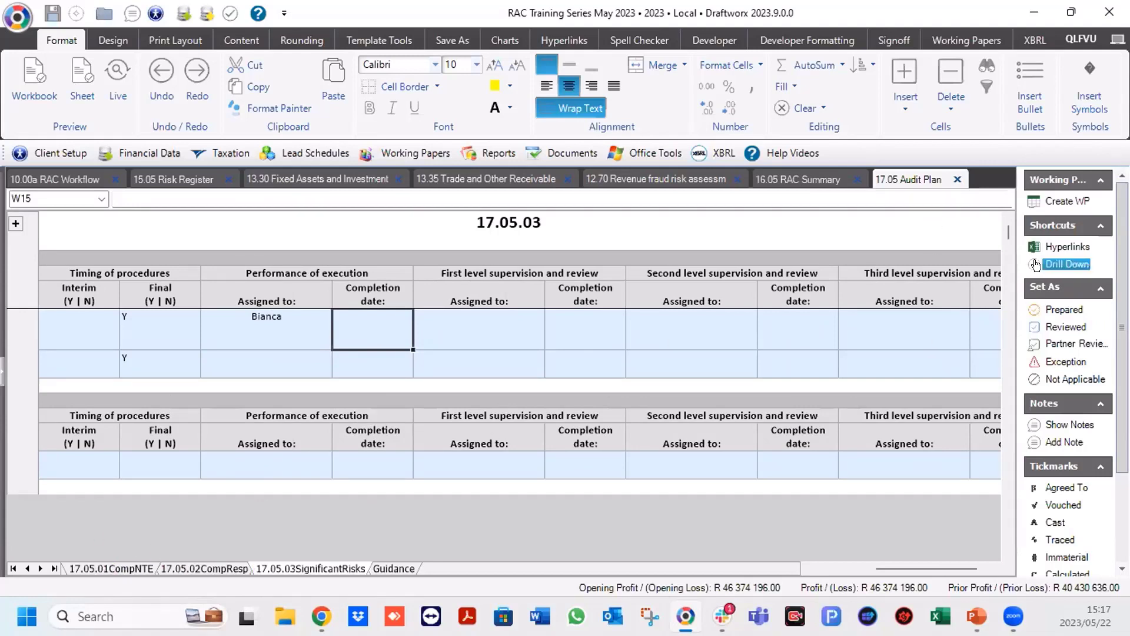
left_click(1038, 345)
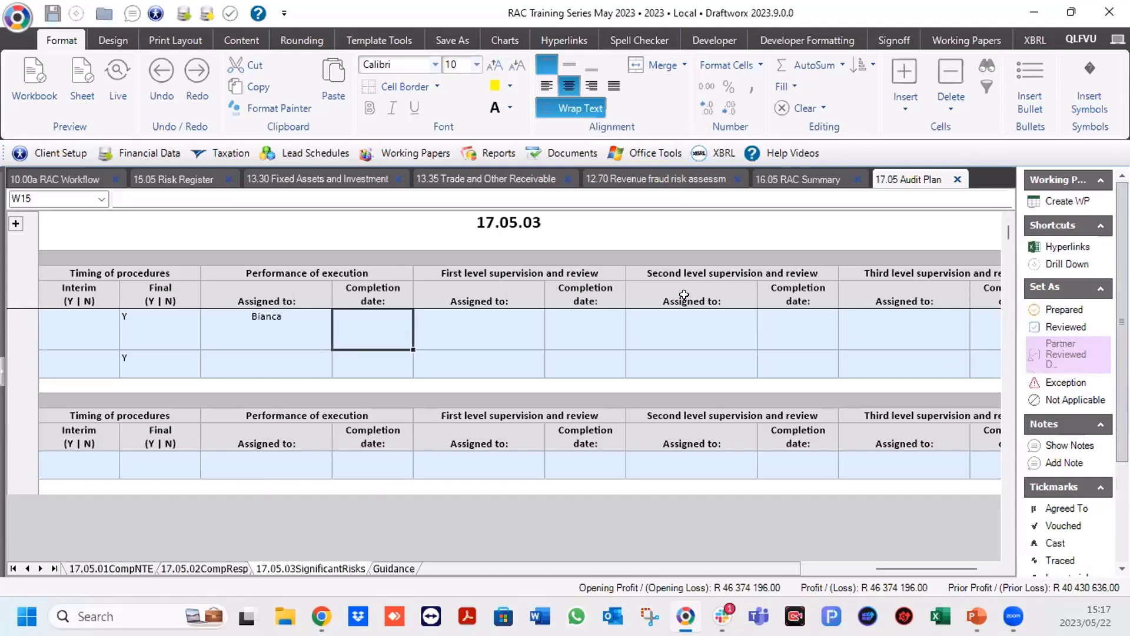
left_click(390, 154)
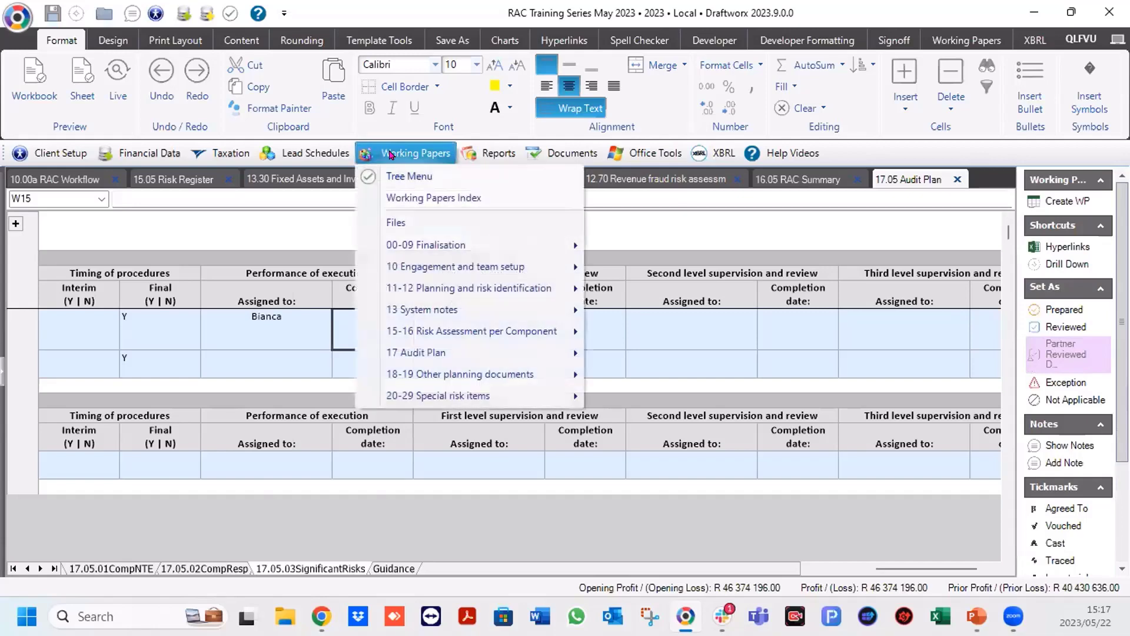
mouse_move(406, 354)
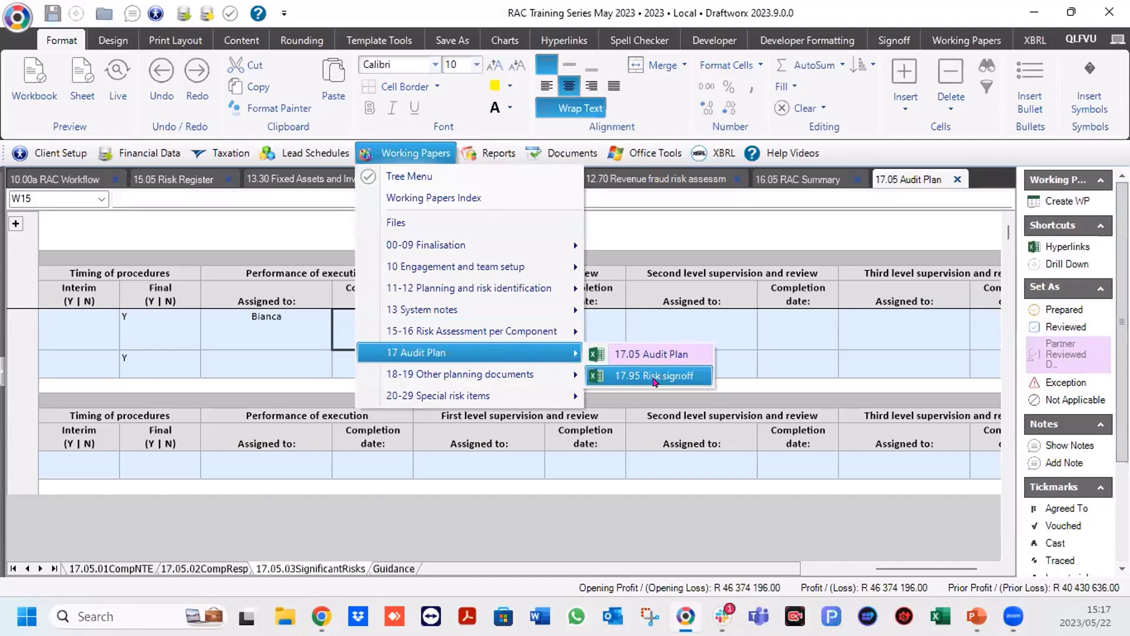
left_click(655, 382)
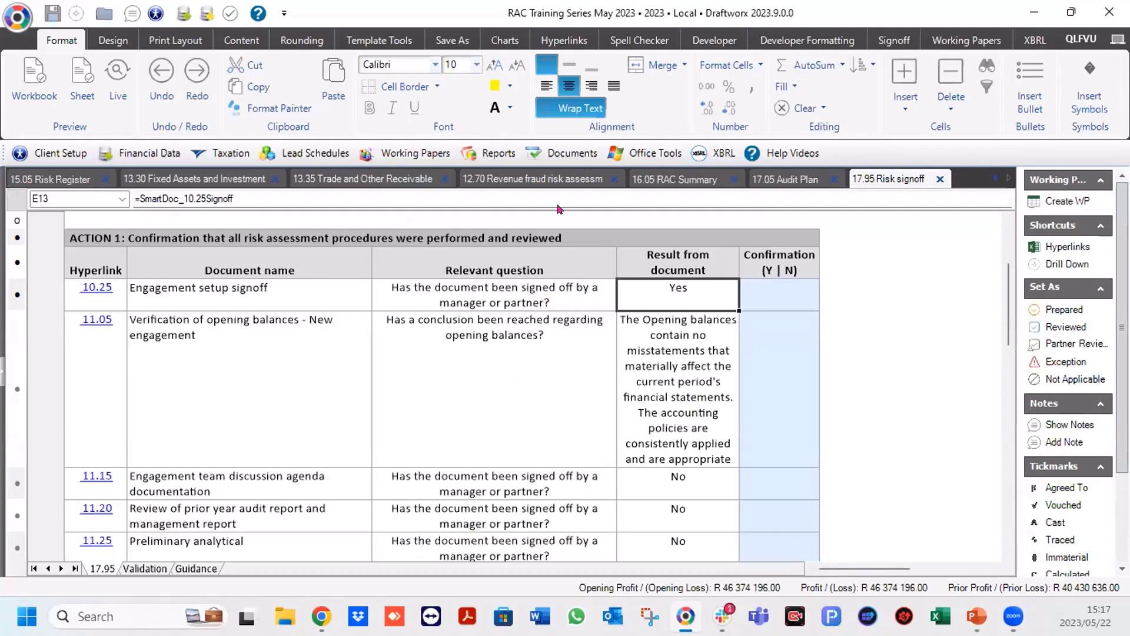
Open the 10.00a RAC Workflow and examine where the 17.95 Risk assessment sign-off fits between planning and execution.
left_click(387, 152)
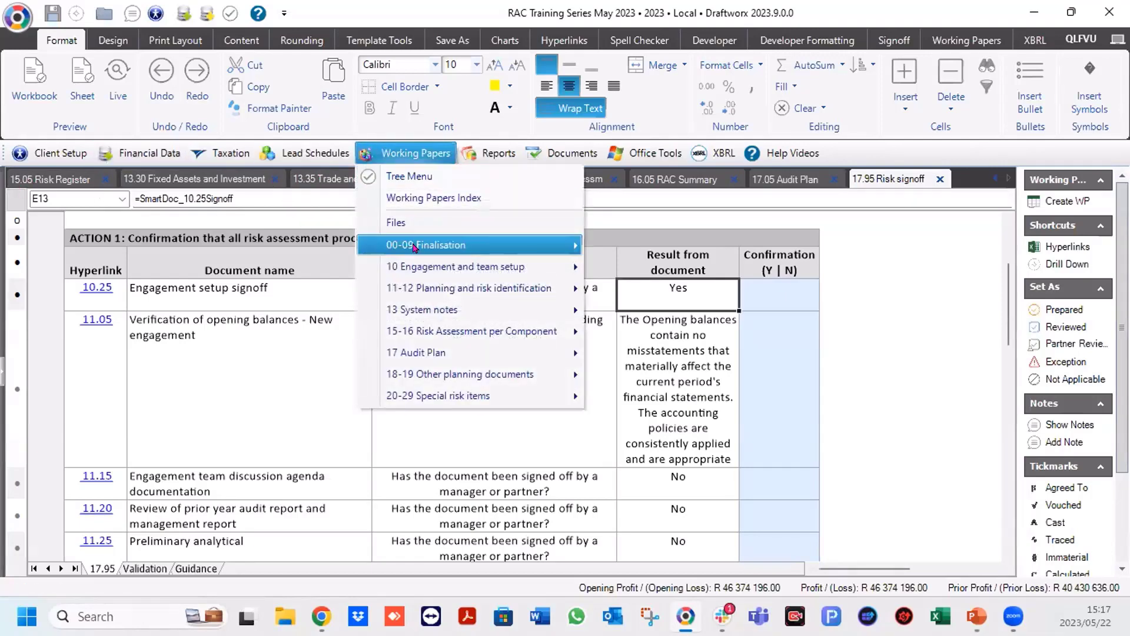
mouse_move(415, 272)
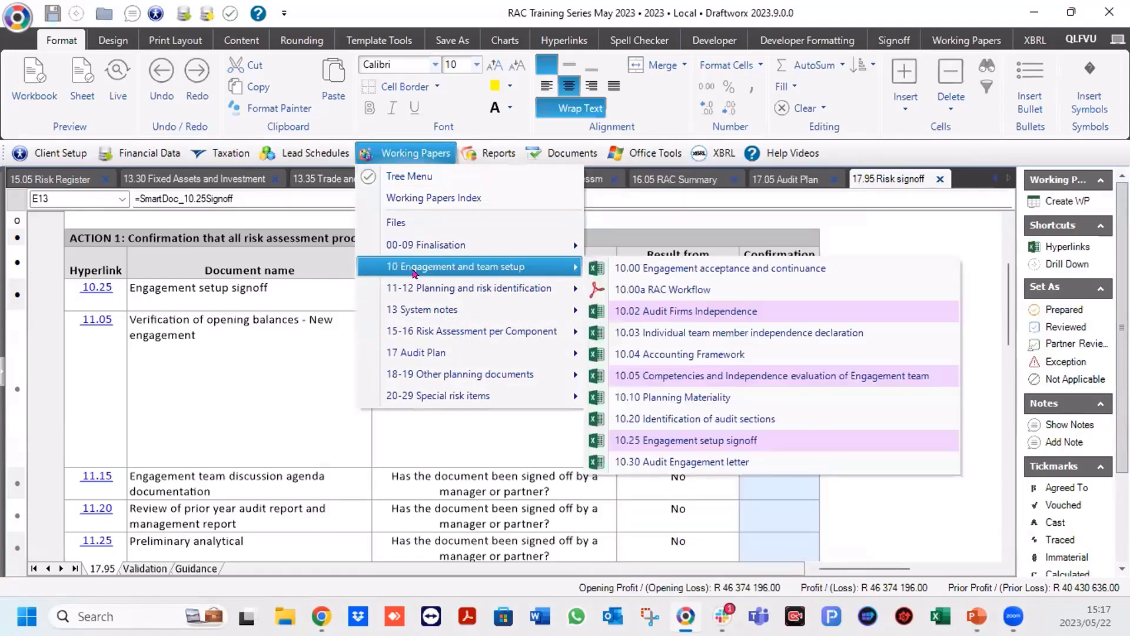
left_click(651, 289)
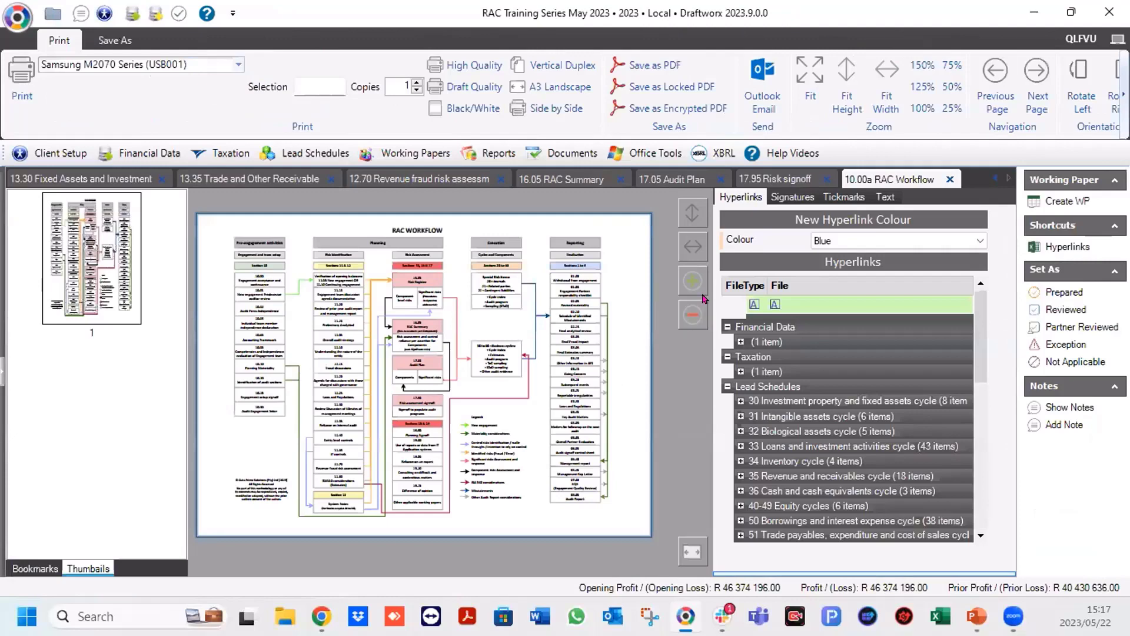
left_click(692, 552)
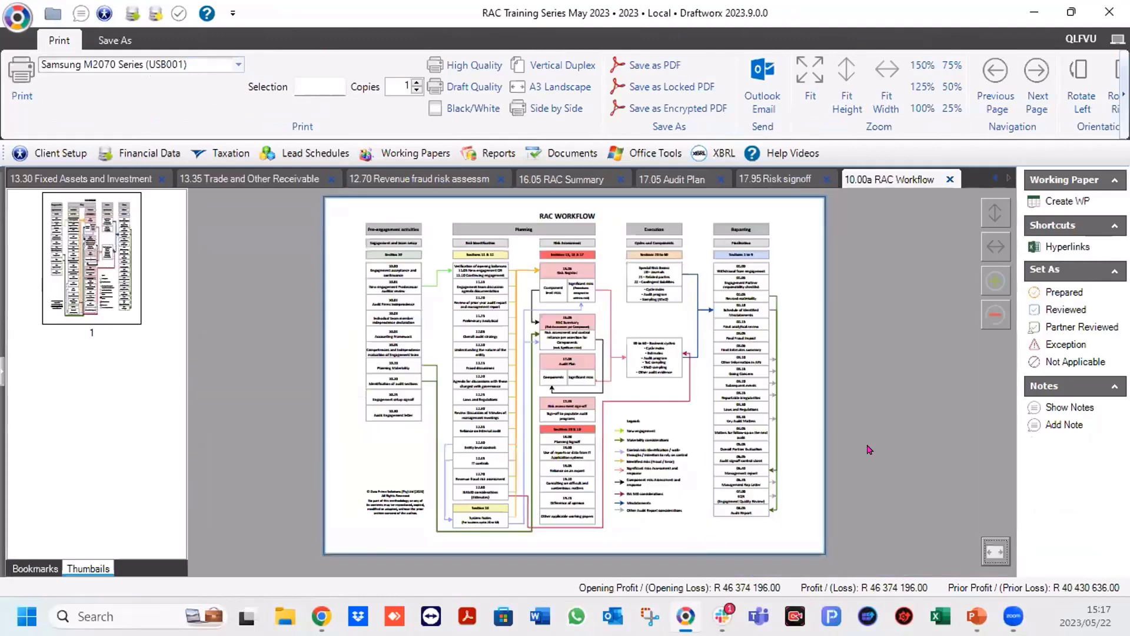
scroll(879, 398, "up", 3)
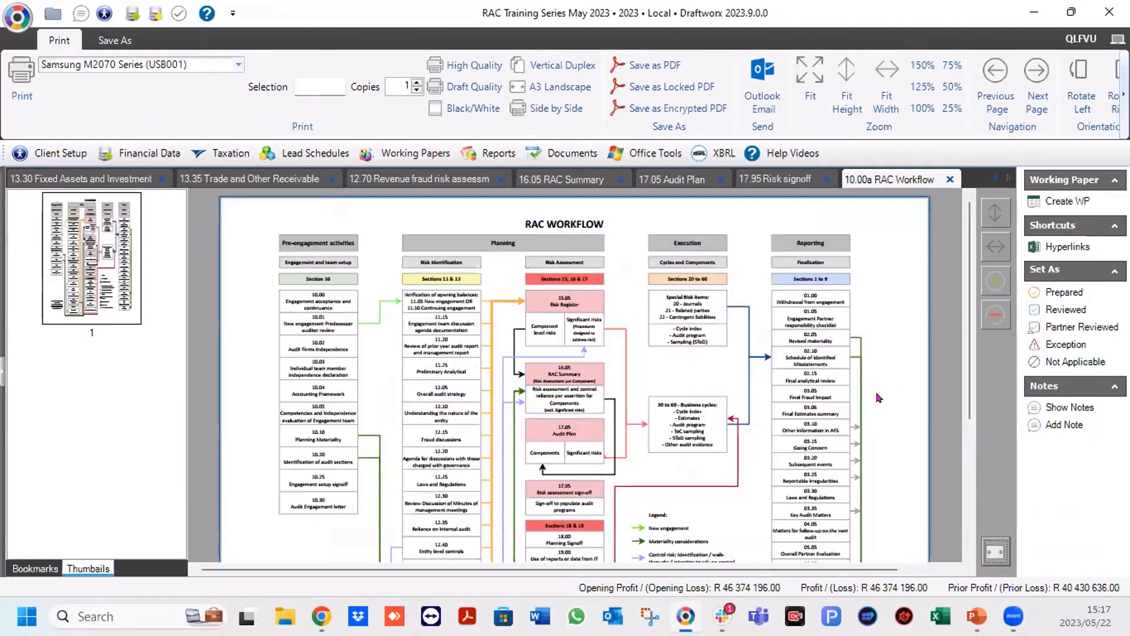
scroll(879, 398, "up", 1)
scroll(708, 328, "down", 3)
scroll(709, 328, "up", 2)
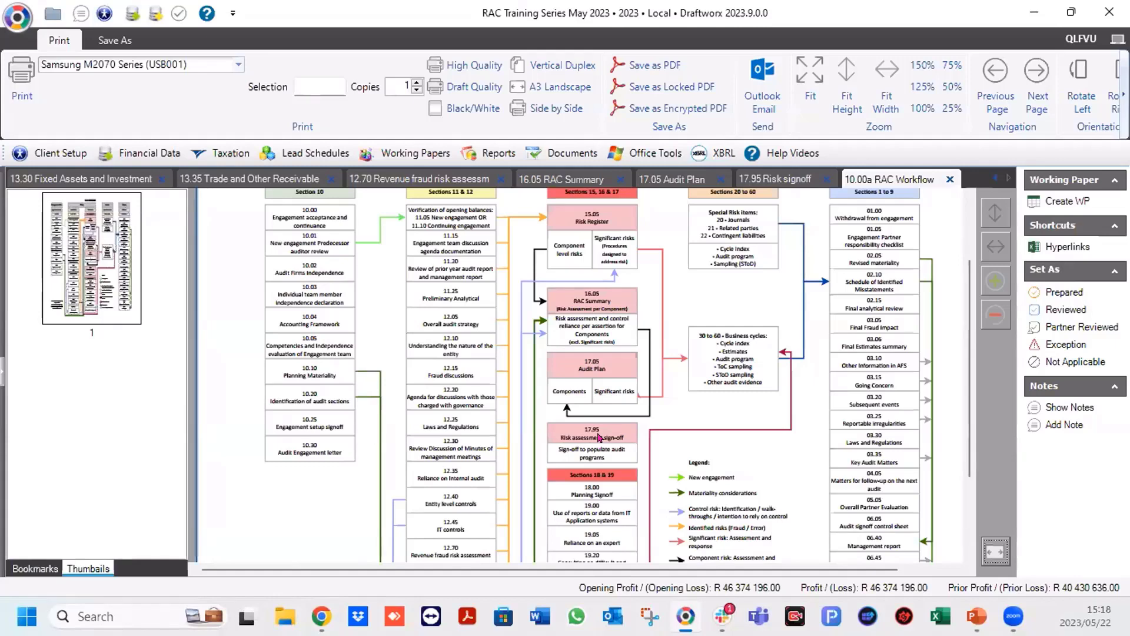
scroll(600, 438, "up", 5)
scroll(671, 421, "up", 2)
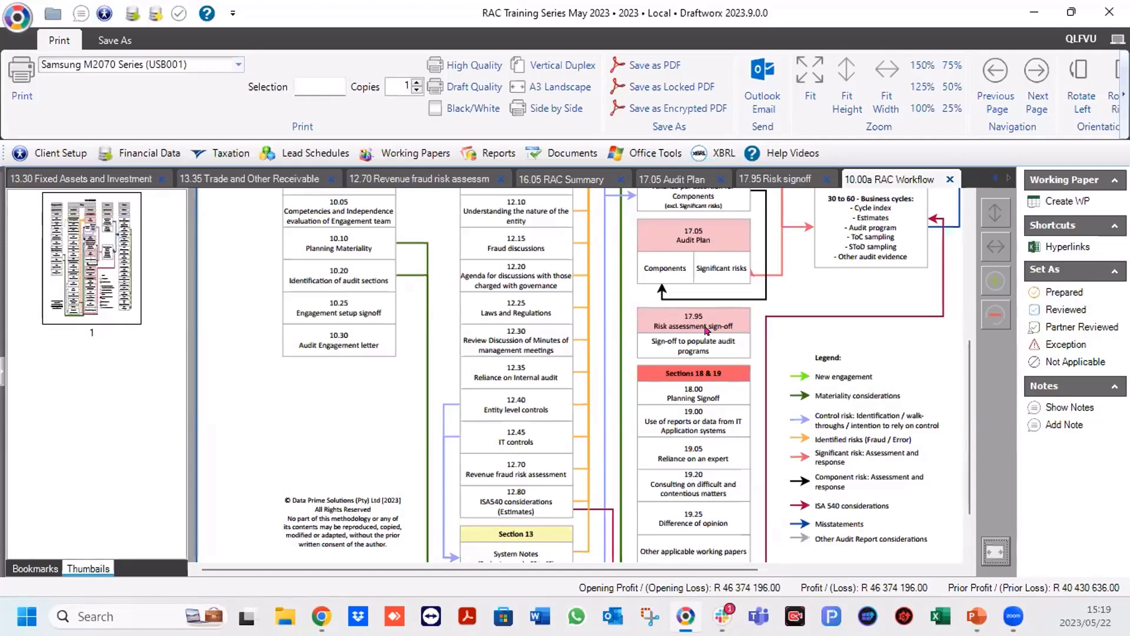
Return to 17.95 Risk signoff and examine the documents, questions and results listed under ACTION 1.
left_click(416, 154)
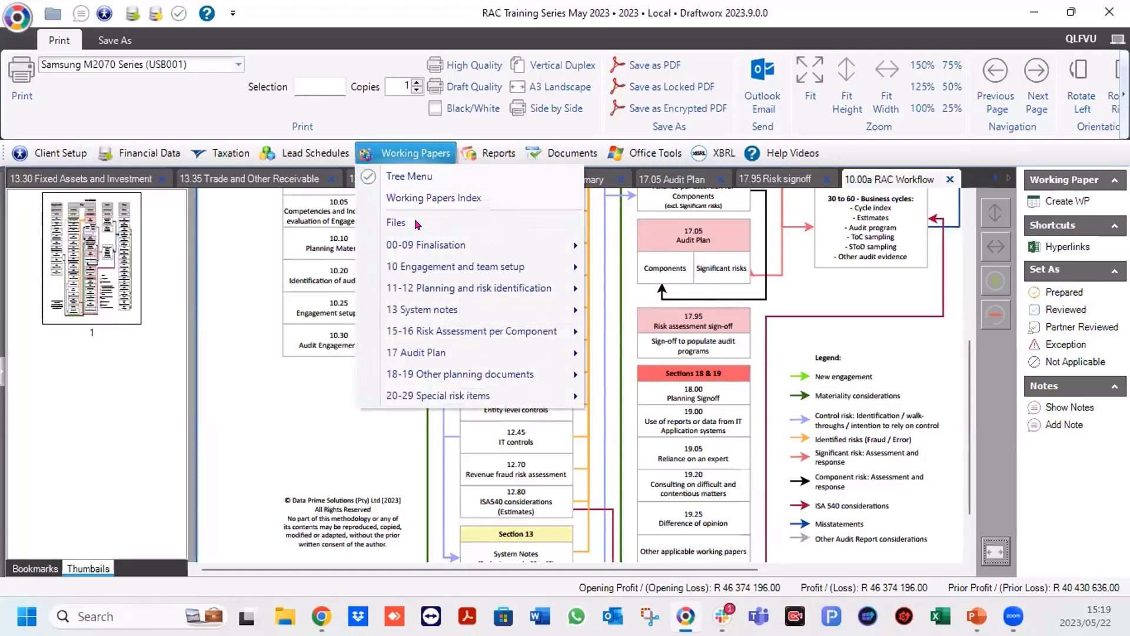
mouse_move(414, 355)
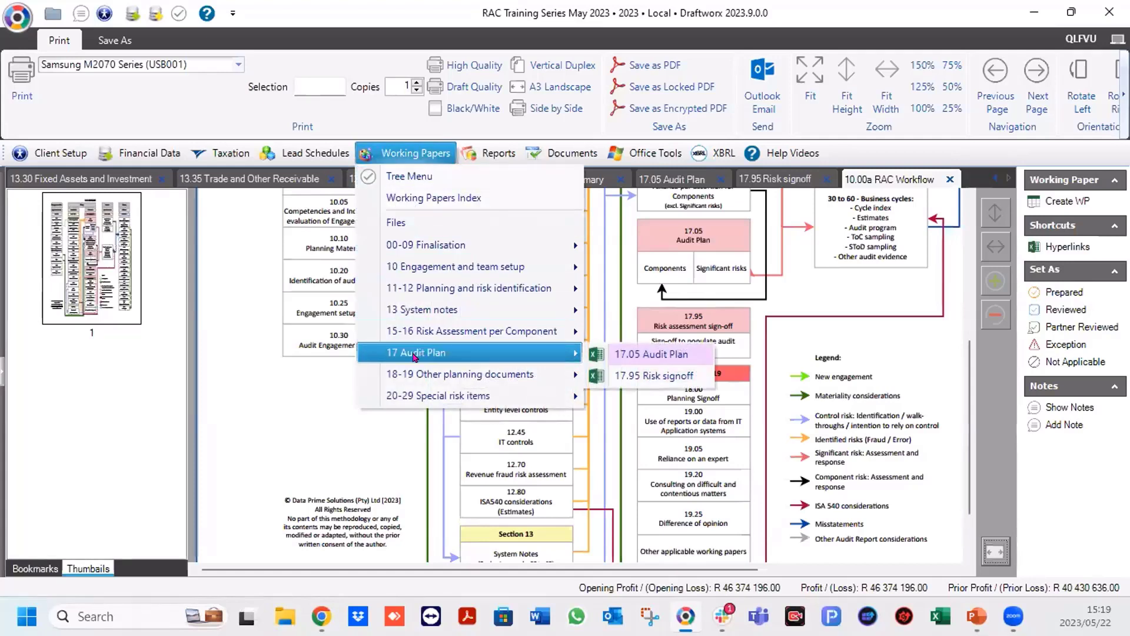
mouse_move(415, 375)
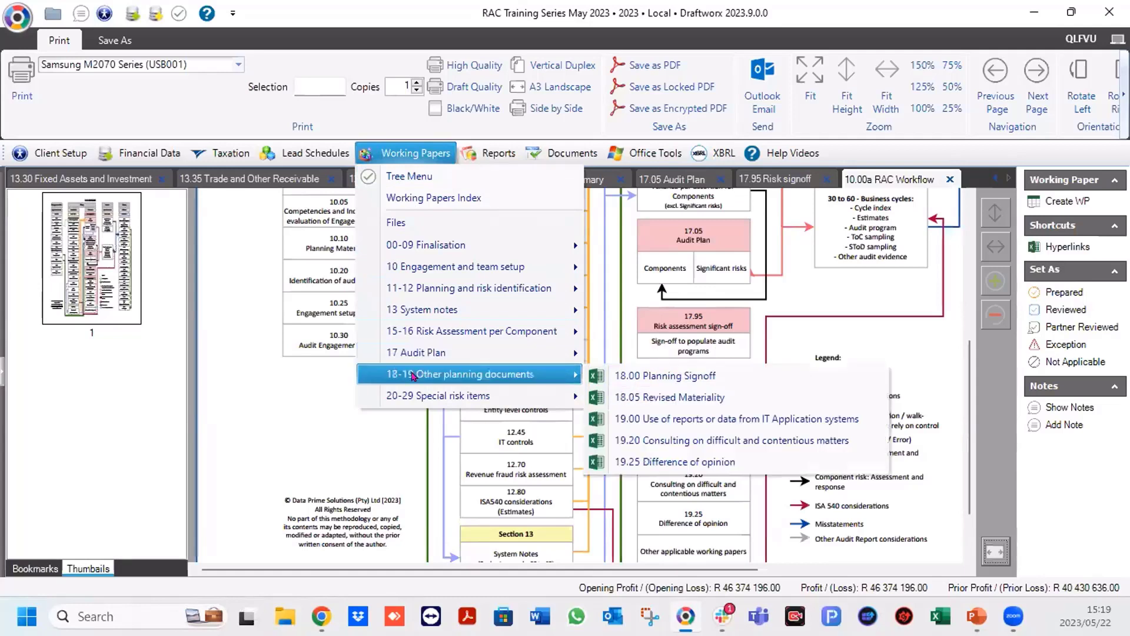
mouse_move(427, 399)
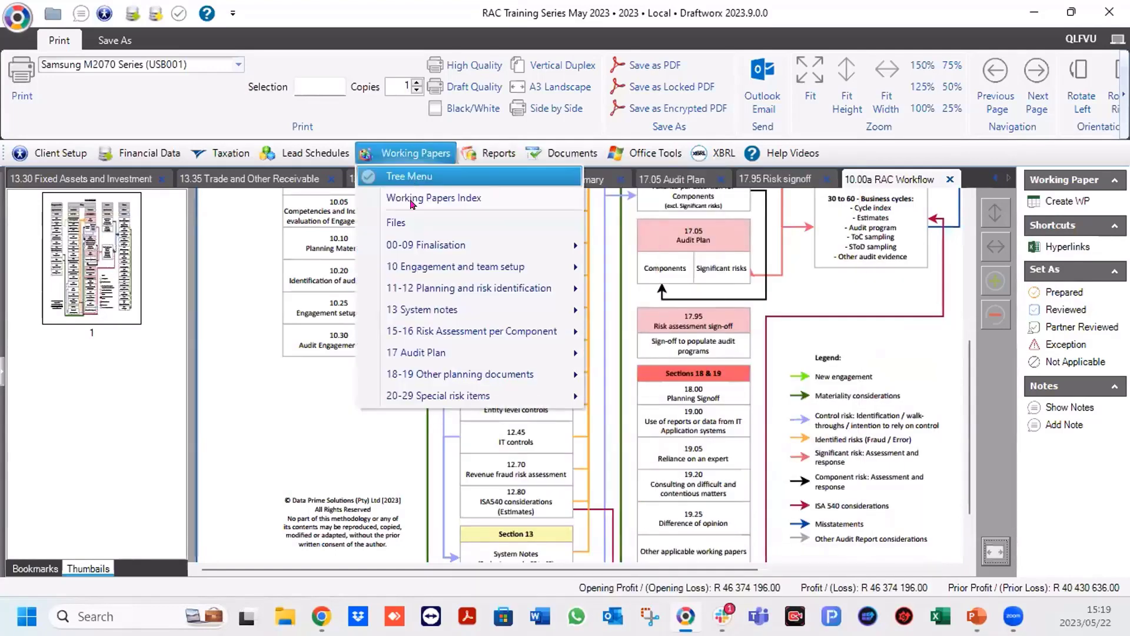
mouse_move(554, 353)
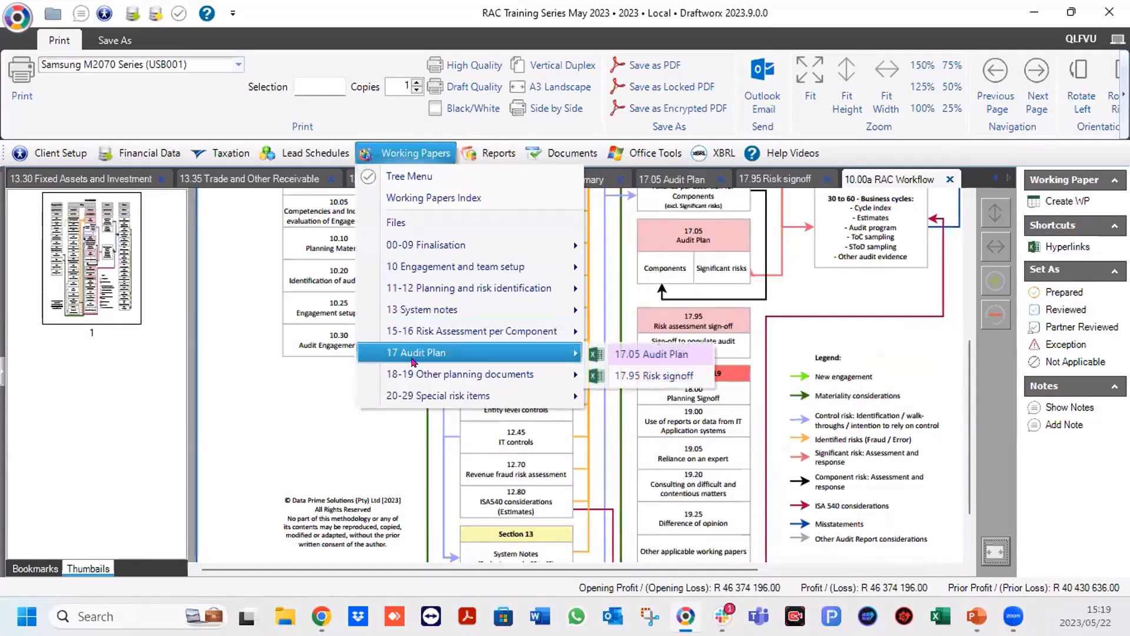
left_click(629, 380)
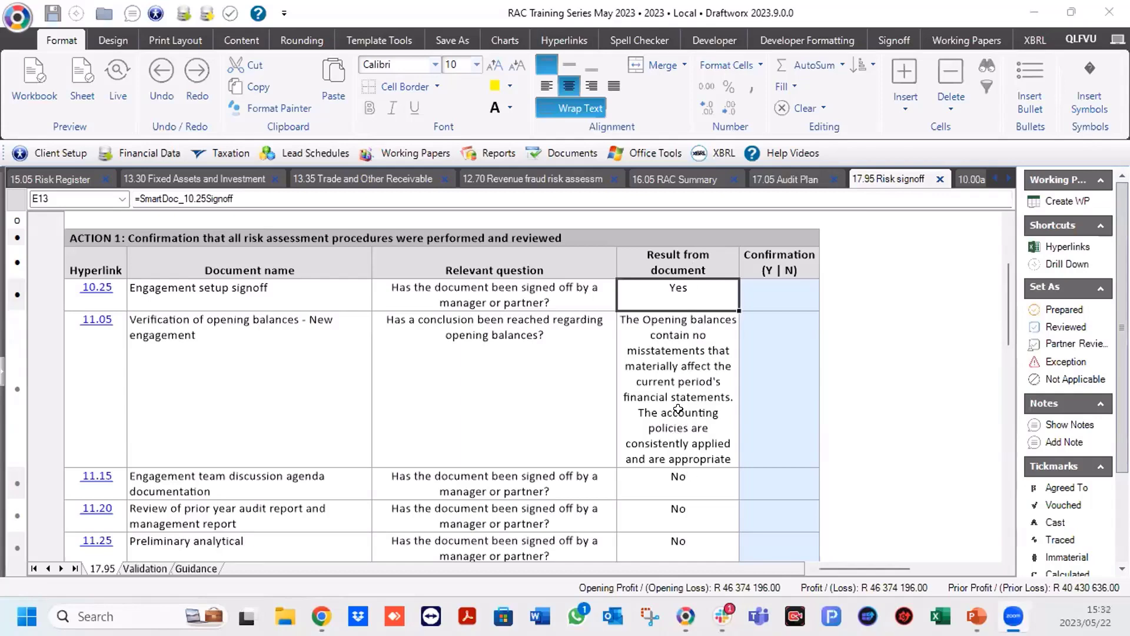
scroll(678, 409, "down", 2)
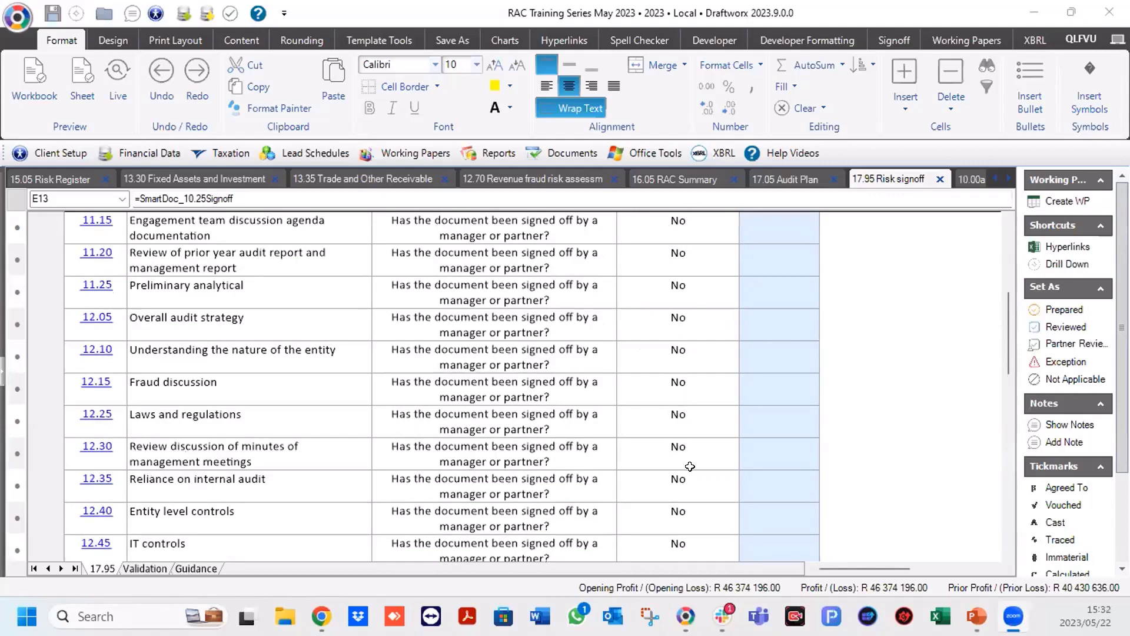
scroll(690, 466, "down", 2)
scroll(690, 466, "down", 1)
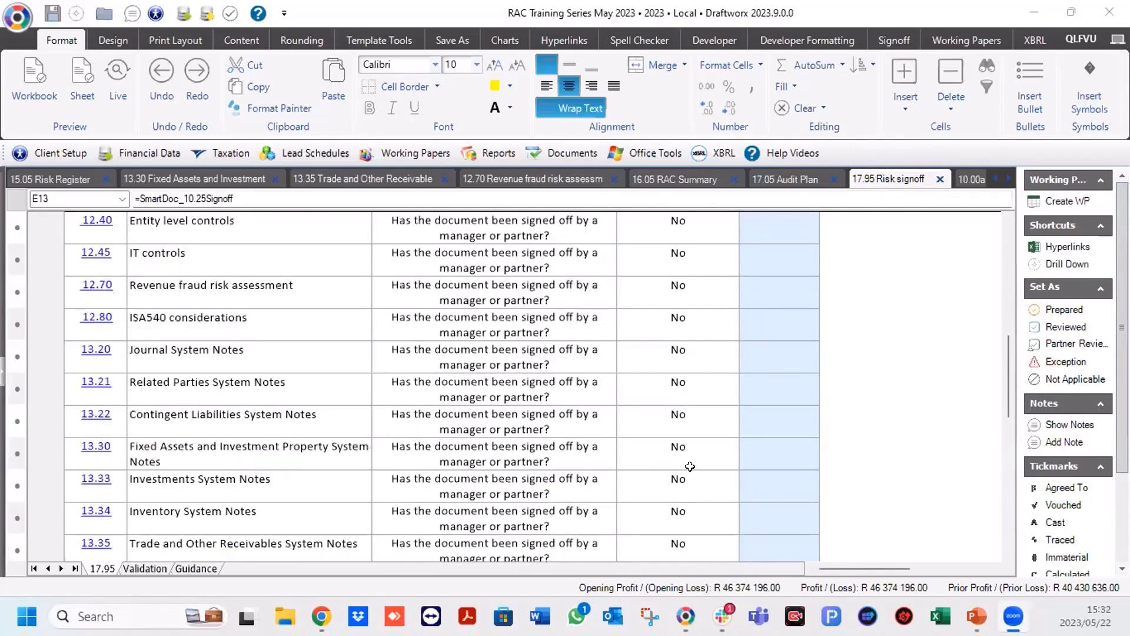
scroll(690, 466, "down", 2)
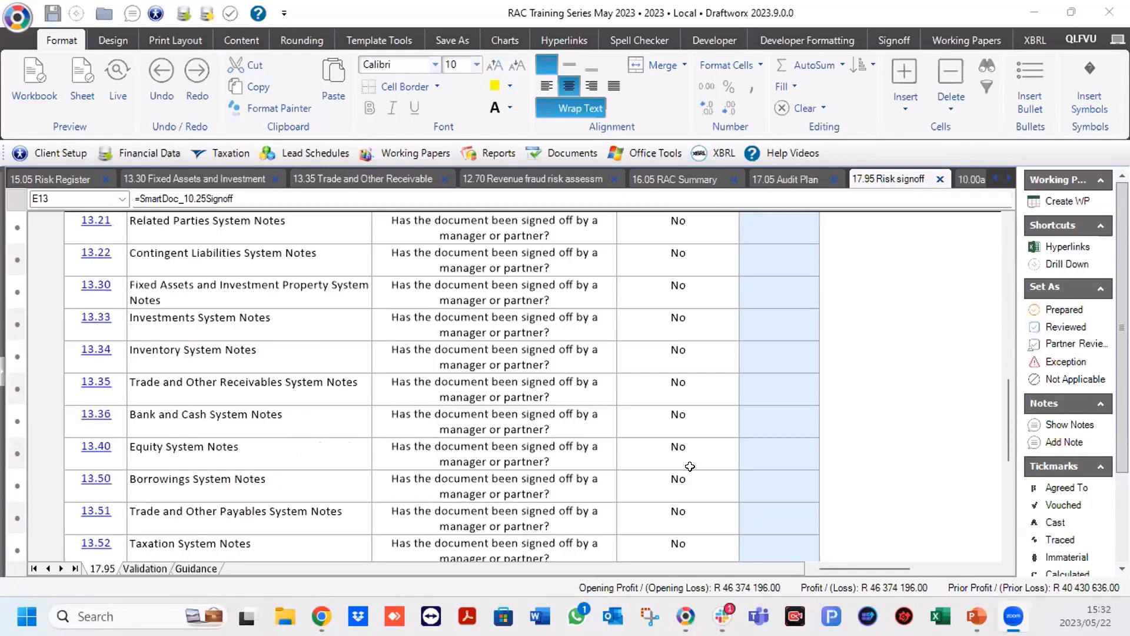
scroll(690, 467, "up", 10)
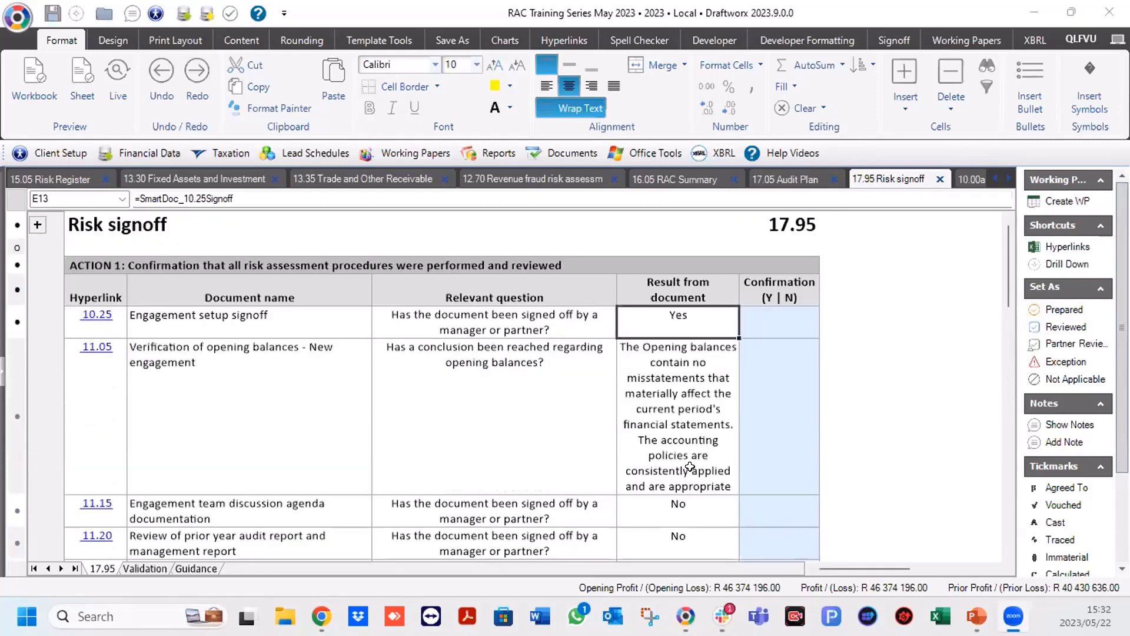
Enter y as Confirmation for every document under ACTION 1, from 10.25 Engagement setup signoff through 17.05 Audit Plan.
left_click(784, 318)
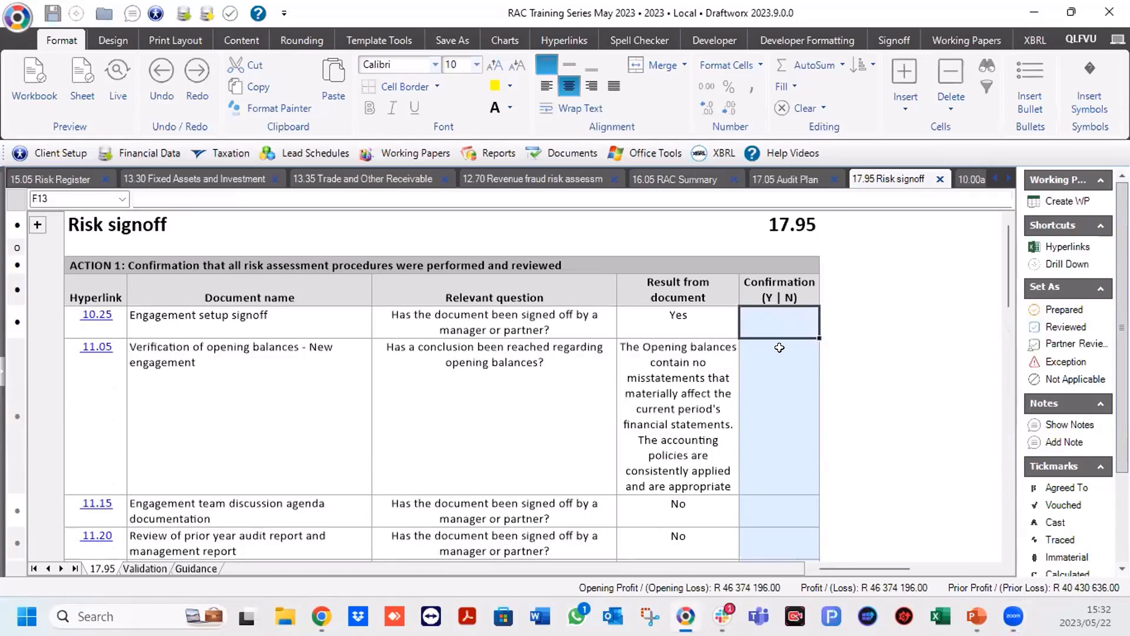
type("y ")
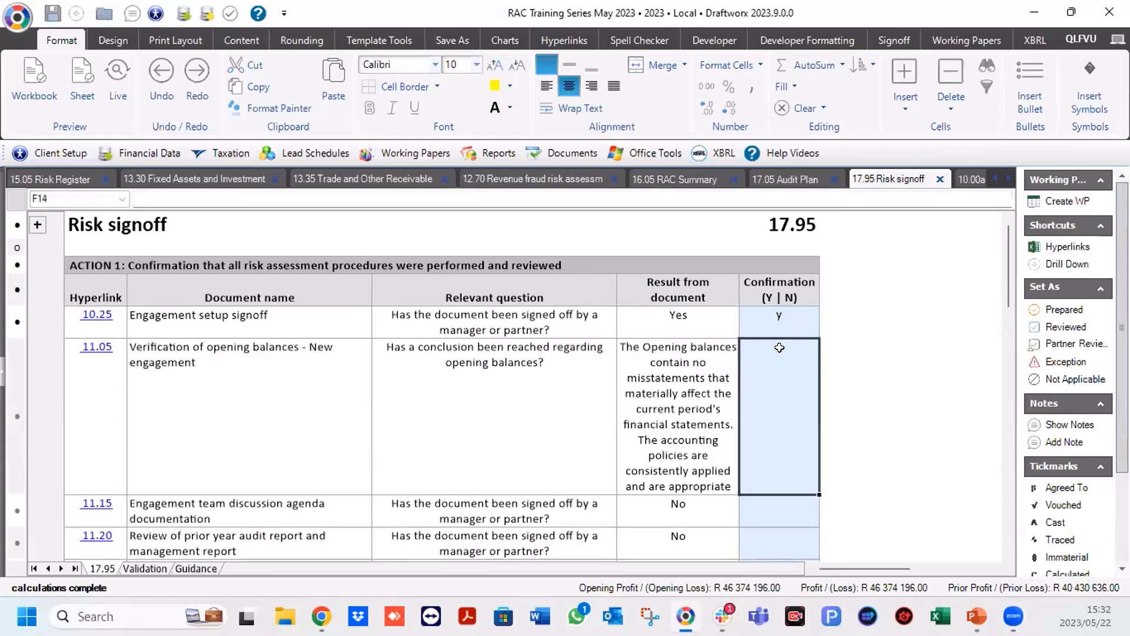
type("y")
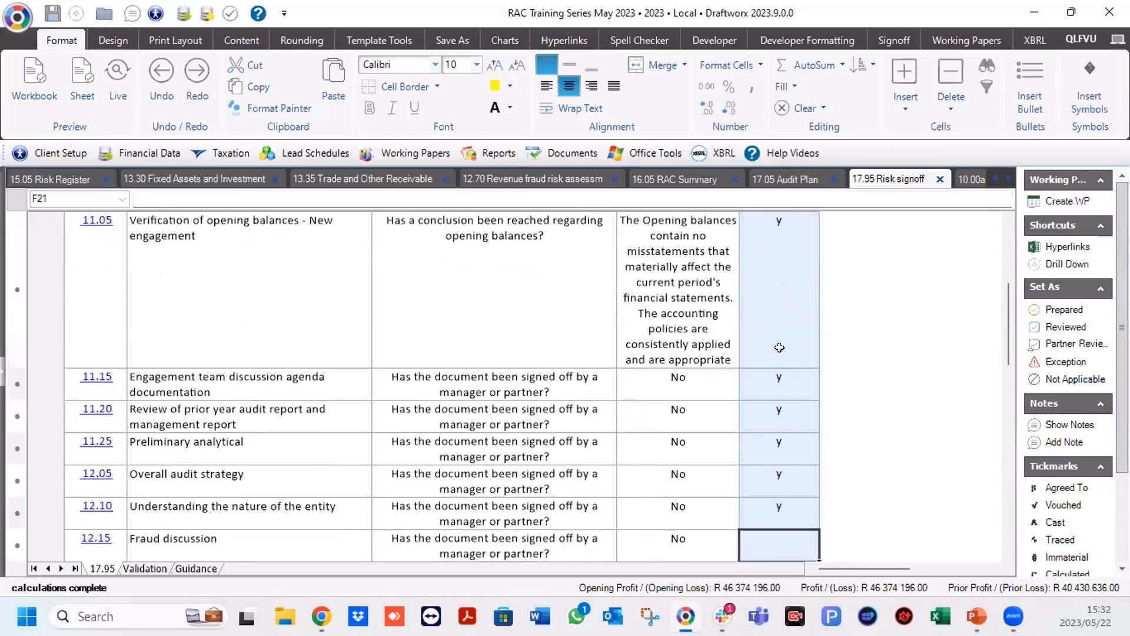
type(" y y y y y y y y y y y")
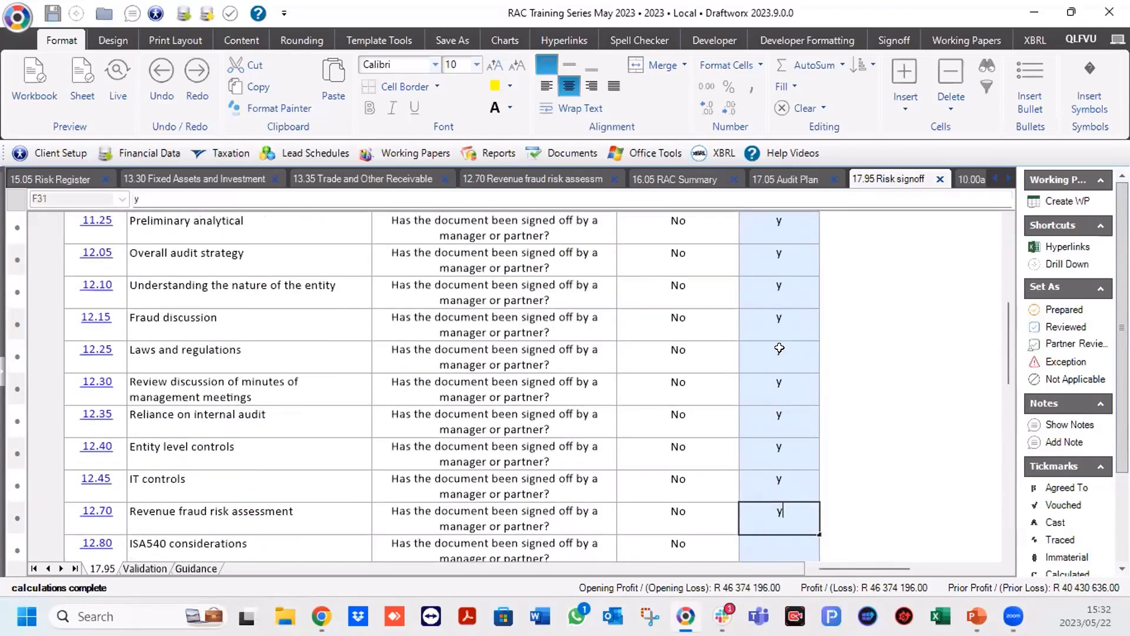
type(" y y y y y y")
key("Return")
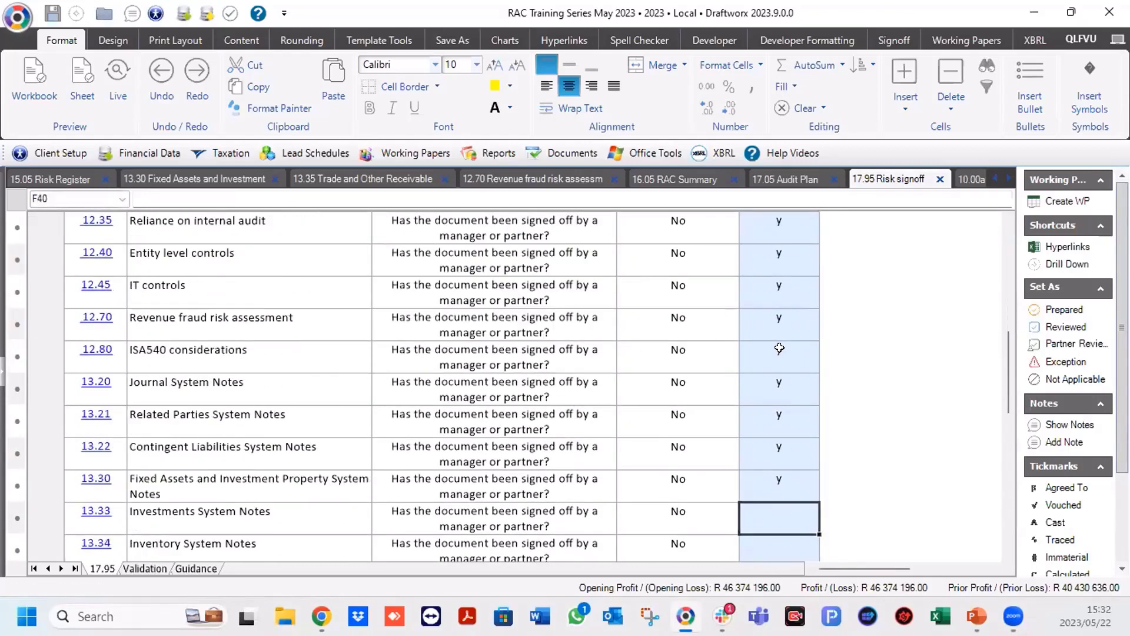
type("y")
key("Return")
type("y")
key("Return")
type("y")
key("Return")
type("y")
key("Return")
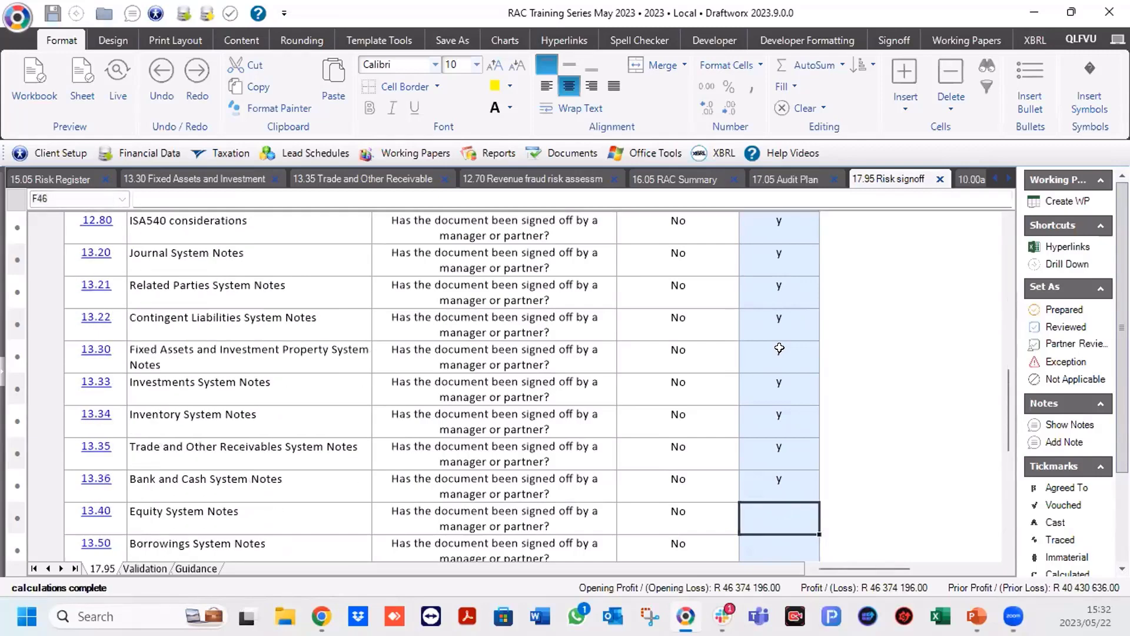
type("y")
key("Return")
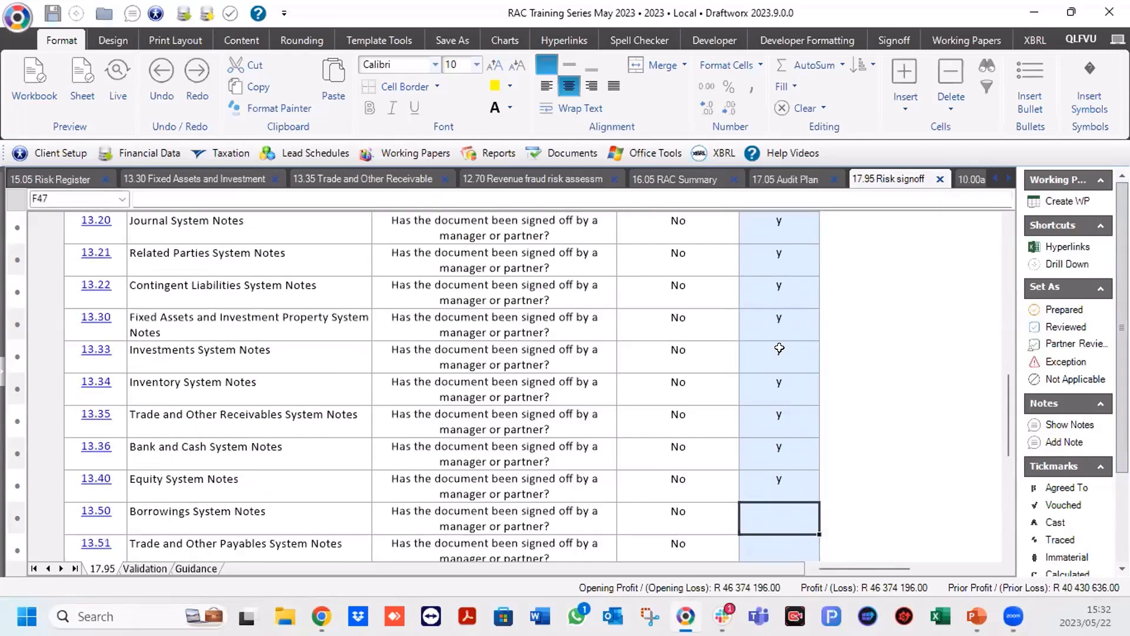
type("y")
key("Return")
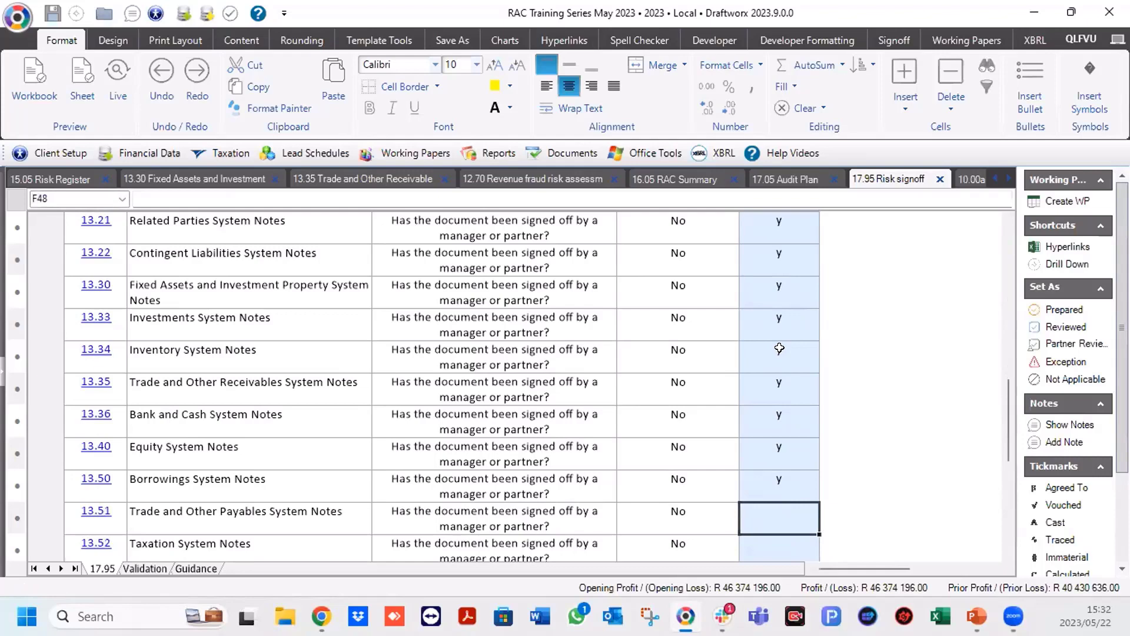
type("y")
key("Return")
type("y")
key("Return")
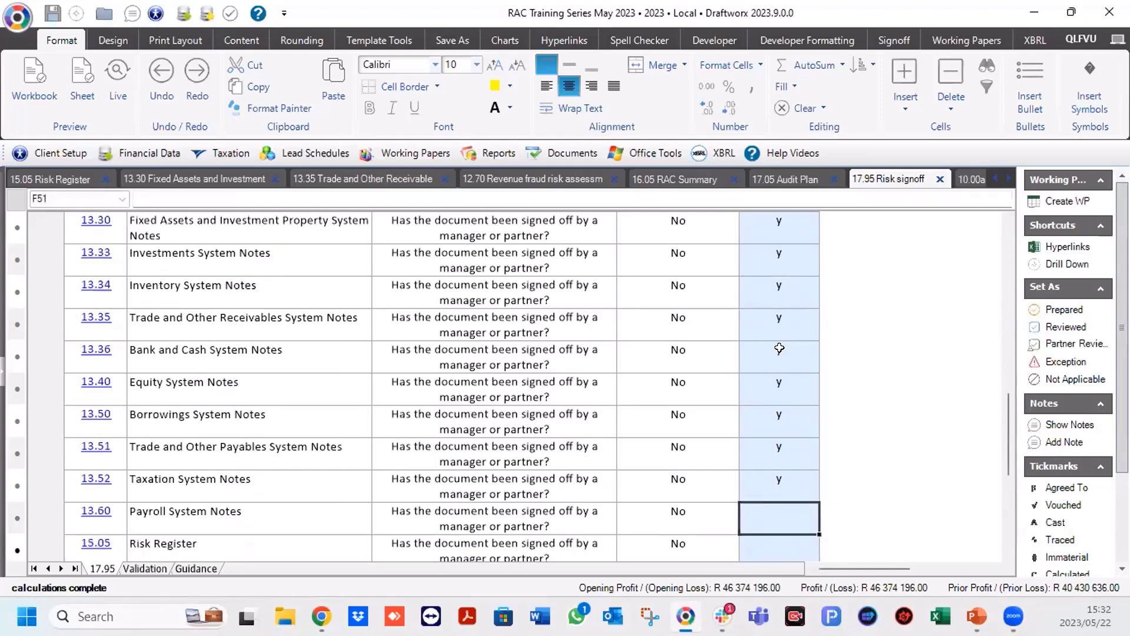
type("y")
key("Return")
type("y")
key("Return")
type("y")
key("Return")
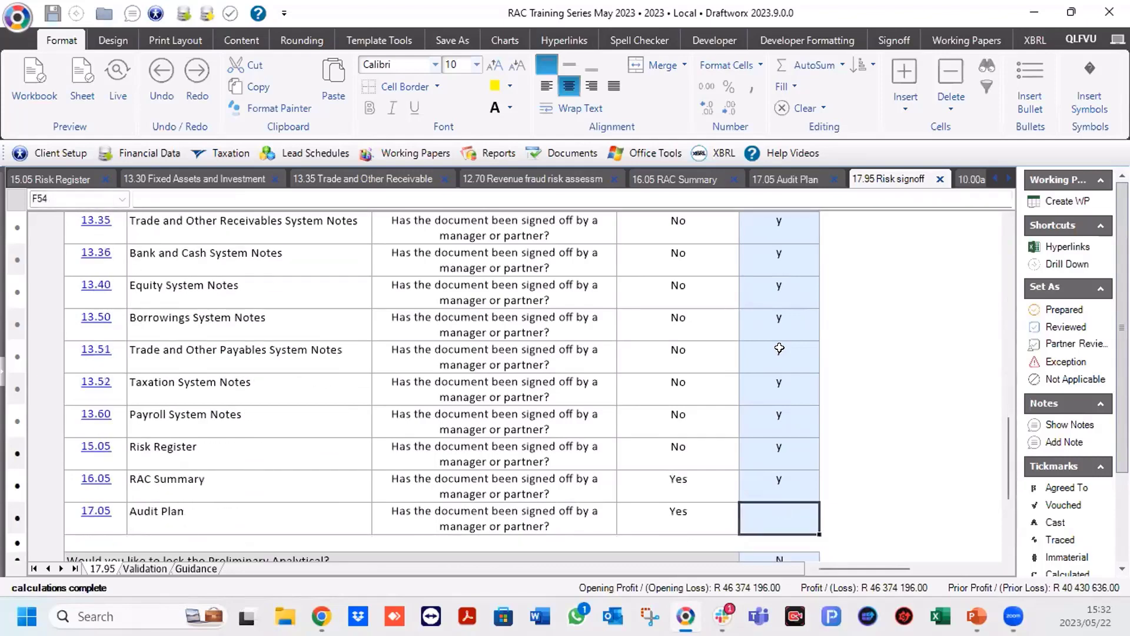
type("y")
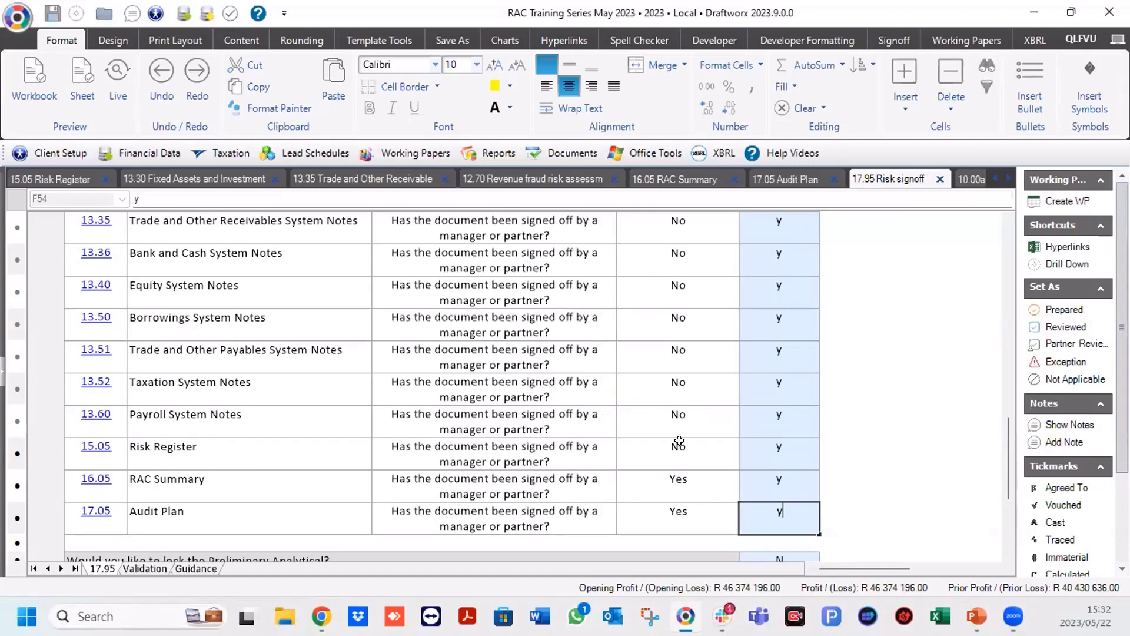
In 17.95 Risk signoff, answer Y to the statement that the audit evidence provides an appropriate basis for identifying and assessing risks.
scroll(680, 440, "down", 5)
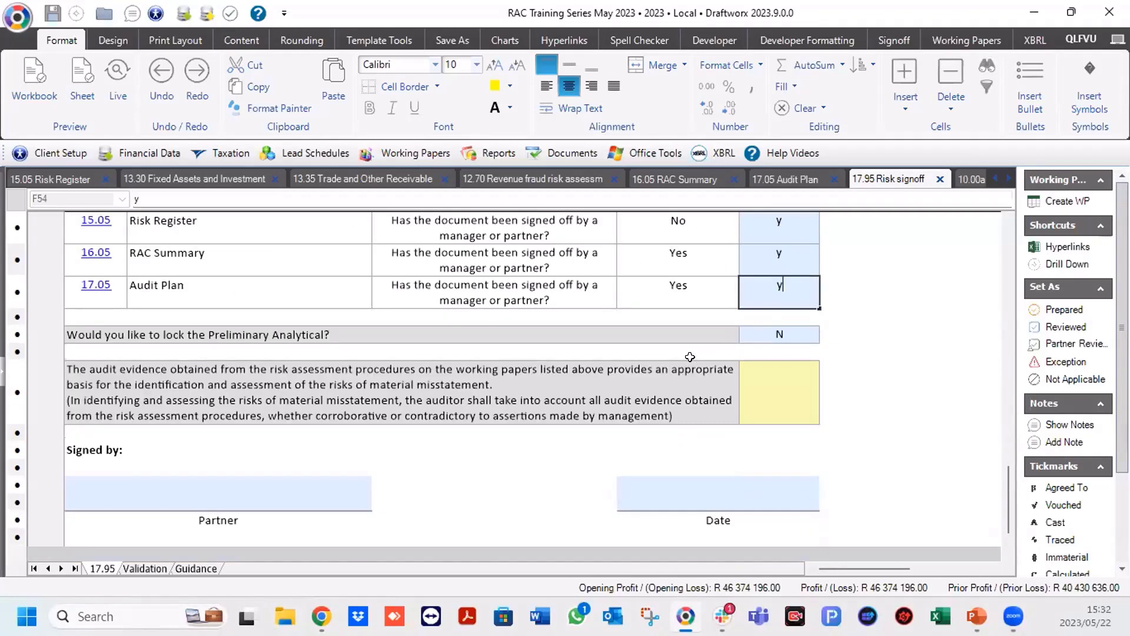
left_click(796, 339)
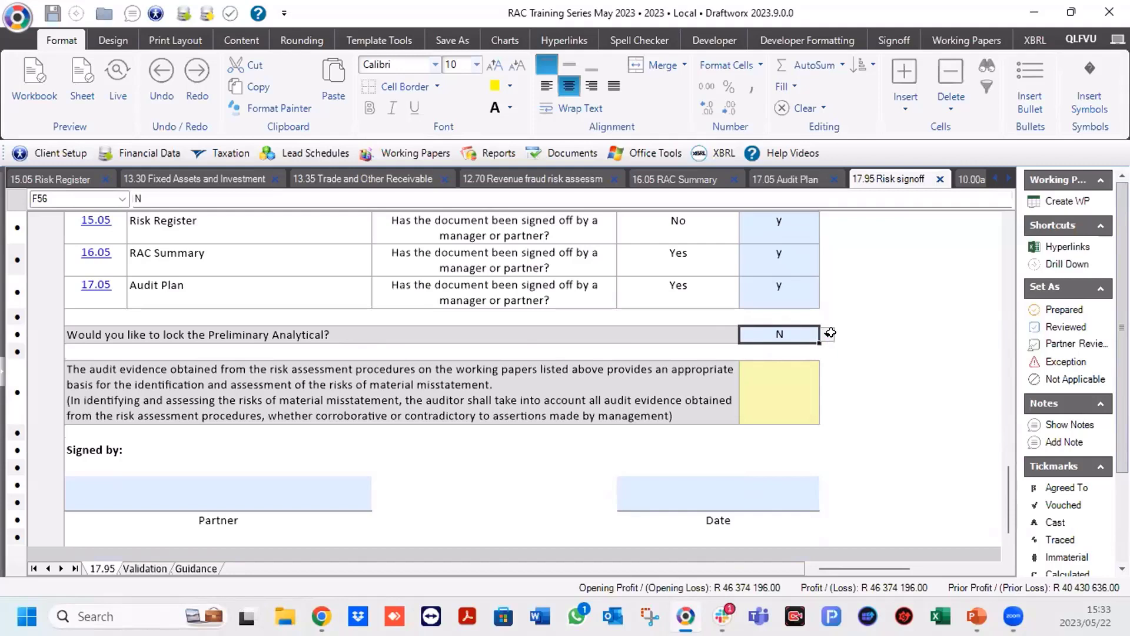
left_click(767, 389)
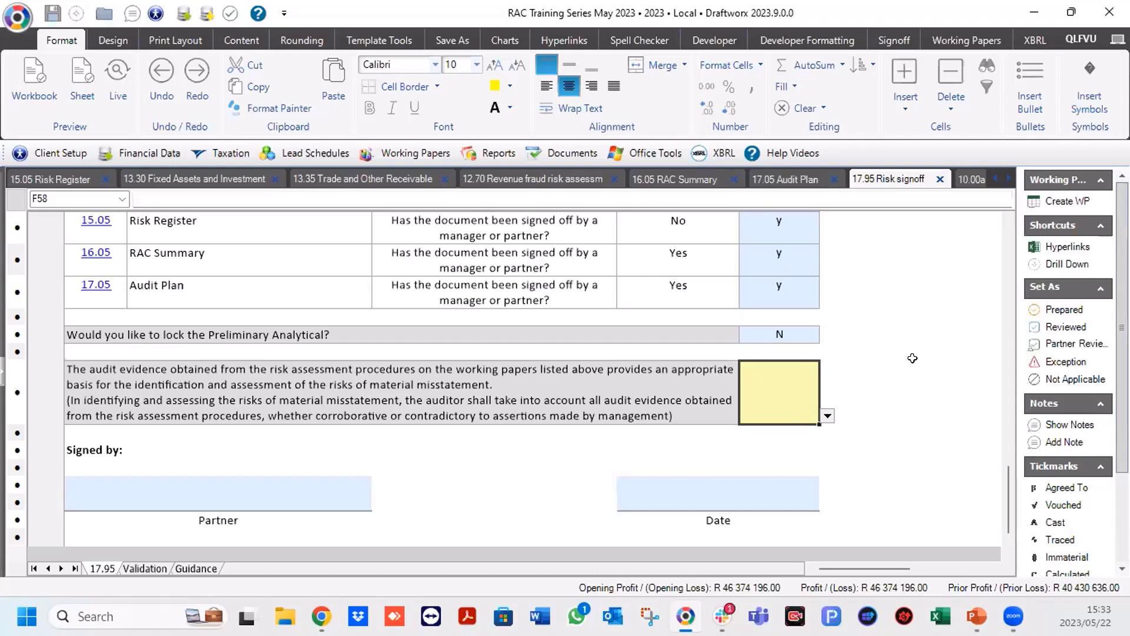
left_click(827, 416)
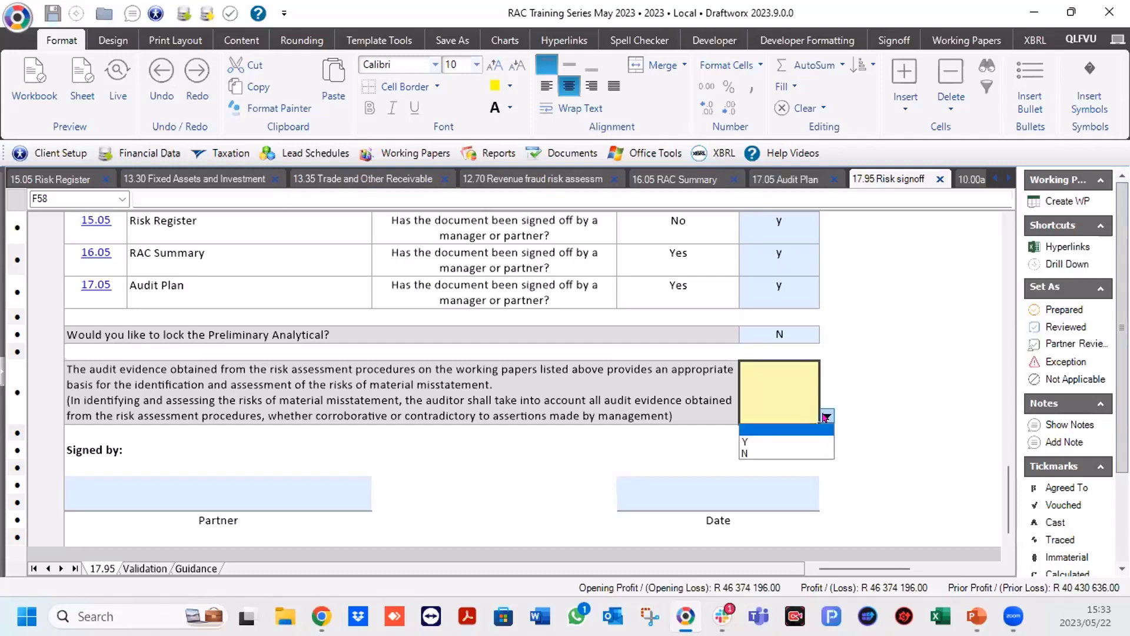
left_click(746, 442)
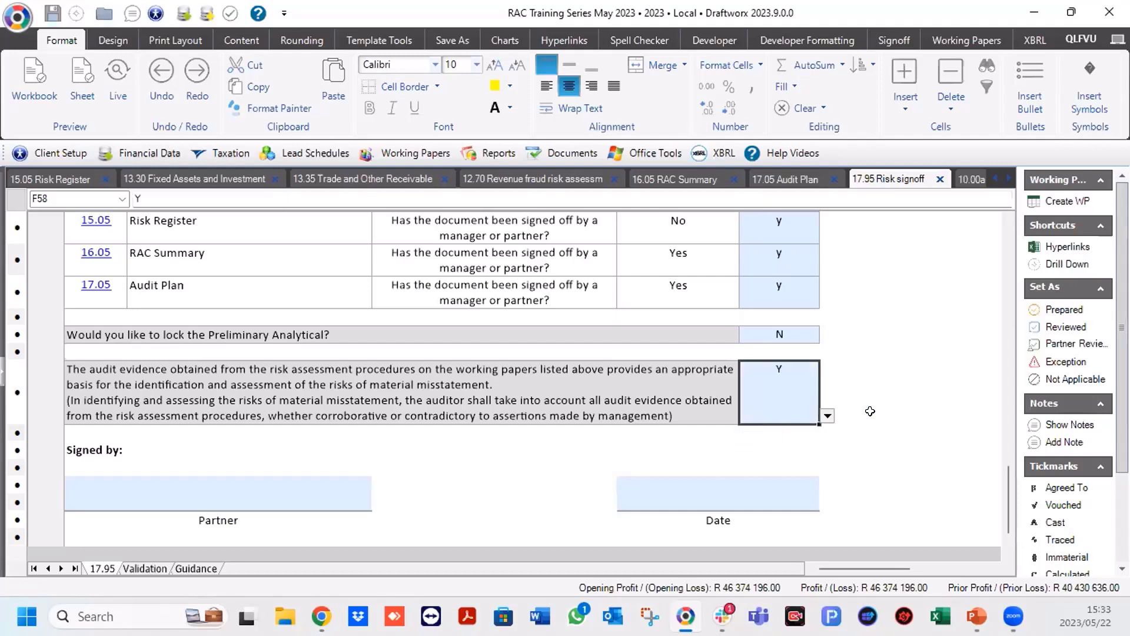
Mark the 17.95 Risk signoff as Partner Reviewed to fill in its partner and date signature fields.
left_click(251, 495)
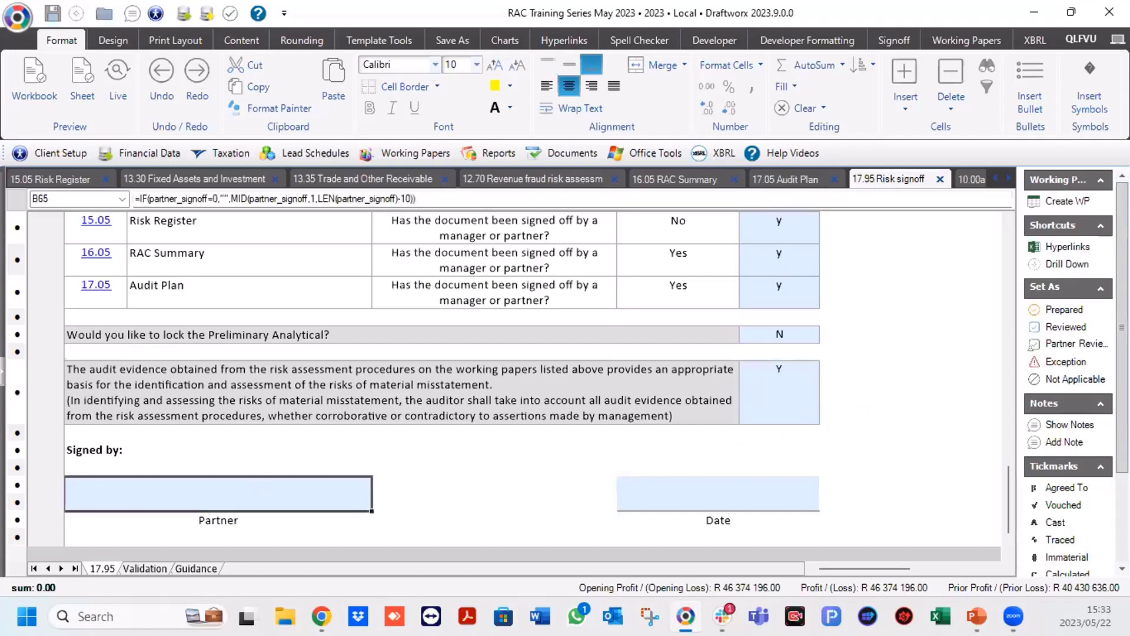
left_click(1073, 344)
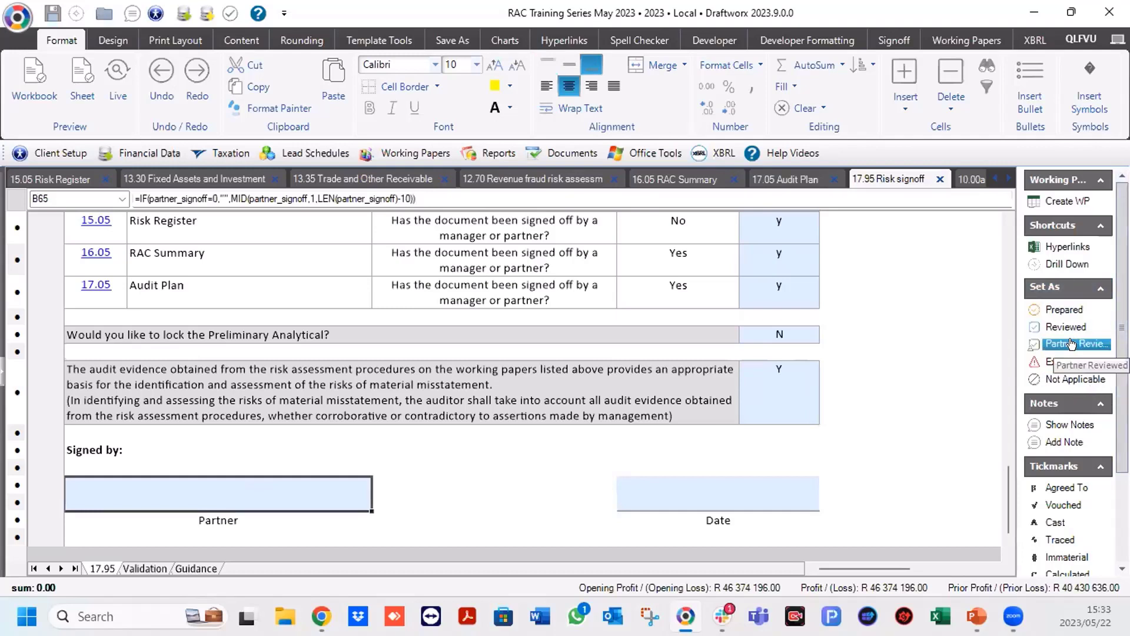
left_click(1071, 345)
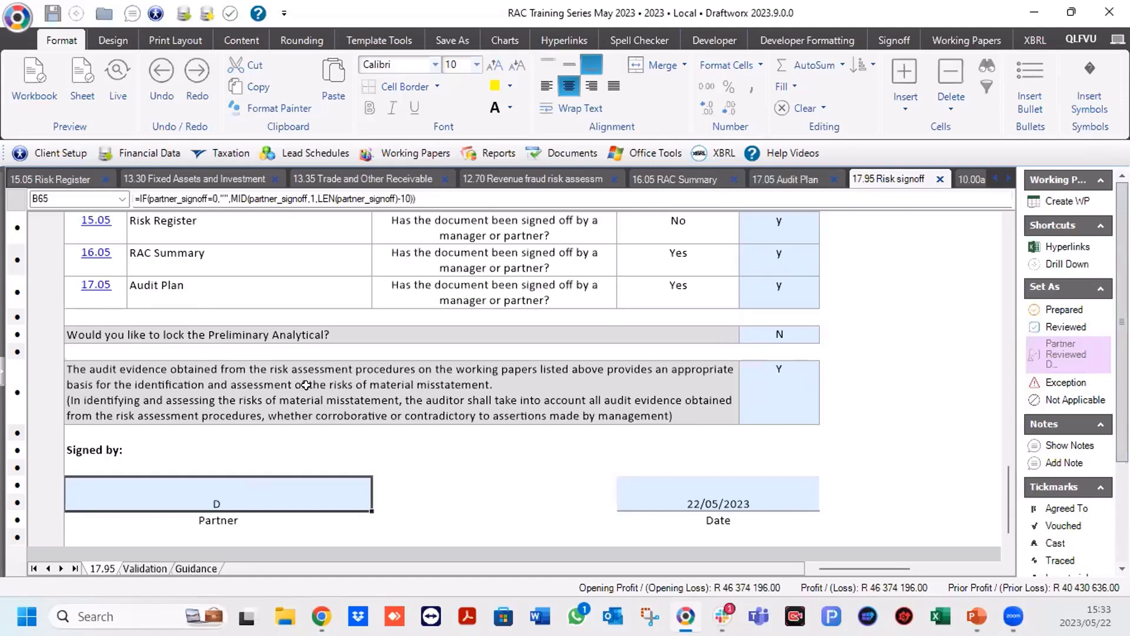
Review the confirmations from the start of 17.95 and check which working paper sections are available, including 17 Audit Plan.
scroll(306, 385, "up", 15)
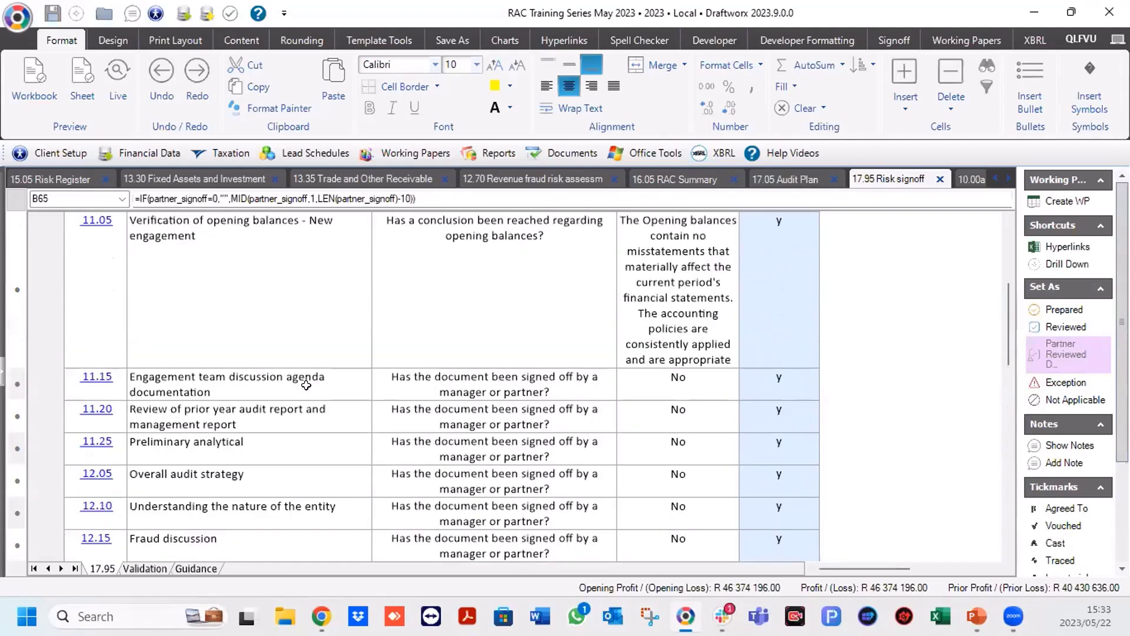
scroll(307, 386, "up", 3)
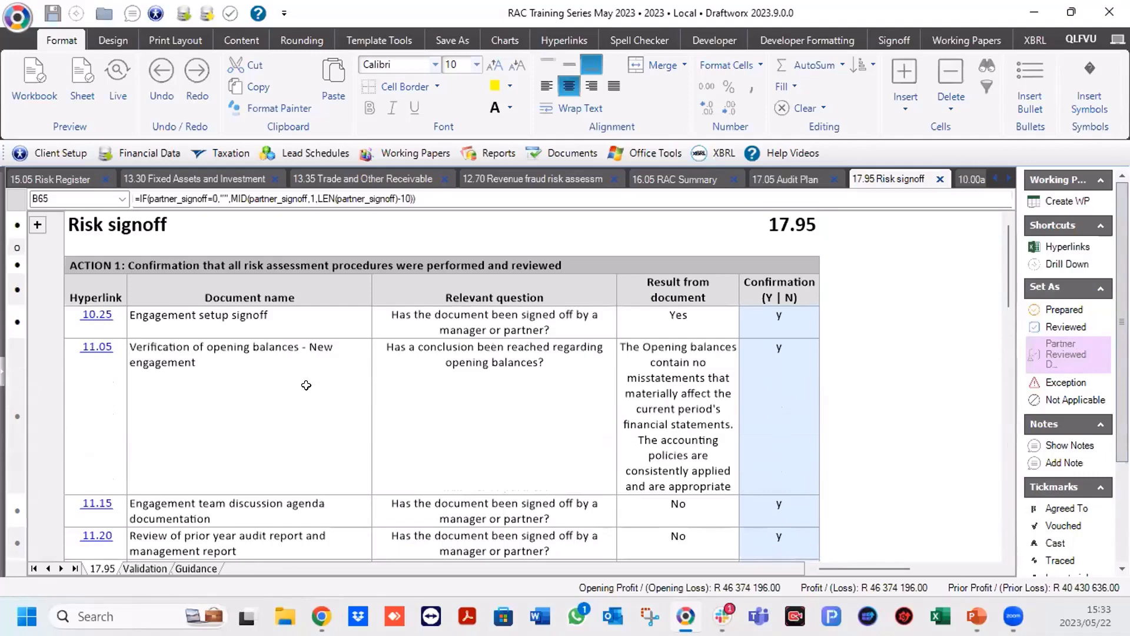
left_click(406, 154)
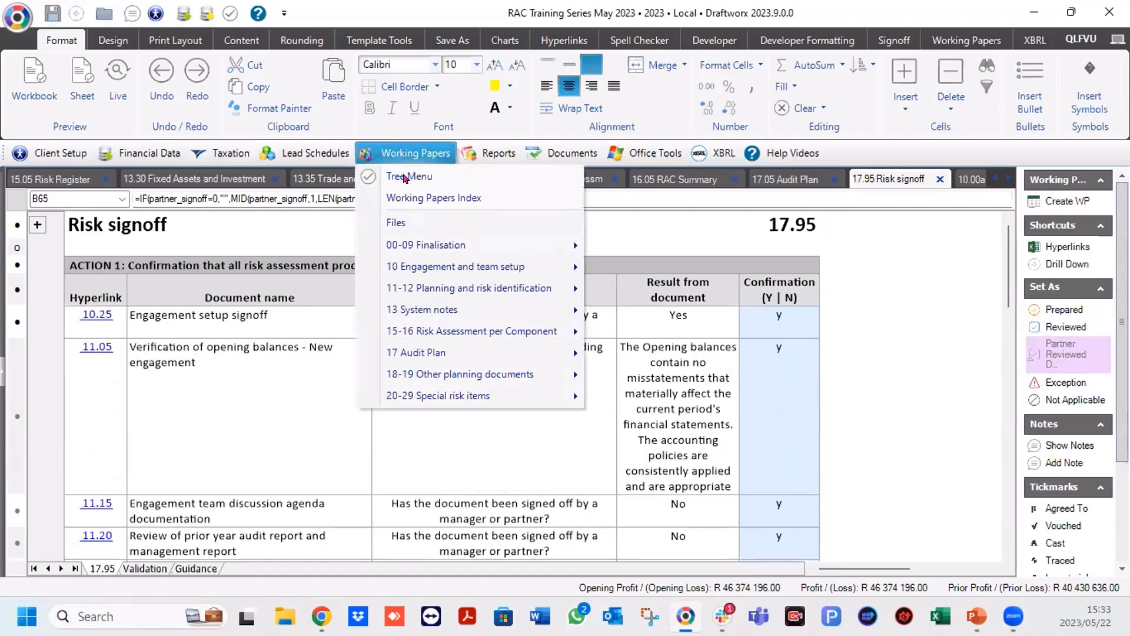
mouse_move(432, 402)
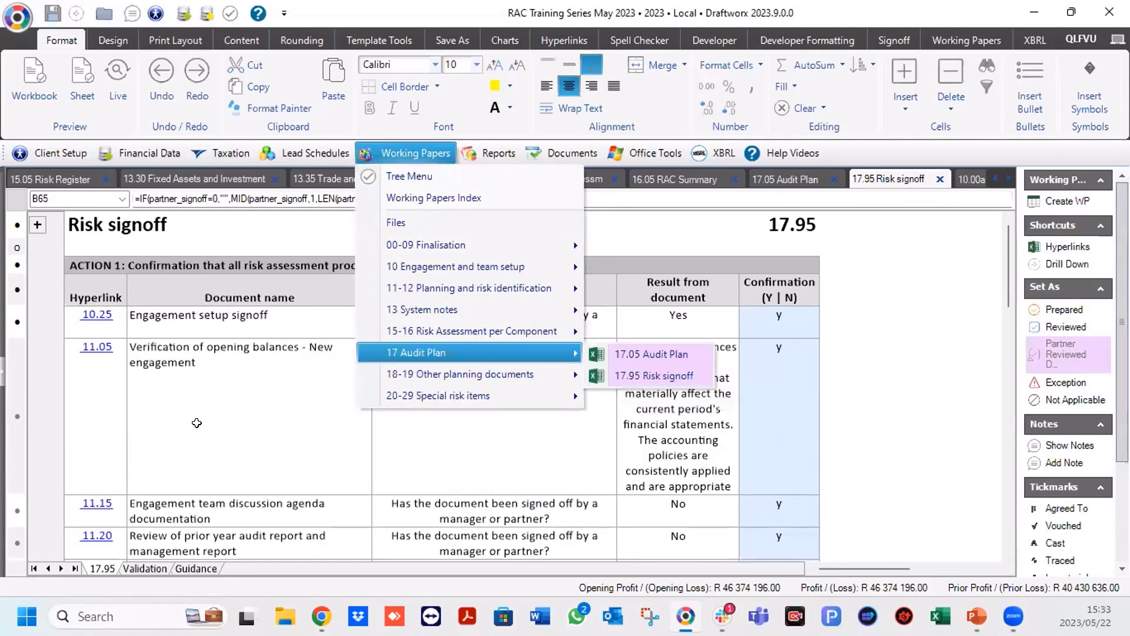
Open the Validation sheet of 17.95 to examine the checks for population of audit programs.
scroll(197, 412, "down", 10)
scroll(196, 422, "down", 4)
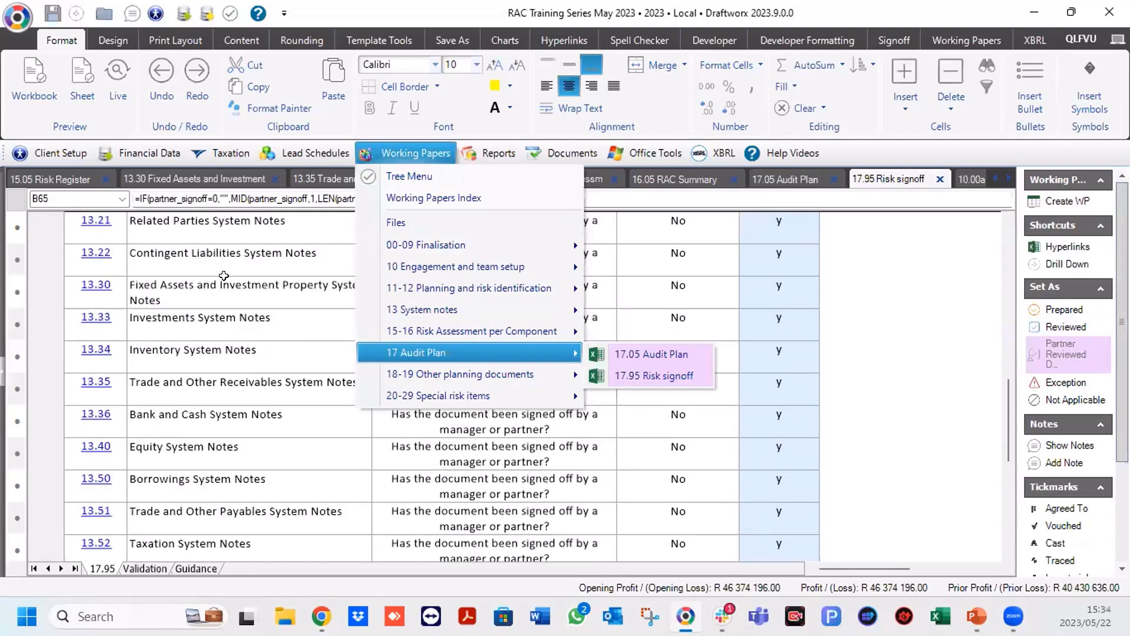
left_click(203, 250)
left_click(146, 569)
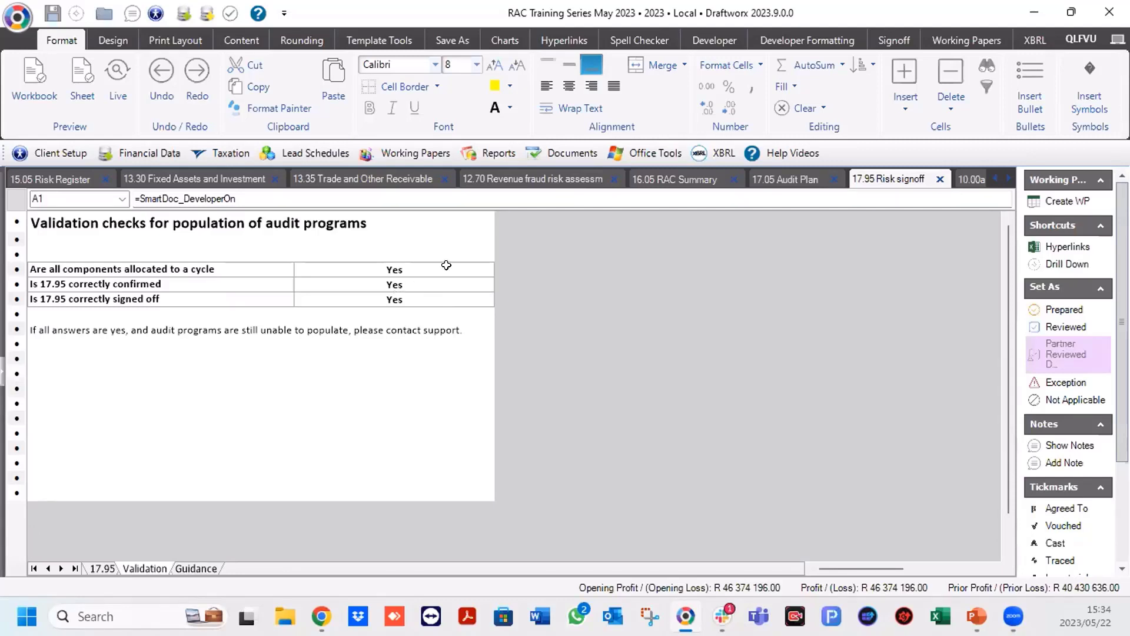
Close 17.95 Risk signoff and populate the WP programs from the open 13.35 Trade and Other Receivables working paper.
left_click(940, 182)
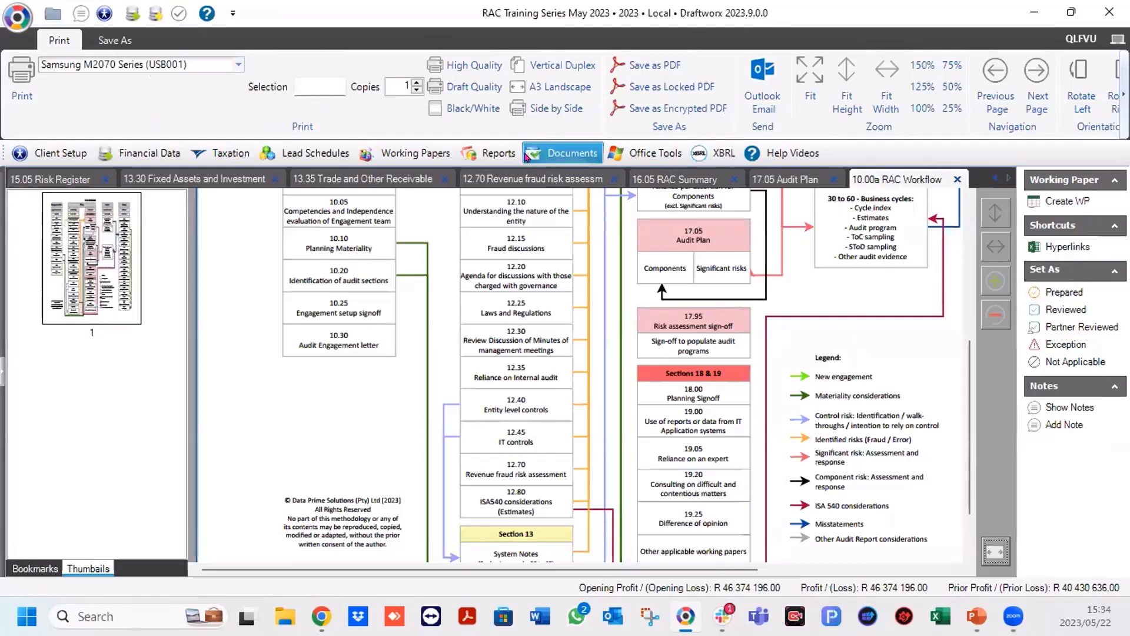
left_click(360, 179)
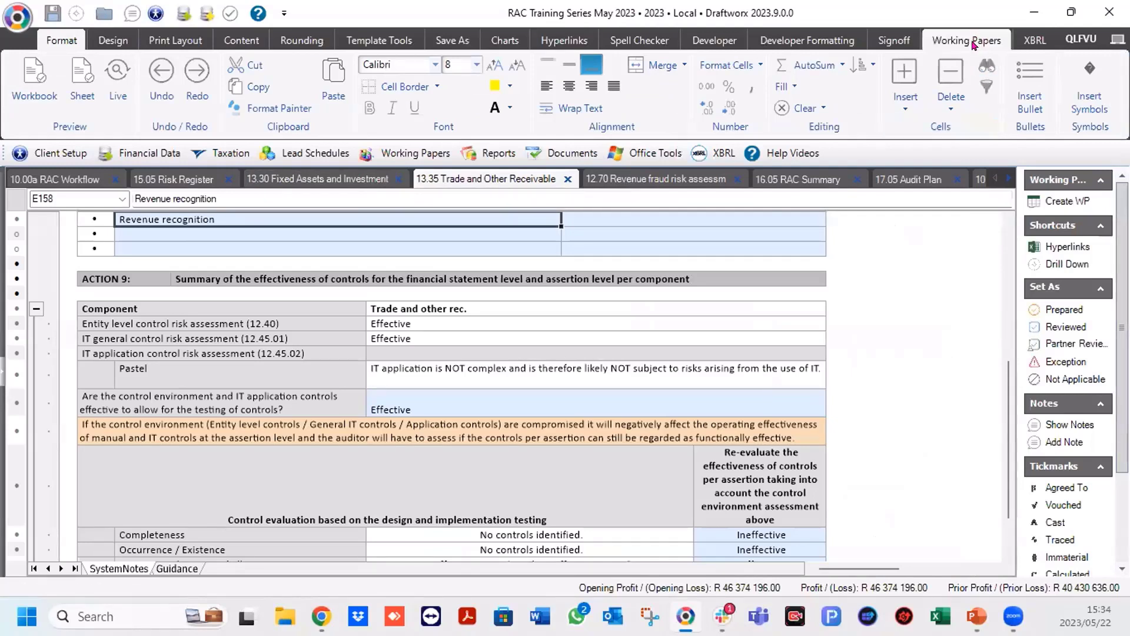
left_click(973, 44)
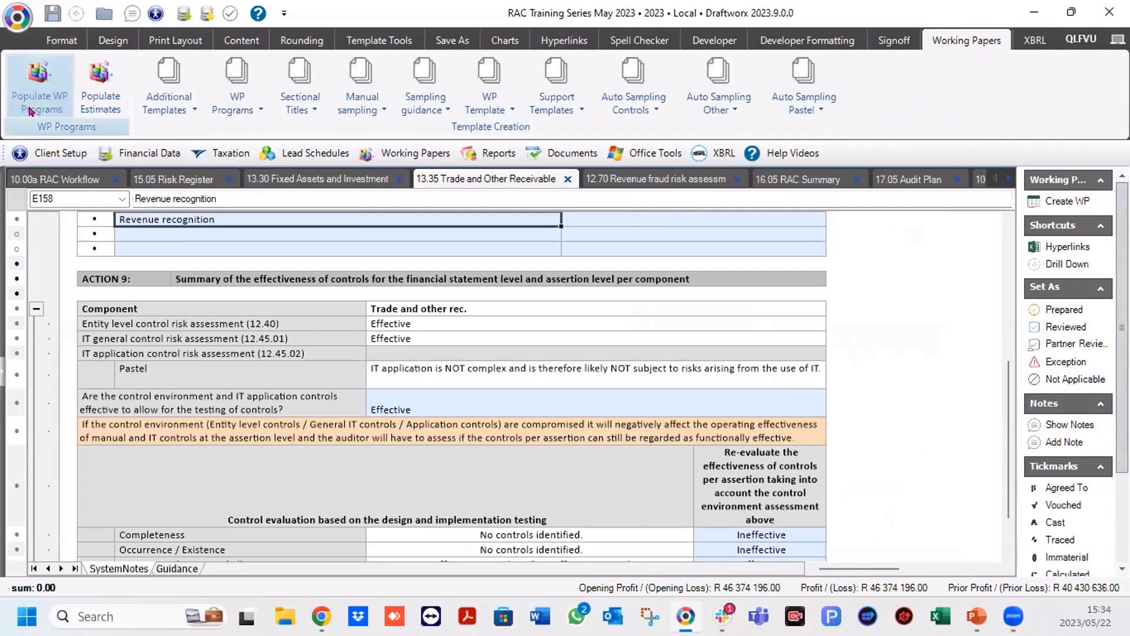
left_click(28, 78)
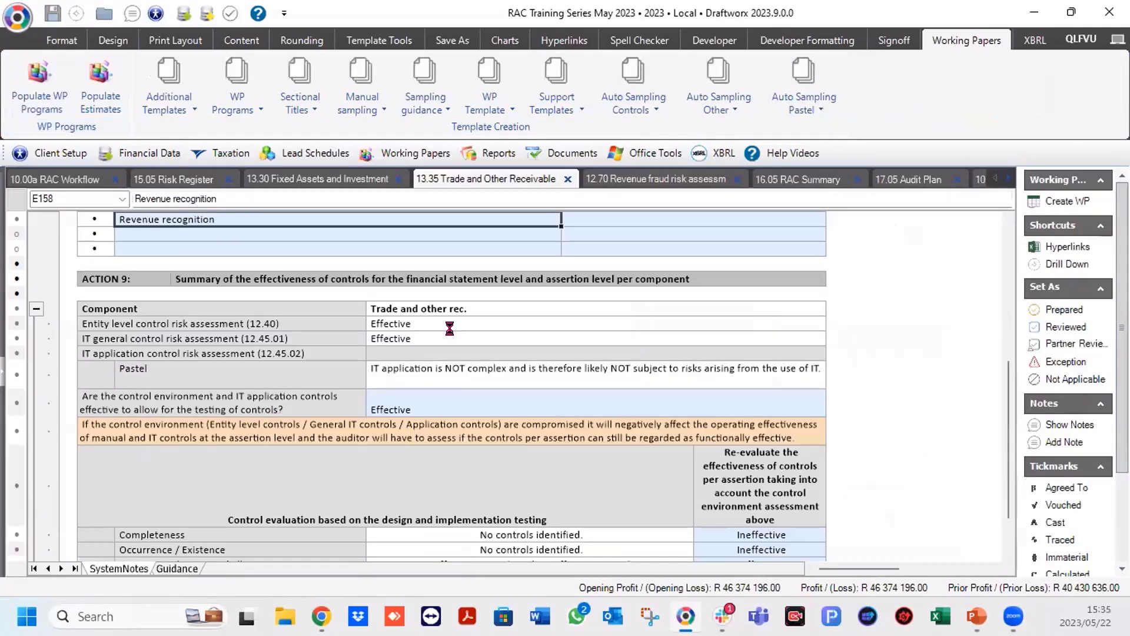
Check the working paper sections for the populated cycle audit programs, from section 30 onwards.
left_click(405, 154)
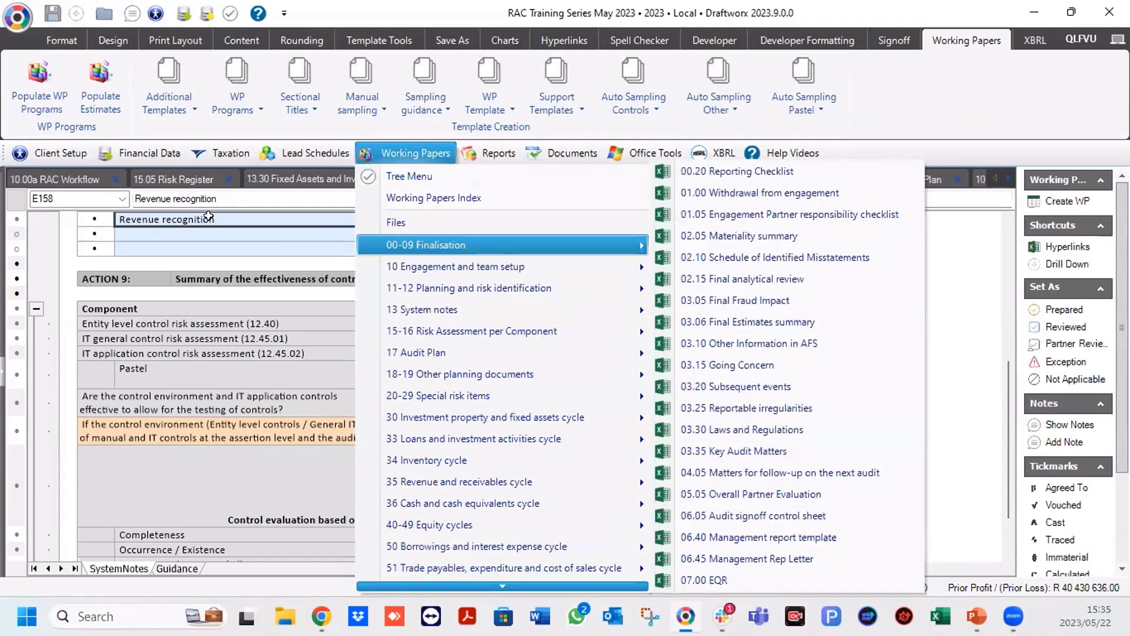
left_click(194, 222)
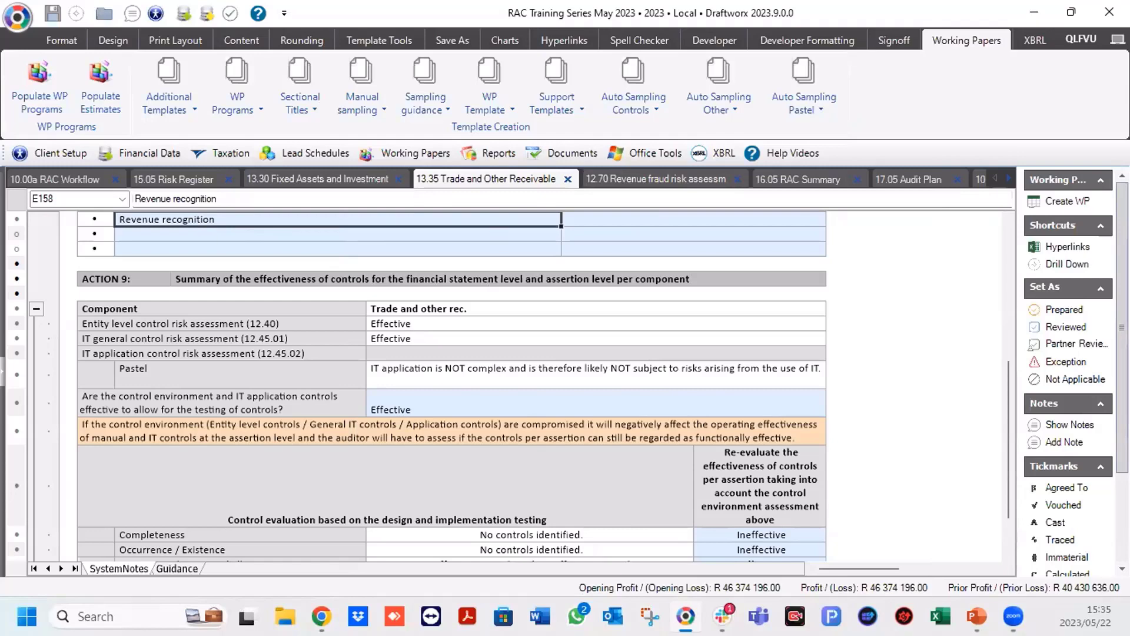
left_click(420, 151)
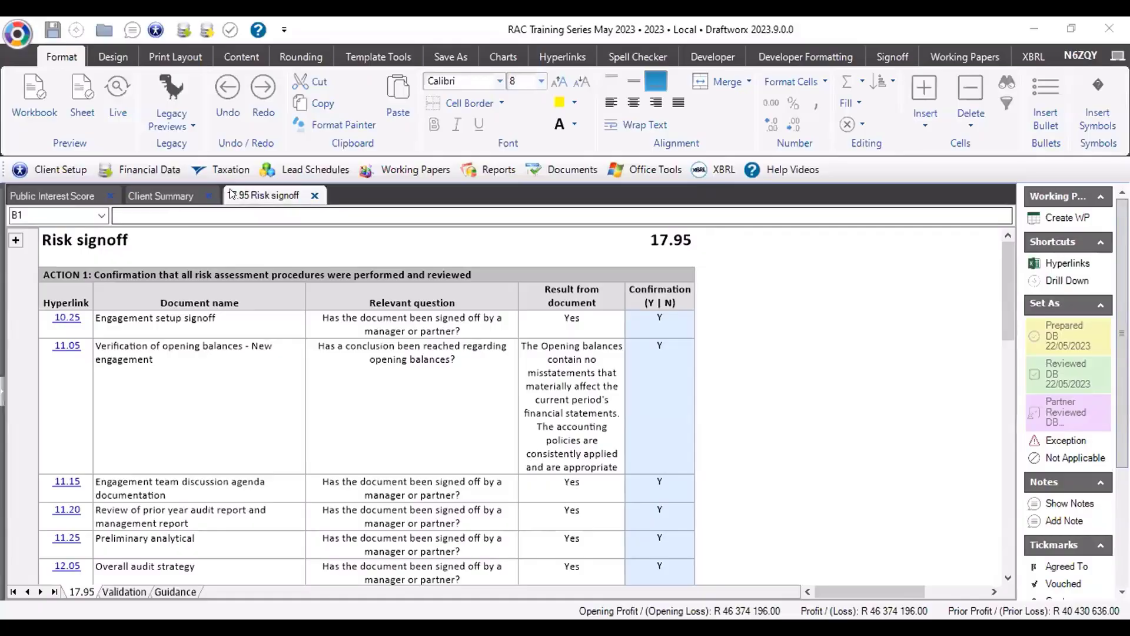
Close 17.95 Risk signoff and open the 18.00 Planning Signoff from section 18-19 Other planning documents.
left_click(260, 196)
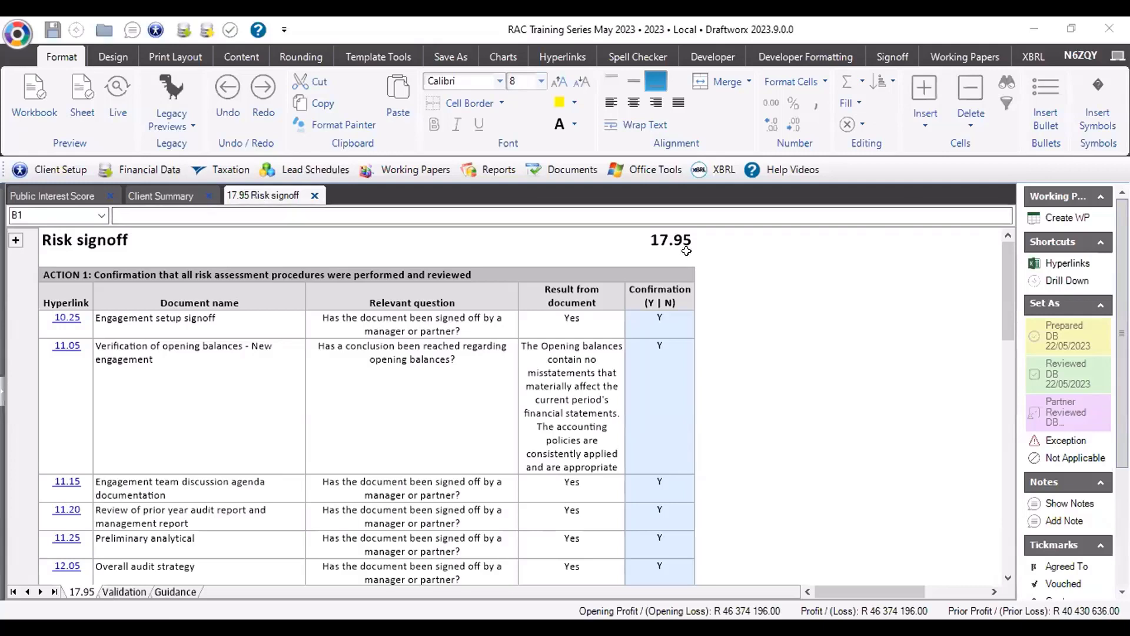
left_click(314, 195)
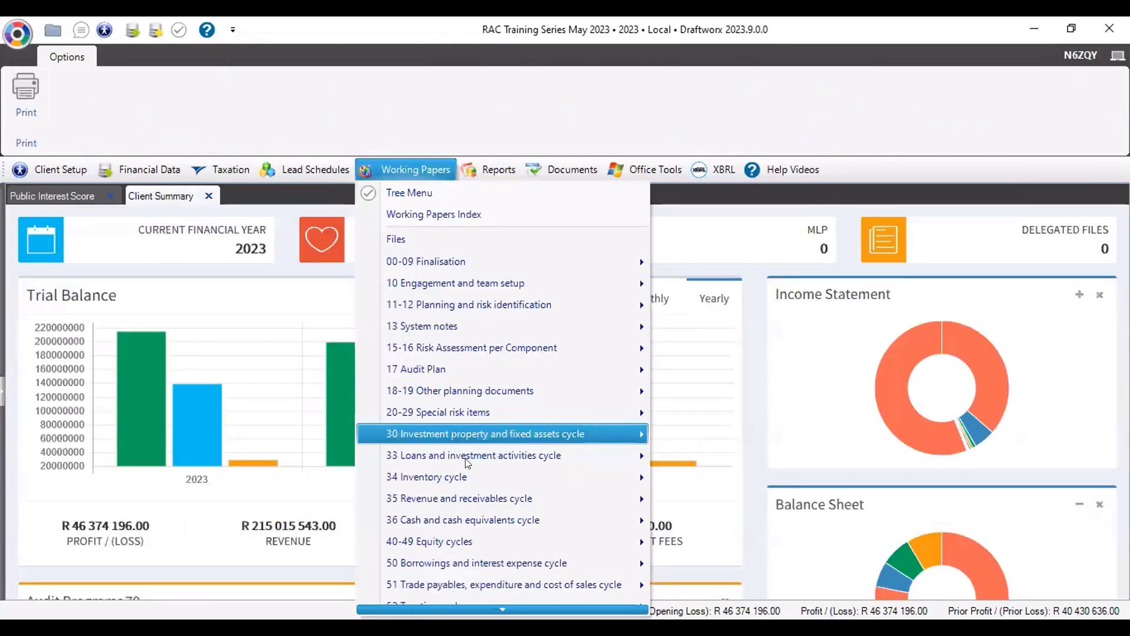
mouse_move(466, 459)
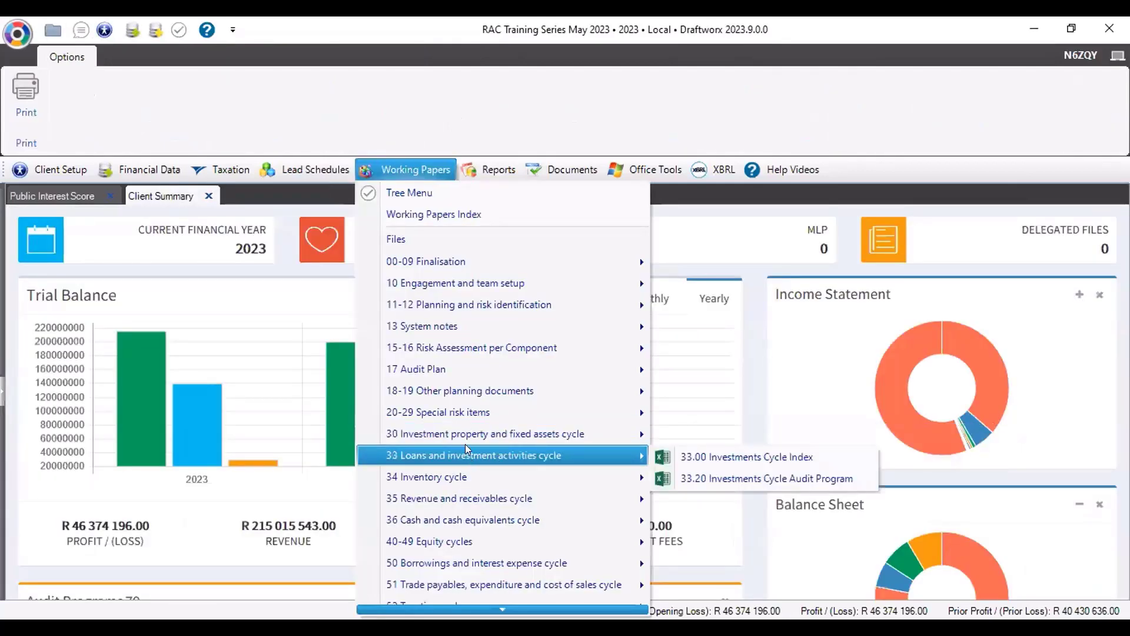
mouse_move(469, 387)
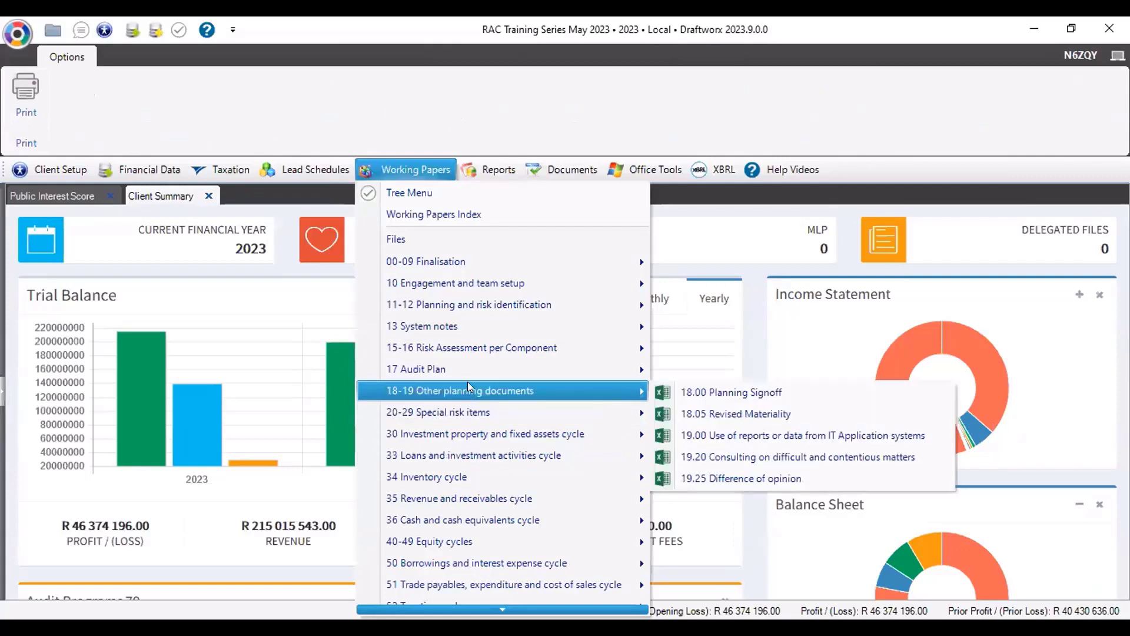
left_click(723, 394)
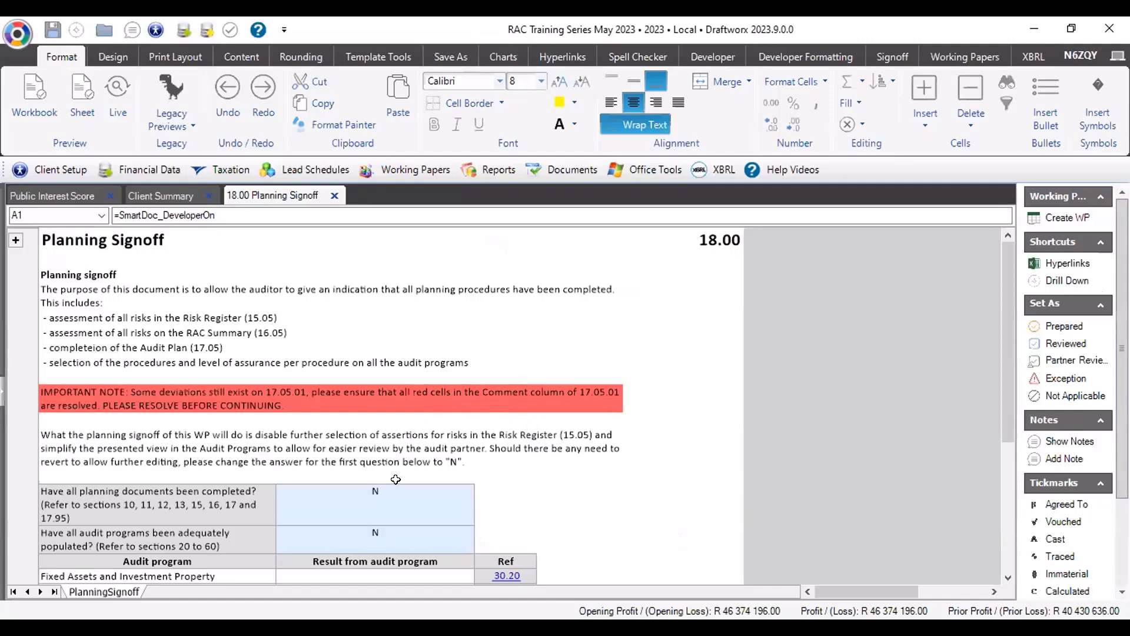
Examine the Result from audit program cells in 18.00, from Fixed Assets and Investment Property through Contingent Liabilities.
scroll(394, 478, "down", 3)
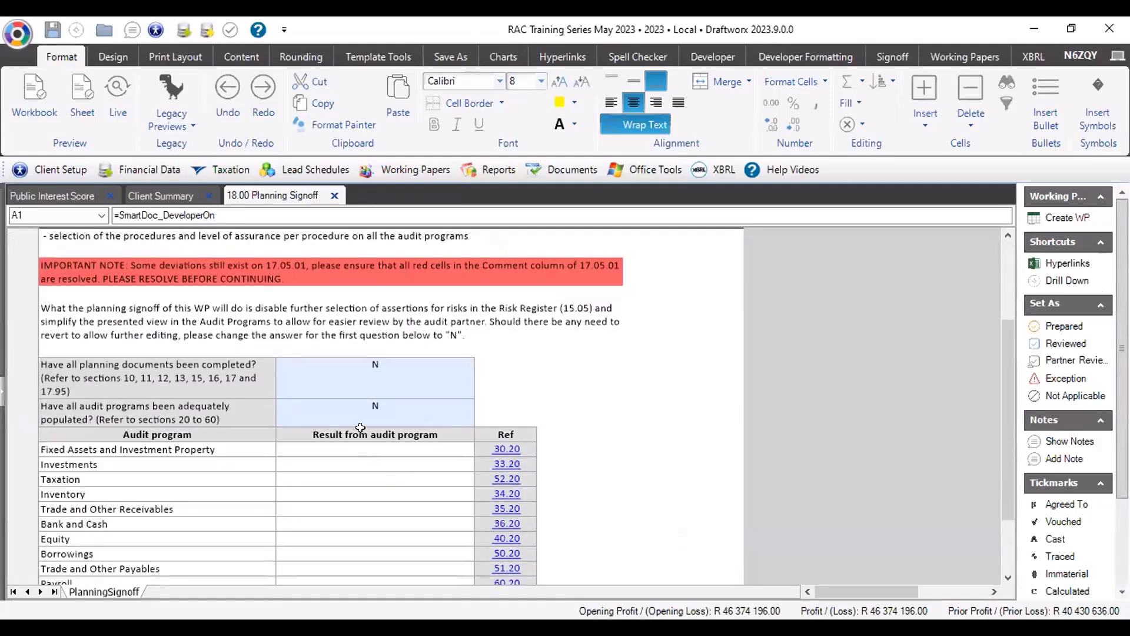
scroll(360, 430, "down", 1)
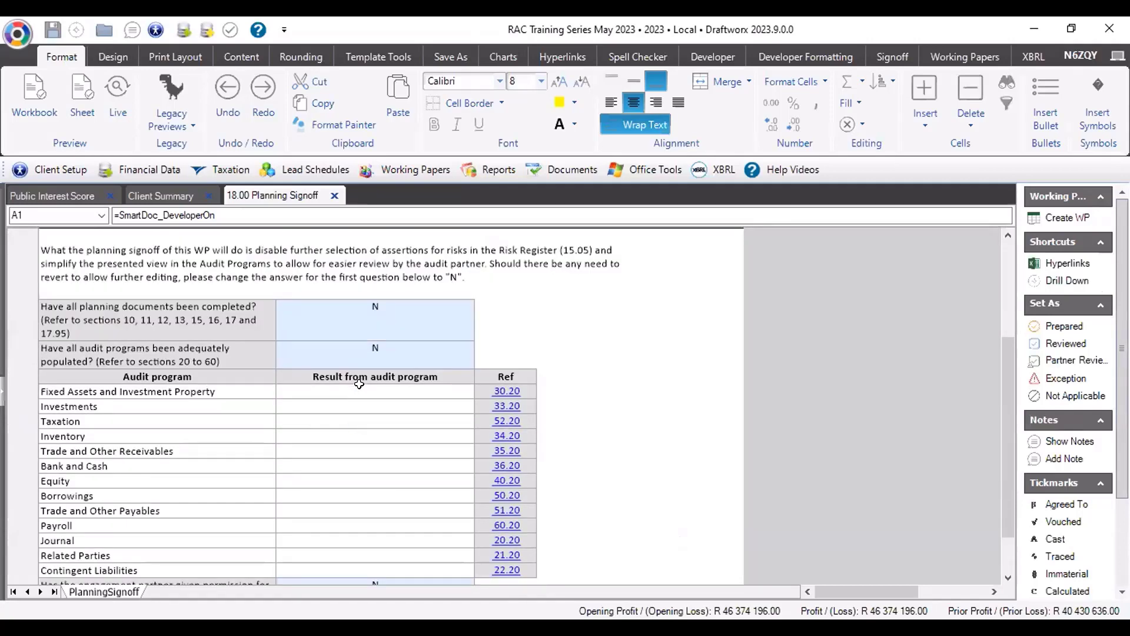
left_click_drag(359, 391, 399, 570)
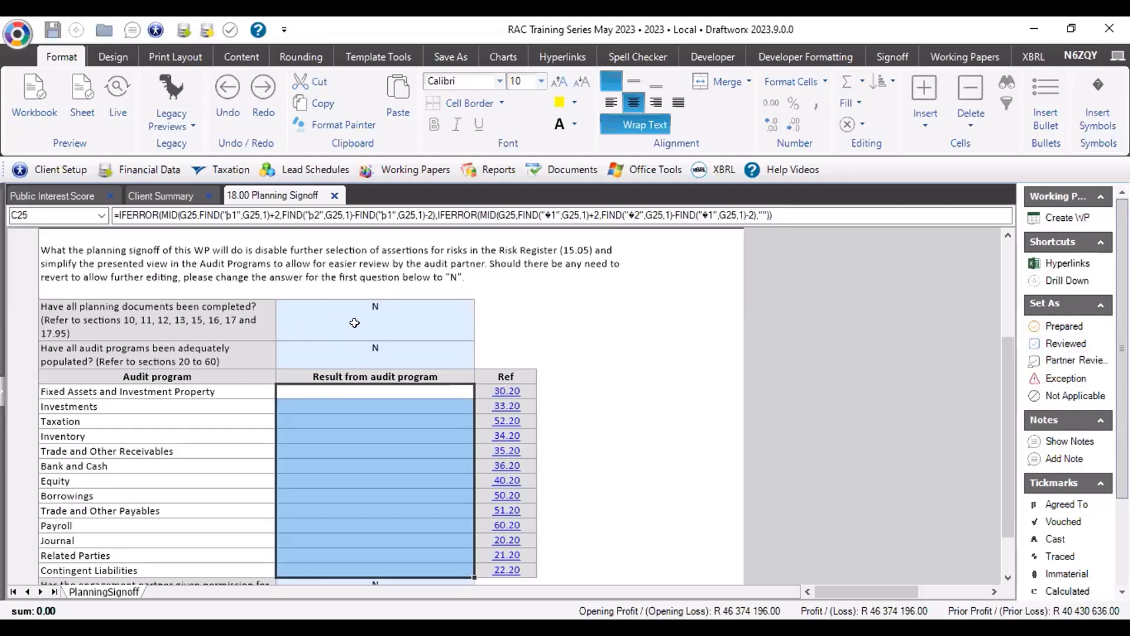
Answer Y to "Have all planning documents been completed?" in the 18.00 Planning Signoff.
left_click(355, 323)
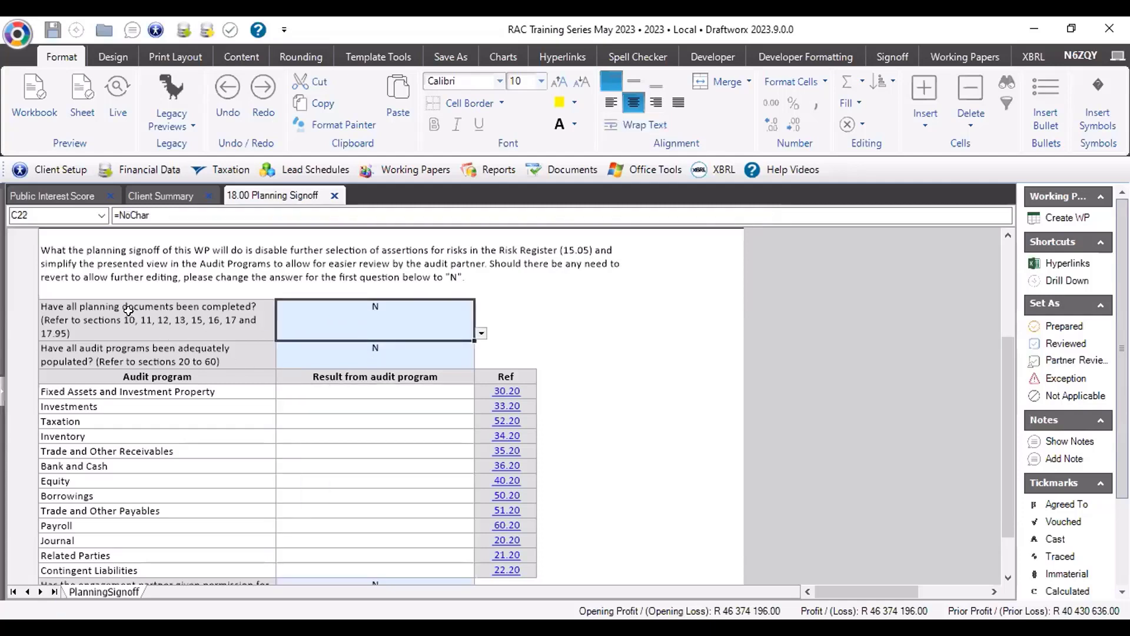
scroll(147, 335, "up", 2)
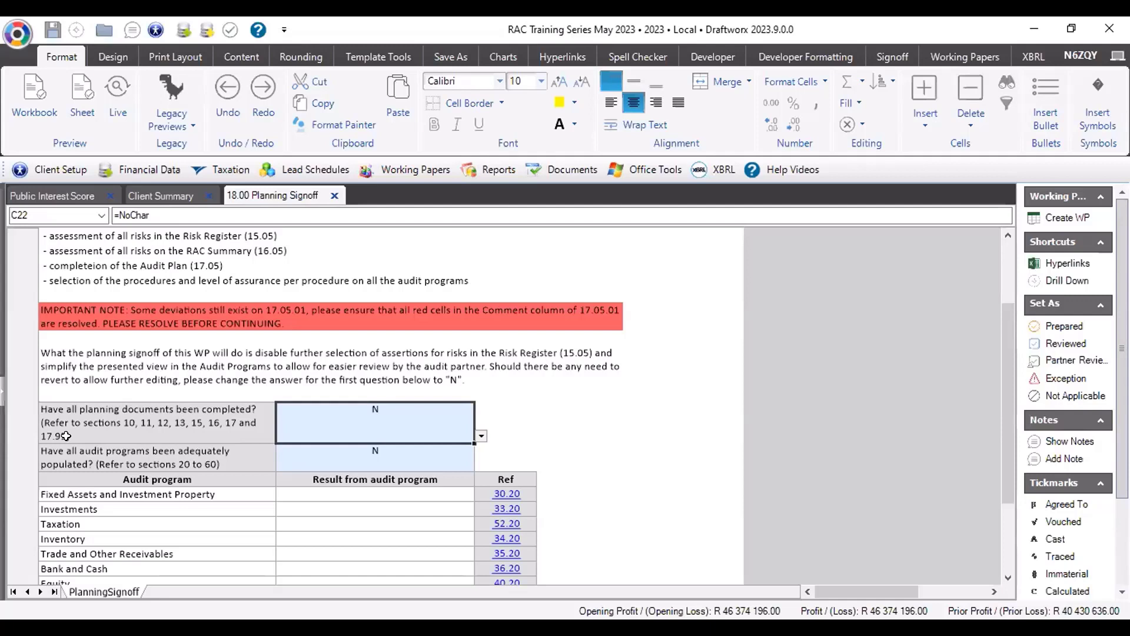
left_click(481, 435)
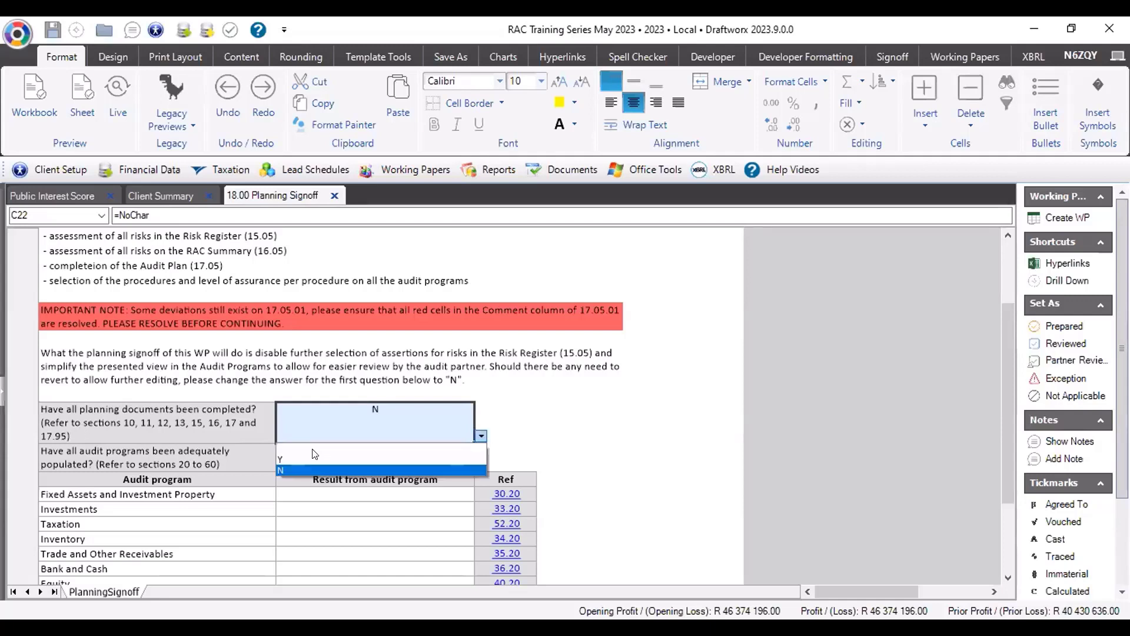
left_click(283, 460)
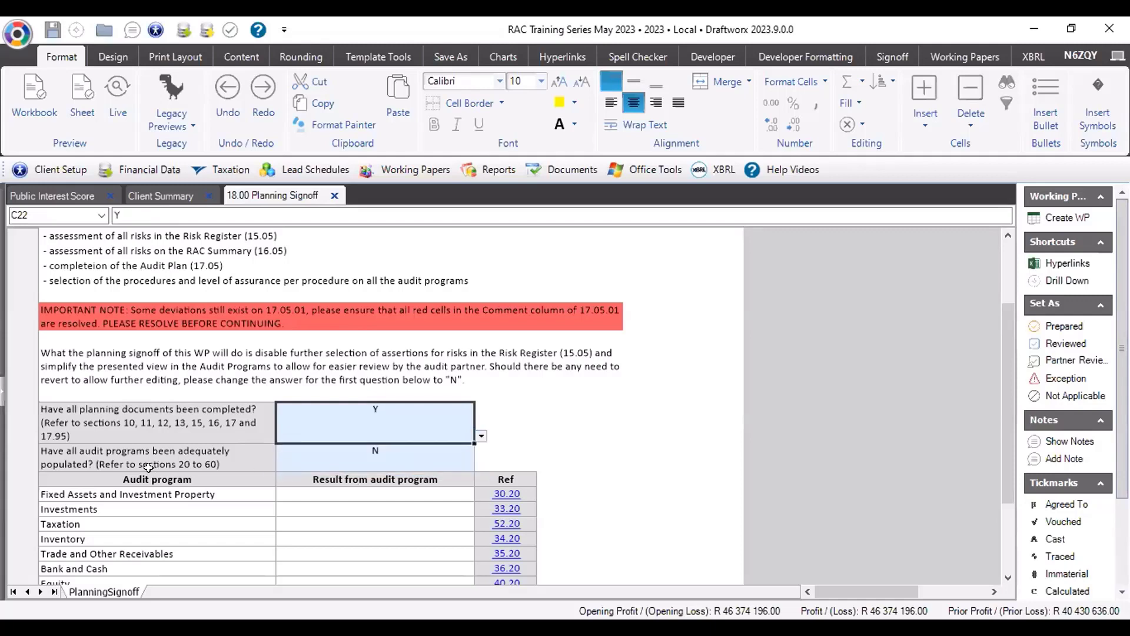
Answer Y to "Have all audit programs been adequately populated?" in the 18.00 Planning Signoff.
left_click(82, 454)
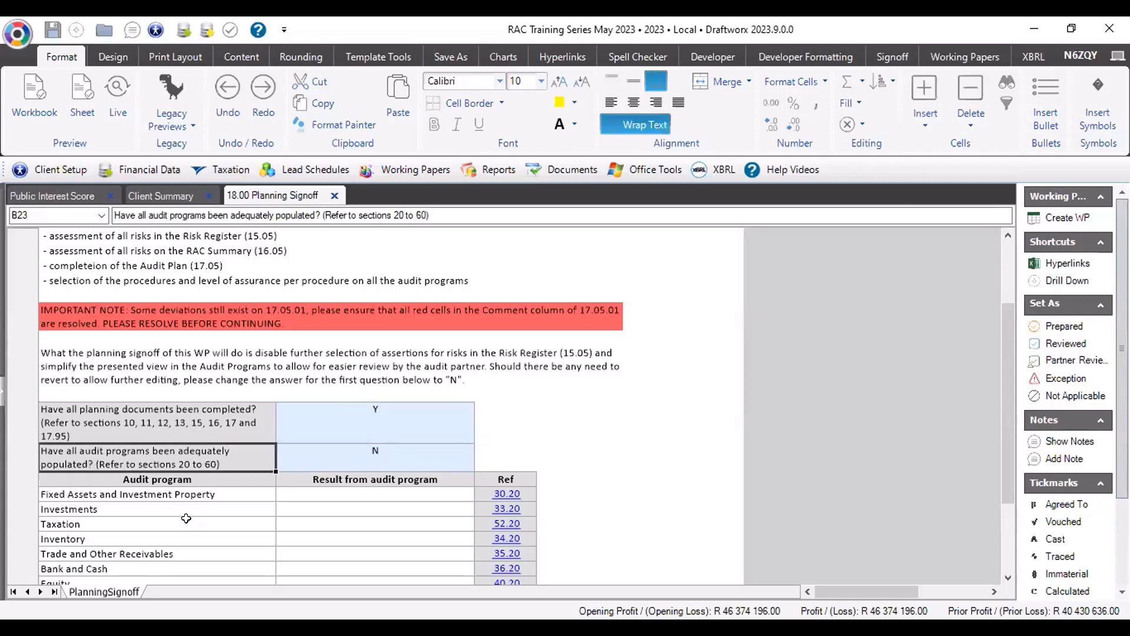
left_click(439, 458)
left_click(481, 464)
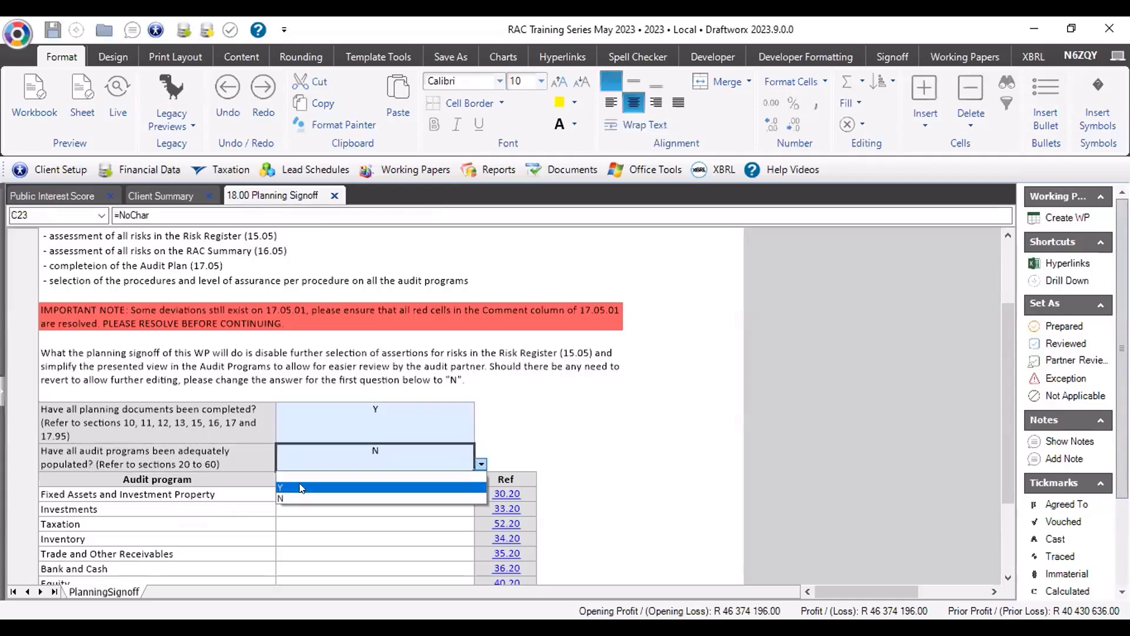
left_click(301, 486)
Open the 35.20 Trade and Other Receivables audit program from its reference and check its result in the 18.00 Planning Signoff.
scroll(303, 477, "down", 4)
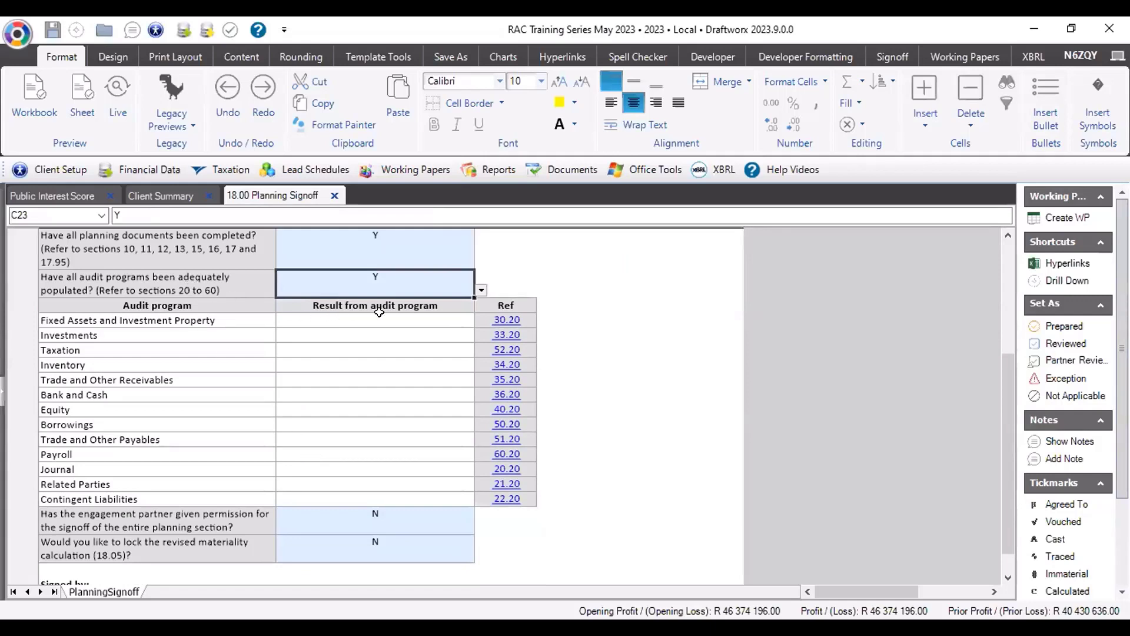
left_click(507, 380)
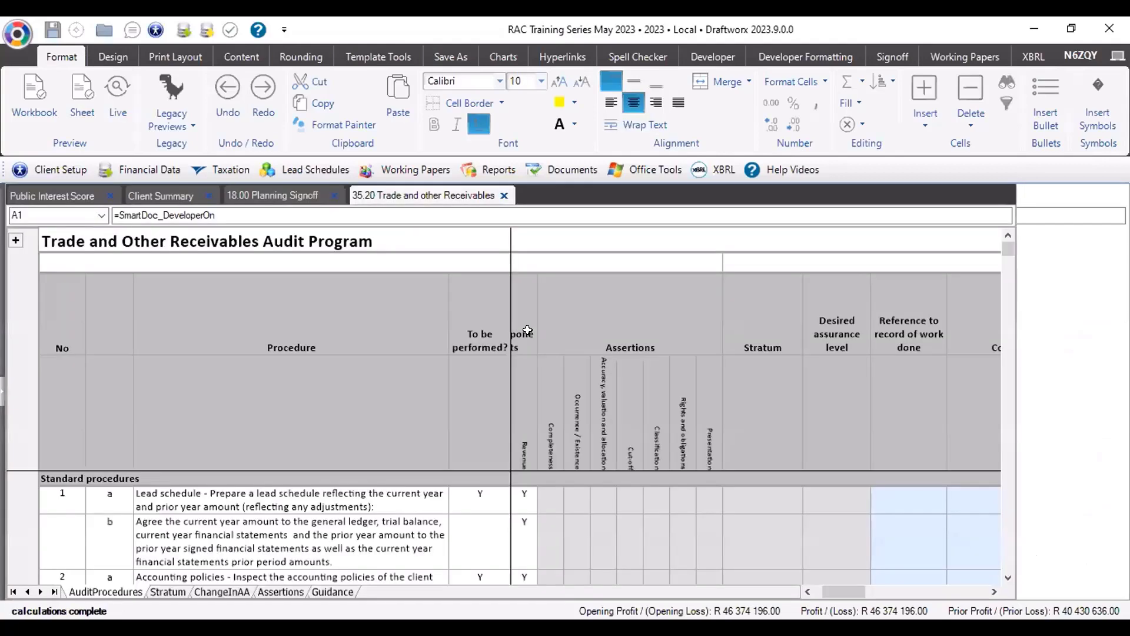
left_click(306, 199)
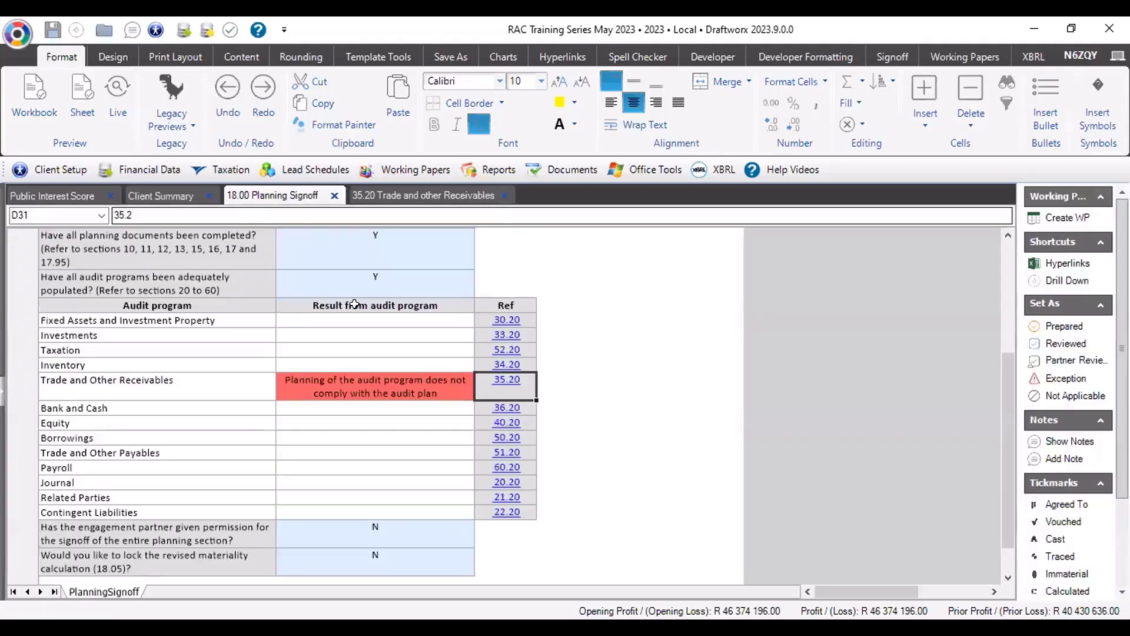
left_click(341, 392)
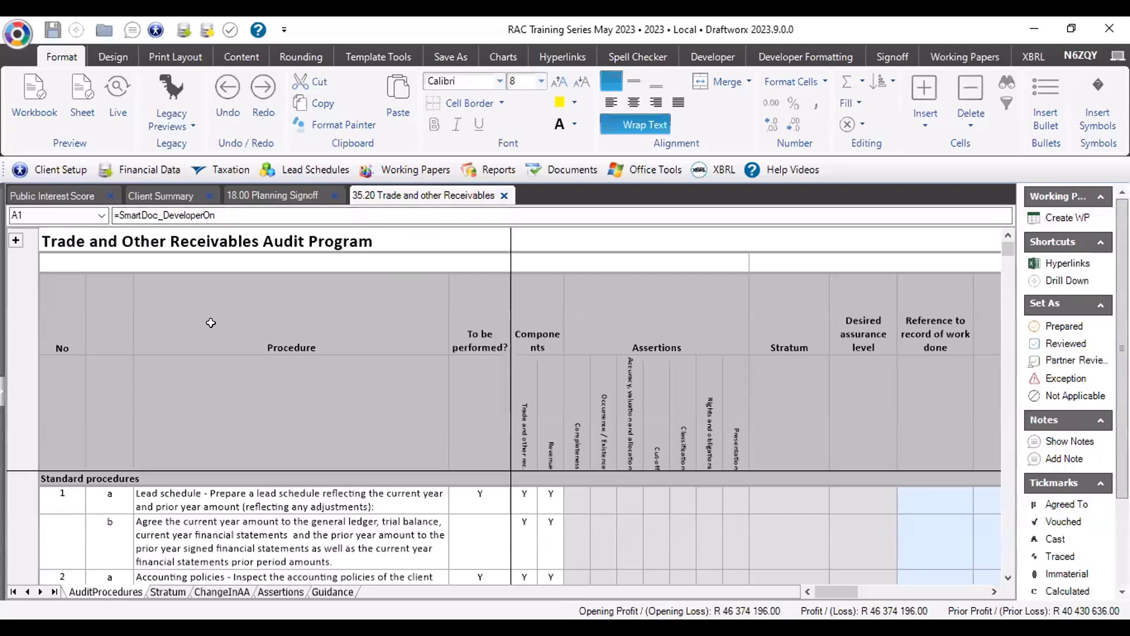
Examine the No, Procedure, To be performed? and Components columns of the Trade and Other Receivables Audit Program.
left_click(45, 313)
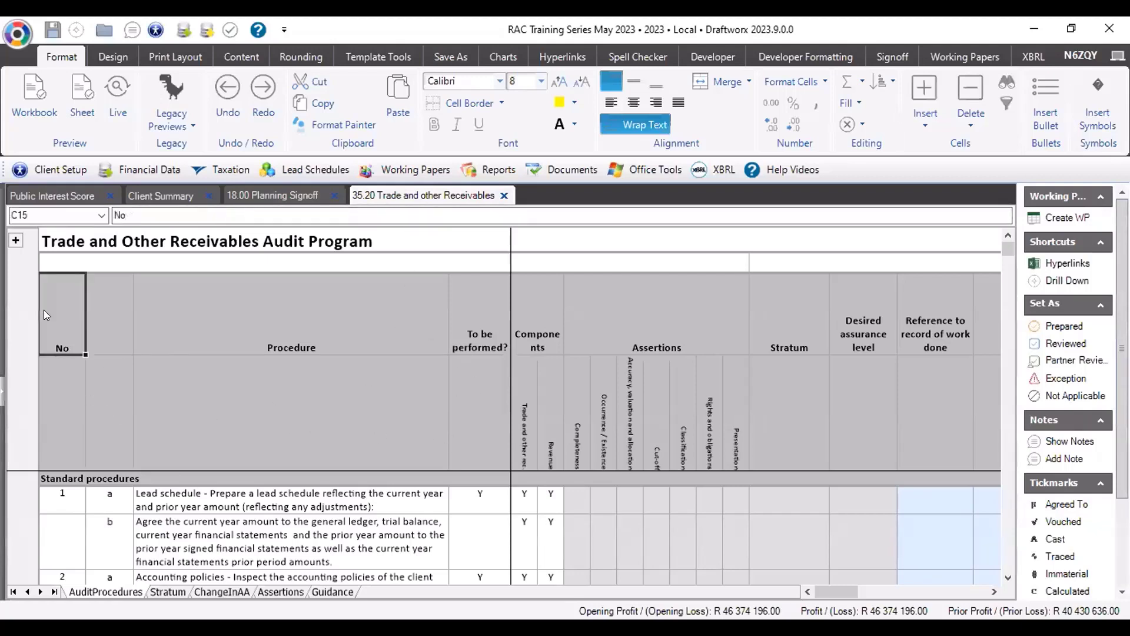
left_click_drag(43, 315, 44, 474)
left_click_drag(110, 501, 379, 512)
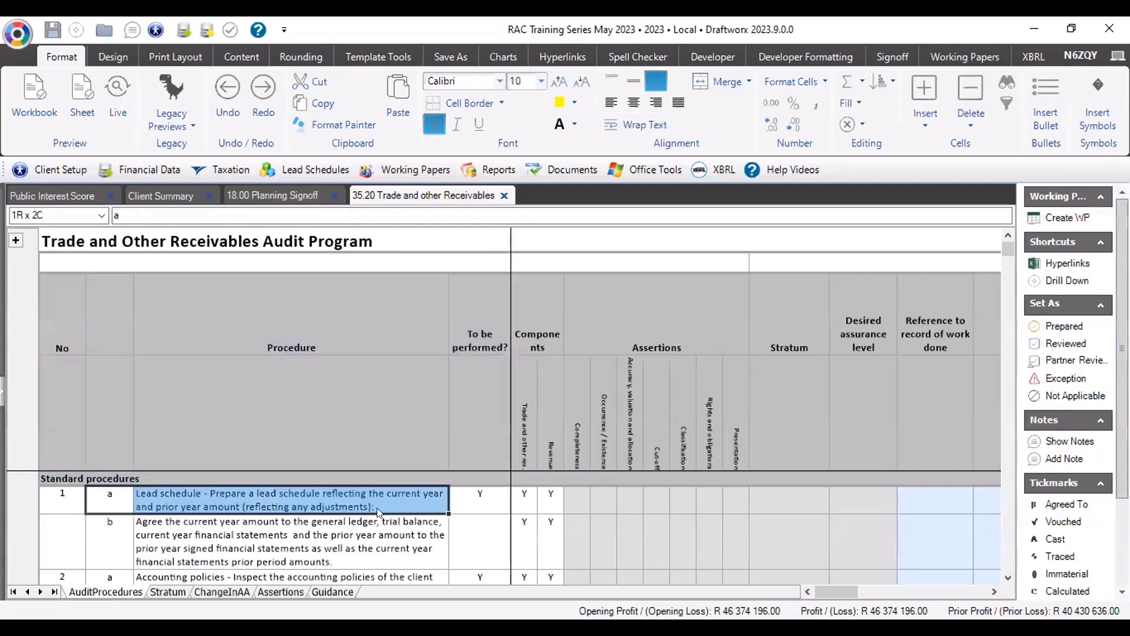
left_click(474, 500)
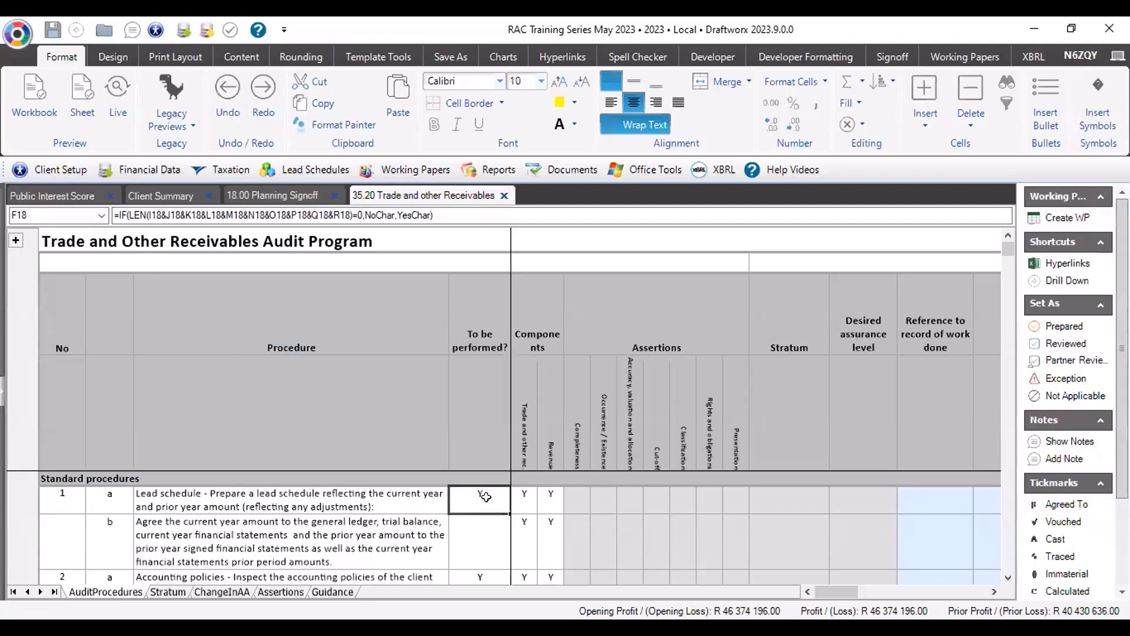
left_click_drag(520, 498, 548, 502)
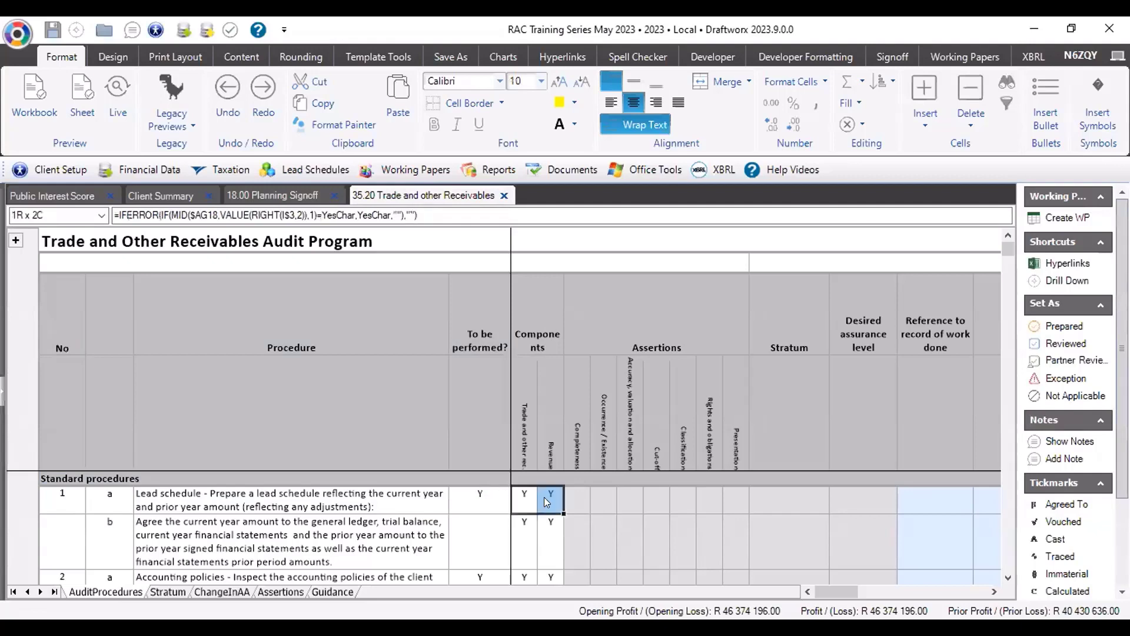
left_click_drag(524, 320, 545, 433)
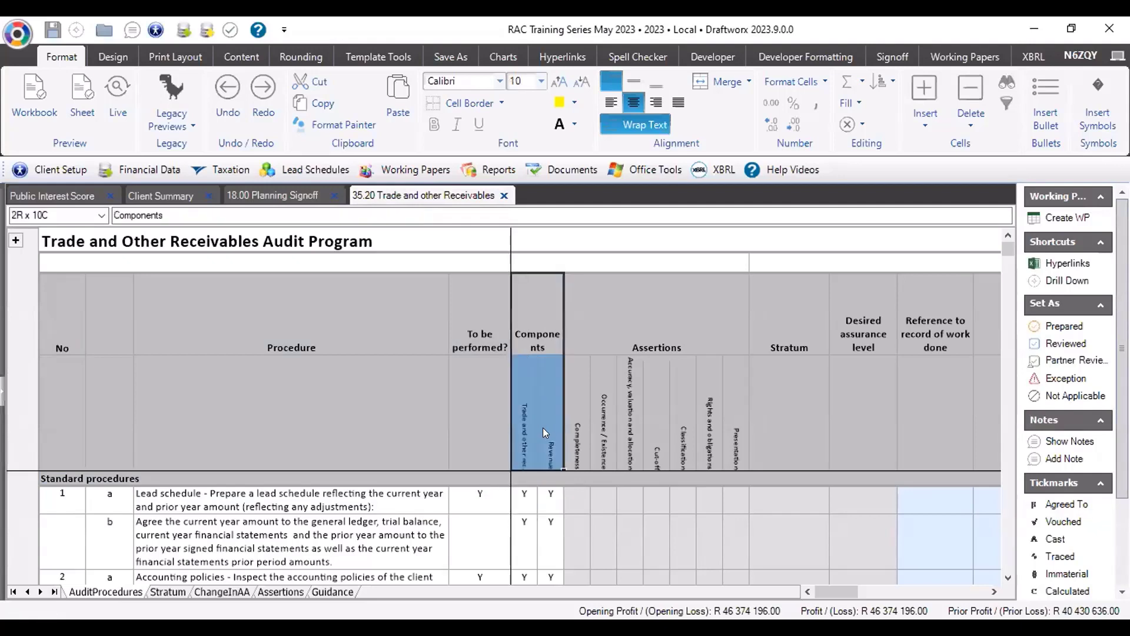
left_click(518, 496)
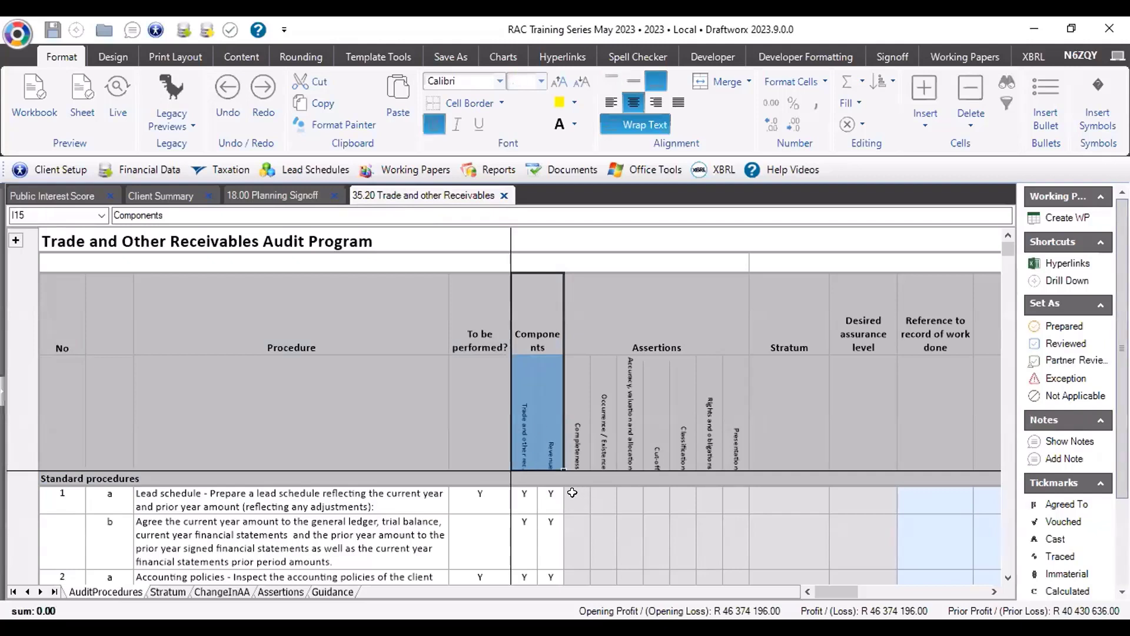
Examine the Assertions, Stratum and Desired assurance level columns of the 35.20 audit program.
left_click_drag(572, 492, 734, 500)
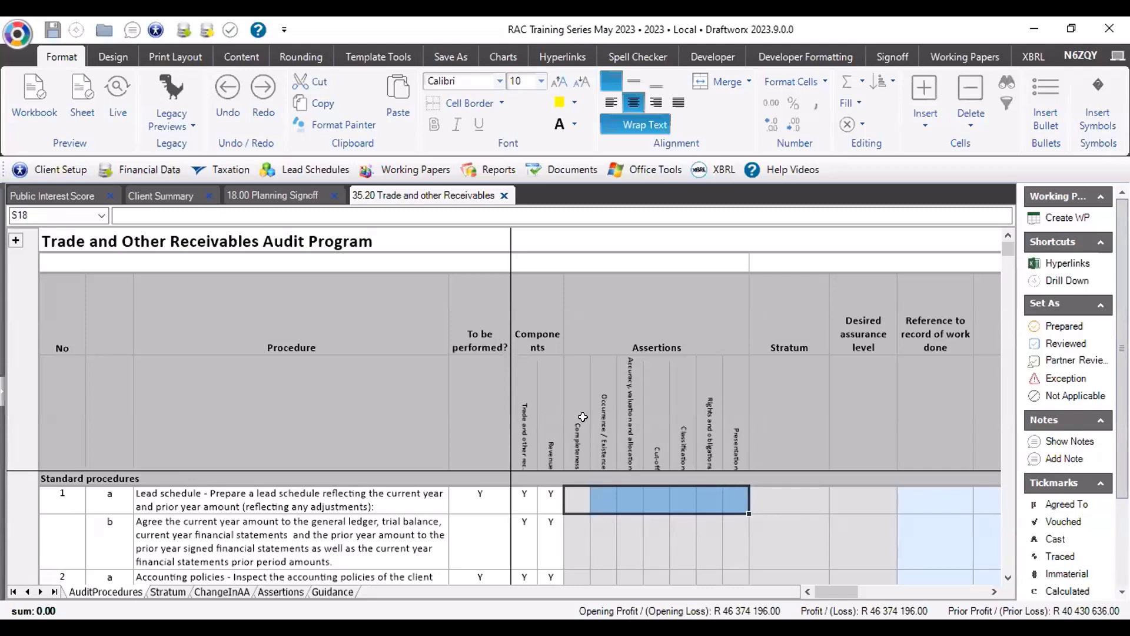
left_click_drag(573, 426, 743, 444)
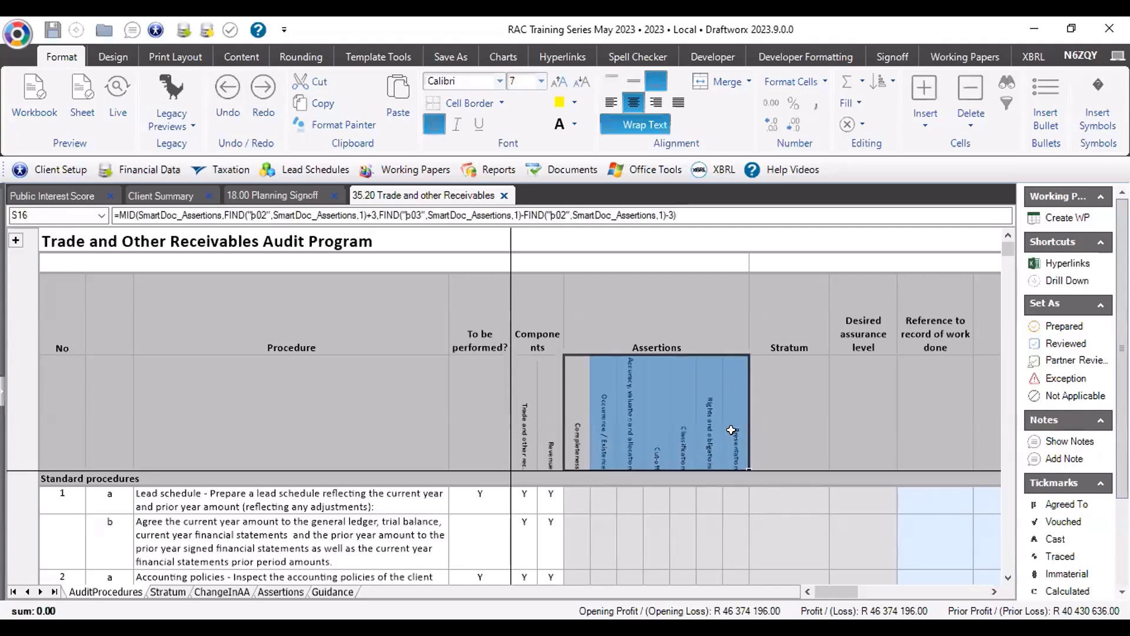
left_click(777, 345)
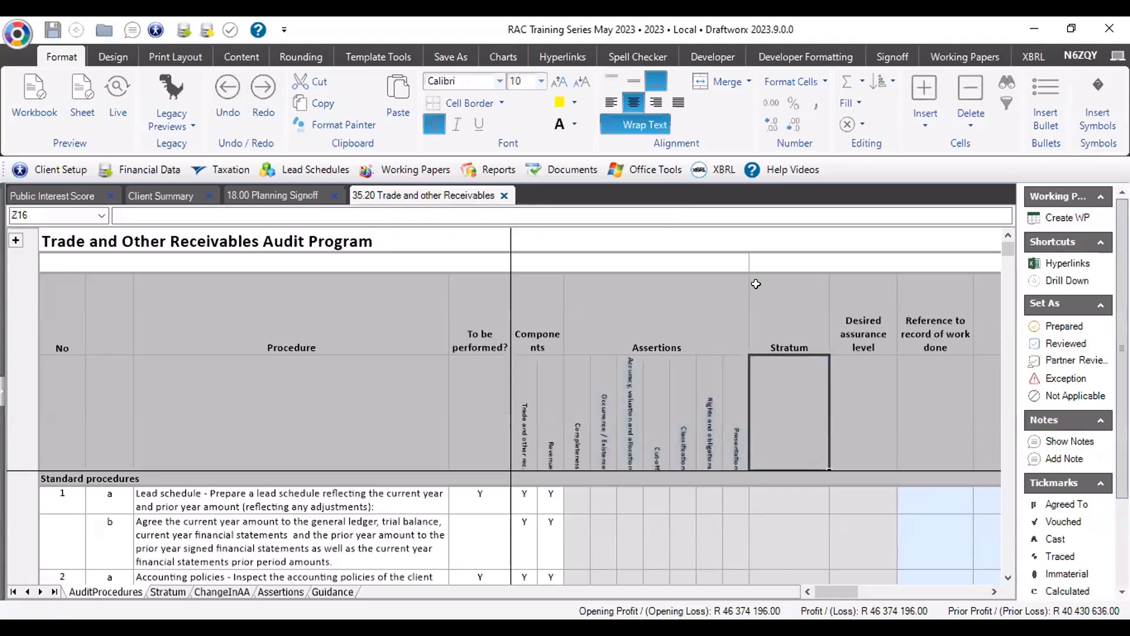
left_click_drag(770, 310, 847, 407)
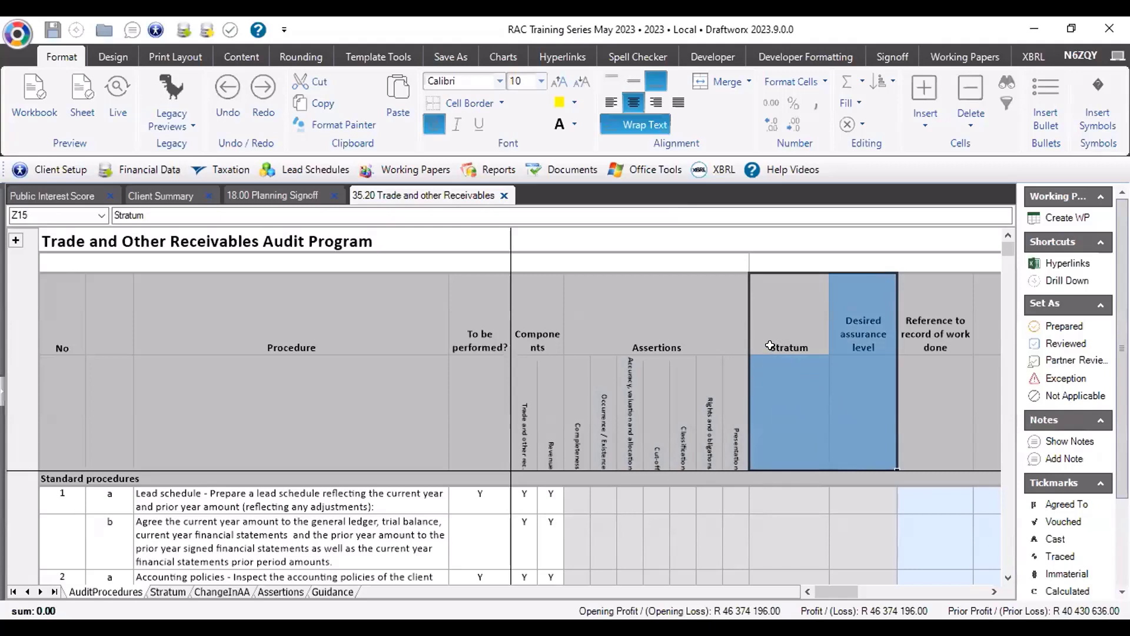
left_click_drag(777, 328, 780, 385)
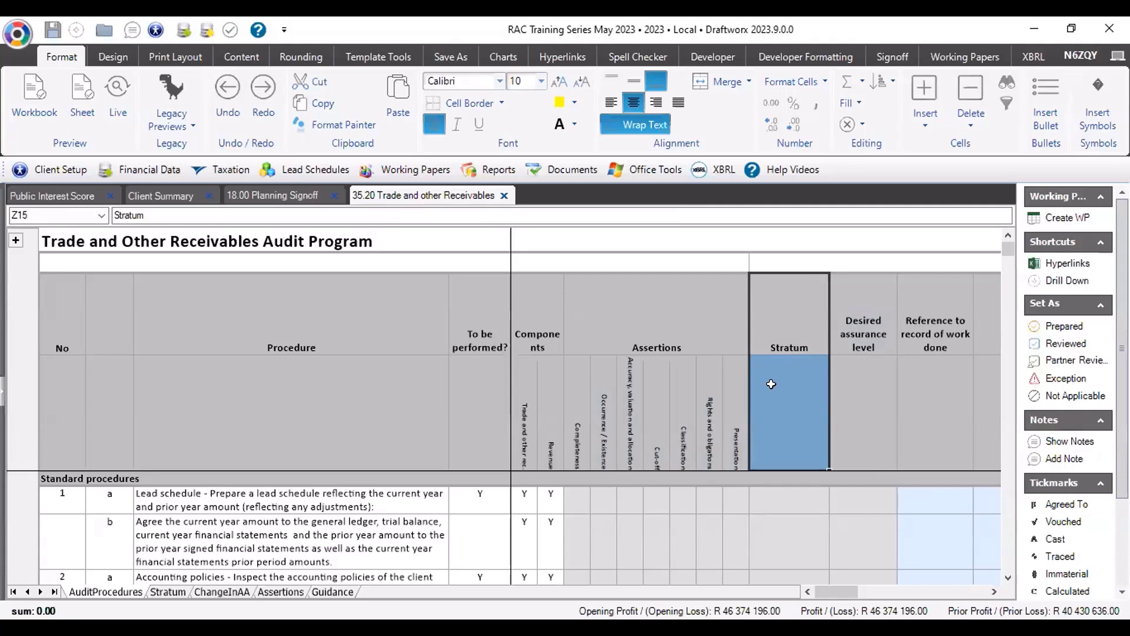
left_click_drag(848, 309, 859, 404)
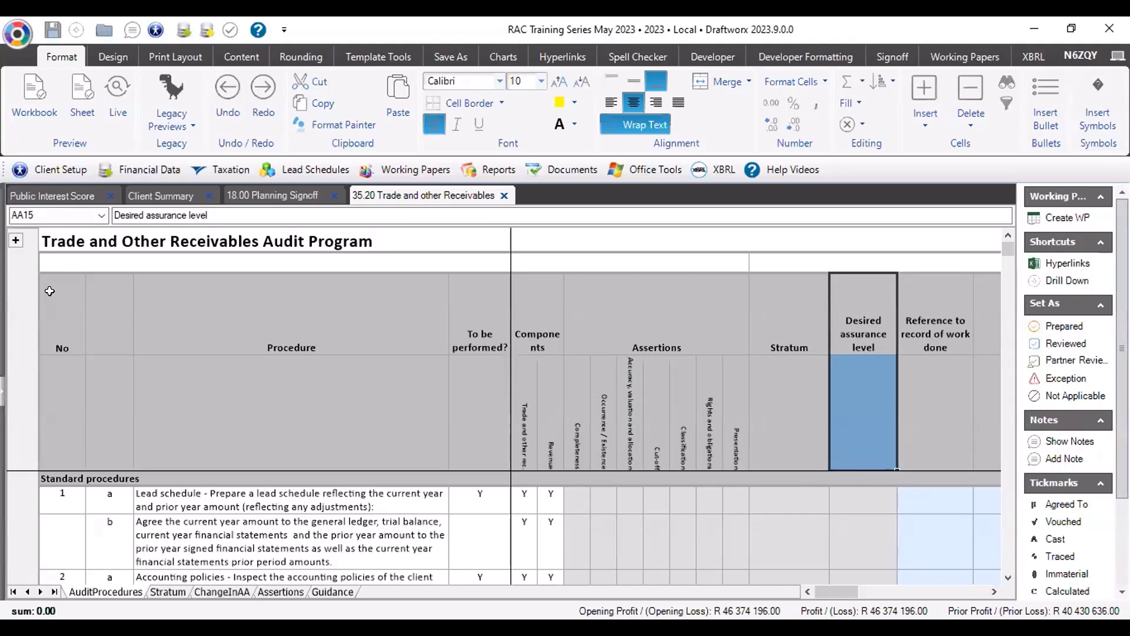
left_click(69, 389)
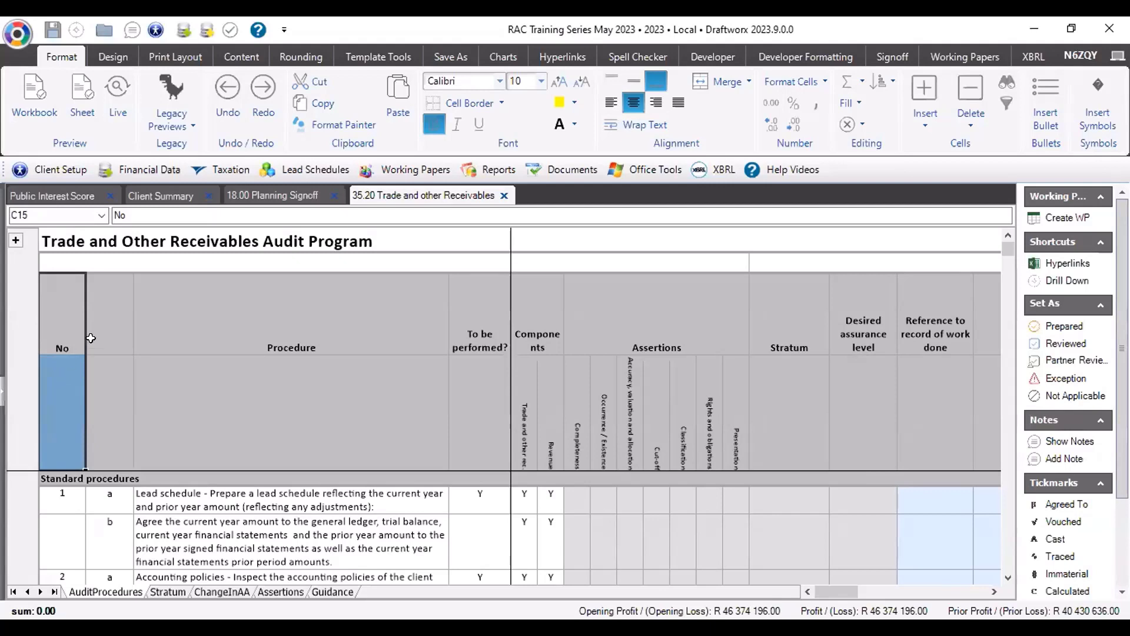
Minimise the ribbon so that more rows of the 35.20 audit program fit on screen.
double_click(60, 57)
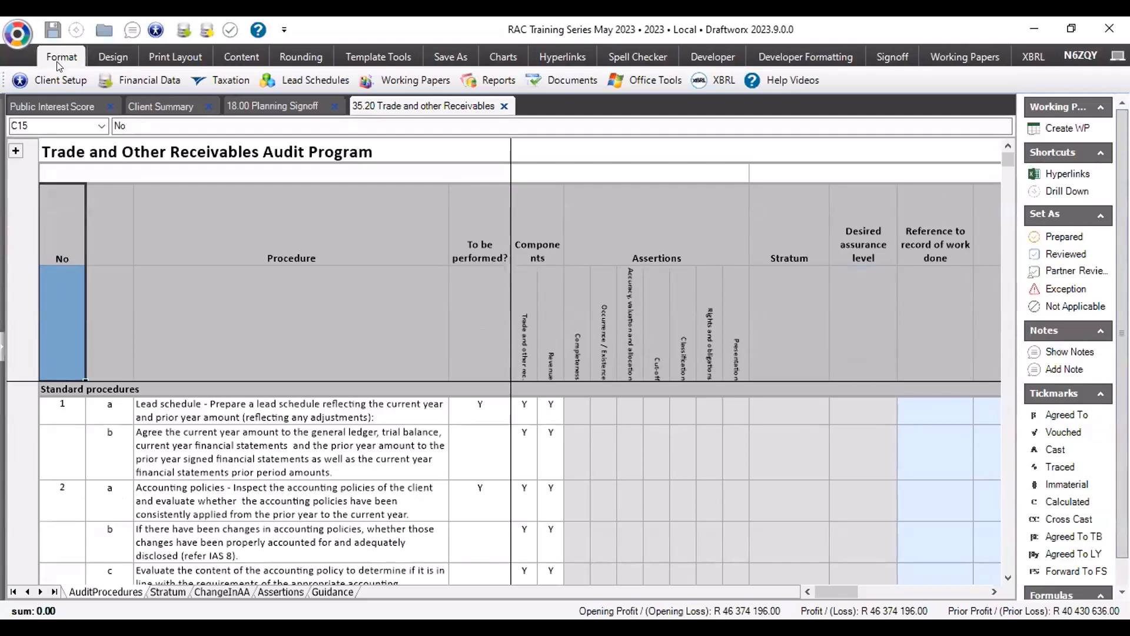
left_click(70, 213)
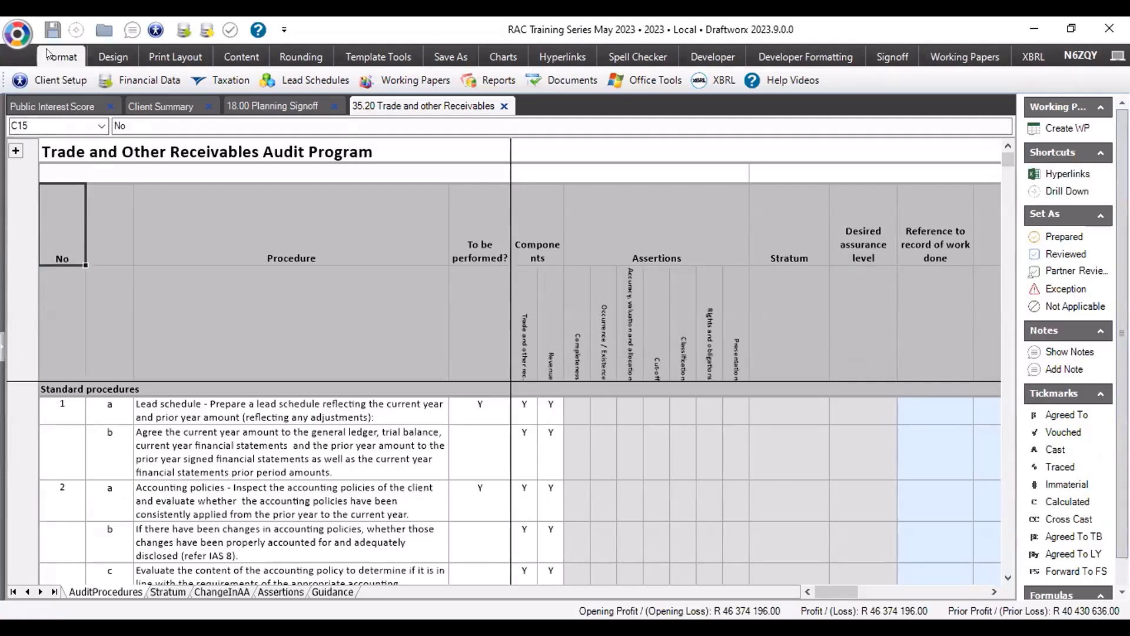
left_click(69, 63)
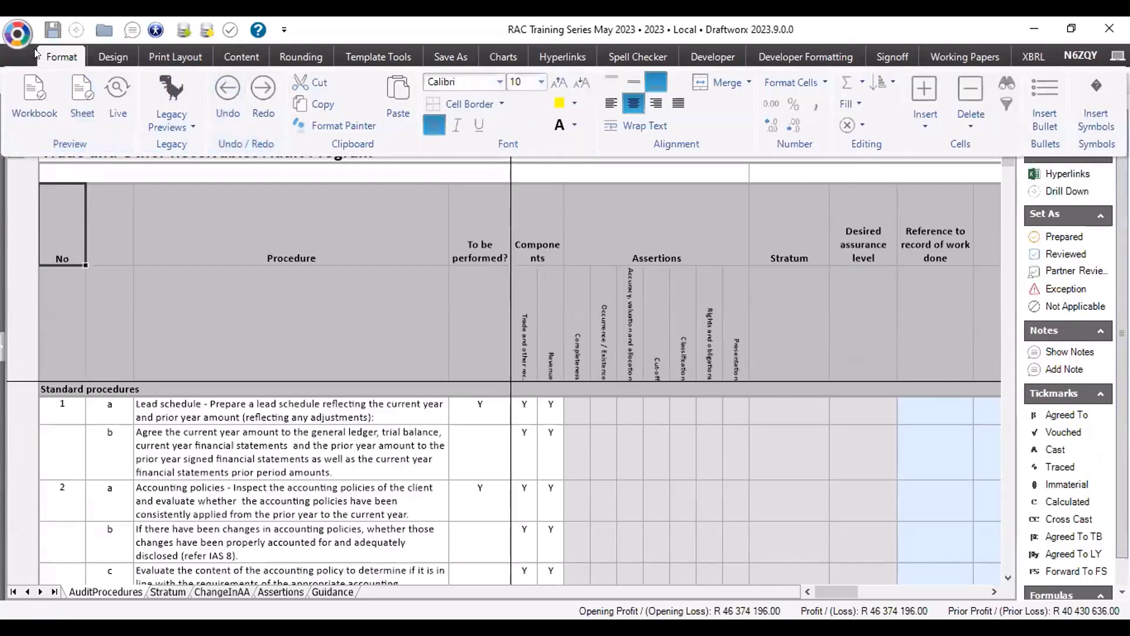
left_click(53, 56)
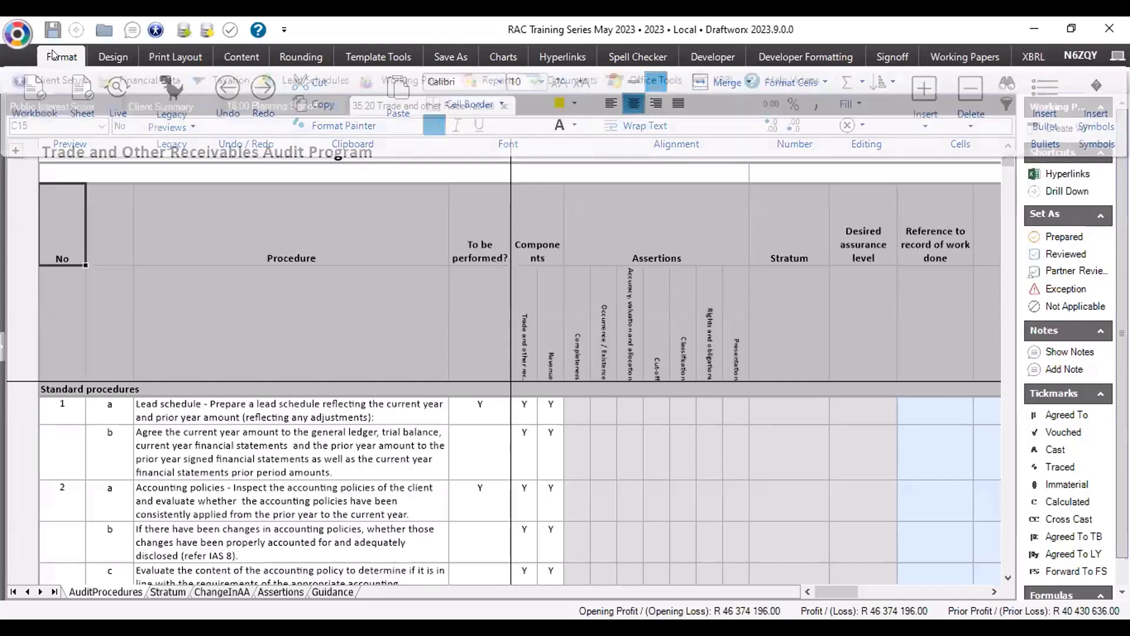
double_click(53, 56)
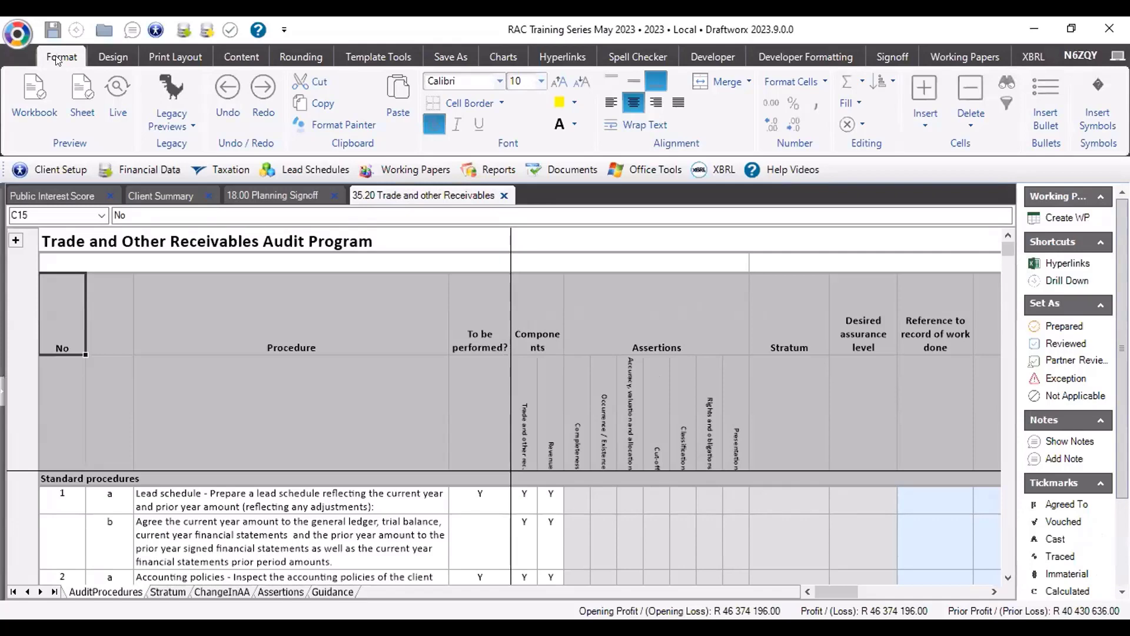
double_click(57, 60)
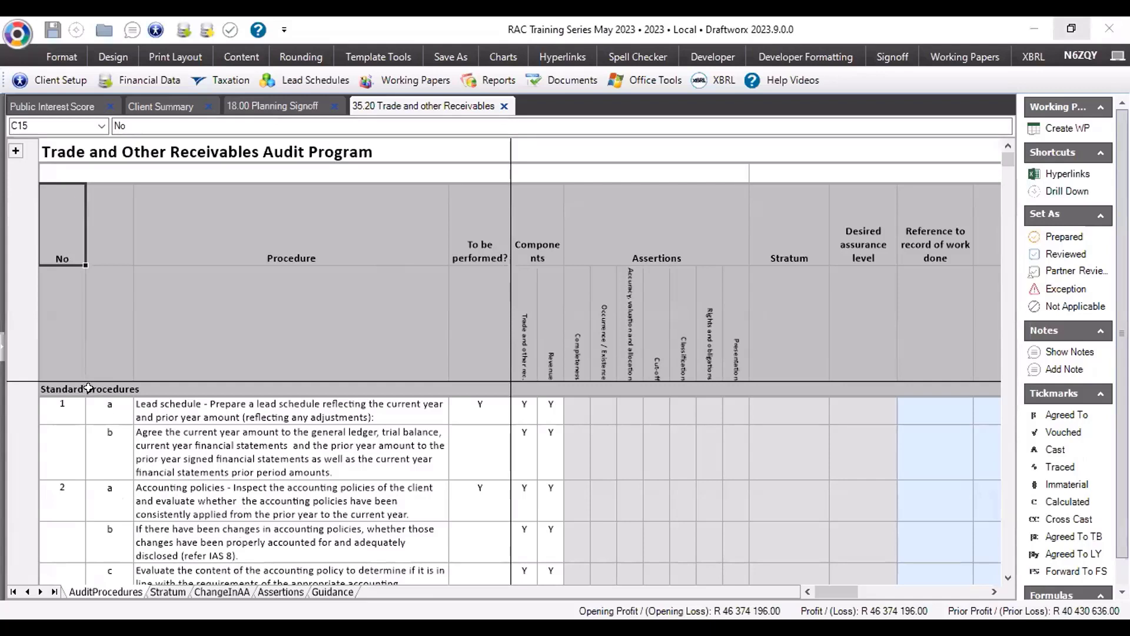
For standard procedure 1a, view the 35.06 Trade receivables - current lead schedule from the 35 Revenue and receivables cycle and close it.
left_click(57, 375)
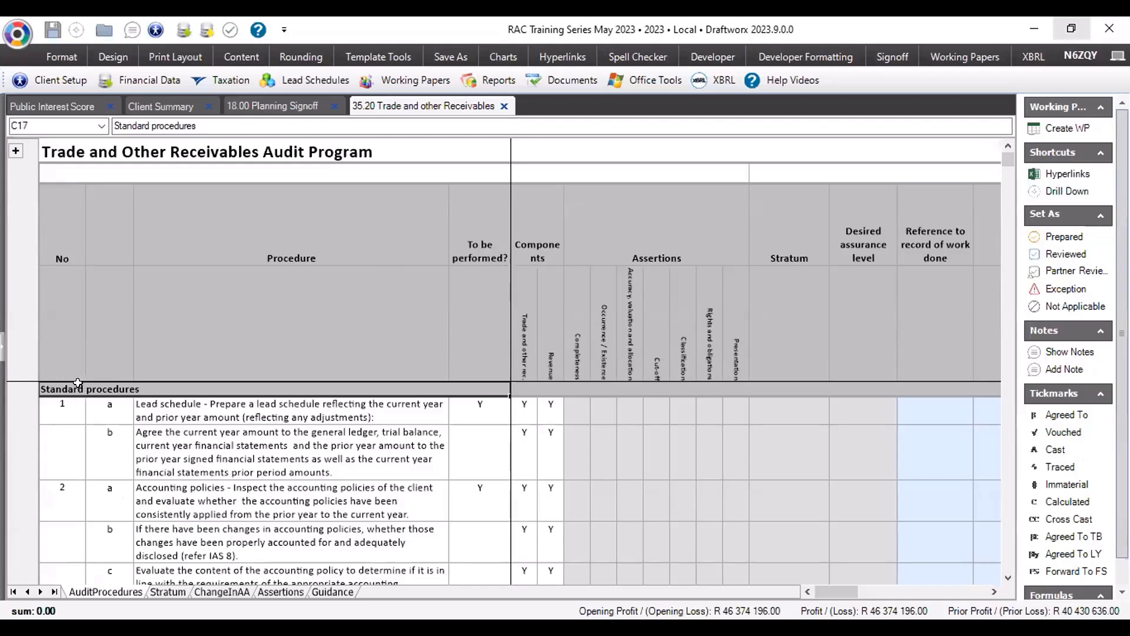
left_click(199, 402)
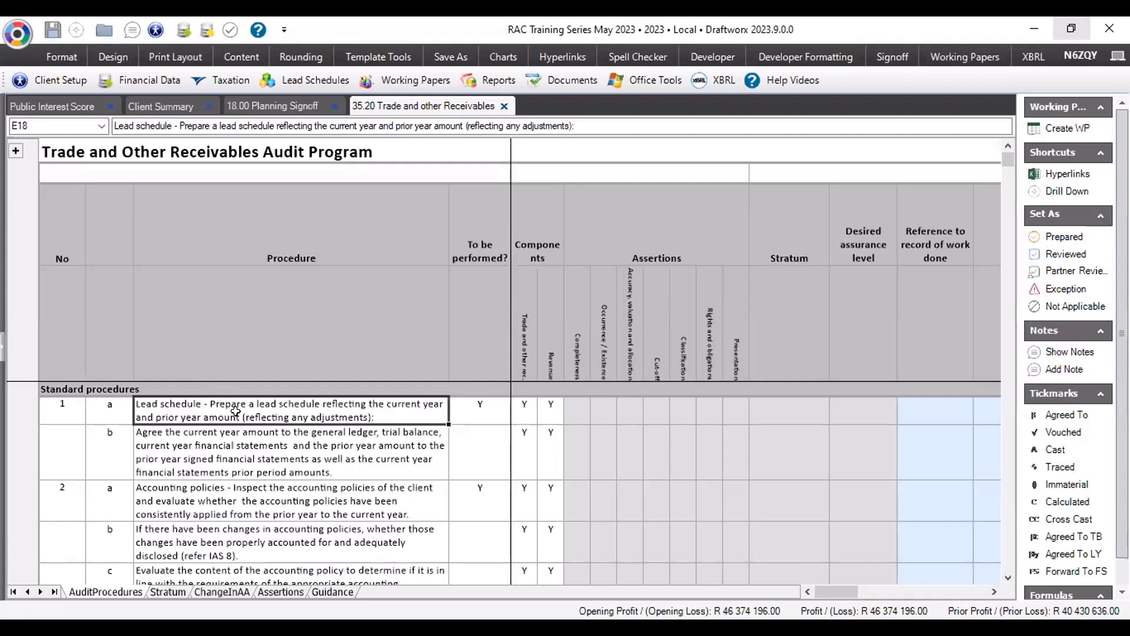
left_click(110, 73)
left_click(111, 73)
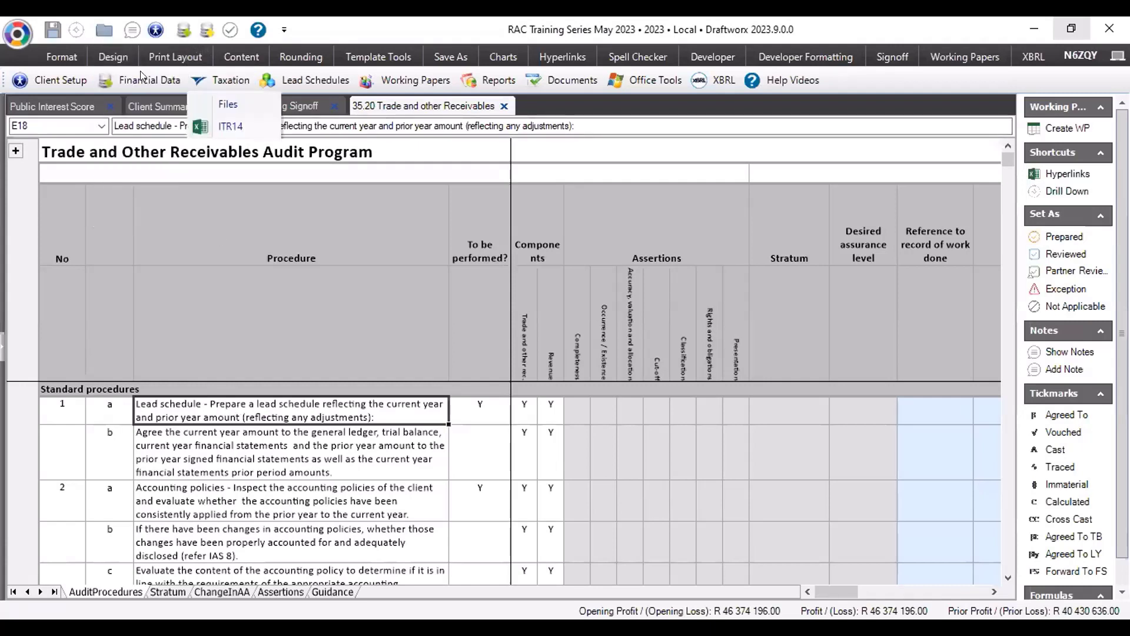
left_click(306, 80)
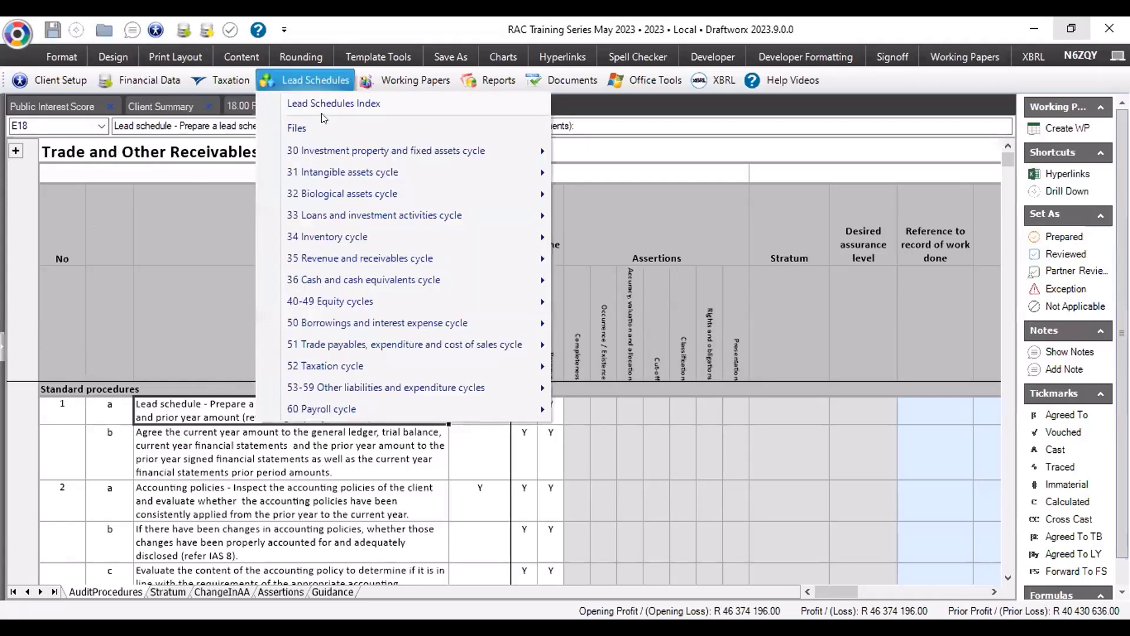
mouse_move(340, 148)
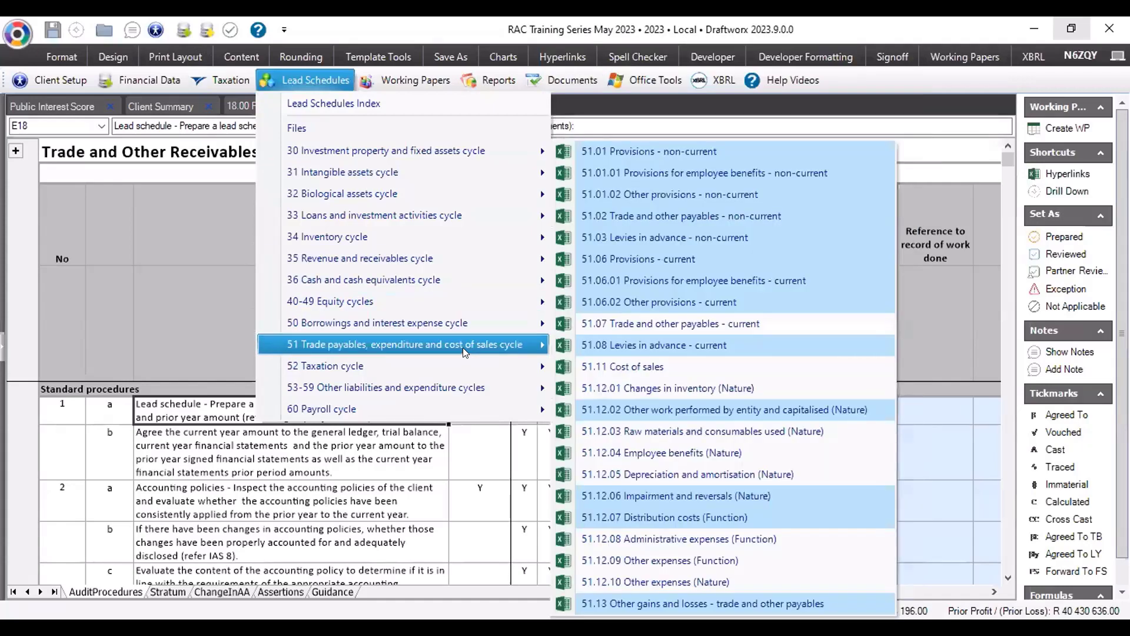
mouse_move(451, 177)
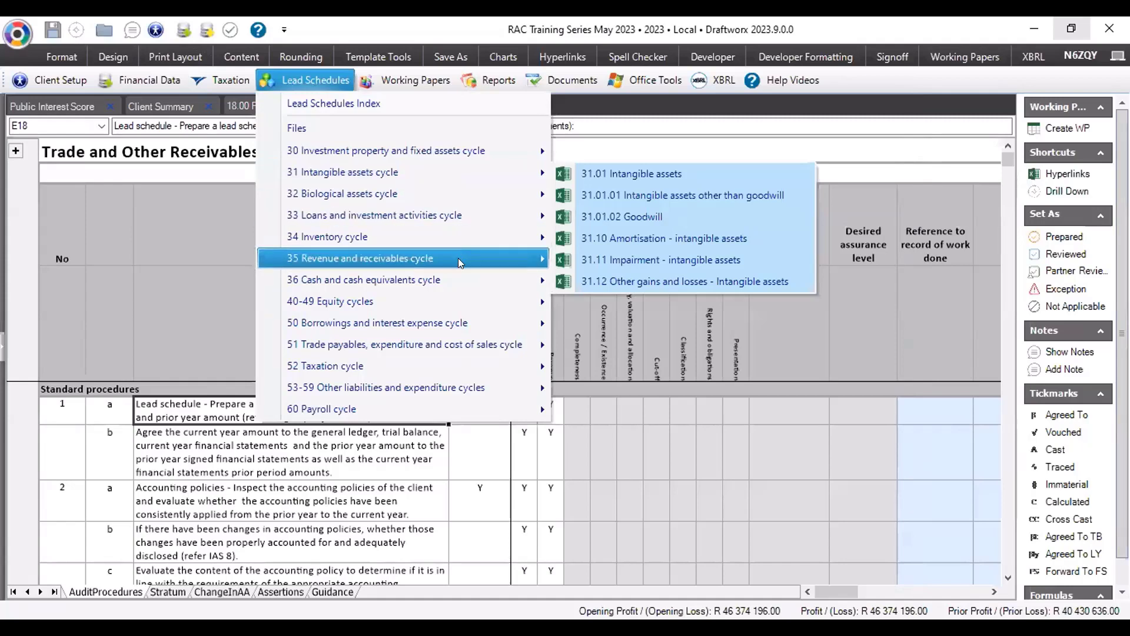
mouse_move(466, 257)
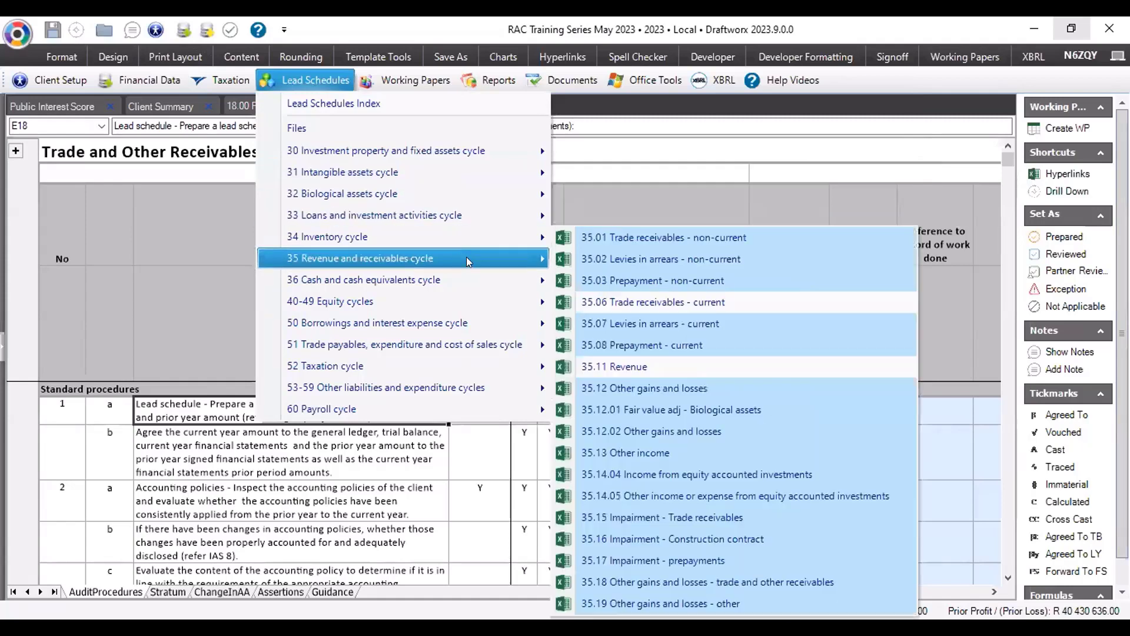
left_click(734, 301)
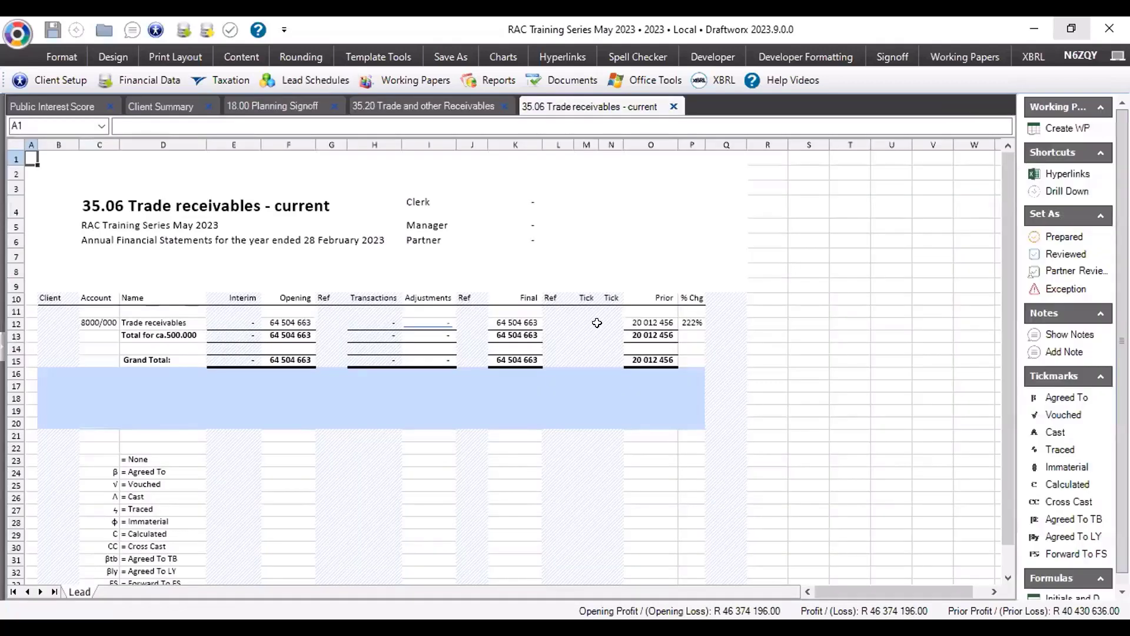
left_click(674, 106)
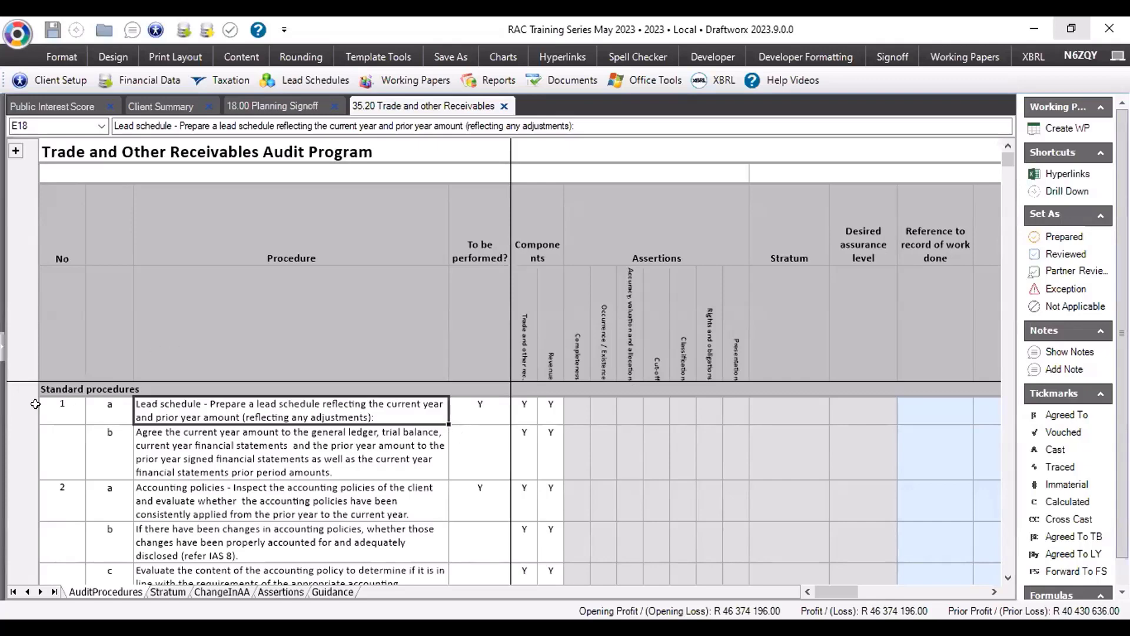
Review the section headings of the 35.20 audit program: Standard procedures, Tests of control, Substantive Analytical Procedures and Substantive Test of Details.
left_click(53, 393)
scroll(177, 436, "down", 5)
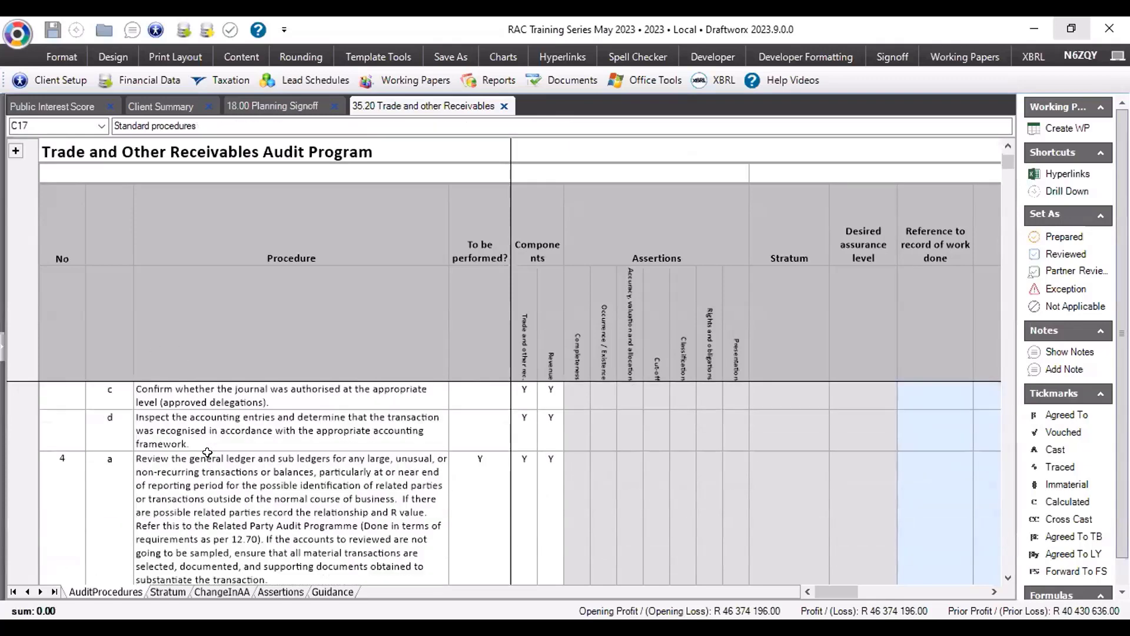
scroll(201, 457, "down", 5)
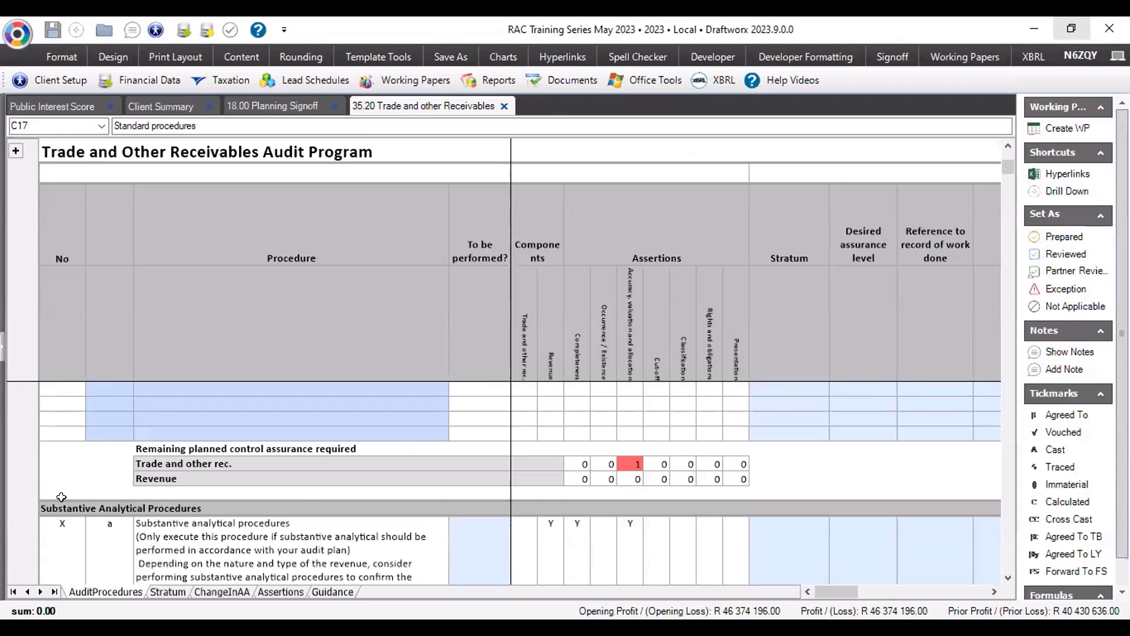
scroll(68, 489, "up", 2)
left_click(67, 432)
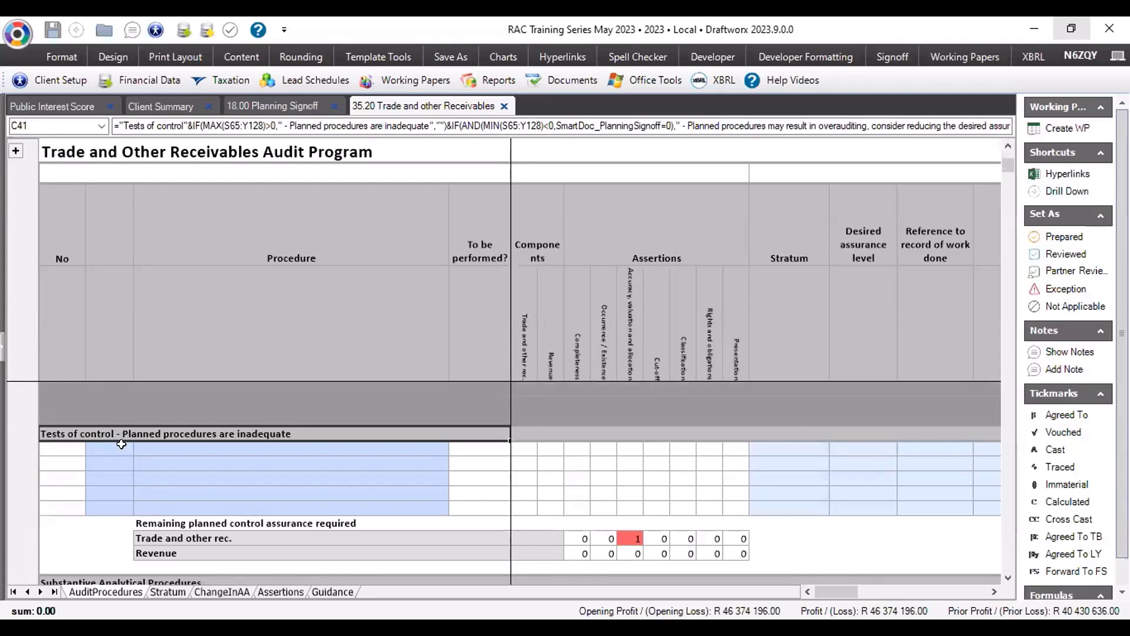
scroll(123, 479, "down", 2)
left_click(45, 508)
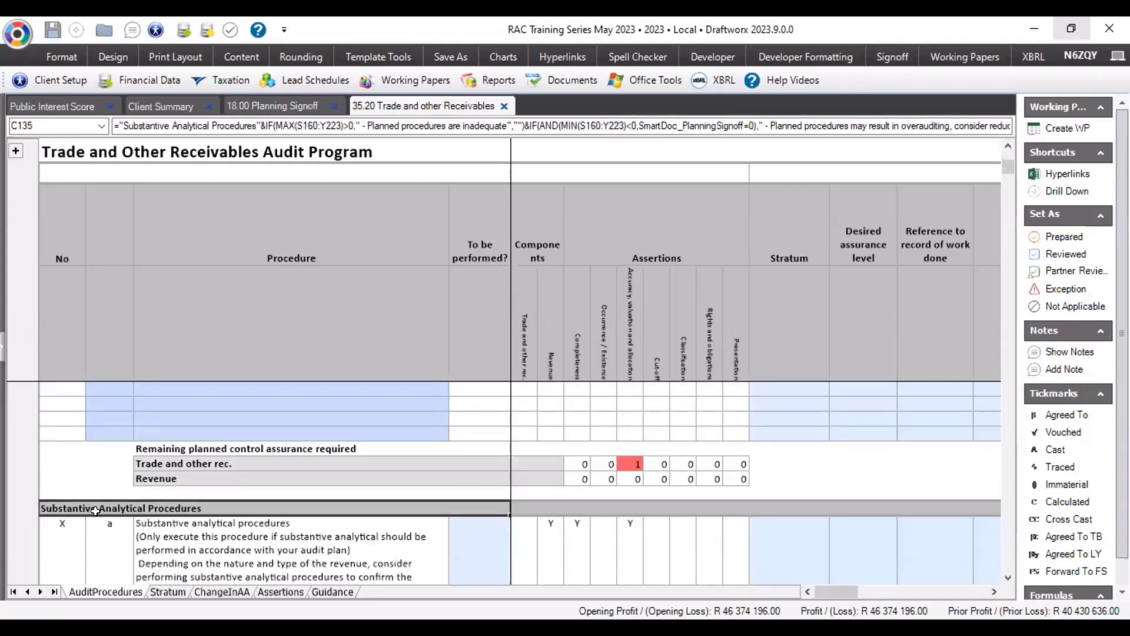
scroll(78, 518, "down", 5)
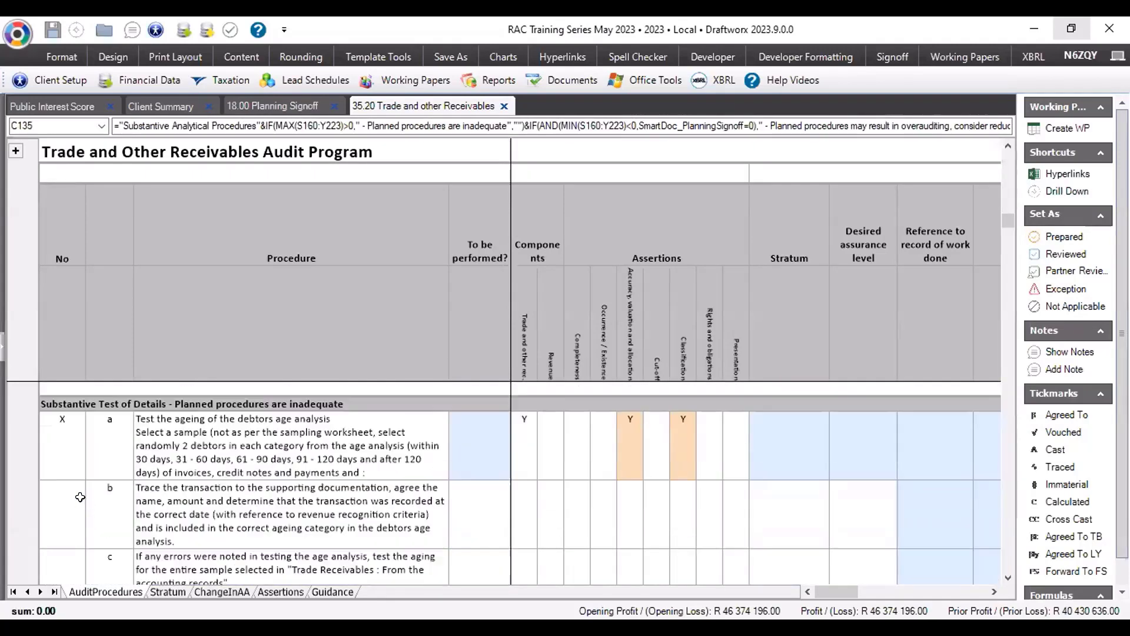
left_click(56, 403)
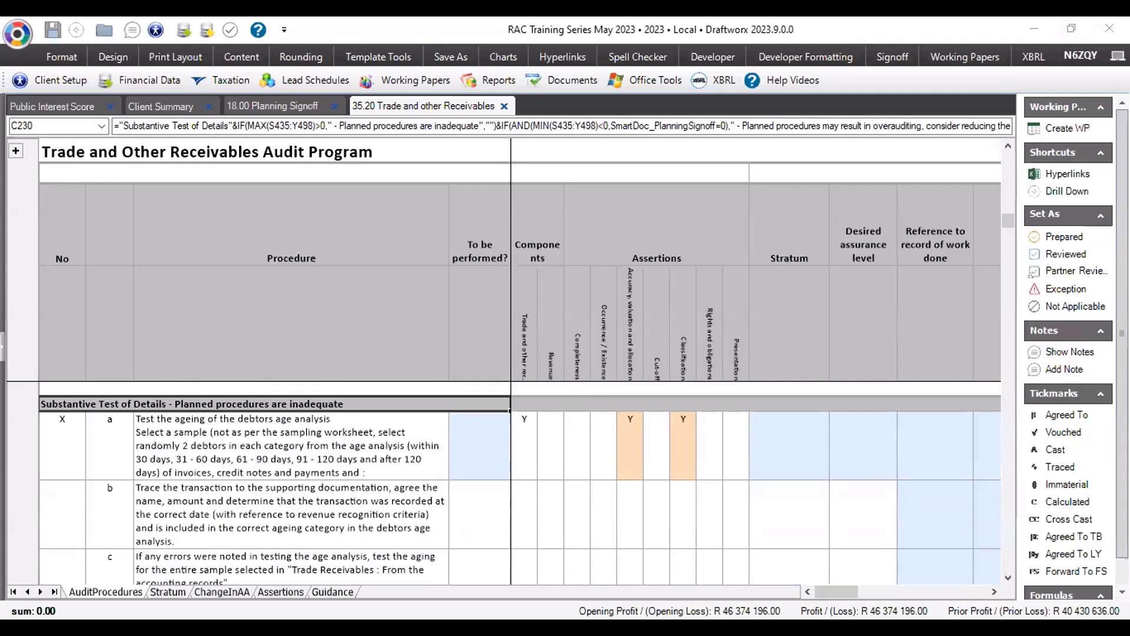
Examine the remaining planned control assurance required per assertion for Trade and other rec. and Revenue under Tests of control.
scroll(401, 449, "up", 10)
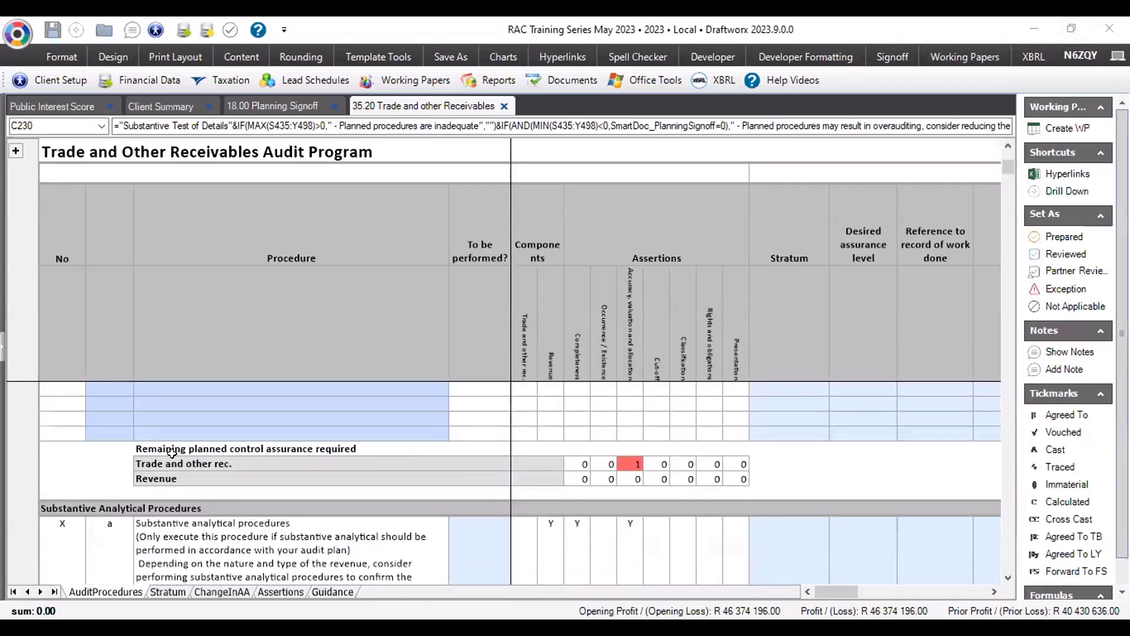
scroll(331, 464, "up", 3)
scroll(331, 464, "down", 5)
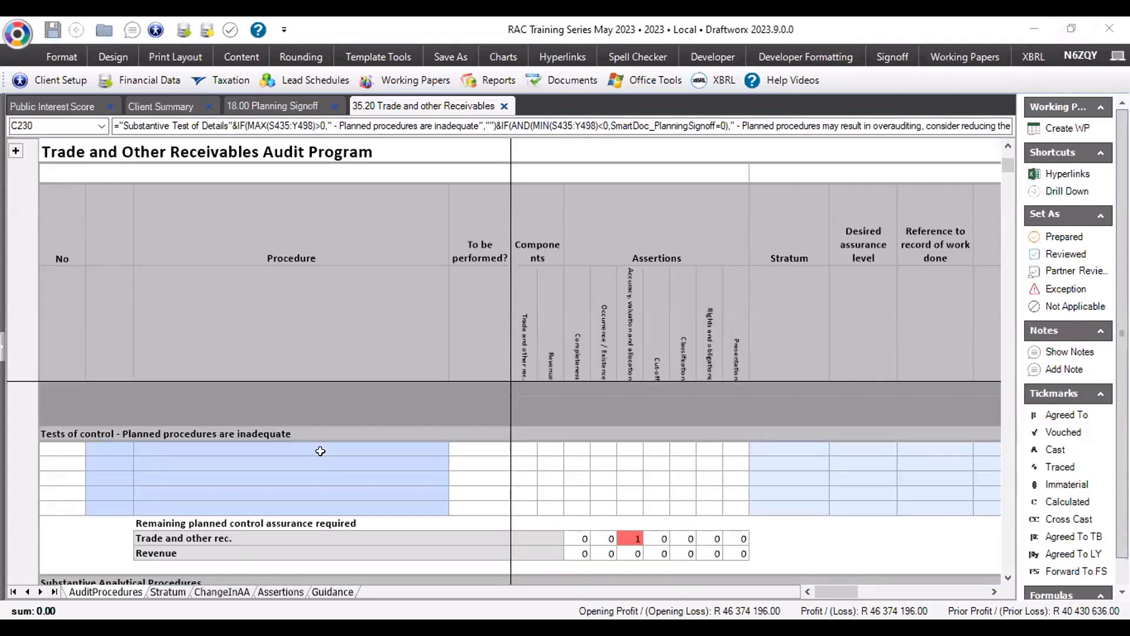
left_click(1008, 145)
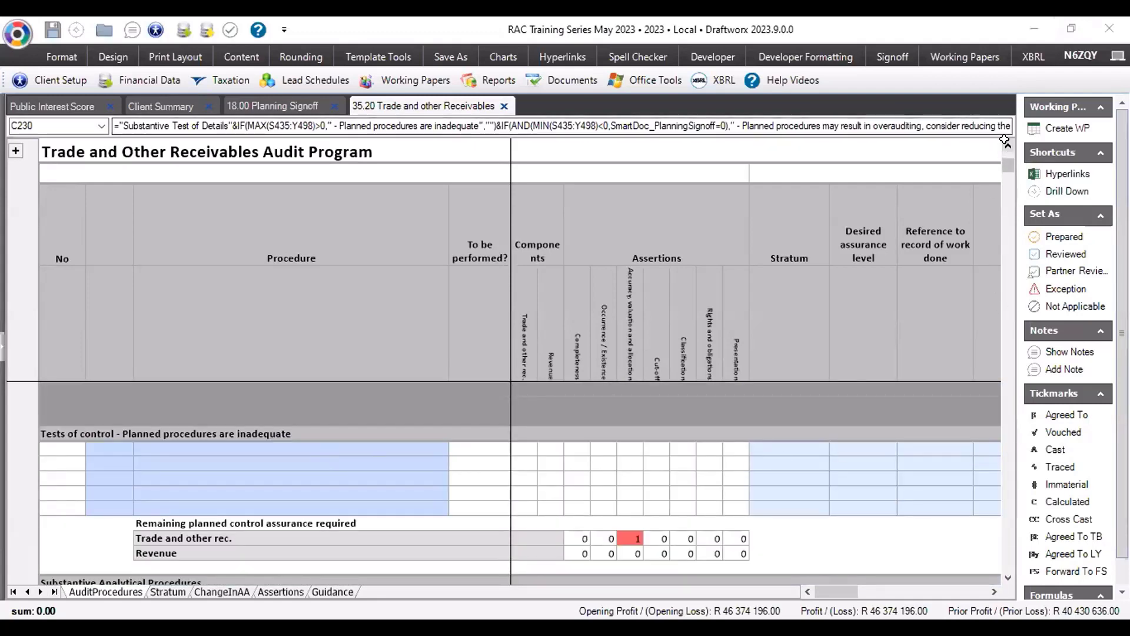
left_click(1007, 576)
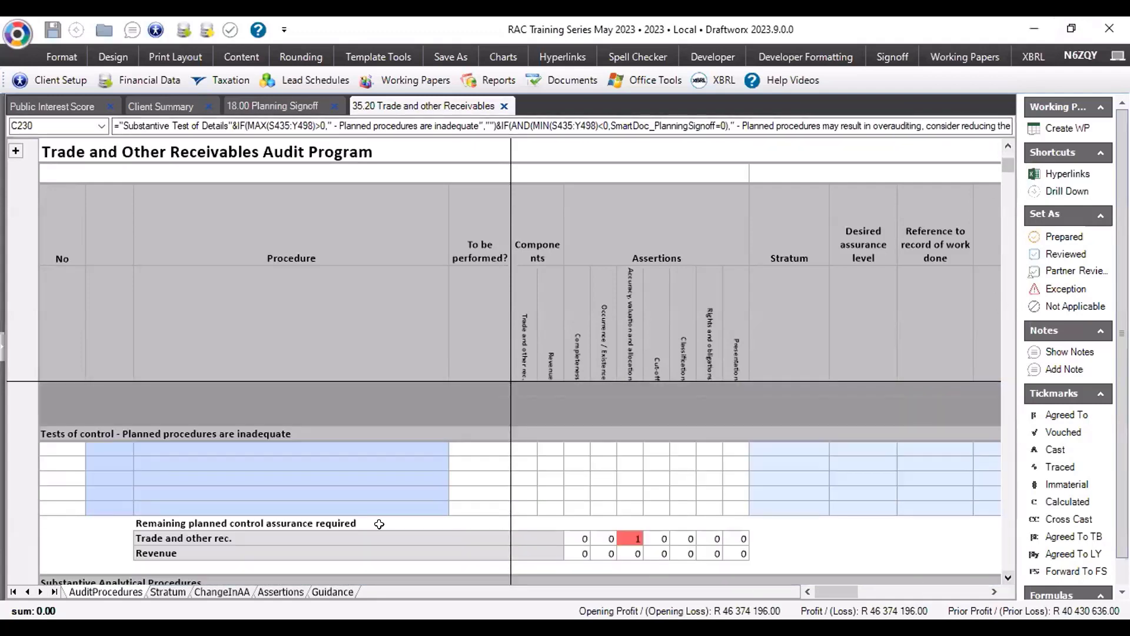
left_click(182, 534)
left_click(172, 552)
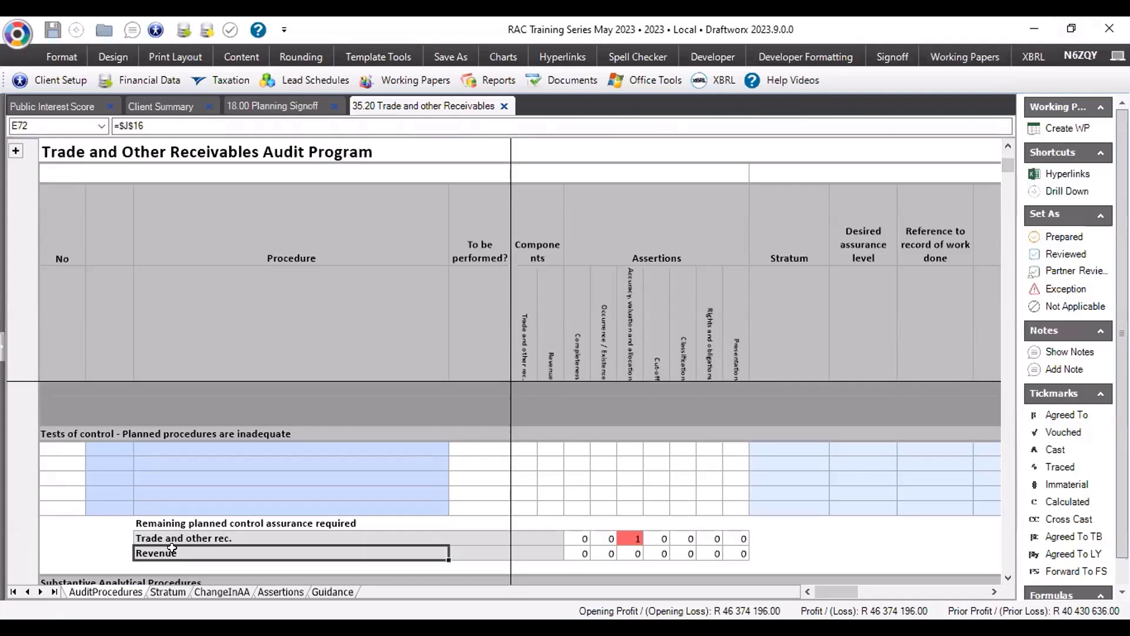
left_click(579, 538)
left_click(605, 538)
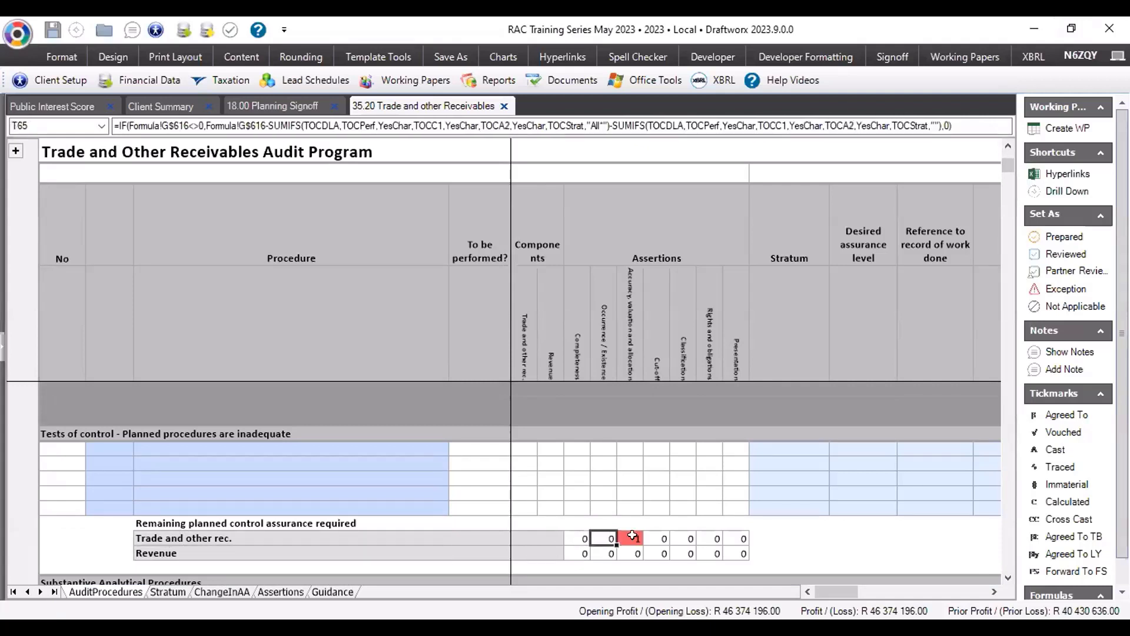
left_click(633, 538)
left_click(646, 533)
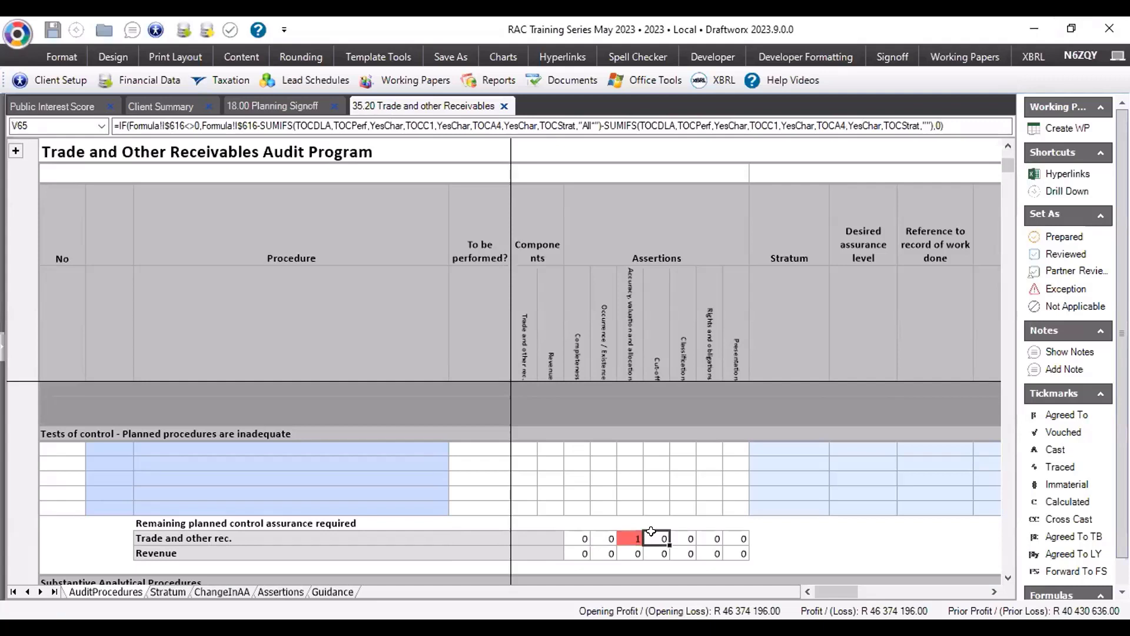
left_click(620, 537)
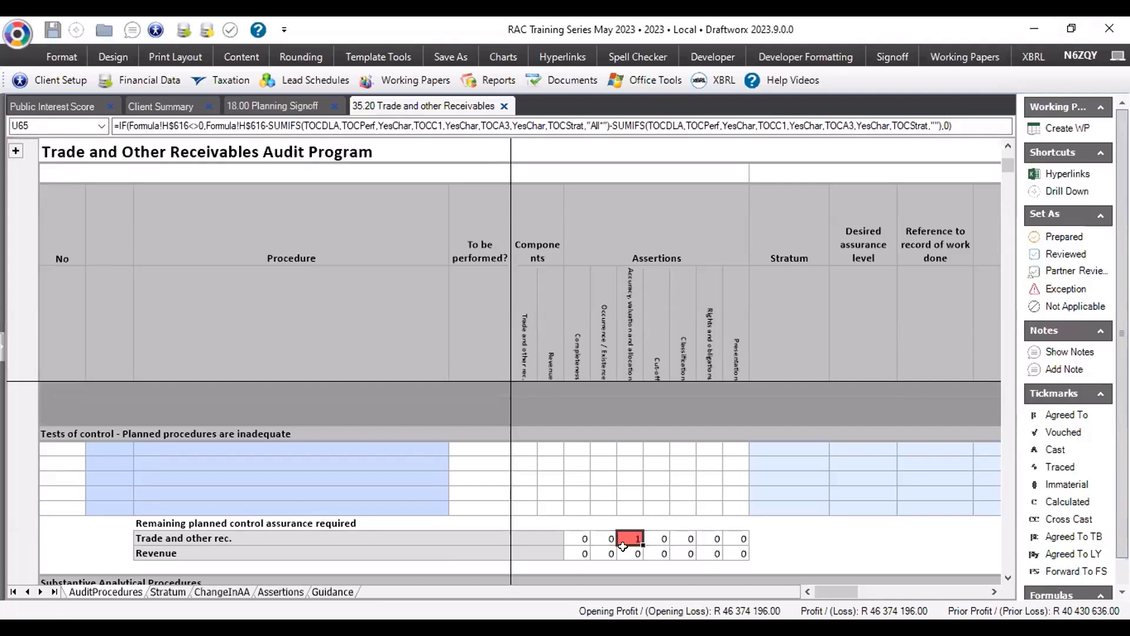
Add procedure a, "Test of control procedure", in the first Tests of control row and mark it Y for performance.
left_click(168, 537)
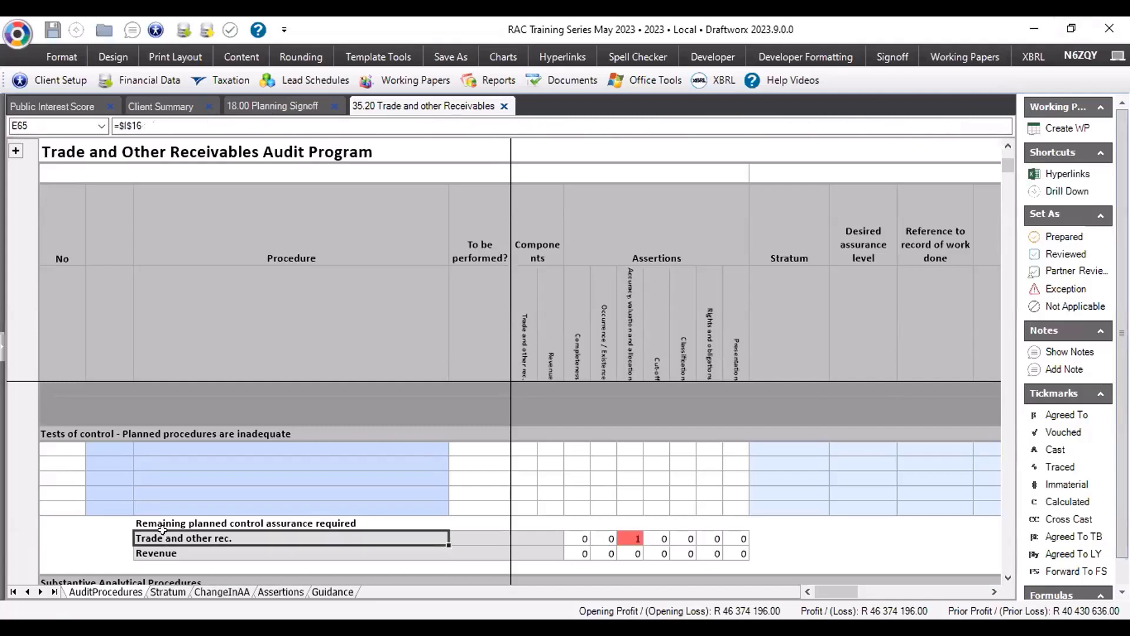
left_click(627, 539)
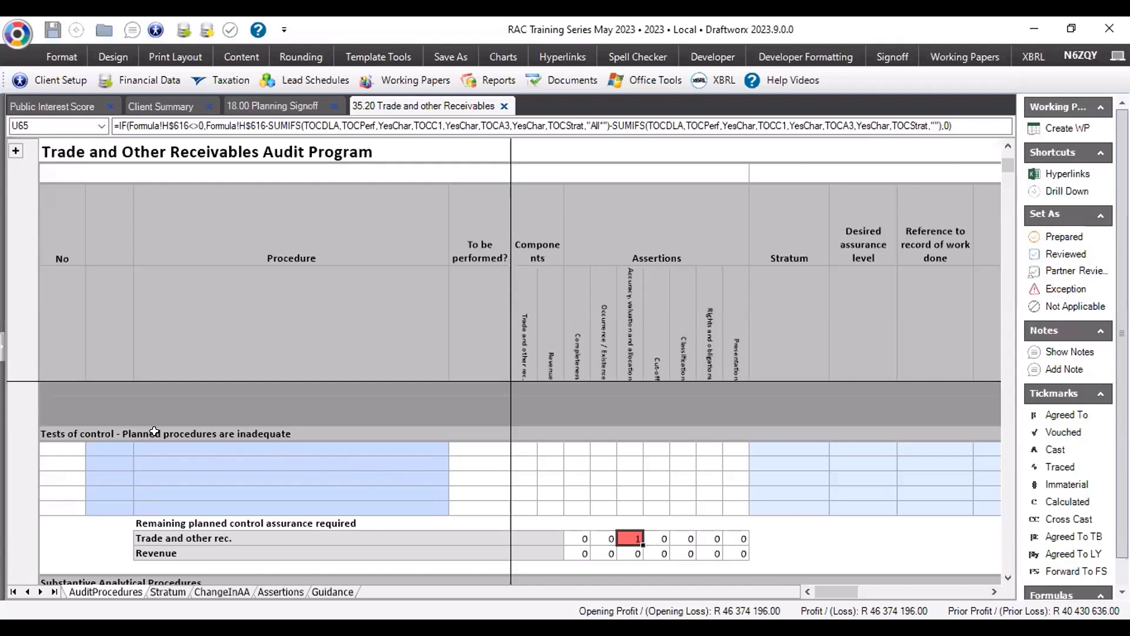
left_click(109, 449)
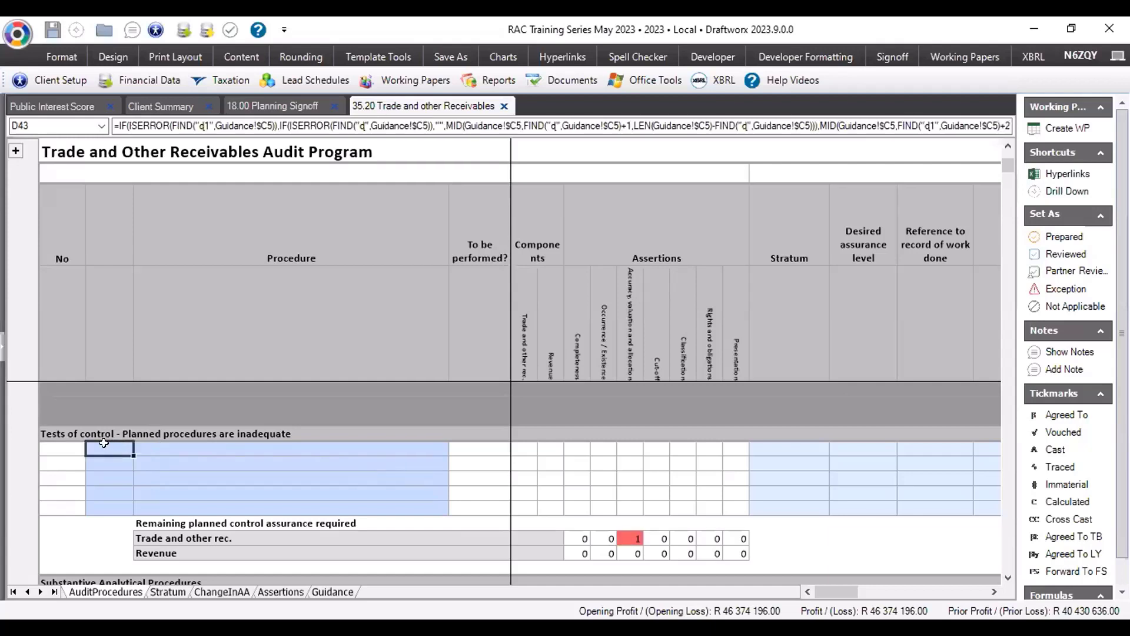
type("a")
key("Tab")
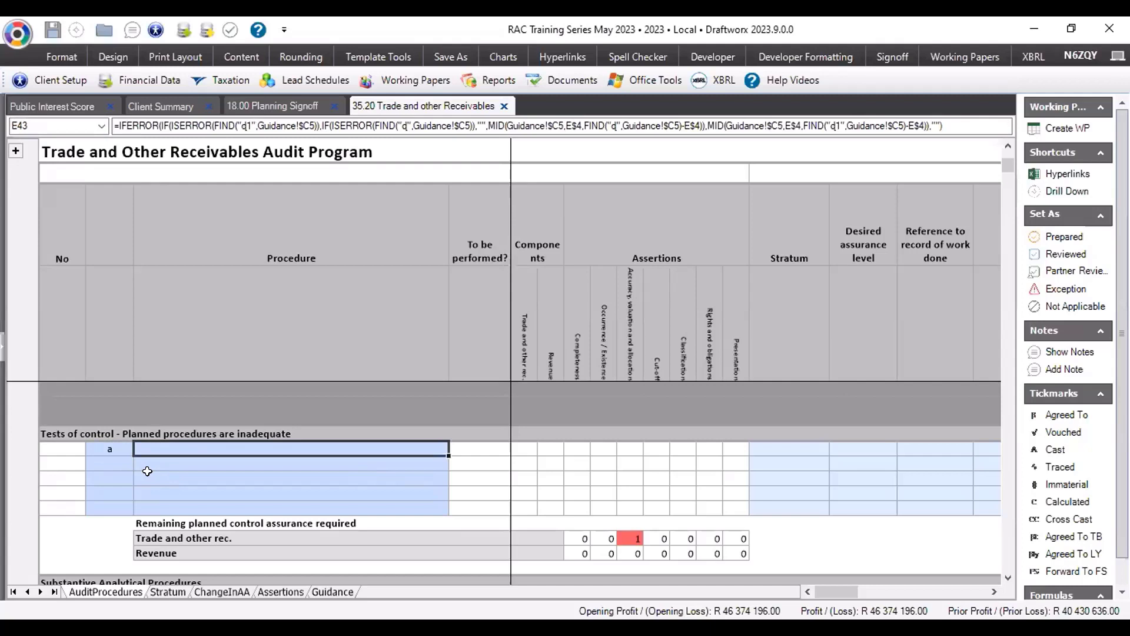
type("Test of control")
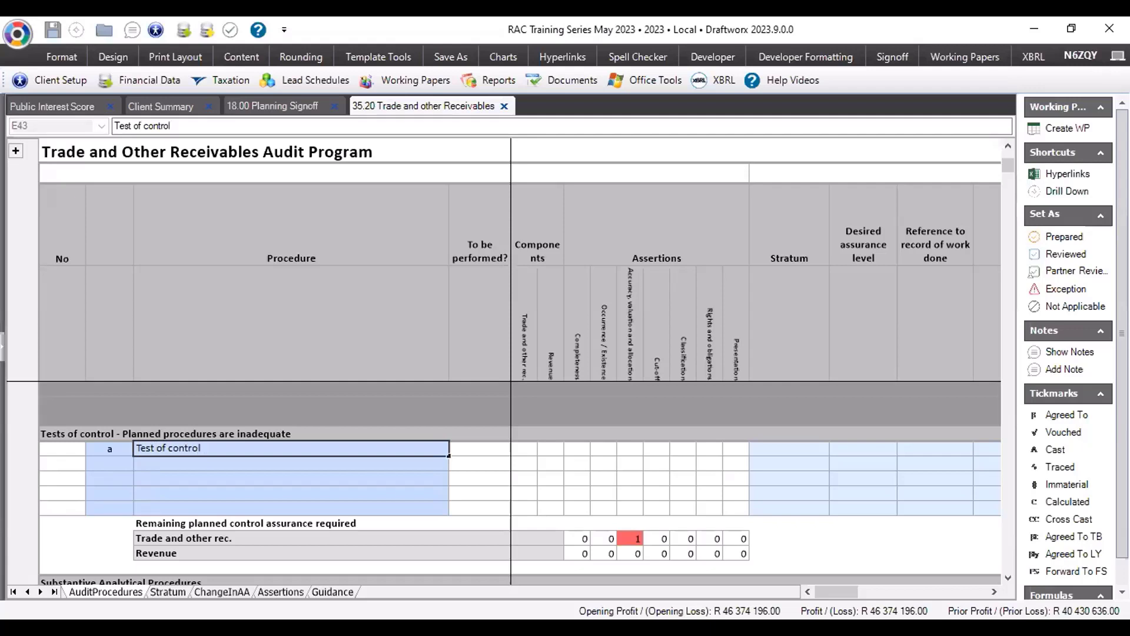
type(" procedure")
key("Tab")
type("Y")
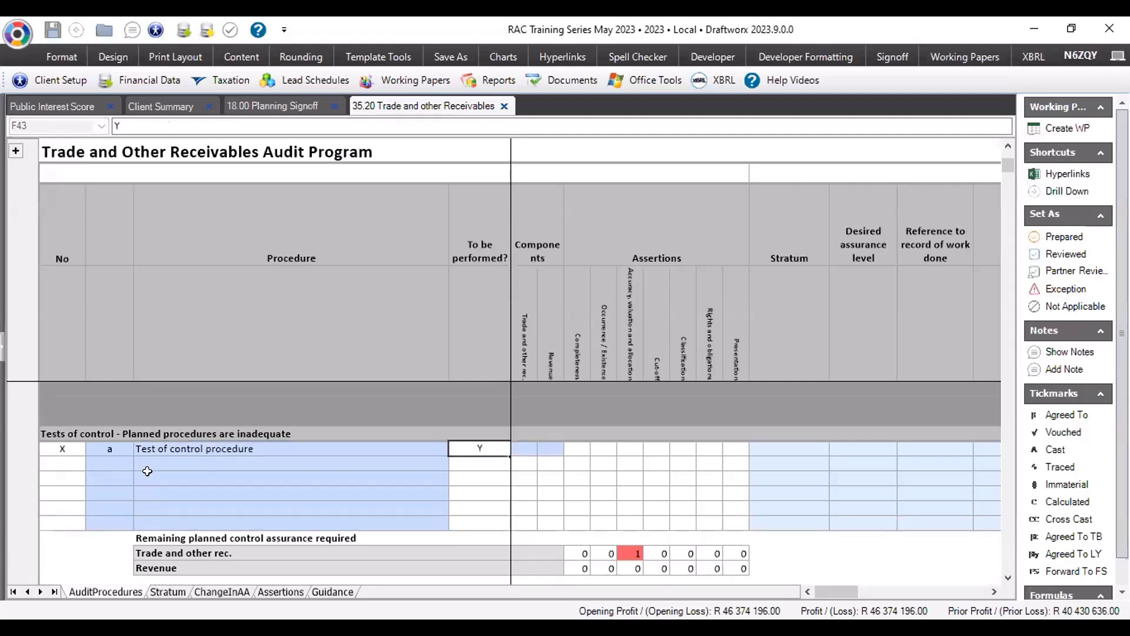
key("Tab")
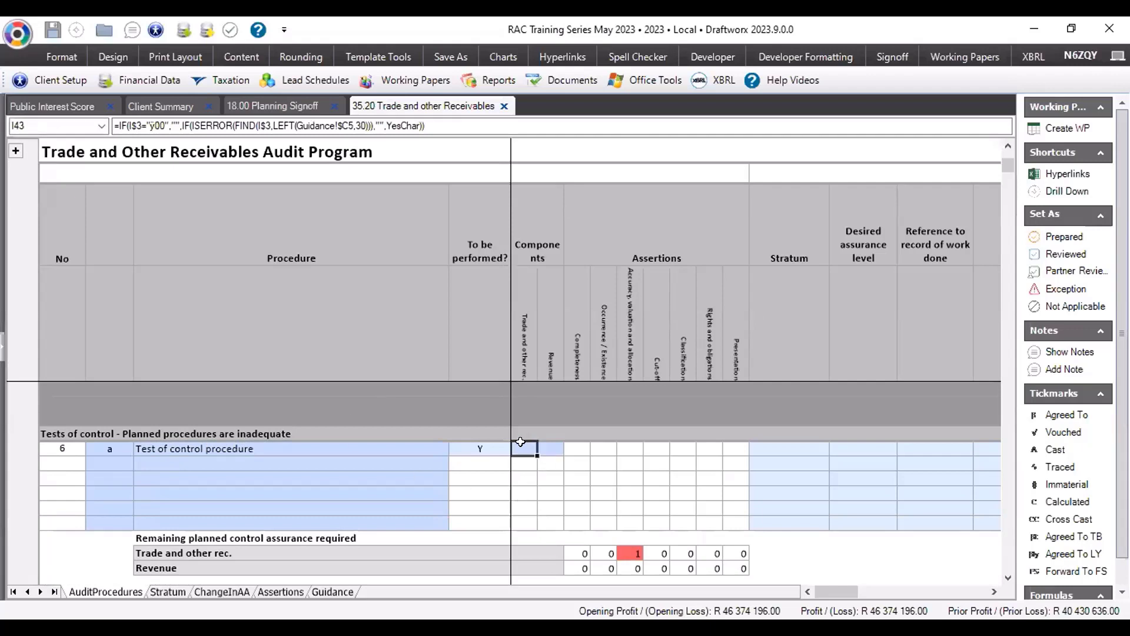
Mark the new procedure Y for the Trade and other rec. component and the Accuracy, valuation and allocation assertion.
type("Y")
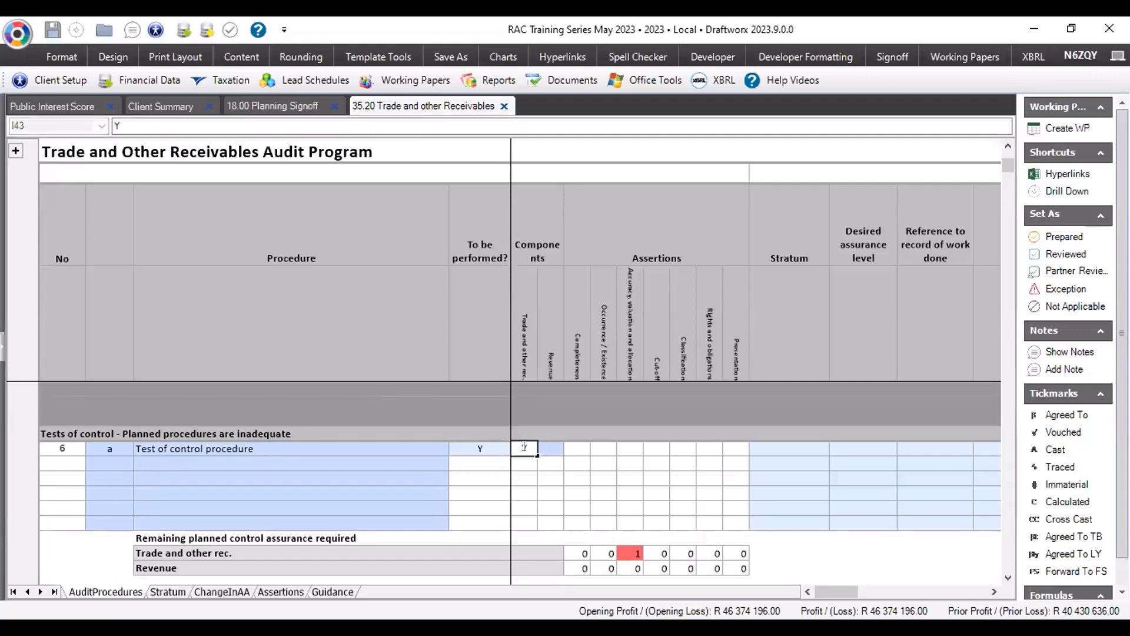
key("Tab")
key("Tab")
key("Tab")
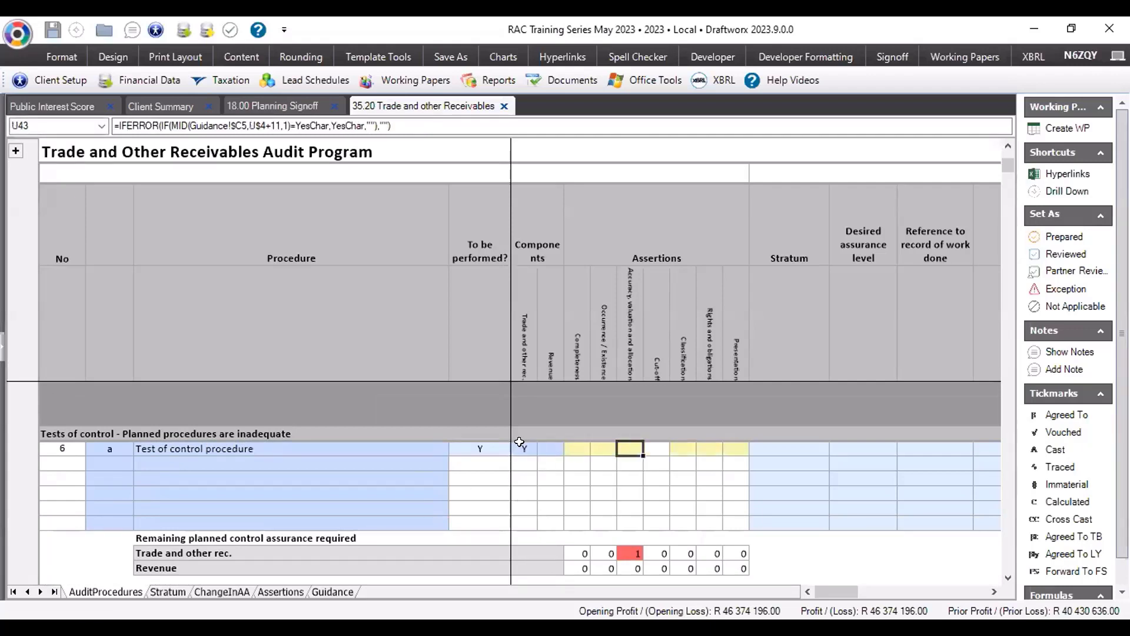
type("Y")
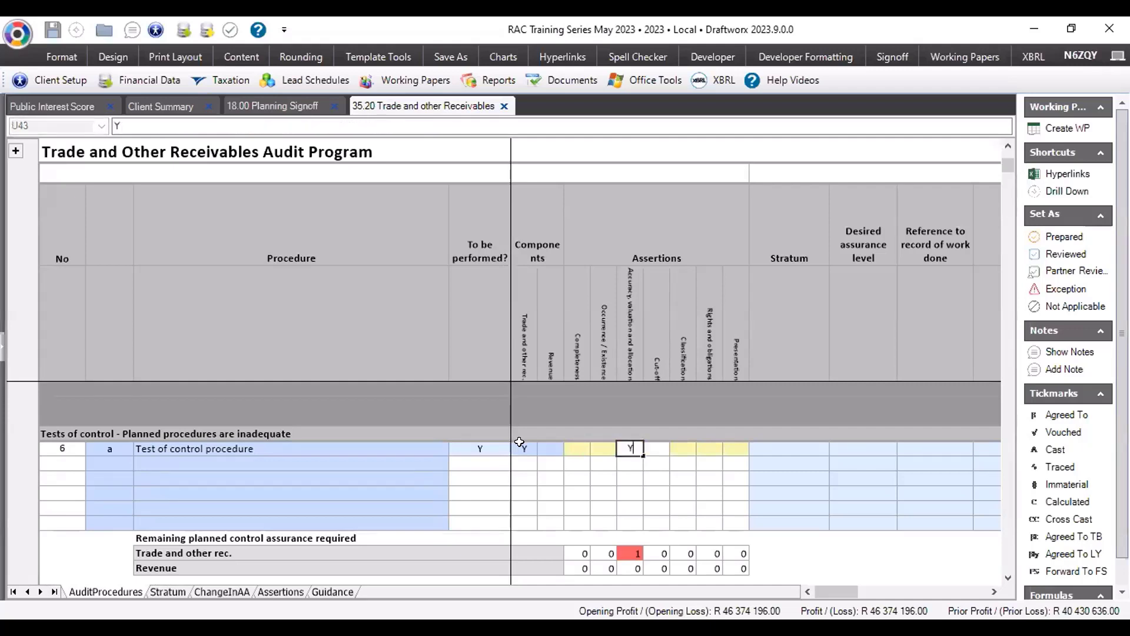
key("Tab")
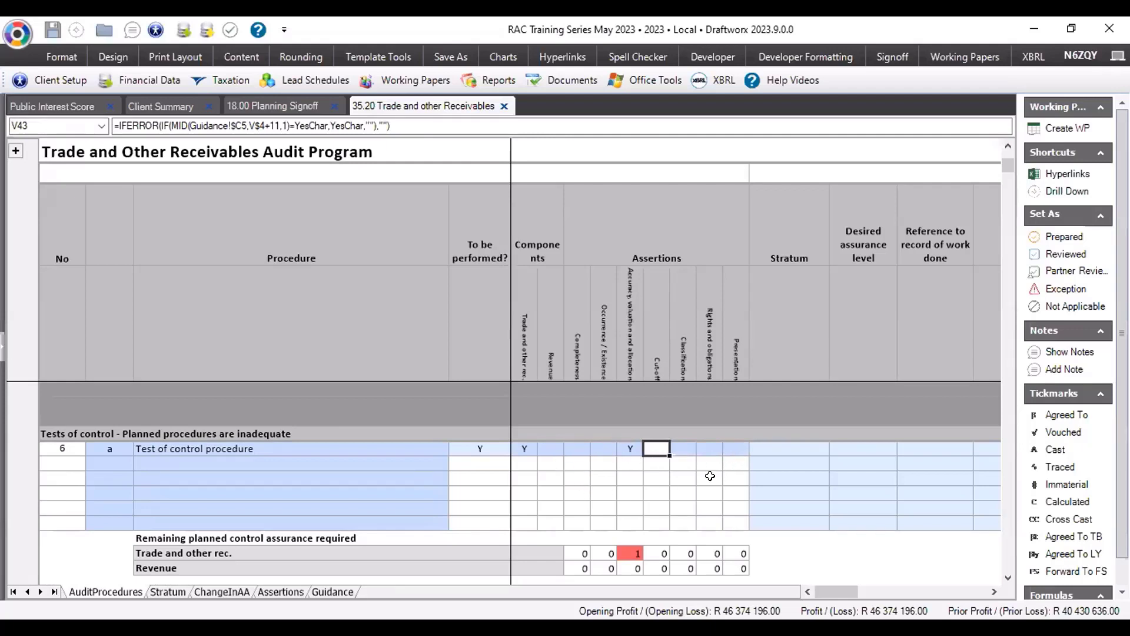
Set the test of control procedure's desired assurance level to 1 and check the remaining control assurance for Trade and other rec.
left_click(848, 440)
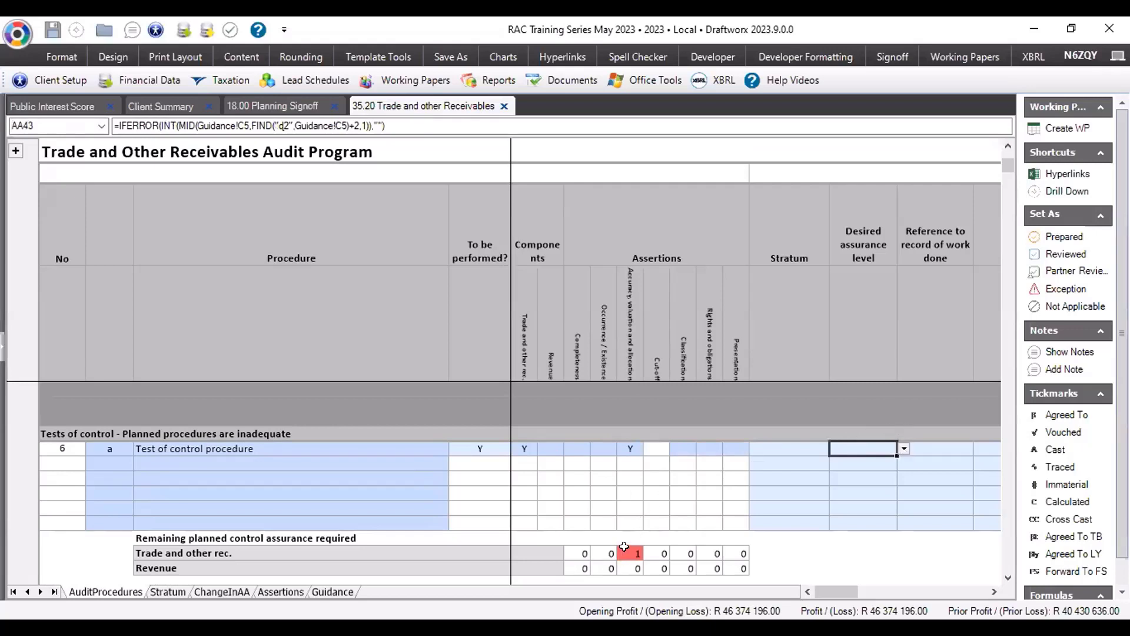
left_click(836, 473)
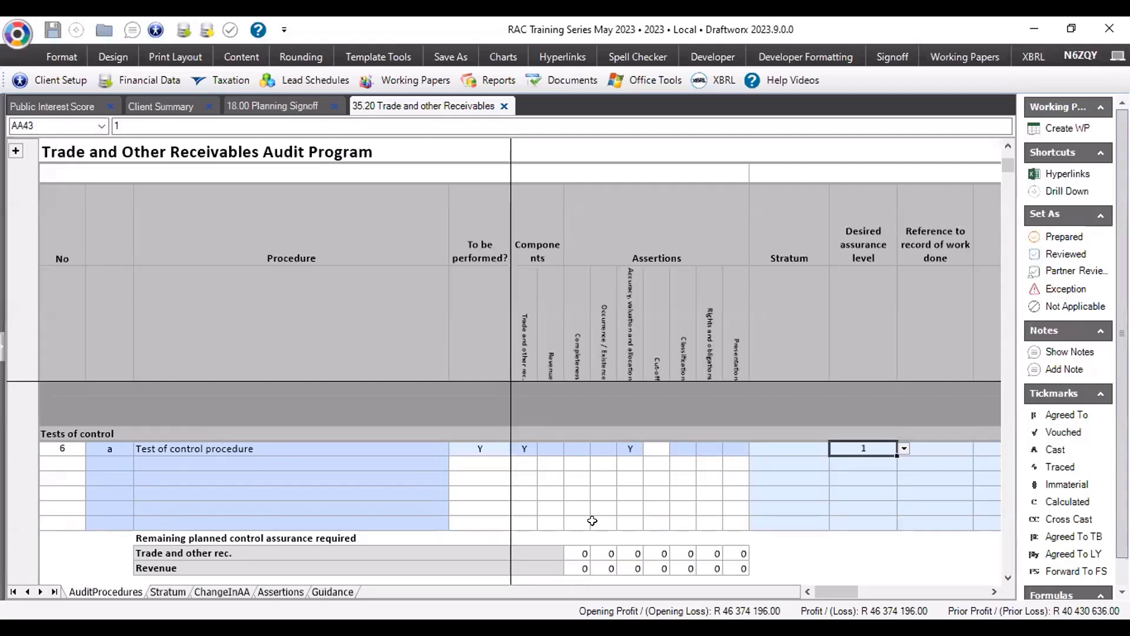
left_click(626, 548)
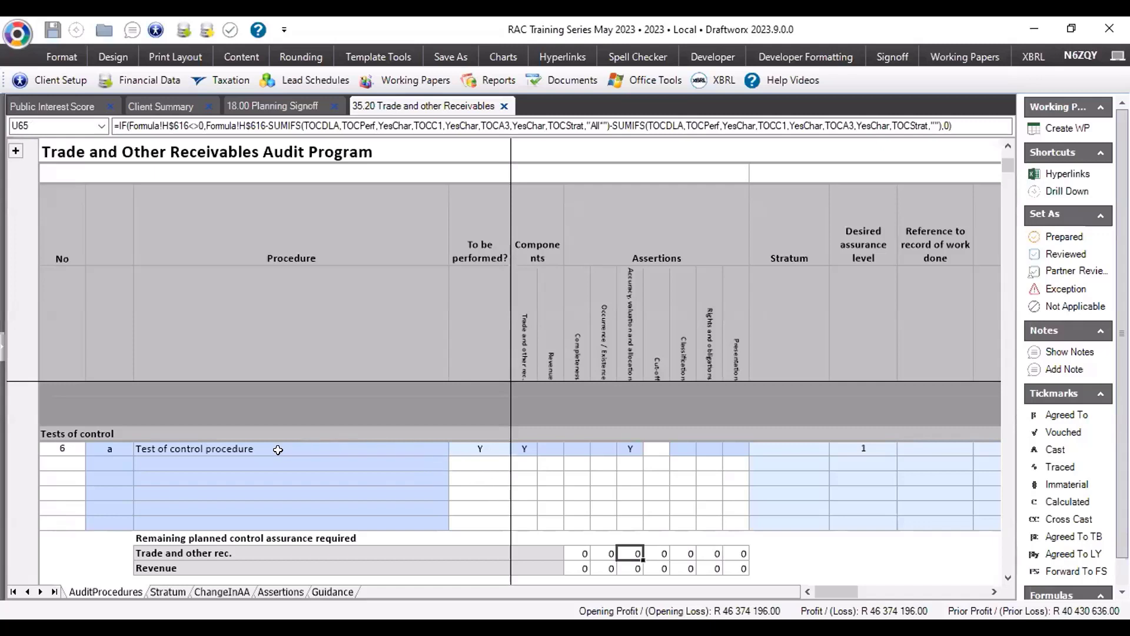
Review the test of control row's description, performance, component, assertion and desired assurance entries.
left_click(227, 446)
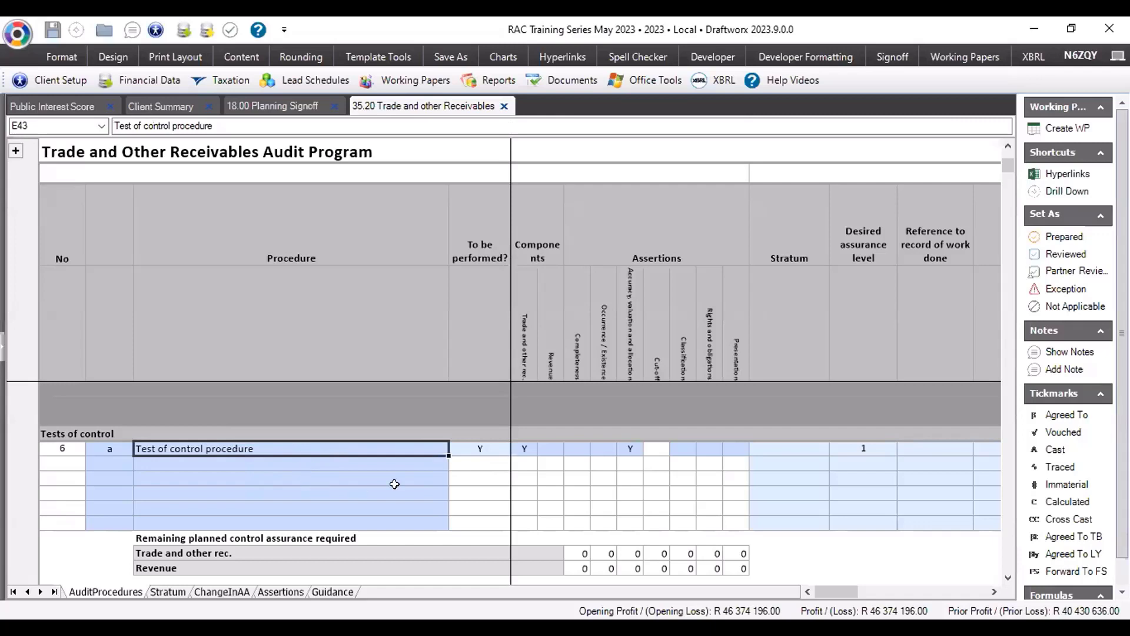
left_click(475, 445)
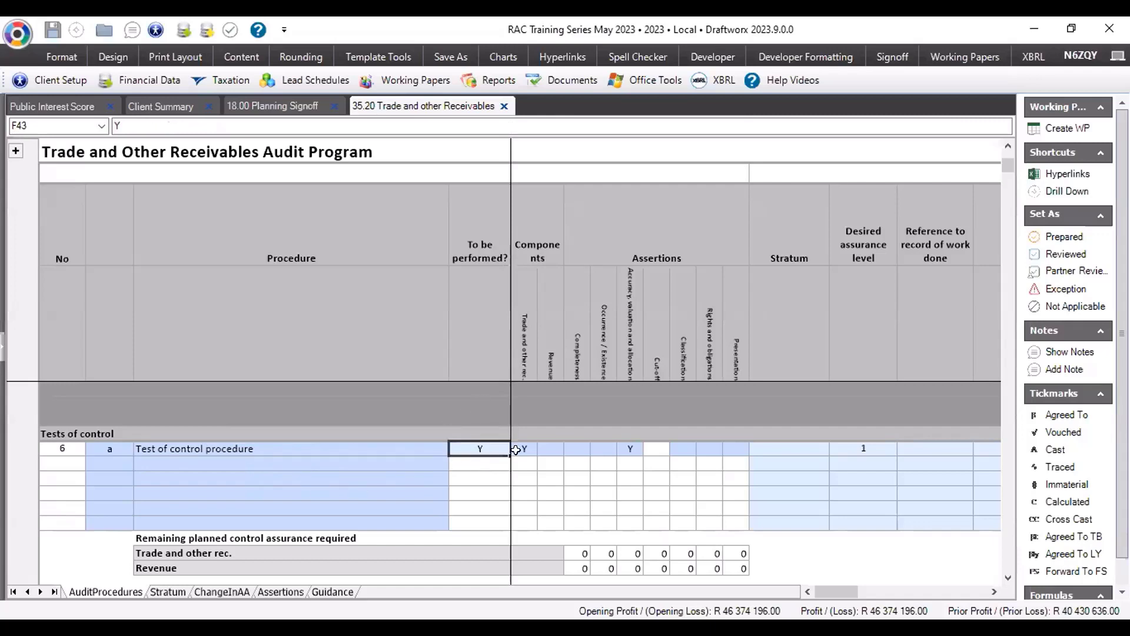
left_click(517, 446)
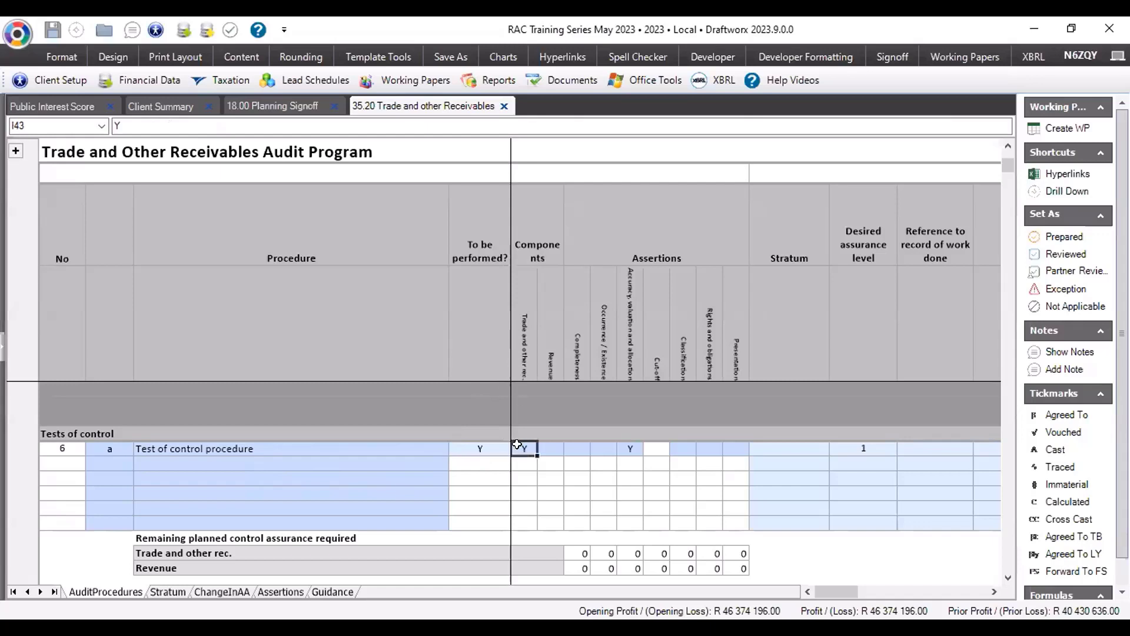
left_click(624, 450)
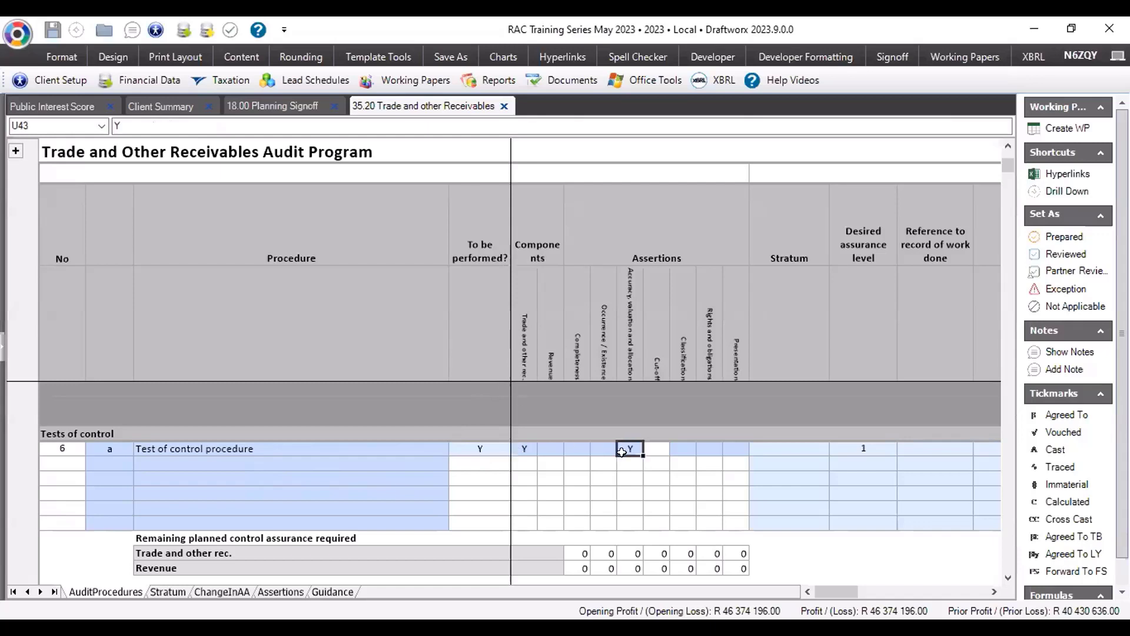
left_click(860, 443)
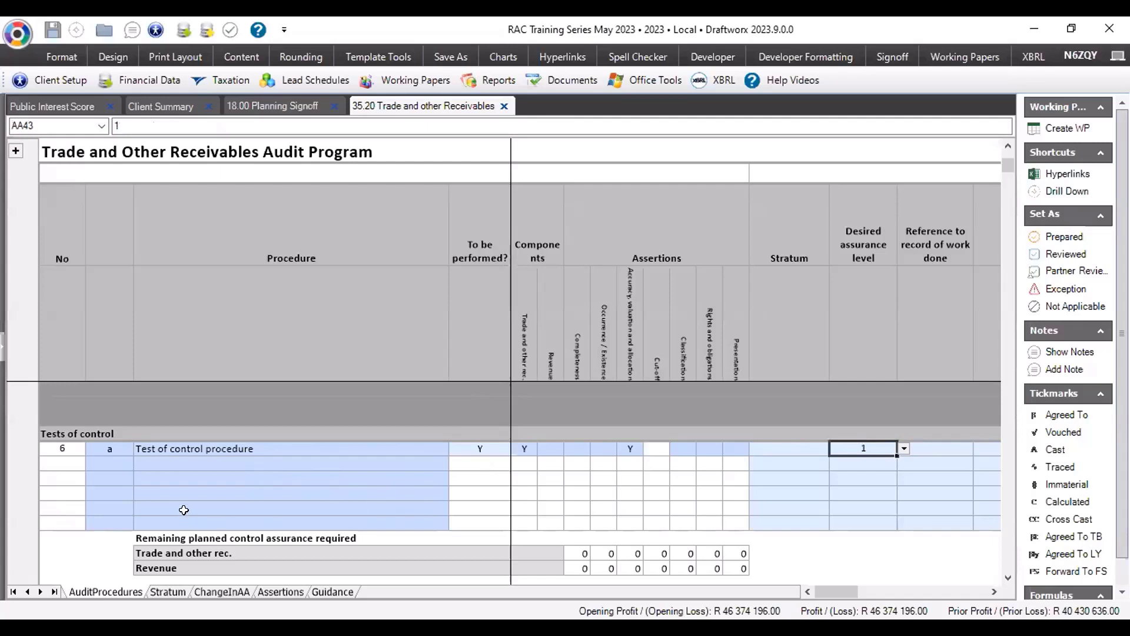
Examine the Substantive Analytical Procedures section and its remaining planned assurance for Trade and other rec. and Revenue.
scroll(182, 505, "down", 5)
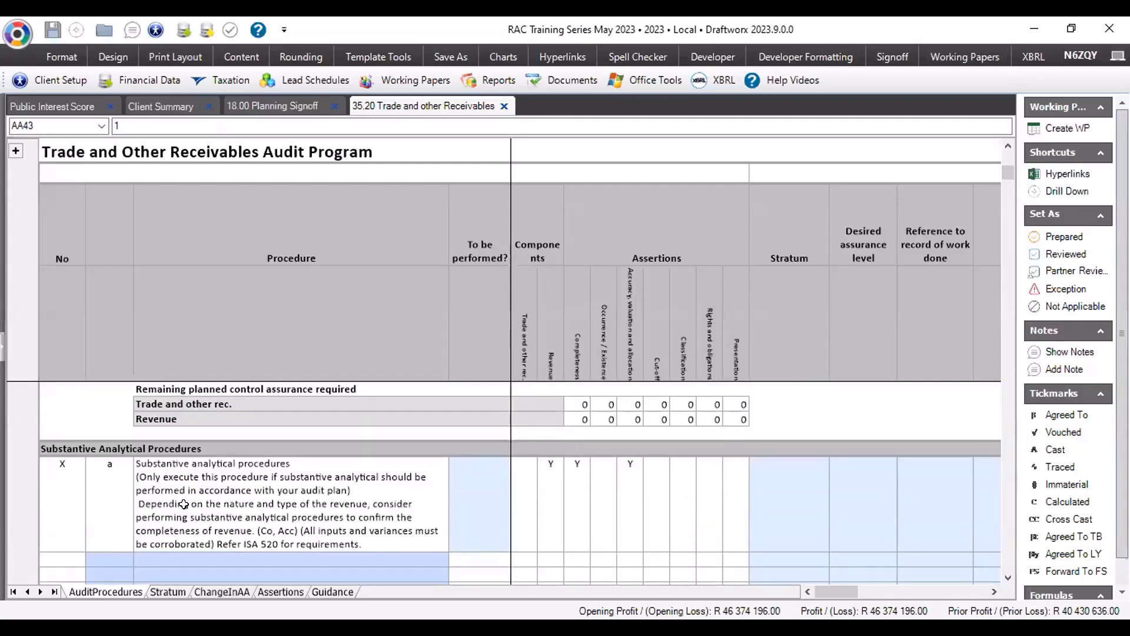
left_click(169, 467)
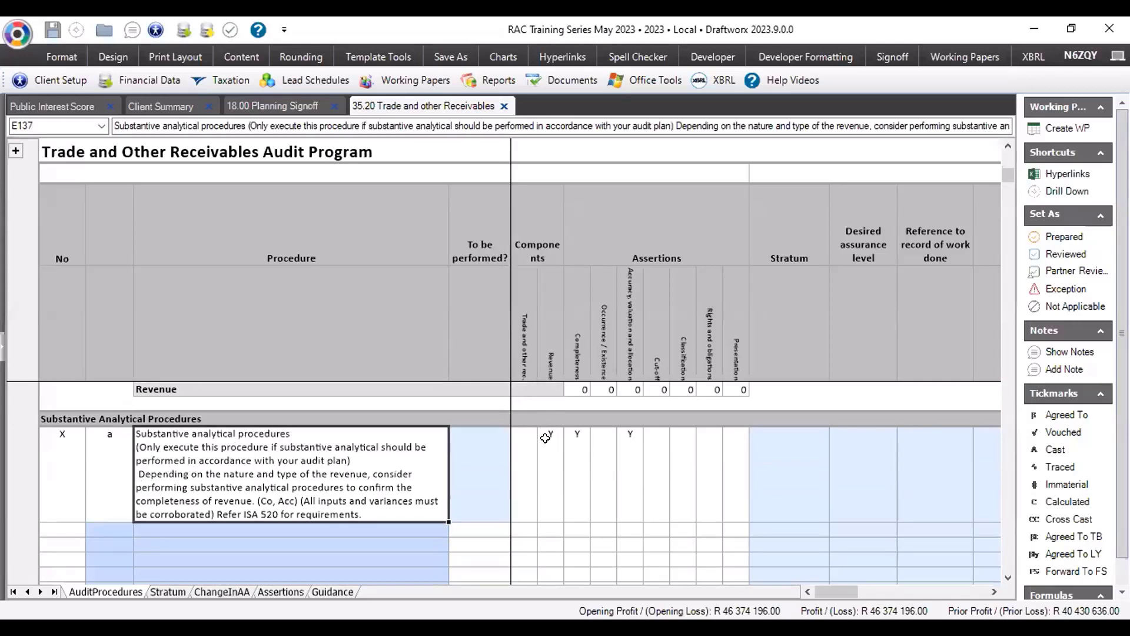
scroll(492, 474, "down", 3)
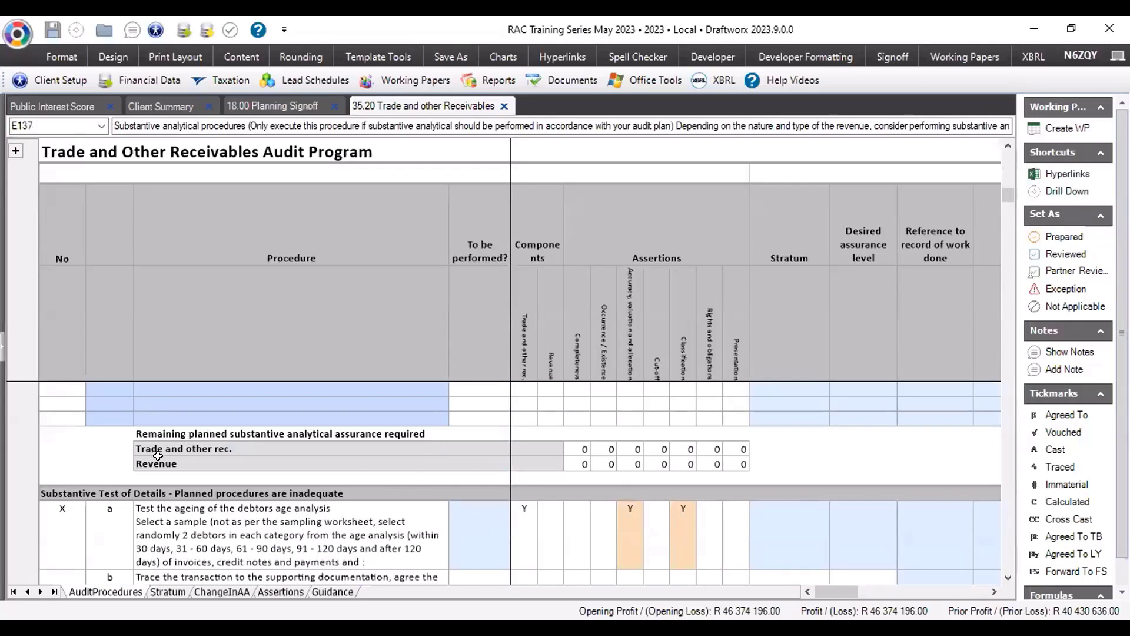
left_click_drag(157, 464, 739, 470)
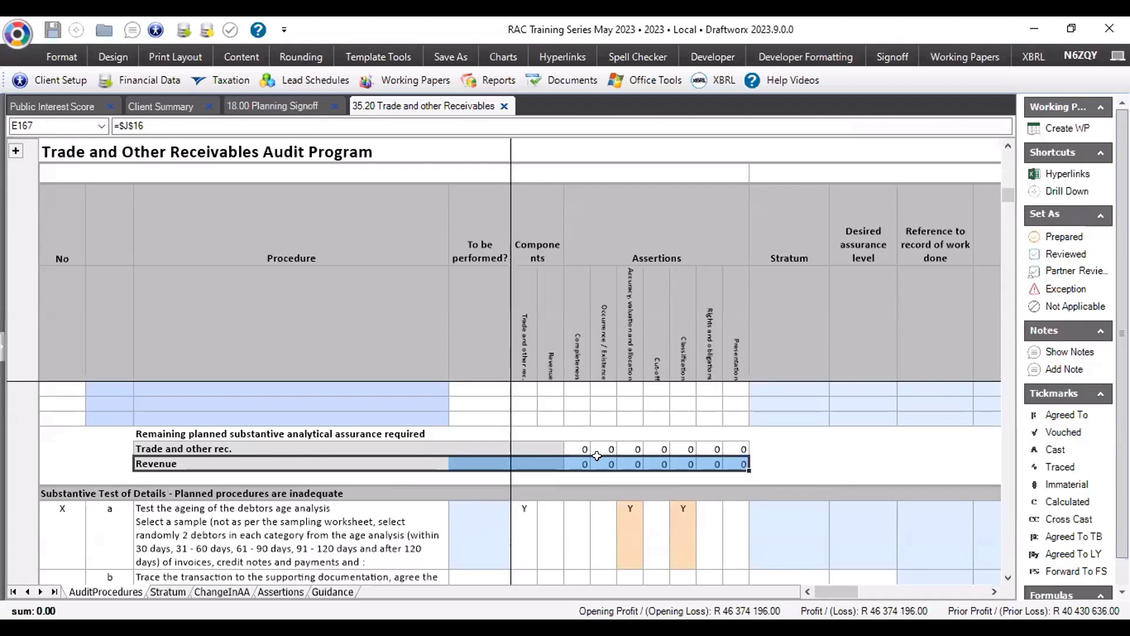
left_click_drag(580, 464, 732, 445)
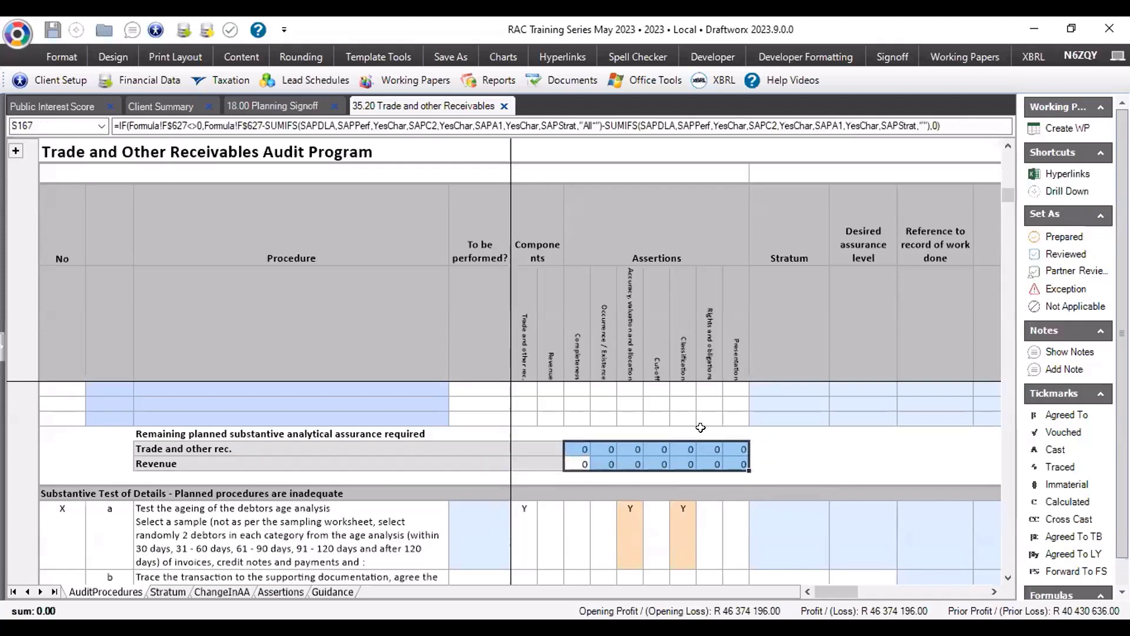
scroll(259, 509, "down", 1)
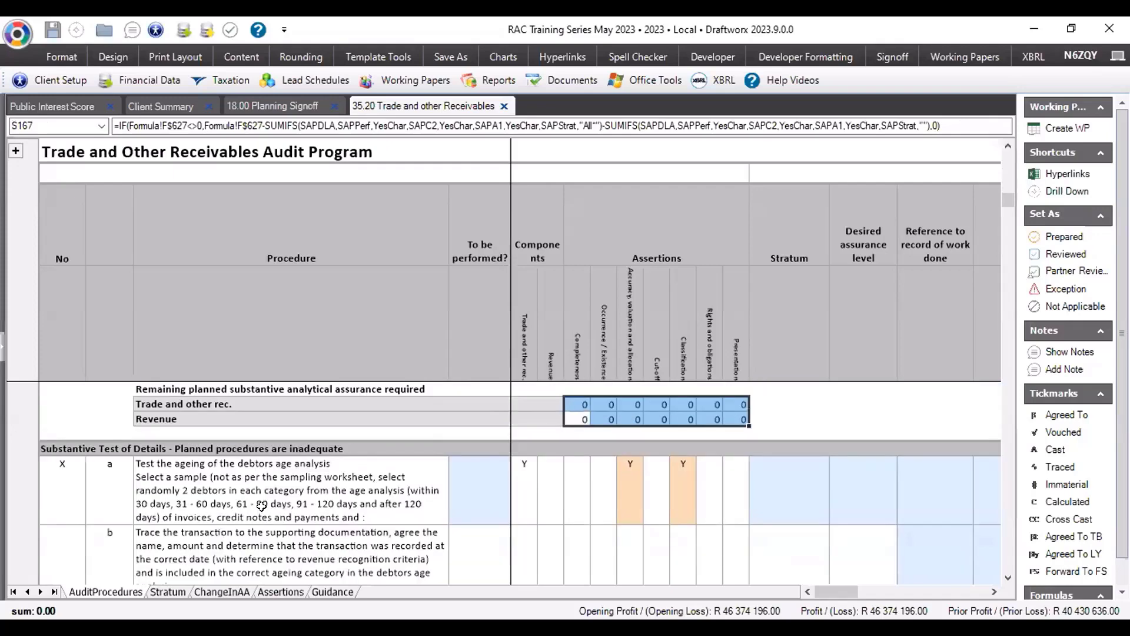
Review the debtors age analysis test under Substantive Test of Details and its highlighted Accuracy, valuation and allocation and Classification assertions.
left_click(181, 490)
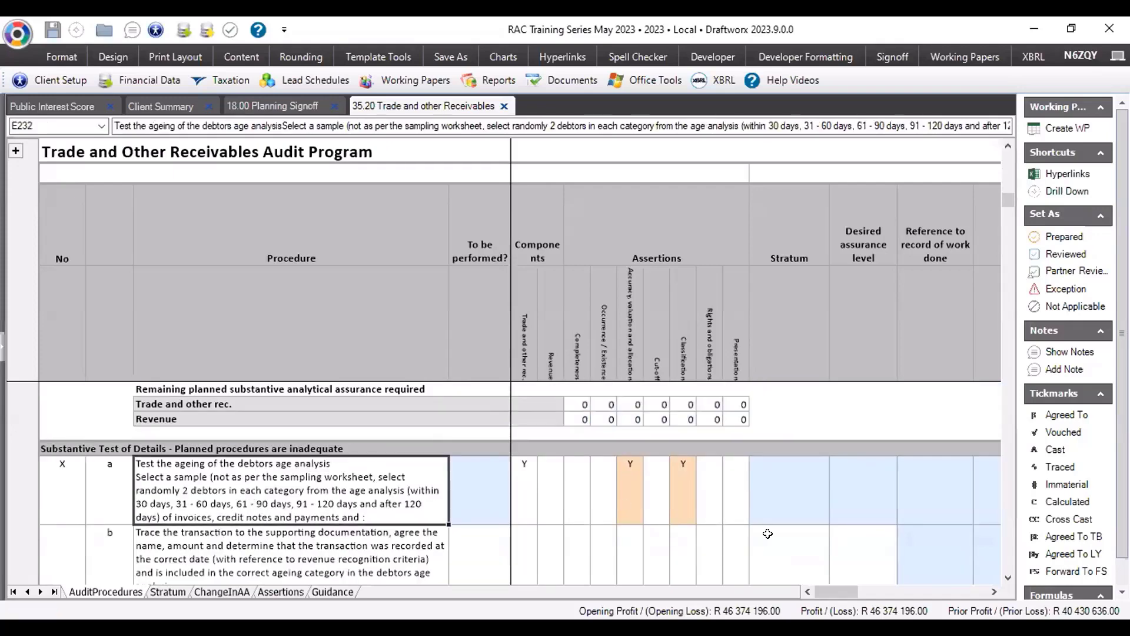
left_click(1009, 577)
left_click(1009, 577)
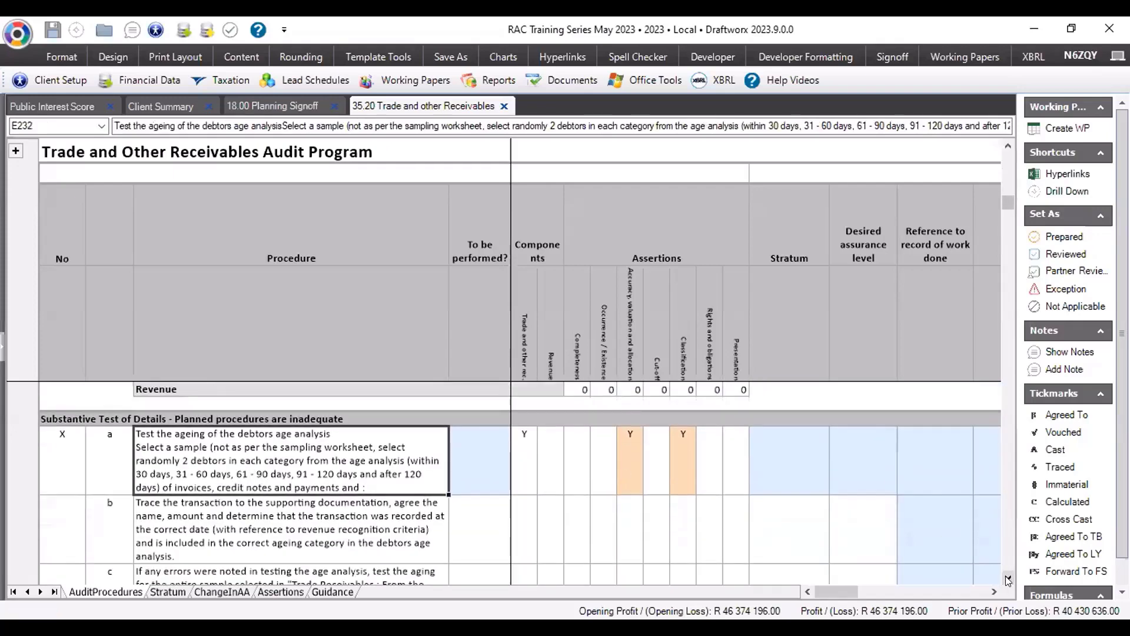
left_click(1008, 577)
left_click(1009, 577)
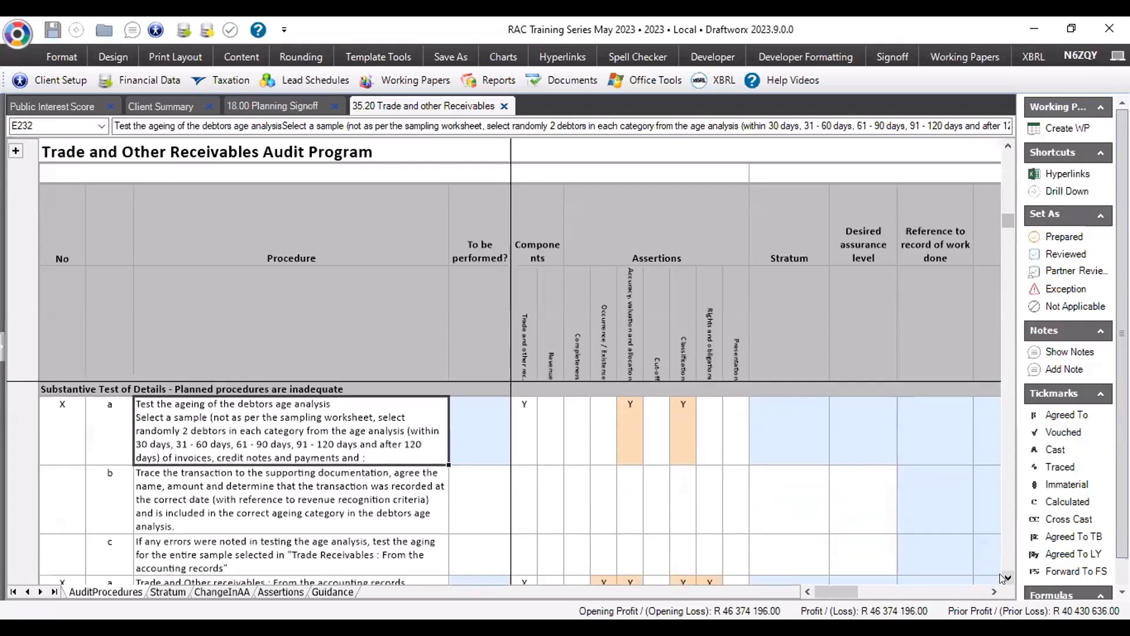
left_click(627, 412)
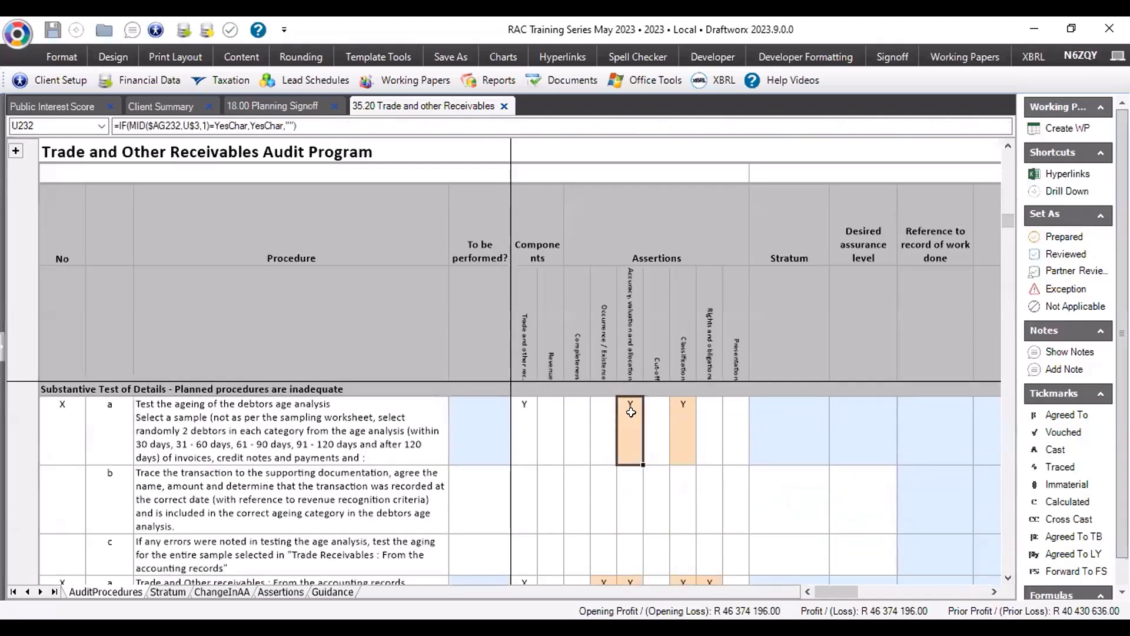
left_click(680, 413)
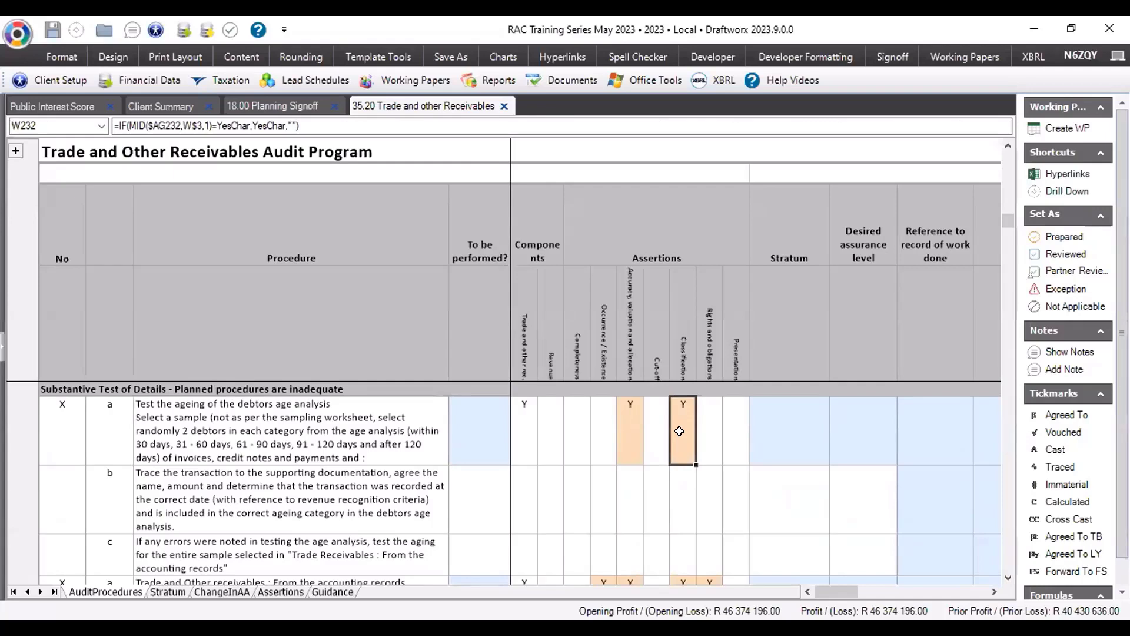
Examine the remaining planned substantive test of detail assurance for Trade and other rec. across all assertions.
scroll(728, 487, "down", 5)
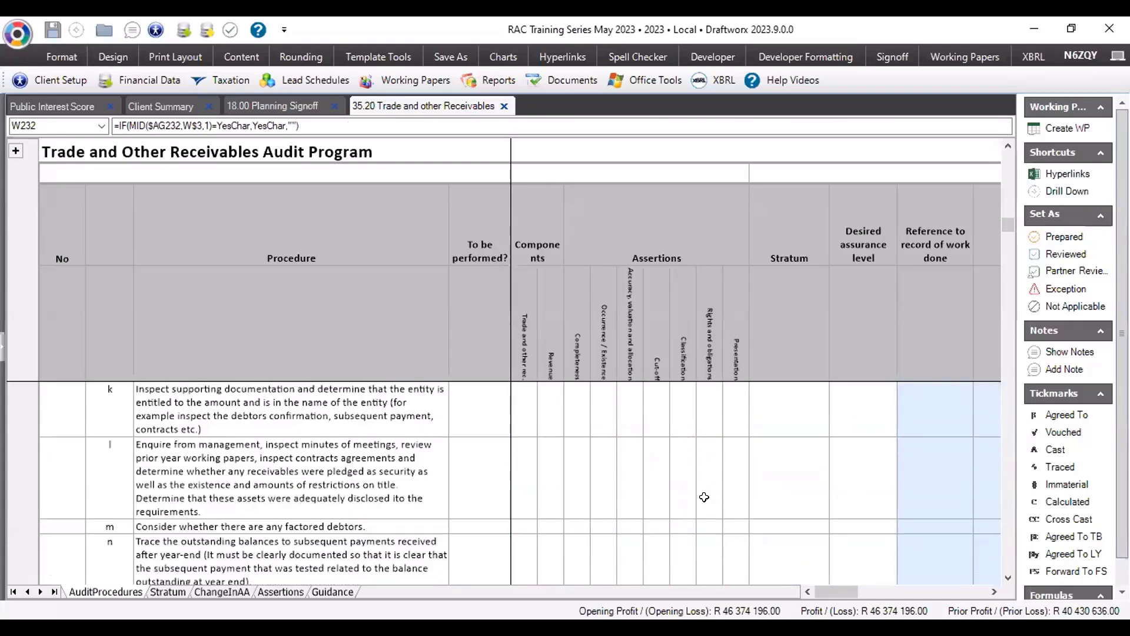
scroll(701, 483, "up", 5)
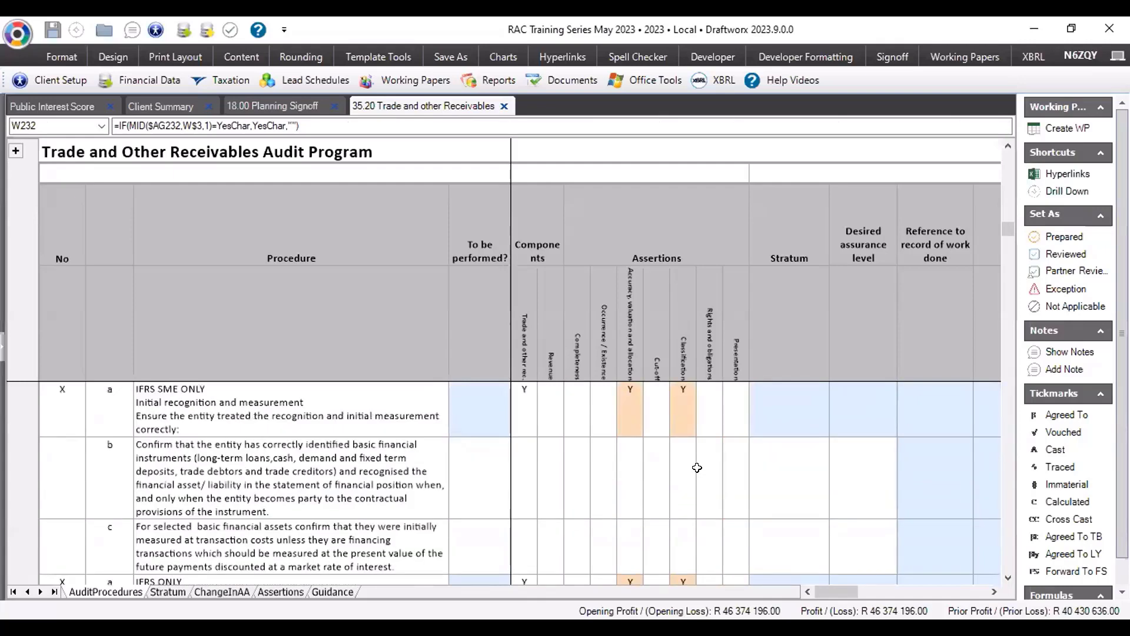
scroll(697, 467, "down", 6)
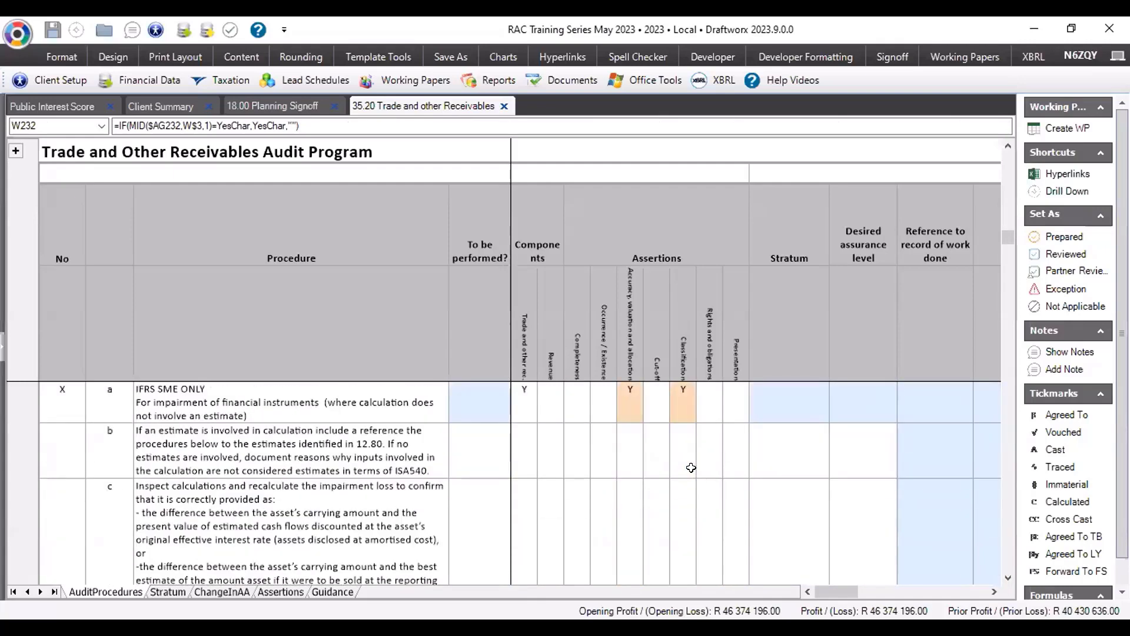
scroll(692, 467, "down", 8)
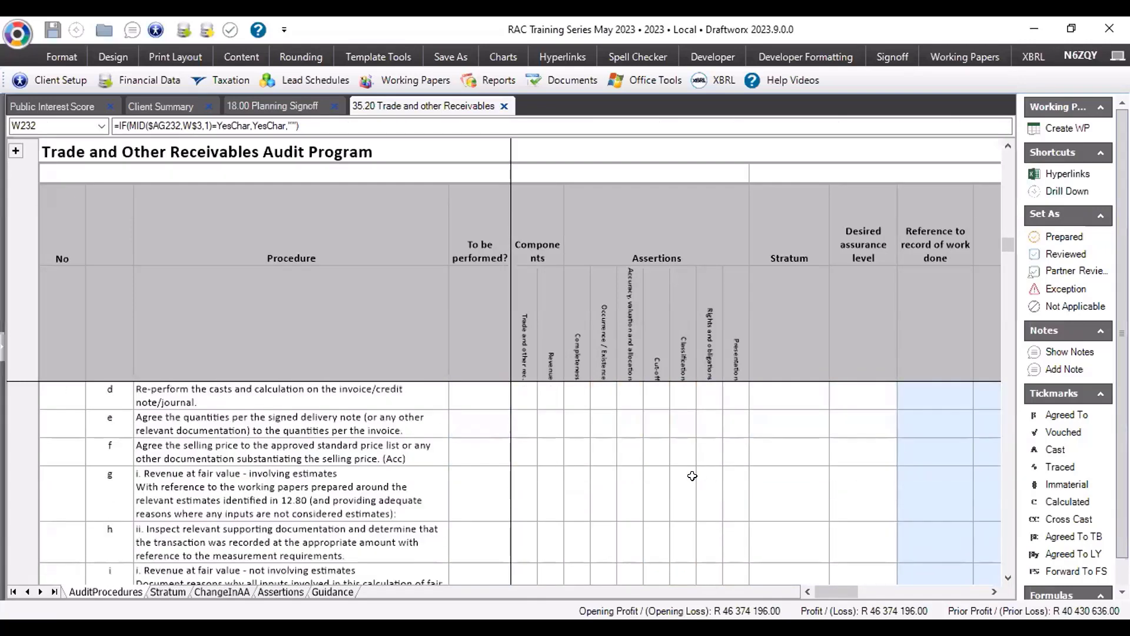
scroll(692, 476, "down", 8)
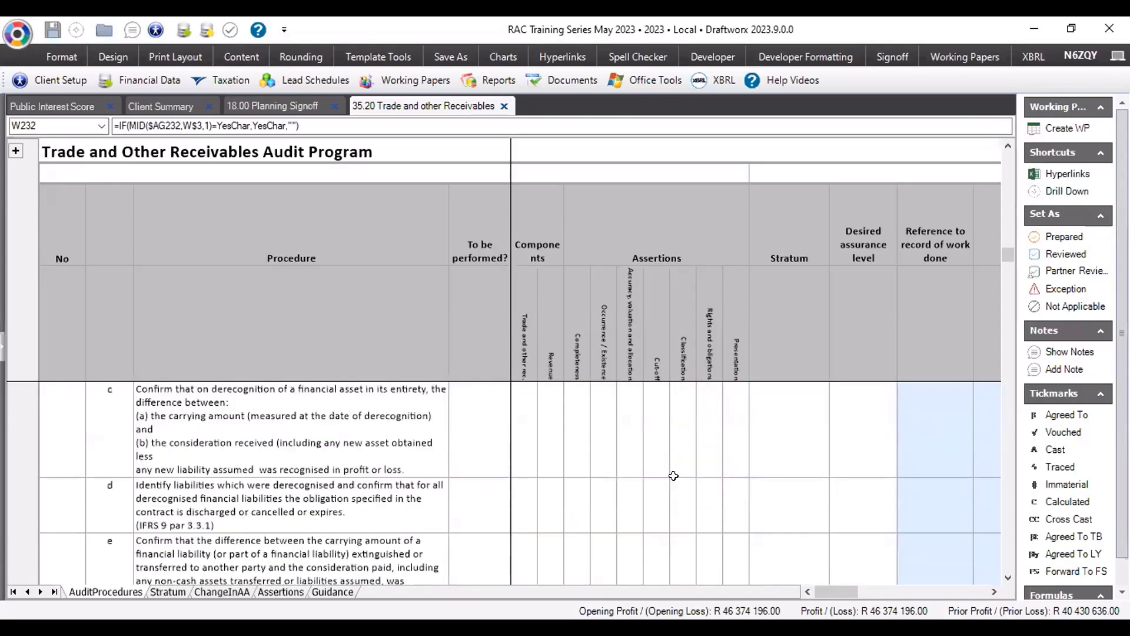
scroll(673, 478, "down", 8)
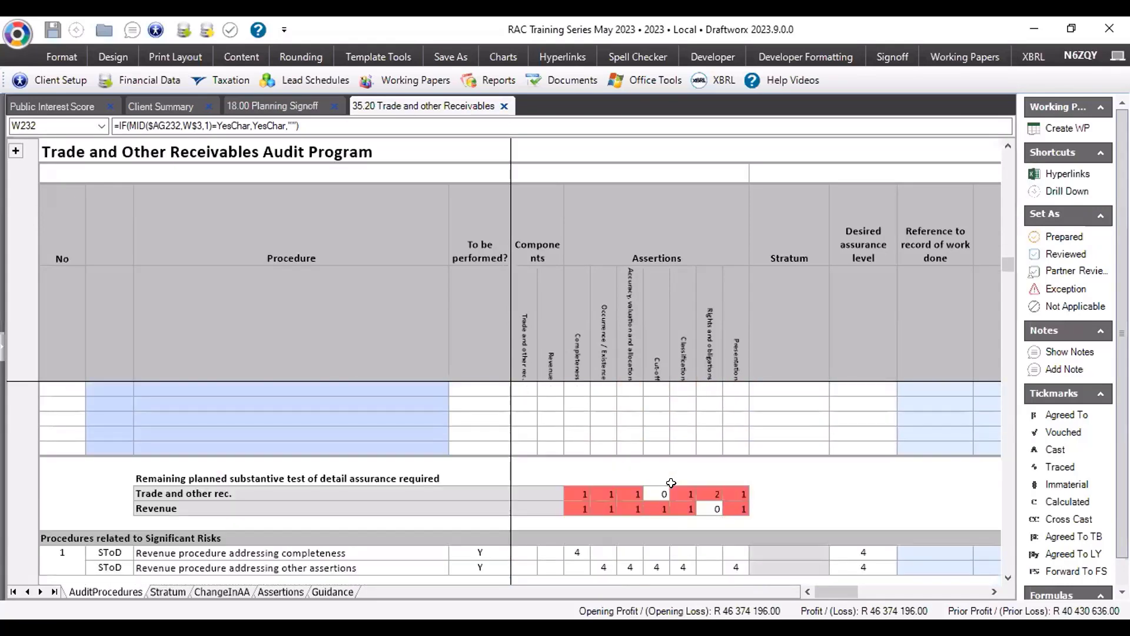
scroll(672, 483, "down", 1)
left_click_drag(614, 452, 616, 451)
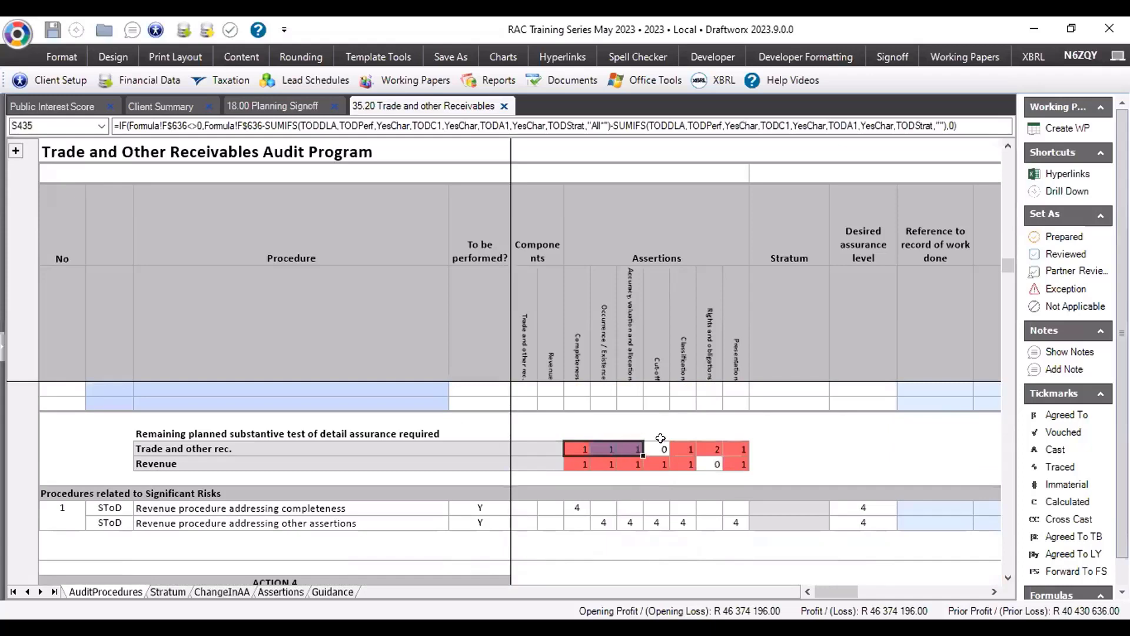
left_click_drag(686, 448, 743, 450)
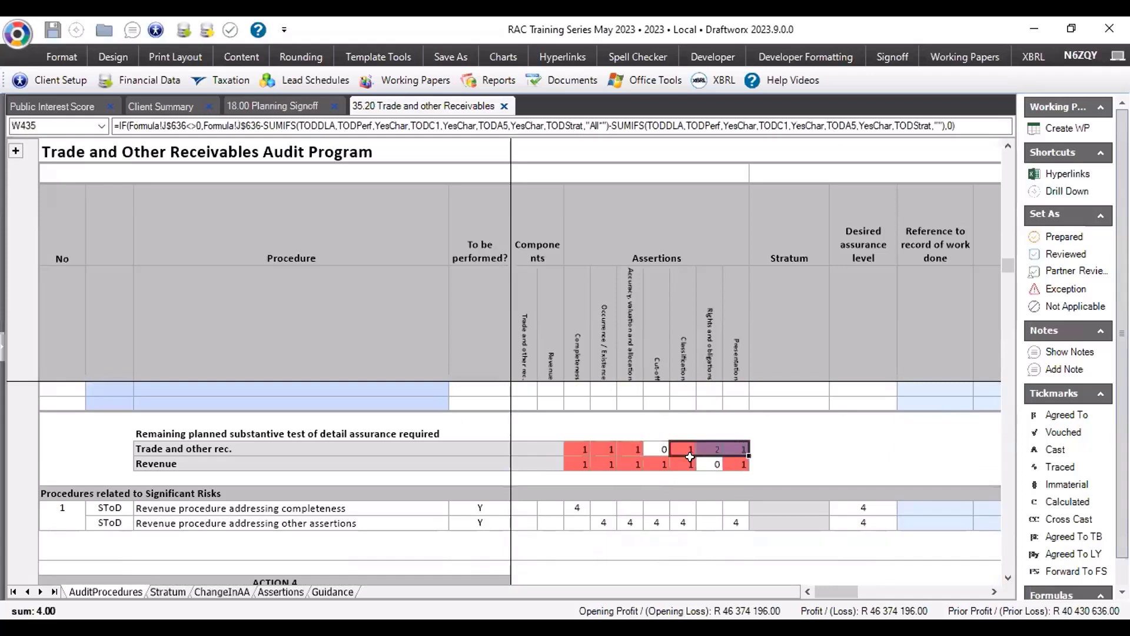
left_click(215, 447)
left_click_drag(569, 434, 743, 447)
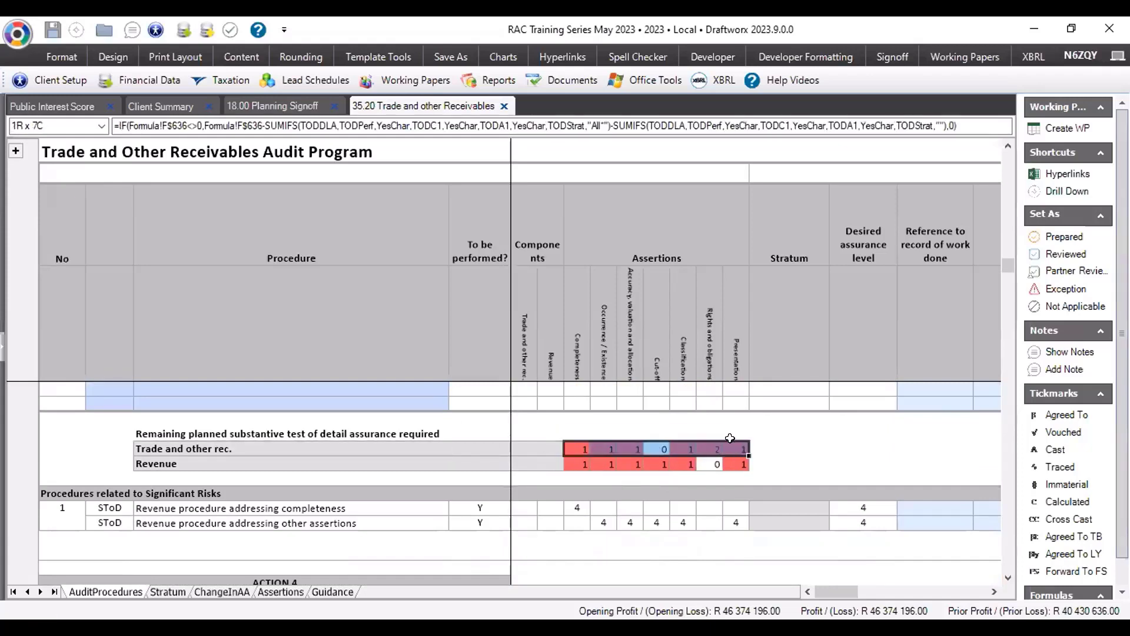
Look back through the substantive test of details procedures, checking which components and highlighted assertions each one addresses.
scroll(632, 450, "down", 3)
scroll(632, 450, "up", 6)
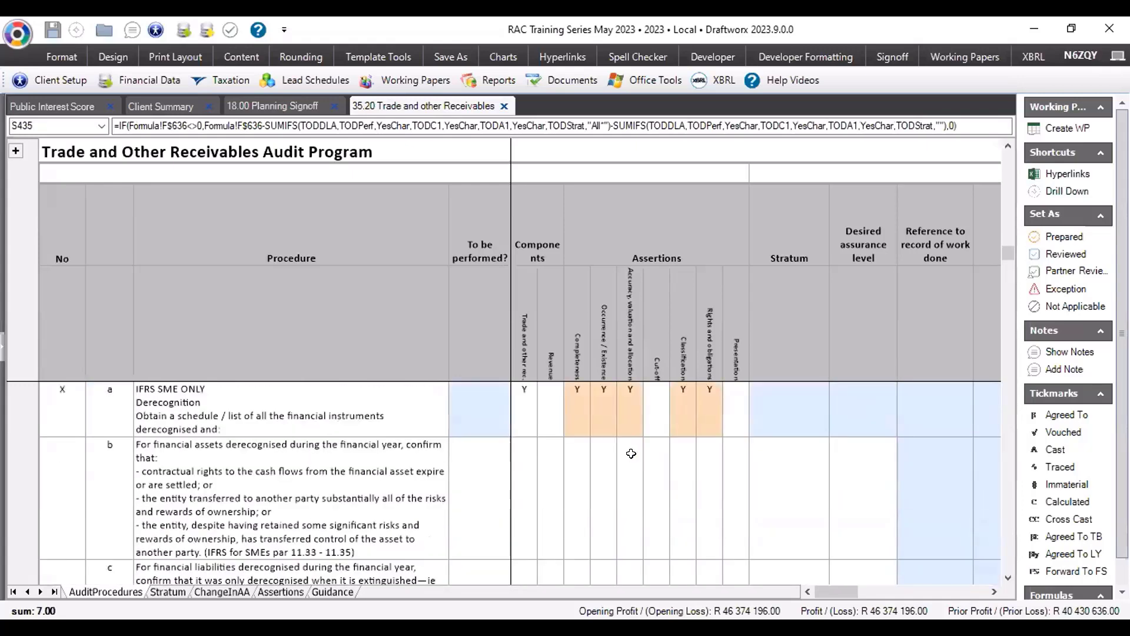
scroll(625, 455, "down", 10)
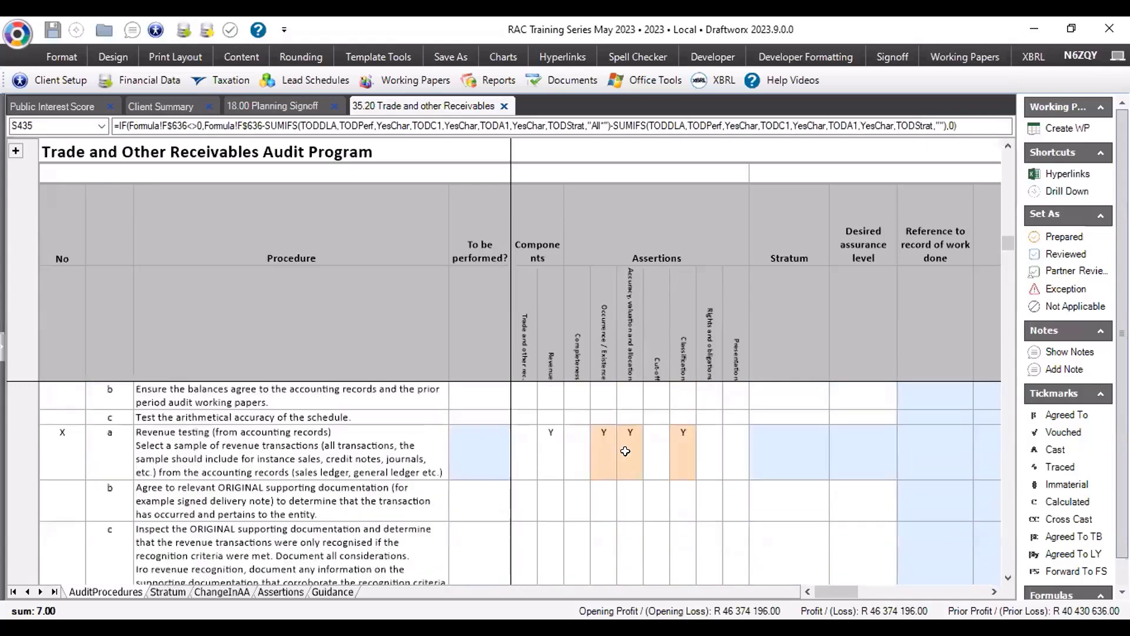
scroll(609, 450, "up", 6)
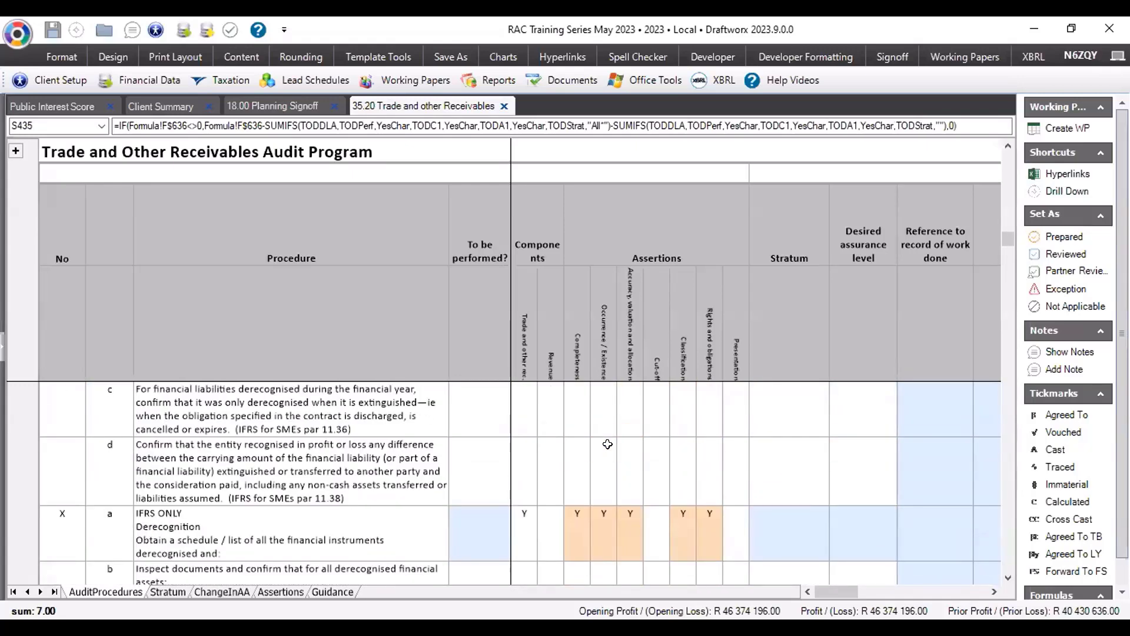
scroll(565, 456, "down", 3)
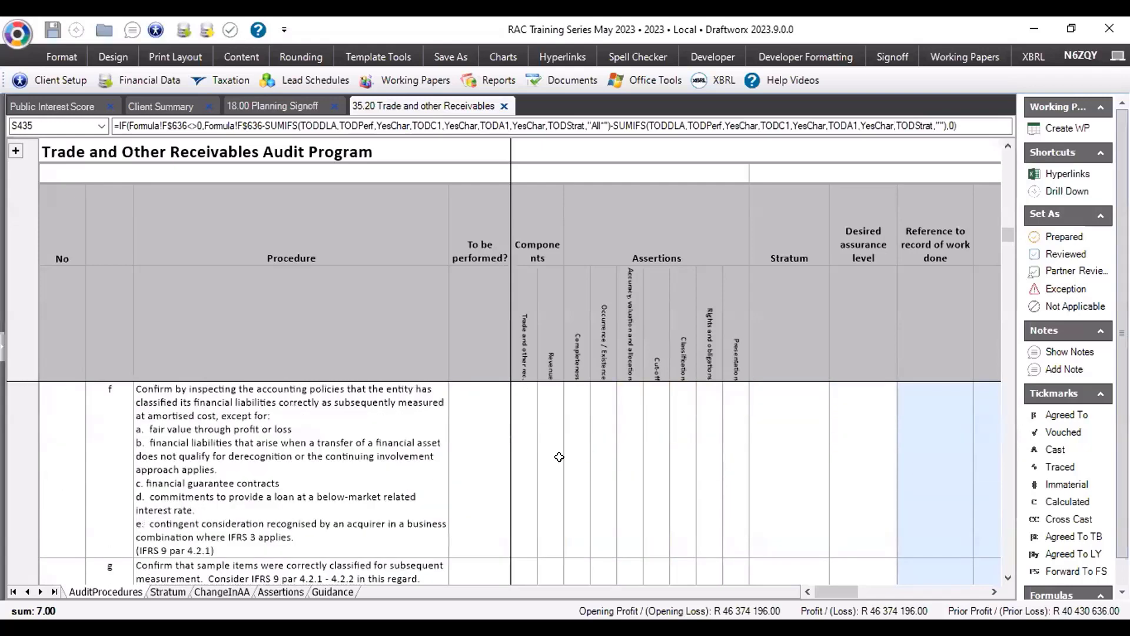
scroll(533, 458, "up", 3)
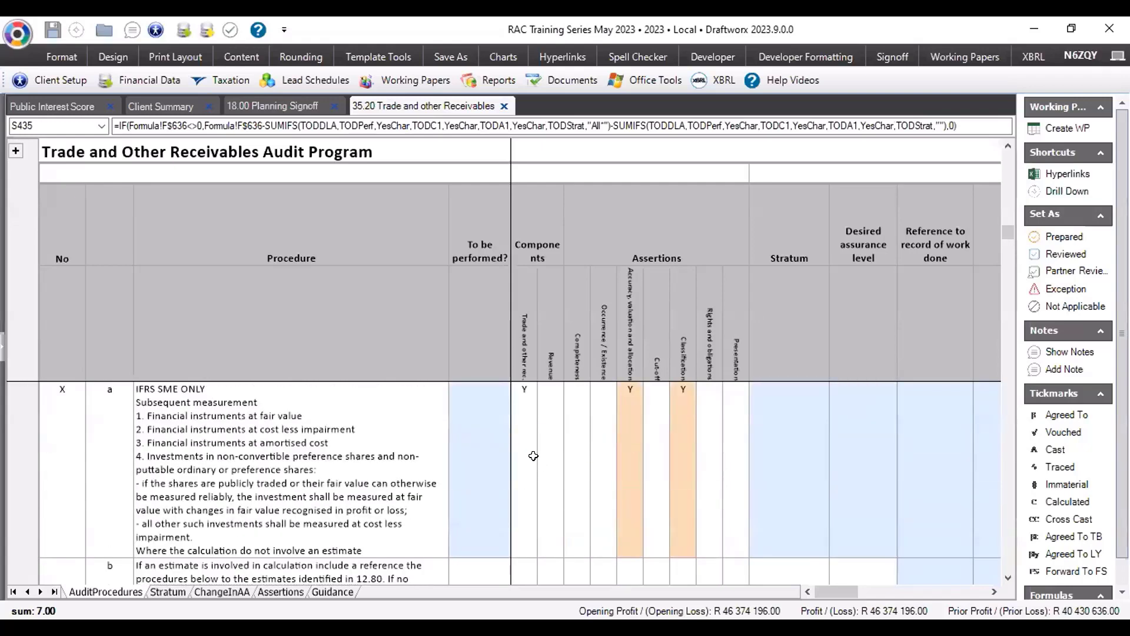
scroll(534, 458, "up", 1)
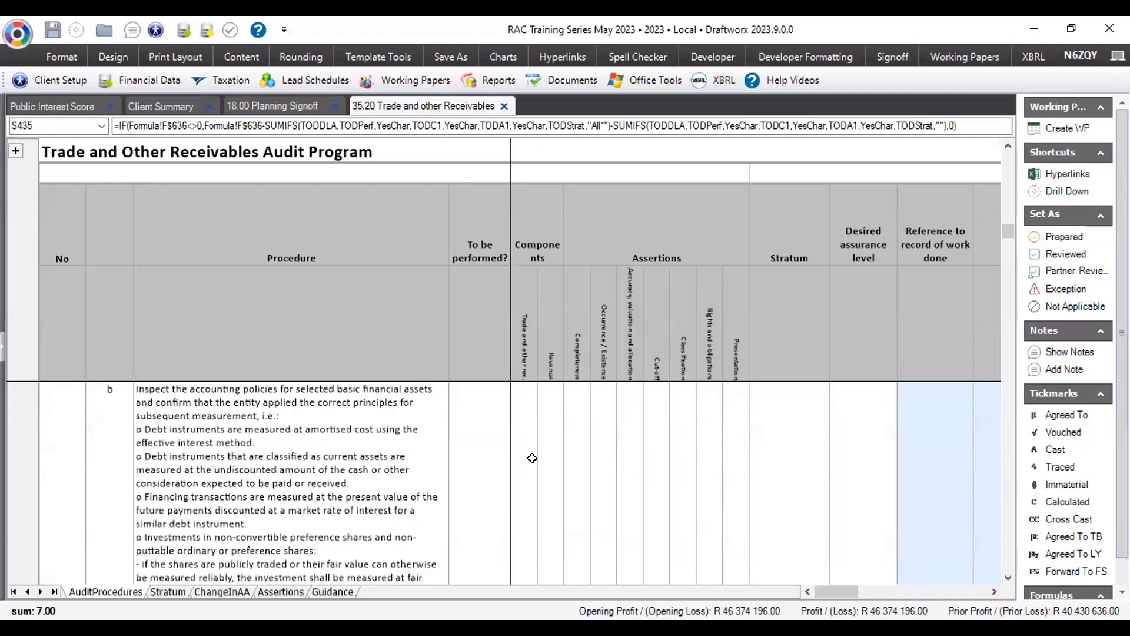
scroll(557, 437, "up", 1)
scroll(557, 437, "up", 3)
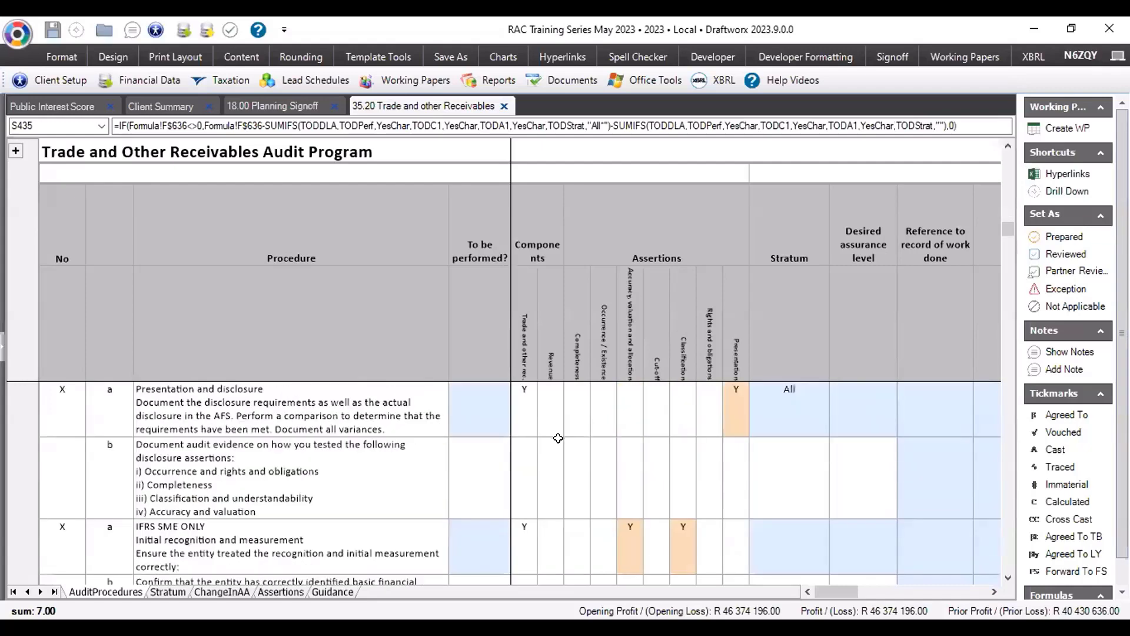
scroll(557, 441, "up", 5)
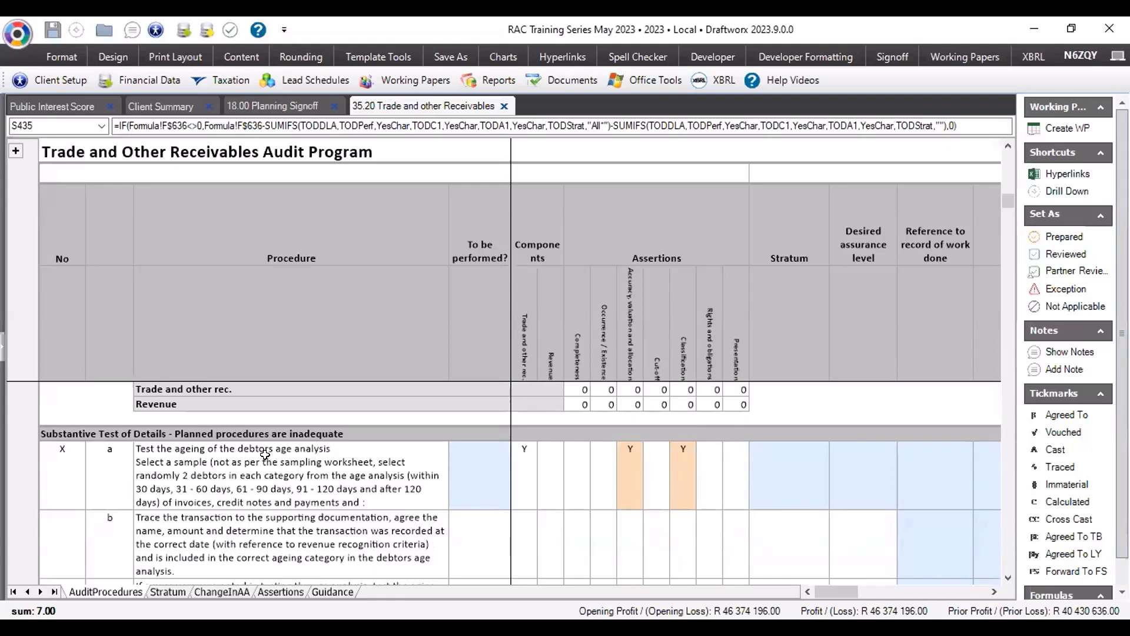
Mark the debtors age analysis test as to be performed with Y and check its component and desired assurance level.
left_click(469, 470)
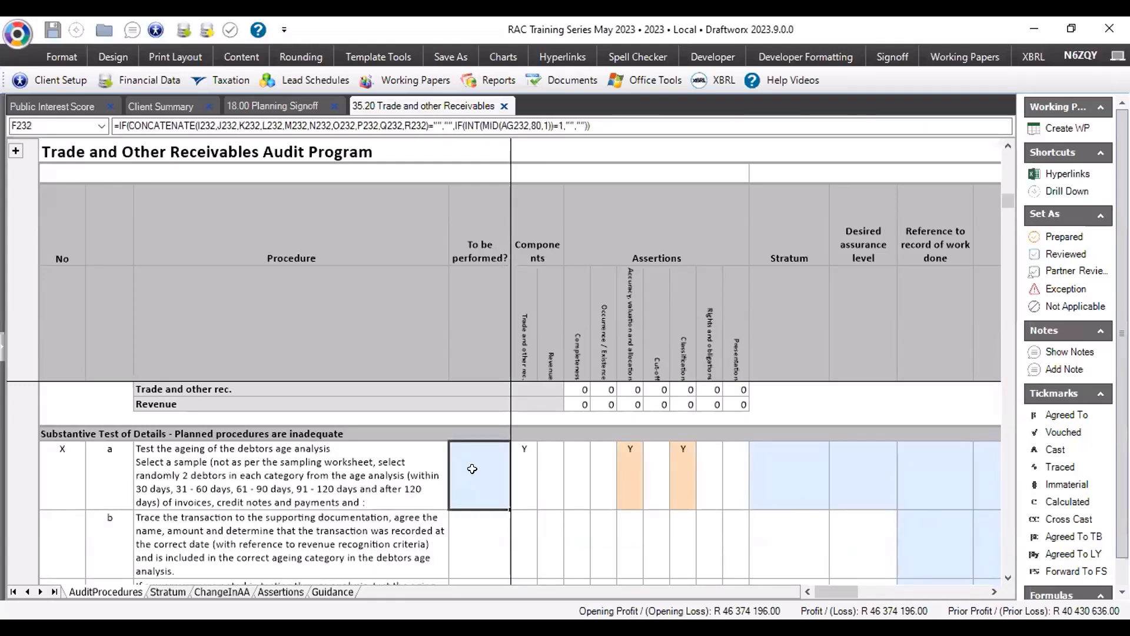
type("Y")
key("Tab")
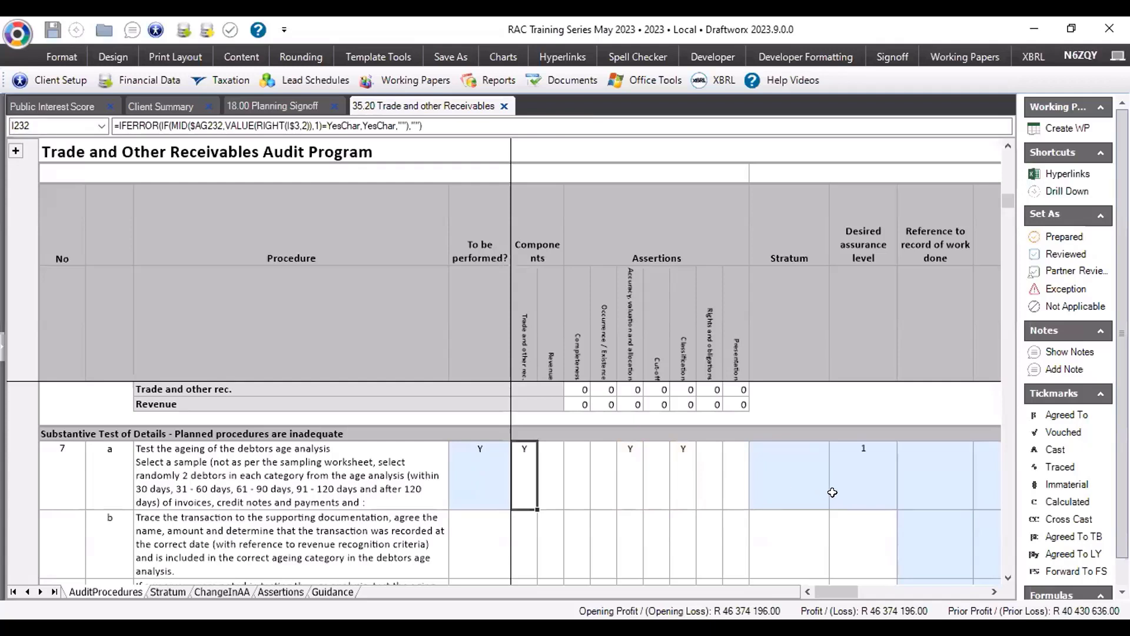
left_click(863, 469)
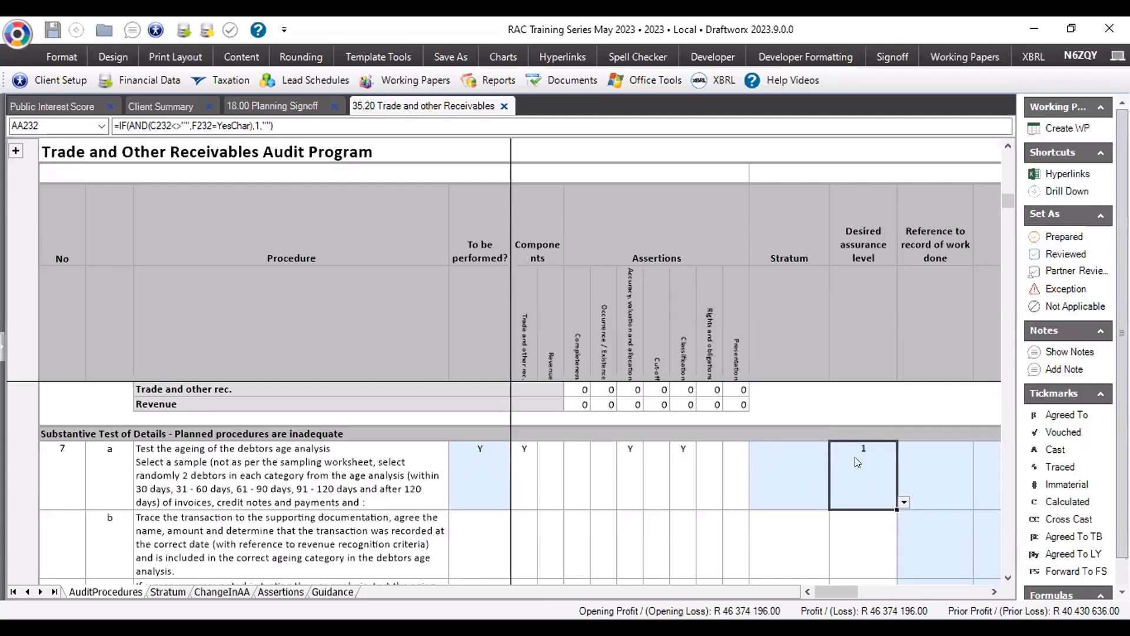
left_click(473, 467)
left_click(520, 464)
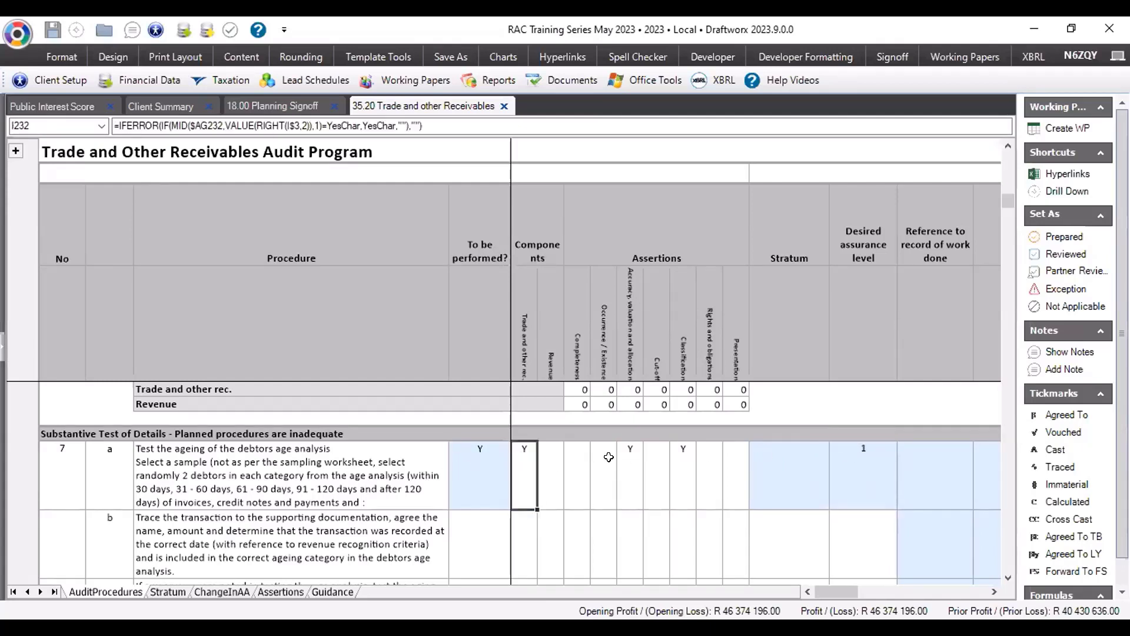
left_click(861, 456)
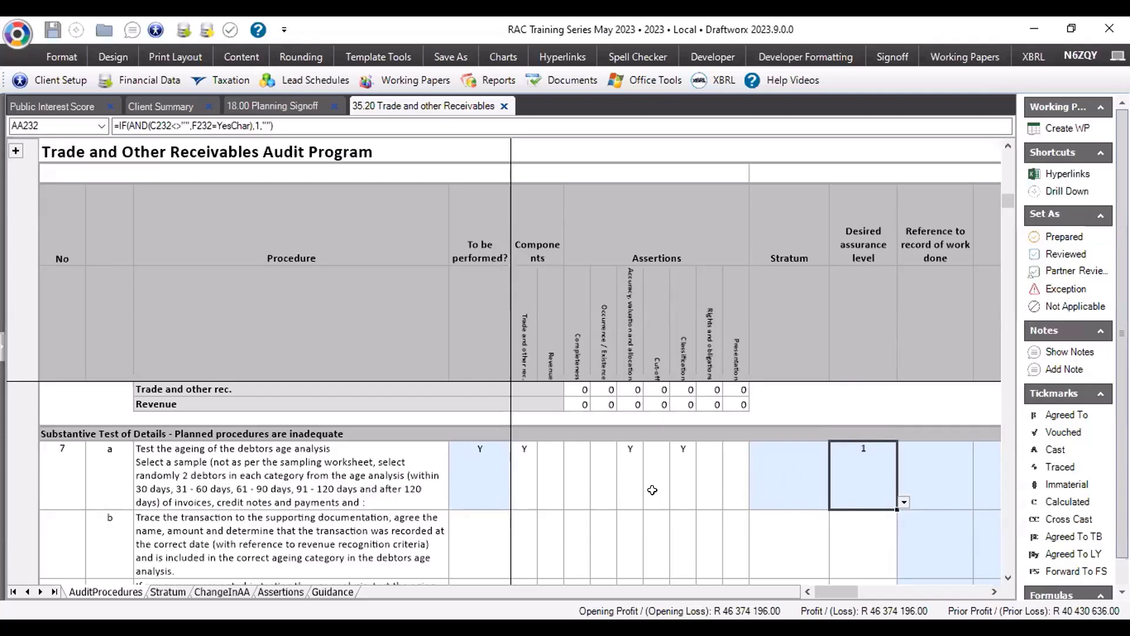
Mark the "Trade and Other receivables : From the accounting records" procedure as to be performed with Y and check its assertions through Rights and obligations.
scroll(580, 486, "down", 3)
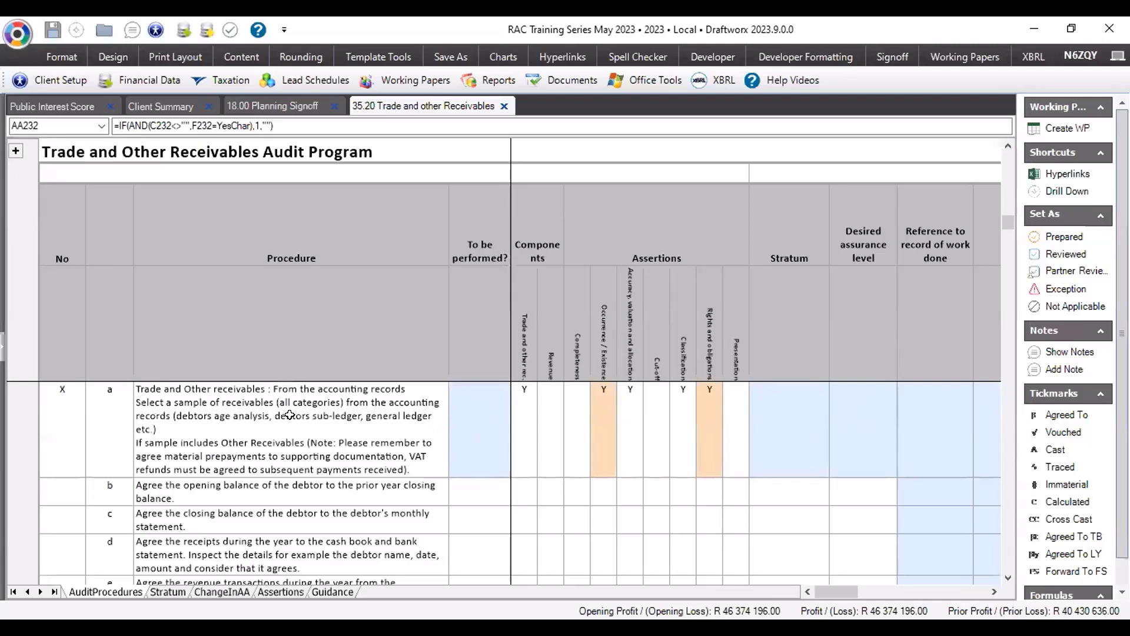
left_click(467, 415)
type("Y")
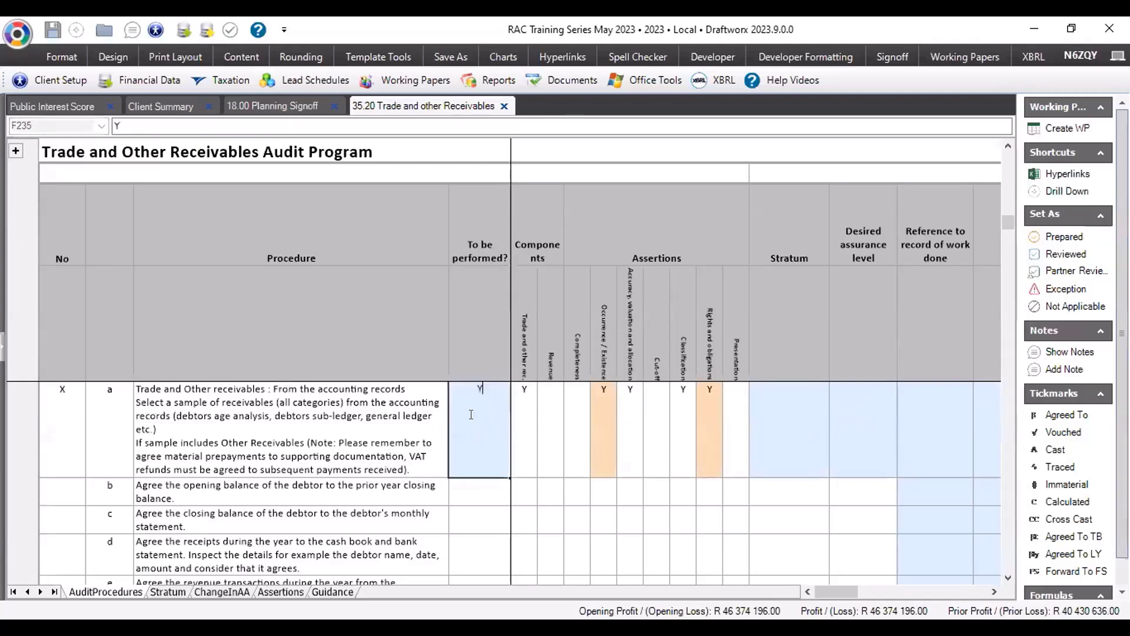
key("Tab")
key("Tab")
key("Tab")
key("Tab")
key("Tab")
key("Tab")
key("Tab")
key("Tab")
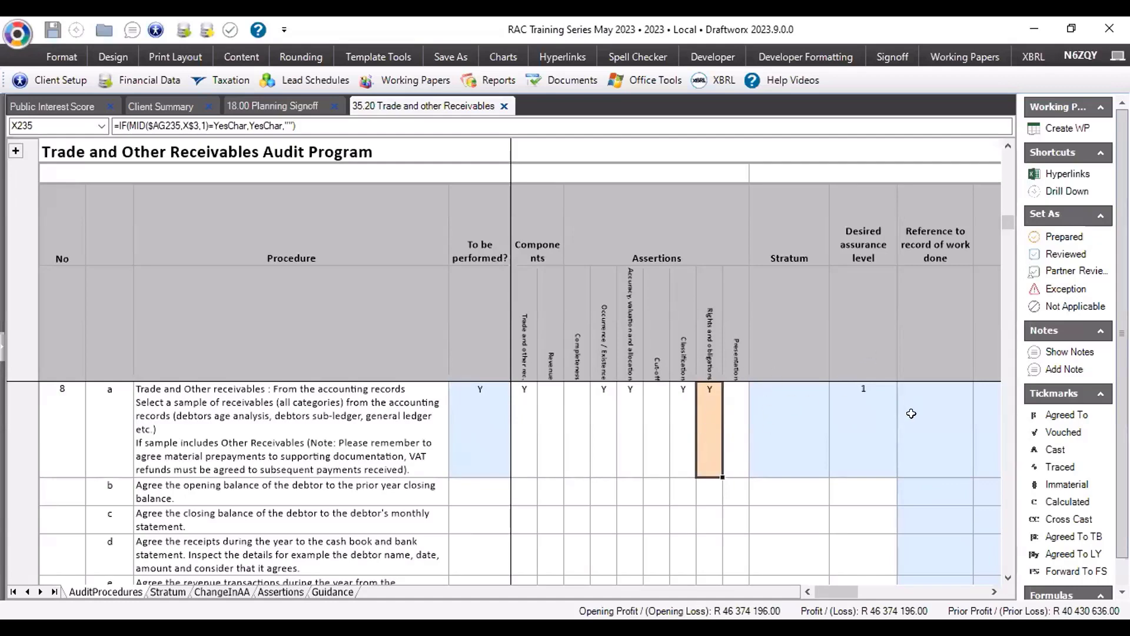
Check which assertions still need planned substantive test of detail assurance for Trade and other rec., including Completeness, Rights and obligations and Presentation.
scroll(852, 377, "up", 1)
scroll(862, 466, "down", 10)
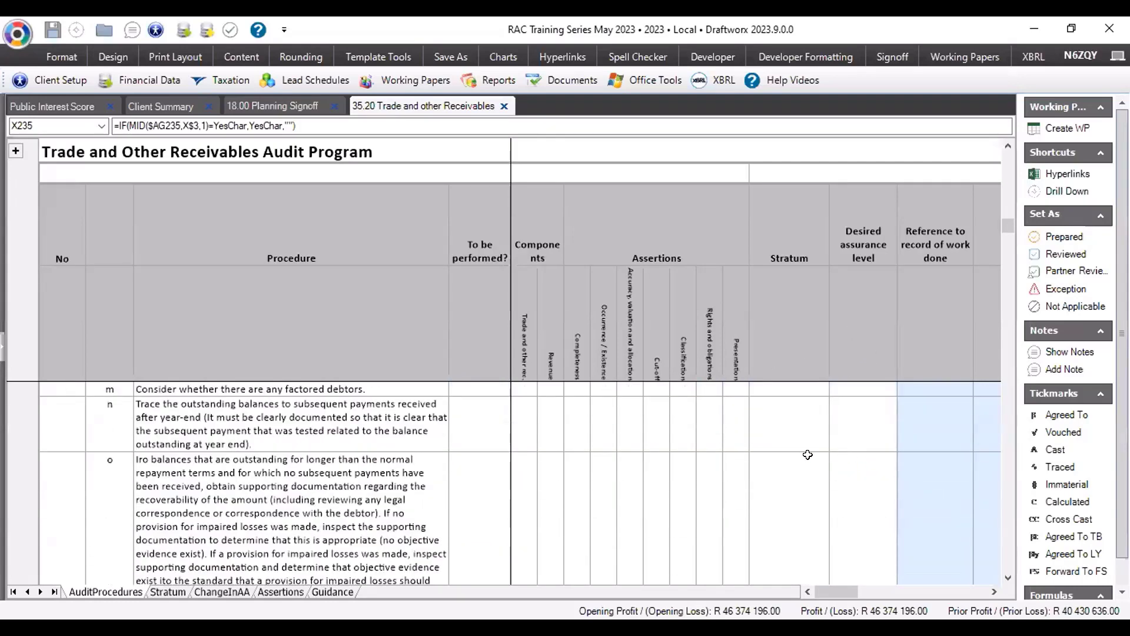
scroll(1008, 511, "down", 6)
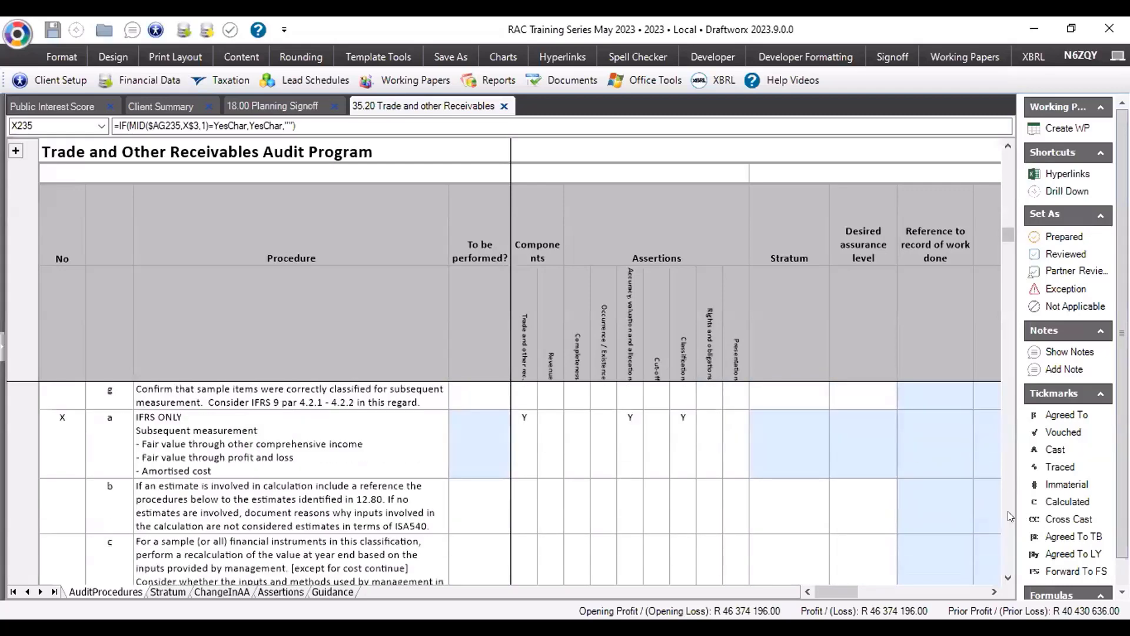
scroll(1008, 511, "down", 8)
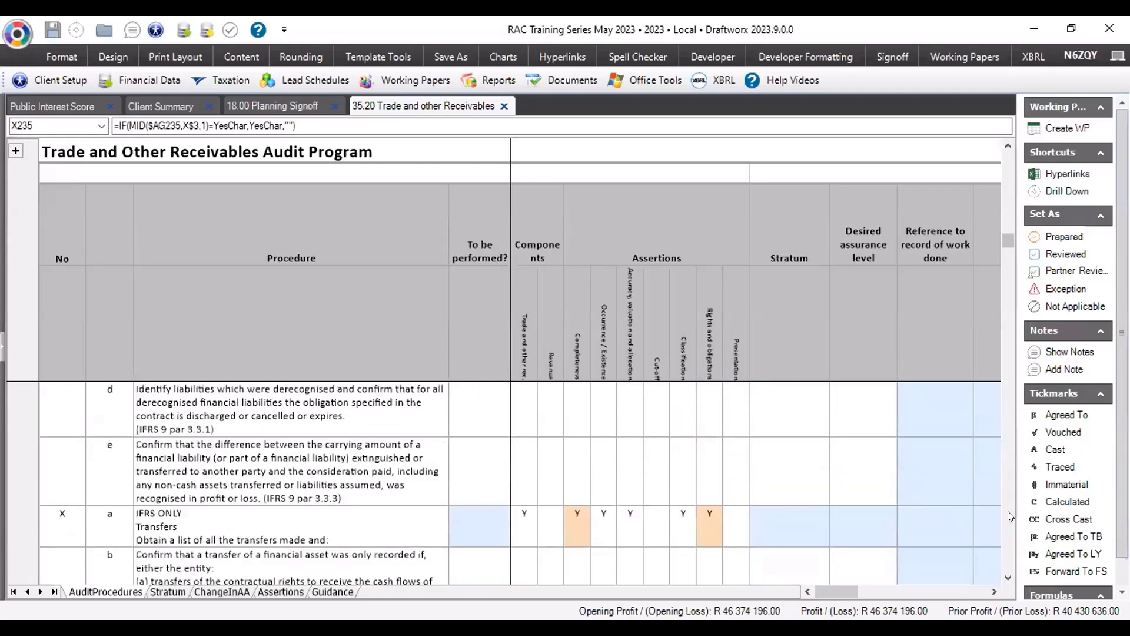
scroll(1009, 511, "down", 8)
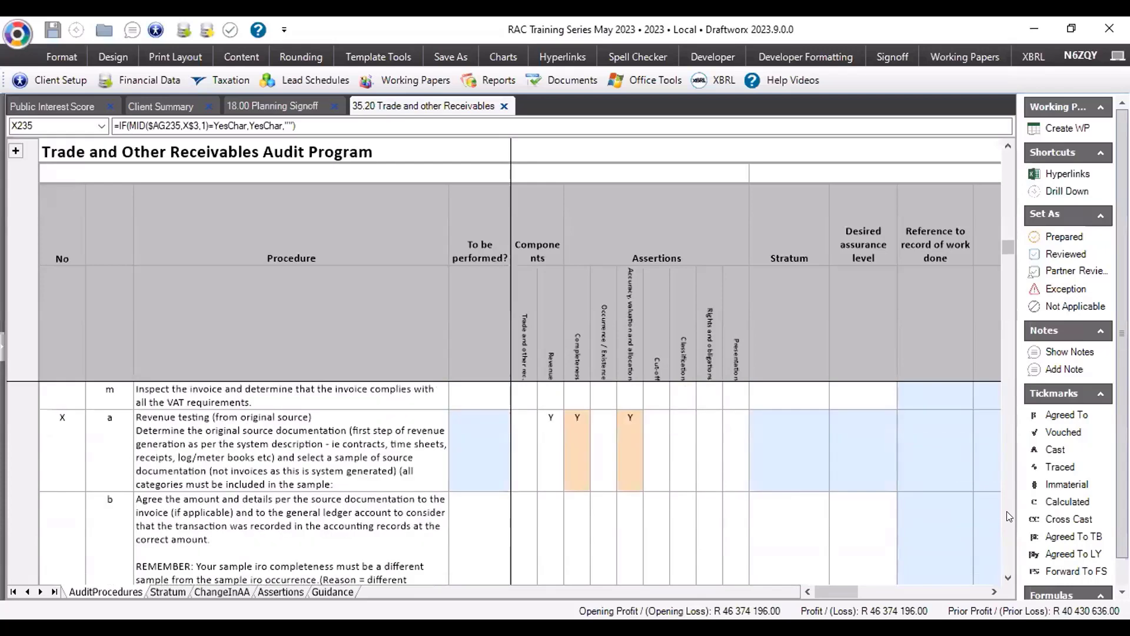
scroll(1008, 515, "down", 6)
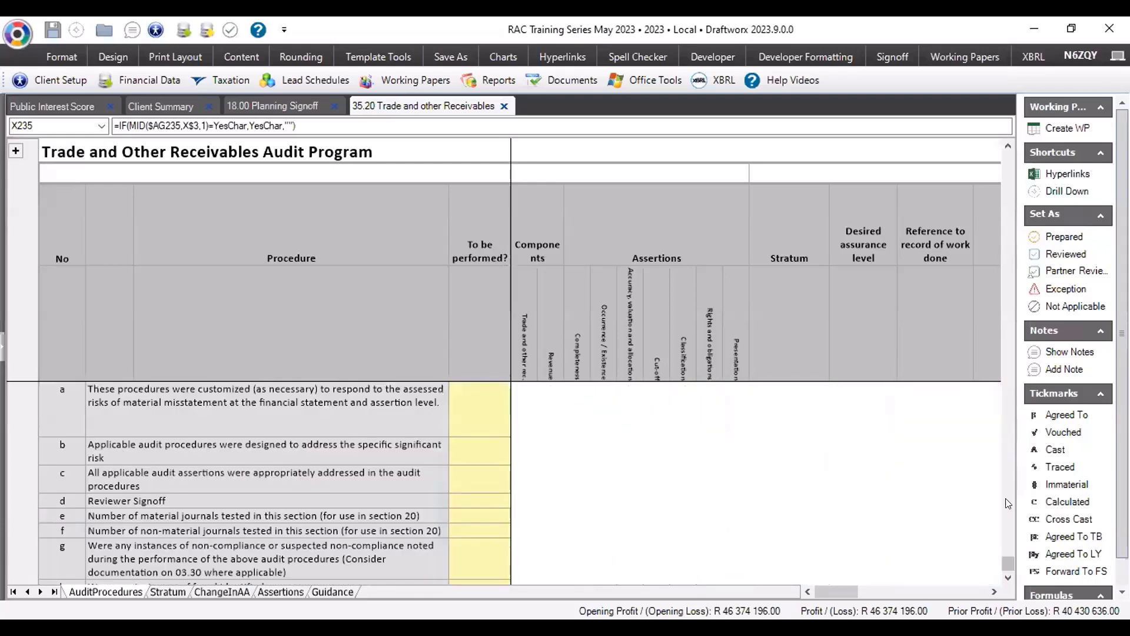
scroll(895, 449, "up", 3)
scroll(819, 465, "up", 1)
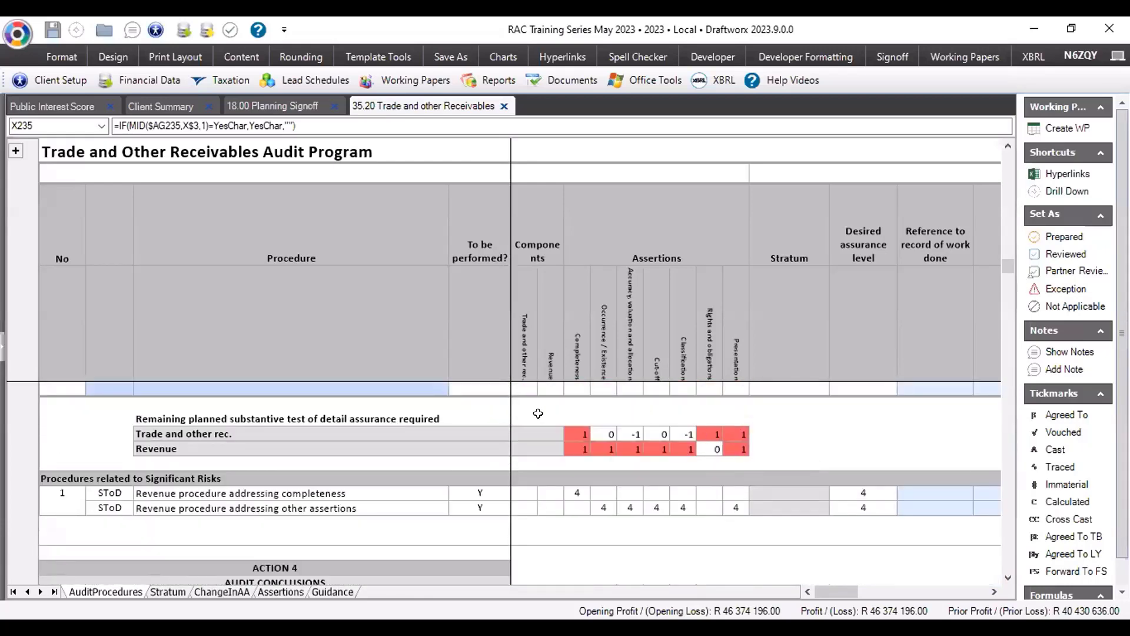
left_click_drag(596, 427, 689, 433)
left_click(704, 433)
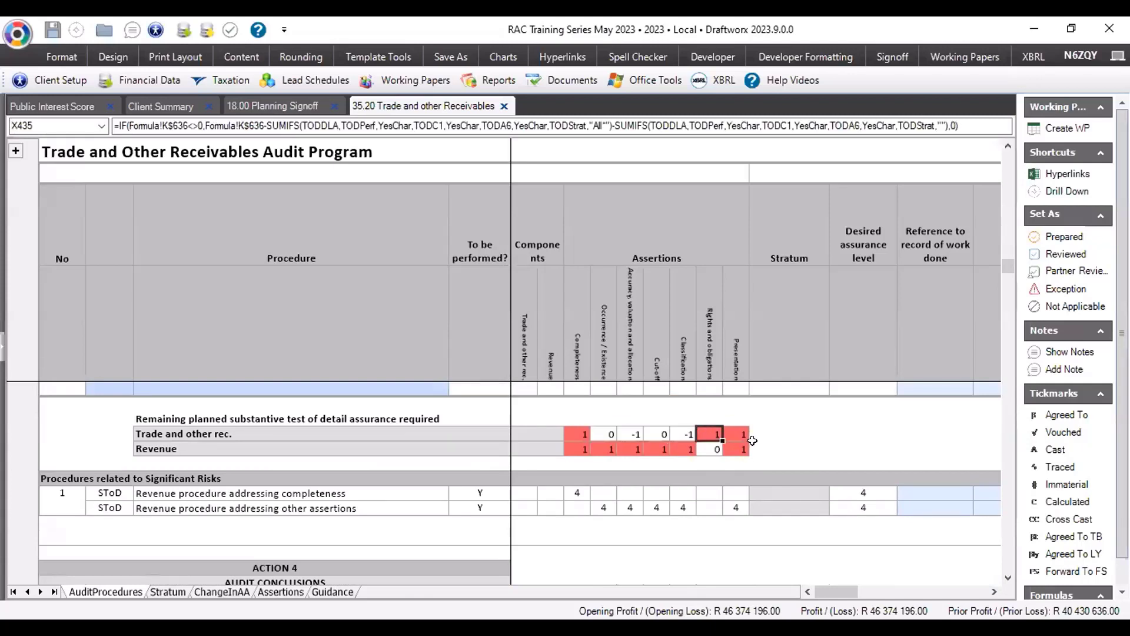
left_click(736, 431)
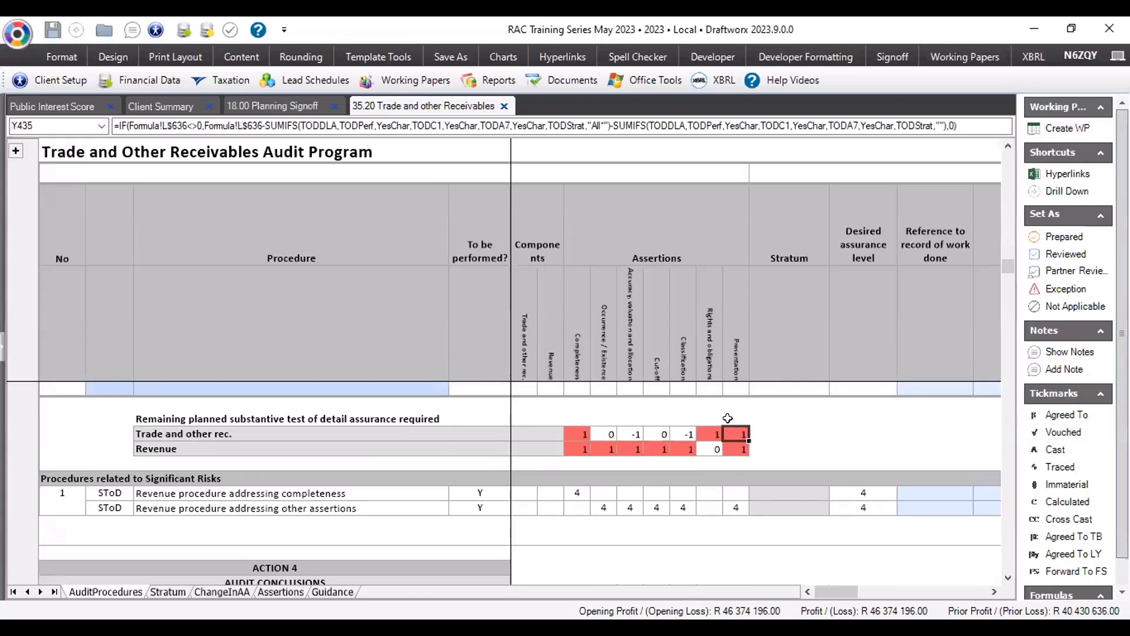
left_click(572, 434)
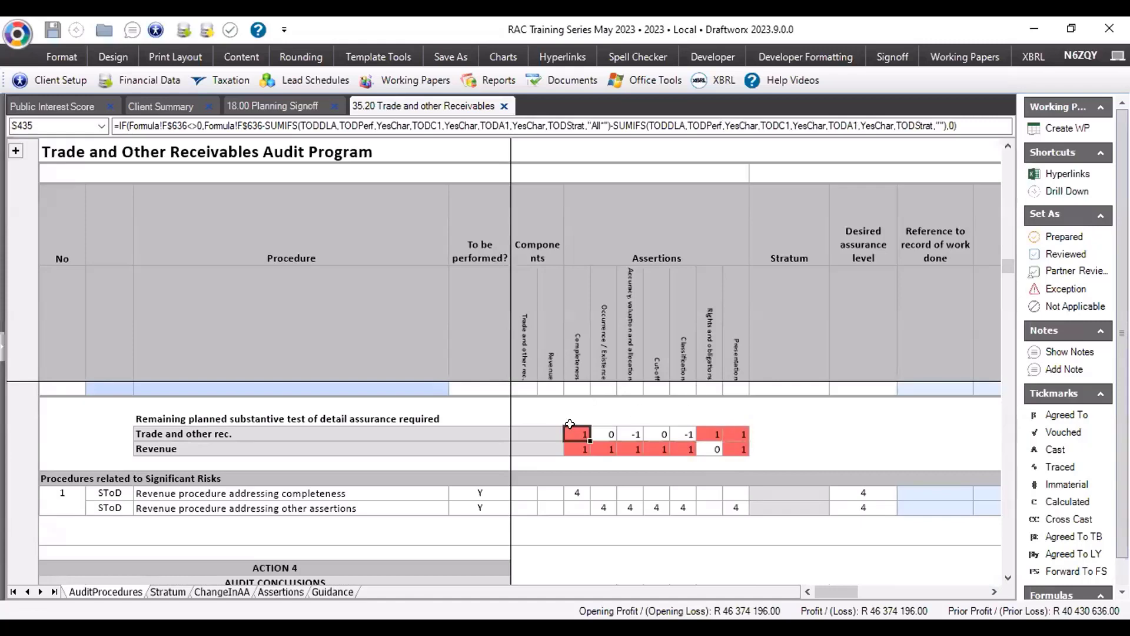
Set the desired assurance level of the "Trade and Other receivables : From the accounting records" procedure to 2 and recheck the remaining planned assurance.
scroll(779, 429, "up", 5)
scroll(779, 428, "up", 10)
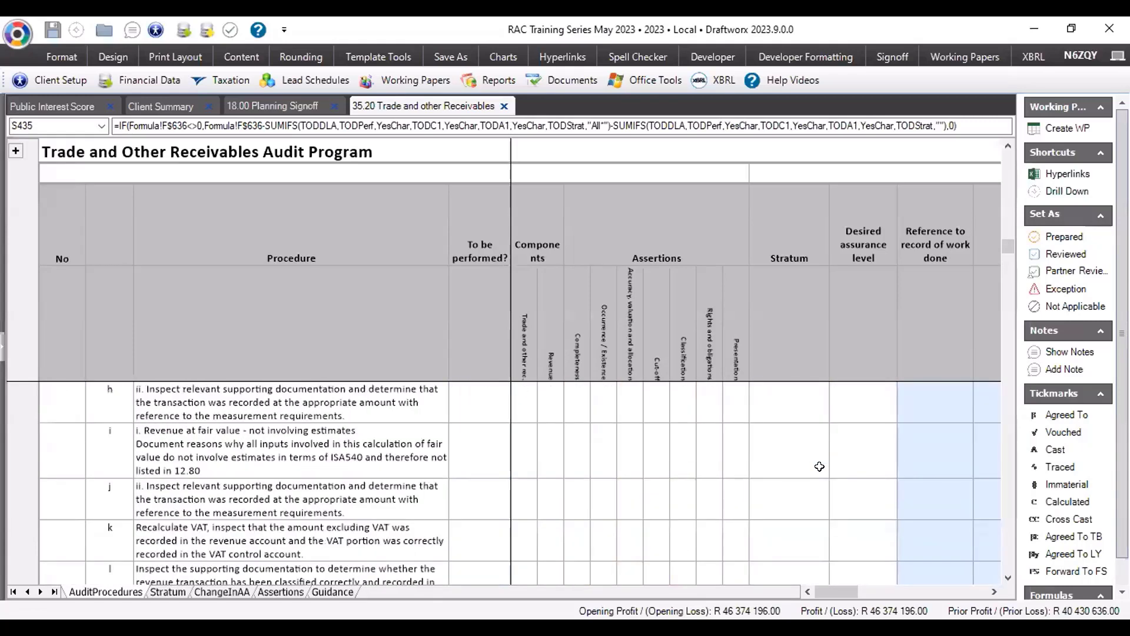
scroll(821, 467, "up", 10)
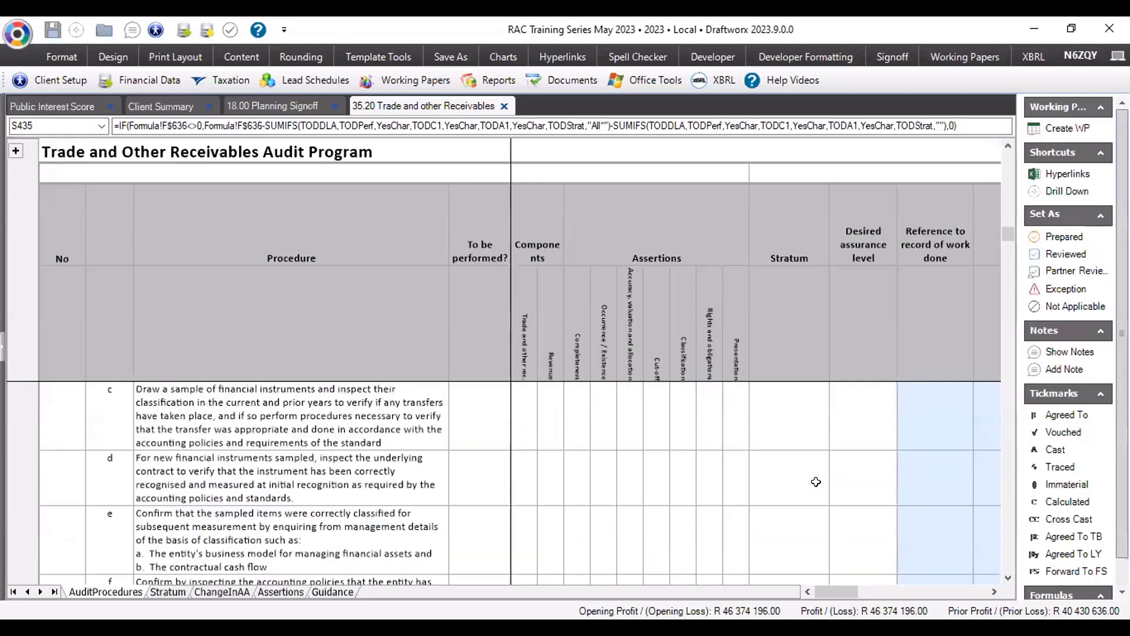
scroll(817, 481, "up", 10)
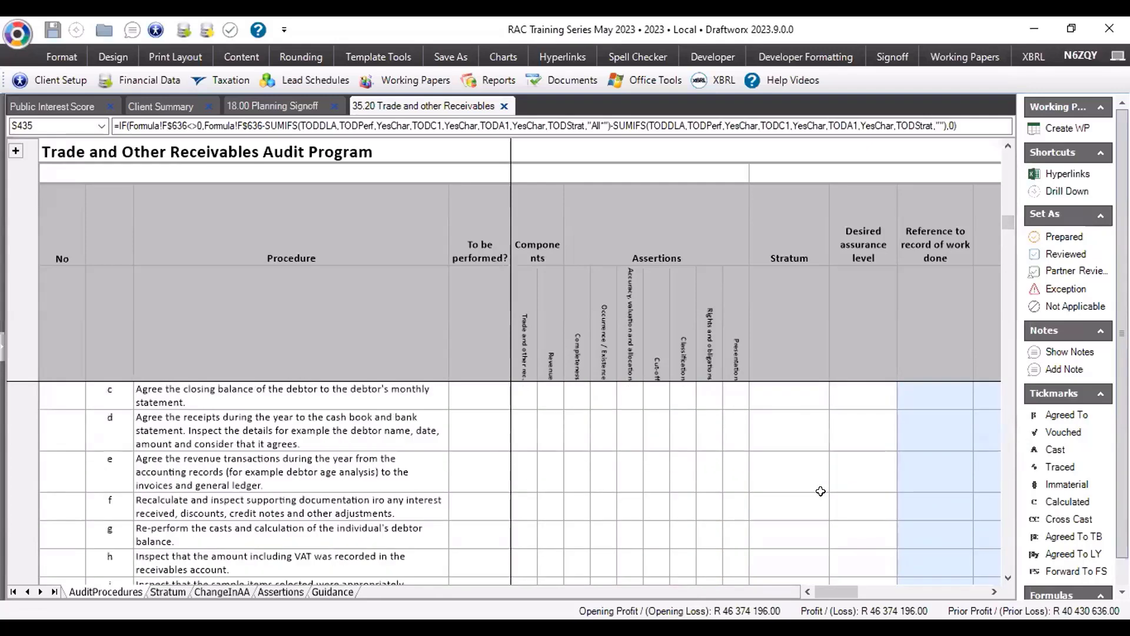
scroll(859, 496, "down", 2)
left_click(848, 446)
type("2")
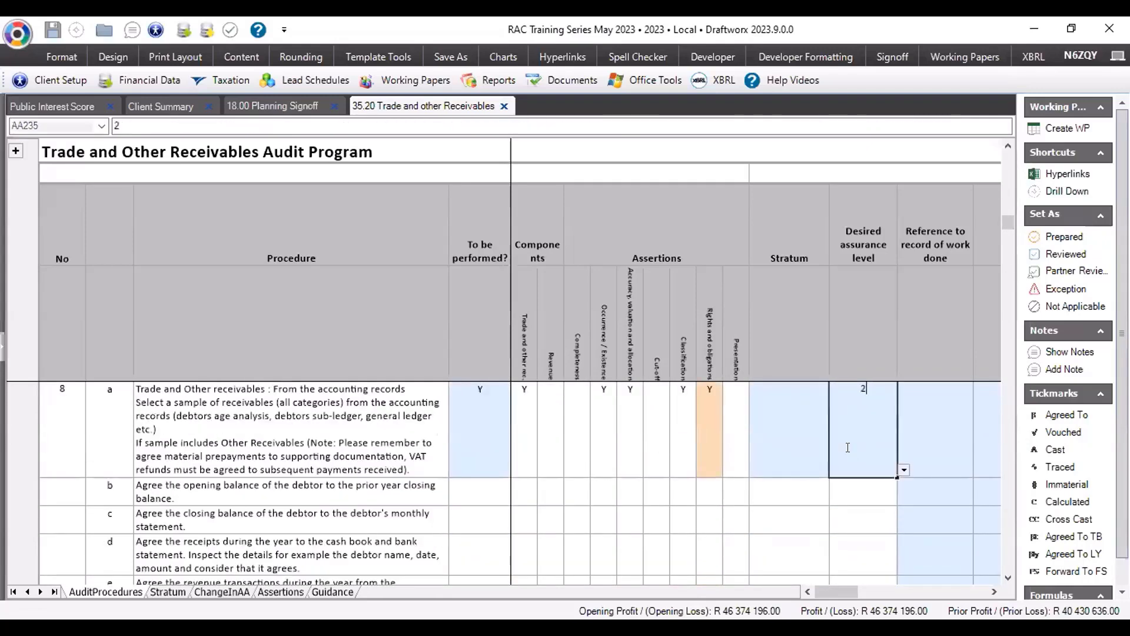
key("Tab")
left_click(698, 401)
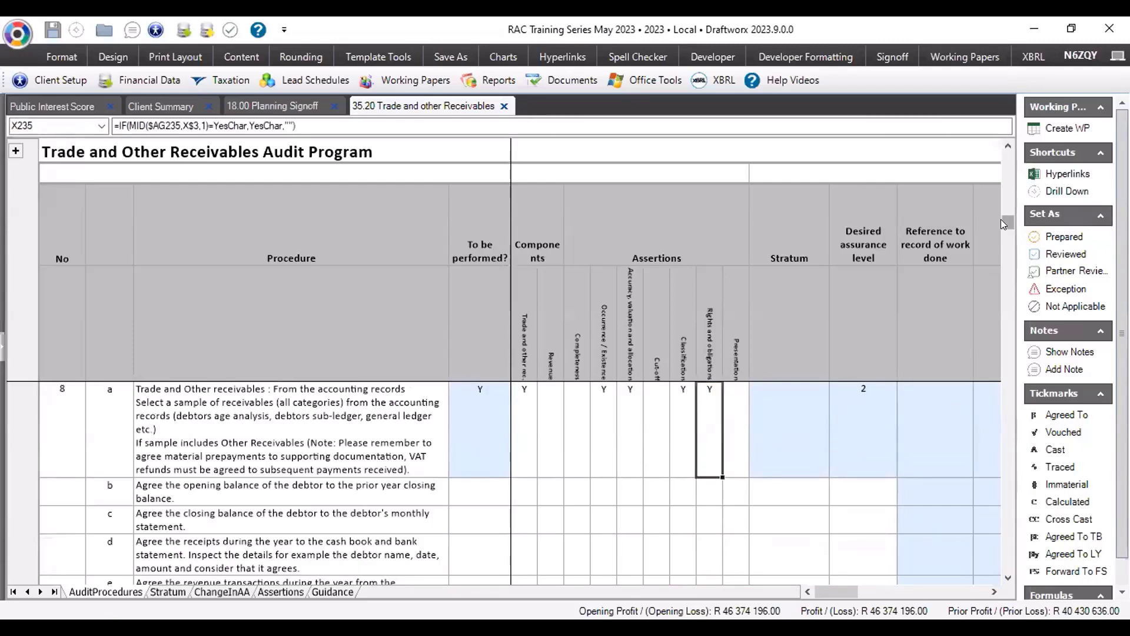
left_click_drag(1003, 222, 1005, 277)
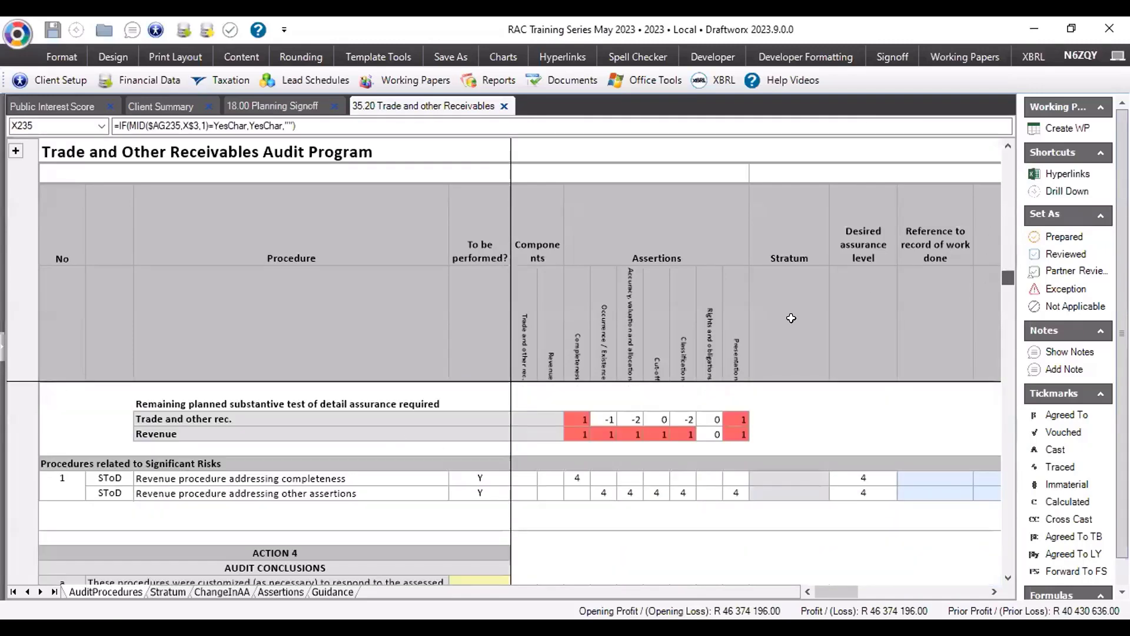
Add a custom main procedure lettered a and described as "Procedure 1" in the first blank row above the remaining assurance table.
scroll(365, 450, "up", 3)
left_click(102, 432)
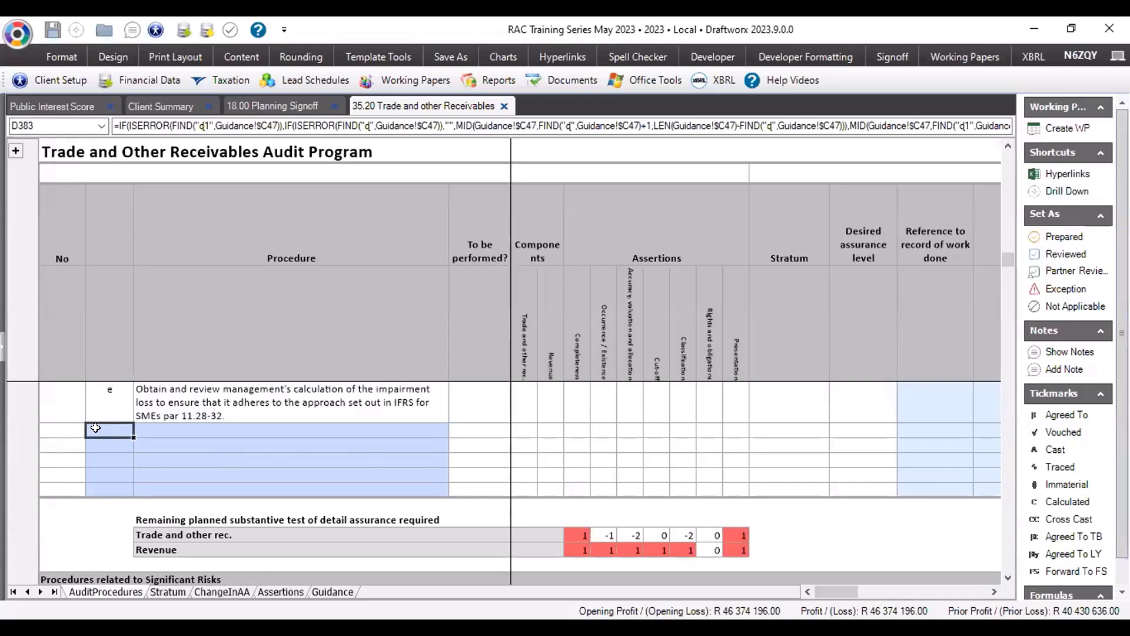
type("a")
key("Tab")
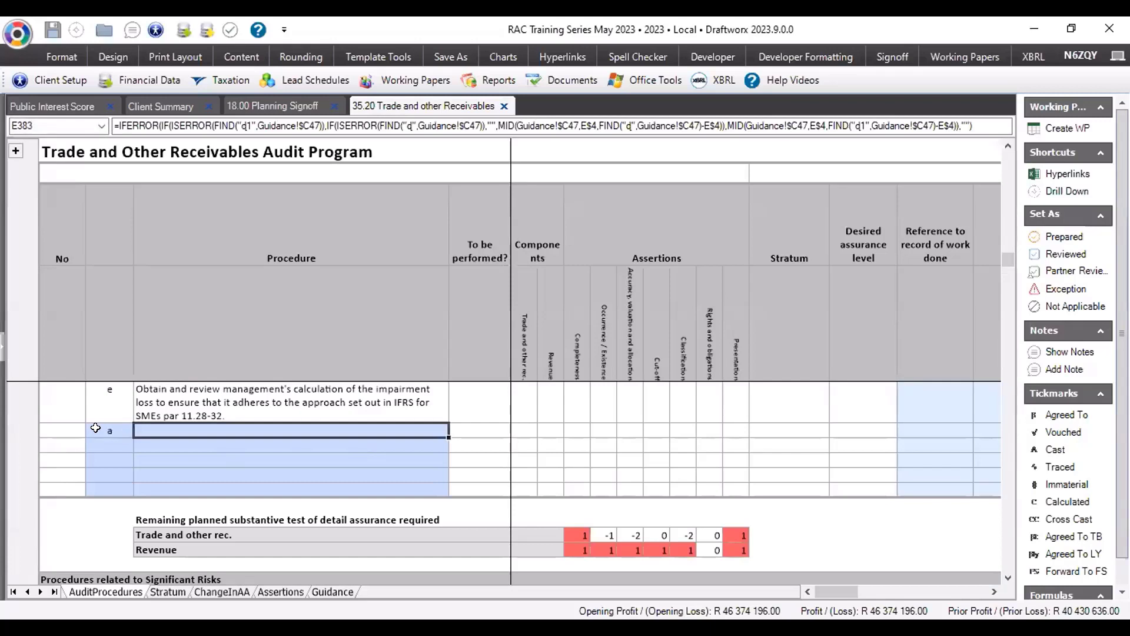
type("Procedure ")
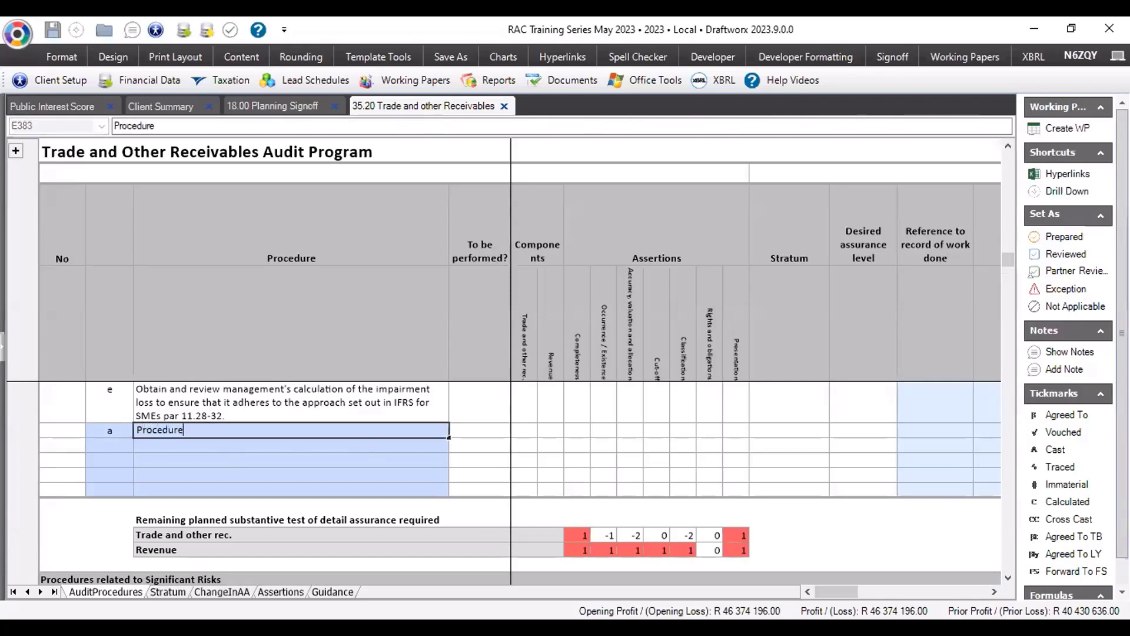
type("1")
key("Tab")
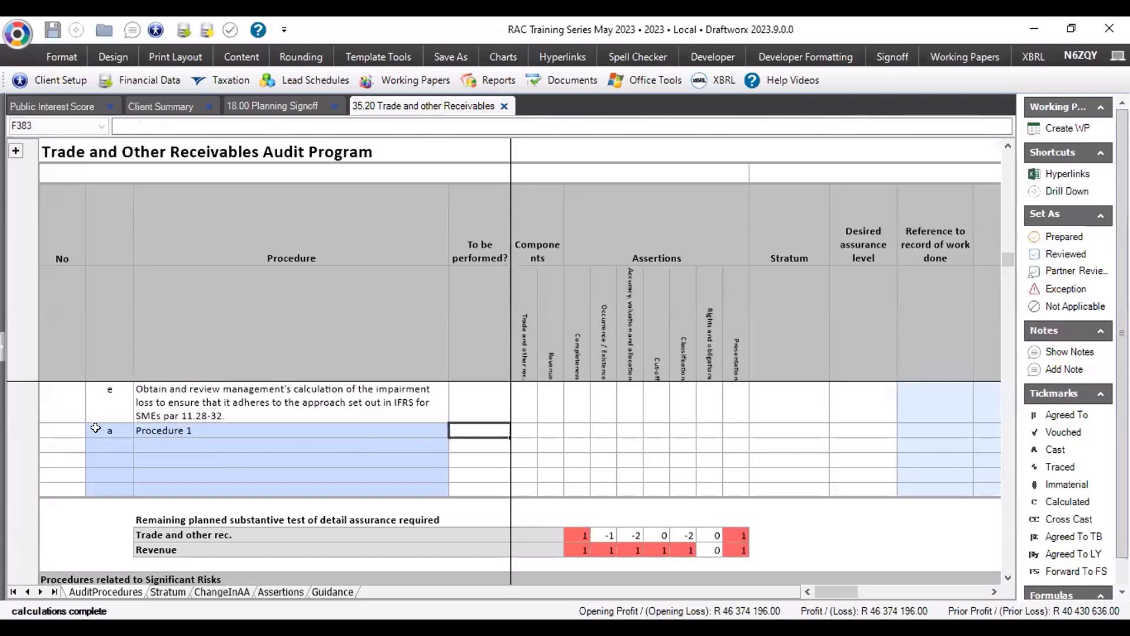
Assign Procedure 1 to the Trade and other rec. and Revenue components with Y and mark it as to be performed.
type("Y")
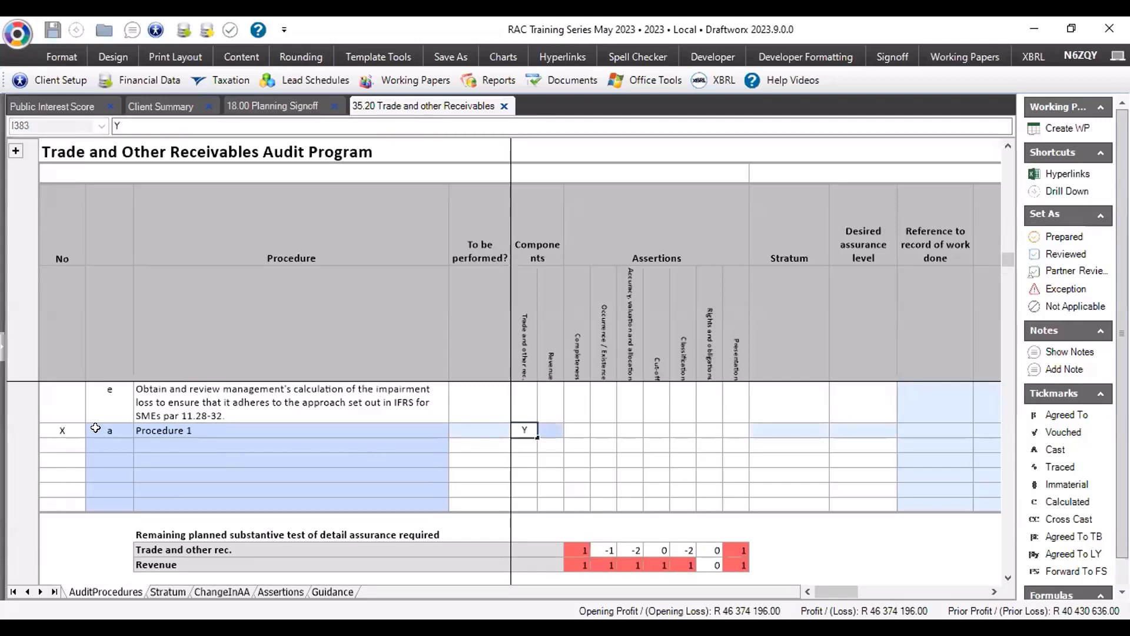
key("Tab")
type("Y")
key("Tab")
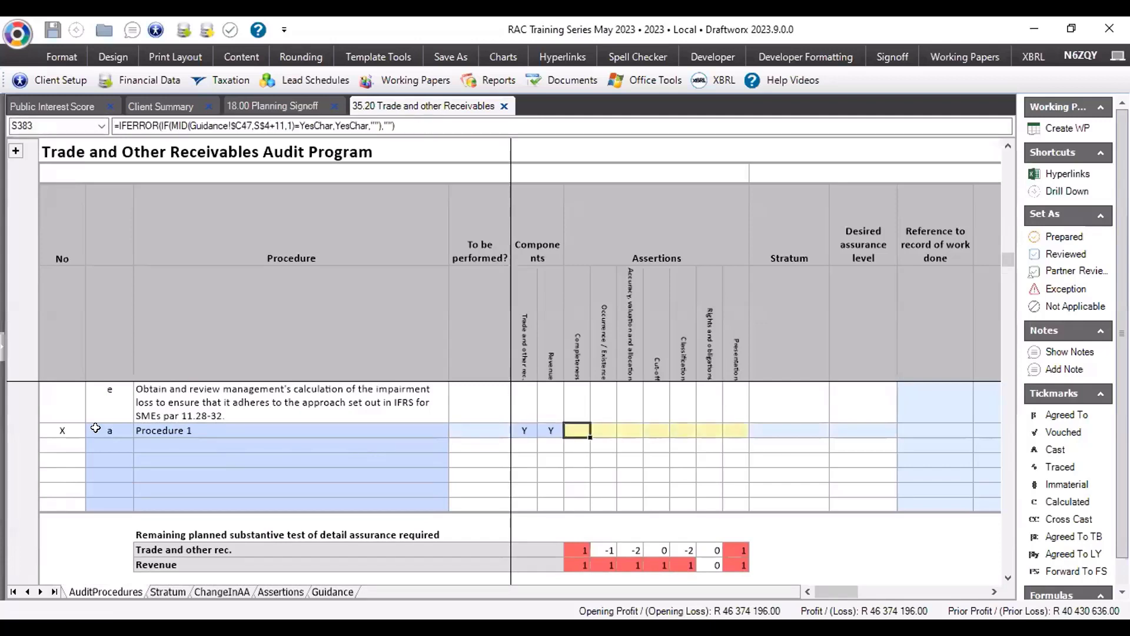
left_click(492, 428)
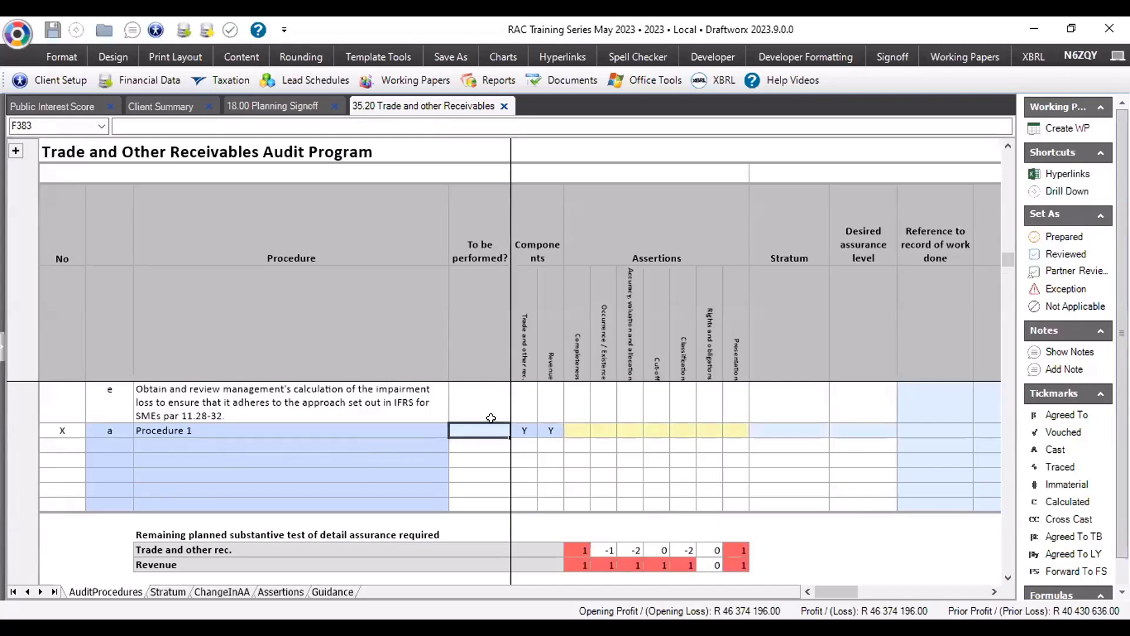
type("Y")
key("Tab")
key("Tab")
key("Tab")
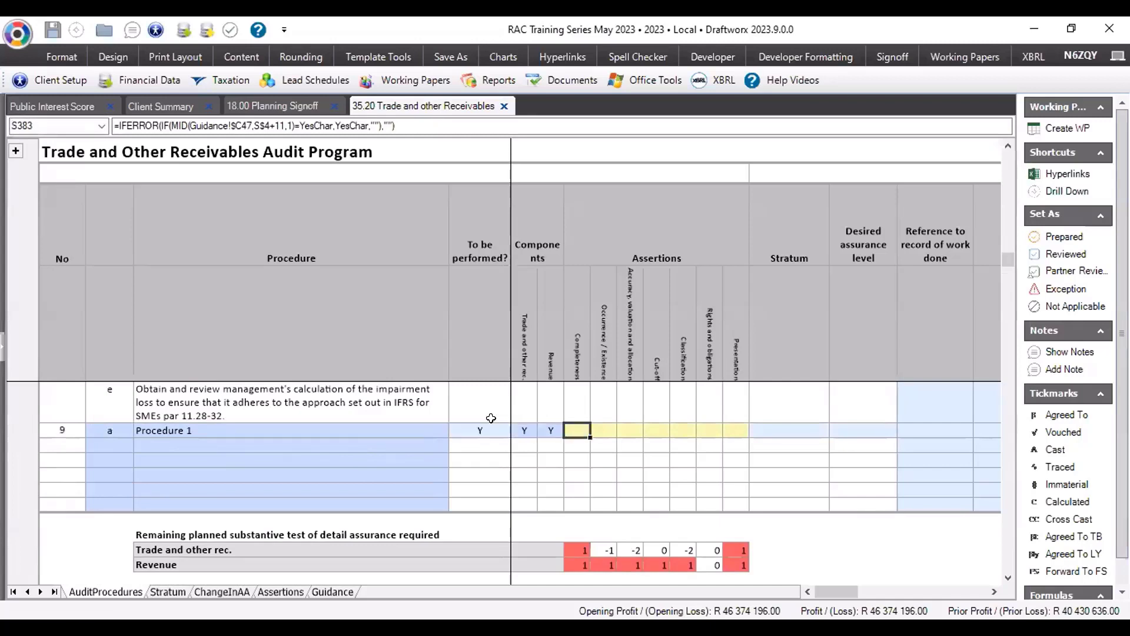
Mark the Completeness and Presentation assertions with Y for Procedure 1.
type("Y")
key("Tab")
key("Tab")
key("Tab")
key("Tab")
key("Tab")
key("Tab")
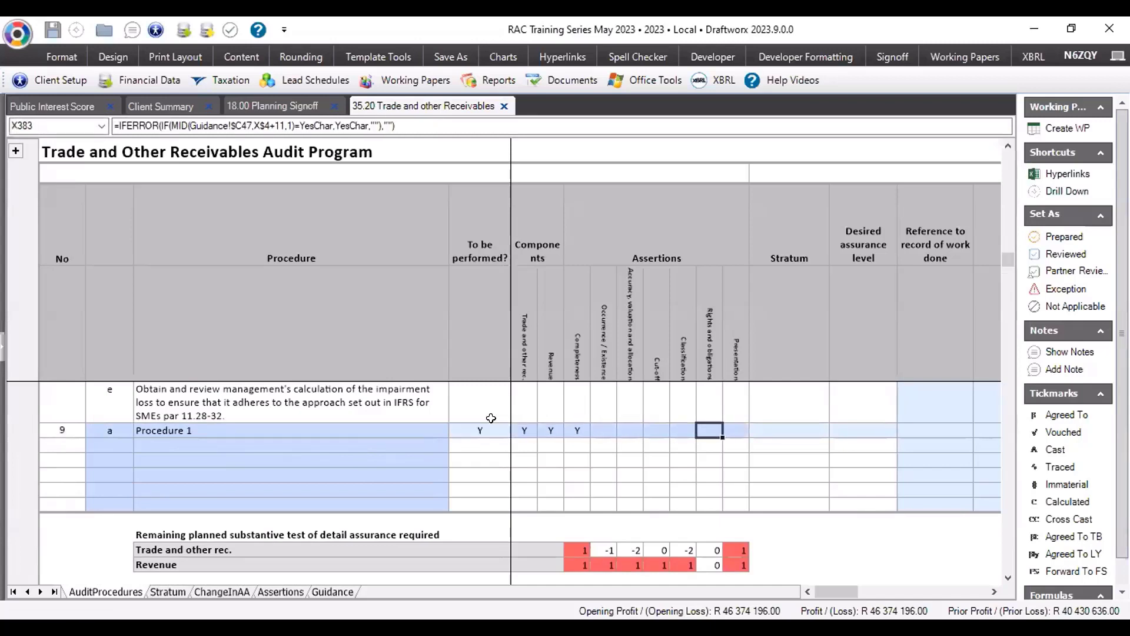
type("Y")
key("Tab")
key("Tab")
key("Tab")
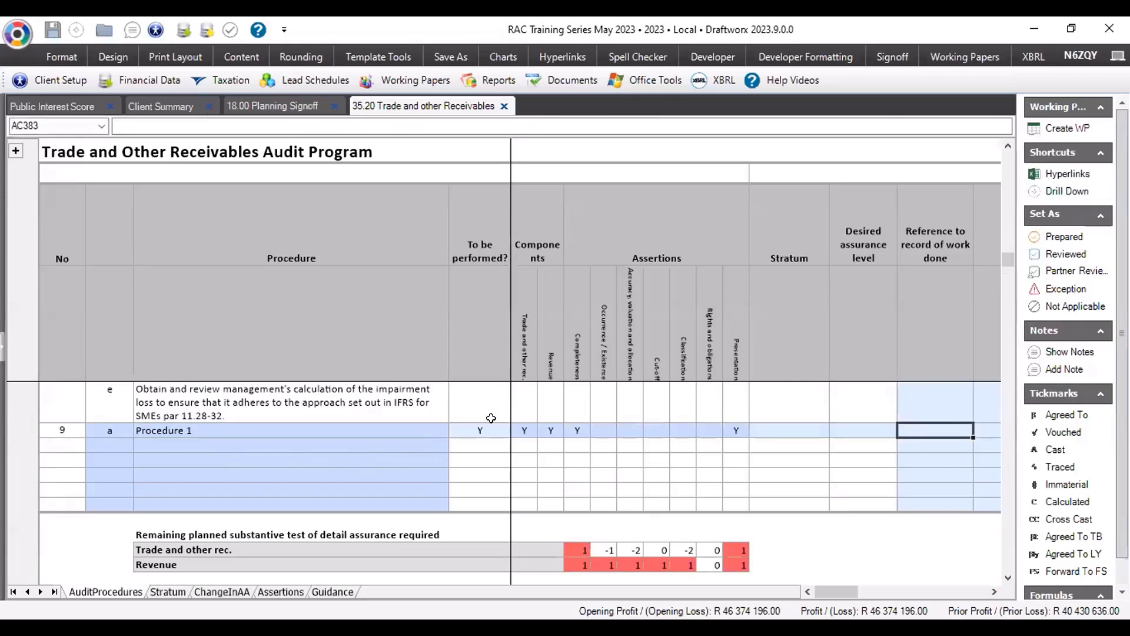
Set the desired assurance level of Procedure 1 to 1.
key("shift+Tab")
key("shift+Tab")
type("1")
key("Return")
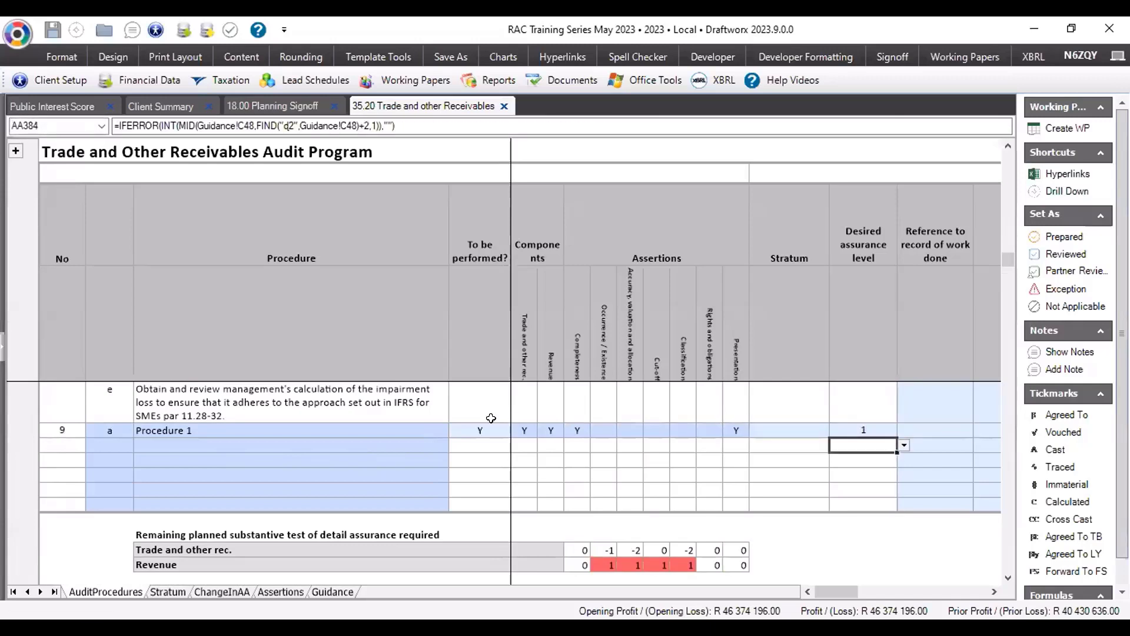
Add a second custom main procedure lettered a and described as "Procedure 2" directly below Procedure 1.
left_click(114, 439)
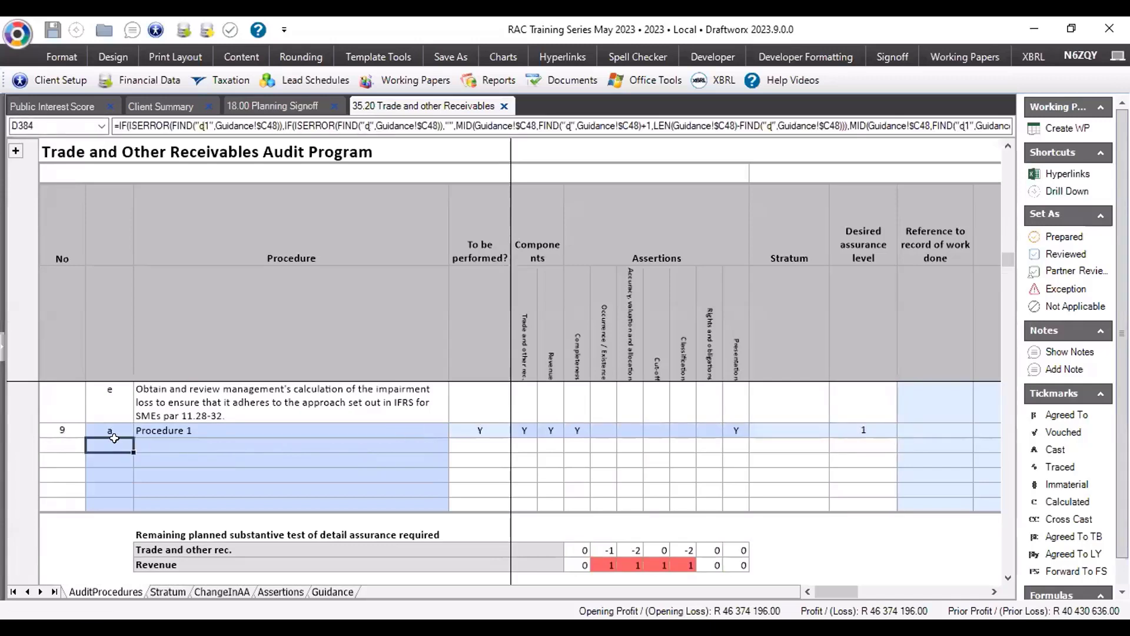
key("Tab")
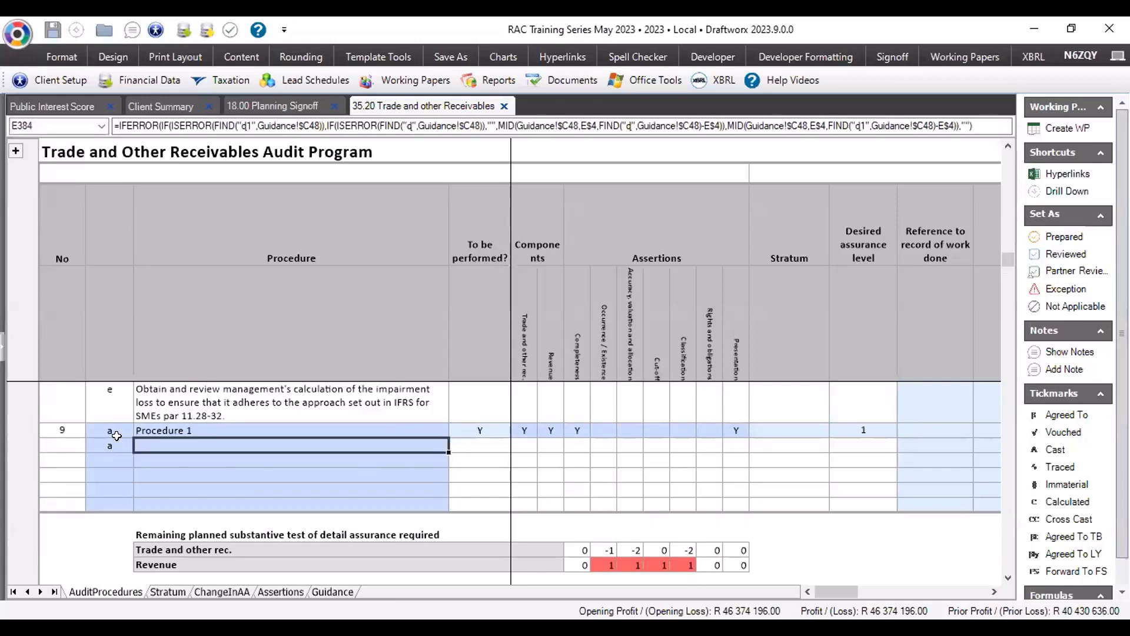
type("Pro")
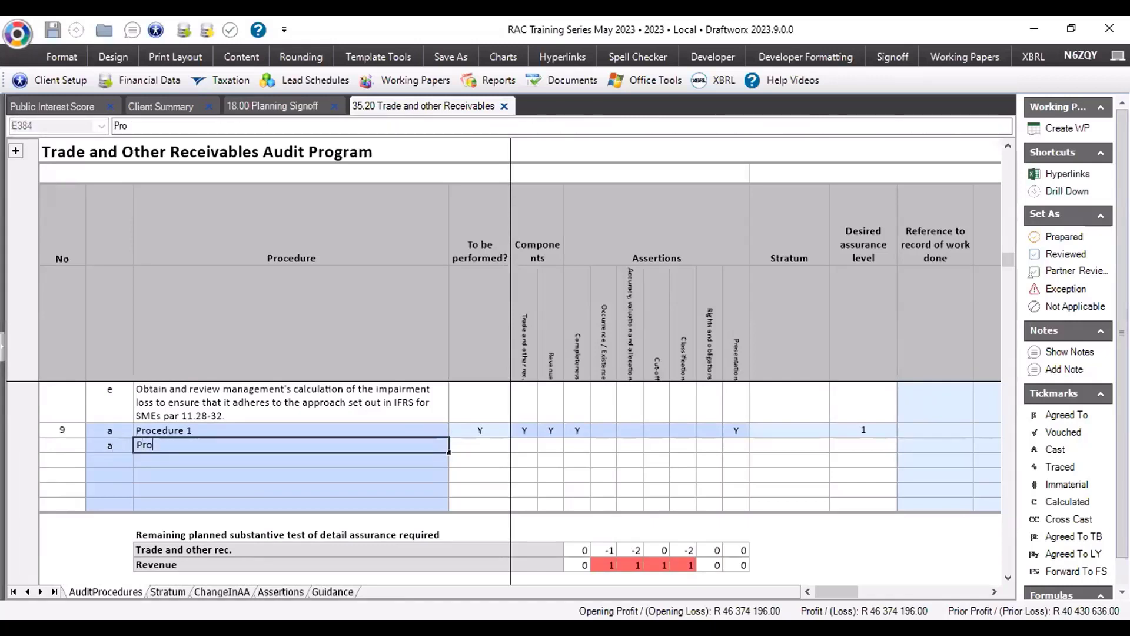
type("cedure 2")
key("Return")
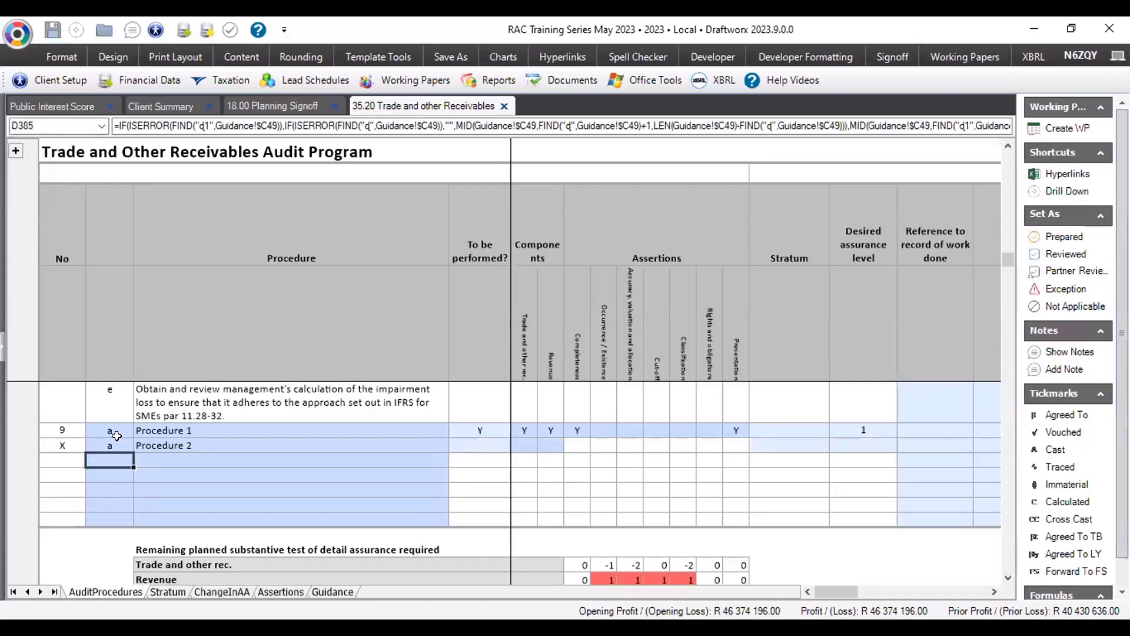
Add a sub-procedure lettered b with the description "Sub procedure 2" below Procedure 2.
type("b")
key("Tab")
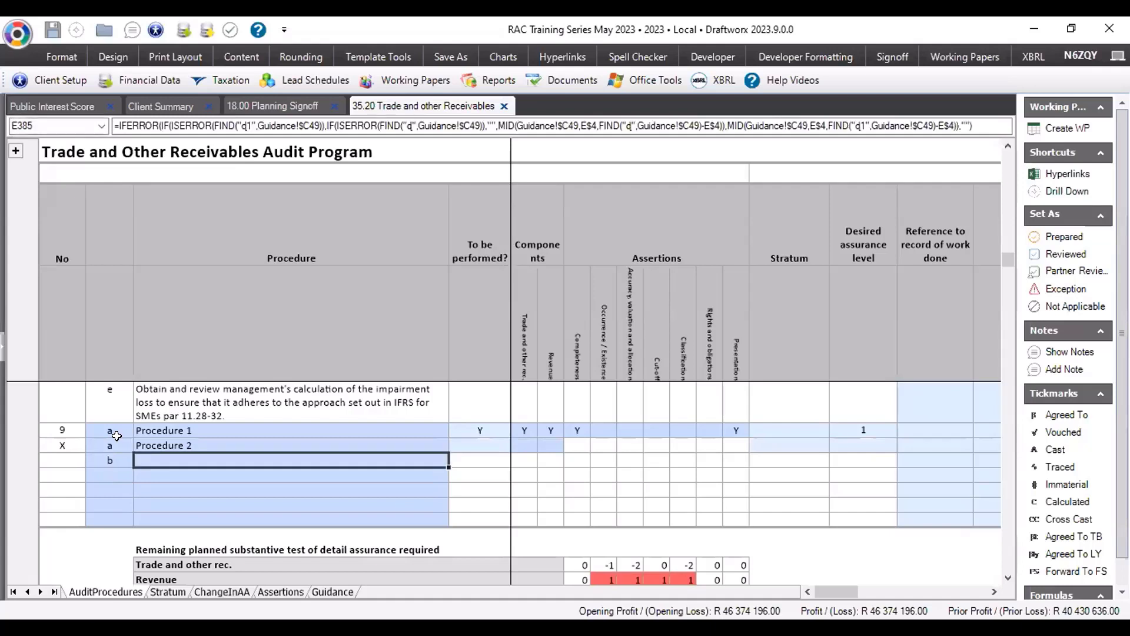
type("Sub")
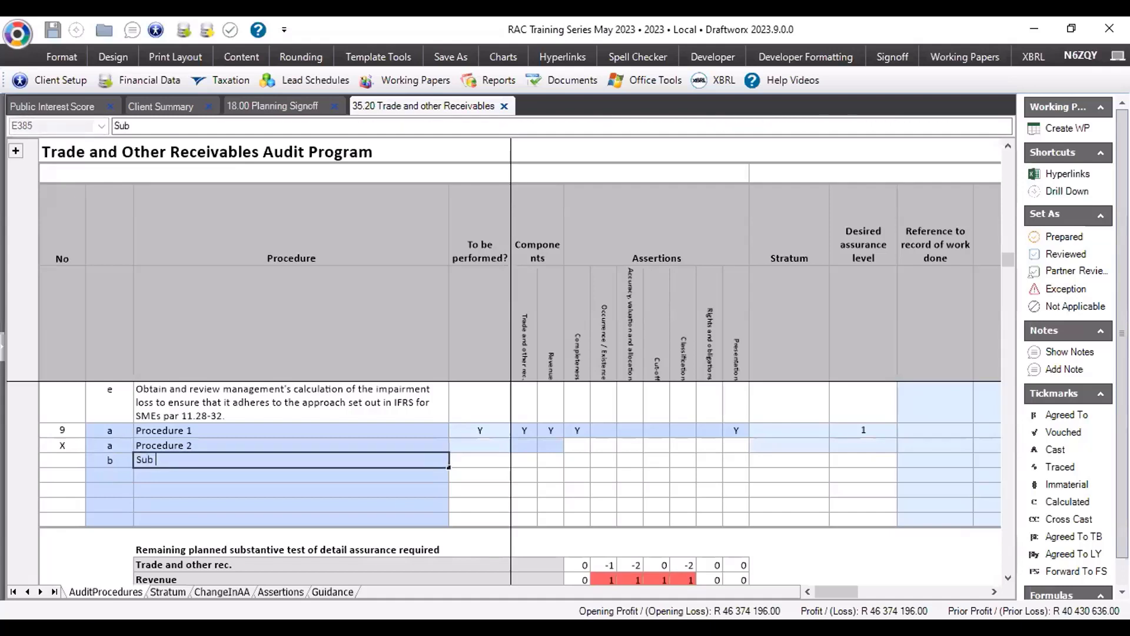
type(" pro")
type("cedrue")
key("BackSpace")
key("BackSpace")
type("ure 2")
key("Return")
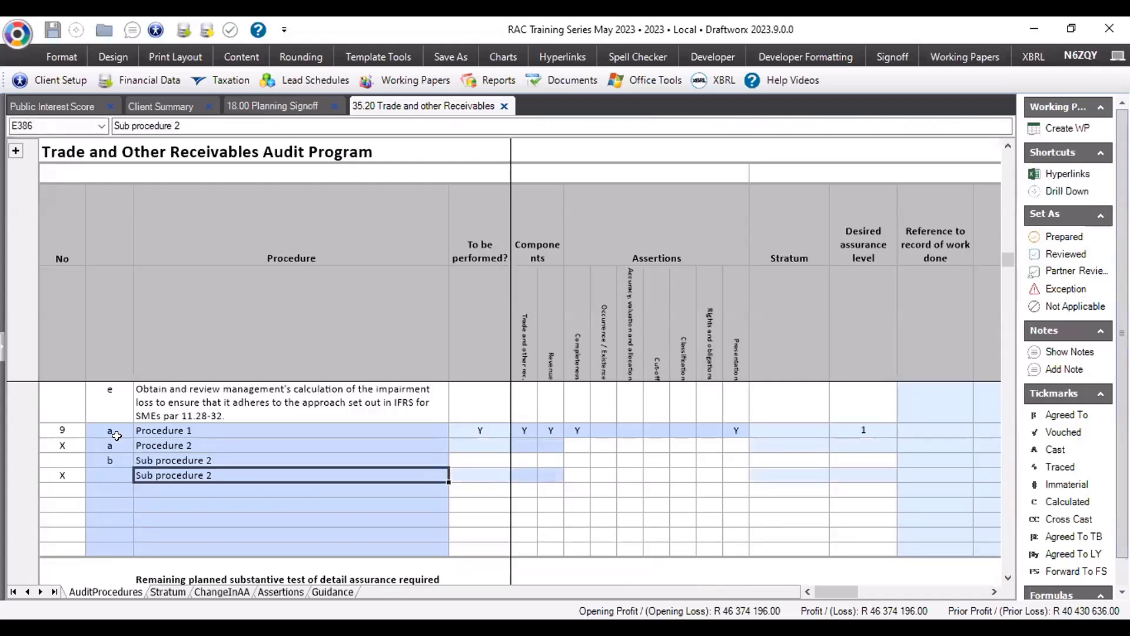
Add a sub-procedure lettered c with the description "Sub procedure 3" below Sub procedure 2.
left_click(108, 470)
type("c")
key("Tab")
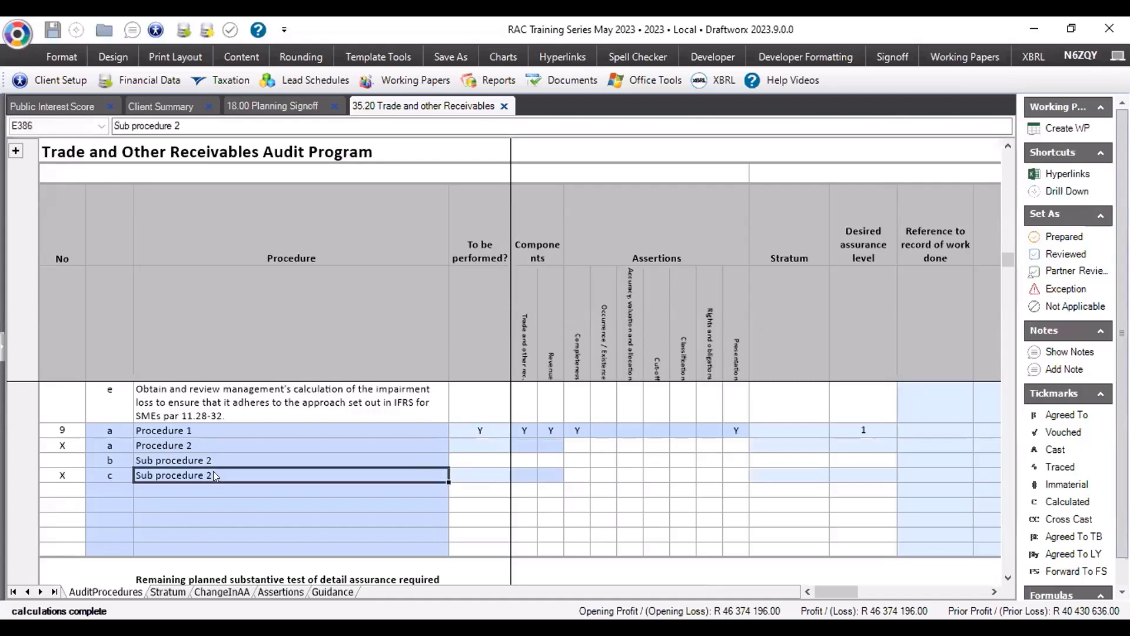
key("F2")
key("BackSpace")
type("3")
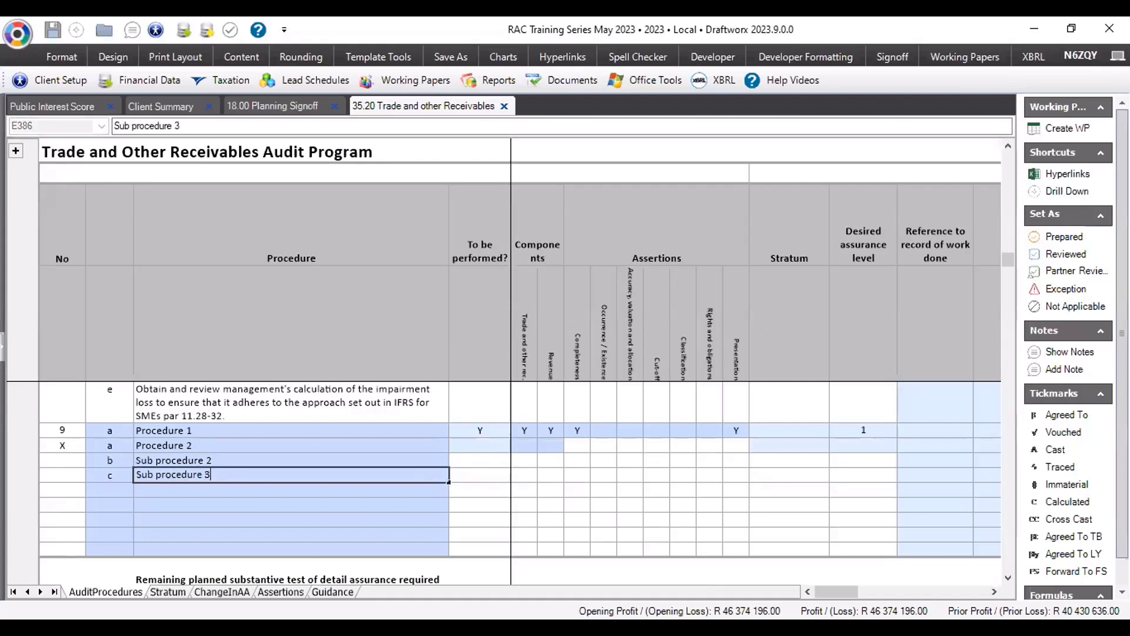
key("Return")
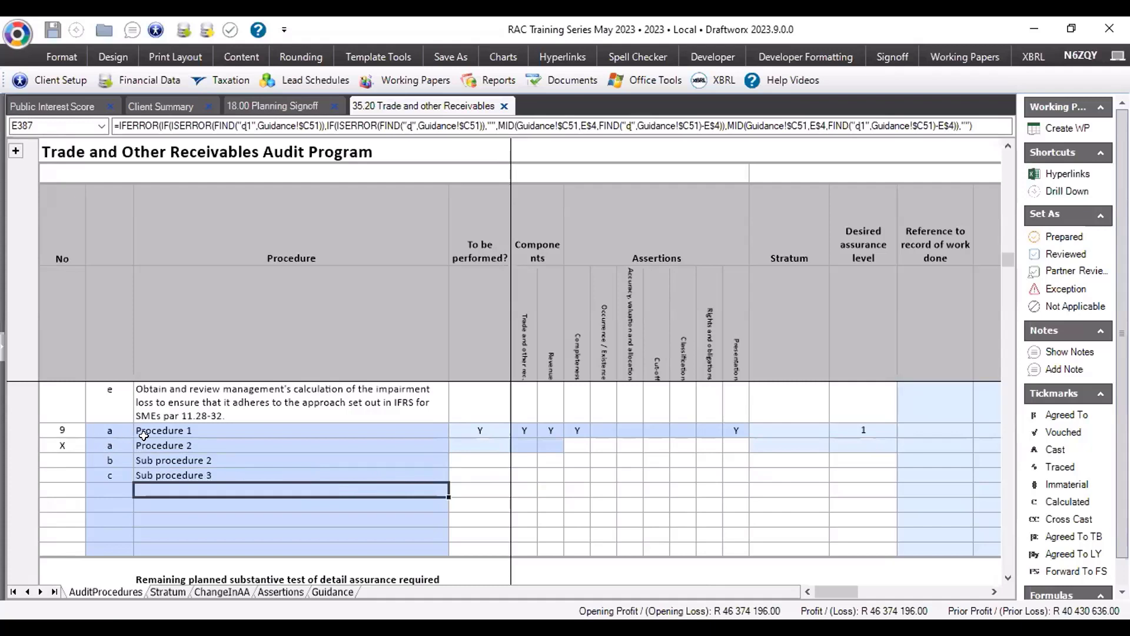
left_click_drag(158, 463, 122, 474)
left_click(108, 446)
left_click(109, 445)
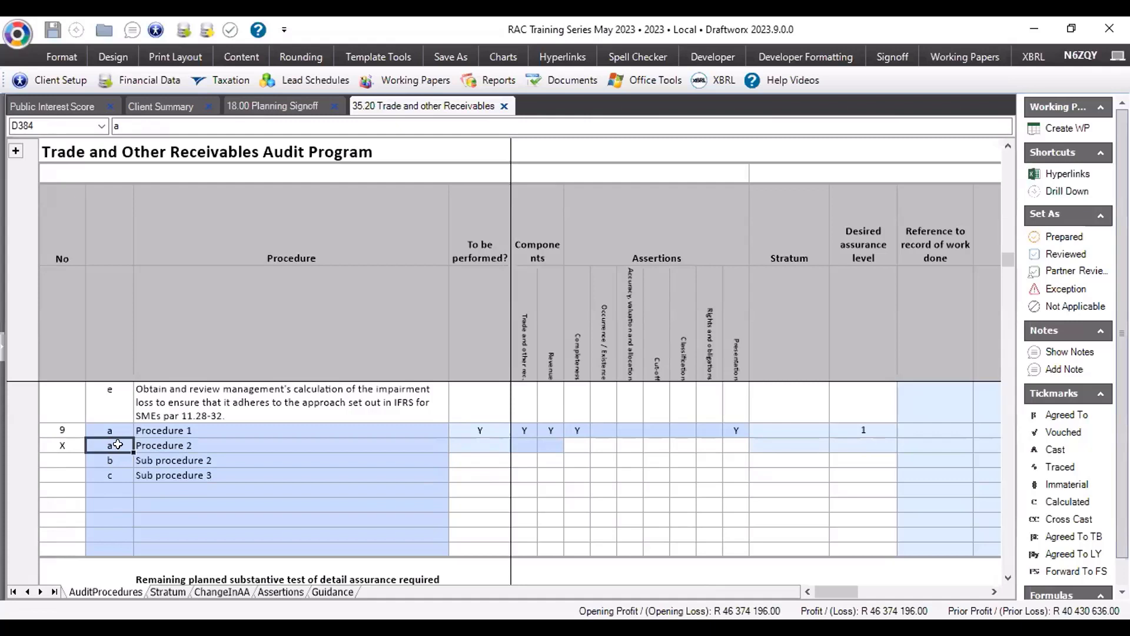
left_click_drag(136, 446, 736, 447)
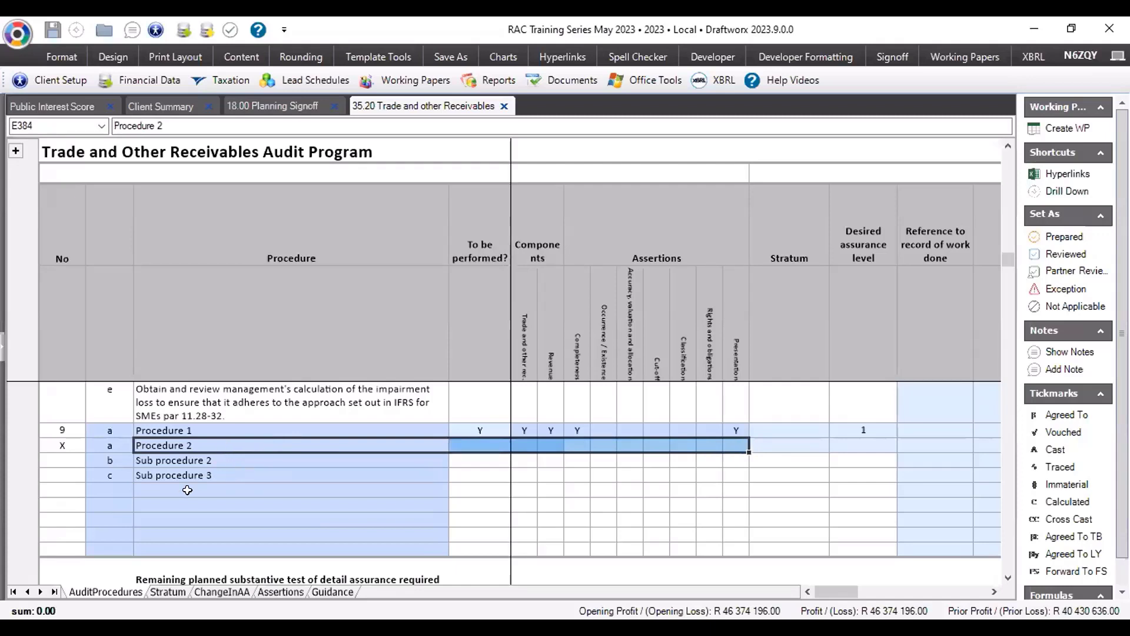
left_click(194, 446)
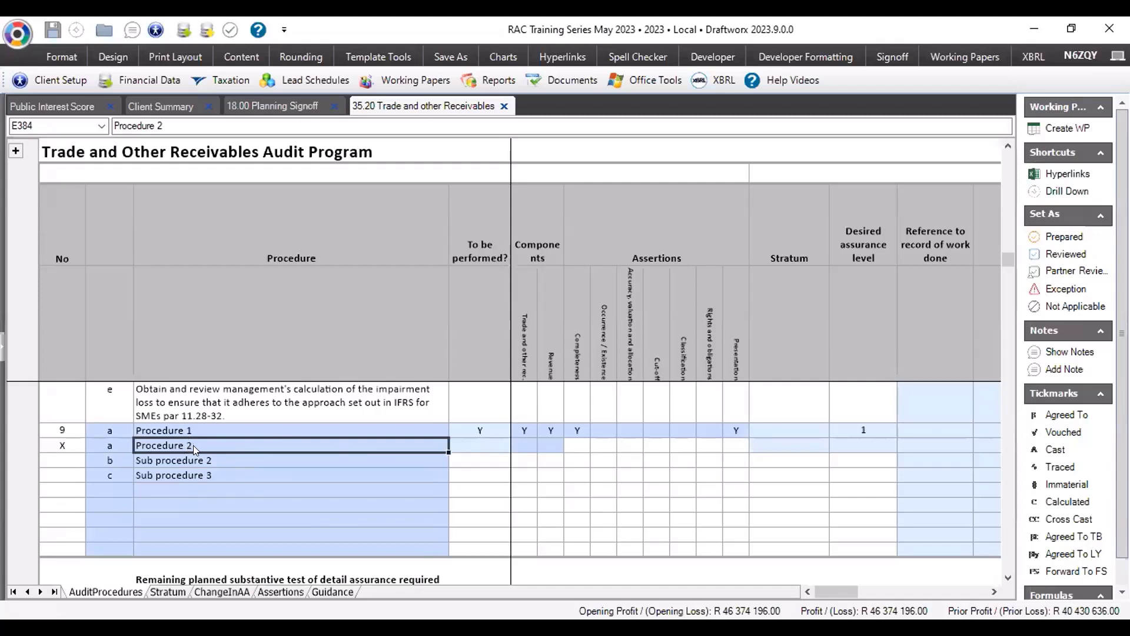
left_click_drag(197, 448, 198, 474)
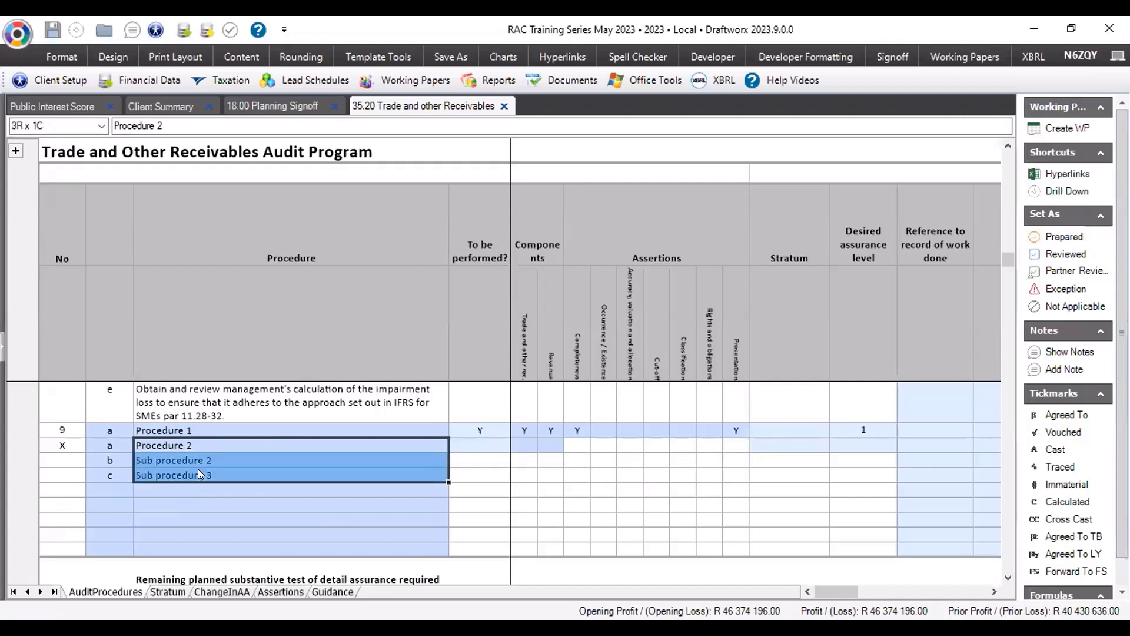
Mark Procedure 2 with Y as to be performed and assign it to the Revenue component with Y.
left_click(474, 439)
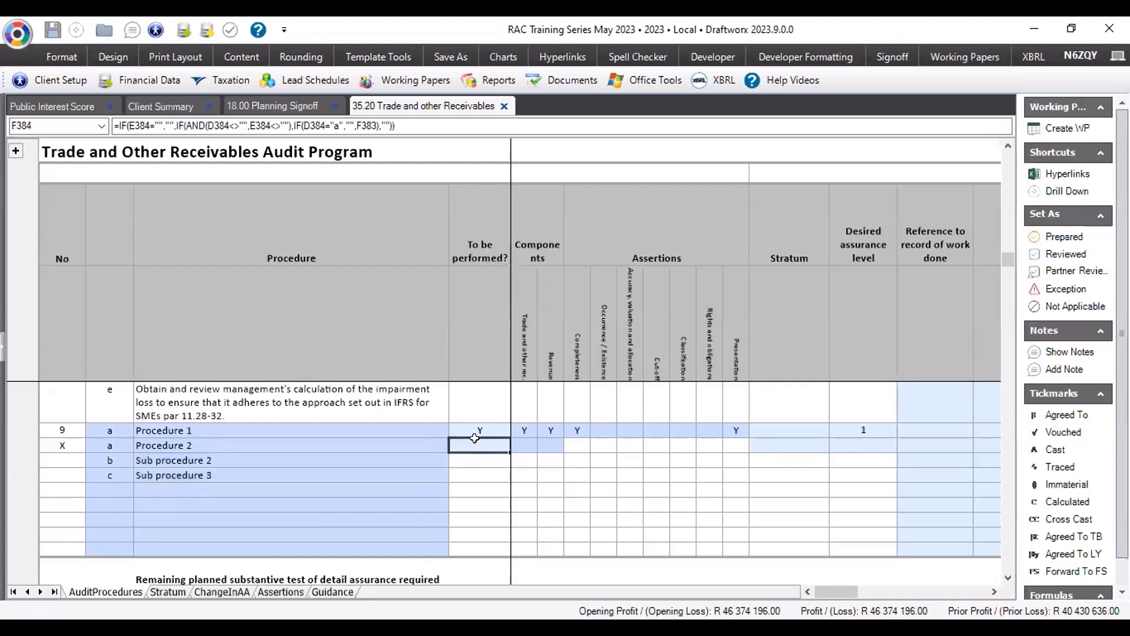
type("y")
key("Tab")
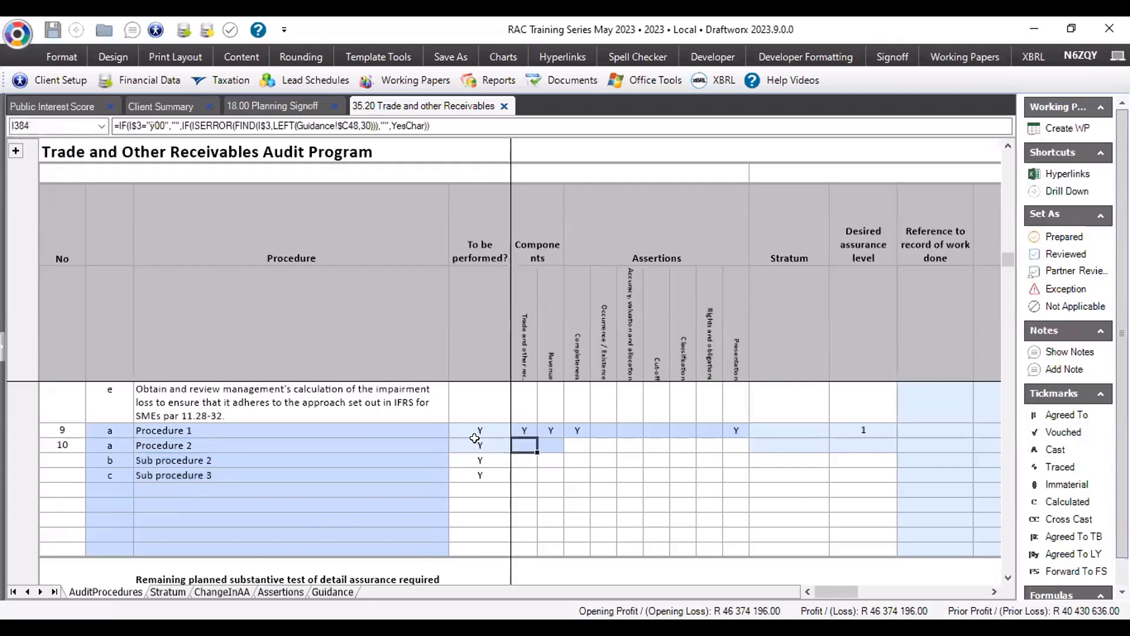
scroll(753, 482, "down", 1)
key("Tab")
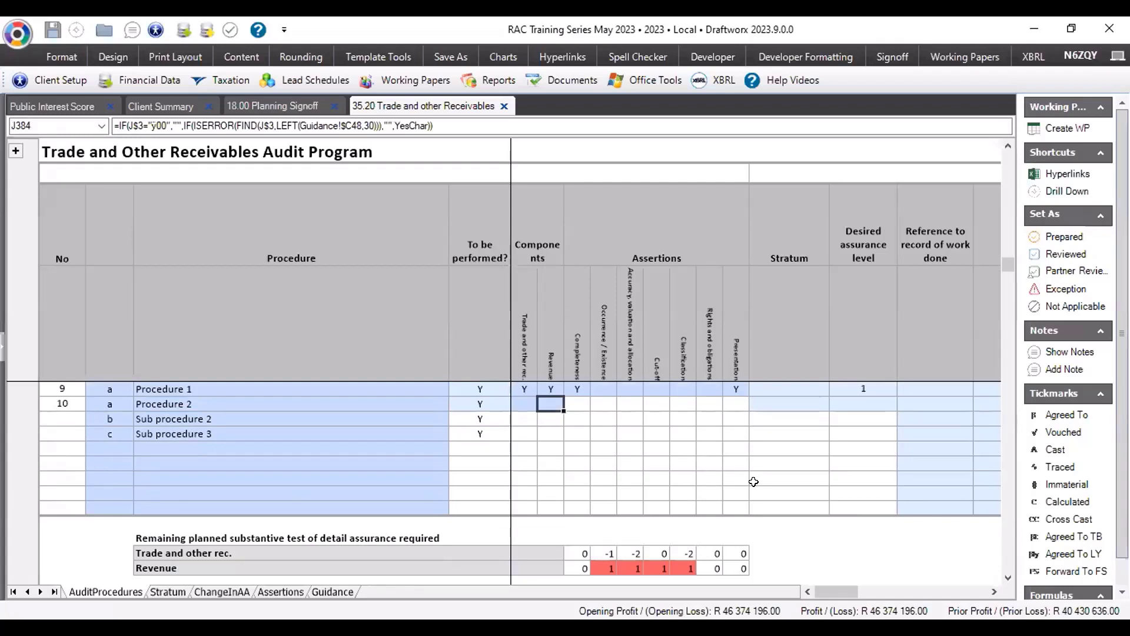
type("y")
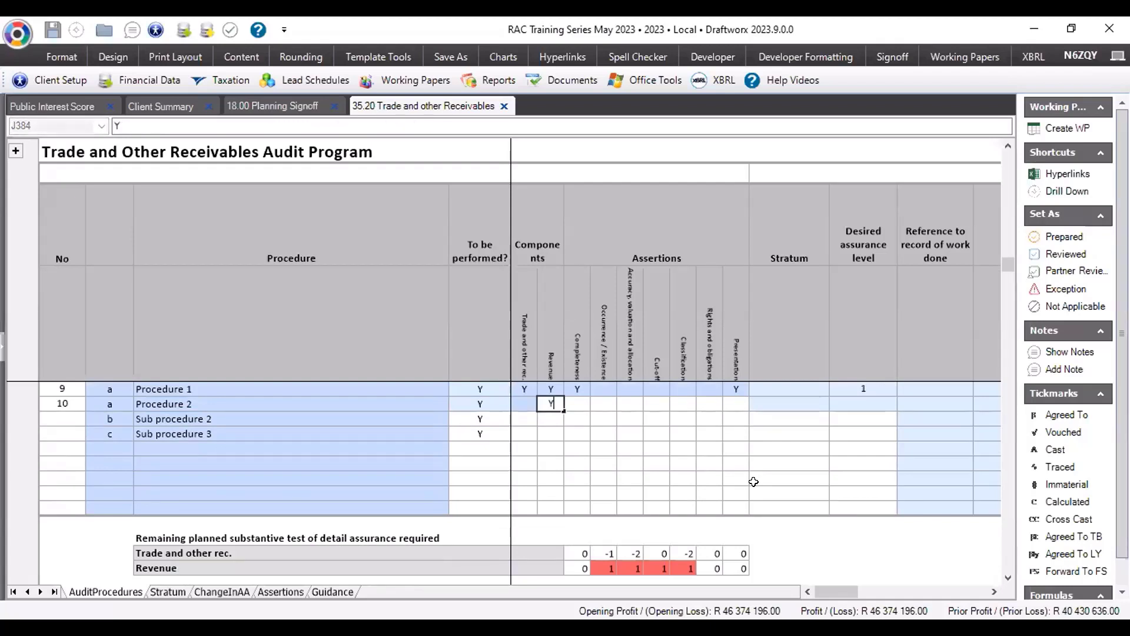
Mark Occurrence / Existence, Accuracy, valuation and allocation, Cut-off and Classification with Y for Procedure 2.
key("Tab")
type("y")
key("Tab")
type("y")
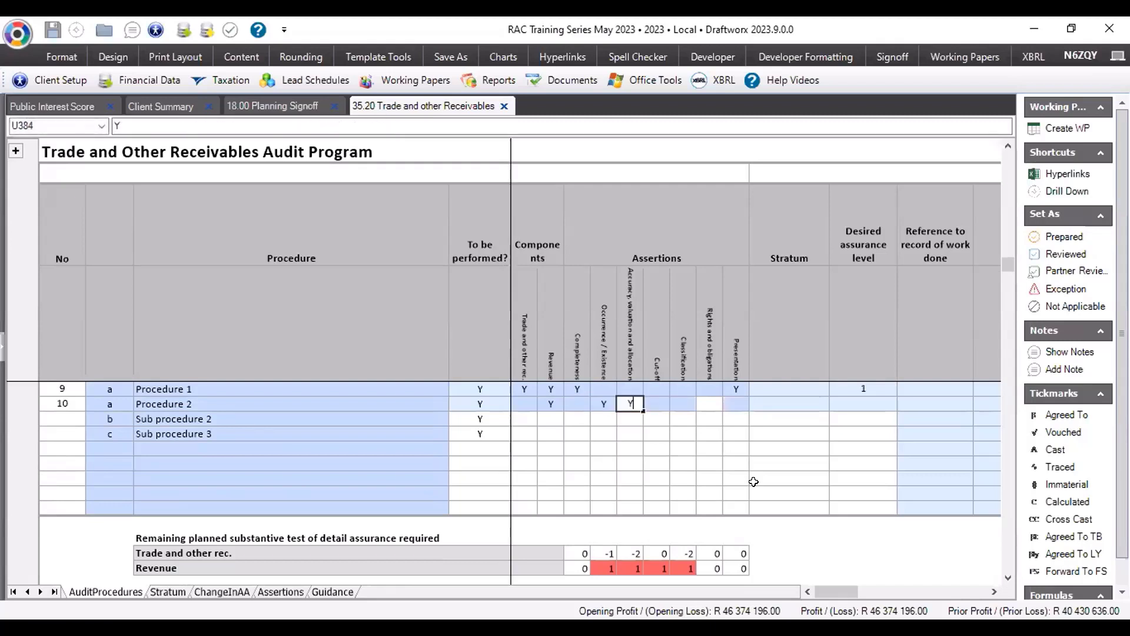
key("Tab")
type("y")
key("Tab")
type("y")
key("Tab")
Set the desired assurance level of Procedure 2 to 1.
key("Tab")
key("Tab")
key("Tab")
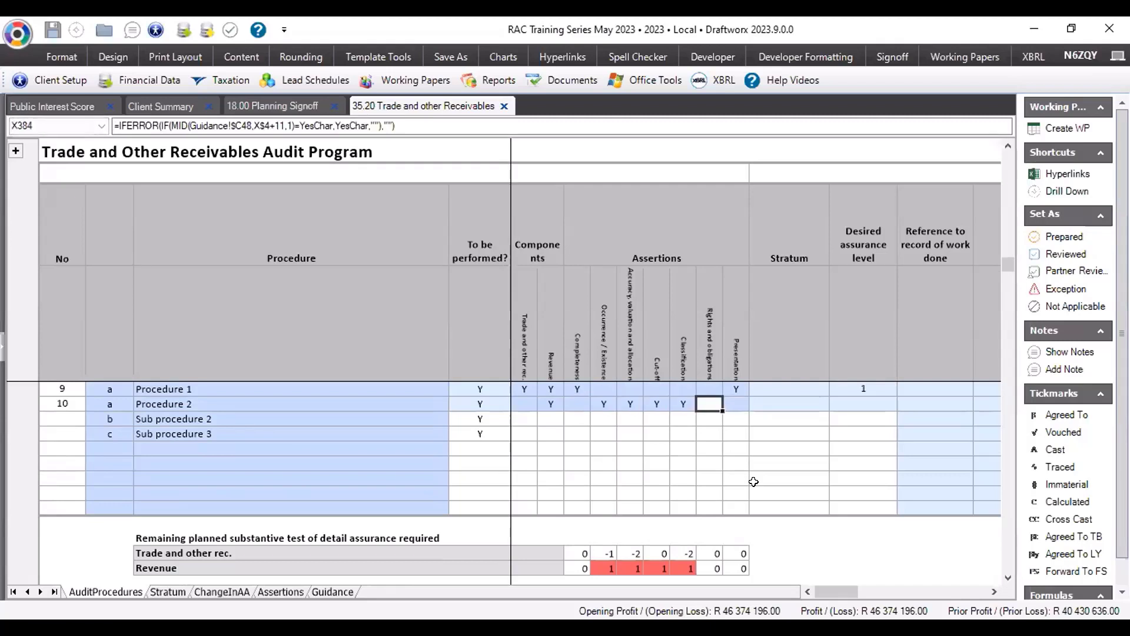
type("1")
key("Tab")
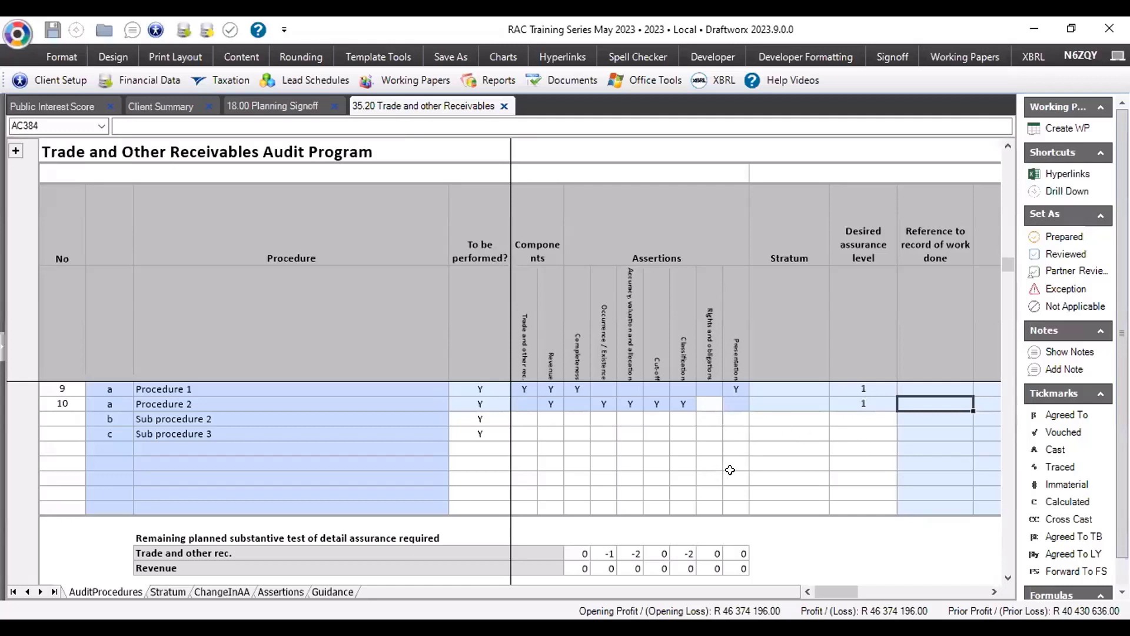
Examine the remaining planned substantive test of detail assurance per assertion for Trade and other rec. and Revenue.
scroll(459, 482, "down", 2)
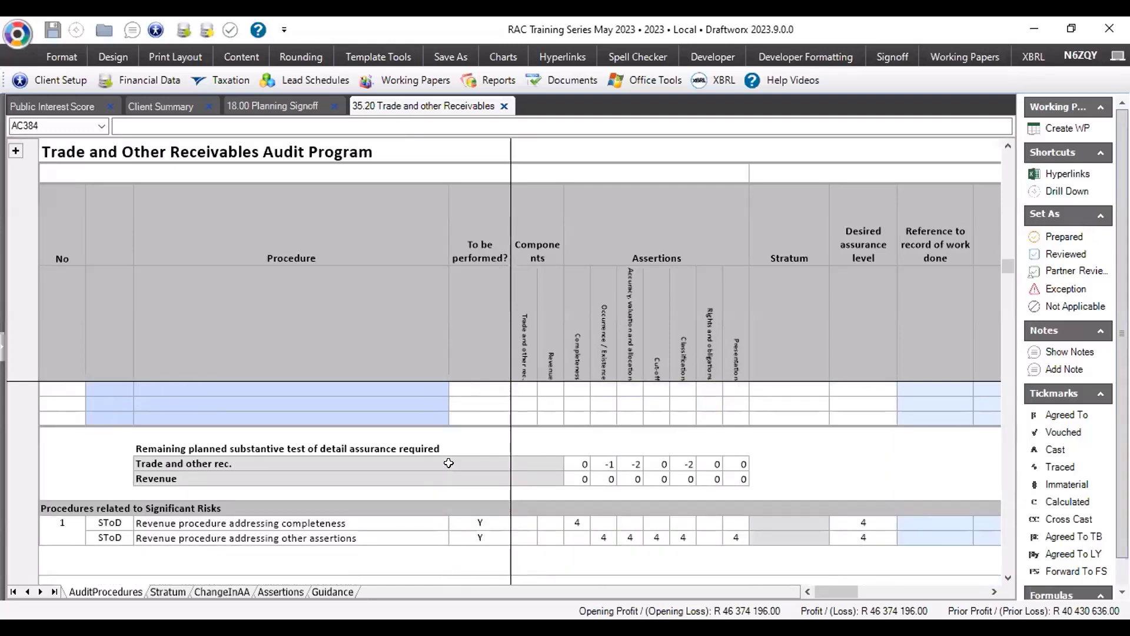
scroll(425, 458, "up", 2)
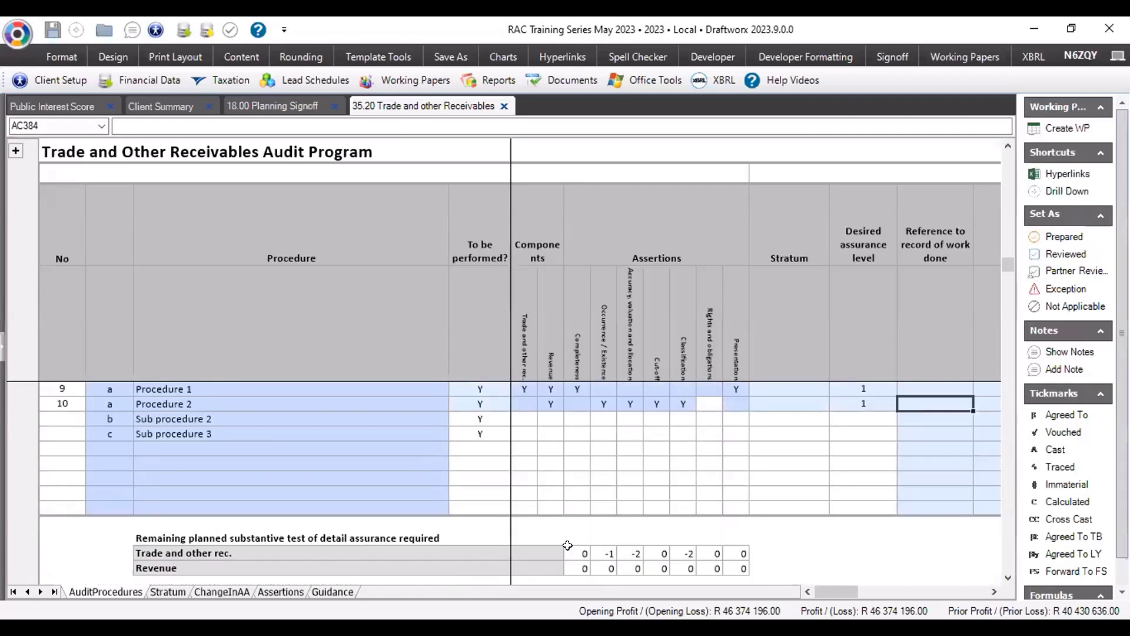
left_click_drag(574, 553, 730, 562)
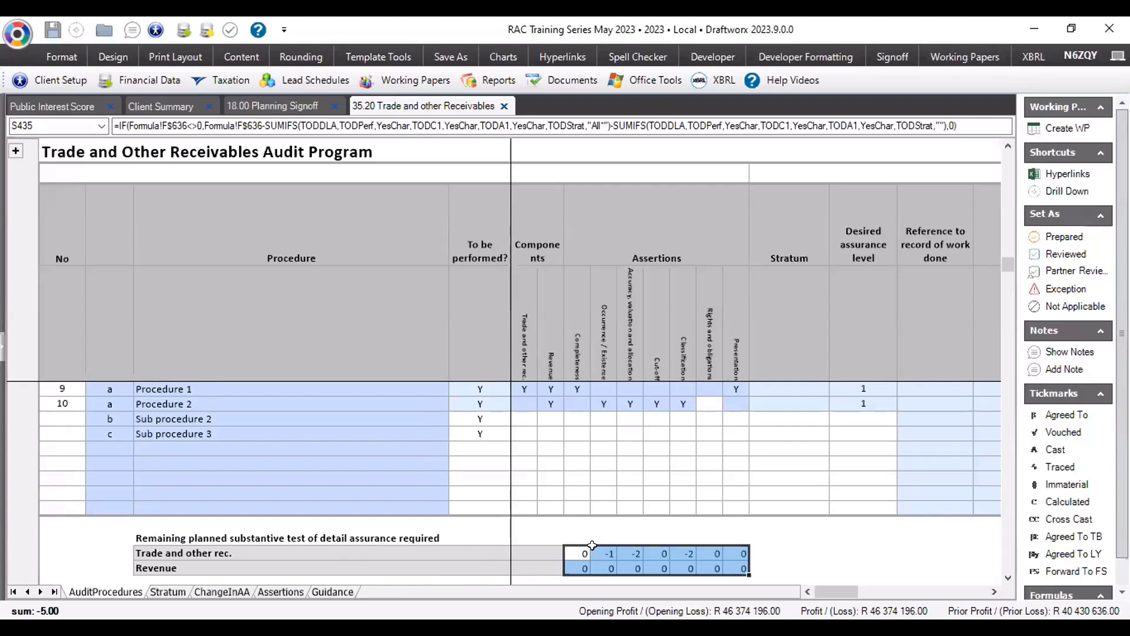
left_click_drag(607, 554, 626, 551)
left_click(687, 554, "ctrl")
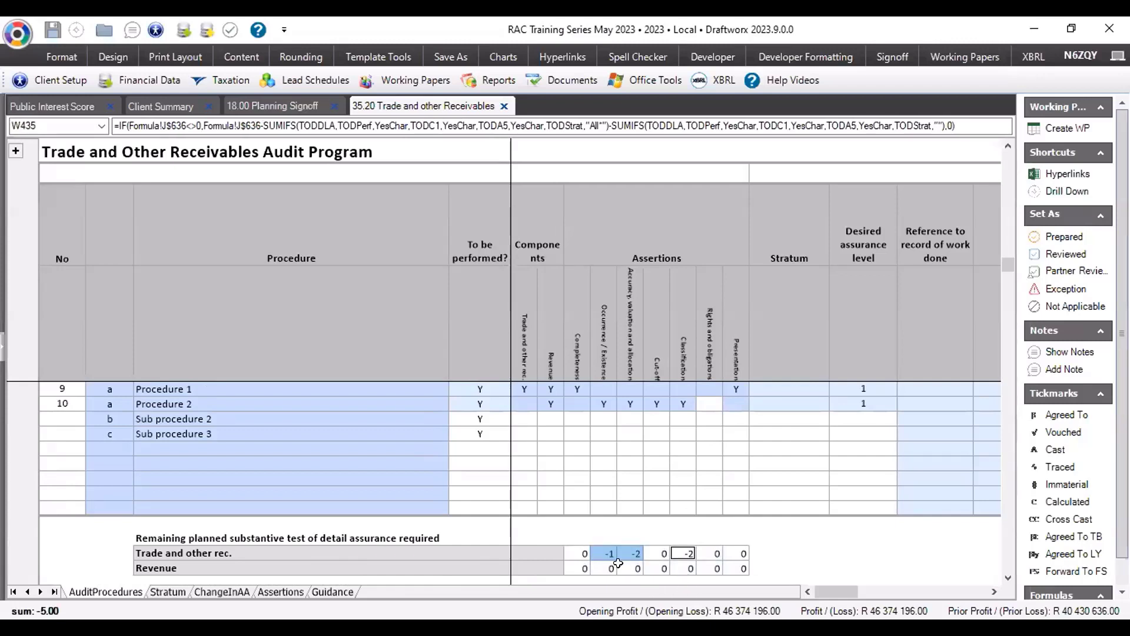
left_click_drag(605, 552, 627, 551)
left_click(675, 550, "ctrl")
left_click(596, 546)
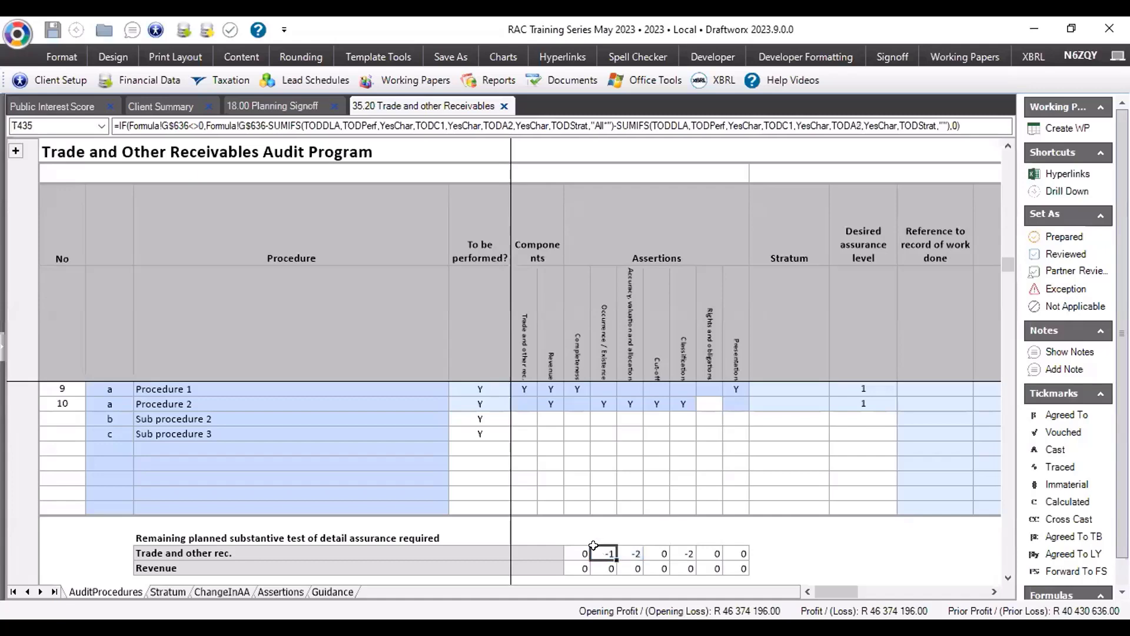
Examine the procedures related to significant risks, including the assertions covered by the two revenue procedures.
scroll(468, 574, "down", 2)
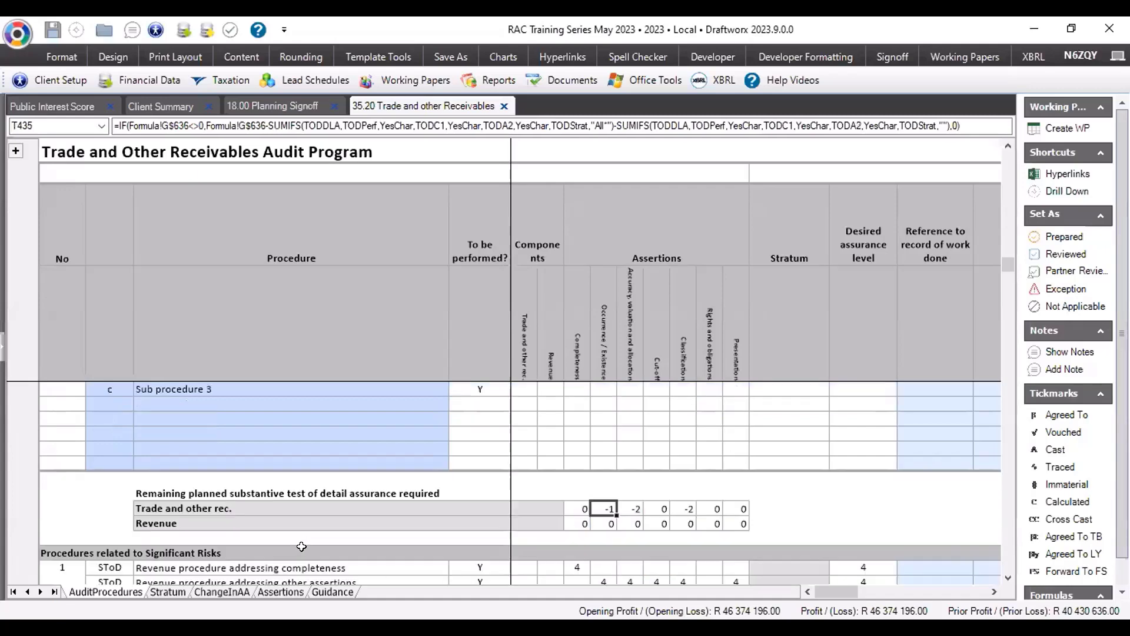
scroll(304, 530, "down", 2)
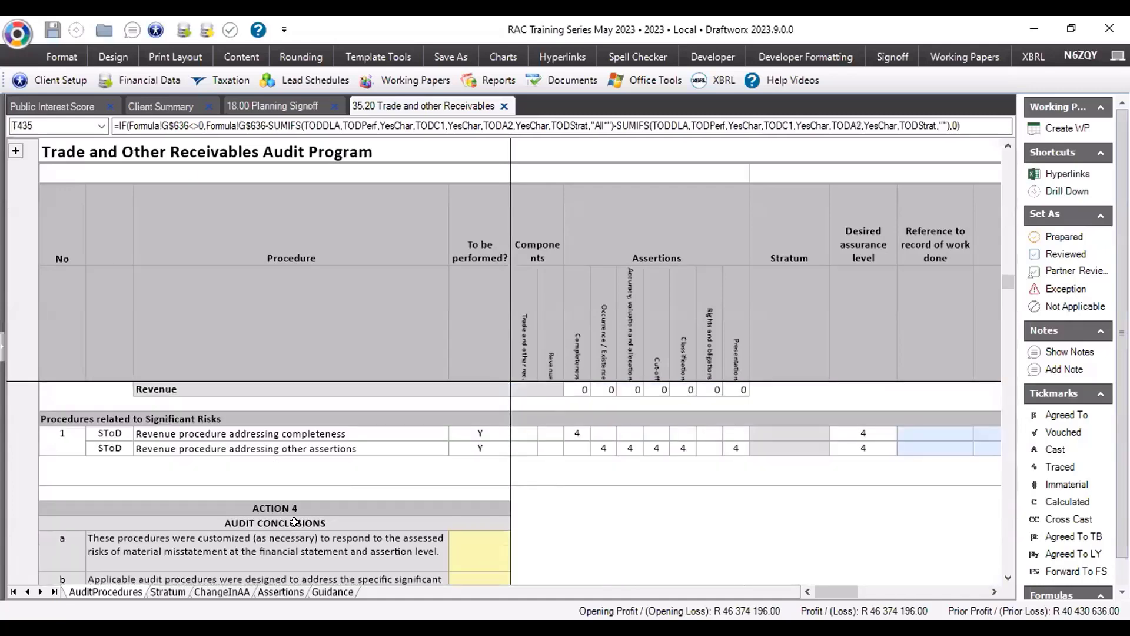
scroll(297, 525, "up", 1)
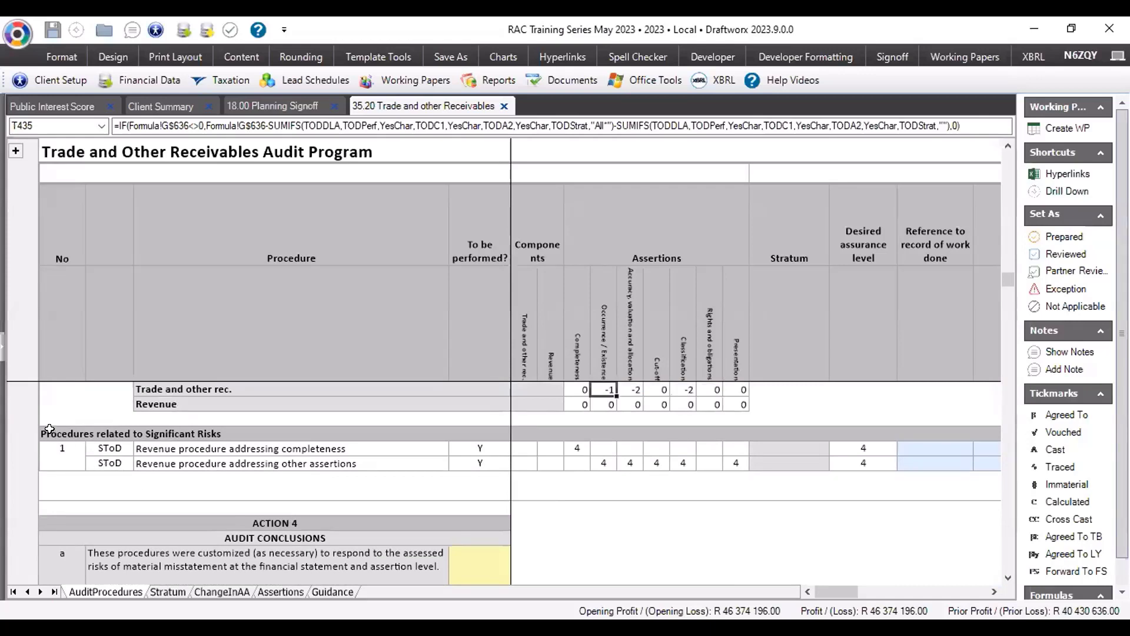
left_click(49, 433)
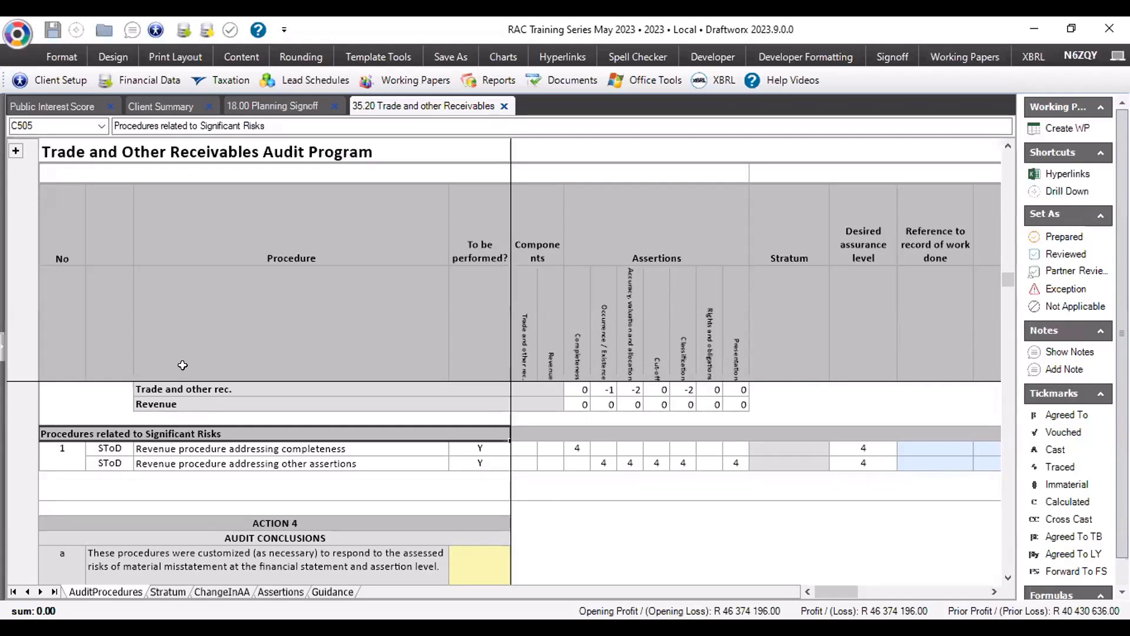
left_click(160, 447)
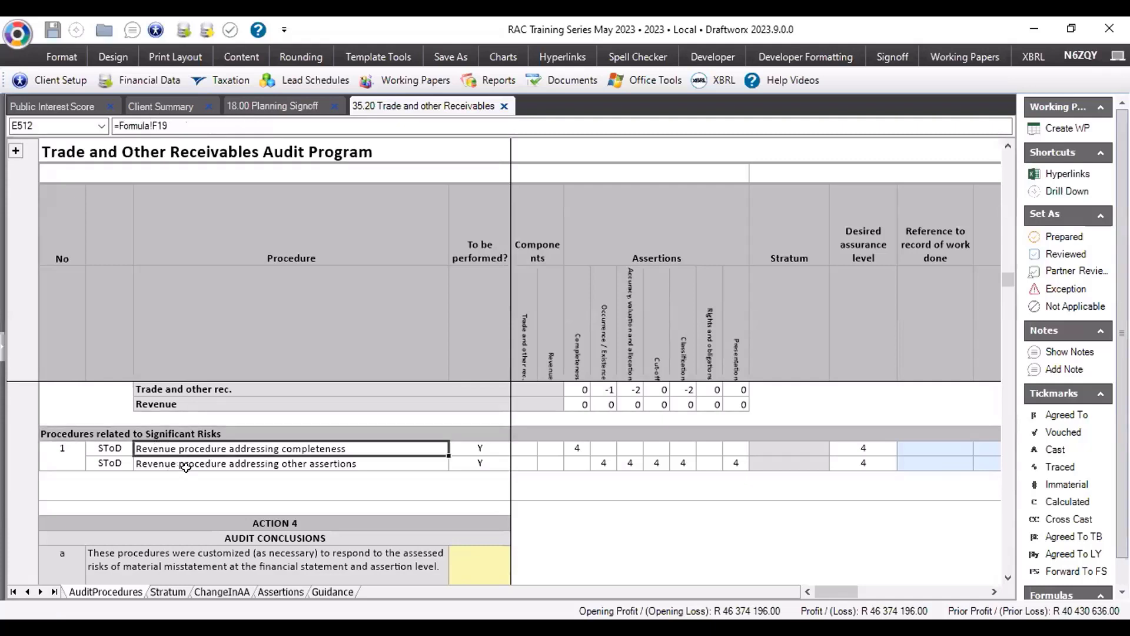
left_click_drag(217, 453, 213, 457)
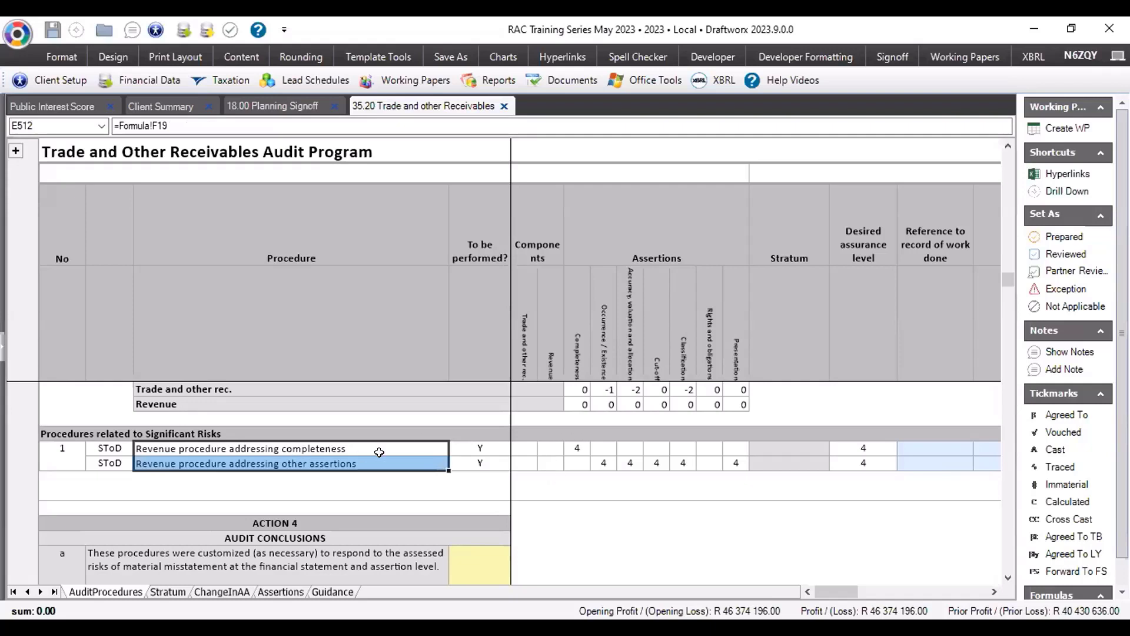
left_click(568, 445)
left_click_drag(598, 466, 683, 465)
left_click(736, 463)
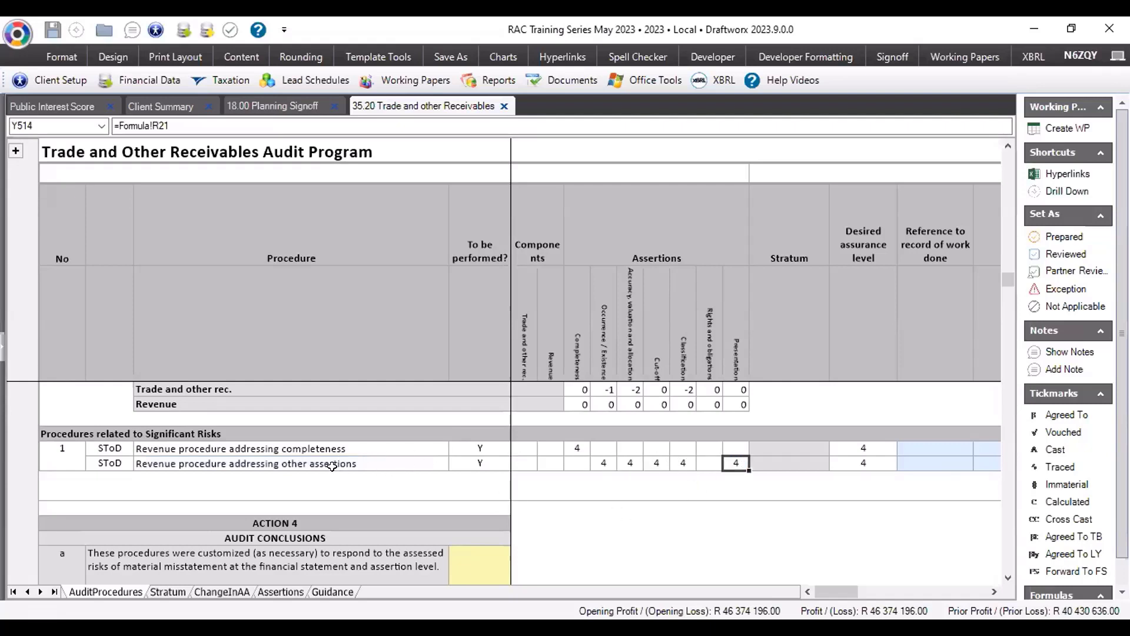
Open the 30.20 Fixed Assets And Investment Property Cycle Audit Program working paper.
left_click(412, 80)
mouse_move(538, 345)
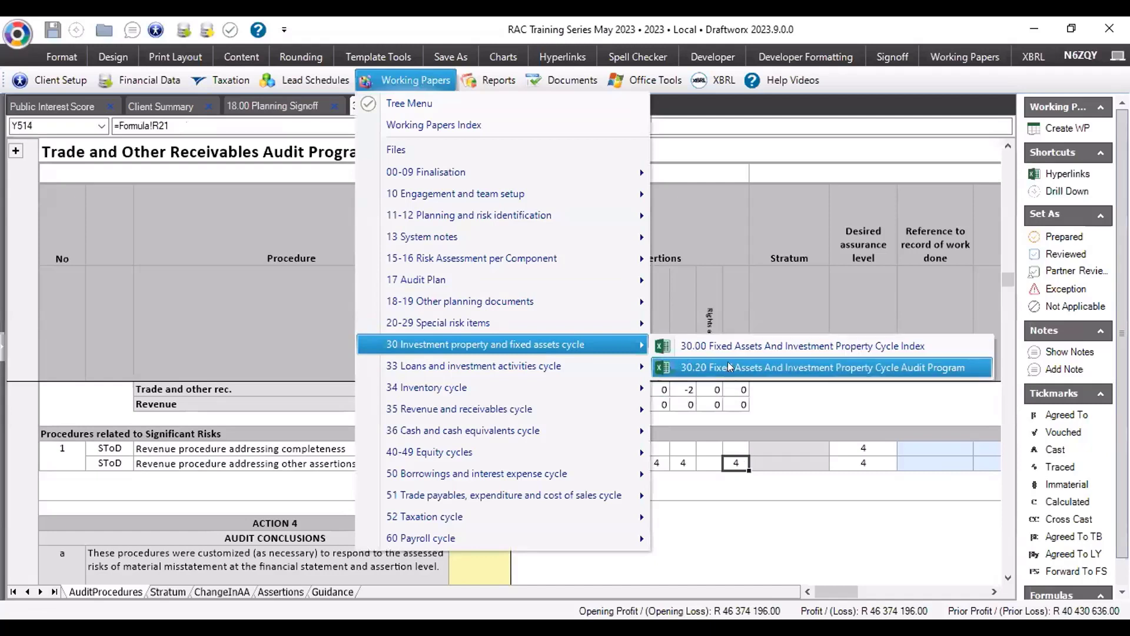
left_click(728, 369)
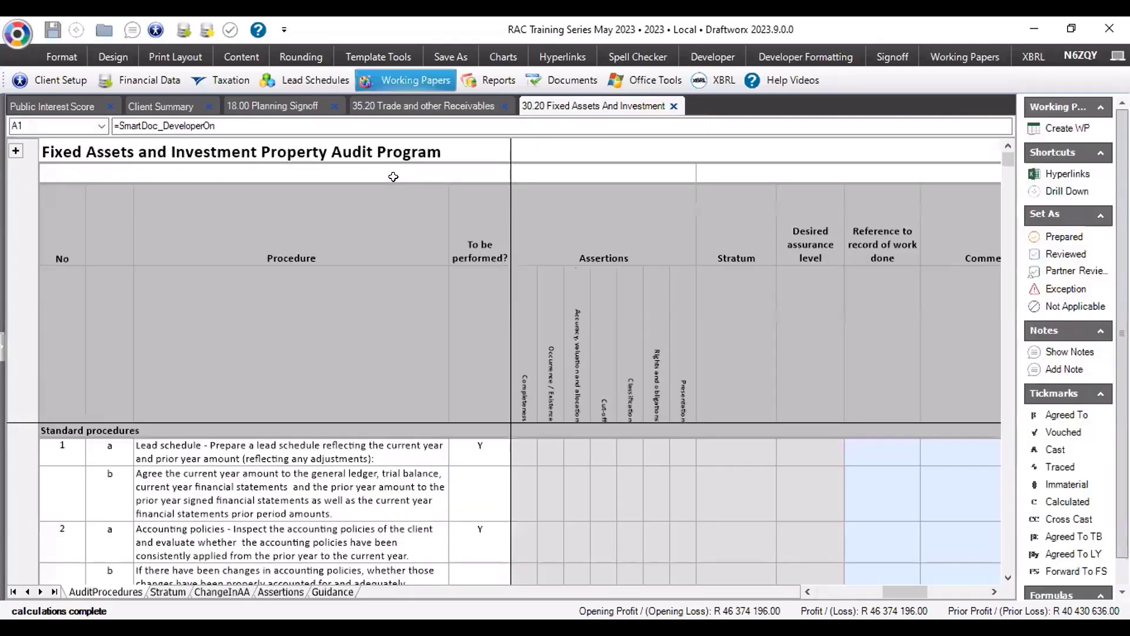
left_click(406, 81)
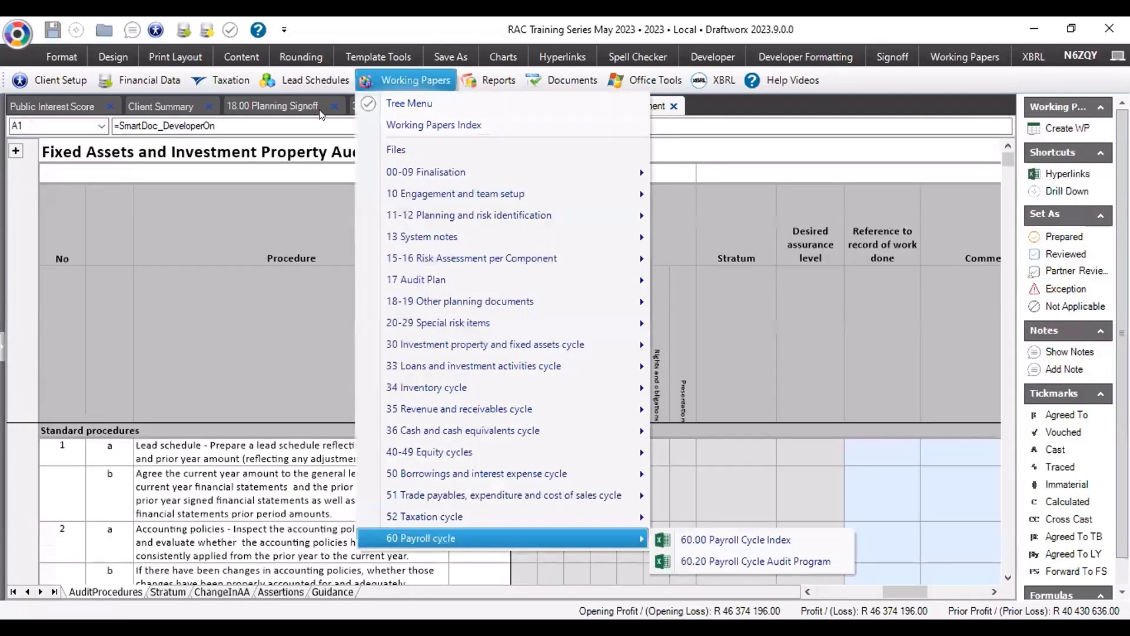
left_click(277, 522)
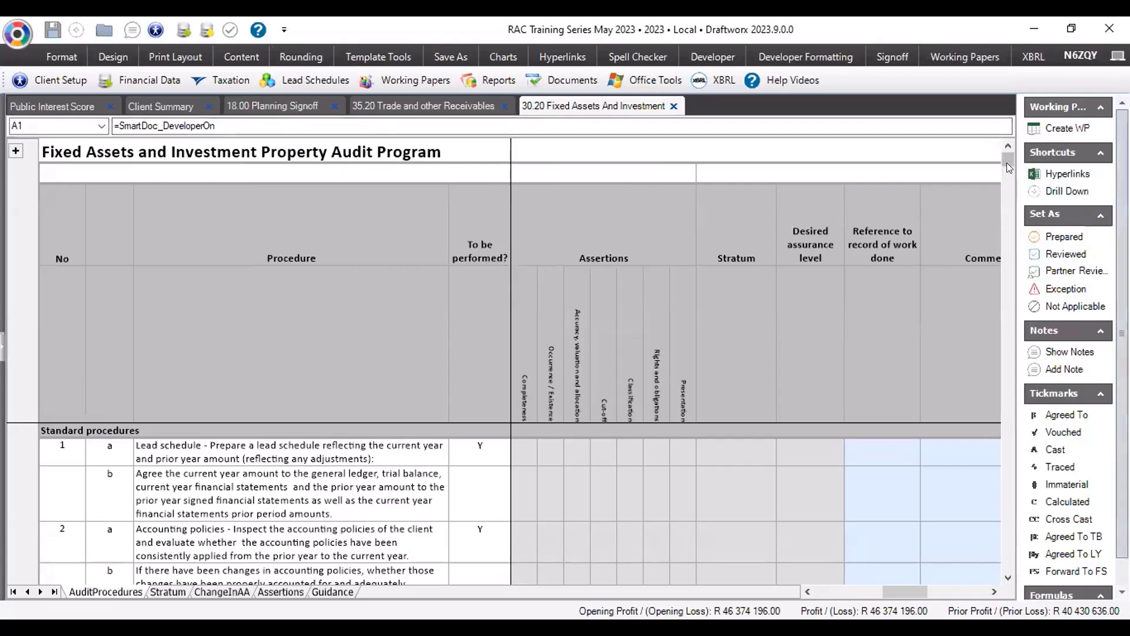
Check the fixed assets program's remaining planned assurance and the area between it and the audit conclusions for significant risk procedures.
left_click_drag(1007, 164, 999, 282)
scroll(318, 456, "up", 2)
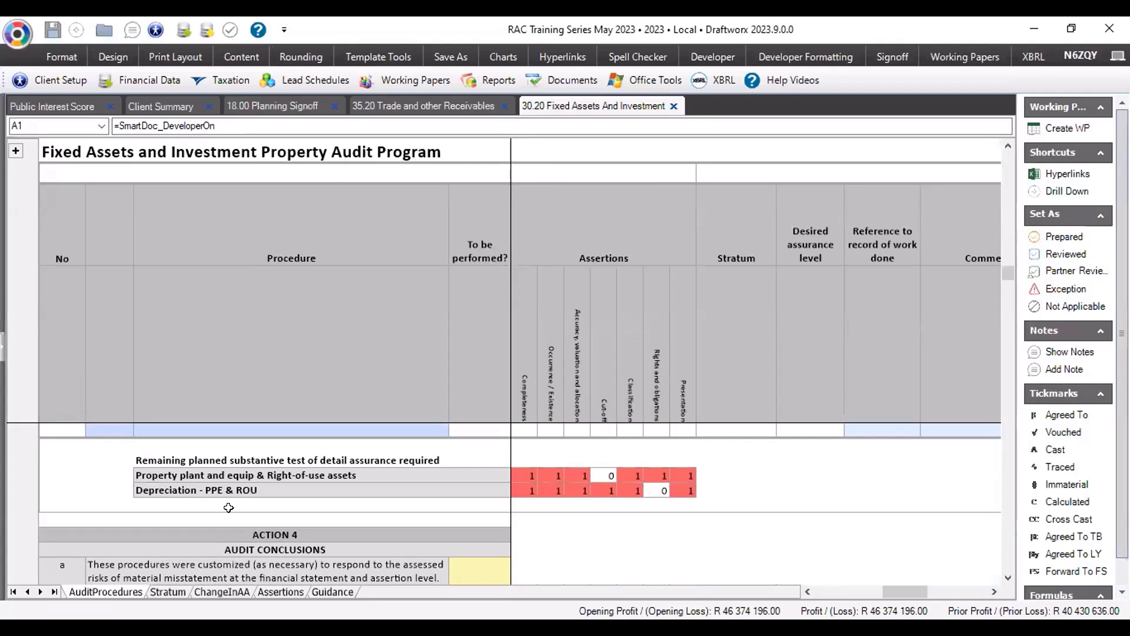
scroll(228, 507, "up", 1)
scroll(228, 517, "down", 1)
mouse_move(96, 518)
left_mouse_down()
mouse_move(93, 495)
mouse_move(95, 517)
left_mouse_up()
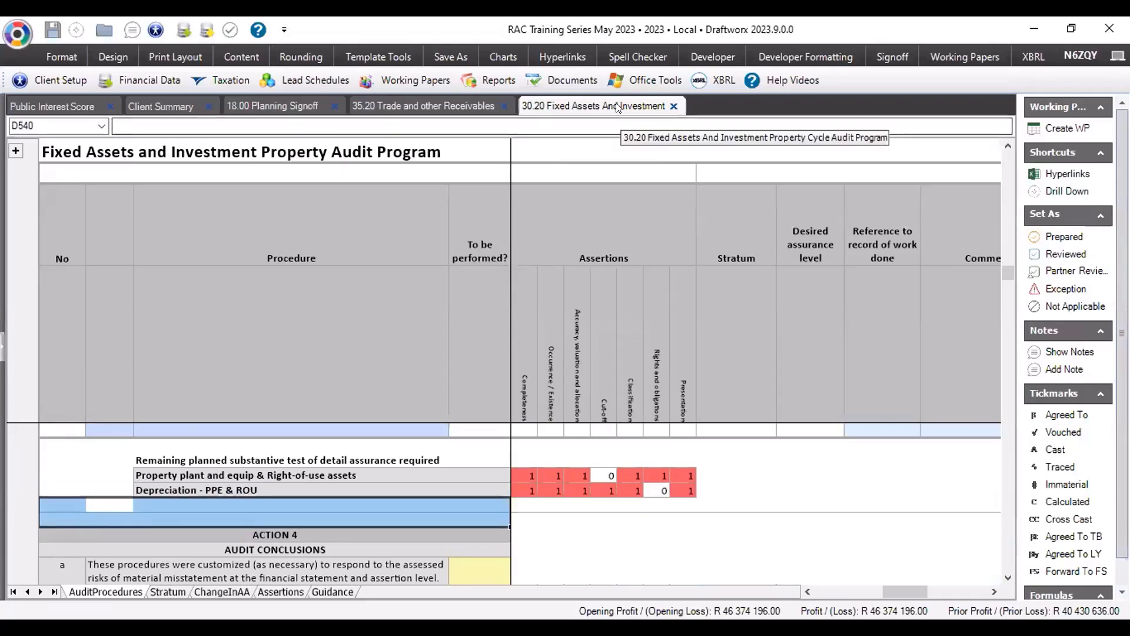
Close the Fixed Assets and Investment Property Audit Program without saving and return to the Trade and Other Receivables Audit Program.
key("ctrl+F4")
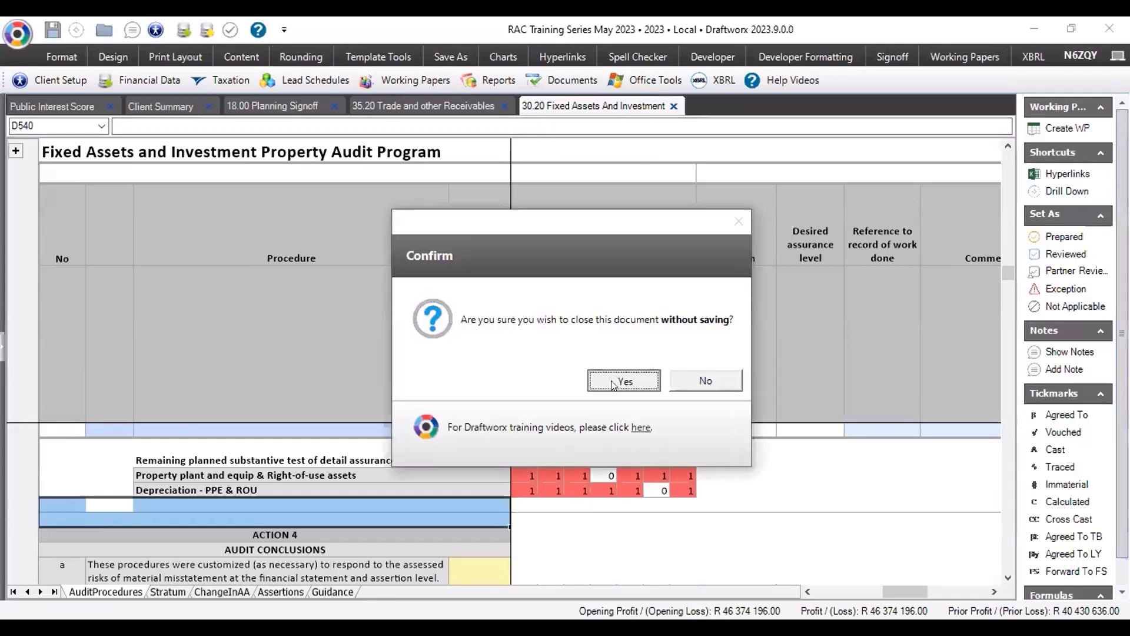
left_click(611, 380)
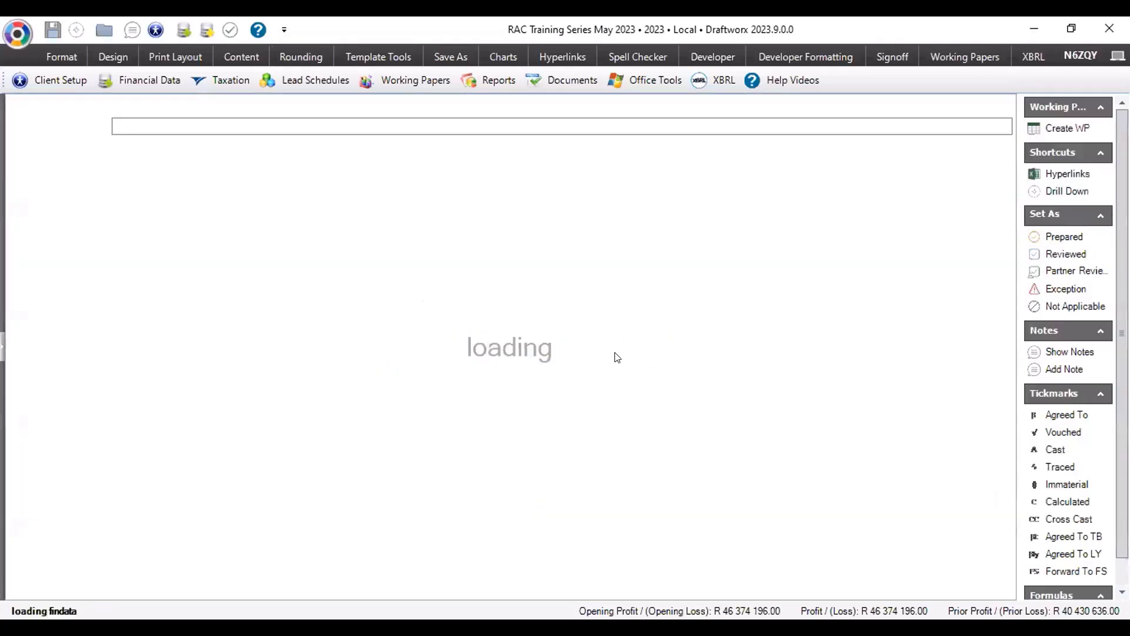
scroll(365, 456, "down", 10)
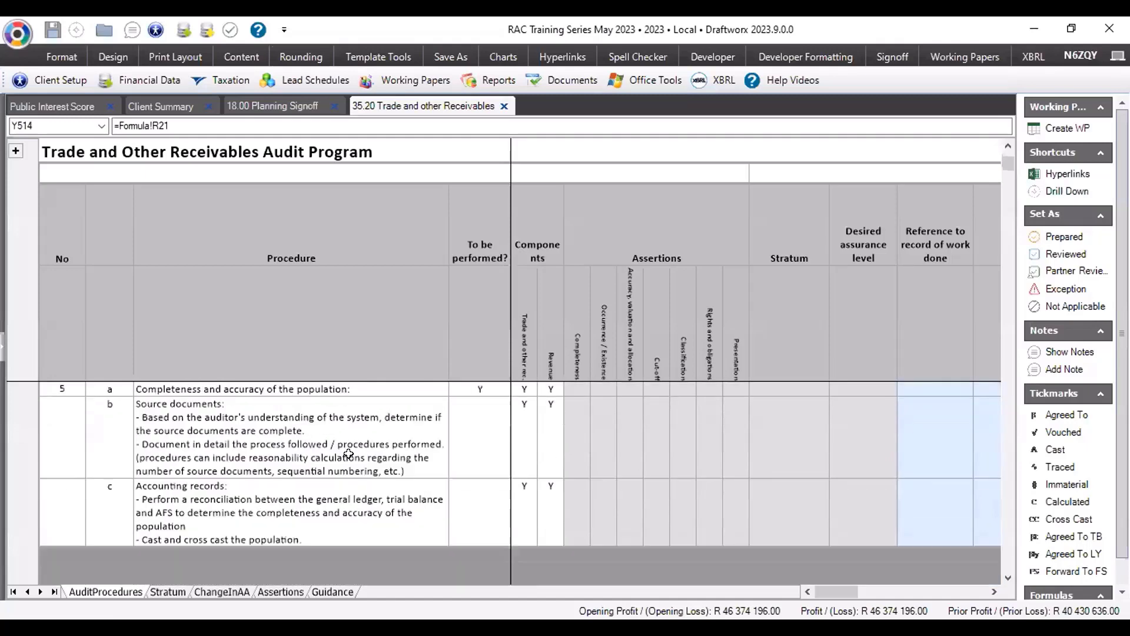
Answer Y to audit conclusion a, that the procedures were customized to respond to the assessed risks of material misstatement.
scroll(559, 457, "down", 10)
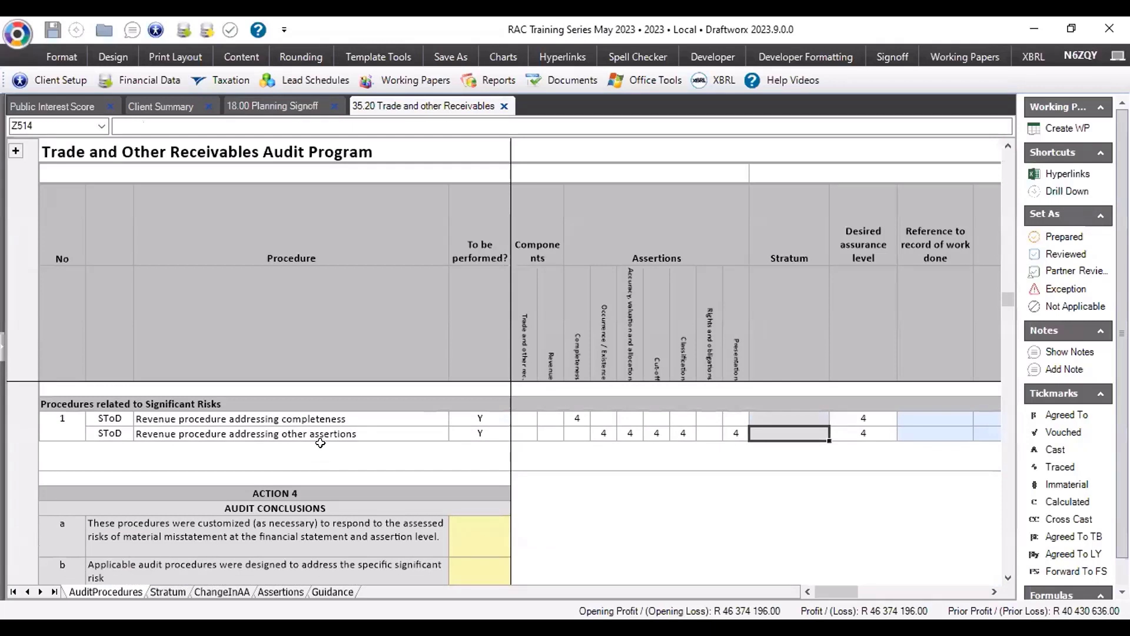
scroll(346, 451, "down", 1)
scroll(345, 451, "down", 1)
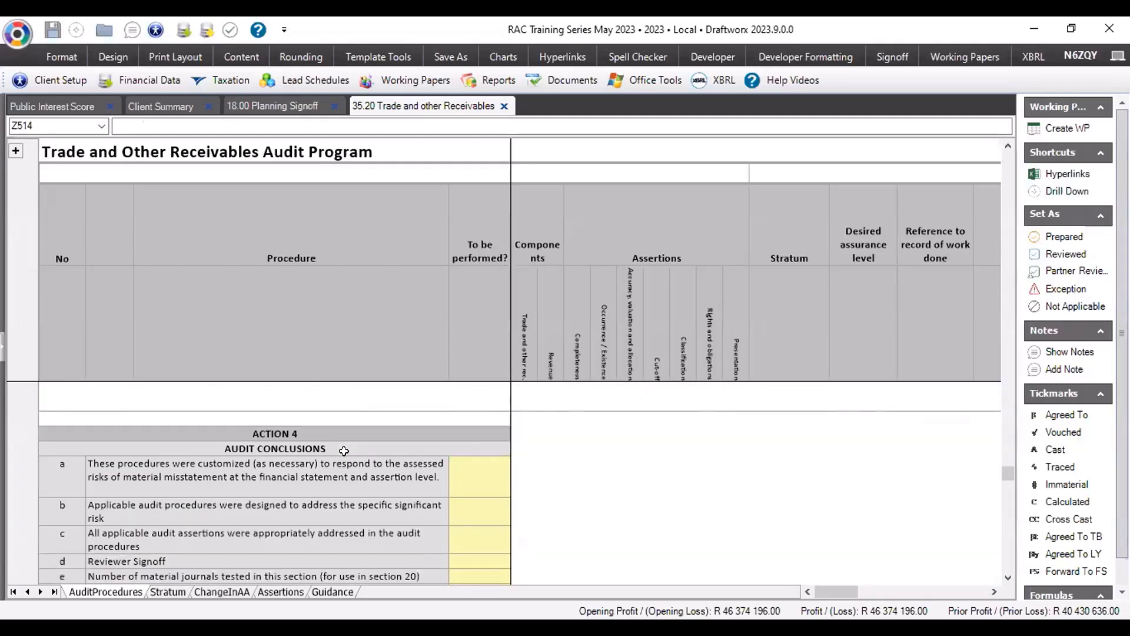
scroll(340, 442, "down", 1)
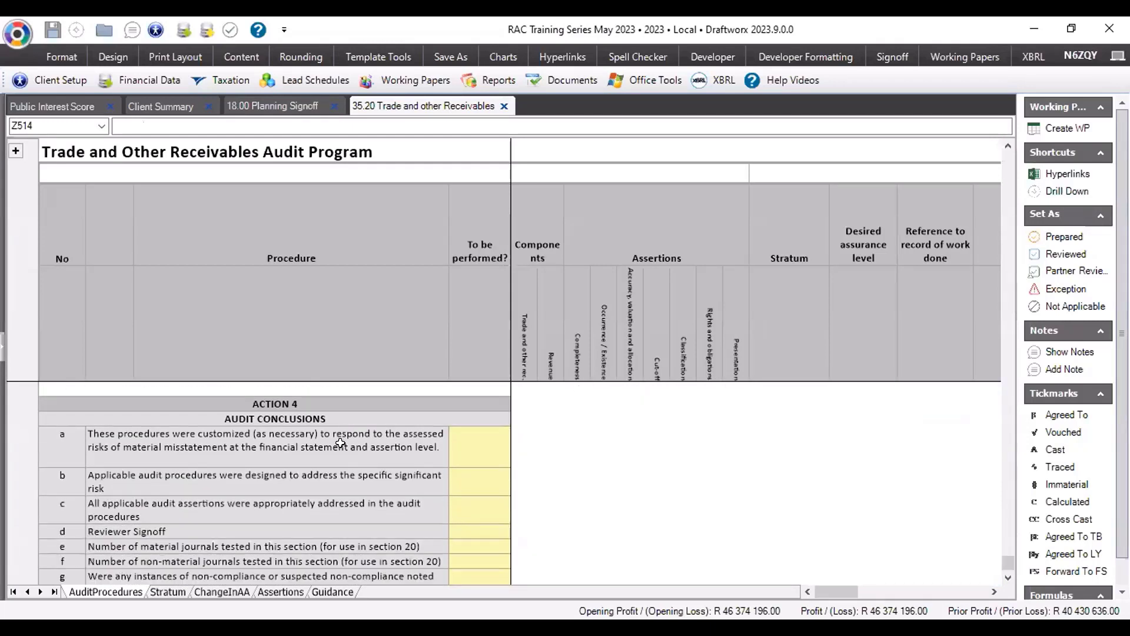
left_click(453, 436)
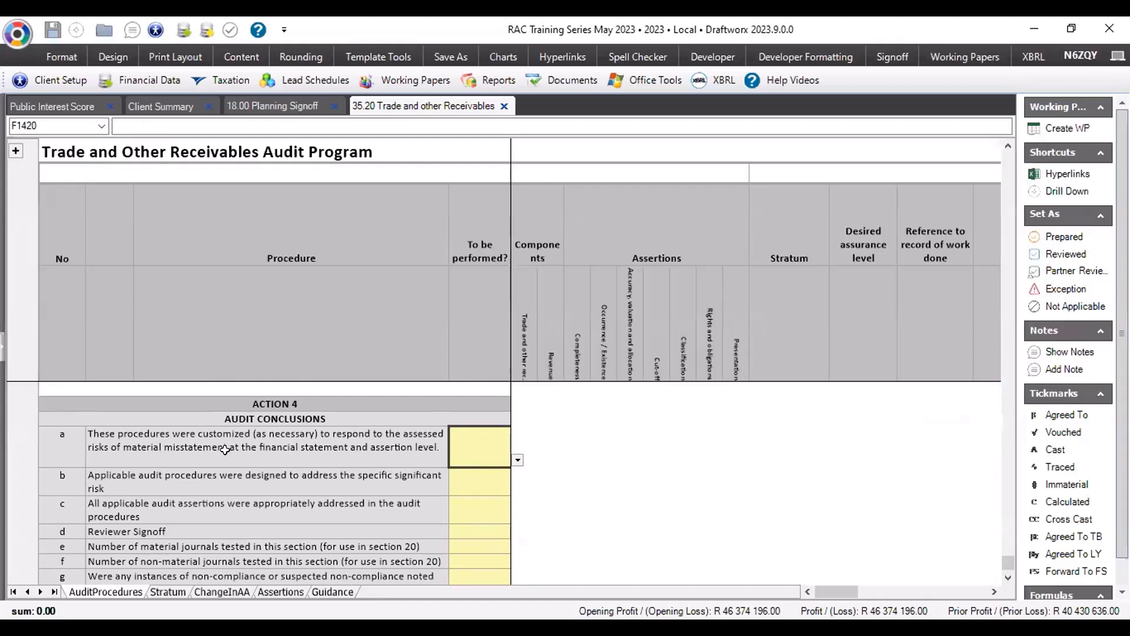
left_click(451, 480)
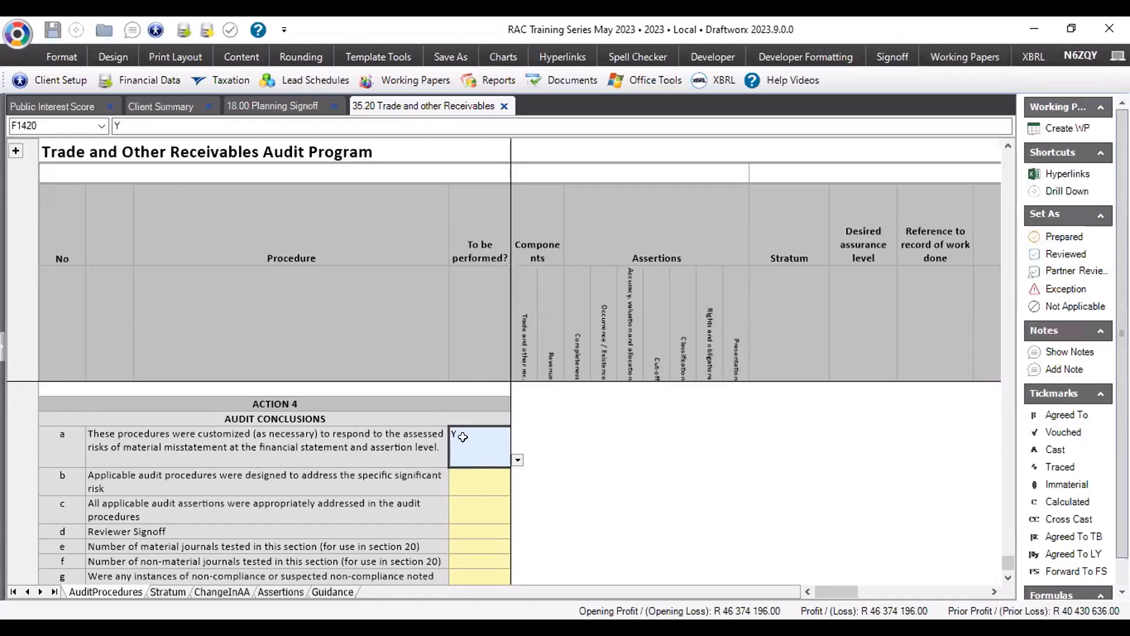
Review the two significant risk revenue procedures and answer Y to audit conclusion b on procedures designed for the specific significant risk.
left_click(142, 492)
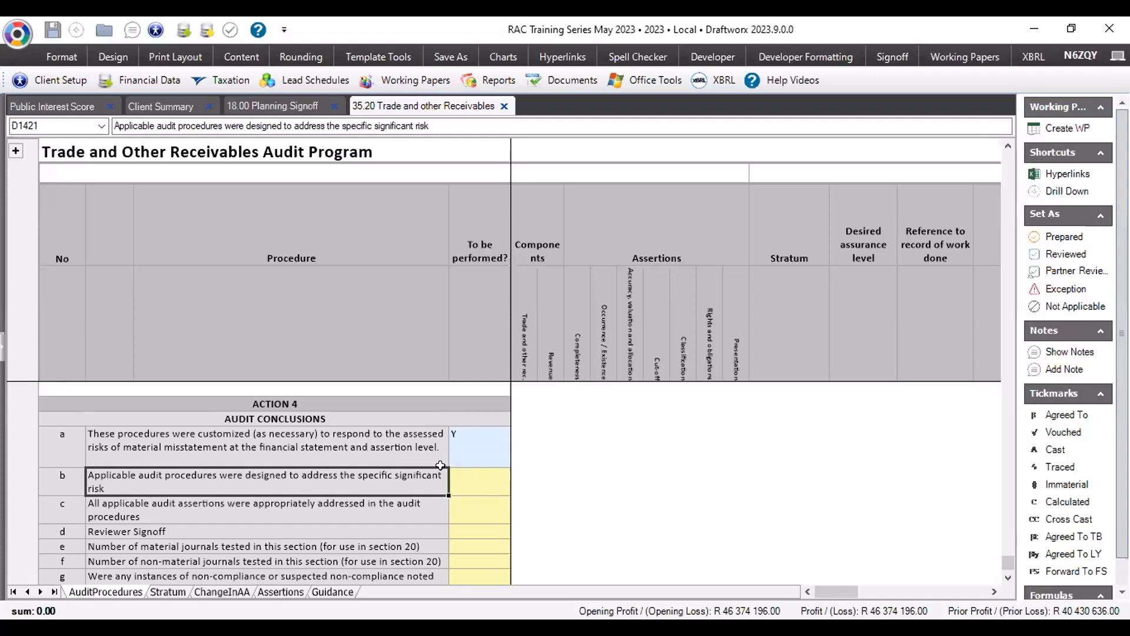
scroll(347, 454, "up", 3)
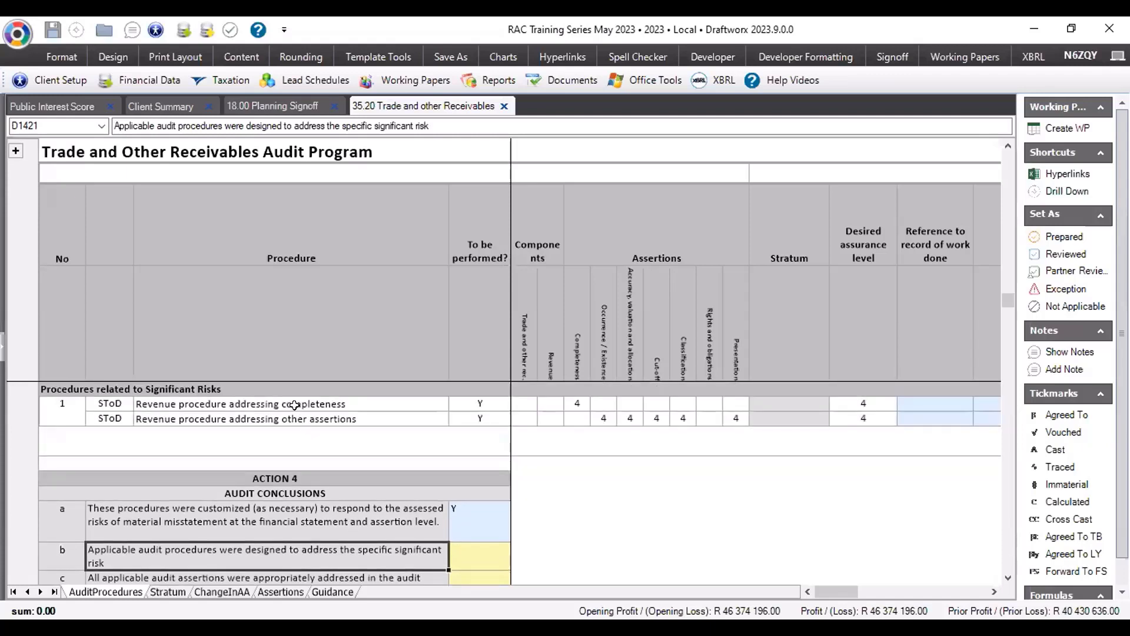
left_click_drag(295, 406, 299, 419)
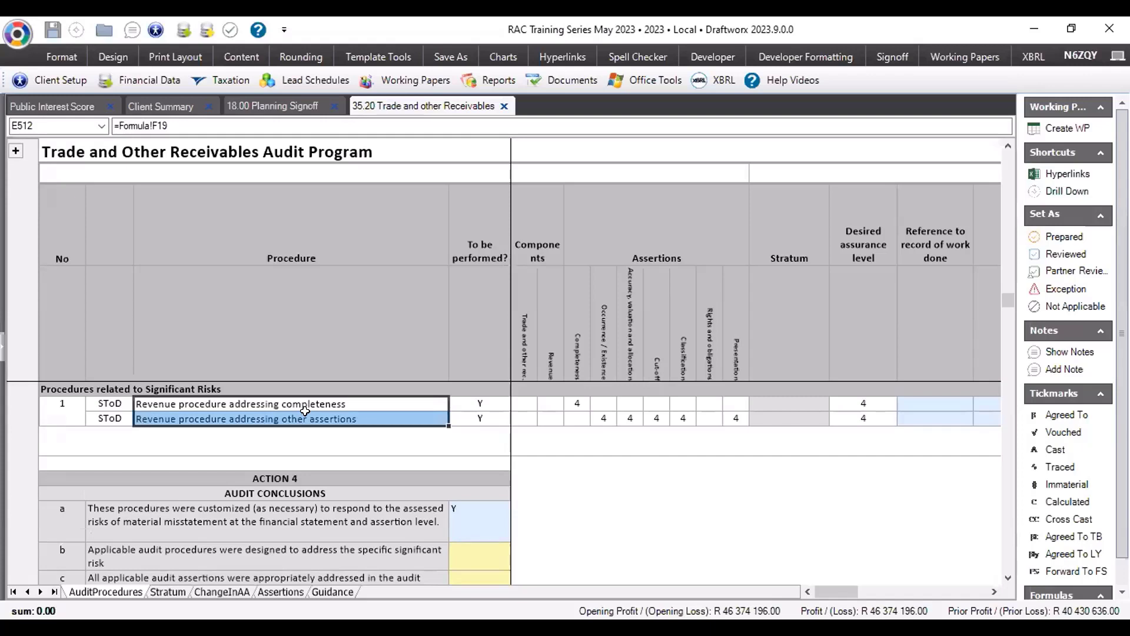
left_click(496, 547)
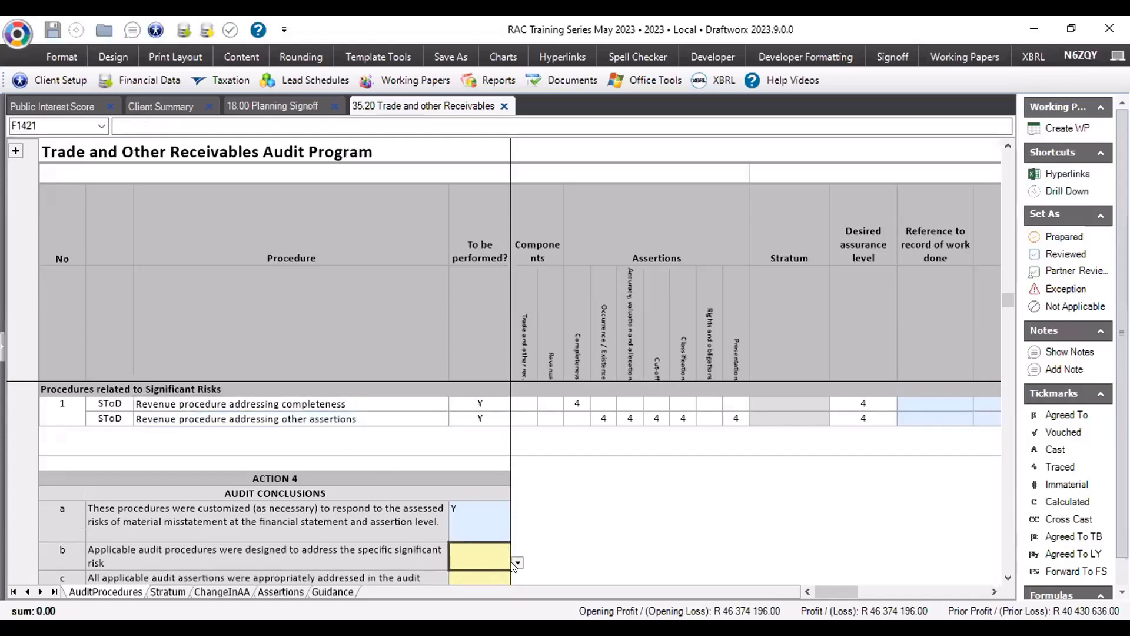
left_click(517, 564)
left_click(457, 581)
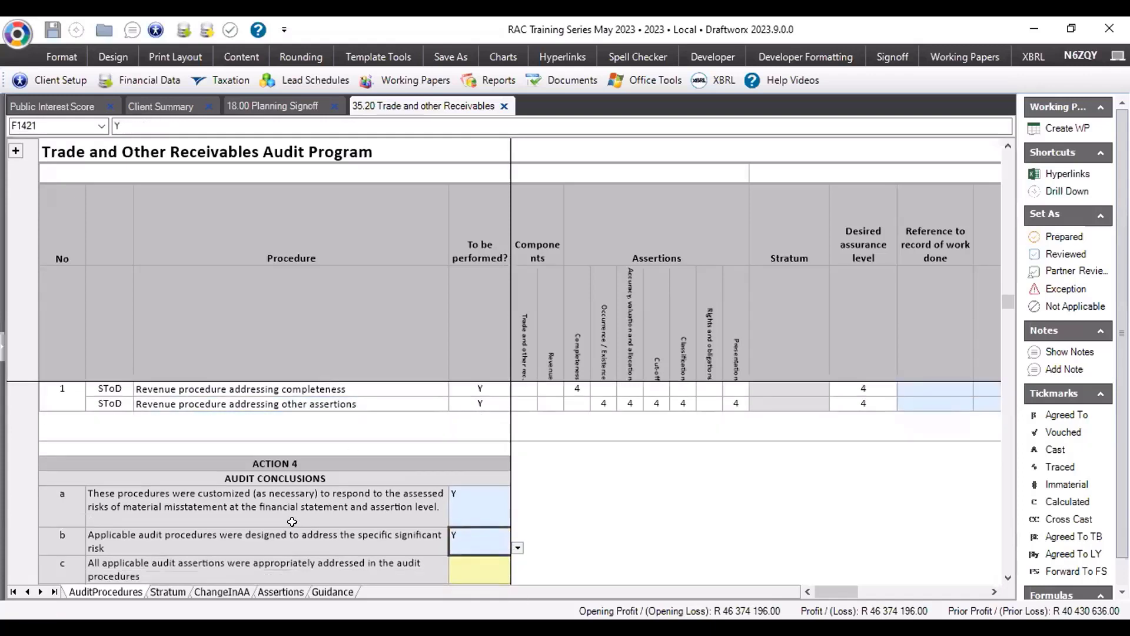
Answer Y to audit conclusion c, that all applicable audit assertions were appropriately addressed in the audit procedures.
scroll(292, 522, "down", 1)
left_click(130, 533)
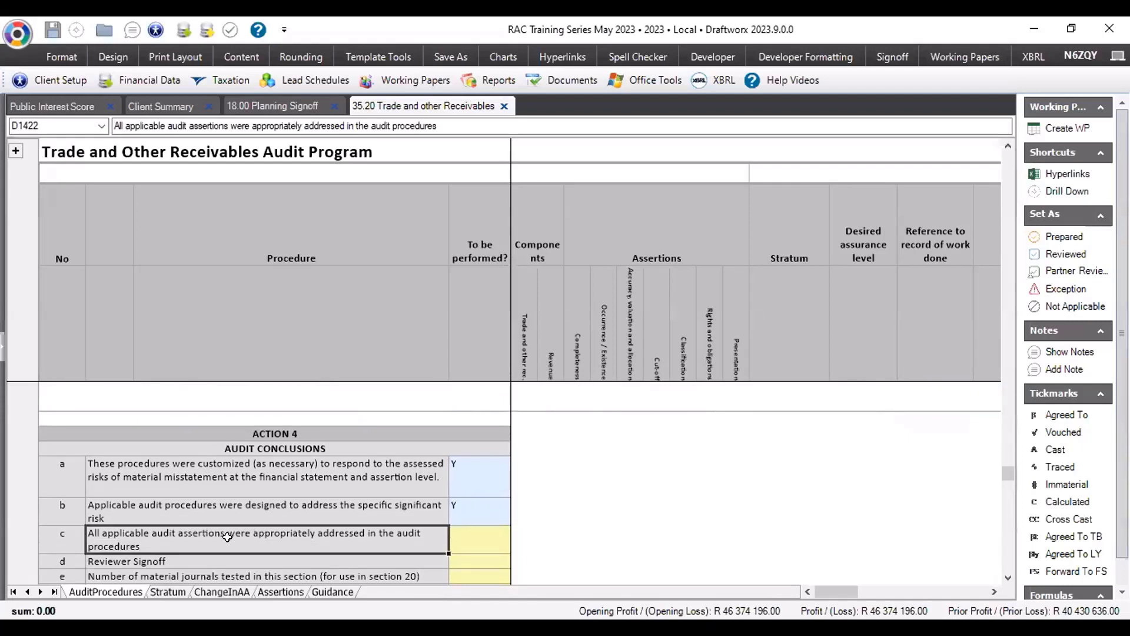
left_click(475, 531)
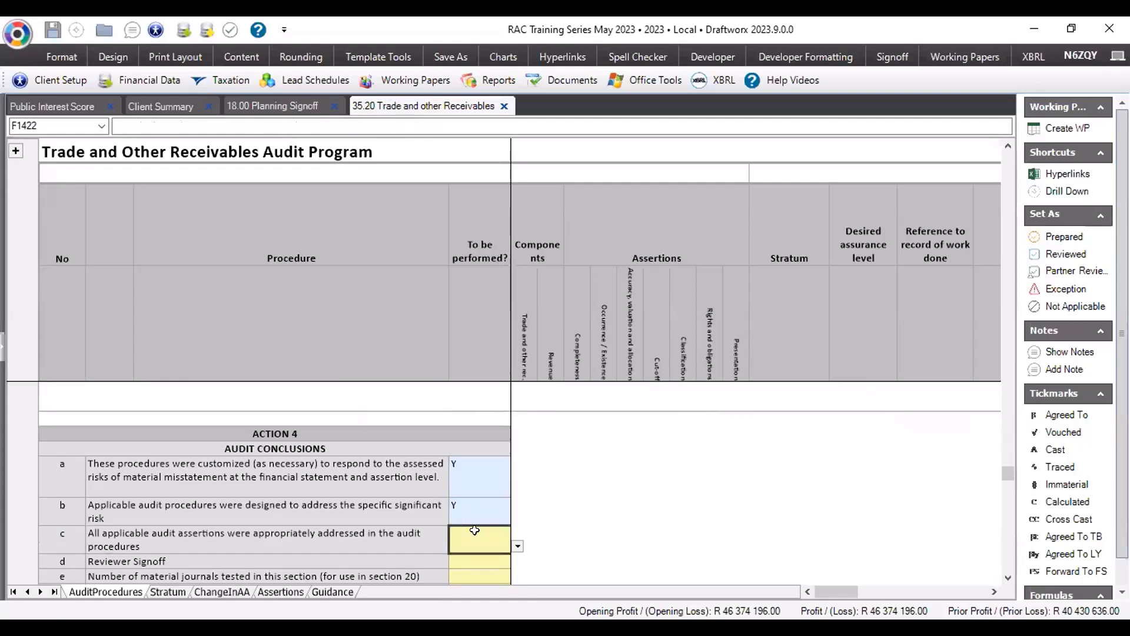
left_click(518, 546)
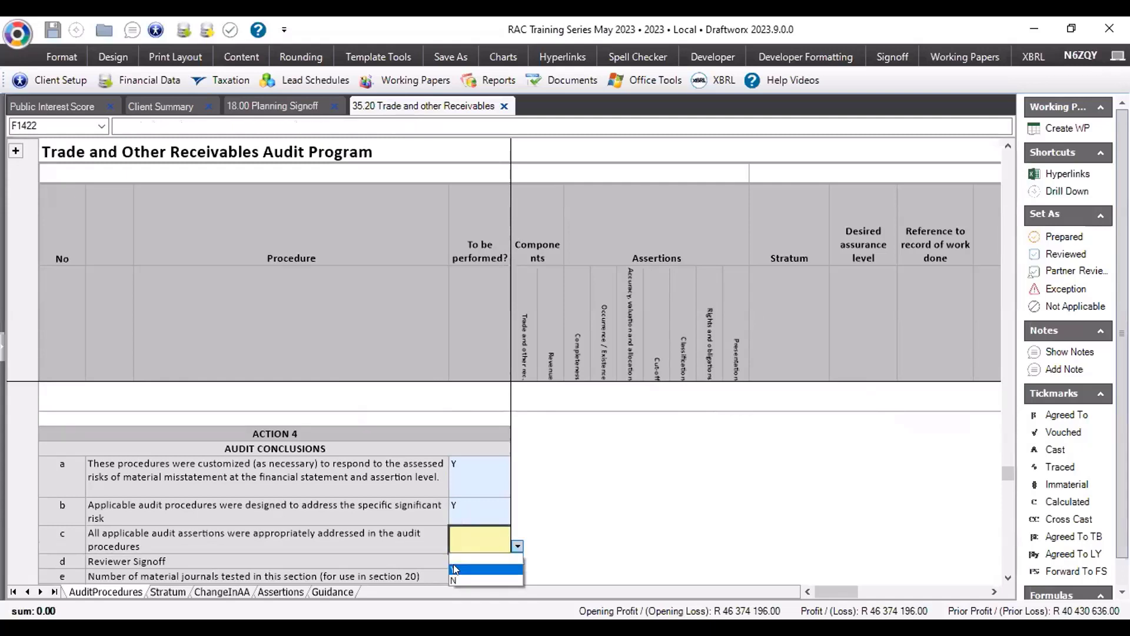
left_click(455, 568)
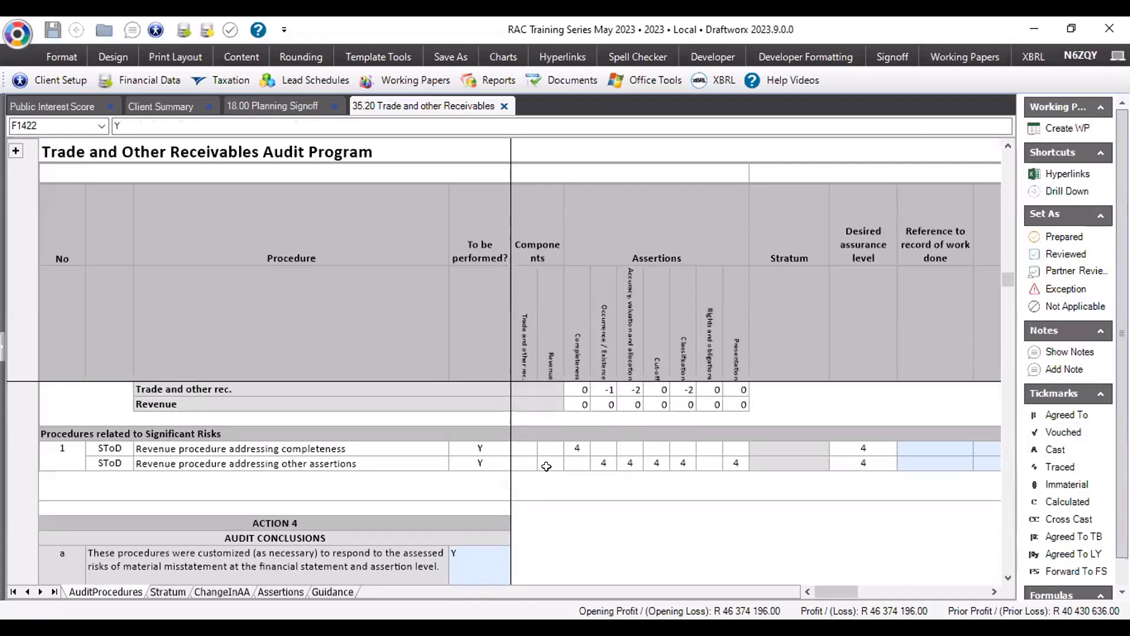
Check the remaining planned assurance for Trade and other receivables and Revenue across all assertions.
left_click_drag(577, 389, 739, 405)
left_click(581, 391)
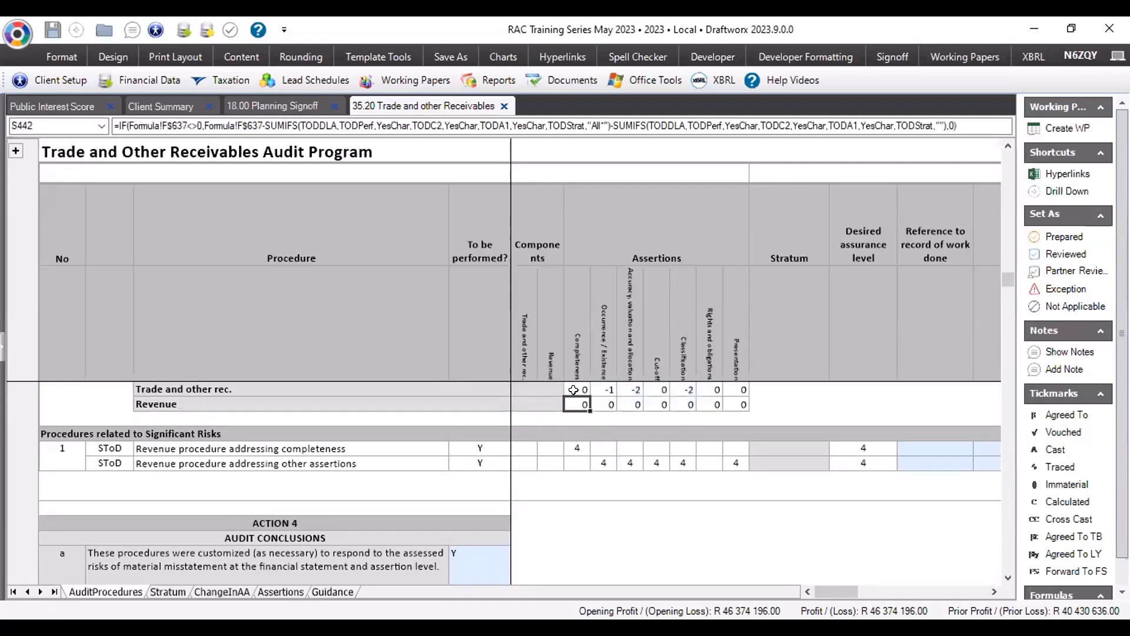
left_click(521, 536)
Switch to the 18.00 Planning Signoff and review the audit program results, including Trade and Other Receivables, Journal, Related Parties and Contingent Liabilities.
left_click(266, 106)
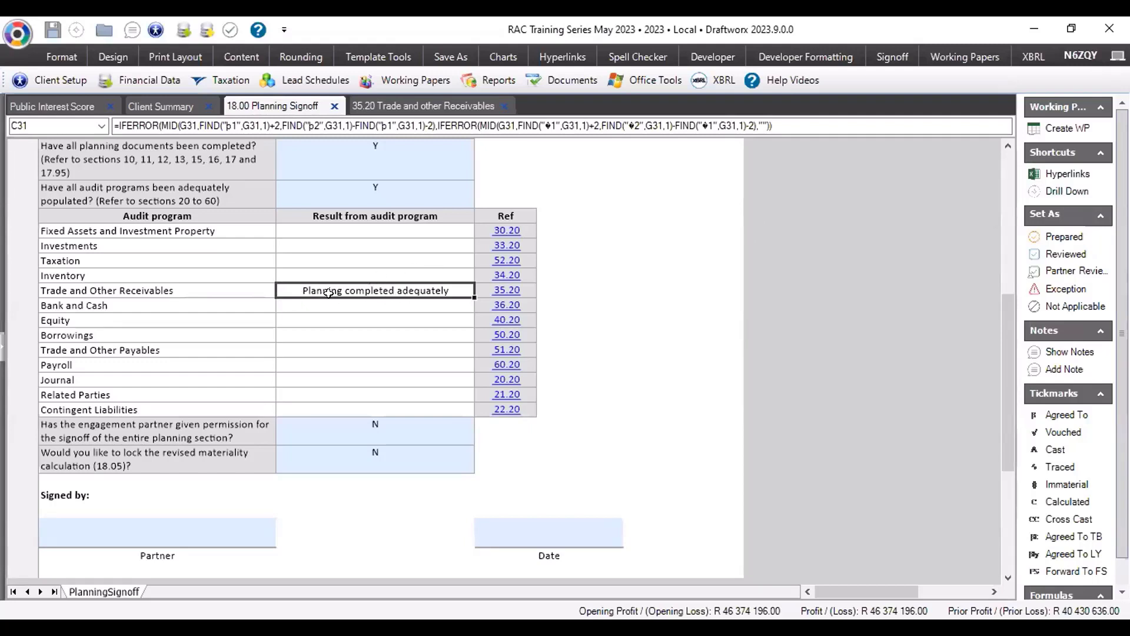
left_click(139, 290)
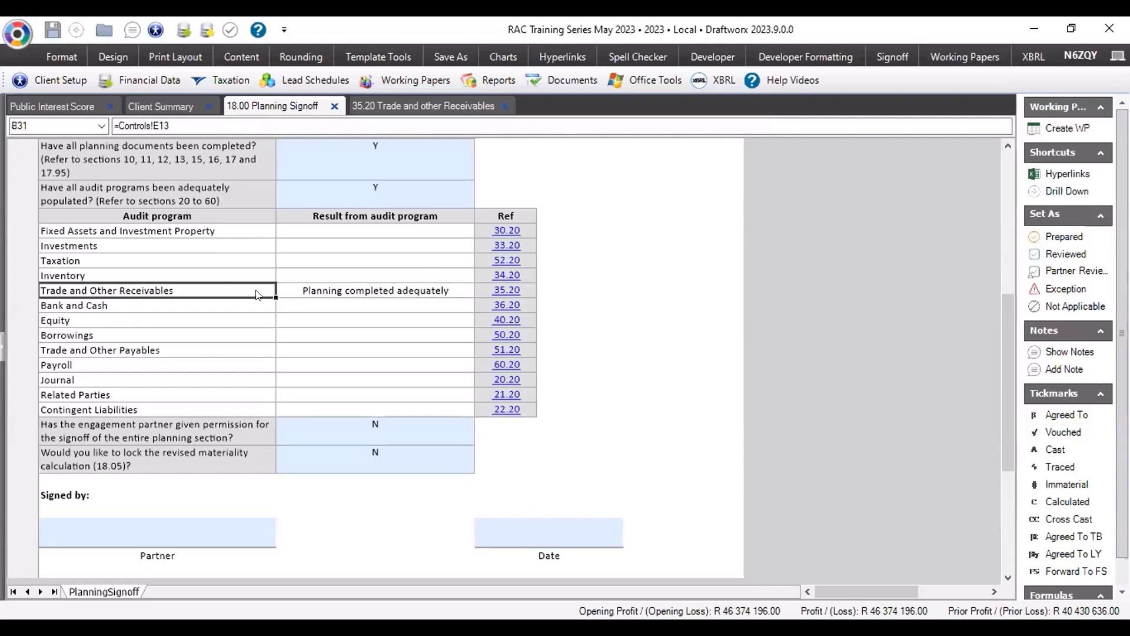
left_click_drag(257, 294, 296, 299)
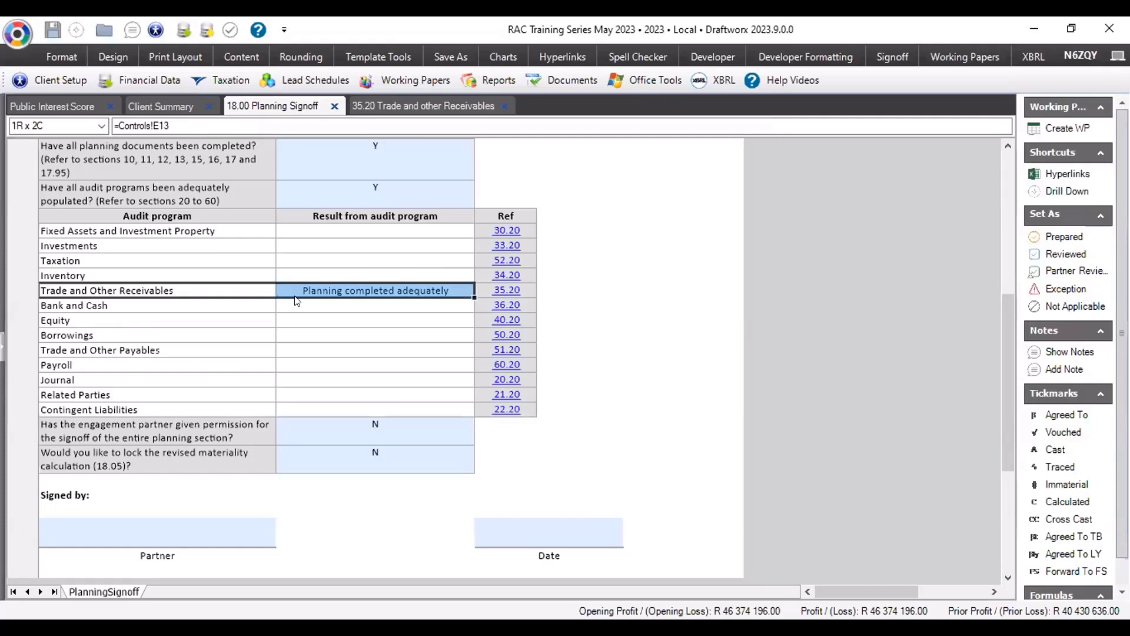
left_click_drag(321, 228, 343, 402)
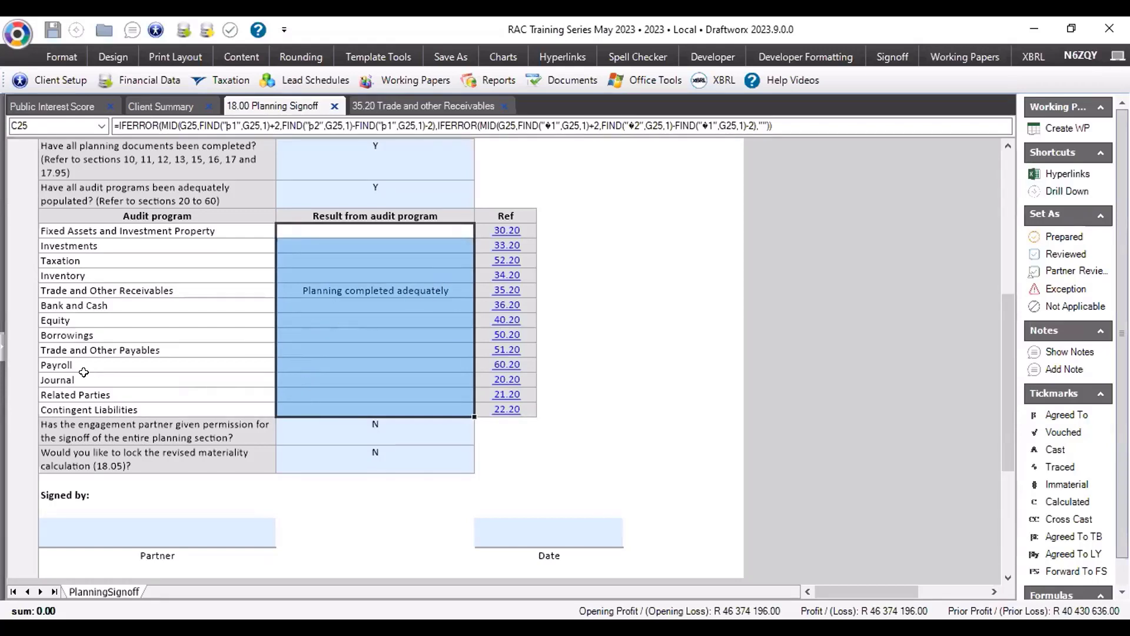
left_click_drag(84, 379, 481, 386)
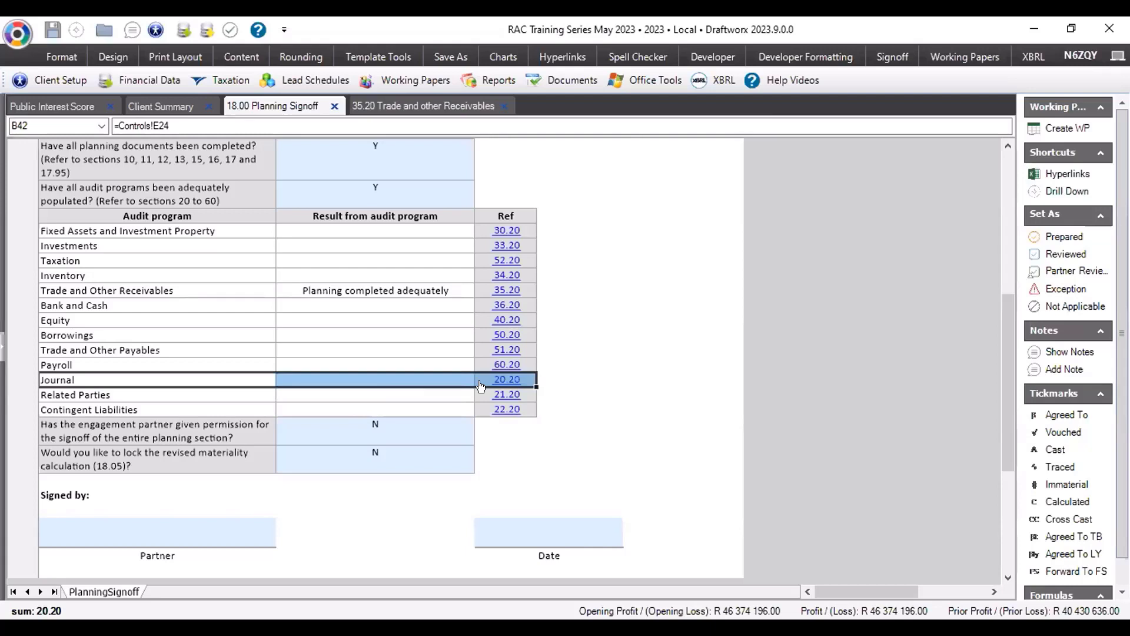
left_click_drag(188, 230, 189, 358)
left_click_drag(161, 395, 159, 409)
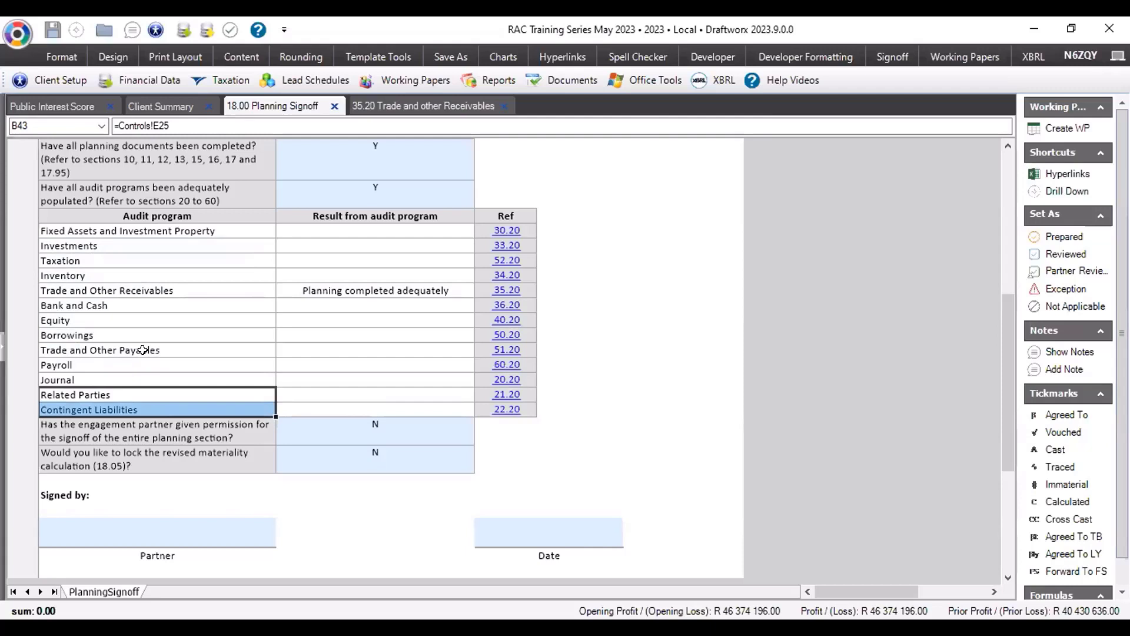
left_click(137, 377)
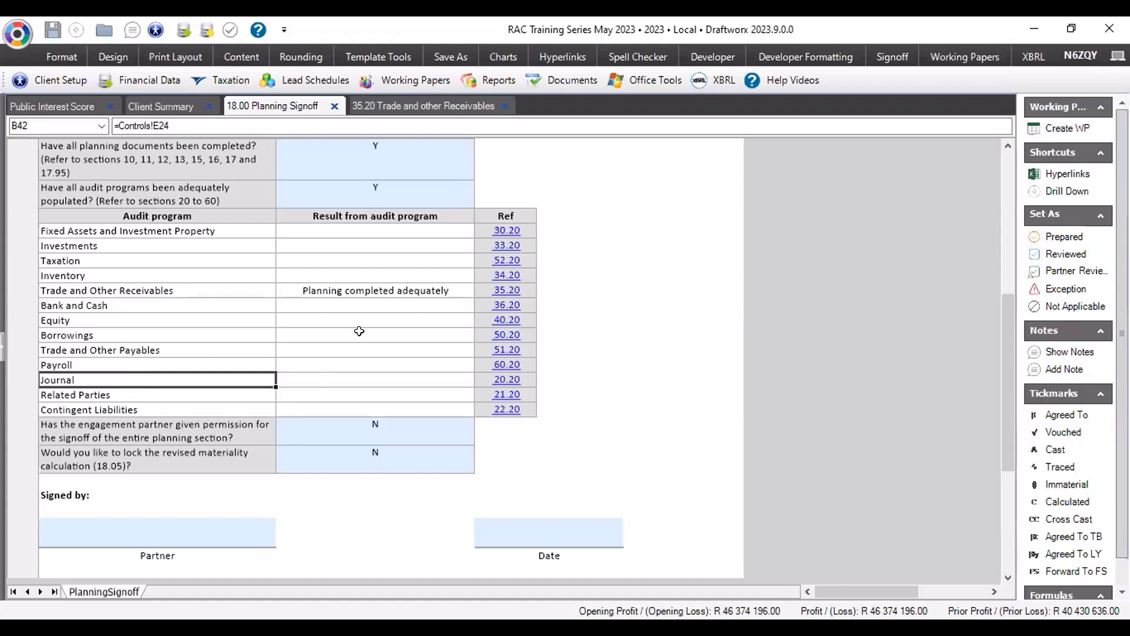
Review the planning signoff answers and set the engagement partner's permission for signoff of the entire planning section to Y.
left_click(378, 435)
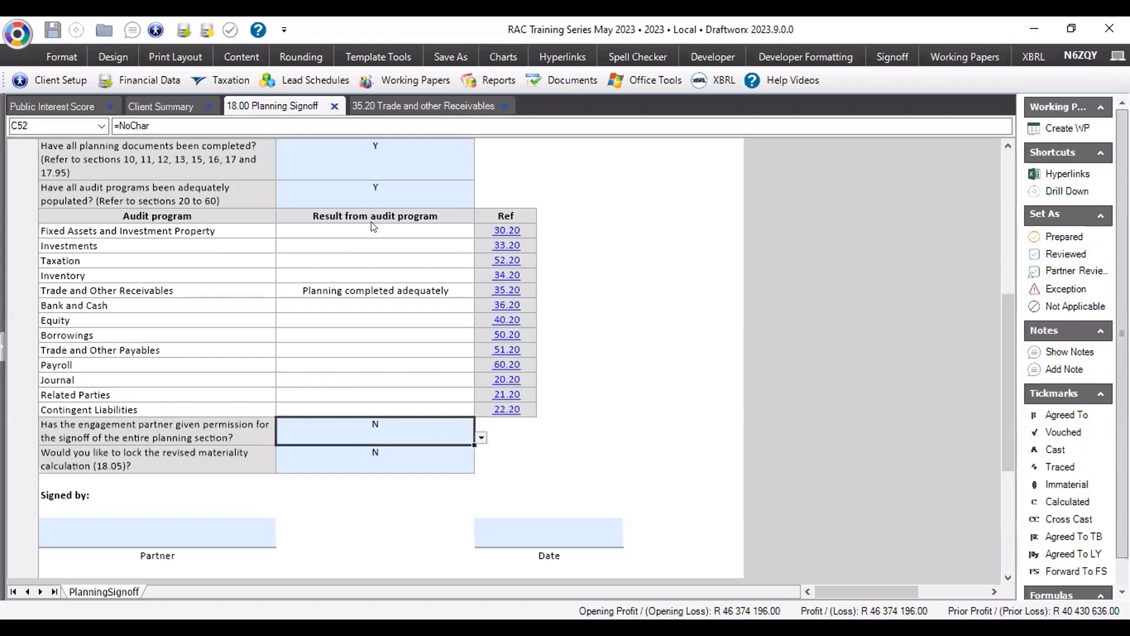
left_click_drag(373, 229, 382, 395)
left_click(384, 286)
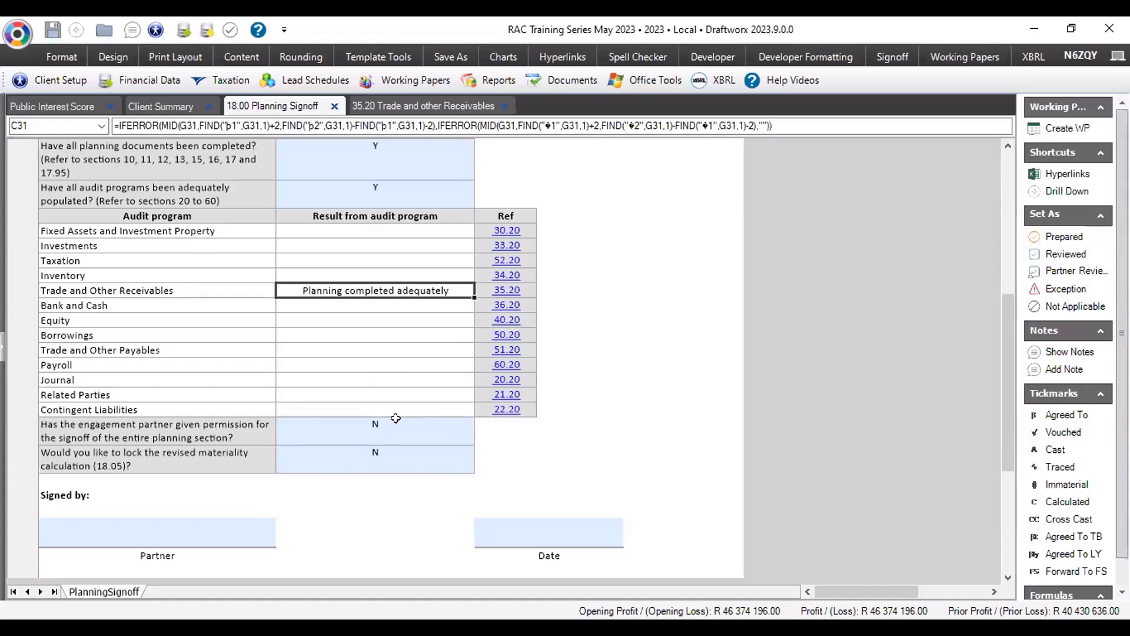
left_click(221, 429)
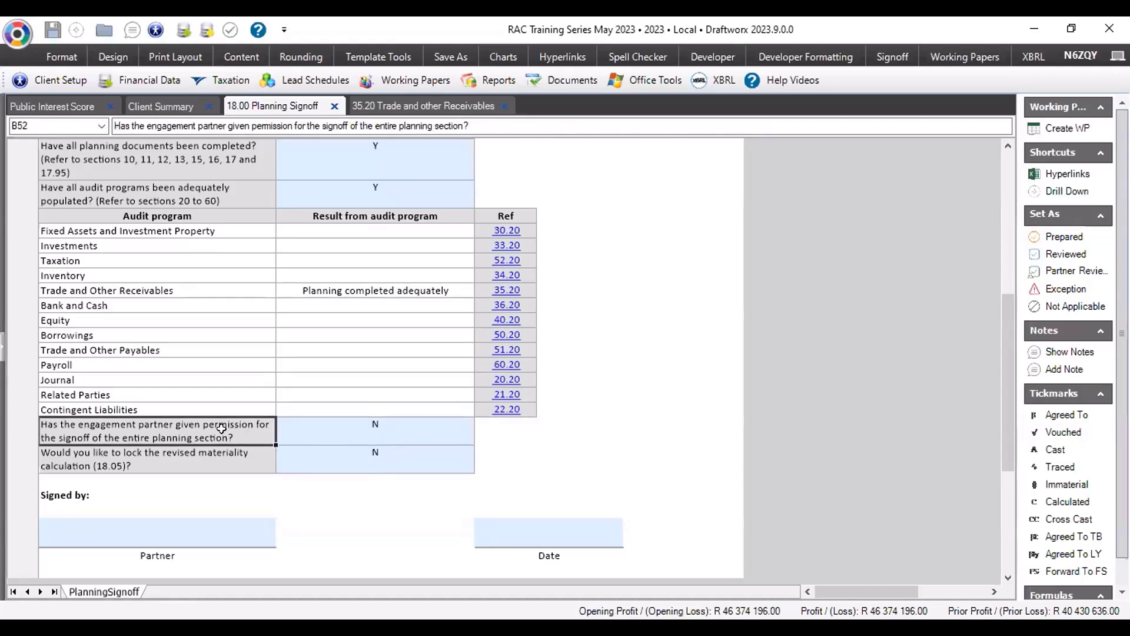
left_click(375, 427)
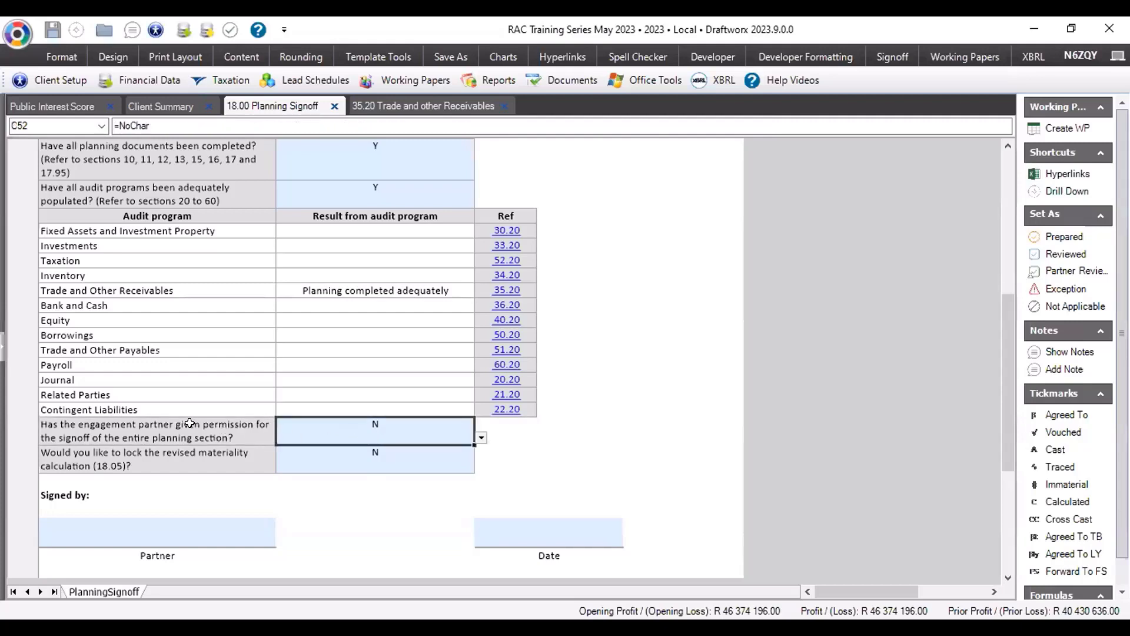
left_click(483, 438)
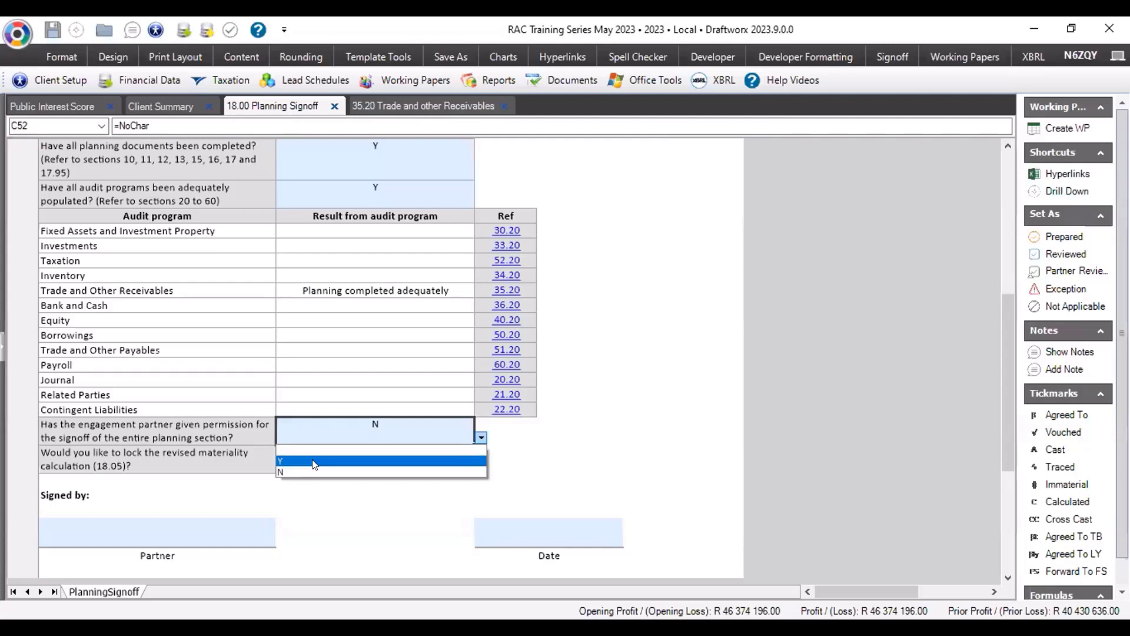
left_click(313, 461)
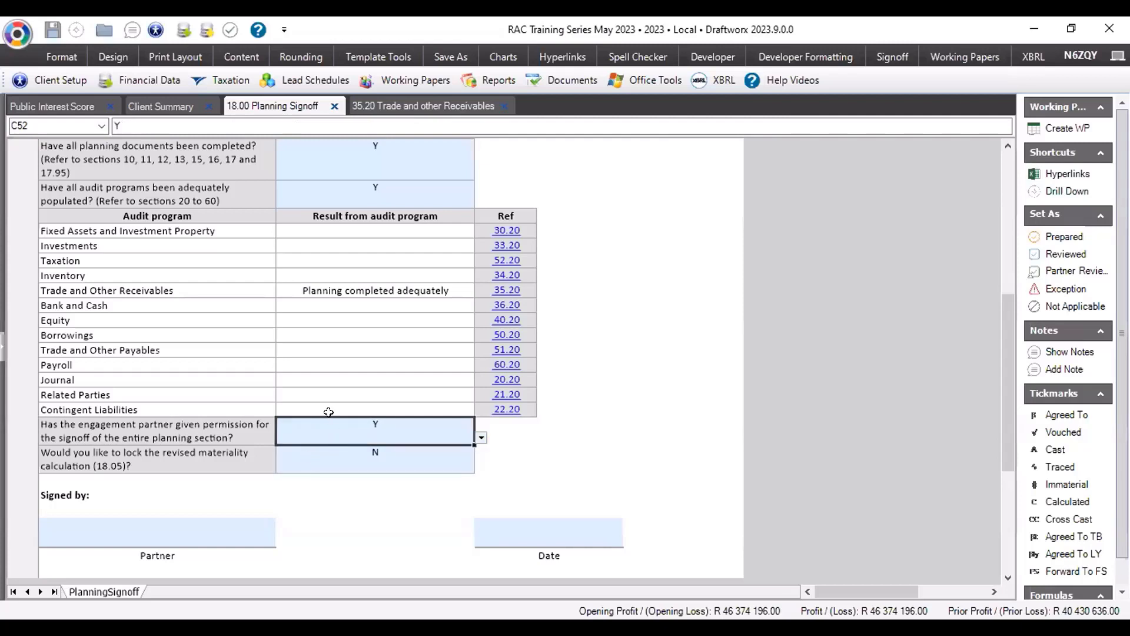
left_click_drag(352, 162, 368, 197)
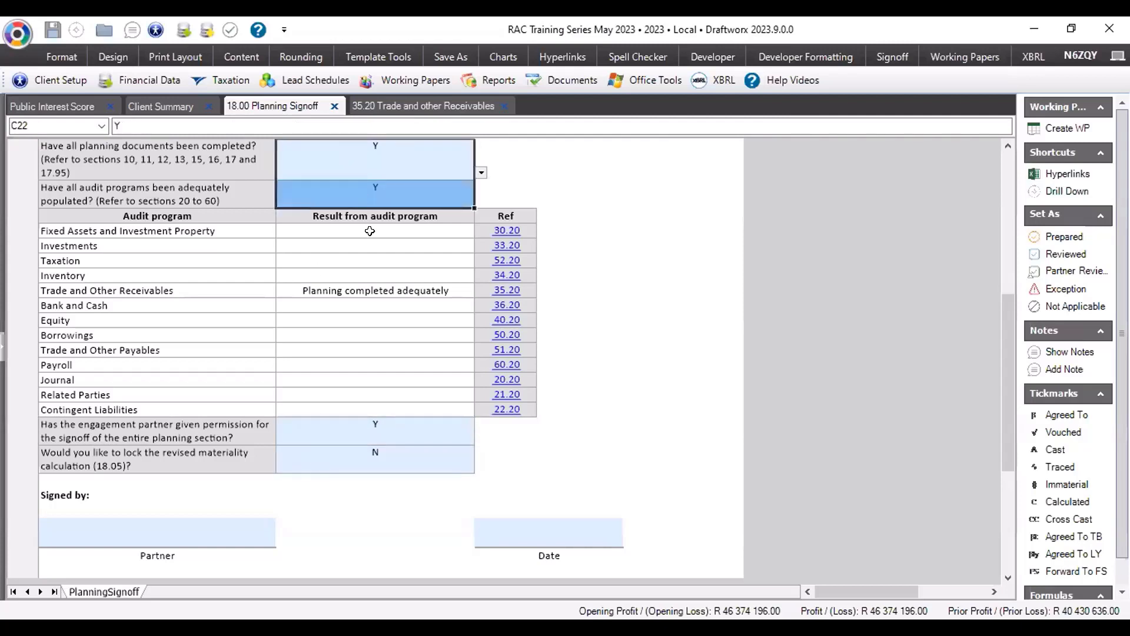
left_click(359, 433)
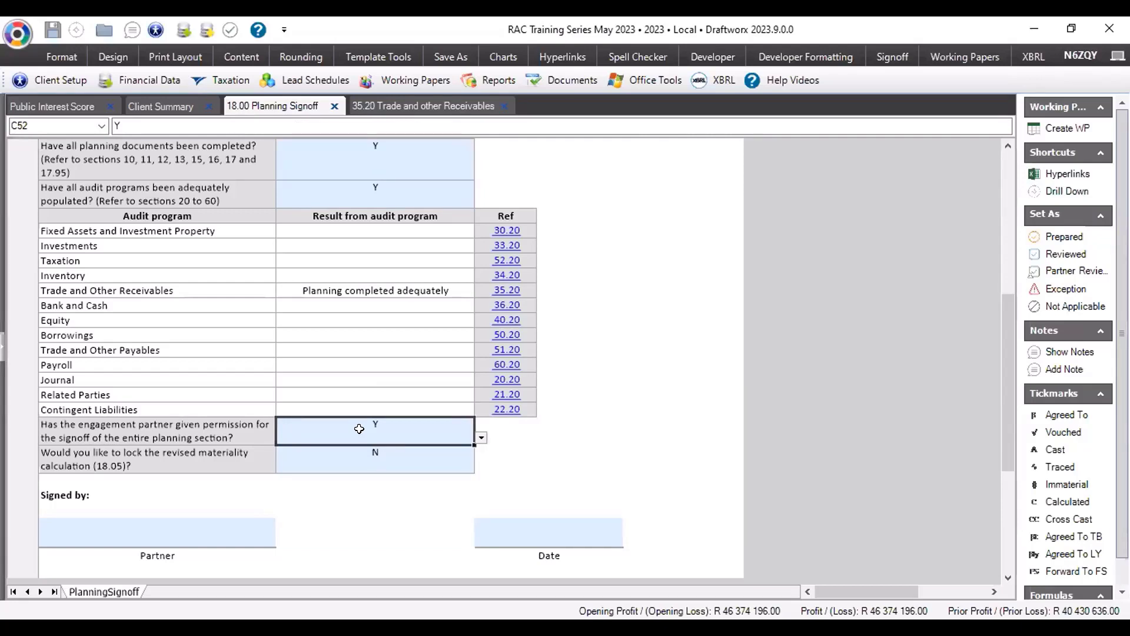
Open the 35.20 Trade and Other Receivables program and review its components covered, assertions covered and desired assurance level columns.
left_click(489, 289)
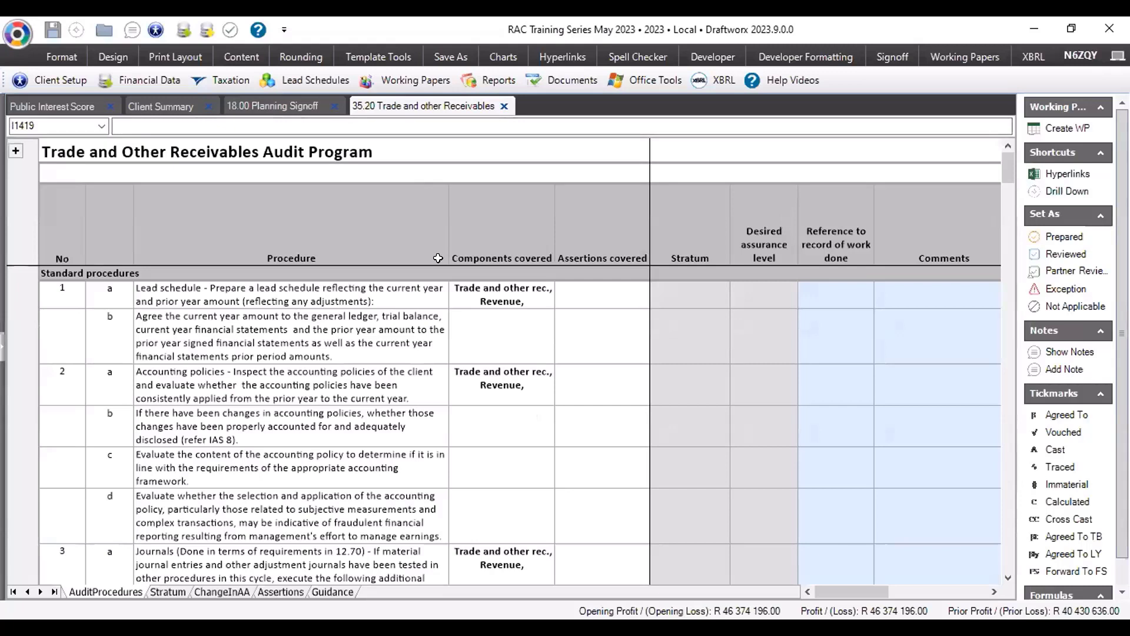
left_click(502, 217)
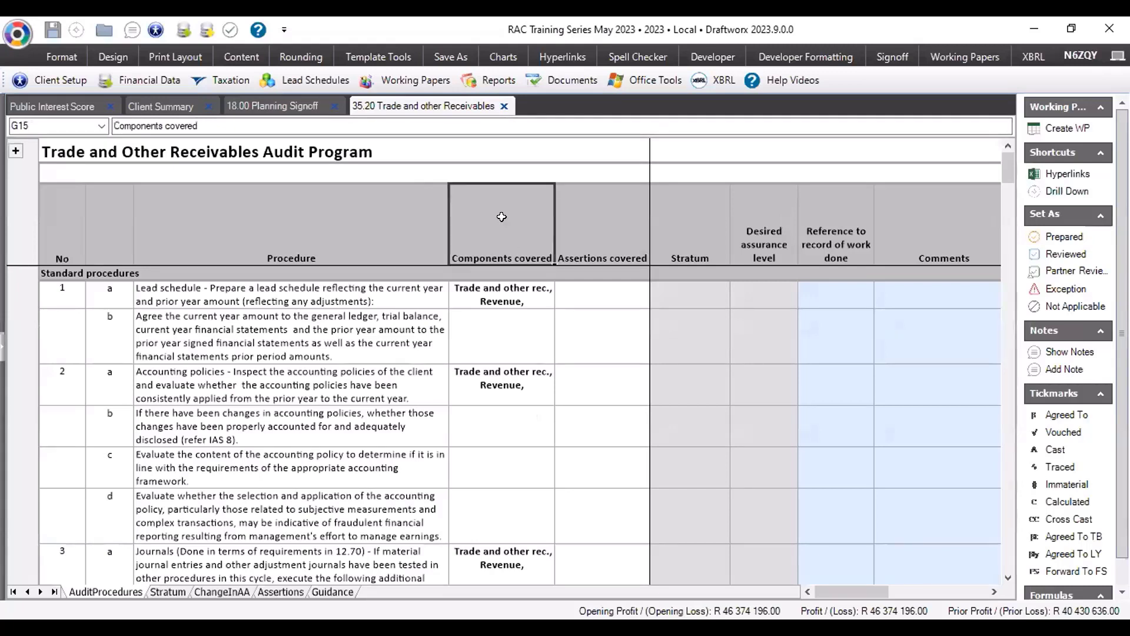
left_click(610, 217)
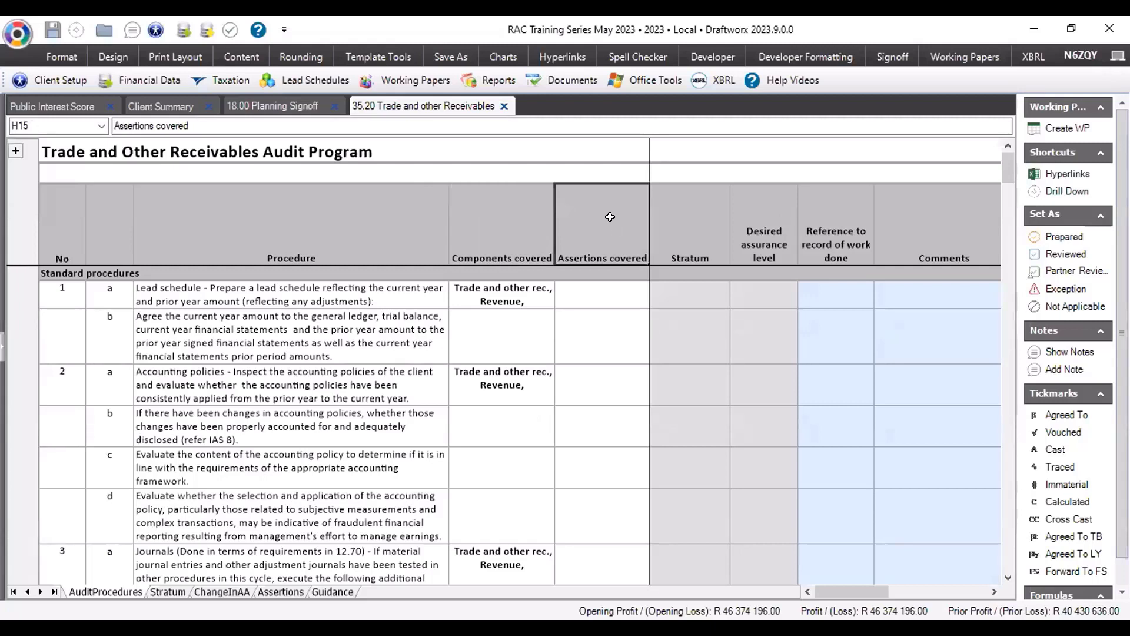
left_click_drag(610, 216, 570, 281)
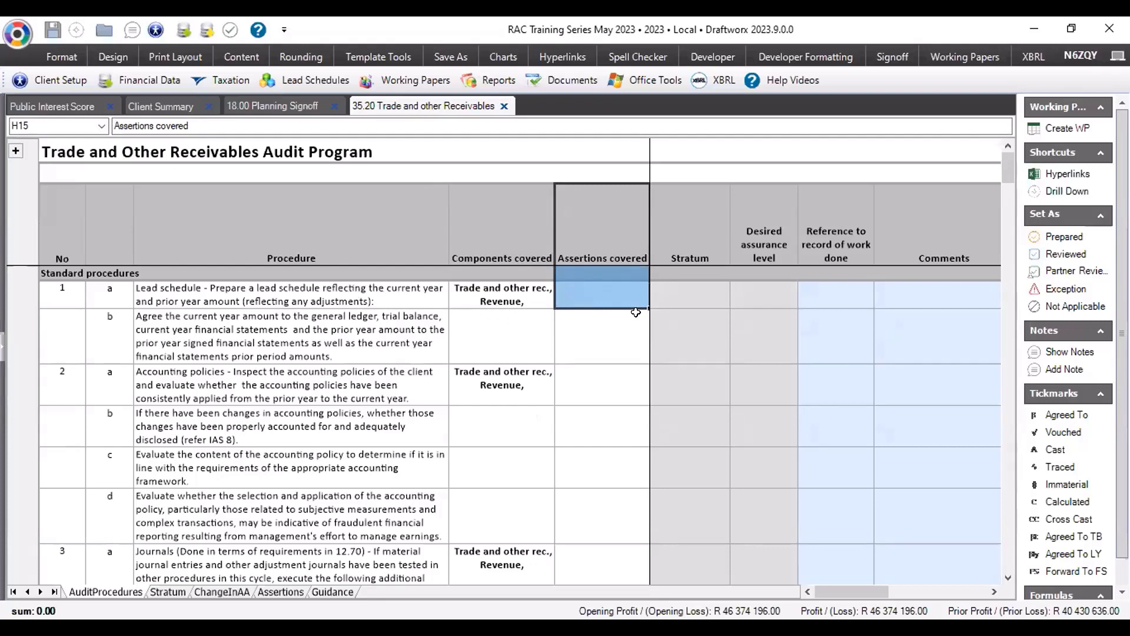
left_click(759, 293)
scroll(756, 371, "down", 3)
scroll(756, 371, "down", 5)
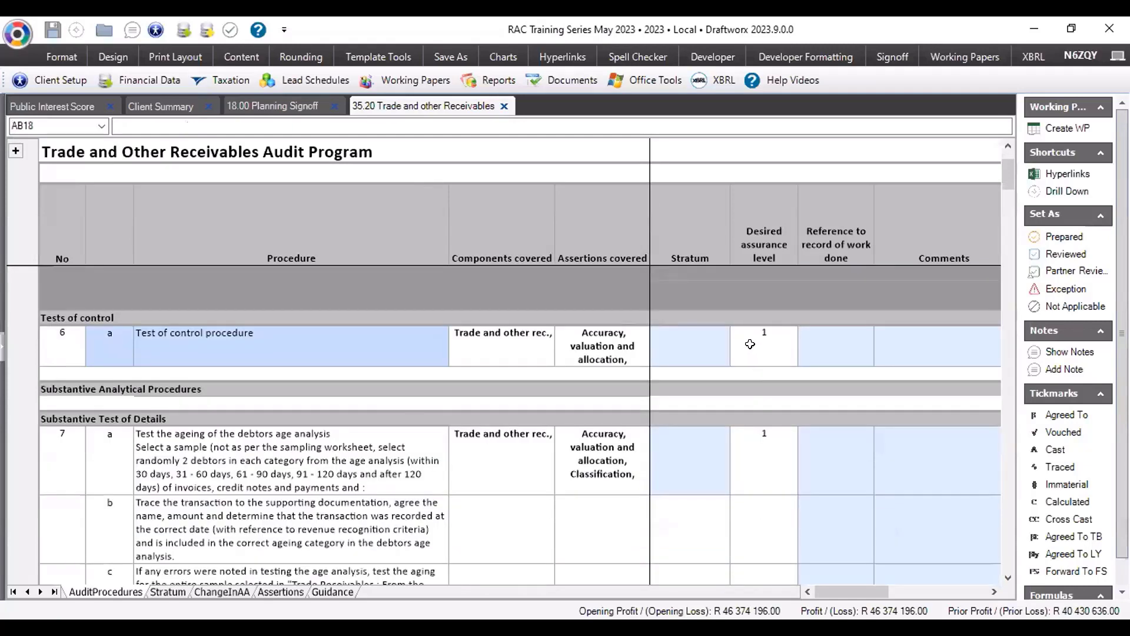
left_click(775, 352)
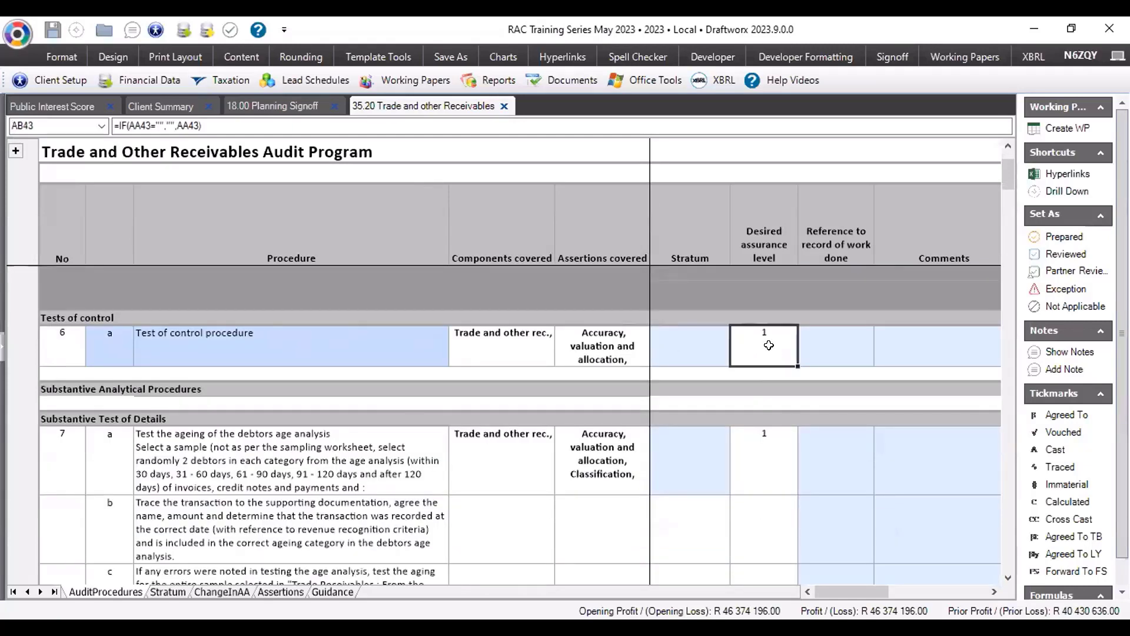
Review test of control procedure 6a's description, components covered, assertions covered and desired assurance level.
left_click(19, 40)
left_click(273, 157)
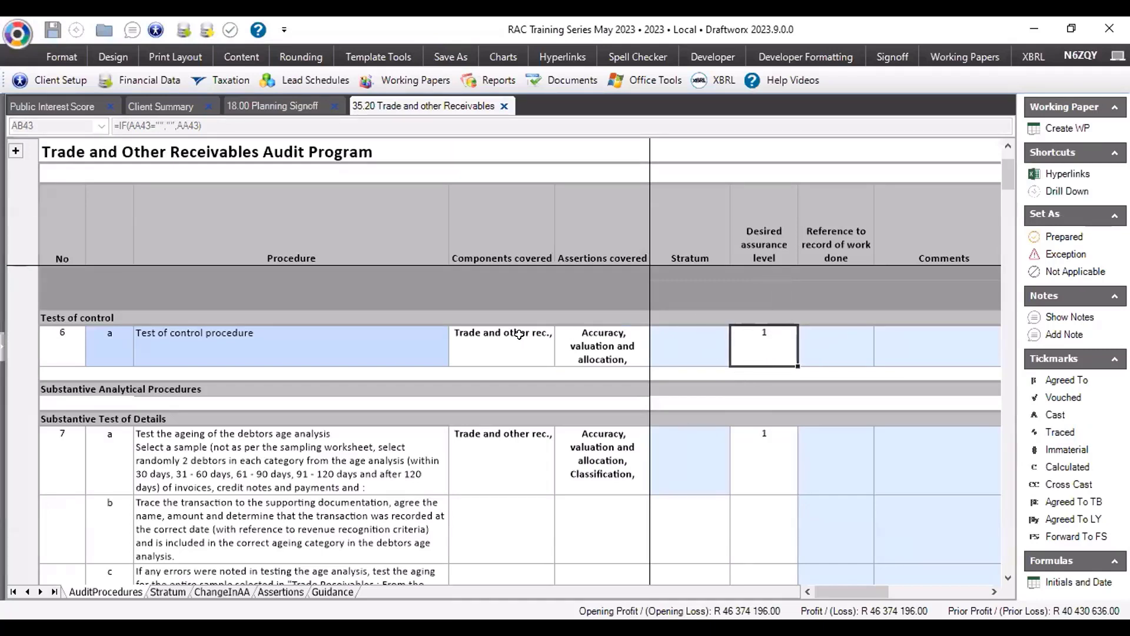
left_click(262, 332)
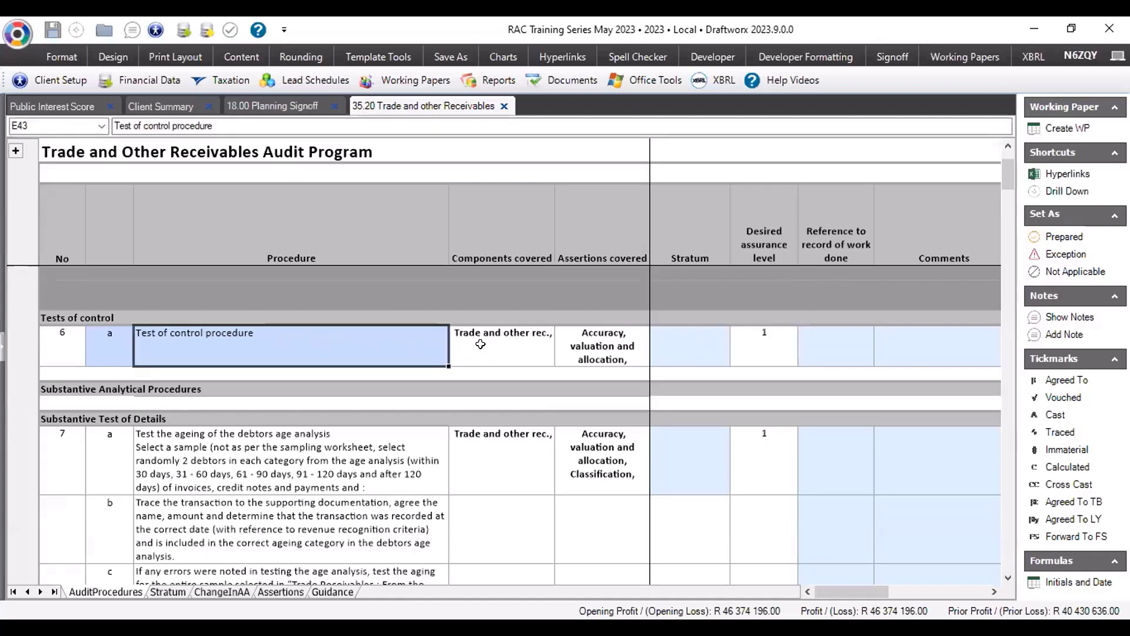
left_click(480, 344)
left_click(582, 345)
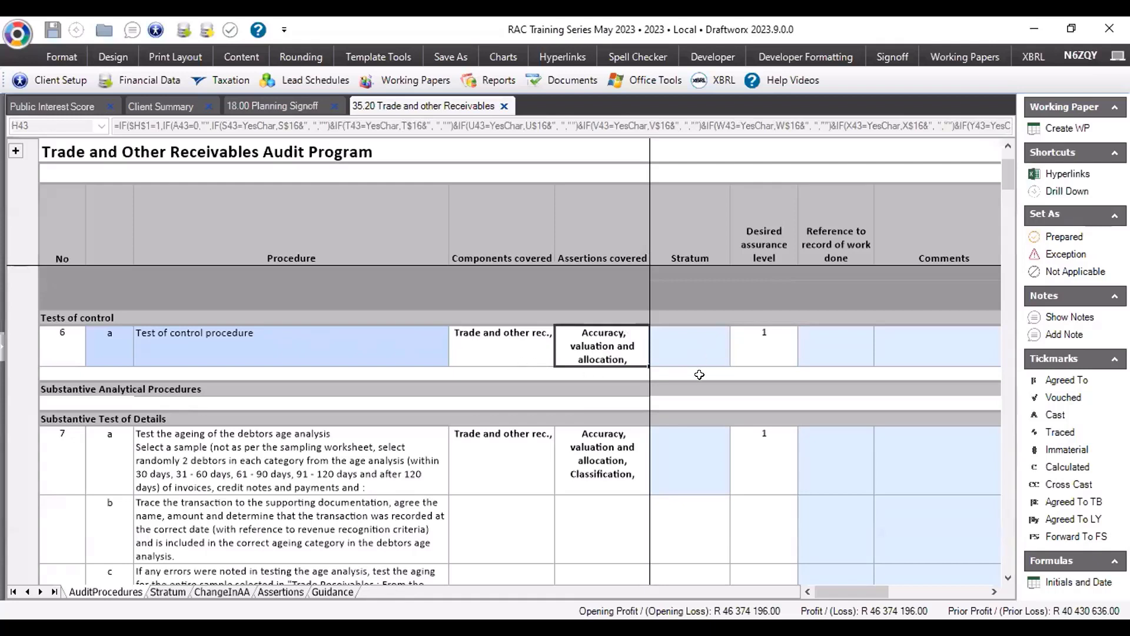
left_click(792, 360)
Hyperlink procedure 6a's reference to record of work done to the 35.06 Trade receivables - current lead schedule.
left_click(820, 351)
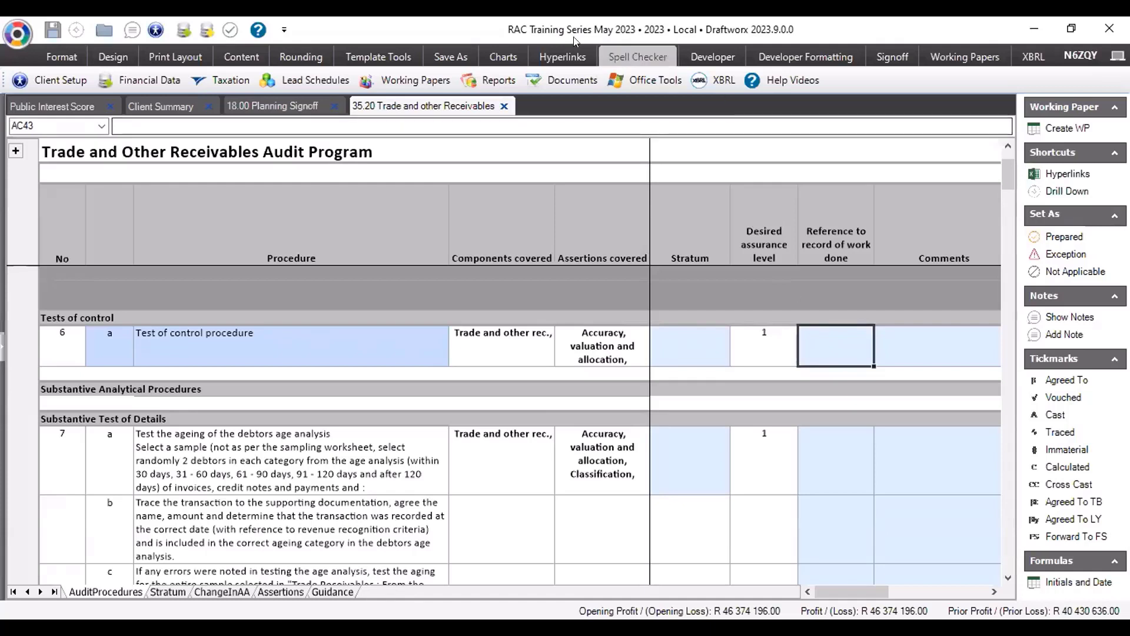
left_click(554, 63)
left_click(28, 89)
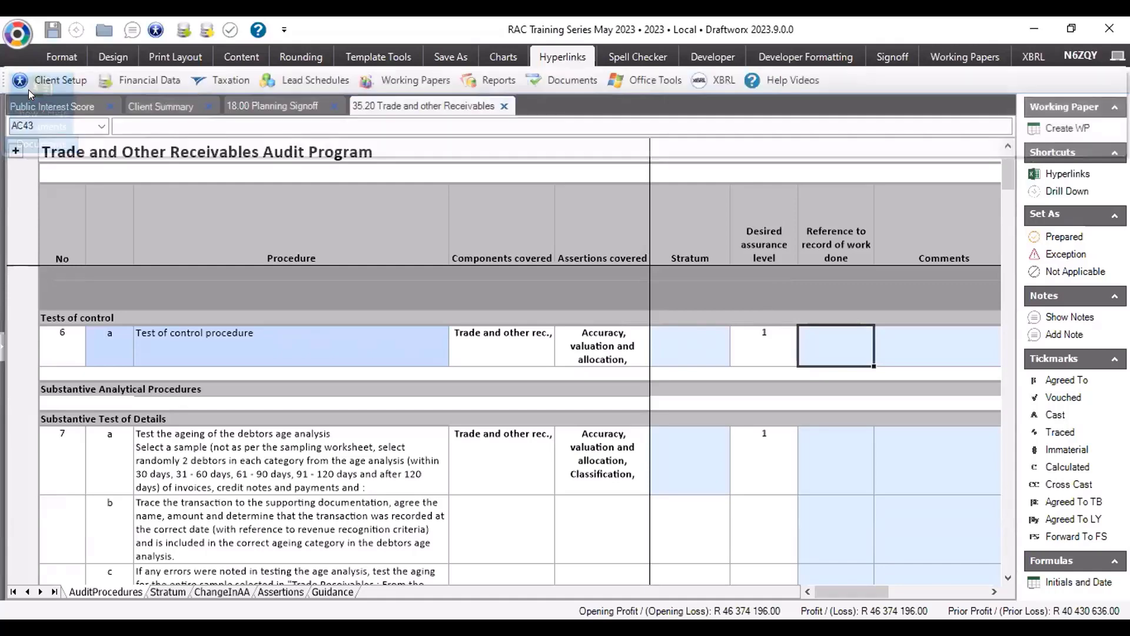
left_click(762, 592)
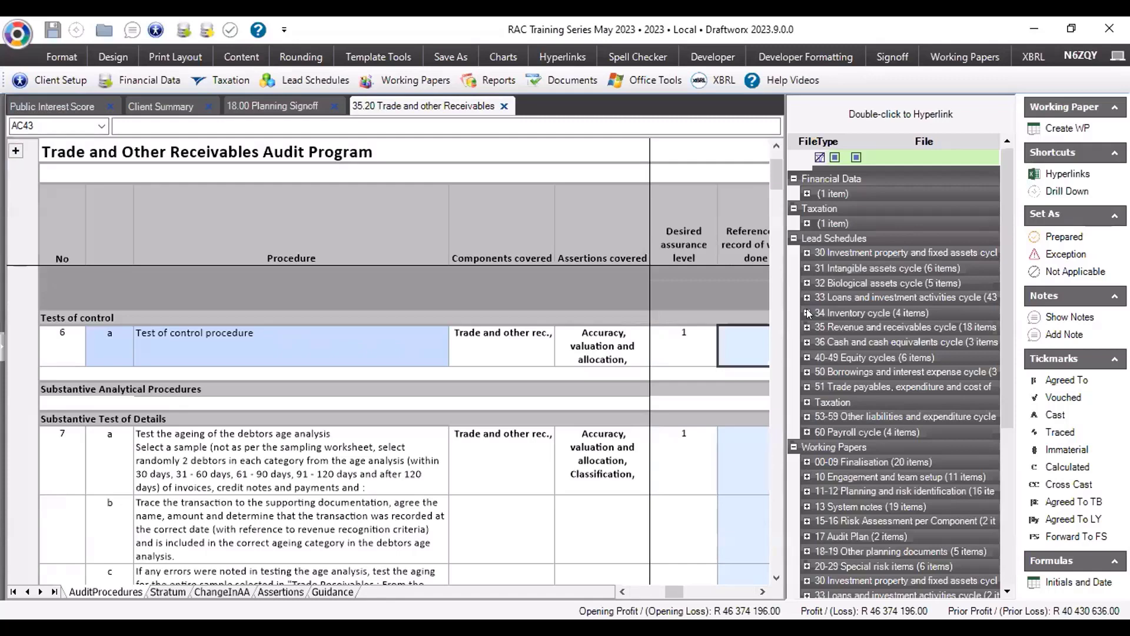
left_click(805, 327)
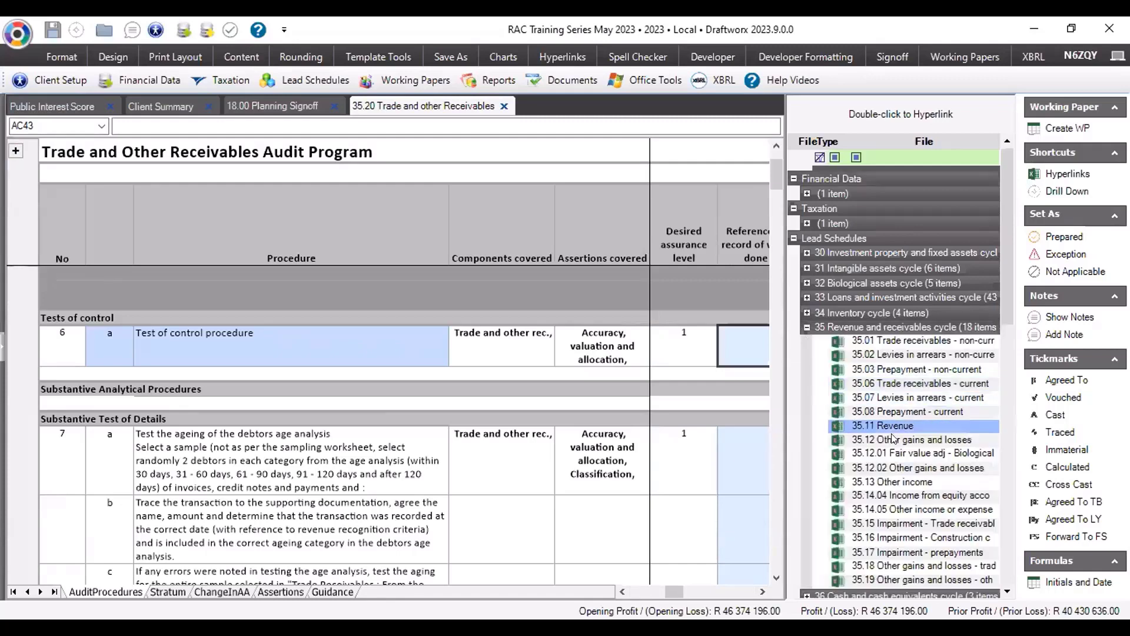
left_click(920, 383)
double_click(920, 383)
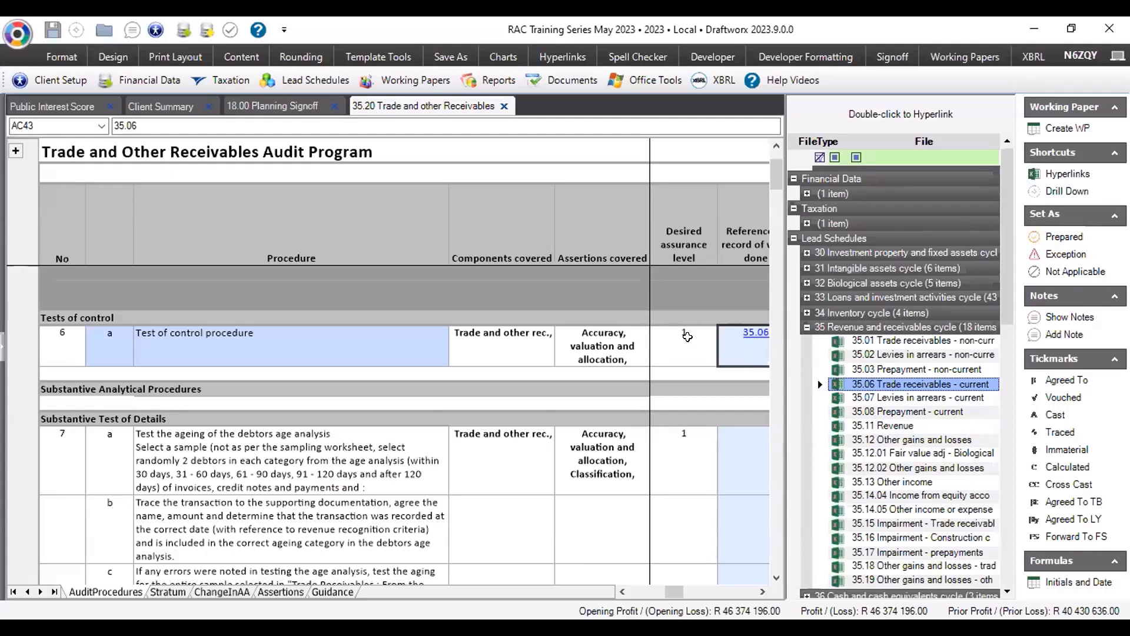
key("Down")
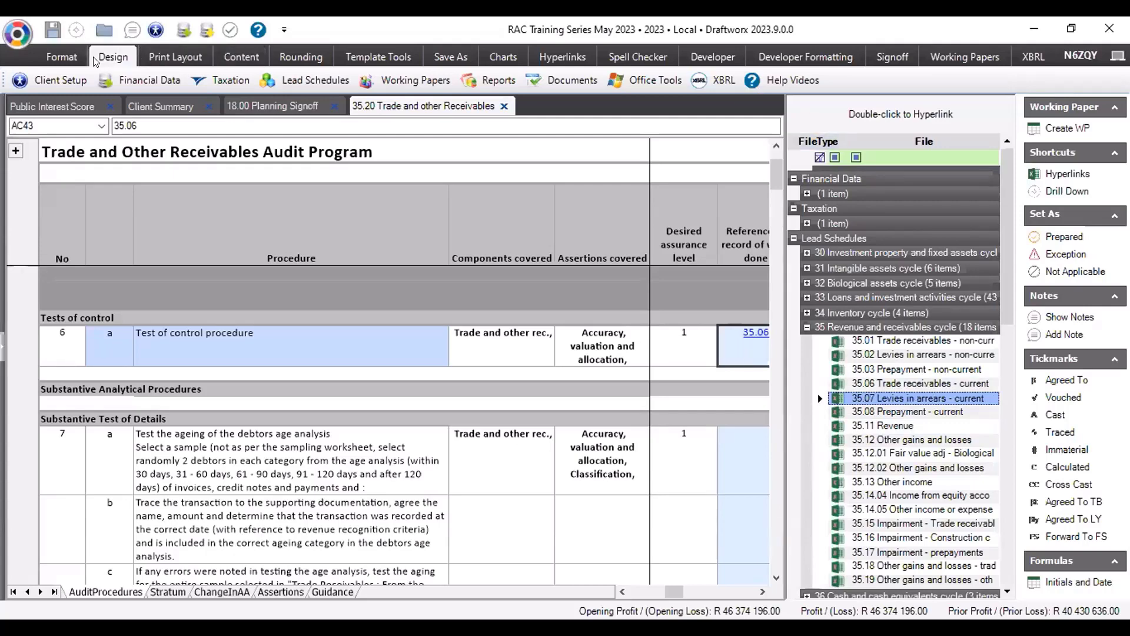
left_click(61, 56)
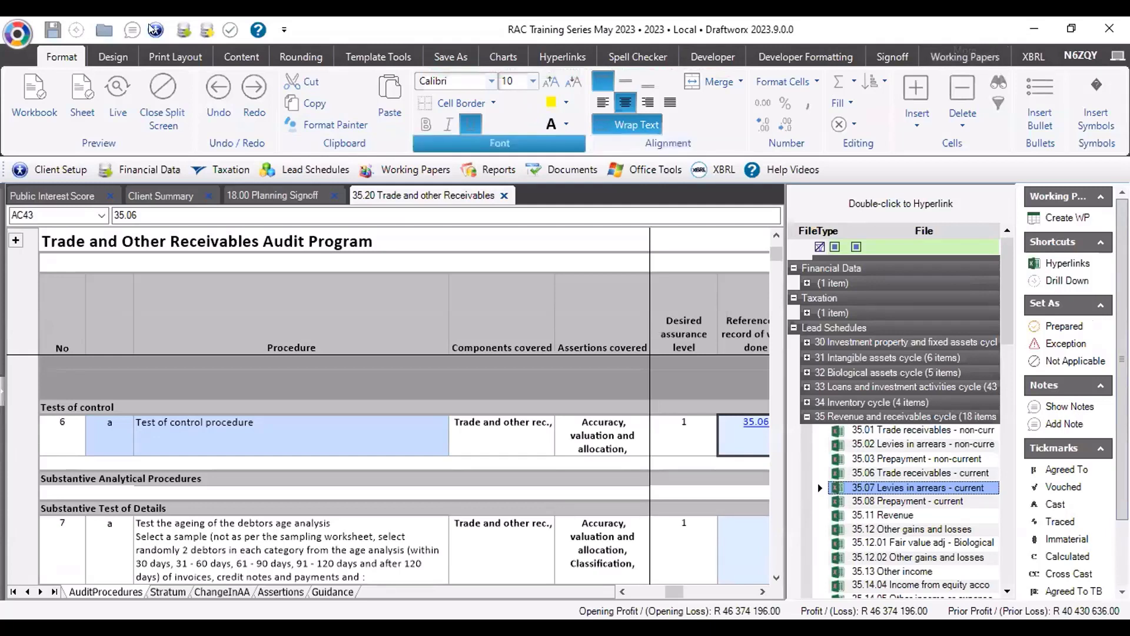
left_click(400, 57)
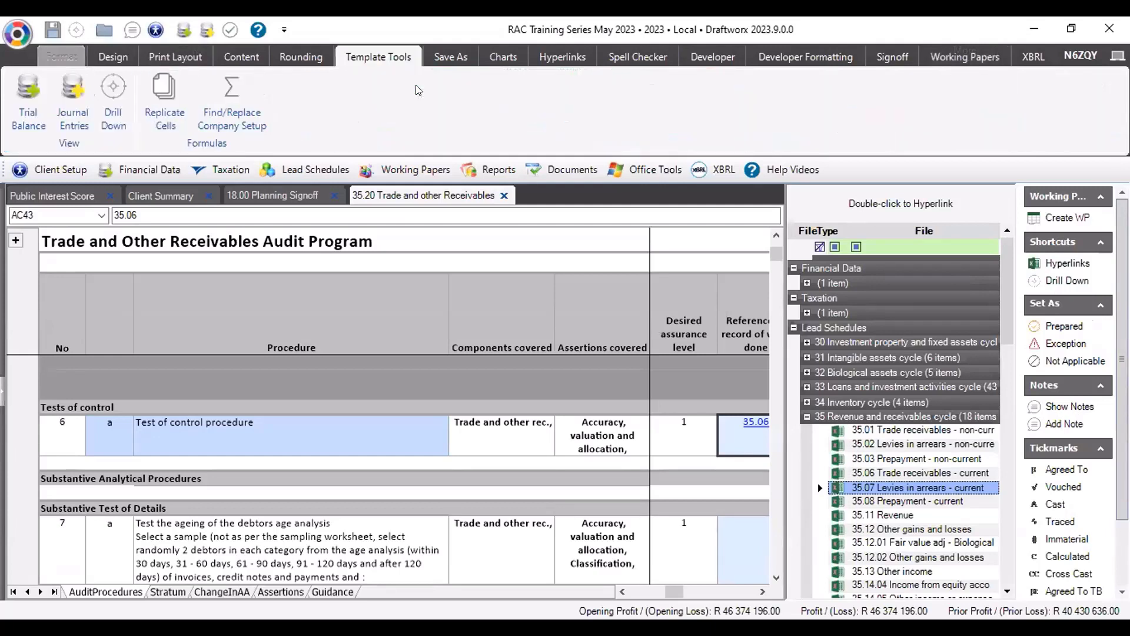
scroll(416, 89, "up", 2)
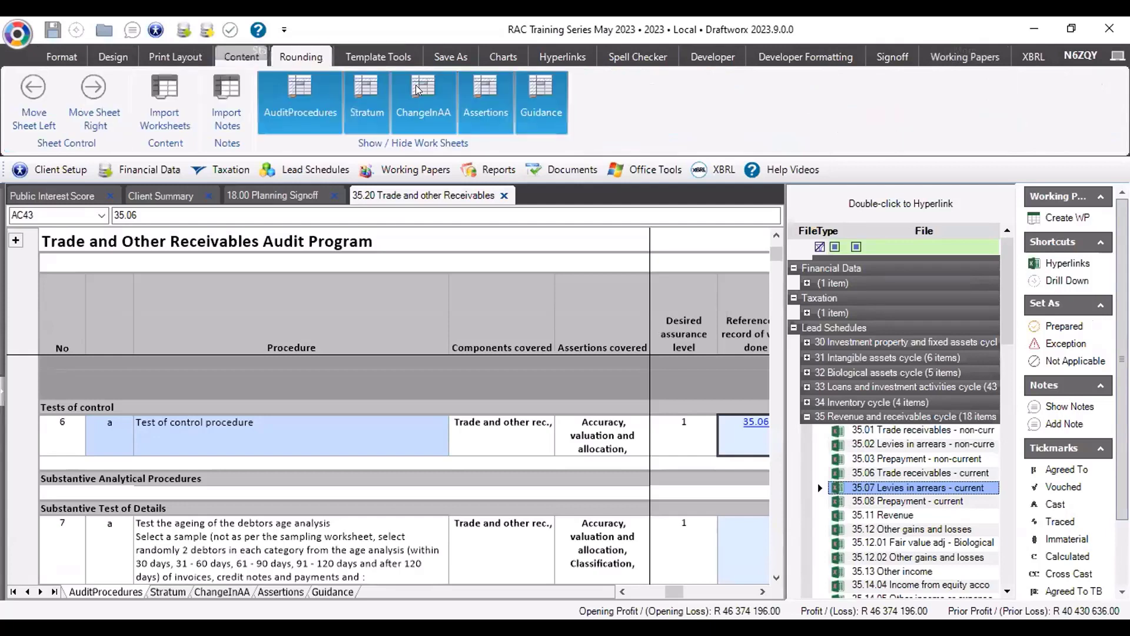
scroll(416, 89, "down", 2)
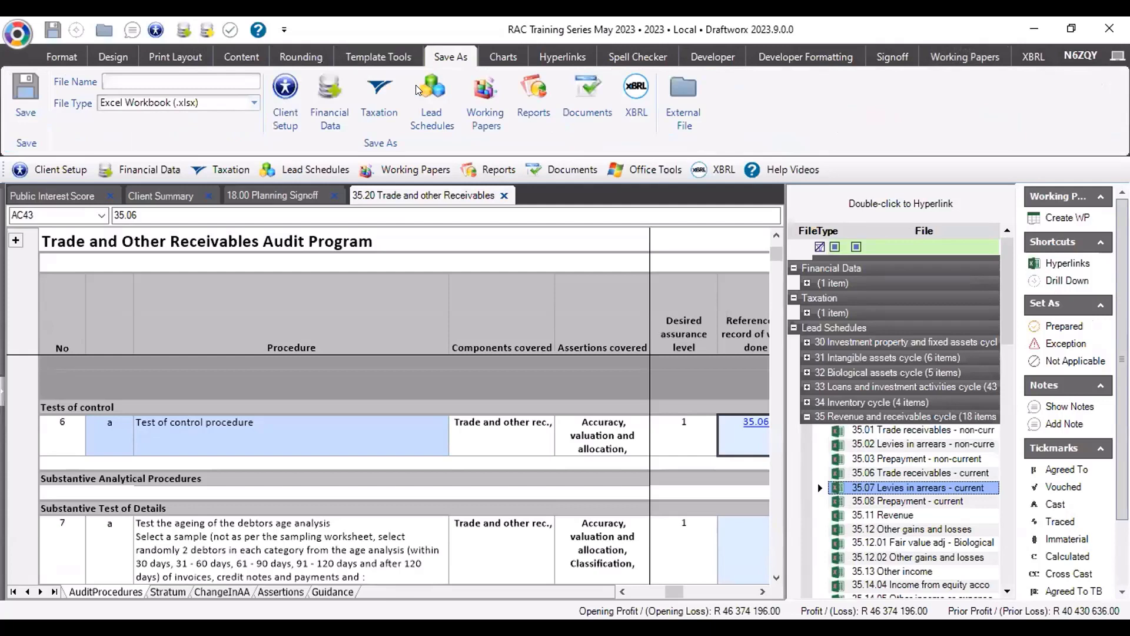
key("Down")
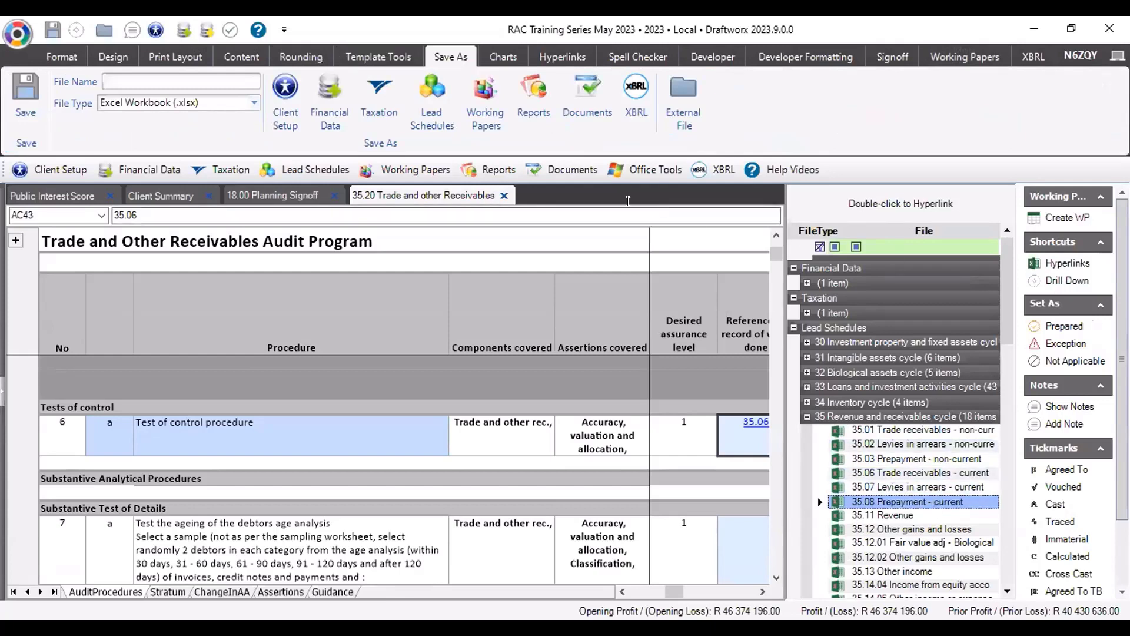
left_click(436, 94)
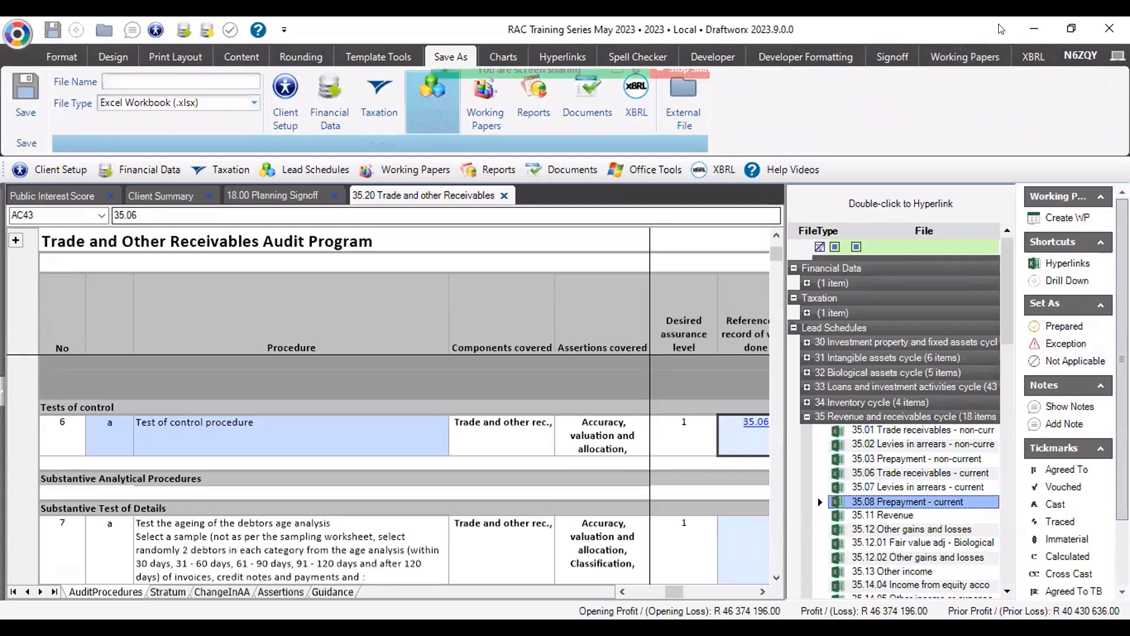
Hide the hyperlink documents list and maximize the program window.
left_click(28, 107)
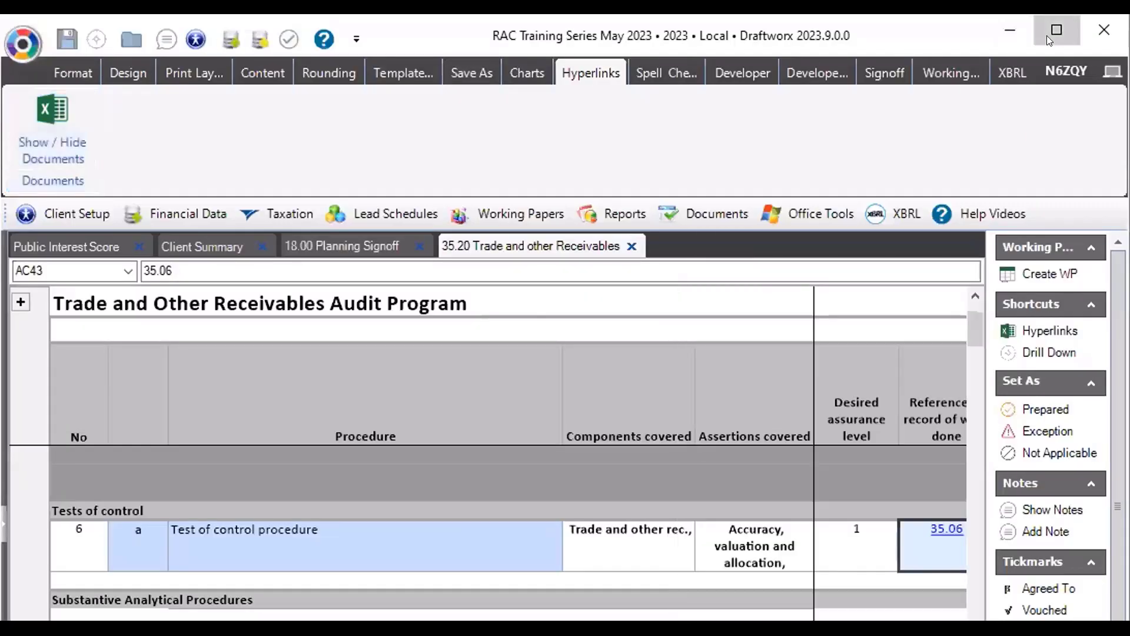
left_click(1047, 35)
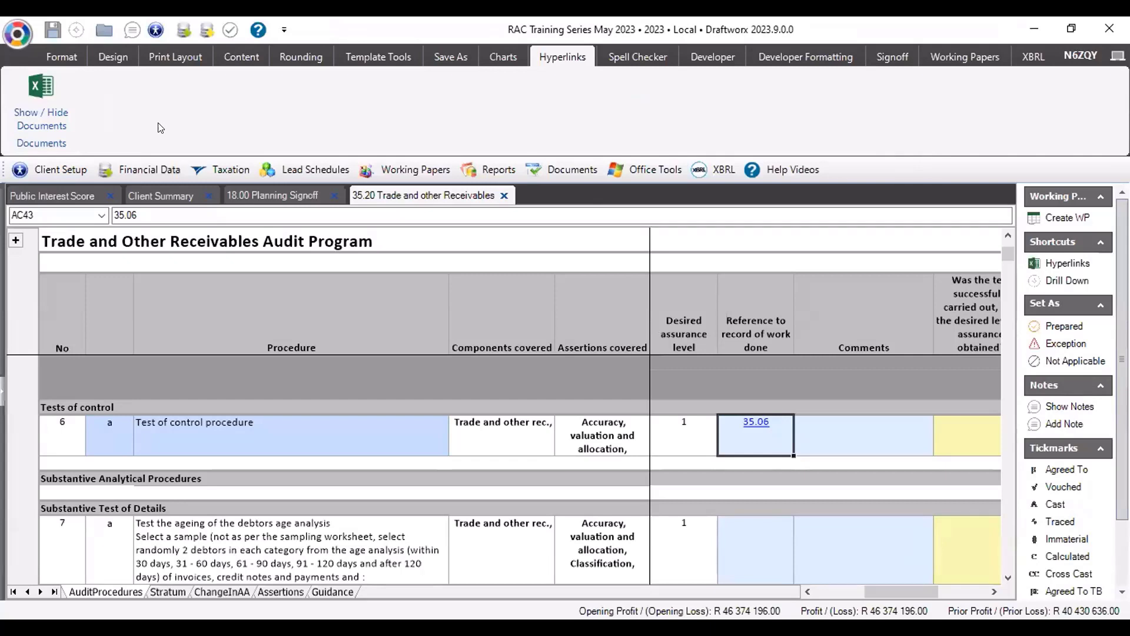
left_click(43, 62)
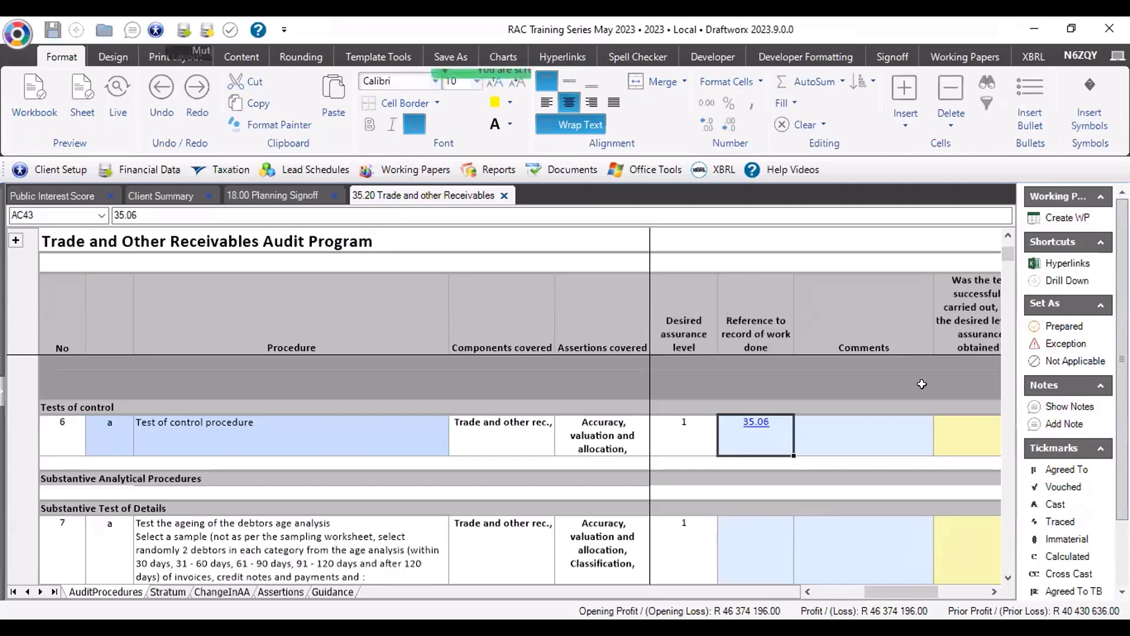
Enter "Further comments as necessary" as the comment for test of control procedure 6a.
left_click(883, 424)
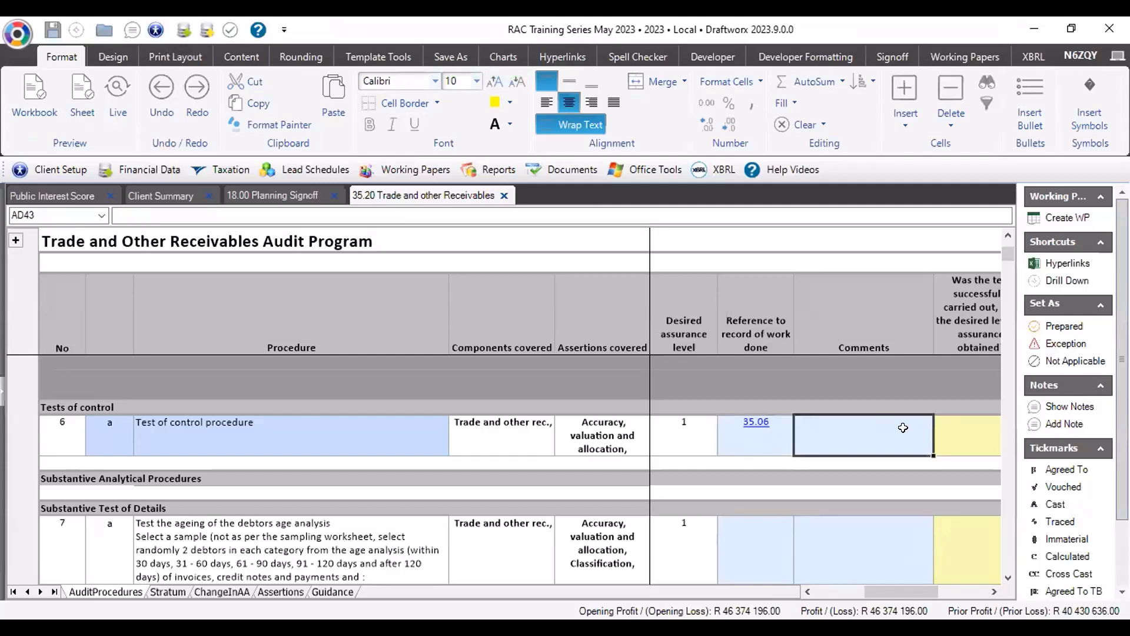
type("F")
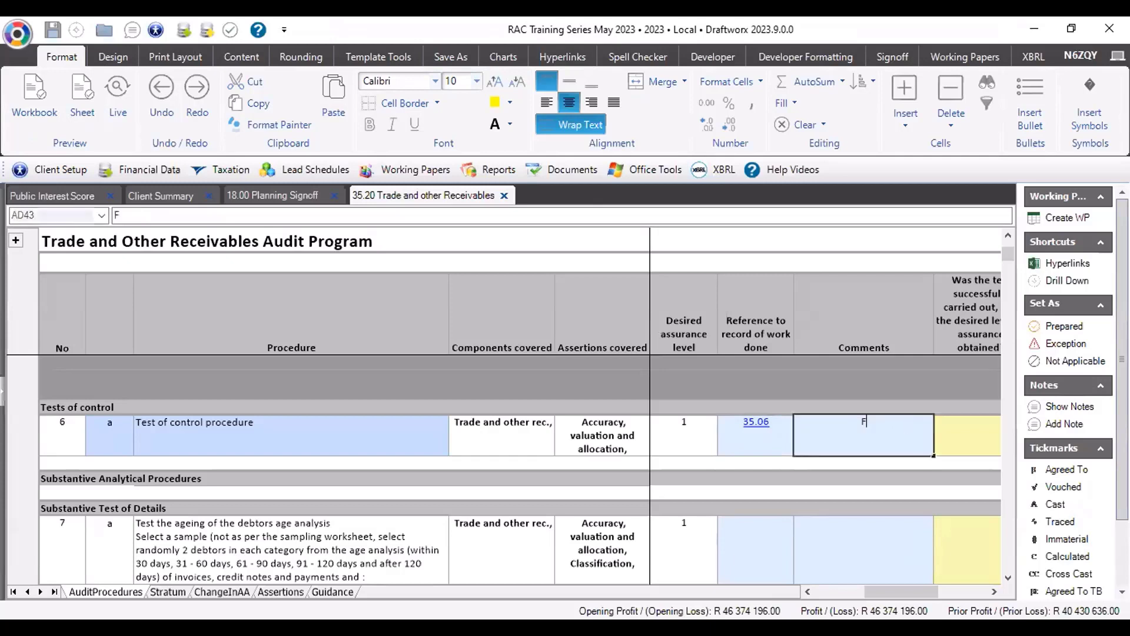
type("urther comments")
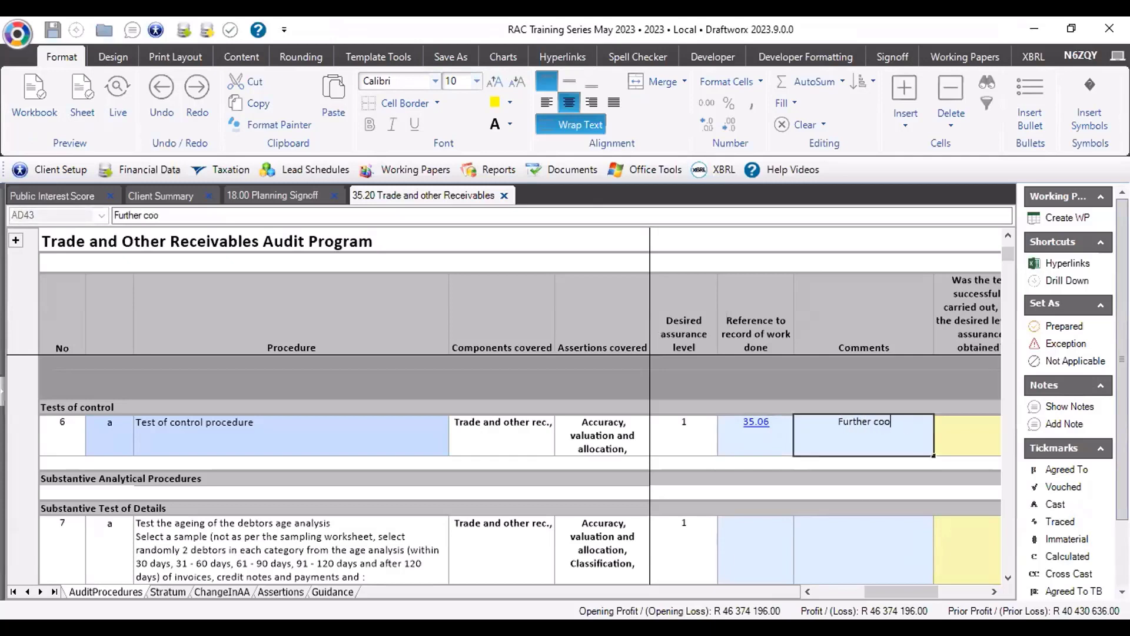
type(" a")
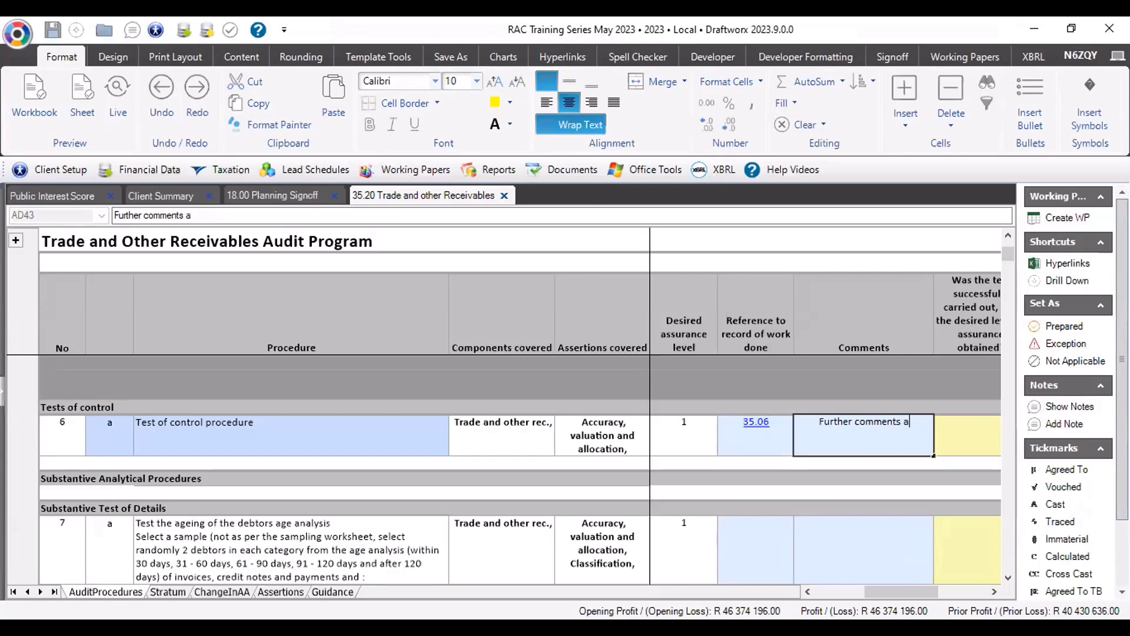
type("s necessary")
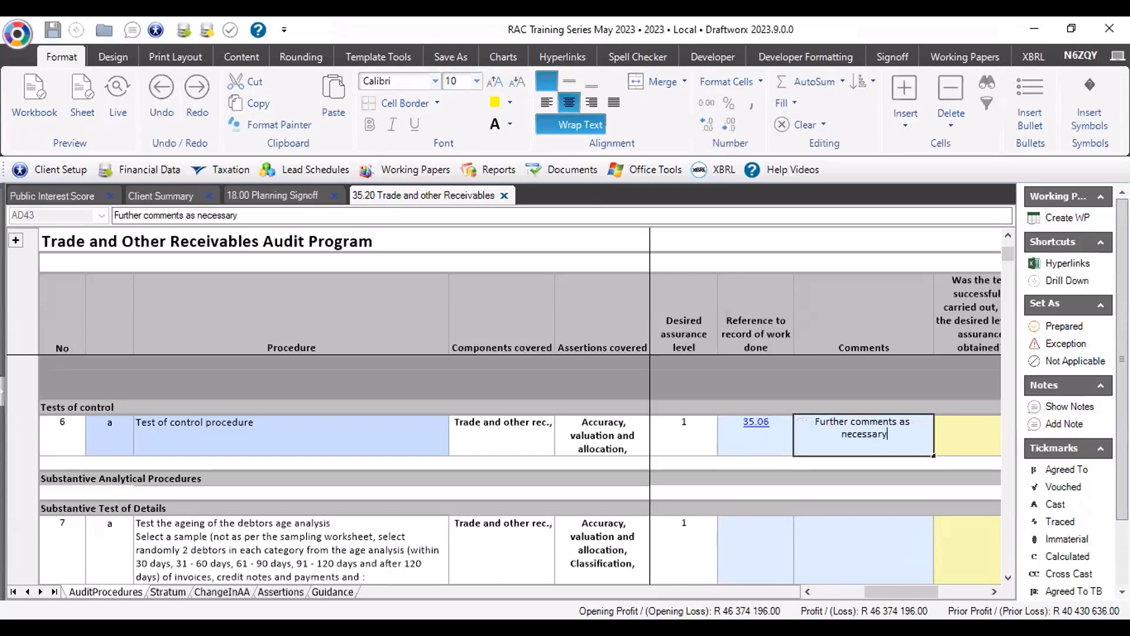
Answer Y for procedure 6a on whether the test was successfully carried out and the desired assurance obtained.
key("Tab")
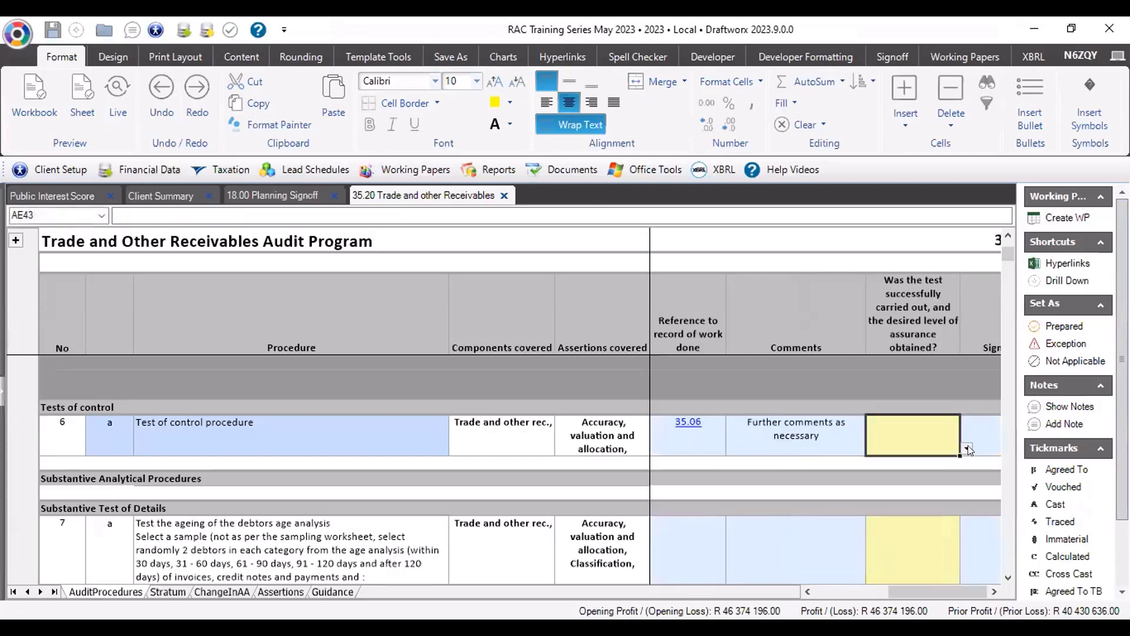
left_click(966, 449)
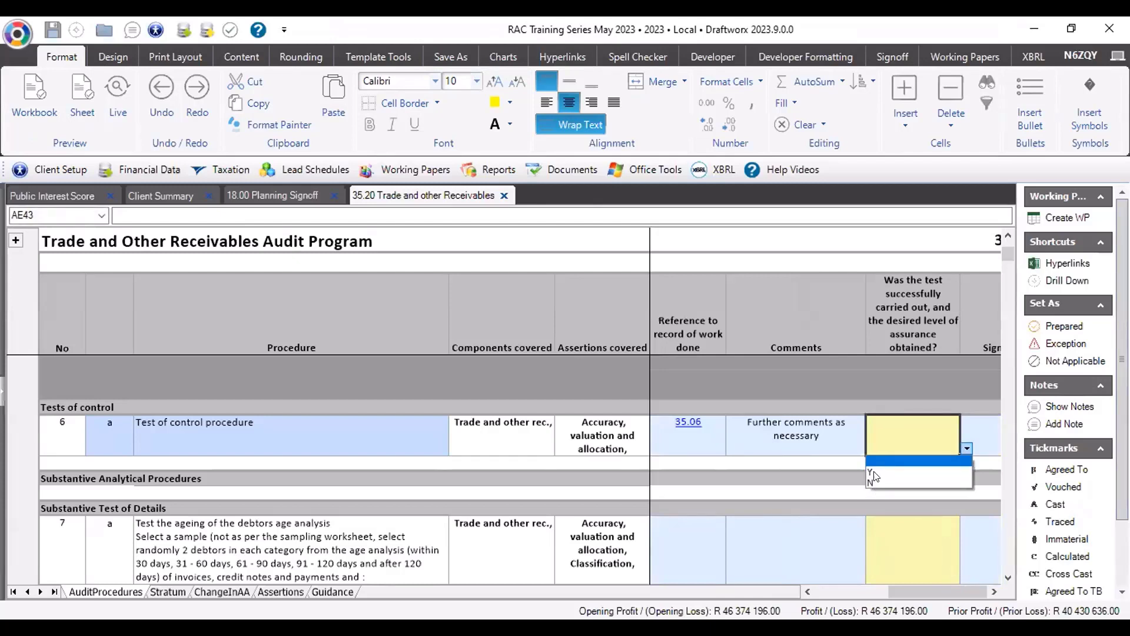
left_click(874, 473)
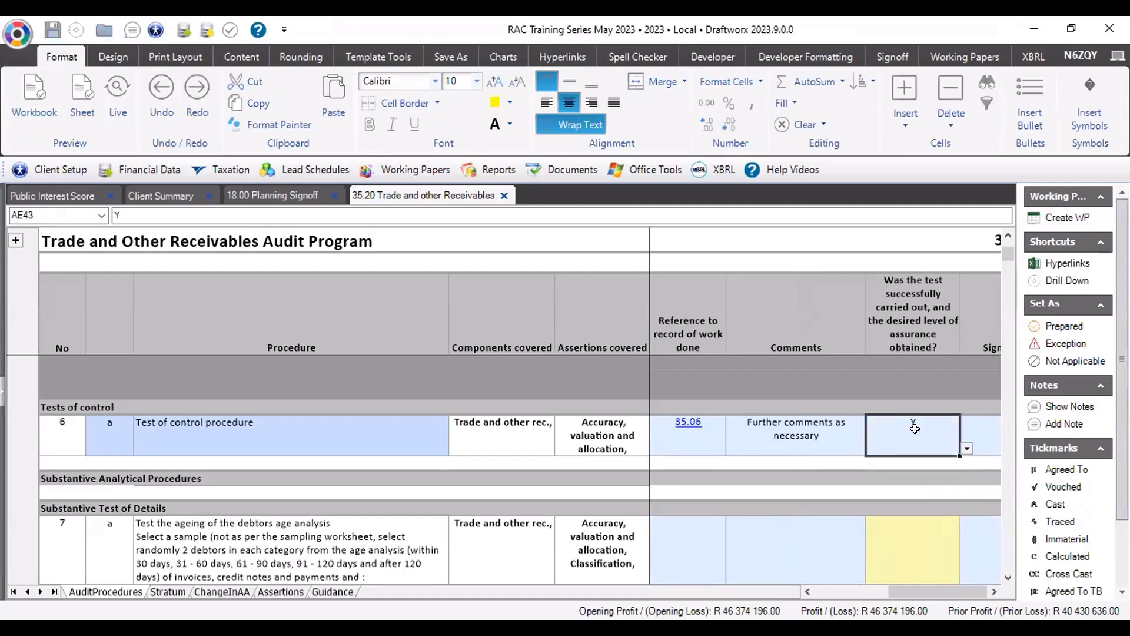
Sign off test of control procedure 6a with the preparer's initials and the date 22/05/2023.
key("Tab")
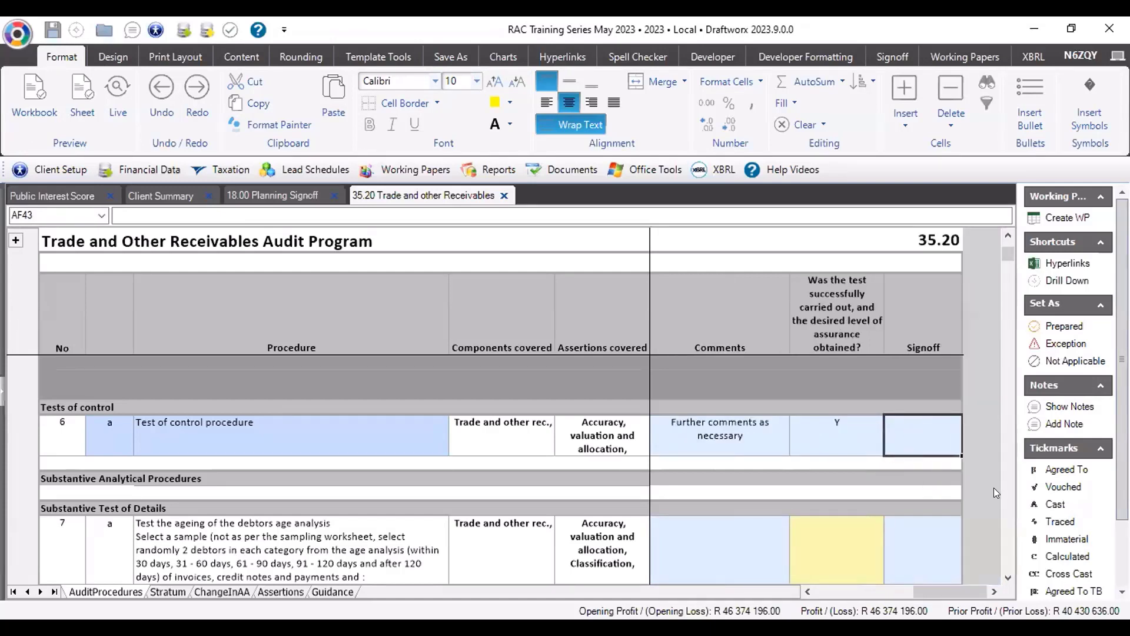
scroll(1060, 512, "down", 2)
left_click(1067, 586)
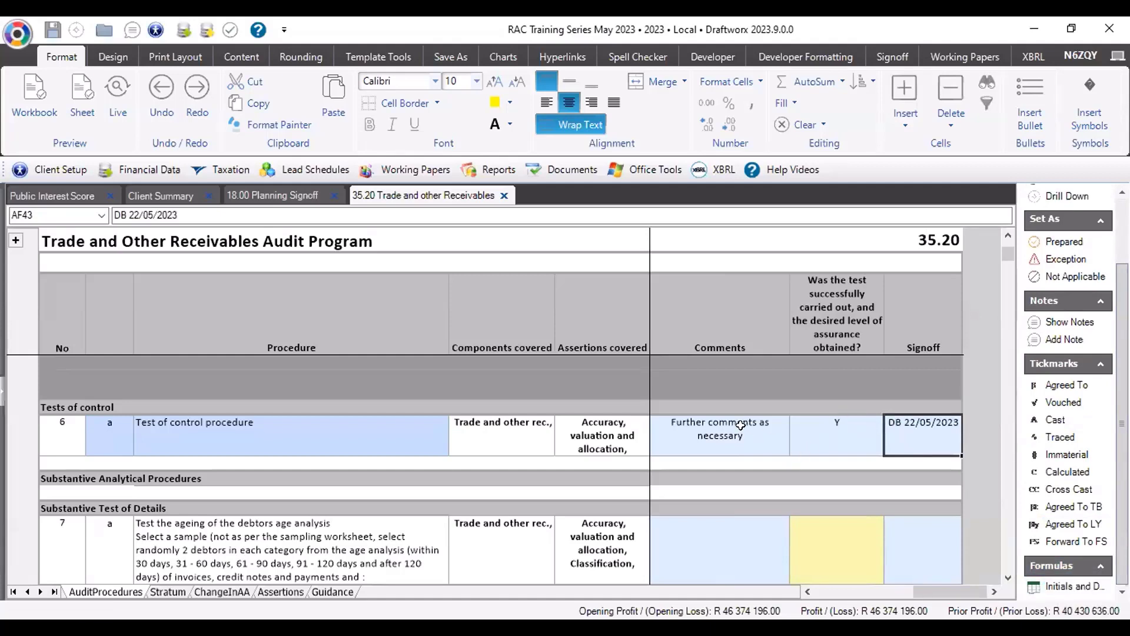
left_click_drag(741, 425, 793, 415)
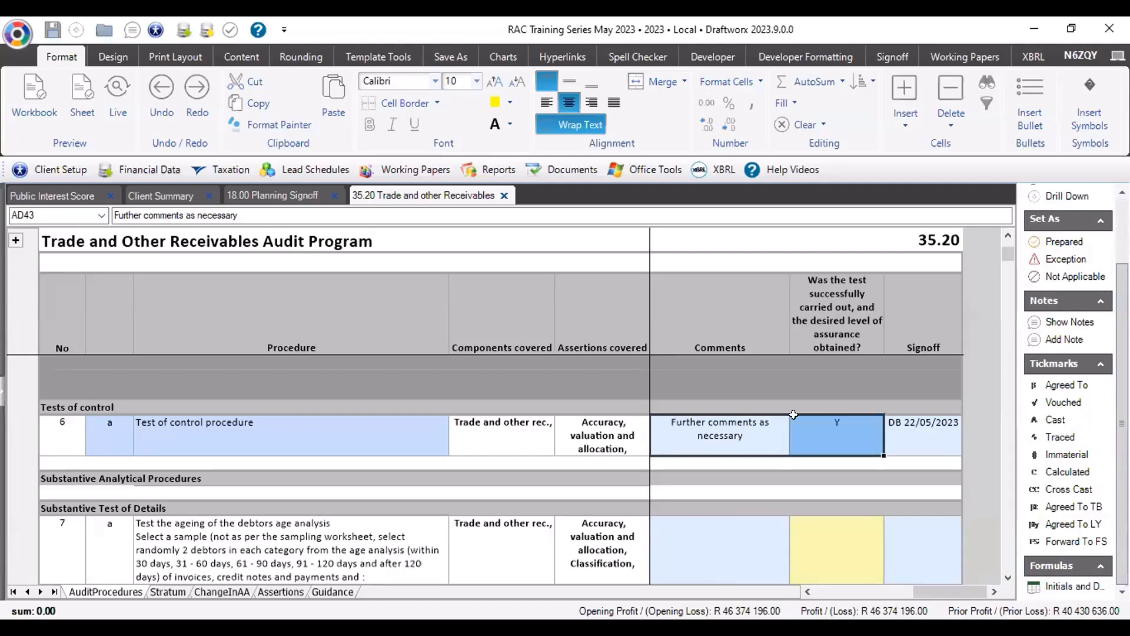
Answer Y for substantive procedures 7a and 8a on whether the test was successfully carried out and the desired assurance obtained.
left_click(862, 536)
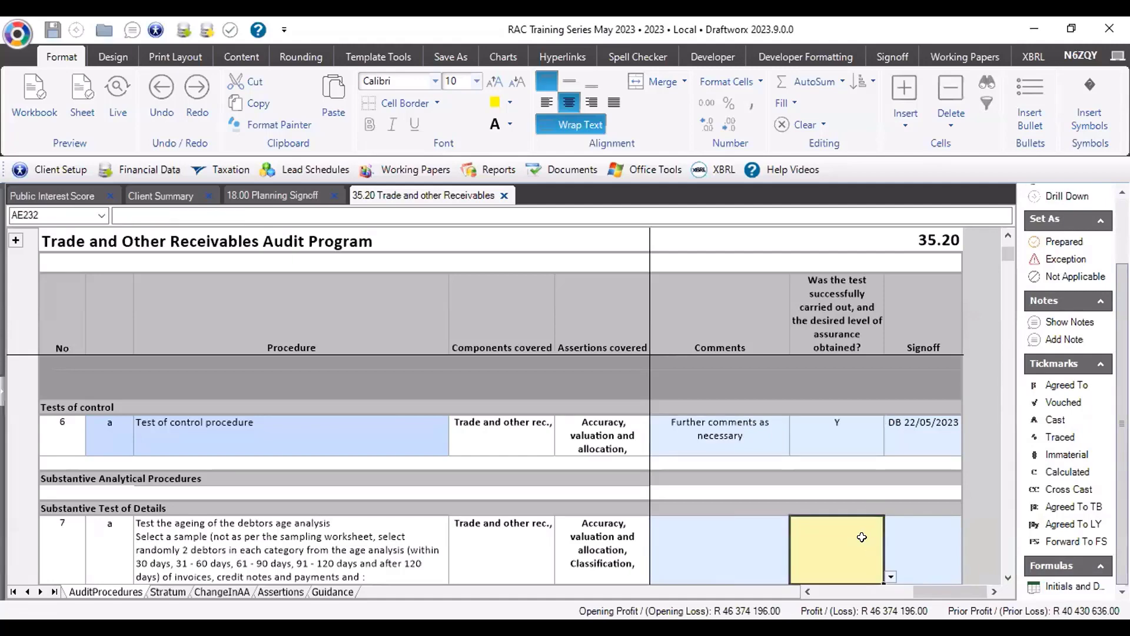
type("Y")
key("Return")
scroll(833, 510, "down", 1)
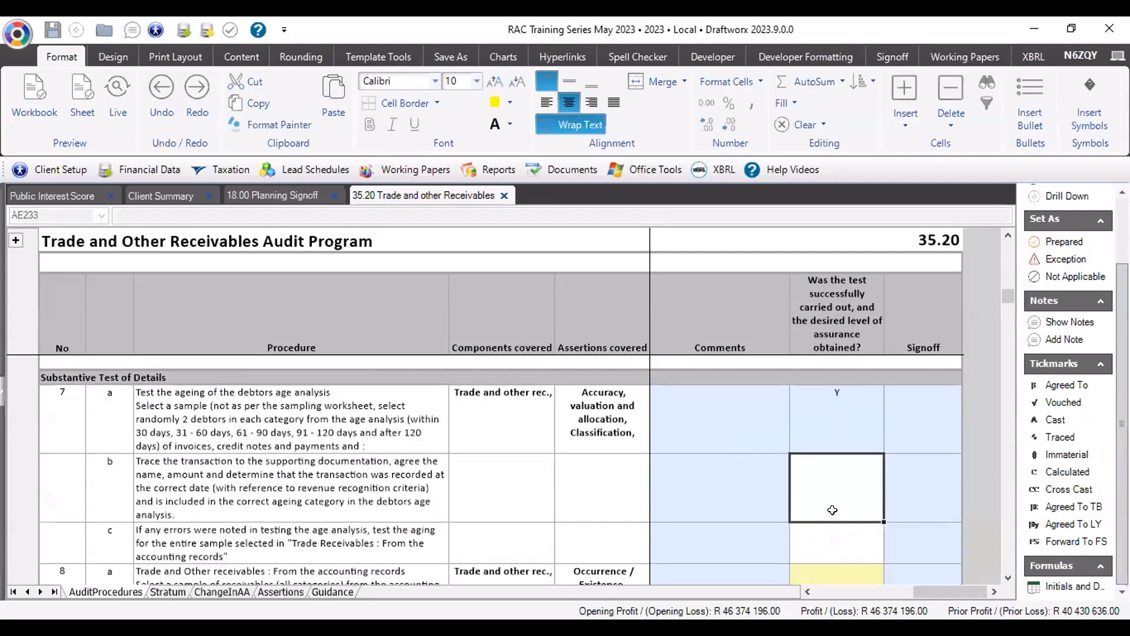
left_click(823, 561)
type("Y")
key("Return")
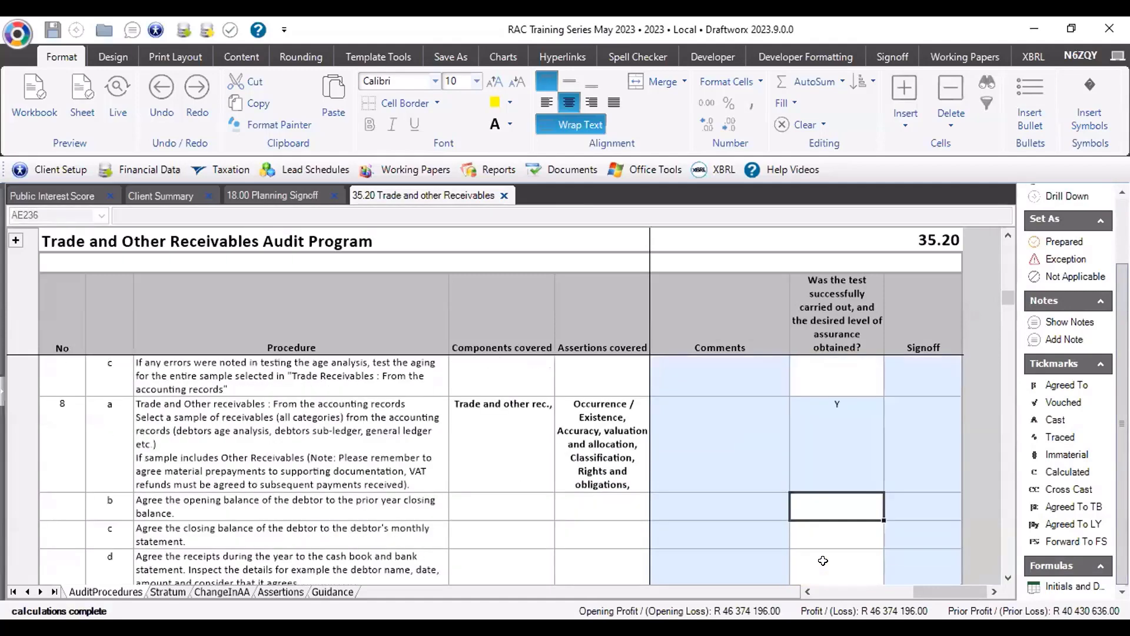
Answer Y to the successful test and assurance question for Procedure 1 (9a) and Procedure 2 (10a).
scroll(831, 511, "down", 5)
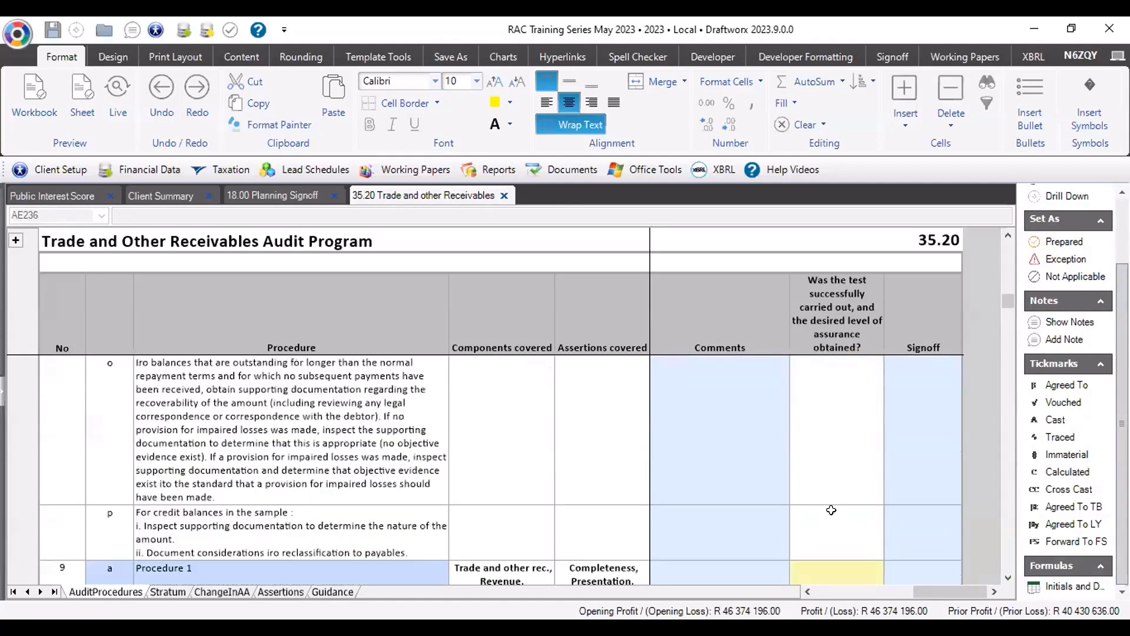
scroll(832, 510, "down", 2)
scroll(830, 508, "up", 1)
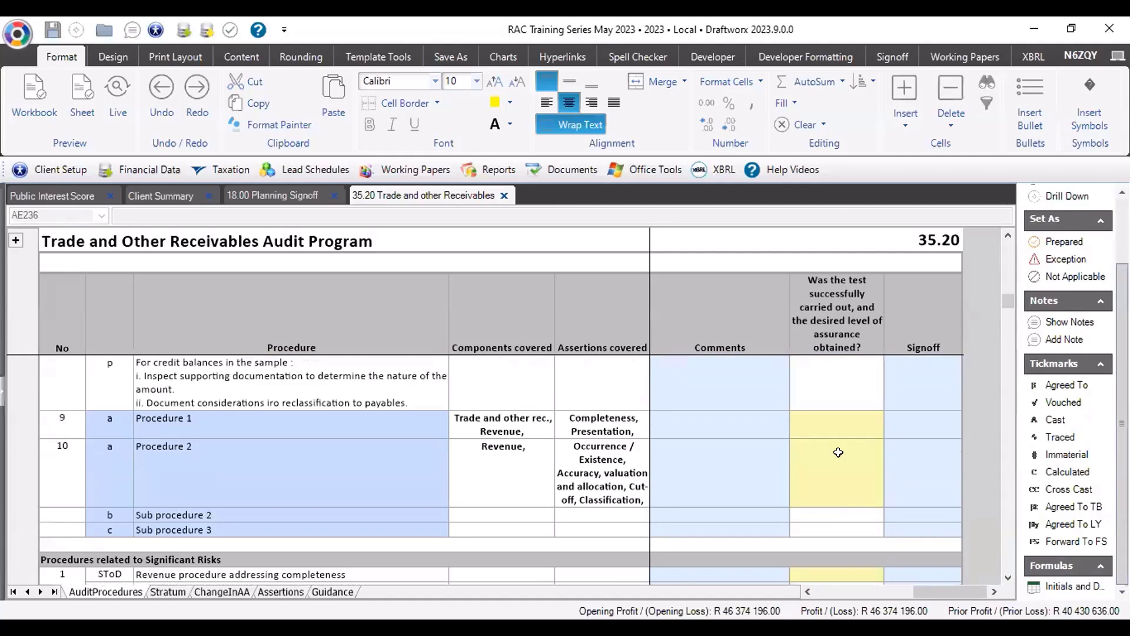
left_click(843, 424)
type("Y")
key("Return")
type("Y")
key("Return")
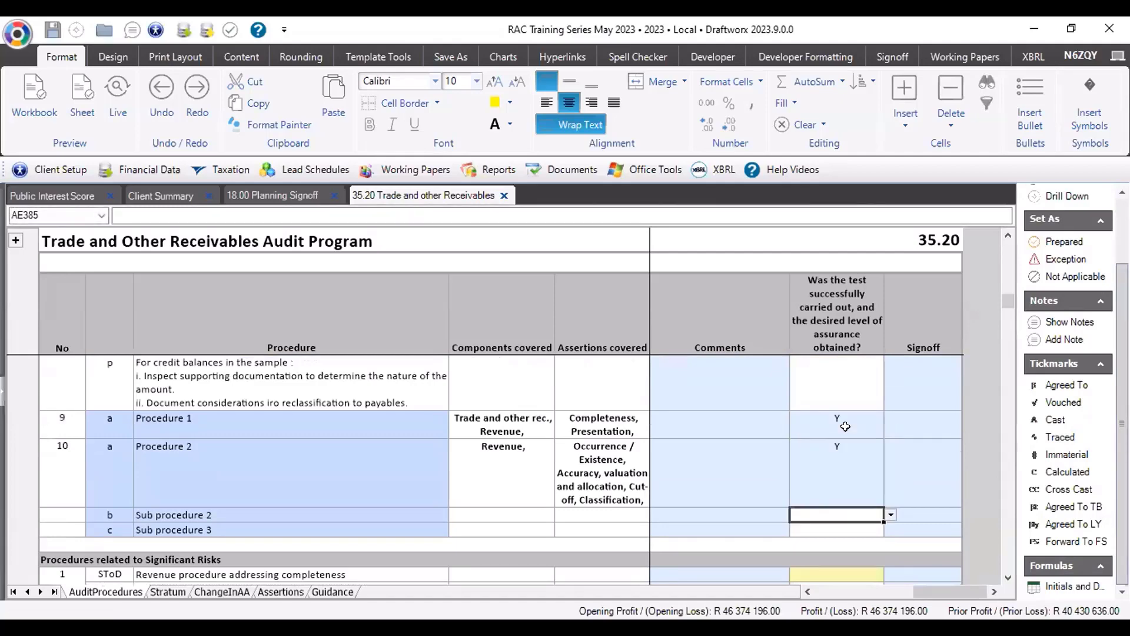
Answer Y for both significant-risk revenue procedures, the one addressing completeness and the one addressing other assertions.
scroll(818, 453, "down", 3)
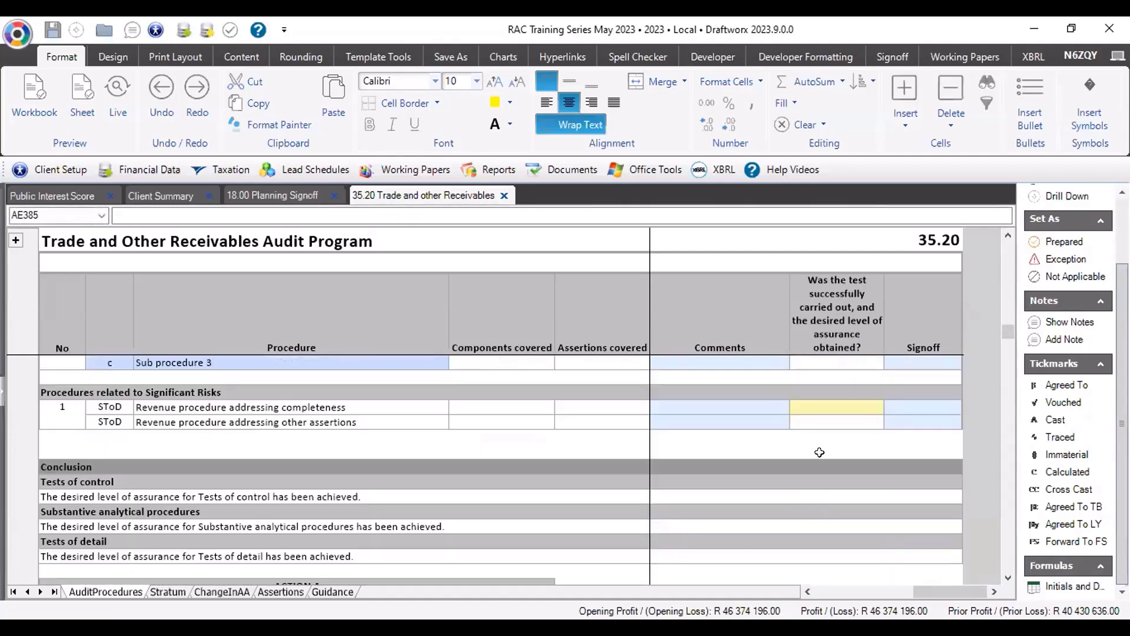
left_click(827, 406)
type("Y")
key("Return")
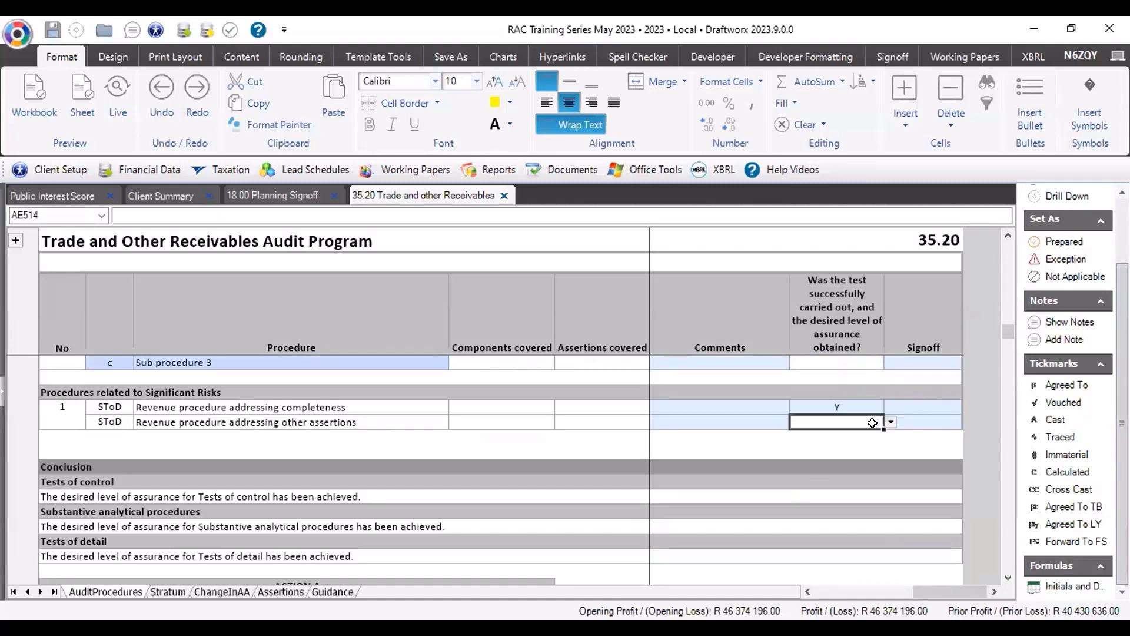
left_click(890, 423)
left_click(803, 435)
left_click(892, 423)
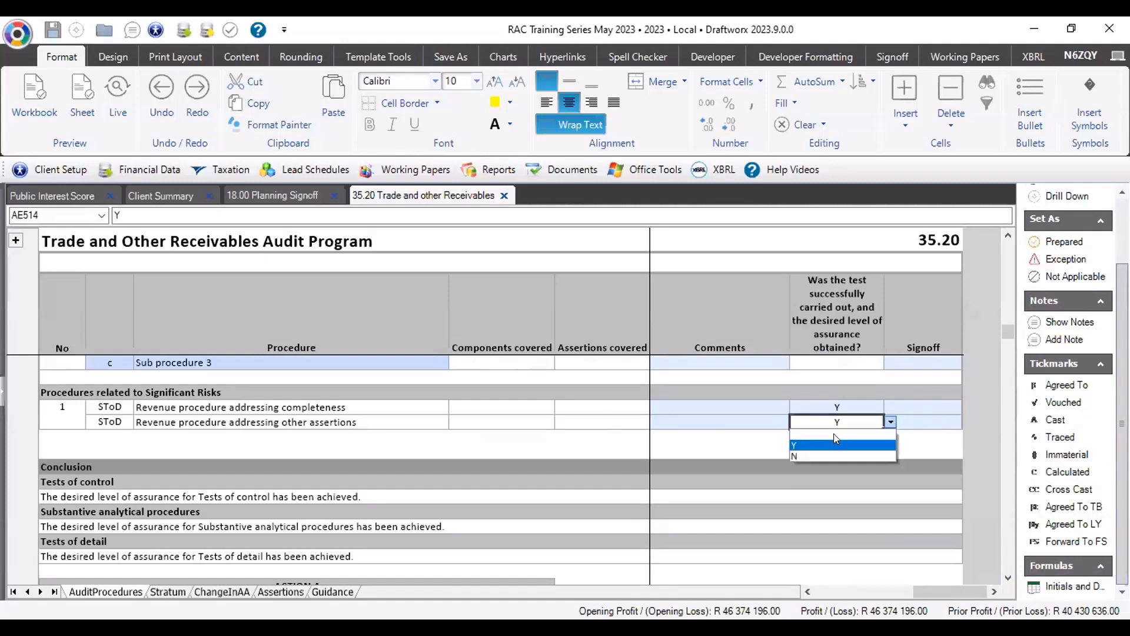
left_click(560, 420)
Change the assurance answer for Procedure 2 (10a) to N.
scroll(226, 510, "down", 1)
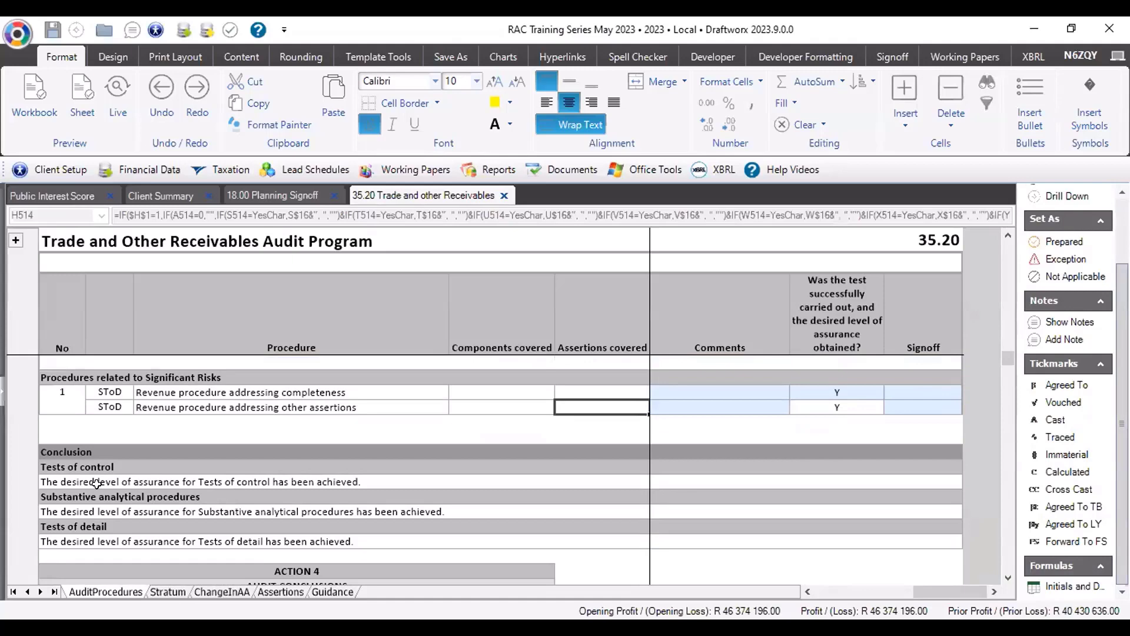
scroll(865, 424, "up", 4)
left_click(869, 471)
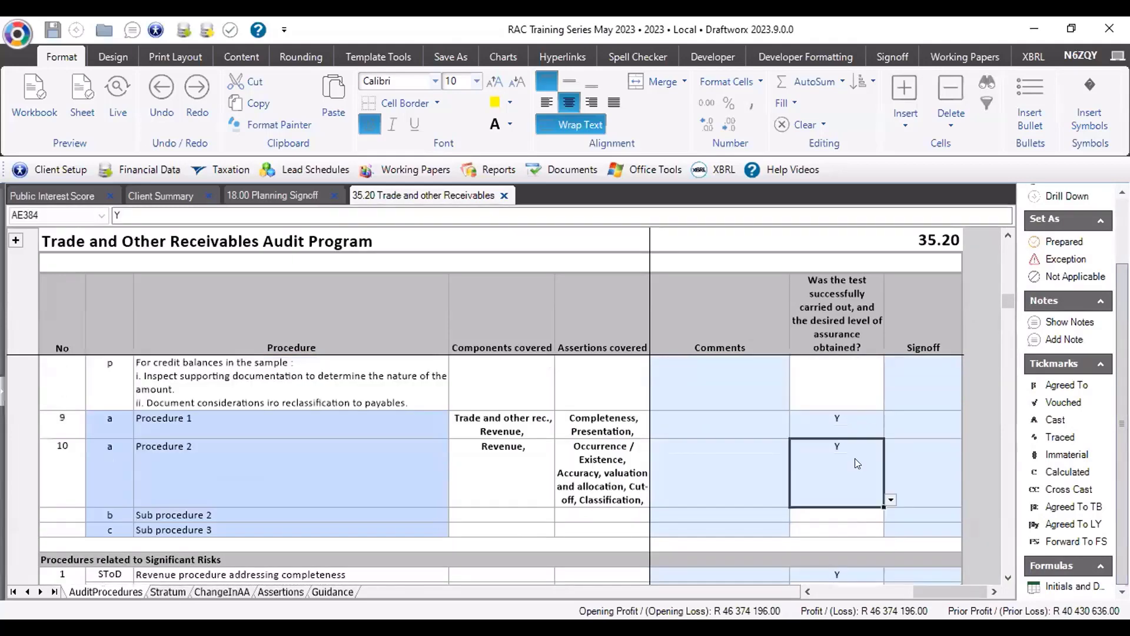
left_click(891, 500)
left_click(796, 529)
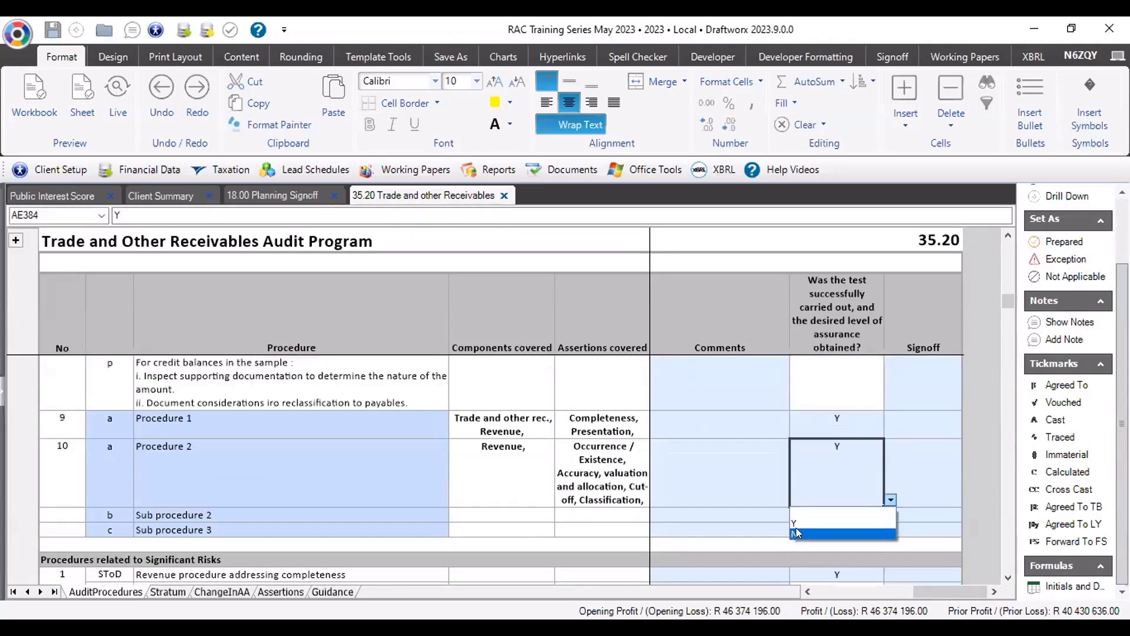
Review the assurance conclusions for tests of control, substantive analytical procedures and tests of detail.
scroll(553, 457, "down", 4)
scroll(545, 465, "down", 3)
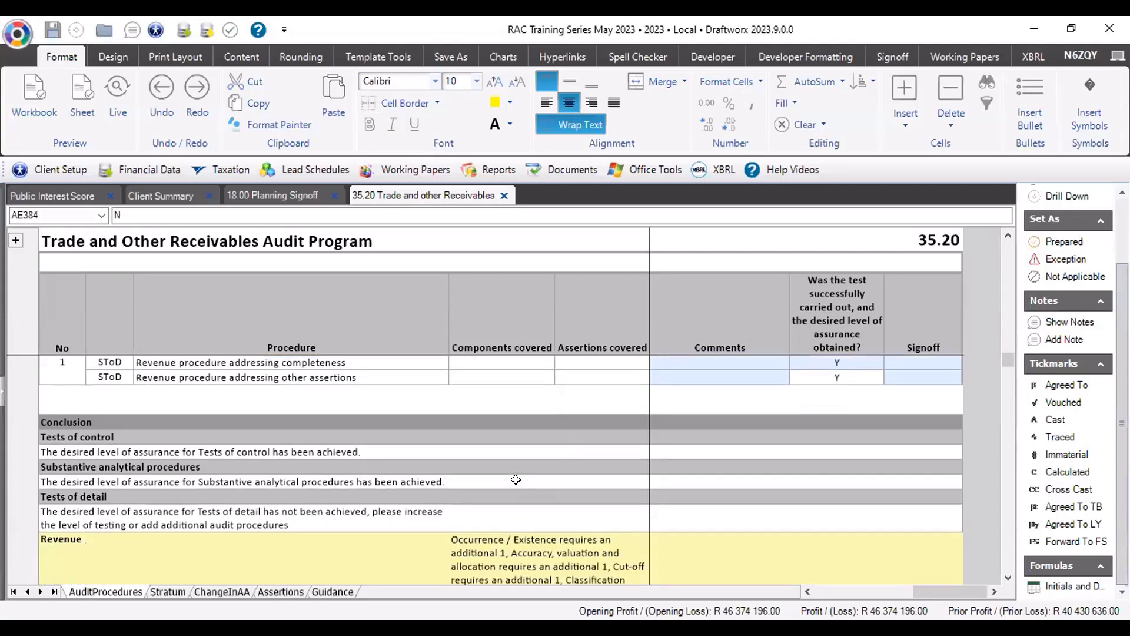
left_click(42, 420)
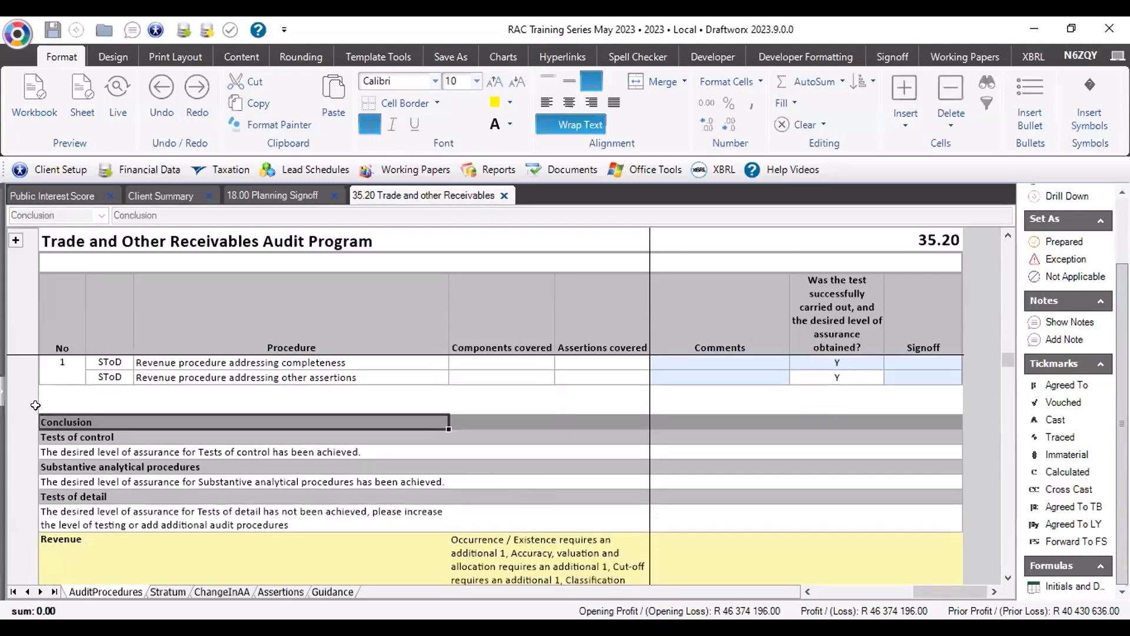
left_click(93, 438)
left_click(94, 452)
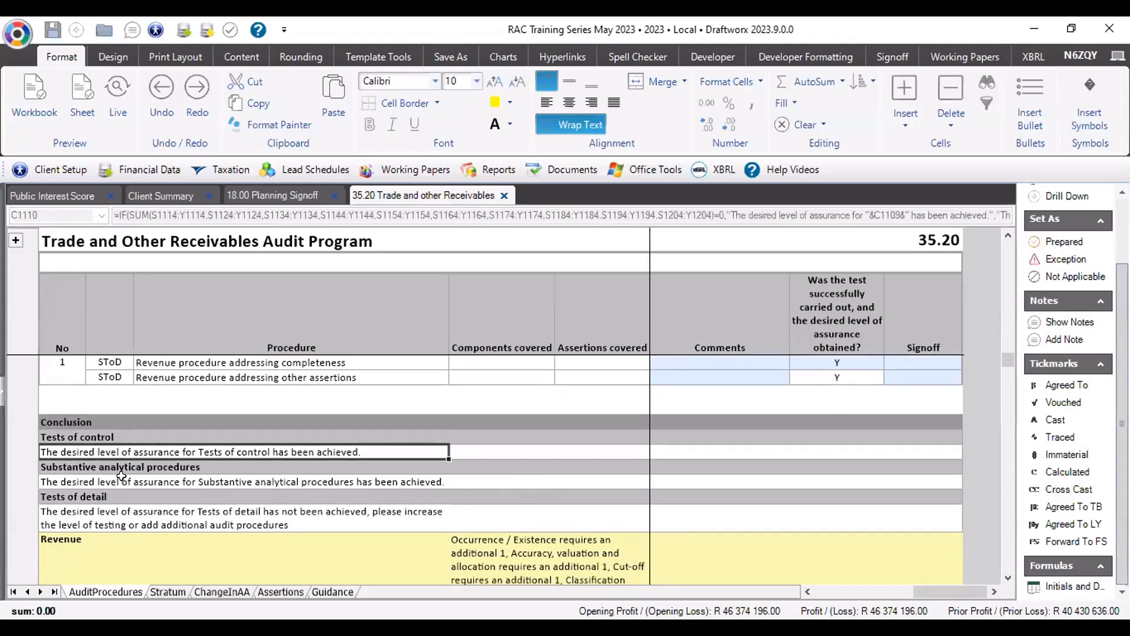
scroll(143, 477, "down", 1)
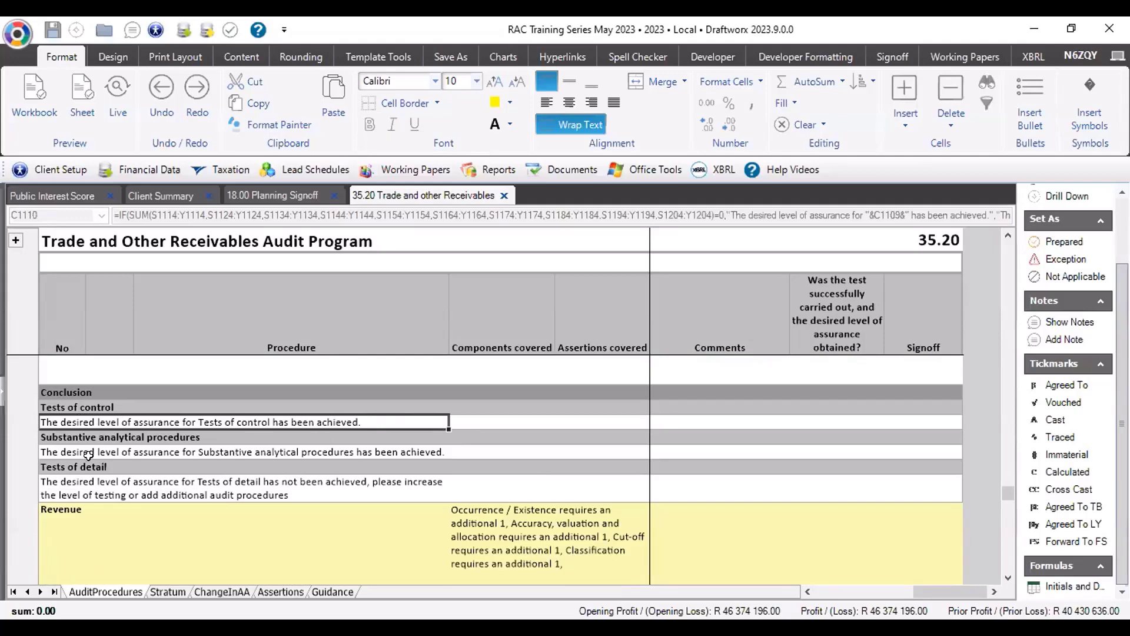
Compare the answer for Procedure 2 (10a) with the Revenue assertion requirements under the tests of detail conclusion.
scroll(685, 437, "up", 1)
scroll(684, 437, "up", 8)
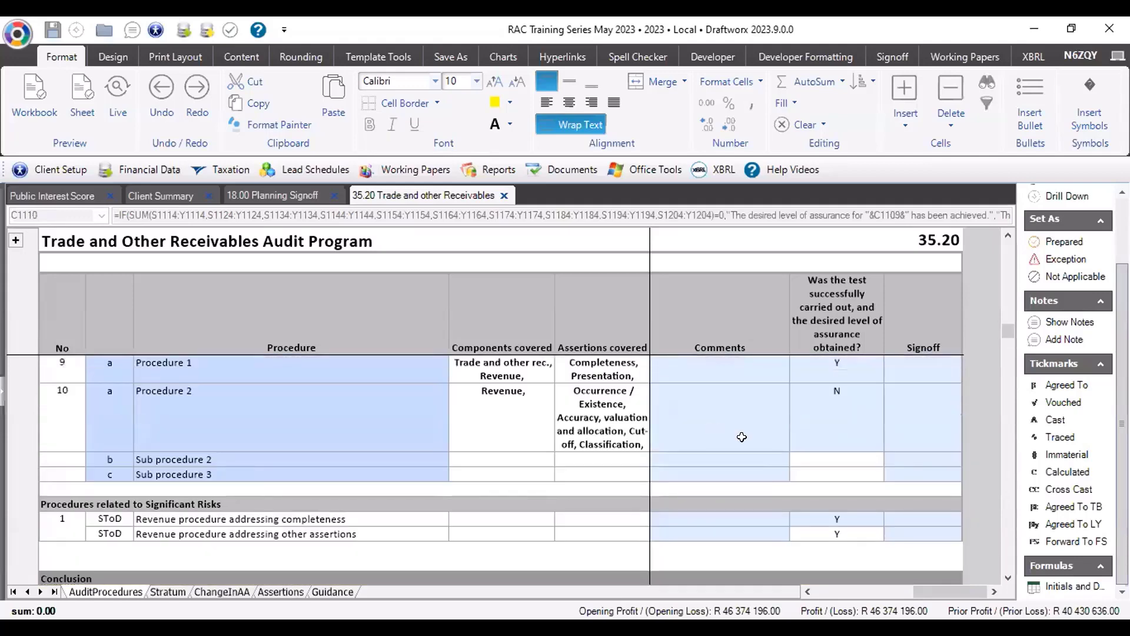
left_click_drag(184, 458, 872, 464)
left_click(870, 464)
scroll(171, 478, "down", 9)
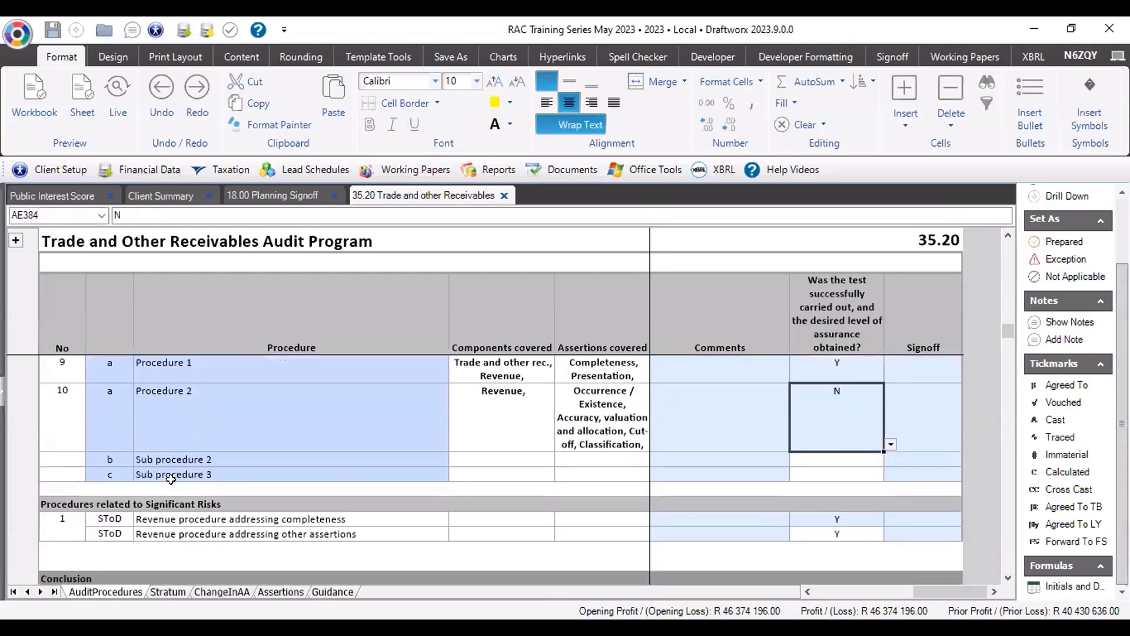
scroll(265, 507, "down", 1)
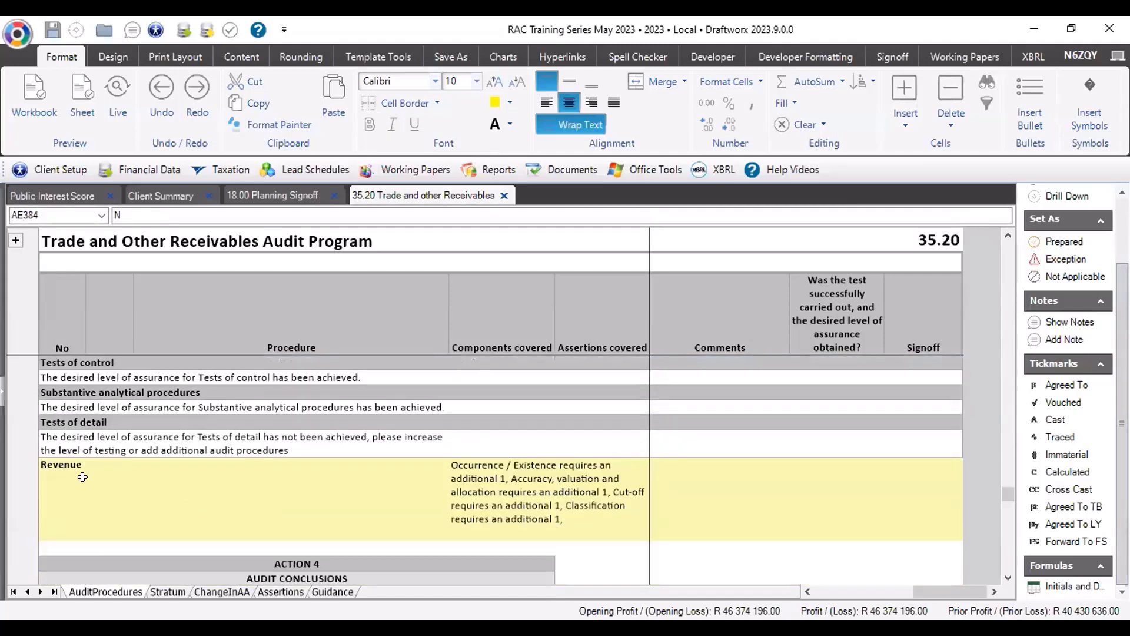
left_click(59, 476)
left_click(483, 480)
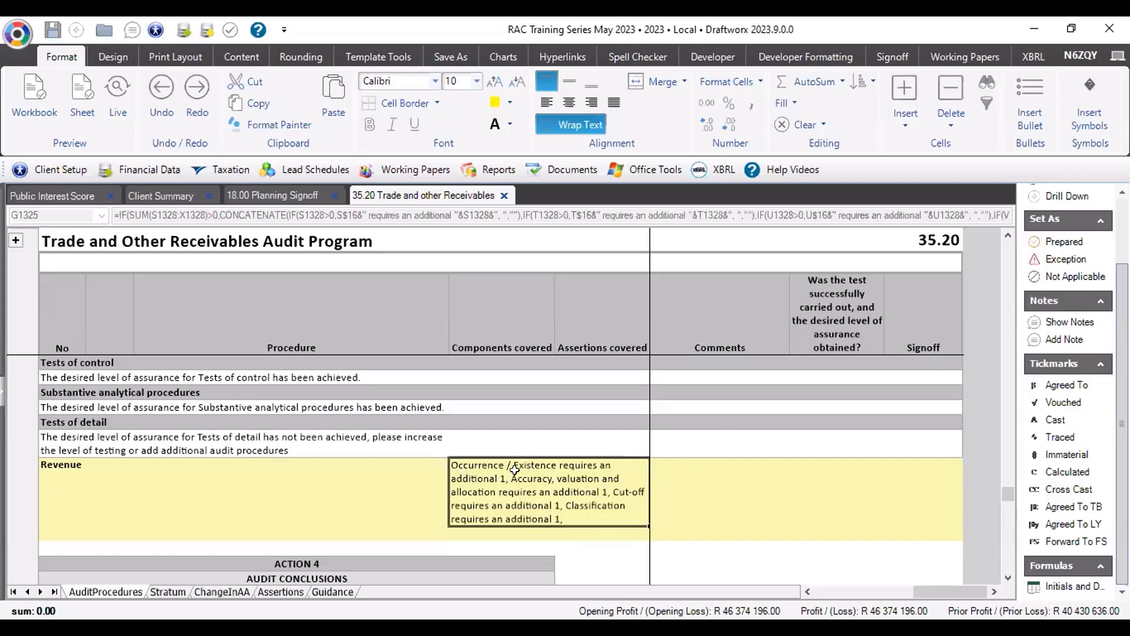
Open the ChangeInAA sheet and examine the total assurance outstanding per assertion for the Revenue component.
left_click(216, 592)
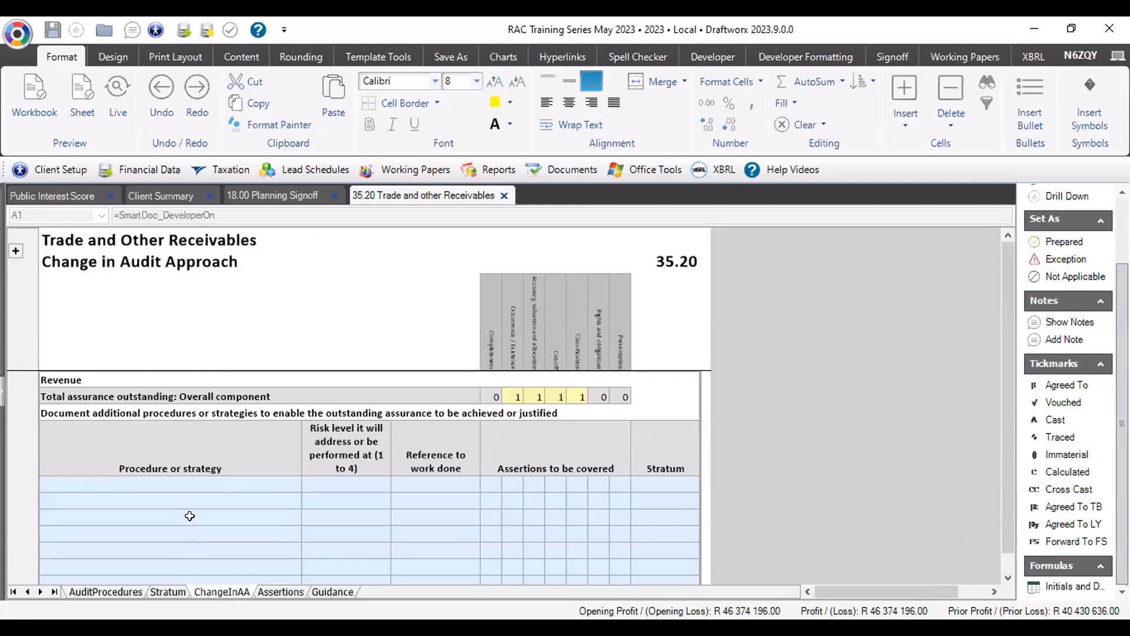
left_click(67, 380)
left_click(77, 399)
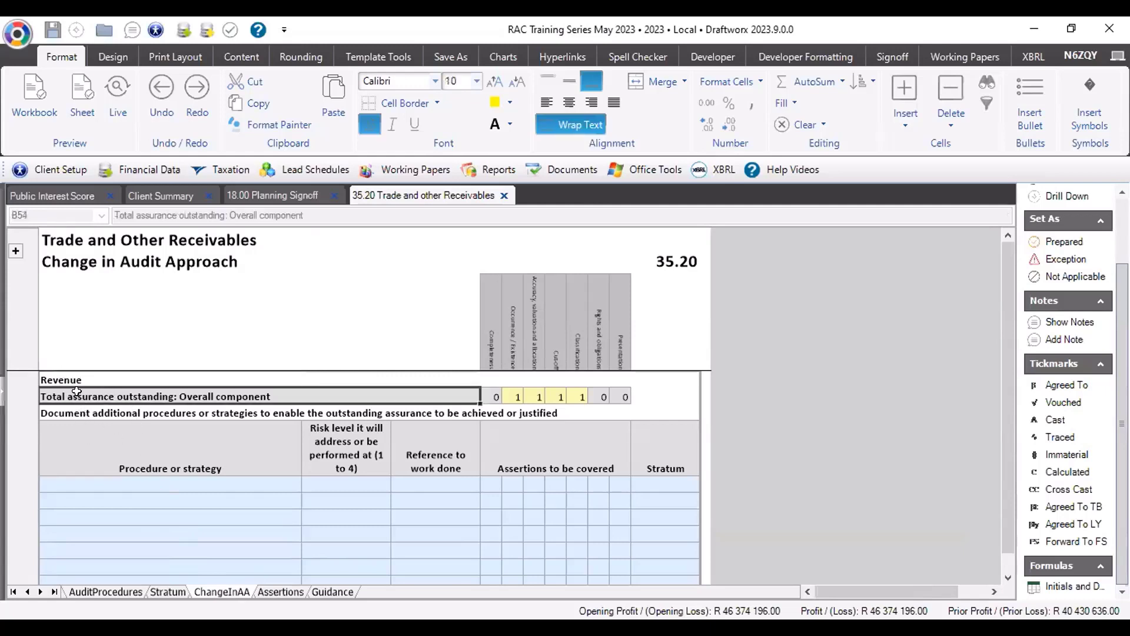
left_click(513, 397)
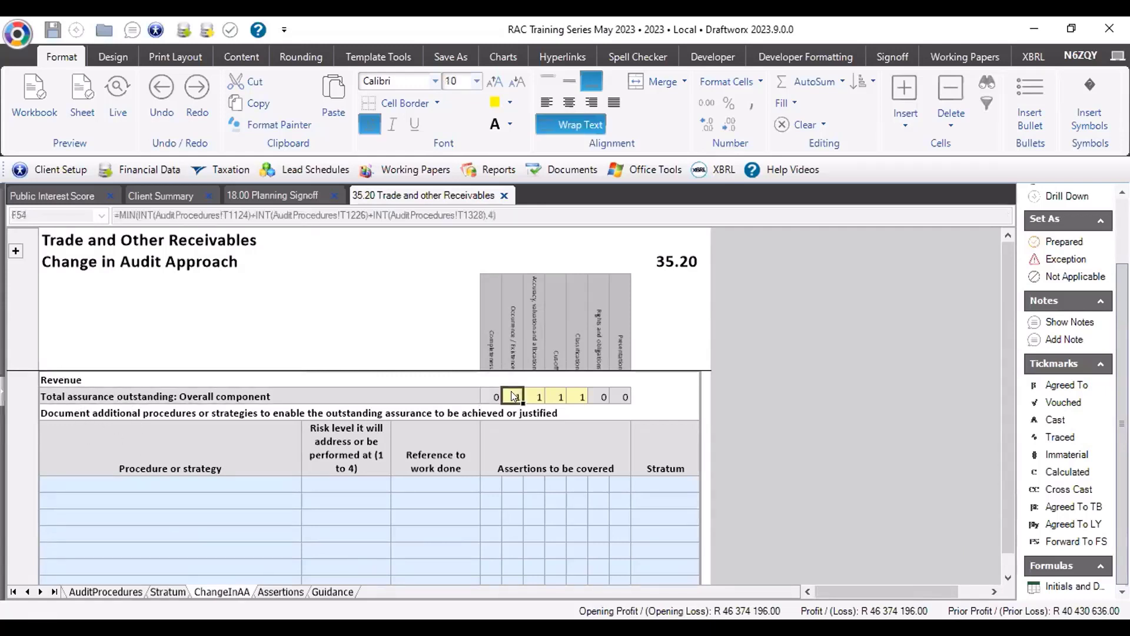
left_click_drag(513, 396, 527, 396)
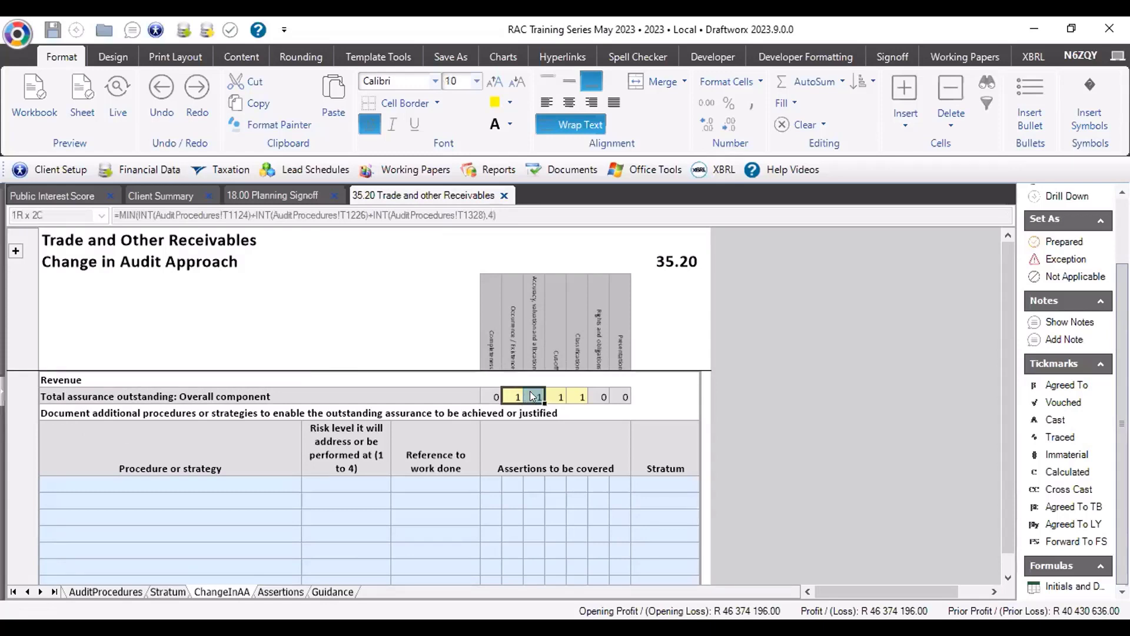
left_click_drag(570, 392, 570, 392)
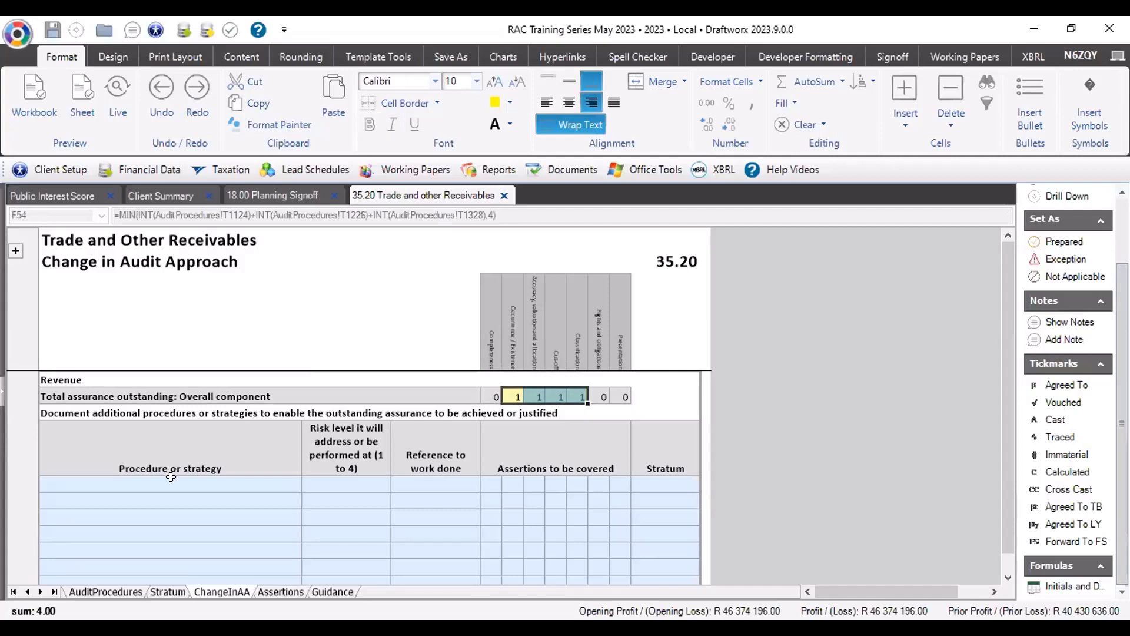
Add "Document a procedure" as an additional Revenue procedure performed at risk level 1.
left_click(223, 488)
type("D")
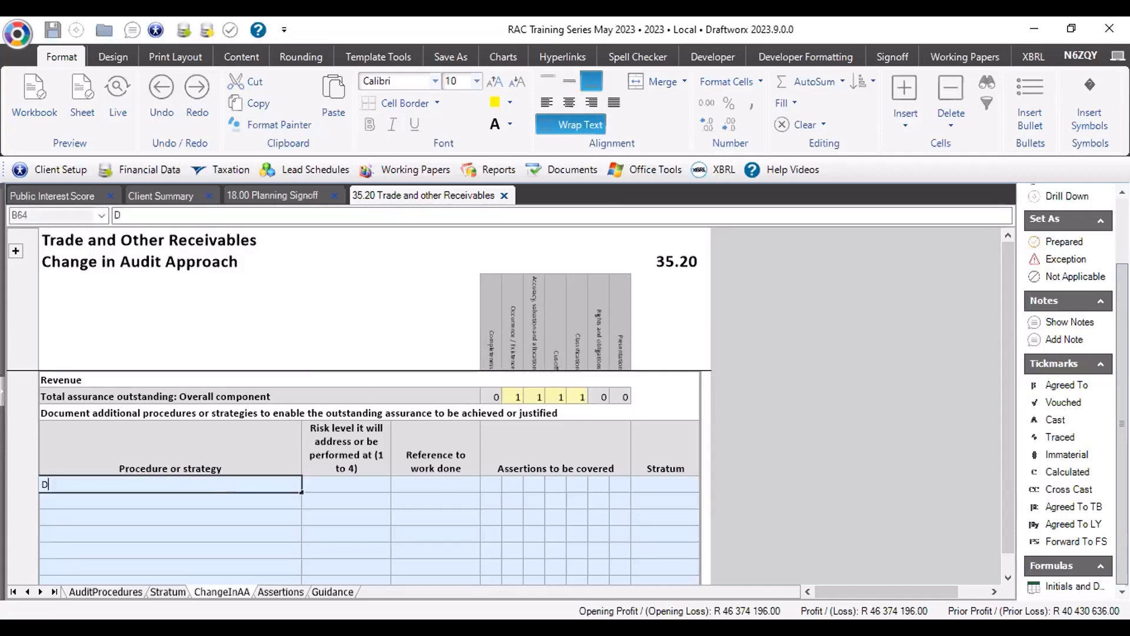
type("ocument a pro")
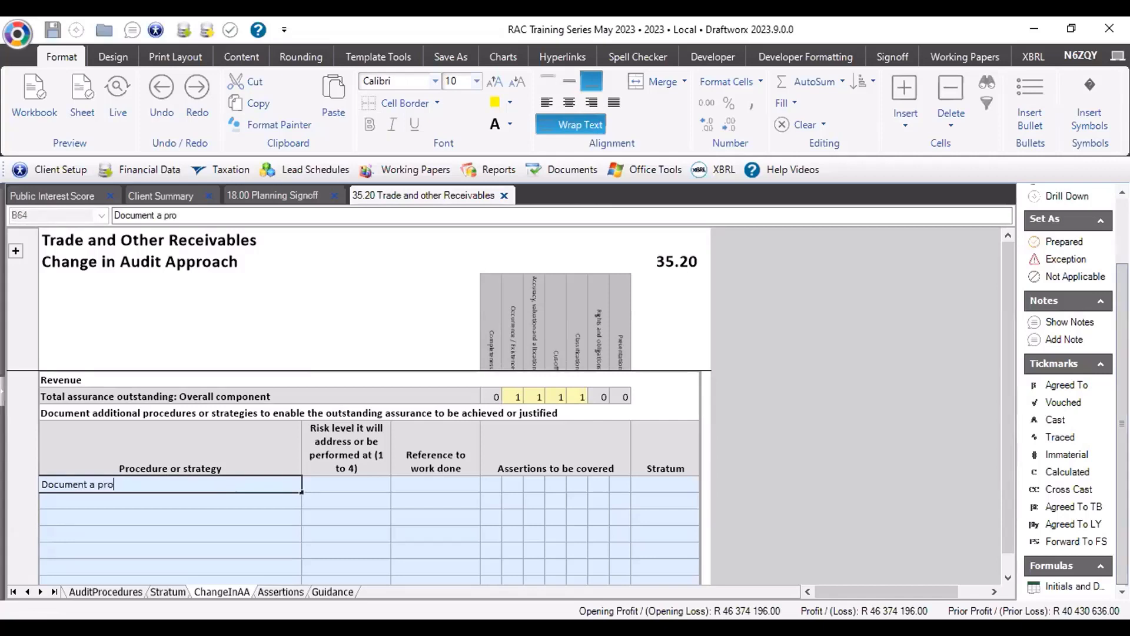
type("cedure")
key("Tab")
type("1")
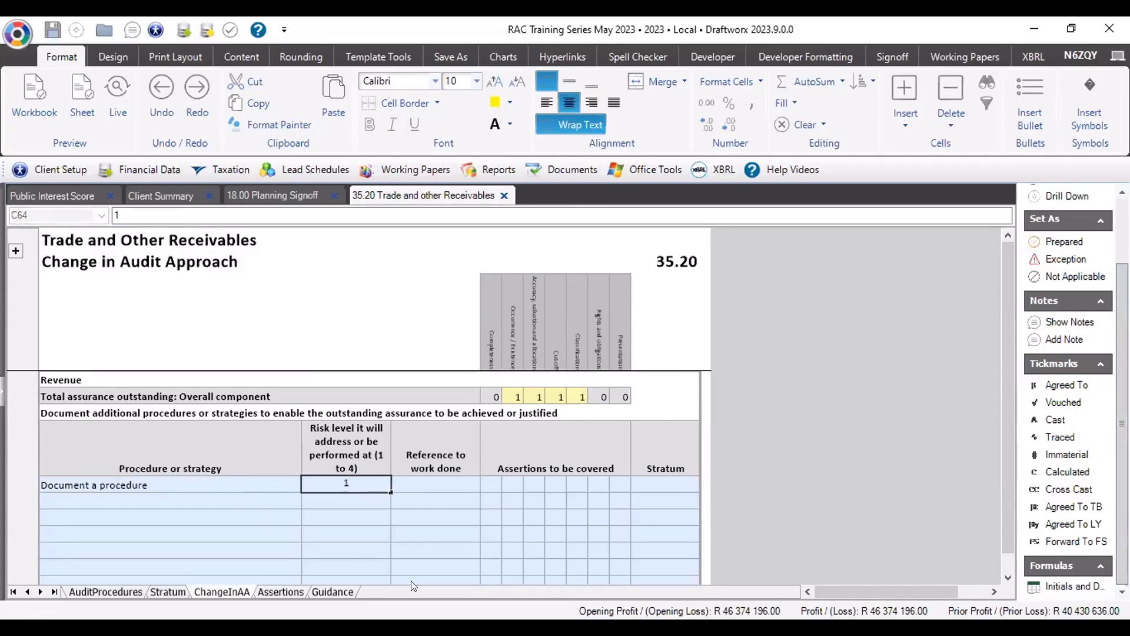
key("Tab")
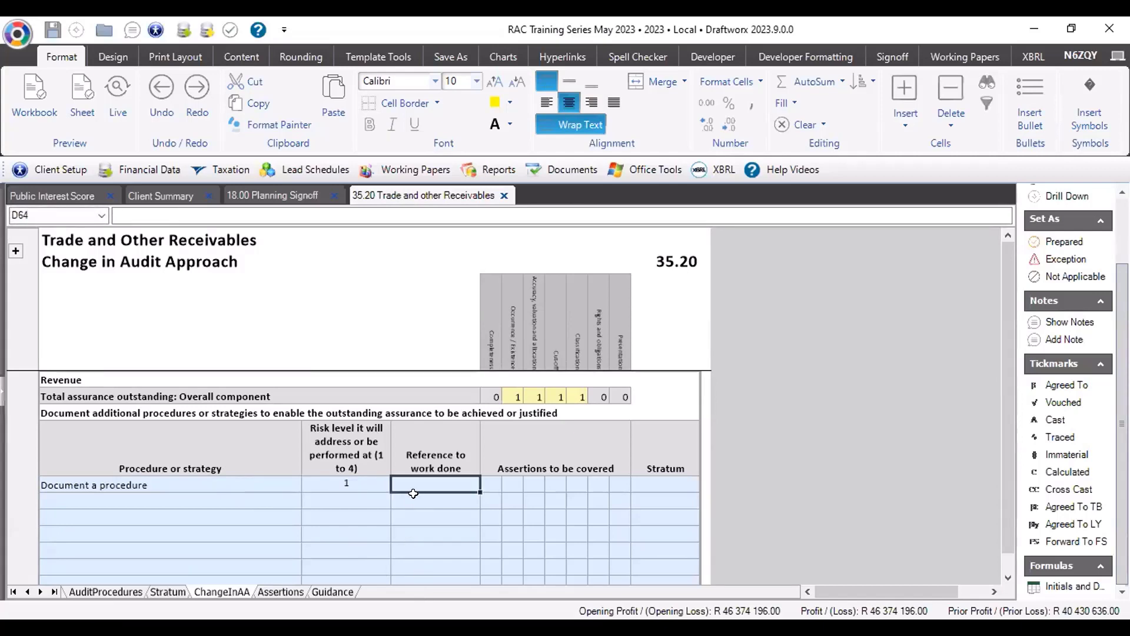
left_click(346, 484)
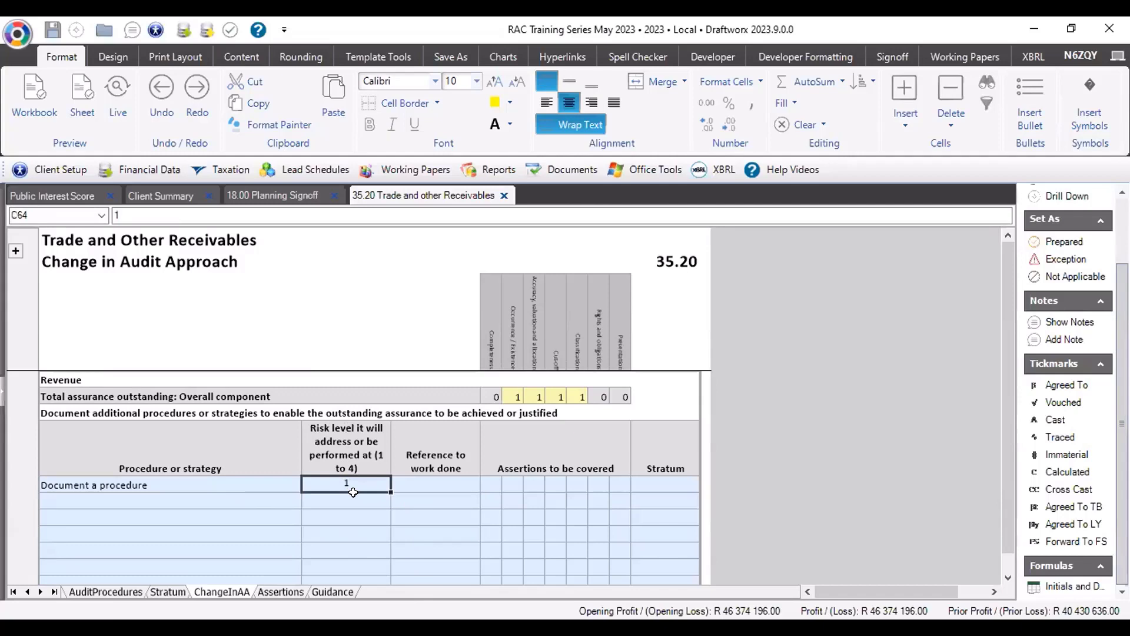
left_click_drag(508, 392, 582, 396)
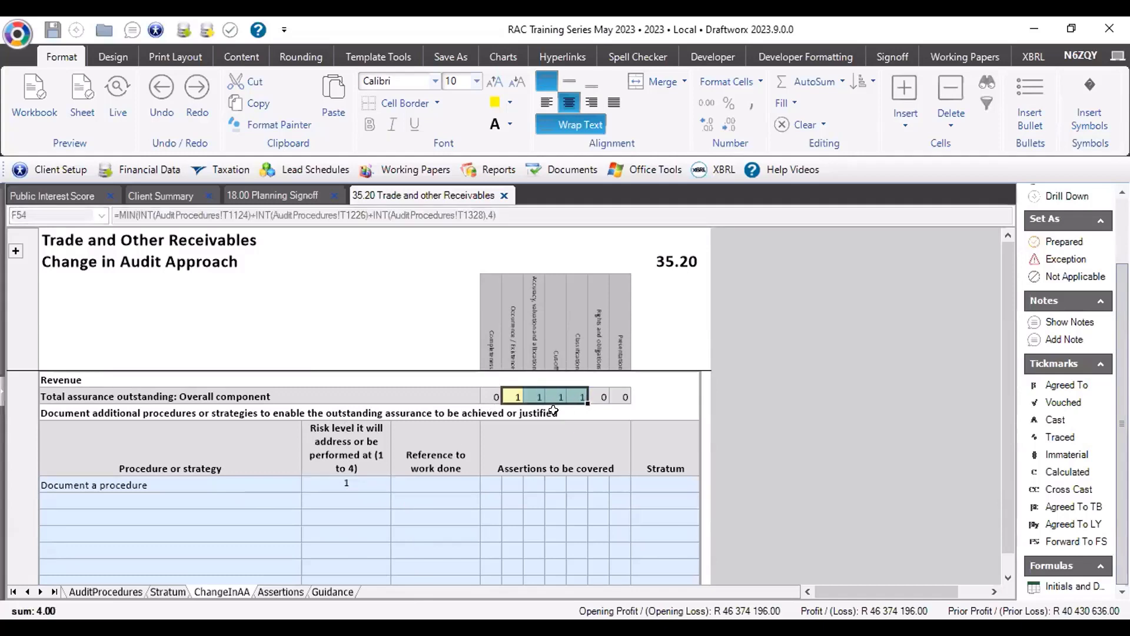
left_click(338, 483)
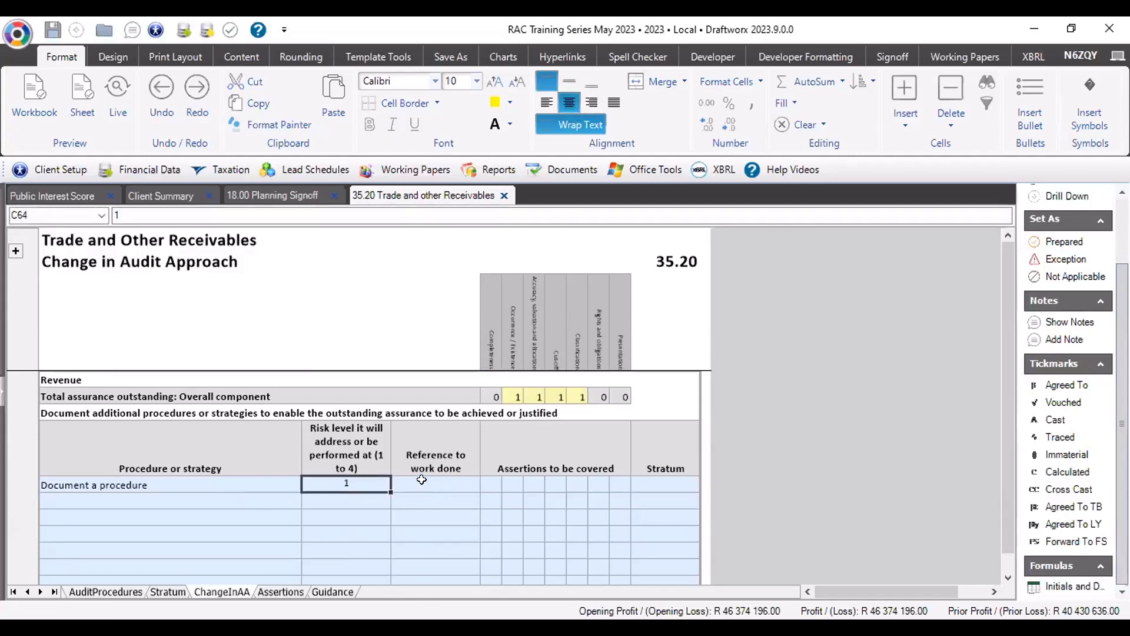
left_click(423, 480)
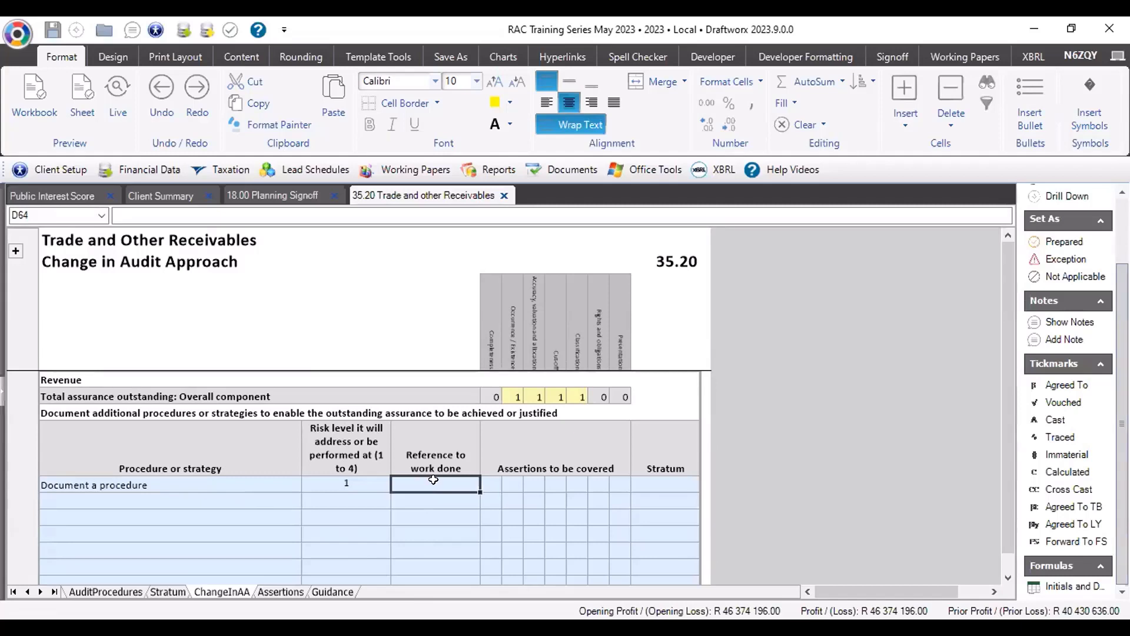
Try to enter 1 under Occurrence / Existence as an assertion covered by the additional Revenue procedure.
left_click(511, 481)
type("1")
key("Return")
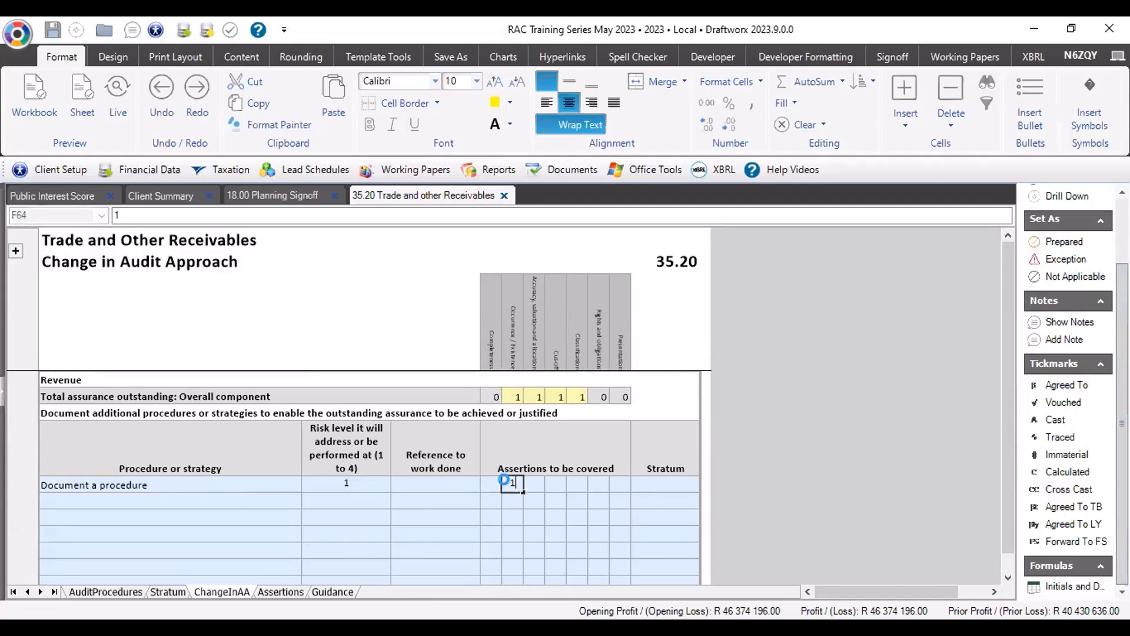
left_click(670, 390)
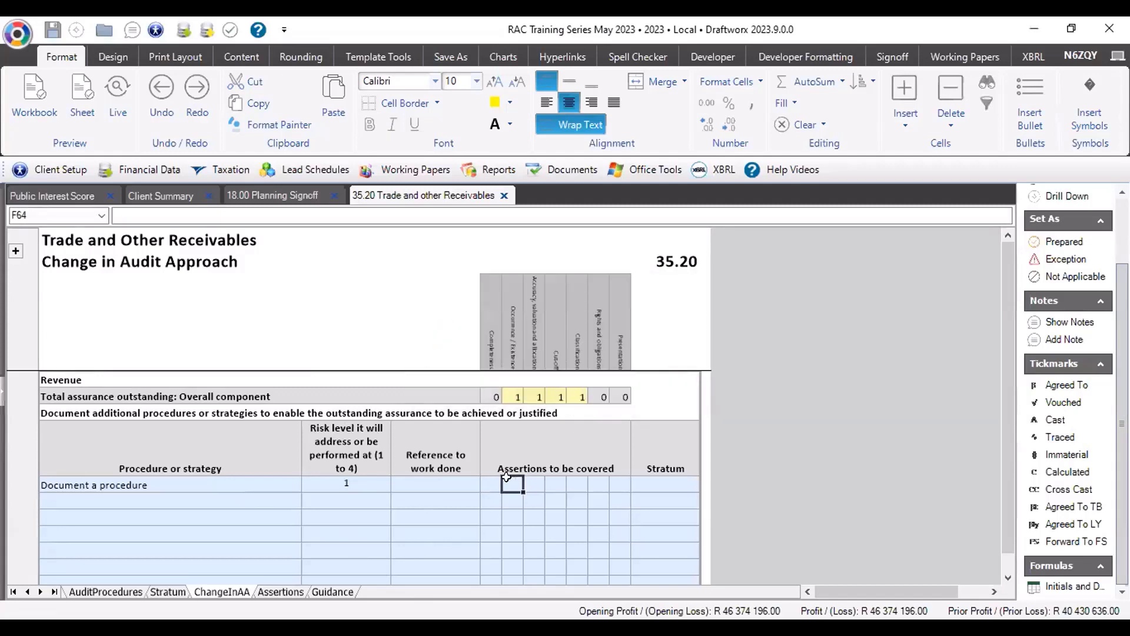
Mark Y under Occurrence / Existence, Accuracy, valuation and allocation, Cut-off and Classification for the additional Revenue procedure.
type("Y")
key("Tab")
type("Y")
key("Tab")
type("Y")
key("Tab")
type("Y")
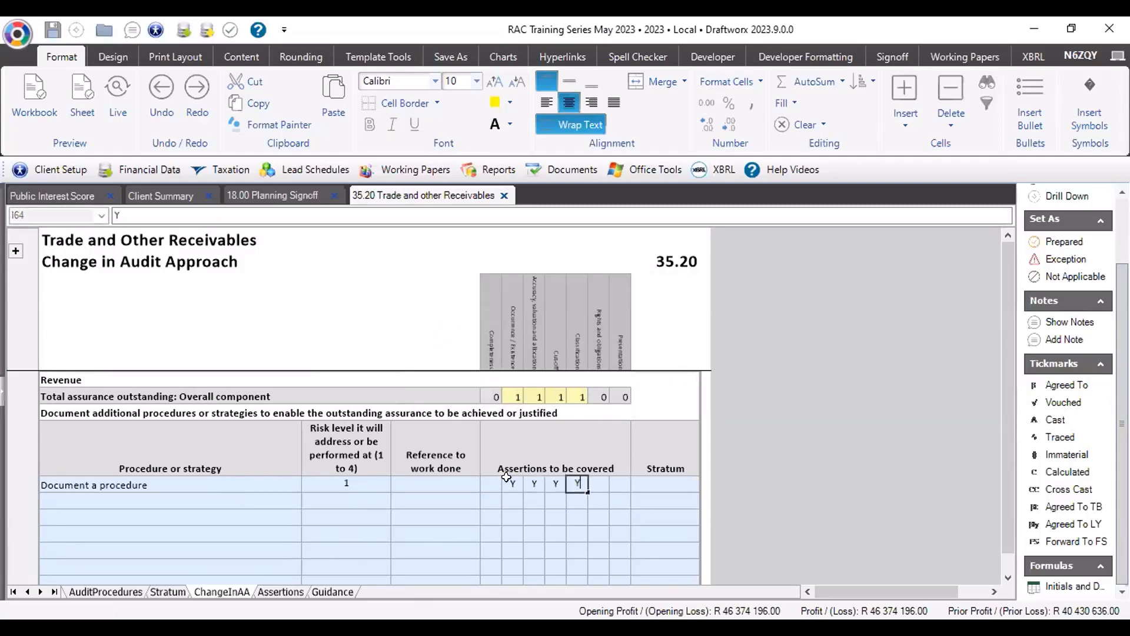
key("Tab")
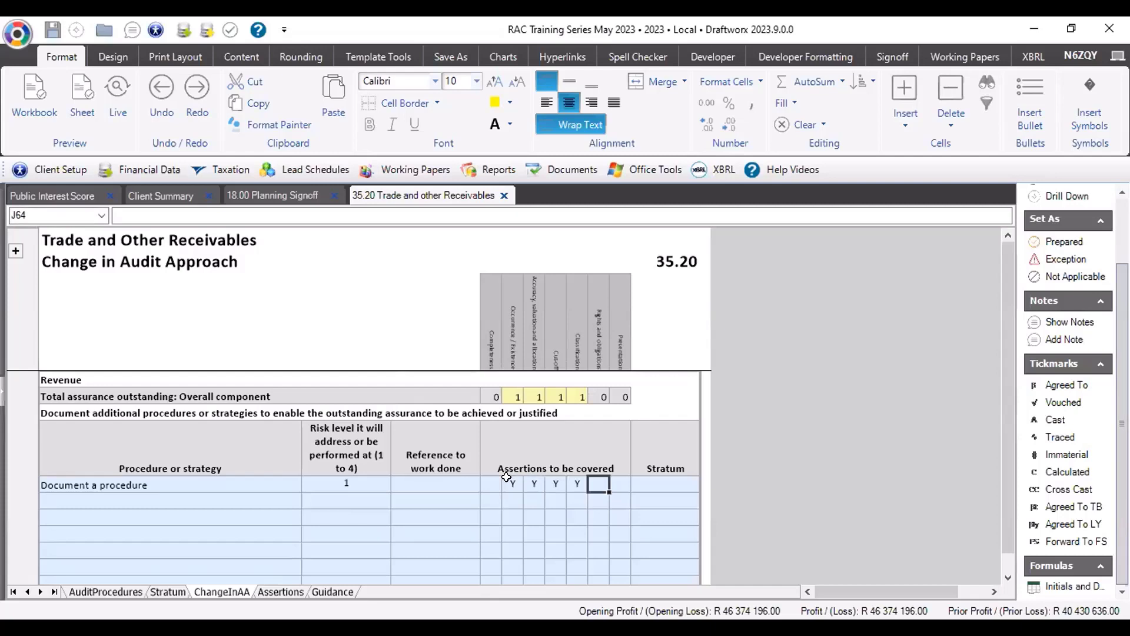
scroll(504, 505, "down", 3)
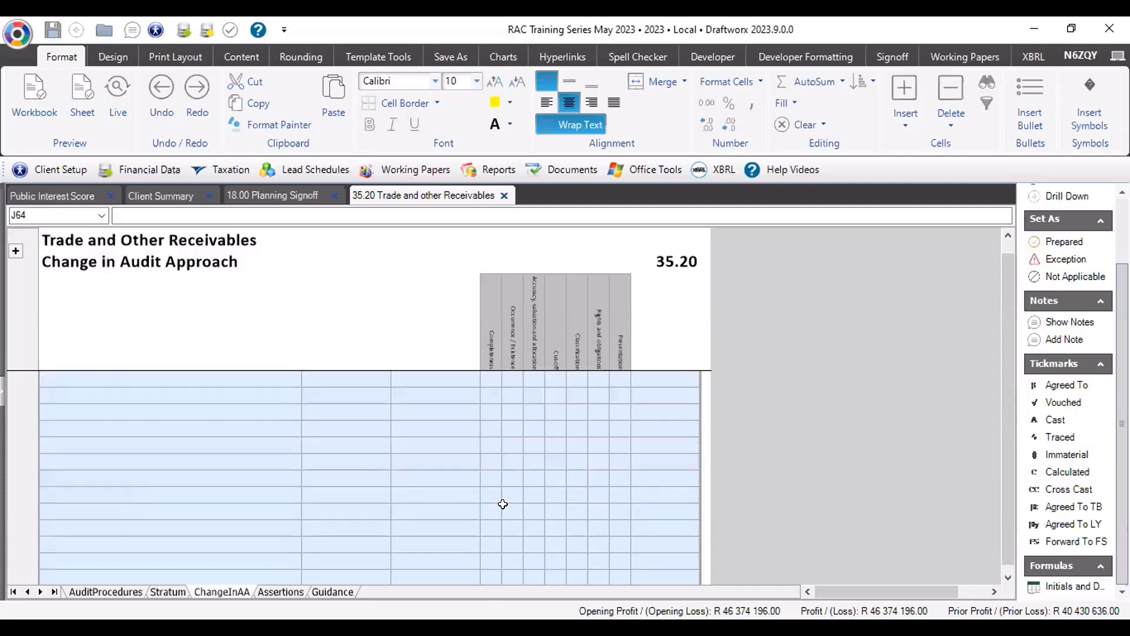
scroll(503, 505, "up", 3)
key("Tab")
key("Tab")
key("Tab")
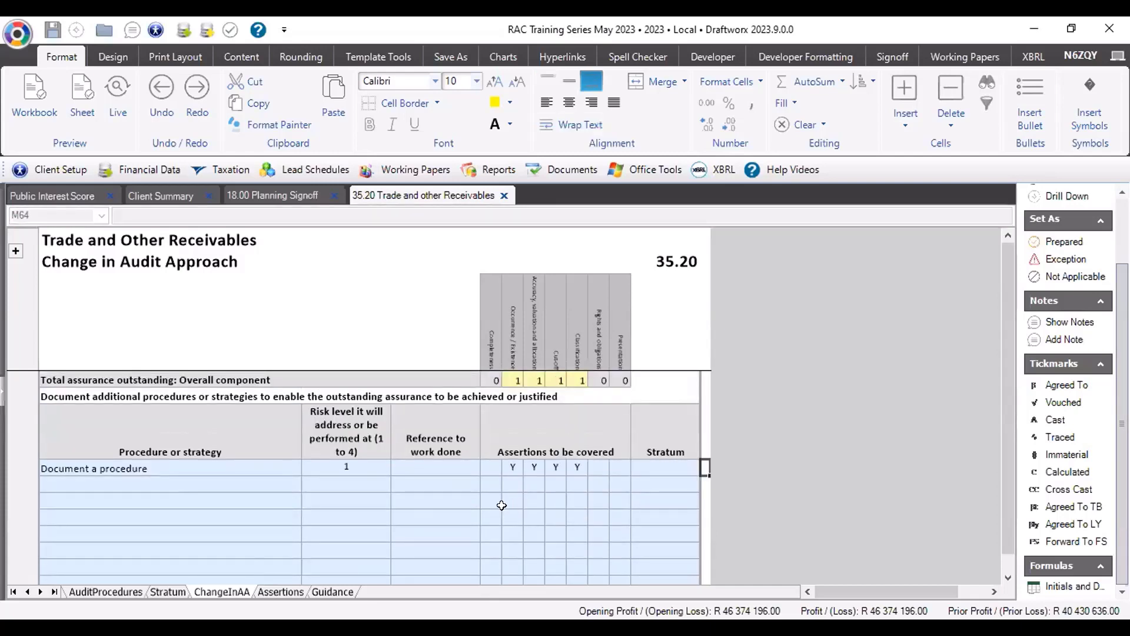
Clear the additional procedure's risk level and check its effect on the Revenue component's remaining outstanding assurance.
scroll(412, 492, "down", 5)
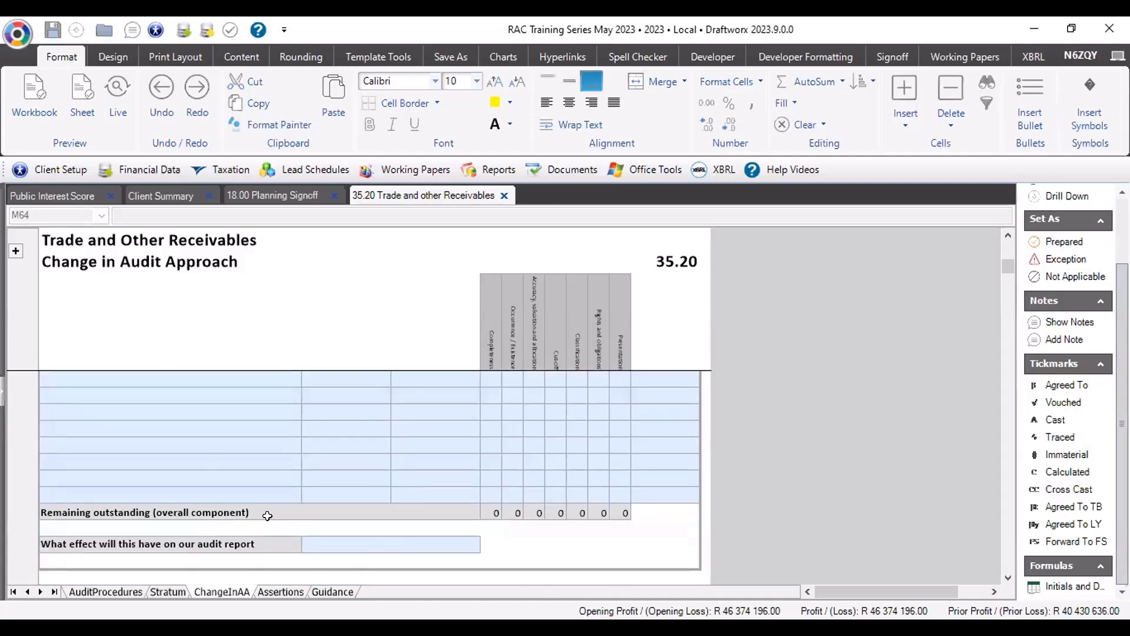
scroll(408, 504, "up", 5)
left_click(359, 451)
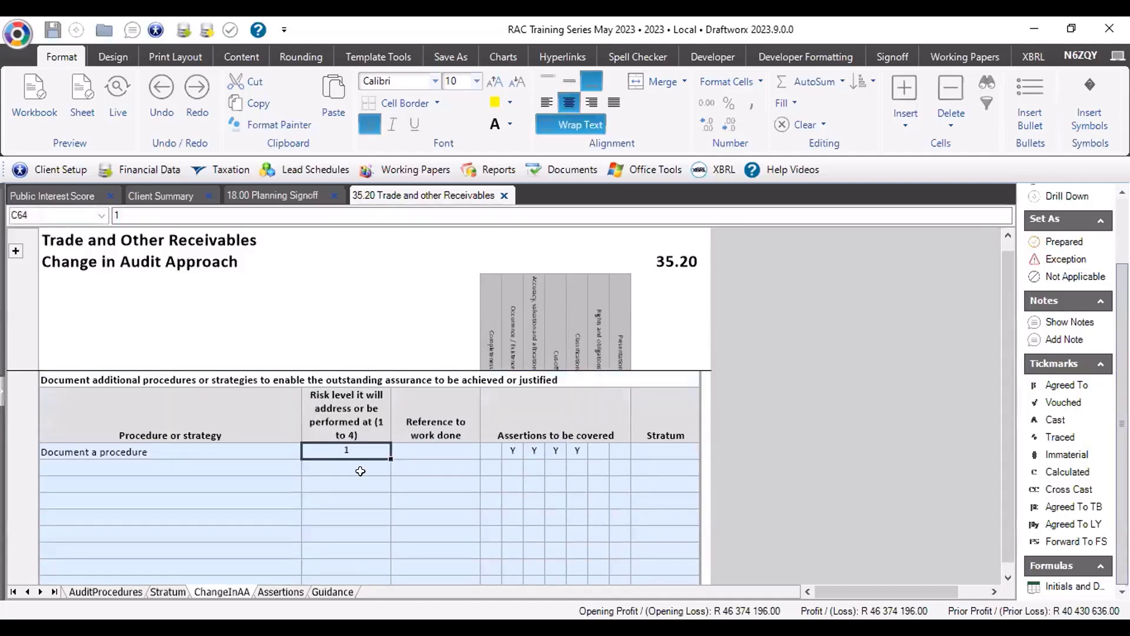
scroll(360, 471, "down", 5)
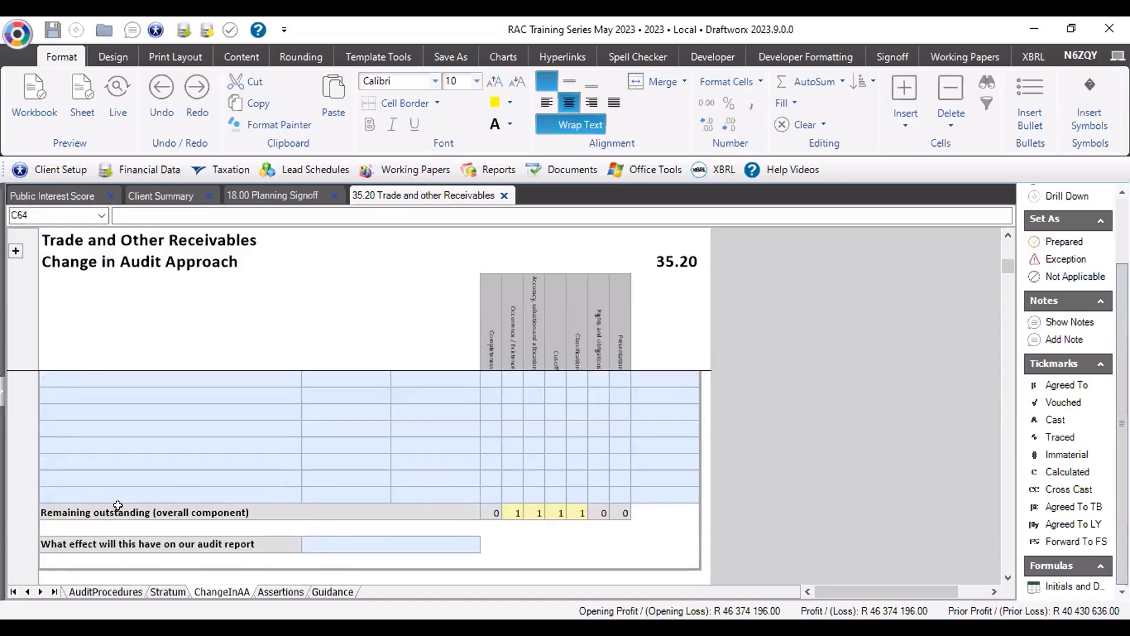
left_click_drag(512, 512, 574, 510)
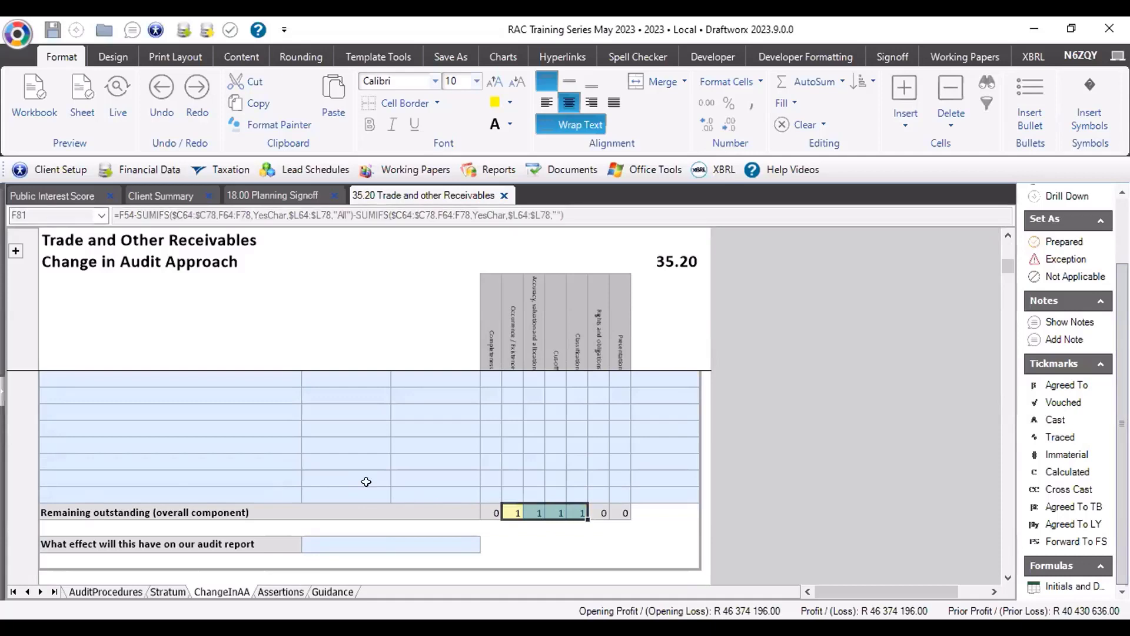
Set the additional procedure's risk level to 1 and check the remaining outstanding assurance for every Revenue assertion.
scroll(342, 465, "up", 5)
left_click(339, 466)
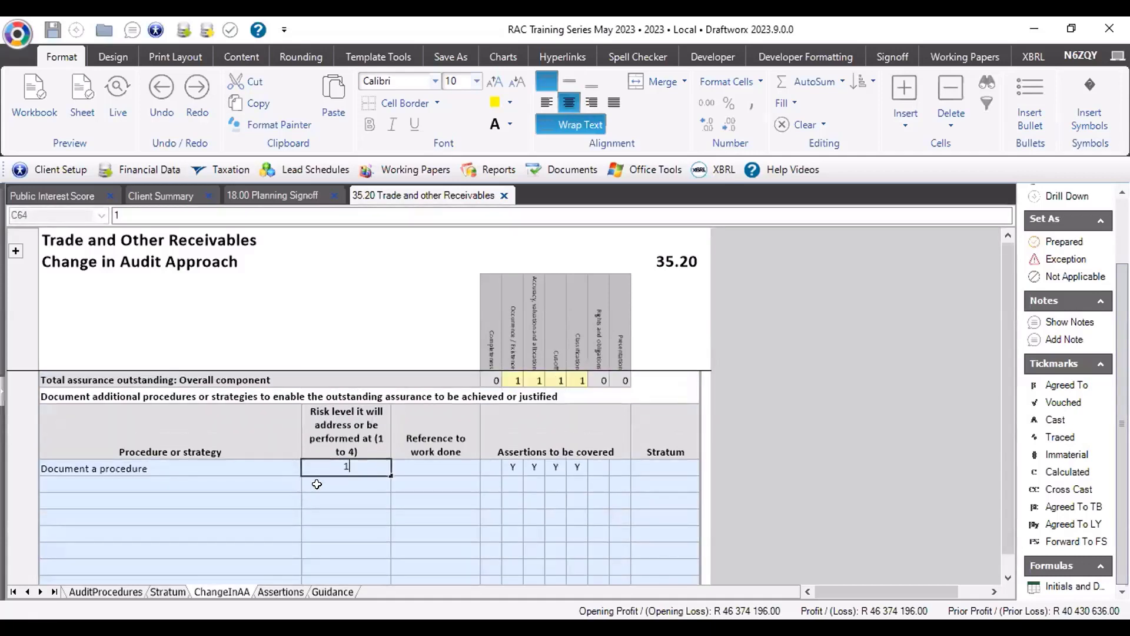
key("Return")
scroll(358, 492, "down", 5)
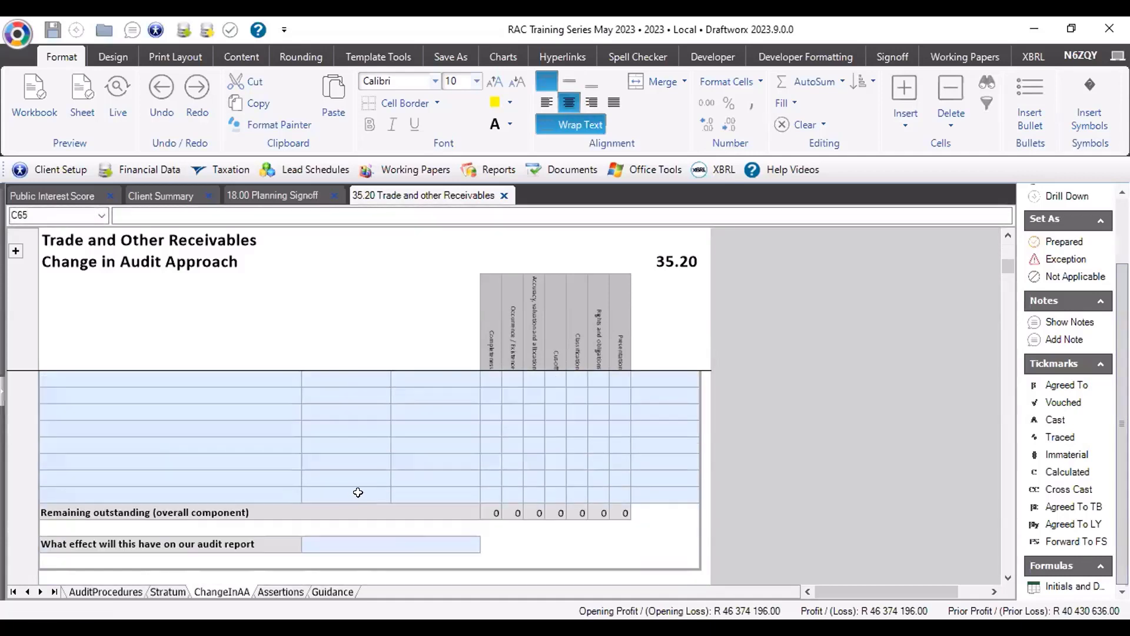
left_click_drag(495, 512, 613, 517)
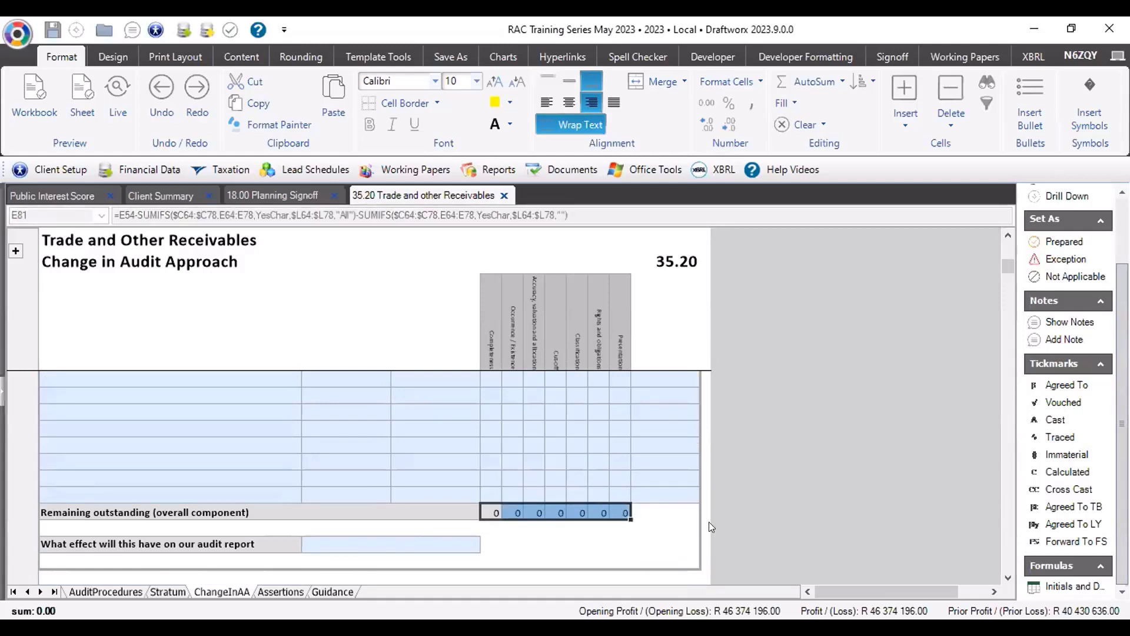
Enter "Document as necessary" as the effect on the audit report for the Revenue component.
left_click(452, 539)
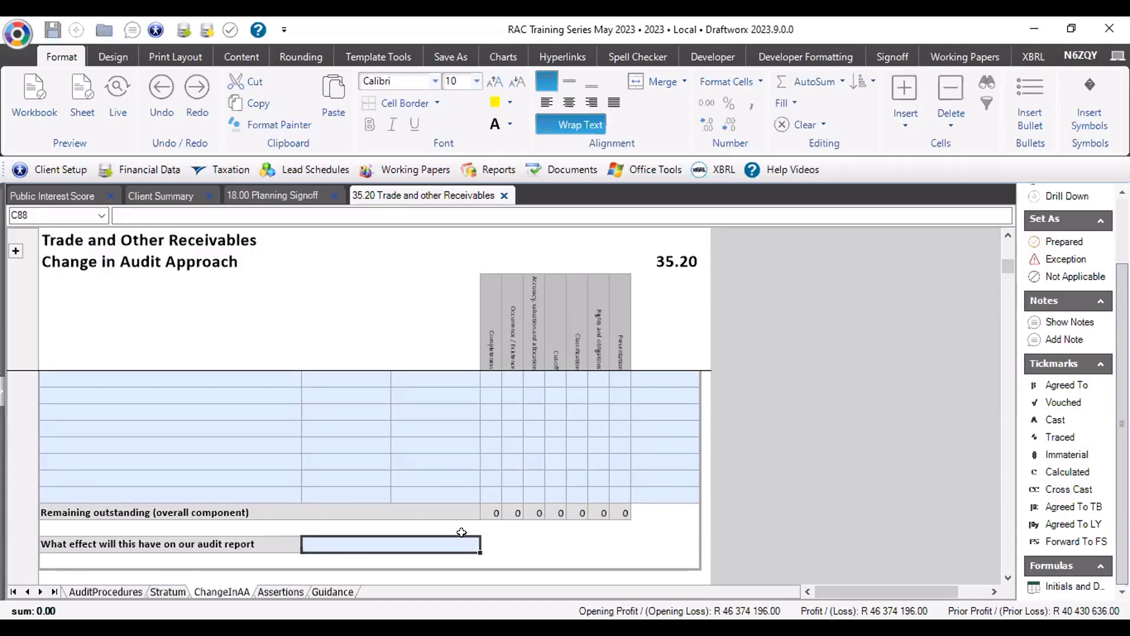
type("Doc")
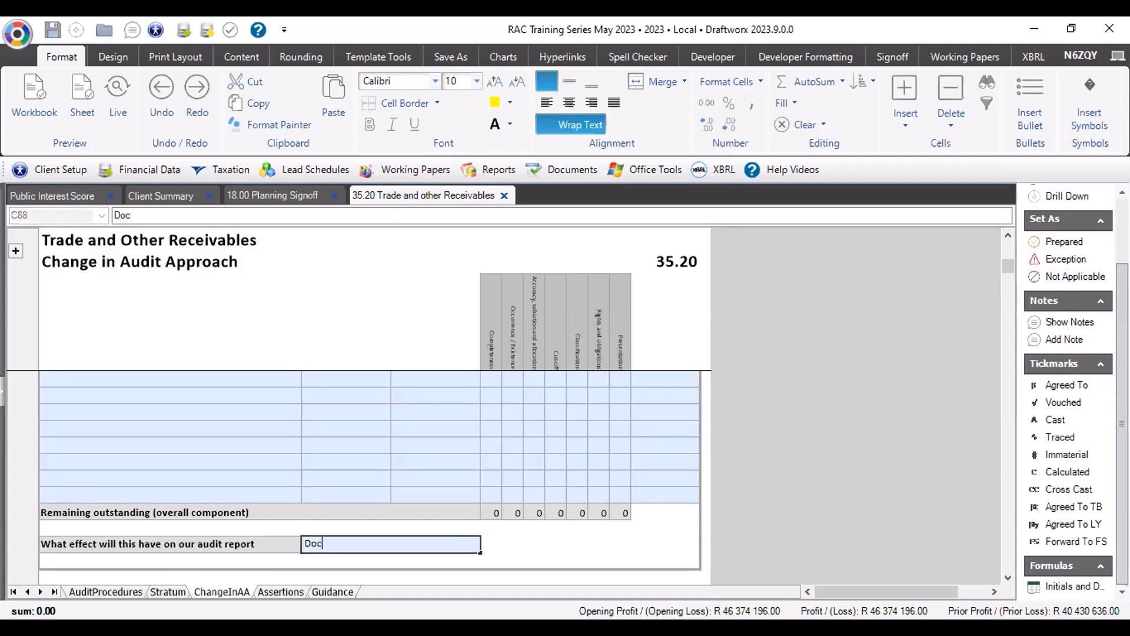
type("m")
key("BackSpace")
type("ument as necessary")
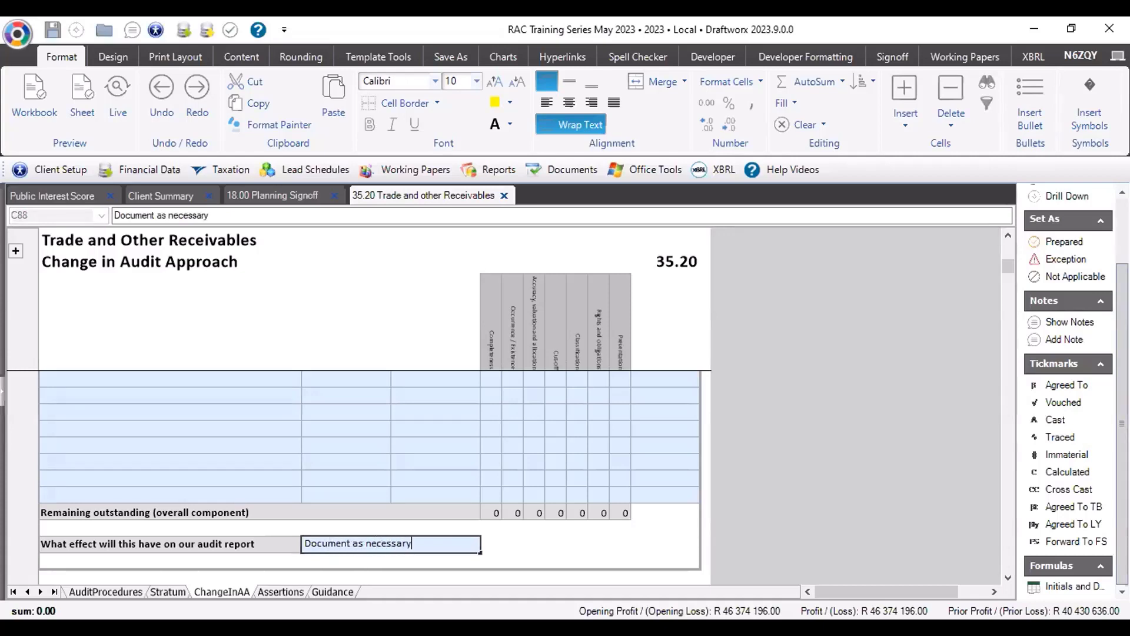
key("Return")
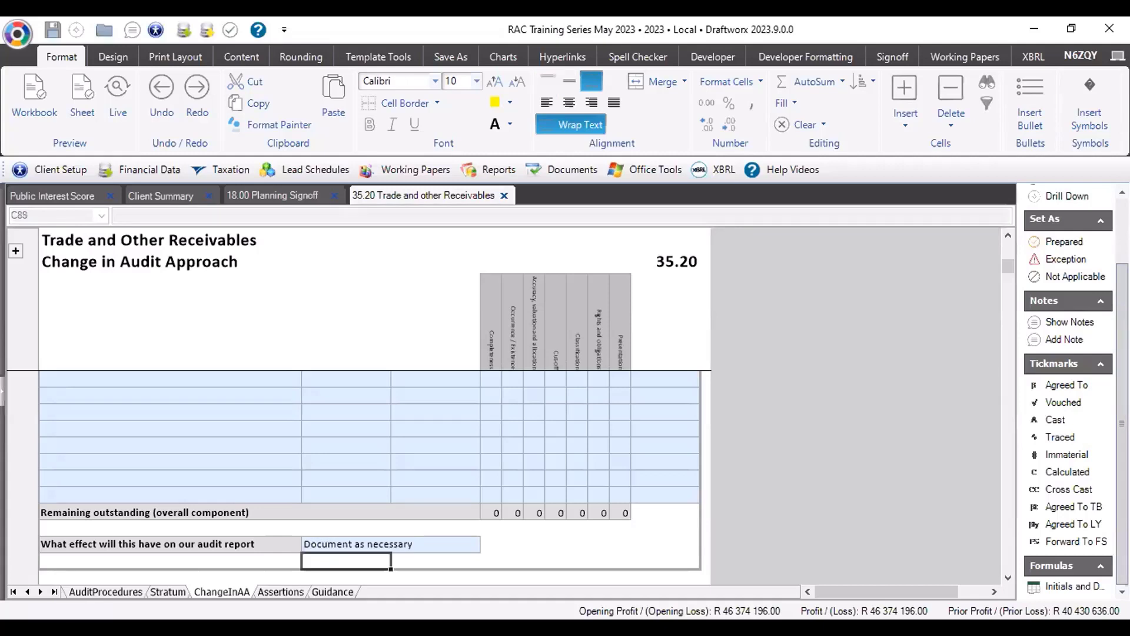
scroll(451, 534, "down", 2)
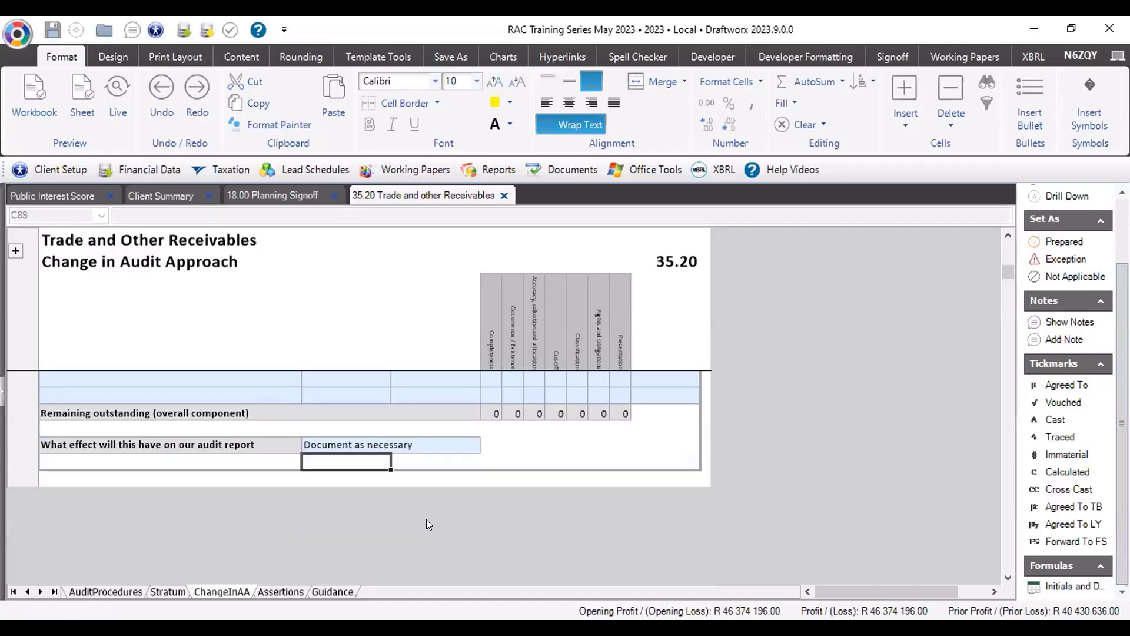
Return to the AuditProcedures sheet and examine the tests of detail conclusion and its Revenue assertion requirements.
left_click(173, 590)
left_click(127, 593)
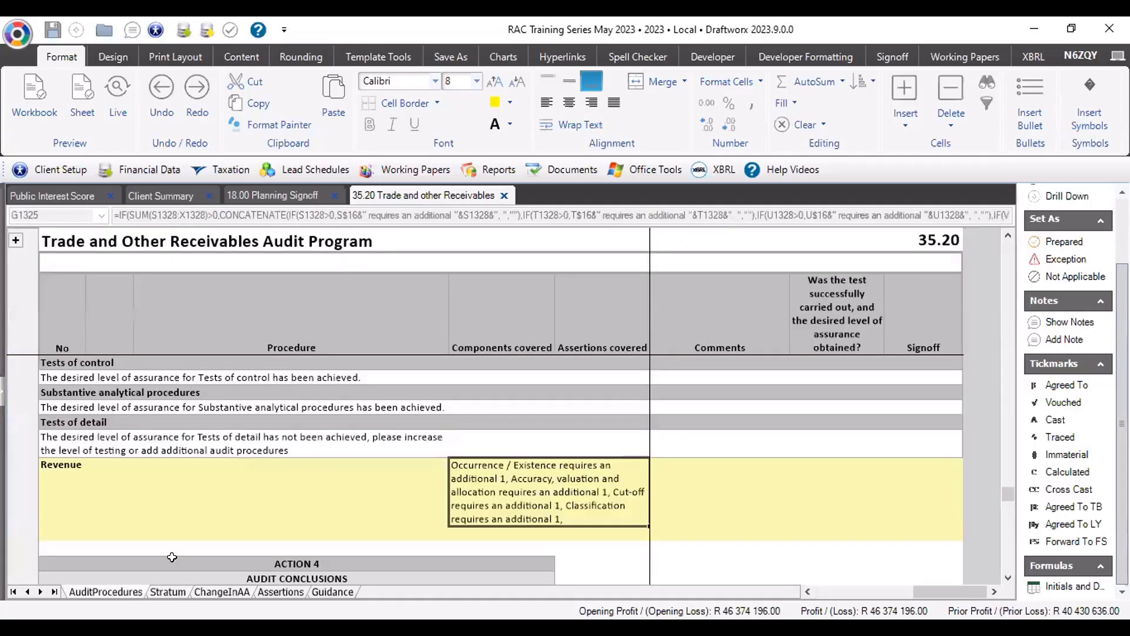
left_click_drag(50, 474, 517, 497)
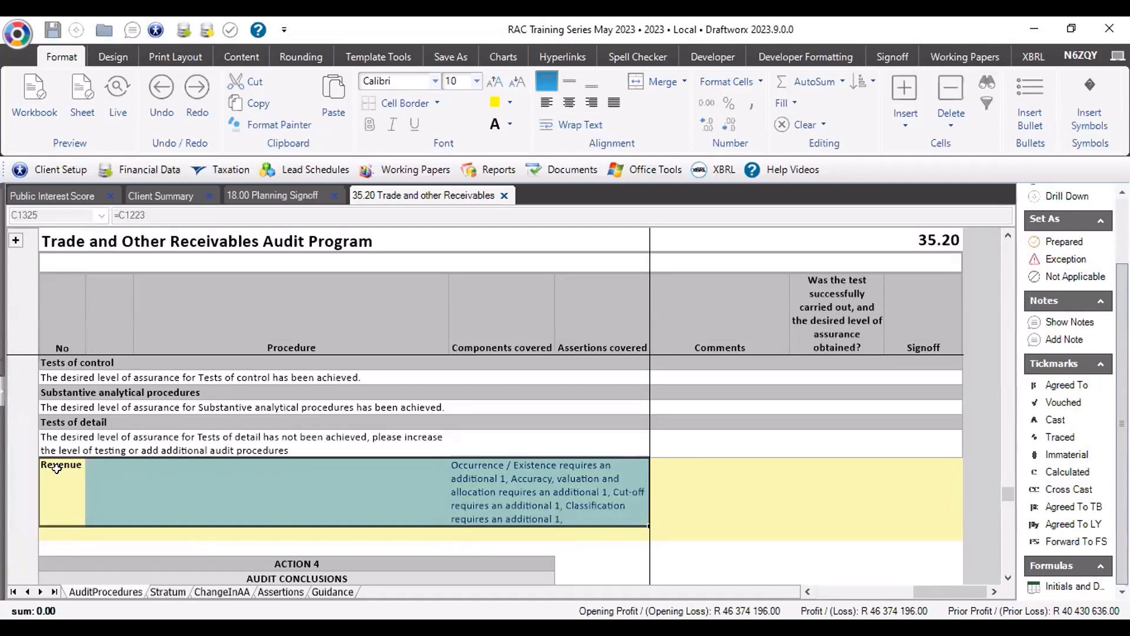
left_click(63, 441)
scroll(173, 451, "up", 2)
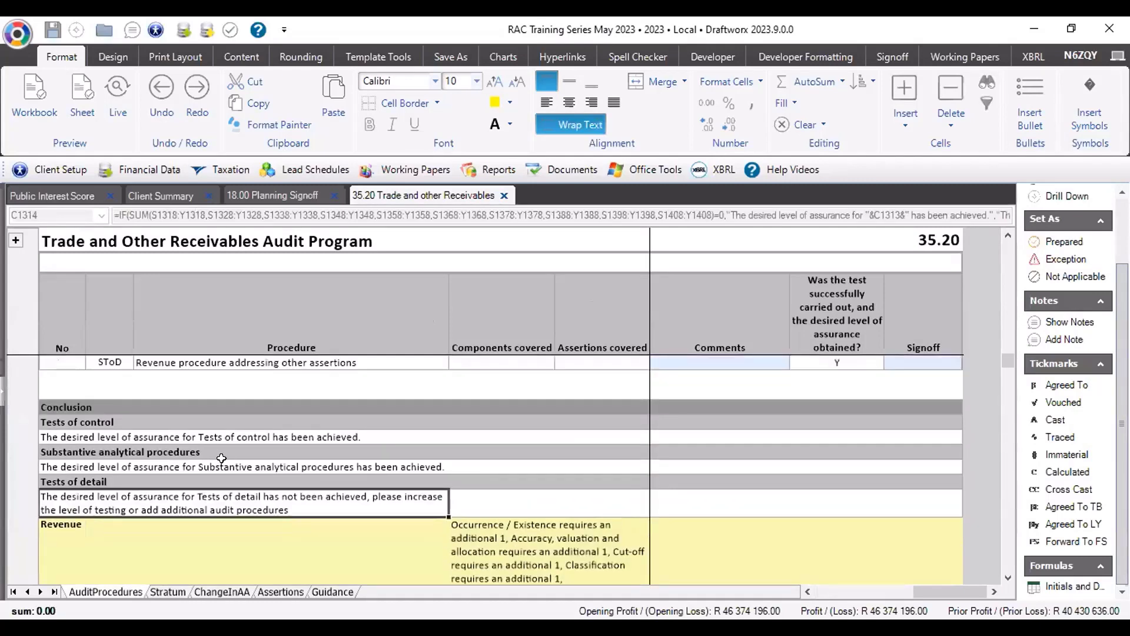
scroll(147, 521, "down", 1)
left_click_drag(62, 509, 486, 521)
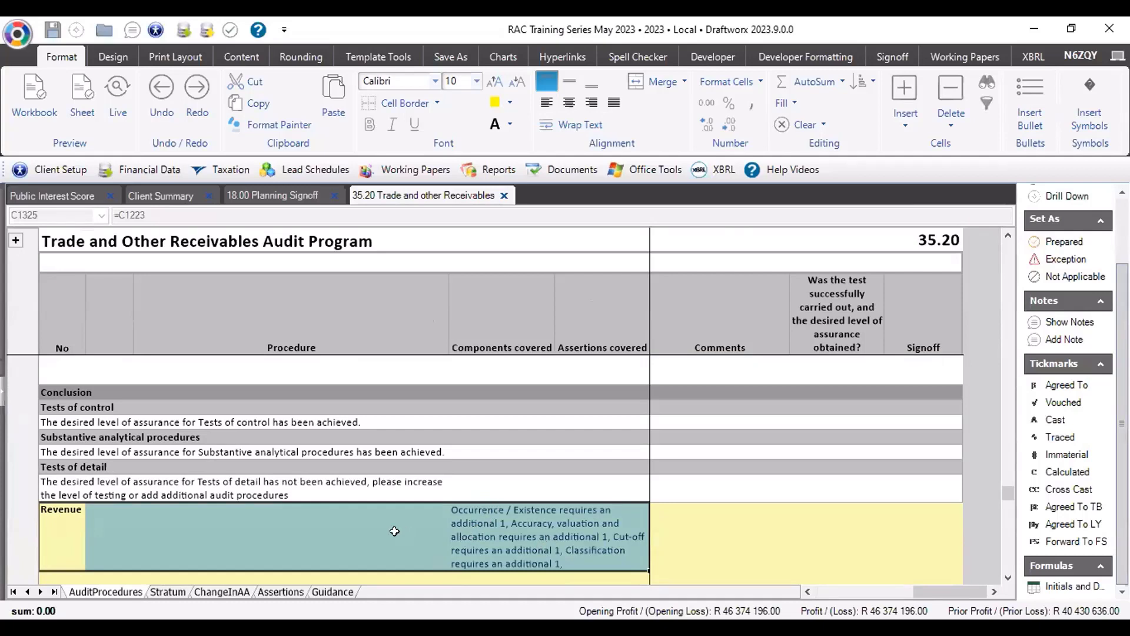
left_click(79, 533)
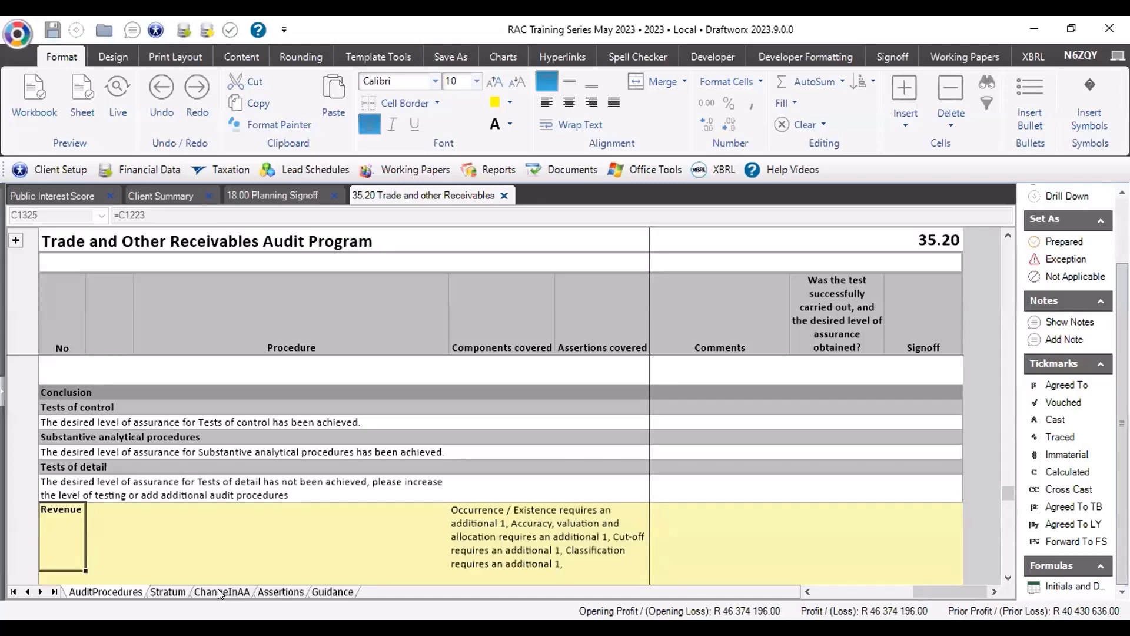
Wrap the text of the execution conclusion beside item c in the Action 4 audit conclusions.
scroll(286, 534, "down", 3)
scroll(286, 533, "down", 3)
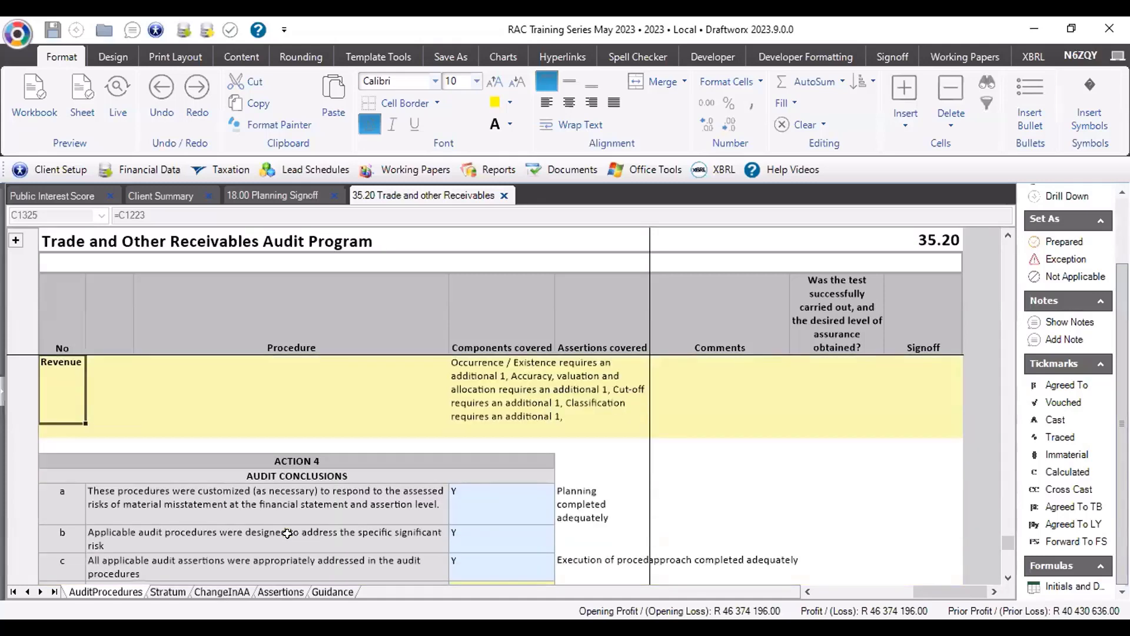
left_click(630, 489)
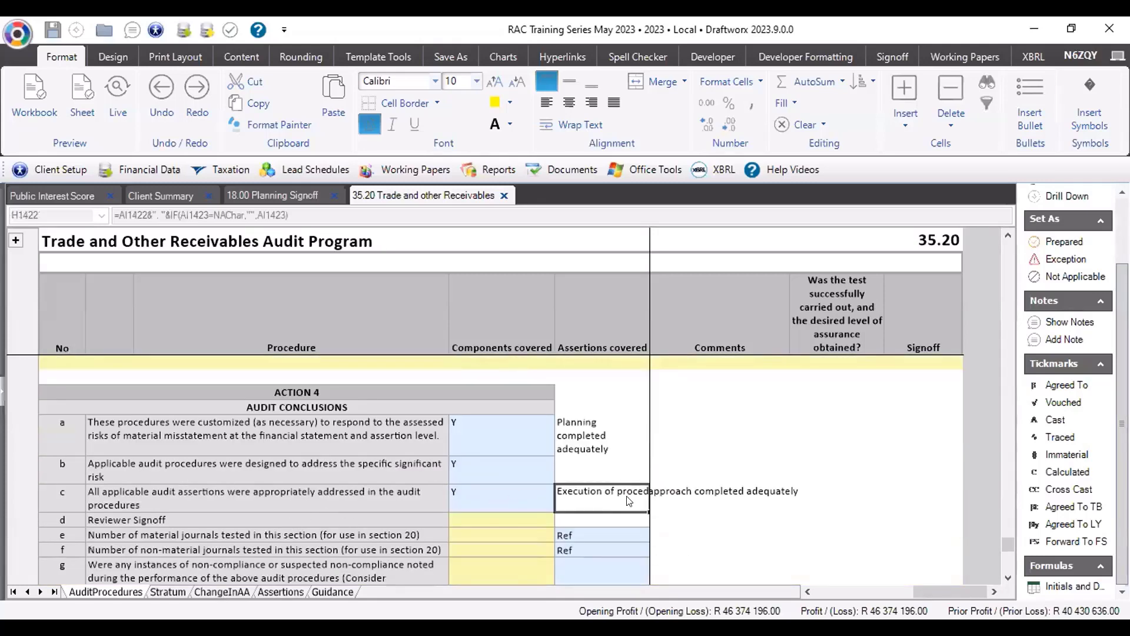
key("Right")
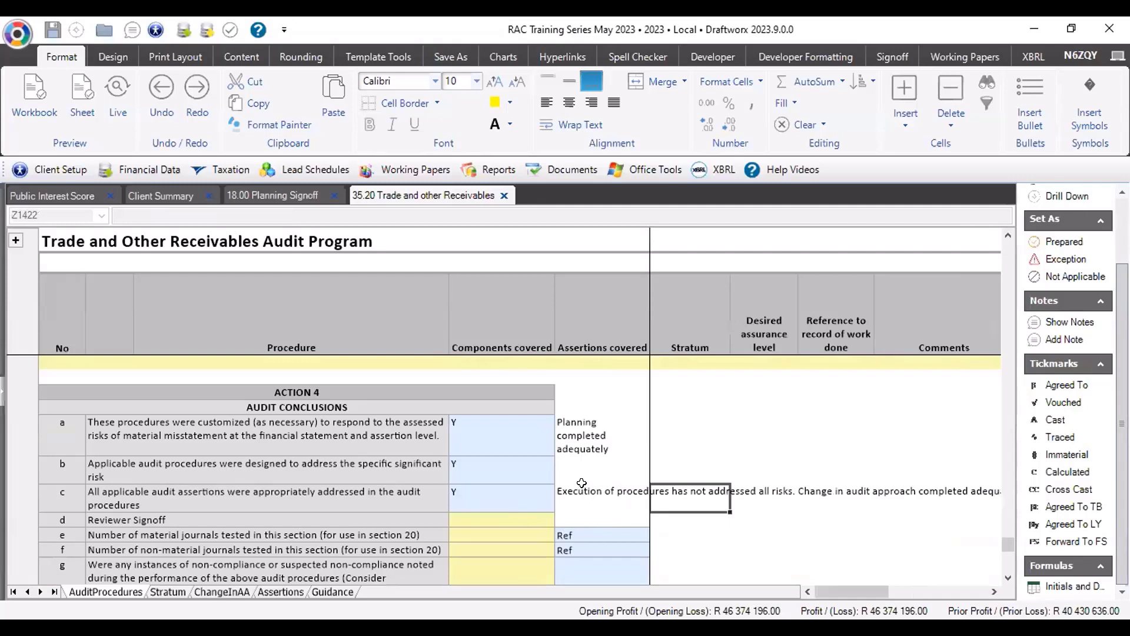
left_click(583, 506)
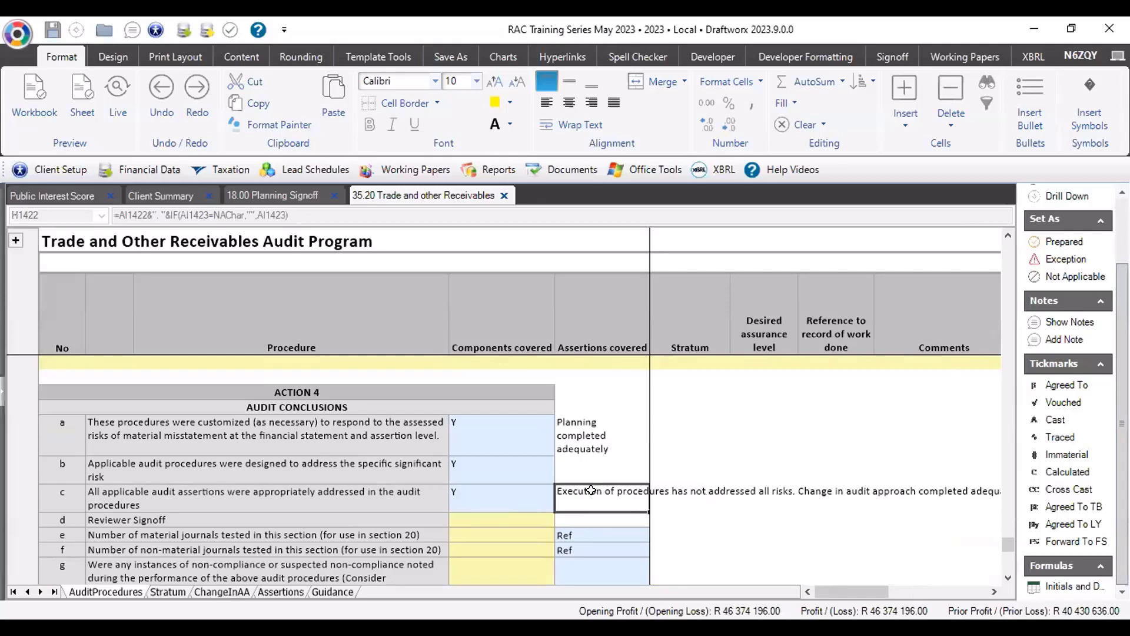
left_click(569, 124)
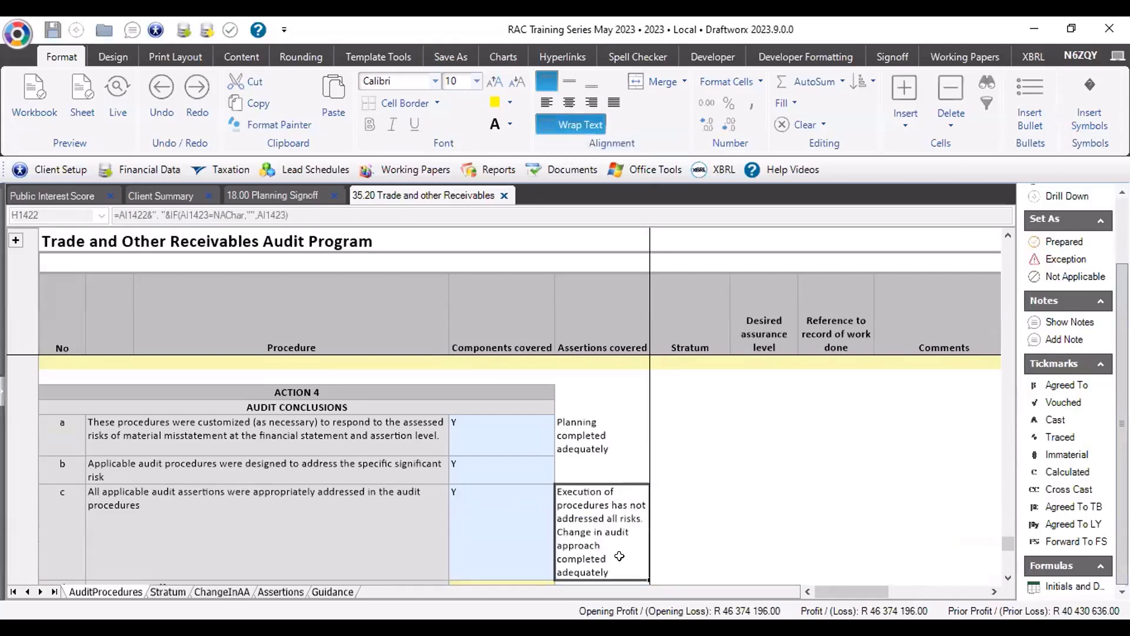
Insert the reviewer's initials and date in Reviewer Signoff, item d of the audit conclusions.
scroll(613, 556, "down", 1)
scroll(596, 559, "down", 3)
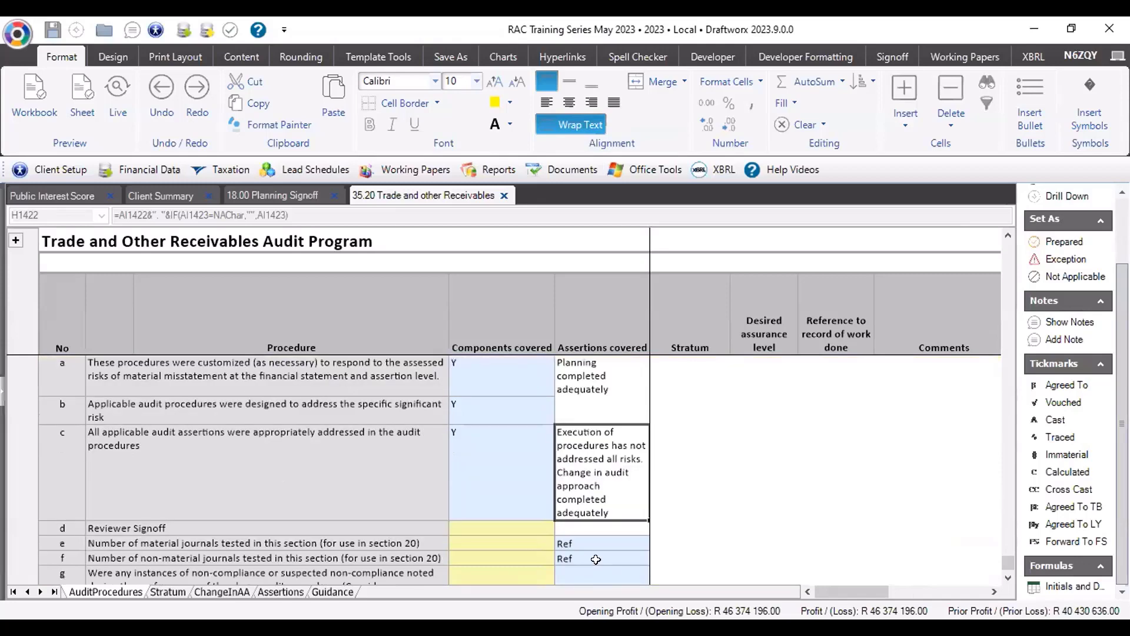
scroll(583, 533, "down", 3)
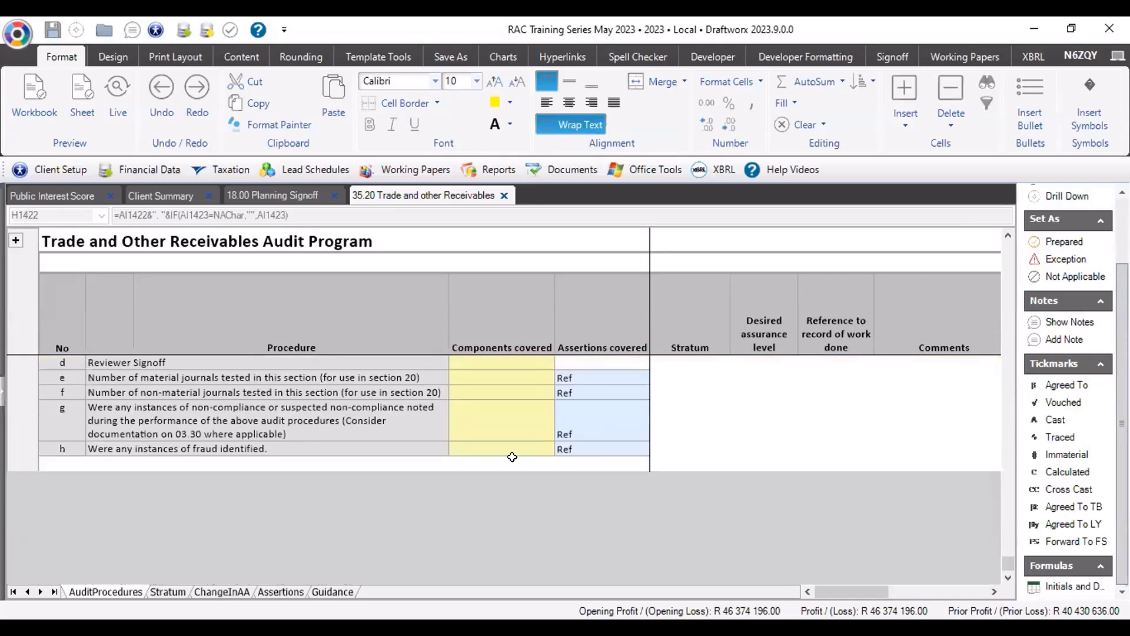
scroll(489, 430, "up", 3)
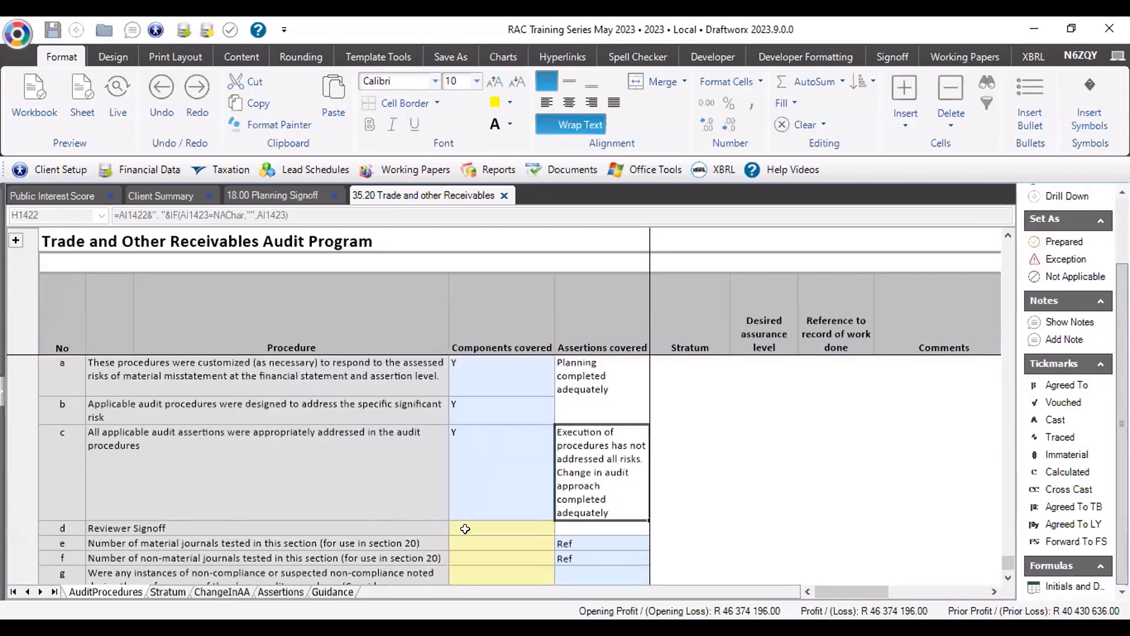
left_click(468, 524)
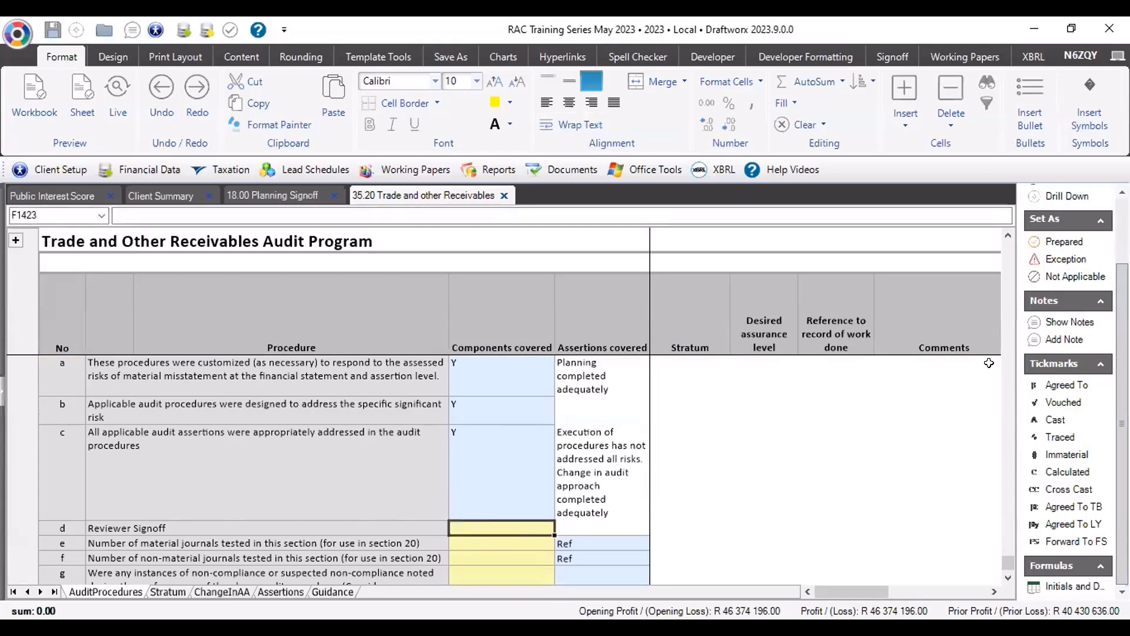
scroll(1066, 406, "up", 3)
scroll(1066, 471, "down", 3)
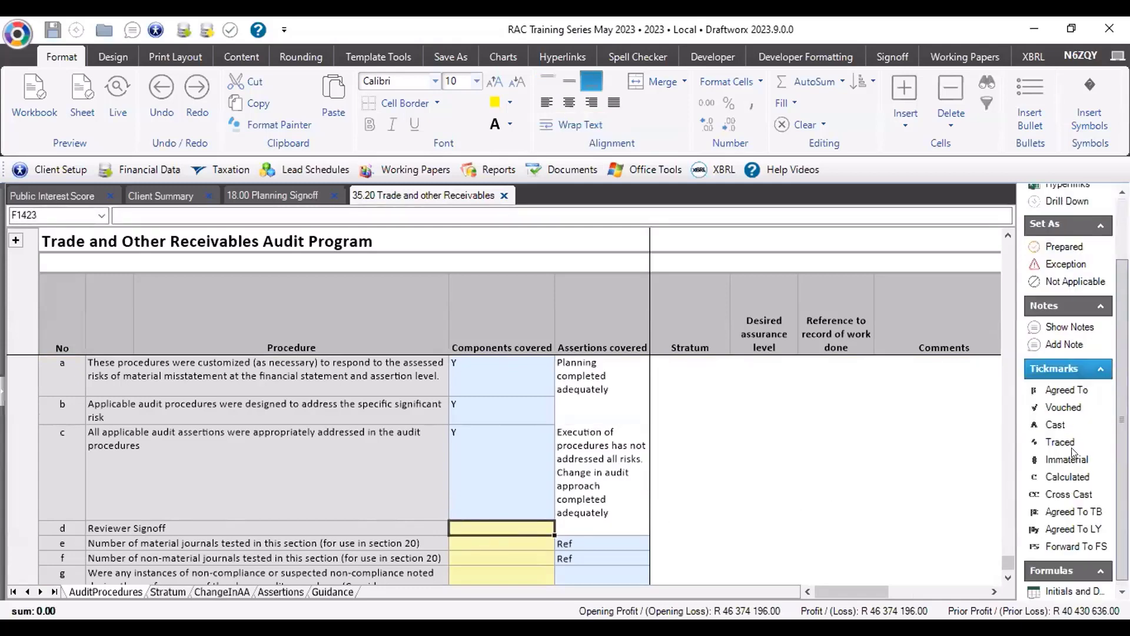
left_click(1065, 589)
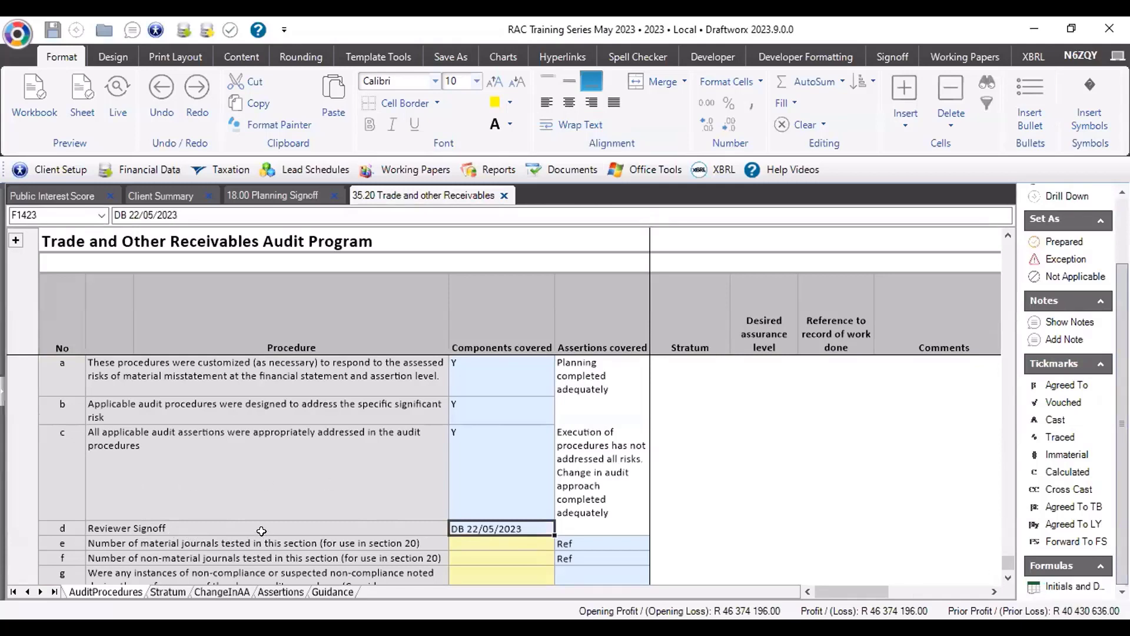
Enter 2 material journals tested in item e and 0 non-material journals tested in item f of the audit conclusions.
scroll(261, 526, "down", 1)
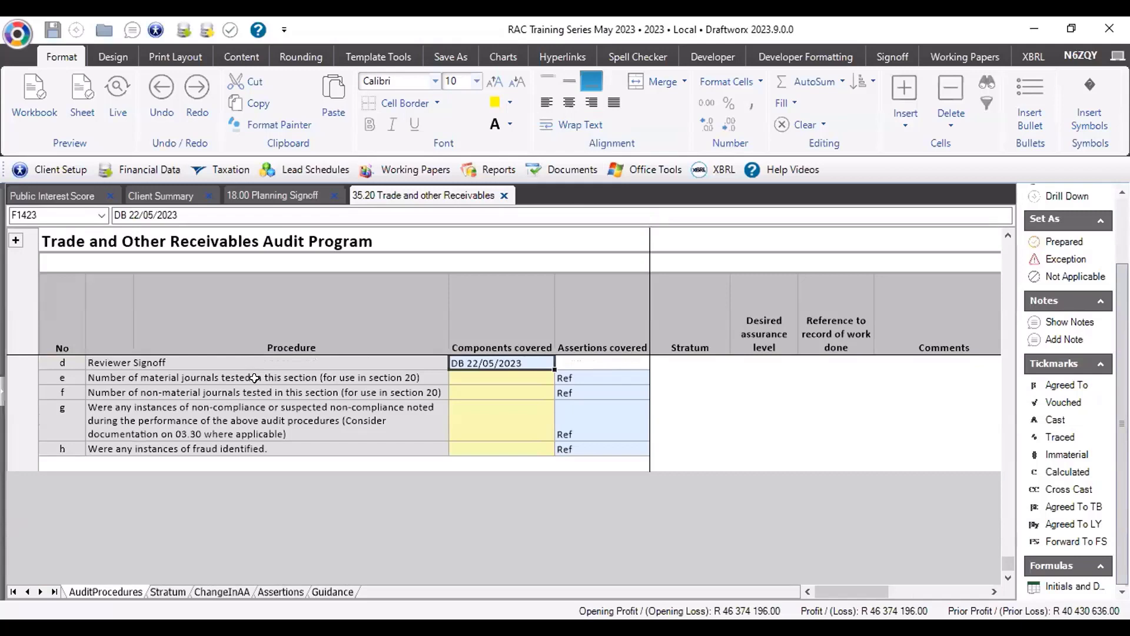
left_click(491, 372)
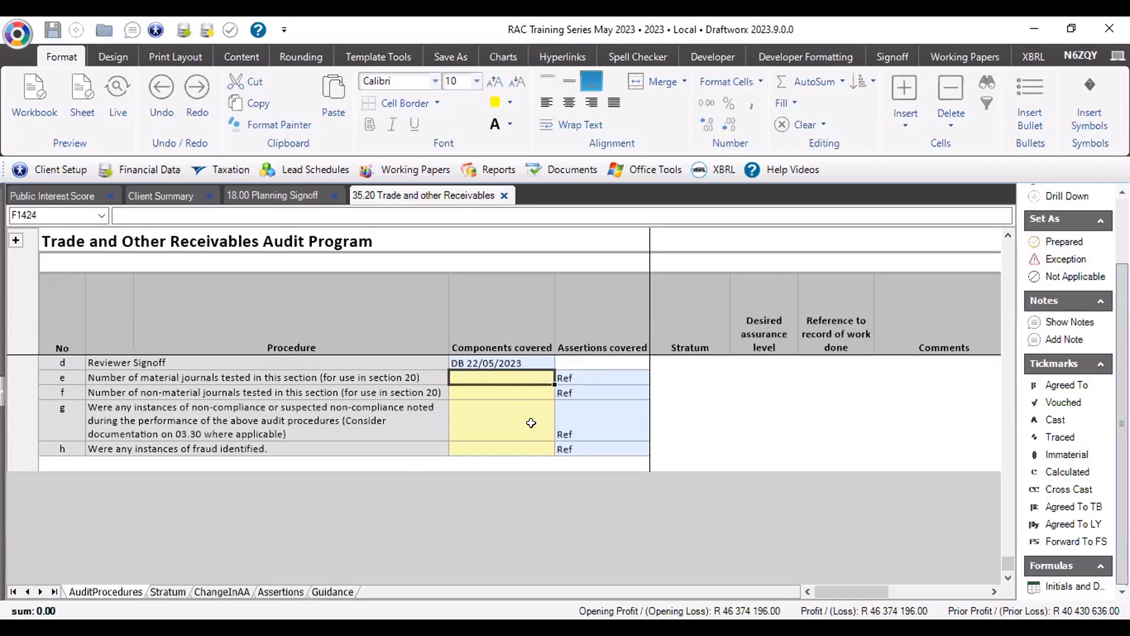
scroll(532, 427, "up", 3)
type("2")
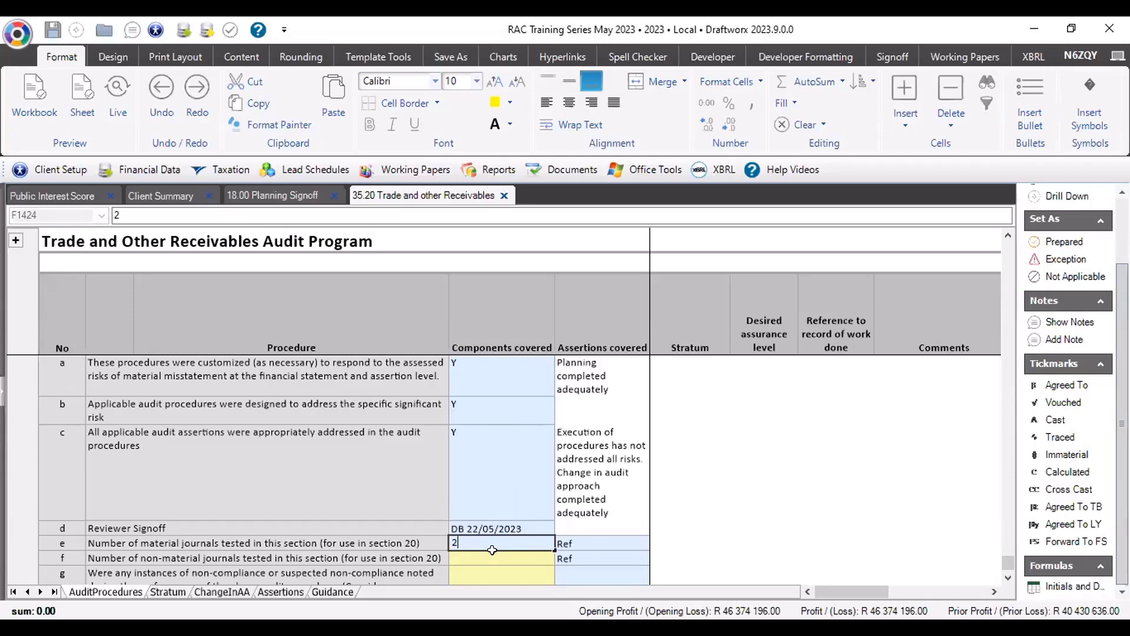
left_click(473, 557)
type("0")
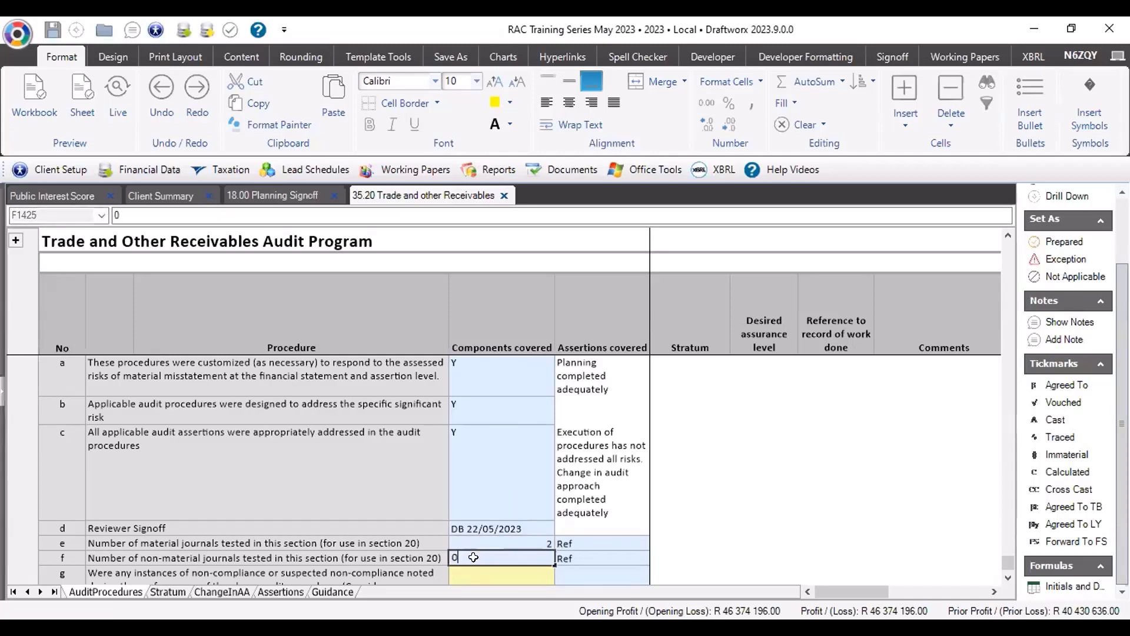
left_click_drag(573, 537, 569, 554)
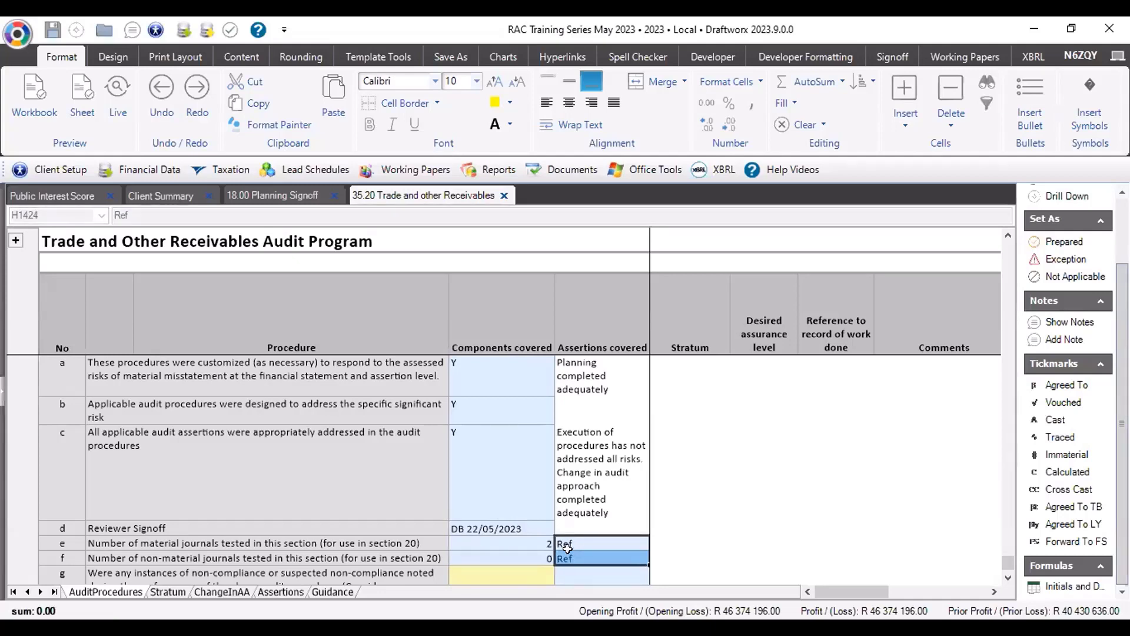
left_click_drag(529, 538, 525, 555)
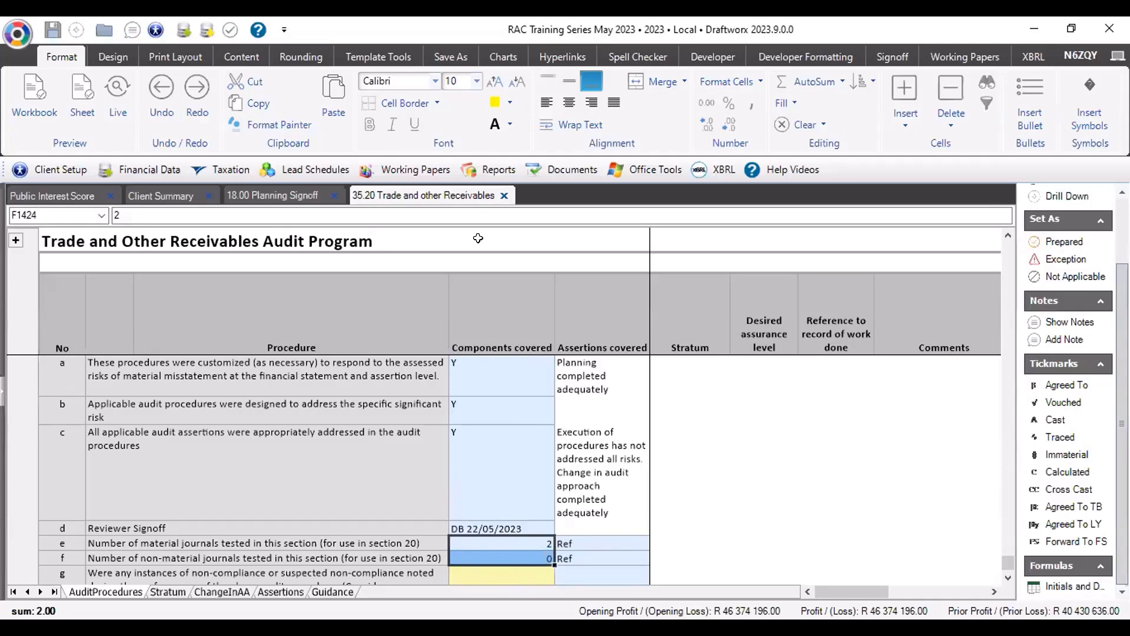
Open working paper 20.30 Sampling - Substantive Test of Detail JOURNALS, examine the journals tested per cycle in Action 3, and close it.
left_click(417, 170)
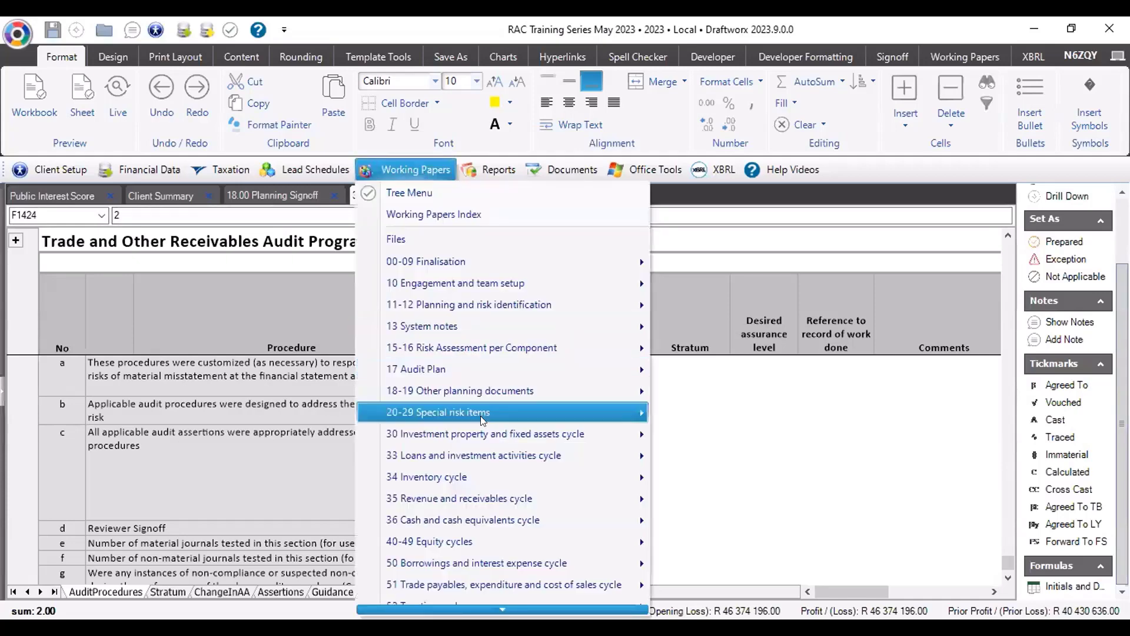
mouse_move(481, 416)
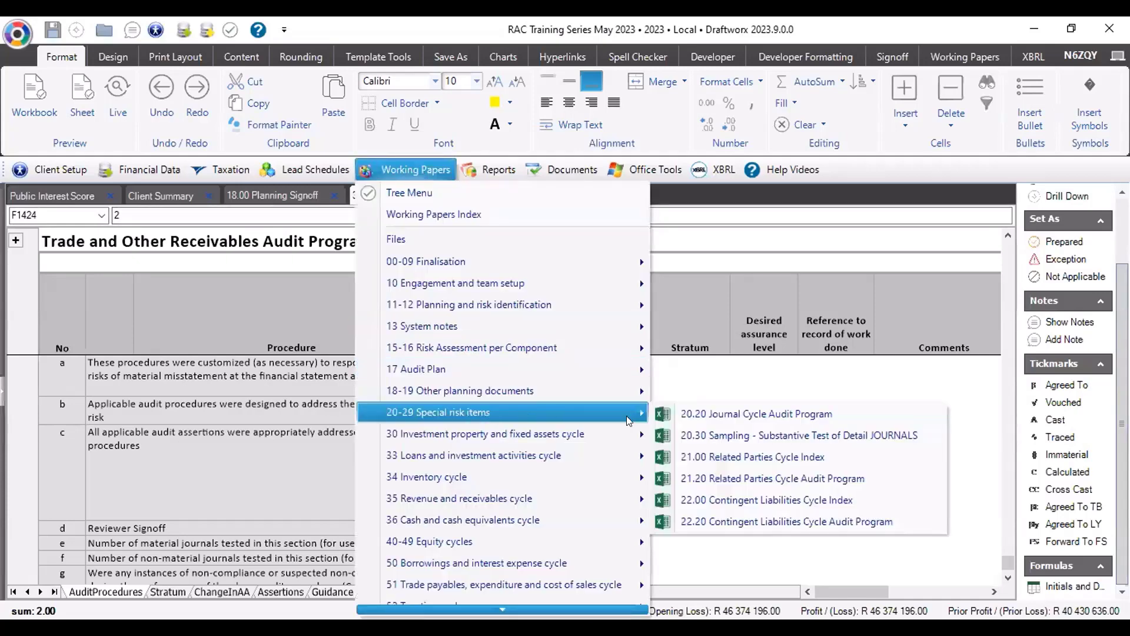
left_click(723, 435)
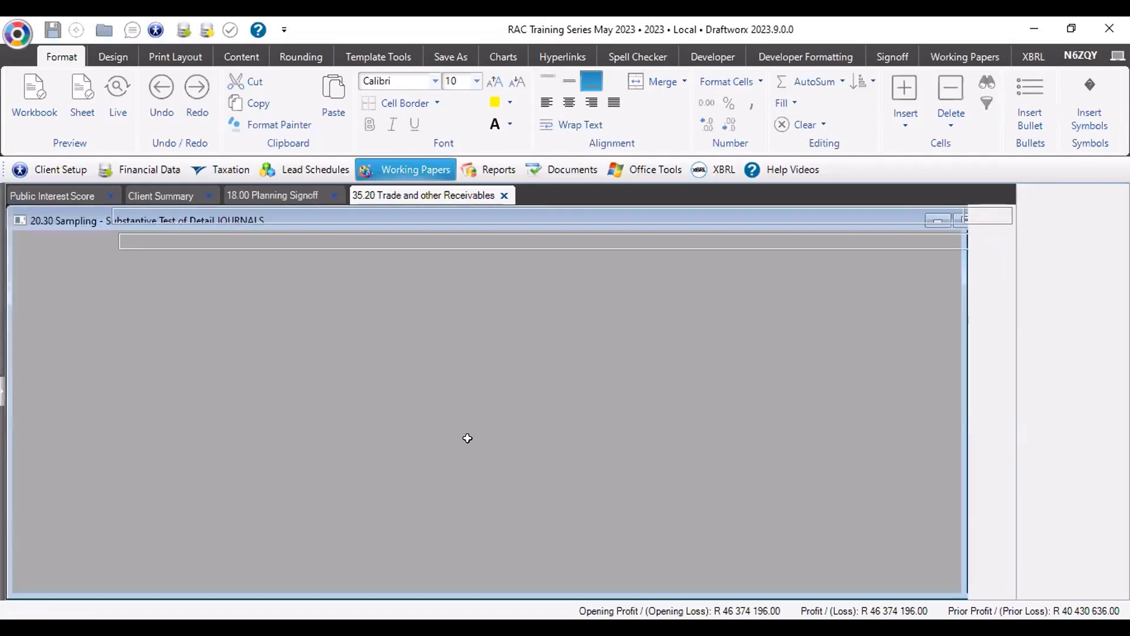
scroll(498, 477, "down", 2)
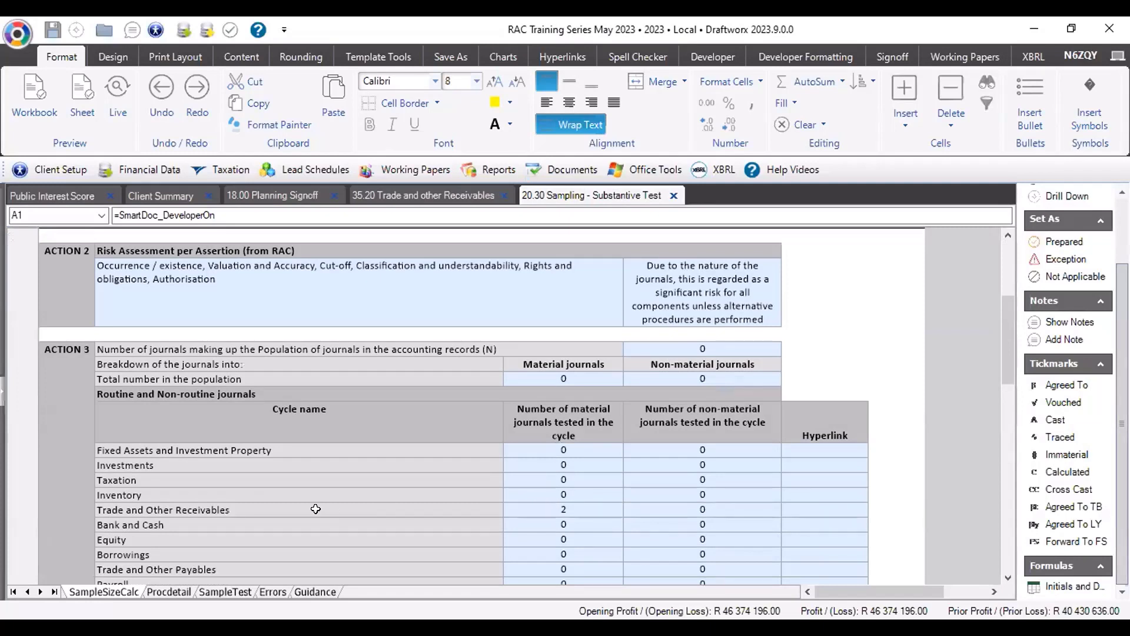
left_click_drag(315, 509, 561, 513)
left_click(559, 509)
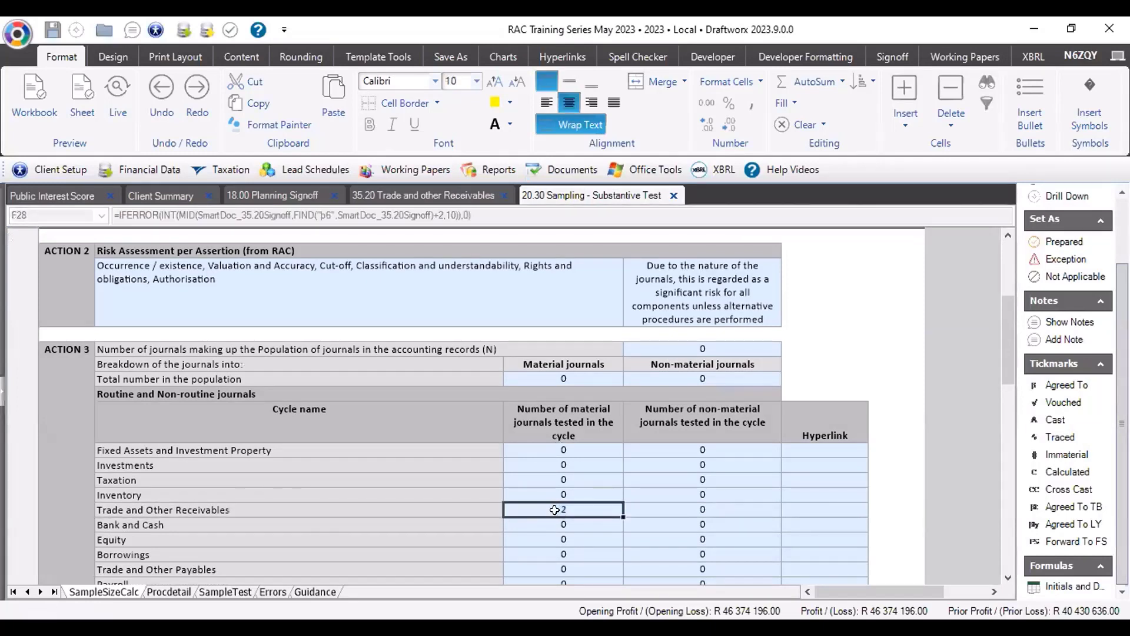
scroll(554, 497, "down", 2)
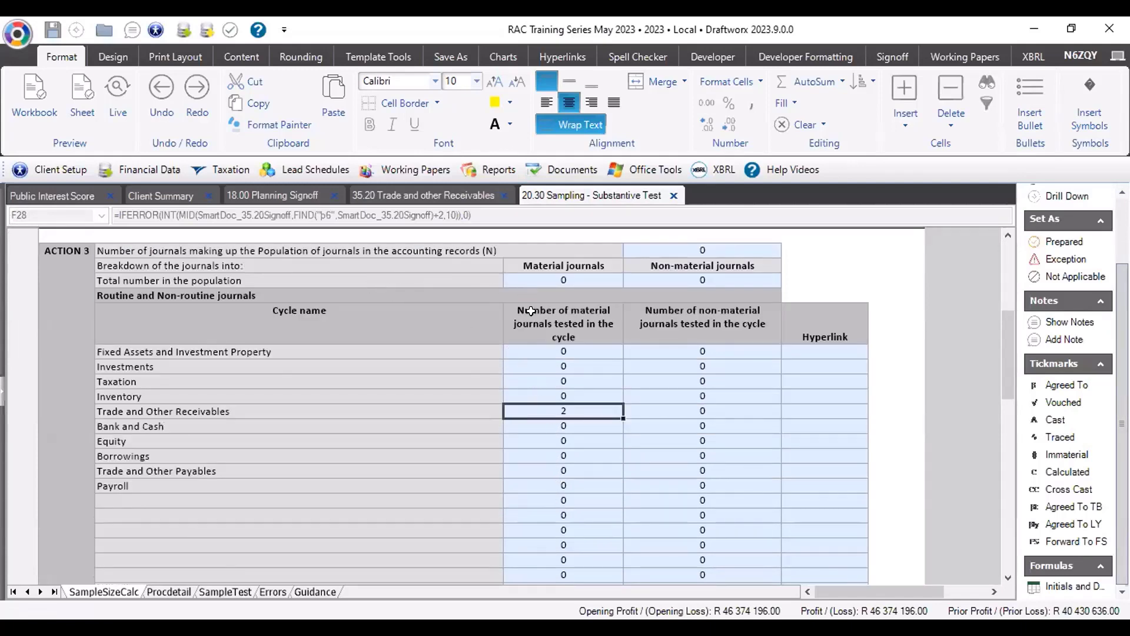
left_click_drag(135, 350, 145, 481)
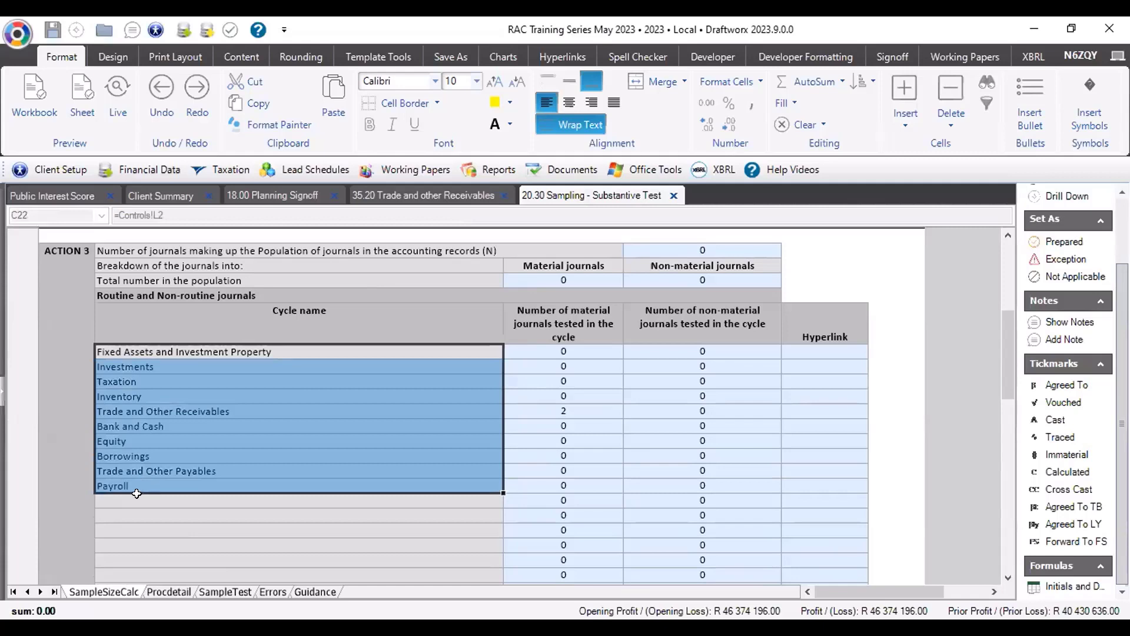
left_click_drag(533, 351, 551, 482)
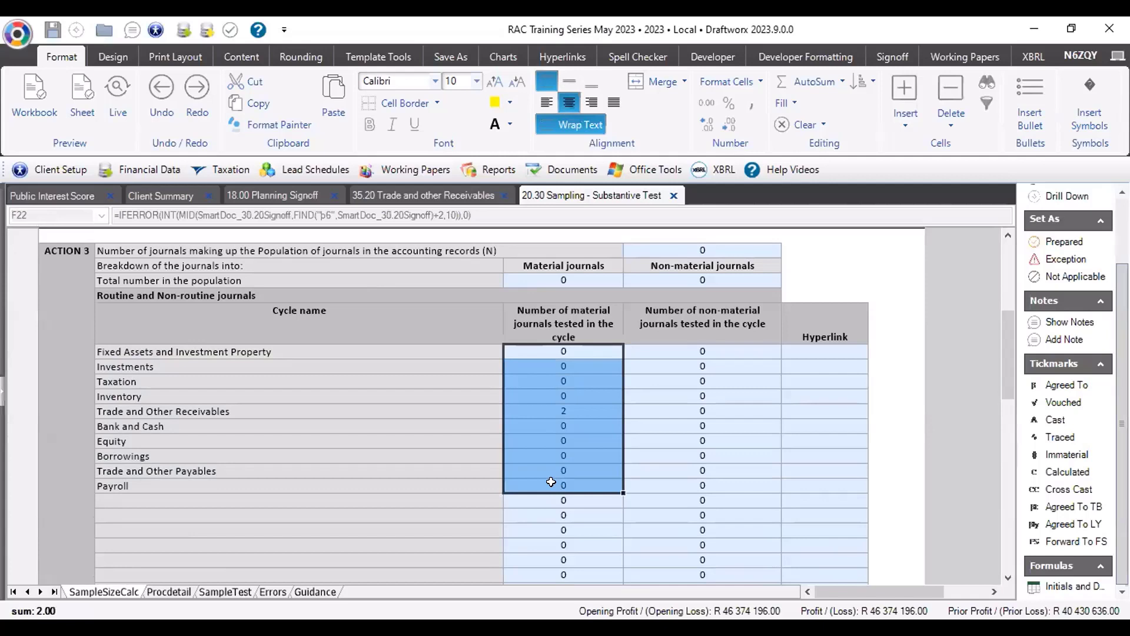
left_click(551, 350)
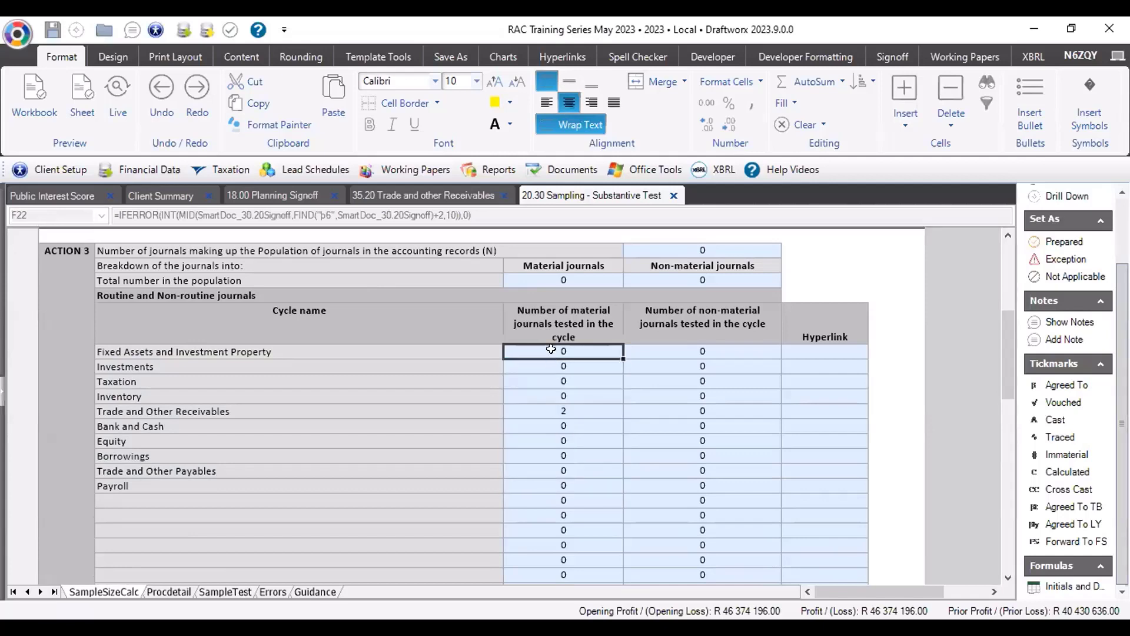
right_click(574, 195)
left_click(586, 228)
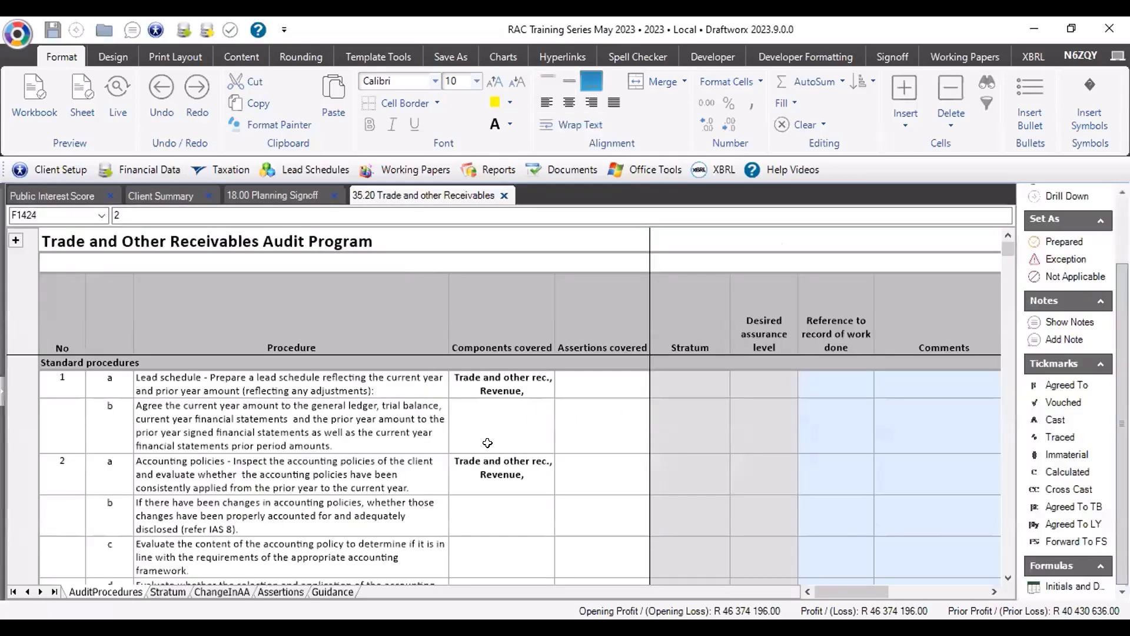
Answer Y to item g of the audit conclusions on instances of non-compliance or suspected non-compliance.
scroll(460, 450, "down", 10)
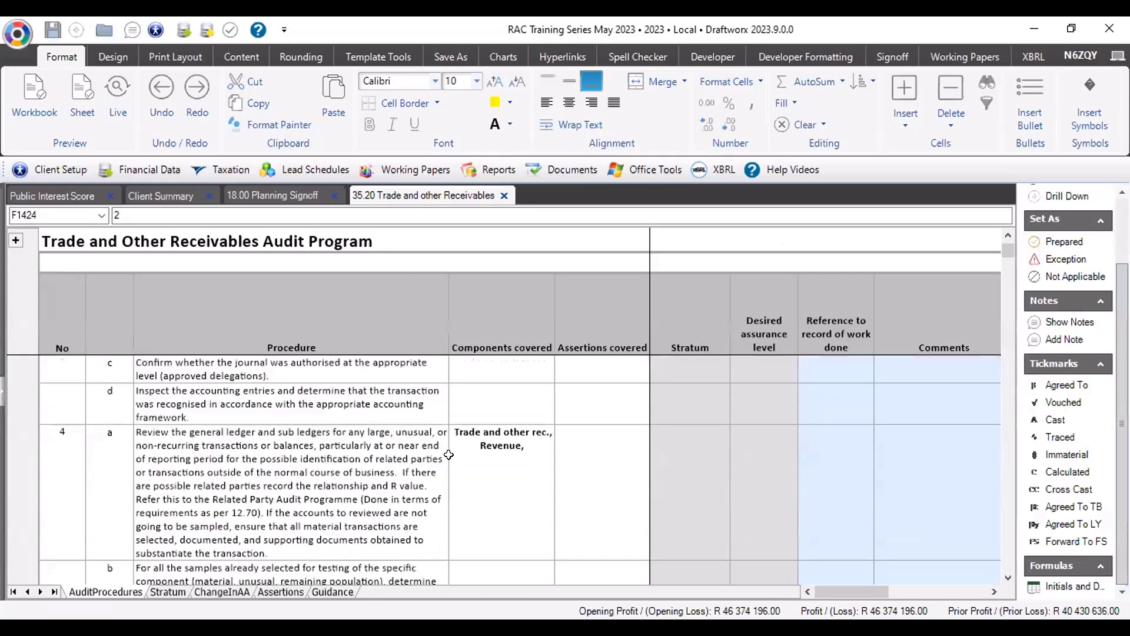
scroll(414, 451, "down", 15)
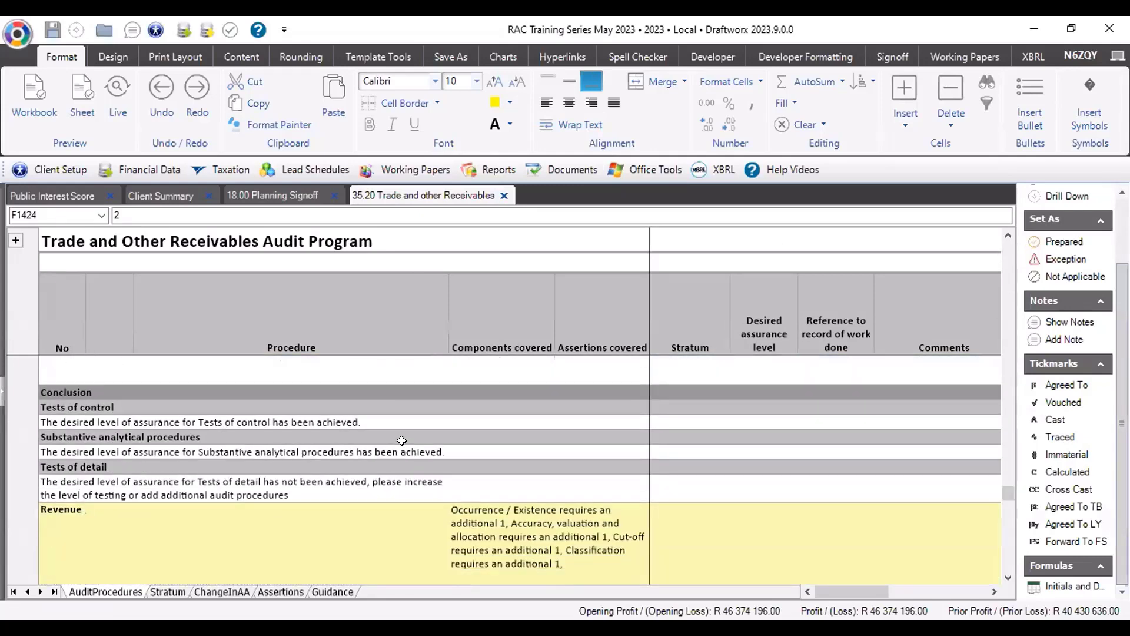
scroll(375, 428, "down", 4)
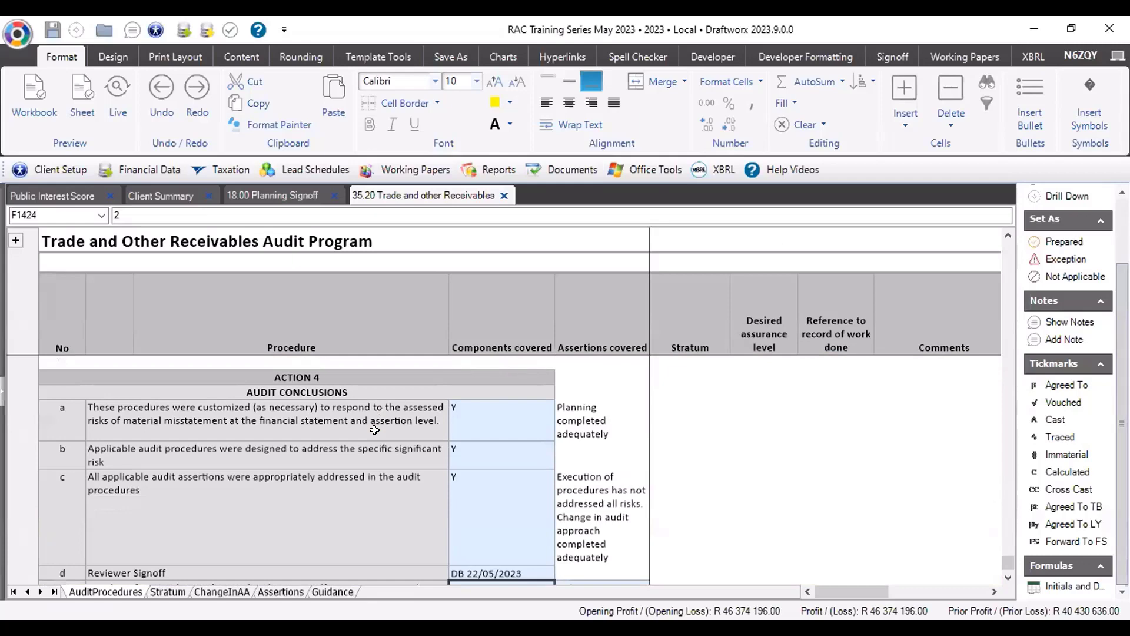
scroll(271, 513, "down", 5)
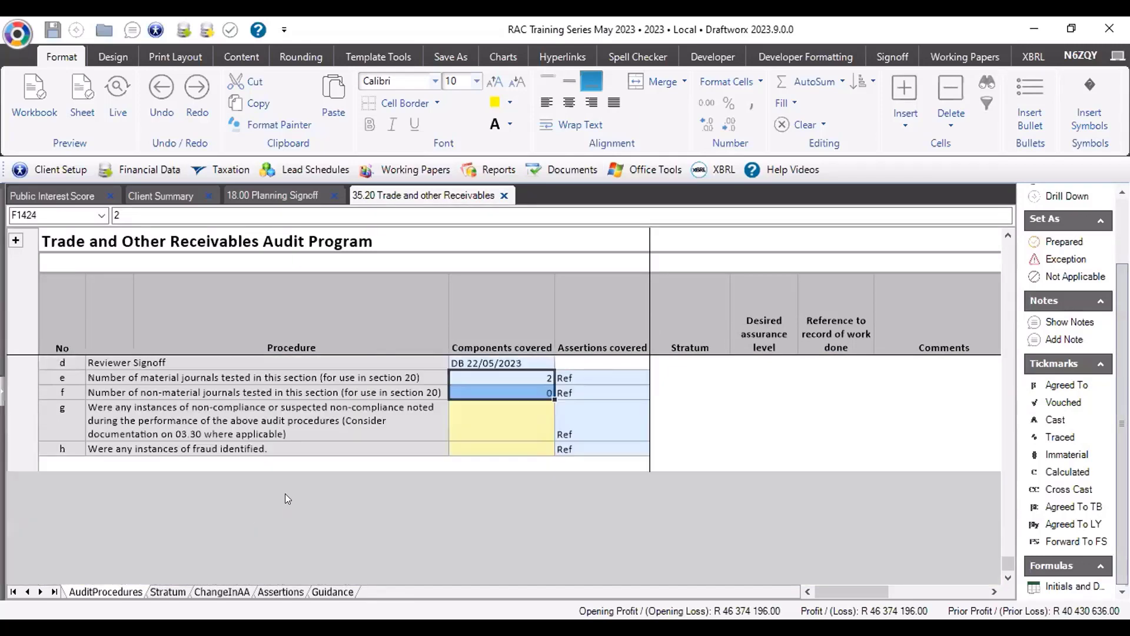
left_click(255, 414)
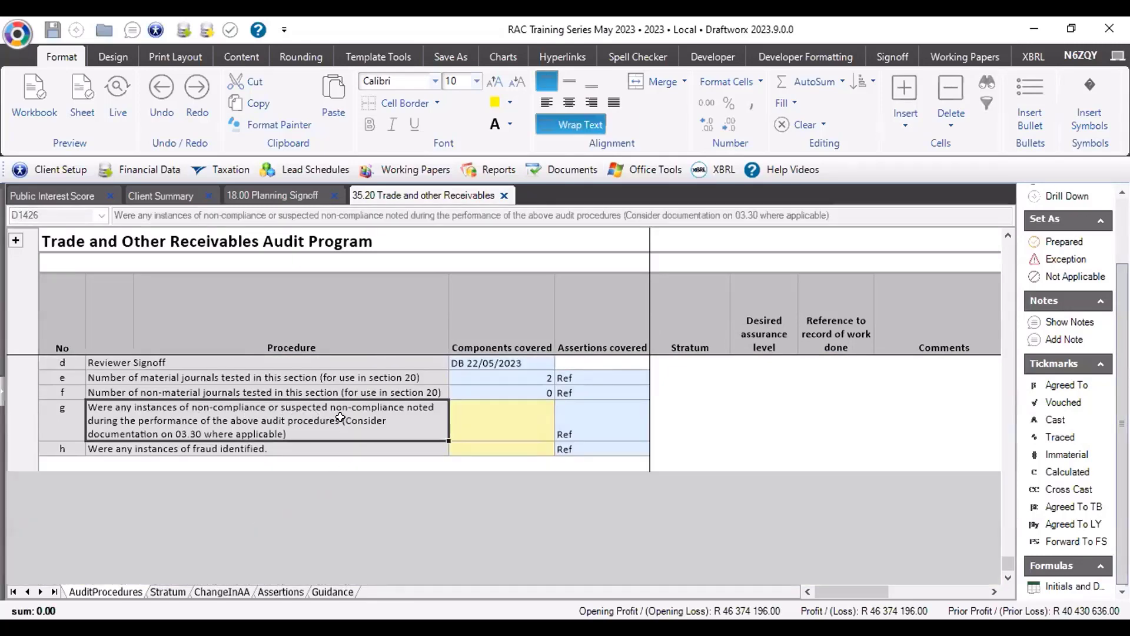
left_click(491, 425)
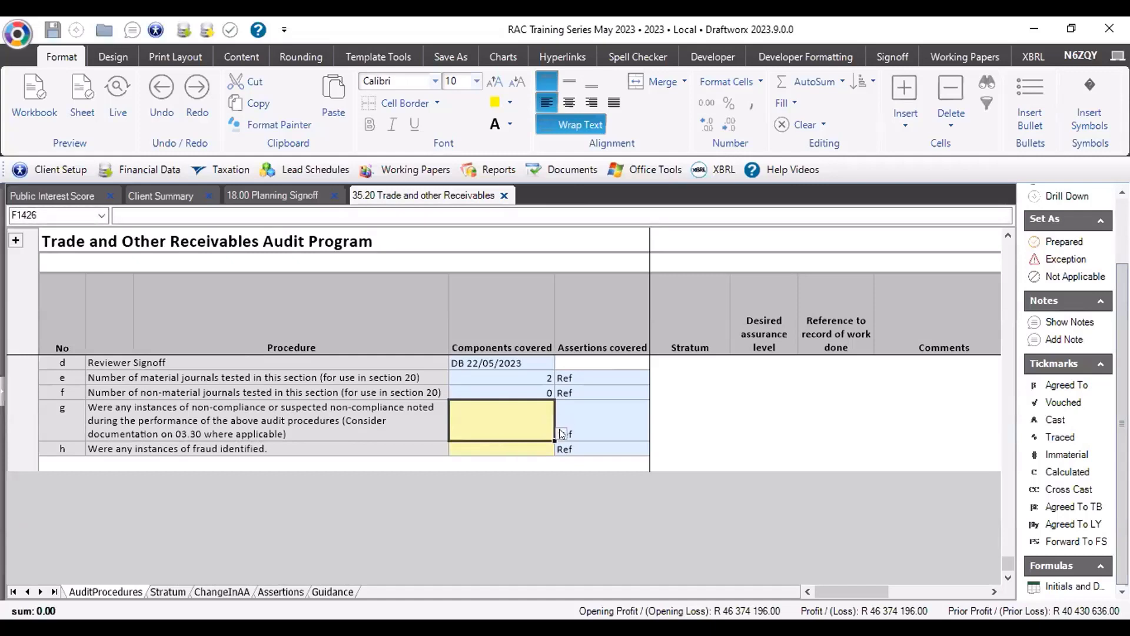
left_click(561, 433)
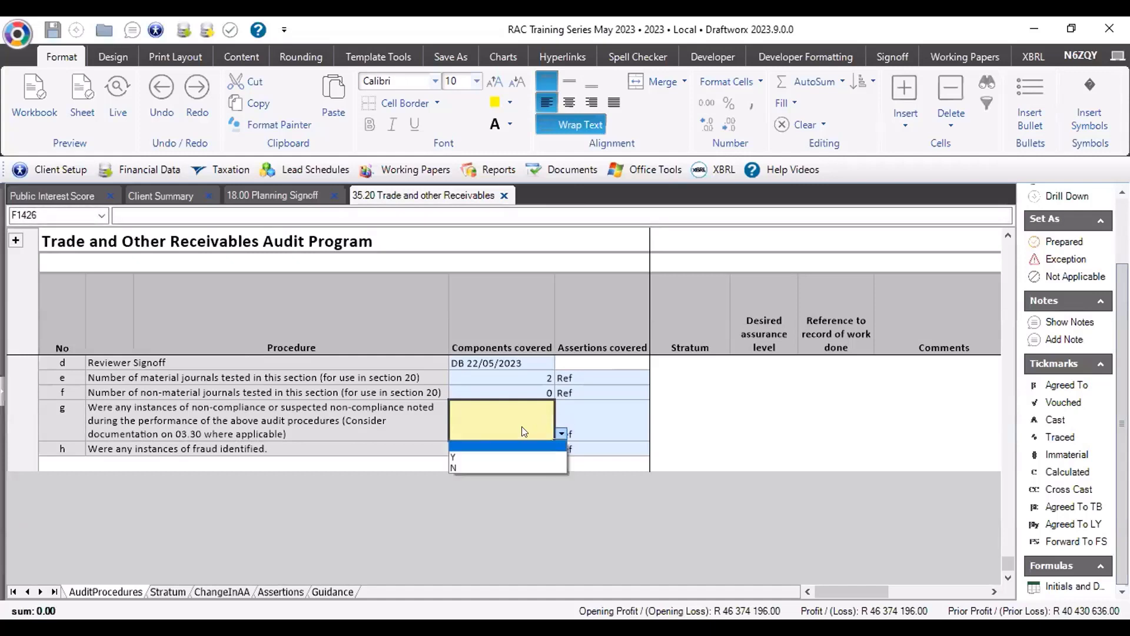
left_click(451, 448)
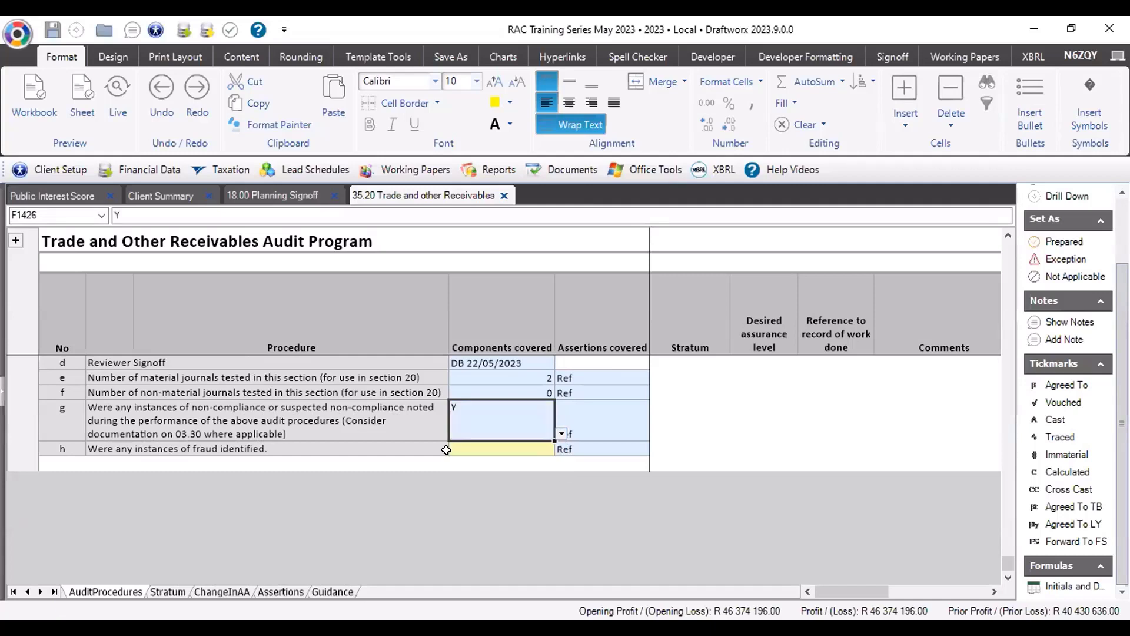
Look up the 03.30.XX Consideration of Non-compliance template among the additional working paper templates without creating it.
left_click(965, 57)
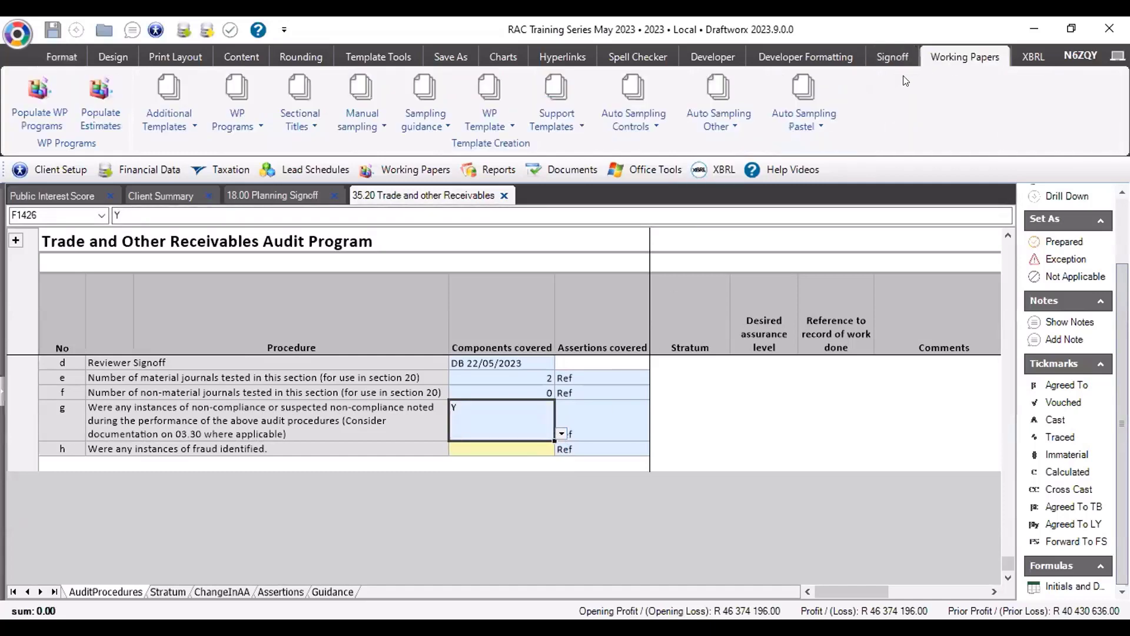
left_click(176, 113)
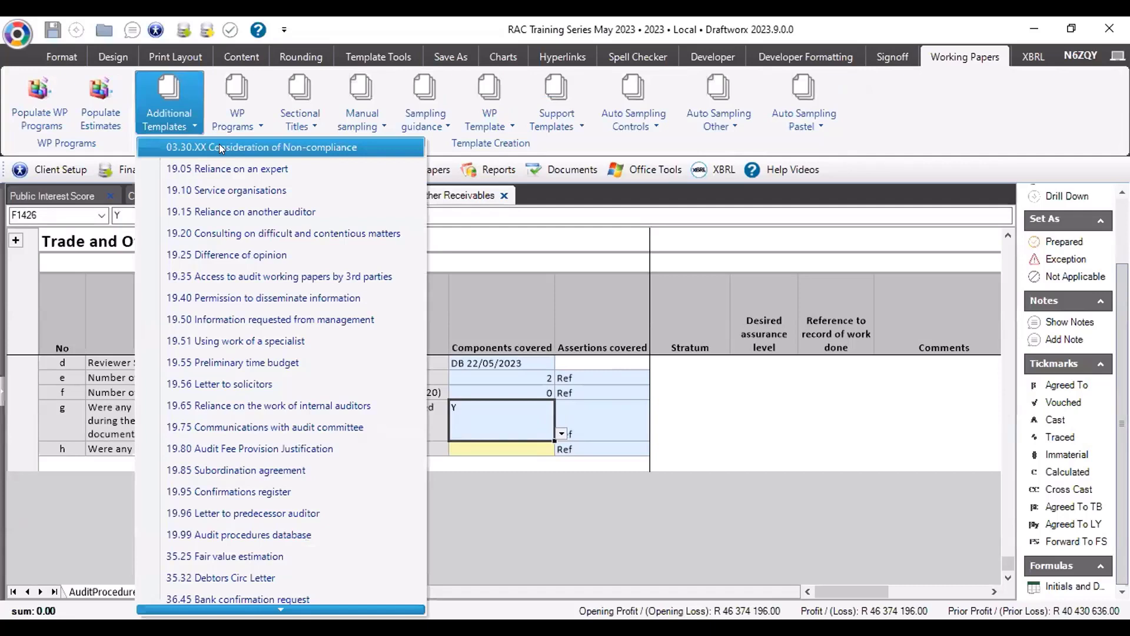
left_click(530, 415)
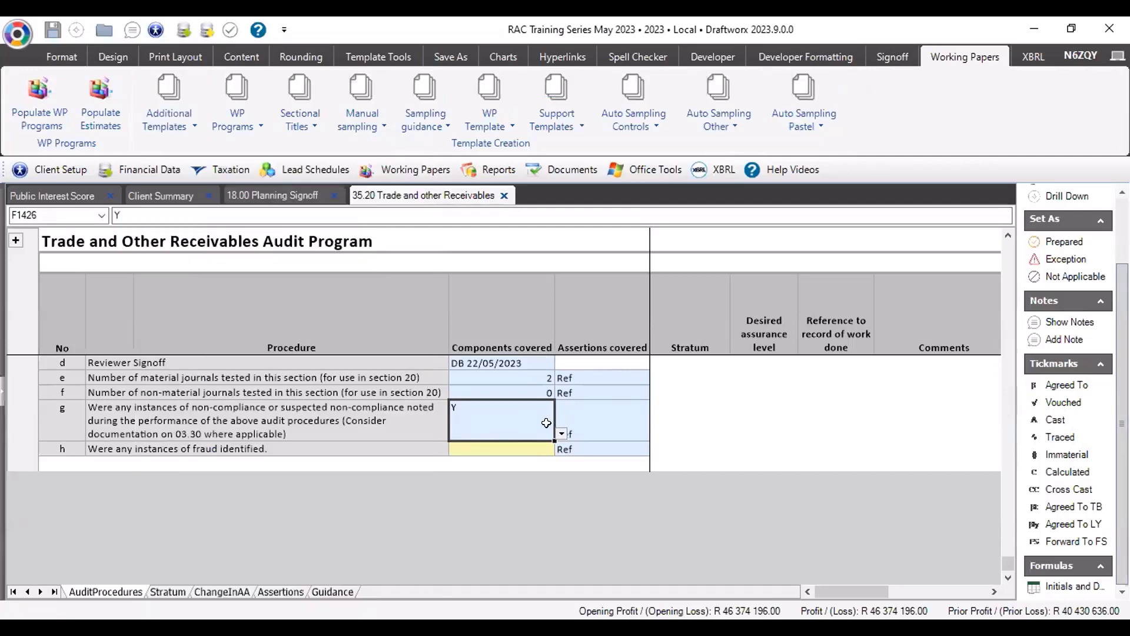
Answer N to item g on non-compliance and N to item h on instances of fraud.
left_click(561, 433)
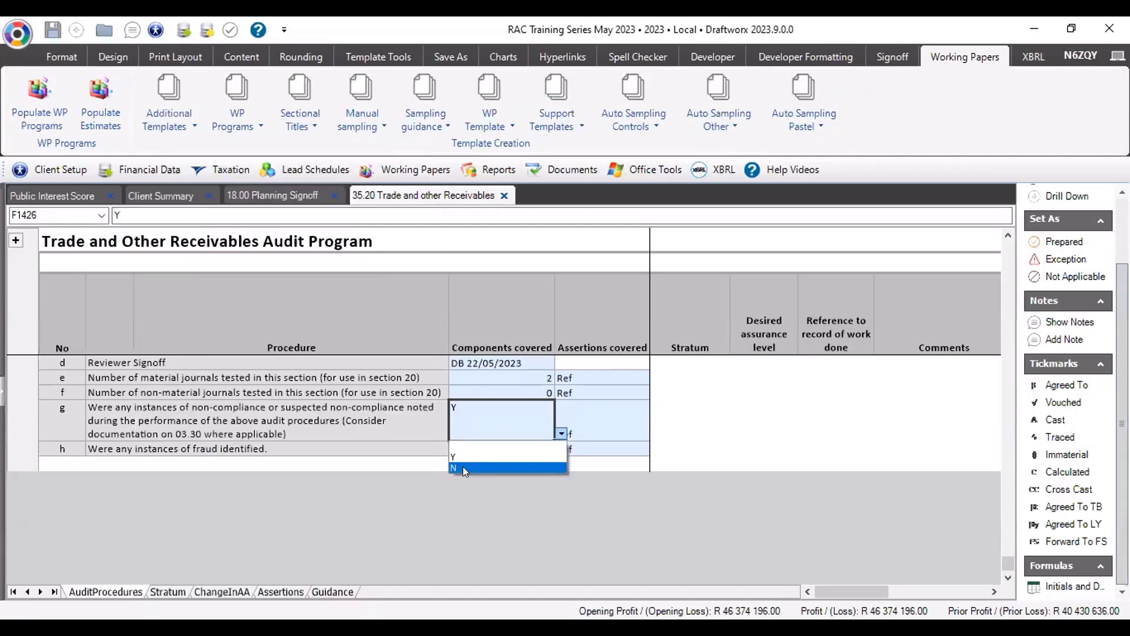
left_click(462, 466)
left_click(500, 449)
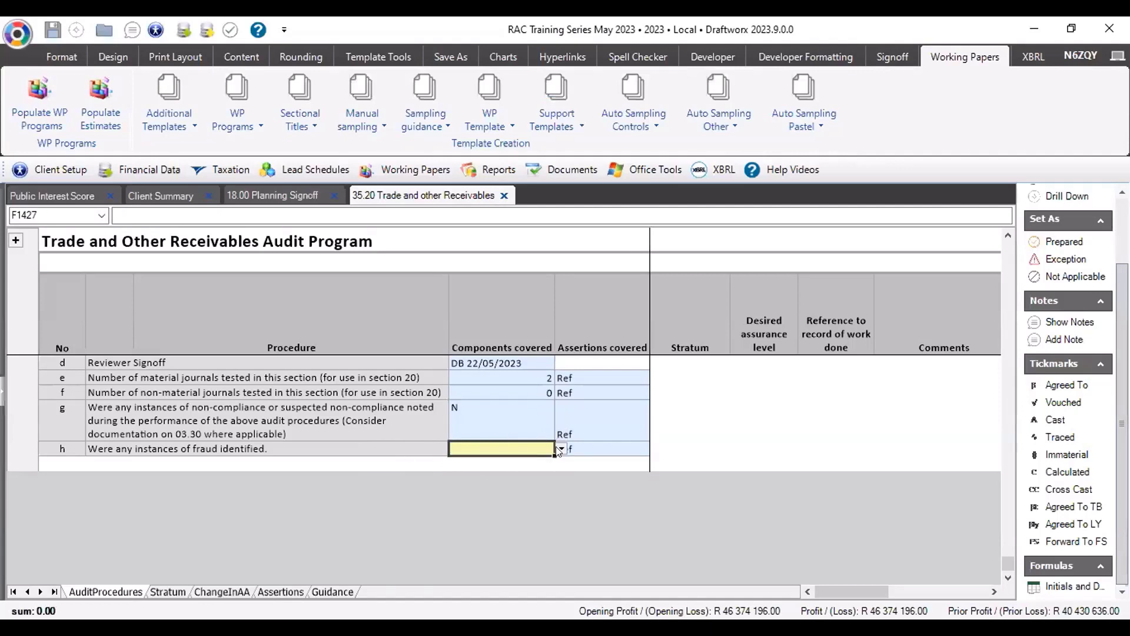
left_click(561, 449)
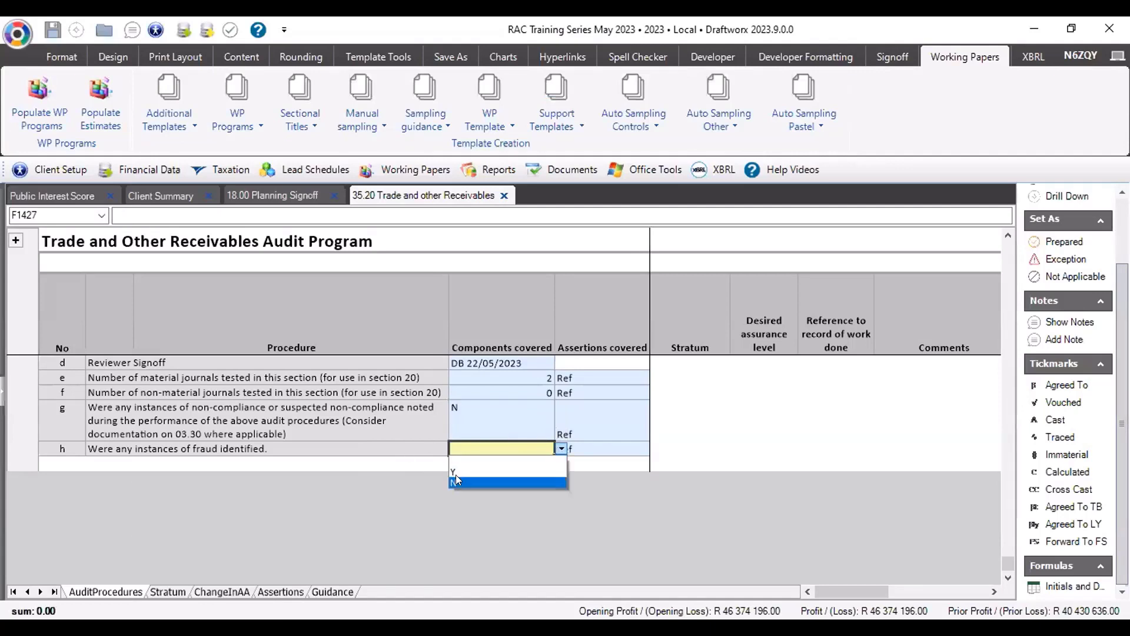
left_click(456, 480)
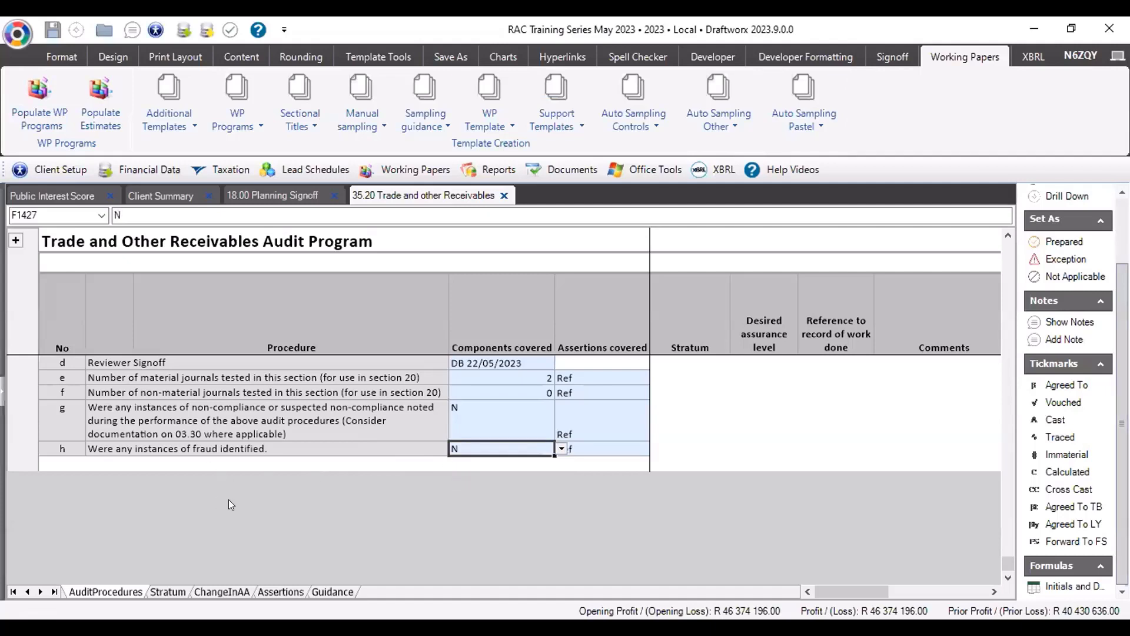
In the Stratum sheet, set the Impairment accrual stratum to be used with Y and its evidence to Audit Plan.
scroll(400, 512, "up", 4)
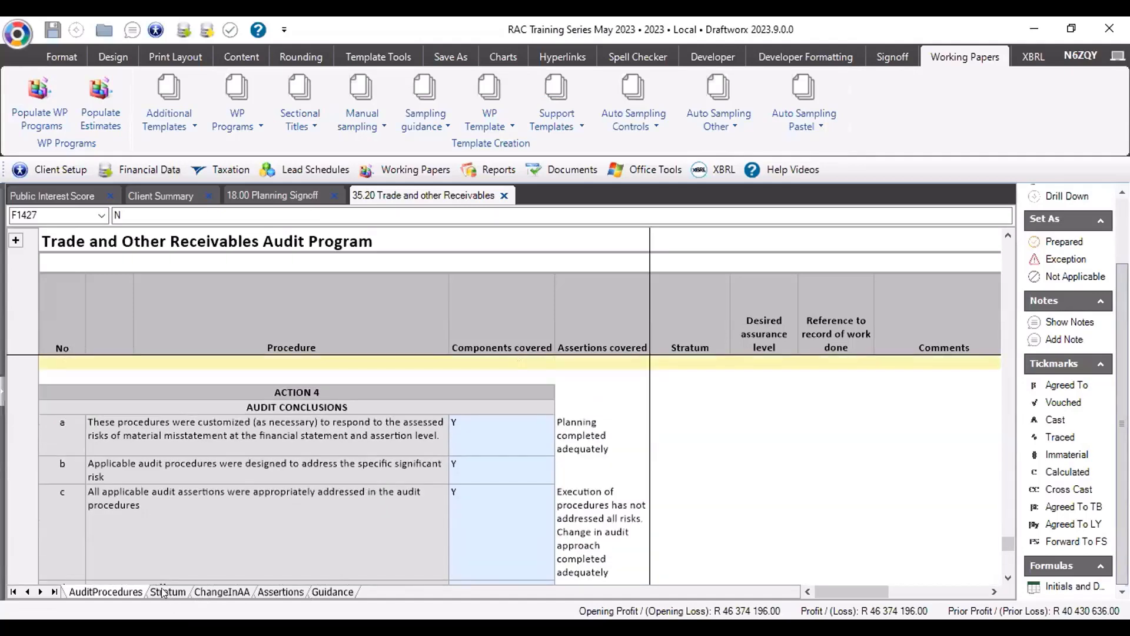
scroll(354, 524, "up", 3)
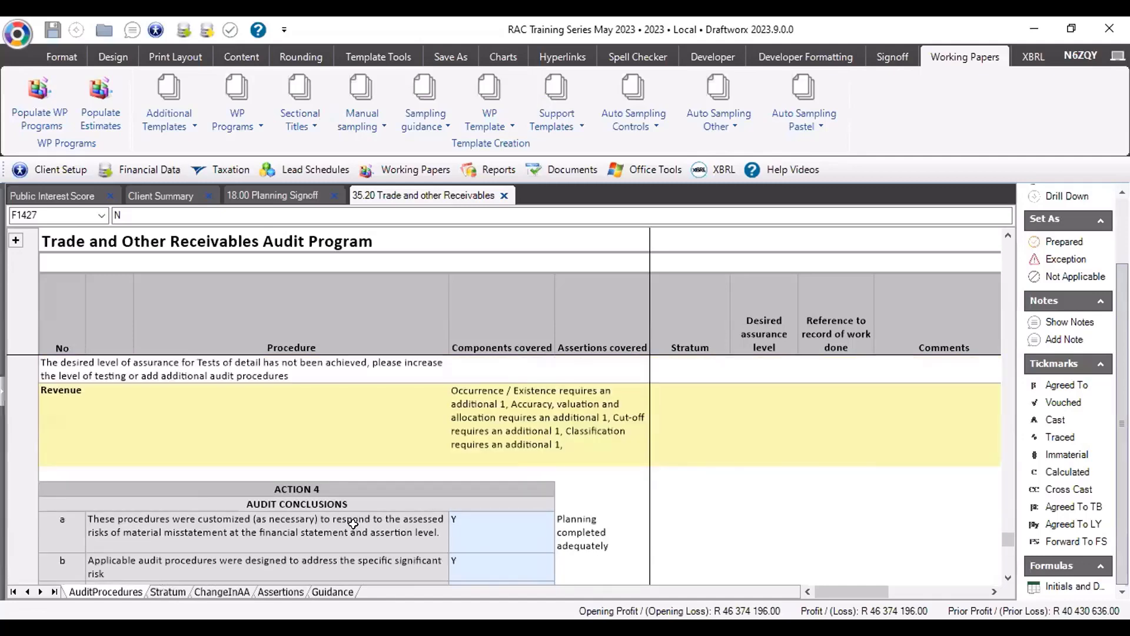
scroll(353, 524, "up", 3)
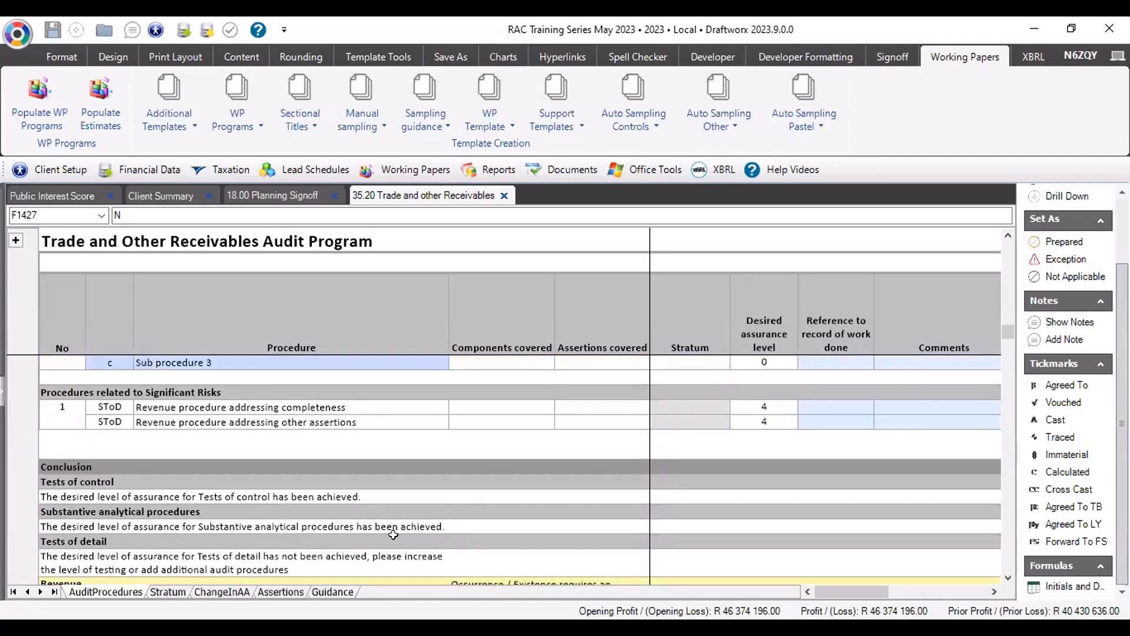
scroll(414, 494, "up", 10)
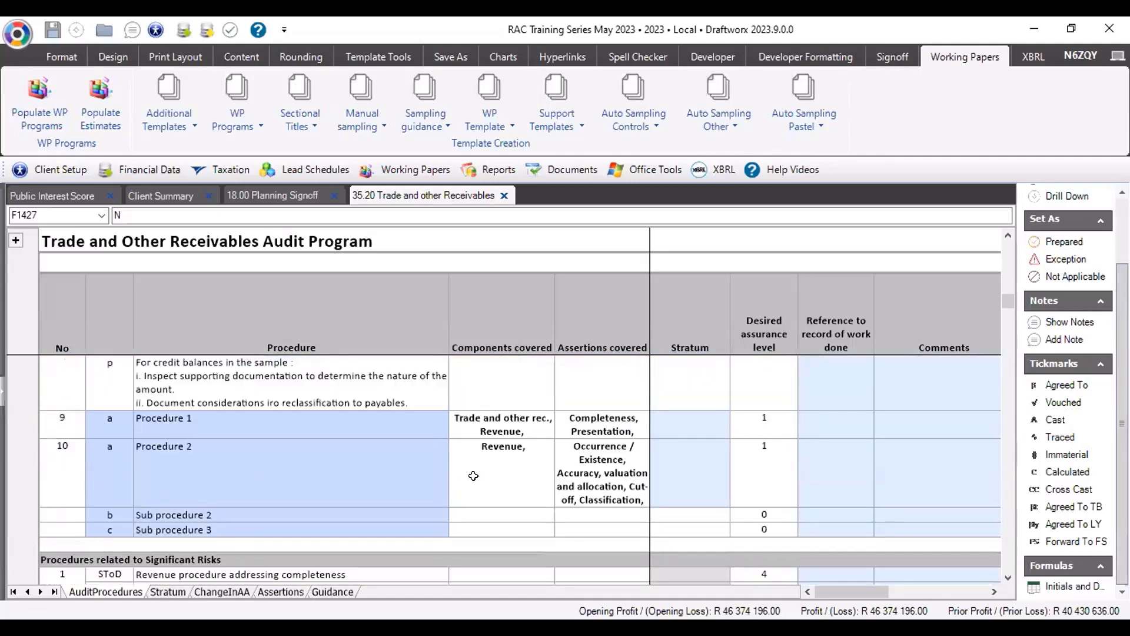
scroll(465, 477, "up", 10)
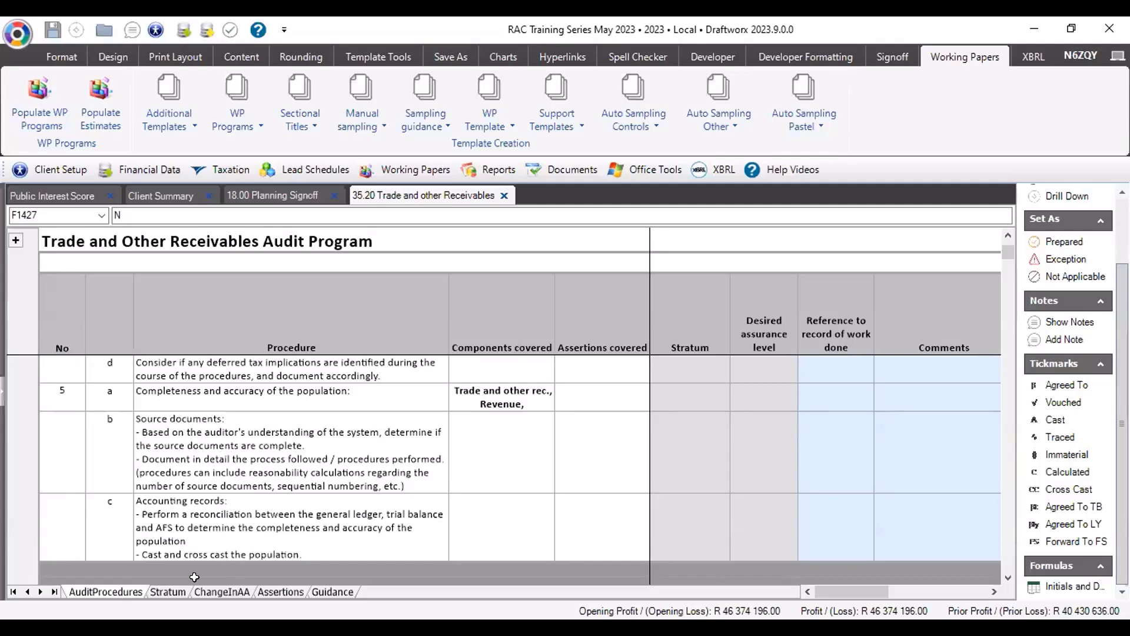
left_click(168, 592)
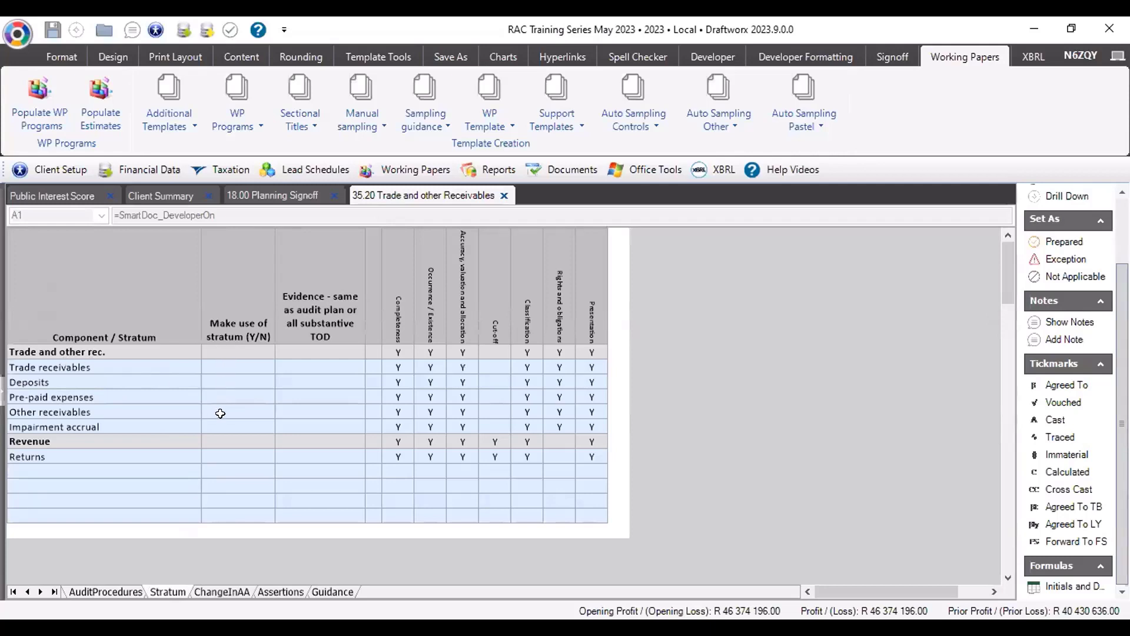
left_click(218, 425)
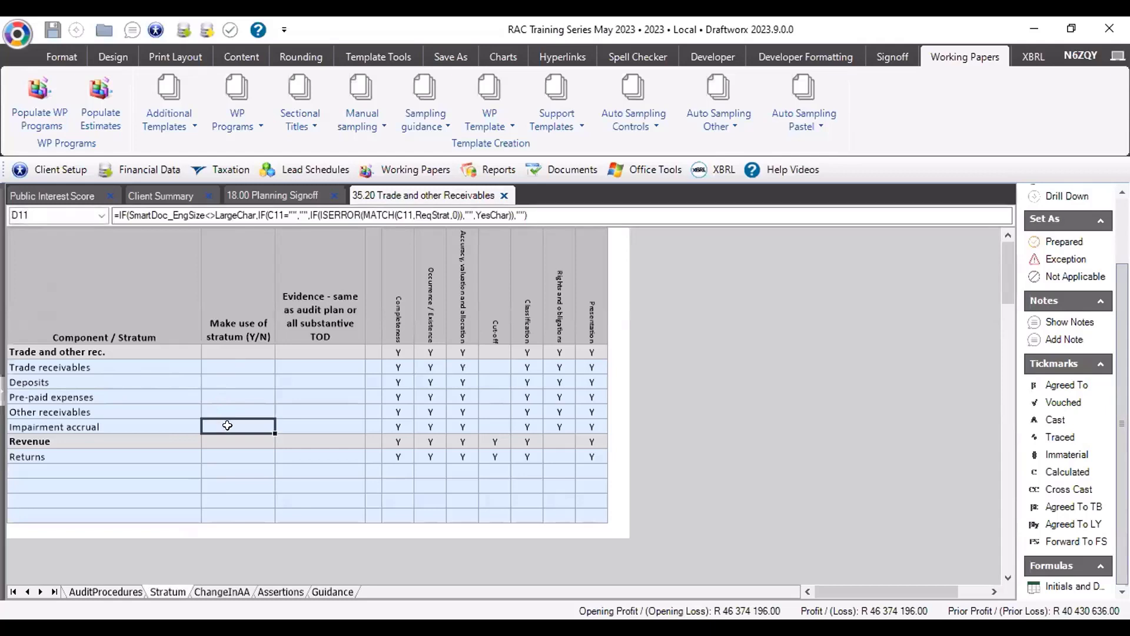
type("Y")
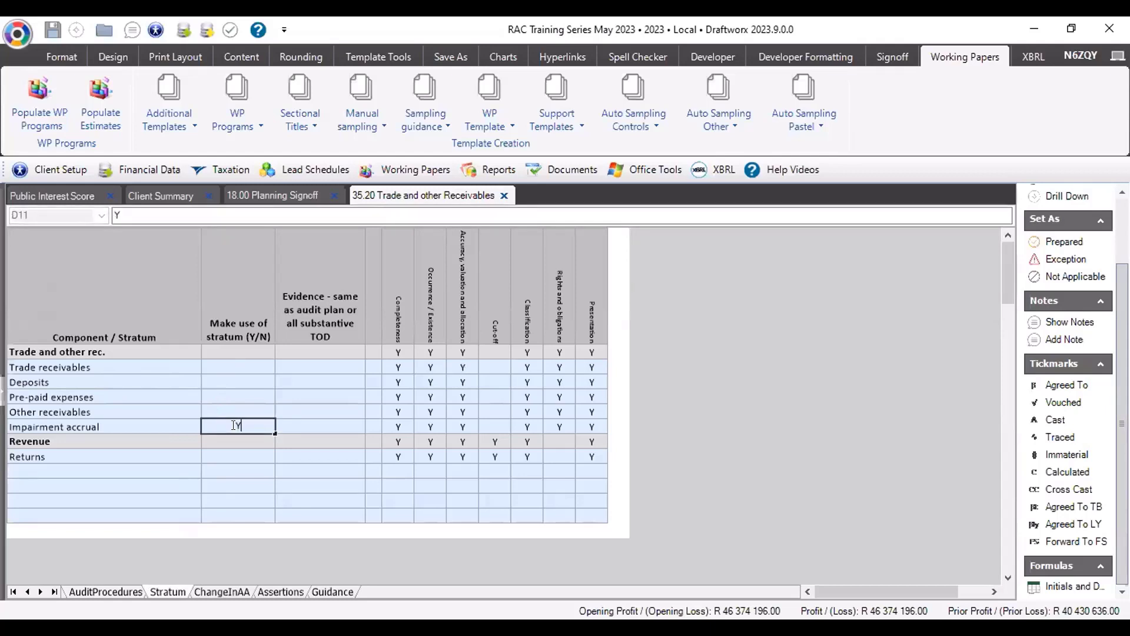
key("Tab")
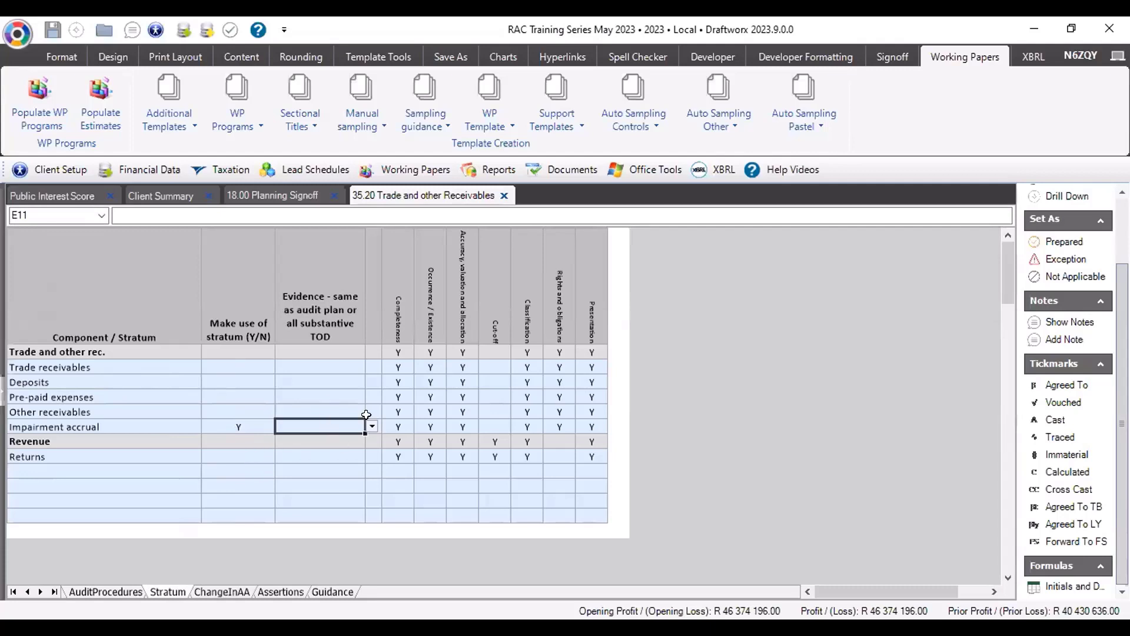
left_click(372, 426)
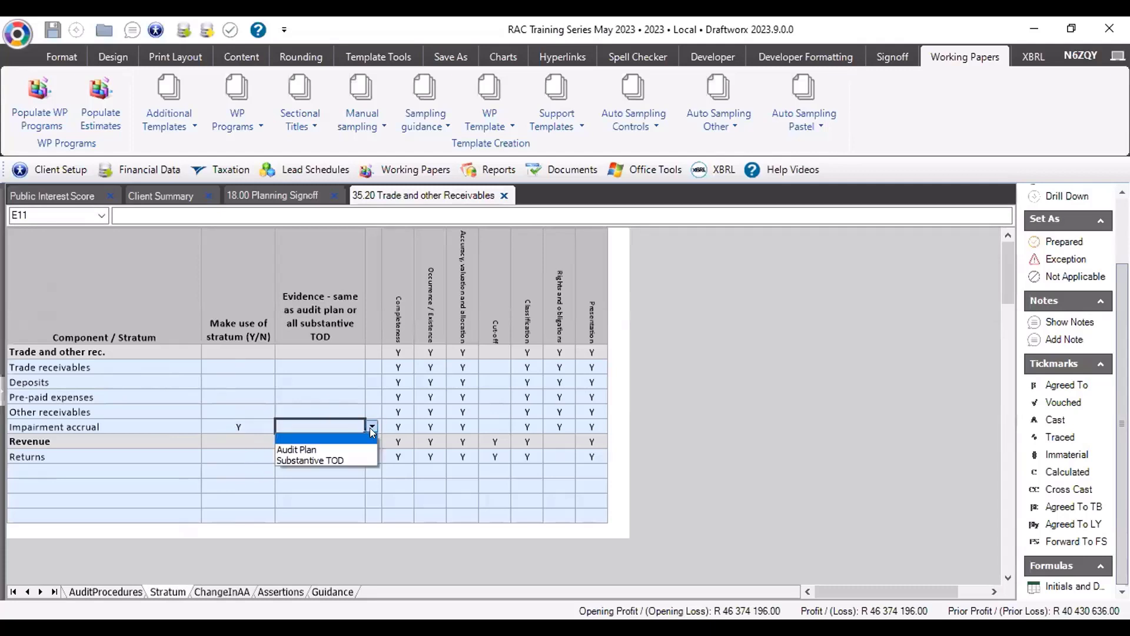
left_click(301, 450)
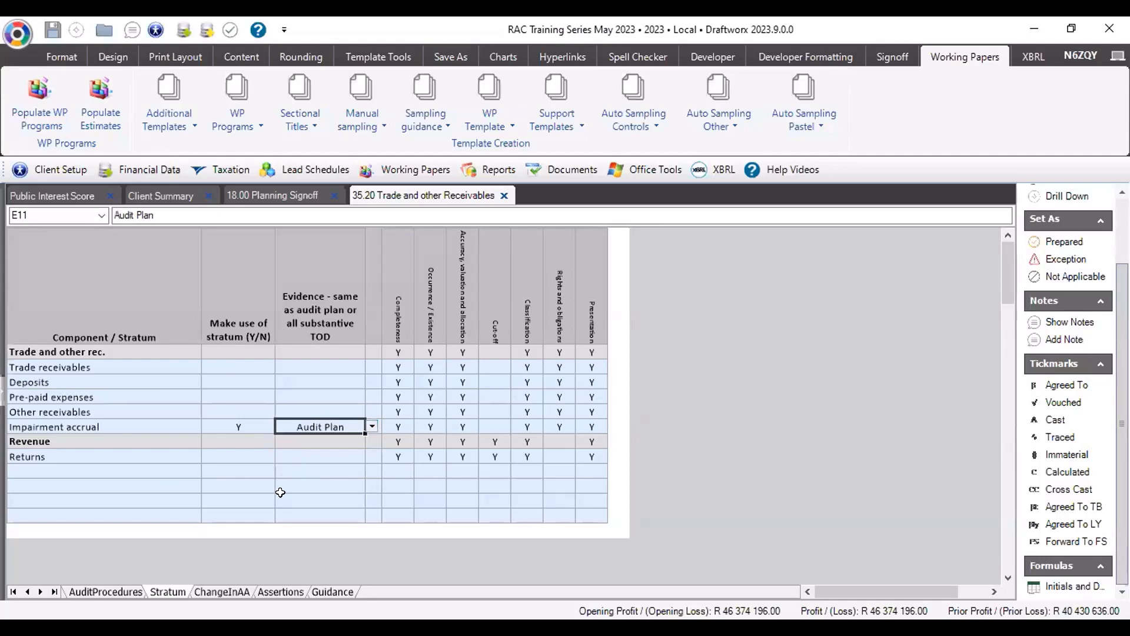
Withdraw the engagement partner's permission for the planning section signoff in 18.00 Planning Signoff and return to the 35.20 audit program.
left_click(126, 594)
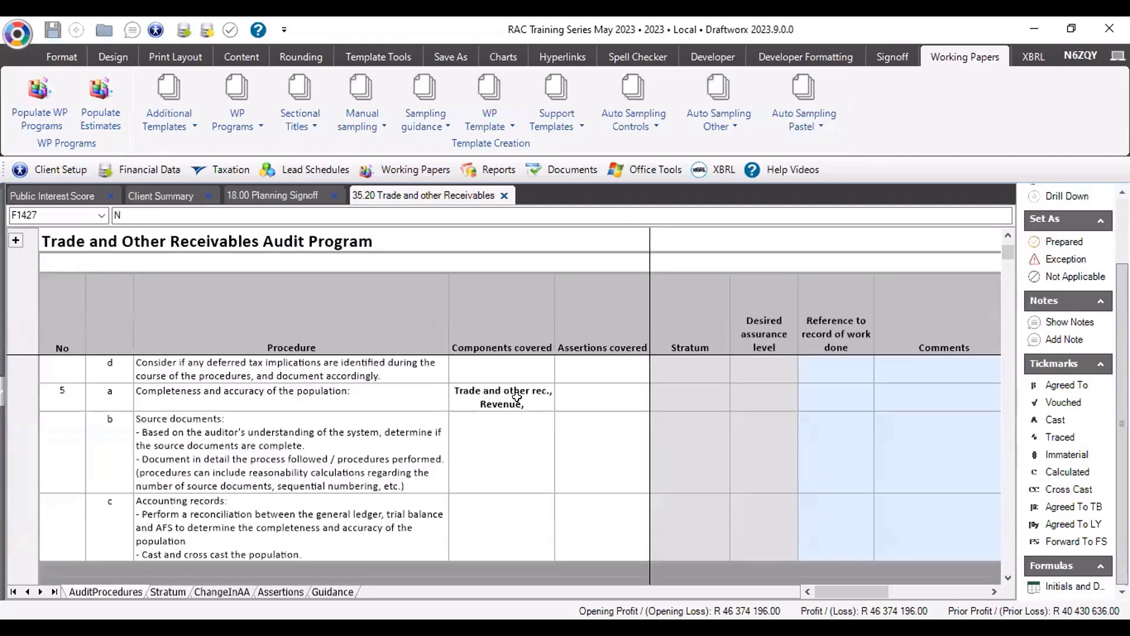
scroll(810, 495, "down", 10)
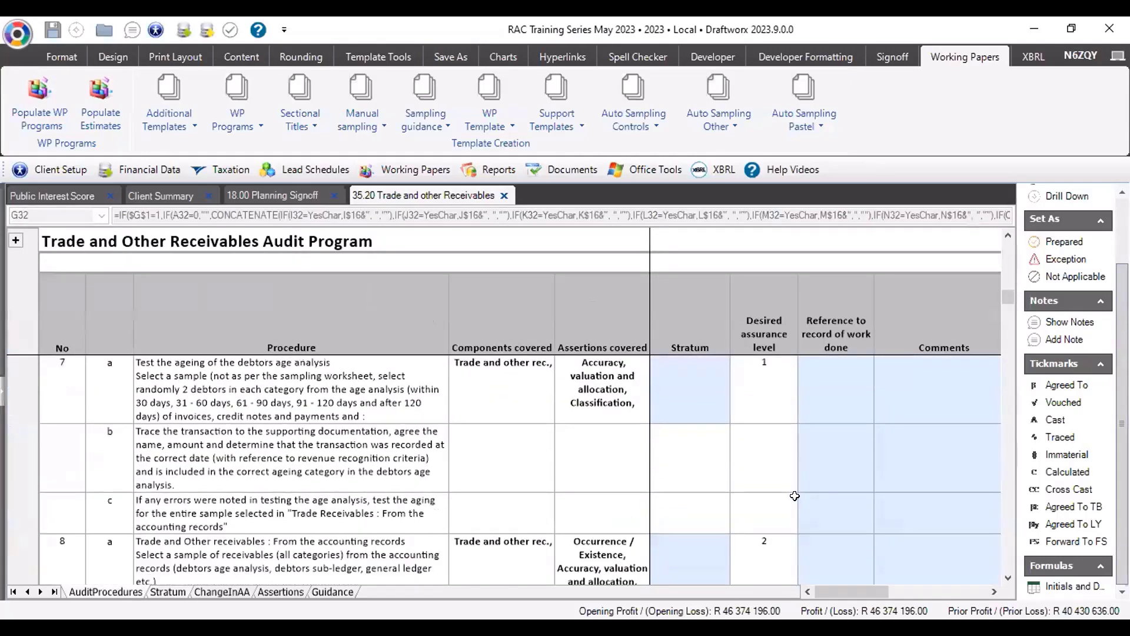
scroll(674, 471, "down", 3)
scroll(671, 469, "up", 3)
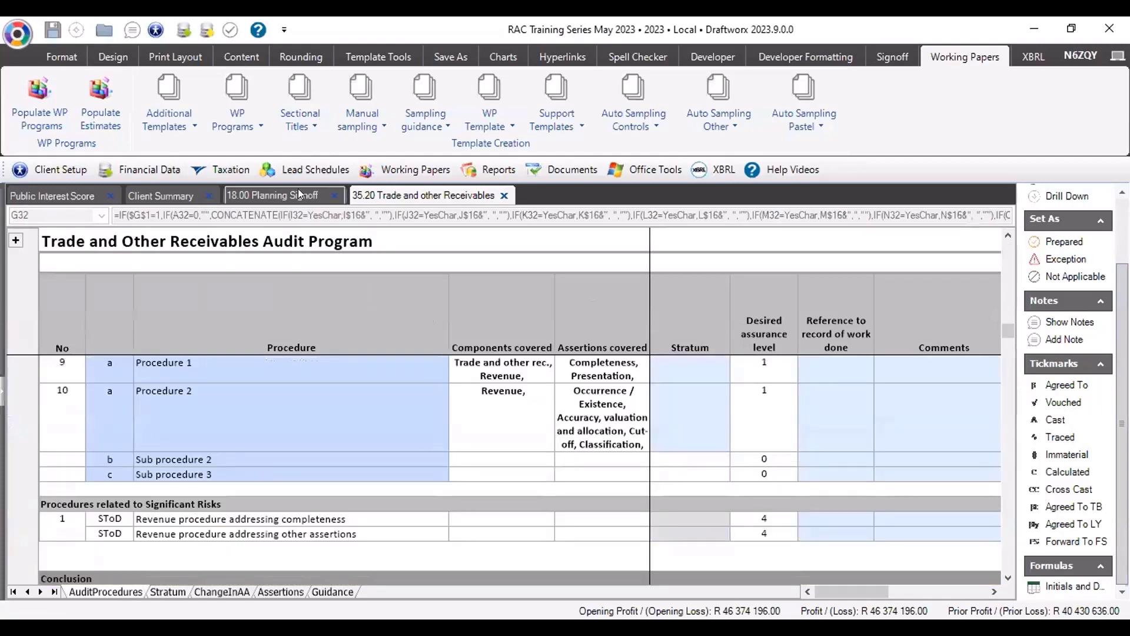
left_click(282, 196)
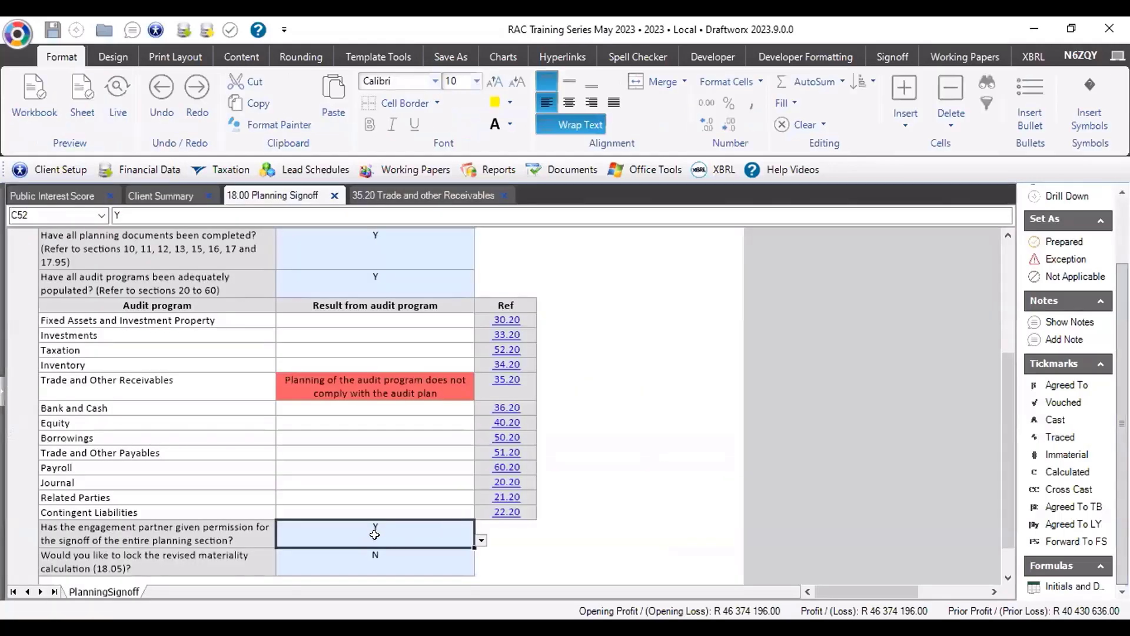
left_click(481, 540)
left_click(304, 572)
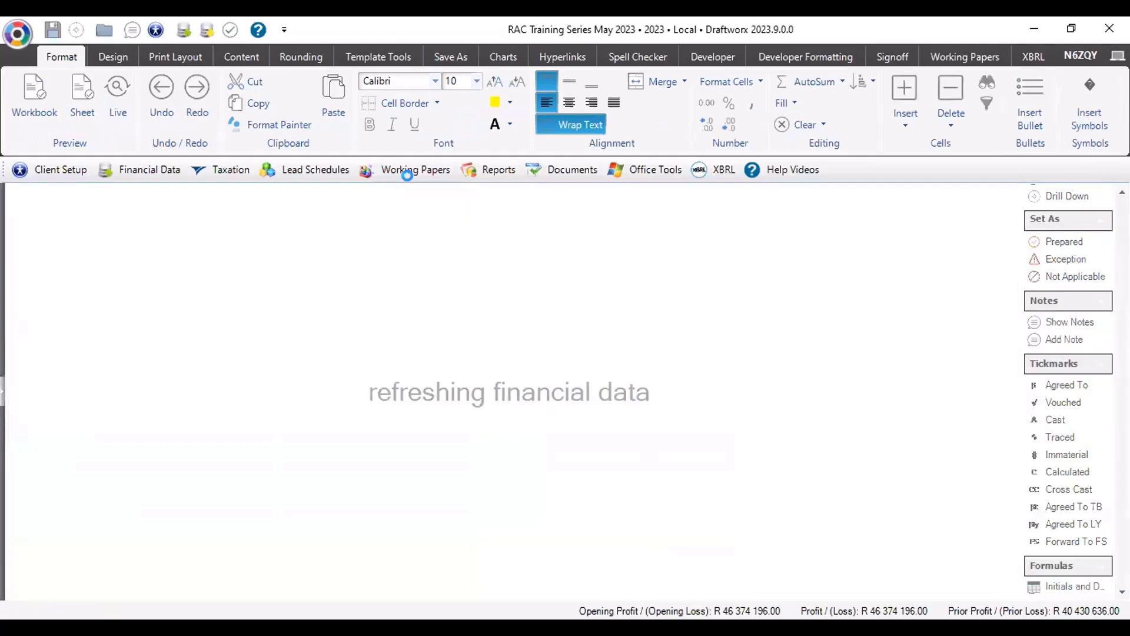
left_click(446, 438)
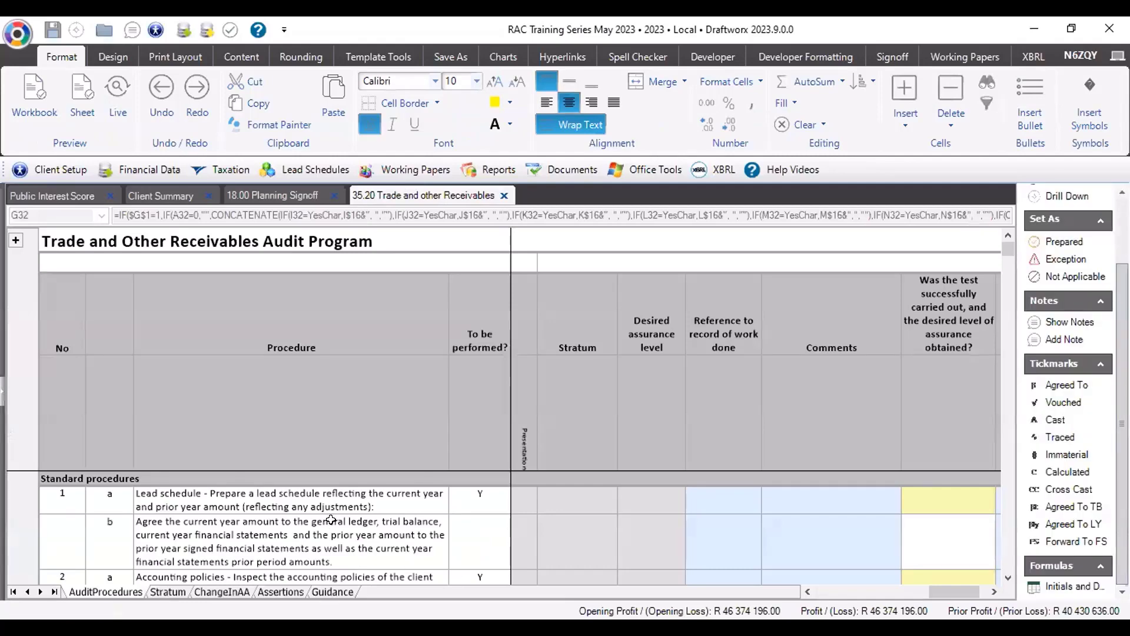
Examine the remaining planned substantive test of detail assurance for Trade and other rec. and its Impairment accrual stratum.
scroll(312, 522, "down", 5)
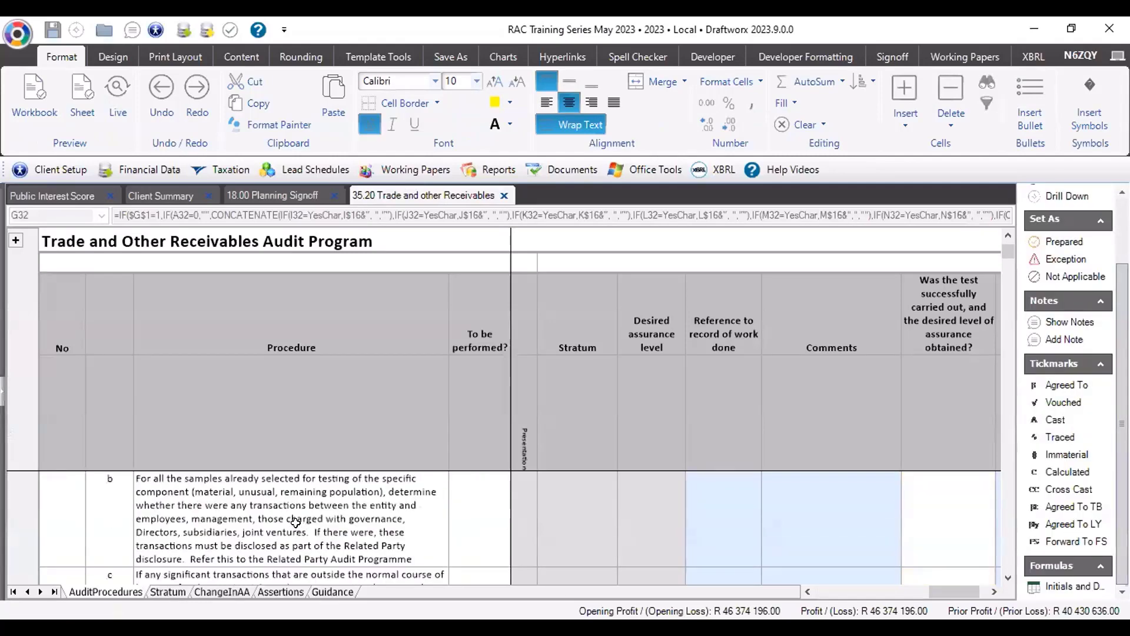
double_click(61, 55)
scroll(436, 480, "down", 10)
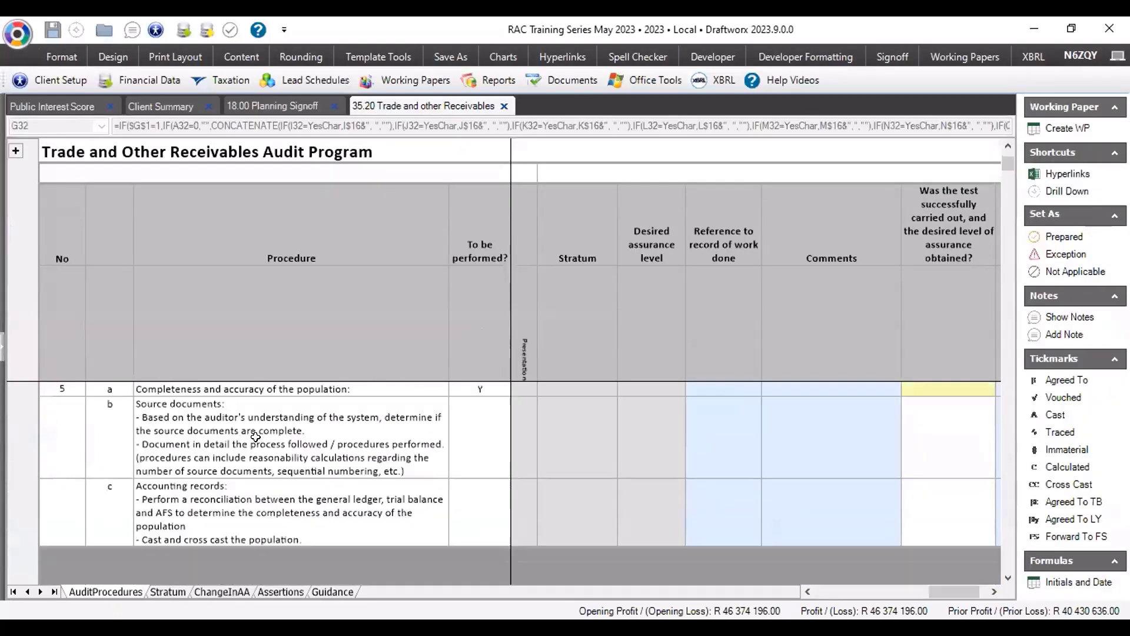
left_click(488, 471)
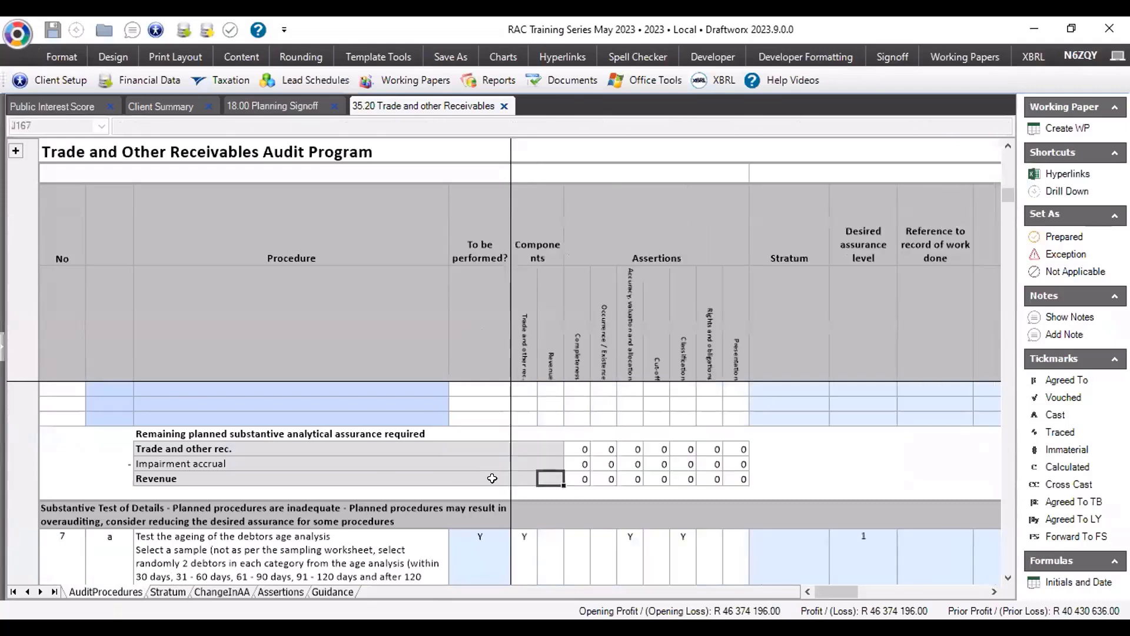
scroll(493, 475, "down", 15)
scroll(494, 480, "down", 3)
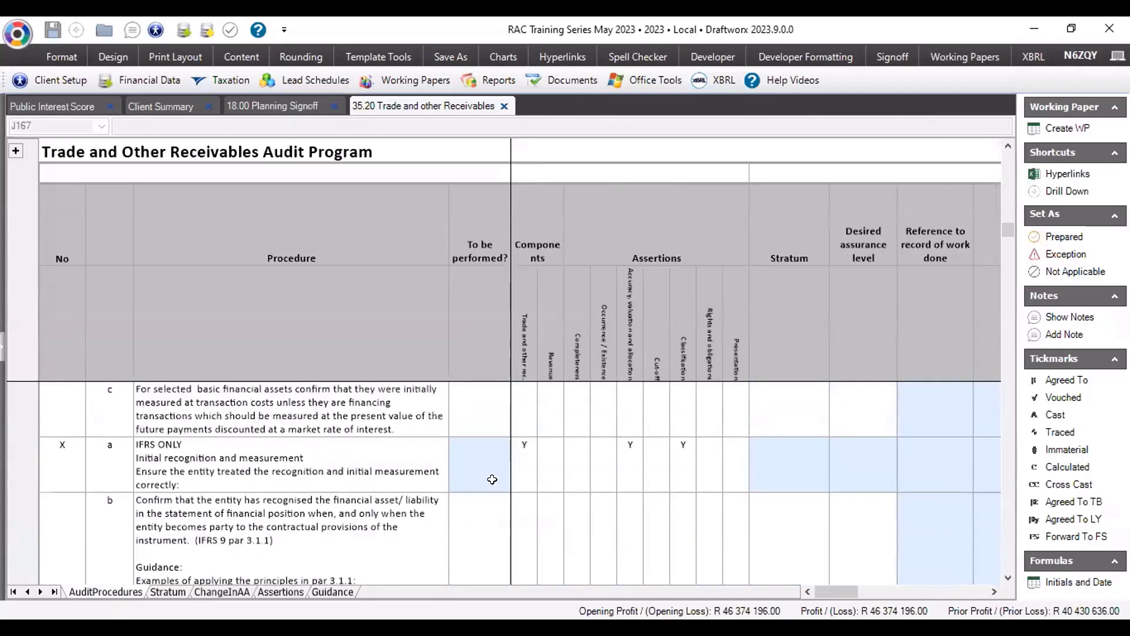
scroll(489, 483, "down", 12)
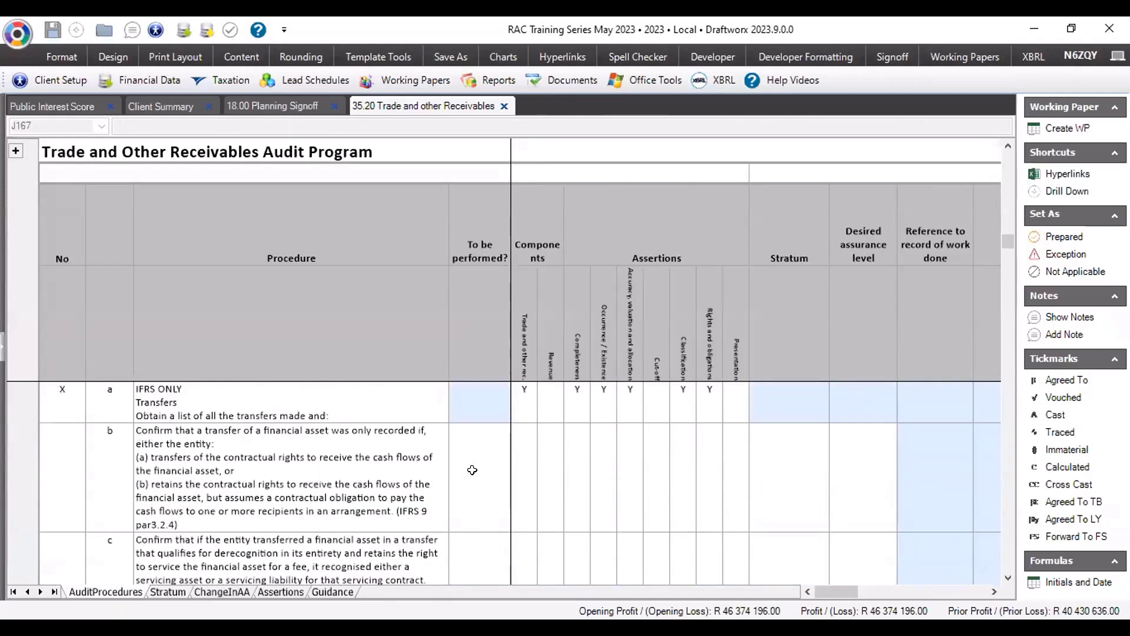
scroll(447, 476, "down", 10)
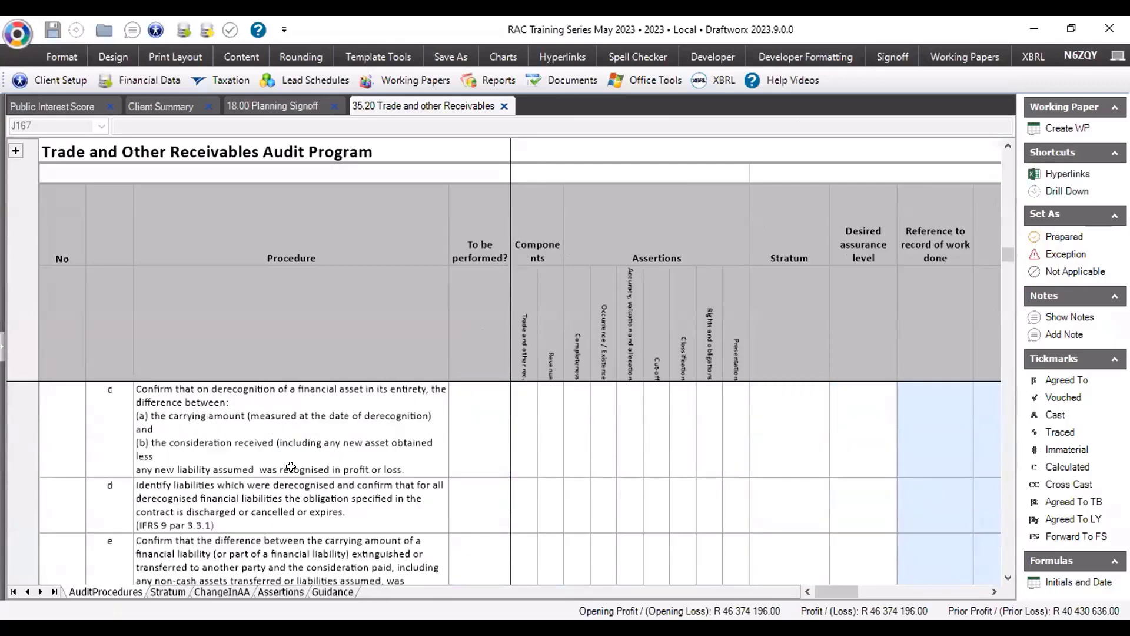
scroll(291, 465, "down", 5)
left_click(147, 510)
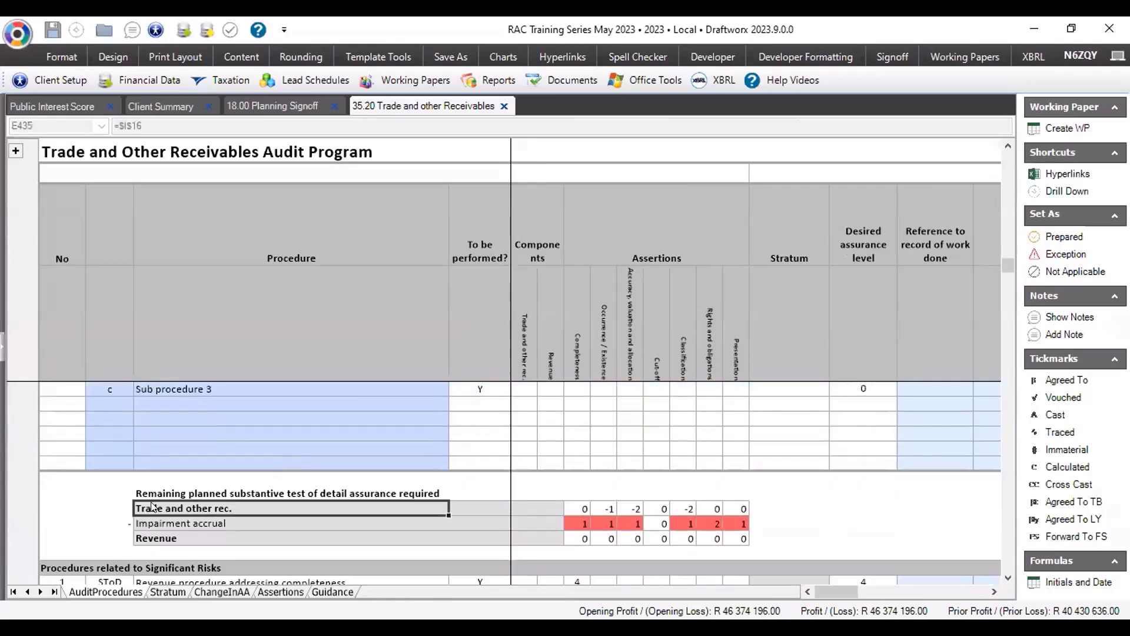
left_click(164, 526)
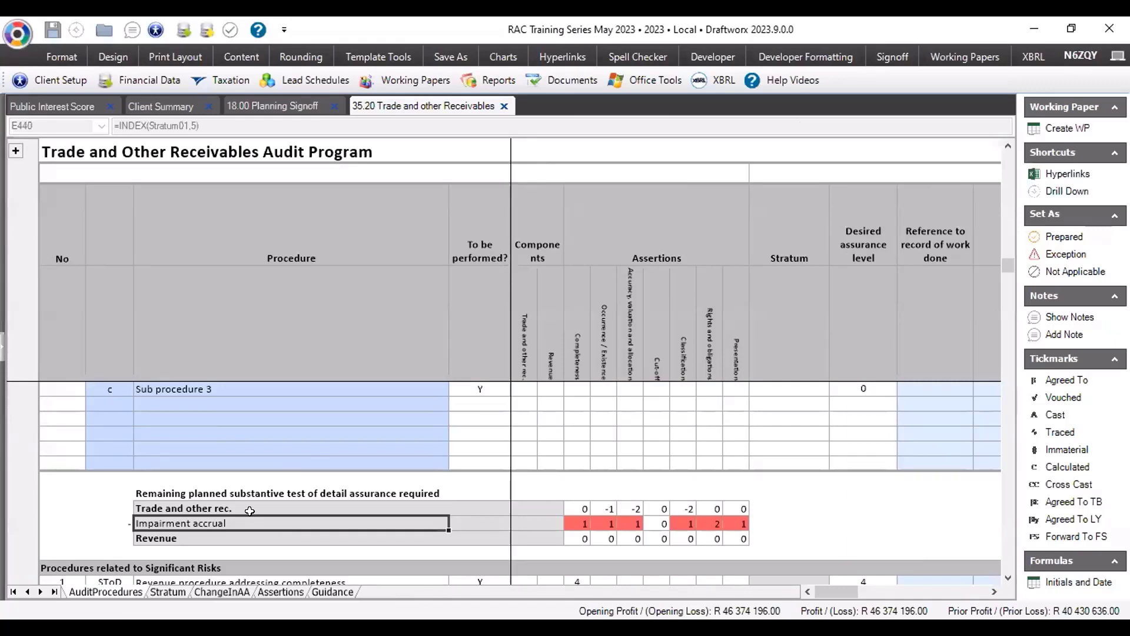
Add a new procedure a named "Stratum procedure" below Sub procedure 3 and mark it Y as to be performed.
left_click(112, 404)
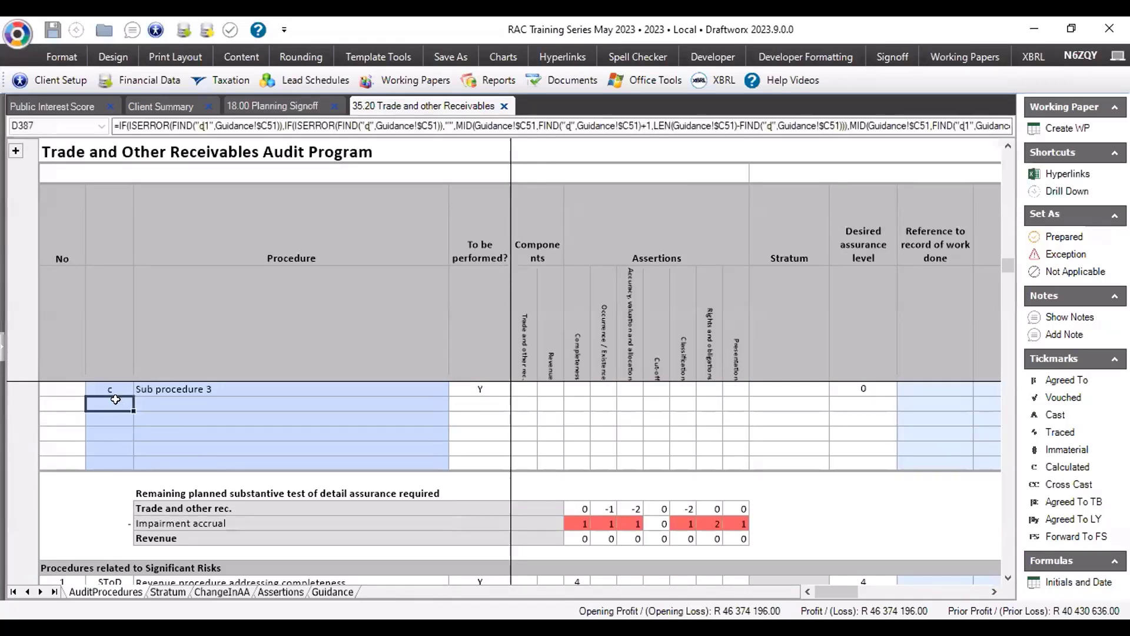
left_click(146, 408)
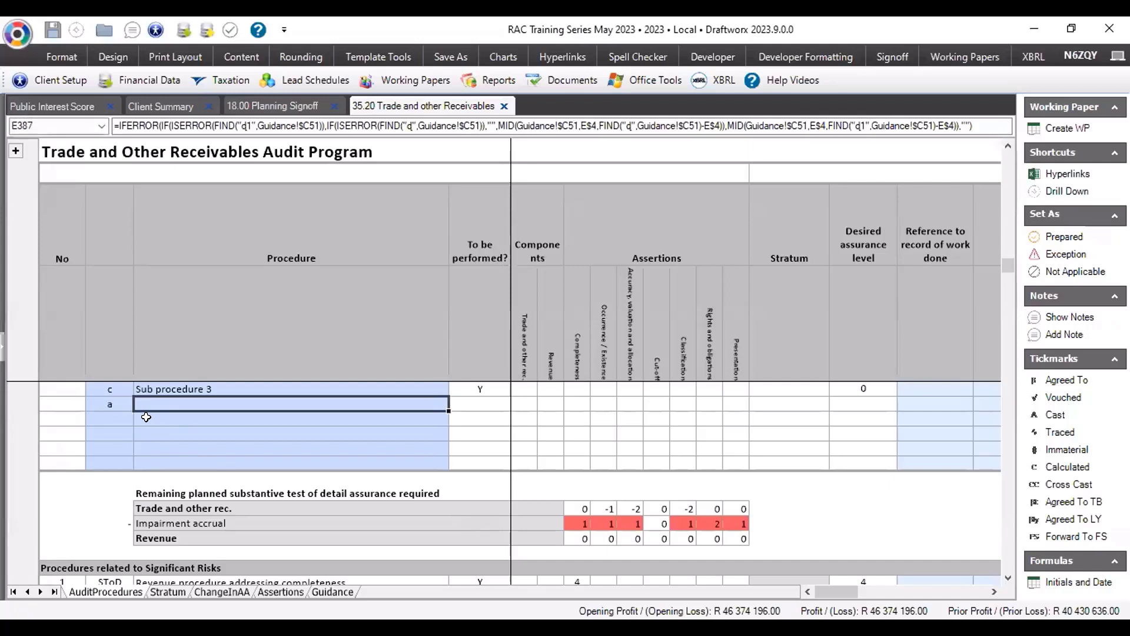
type("Stratum ")
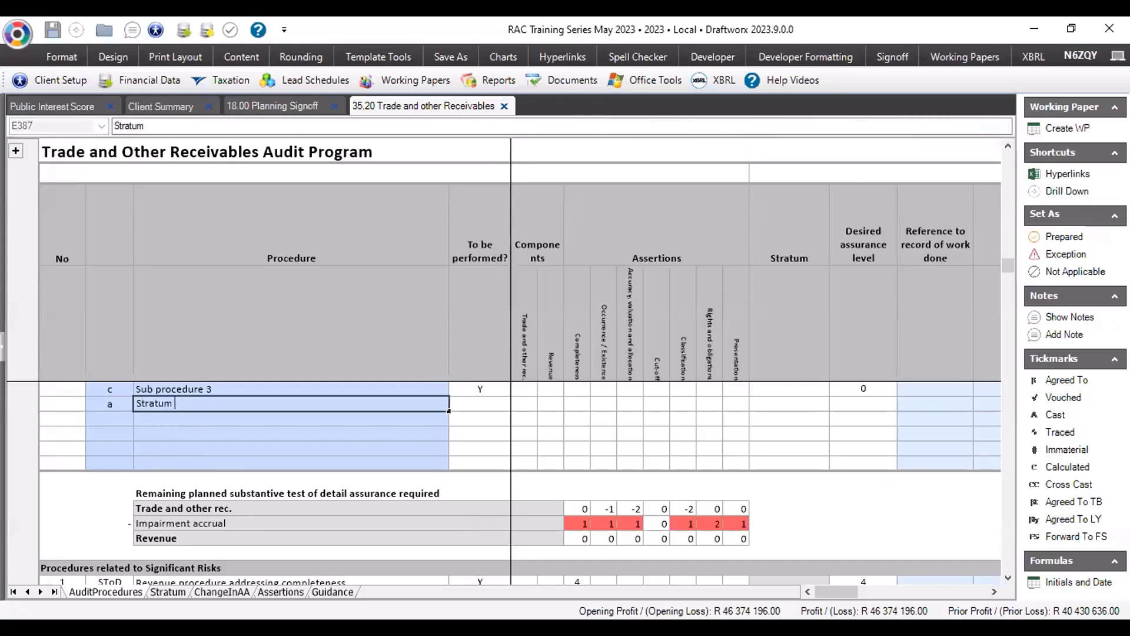
type("procedure")
key("Tab")
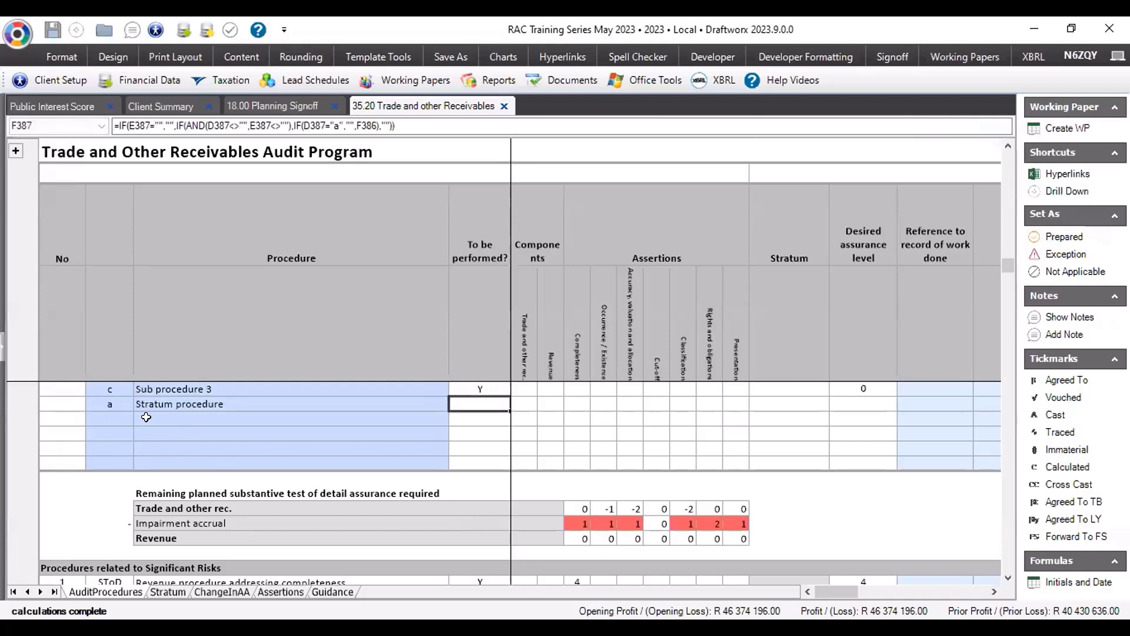
type("Y")
key("Tab")
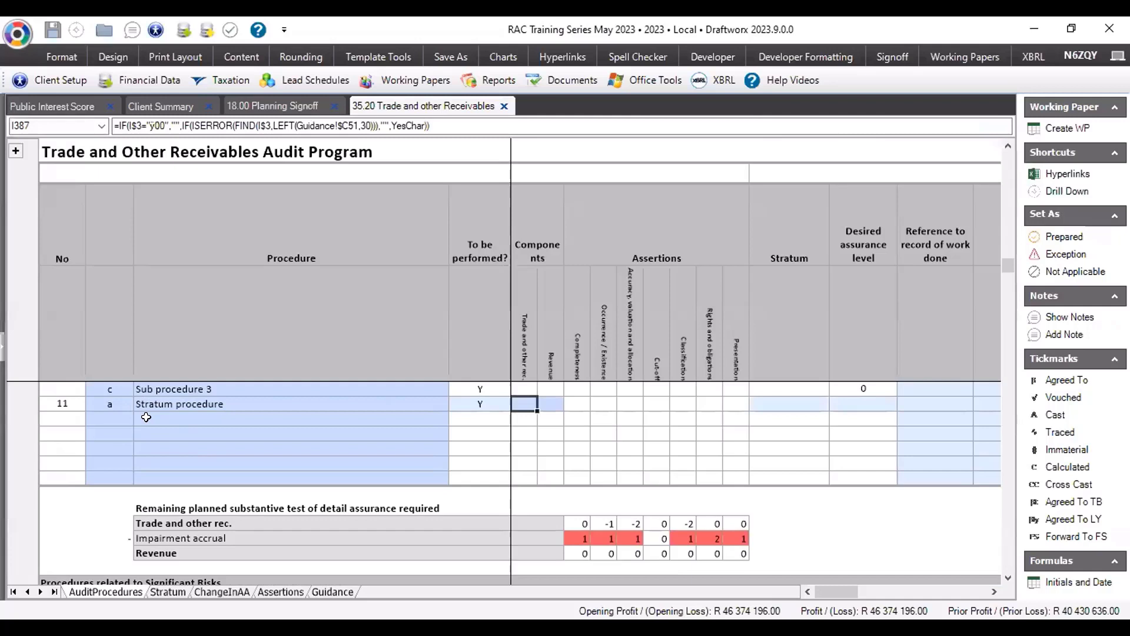
Mark the Stratum procedure with Y for the Trade and other rec. component and for every assertion except Cut-off.
type("Y")
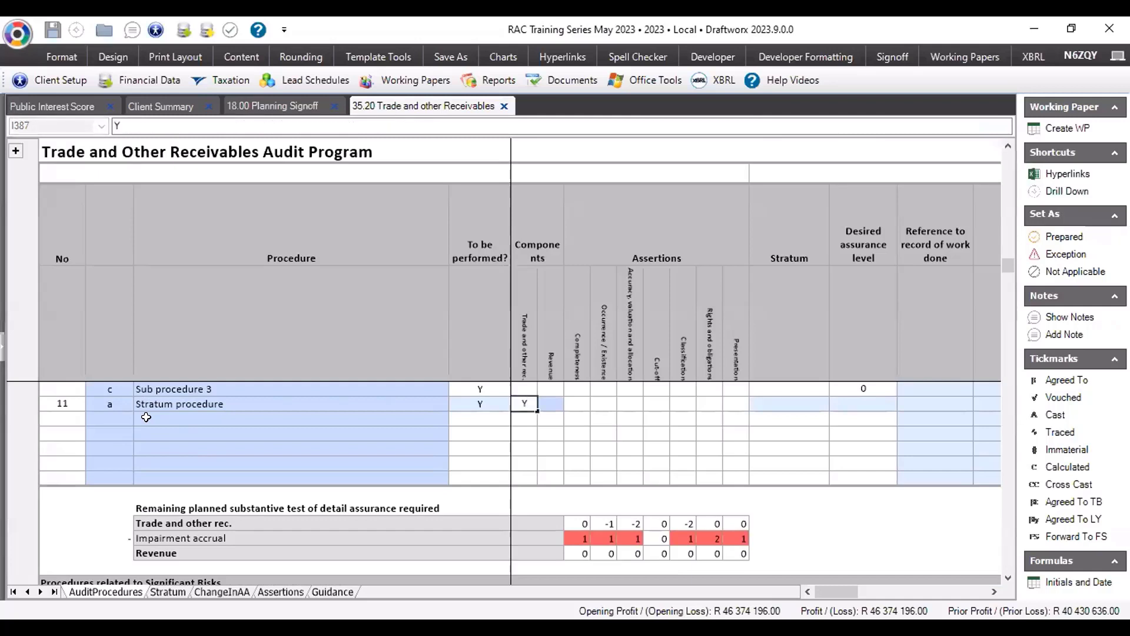
key("Tab")
key("Tab")
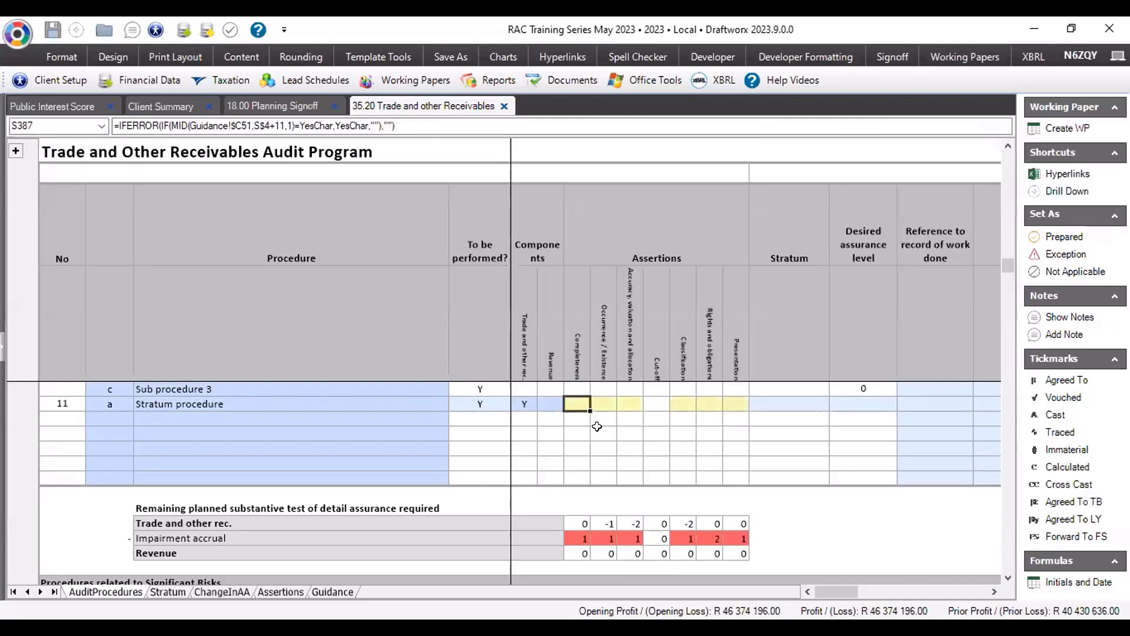
type("Y")
key("Tab")
type("Y")
key("Tab")
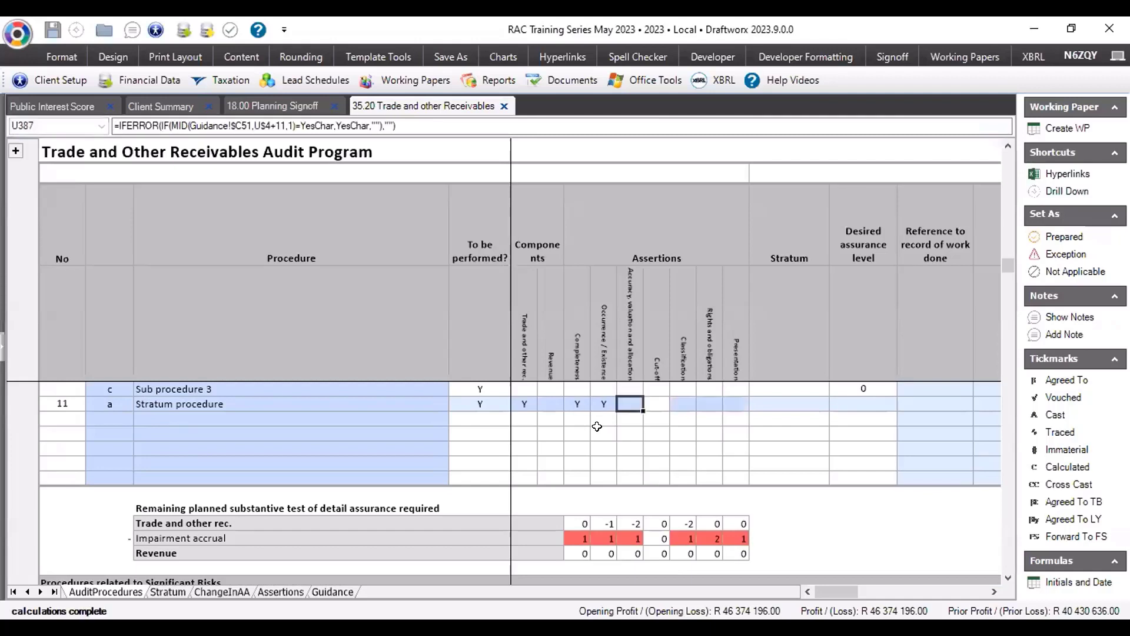
type("Y")
key("Tab")
key("Tab")
type("Y")
key("Tab")
type("Y")
key("Tab")
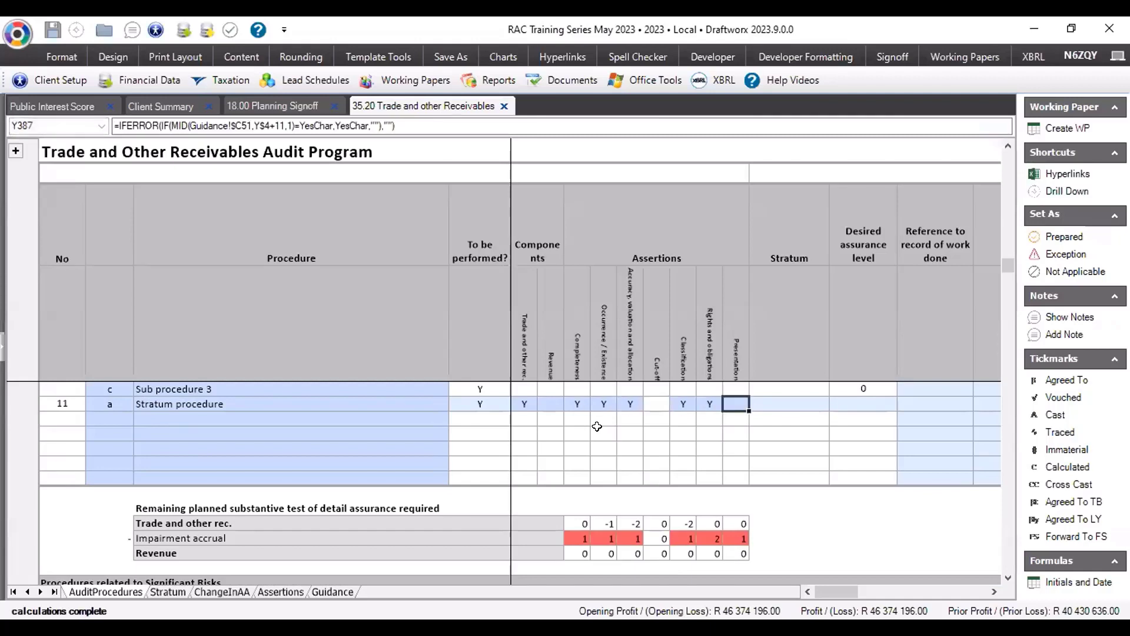
type("Y")
key("Tab")
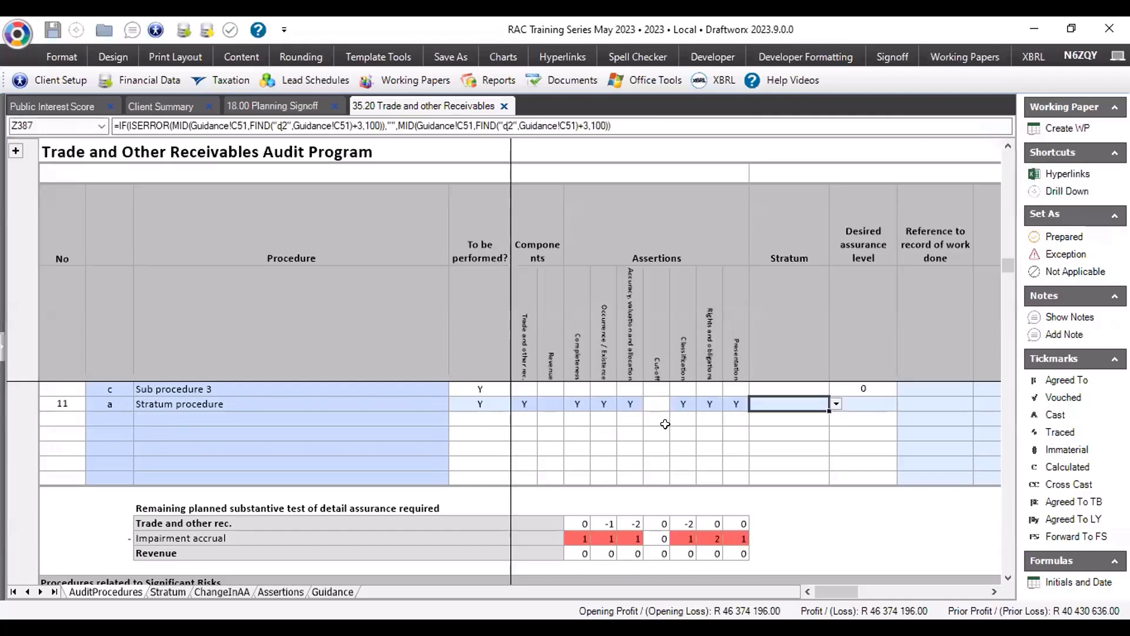
Assign the Stratum procedure to the Impairment accrual stratum and set its desired assurance level to 2.
left_click(837, 405)
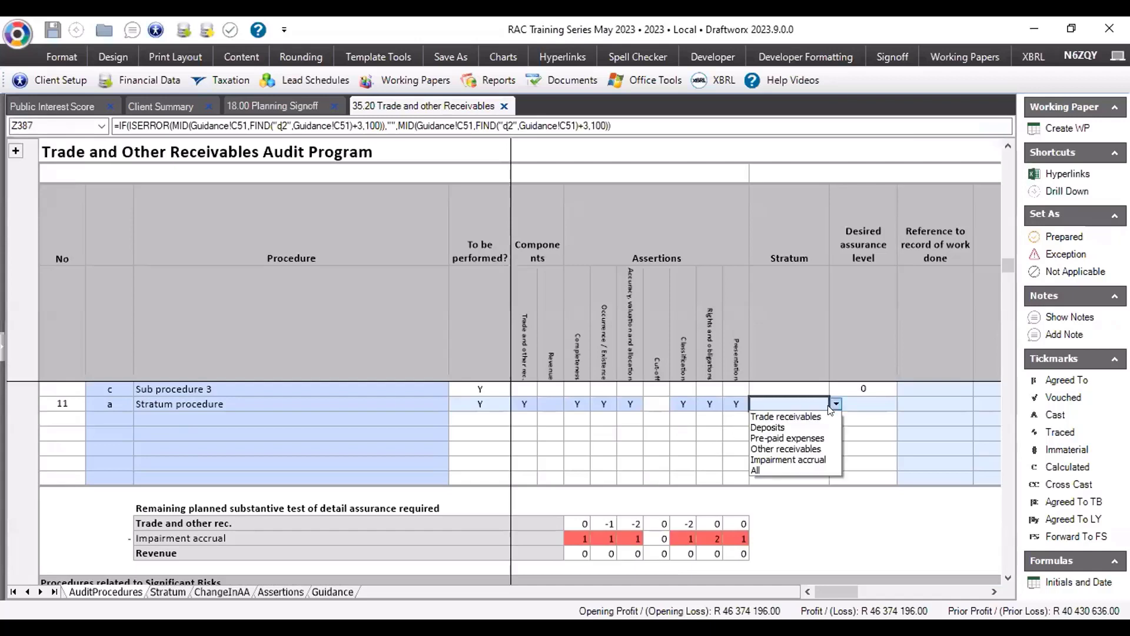
left_click(776, 461)
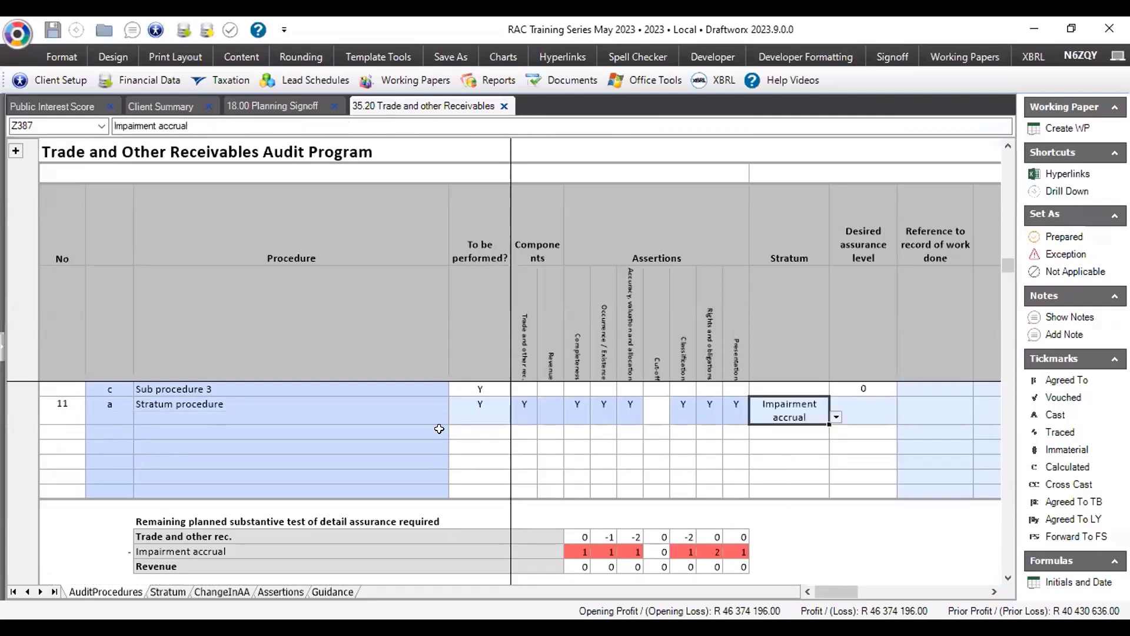
left_click(256, 419)
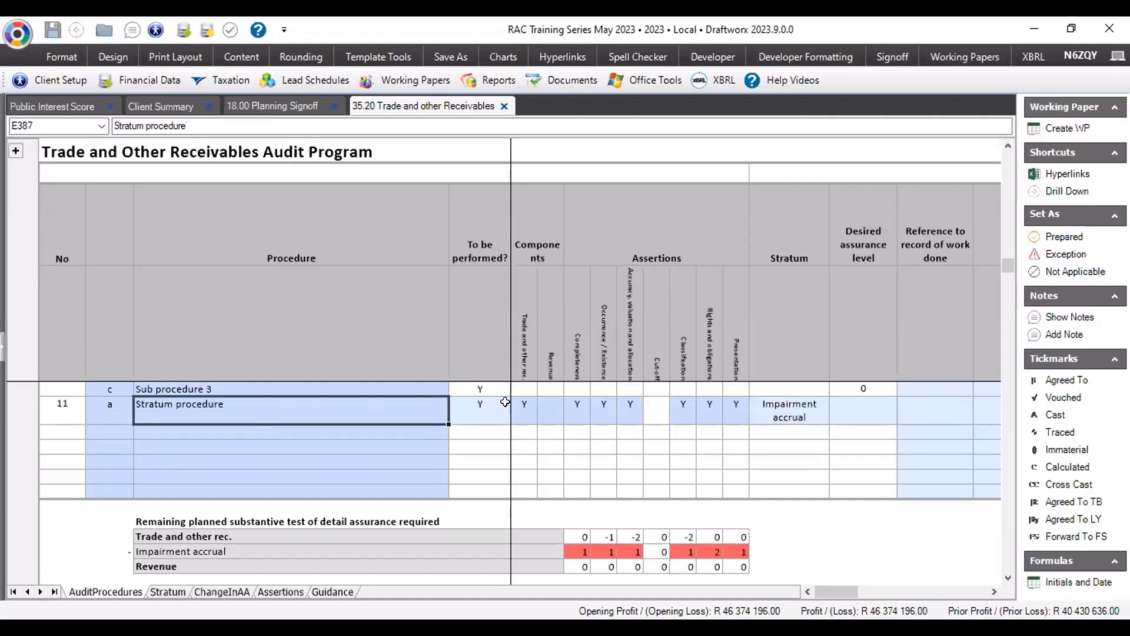
left_click(786, 402)
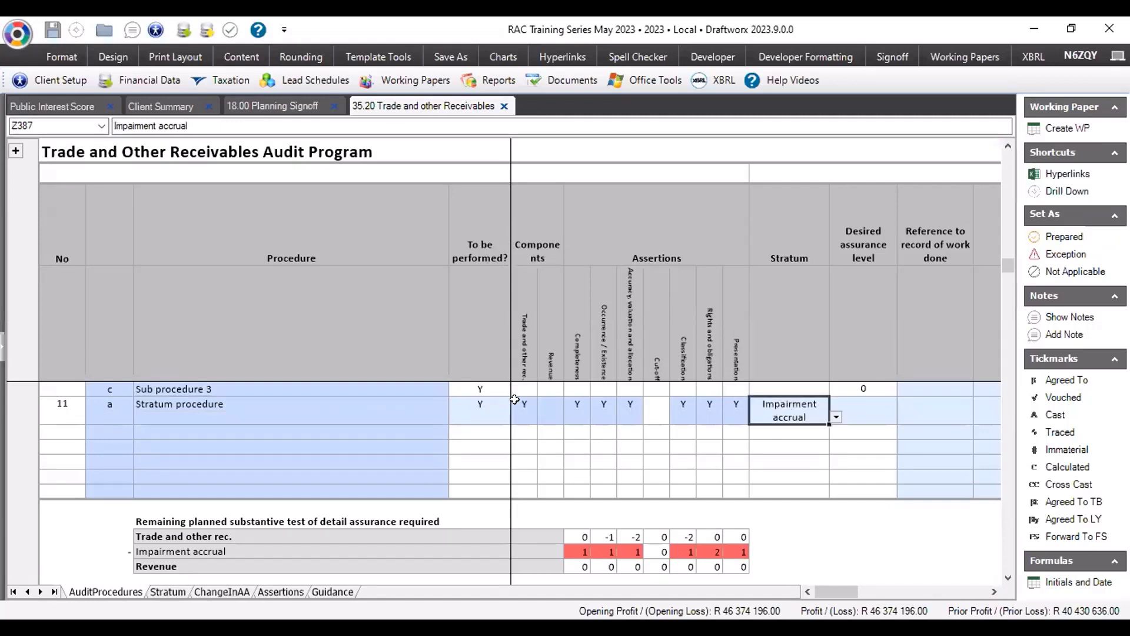
left_click(859, 409)
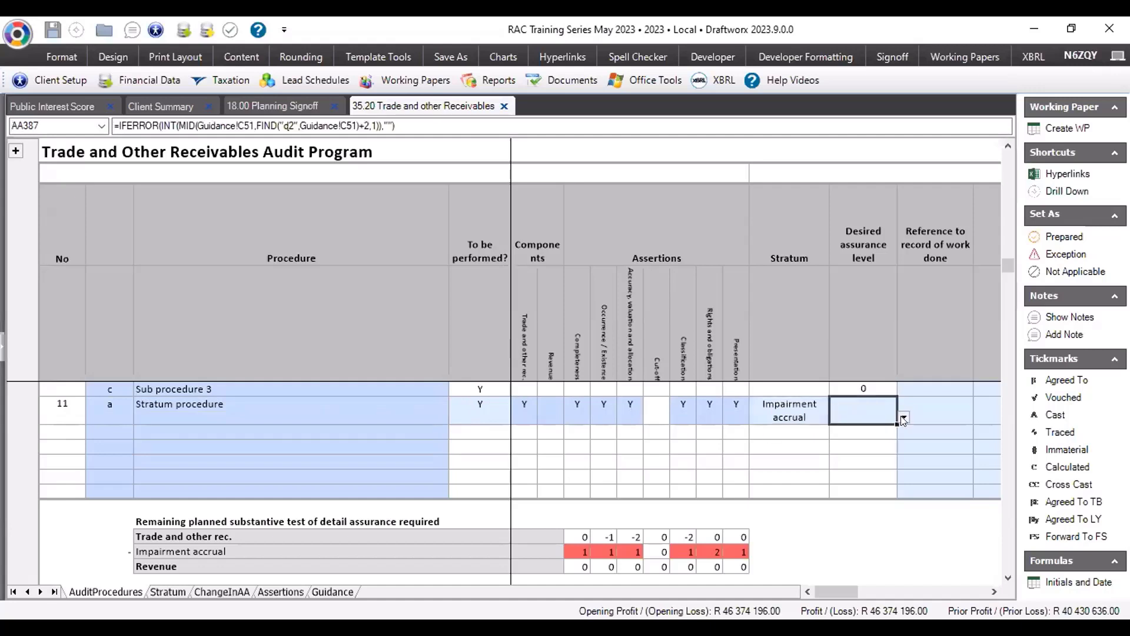
left_click(905, 417)
left_click(840, 452)
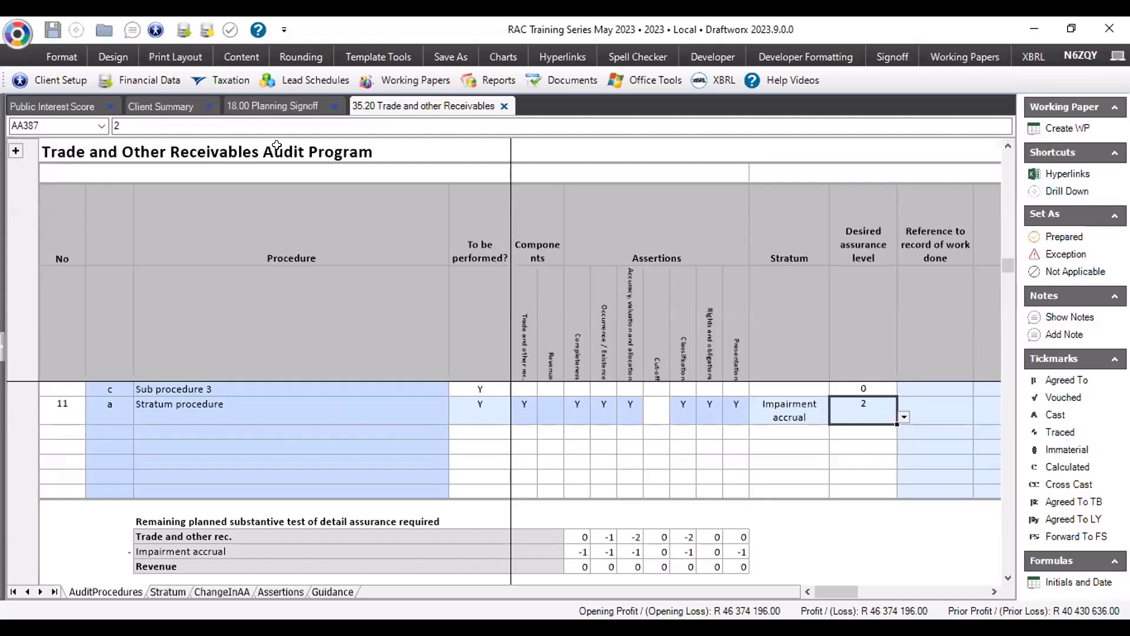
Record Y for the engagement partner's permission to sign off the entire planning section in 18.00 Planning Signoff and return to 35.20.
left_click(268, 106)
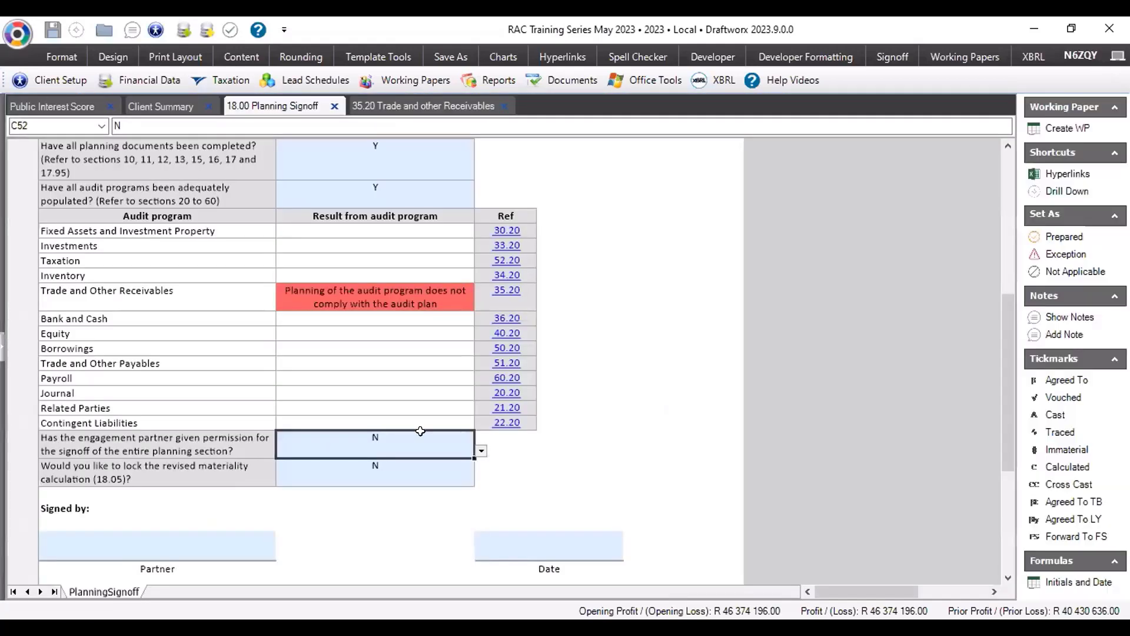
left_click(481, 452)
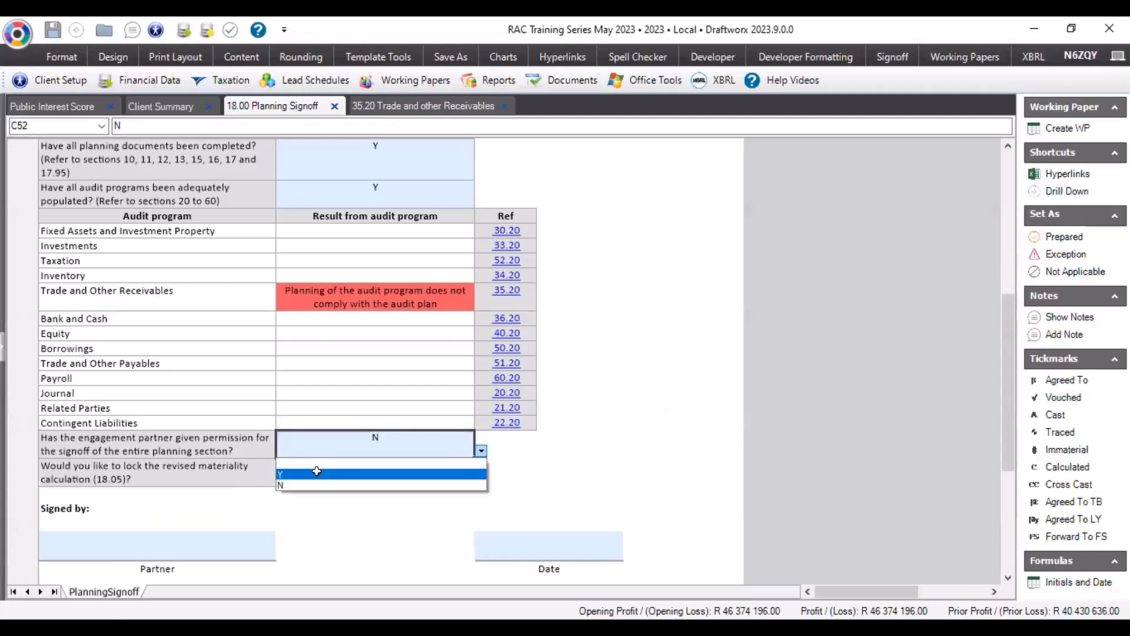
left_click(389, 110)
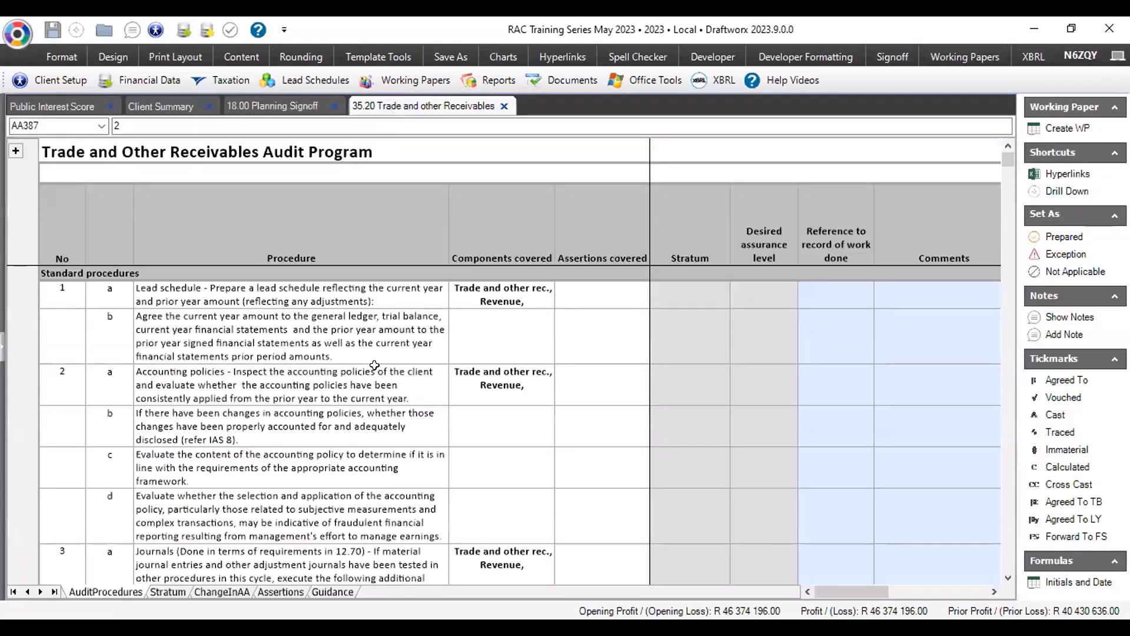
Mark the Stratum procedure Y for successfully carried out with the desired level of assurance obtained.
scroll(374, 366, "down", 10)
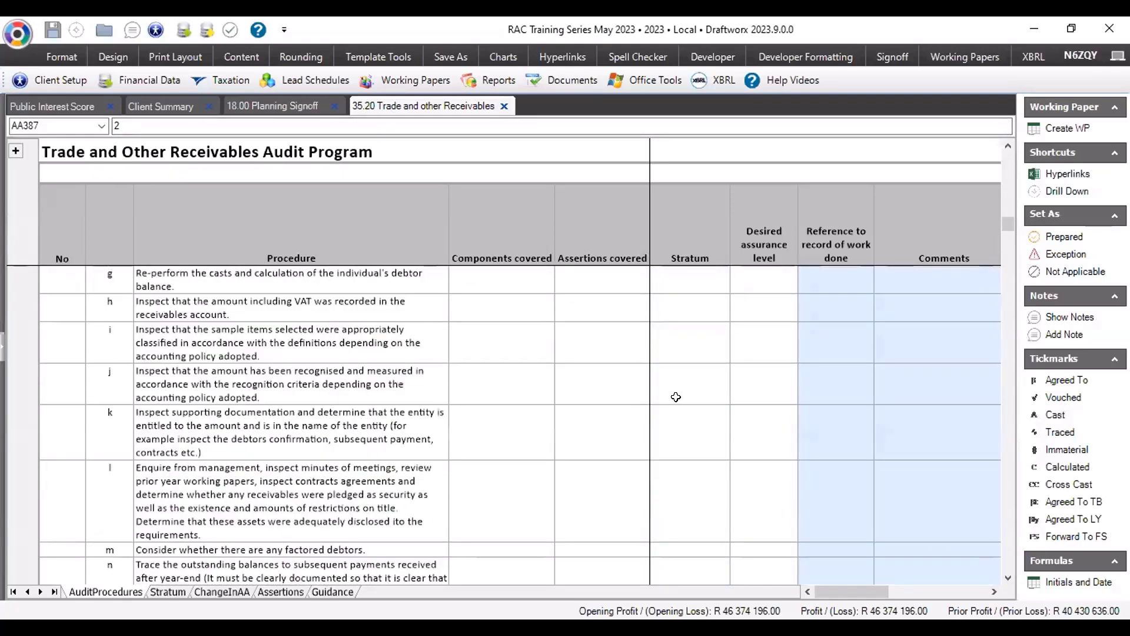
scroll(676, 397, "down", 6)
scroll(328, 489, "up", 4)
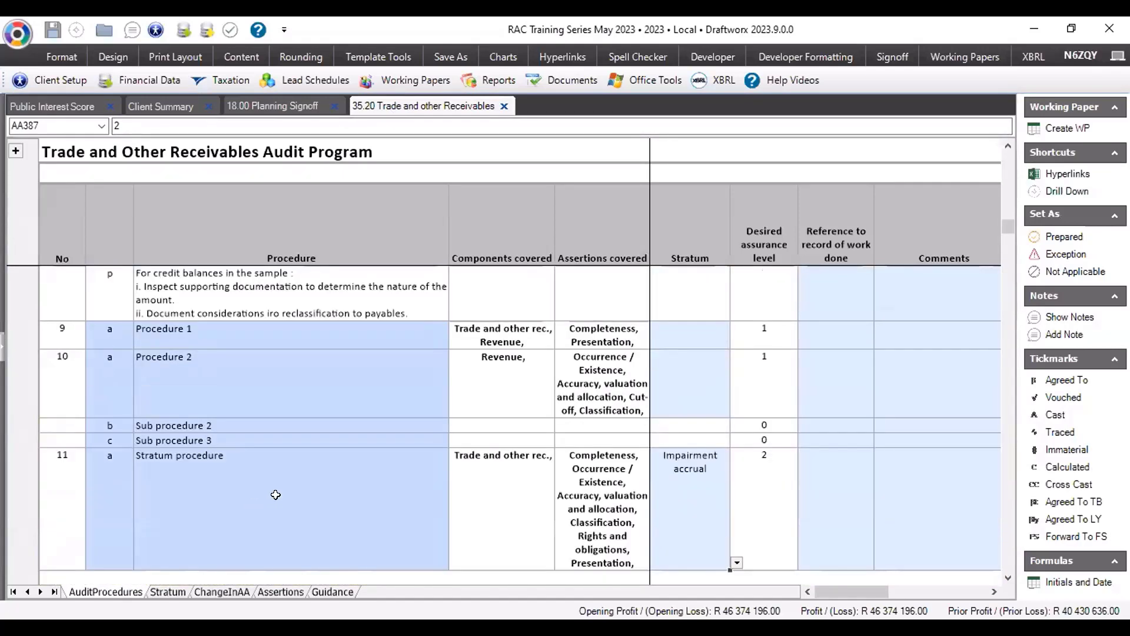
left_click(860, 523)
key("Right")
key("Right")
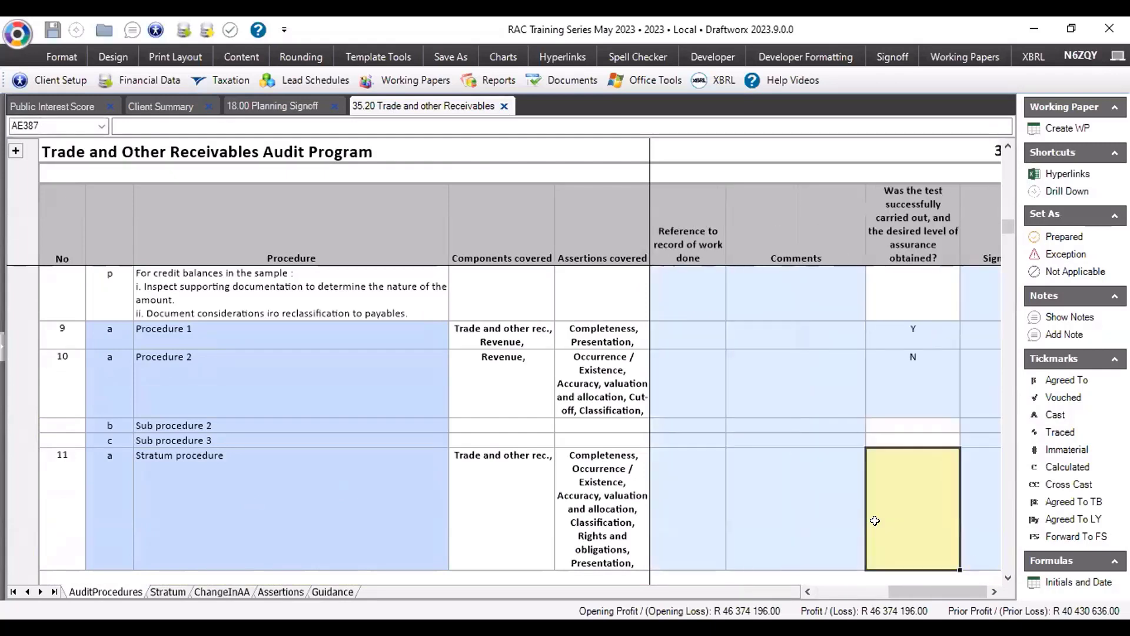
type("Y")
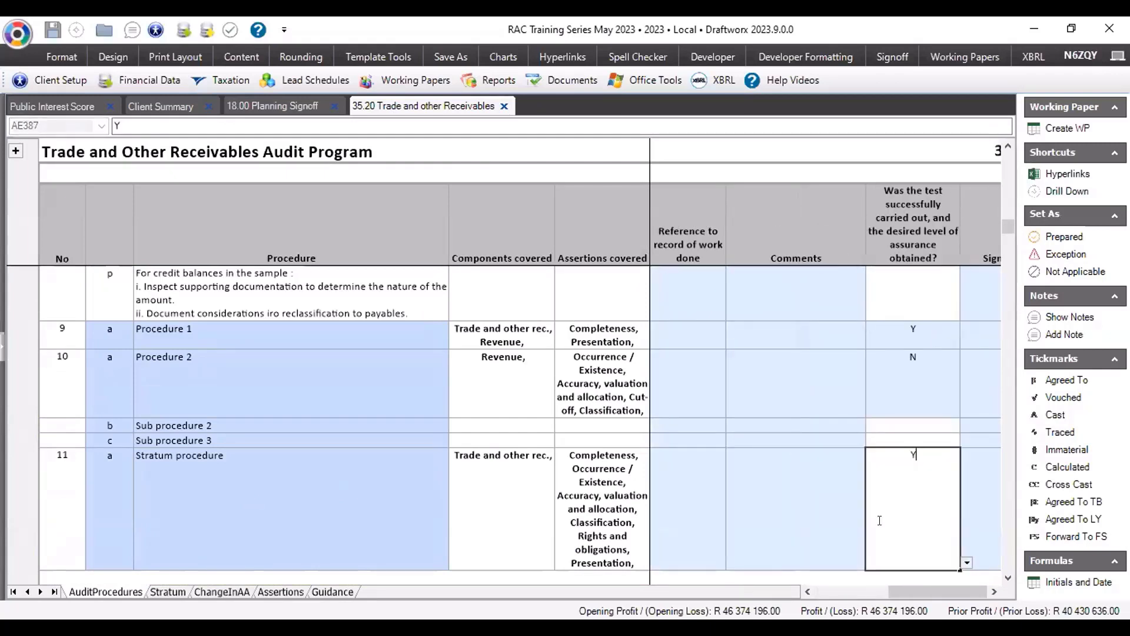
key("Tab")
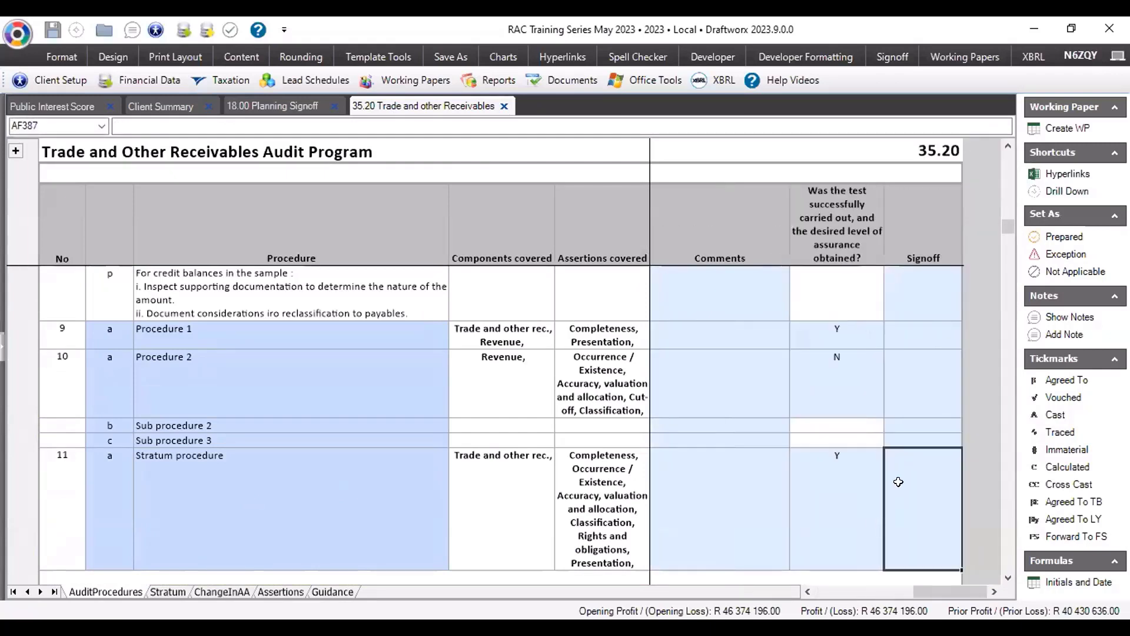
Sign off the Stratum procedure, Procedure 2 and Procedure 1 with the preparer's initials and date.
left_click(925, 362)
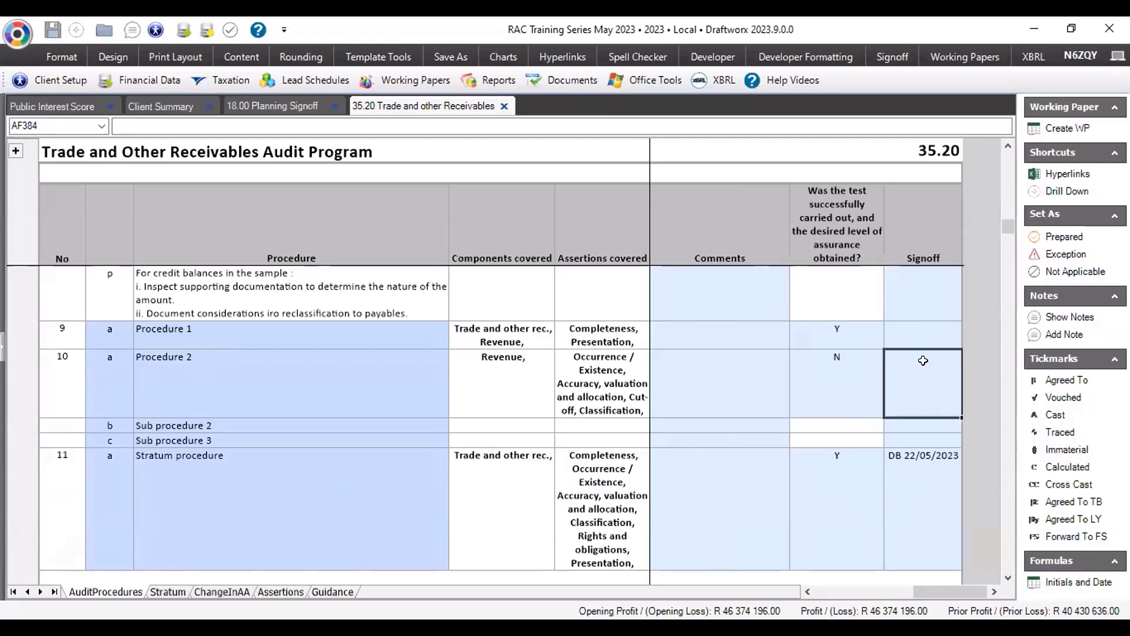
left_click(1063, 582)
left_click(917, 335)
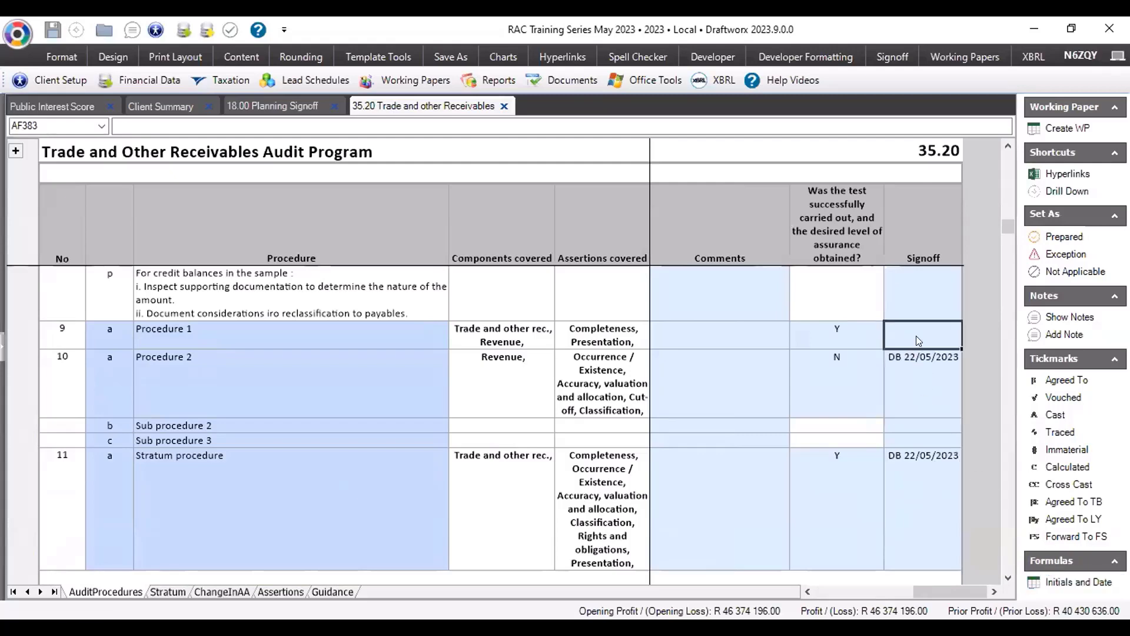
left_click(1063, 582)
Review the achieved assurance results by test type and the Action 4 audit conclusions of the audit program.
scroll(239, 456, "down", 3)
scroll(238, 456, "down", 6)
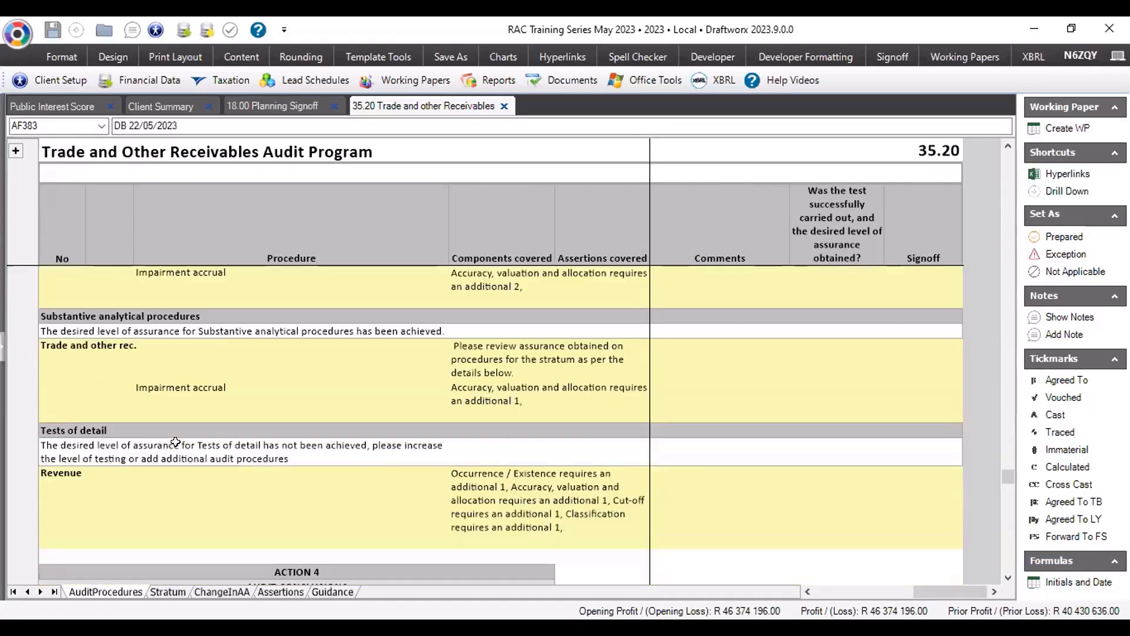
scroll(175, 442, "down", 3)
scroll(194, 426, "down", 2)
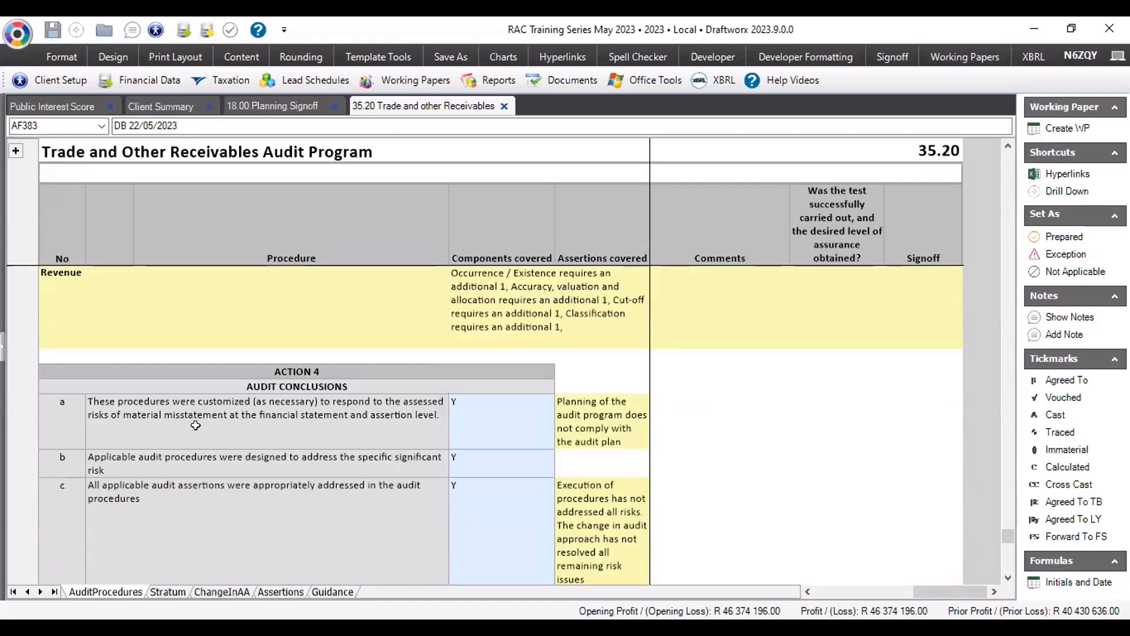
scroll(191, 419, "down", 2)
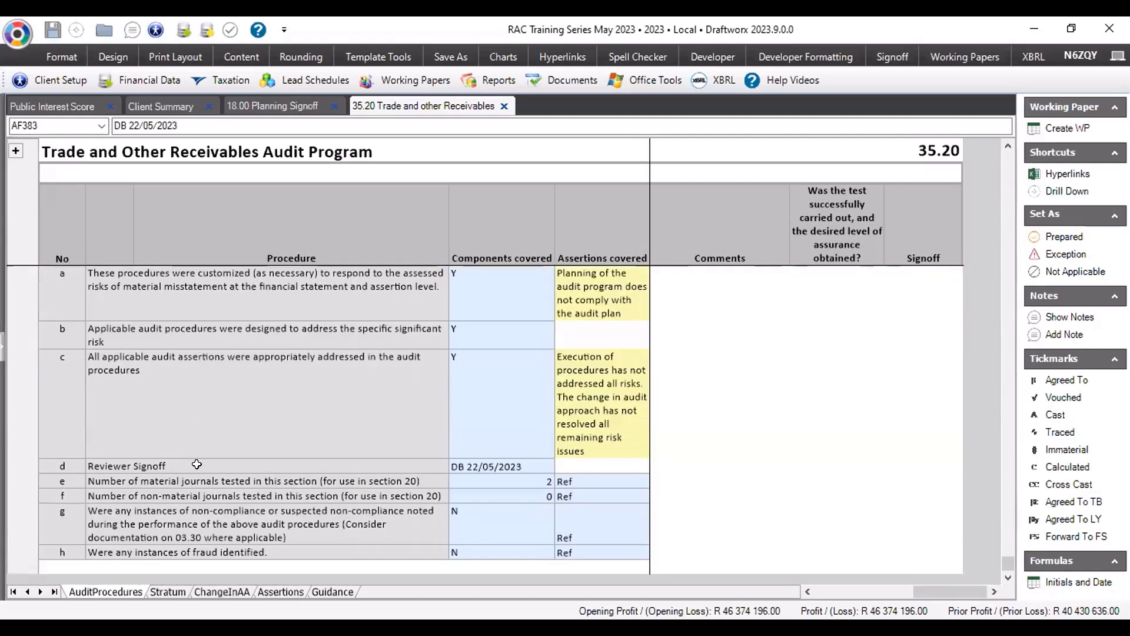
scroll(196, 463, "up", 1)
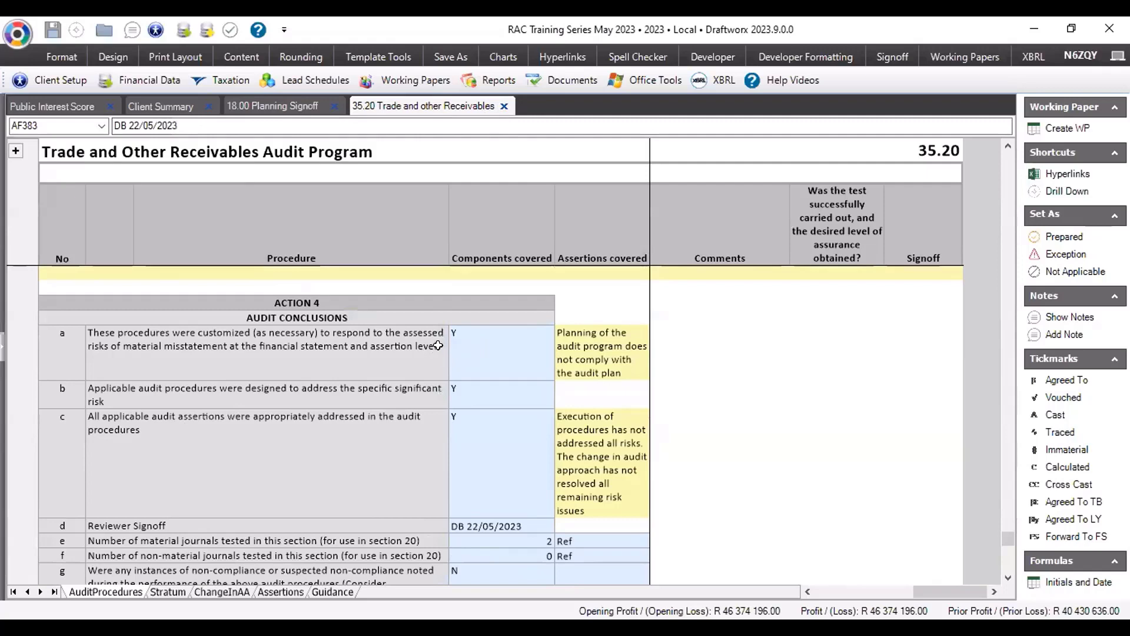
scroll(433, 334, "up", 1)
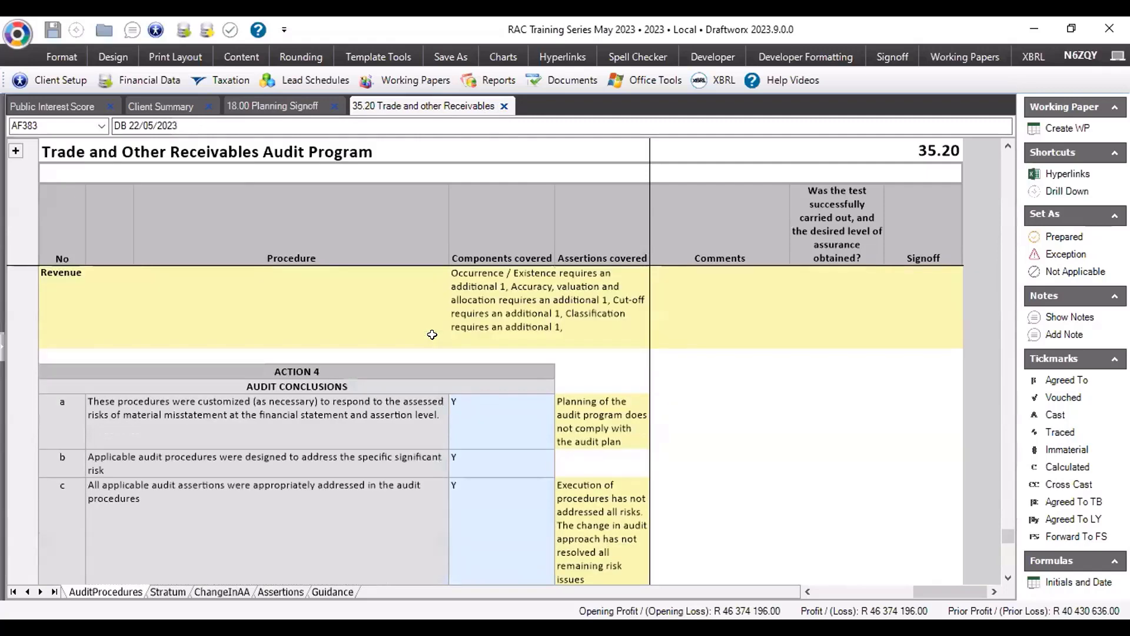
Close the 35.20 audit program and 18.00 Planning Signoff and open the 06.05 Audit signoff control sheet from the Finalisation section.
left_click(503, 106)
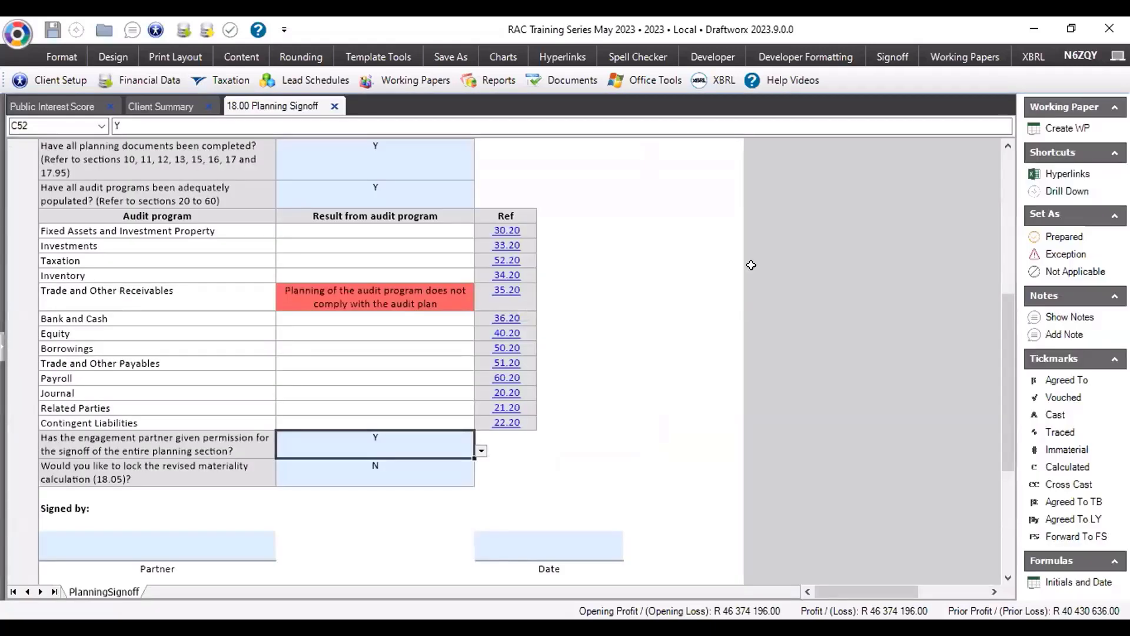
left_click(334, 106)
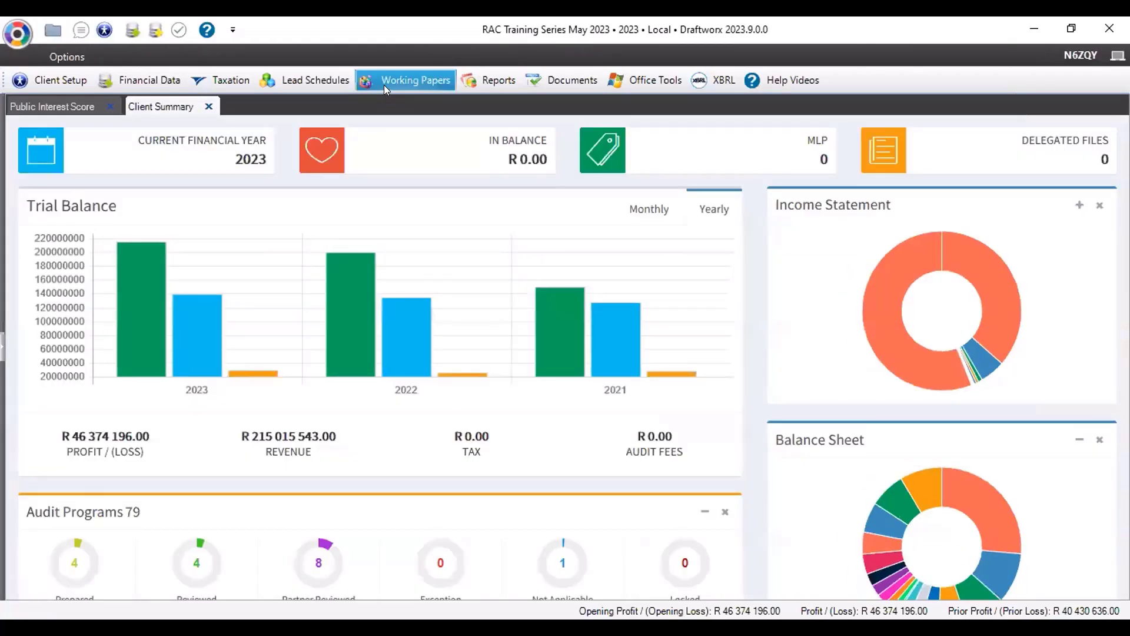
left_click(383, 85)
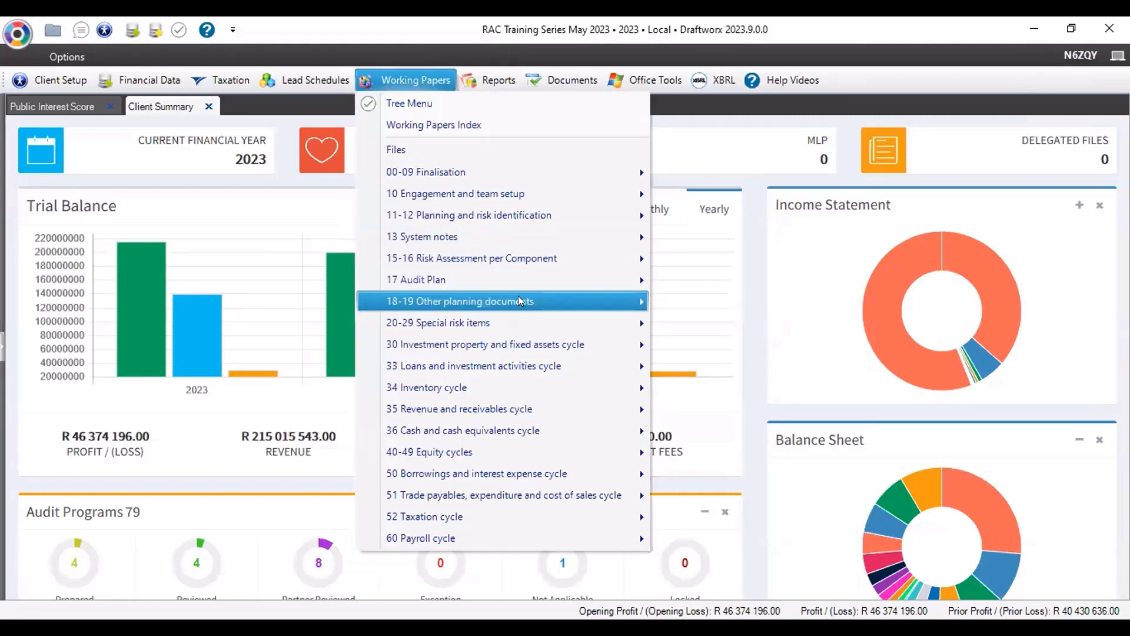
mouse_move(451, 170)
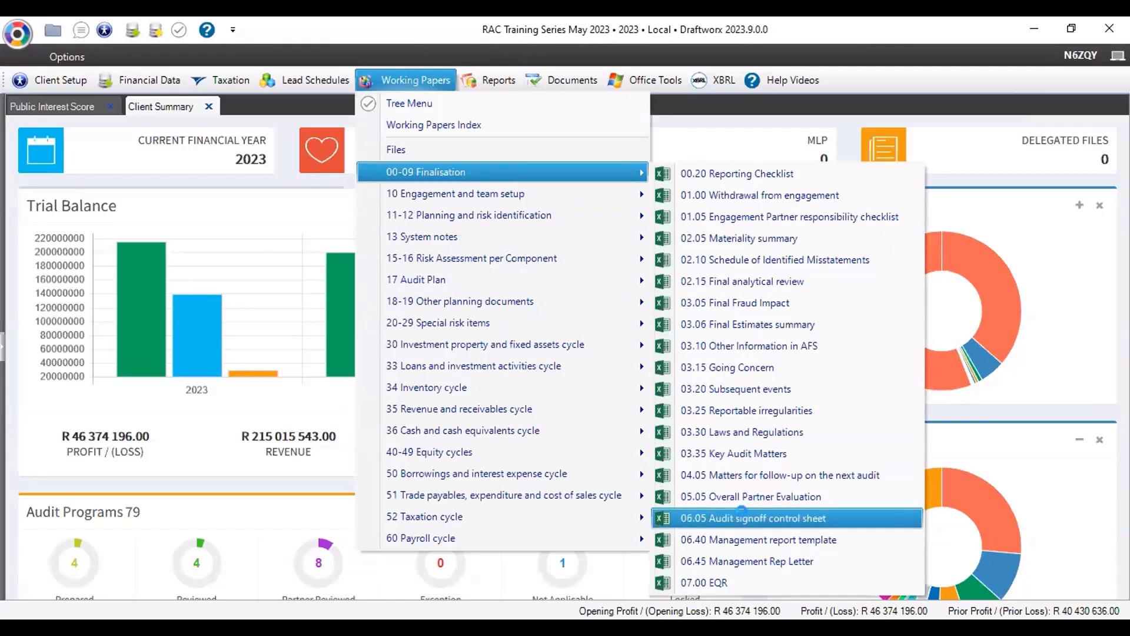
left_click(742, 518)
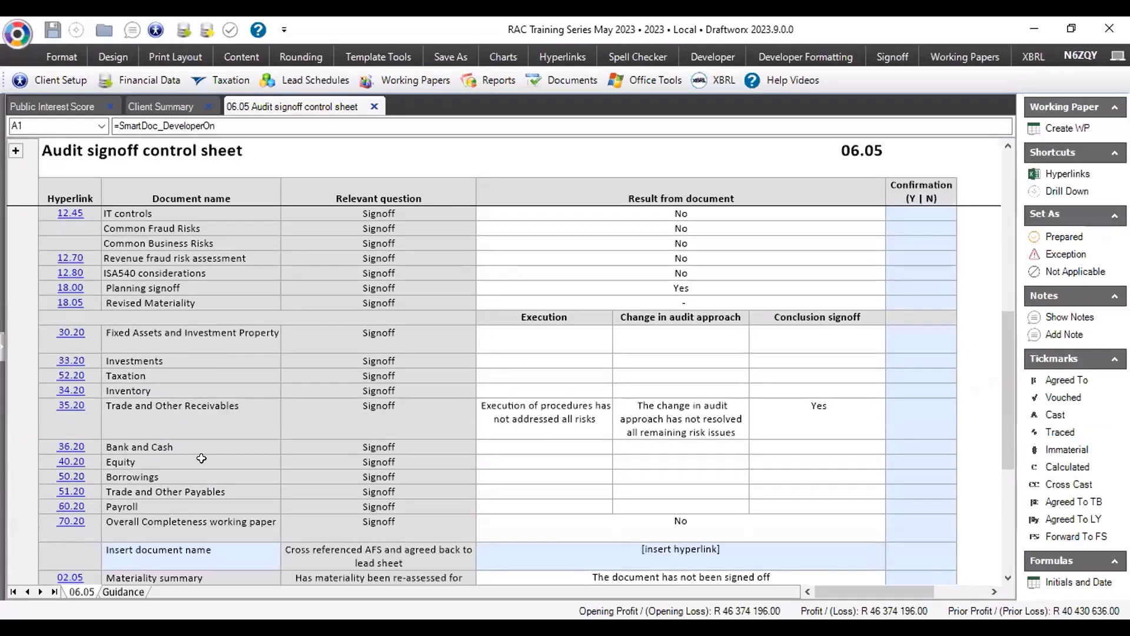
Examine the Execution, Change in audit approach and Conclusion signoff results for Trade and Other Receivables.
left_click(163, 406)
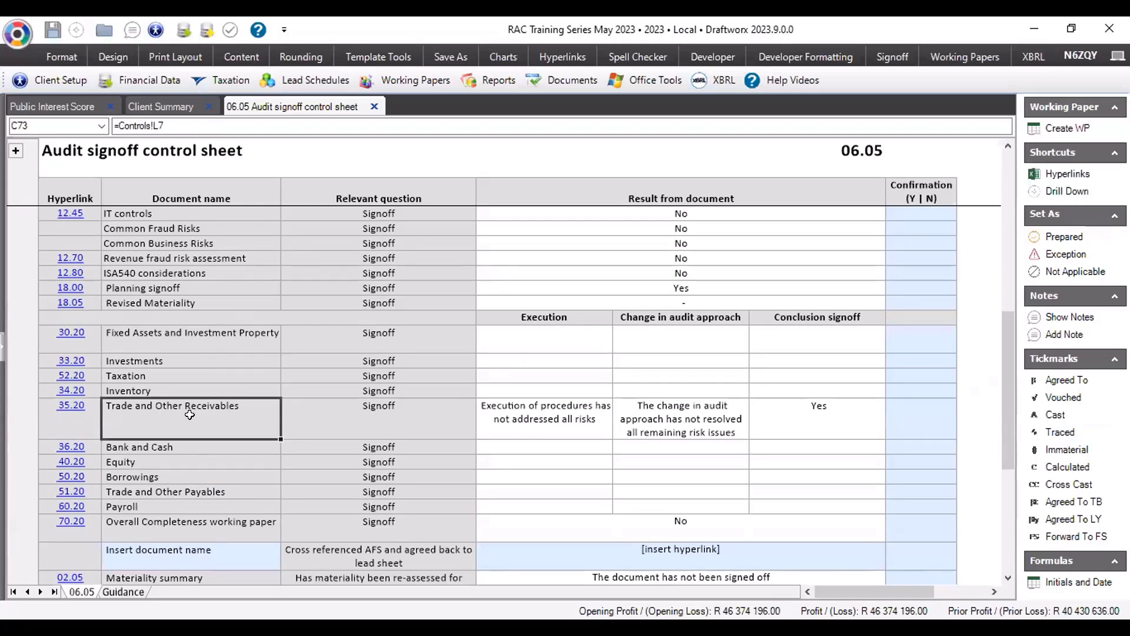
left_click(507, 425)
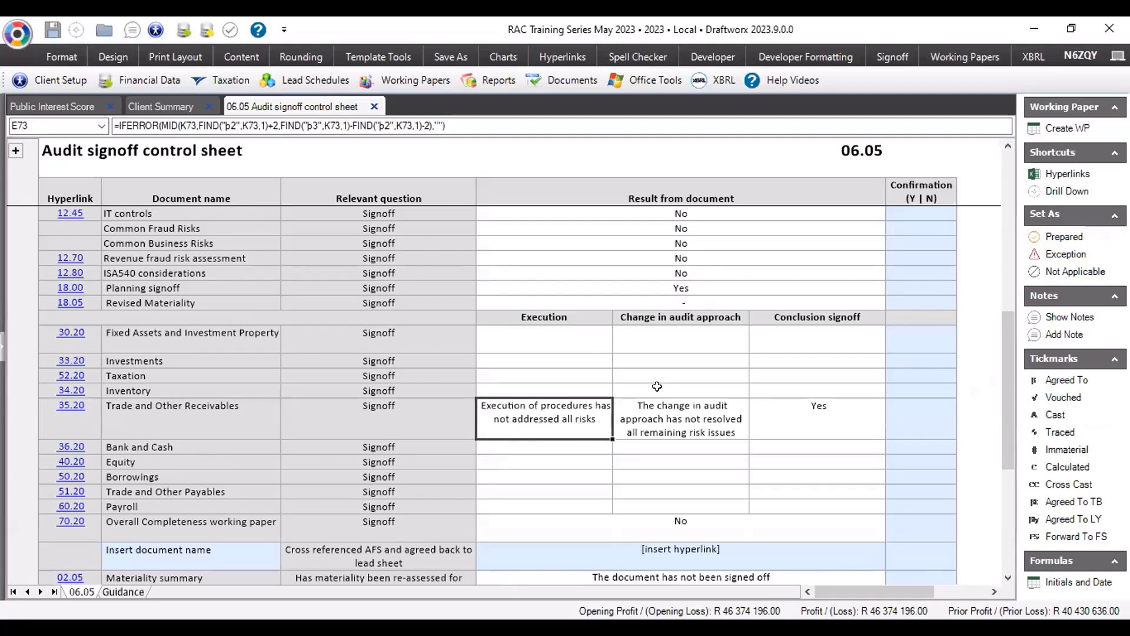
left_click(658, 419)
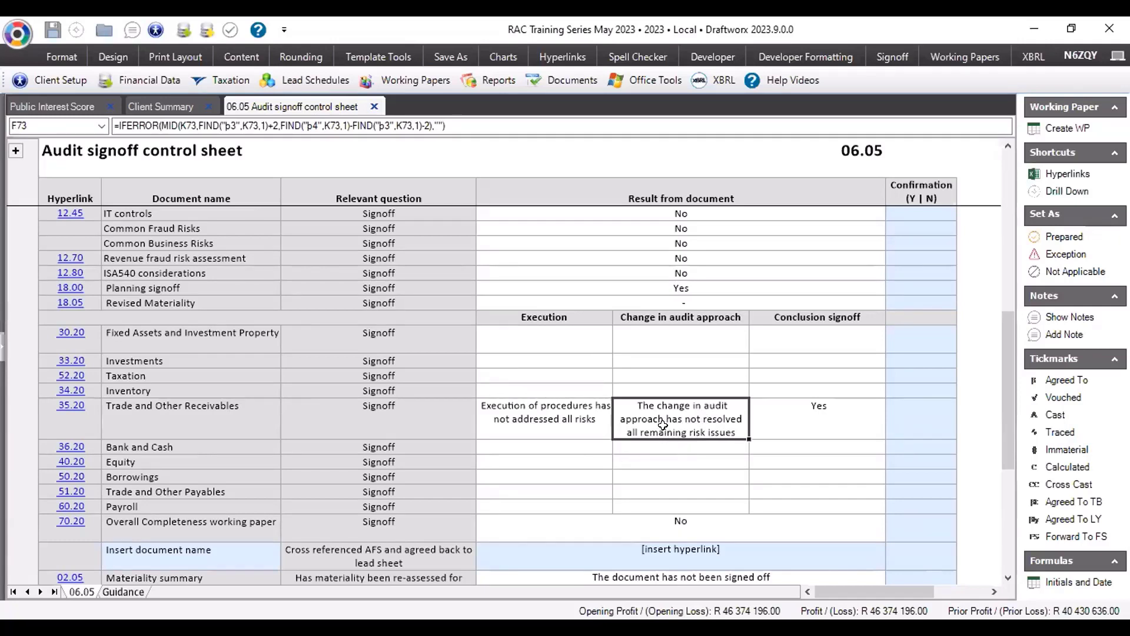
key("Right")
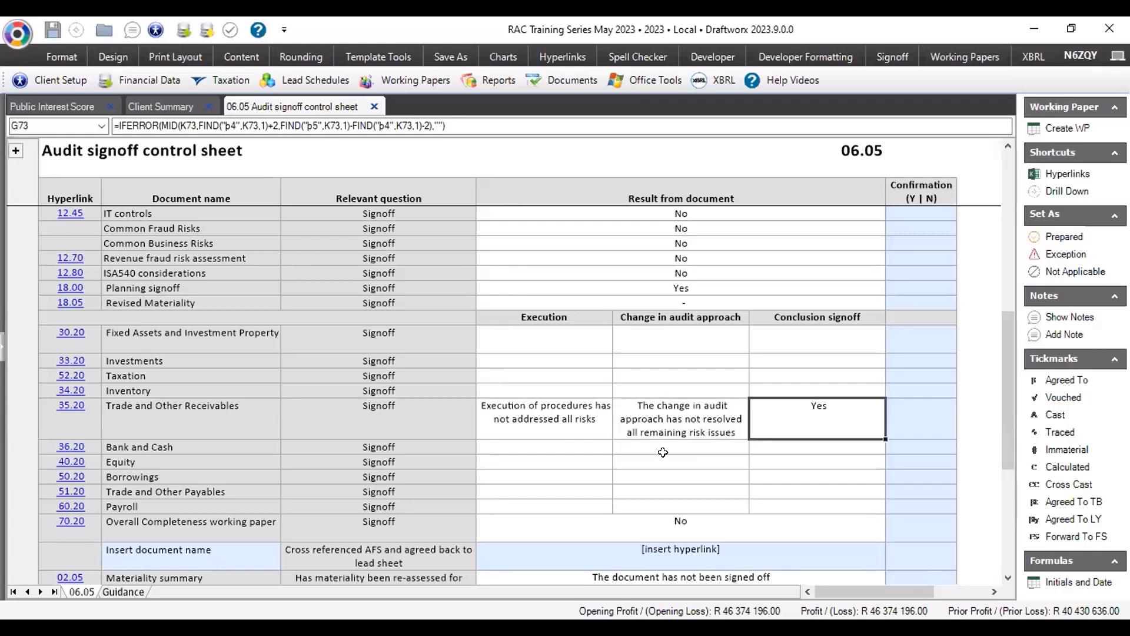
left_click(692, 411)
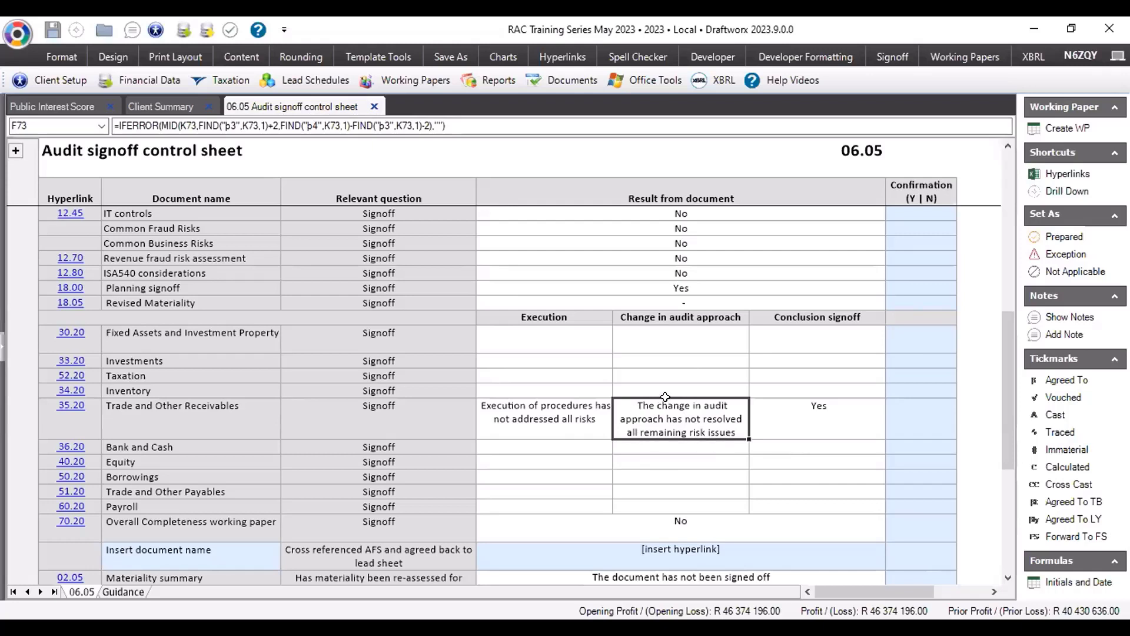
left_click(816, 410)
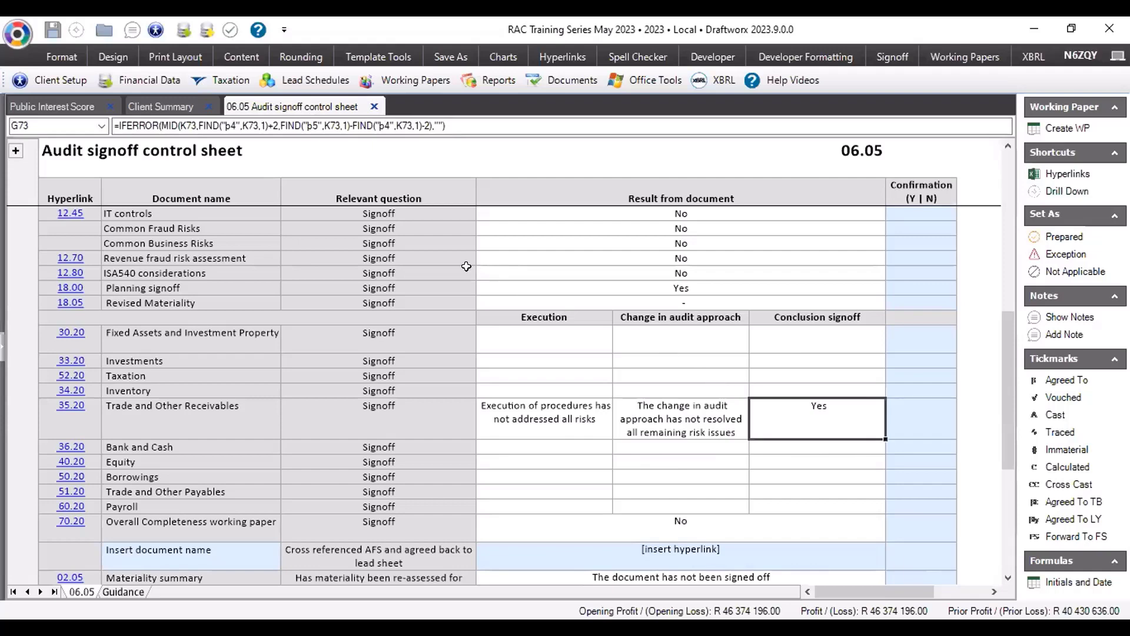
Close the control sheet, reopen the 35.20 Trade And Other Receivables Cycle Audit Program and go to its achieved assurance results.
left_click(376, 84)
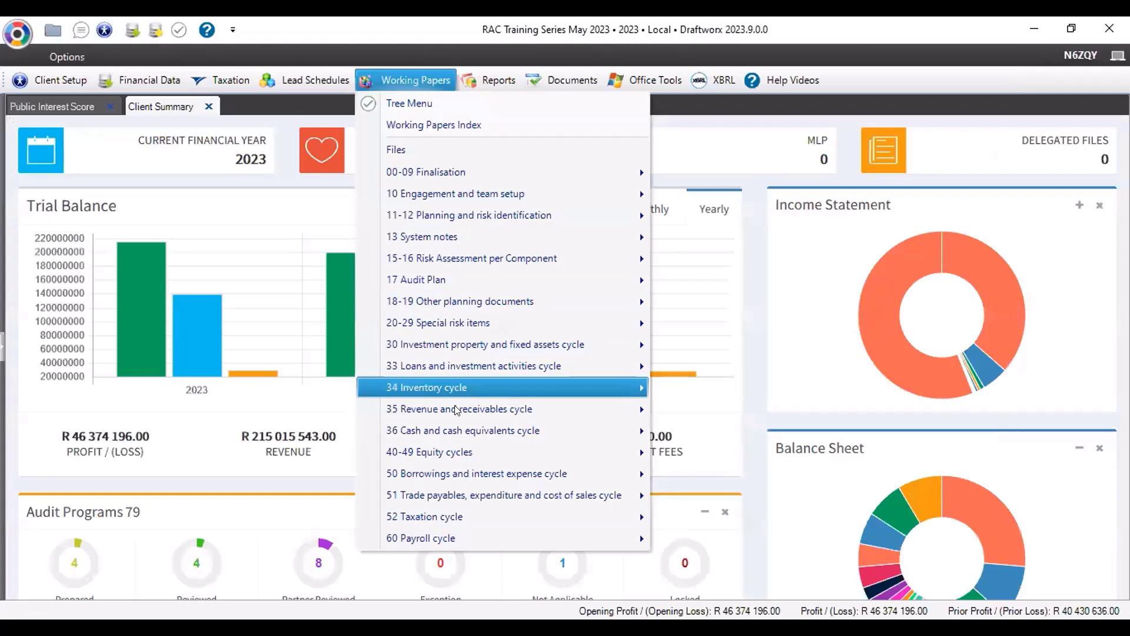
mouse_move(589, 409)
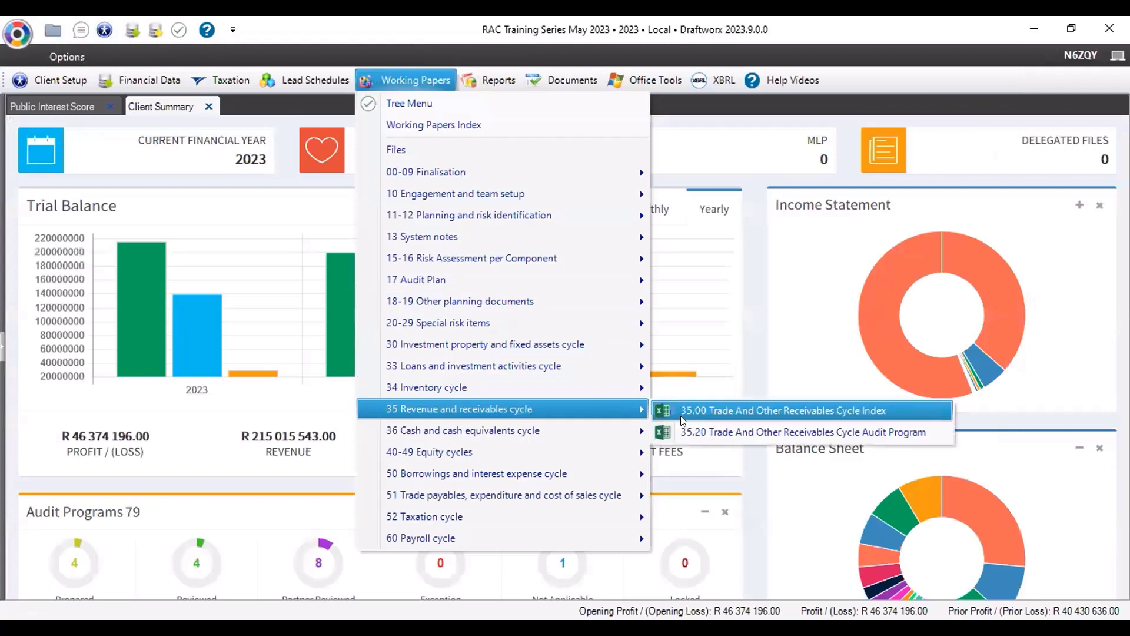
left_click(709, 431)
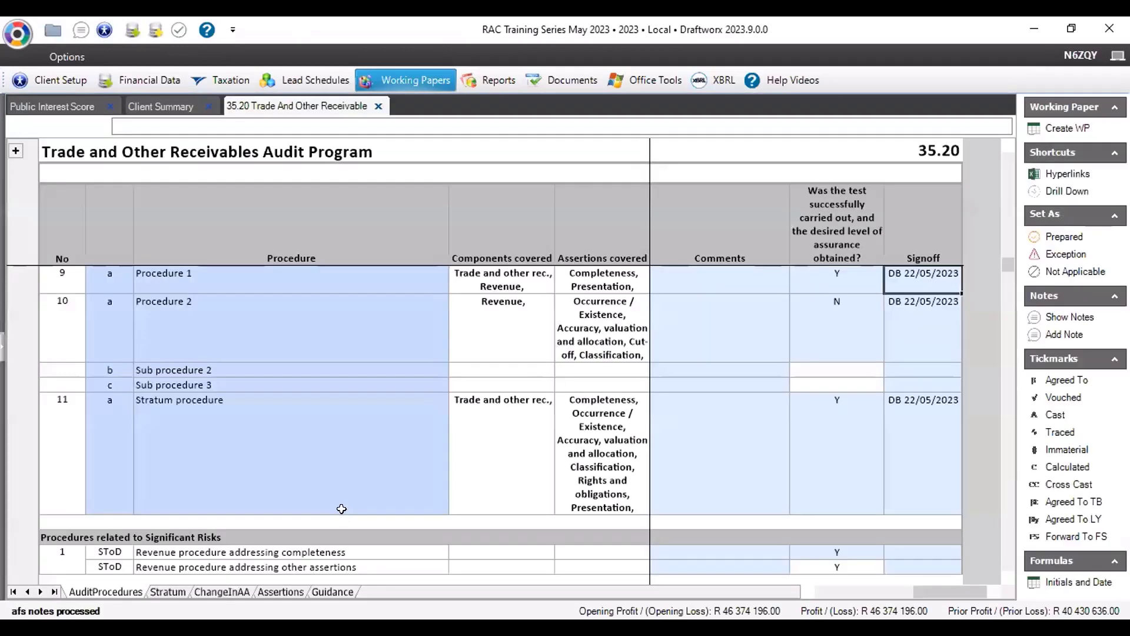
scroll(282, 443, "down", 6)
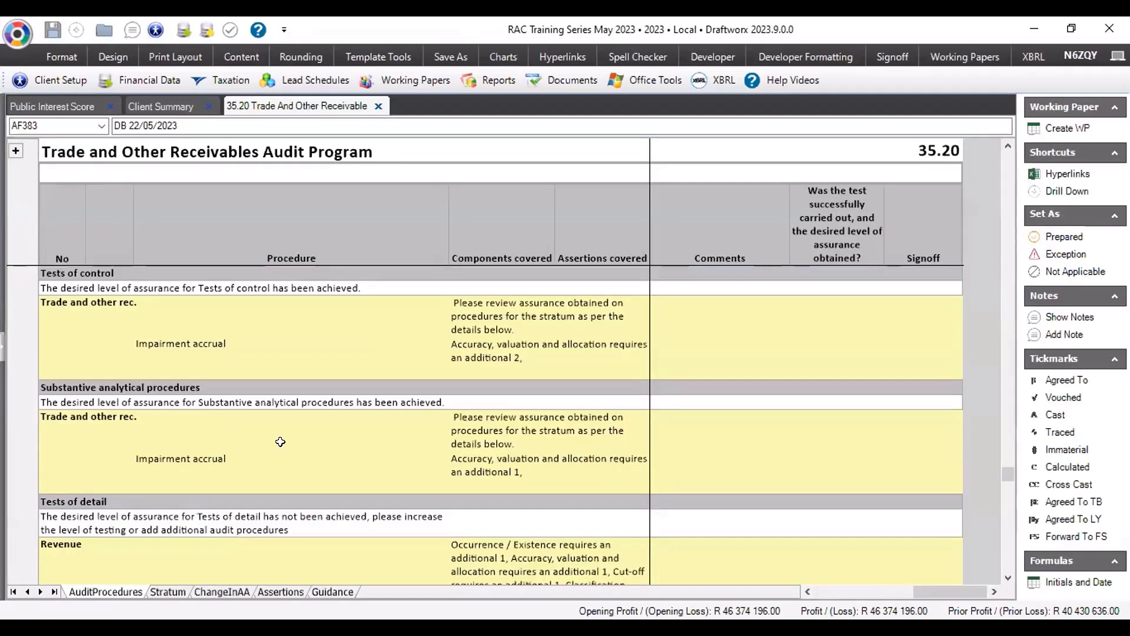